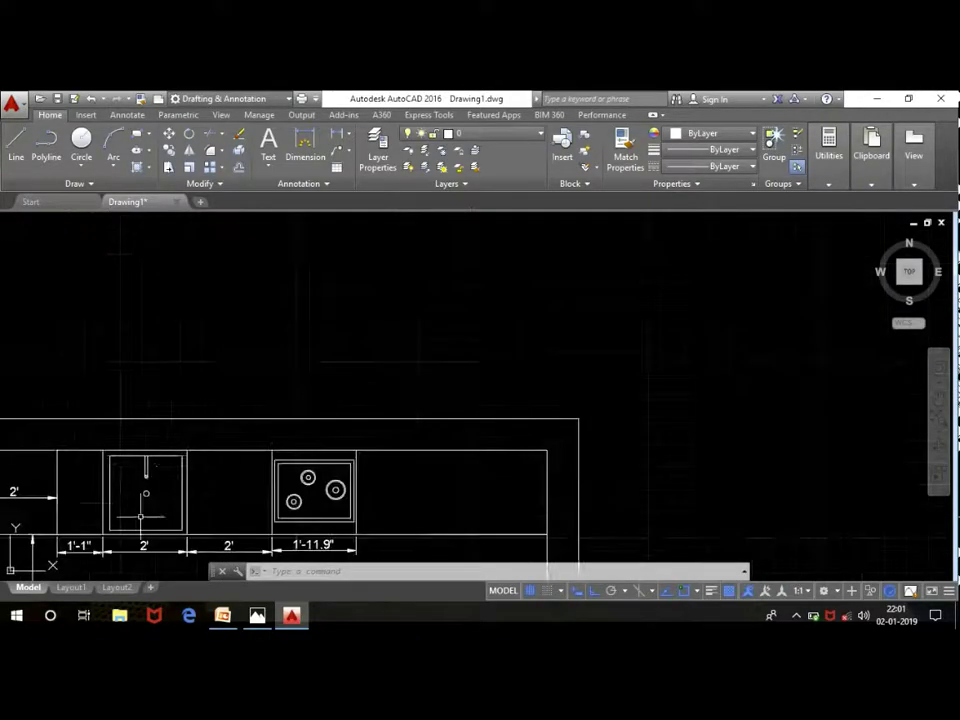
Step: Compare the kitchen drawings with the kitchen reference photo
scroll(257, 344, "up", 5)
scroll(251, 371, "down", 3)
scroll(204, 396, "down", 3)
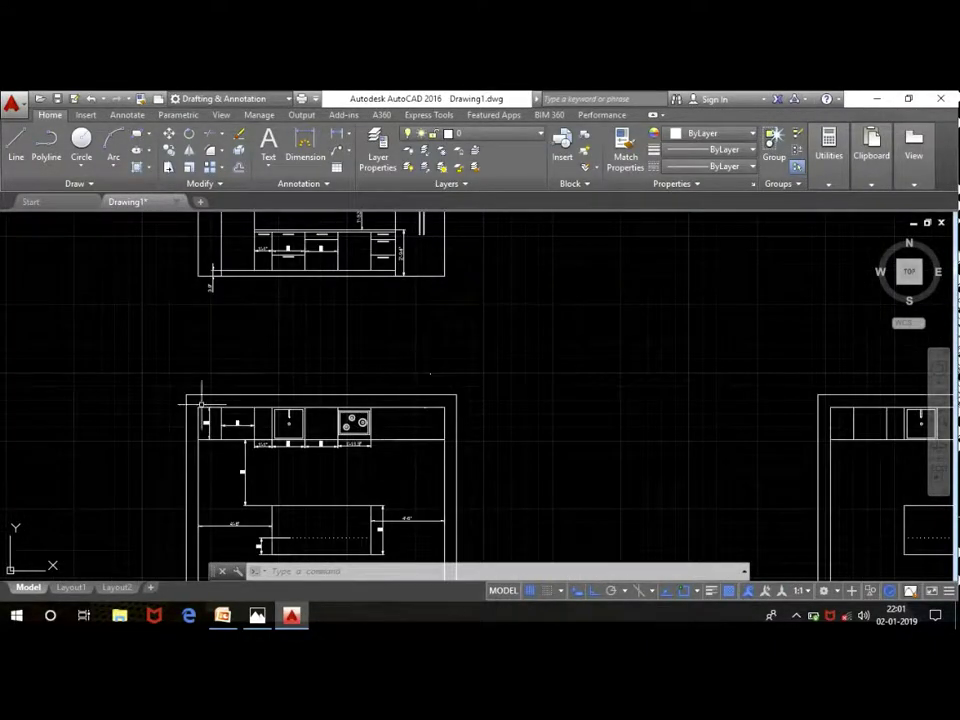
scroll(352, 452, "down", 3)
scroll(394, 390, "up", 3)
scroll(342, 367, "up", 3)
scroll(394, 517, "down", 6)
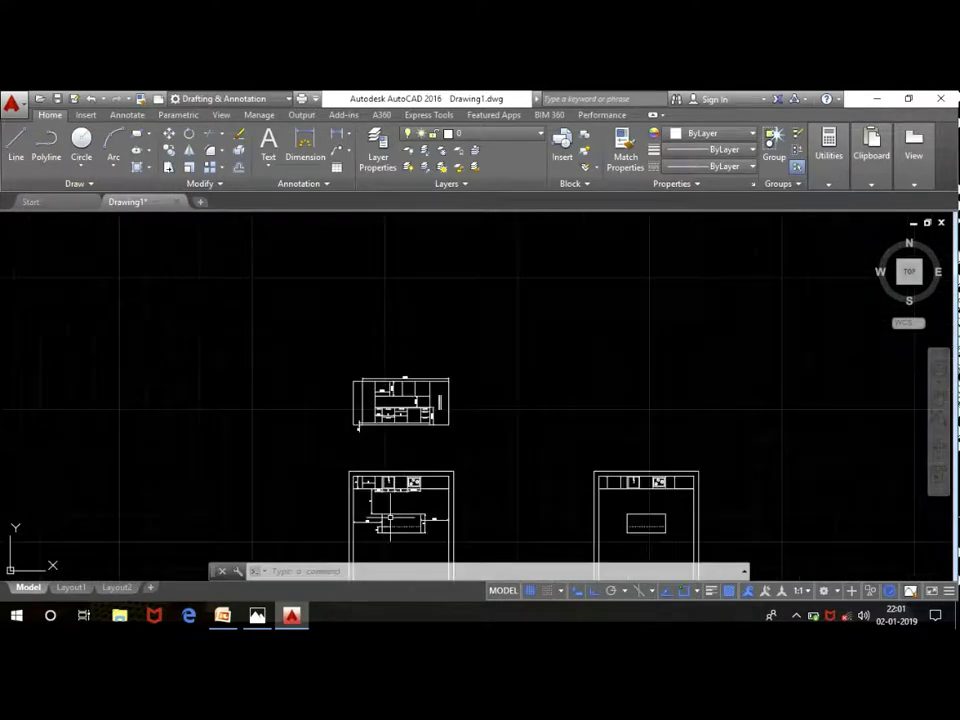
scroll(449, 377, "up", 2)
scroll(312, 456, "up", 4)
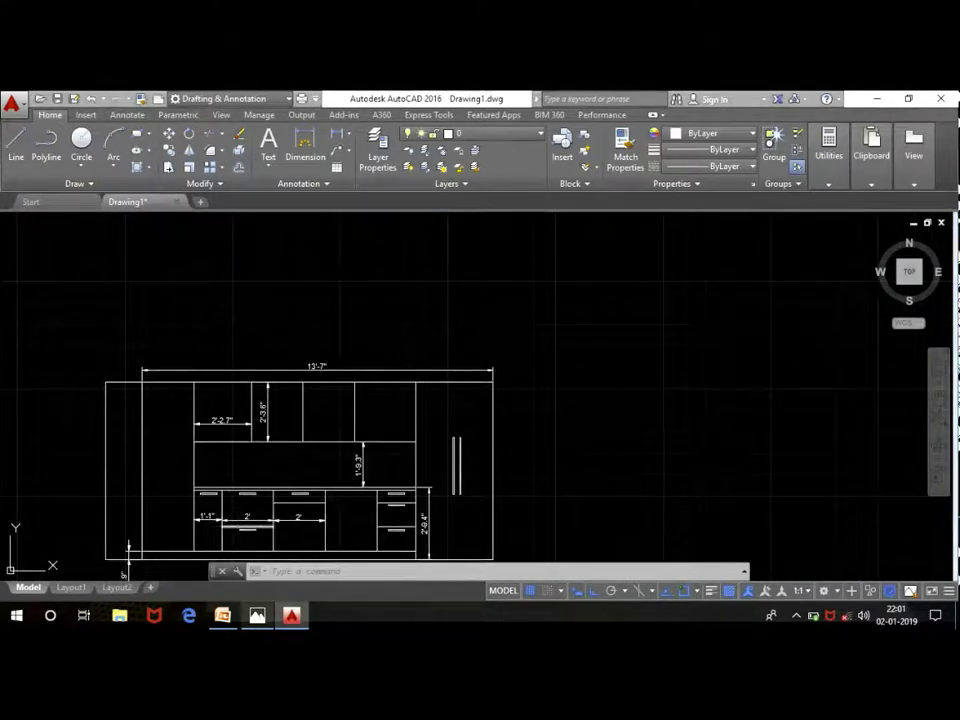
key("alt+Tab")
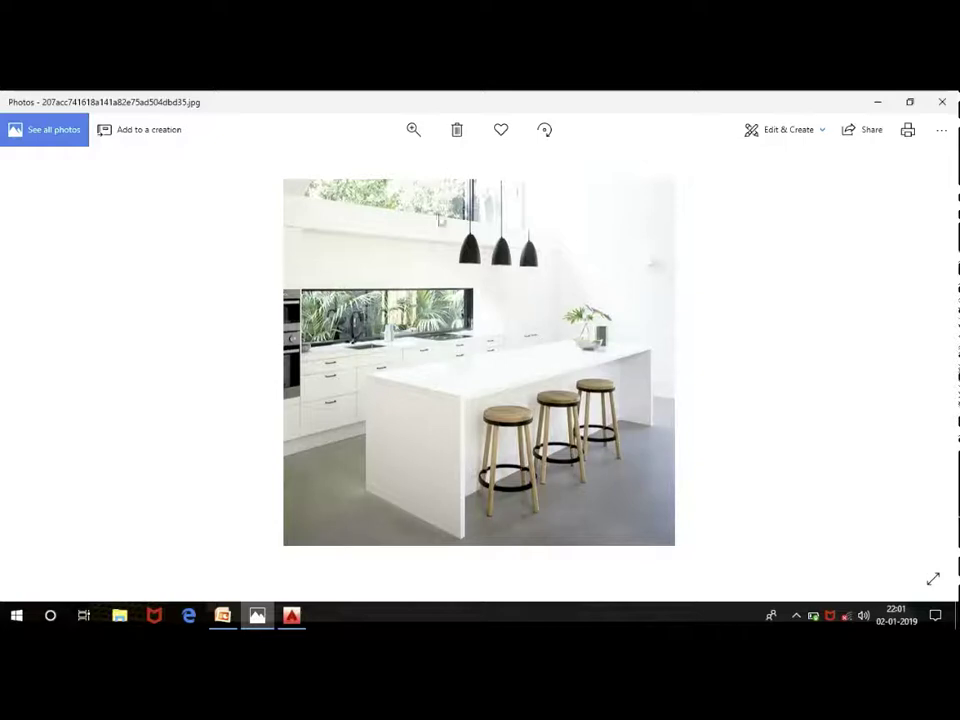
left_click(291, 617)
scroll(400, 430, "down", 3)
scroll(392, 422, "down", 3)
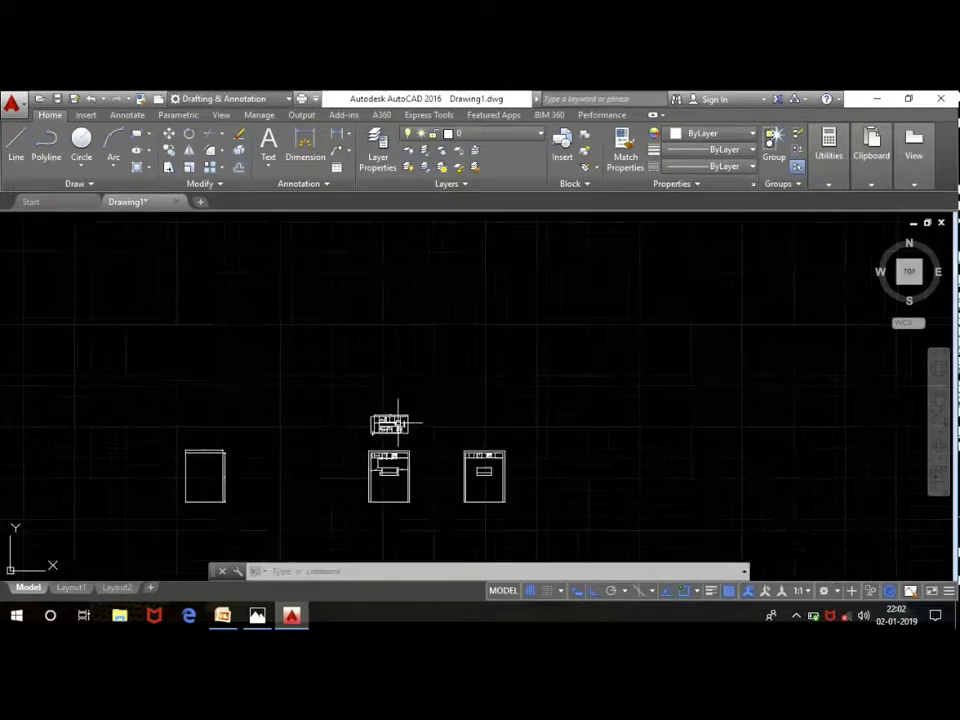
scroll(387, 486, "up", 5)
scroll(413, 291, "up", 2)
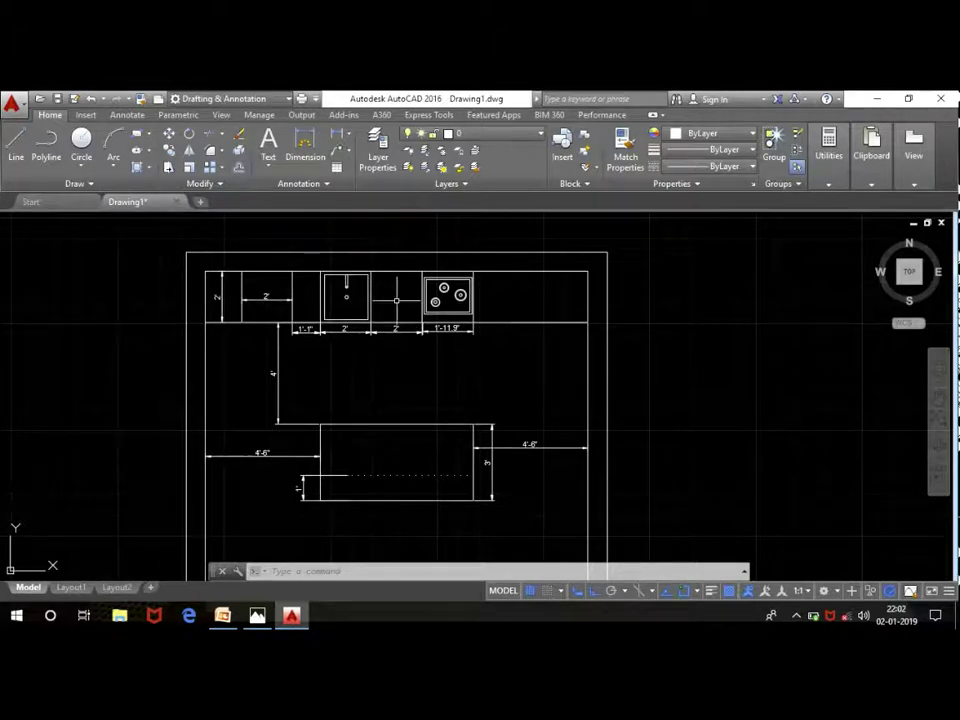
scroll(396, 296, "up", 4)
scroll(396, 296, "down", 4)
scroll(398, 393, "down", 4)
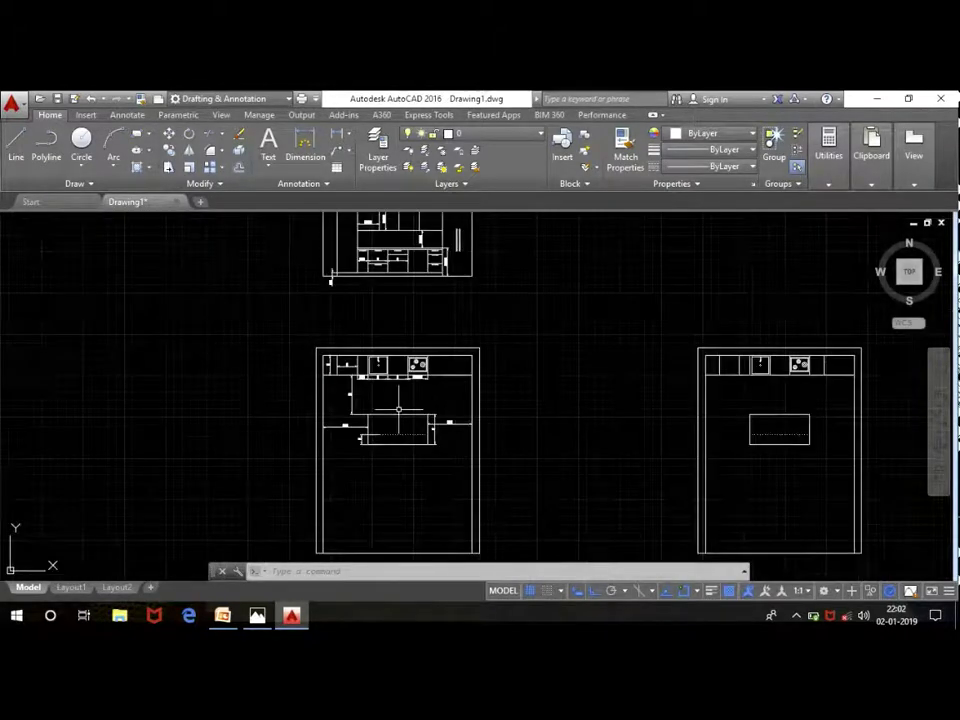
scroll(398, 393, "down", 4)
scroll(400, 370, "up", 5)
scroll(450, 452, "down", 4)
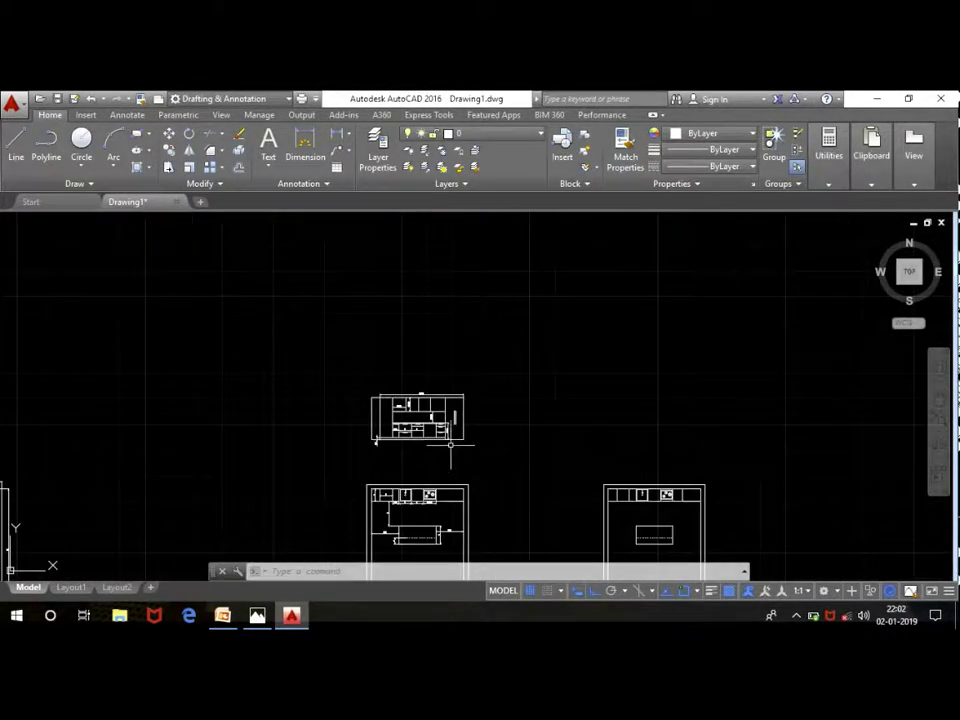
scroll(452, 445, "up", 6)
scroll(300, 260, "up", 3)
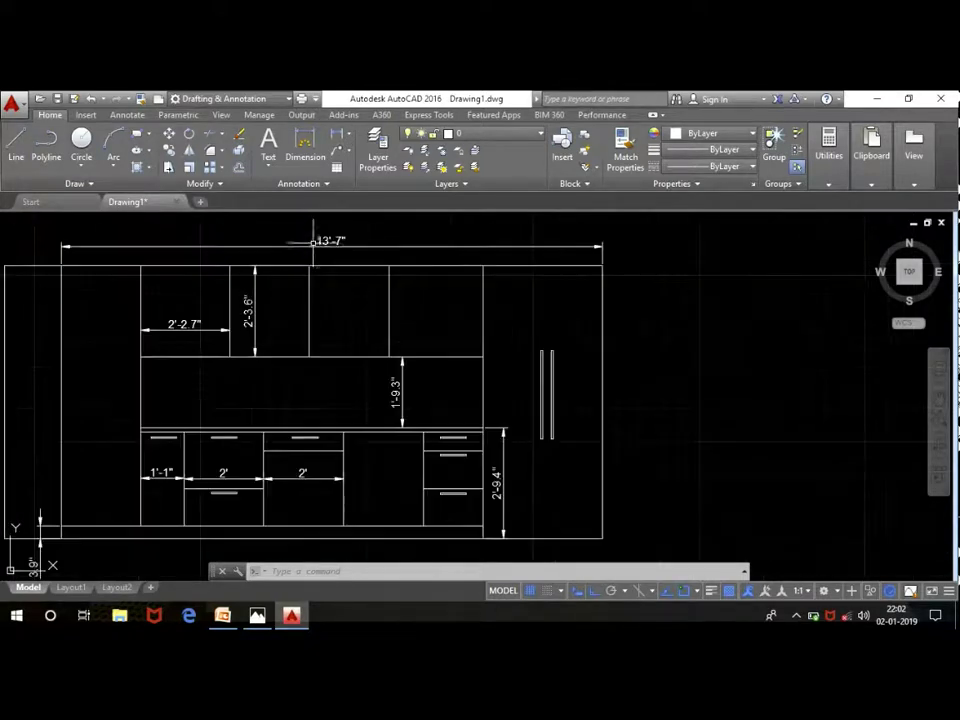
scroll(516, 336, "down", 8)
scroll(520, 388, "down", 2)
scroll(520, 389, "up", 3)
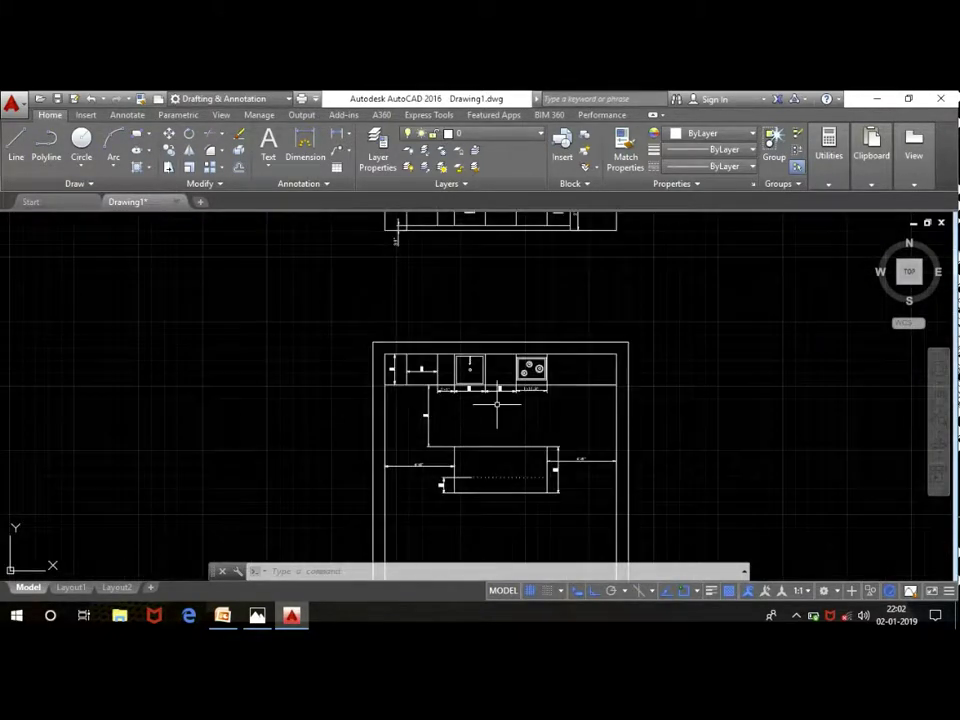
scroll(485, 392, "down", 3)
scroll(515, 310, "up", 4)
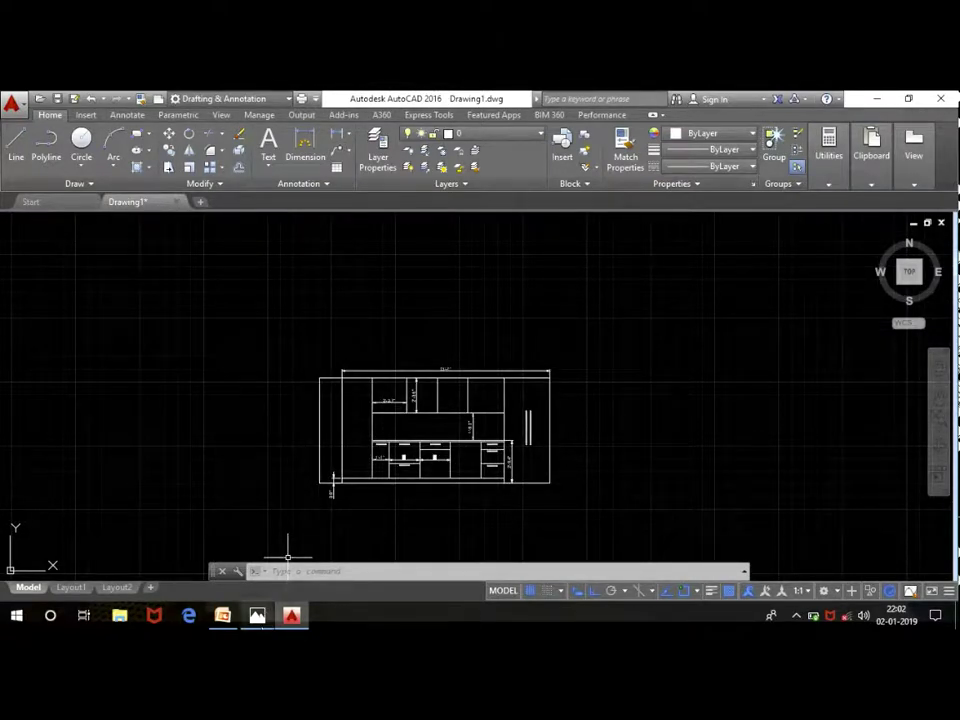
left_click(257, 614)
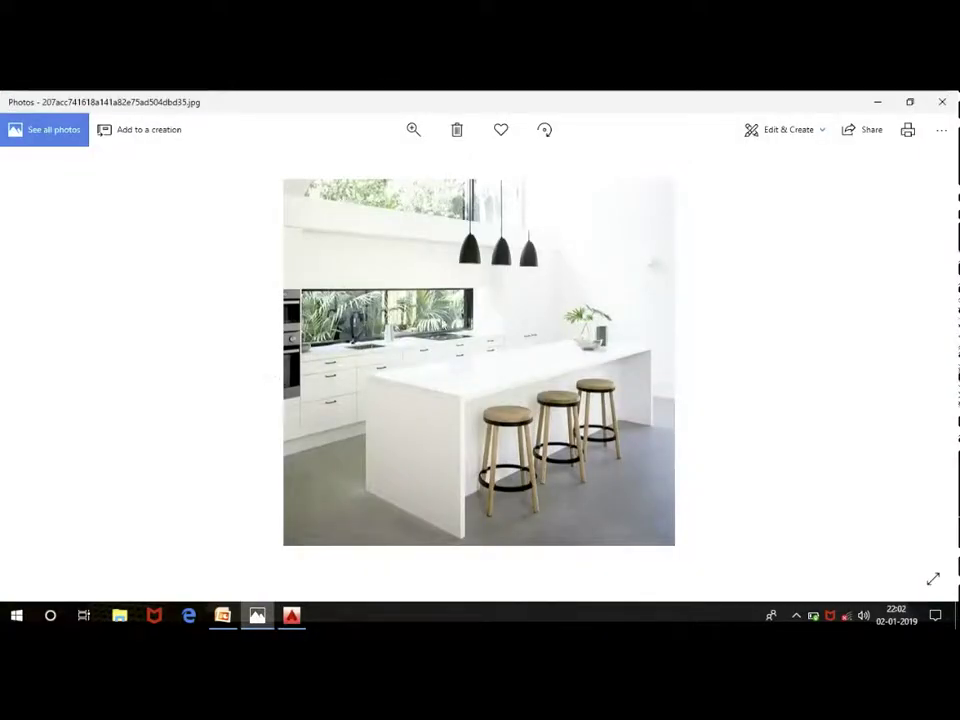
left_click(291, 614)
scroll(368, 335, "up", 3)
scroll(456, 381, "down", 5)
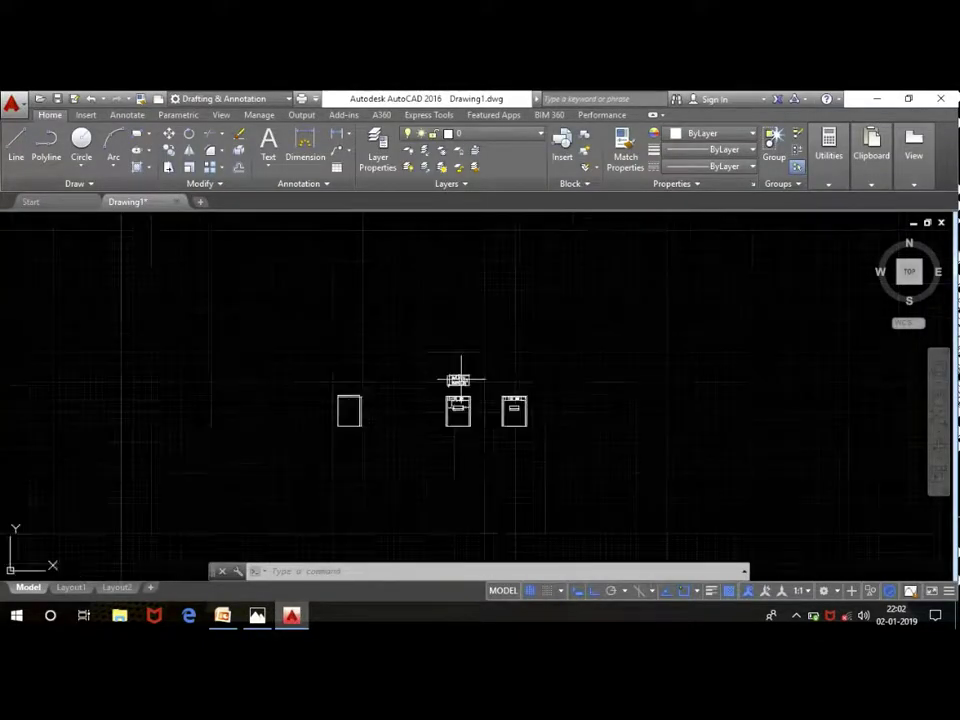
scroll(456, 381, "up", 3)
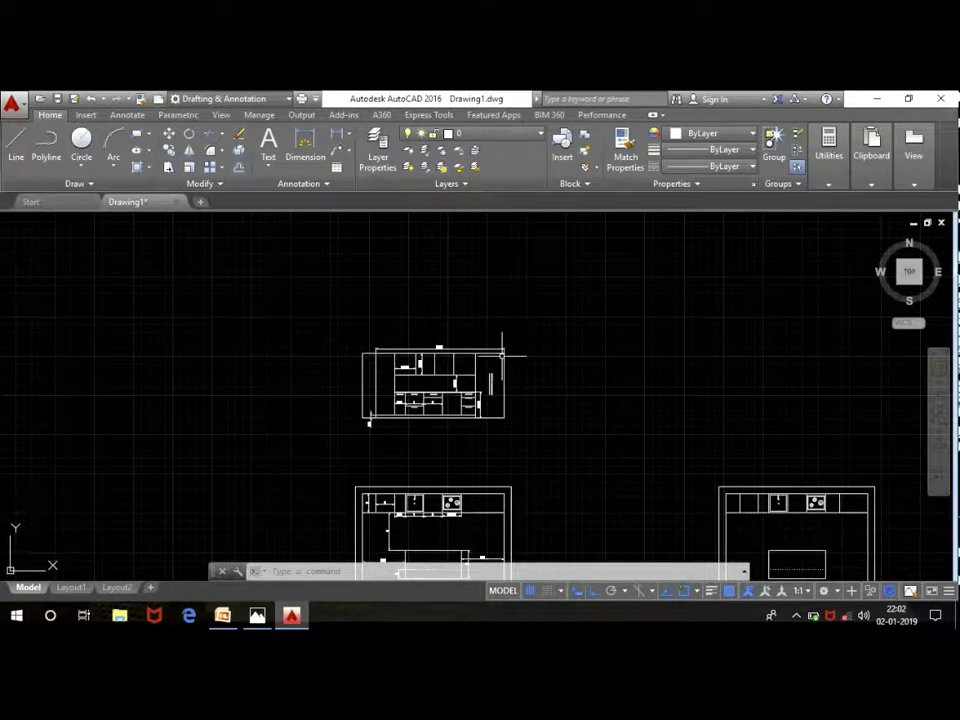
scroll(501, 390, "up", 2)
scroll(501, 390, "up", 2)
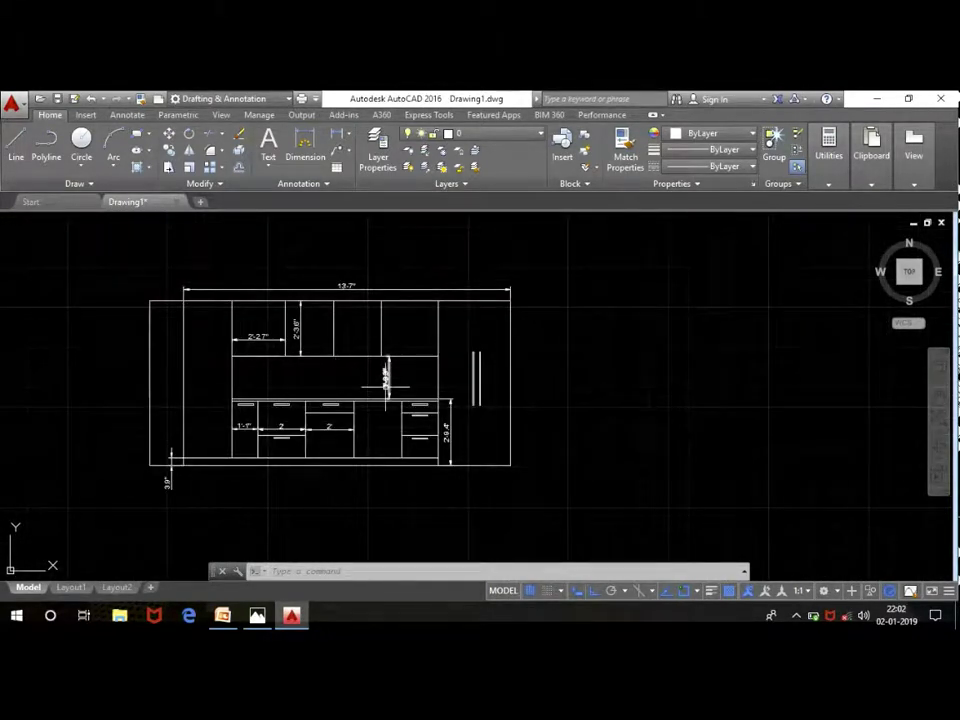
scroll(383, 430, "down", 5)
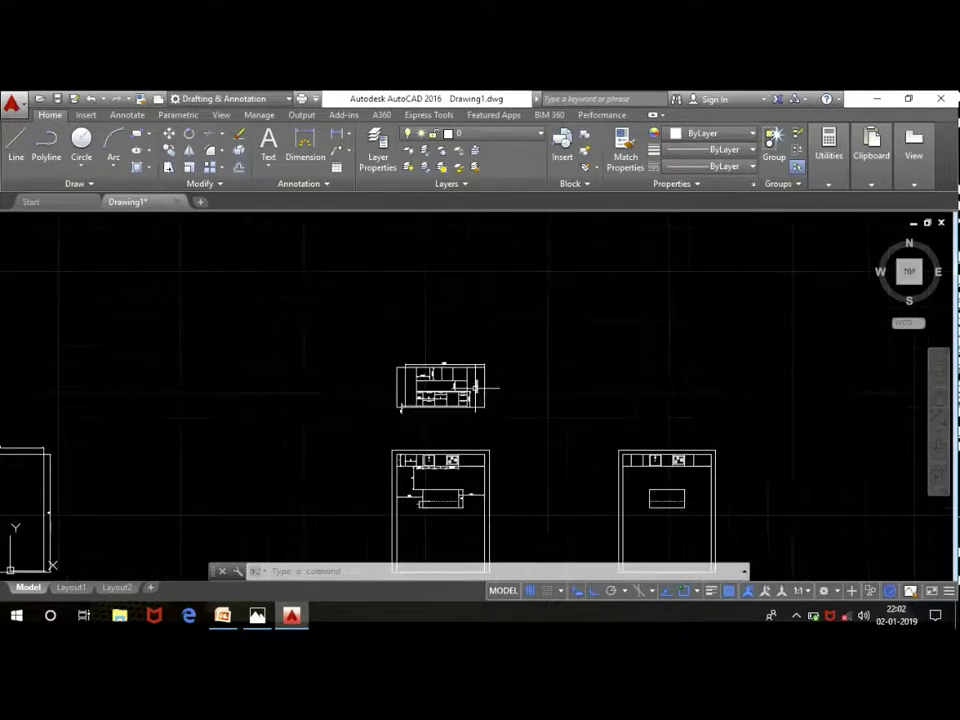
scroll(480, 440, "down", 2)
Step: Copy the middle elevation and plan with CO, placing the duplicate to their right
left_click(527, 507)
left_click(442, 378)
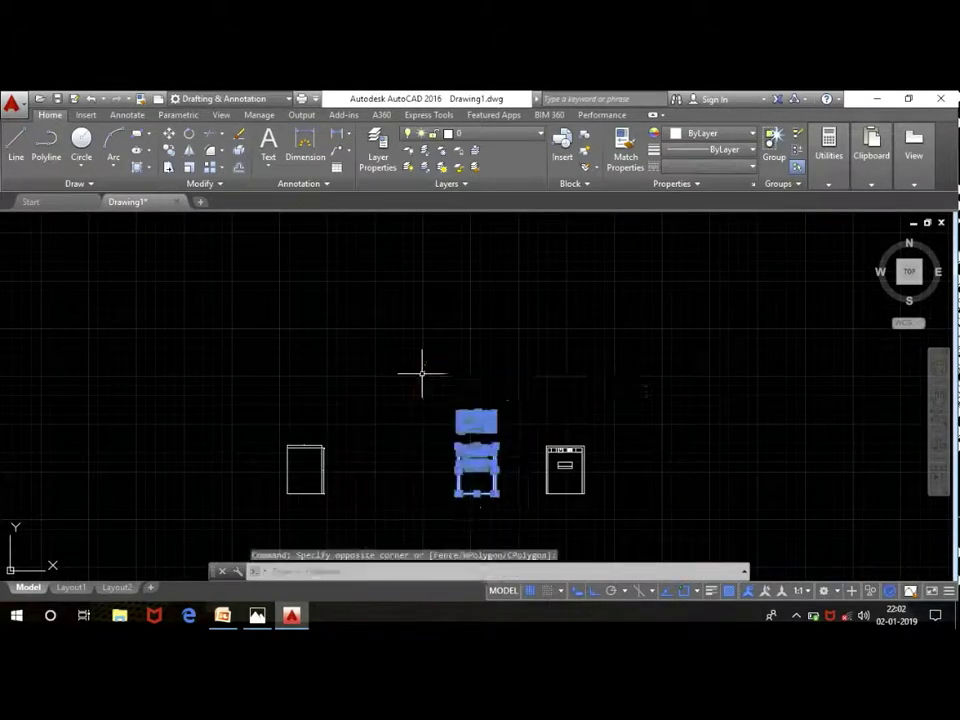
type("co")
key("Return")
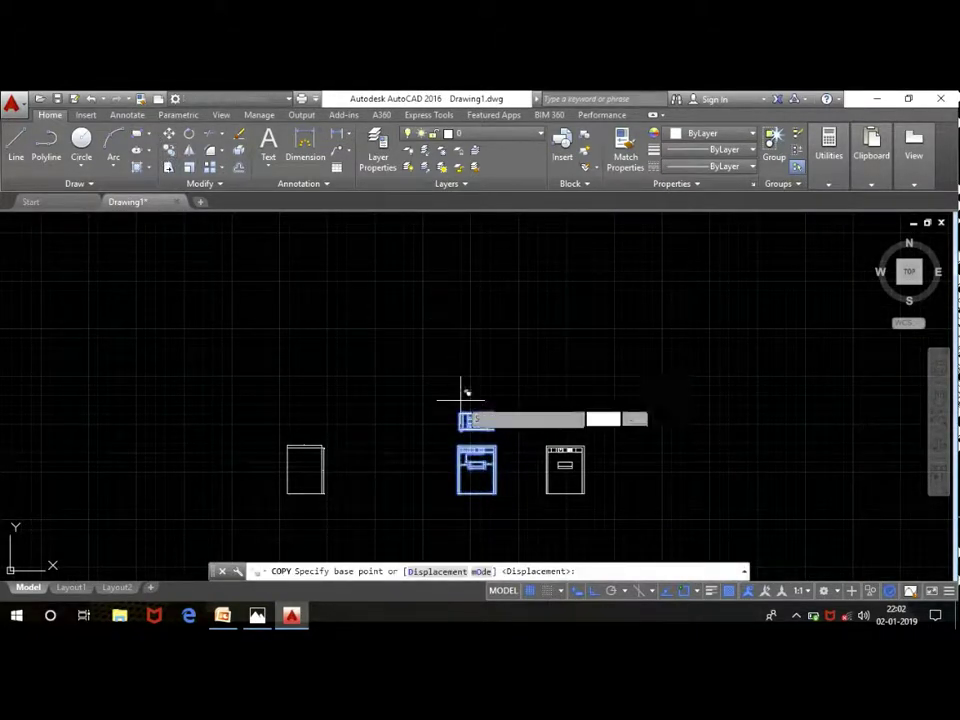
left_click(462, 399)
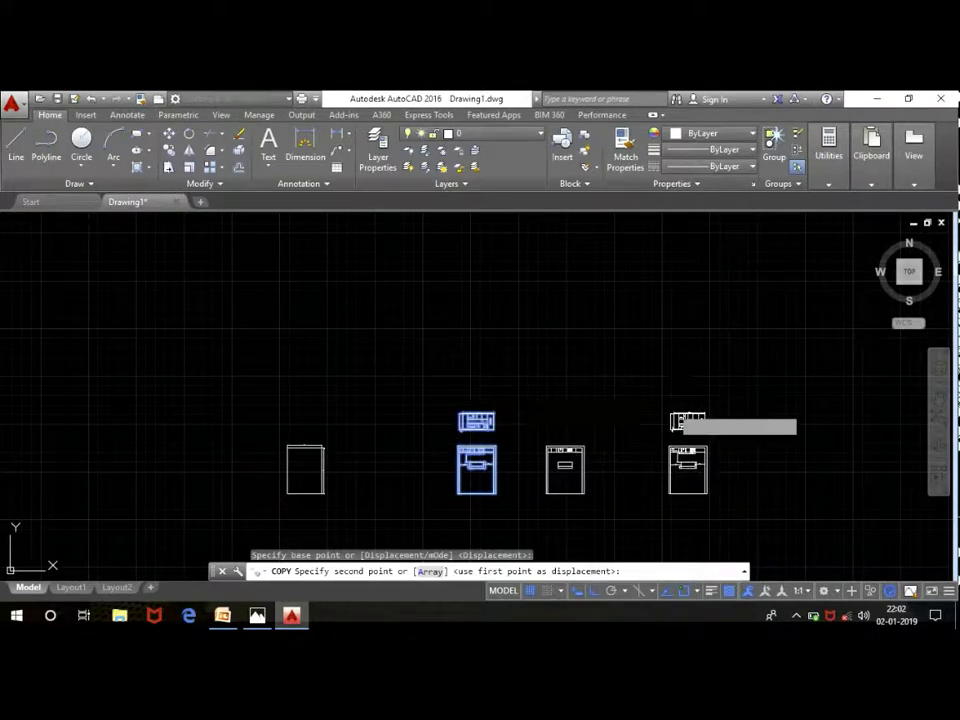
left_click(677, 399)
key("Escape")
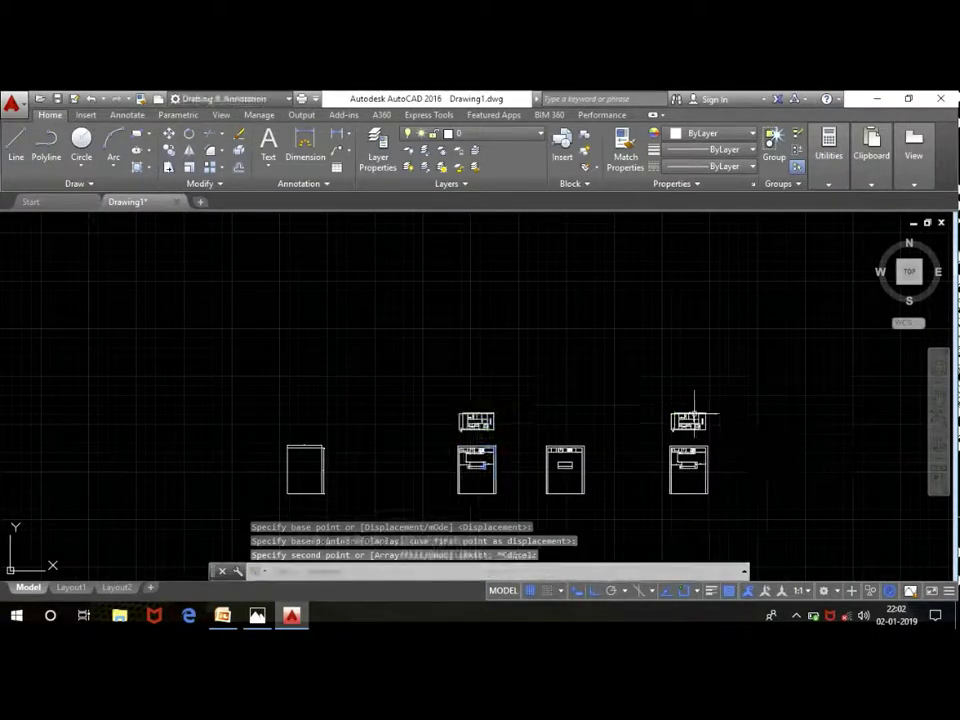
scroll(505, 440, "up", 4)
scroll(497, 429, "up", 2)
scroll(362, 350, "up", 2)
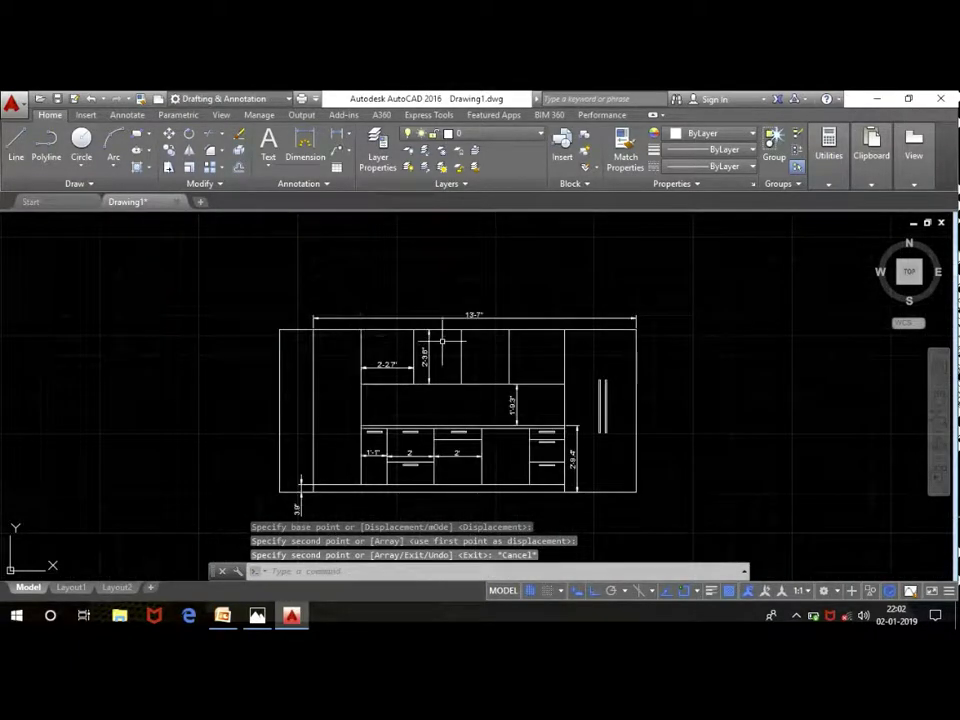
scroll(463, 321, "up", 5)
Step: Delete the 13'-7", 2'-3.6", 2'-2.7" and 1'-9.3" dimensions from the copied elevation
left_click(427, 260)
left_click(407, 467)
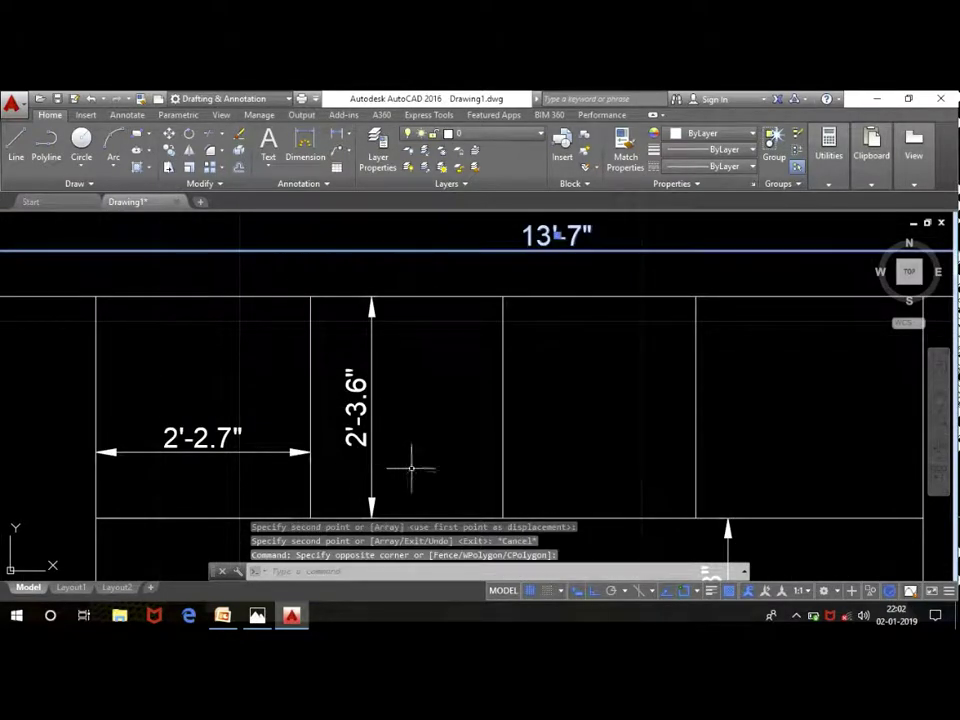
left_click(343, 386)
left_click(257, 467)
left_click(224, 425)
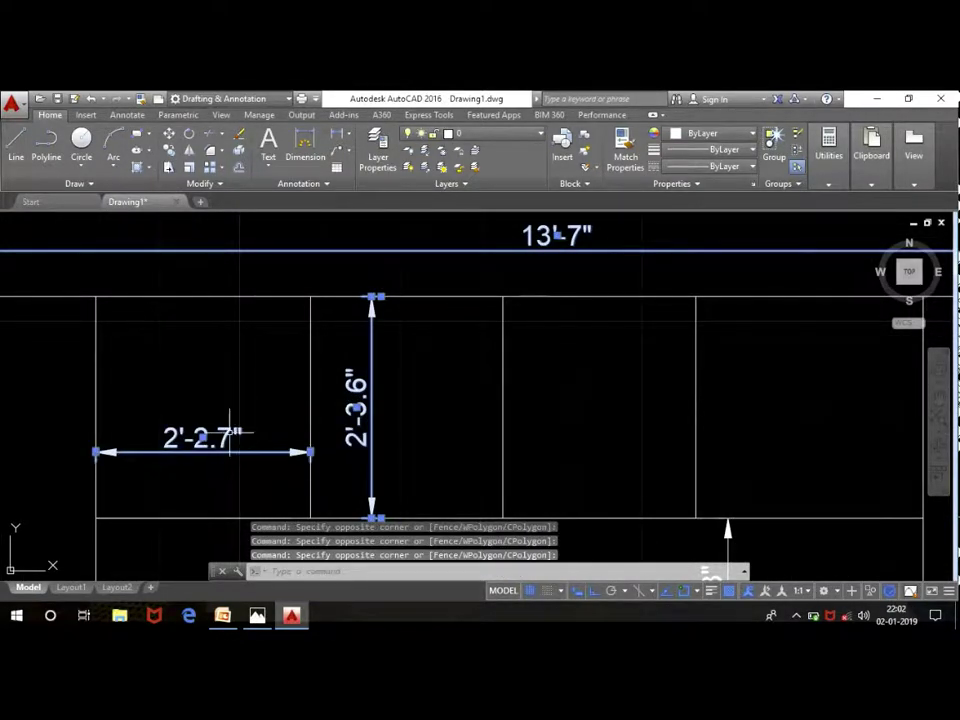
key("Delete")
scroll(245, 400, "down", 3)
scroll(363, 420, "down", 2)
scroll(363, 420, "up", 3)
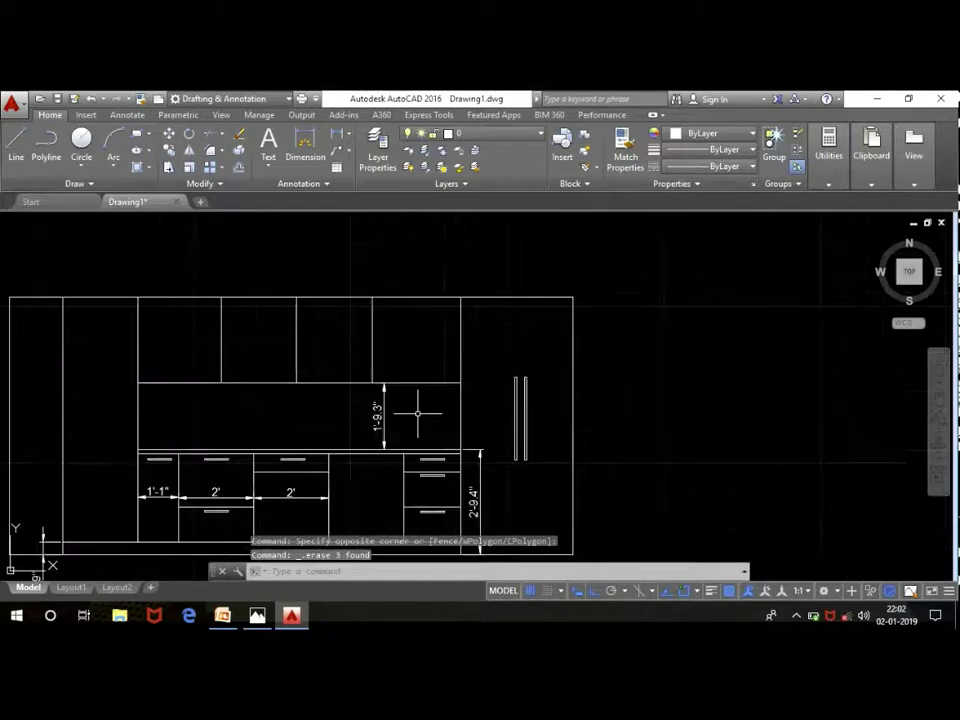
left_click(429, 407)
left_click(336, 420)
key("Delete")
Step: Delete the 2'-9.4" dimension, both 2' dimensions and the 1'-1" dimension
scroll(467, 499, "up", 2)
left_click(475, 497)
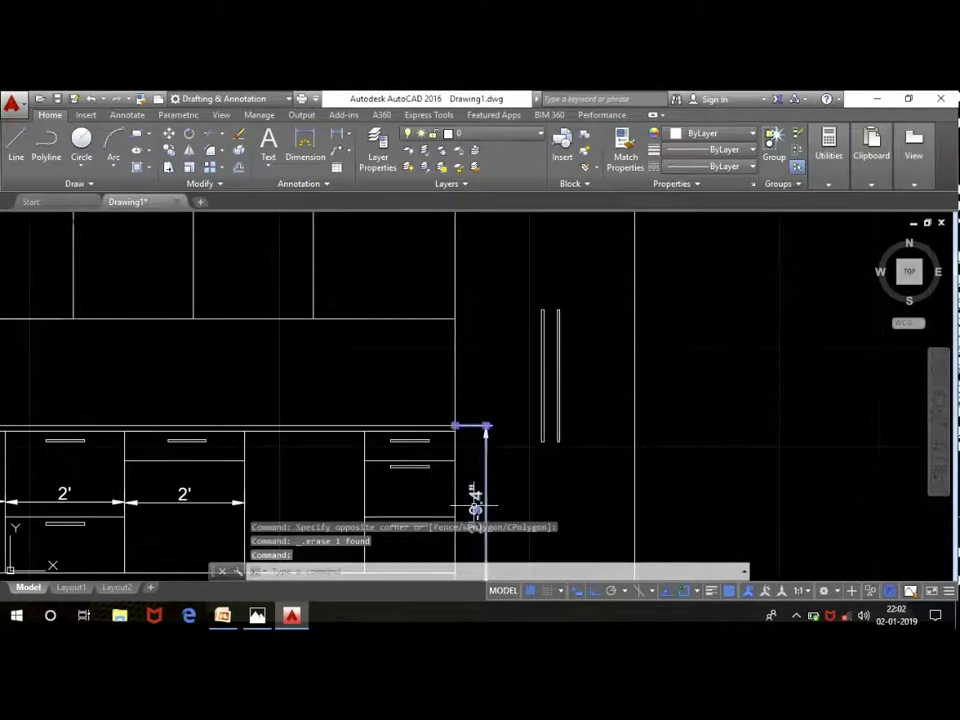
key("Delete")
scroll(506, 366, "down", 2)
scroll(337, 443, "up", 3)
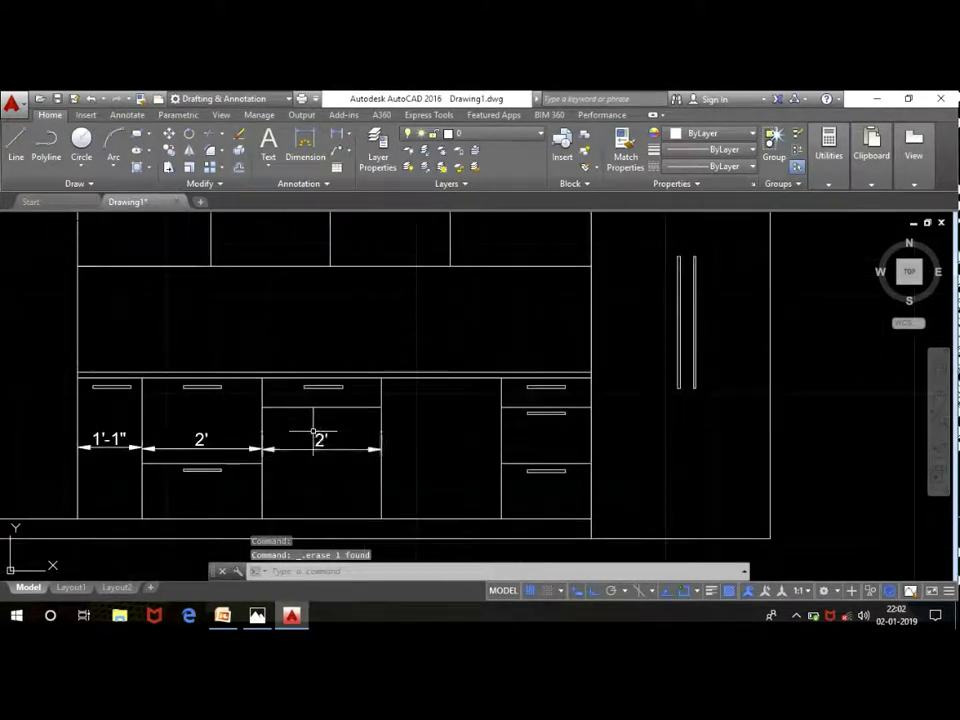
left_click(317, 439)
key("Delete")
left_click(165, 438)
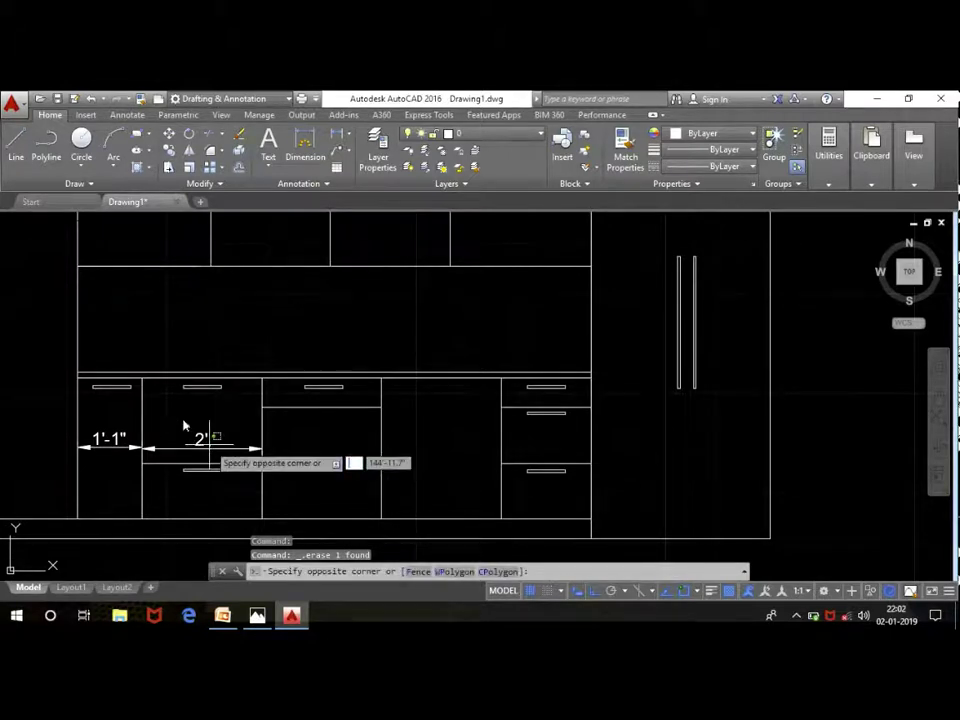
left_click(214, 411)
left_click(214, 407)
left_click(183, 440)
key("Delete")
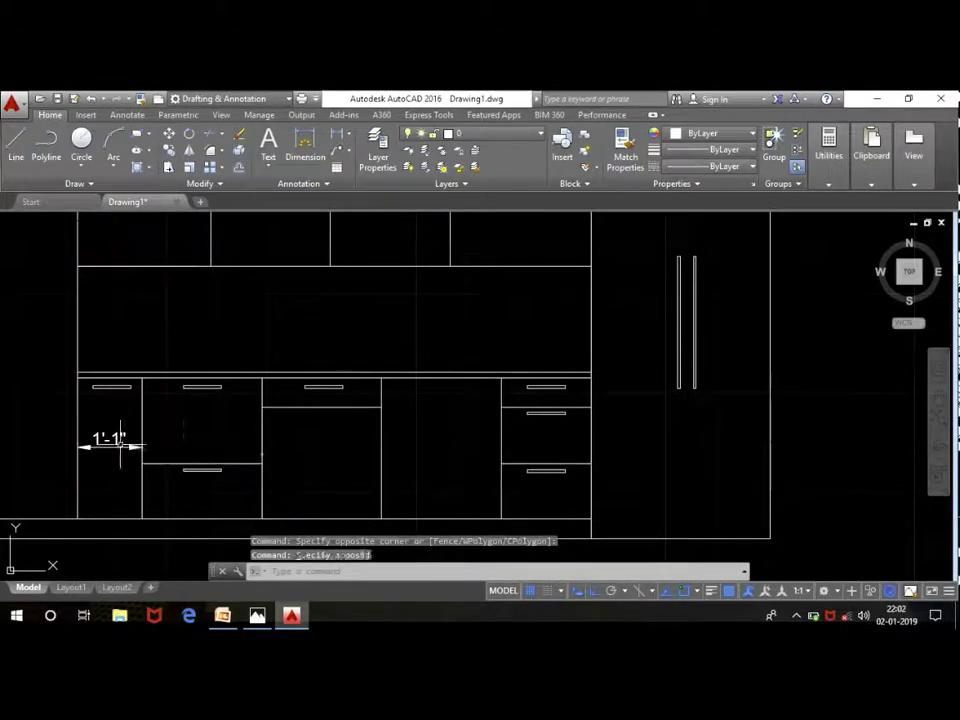
left_click(111, 411)
left_click(70, 460)
key("Delete")
Step: Delete the 3'-9" dimension and zoom until the cabinet elevation fills the view
scroll(312, 412, "down", 2)
scroll(312, 412, "up", 2)
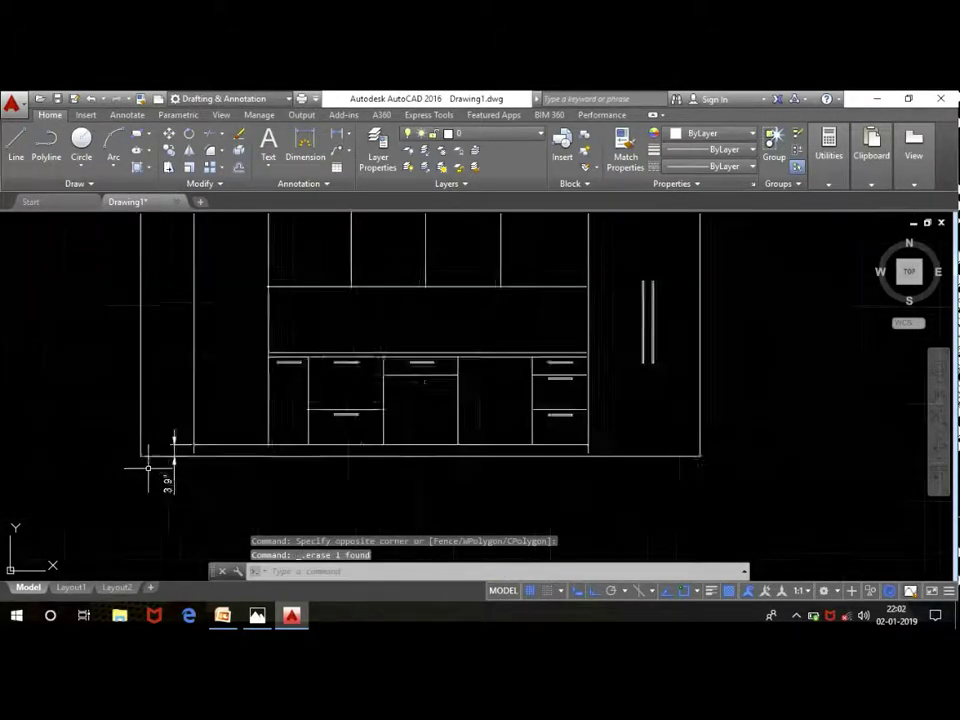
scroll(312, 412, "up", 2)
left_click(252, 494)
left_click(139, 493)
key("Delete")
scroll(325, 411, "down", 2)
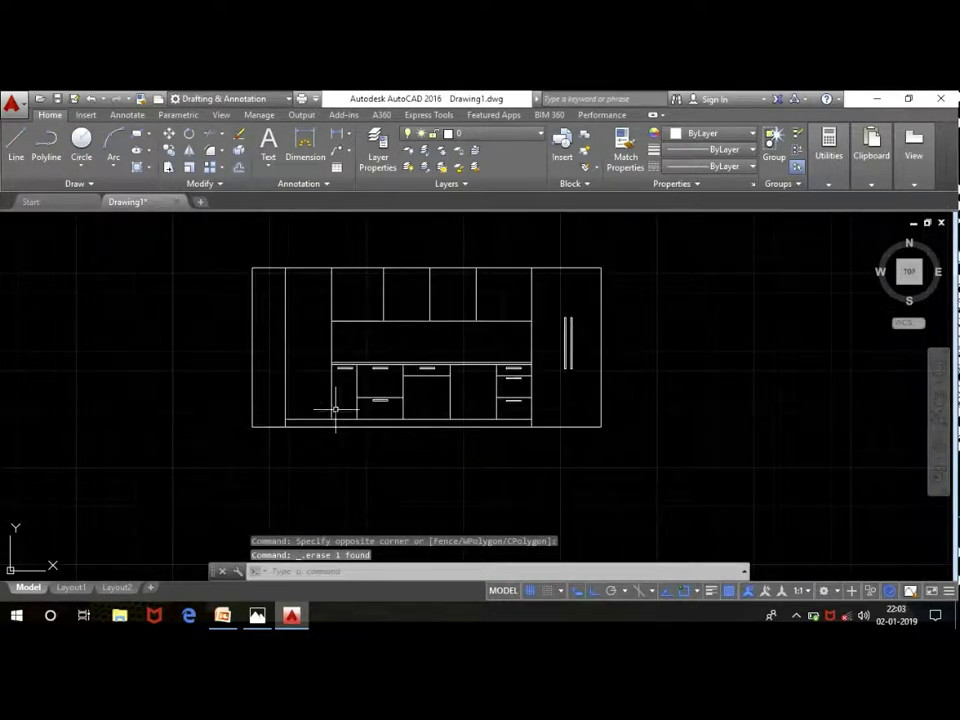
scroll(529, 326, "up", 2)
scroll(531, 326, "down", 3)
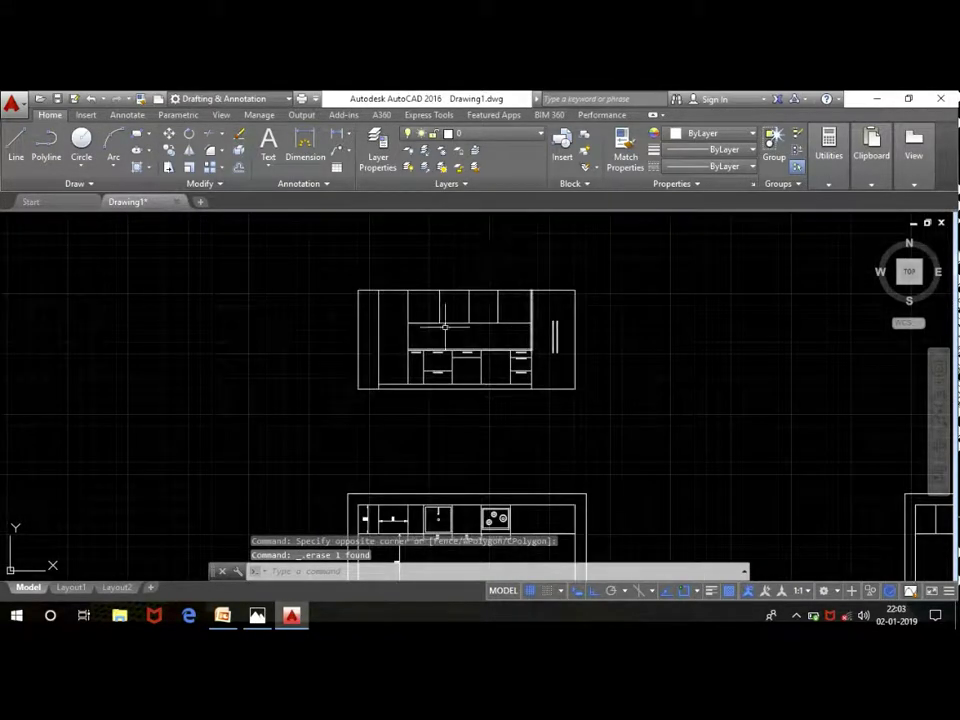
scroll(493, 300, "down", 2)
scroll(477, 448, "up", 4)
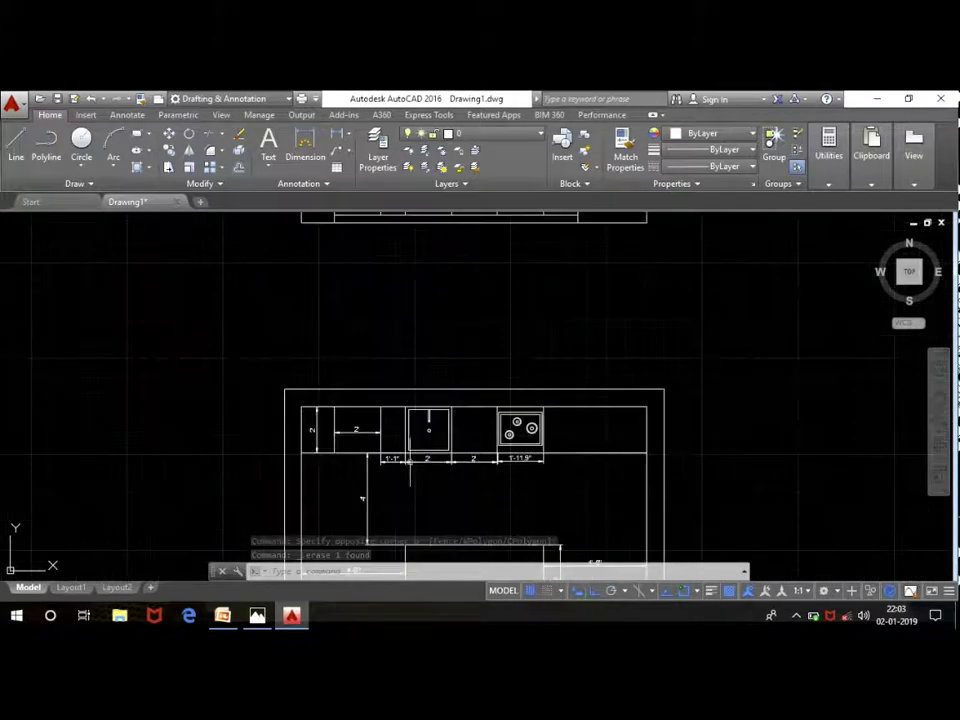
scroll(477, 448, "down", 3)
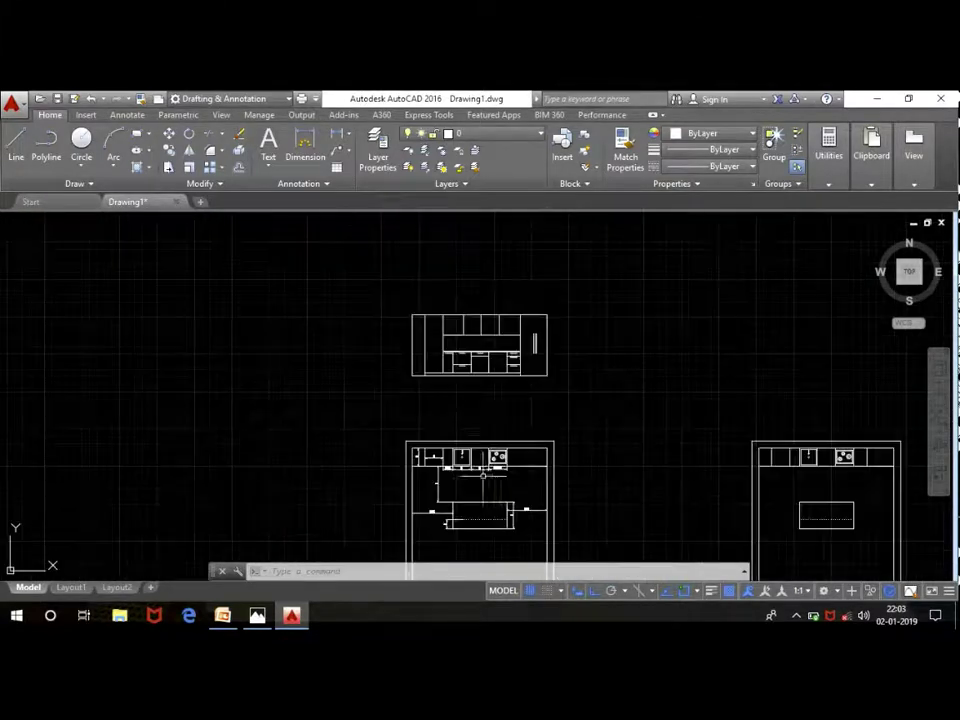
scroll(486, 349, "up", 3)
scroll(485, 350, "up", 2)
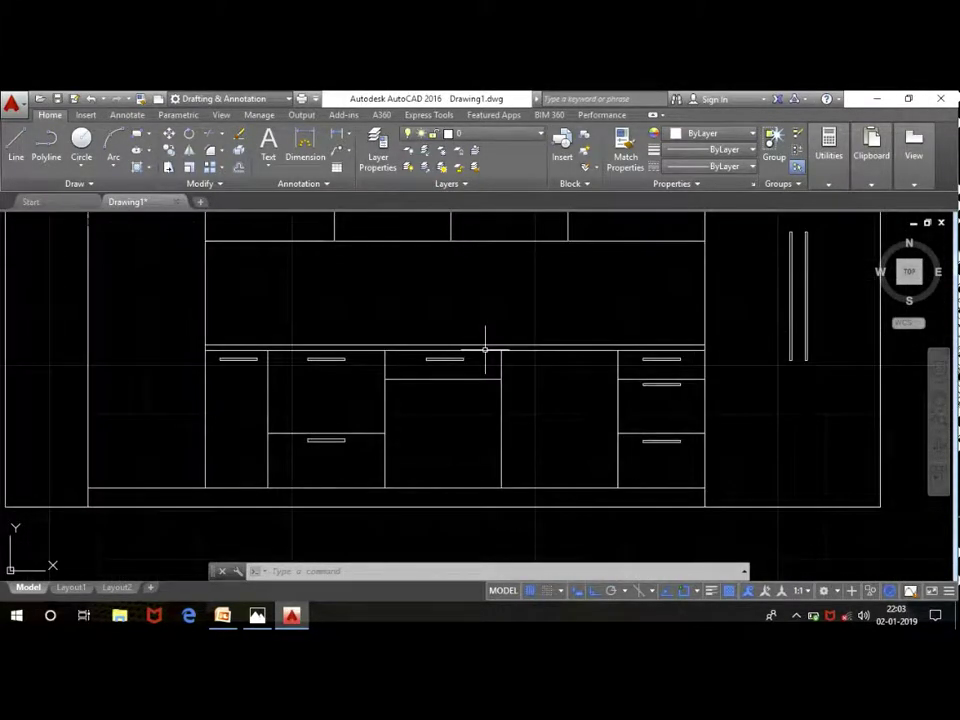
mouse_move(938, 272)
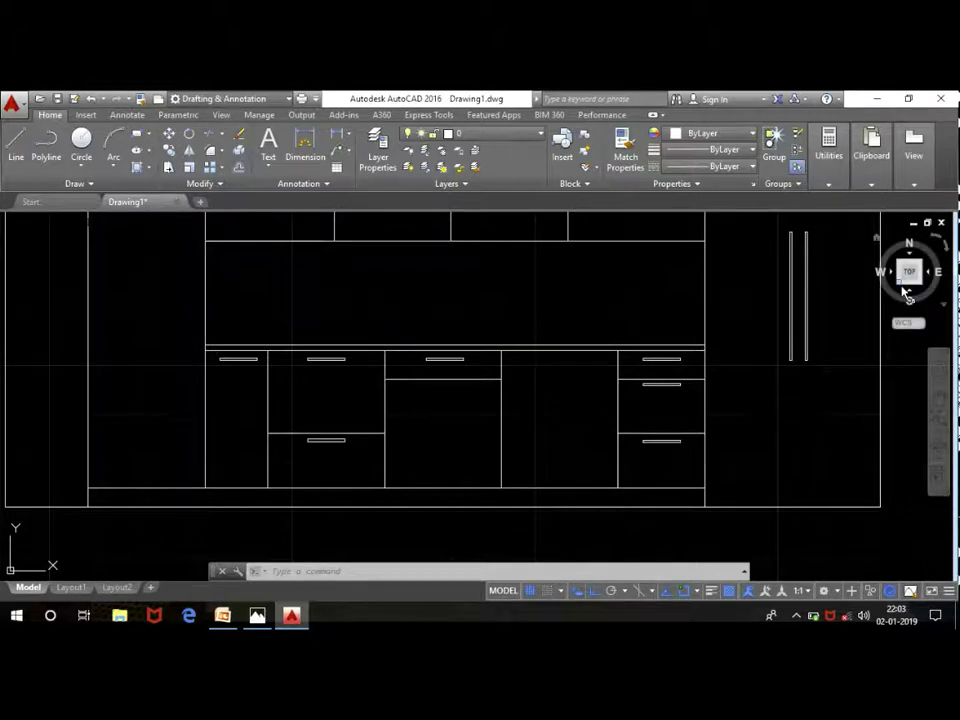
Step: Zoom out and use the ViewCube compass so all kitchen plans and elevations show from the top
scroll(288, 466, "down", 2)
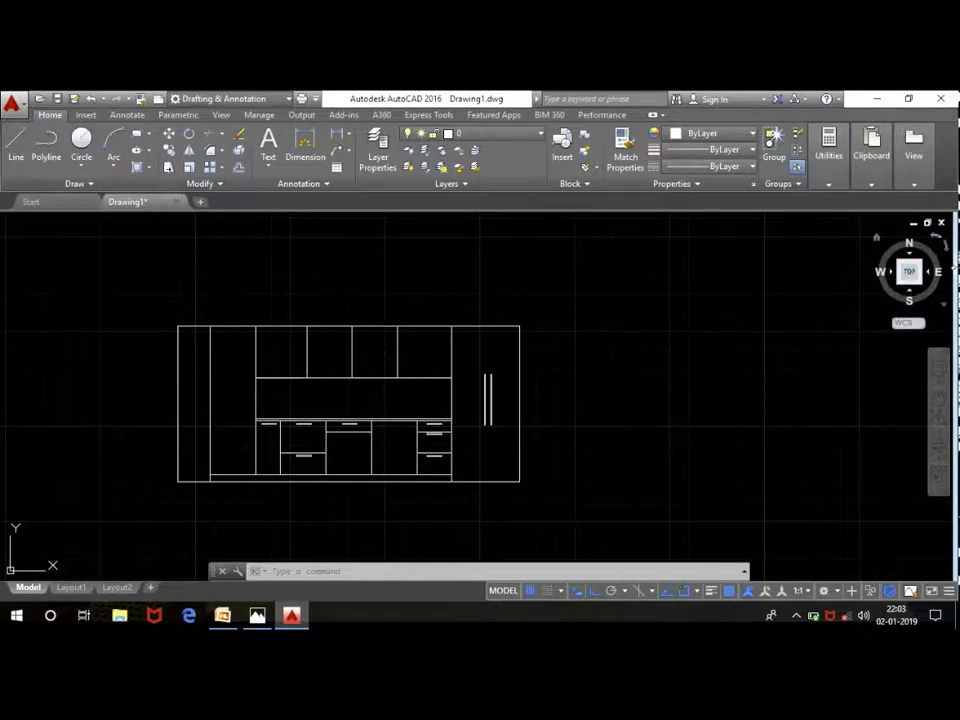
left_click(934, 240)
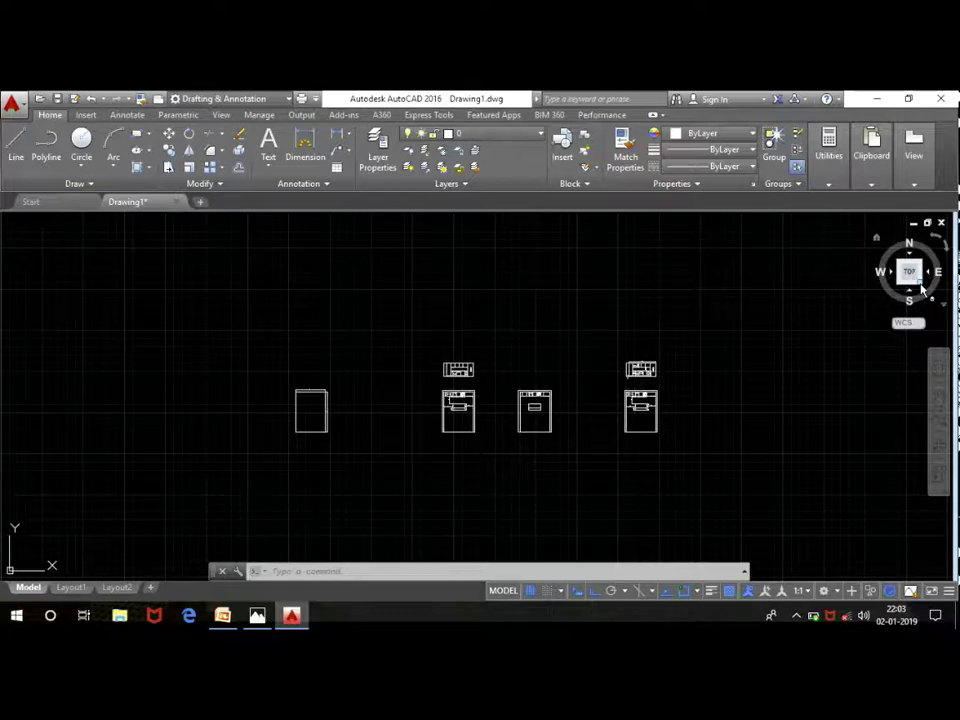
Step: Switch to an isometric view from a ViewCube corner and zoom in on the cabinet elevation
left_click(921, 287)
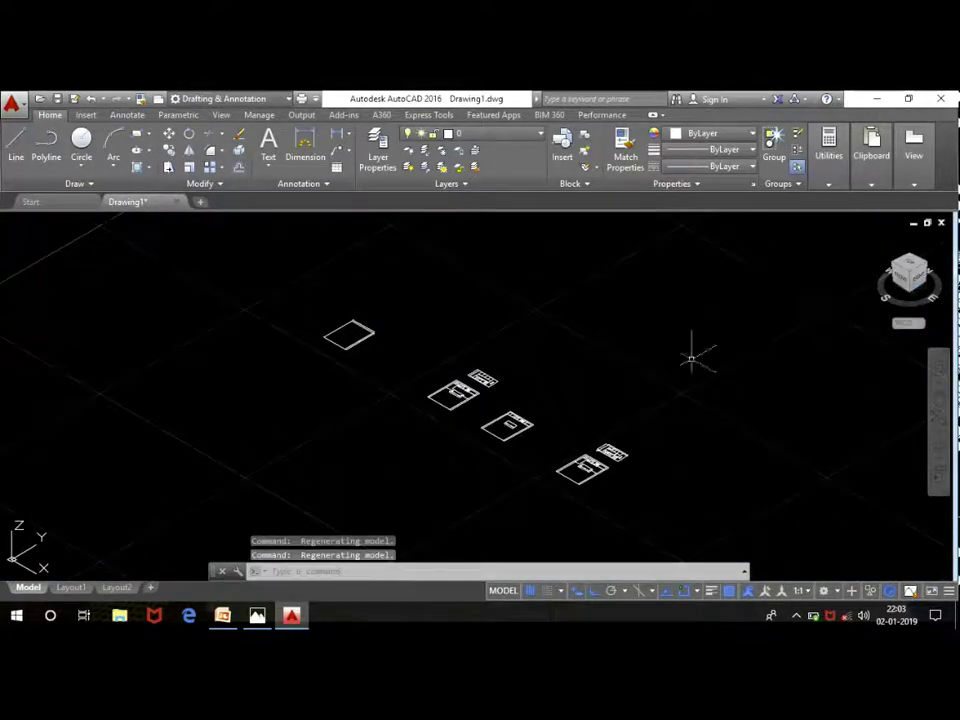
scroll(476, 373, "up", 3)
scroll(476, 372, "up", 5)
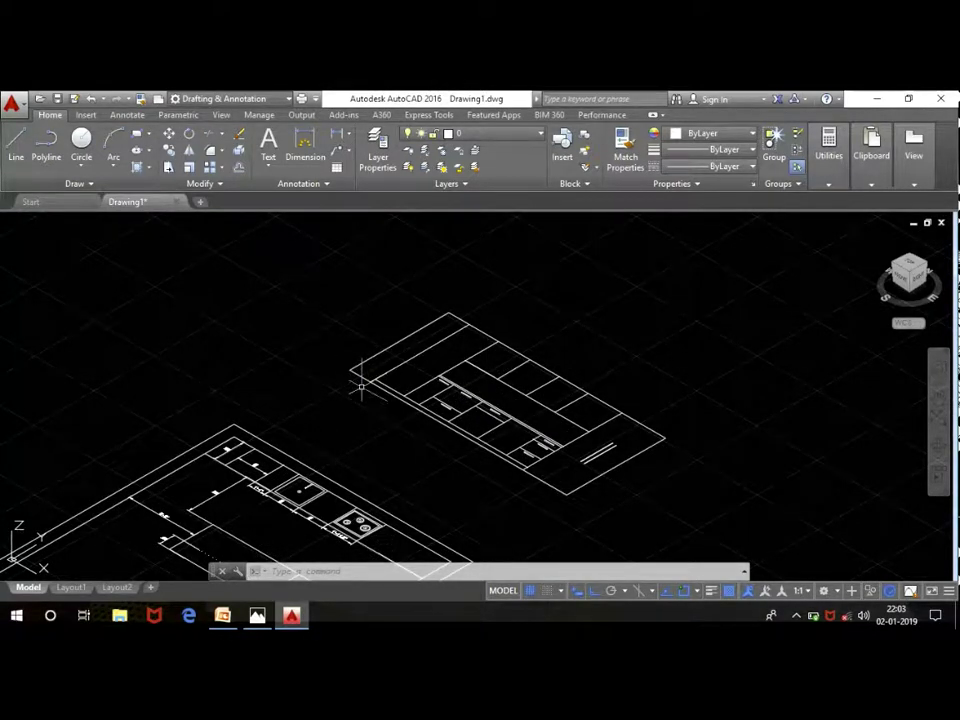
mouse_move(908, 272)
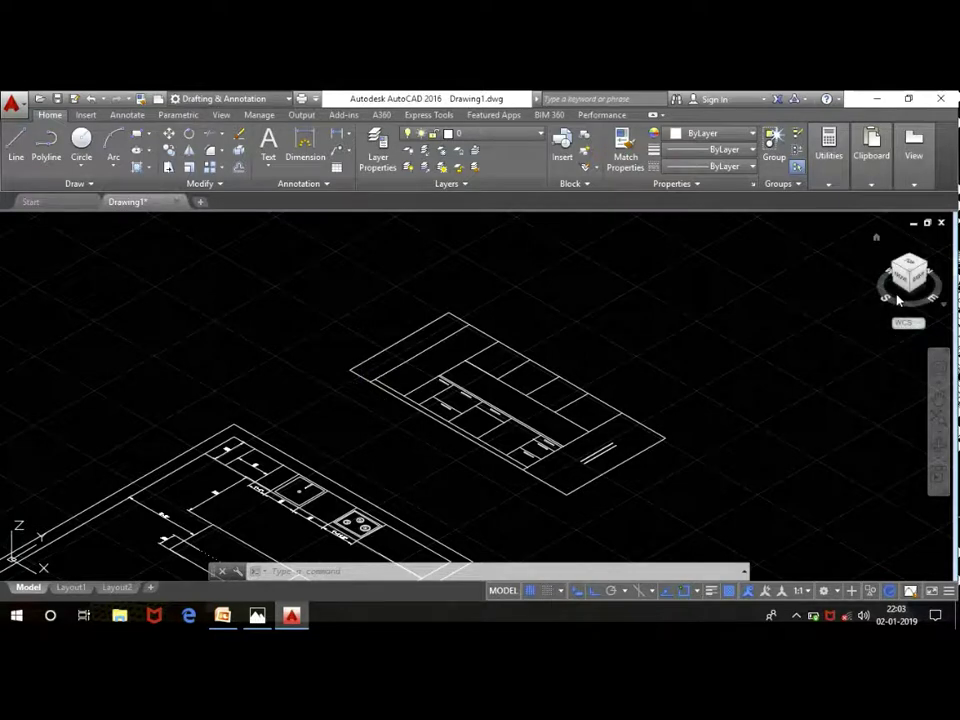
scroll(928, 287, "up", 2)
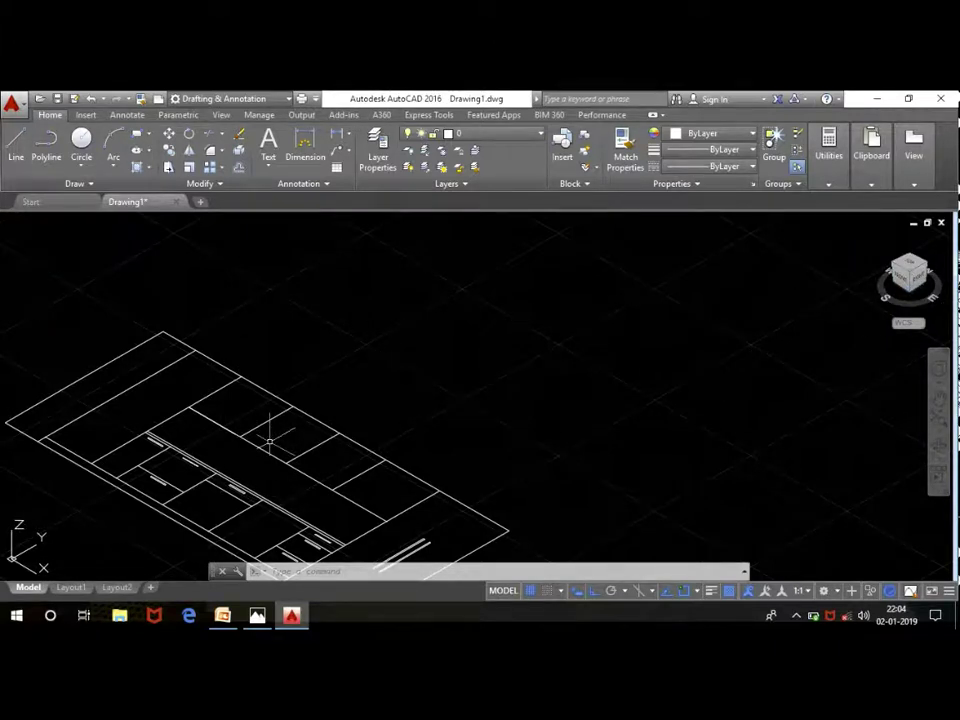
scroll(621, 343, "down", 3)
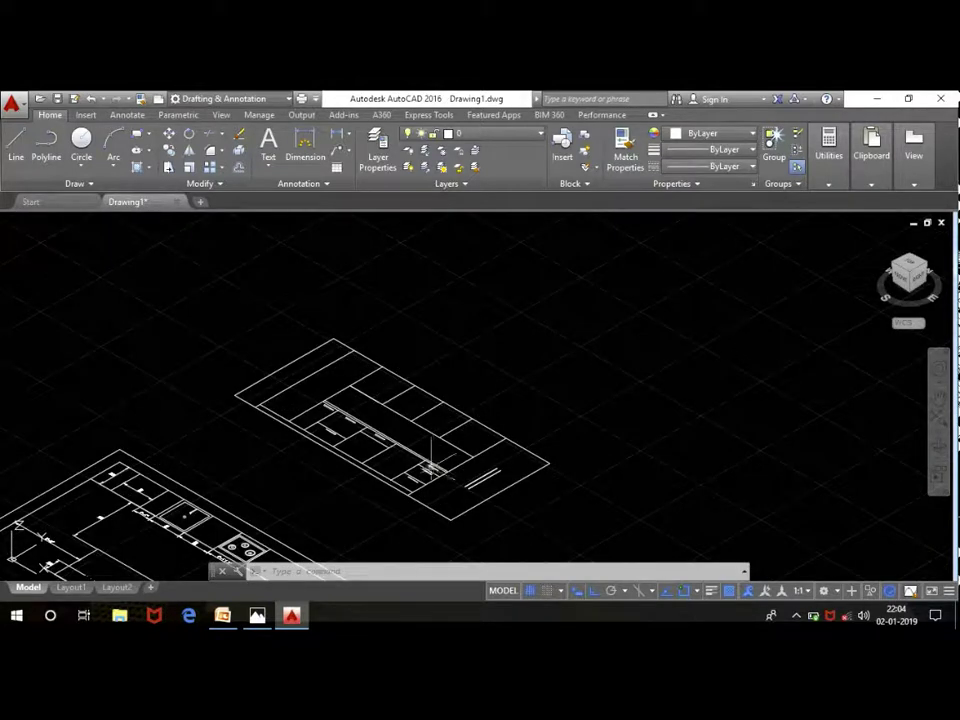
scroll(429, 467, "up", 3)
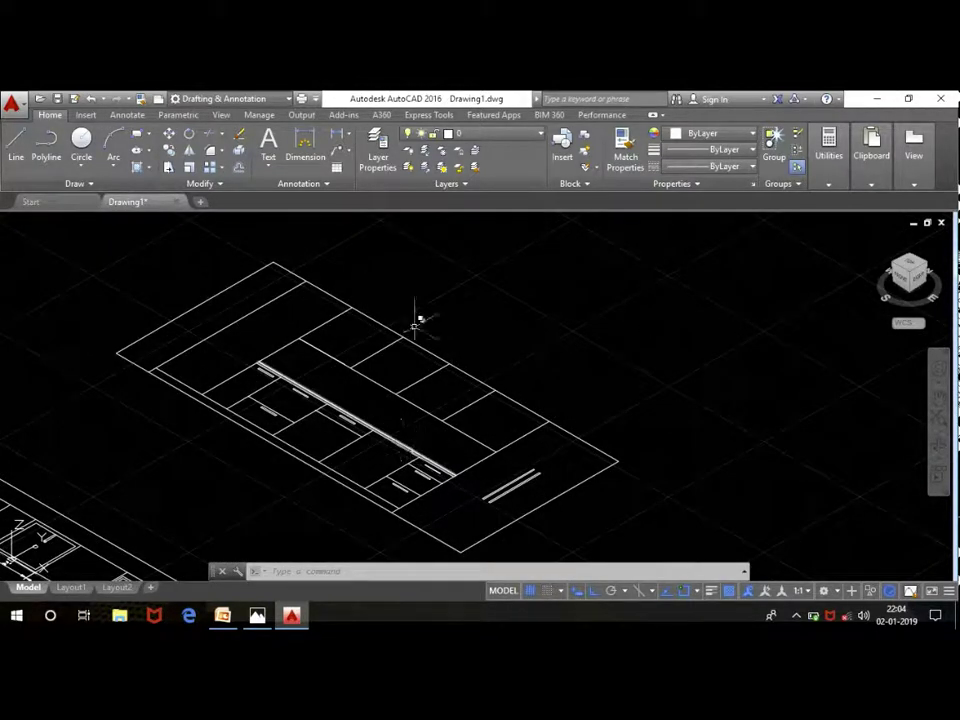
scroll(329, 432, "up", 2)
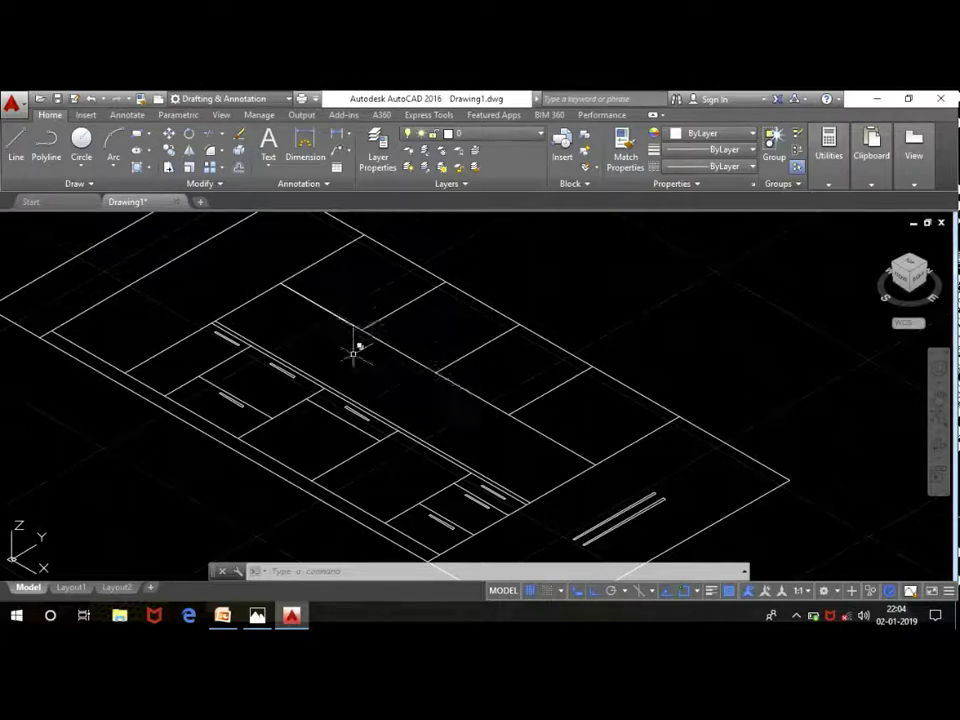
scroll(510, 382, "down", 4)
scroll(514, 388, "up", 1)
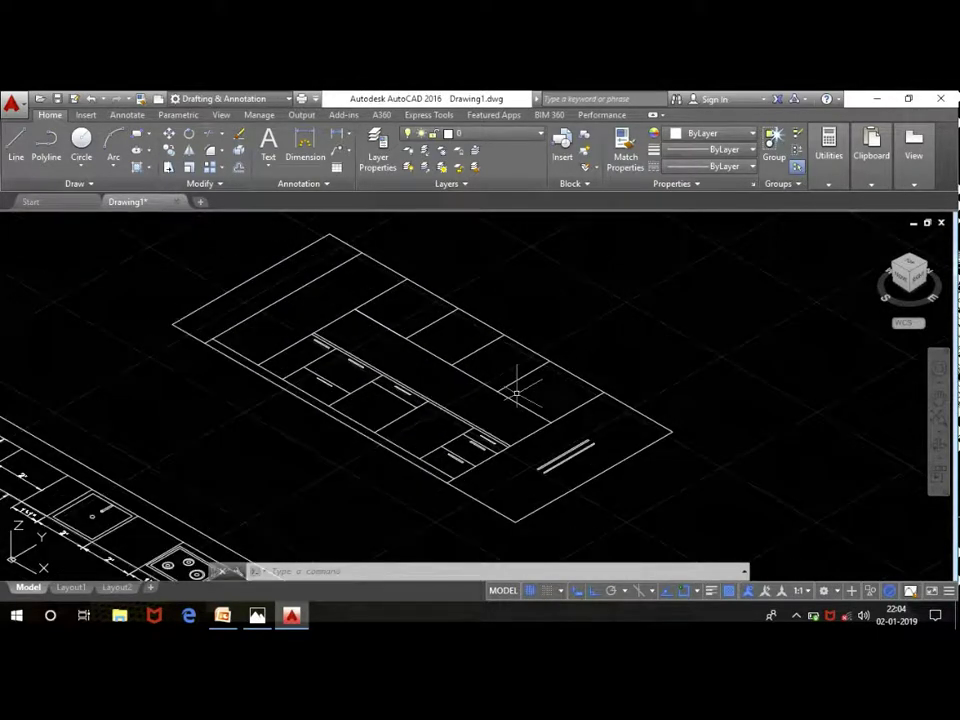
scroll(514, 390, "up", 1)
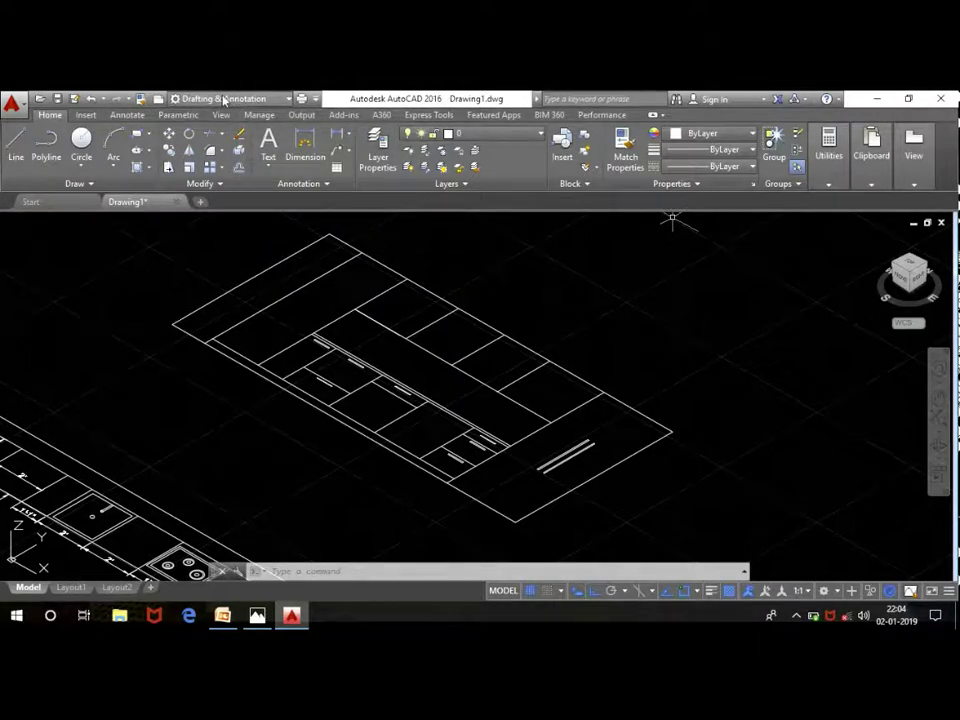
Step: Switch the workspace to 3D Modeling from the Quick Access Toolbar list
left_click(263, 99)
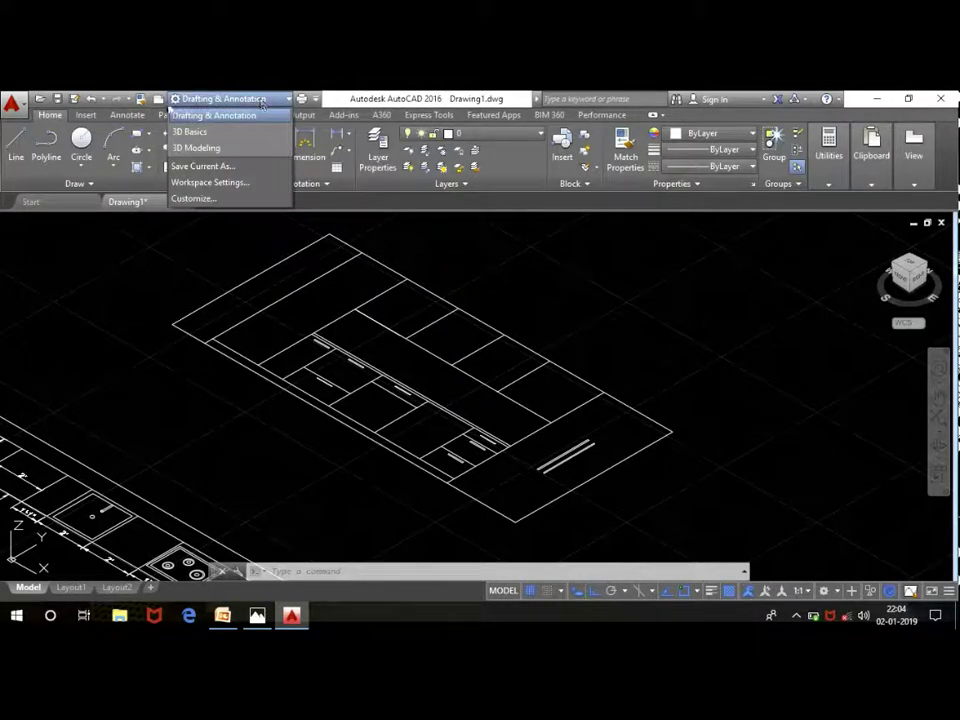
left_click(197, 150)
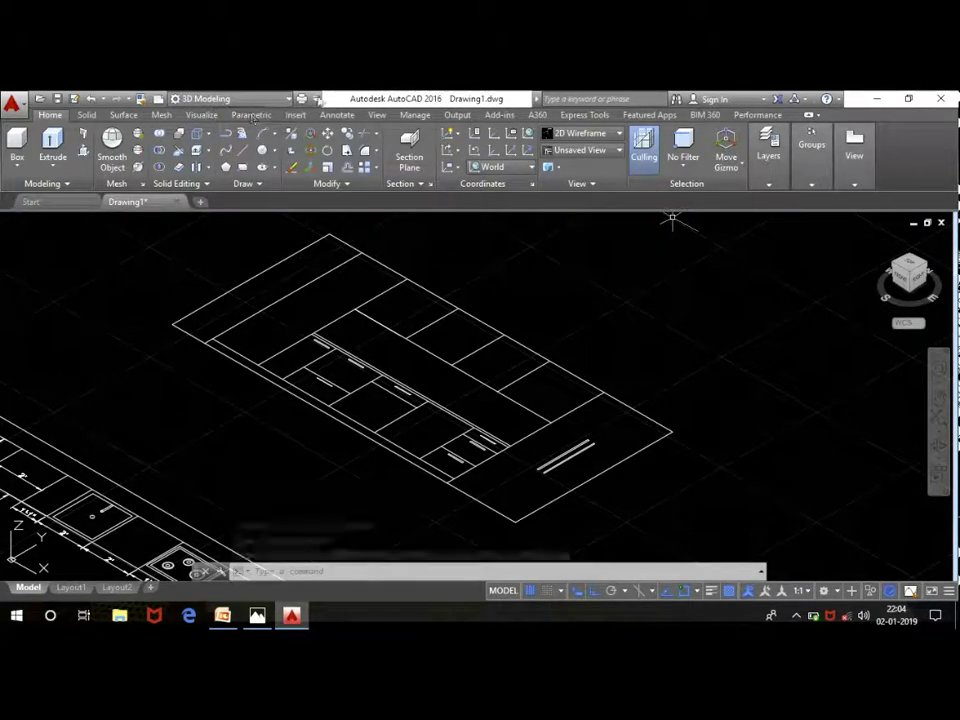
left_click(316, 99)
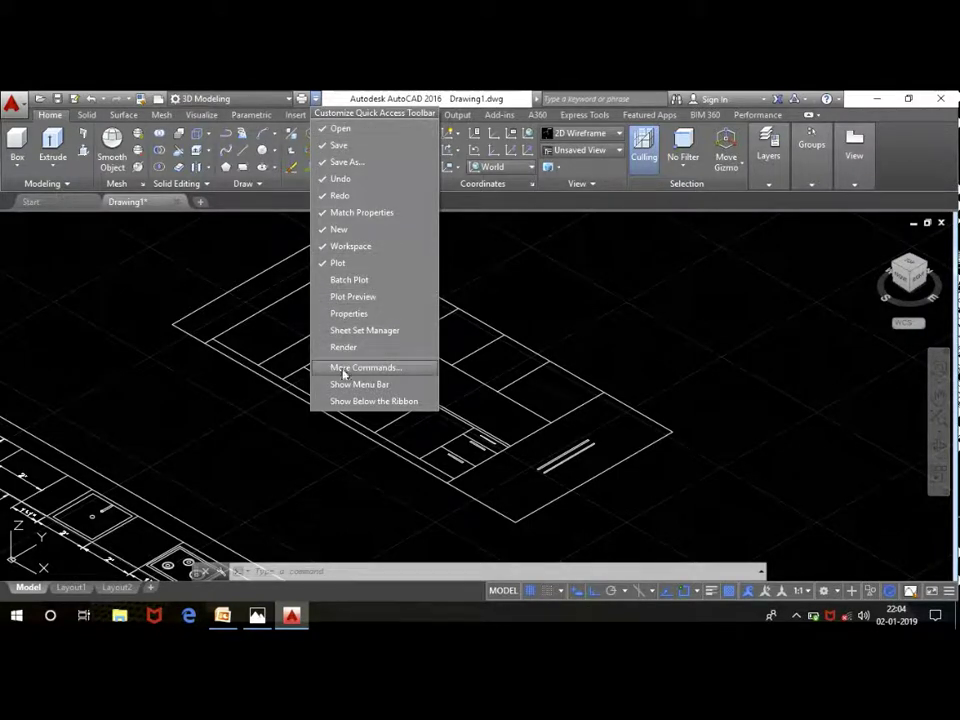
left_click(327, 254)
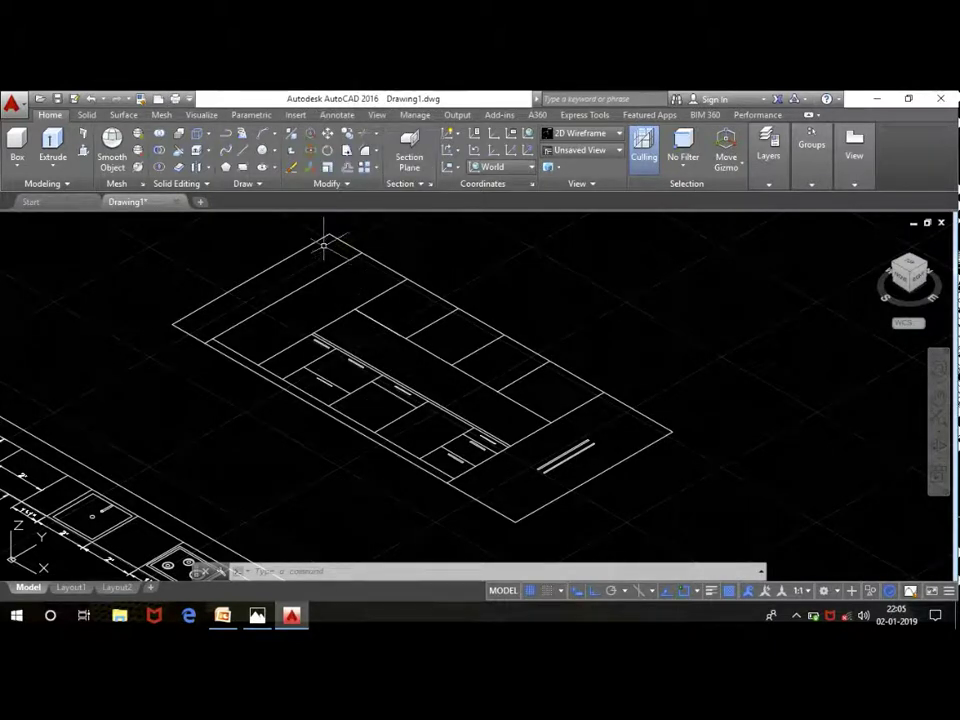
left_click(189, 101)
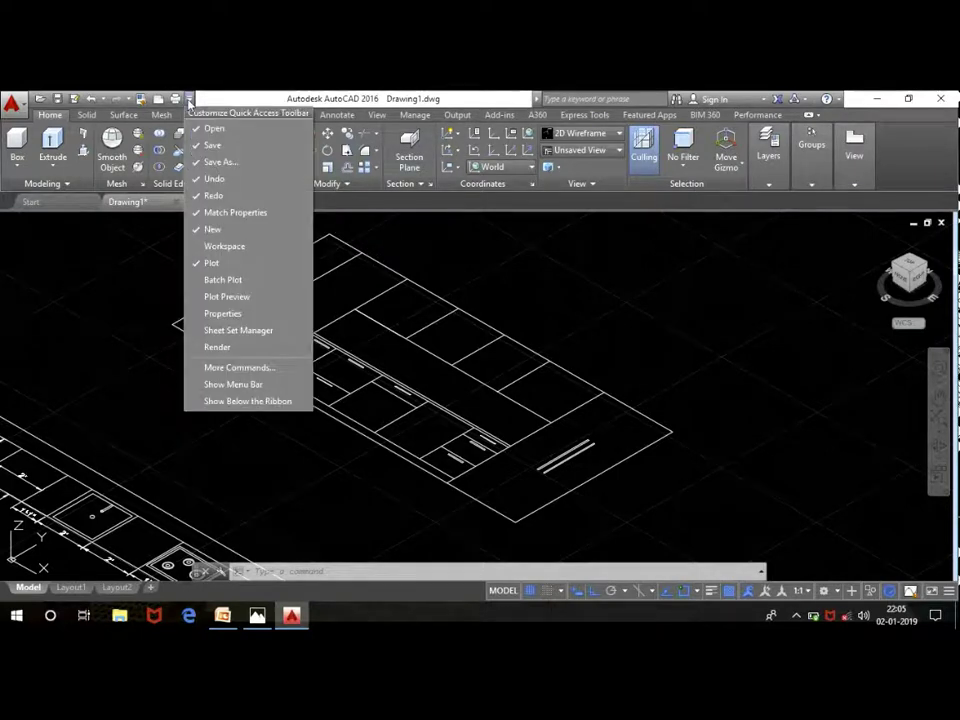
left_click(199, 248)
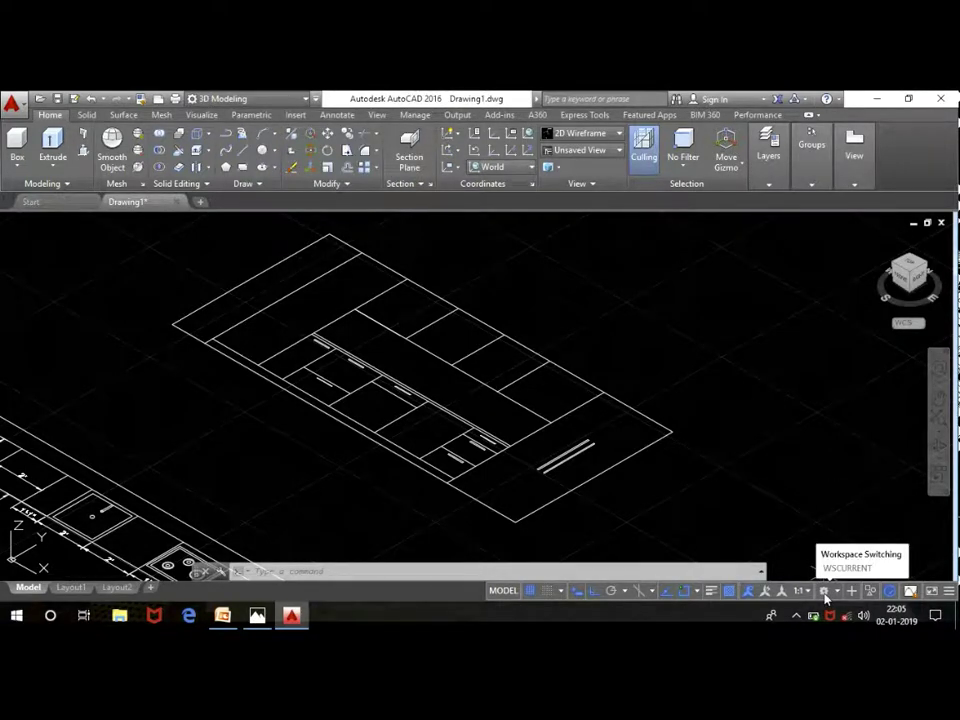
left_click(825, 592)
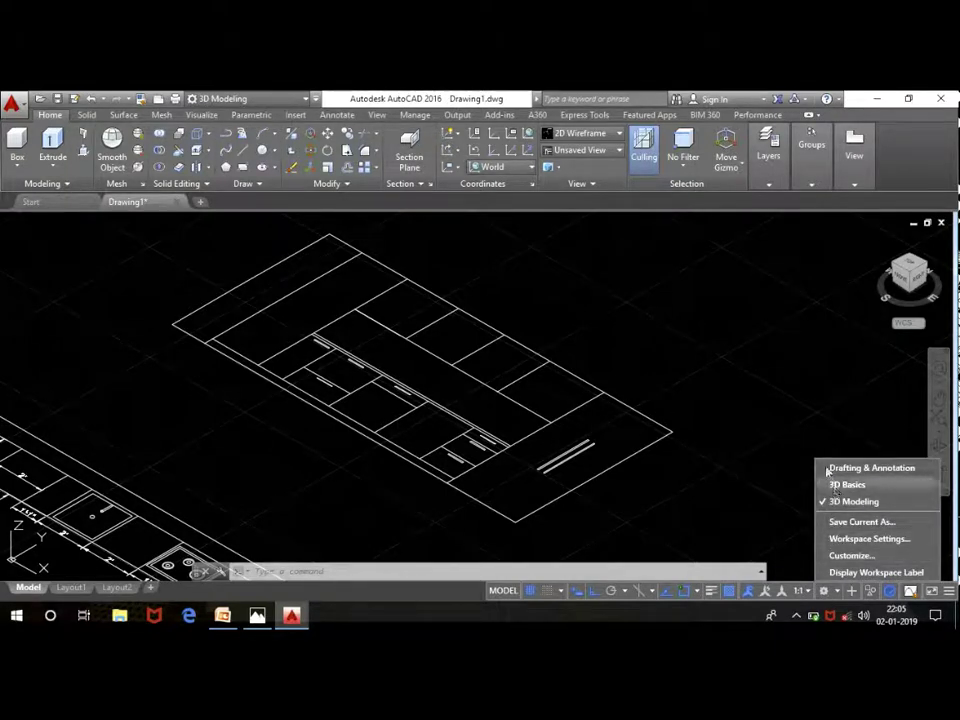
left_click(578, 428)
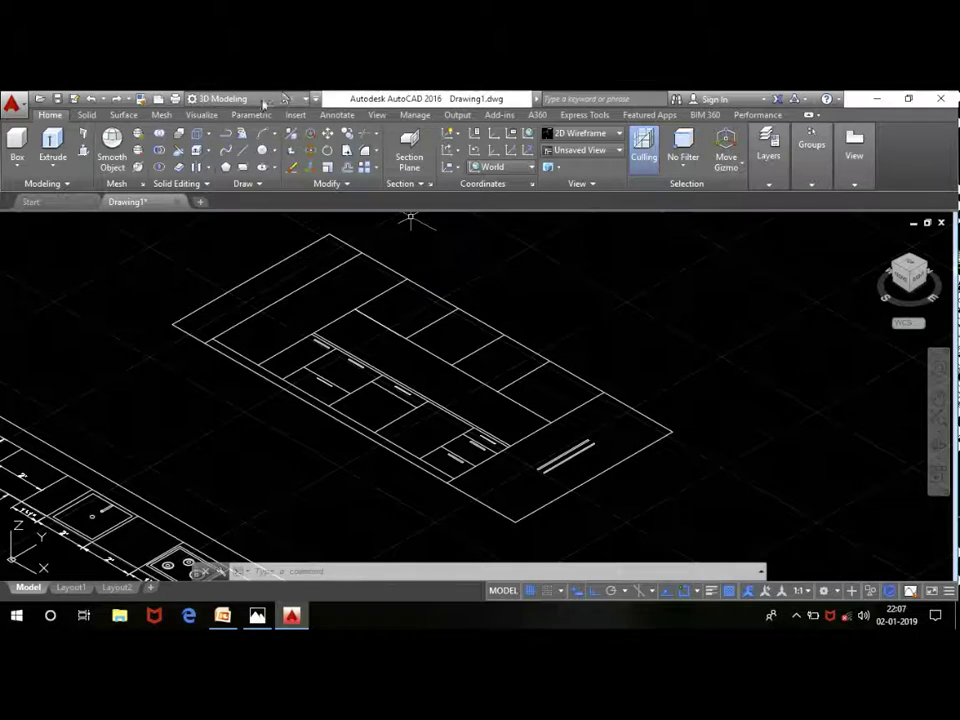
Step: Change the preset view to SW Isometric, then to SE Isometric
left_click(588, 151)
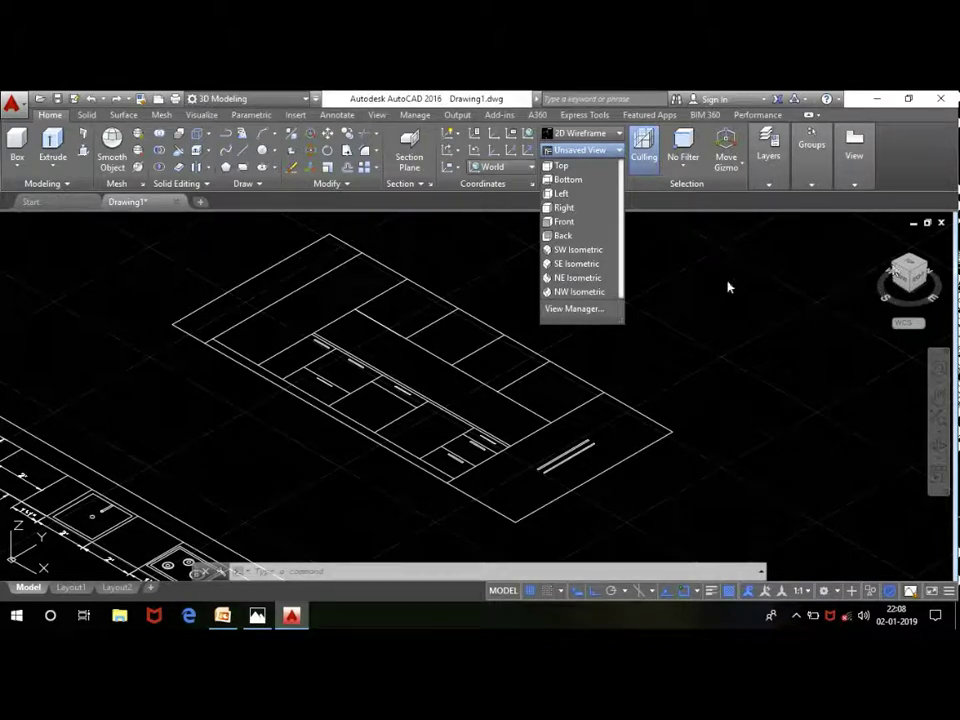
left_click(570, 249)
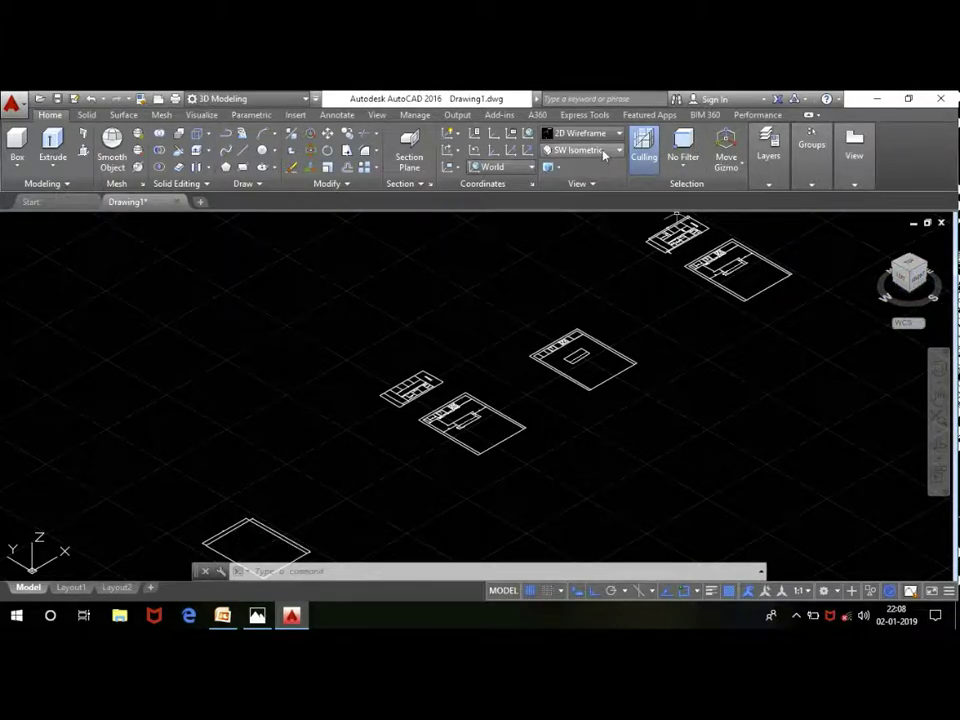
left_click(583, 150)
left_click(583, 265)
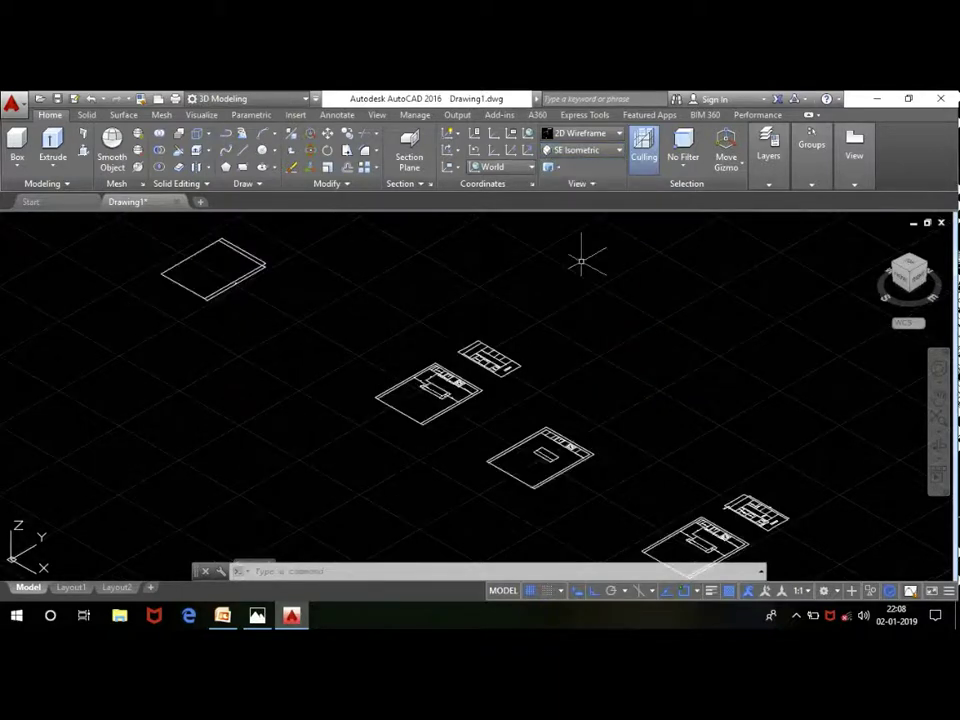
scroll(440, 290, "up", 3)
scroll(435, 283, "up", 4)
Step: Select the first three drawer handles on the copied cabinet layout
scroll(435, 283, "down", 5)
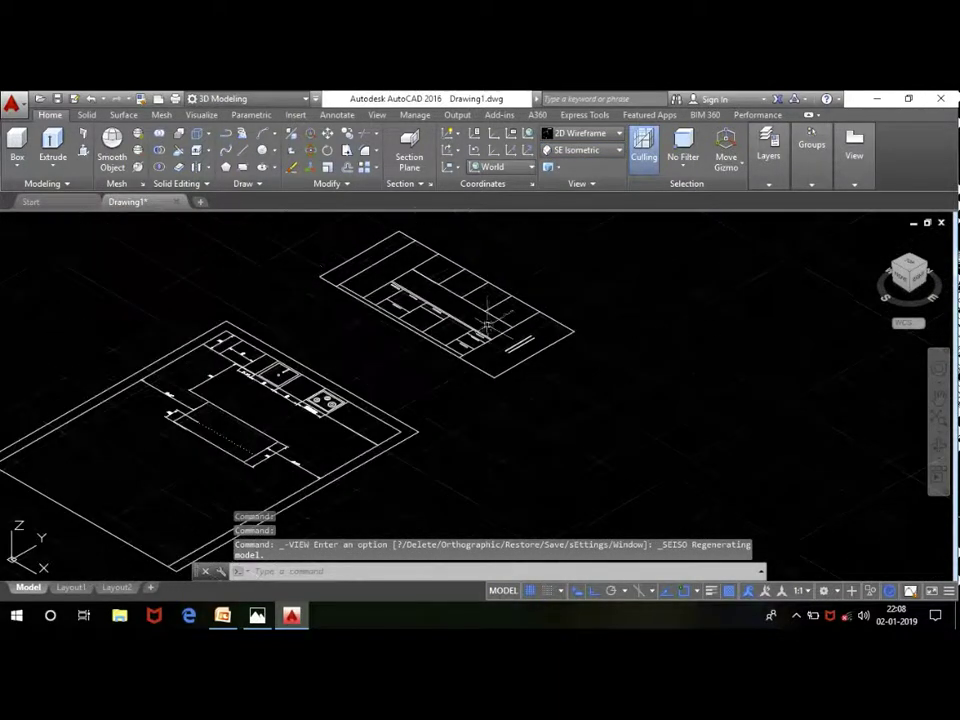
scroll(420, 300, "up", 5)
scroll(381, 330, "up", 3)
scroll(298, 340, "up", 4)
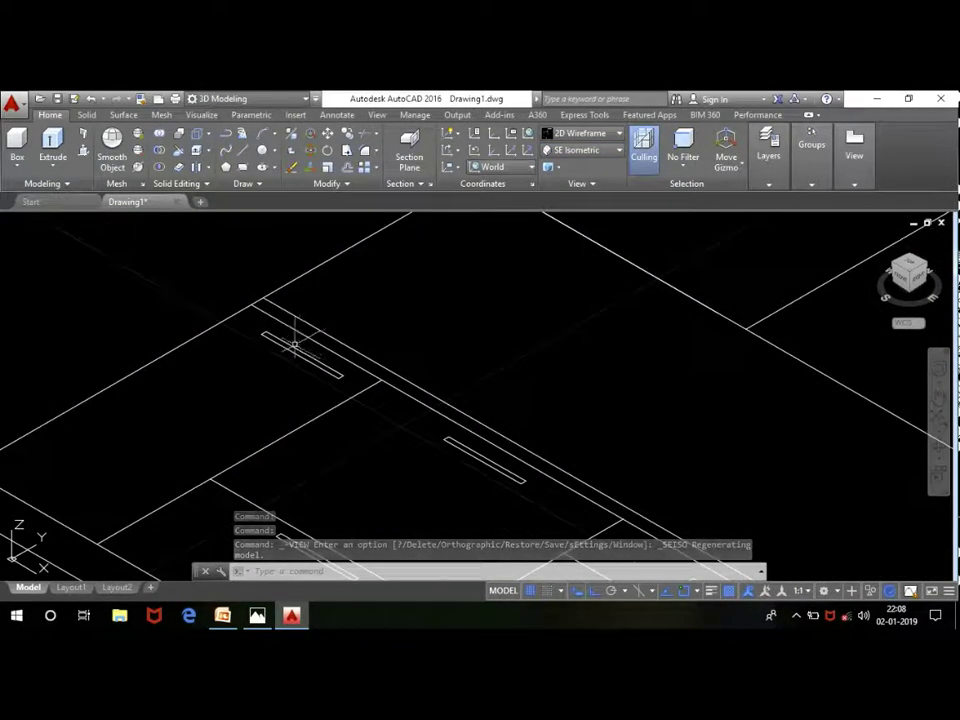
left_click(298, 350)
left_click(485, 458)
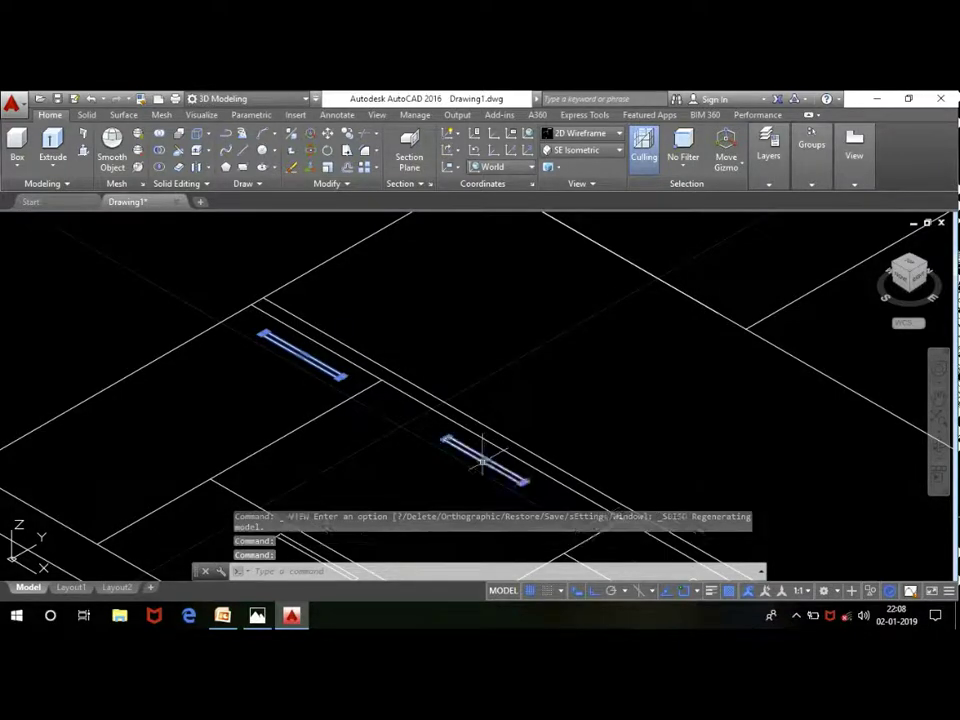
scroll(375, 332, "down", 2)
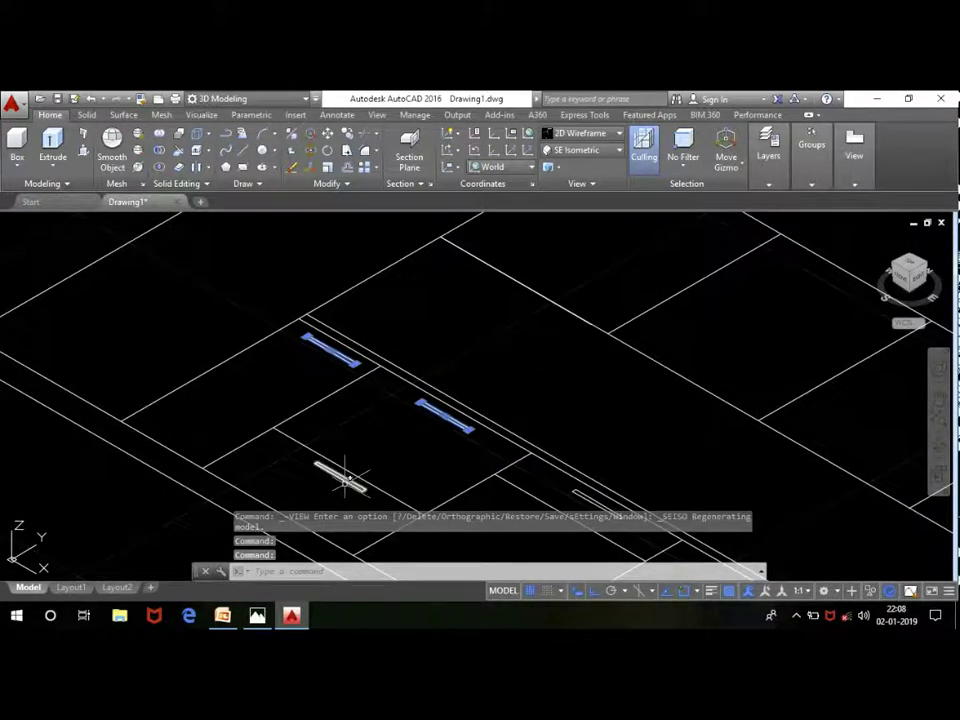
left_click(341, 477)
scroll(461, 332, "down", 2)
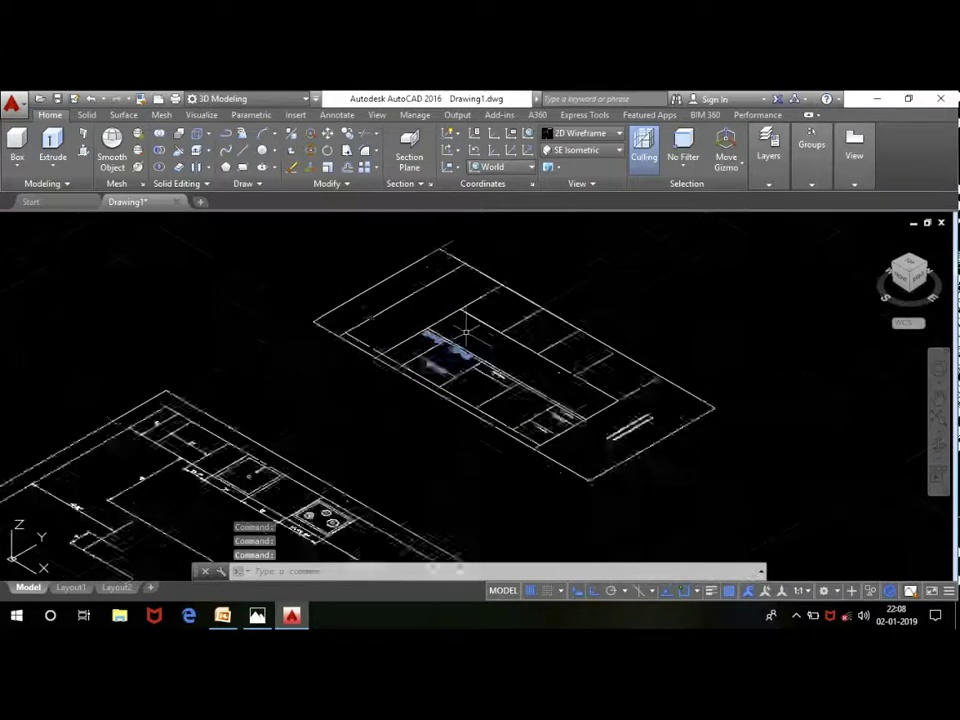
scroll(455, 335, "down", 1)
scroll(489, 343, "up", 2)
scroll(500, 345, "up", 1)
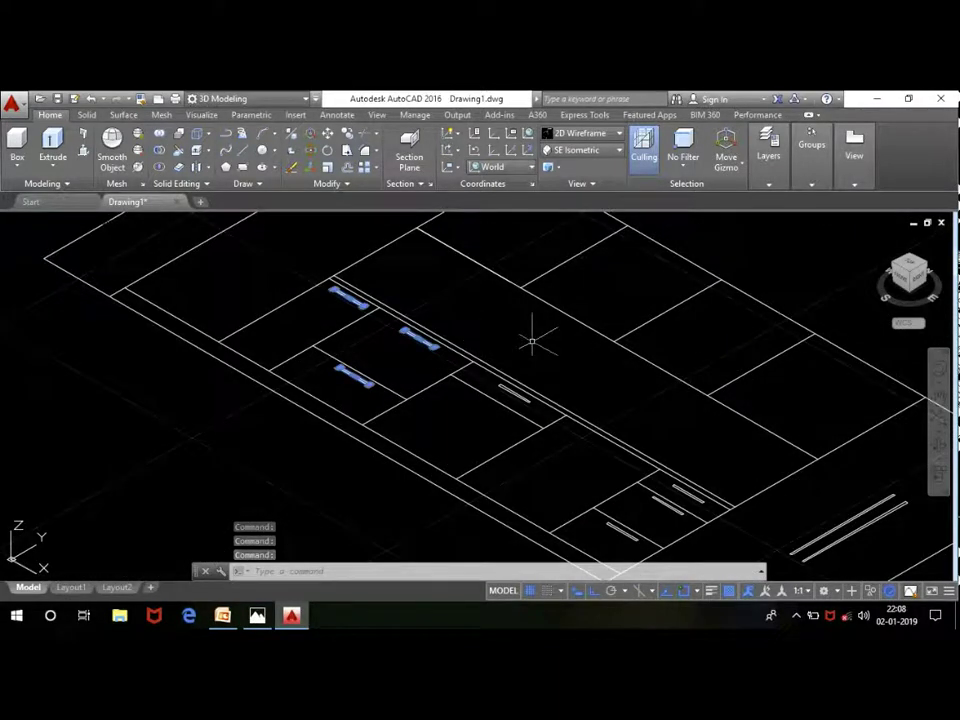
Step: Add the remaining handle marks and the lower-right double line, then delete all nine objects
left_click(520, 398)
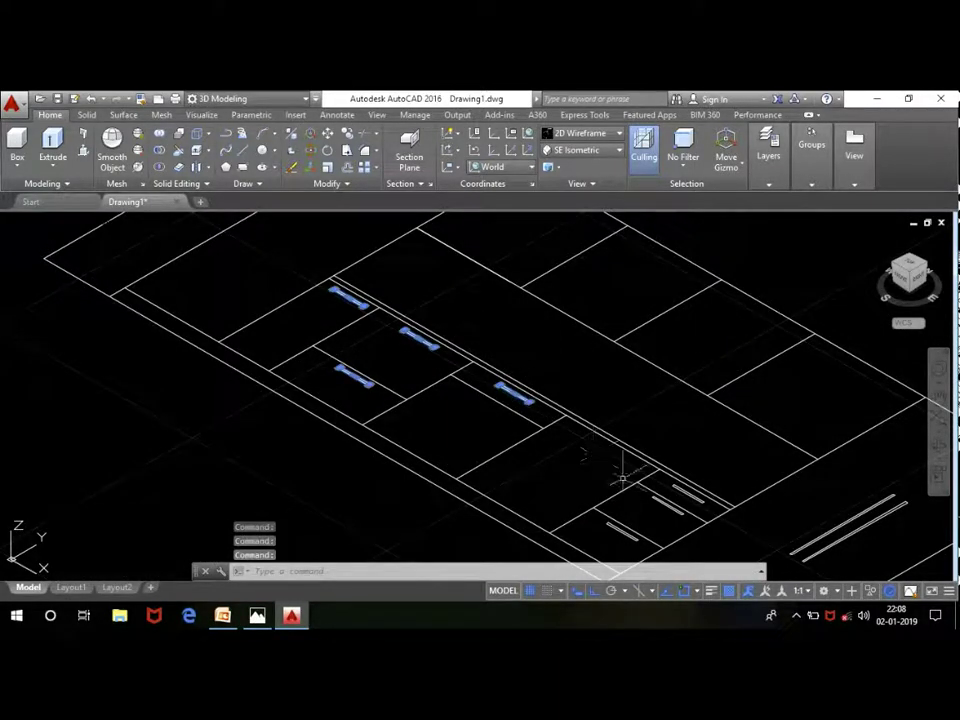
left_click(622, 530)
left_click(675, 502)
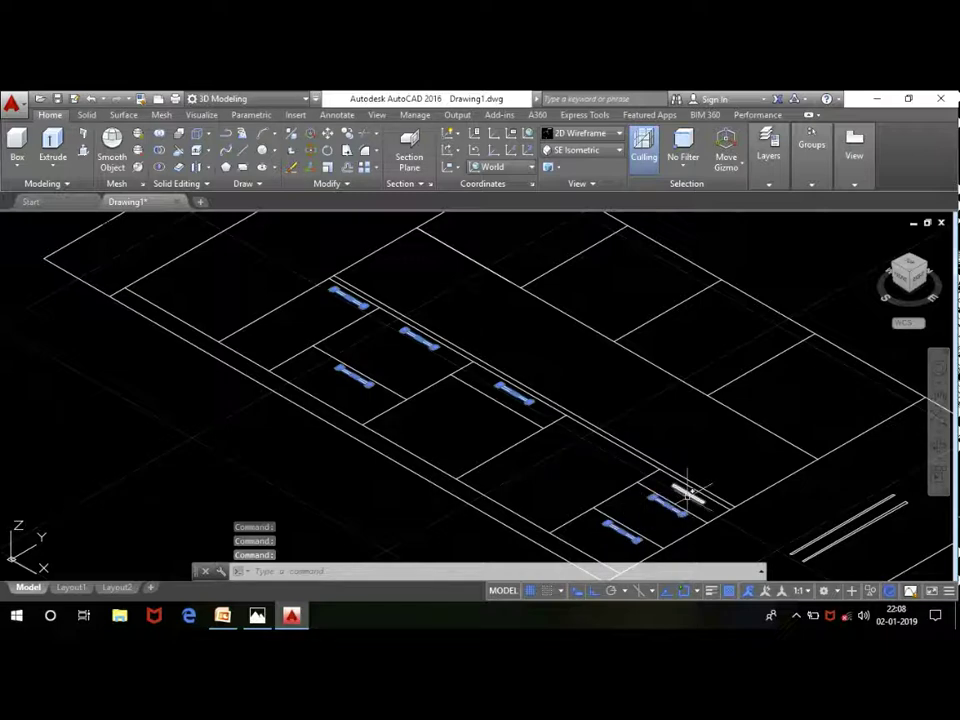
scroll(713, 421, "down", 4)
scroll(713, 421, "up", 4)
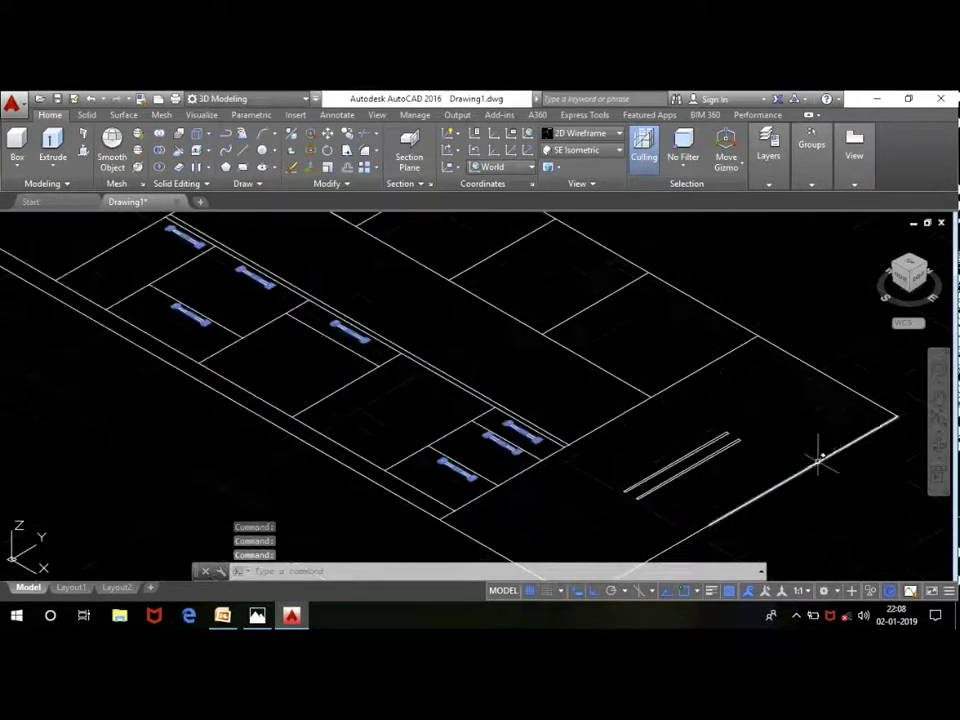
left_click(686, 418)
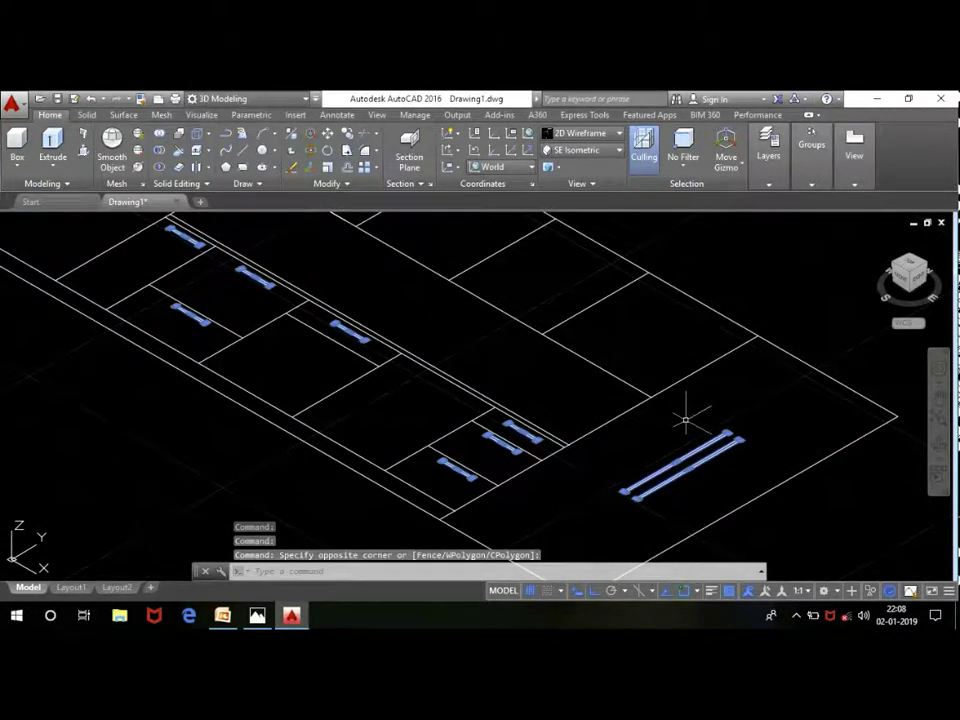
key("Delete")
scroll(670, 420, "down", 2)
scroll(582, 400, "down", 2)
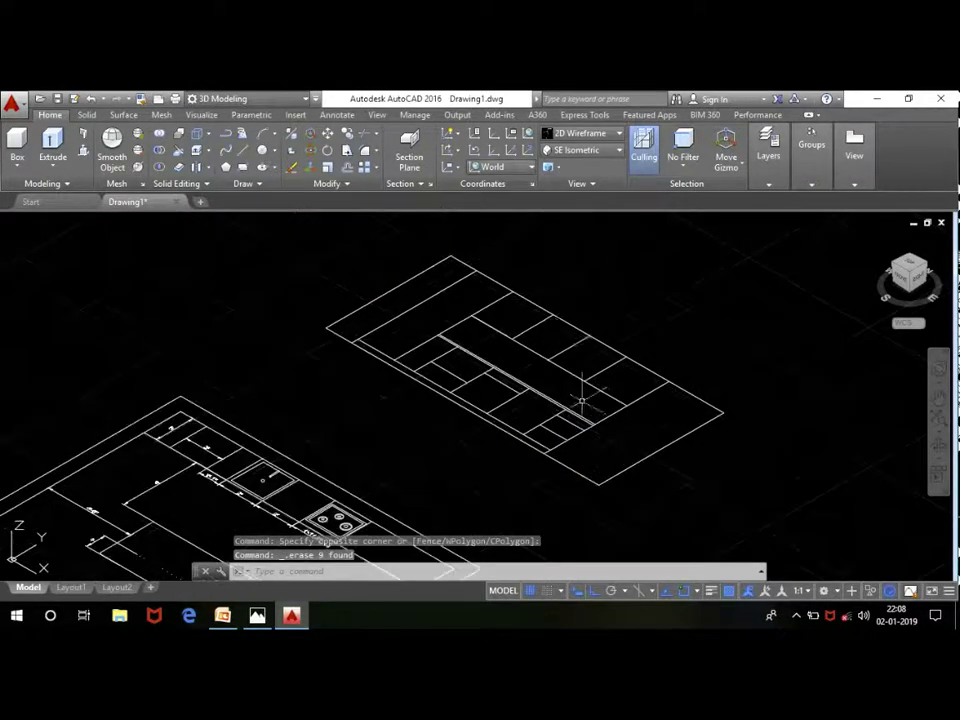
scroll(557, 293, "up", 2)
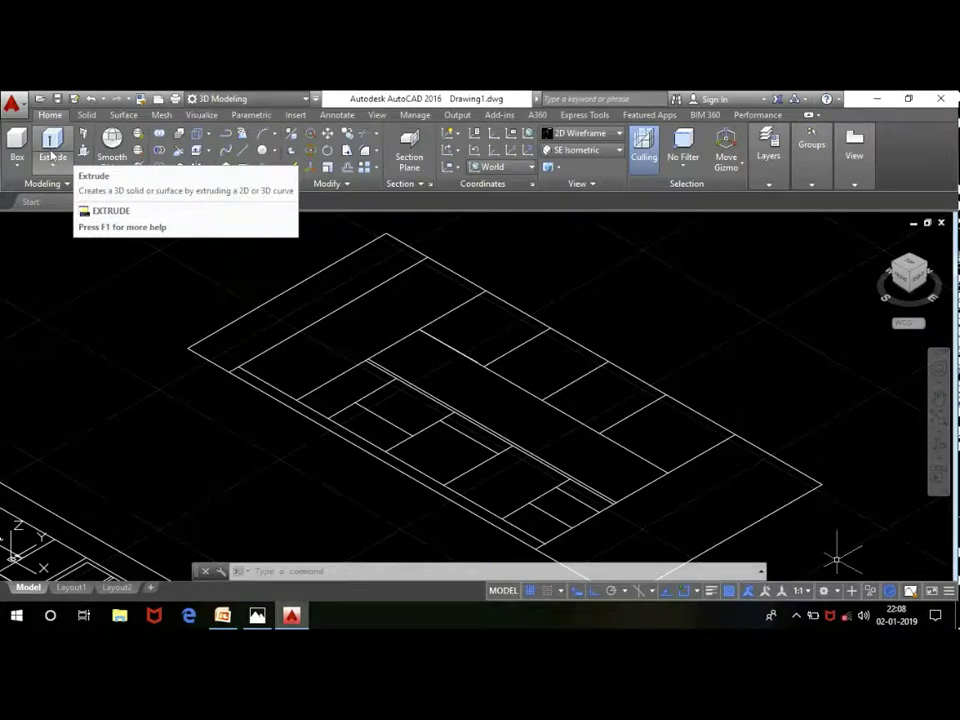
scroll(180, 340, "down", 2)
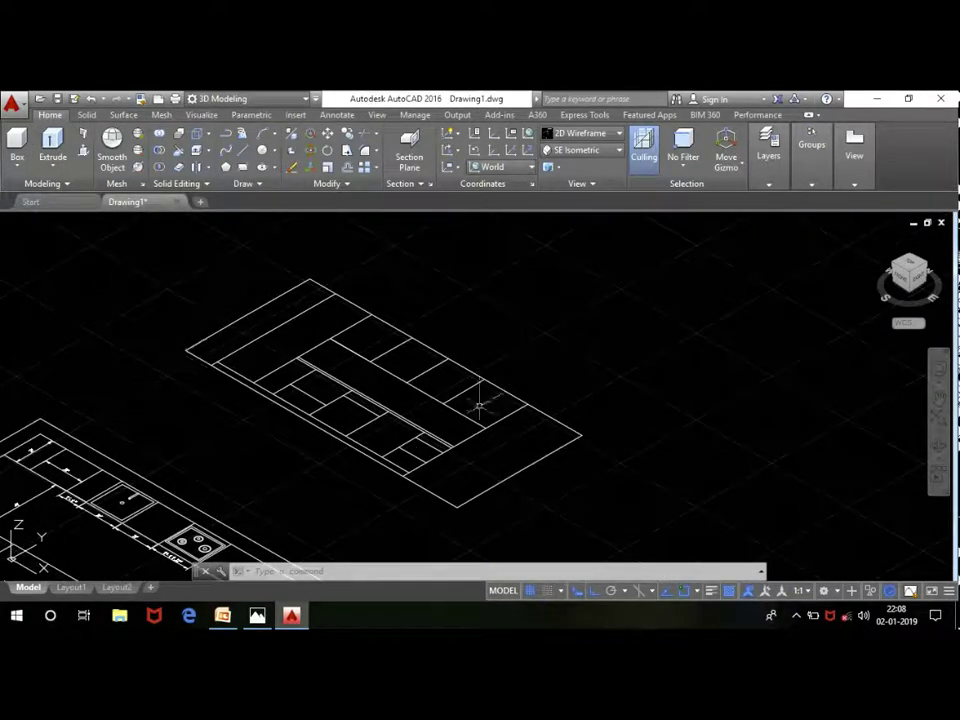
scroll(445, 405, "up", 2)
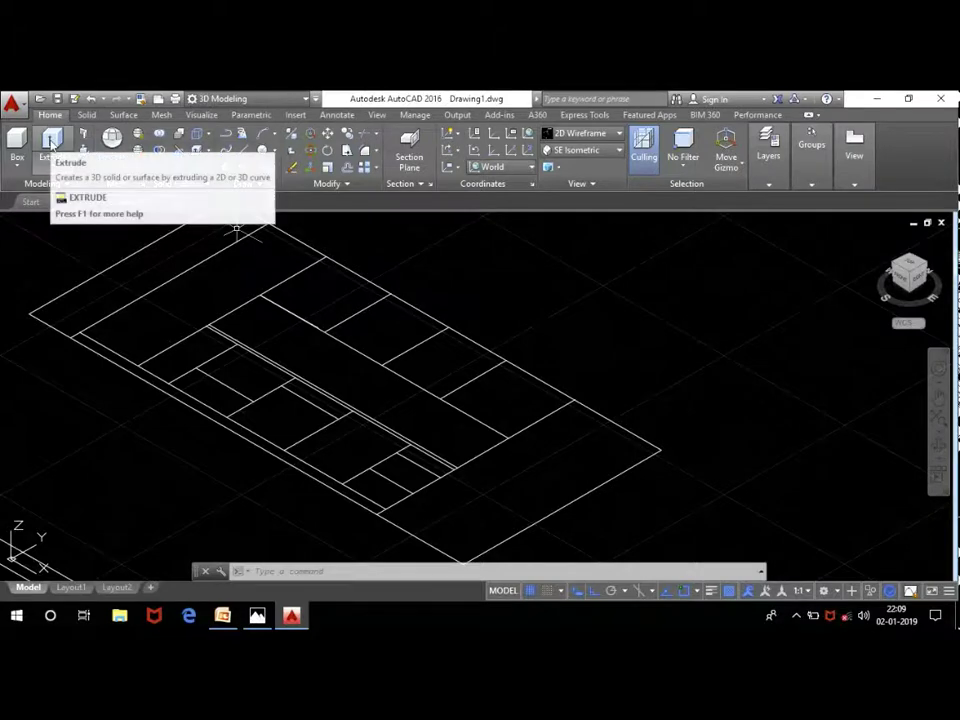
scroll(624, 371, "down", 2)
scroll(338, 277, "up", 1)
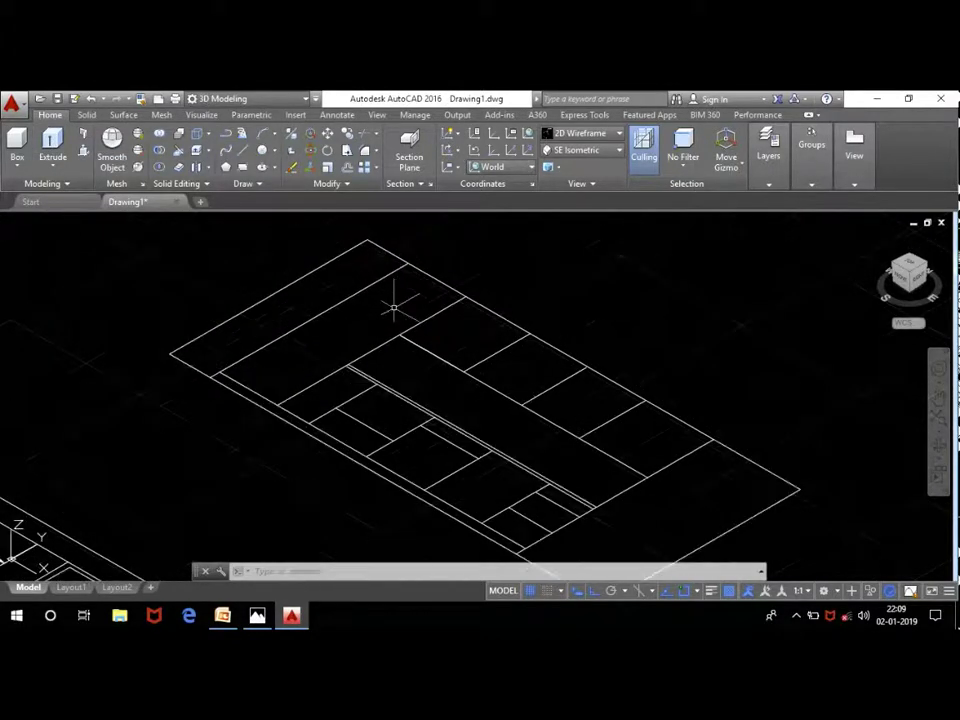
left_click(257, 615)
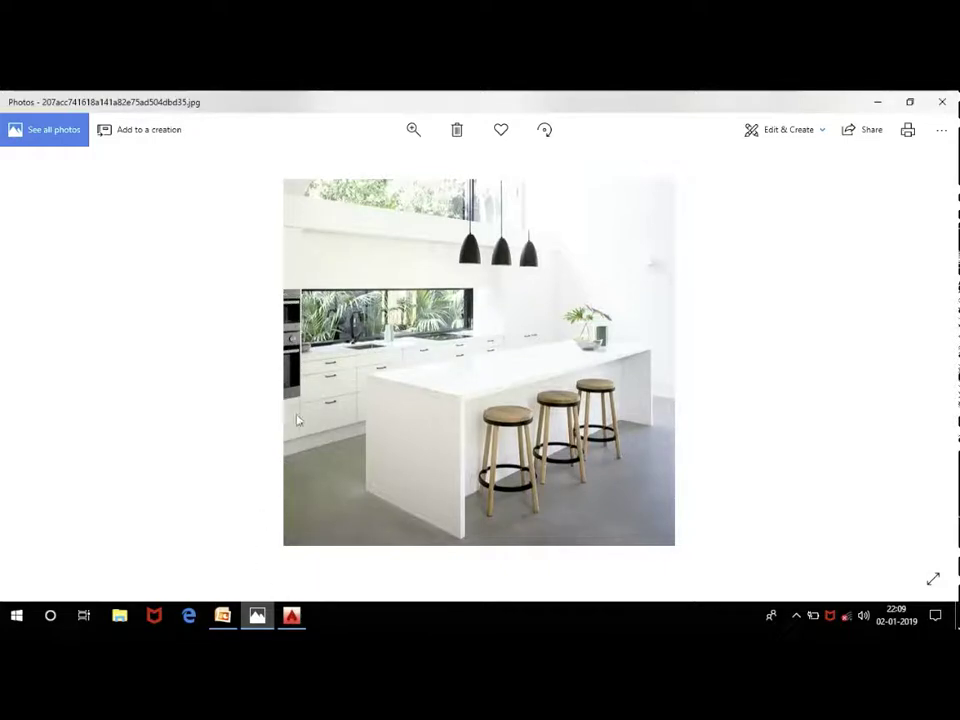
left_click(293, 615)
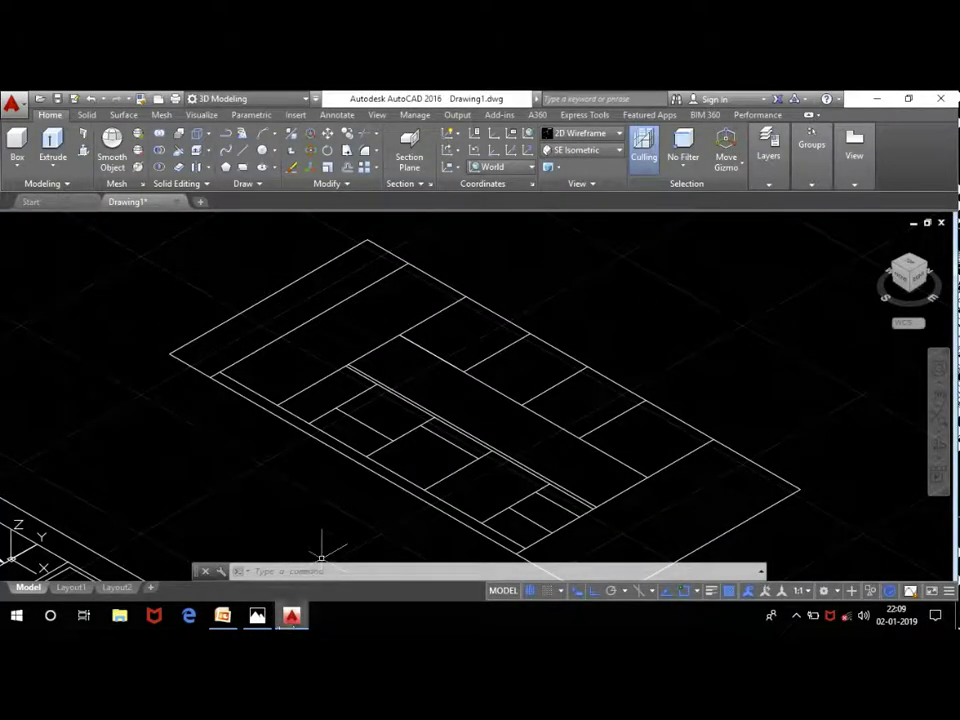
left_click(257, 615)
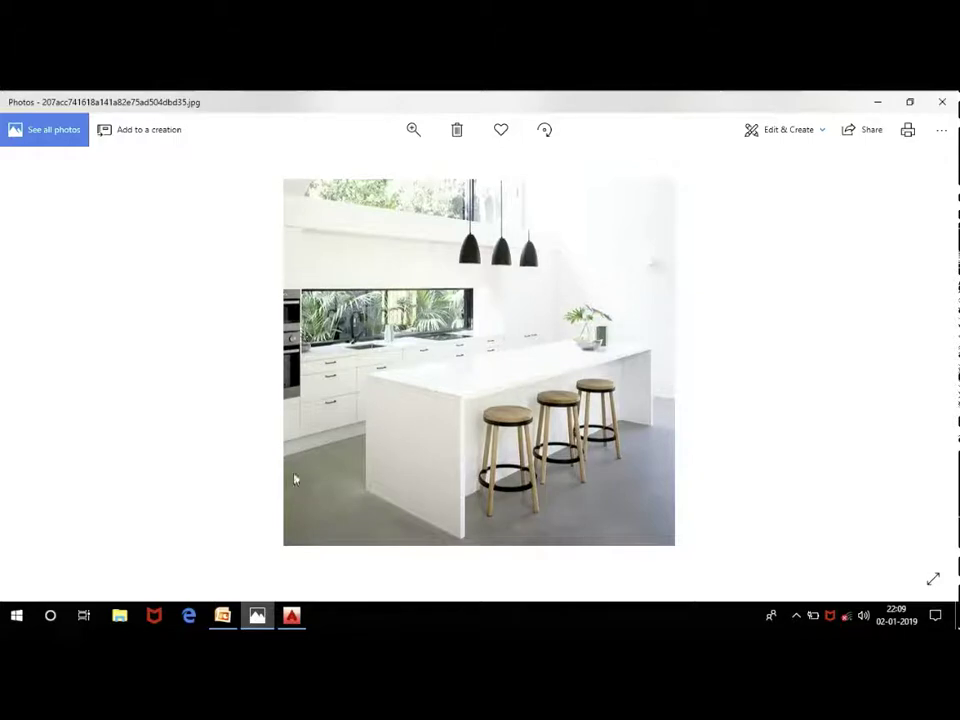
left_click(291, 615)
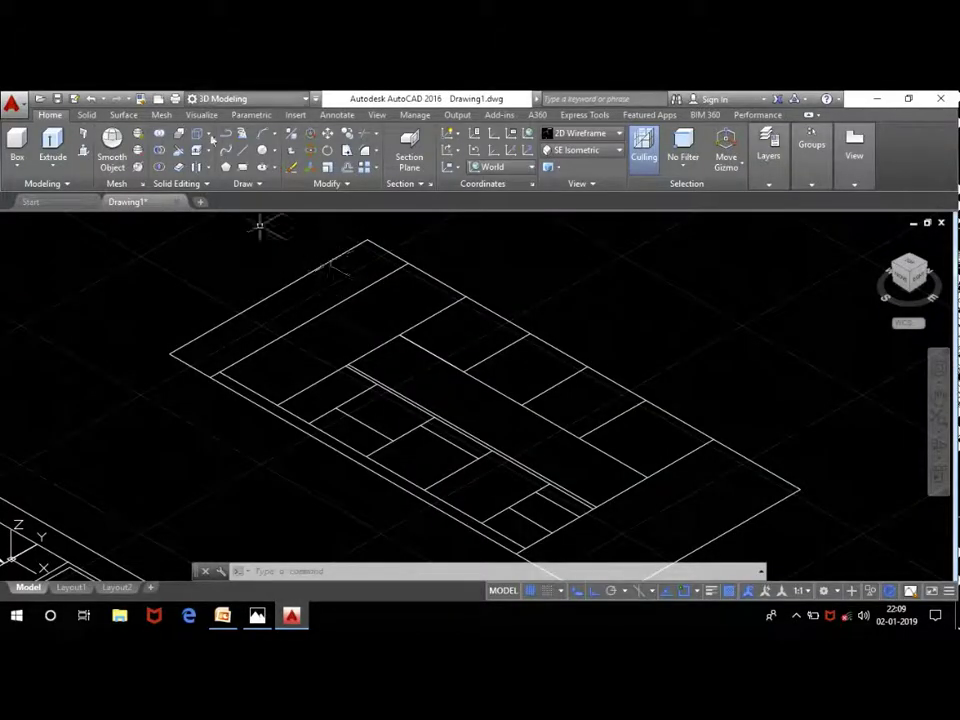
Step: Draw a line of length 1 along the cabinet edge
type("l")
key("Return")
scroll(335, 385, "up", 5)
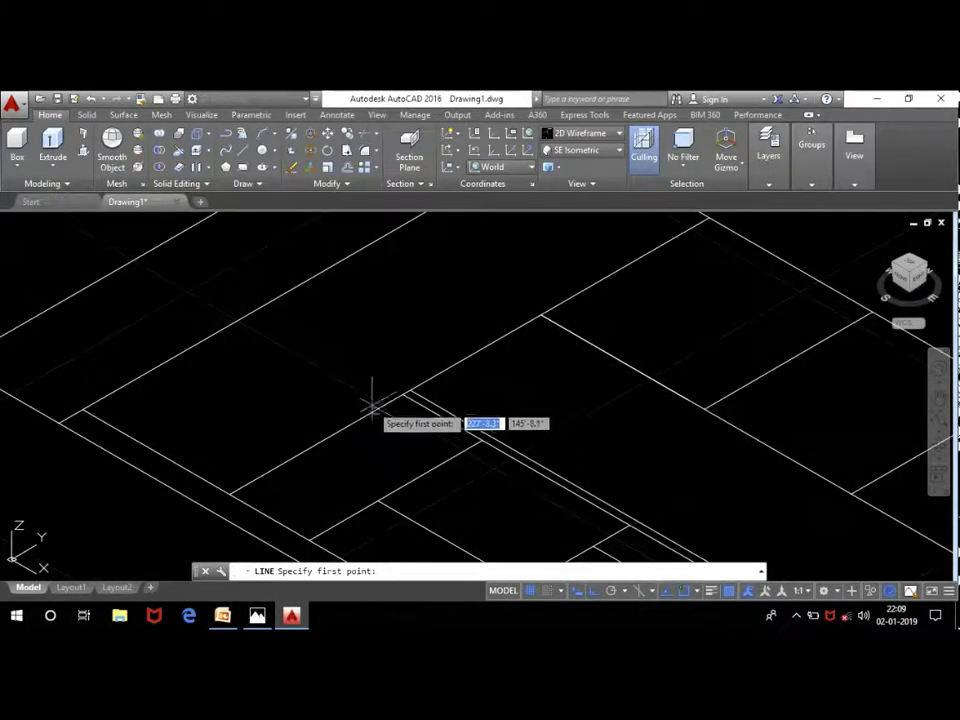
left_click(360, 408)
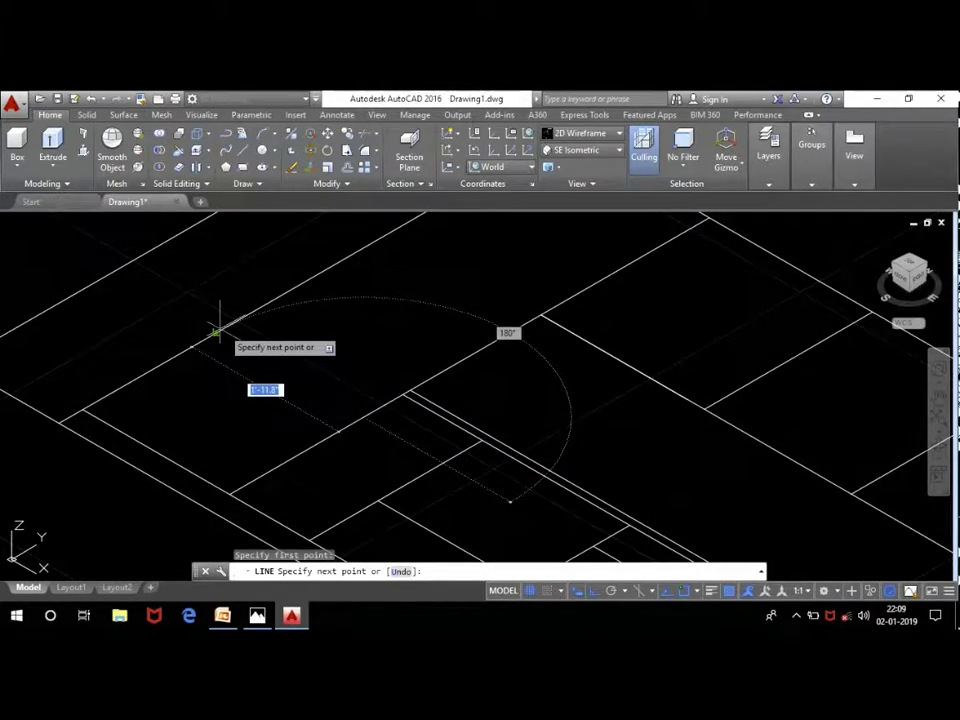
type("1")
key("Return")
key("Return")
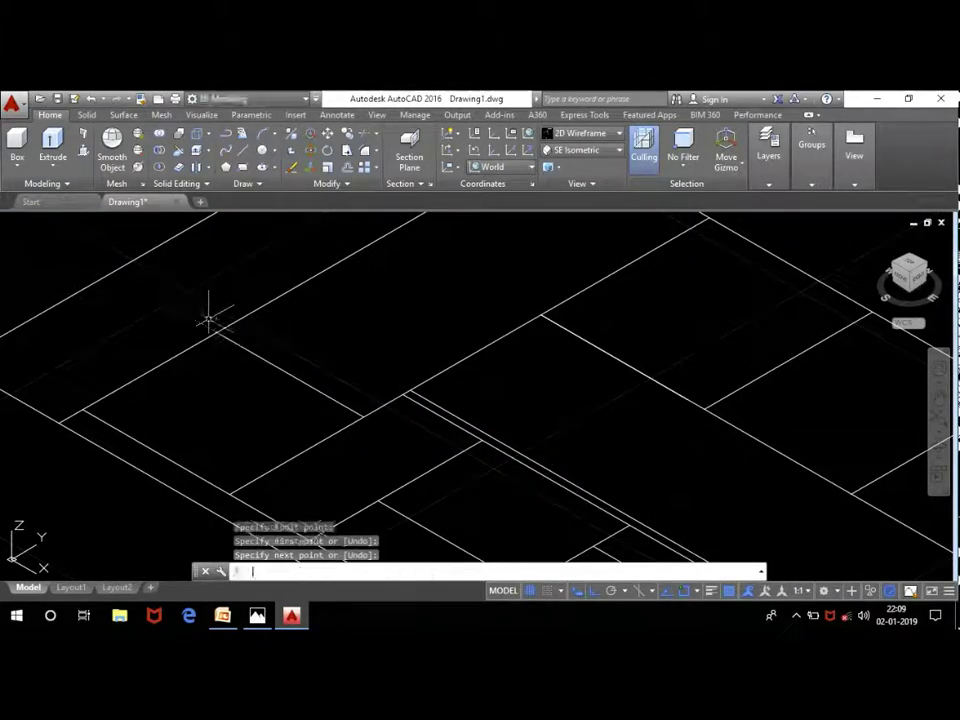
Step: Copy the new line further up the cabinet from its endpoint
left_click(306, 384)
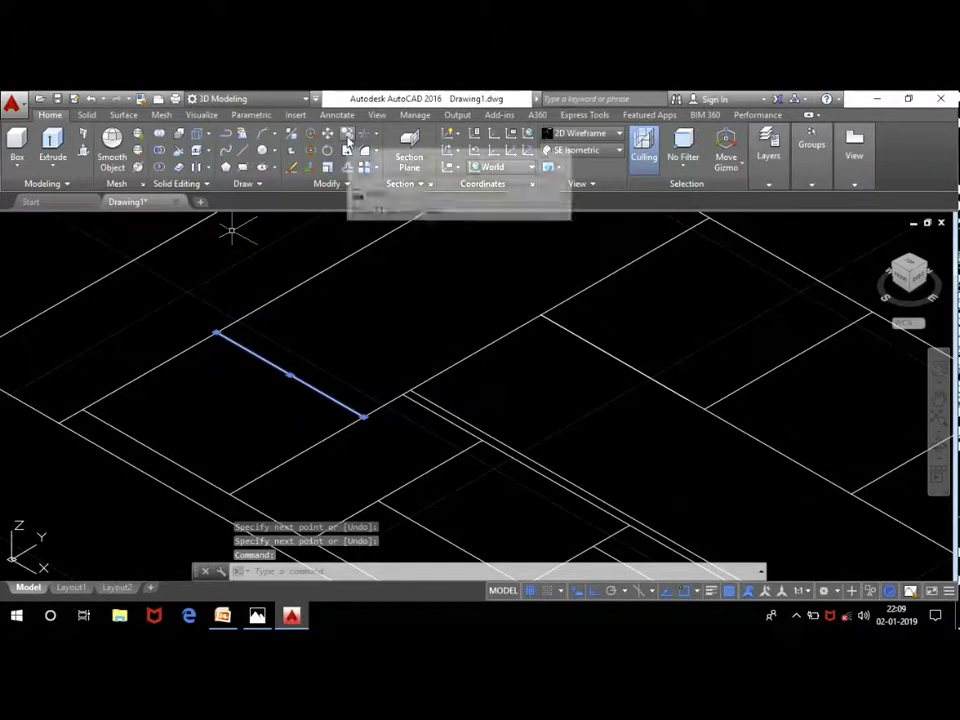
left_click(346, 135)
left_click(364, 417)
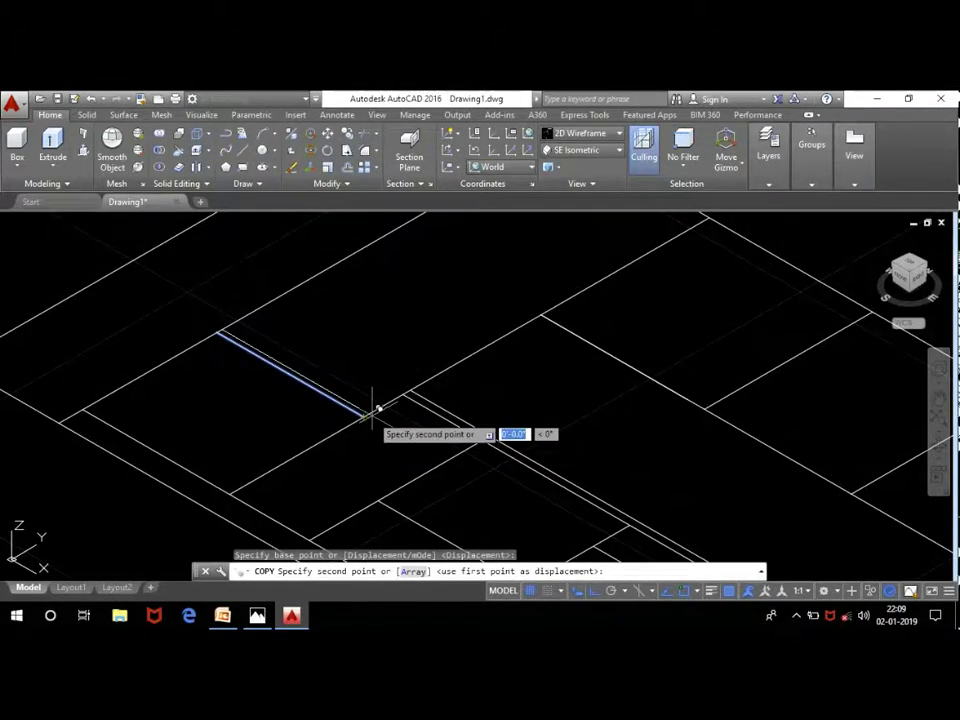
left_click(570, 297)
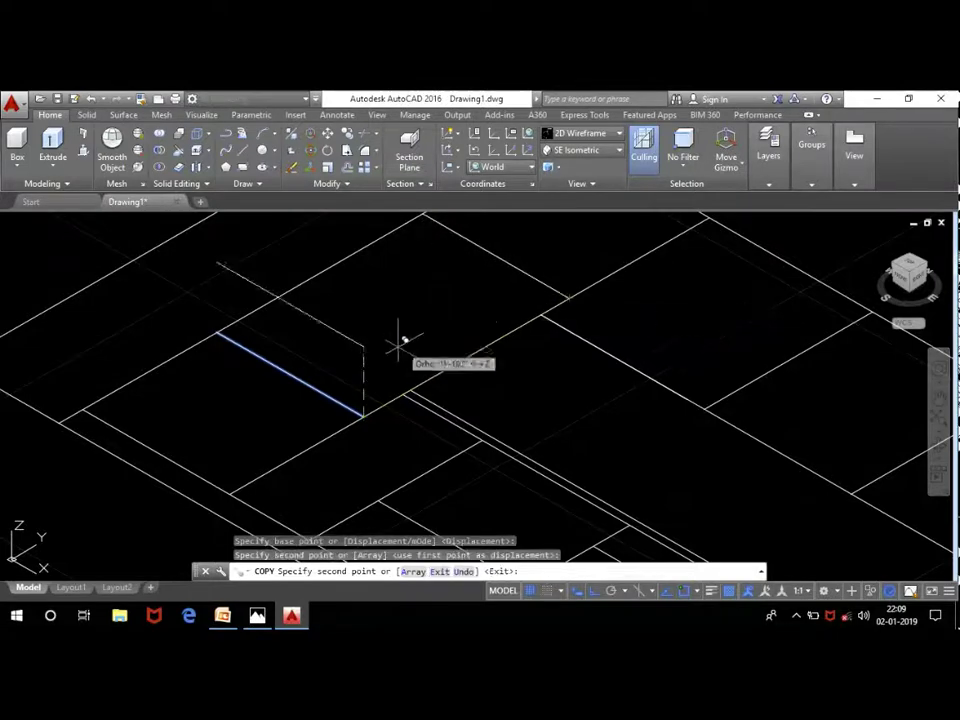
key("Escape")
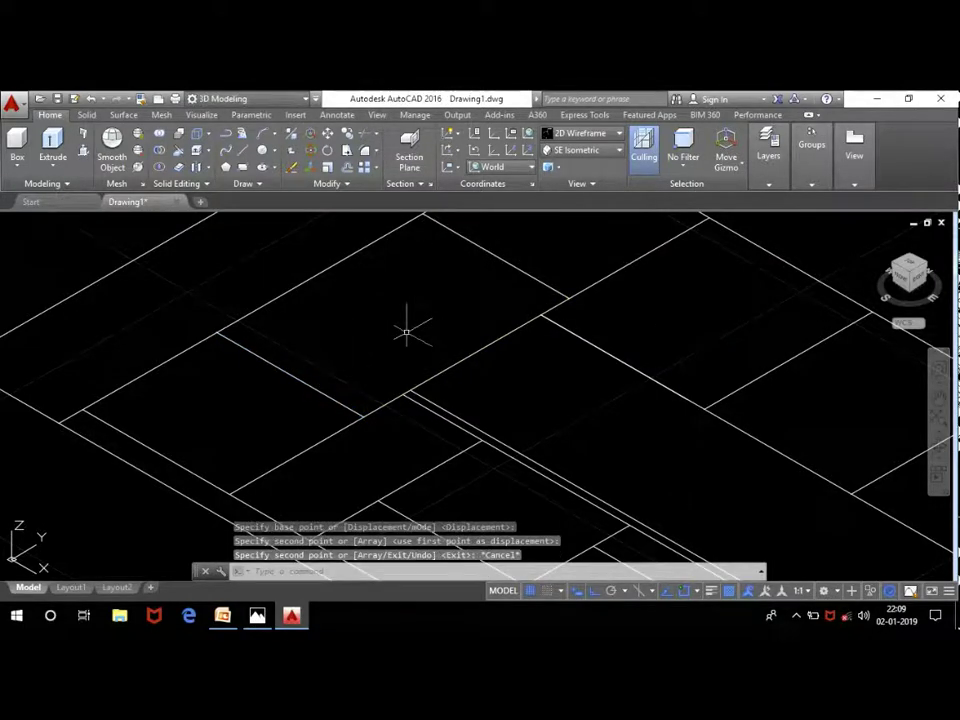
Step: Bring up the kitchen reference photo in Photos
scroll(407, 333, "down", 5)
scroll(306, 279, "down", 2)
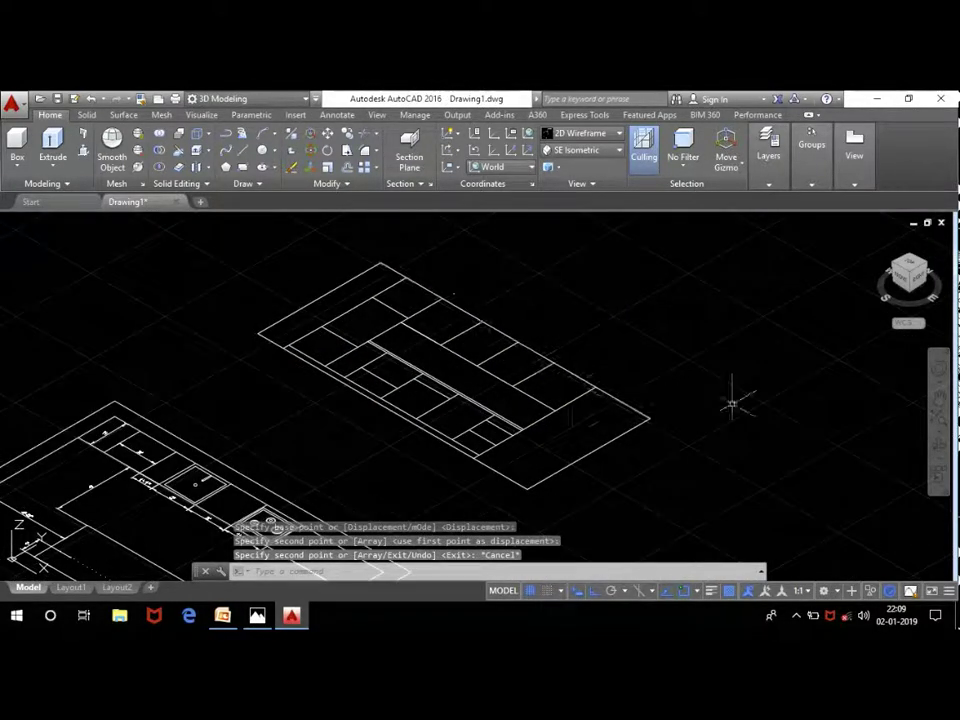
scroll(345, 310, "up", 5)
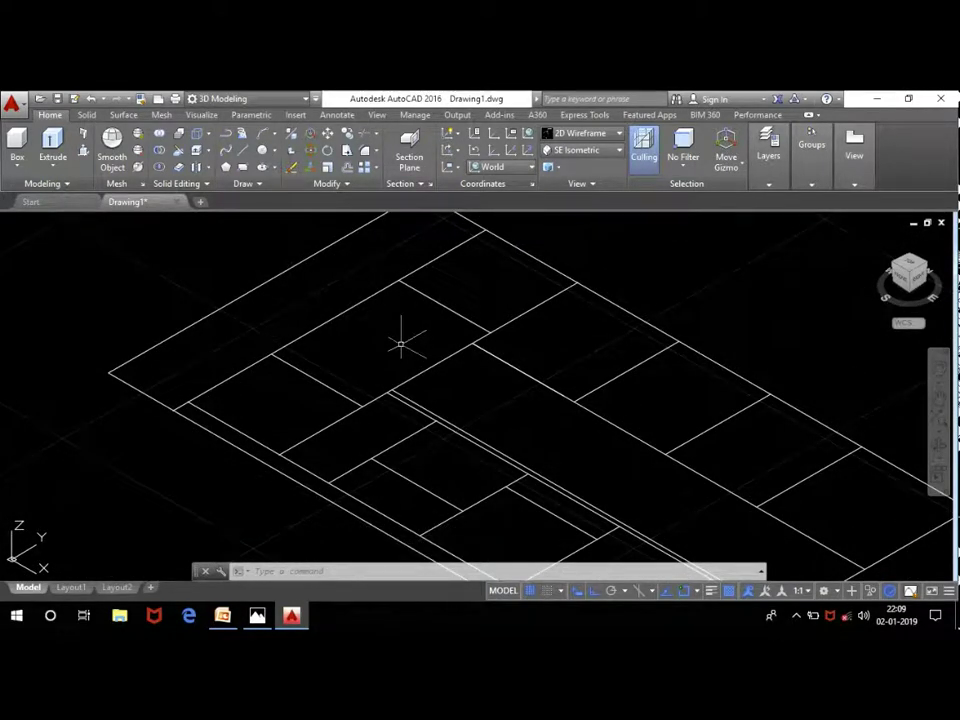
scroll(355, 282, "down", 5)
scroll(360, 285, "up", 6)
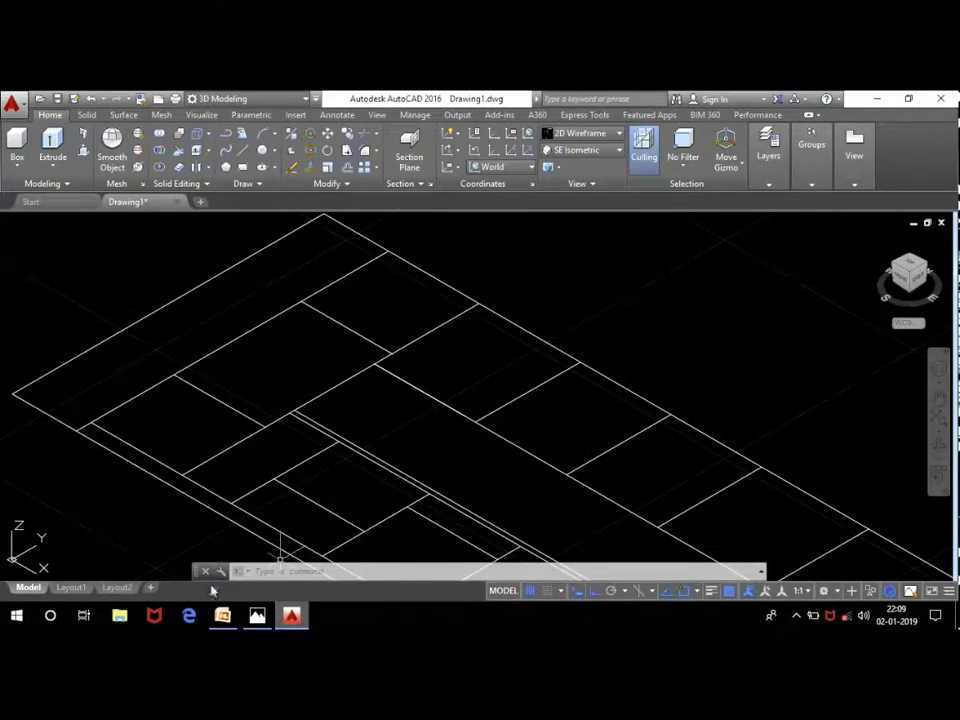
left_click(257, 615)
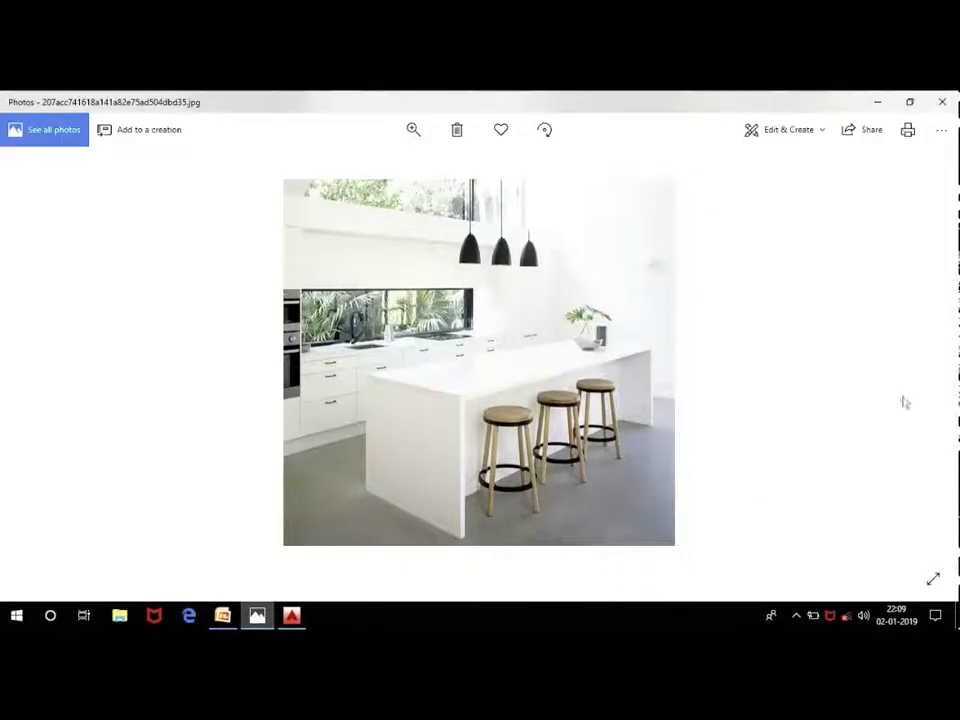
Step: Page forward through four kitchen reference images in Photos
left_click(926, 364)
left_click(926, 365)
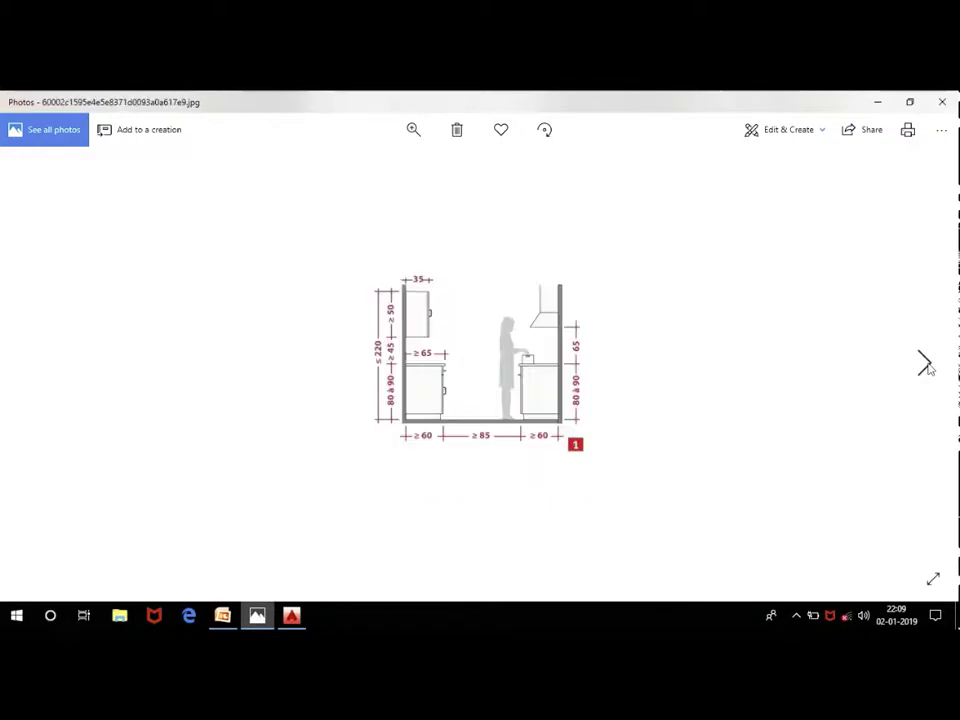
left_click(926, 364)
left_click(926, 364)
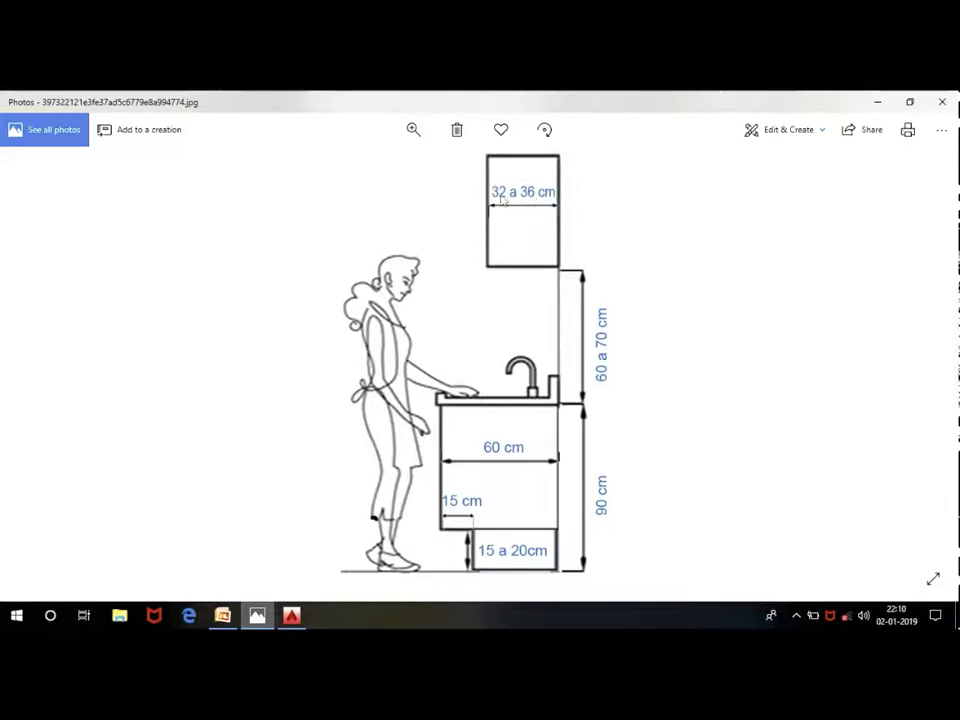
Step: Check the cabinet drawing briefly, then return to the sink section drawing in Photos
left_click(291, 615)
scroll(306, 336, "down", 3)
scroll(403, 369, "up", 4)
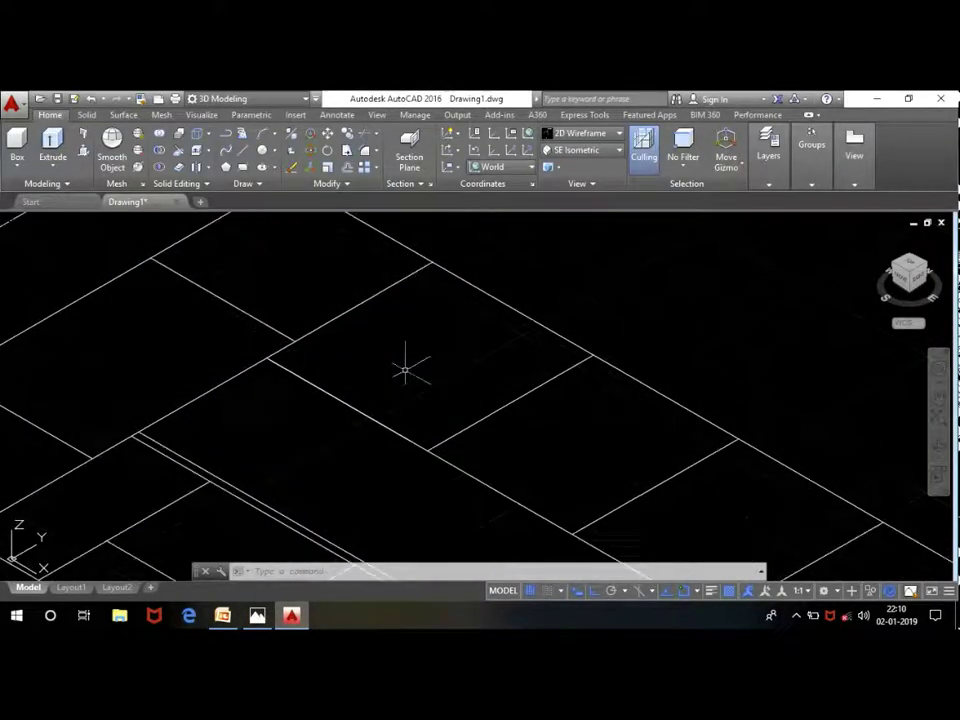
scroll(381, 328, "down", 1)
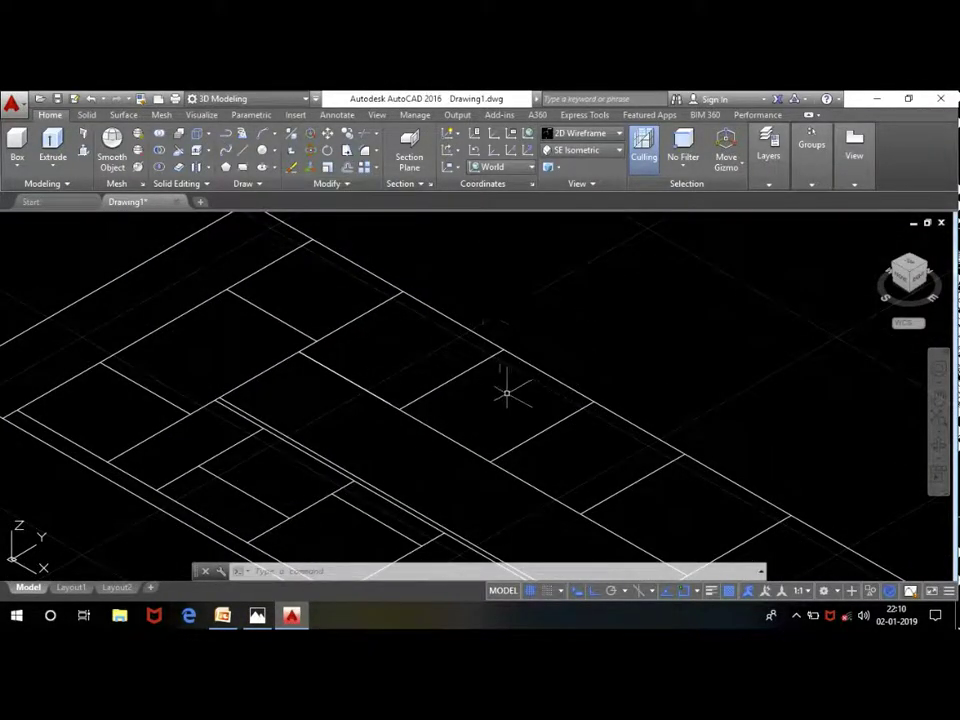
scroll(330, 311, "down", 1)
scroll(330, 311, "down", 1)
scroll(330, 311, "up", 3)
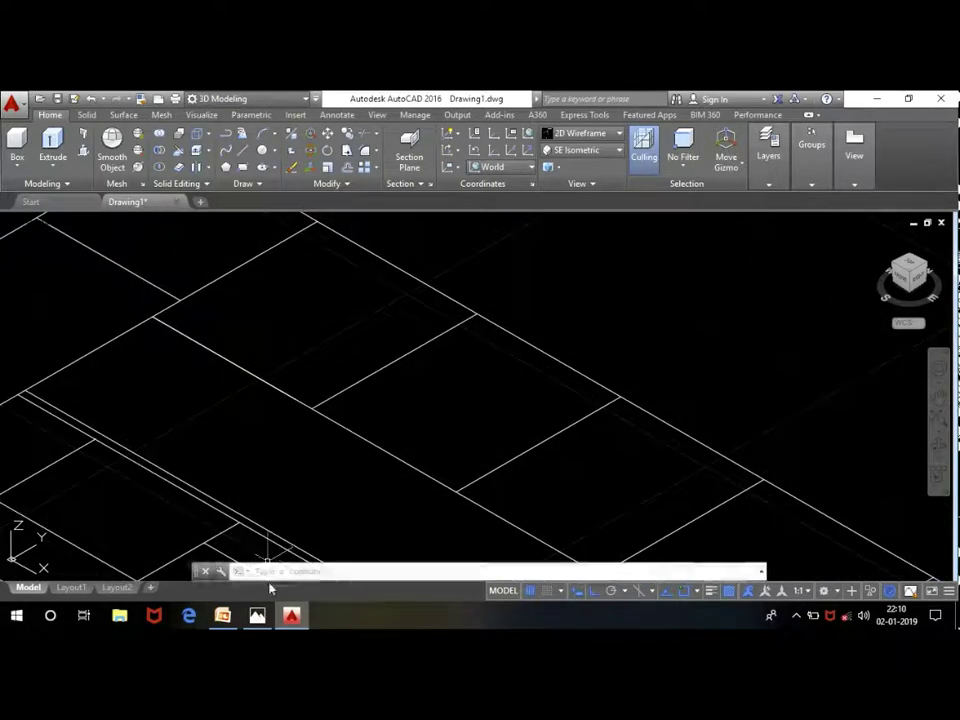
left_click(257, 615)
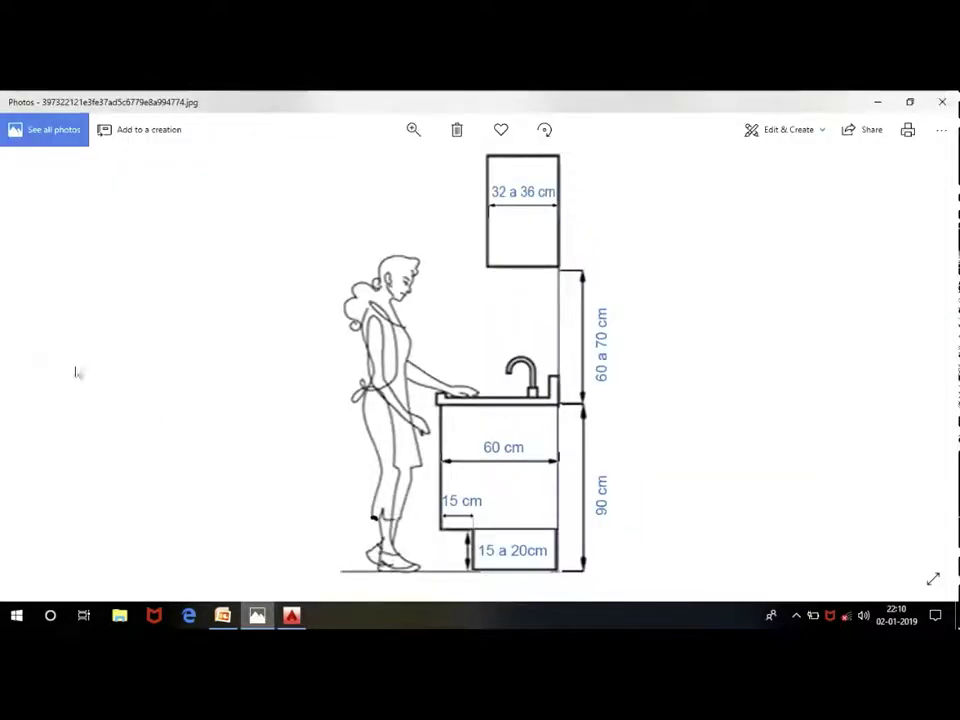
Step: Page back three images to the 364 cm kitchen elevation and island photo
left_click(35, 364)
left_click(35, 364)
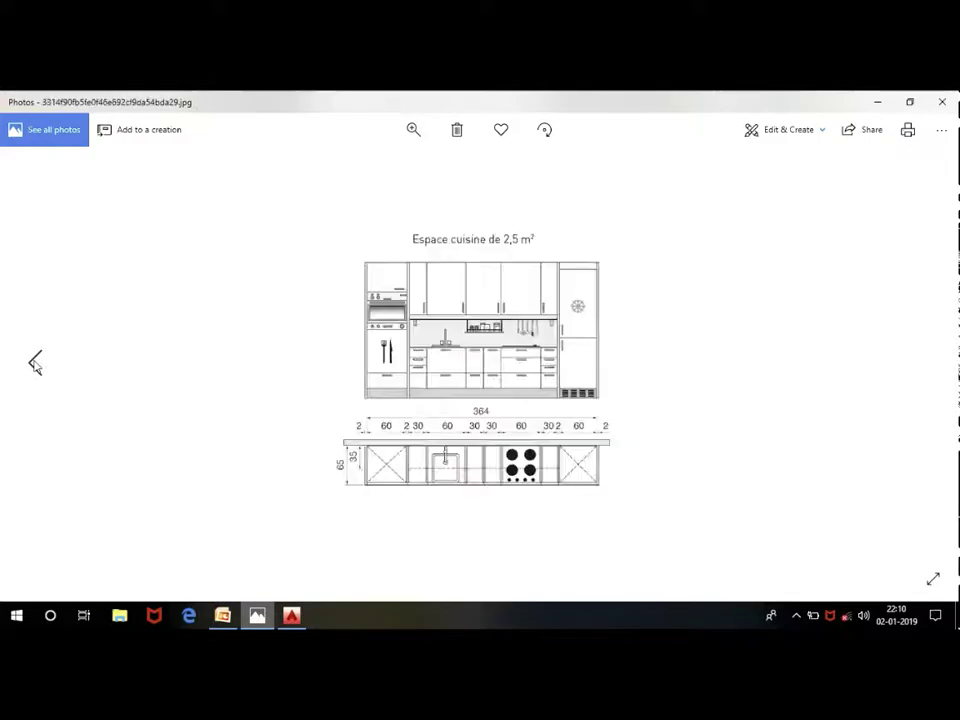
left_click(35, 364)
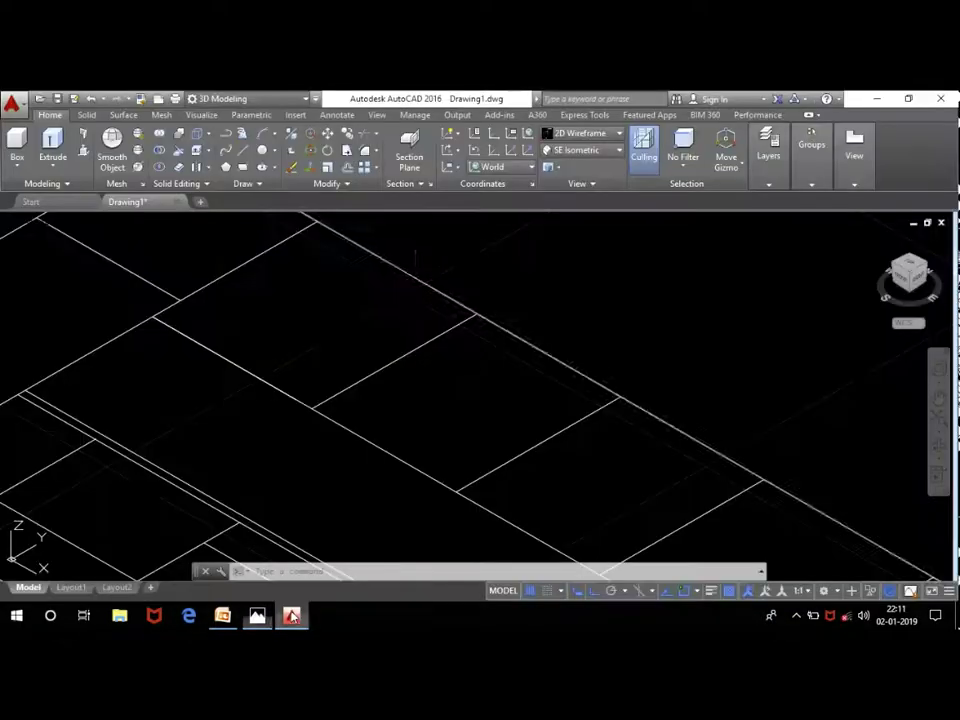
Step: Copy the diagonal cabinet-edge line 0.5 units beside itself
scroll(416, 380, "up", 2)
left_click(416, 388)
left_click(372, 350)
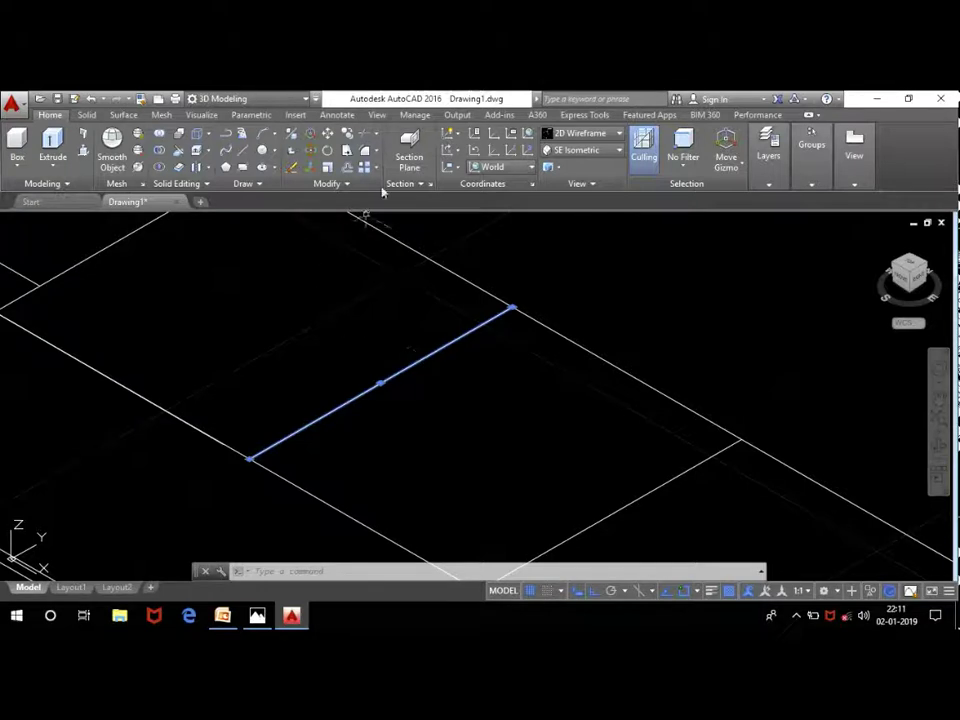
left_click(346, 133)
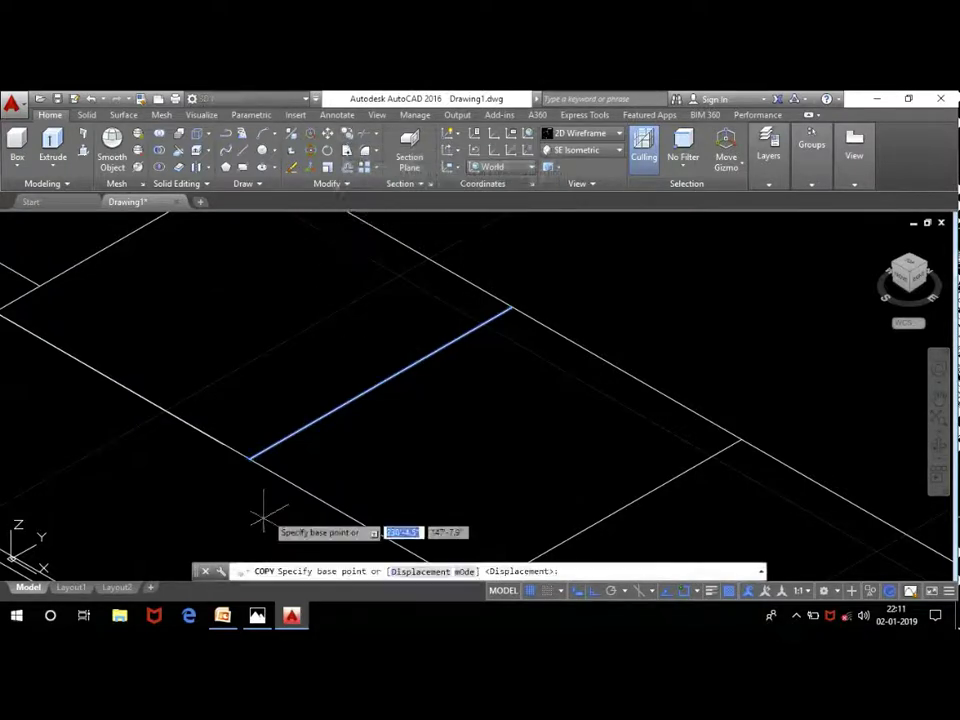
left_click(250, 456)
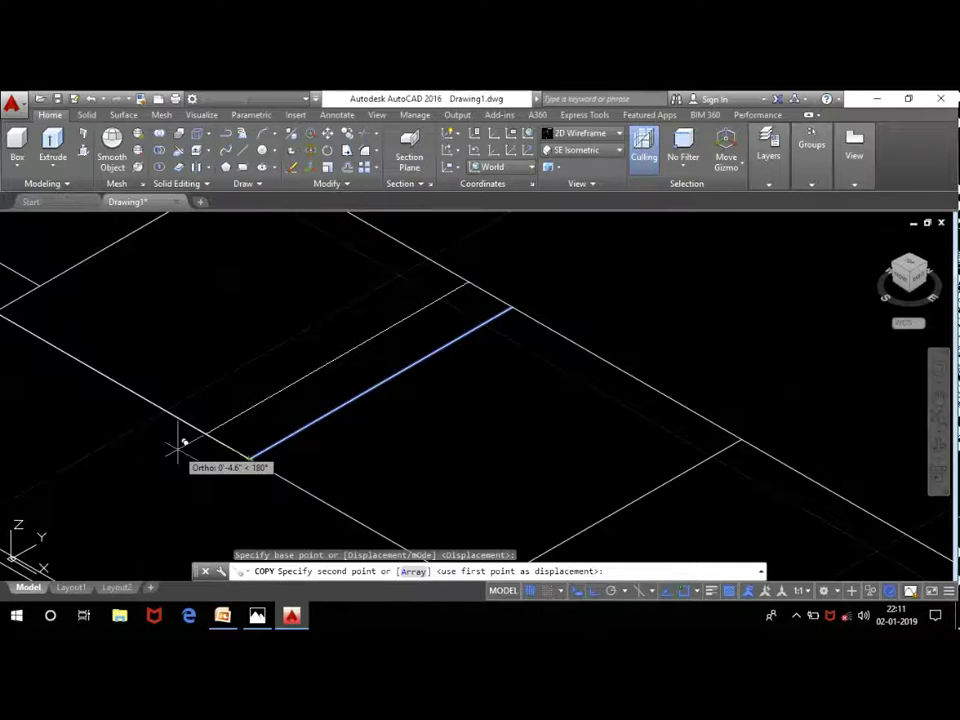
type(".5")
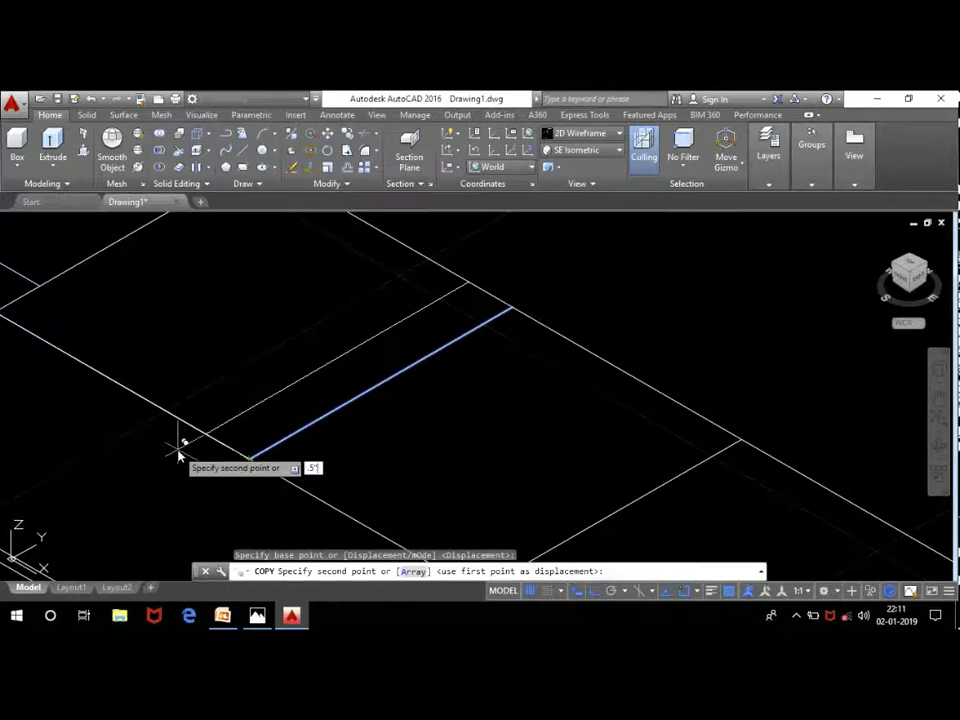
key("Return")
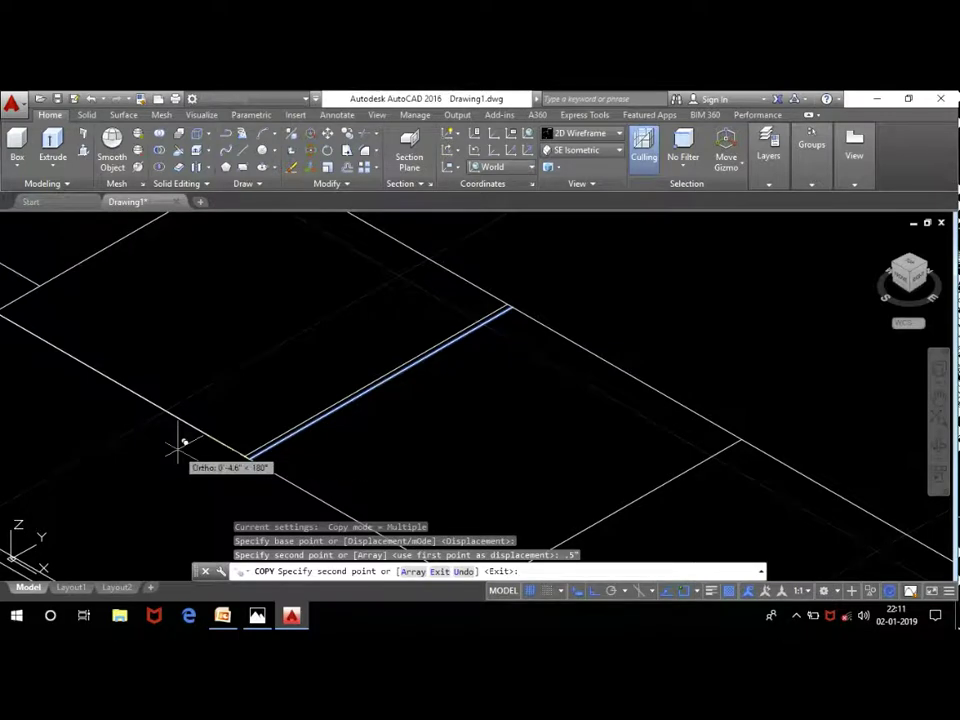
key("Return")
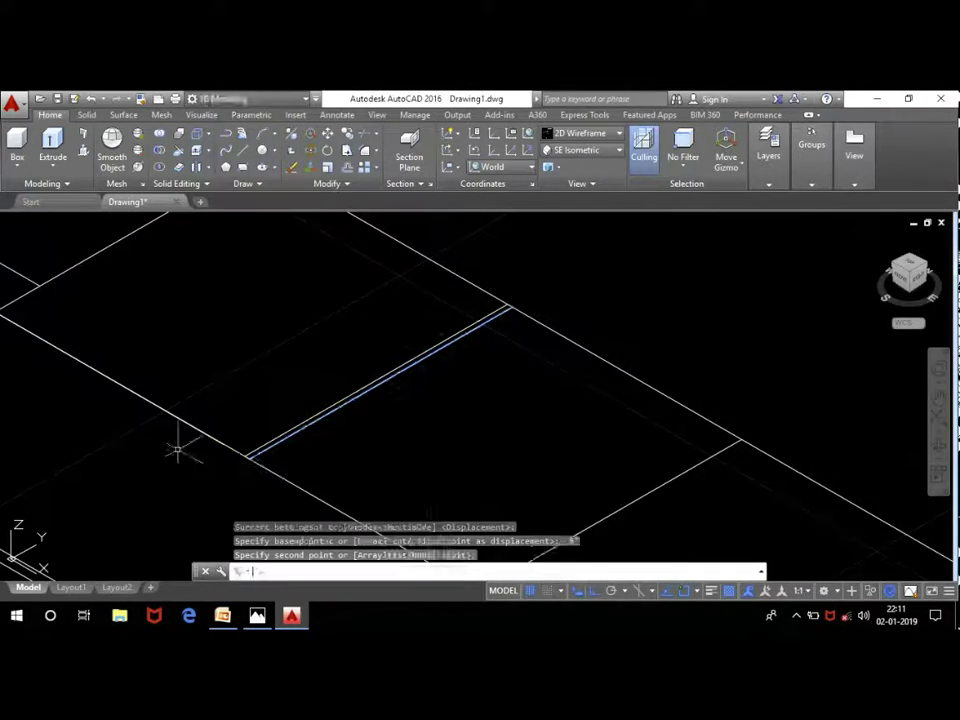
scroll(315, 287, "down", 2)
middle_click_drag(315, 257, 482, 423)
scroll(482, 423, "up", 3)
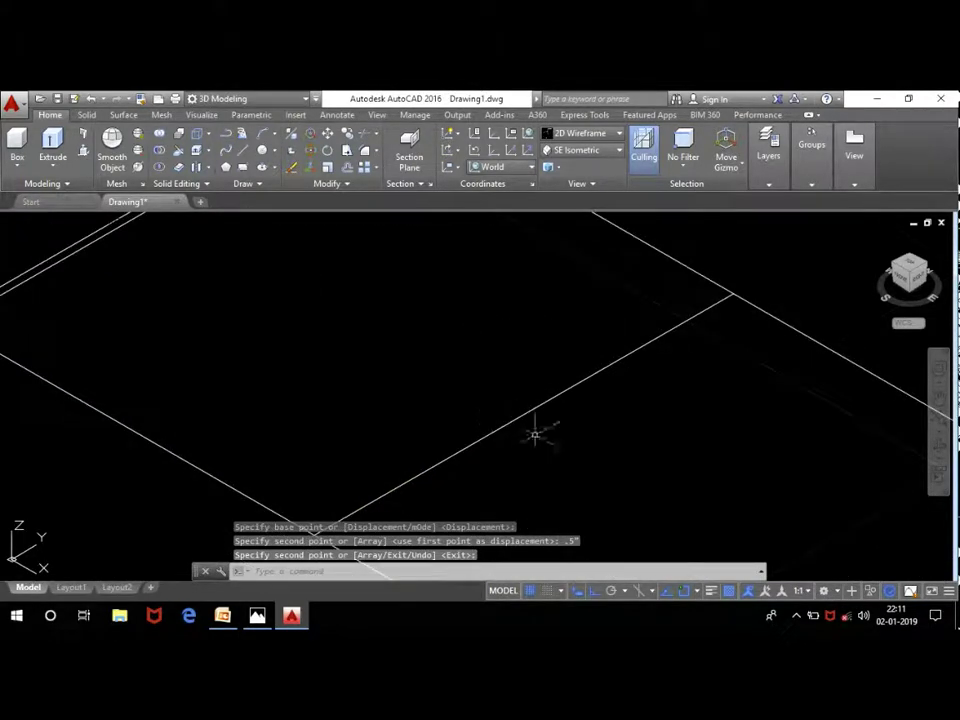
Step: Restart OFFSET with a 0.5 distance and offset the first diagonal panel edge
type("o")
key("Return")
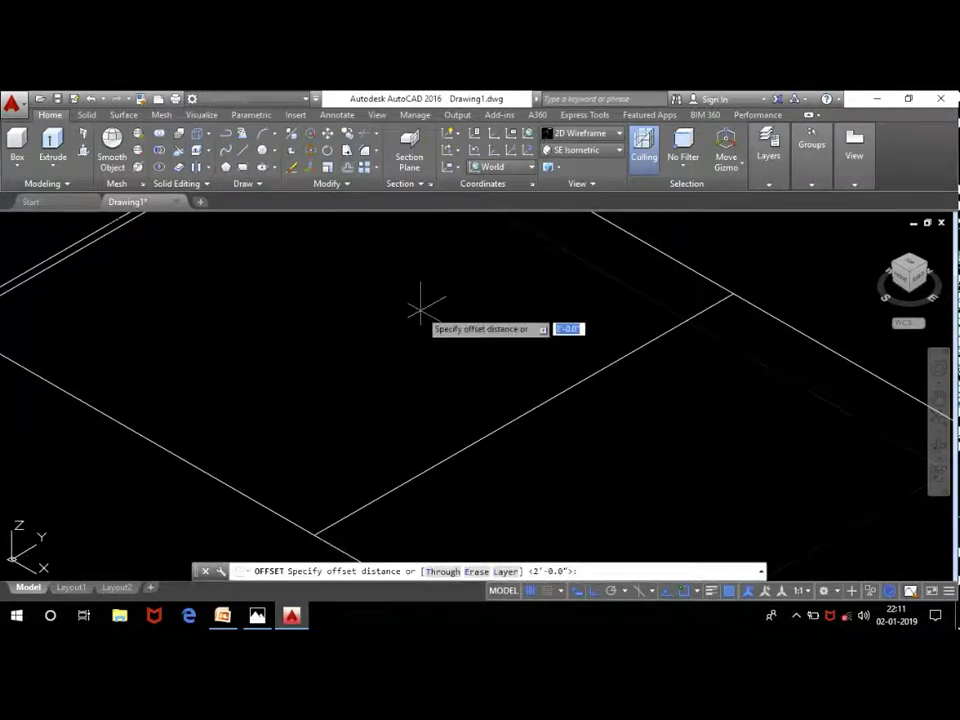
key("Return")
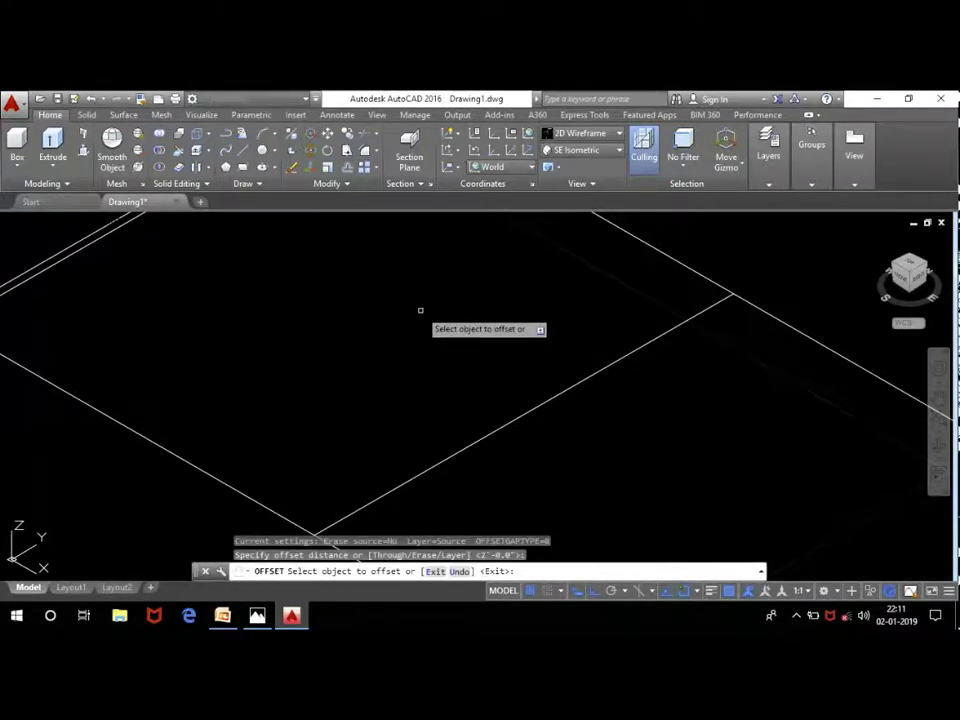
key("Escape")
left_click(626, 390)
left_click(524, 311)
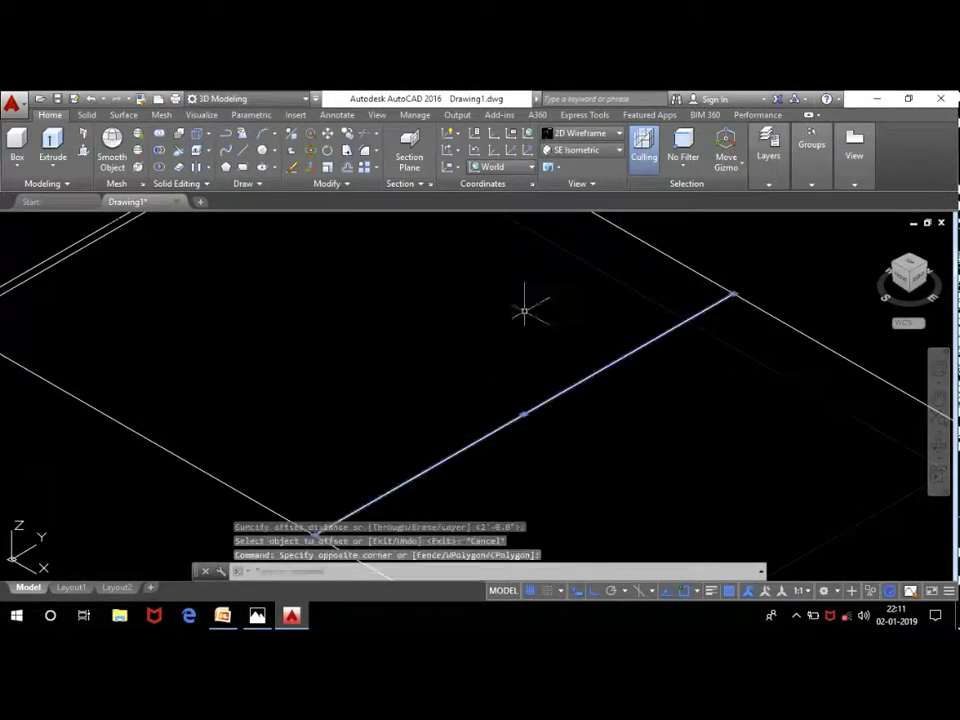
key("Return")
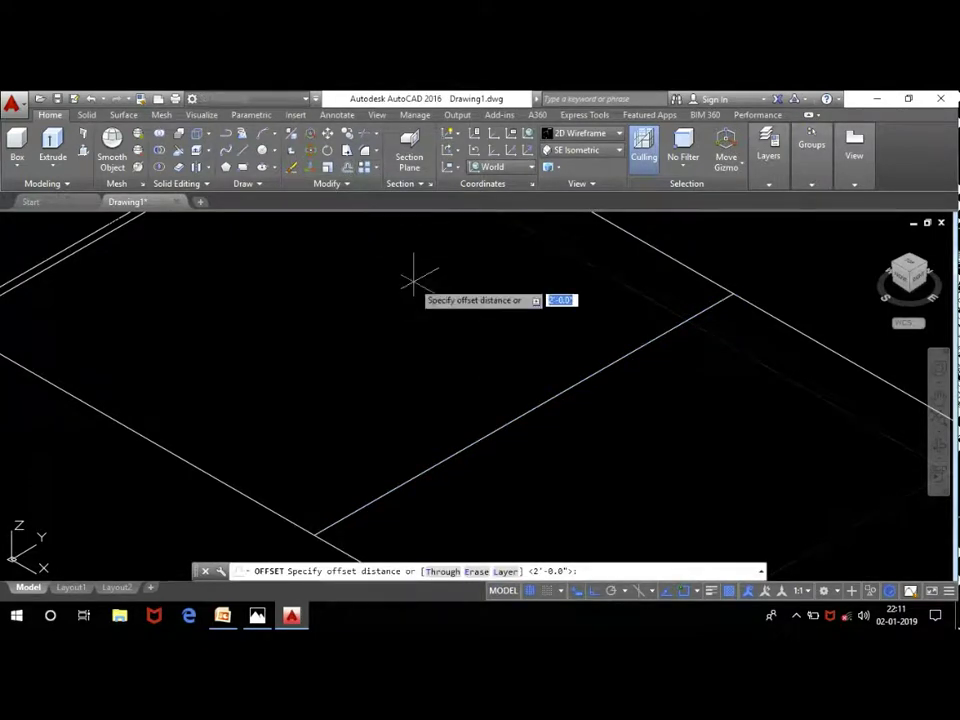
type(".5")
key("Return")
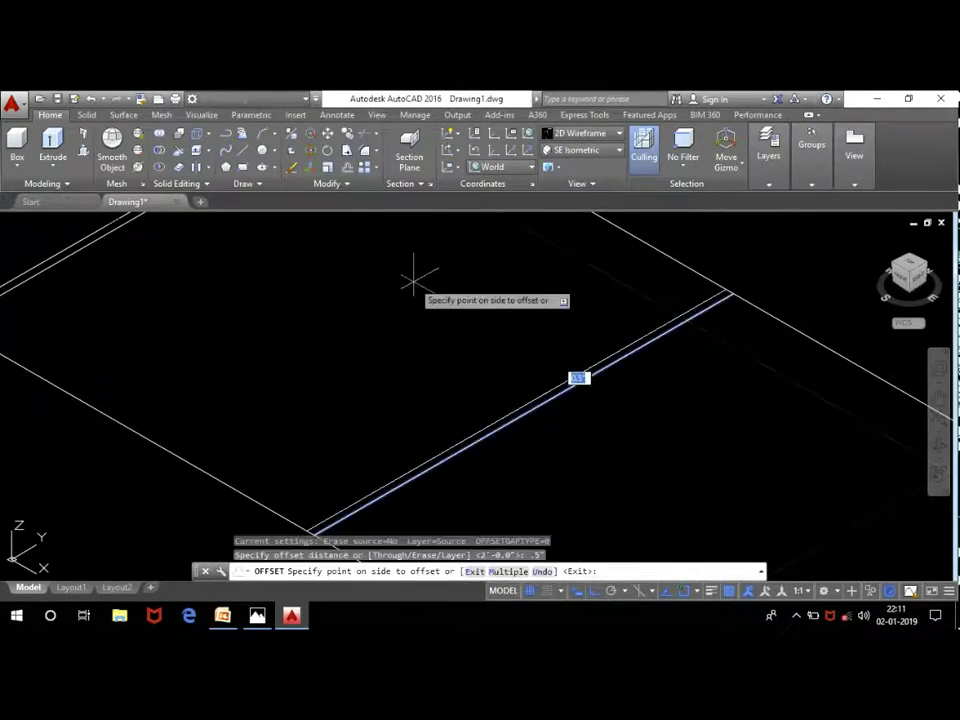
left_click(414, 280)
Step: Offset four more panel edges by 0.5, through the upper-left panel edge
scroll(326, 249, "down", 2)
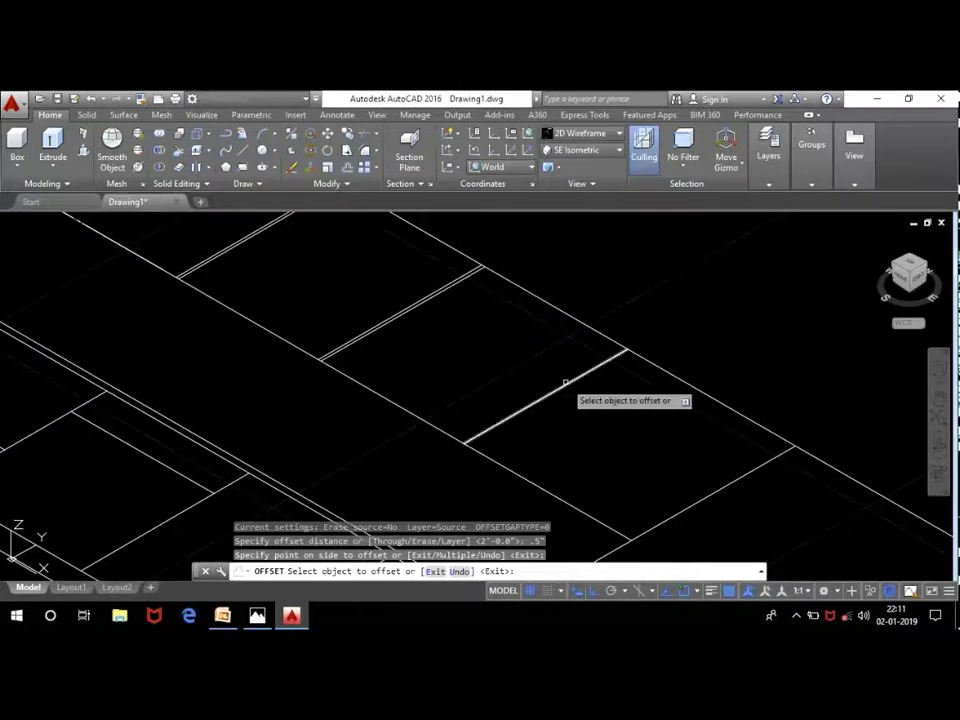
left_click(556, 386)
left_click(533, 368)
scroll(600, 340, "down", 2)
scroll(560, 370, "down", 2)
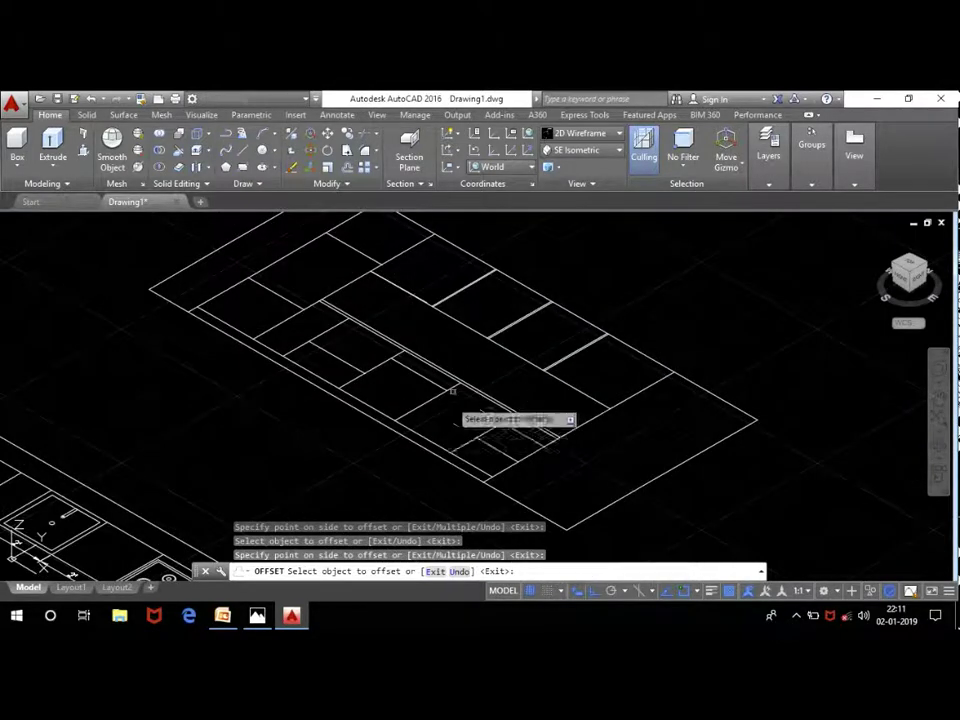
scroll(400, 362, "up", 3)
scroll(455, 380, "up", 2)
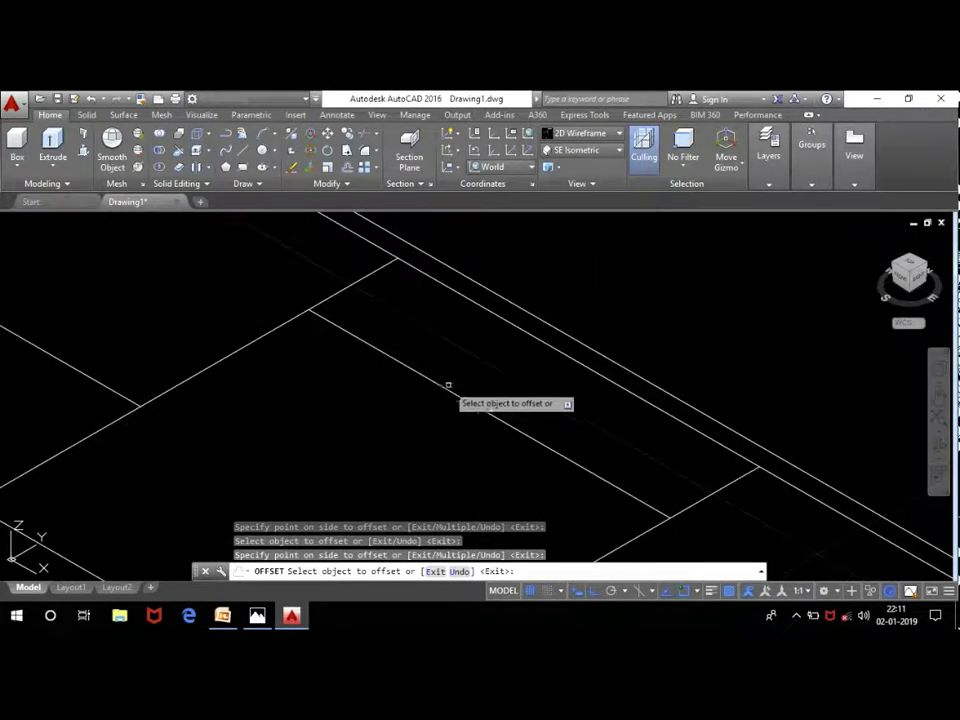
left_click(448, 392)
left_click(409, 407)
scroll(493, 321, "down", 2)
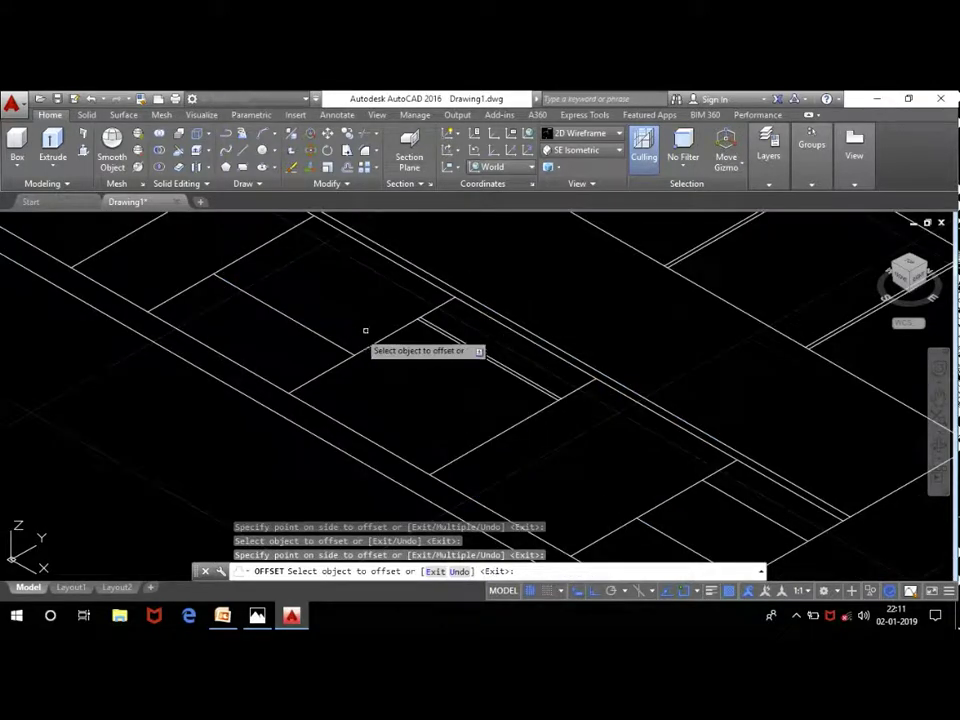
scroll(404, 345, "up", 3)
left_click(404, 345)
left_click(405, 322)
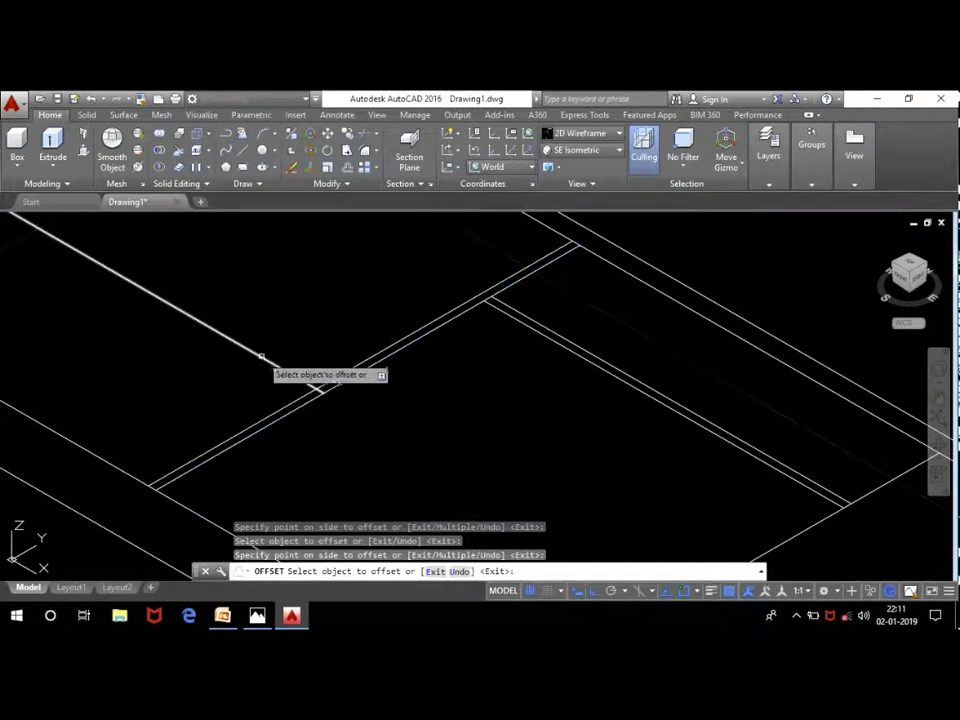
left_click(272, 368)
left_click(278, 335)
scroll(300, 370, "down", 3)
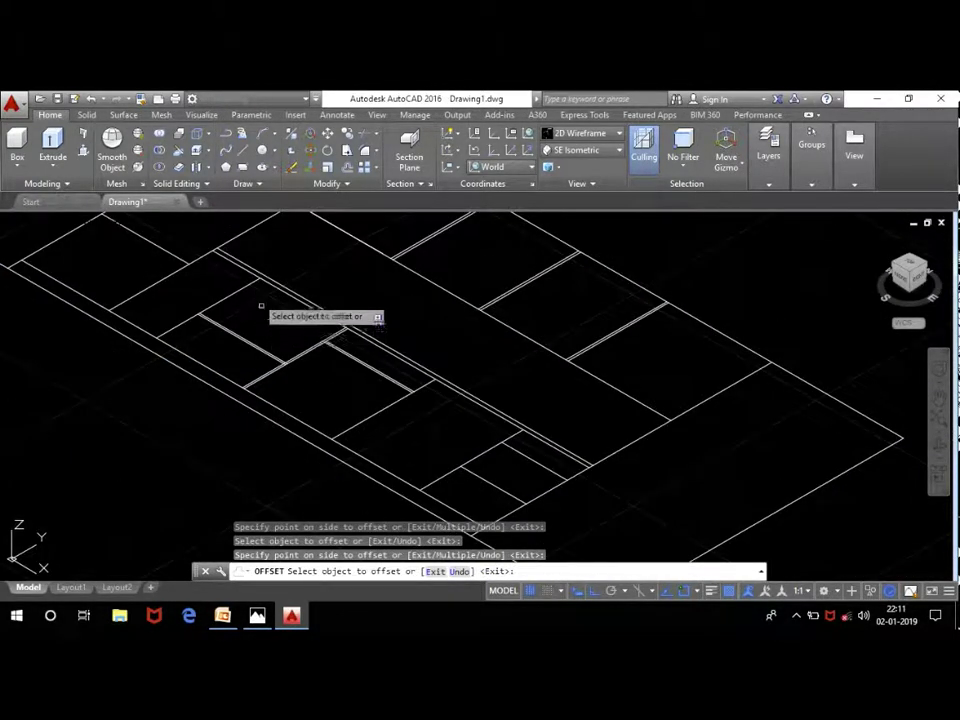
scroll(259, 310, "up", 3)
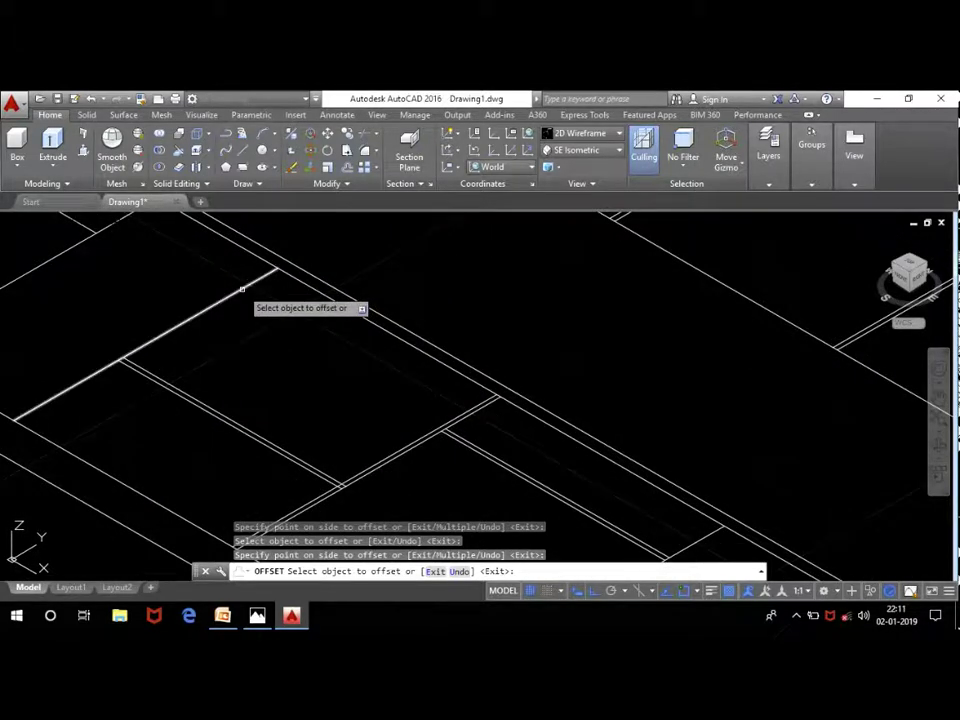
Step: Offset the remaining five panel edges by 0.5, including the lower-left one
left_click(252, 289)
left_click(250, 291)
scroll(368, 392, "down", 3)
scroll(220, 305, "up", 3)
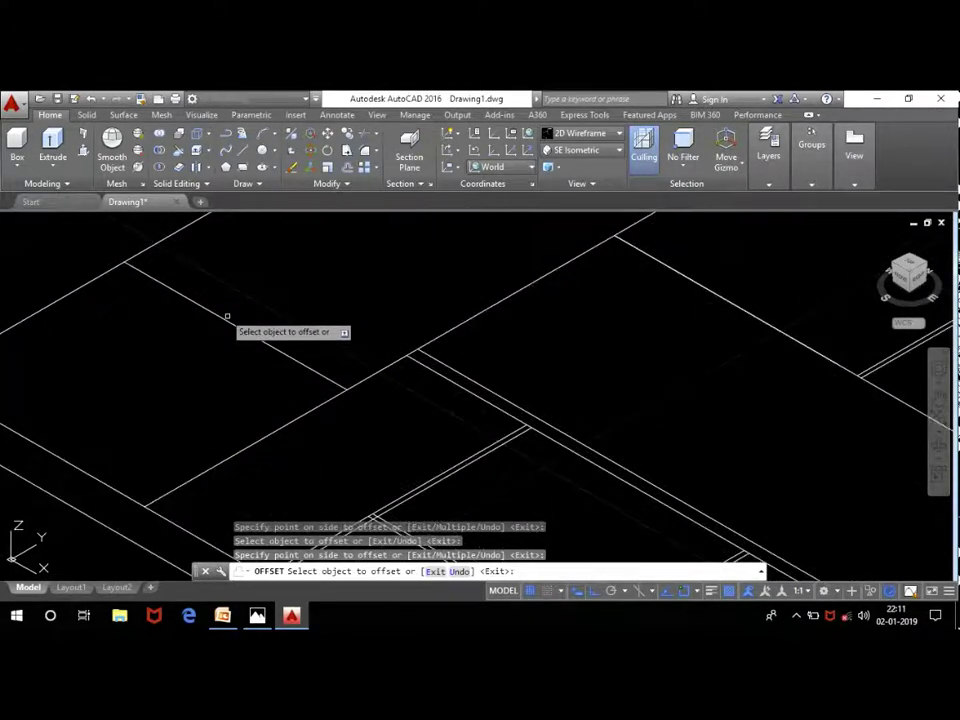
scroll(210, 390, "down", 3)
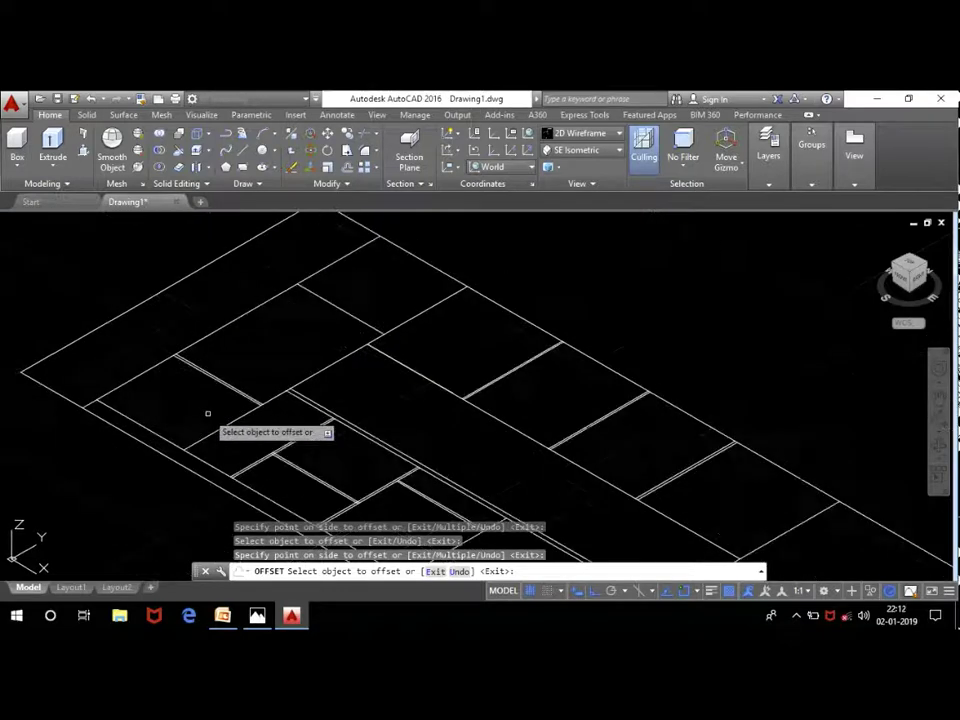
left_click(327, 302)
left_click(320, 305)
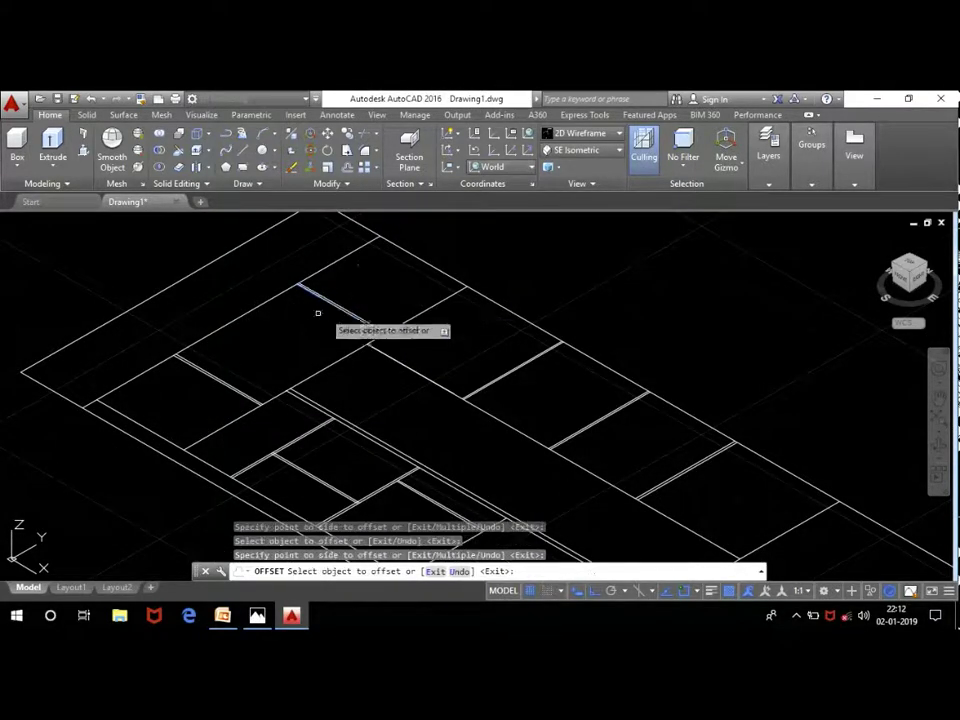
scroll(340, 335, "down", 3)
scroll(388, 351, "up", 3)
scroll(343, 388, "up", 2)
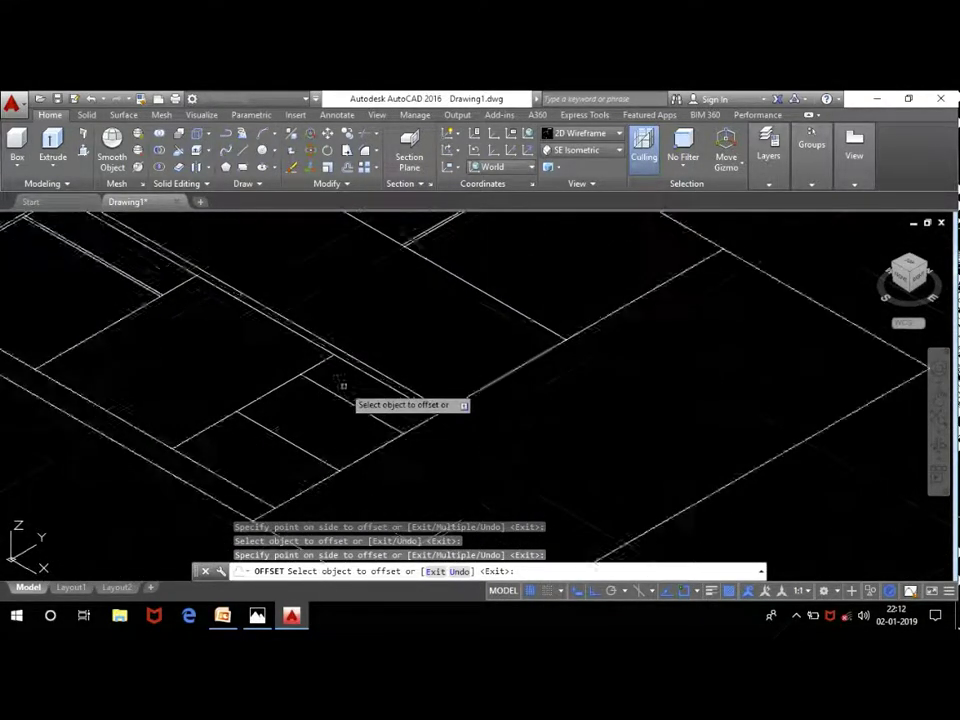
scroll(336, 414, "up", 1)
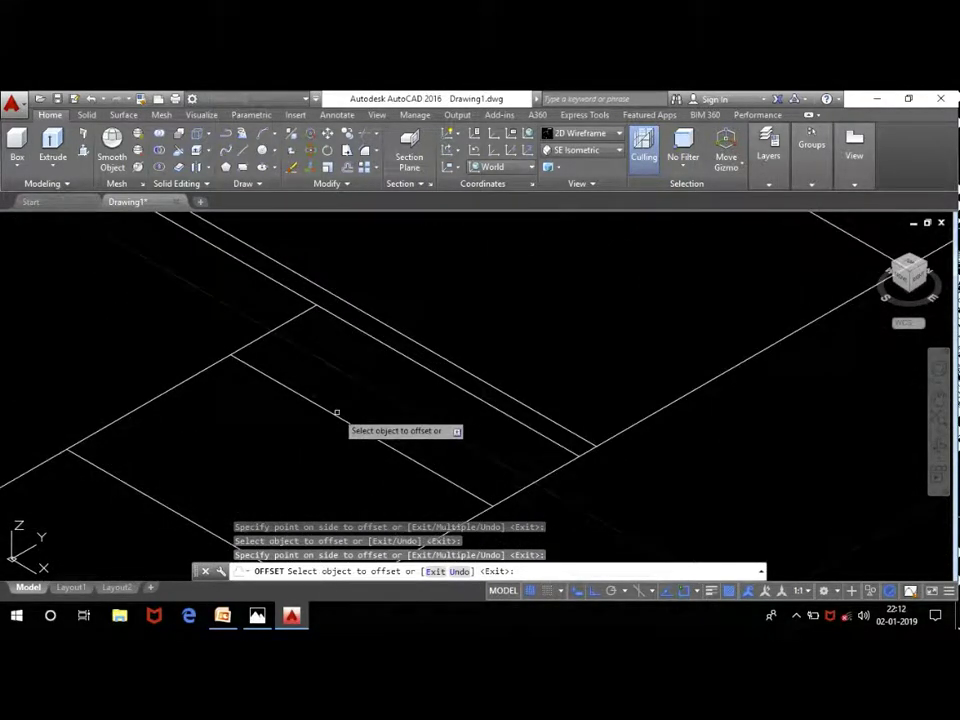
left_click(169, 504)
left_click(160, 490)
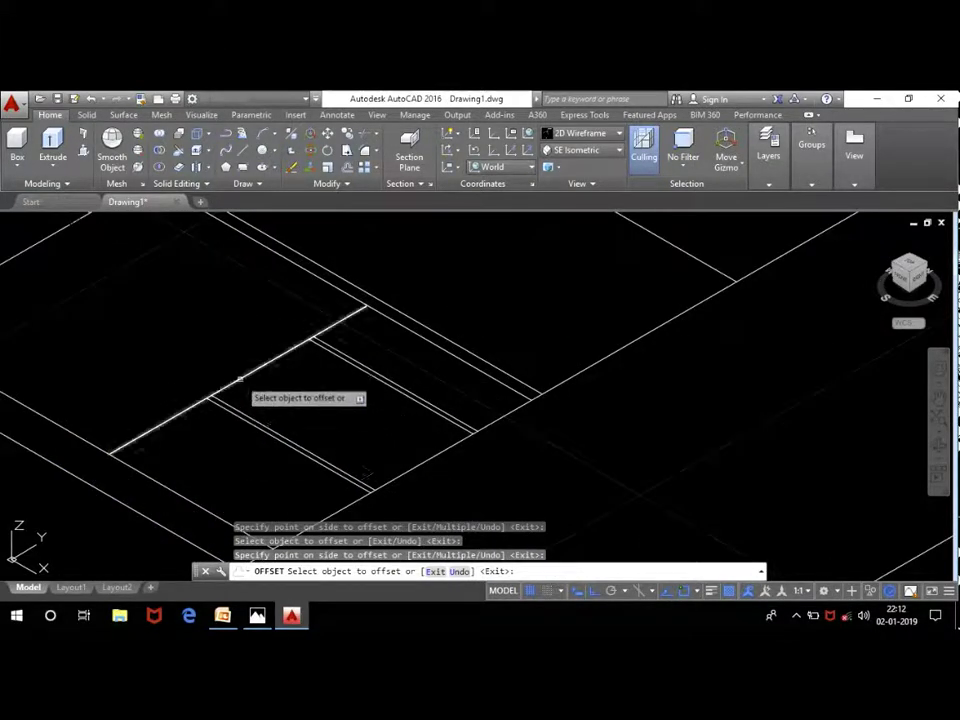
left_click(240, 370)
left_click(250, 376)
scroll(479, 300, "down", 2)
scroll(369, 324, "down", 1)
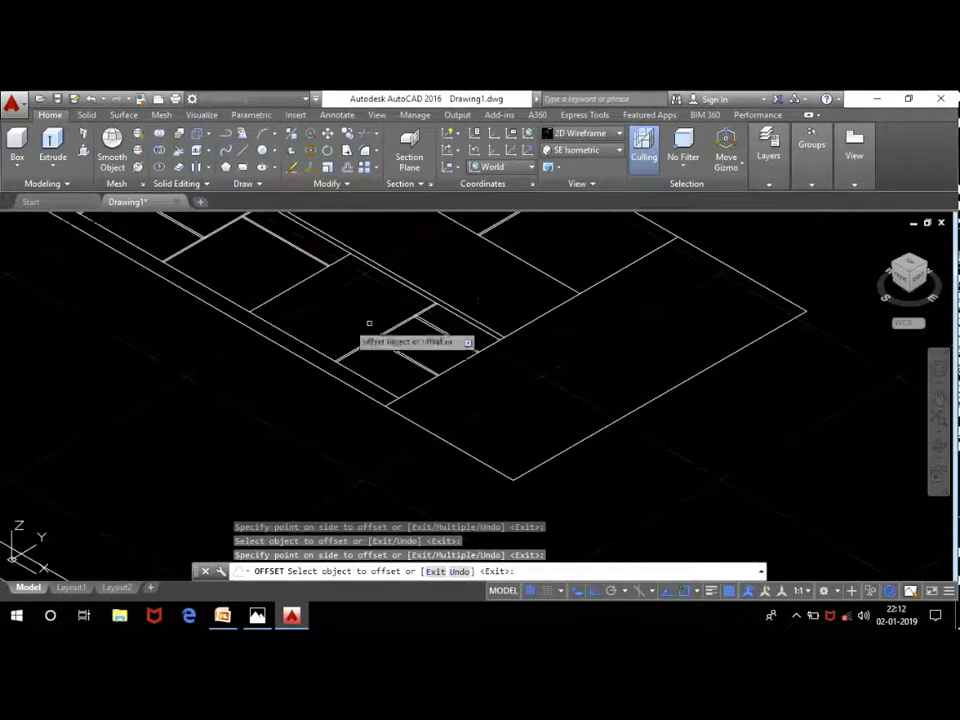
scroll(272, 272, "up", 3)
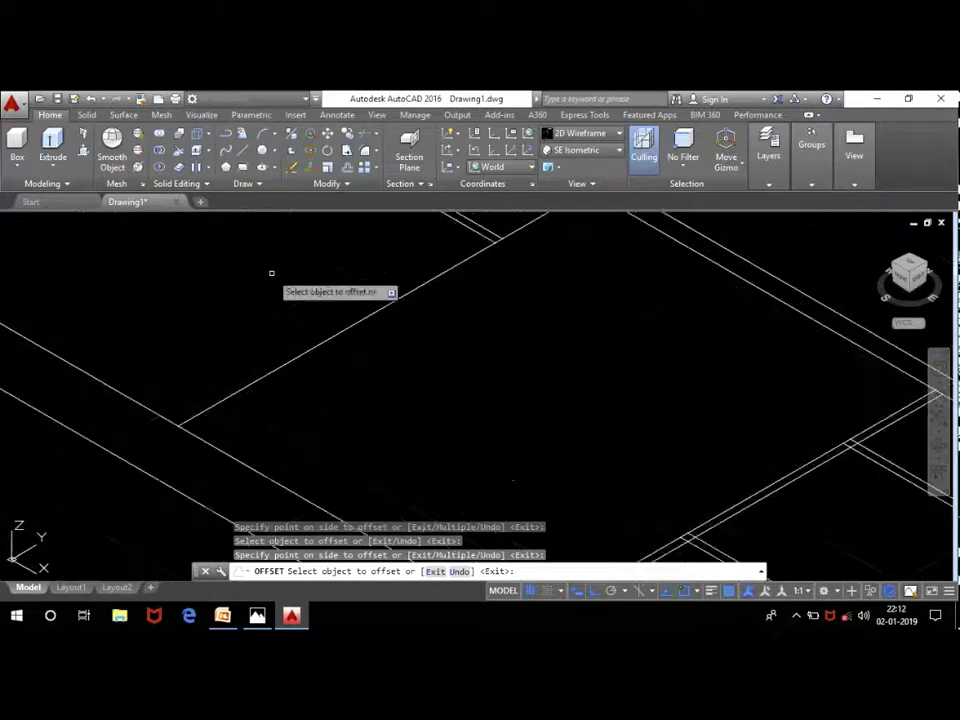
left_click(380, 311)
left_click(304, 285)
scroll(422, 368, "down", 2)
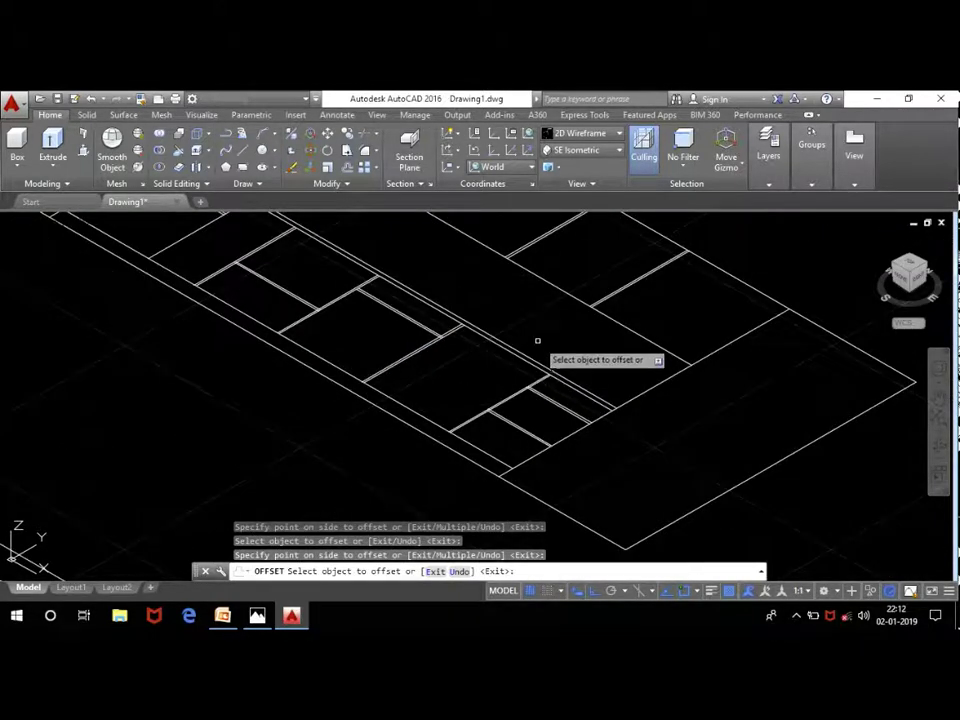
key("Escape")
scroll(573, 336, "down", 1)
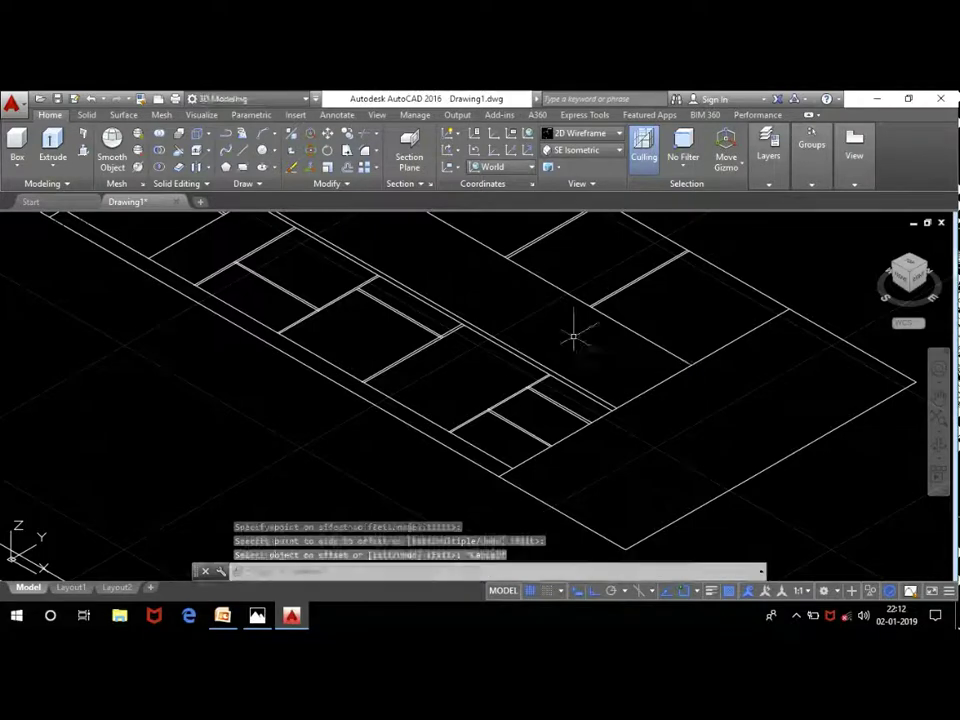
scroll(500, 285, "down", 1)
scroll(320, 240, "up", 2)
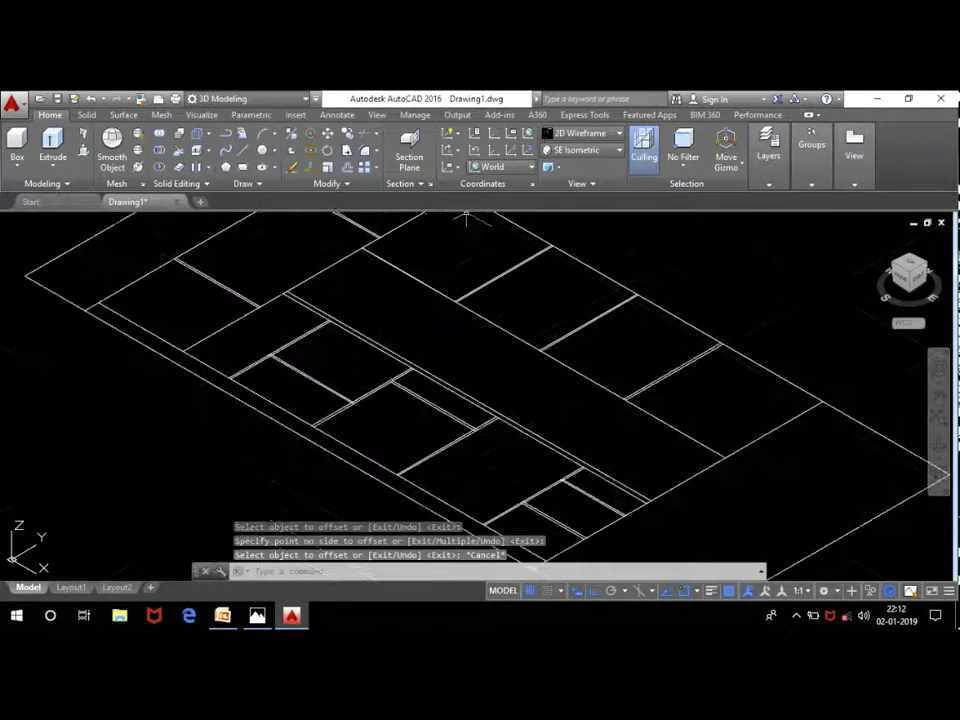
scroll(320, 240, "down", 3)
scroll(320, 245, "up", 2)
scroll(340, 412, "up", 3)
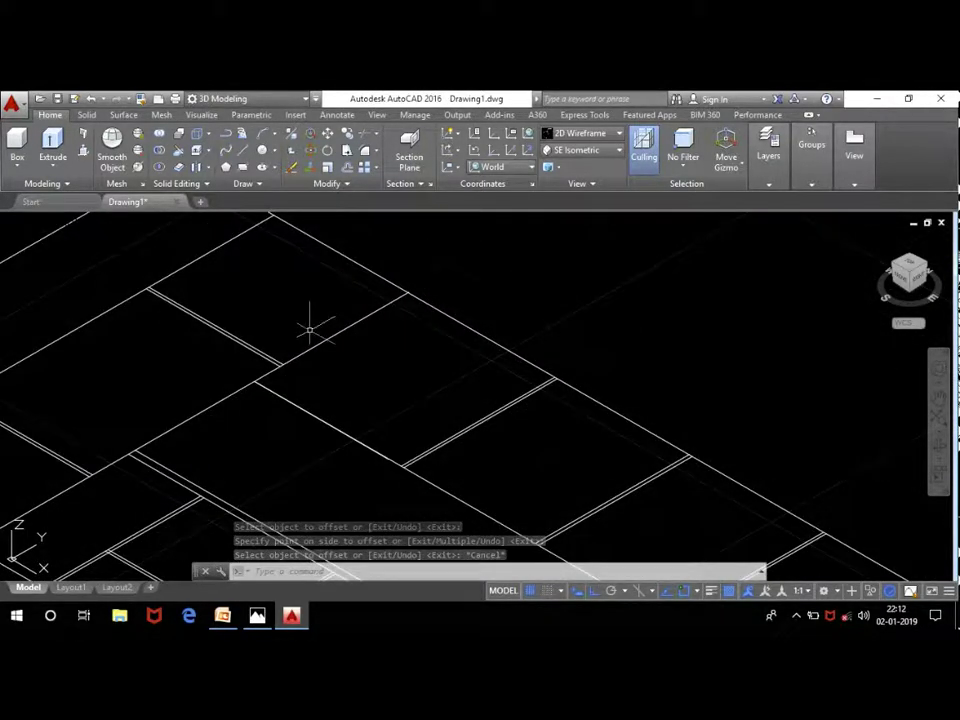
scroll(411, 354, "down", 1)
scroll(354, 279, "down", 3)
scroll(308, 410, "up", 3)
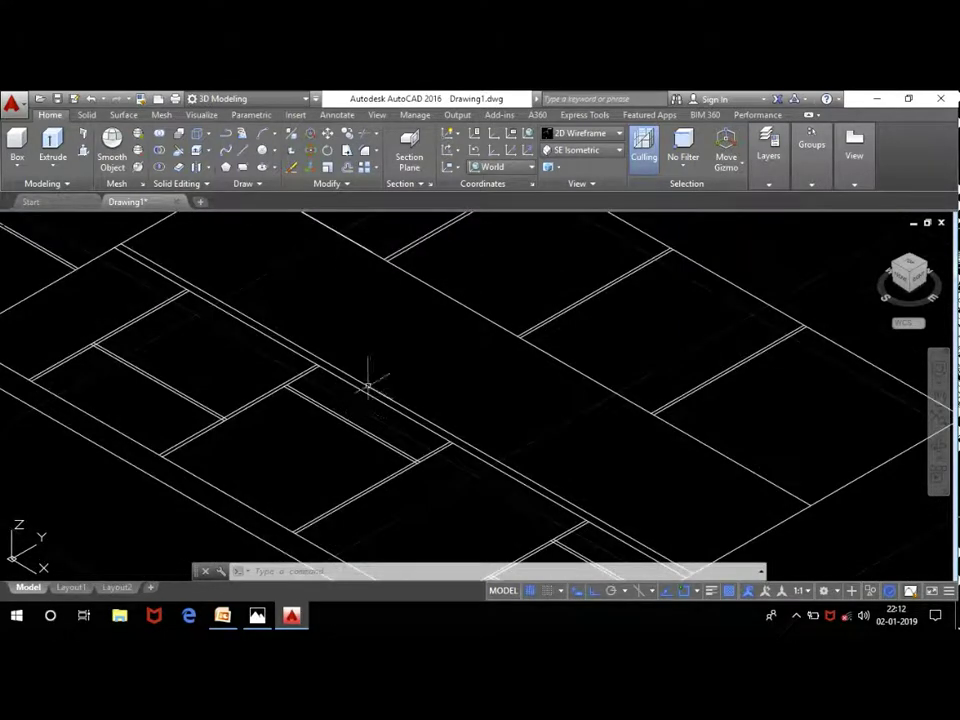
scroll(430, 410, "down", 3)
scroll(440, 425, "up", 3)
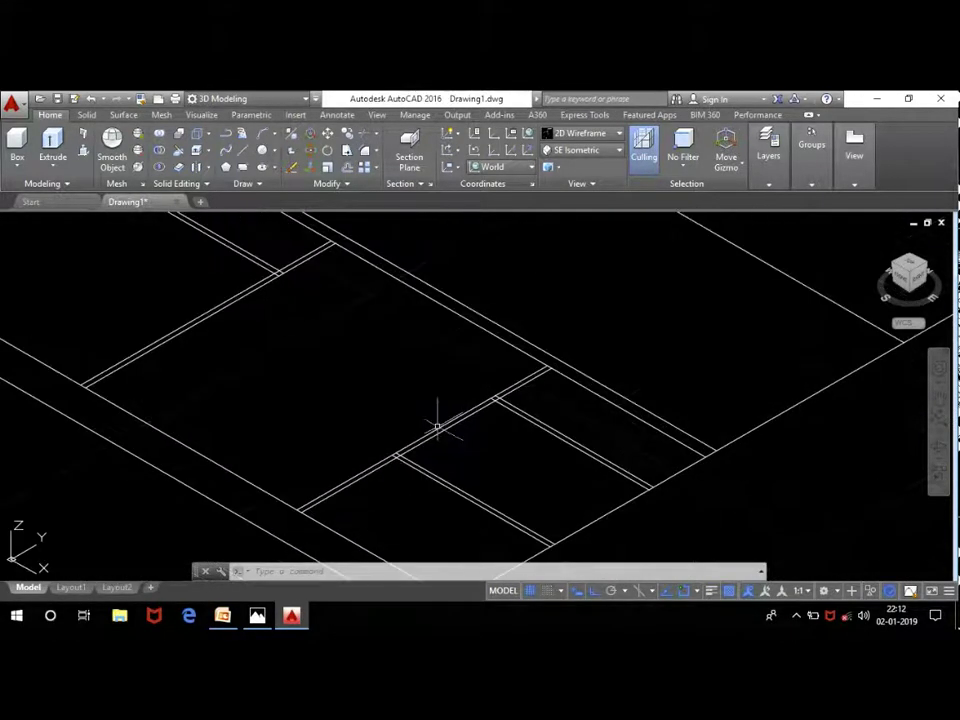
scroll(400, 390, "down", 1)
scroll(370, 350, "down", 1)
scroll(390, 340, "down", 2)
scroll(392, 325, "up", 3)
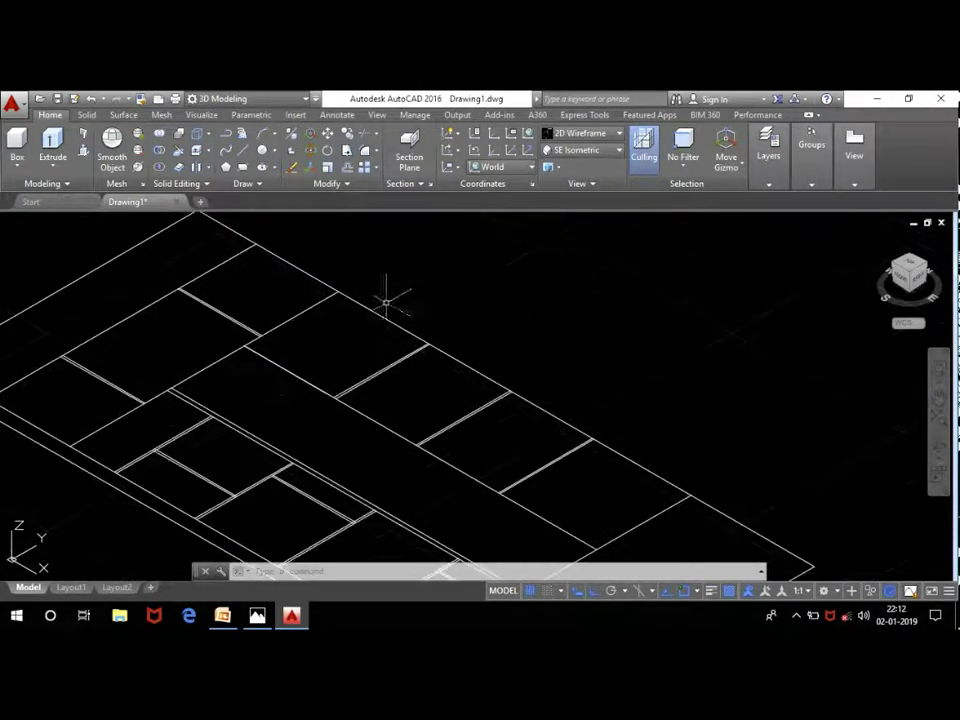
scroll(275, 348, "up", 1)
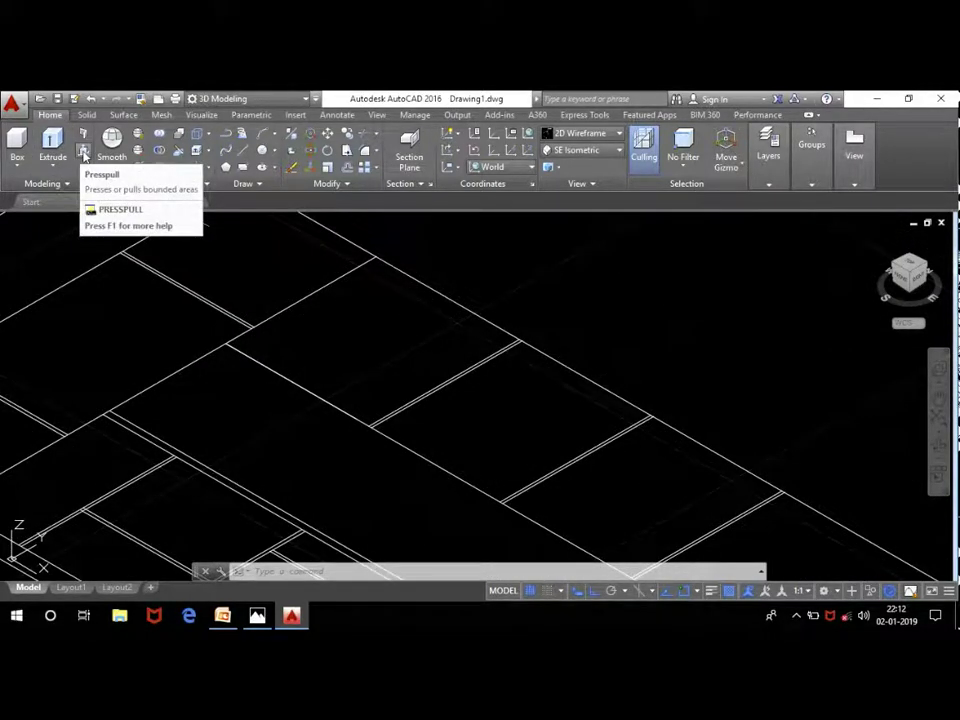
scroll(250, 270, "down", 2)
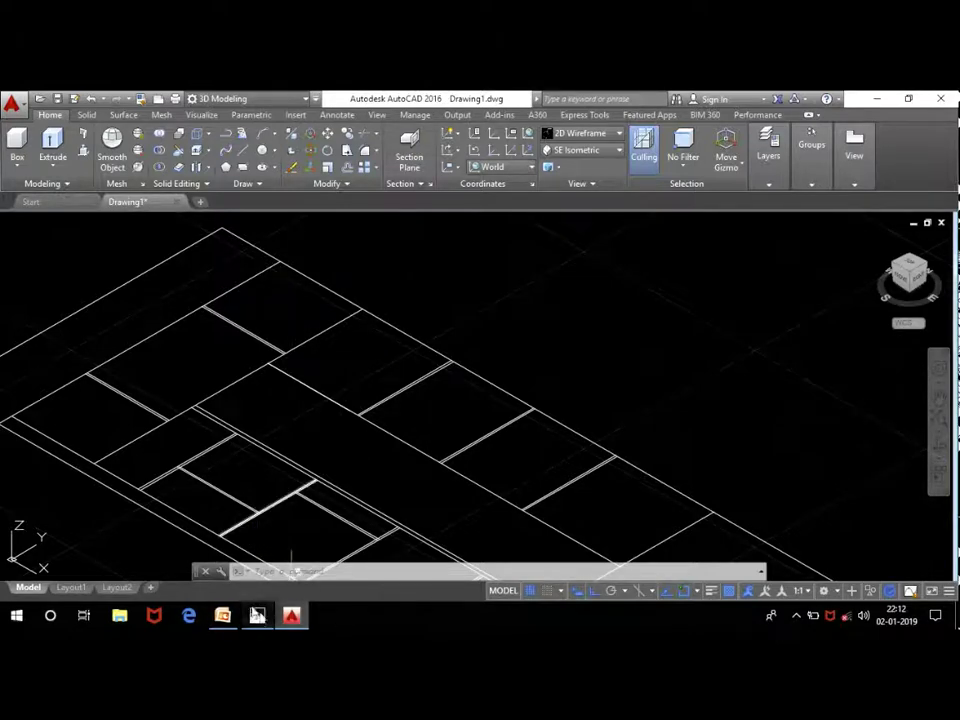
Step: View the white kitchen reference photo, then return to the AutoCAD drawing
left_click(257, 615)
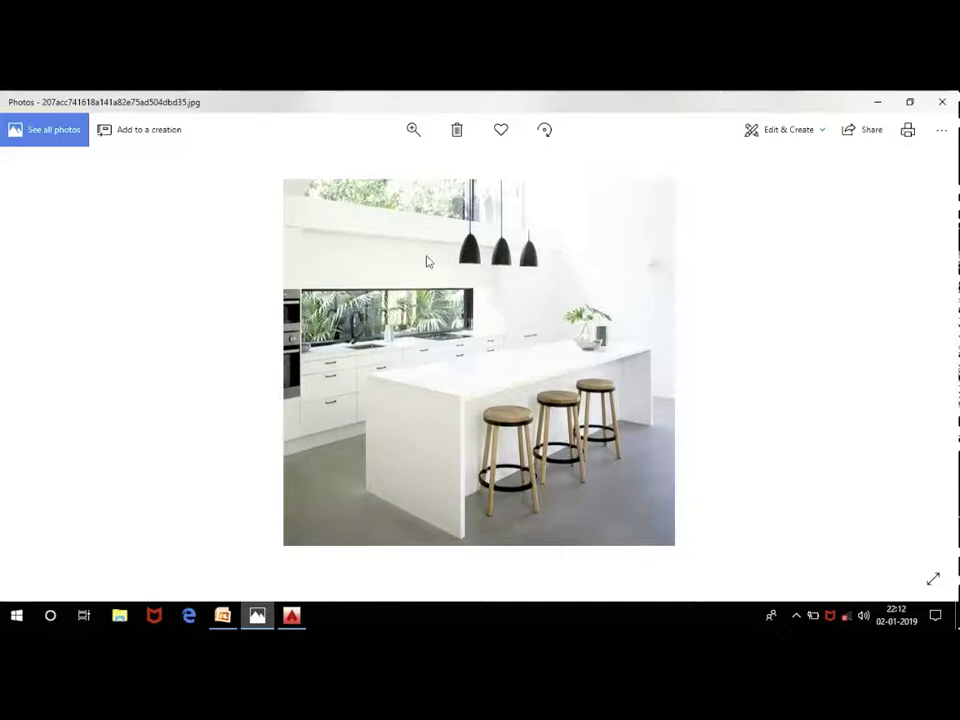
left_click(292, 615)
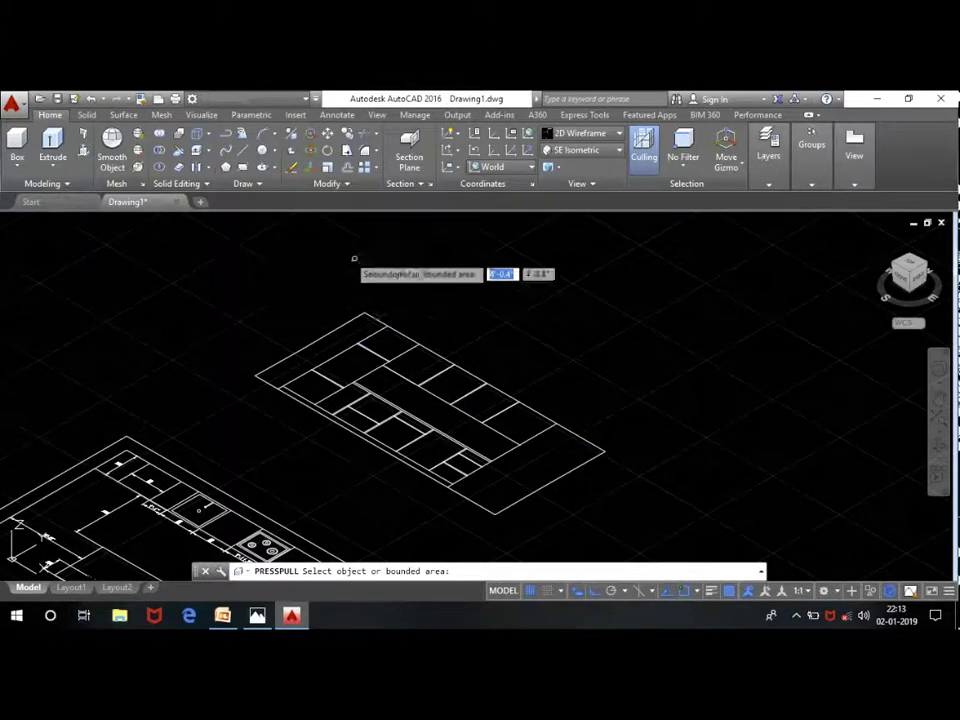
Step: Press-pull the back floor cell into a box and raise the next cell to match
scroll(388, 326, "up", 4)
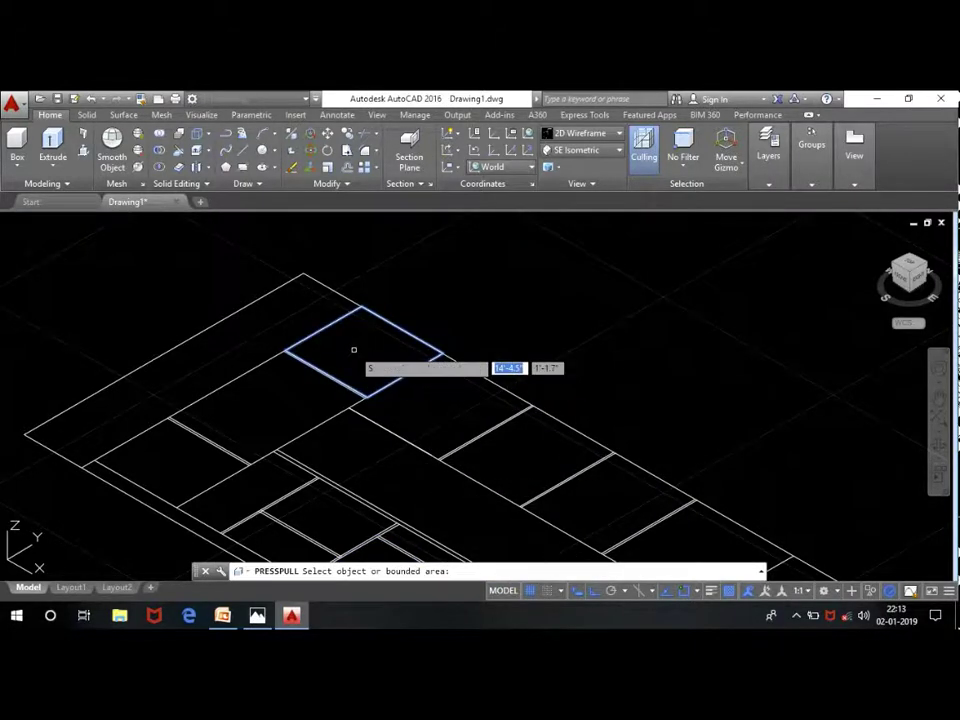
scroll(353, 349, "up", 2)
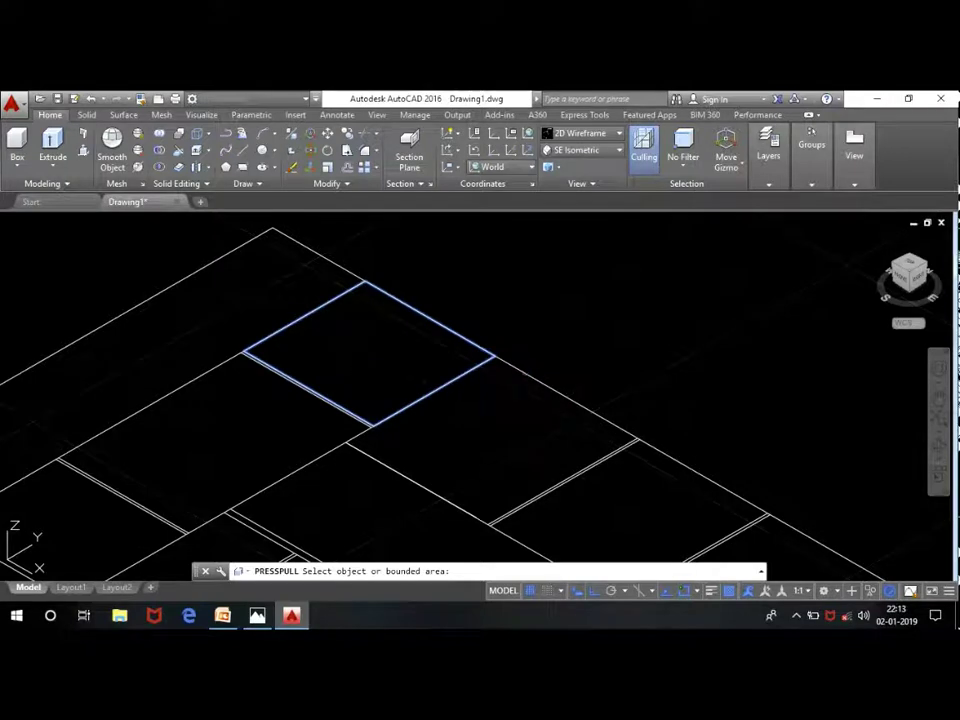
left_click(360, 348)
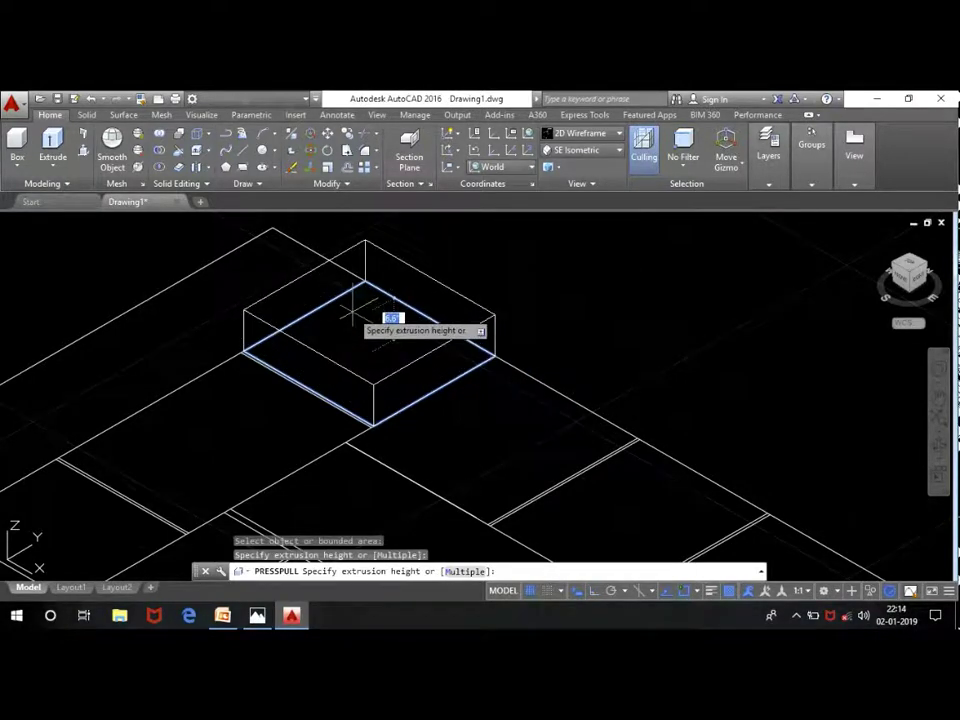
key("Return")
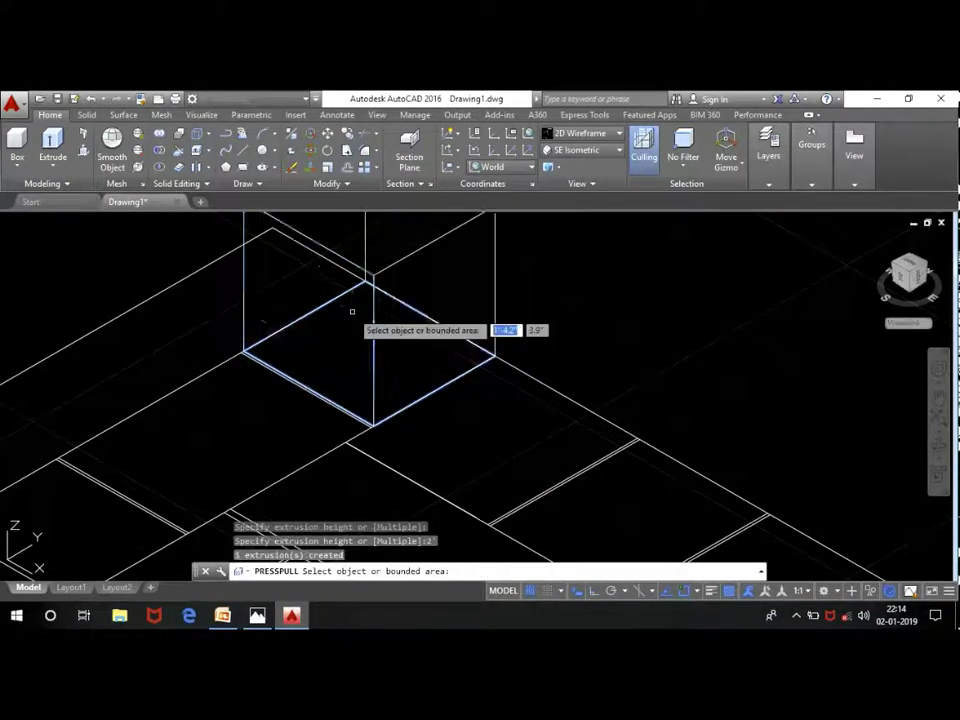
scroll(400, 289, "down", 2)
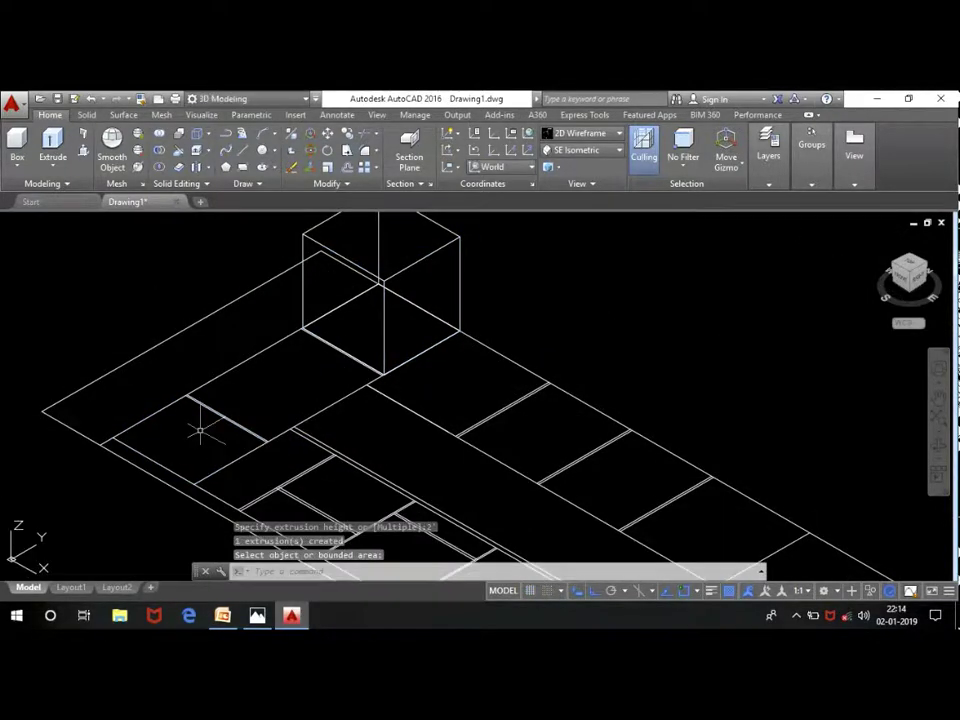
left_click(289, 388)
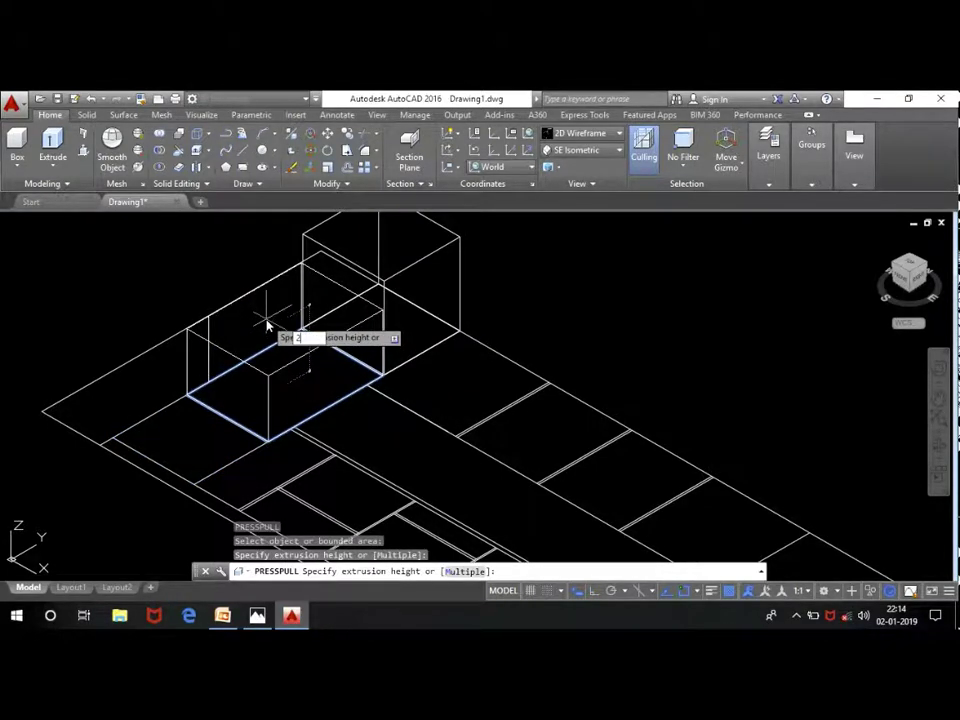
left_click(275, 325)
Step: Raise the lower-left cell to the back box's height, then cancel the extra pick
key("Return")
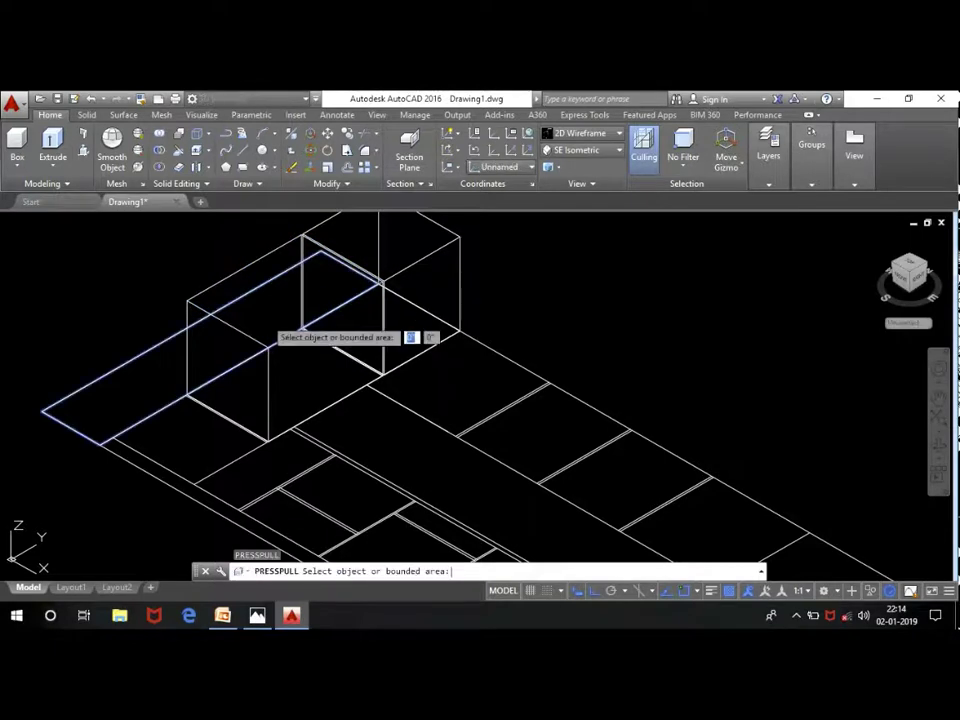
left_click(200, 437)
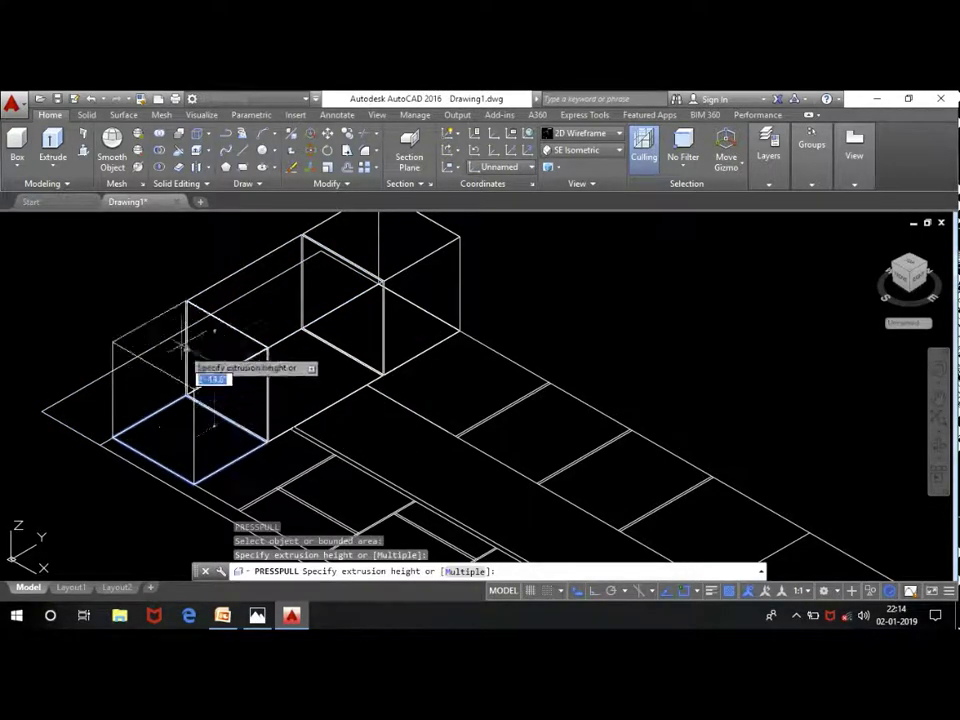
left_click(188, 299)
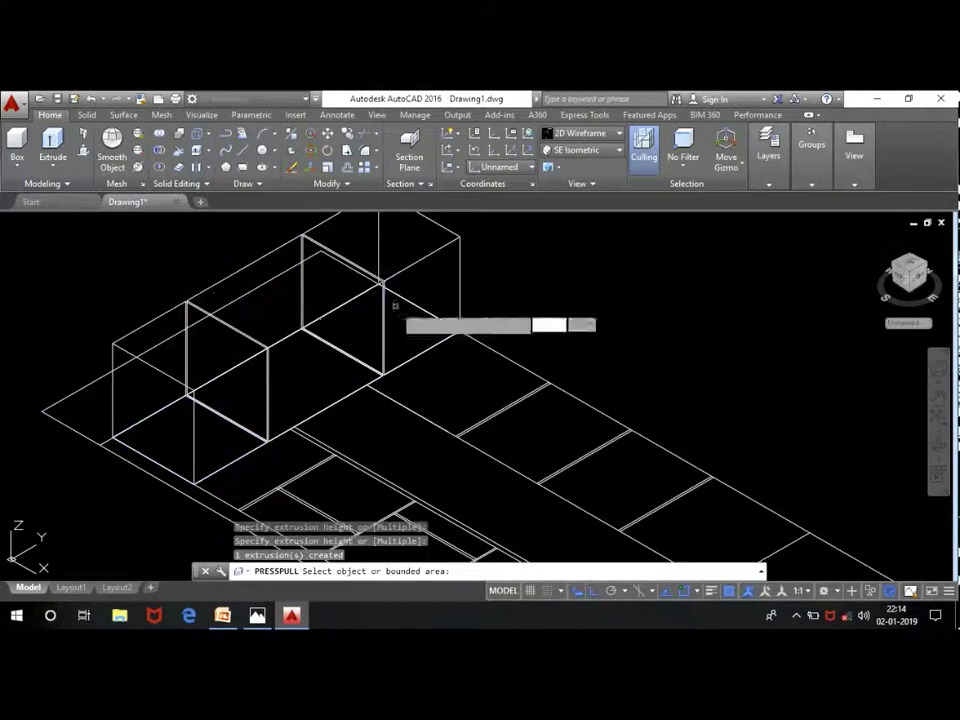
scroll(480, 366, "up", 3)
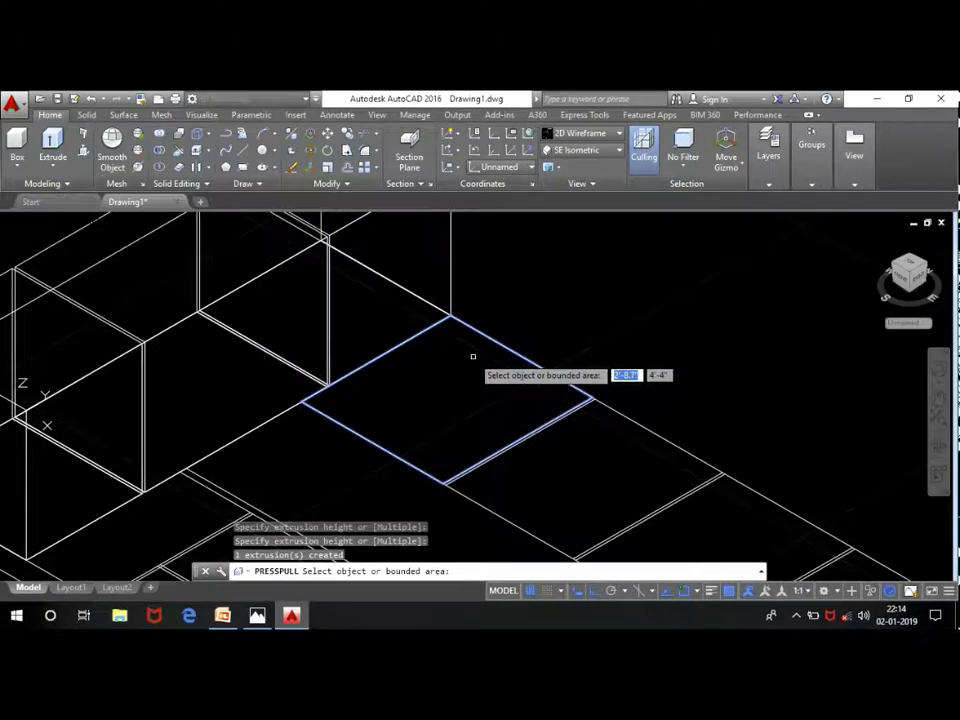
key("Return")
key("Return")
left_click(432, 400)
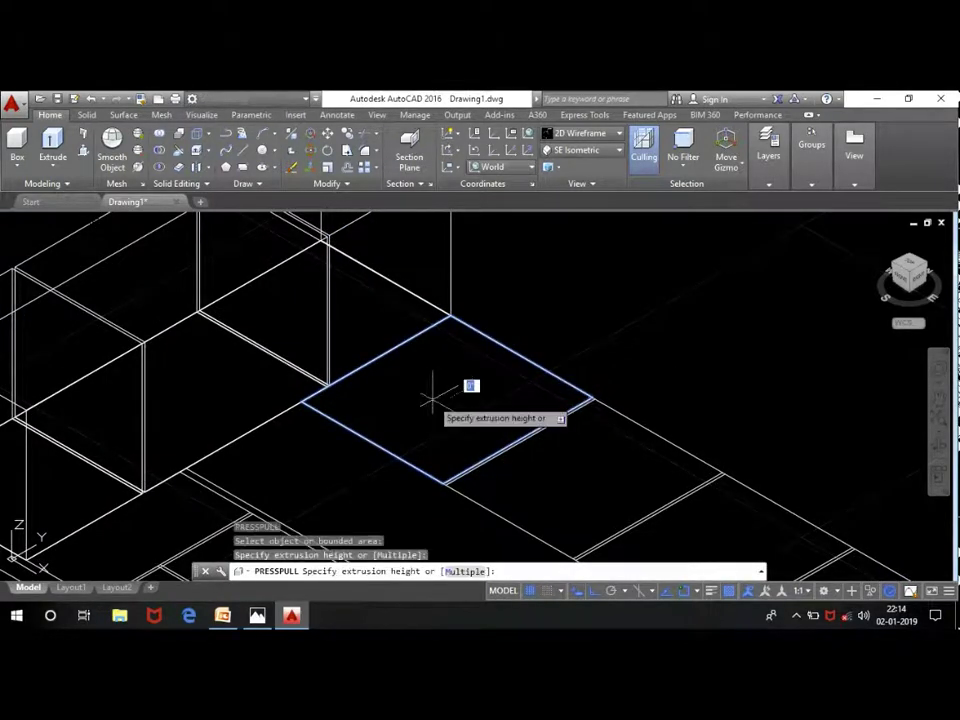
scroll(465, 381, "down", 2)
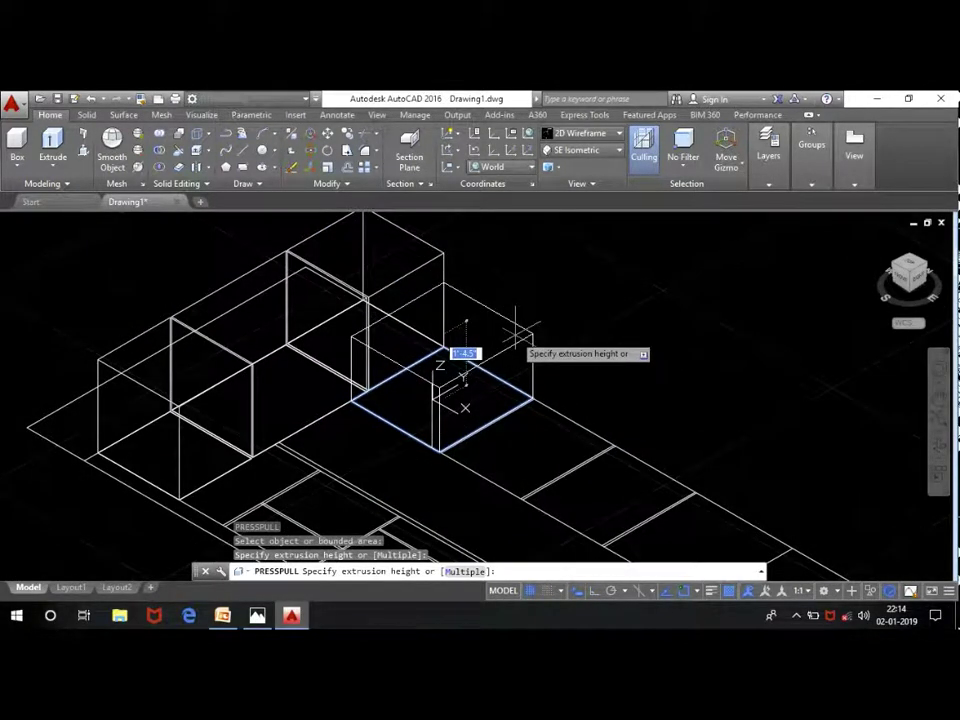
key("Escape")
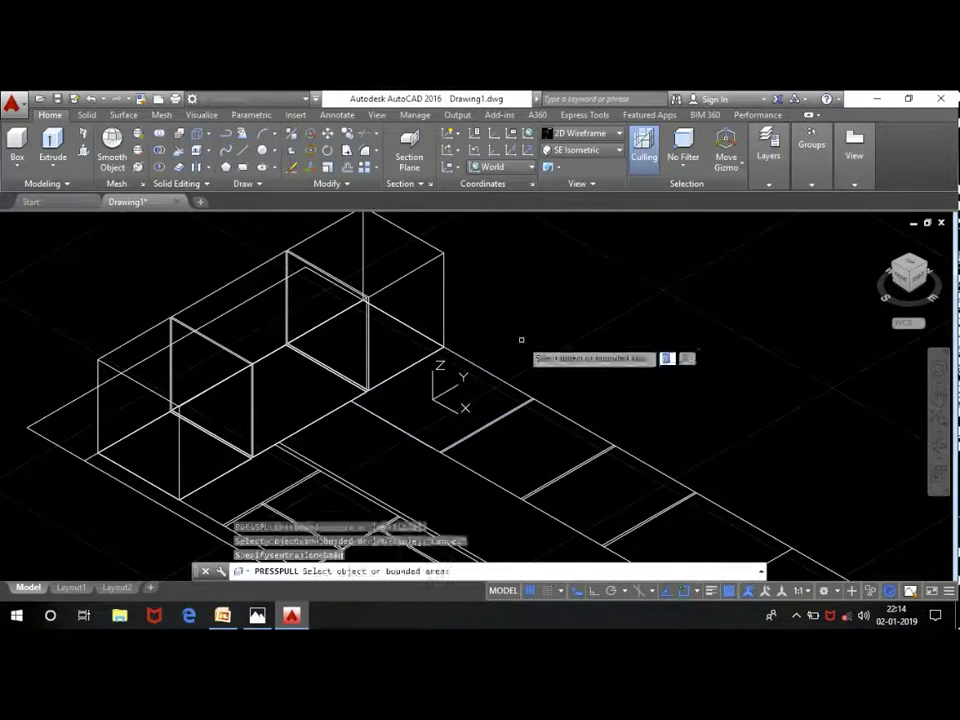
key("Return")
type("ca")
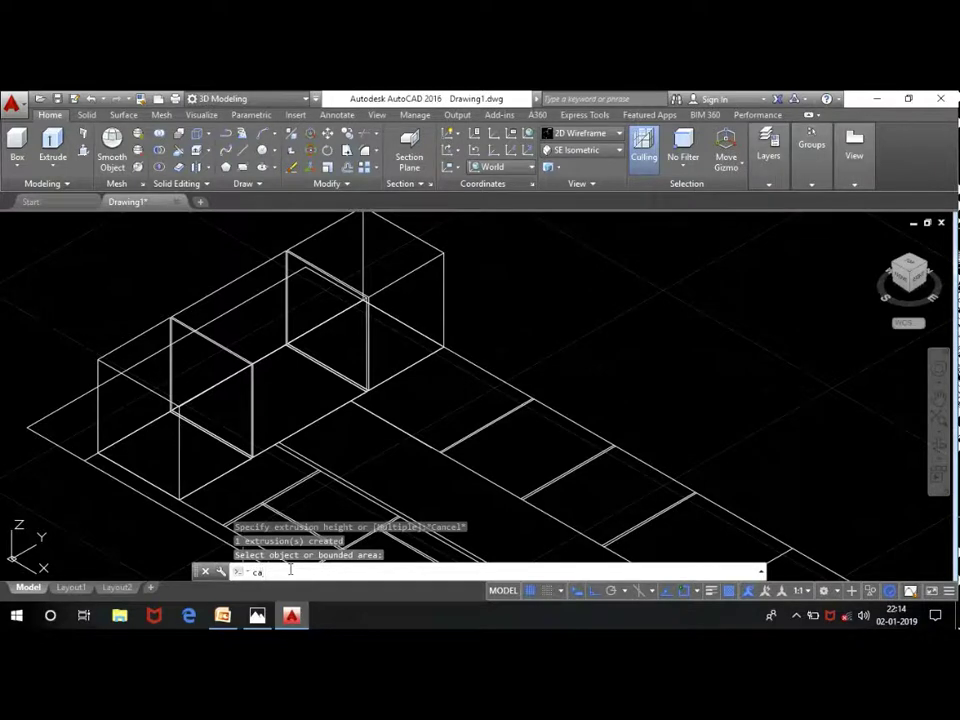
Step: Open QuickCalc with LC, enter 32 as the value, and close the reference photo
type("lc")
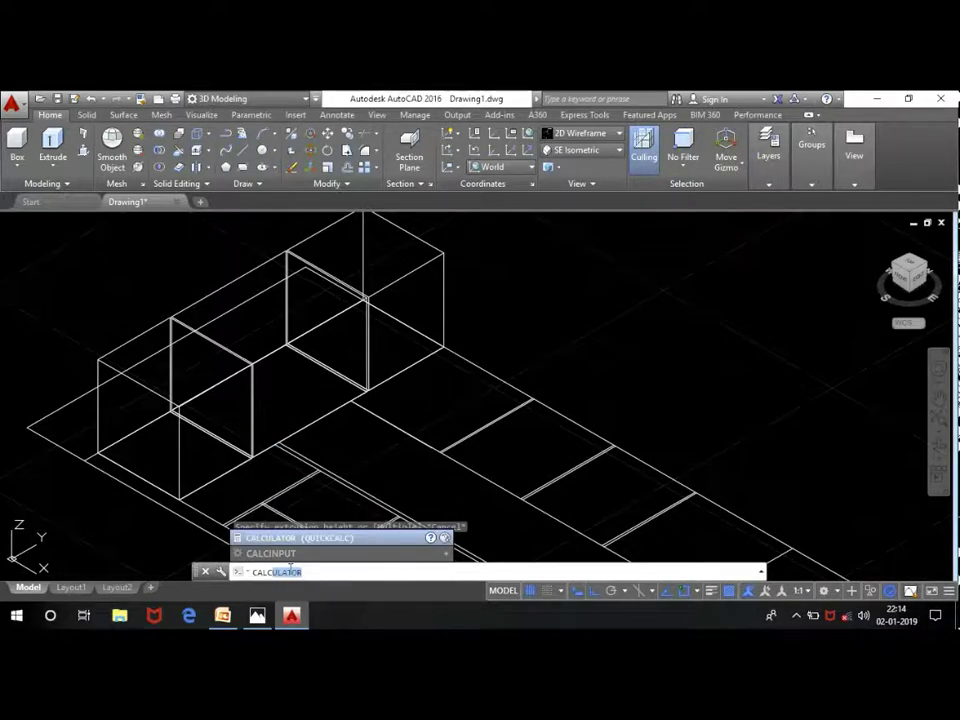
key("Return")
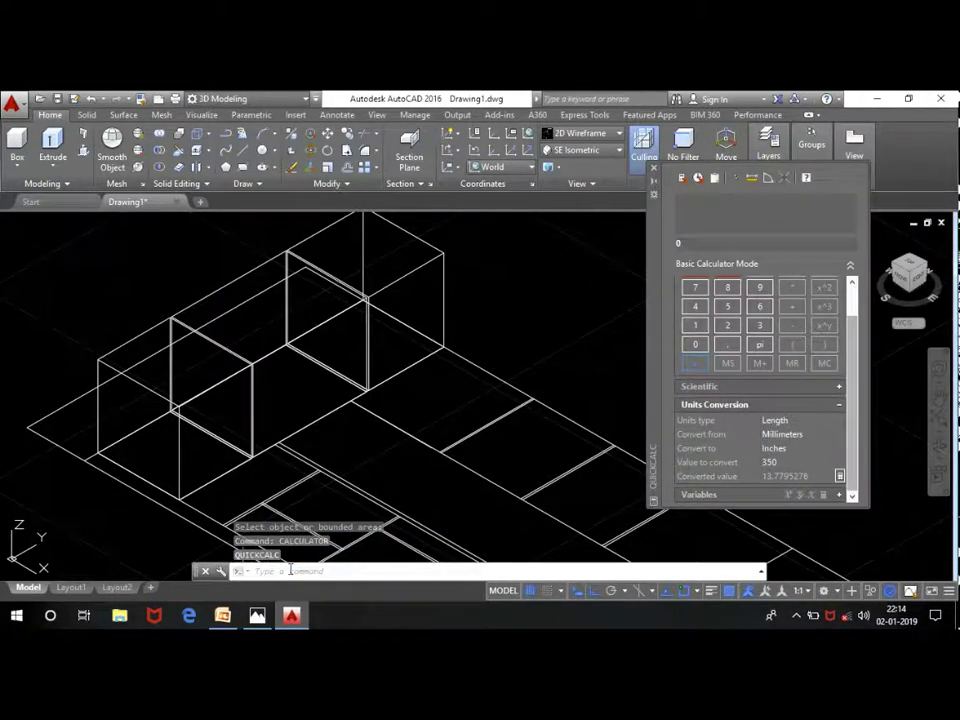
left_click(782, 462)
type("0")
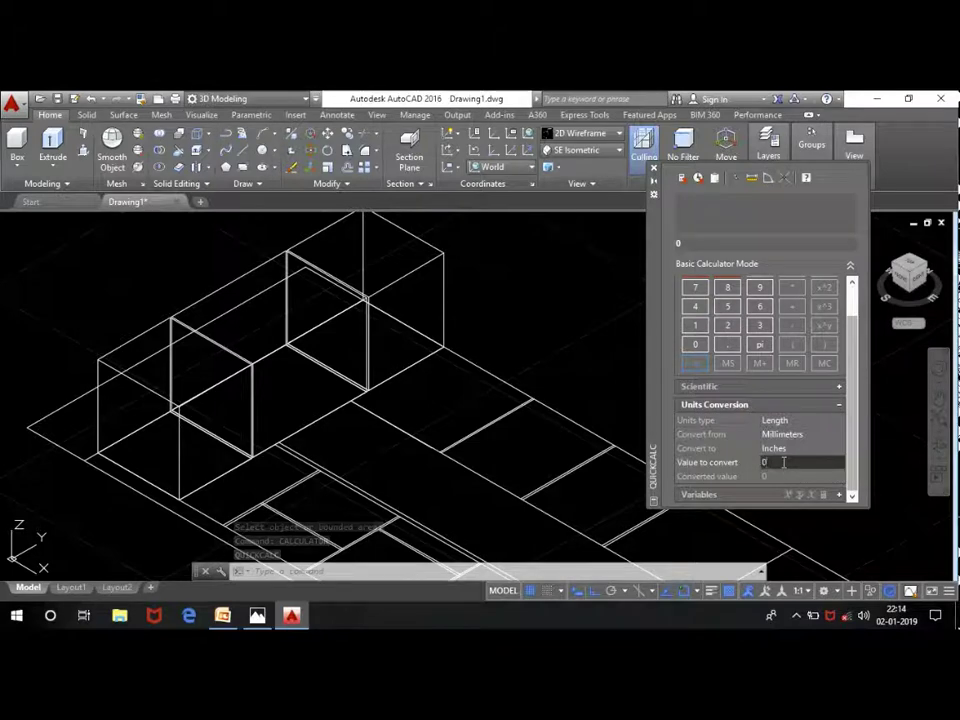
key("Return")
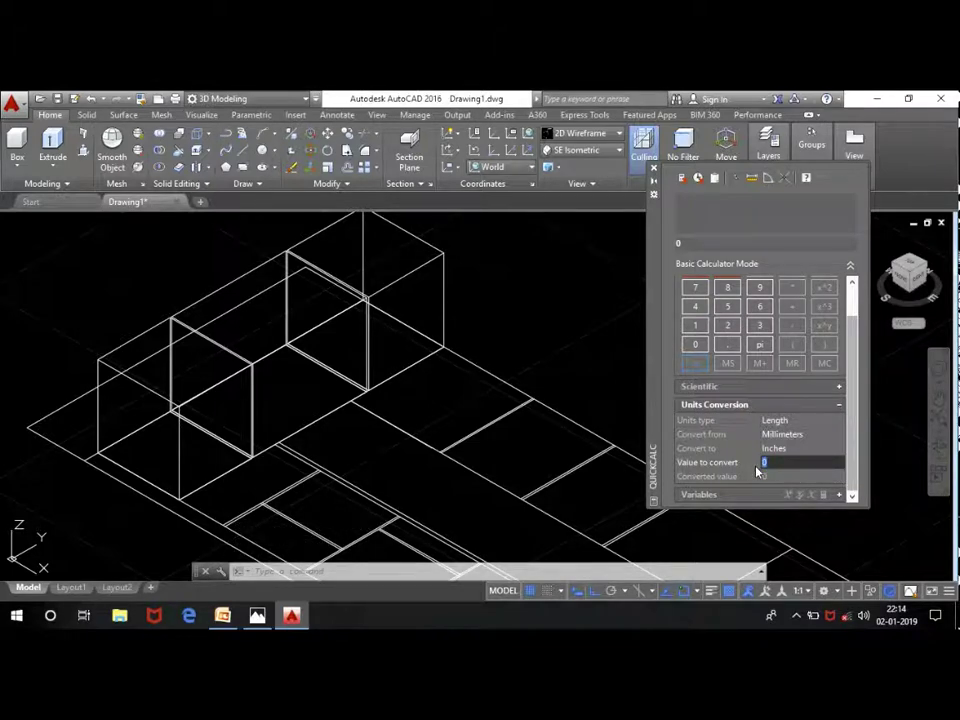
type("32")
key("alt+Tab")
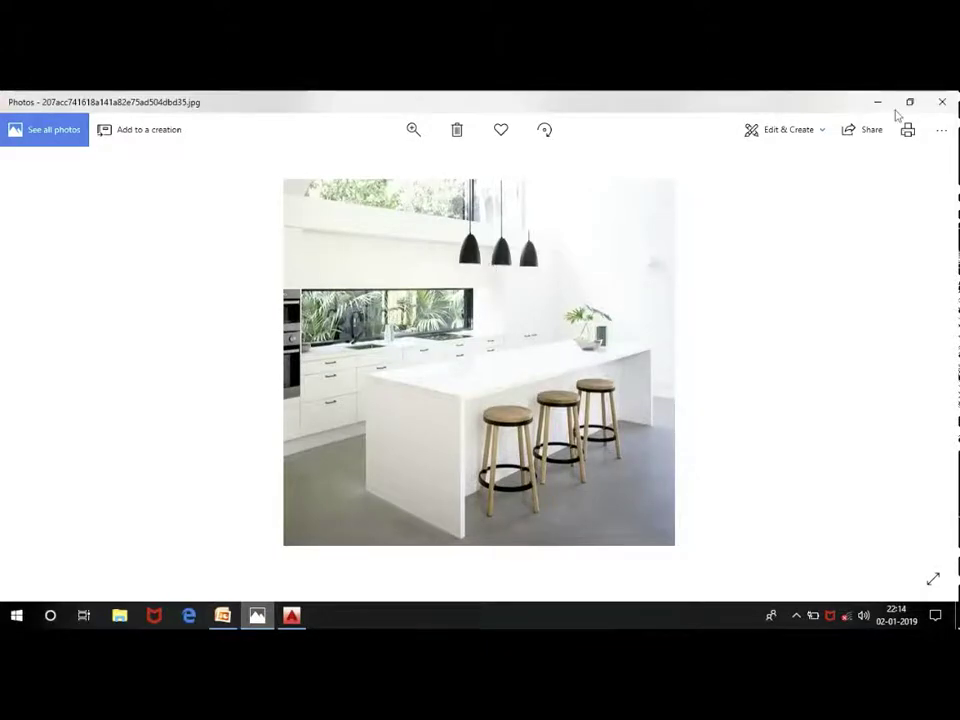
left_click(877, 102)
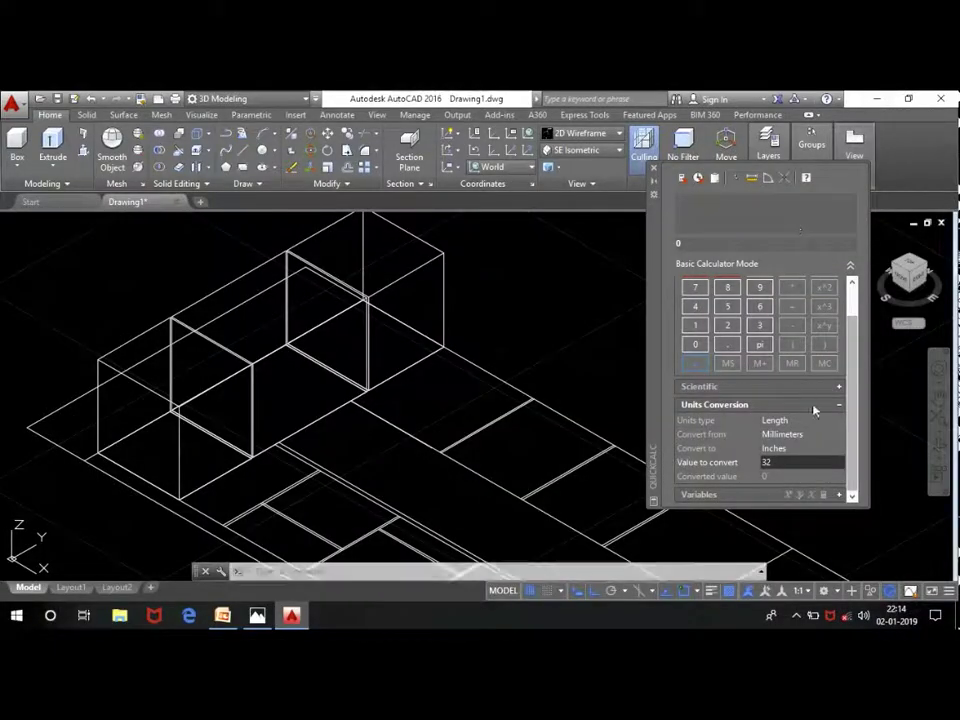
Step: Convert 32 centimeters to inches in QuickCalc, giving 12.5984252
left_click(808, 436)
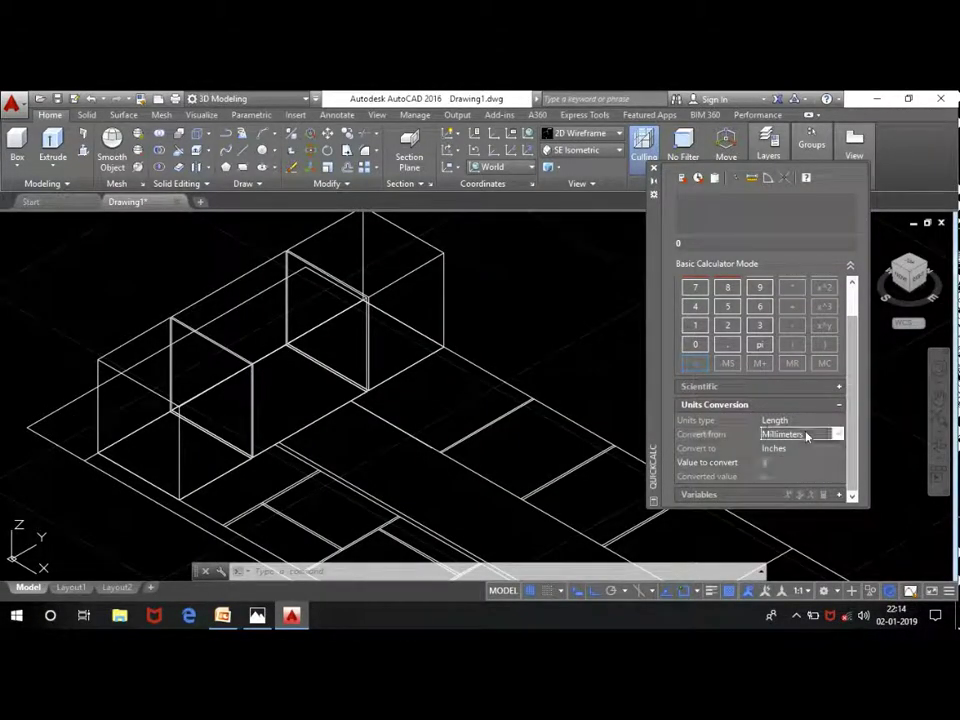
left_click(810, 435)
left_click(790, 464)
left_click(788, 462)
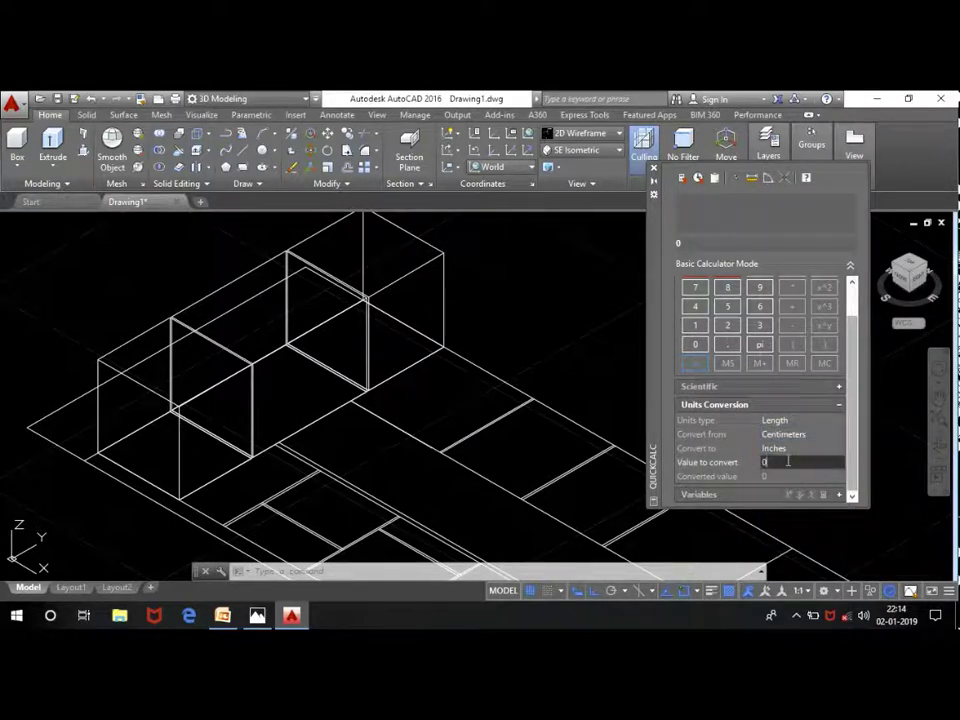
type("32")
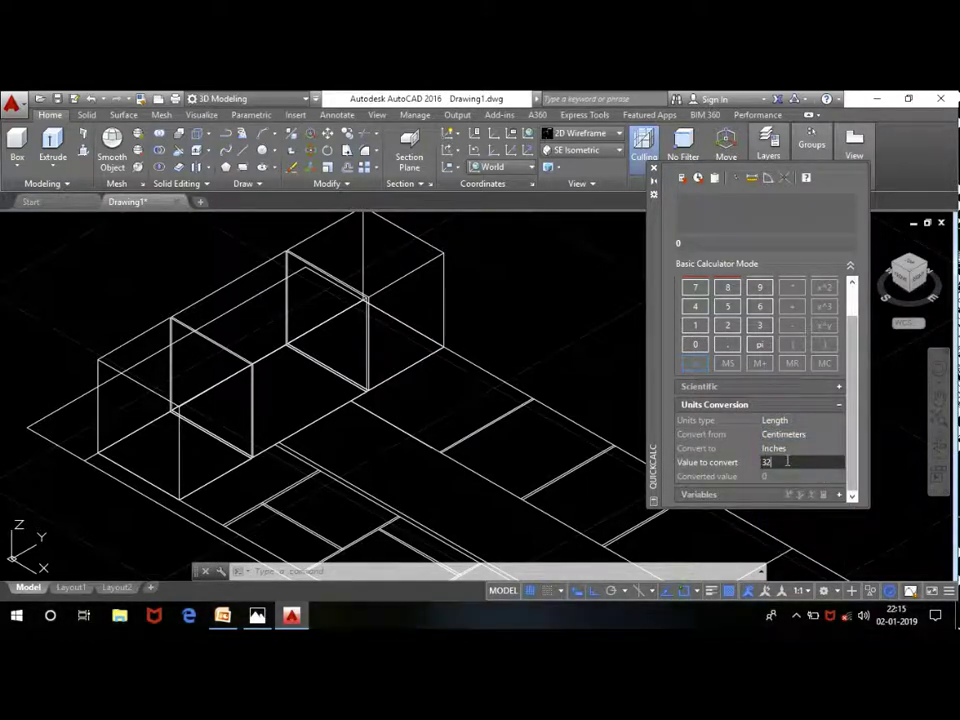
key("Return")
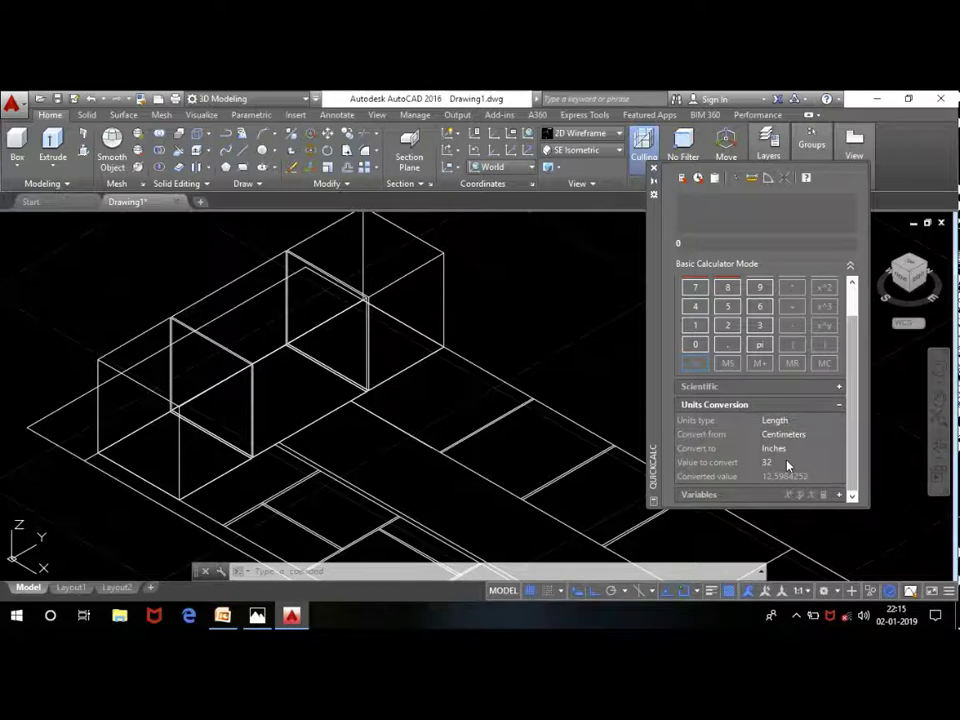
scroll(407, 429, "down", 2)
scroll(410, 418, "up", 4)
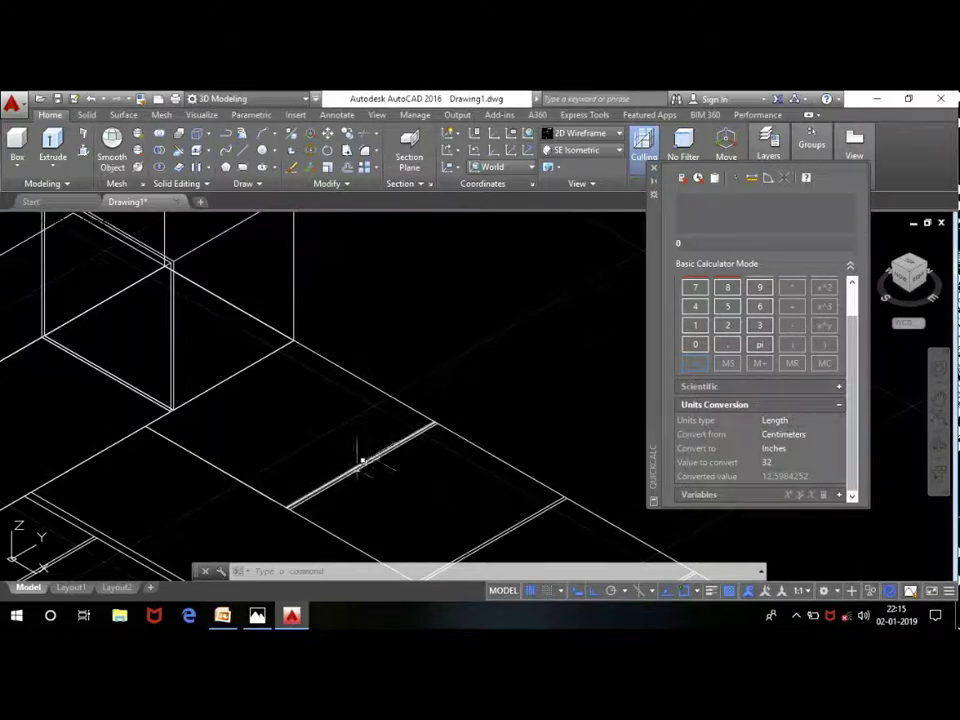
Step: Press-pull three cabinet footprints along the counter run into 1'-high boxes
left_click(83, 136)
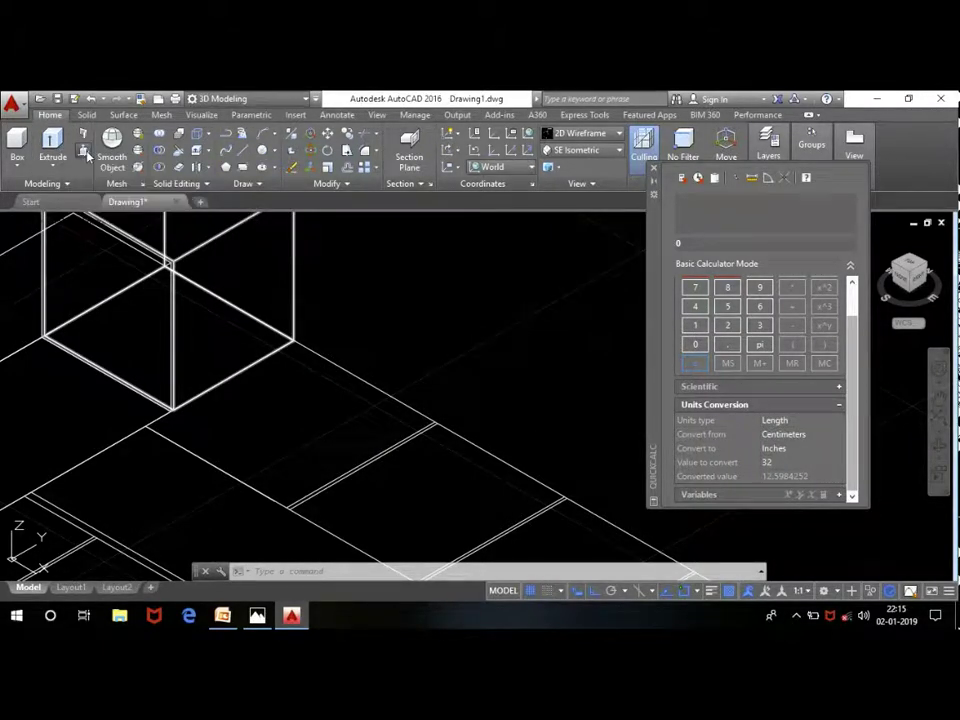
left_click(320, 414)
type("11")
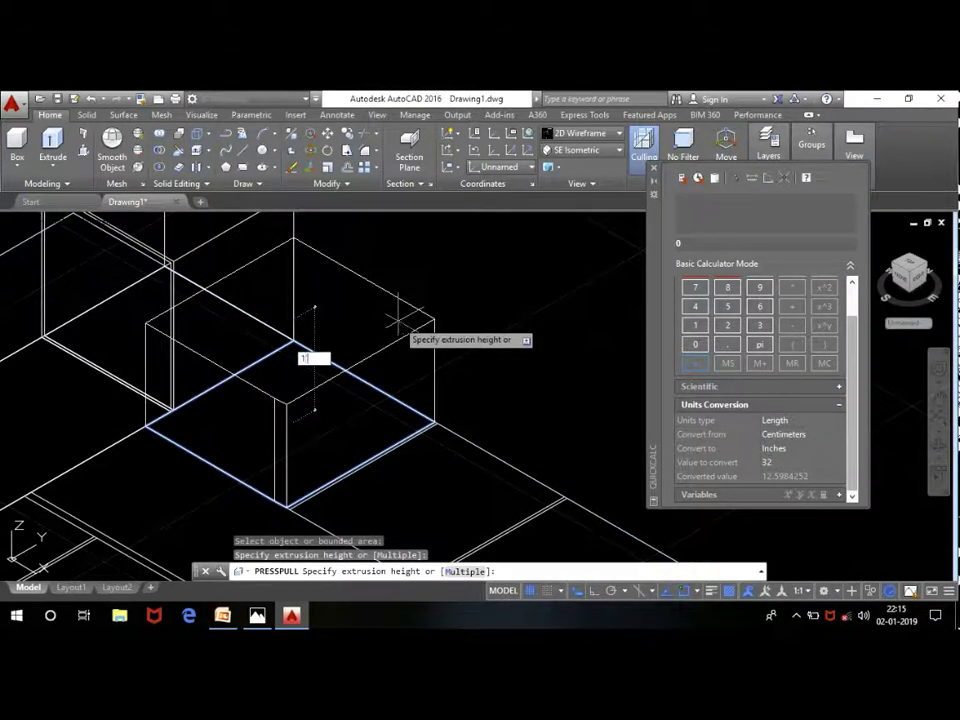
key("Return")
scroll(427, 240, "down", 2)
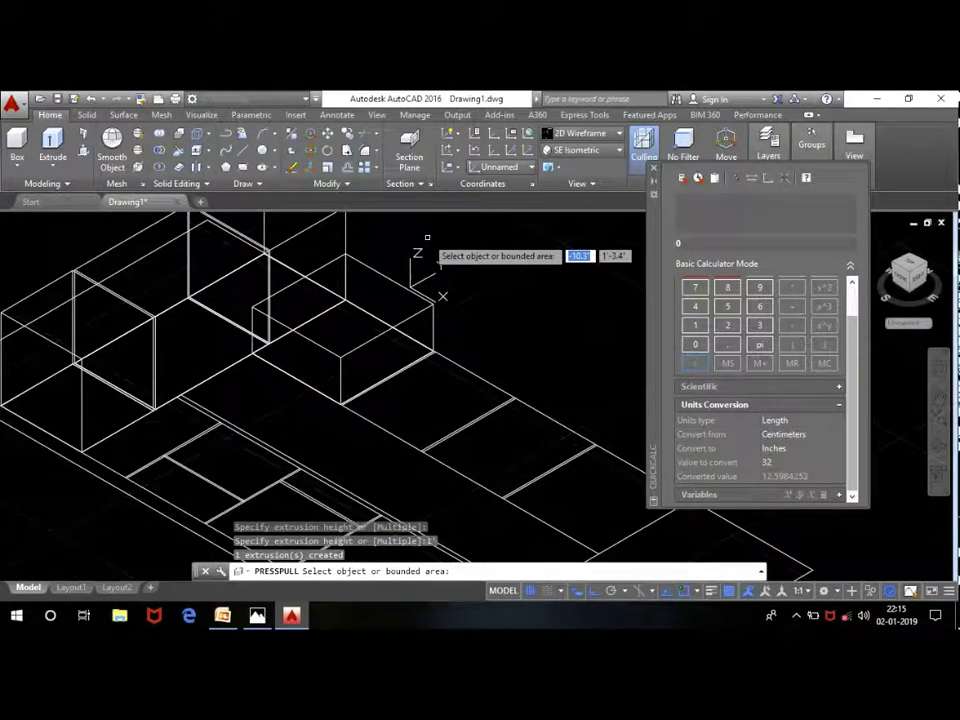
left_click(422, 408)
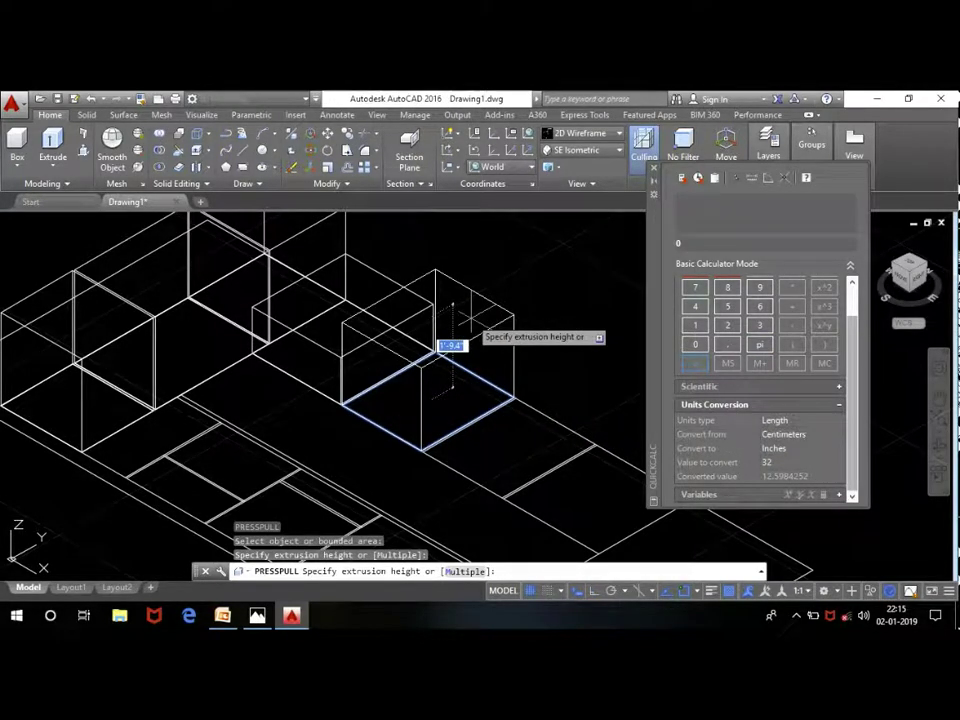
type("1")
key("Return")
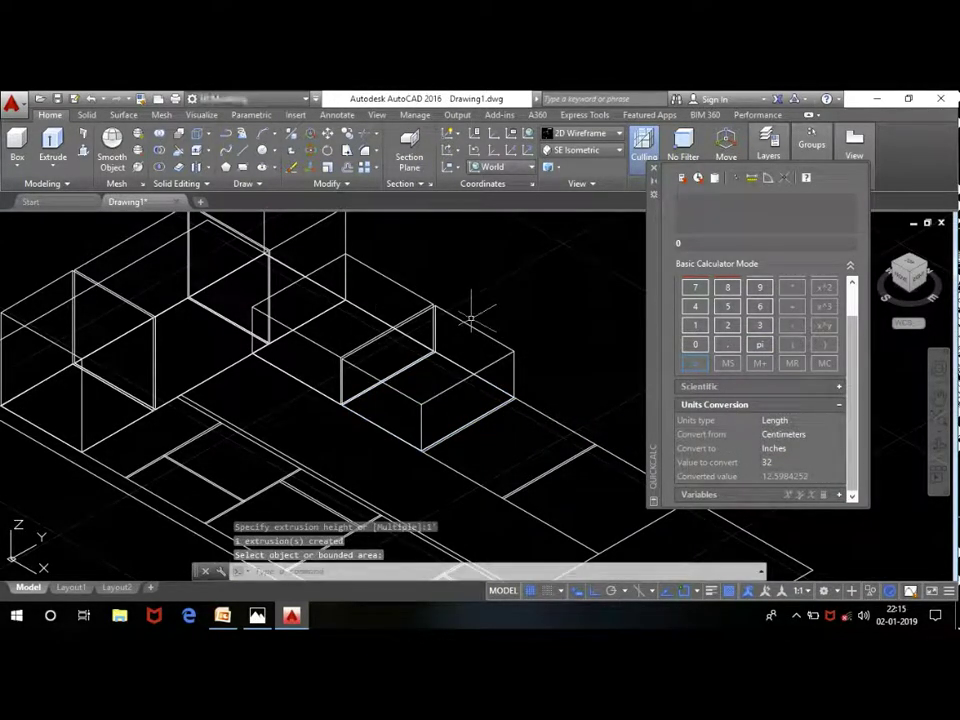
left_click(523, 448)
type("1")
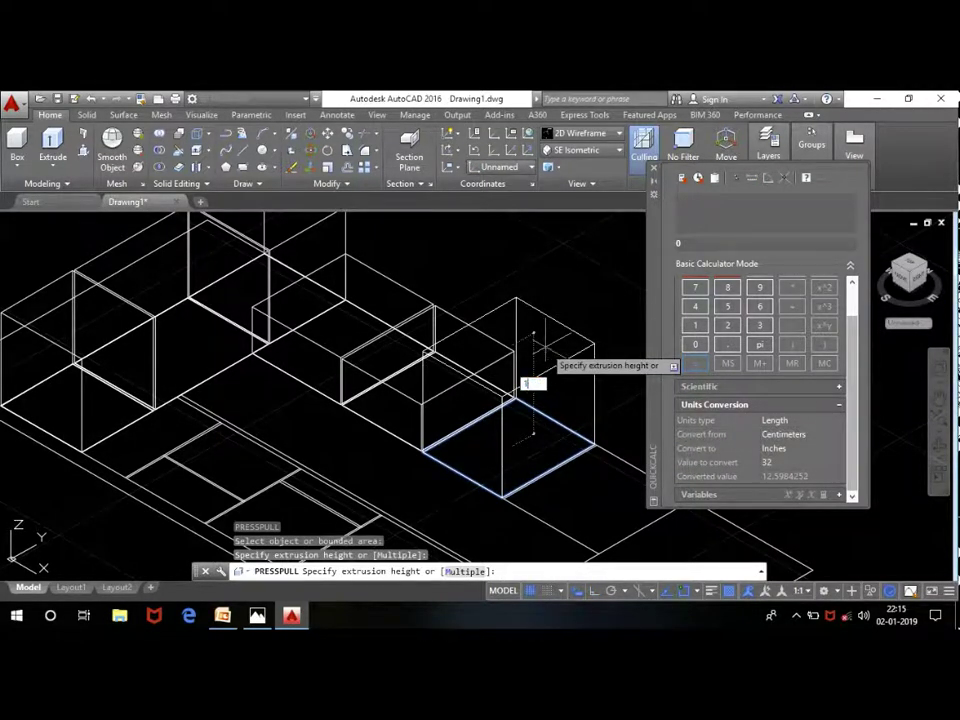
key("Return")
scroll(211, 212, "down", 3)
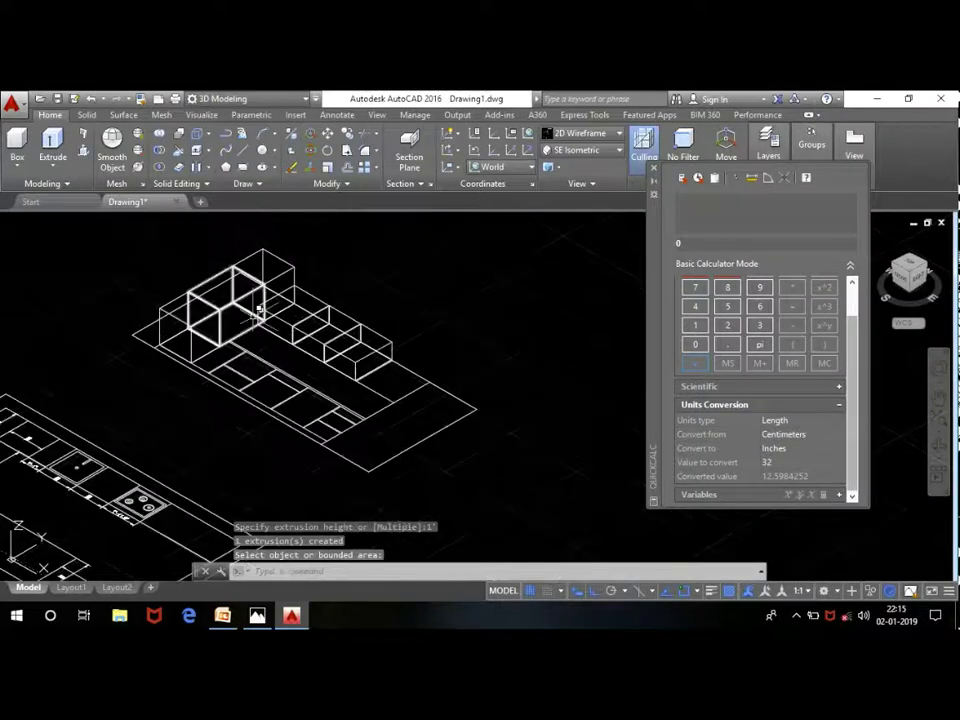
scroll(398, 378, "up", 4)
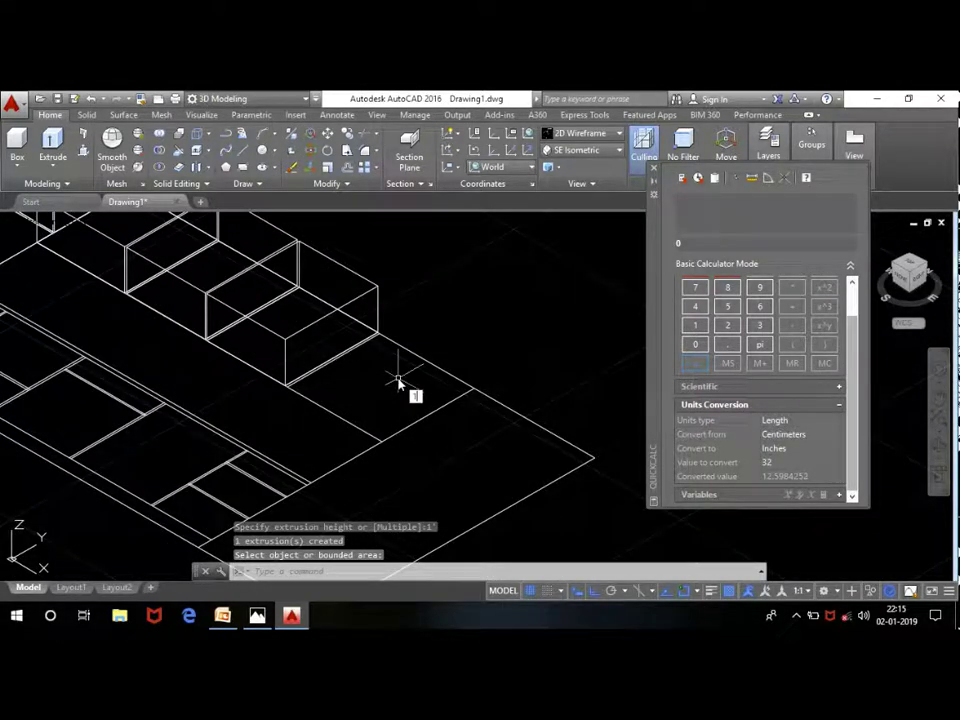
key("Escape")
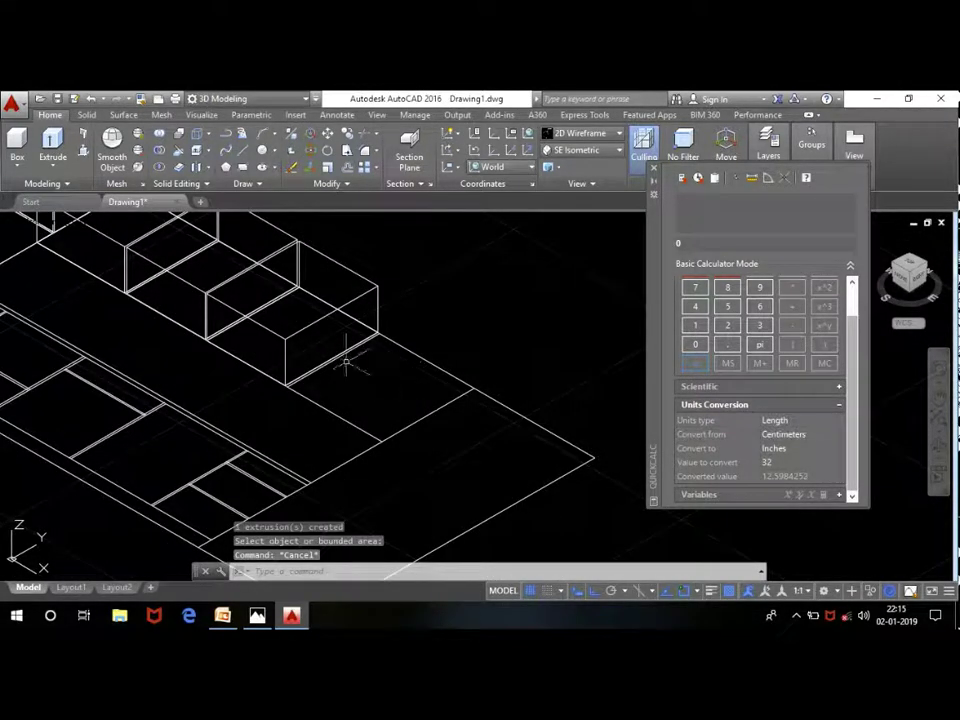
Step: Press-pull the floor area beside the last box into one more cabinet box
key("Return")
left_click(400, 385)
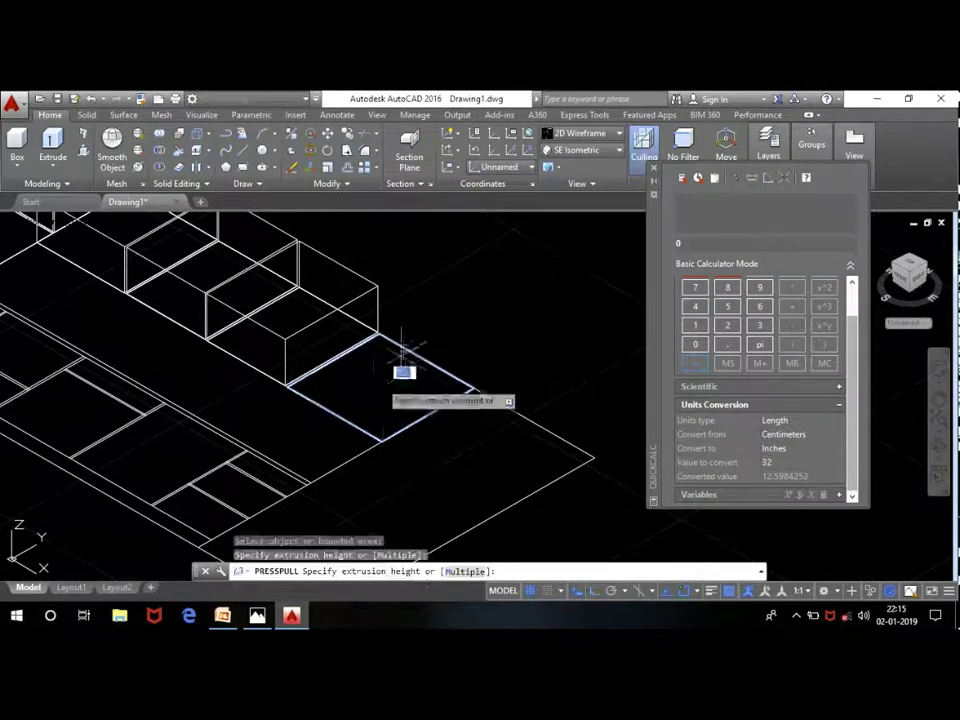
left_click(380, 287)
scroll(521, 336, "down", 3)
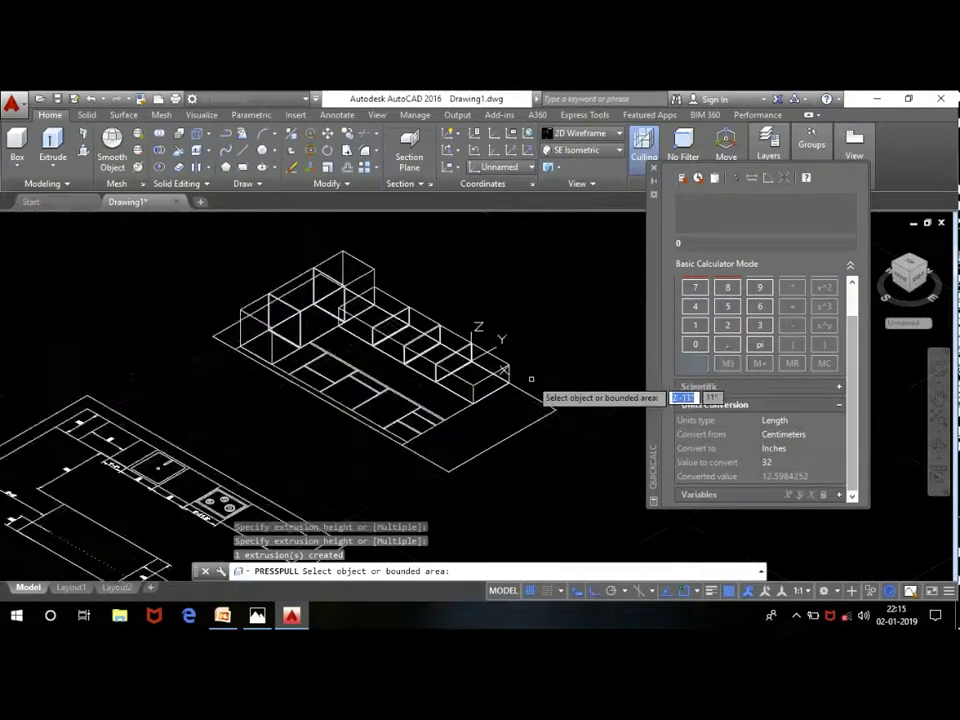
key("Escape")
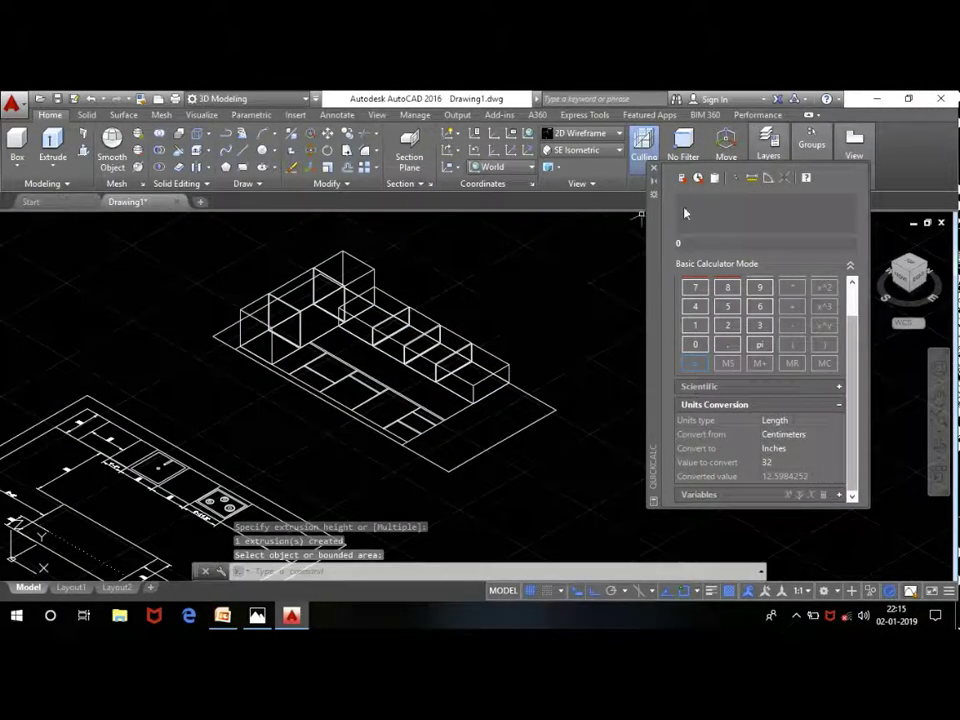
scroll(280, 340, "up", 5)
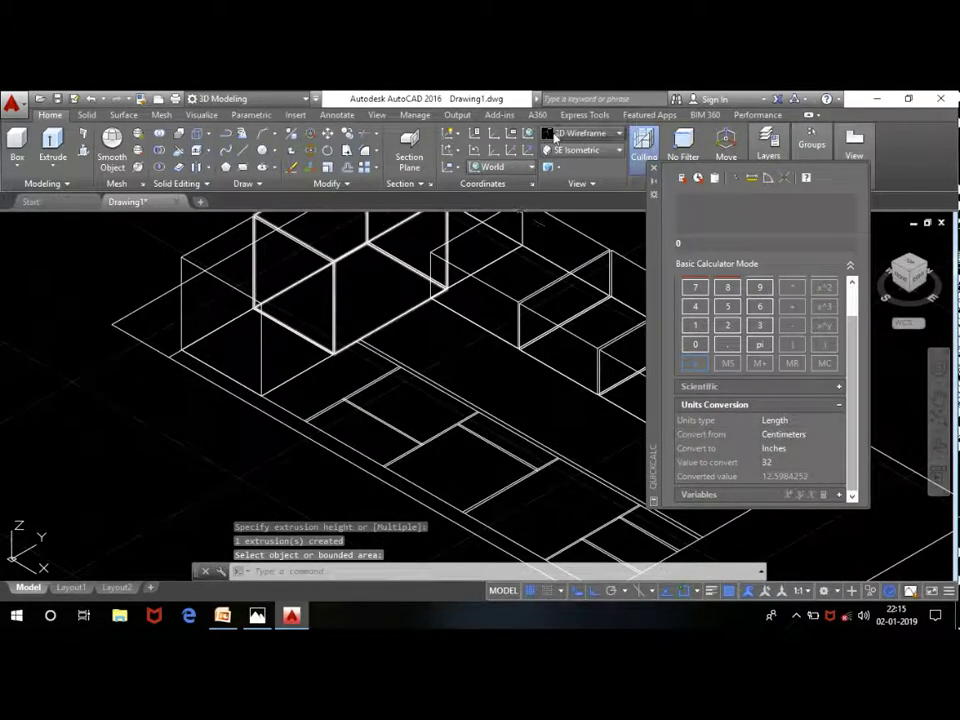
Step: Switch the visual style to Conceptual so the raised cabinet boxes appear as shaded solids
left_click(604, 128)
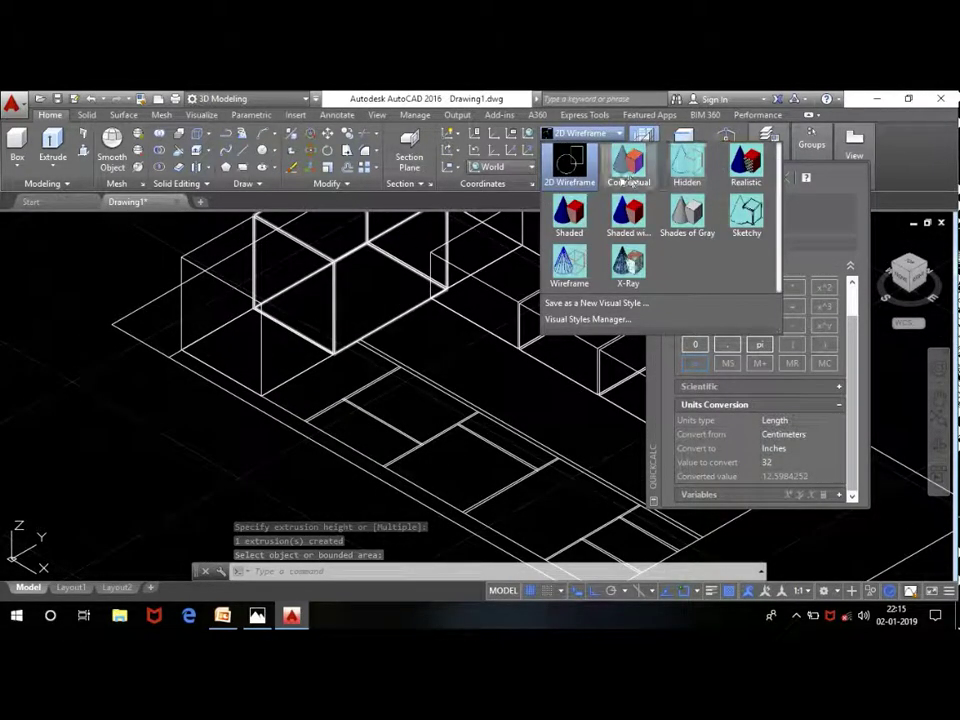
left_click(628, 154)
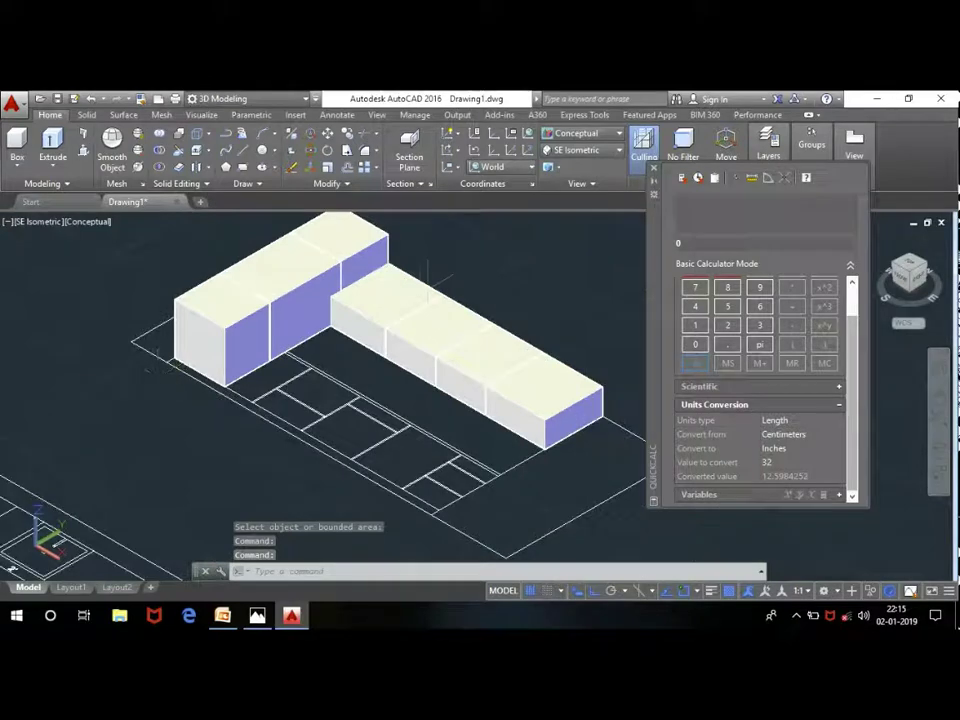
scroll(428, 268, "up", 2)
scroll(190, 300, "down", 2)
scroll(205, 300, "up", 1)
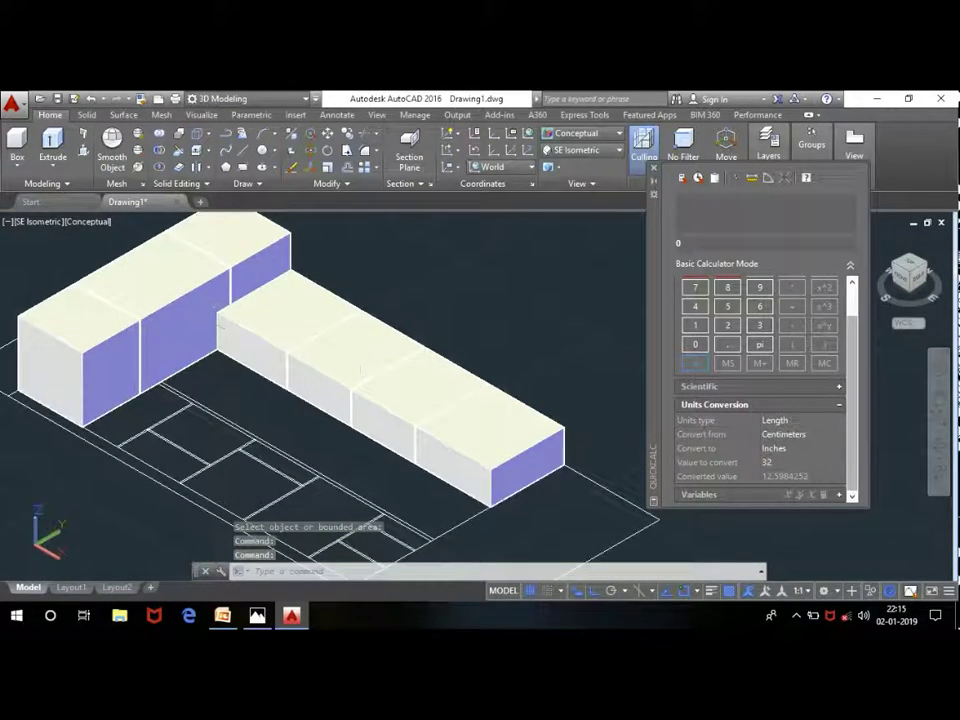
scroll(250, 290, "down", 1)
scroll(203, 276, "up", 1)
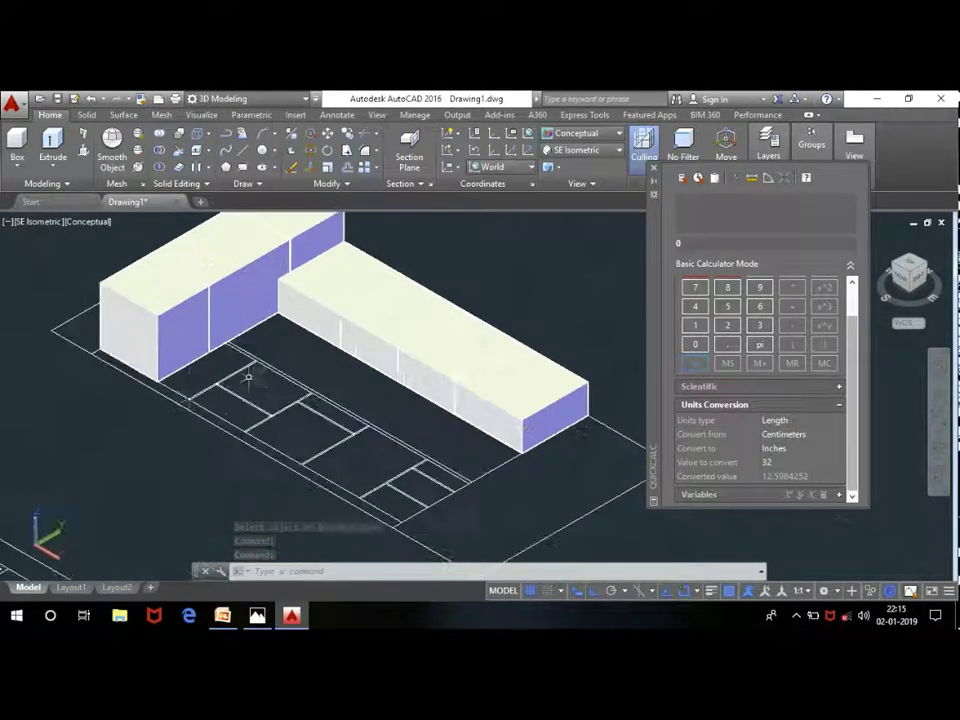
scroll(145, 290, "up", 2)
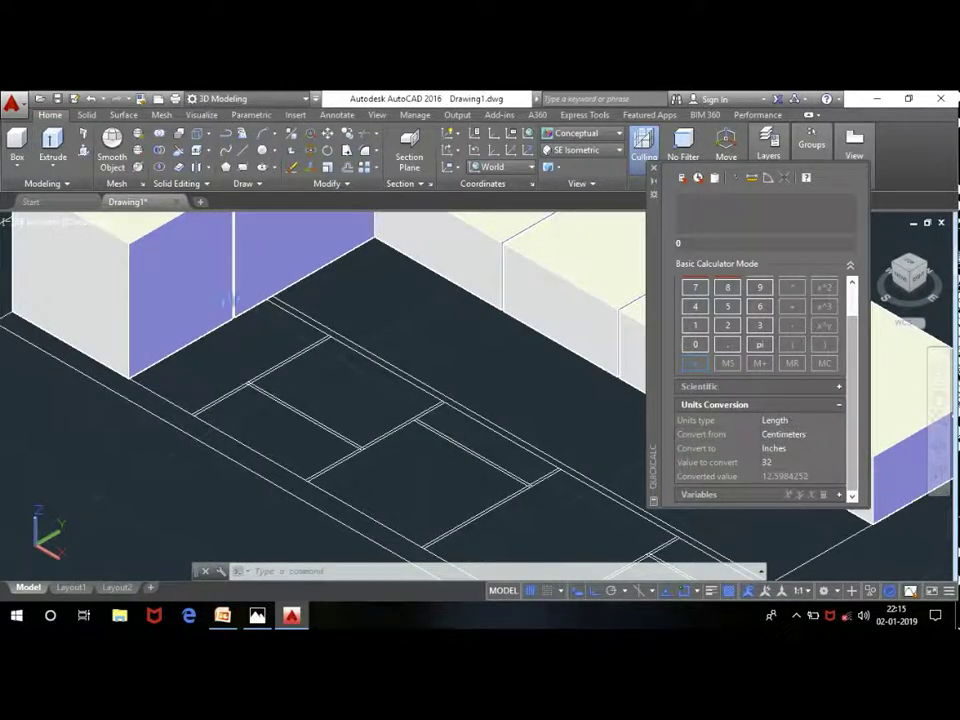
key("ctrl+shift+e")
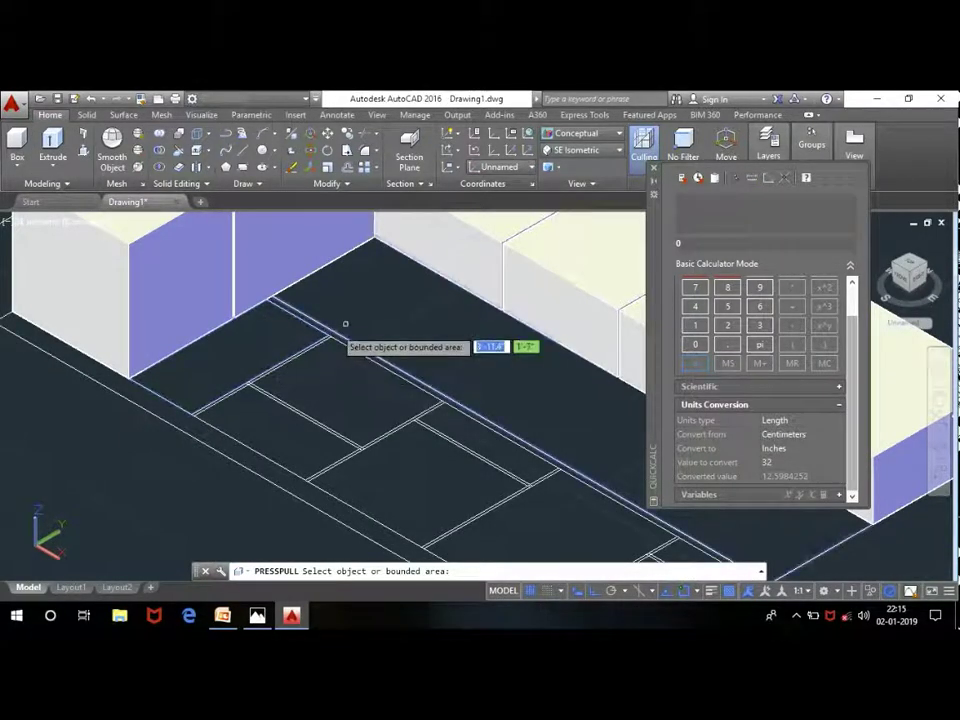
scroll(335, 326, "up", 1)
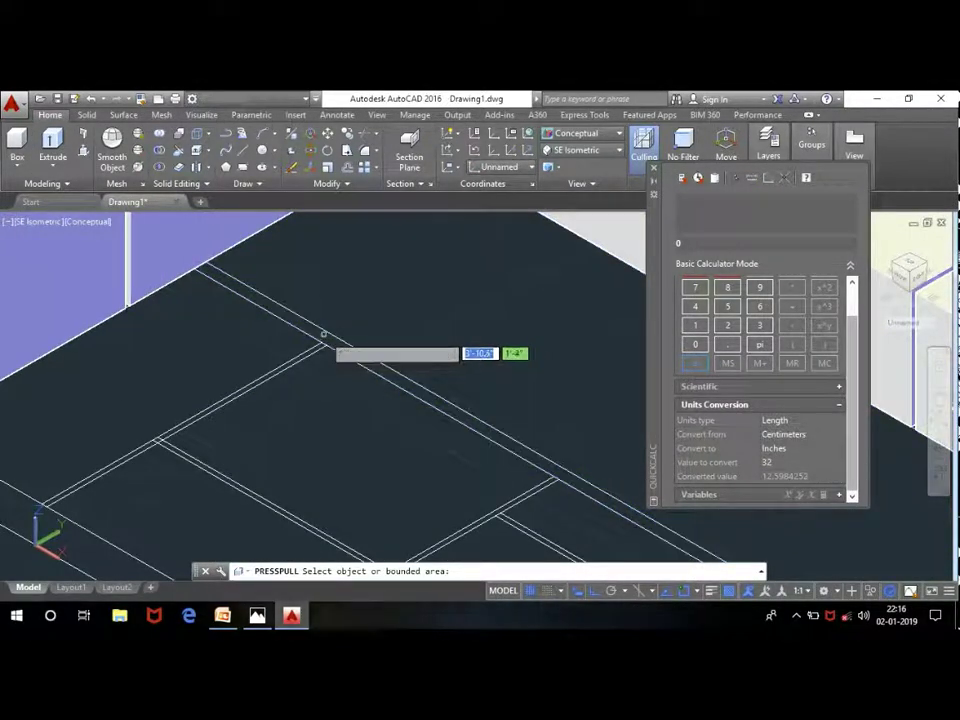
scroll(312, 330, "down", 1)
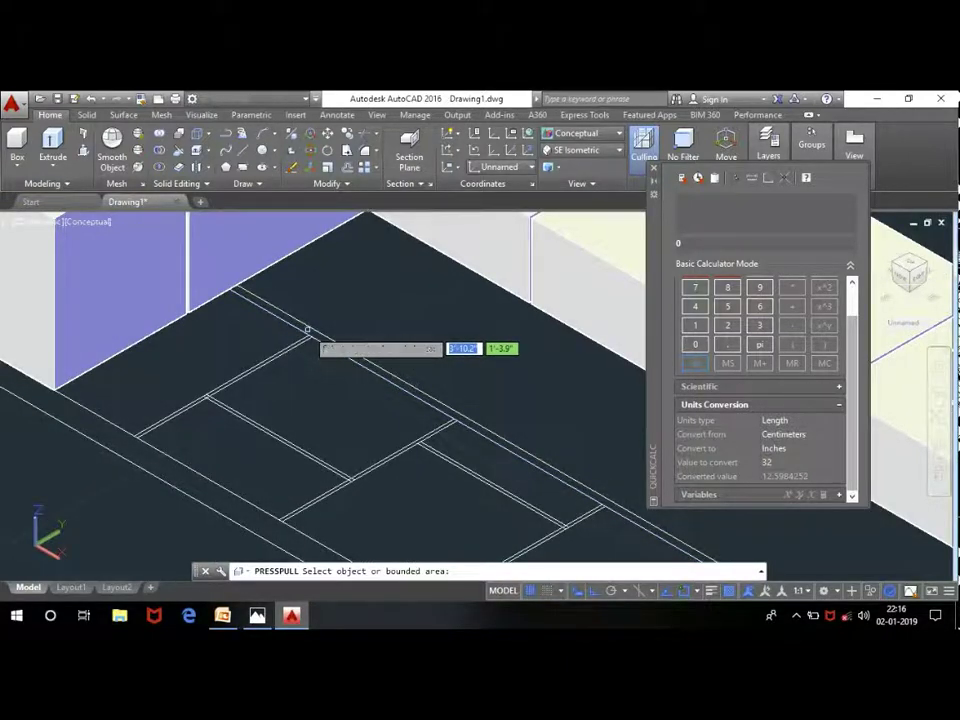
left_click(310, 329)
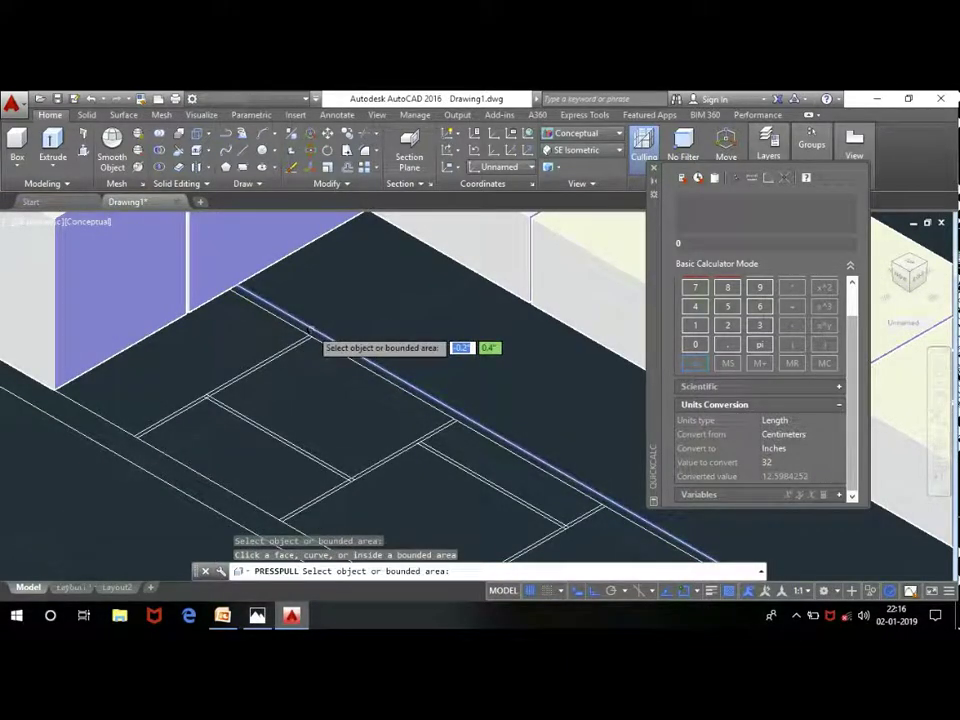
scroll(325, 340, "down", 3)
scroll(510, 425, "up", 2)
scroll(506, 434, "up", 2)
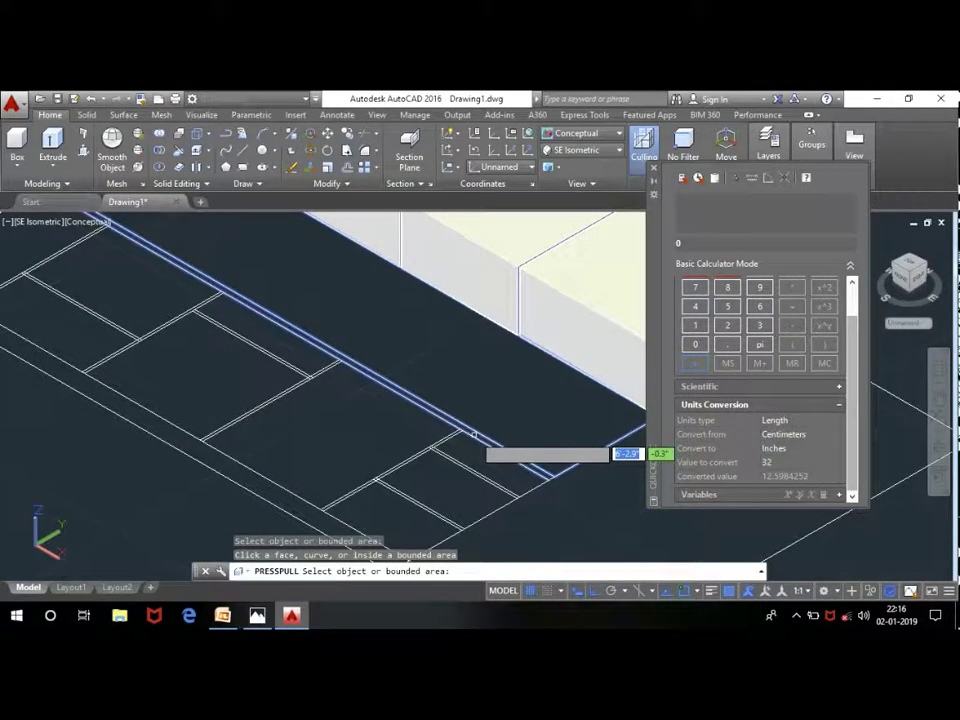
left_click(474, 435)
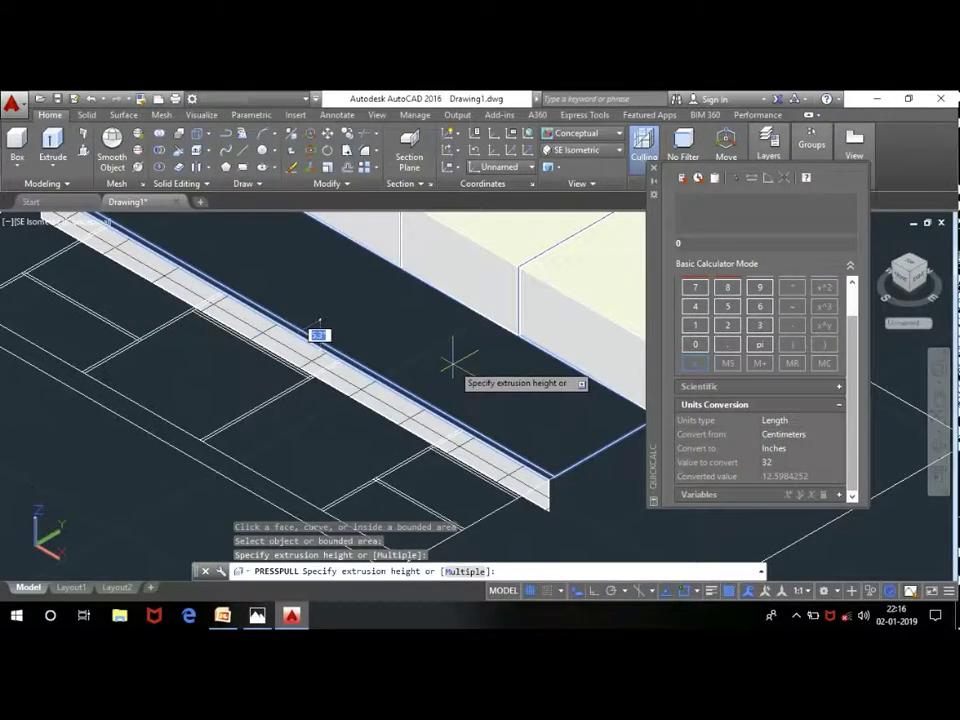
key("Escape")
scroll(452, 364, "down", 2)
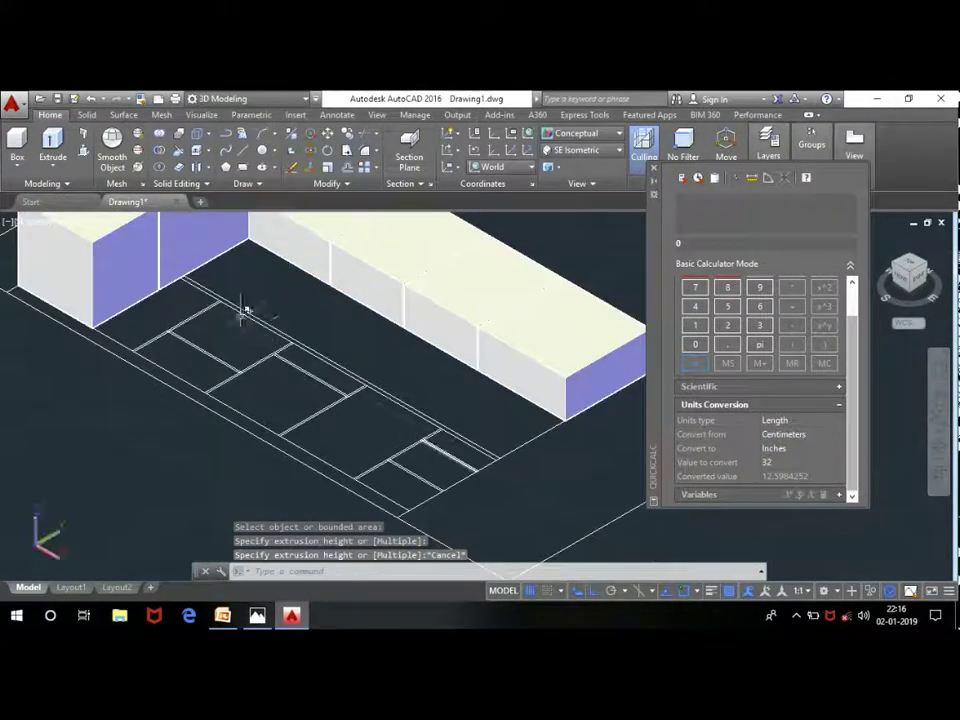
Step: Start a box at the floor strip, then cancel it before finishing
left_click(14, 143)
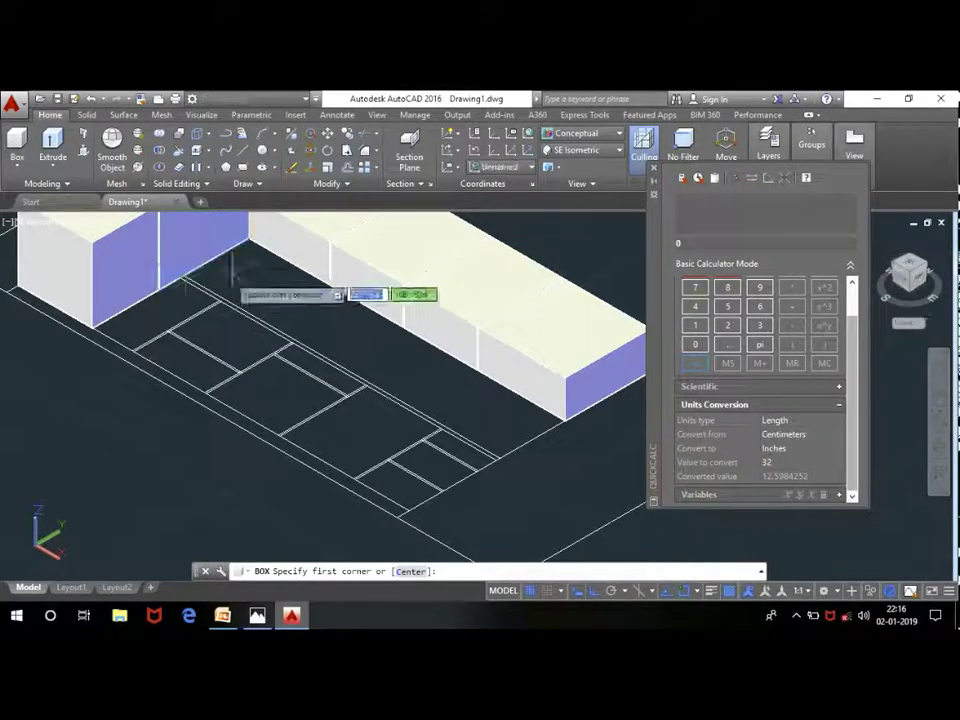
scroll(167, 278, "up", 2)
scroll(190, 274, "up", 2)
scroll(199, 274, "up", 2)
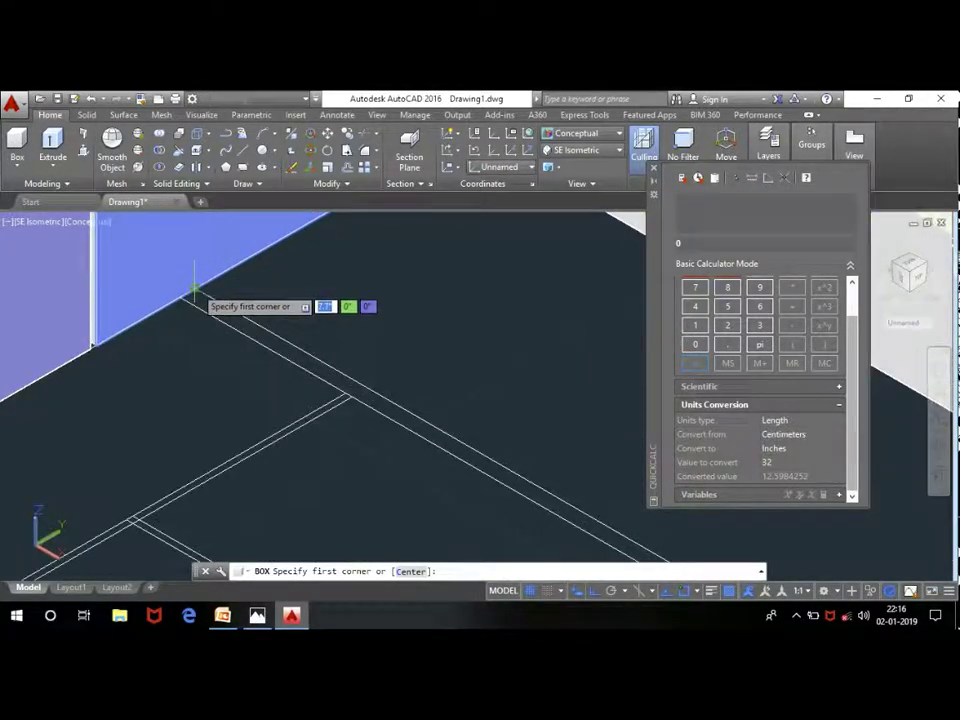
left_click(194, 293)
scroll(150, 257, "down", 3)
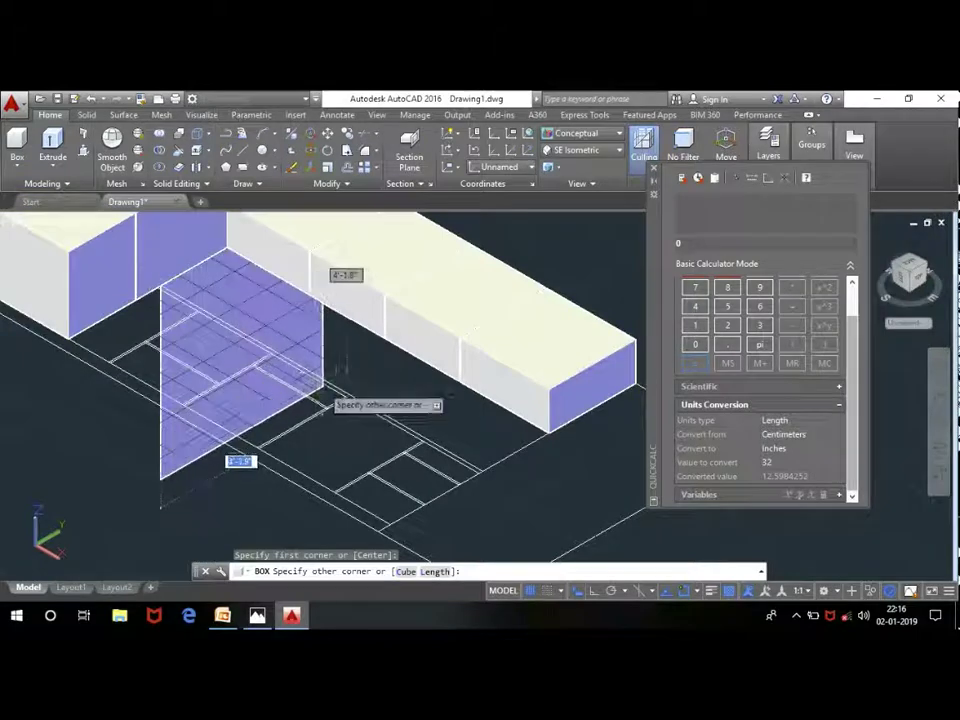
key("Escape")
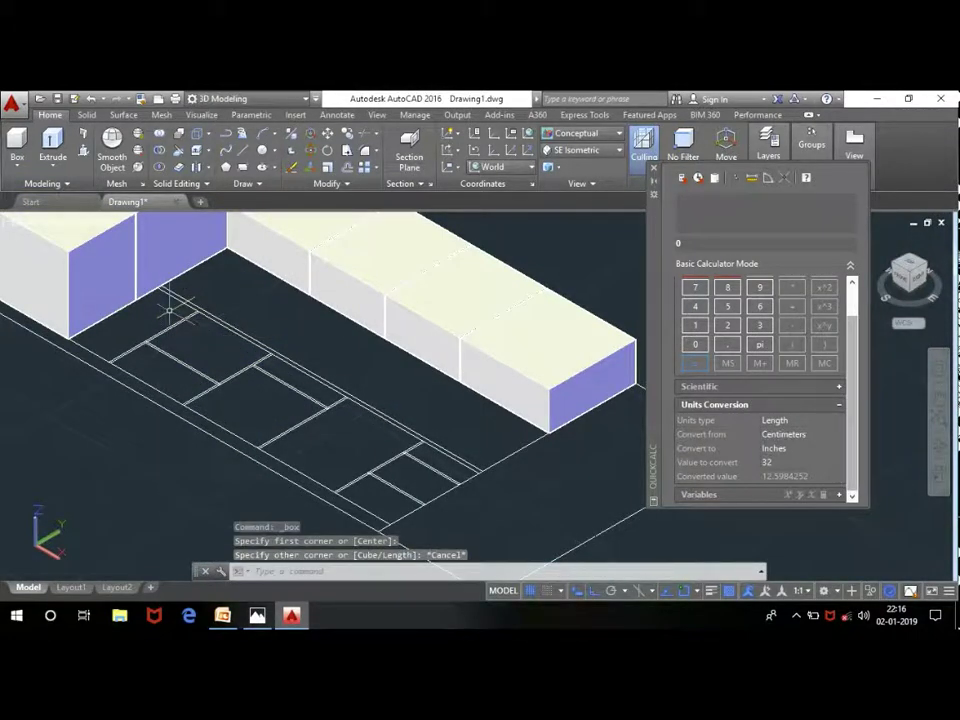
Step: Draw a thin 2'-high box as an upright panel along the front edge of the cabinets
left_click(16, 142)
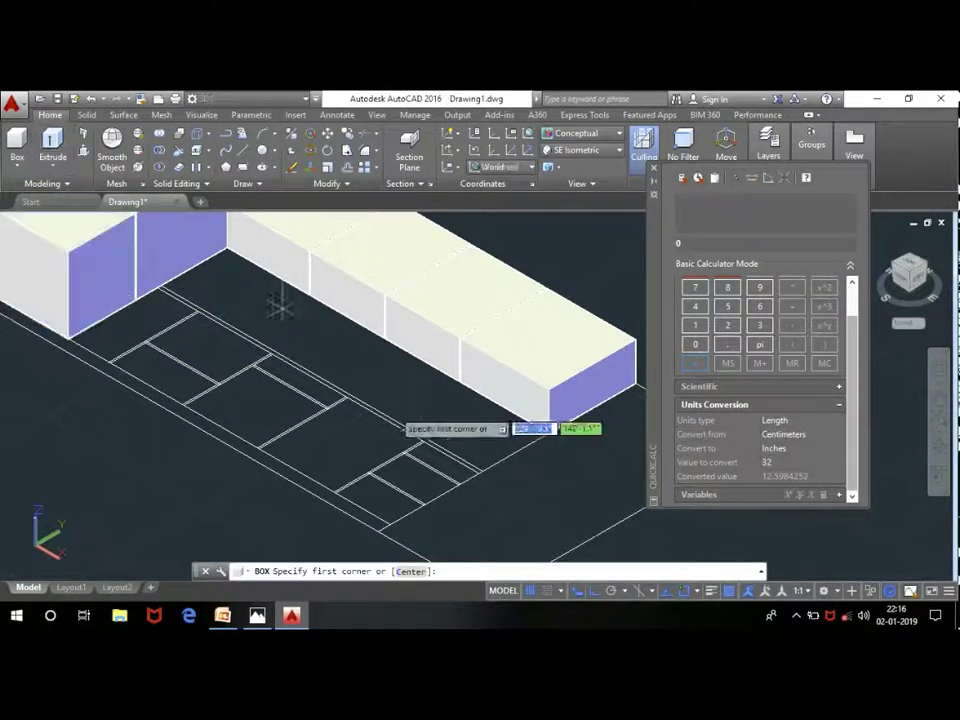
scroll(445, 458, "up", 3)
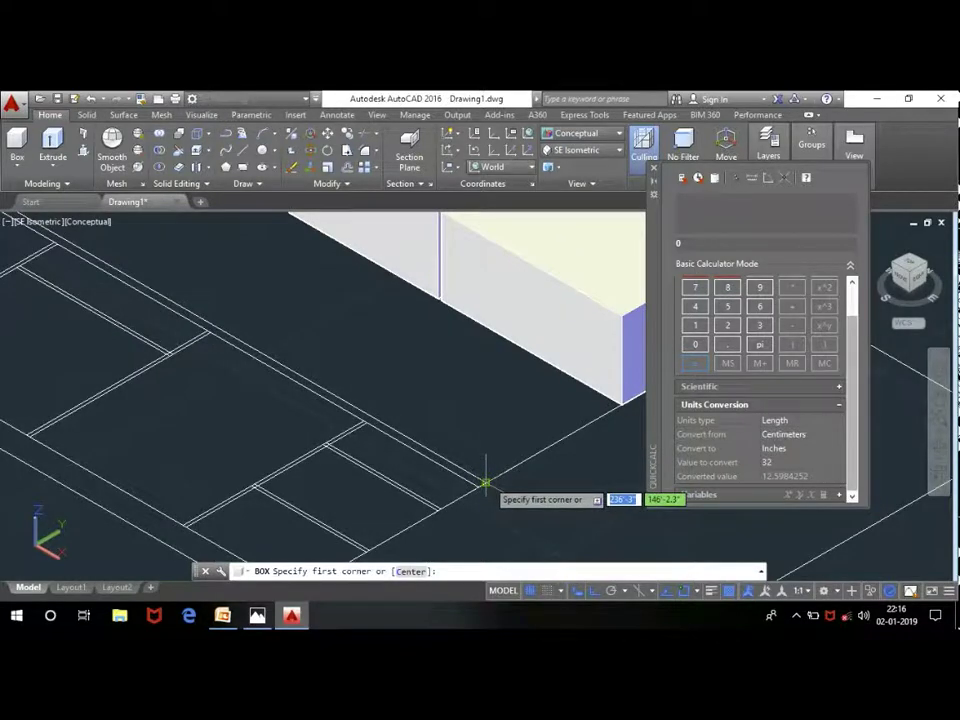
left_click(462, 490)
scroll(400, 420, "down", 2)
scroll(390, 400, "down", 2)
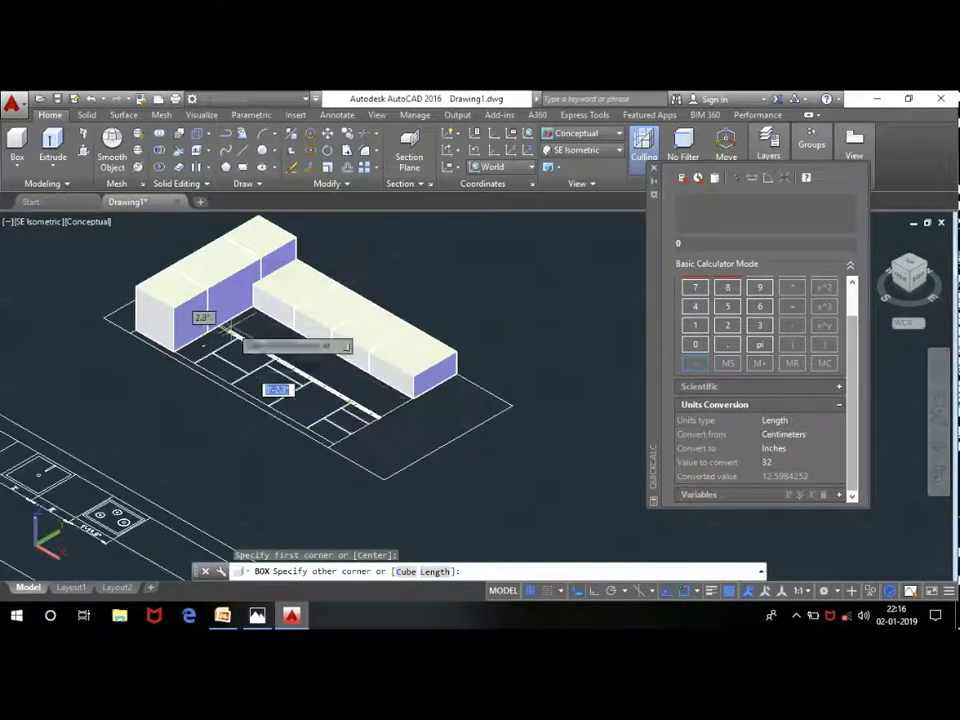
scroll(230, 340, "up", 5)
scroll(196, 323, "up", 3)
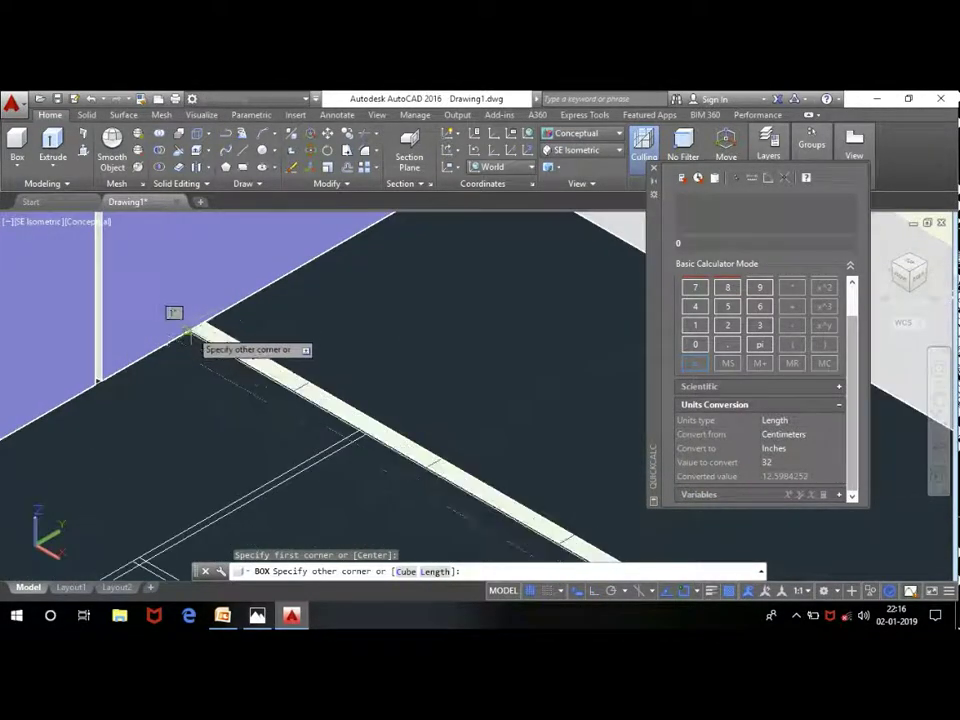
left_click(186, 330)
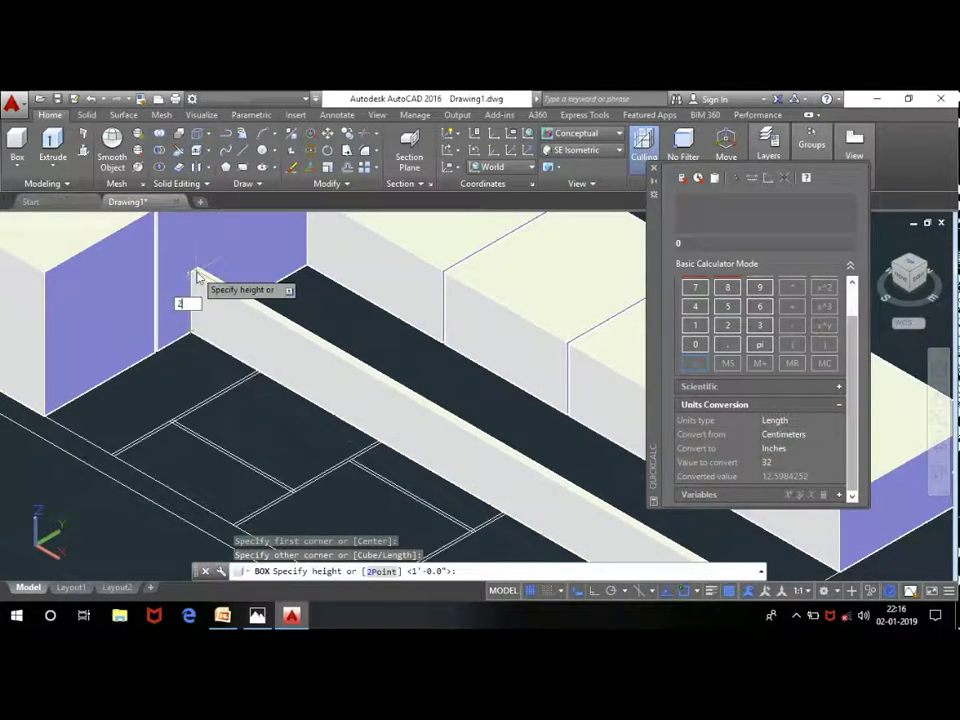
key("Return")
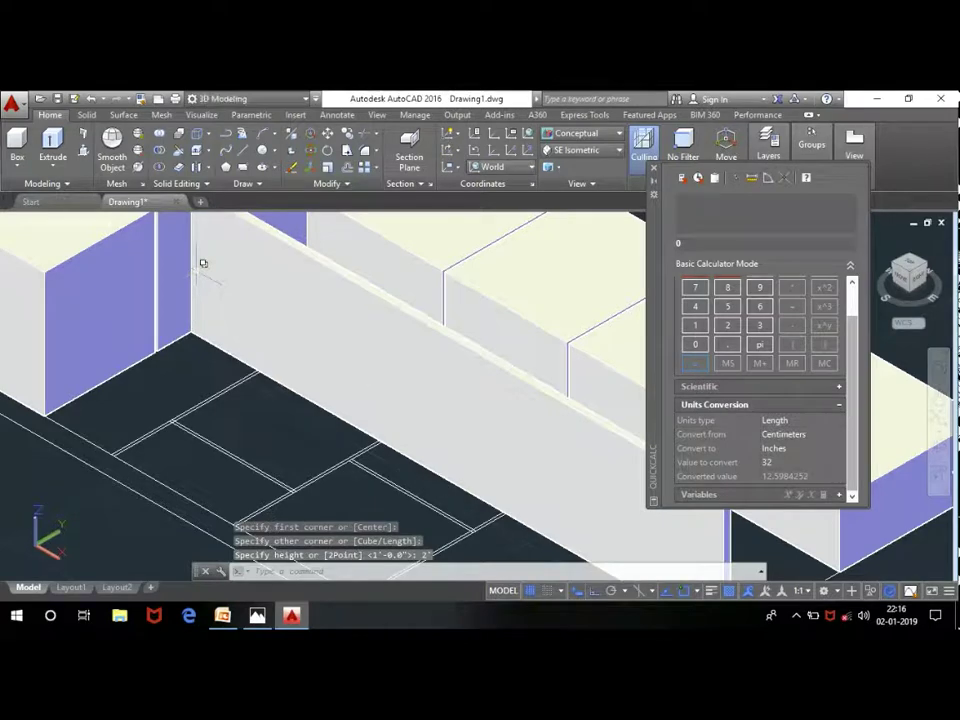
scroll(264, 296, "down", 5)
scroll(258, 378, "up", 3)
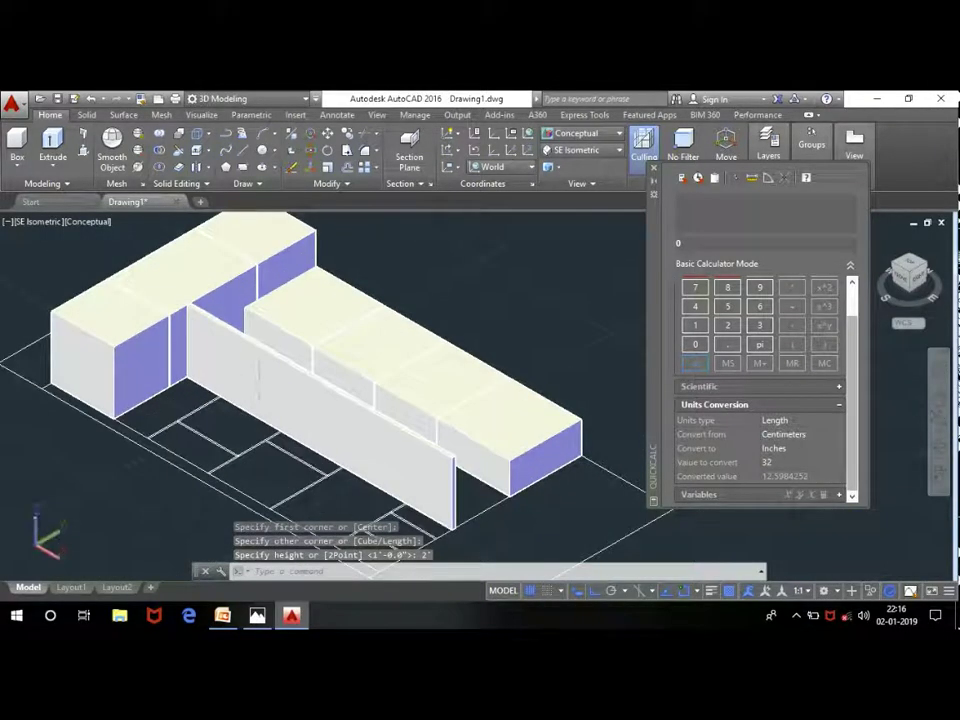
scroll(196, 416, "up", 5)
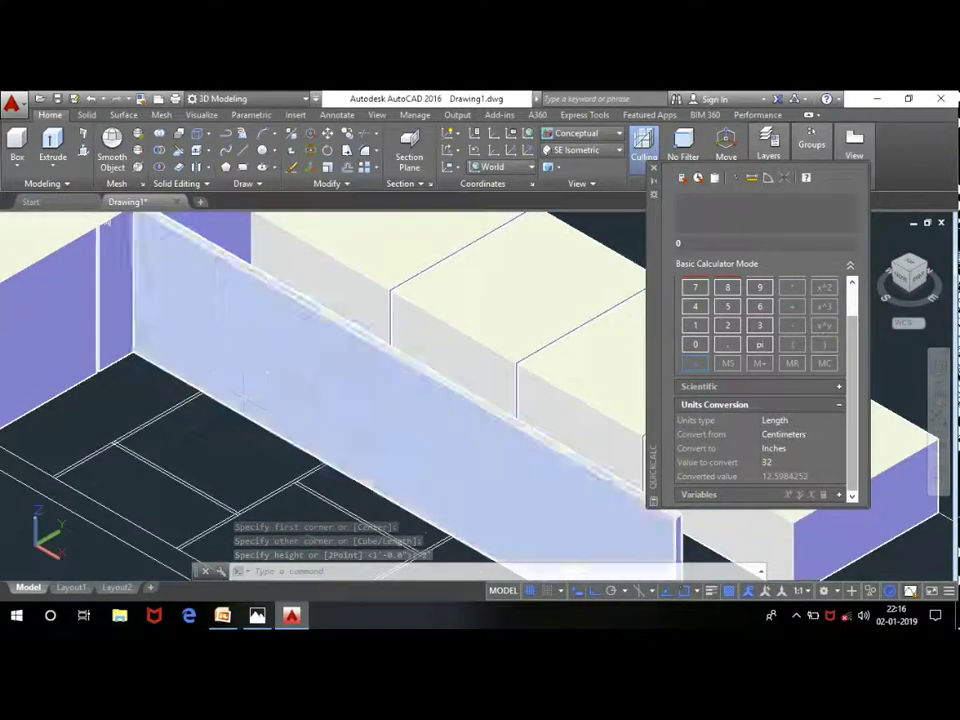
scroll(196, 416, "down", 4)
scroll(230, 400, "up", 2)
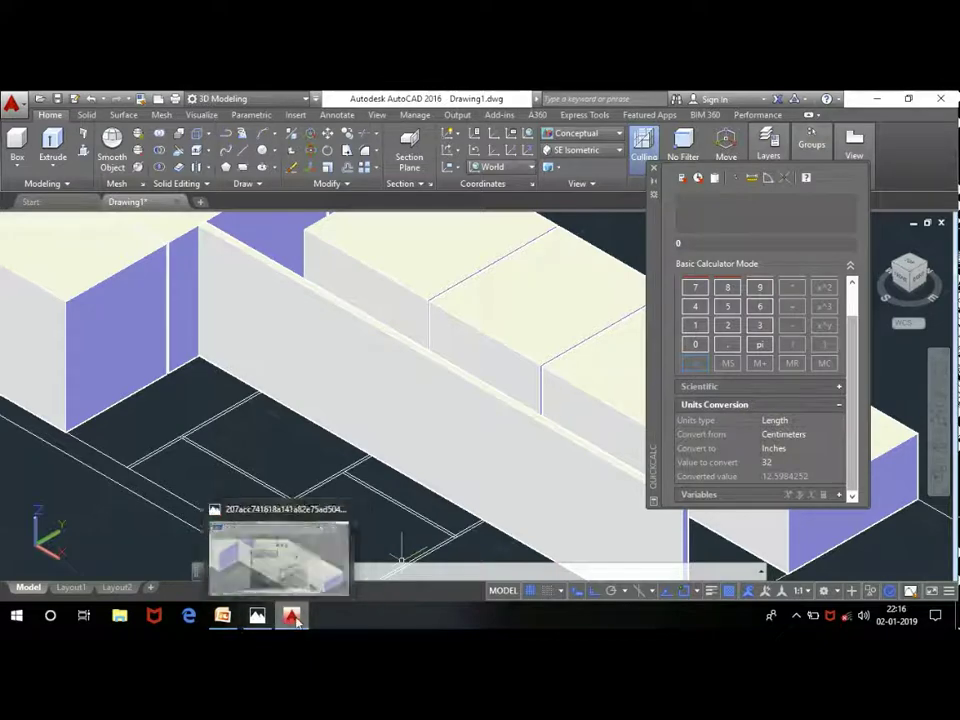
left_click(257, 616)
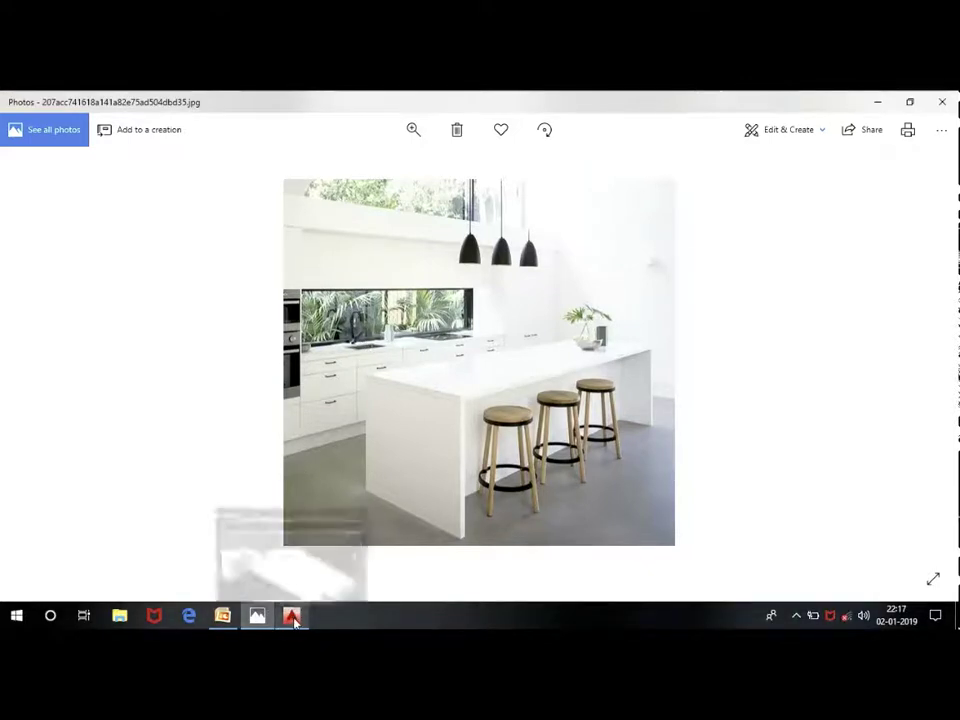
mouse_move(291, 615)
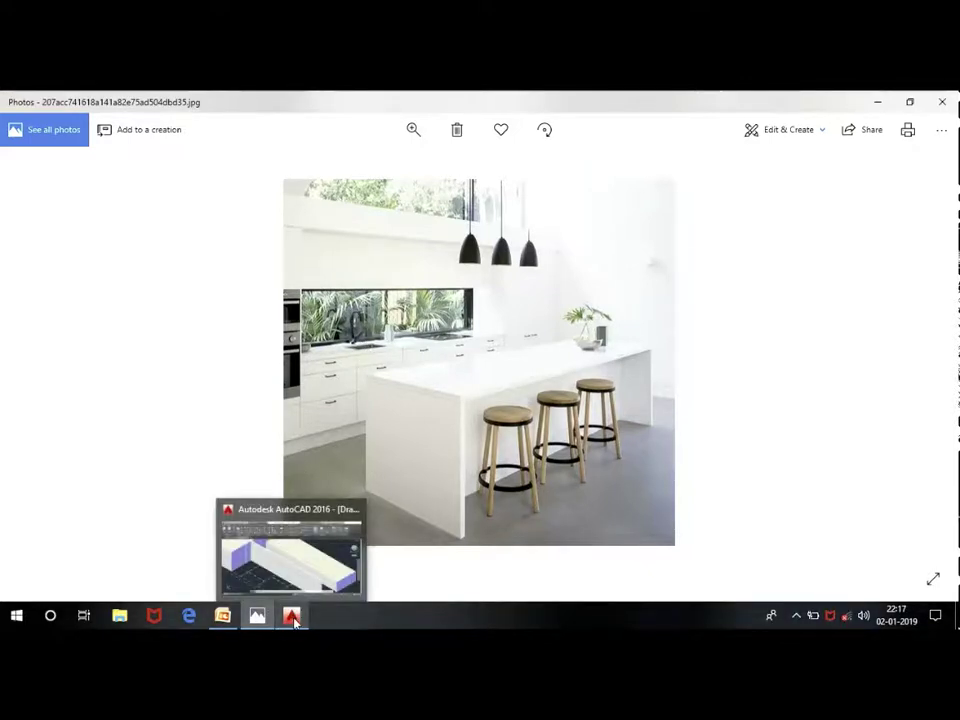
left_click(292, 616)
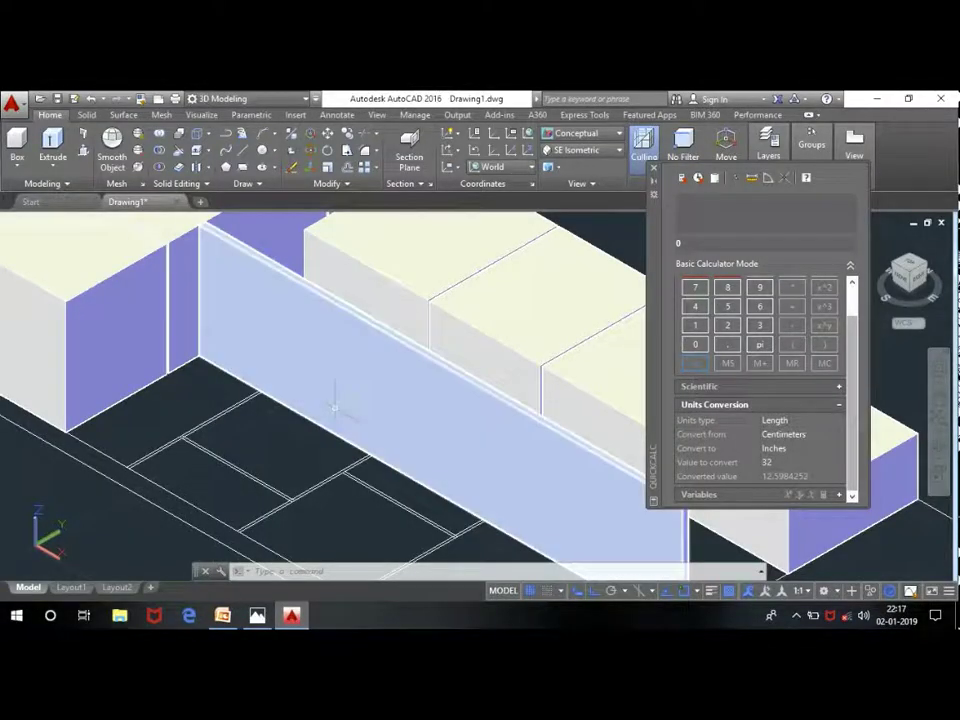
Step: Delete the thin upright slab and zoom in on the sink rectangle in the plan
left_click(340, 373)
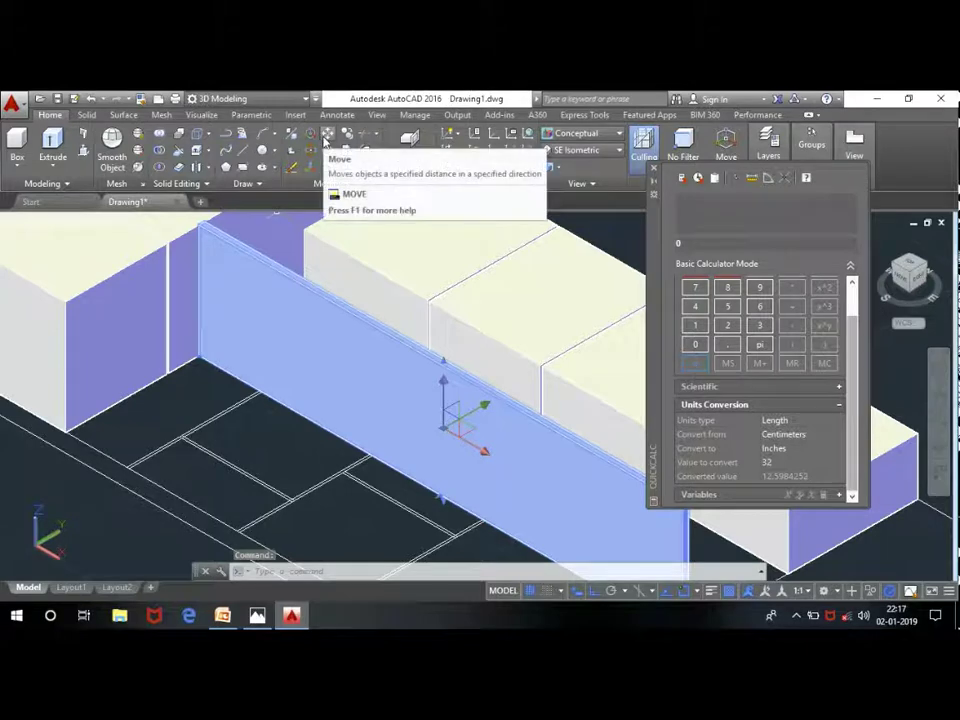
key("Delete")
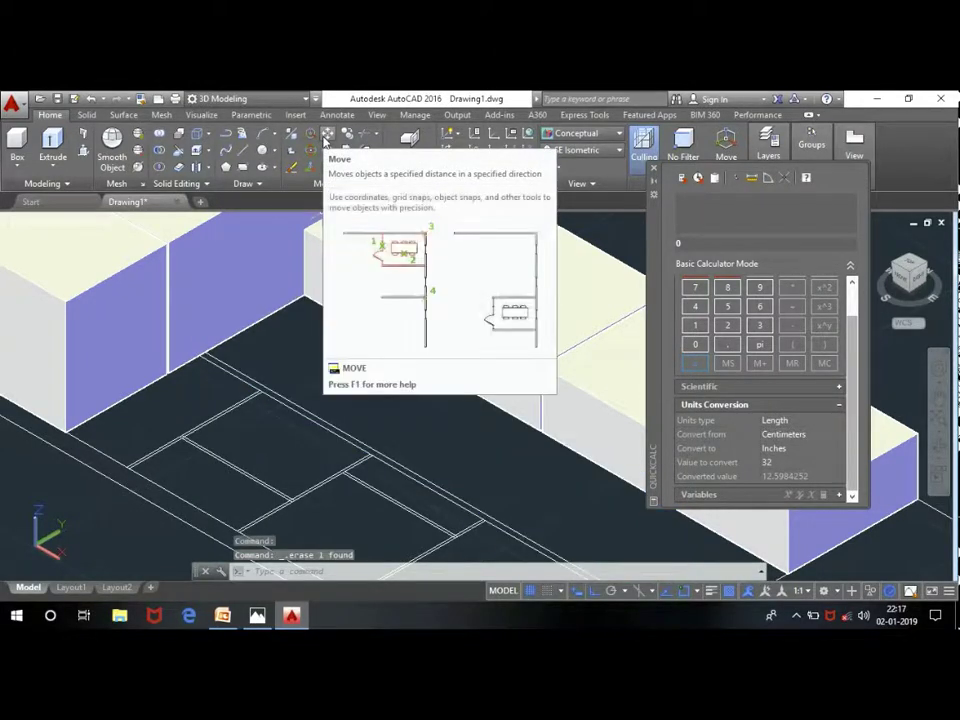
scroll(297, 421, "up", 3)
scroll(297, 421, "up", 2)
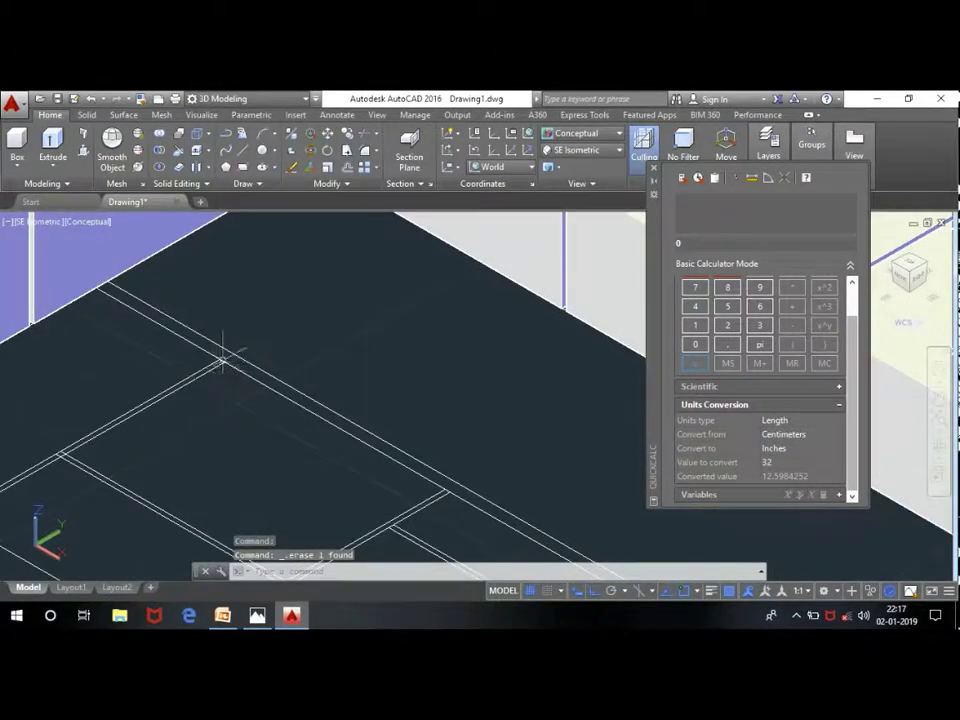
scroll(223, 354, "up", 2)
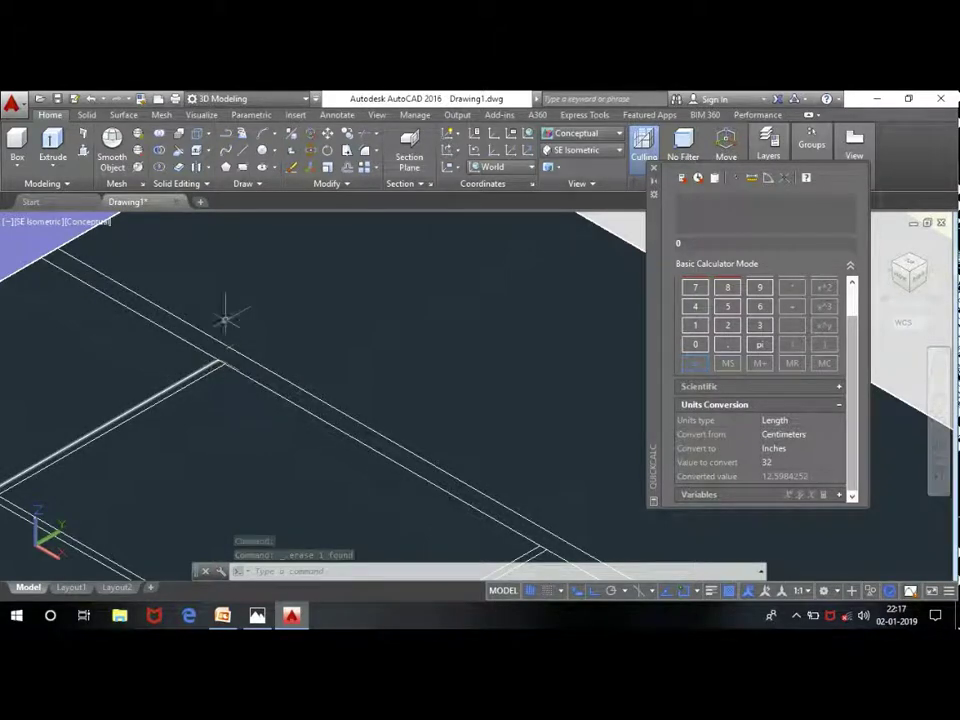
scroll(225, 319, "down", 2)
scroll(236, 300, "down", 2)
scroll(150, 300, "down", 2)
scroll(95, 285, "up", 2)
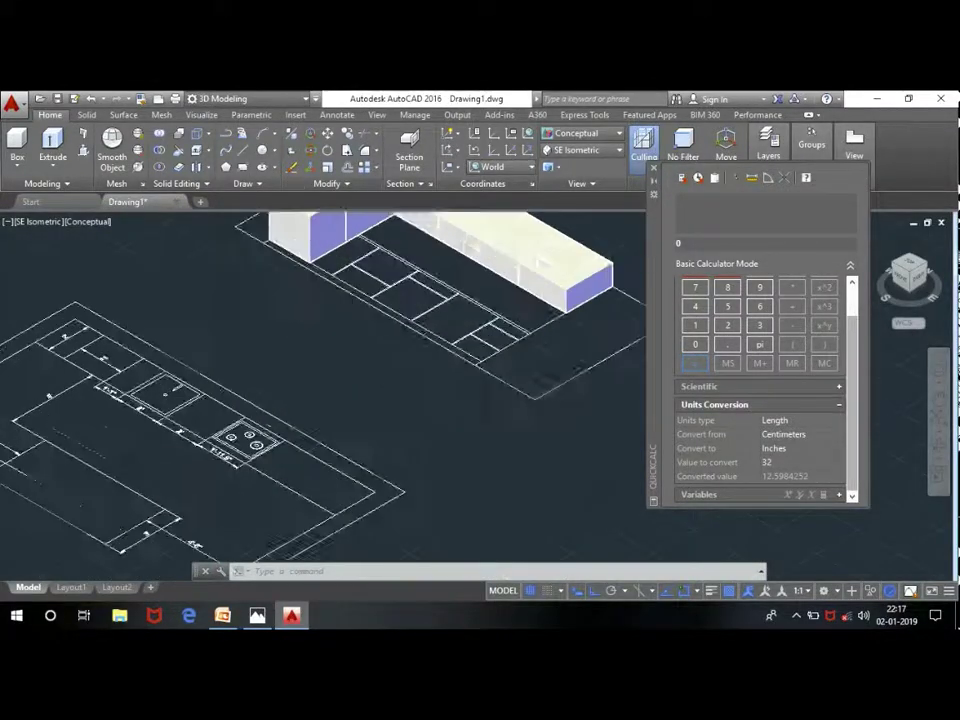
scroll(175, 365, "up", 2)
scroll(167, 354, "up", 2)
scroll(180, 355, "down", 2)
scroll(188, 355, "up", 2)
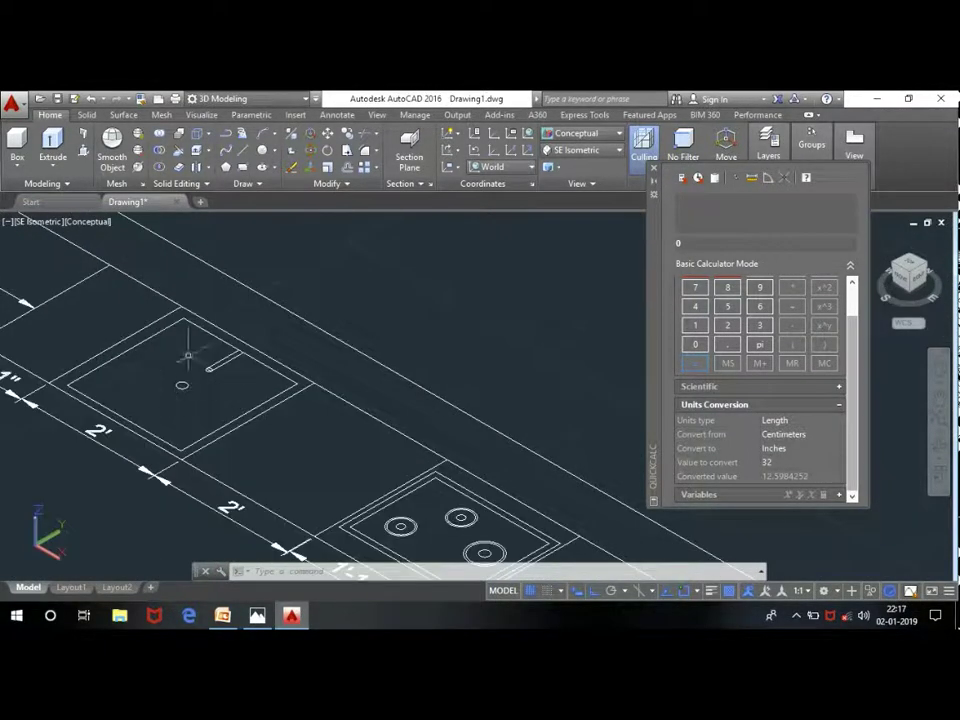
scroll(395, 322, "down", 2)
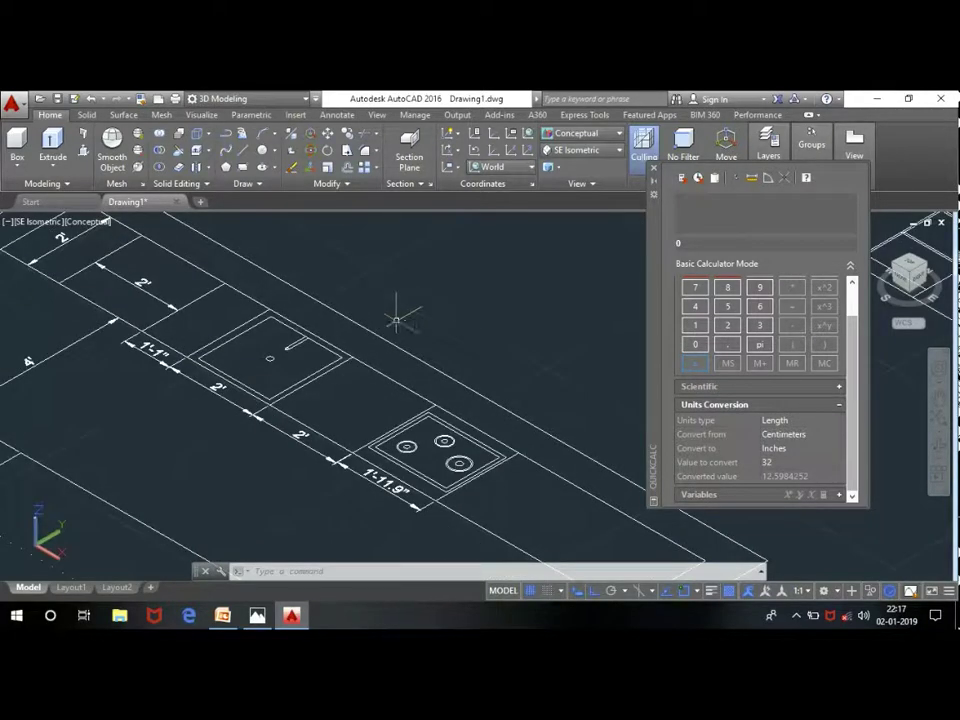
scroll(165, 360, "up", 2)
scroll(192, 343, "down", 2)
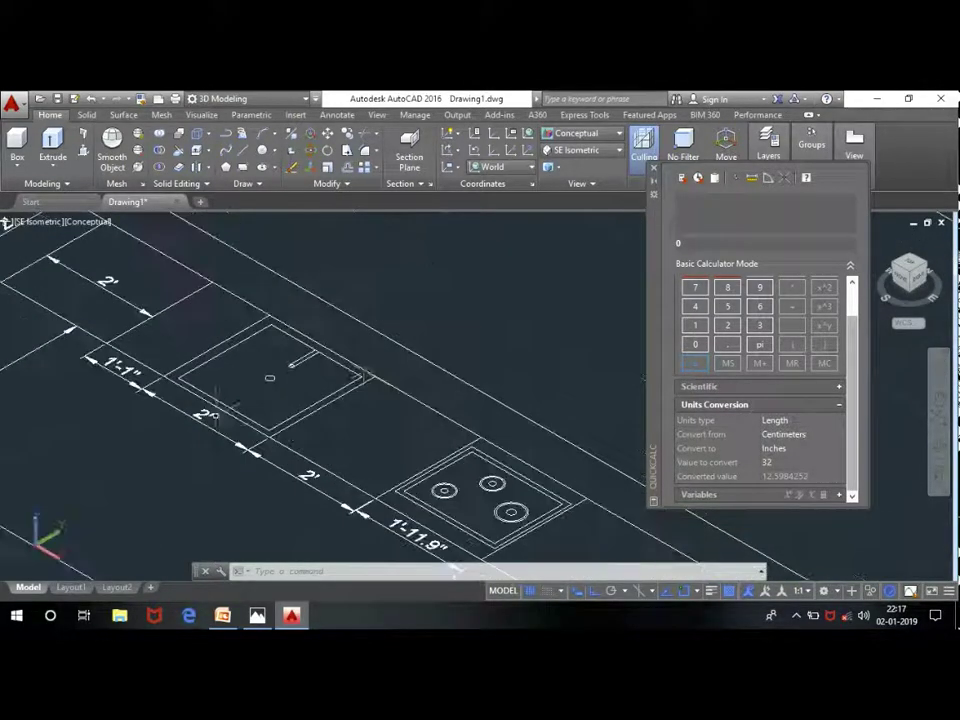
scroll(215, 375, "down", 2)
scroll(289, 374, "up", 2)
scroll(289, 374, "up", 2)
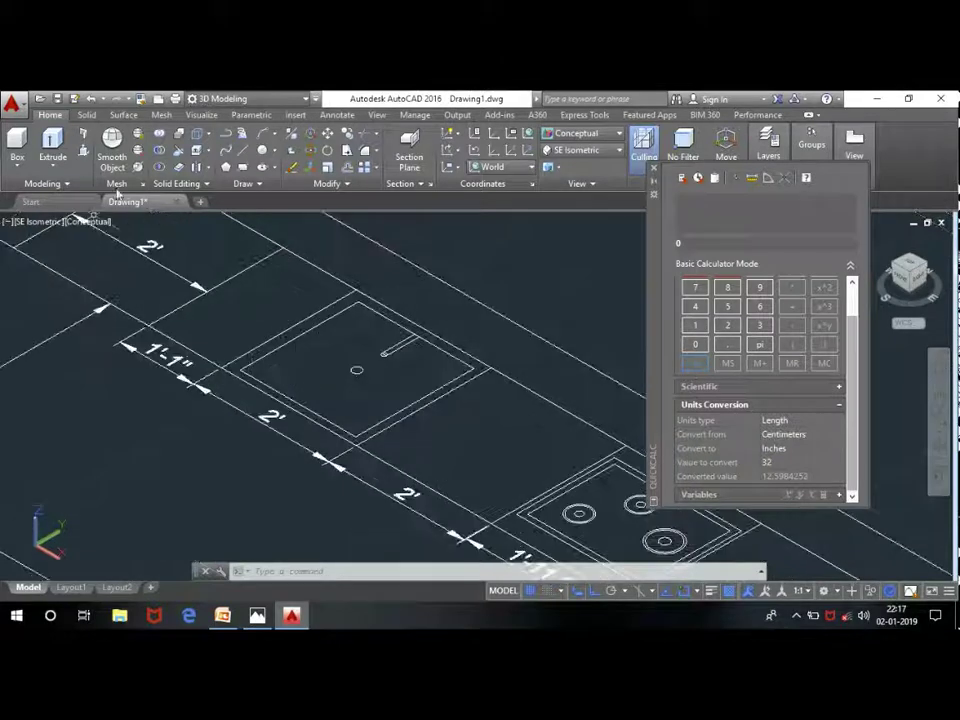
Step: Draw a 1'-high box over the 2' bay holding the sink outline
left_click(240, 370)
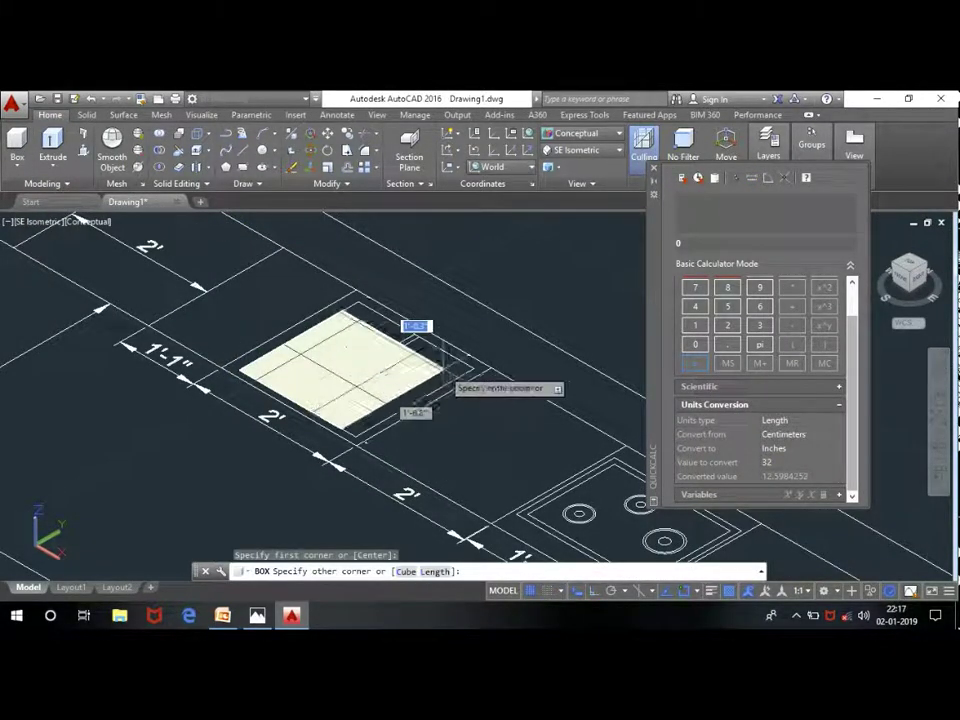
left_click(472, 366)
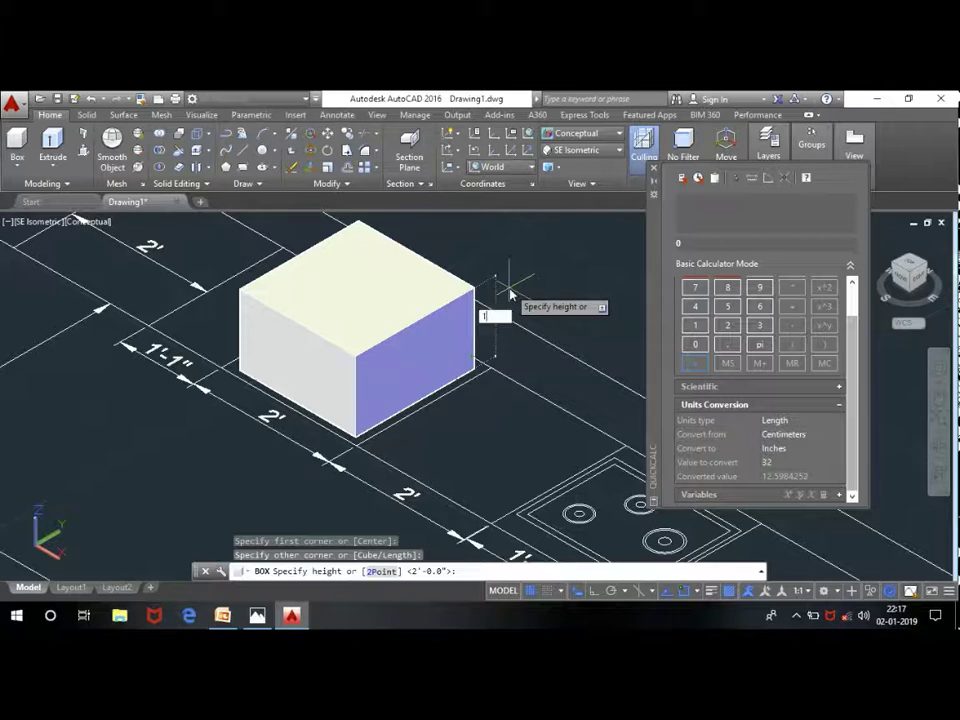
key("Return")
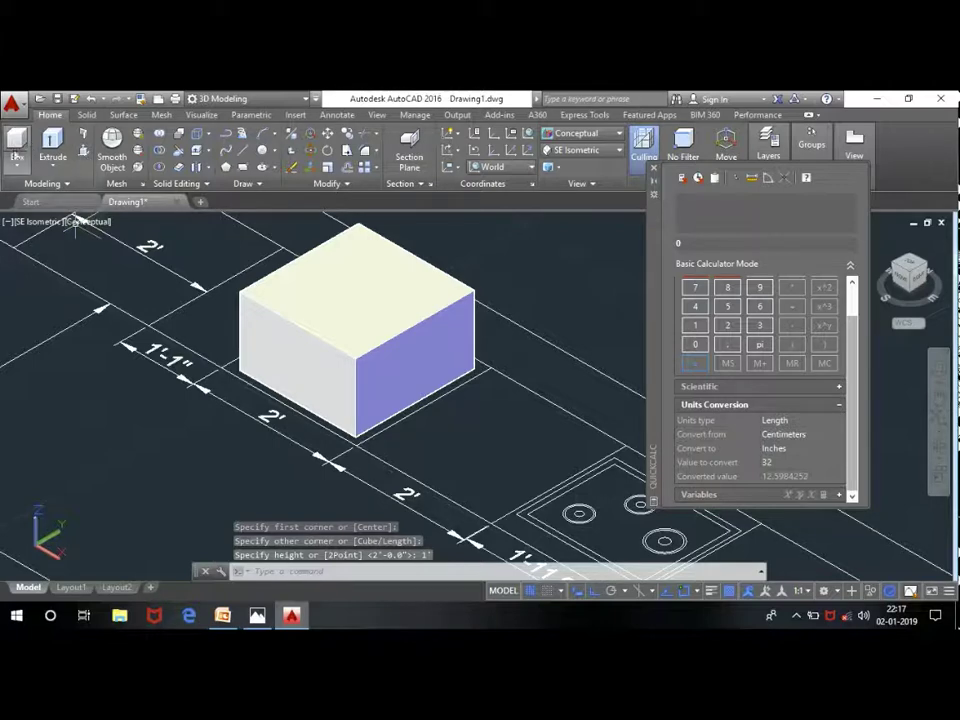
left_click(12, 143)
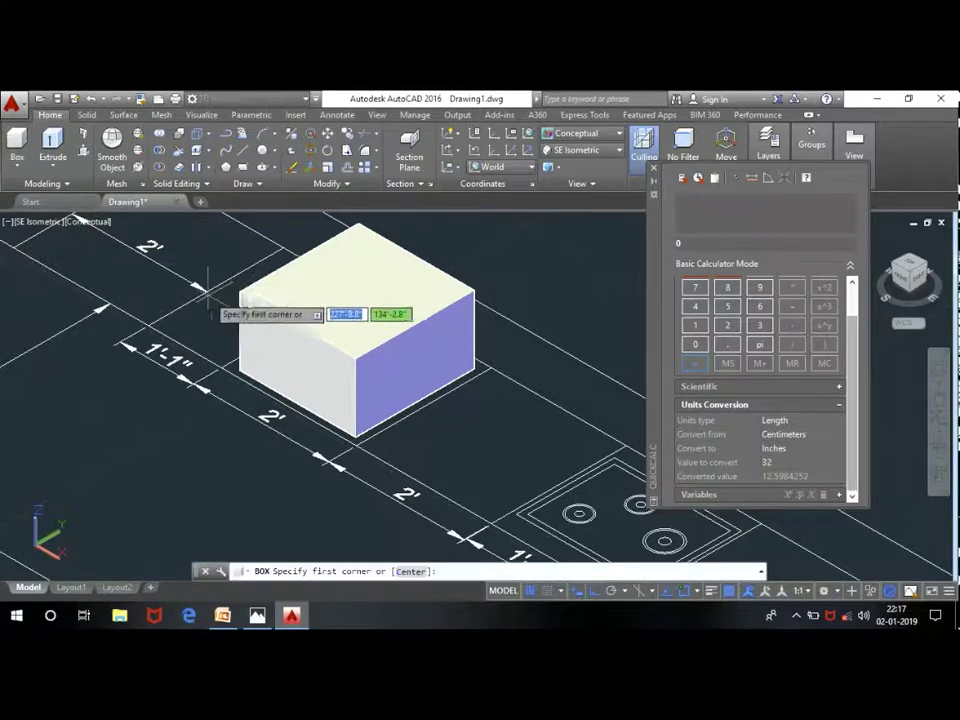
scroll(210, 310, "down", 3)
scroll(185, 305, "down", 2)
scroll(176, 345, "up", 2)
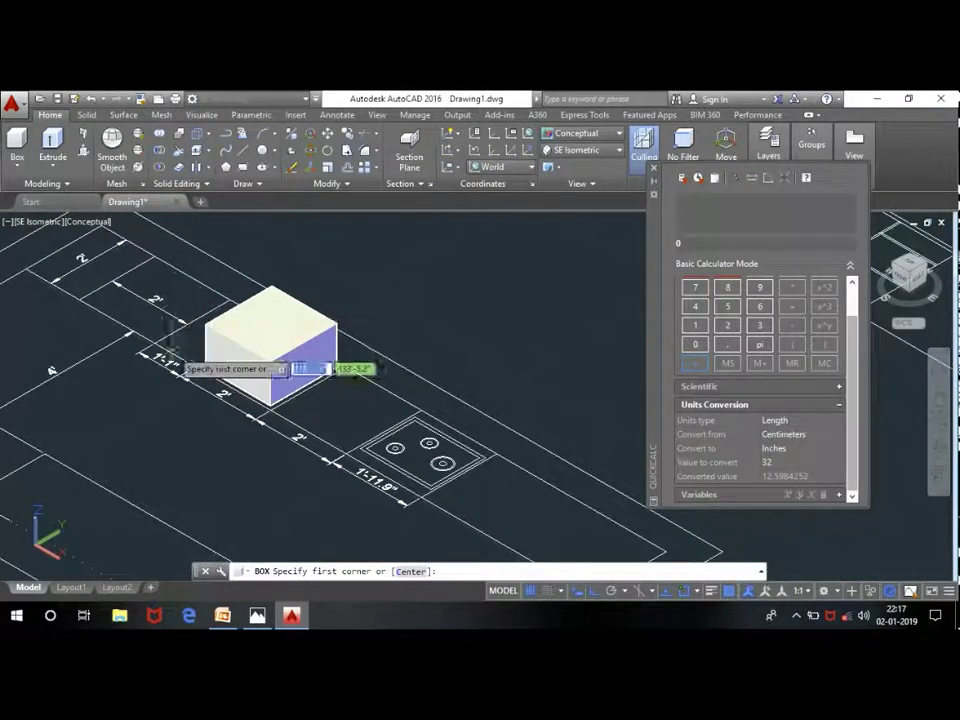
left_click(152, 343)
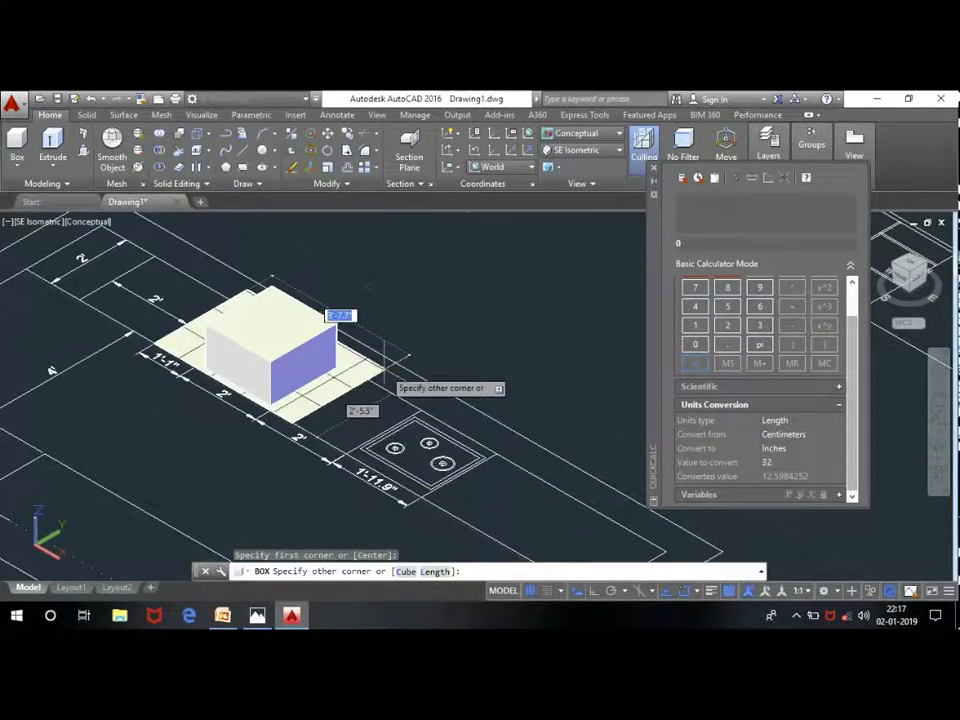
scroll(405, 390, "down", 3)
scroll(428, 405, "up", 4)
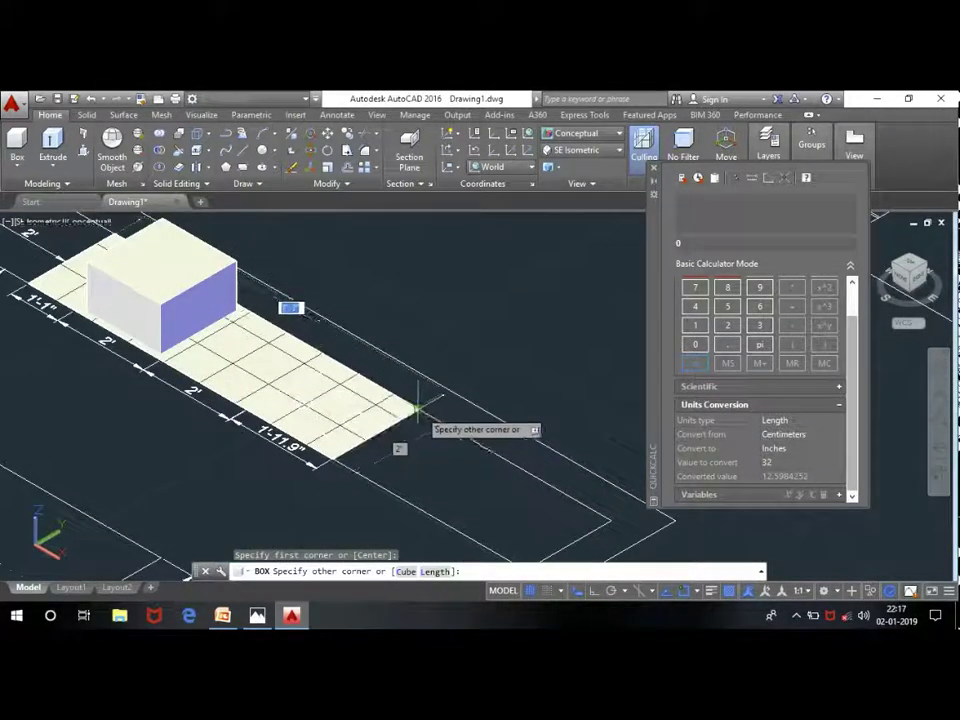
left_click(417, 406)
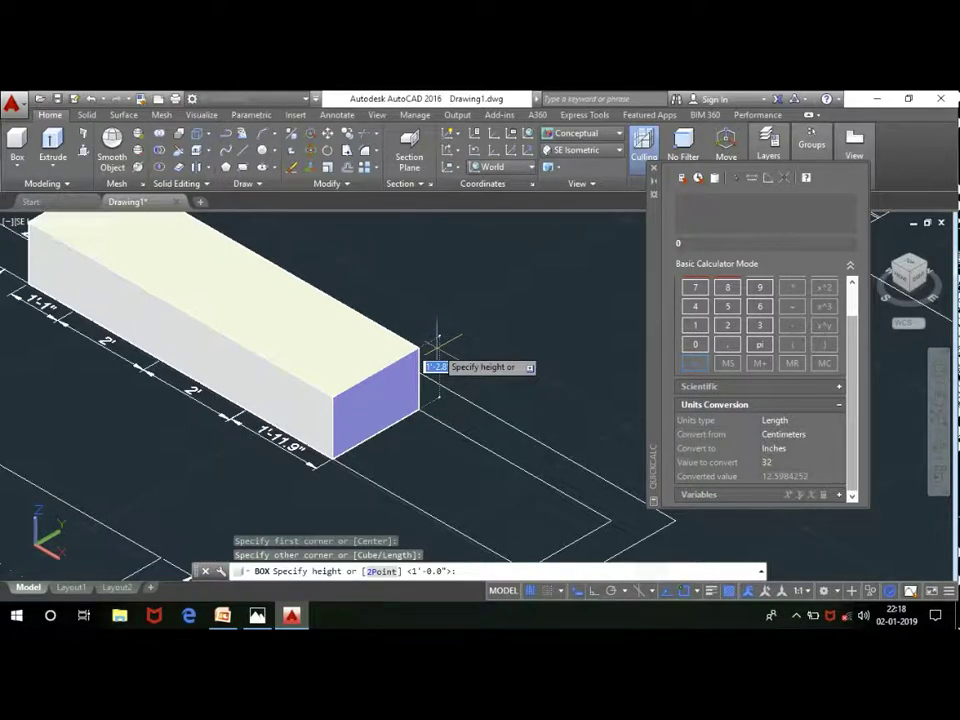
key("Escape")
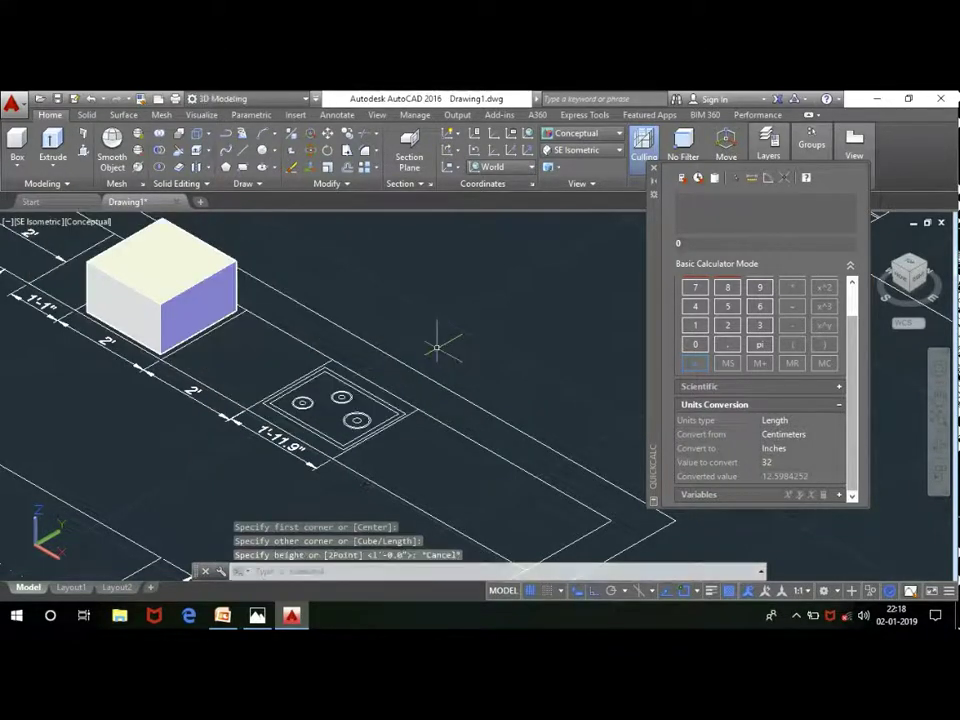
Step: Page through the Photos references to the kitchen elevation with 2400 width and 720 base units
left_click(259, 617)
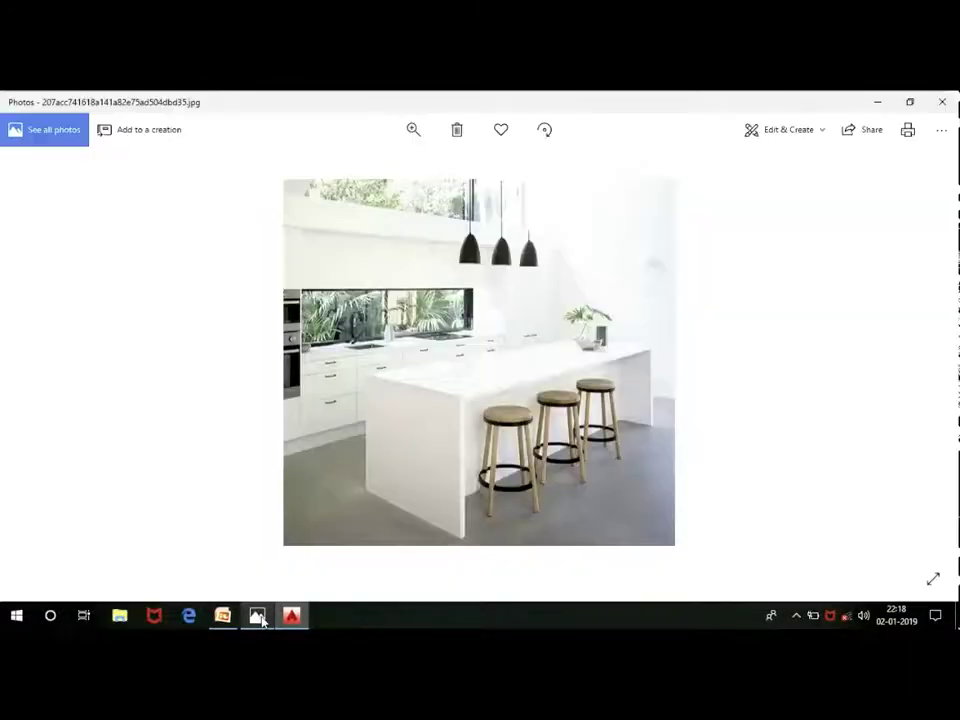
left_click(925, 365)
left_click(925, 365)
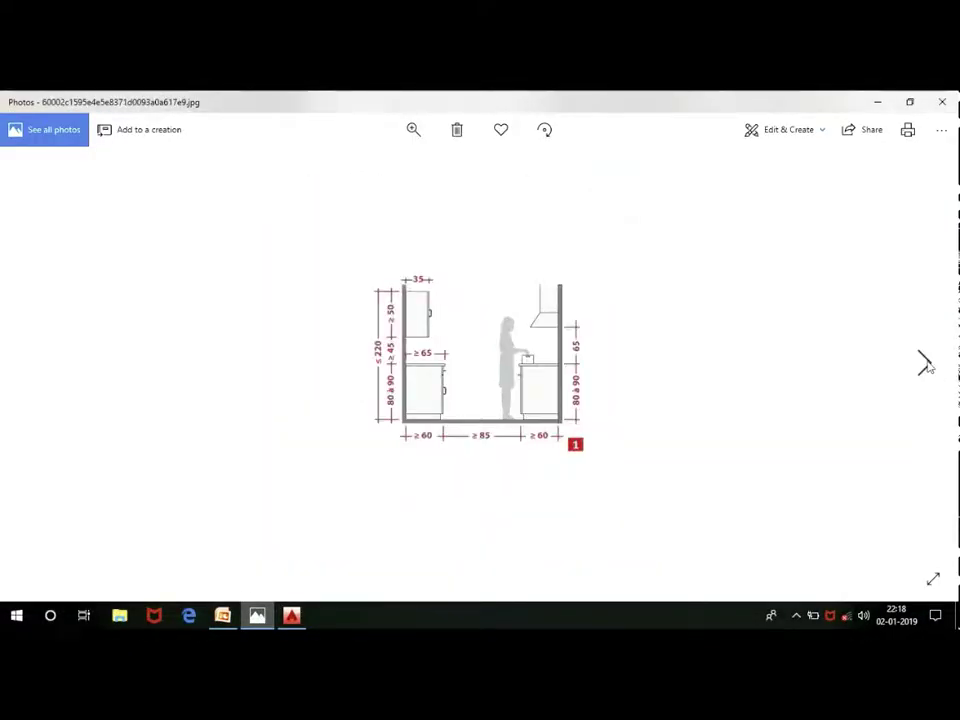
left_click(925, 365)
left_click(925, 365)
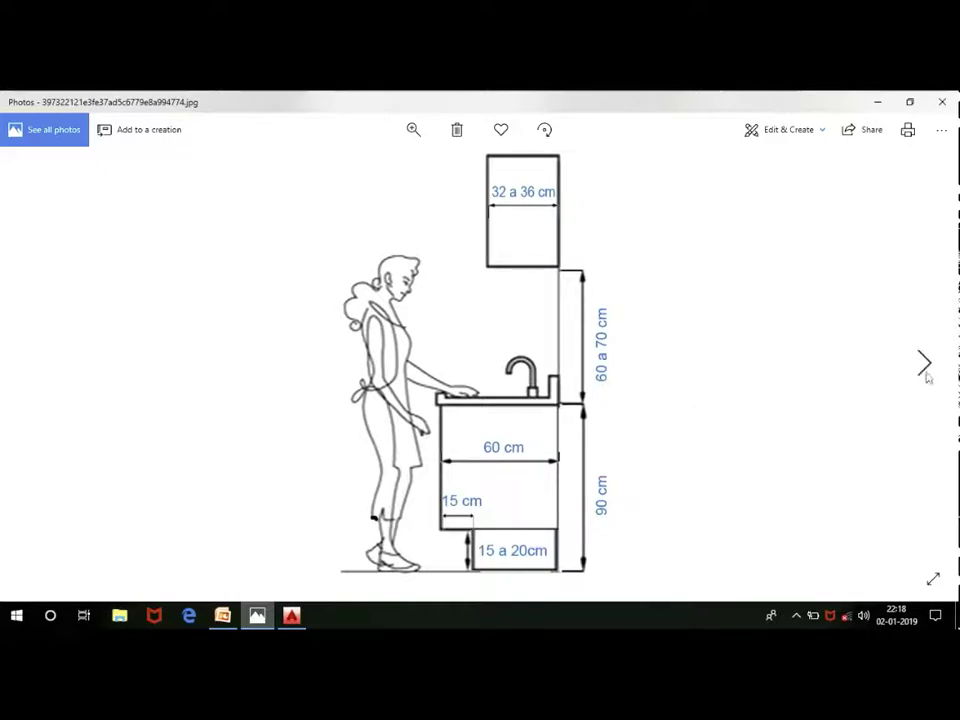
left_click(926, 374)
left_click(926, 374)
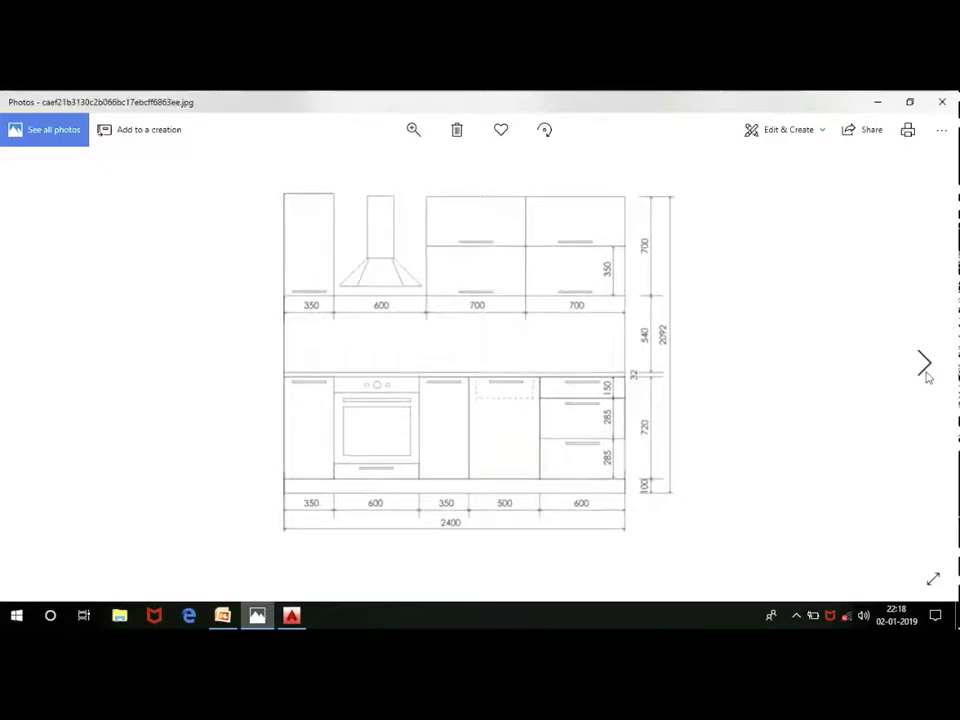
left_click(289, 614)
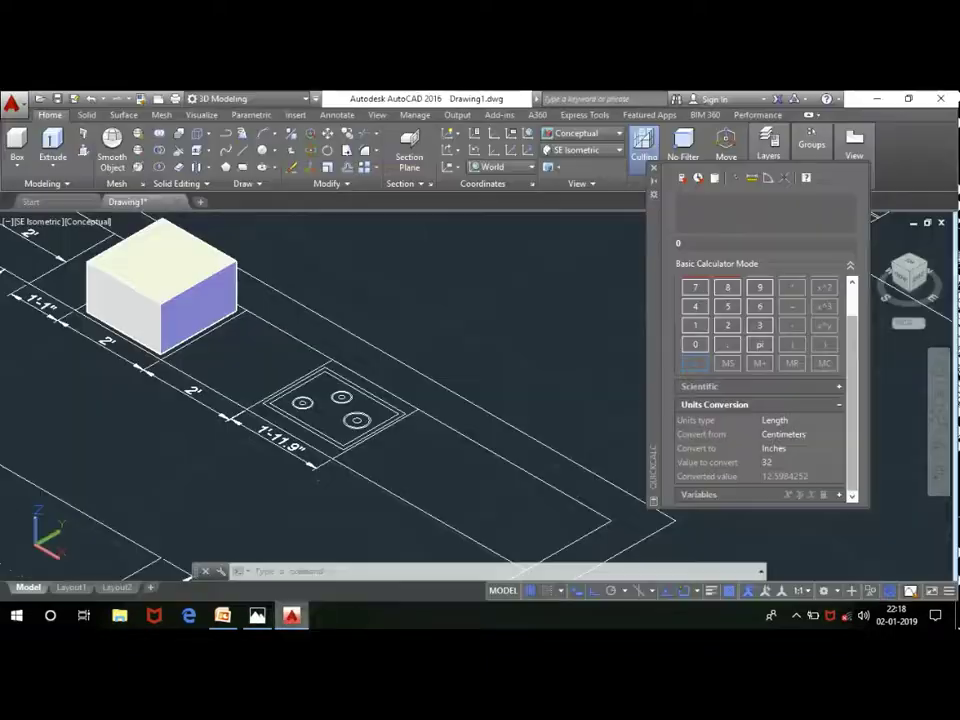
left_click(16, 145)
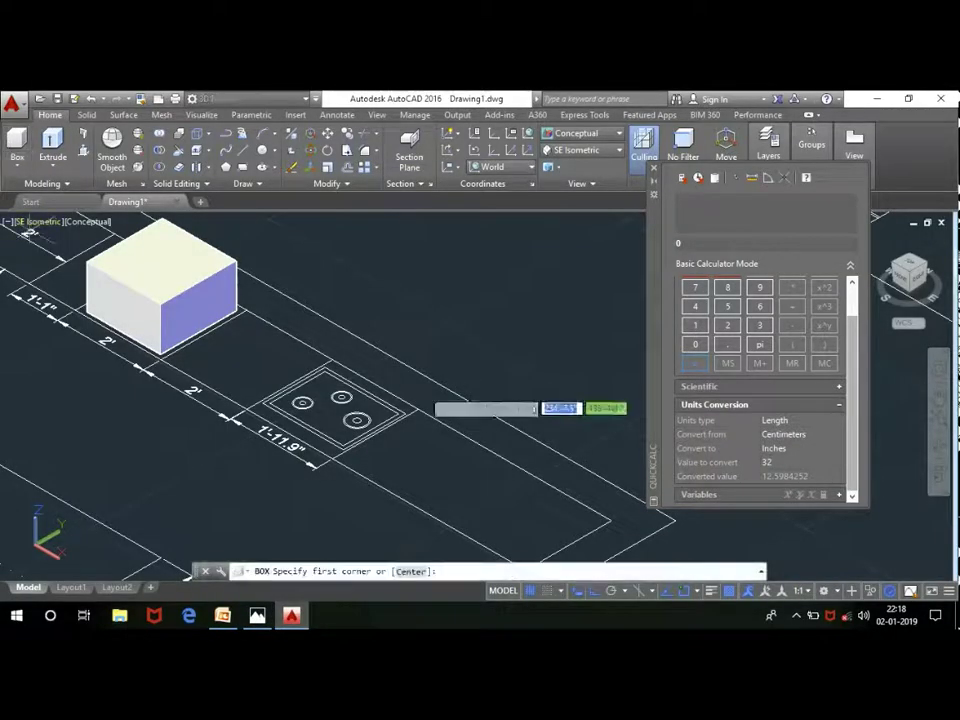
scroll(162, 338, "down", 2)
scroll(168, 325, "up", 3)
scroll(285, 400, "down", 2)
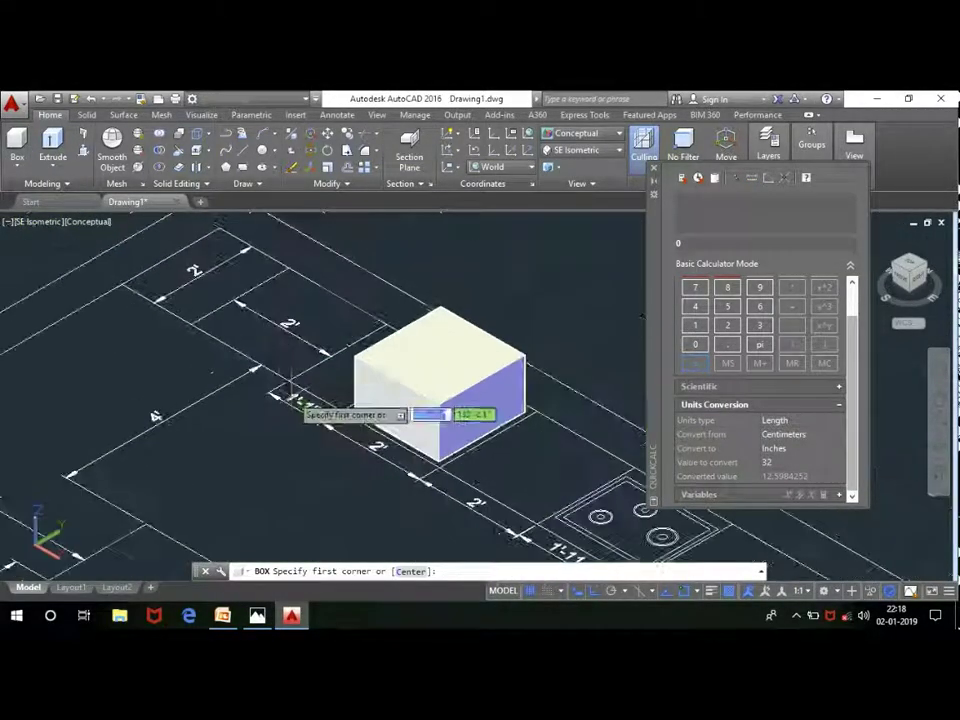
scroll(245, 297, "up", 1)
scroll(240, 320, "down", 2)
scroll(250, 330, "up", 1)
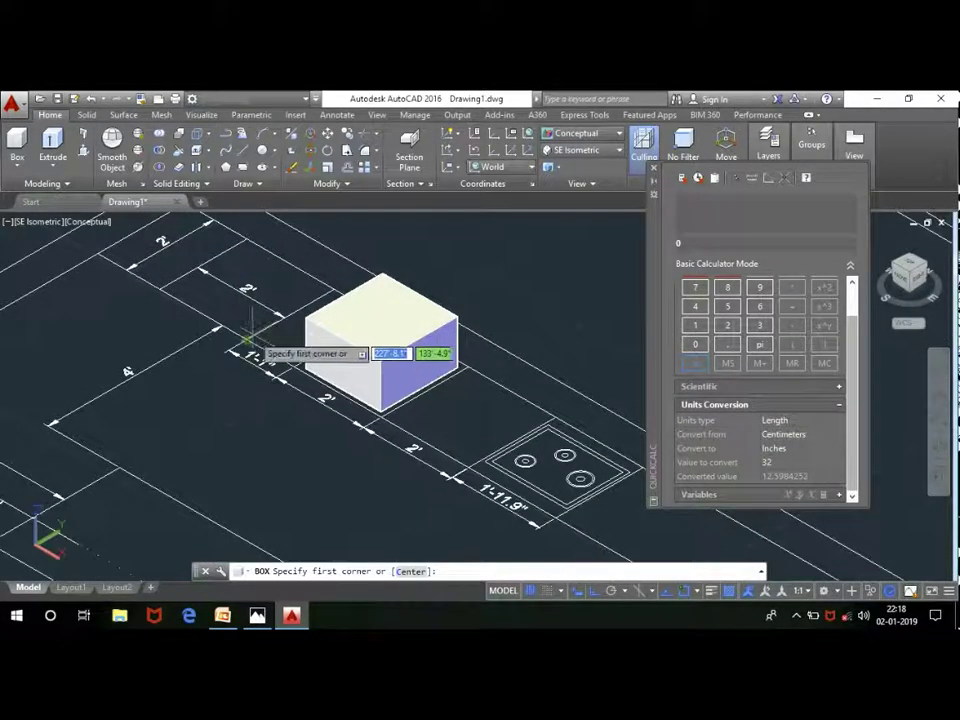
left_click(242, 345)
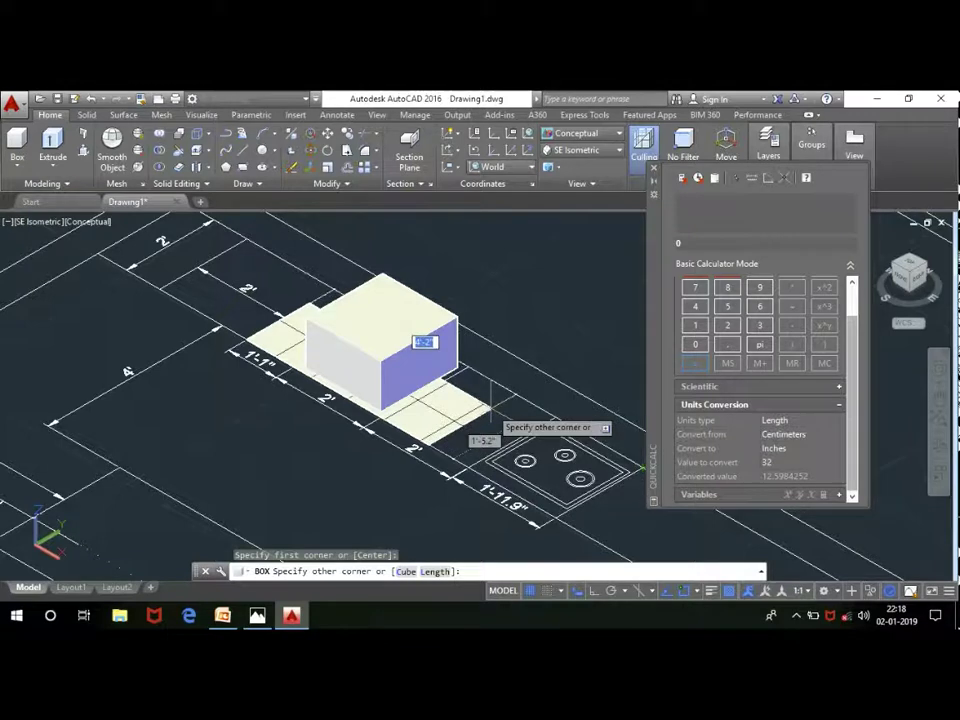
key("Escape")
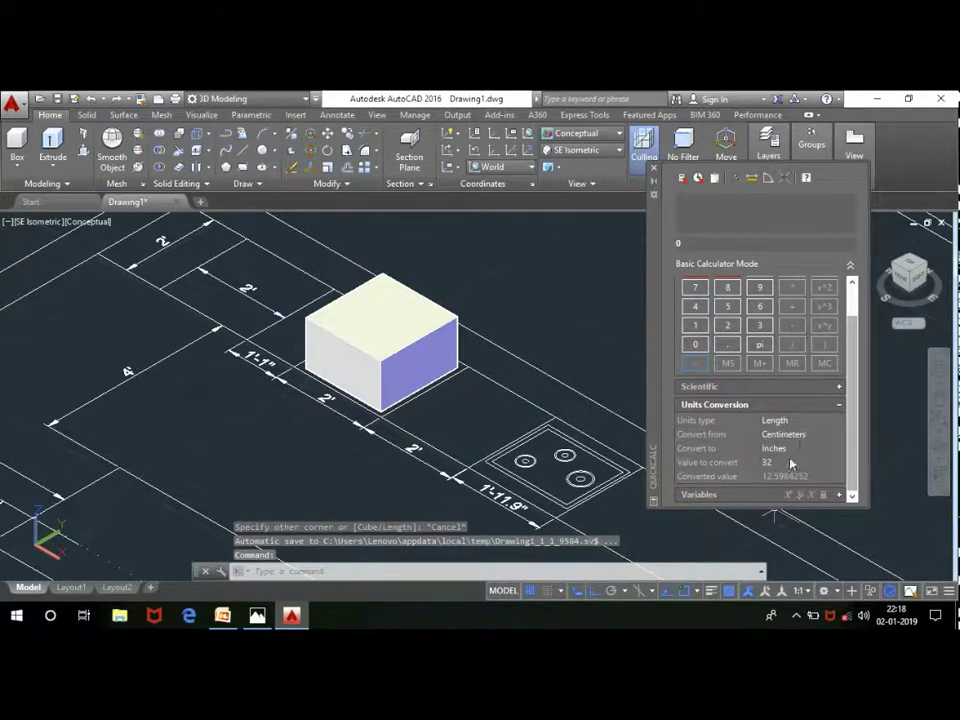
Step: In QuickCalc, convert 32 millimetres to inches, giving 1.25984252
left_click(811, 434)
left_click(811, 434)
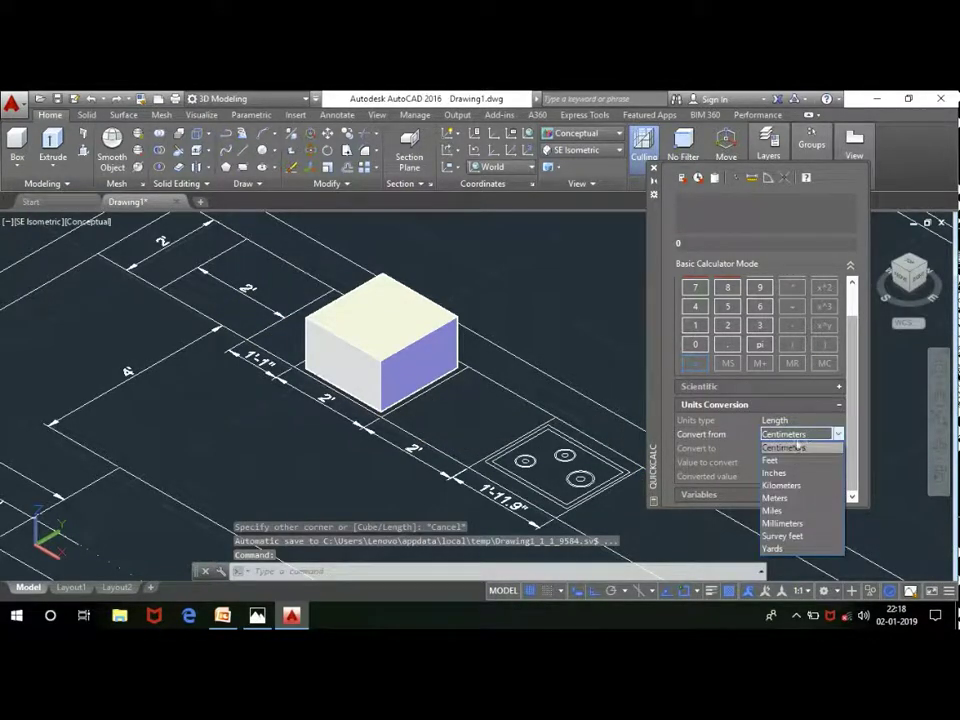
left_click(782, 523)
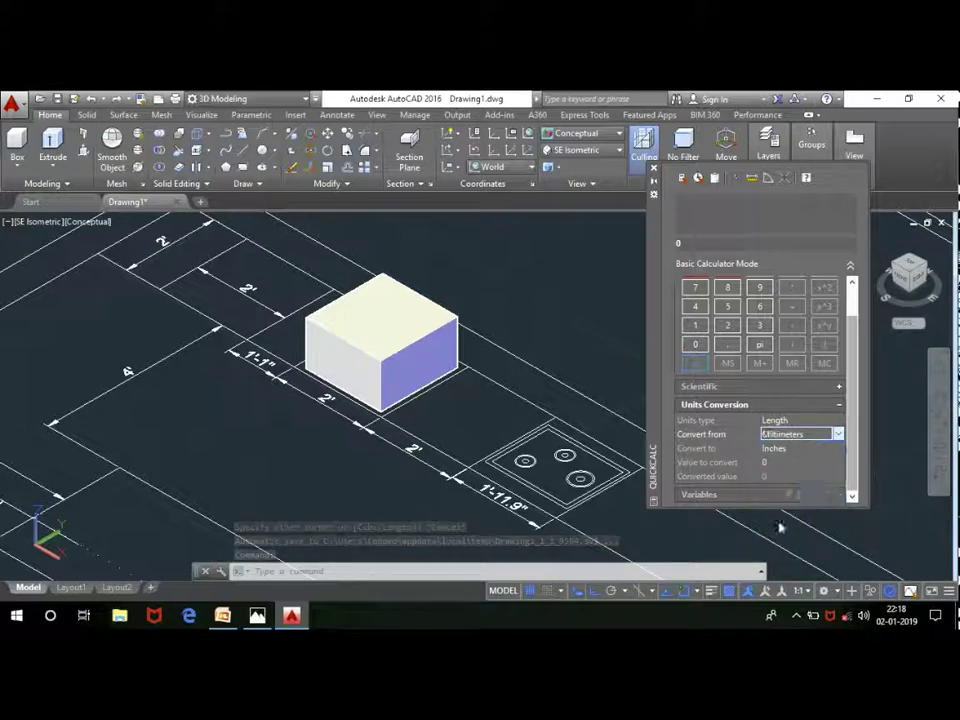
left_click(782, 462)
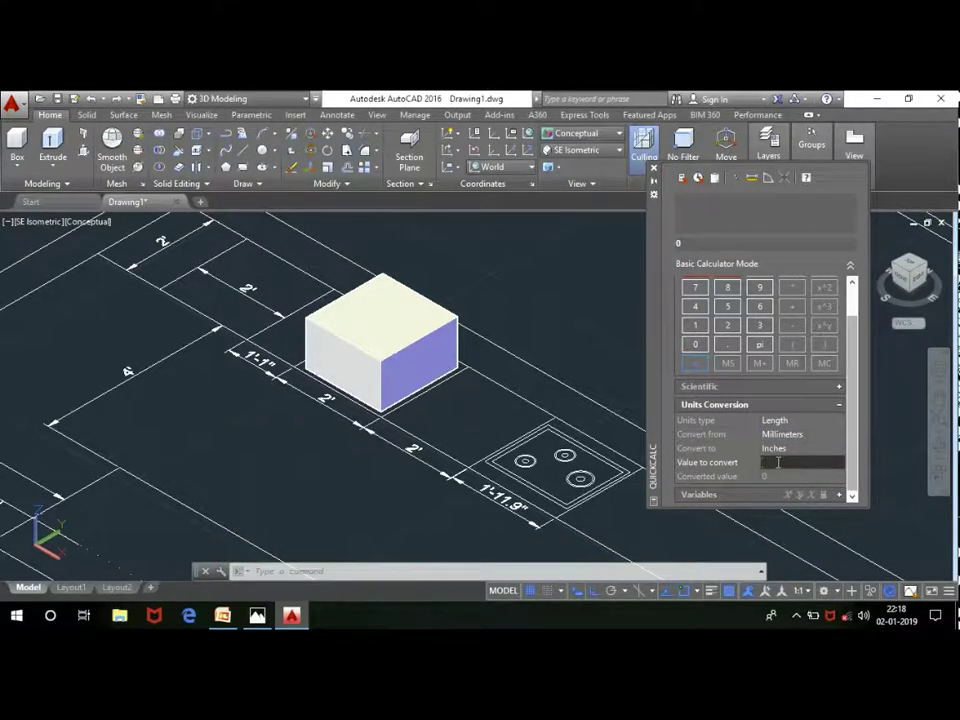
type("32")
key("Return")
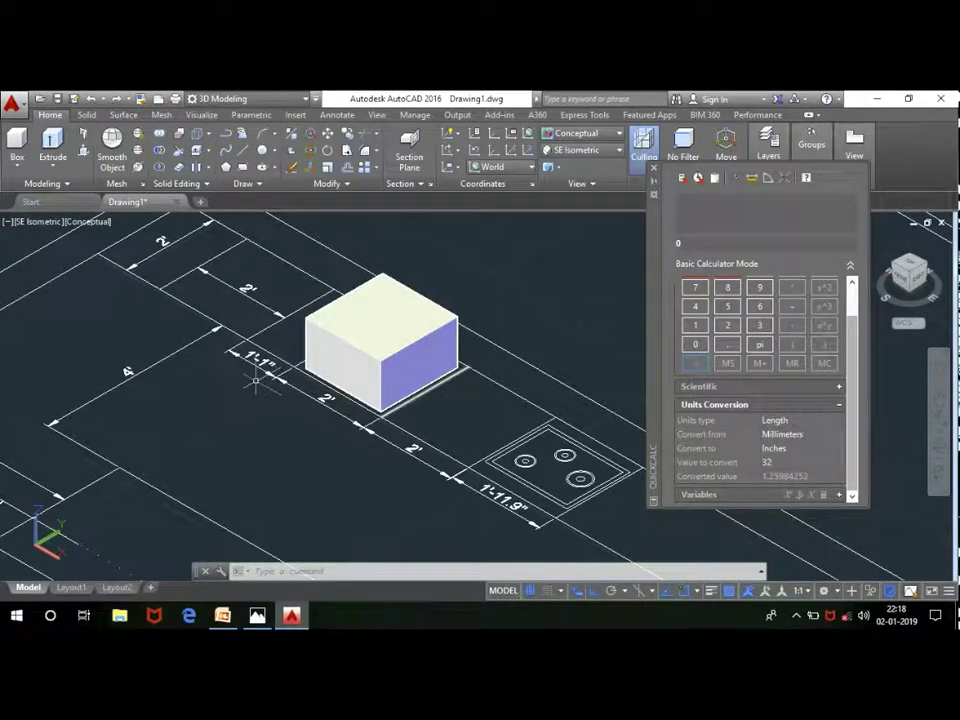
scroll(256, 380, "down", 2)
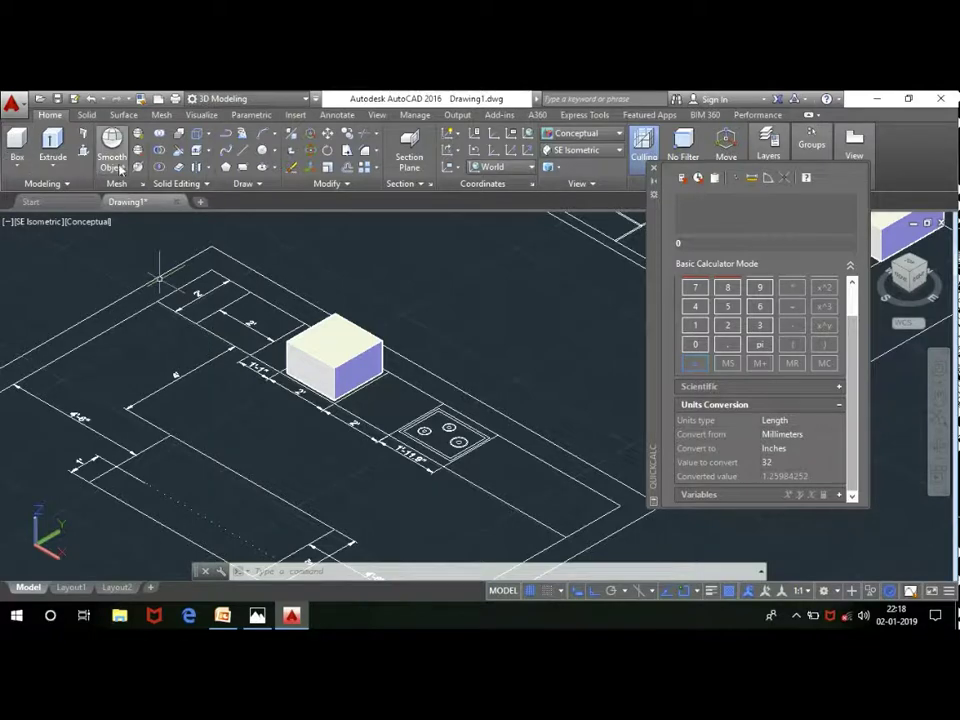
Step: Draw a 1-inch-high slab from the cabinet's left corner to the counter outline's far end
left_click(16, 145)
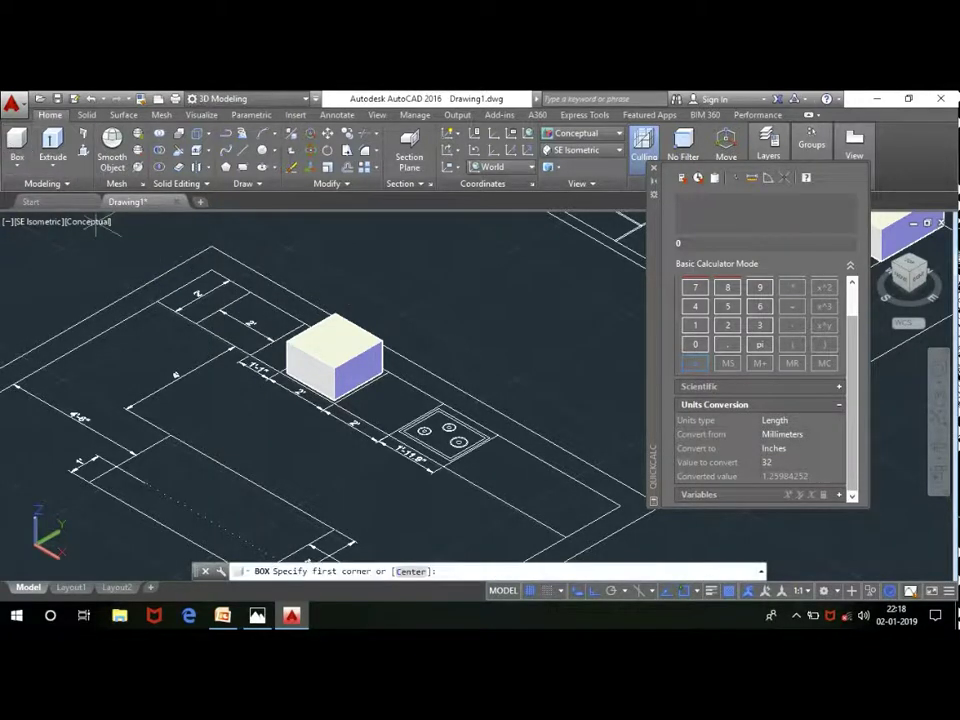
scroll(288, 372, "up", 3)
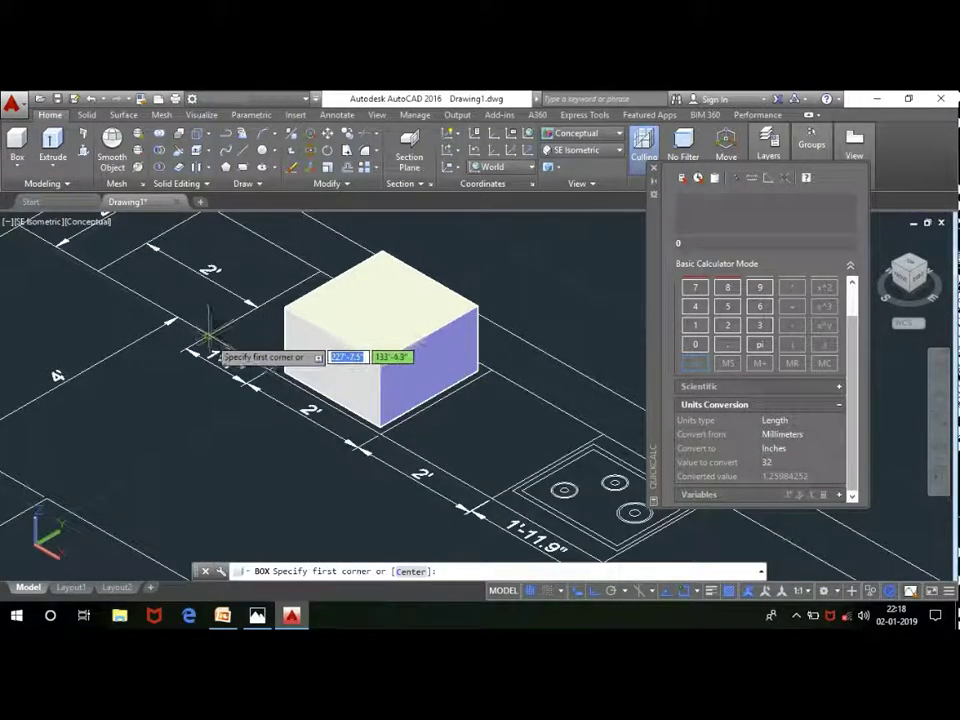
scroll(207, 336, "down", 4)
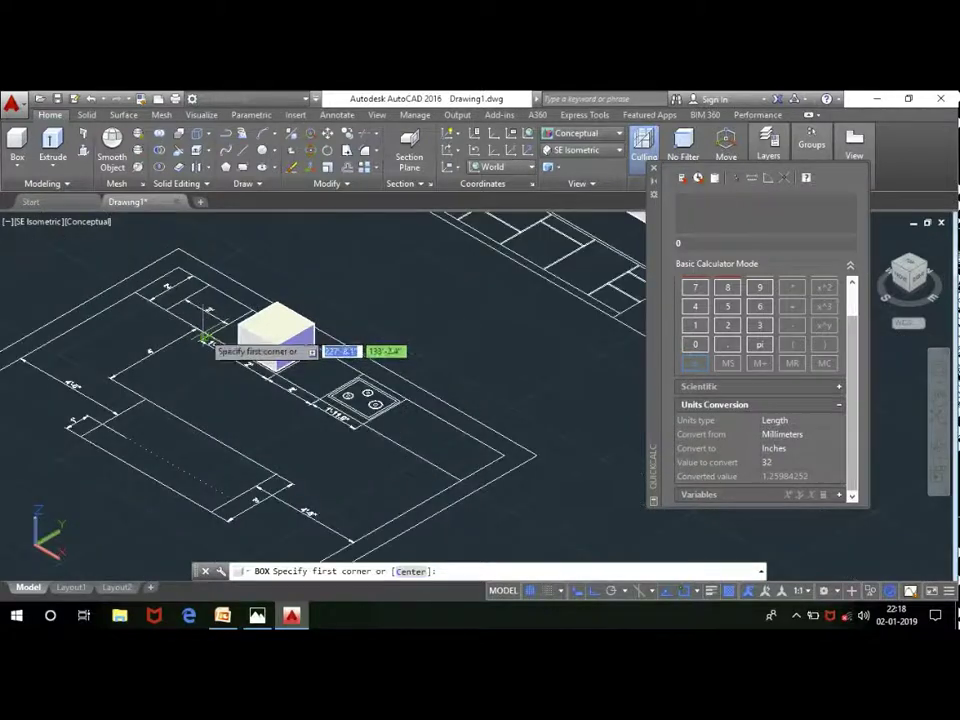
scroll(205, 335, "up", 3)
left_click(205, 335)
scroll(450, 407, "down", 2)
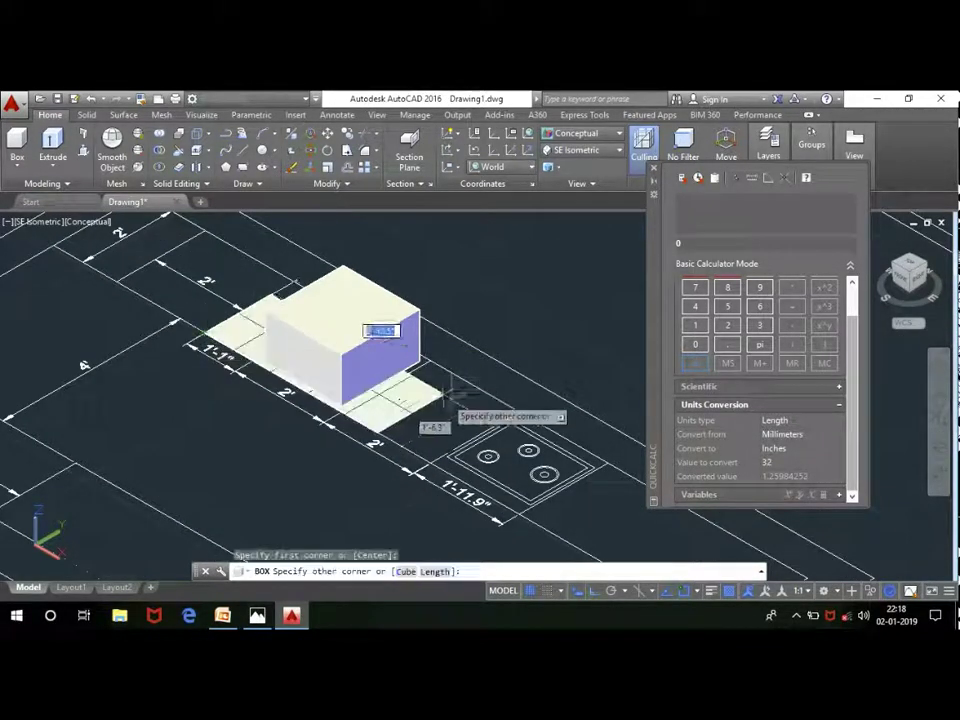
scroll(510, 398, "up", 1)
scroll(434, 412, "down", 2)
scroll(440, 420, "up", 2)
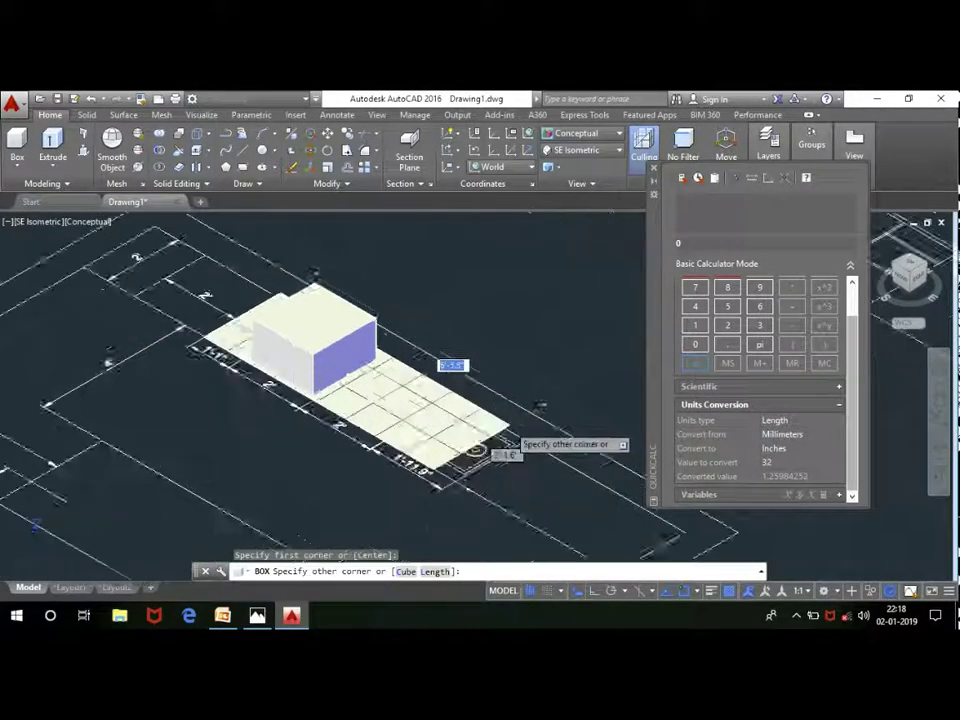
scroll(505, 450, "up", 2)
left_click(532, 440)
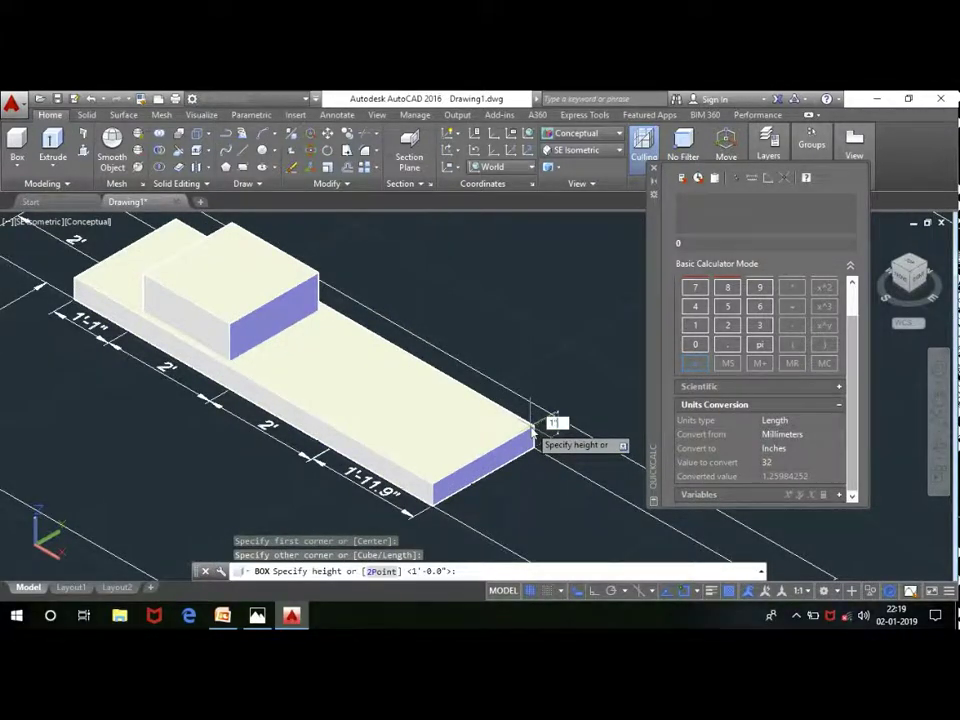
type("1")
key("Return")
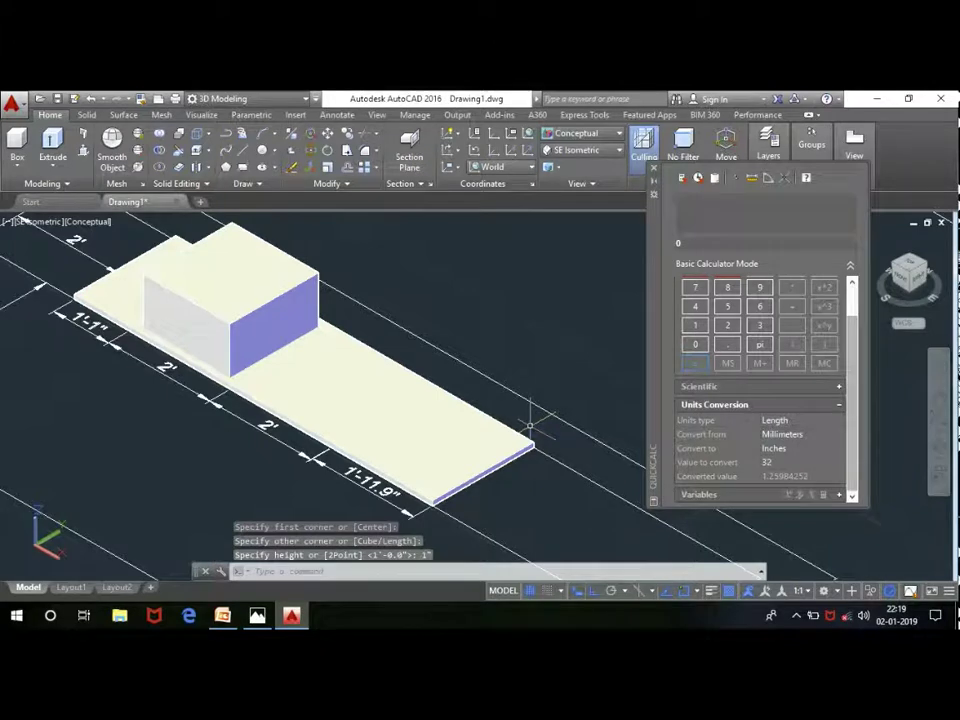
scroll(150, 270, "up", 1)
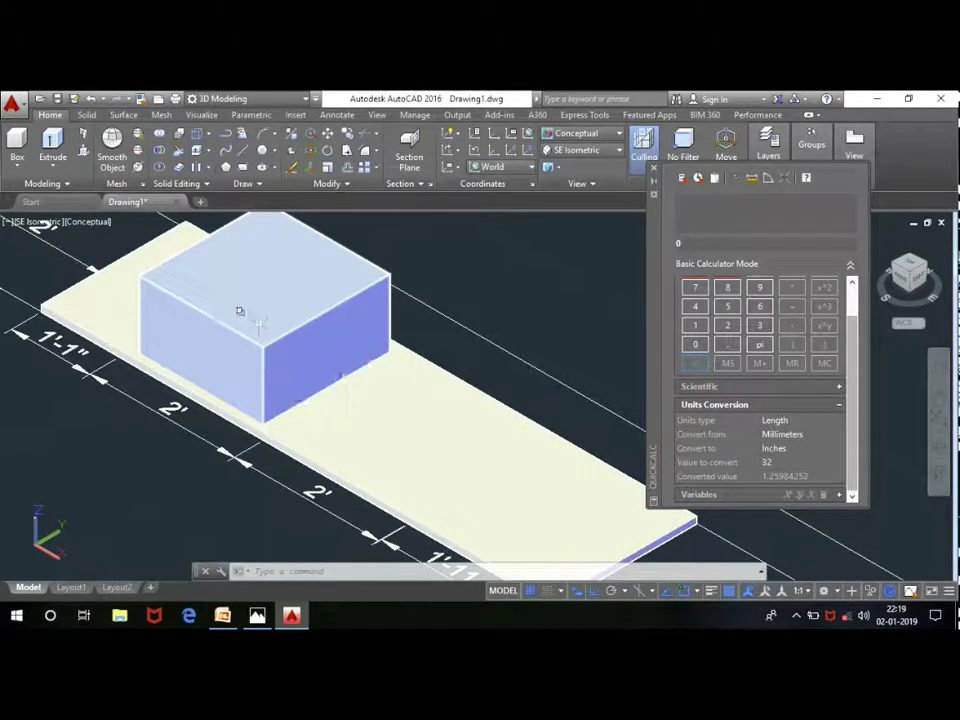
left_click(240, 295)
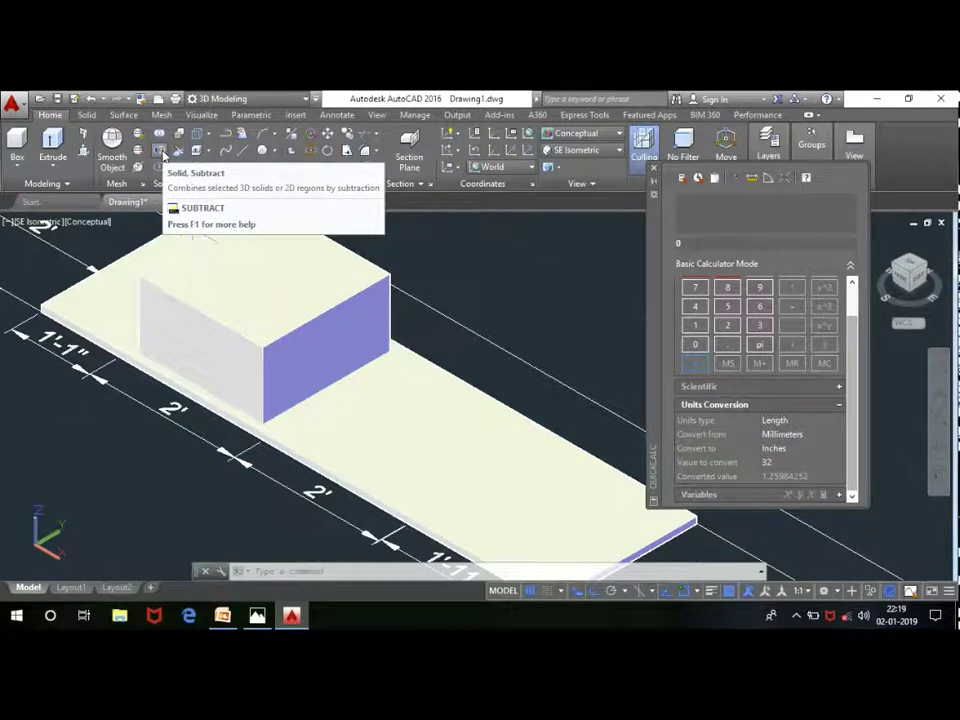
left_click(163, 152)
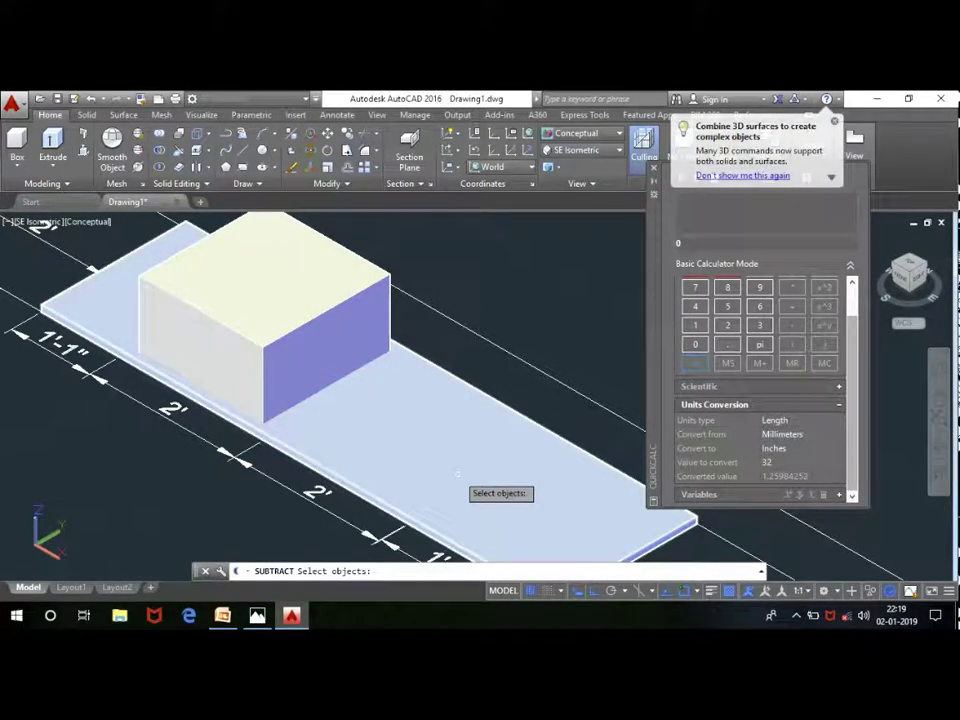
left_click(419, 437)
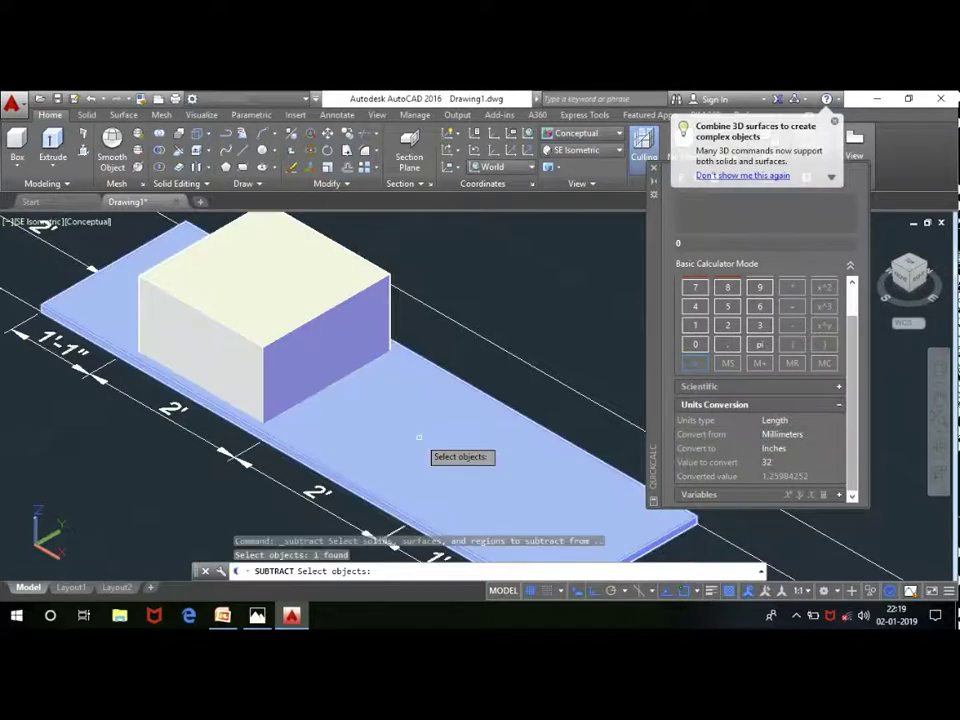
key("Return")
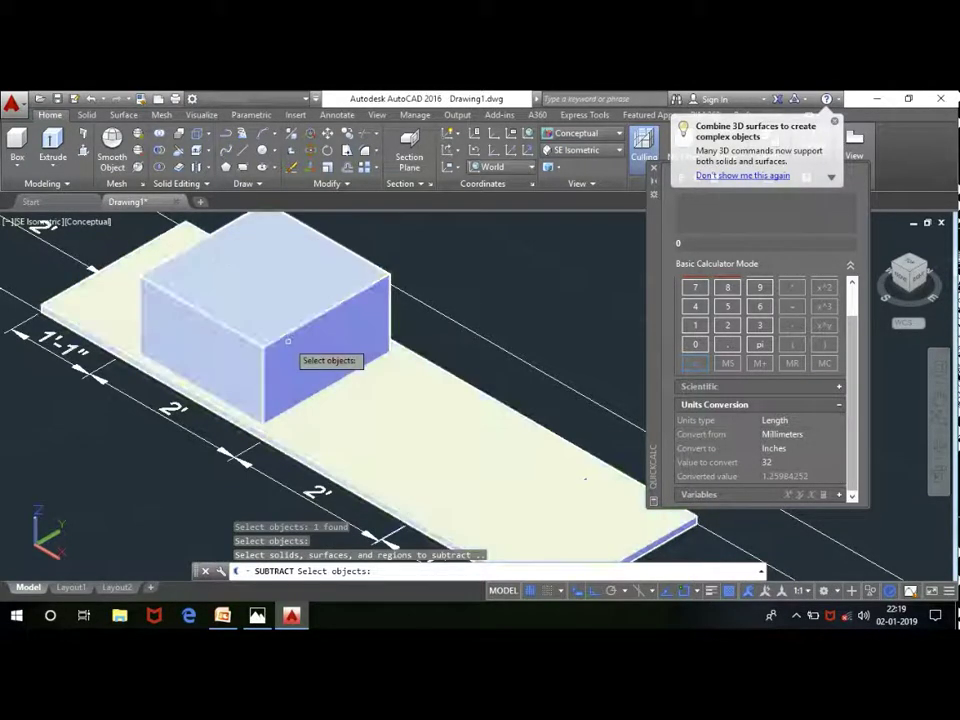
left_click(288, 341)
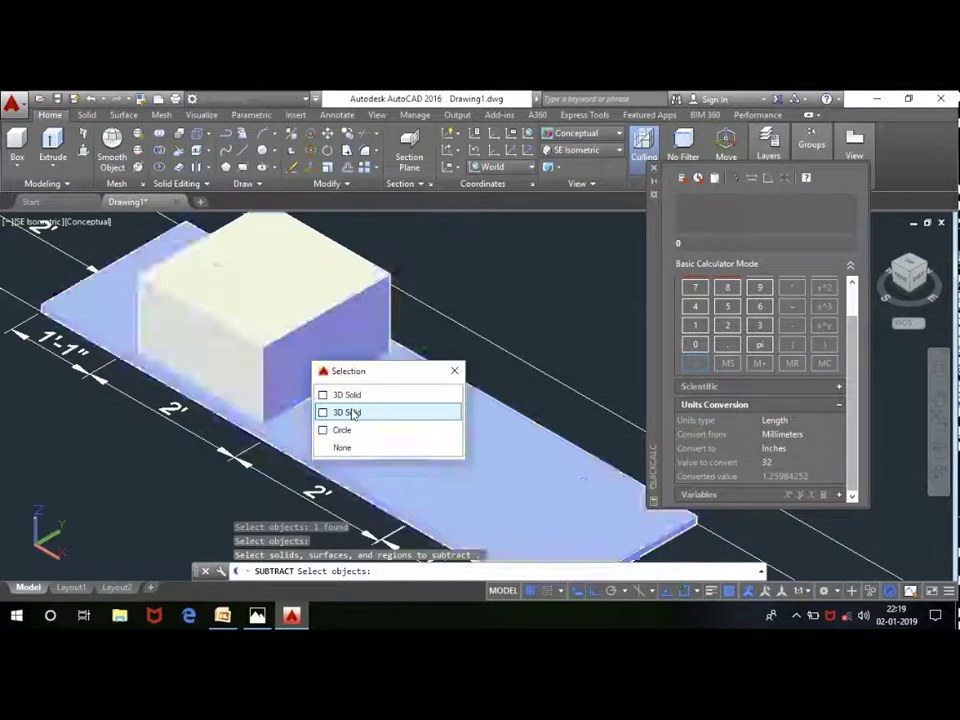
left_click(340, 395)
key("Return")
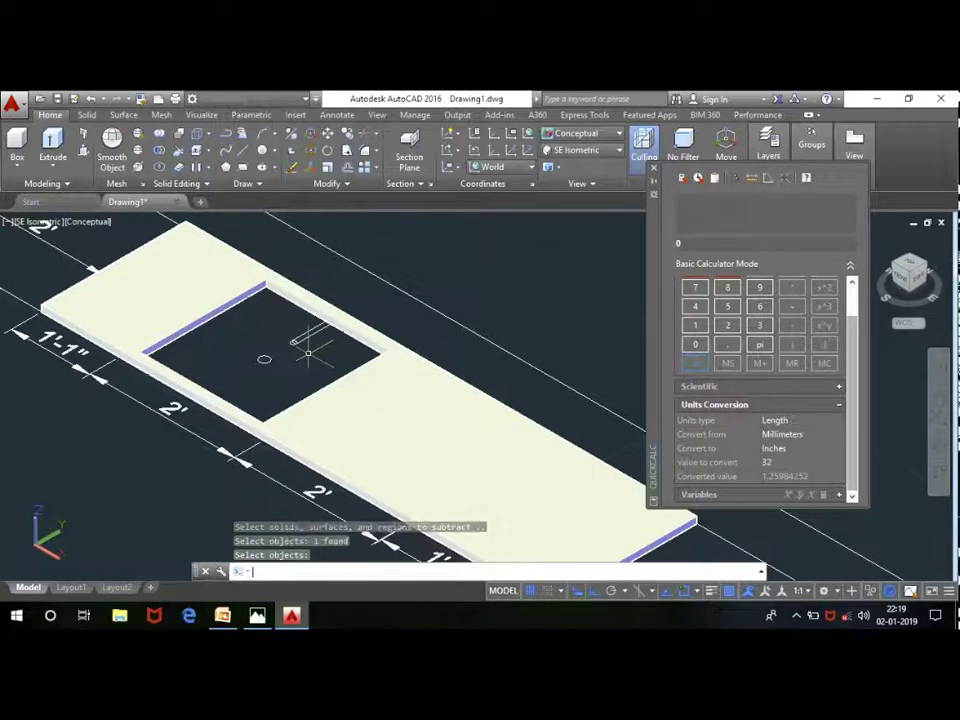
scroll(158, 313, "down", 4)
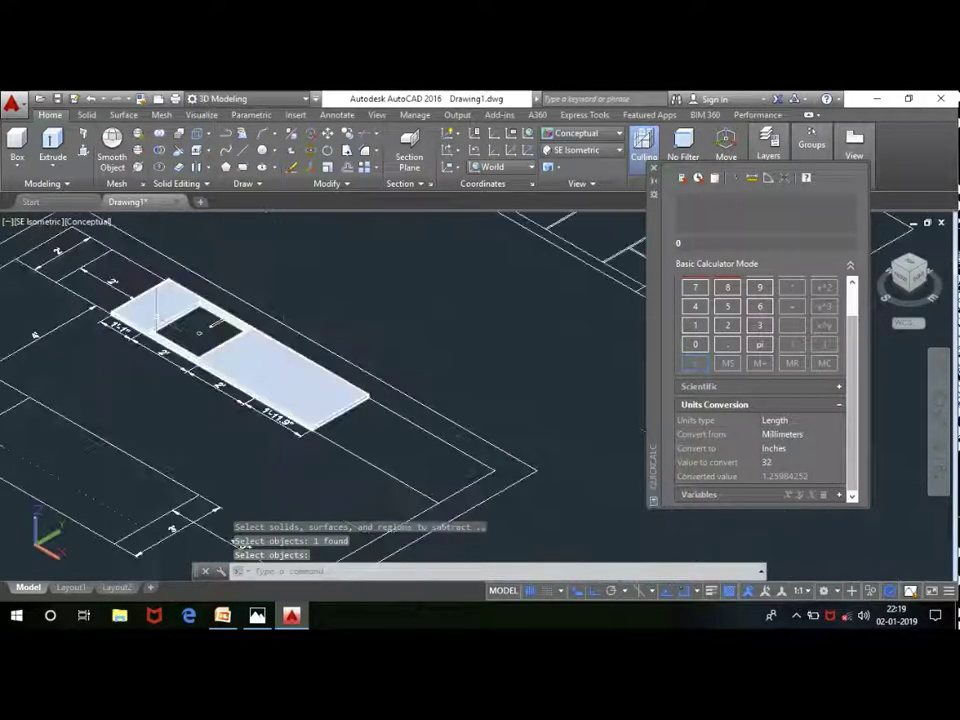
scroll(298, 402, "down", 4)
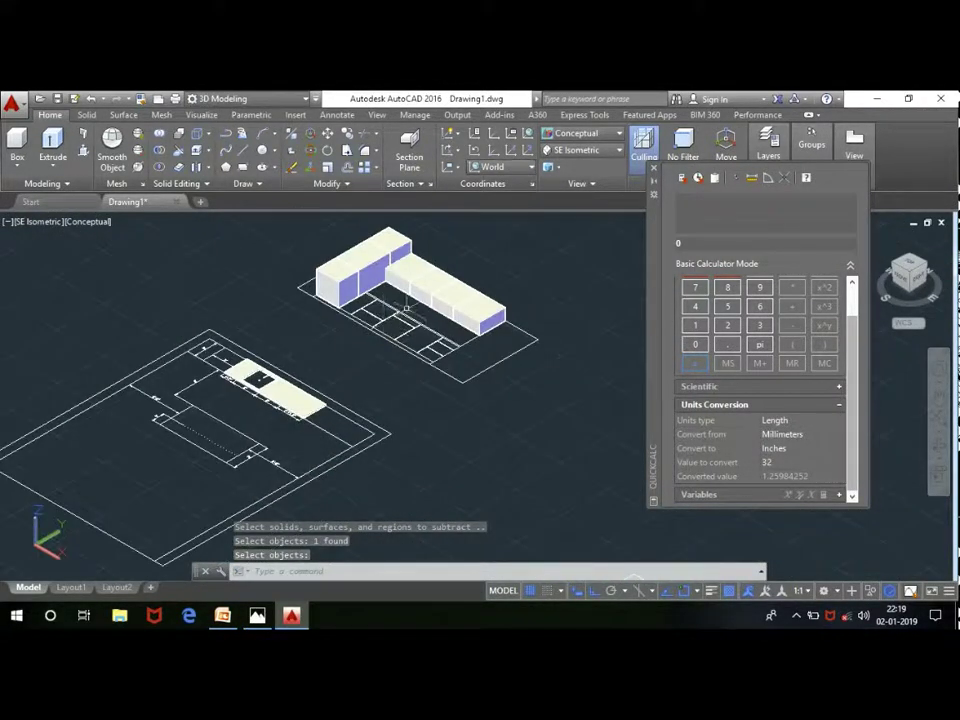
scroll(406, 308, "up", 3)
scroll(246, 381, "up", 3)
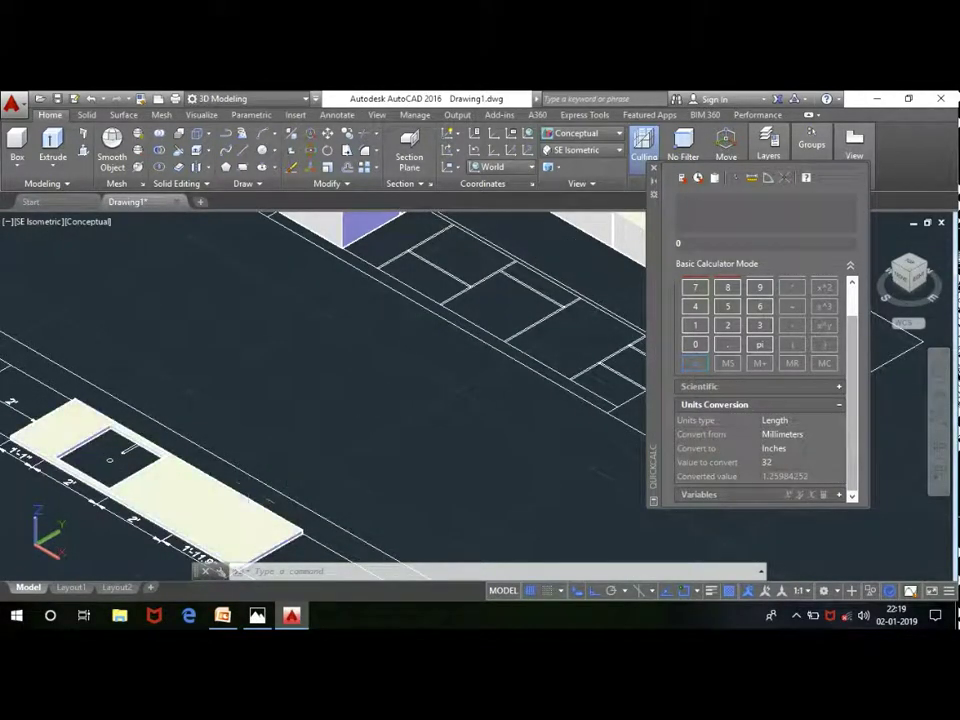
scroll(208, 344, "down", 3)
scroll(150, 390, "up", 4)
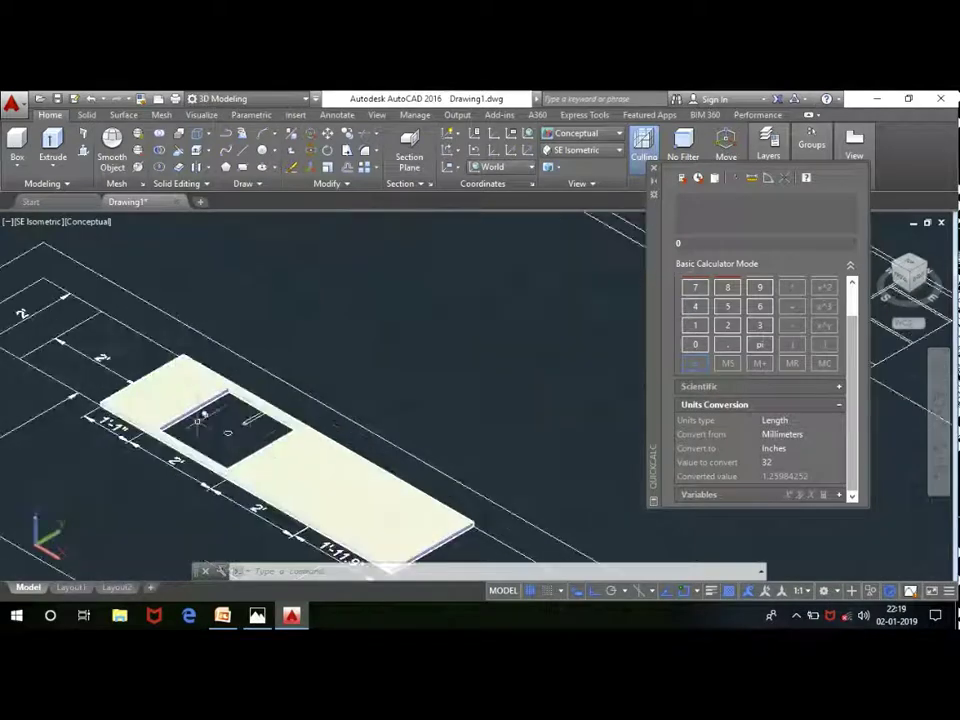
scroll(317, 339, "down", 3)
scroll(450, 279, "up", 2)
scroll(435, 245, "up", 2)
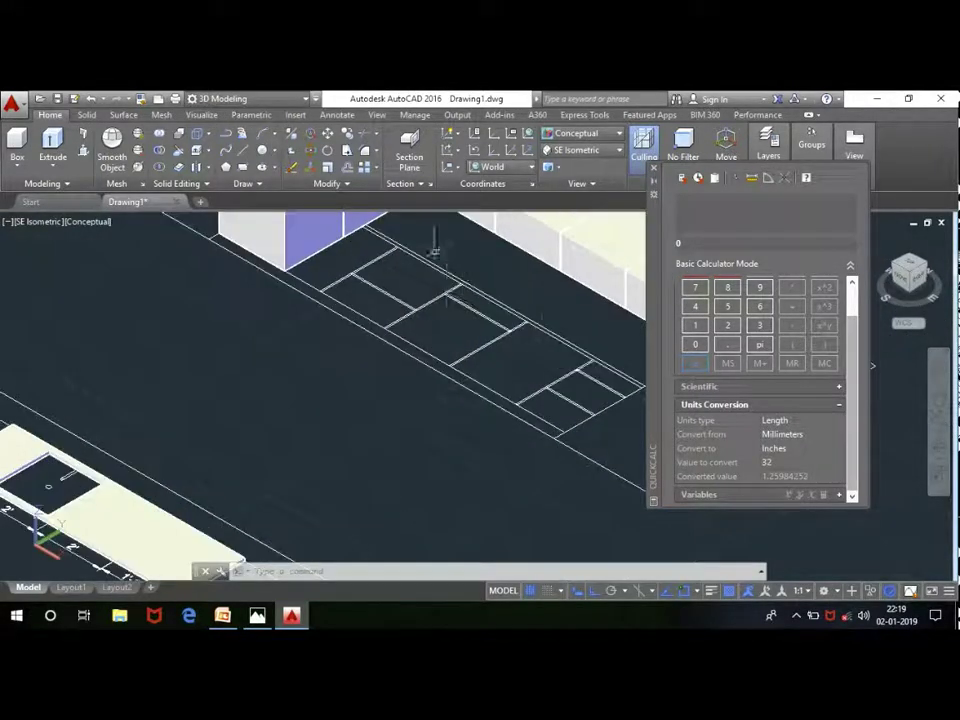
scroll(212, 327, "down", 3)
scroll(300, 290, "up", 1)
scroll(393, 326, "up", 2)
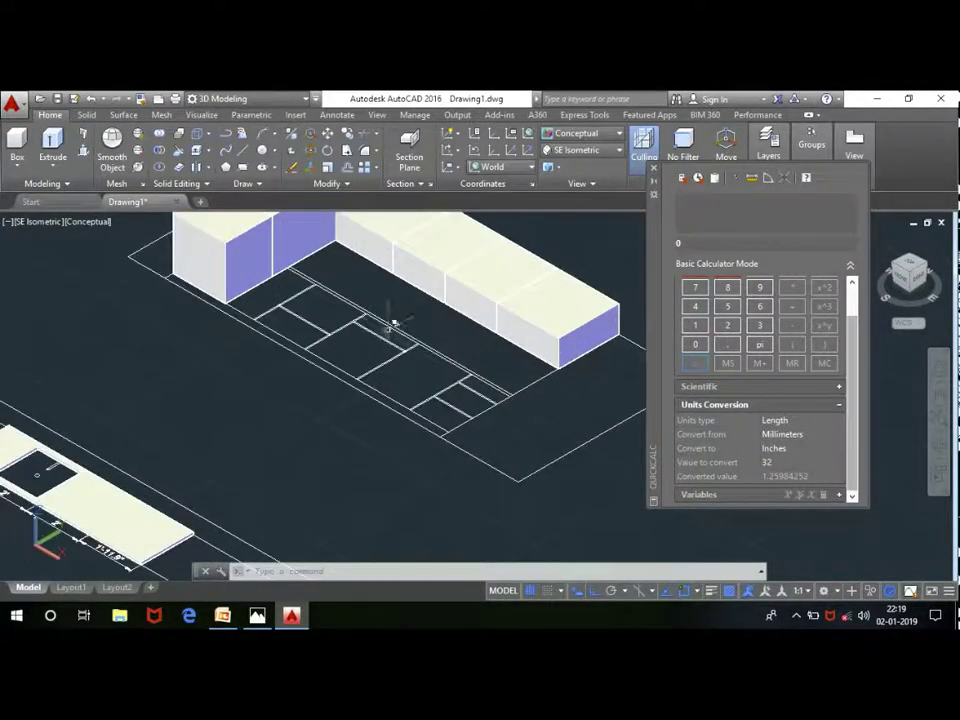
scroll(427, 313, "down", 2)
scroll(186, 420, "up", 3)
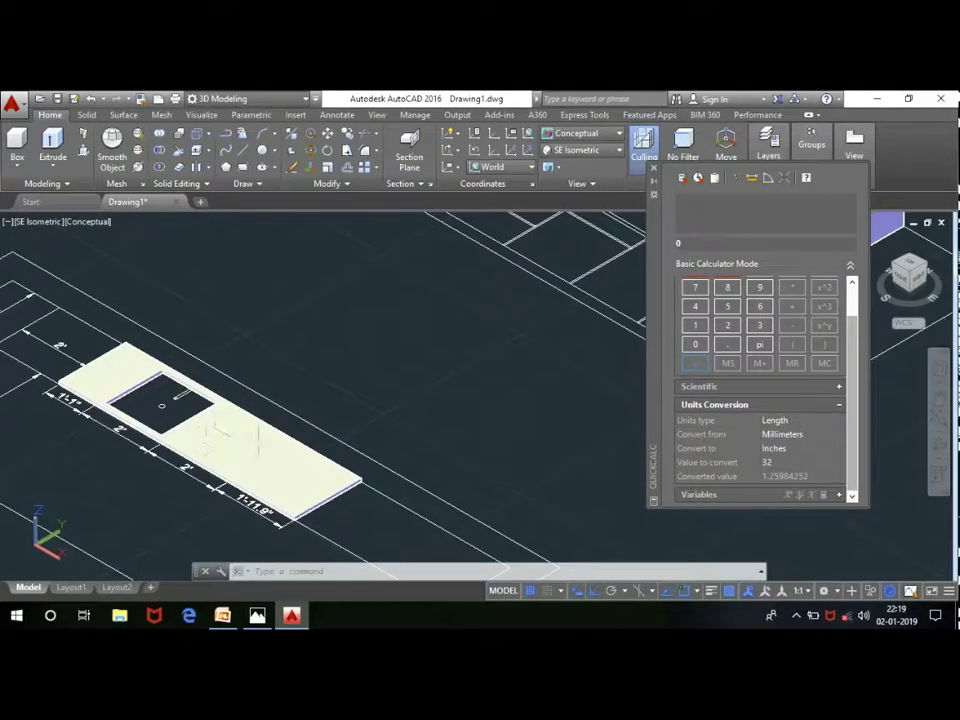
scroll(163, 413, "up", 4)
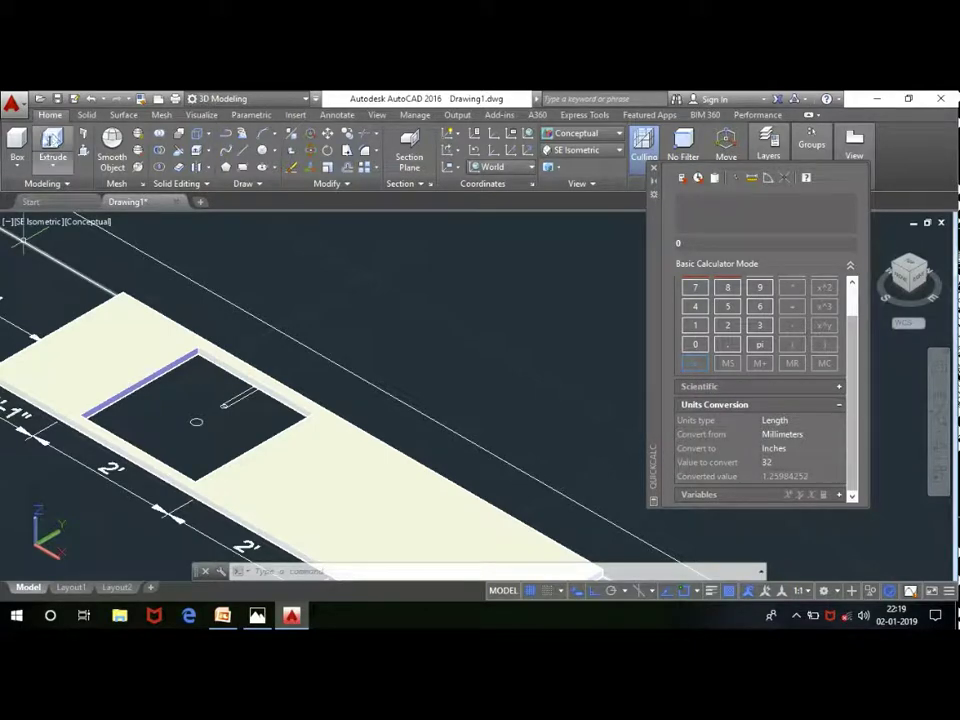
left_click(17, 140)
scroll(95, 410, "up", 3)
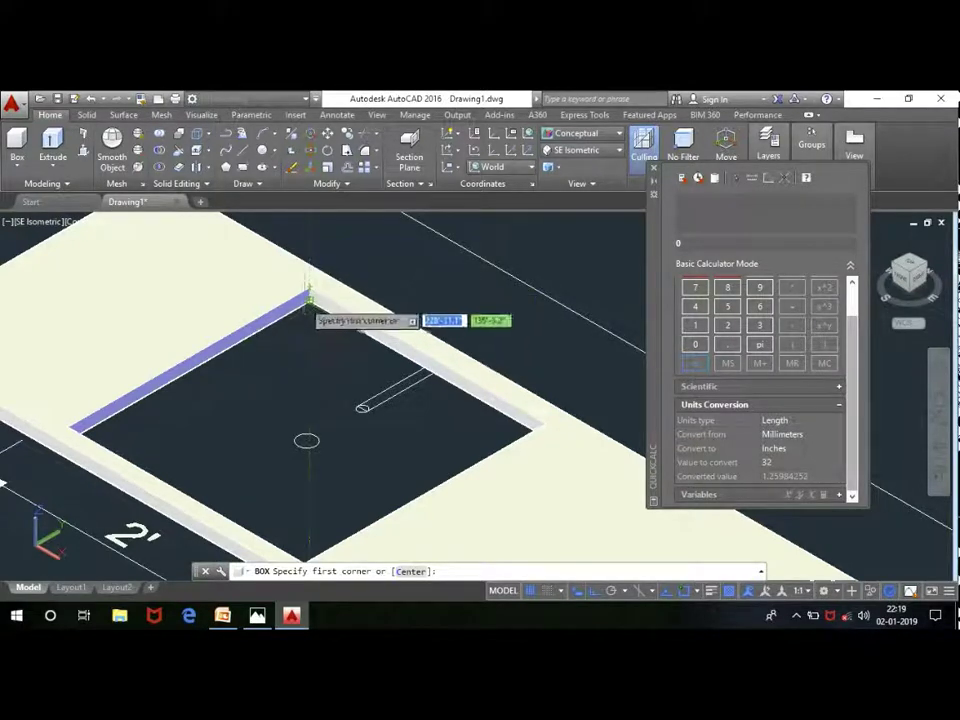
left_click(309, 298)
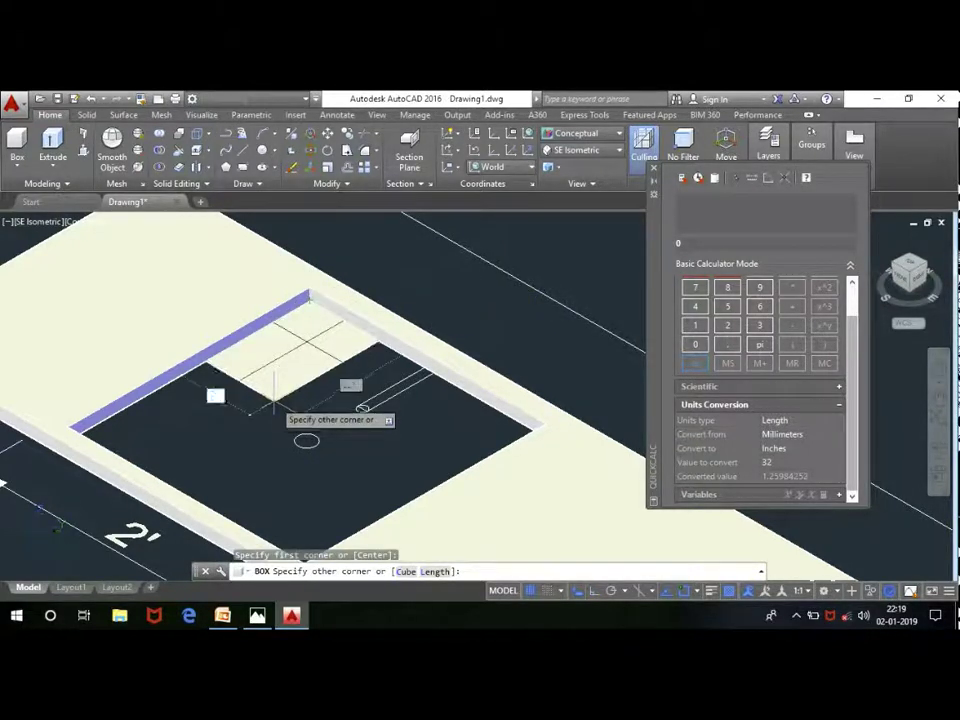
scroll(275, 405, "down", 2)
scroll(280, 490, "up", 2)
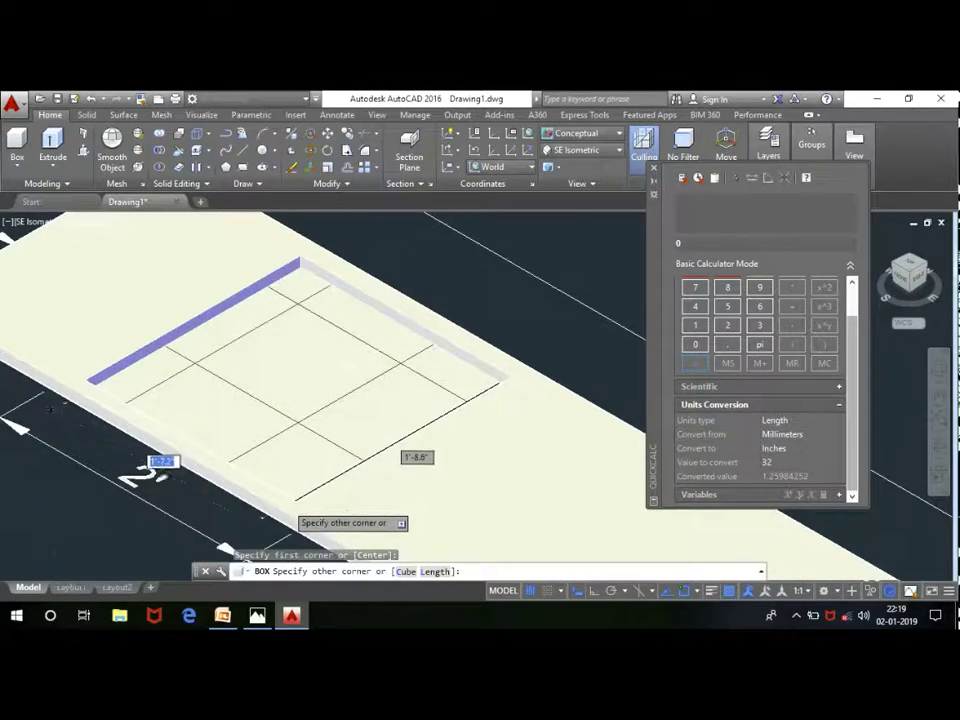
scroll(293, 400, "up", 2)
scroll(300, 512, "up", 1)
scroll(298, 508, "up", 1)
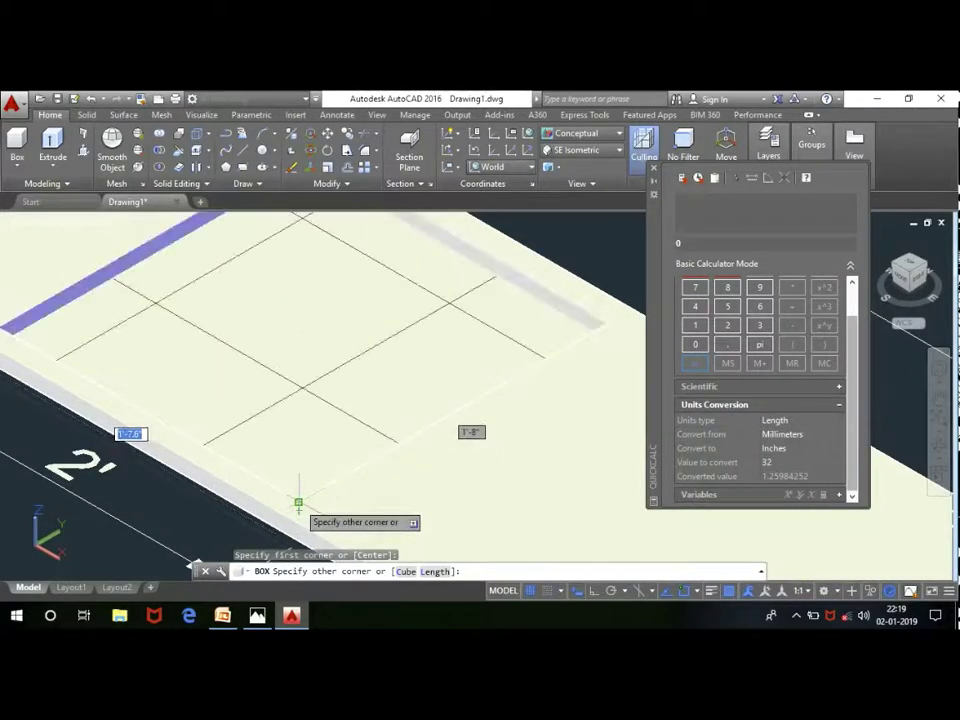
left_click(298, 505)
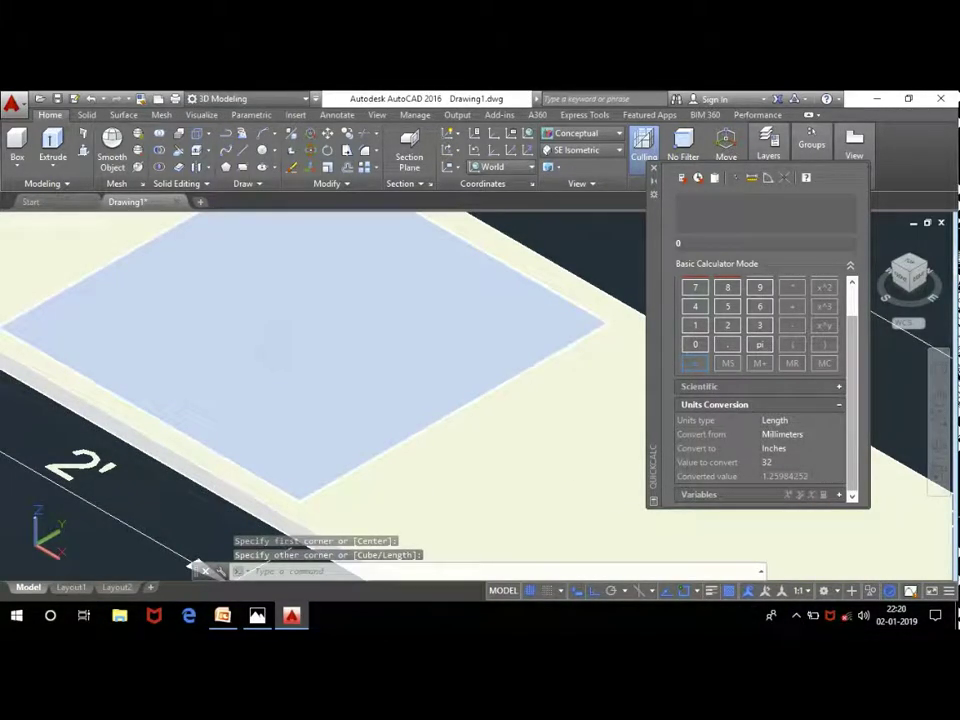
scroll(277, 343, "down", 1)
scroll(300, 344, "down", 1)
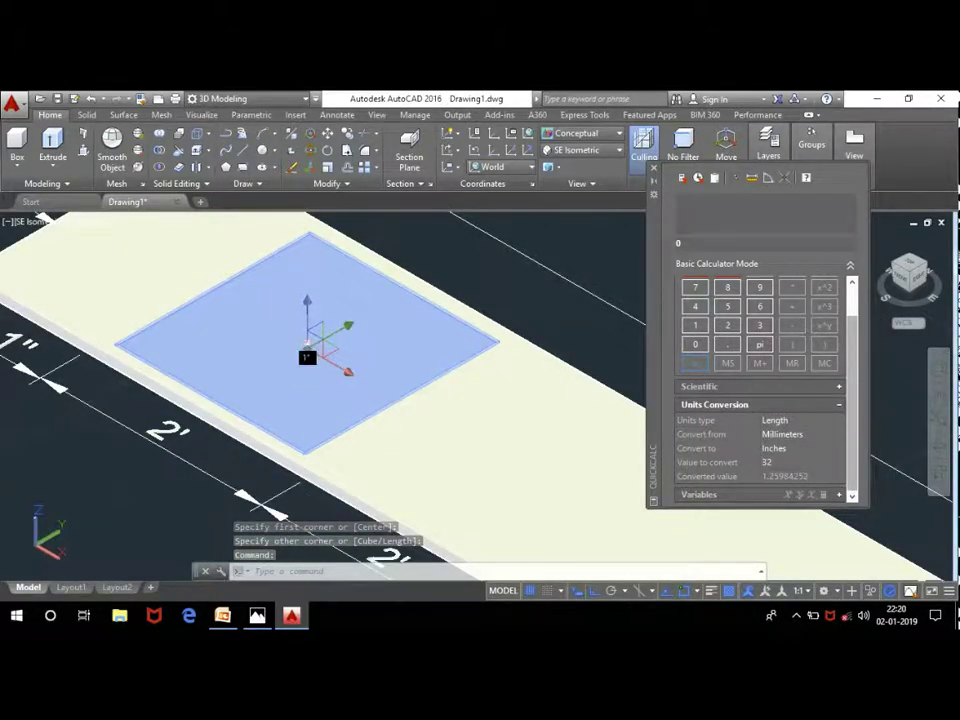
left_click(307, 345)
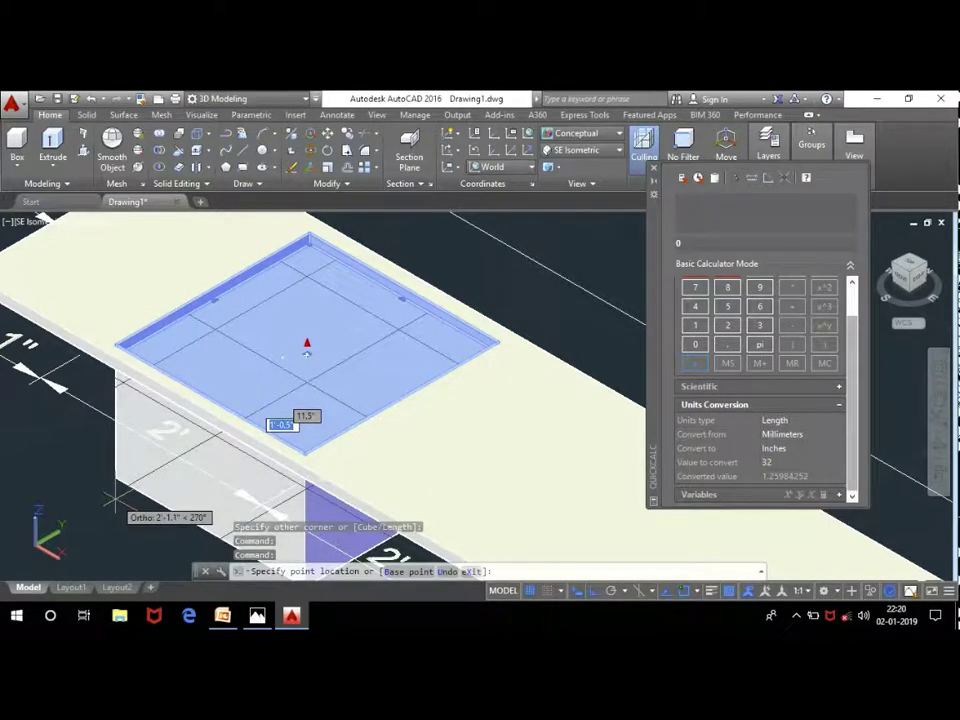
type("1")
key("Return")
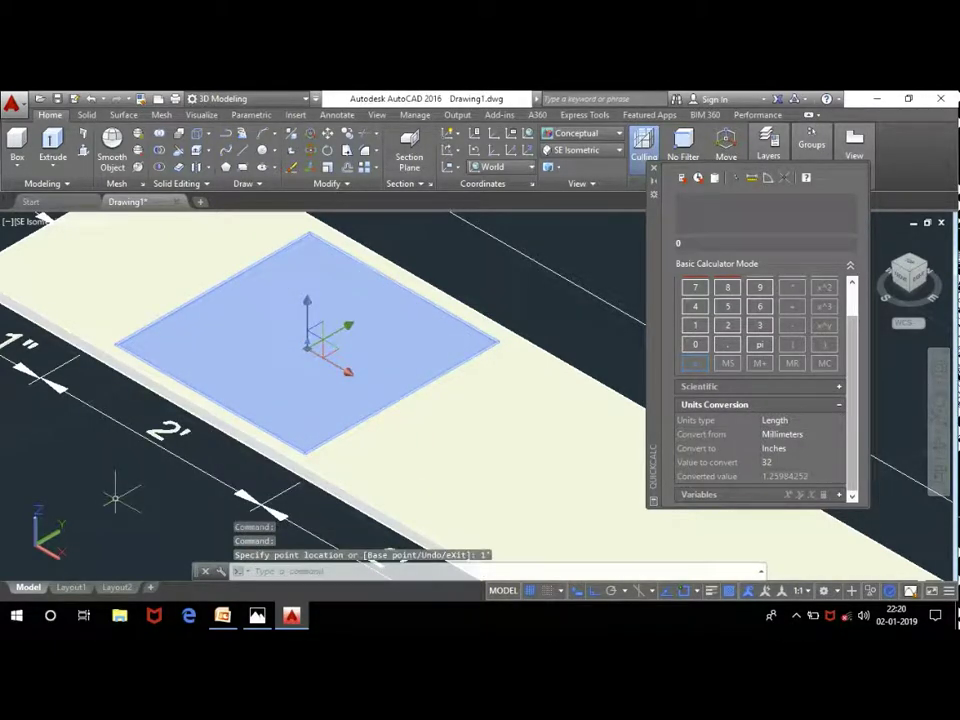
key("Escape")
key("ctrl+z")
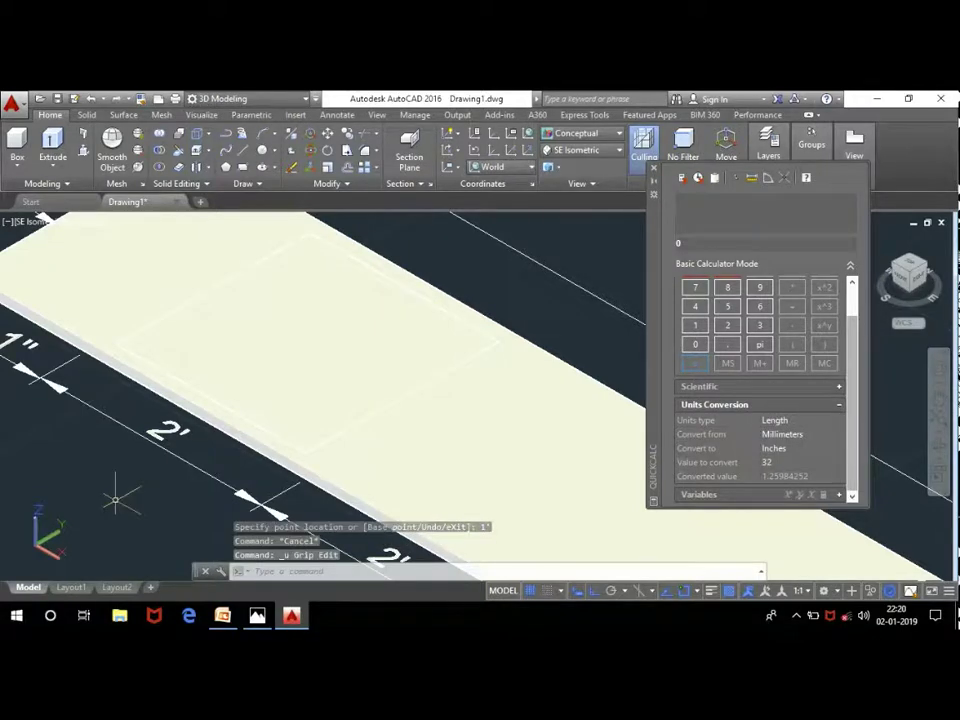
key("ctrl+z")
key("ctrl+z")
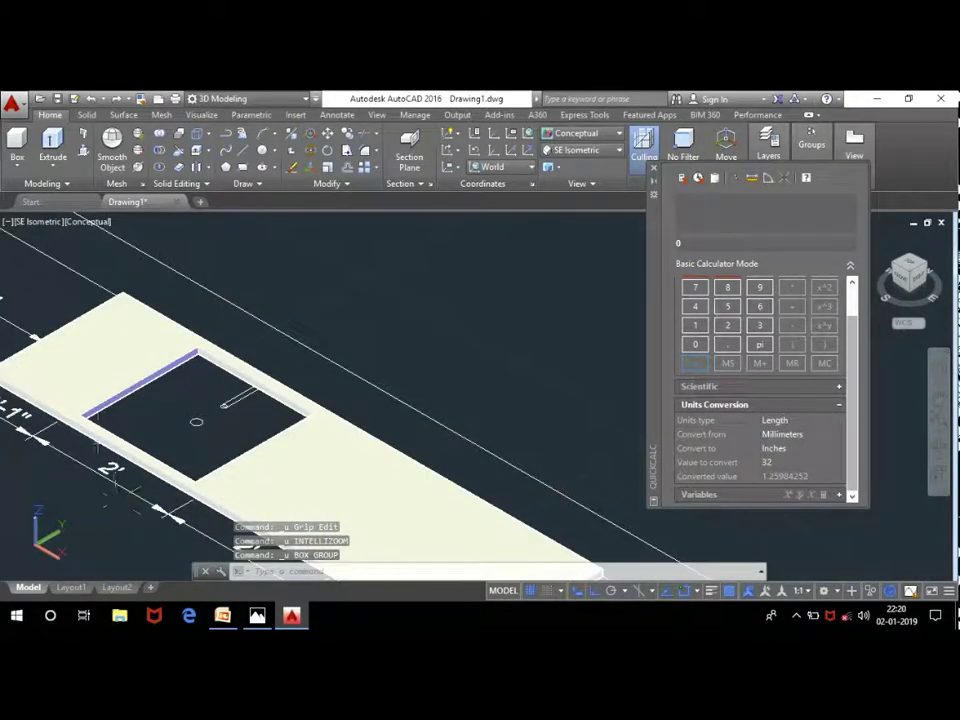
Step: Draw a 1'-high box across the sink cut-out's corners beneath the countertop
left_click(17, 142)
scroll(180, 330, "up", 3)
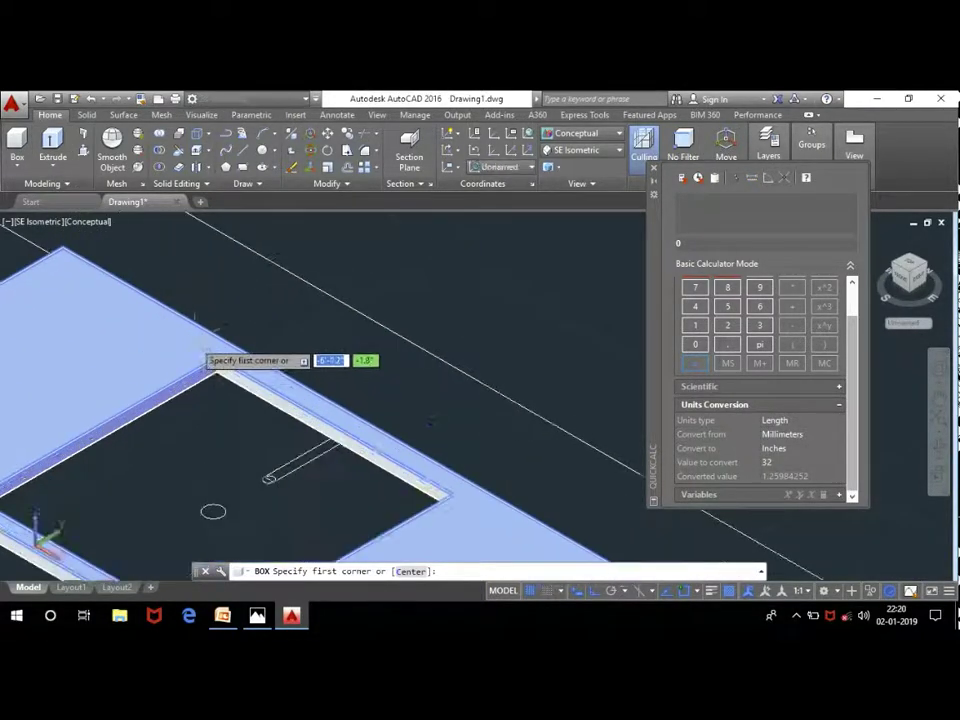
left_click(216, 357)
scroll(214, 386, "down", 3)
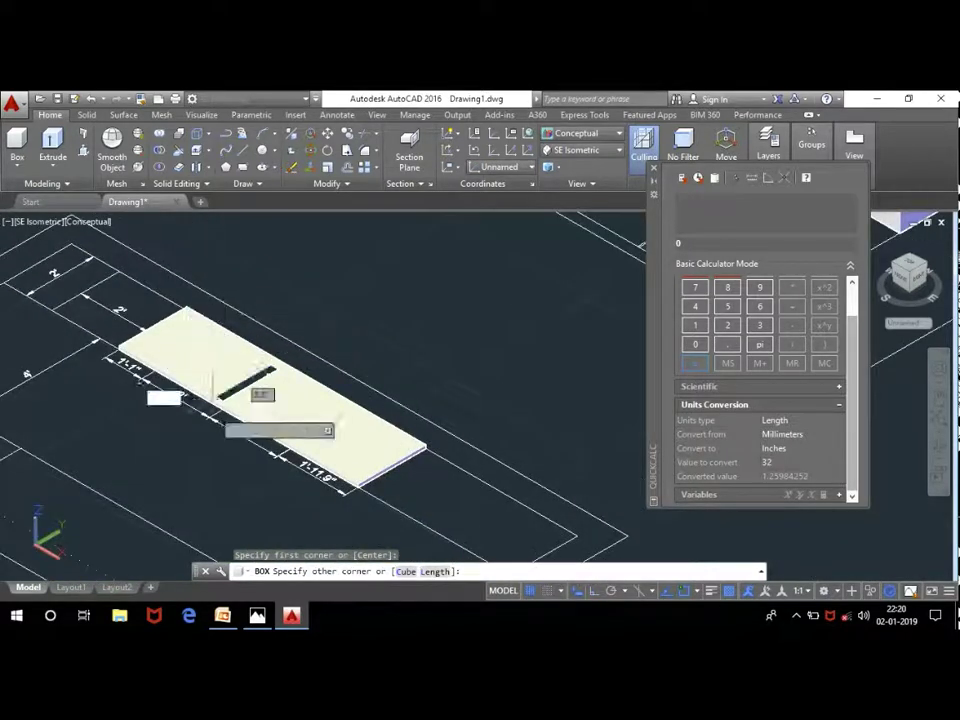
scroll(200, 395, "up", 2)
scroll(188, 399, "up", 3)
scroll(188, 399, "up", 2)
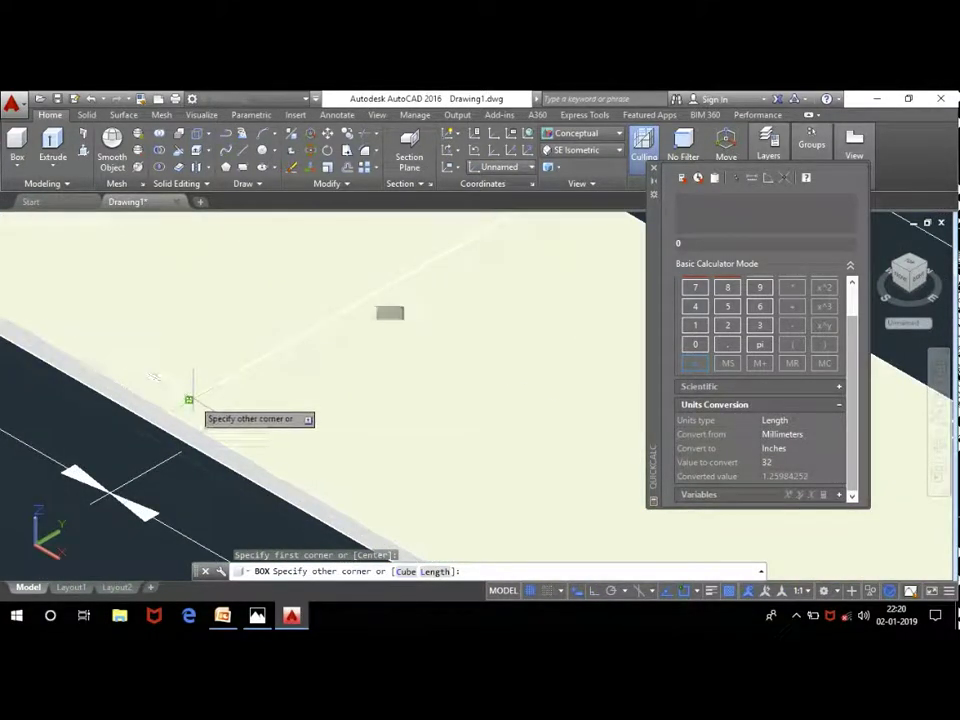
left_click(188, 399)
scroll(160, 490, "down", 3)
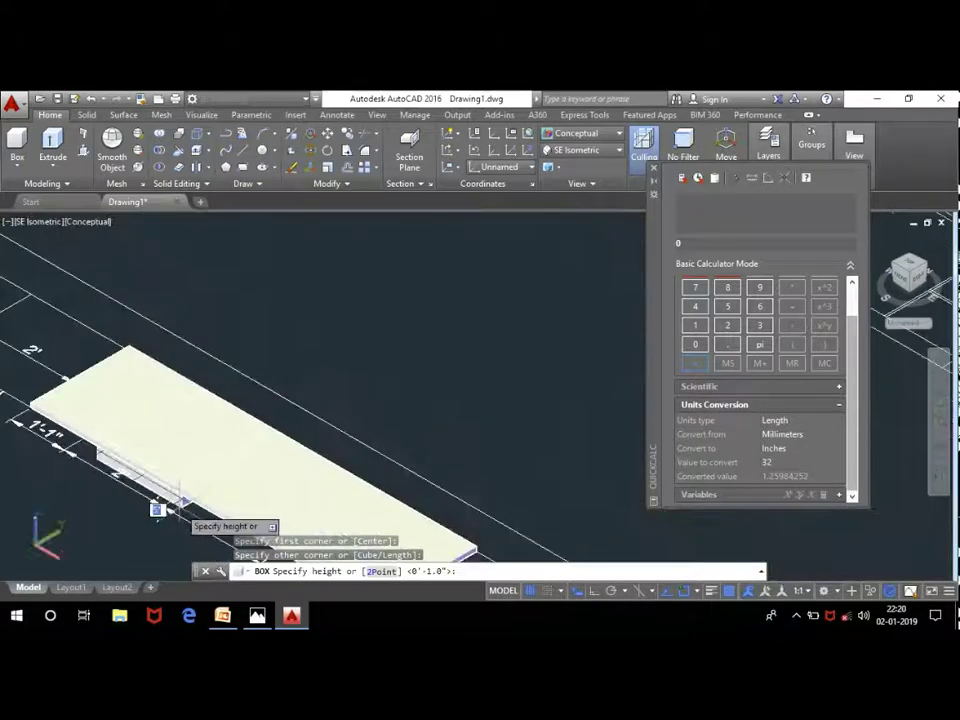
type("1'")
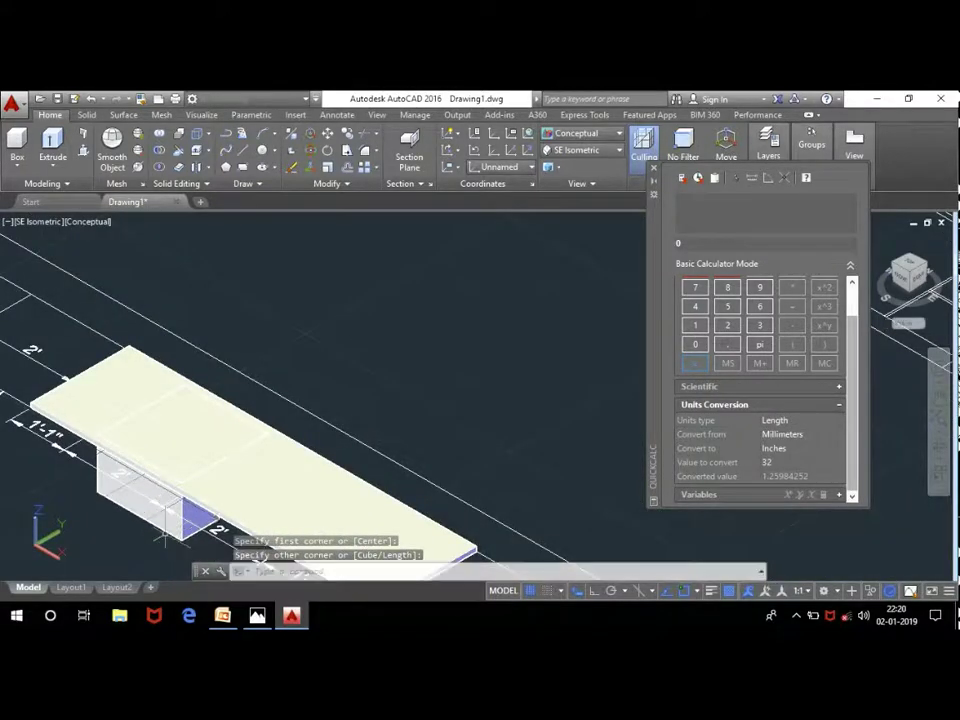
key("Return")
scroll(180, 420, "up", 3)
scroll(180, 420, "down", 2)
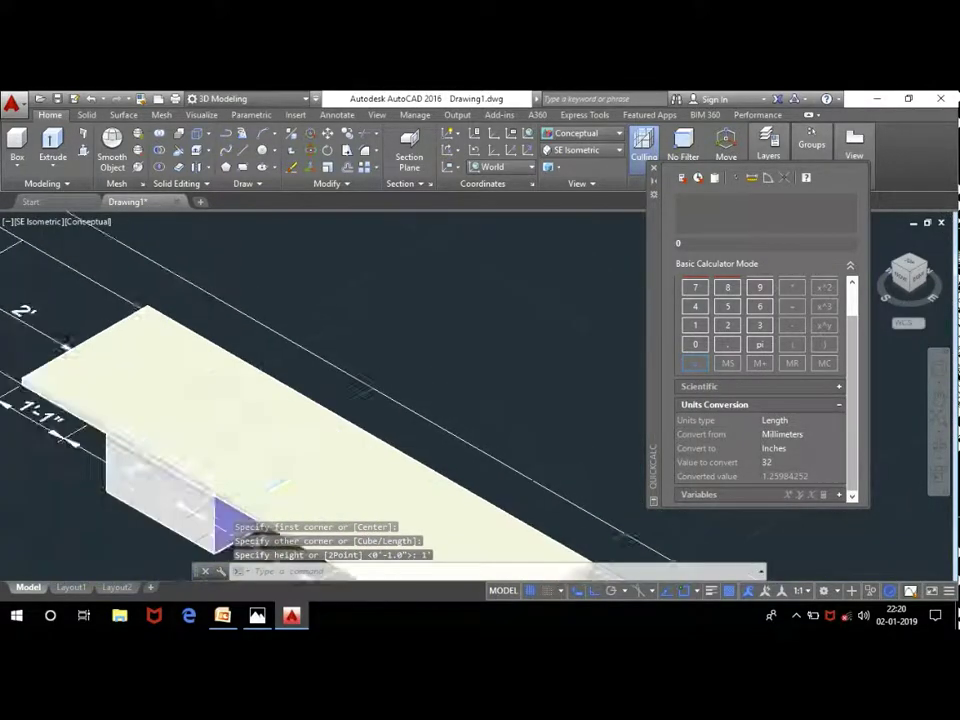
scroll(180, 420, "down", 2)
scroll(228, 403, "up", 3)
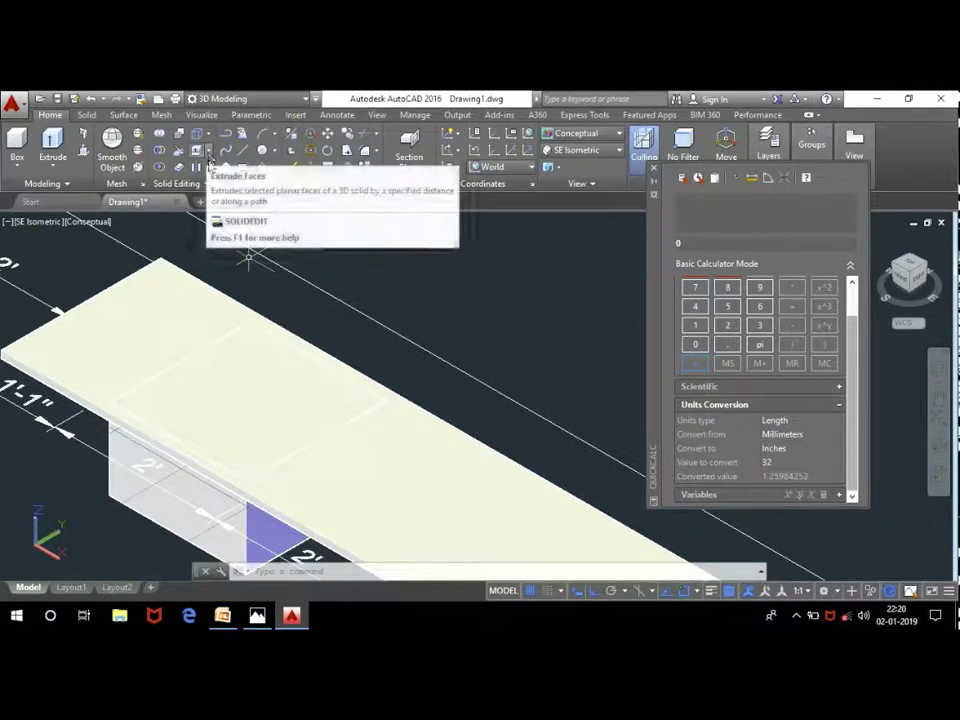
Step: Shell the sink box's 3D solid with its top face removed, stopping at the thickness prompt
left_click(209, 166)
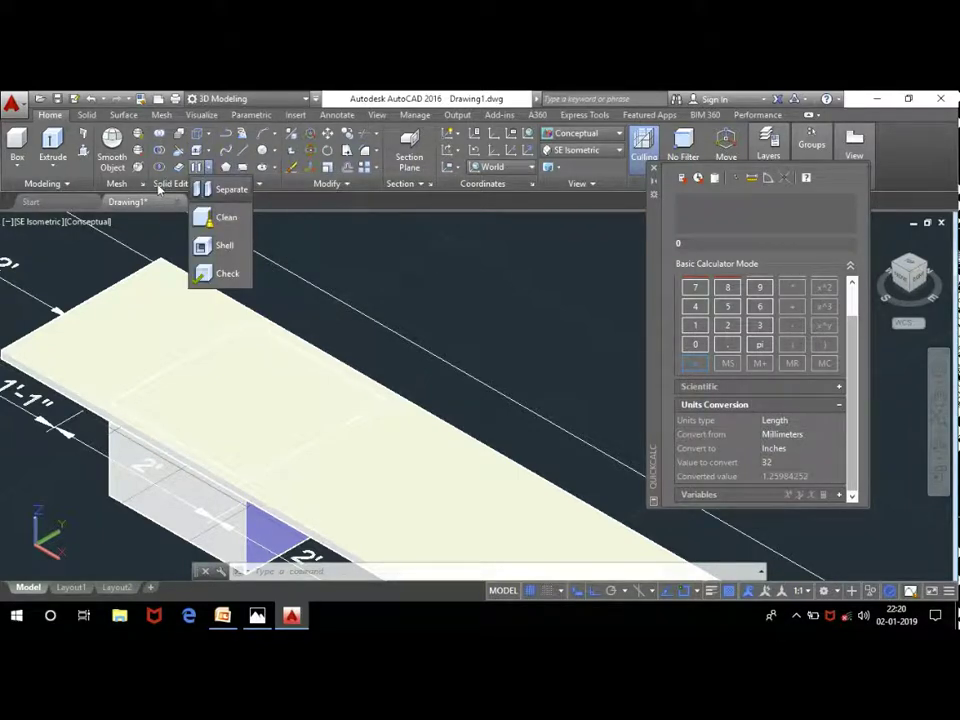
left_click(221, 250)
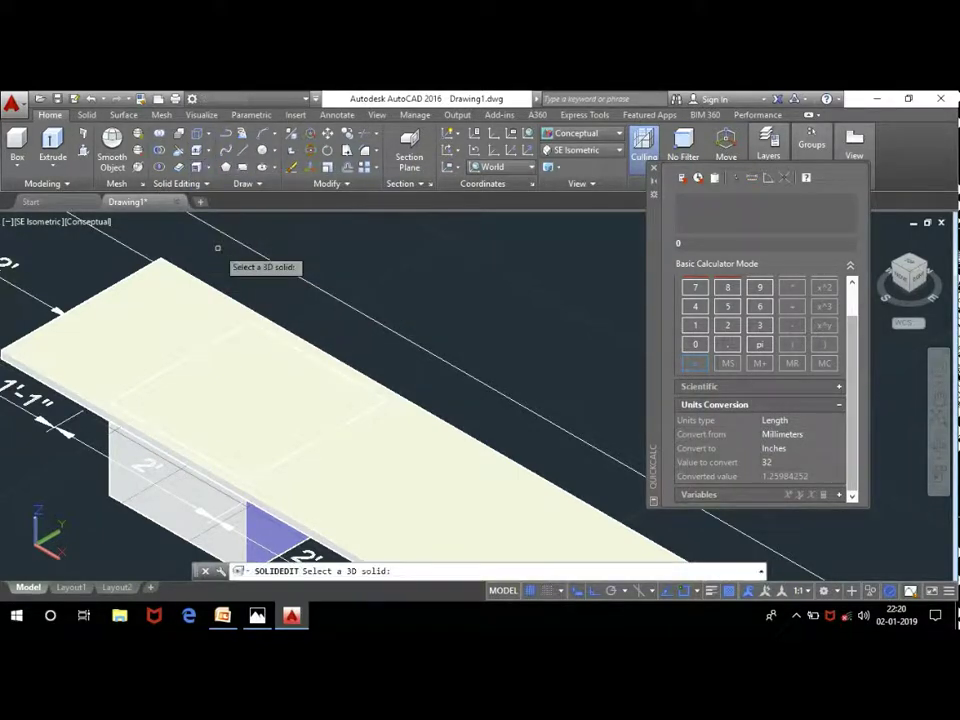
left_click(257, 407)
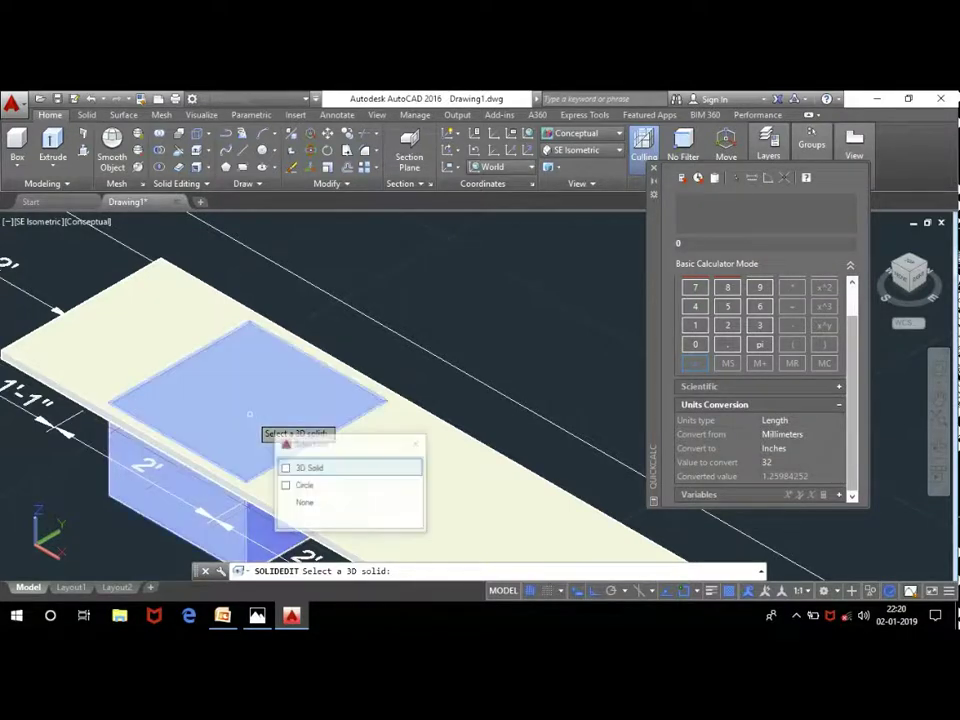
left_click(287, 468)
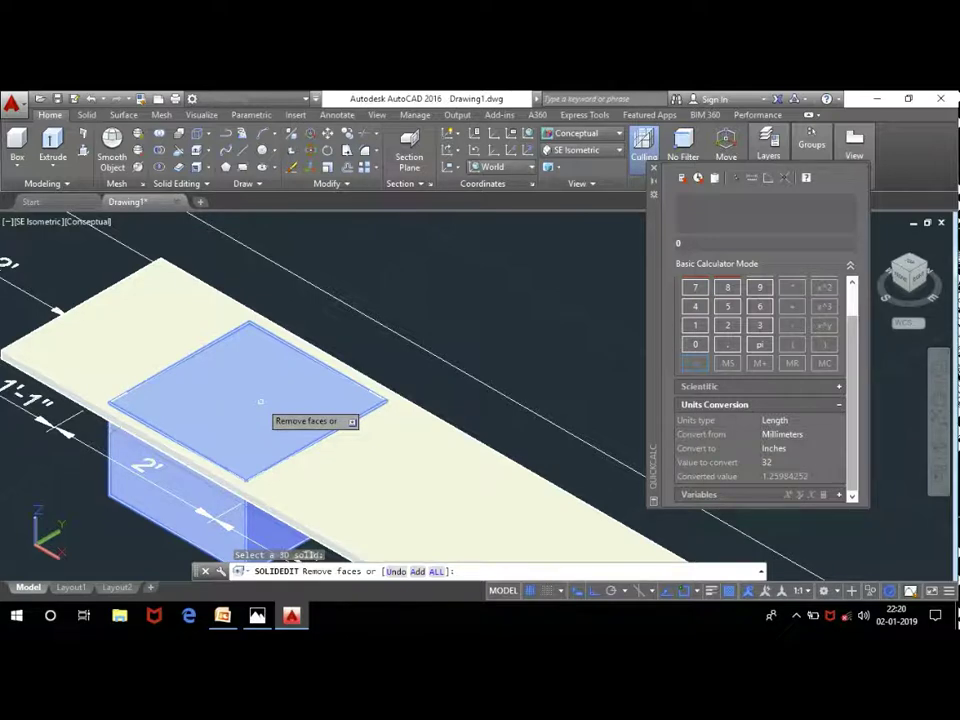
left_click(260, 401)
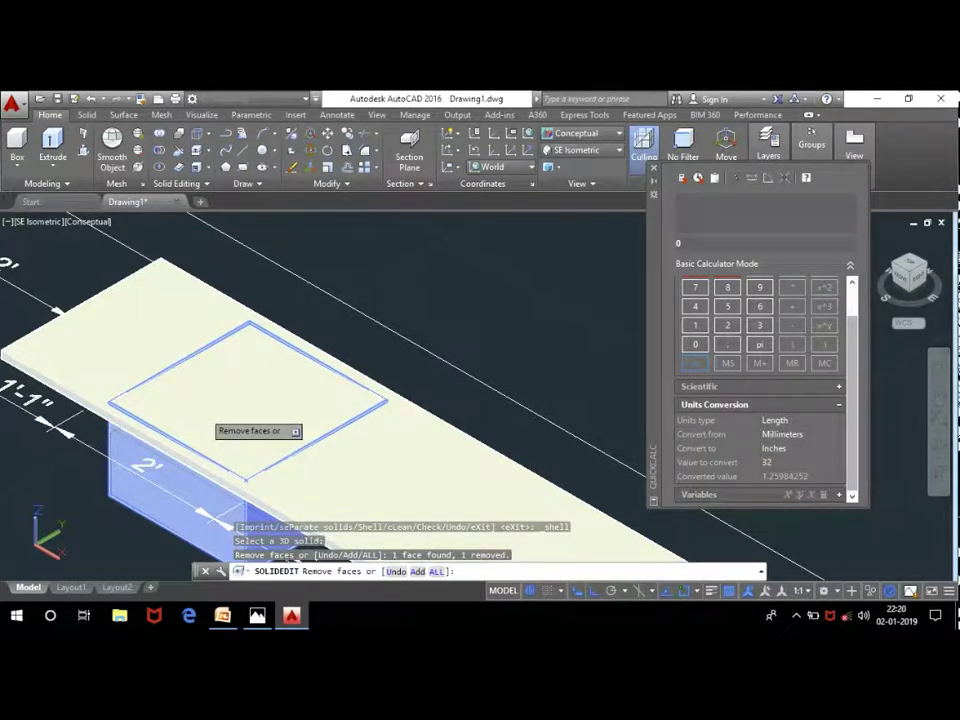
key("Return")
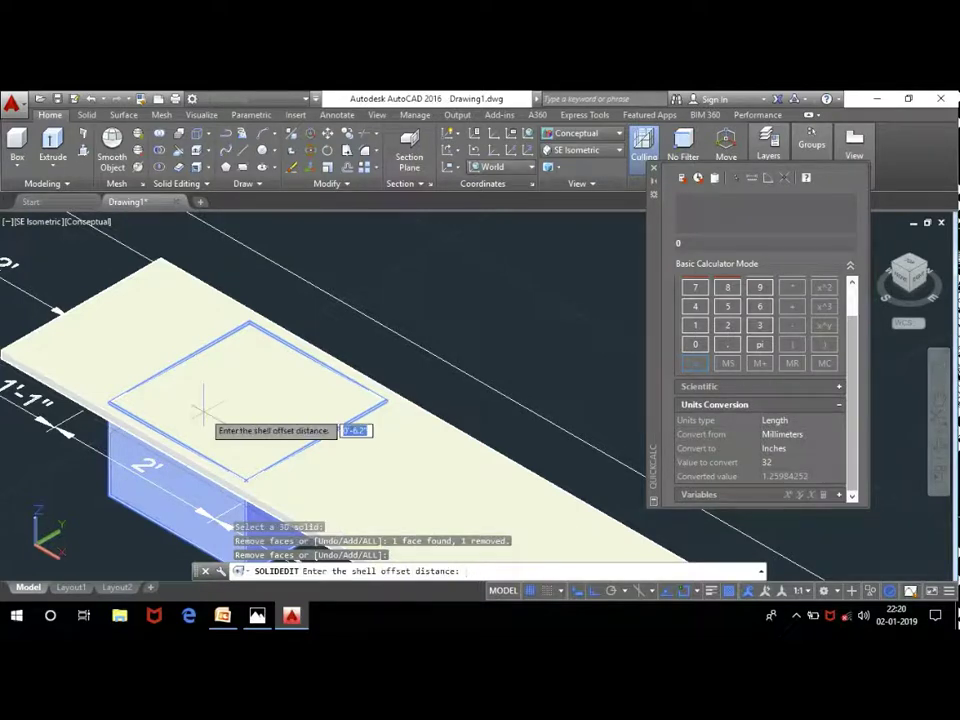
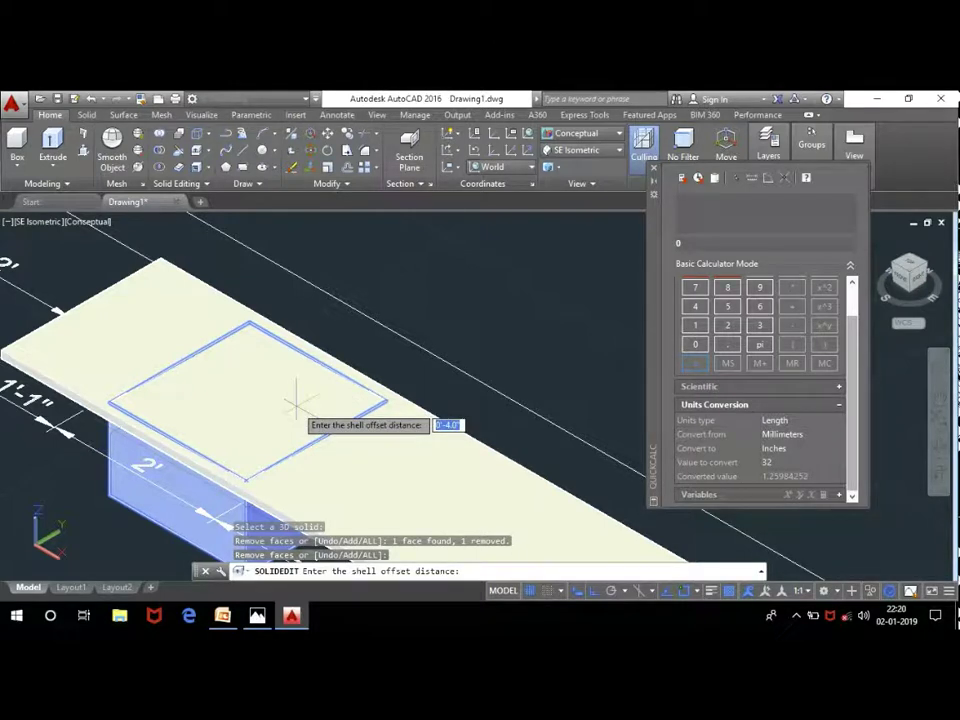
Step: Shell the sink box with a 2-inch wall thickness and exit solids editing
type("2")
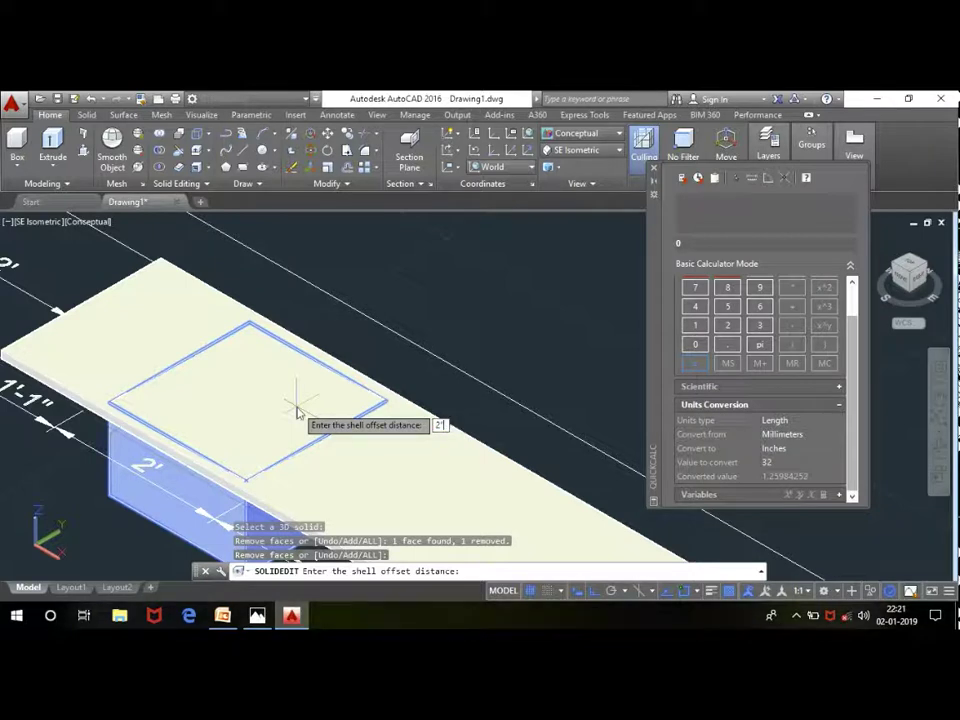
key("Return")
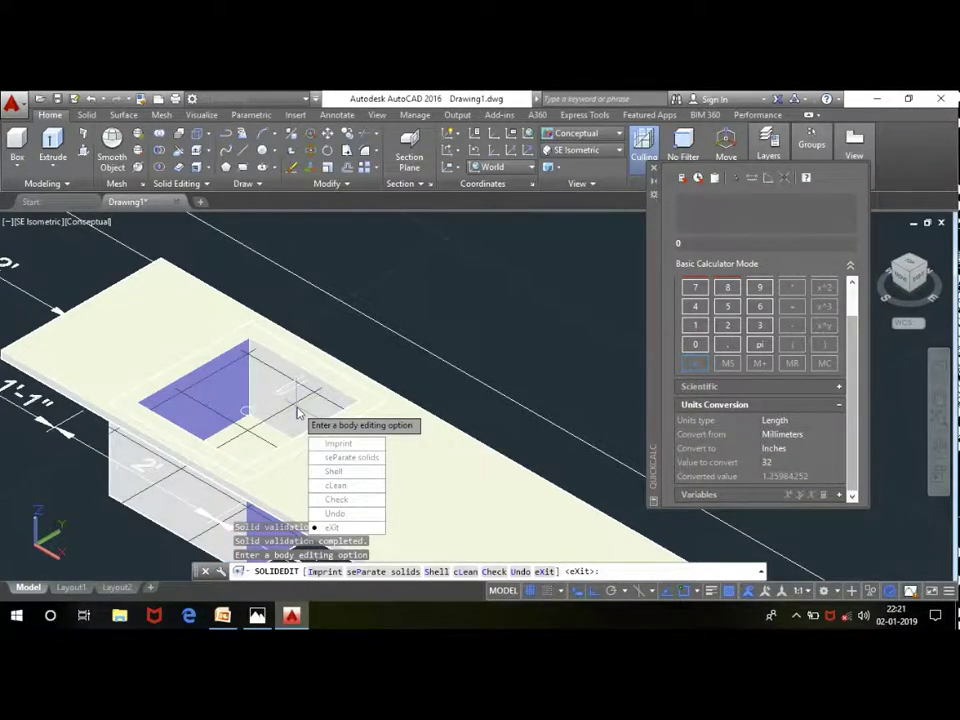
key("Return")
key("Return")
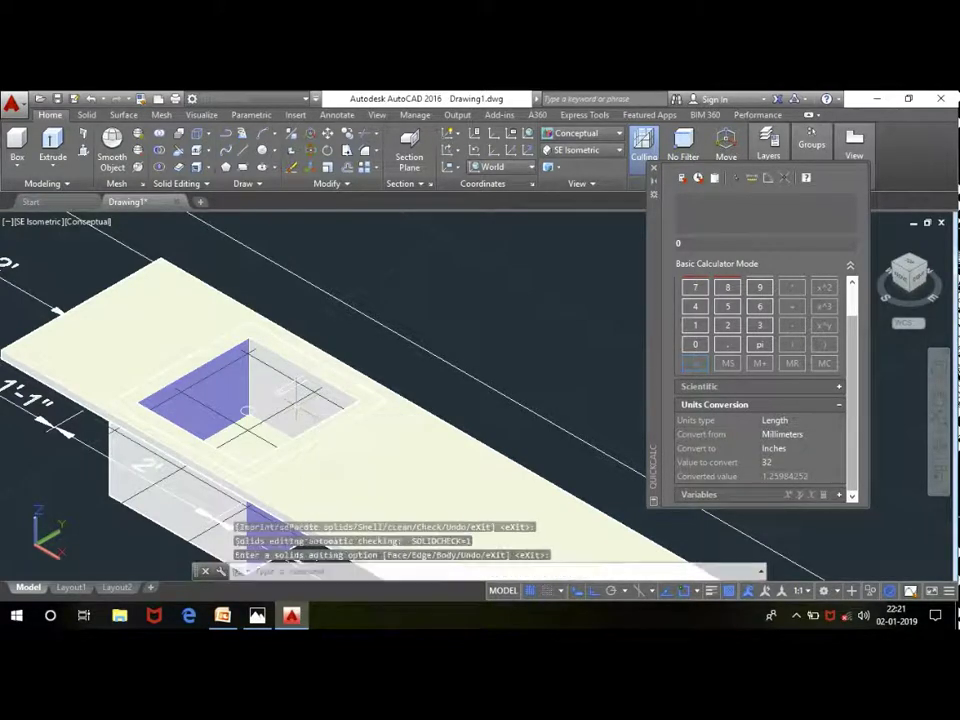
scroll(282, 400, "up", 3)
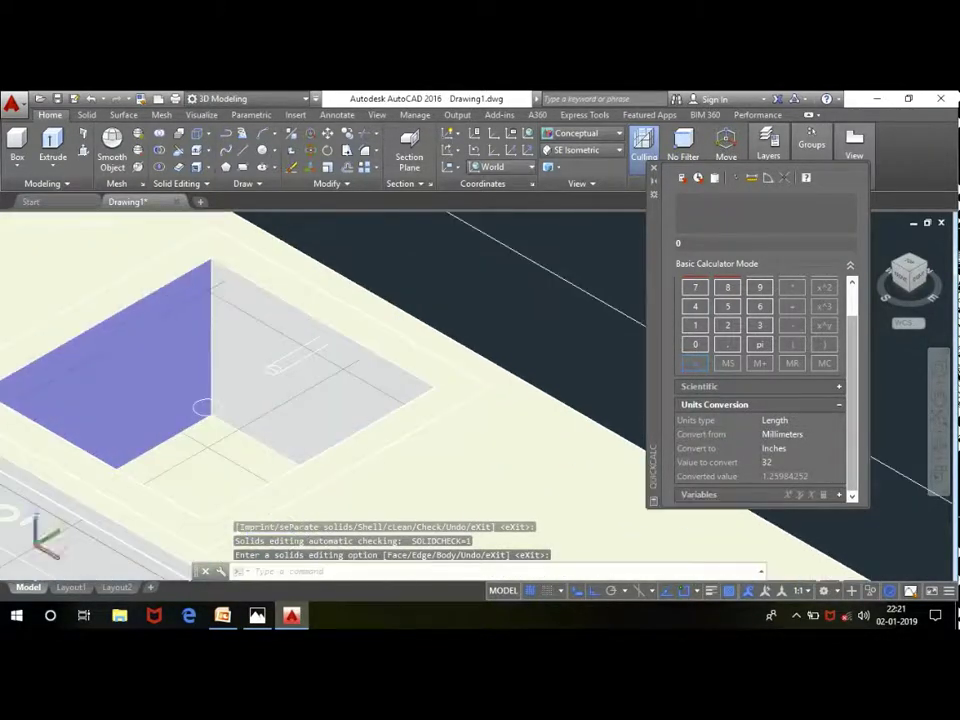
scroll(282, 400, "down", 2)
scroll(282, 400, "up", 3)
scroll(311, 274, "down", 2)
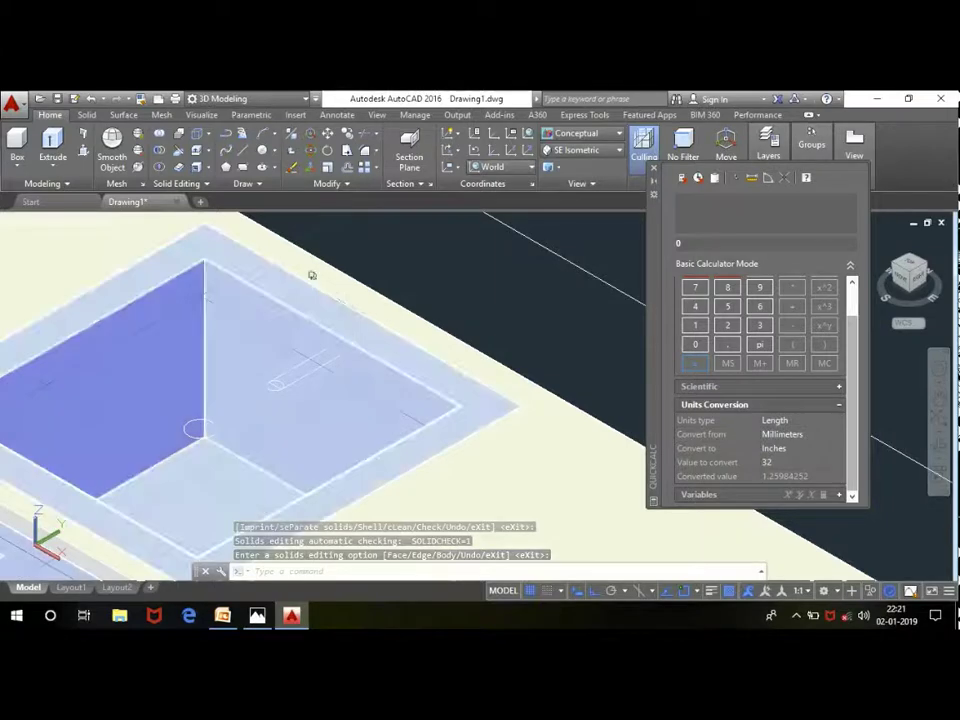
scroll(311, 274, "up", 2)
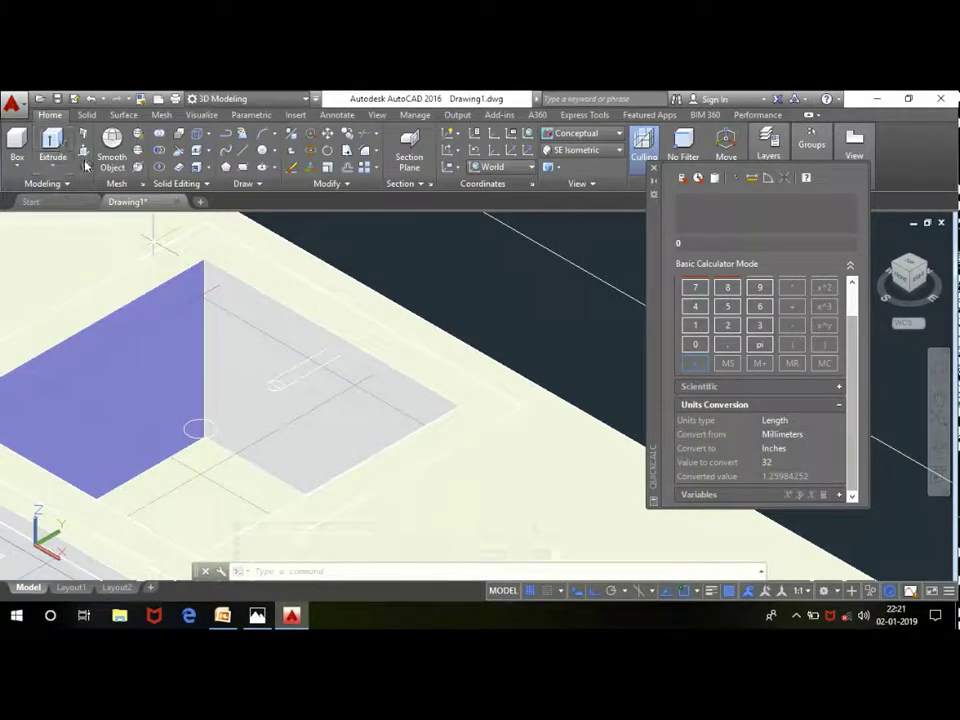
Step: Draw a short box solid on the countertop just behind the sink basin
left_click(17, 140)
scroll(358, 278, "up", 2)
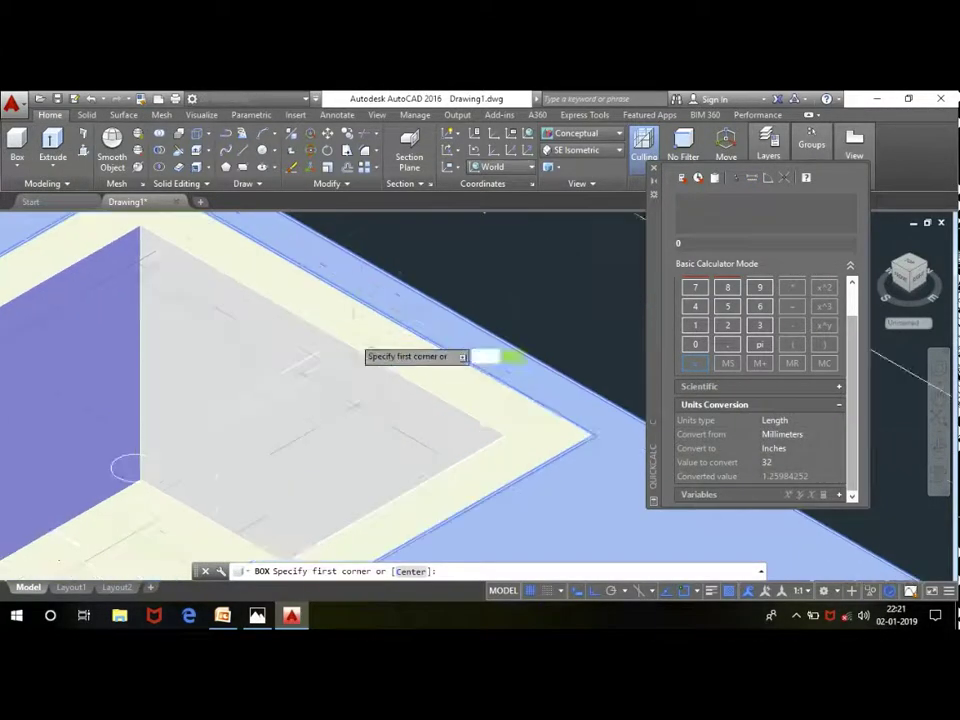
scroll(352, 345, "up", 2)
scroll(347, 322, "up", 1)
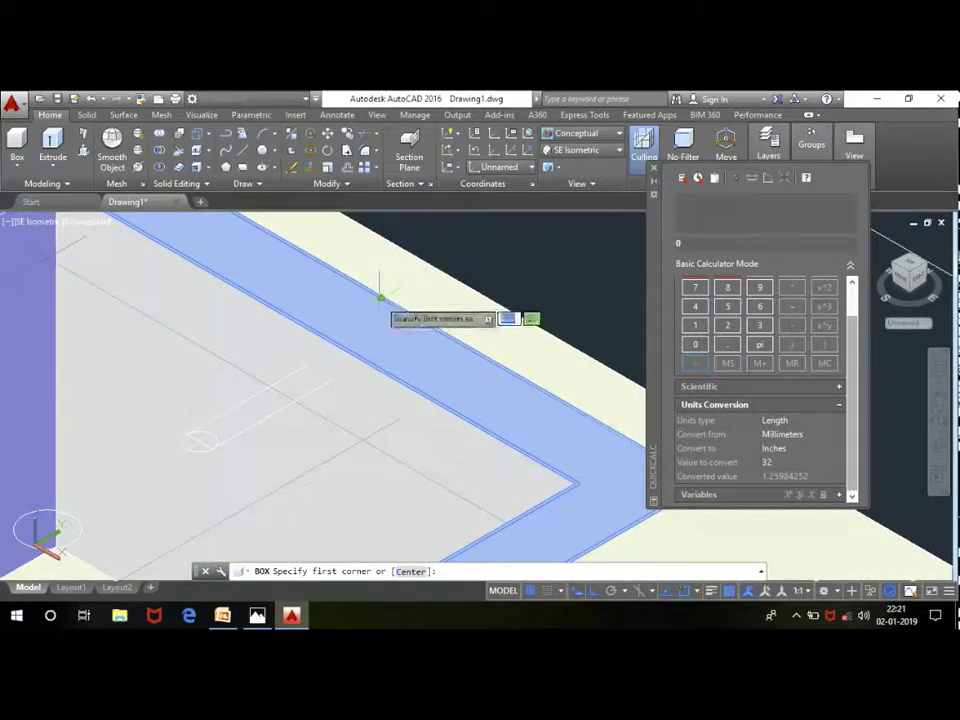
left_click(395, 280)
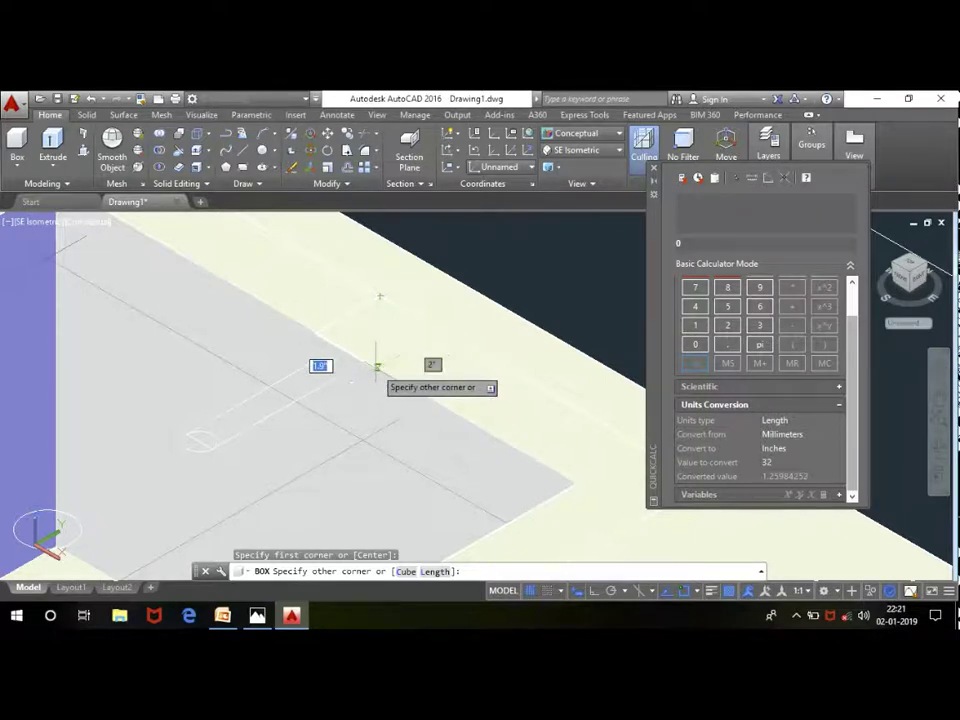
left_click(377, 367)
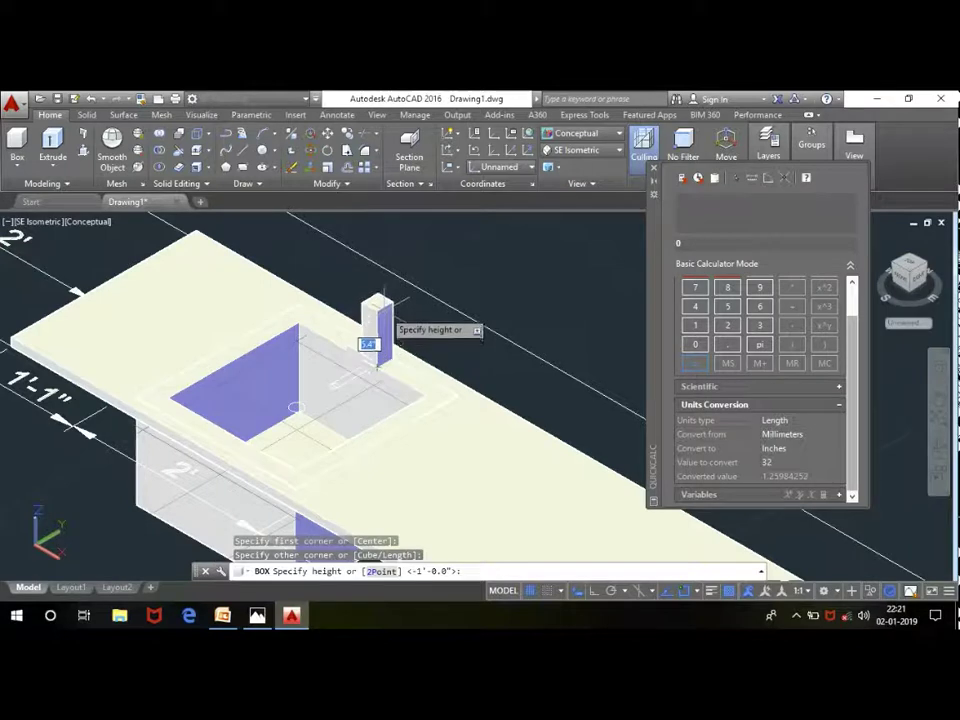
scroll(368, 344, "up", 2)
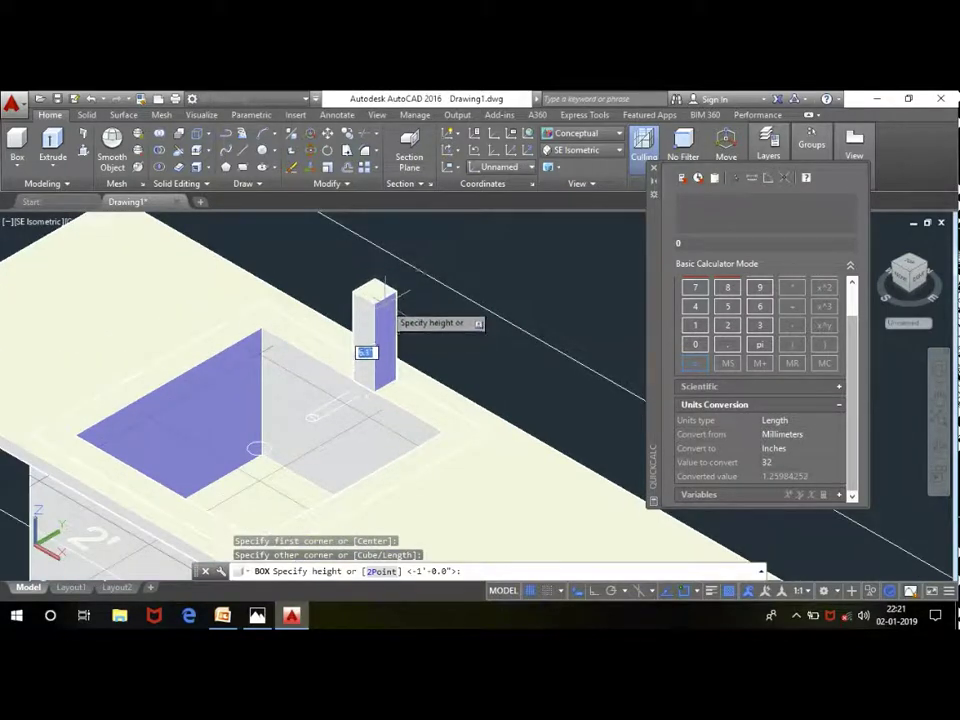
left_click(366, 362)
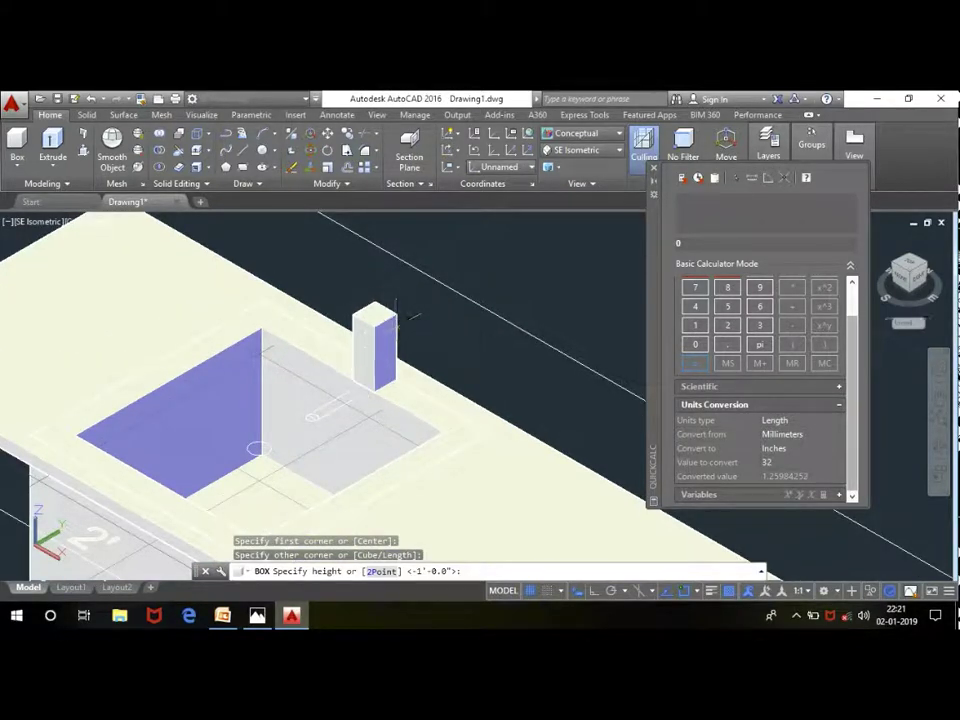
Step: Draw a thin box bar from the small box's top out over the sink
left_click(22, 140)
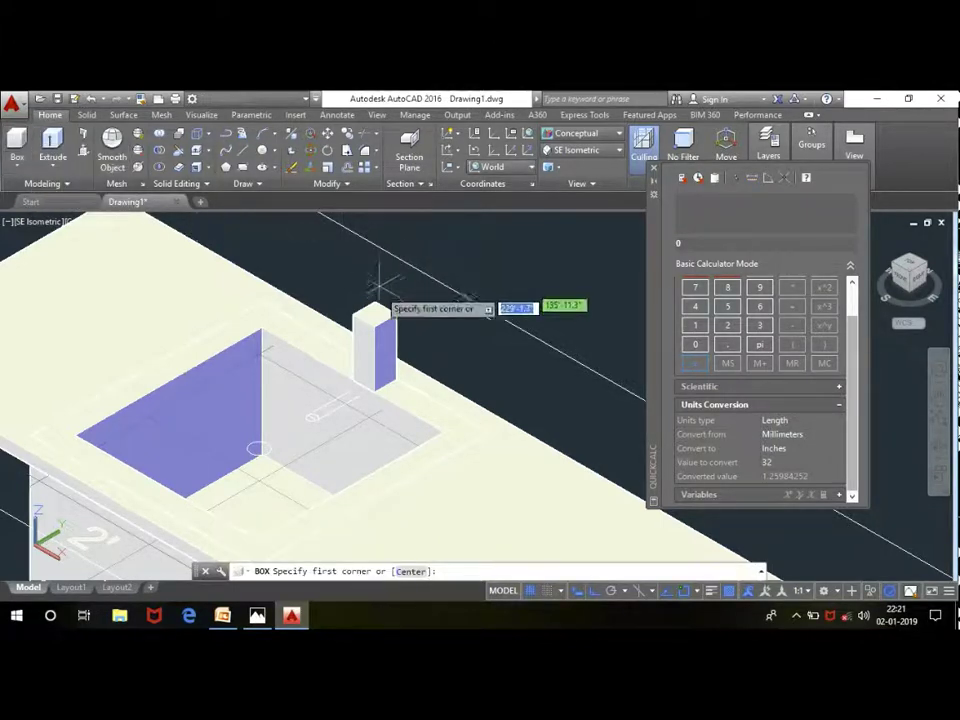
scroll(368, 311, "up", 3)
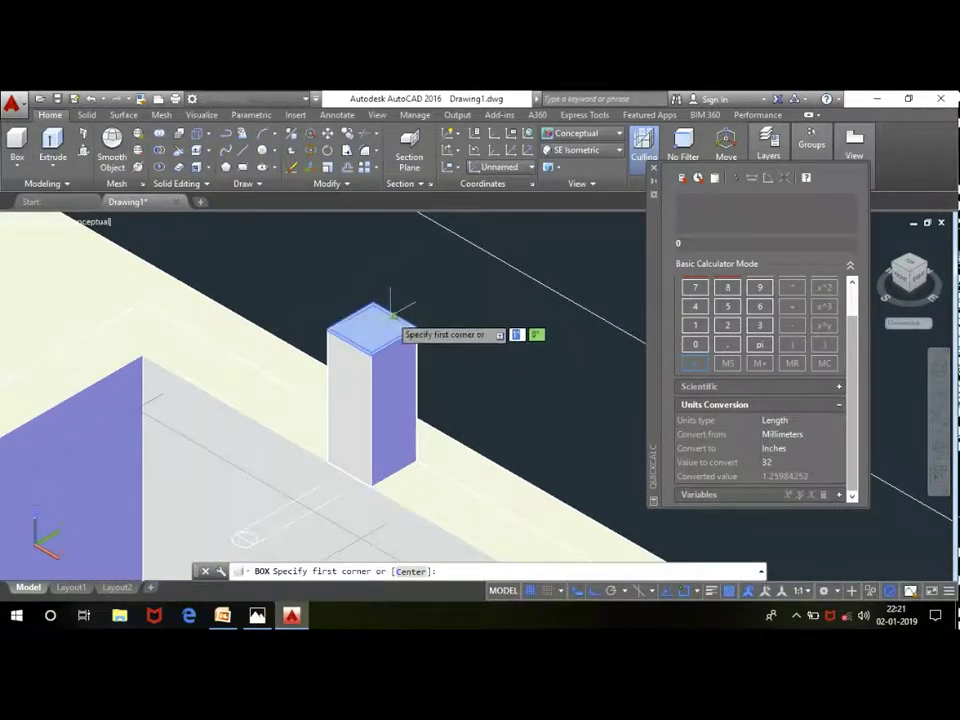
left_click(380, 310)
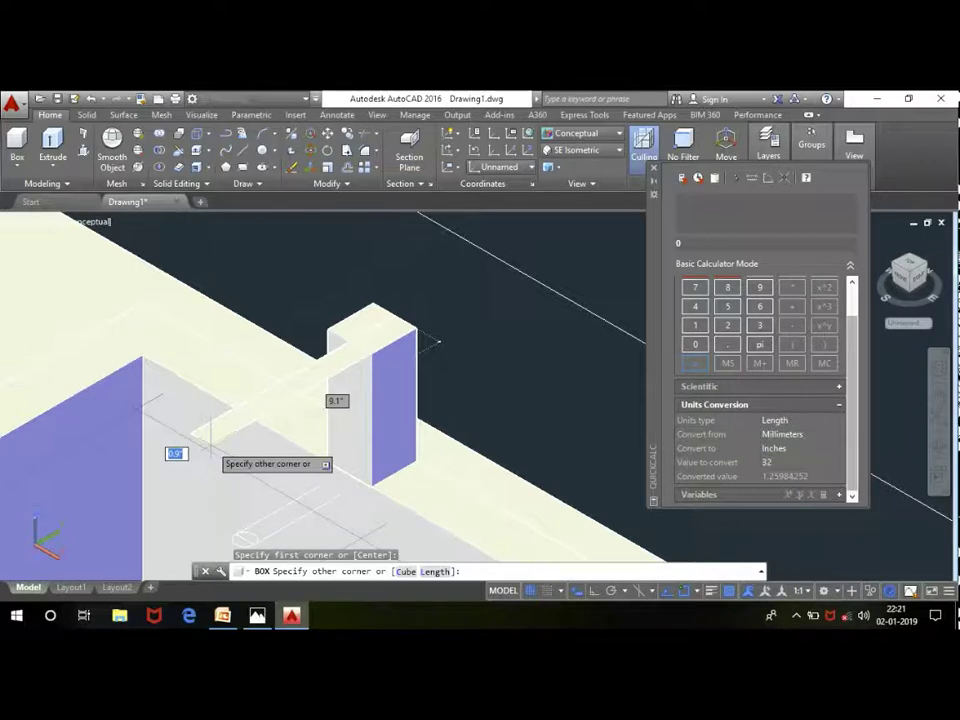
left_click(216, 432)
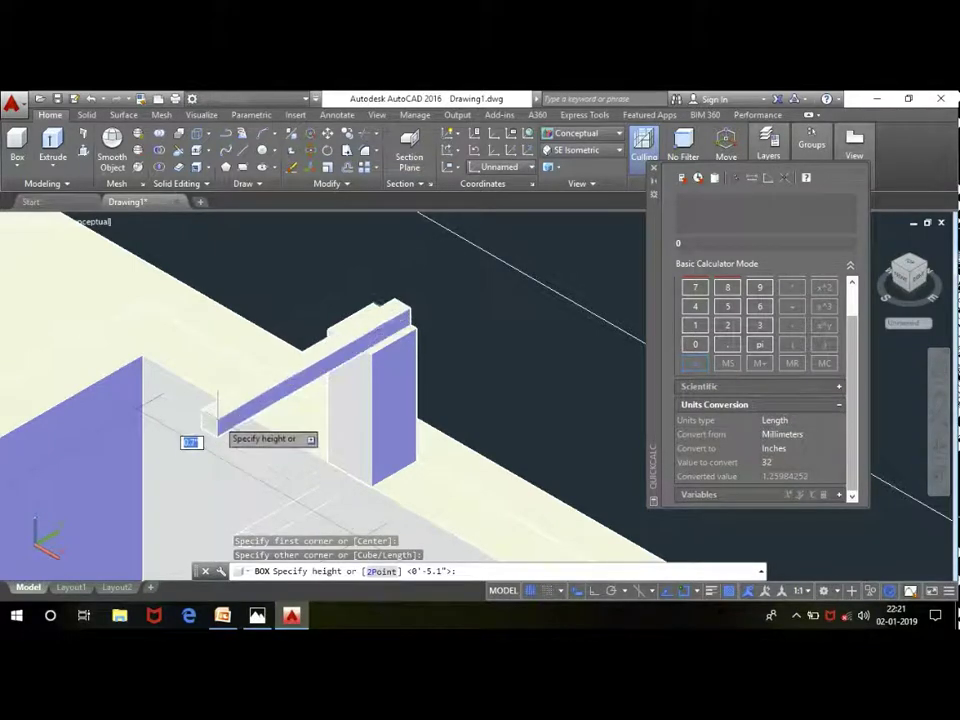
left_click(218, 400)
scroll(380, 318, "up", 3)
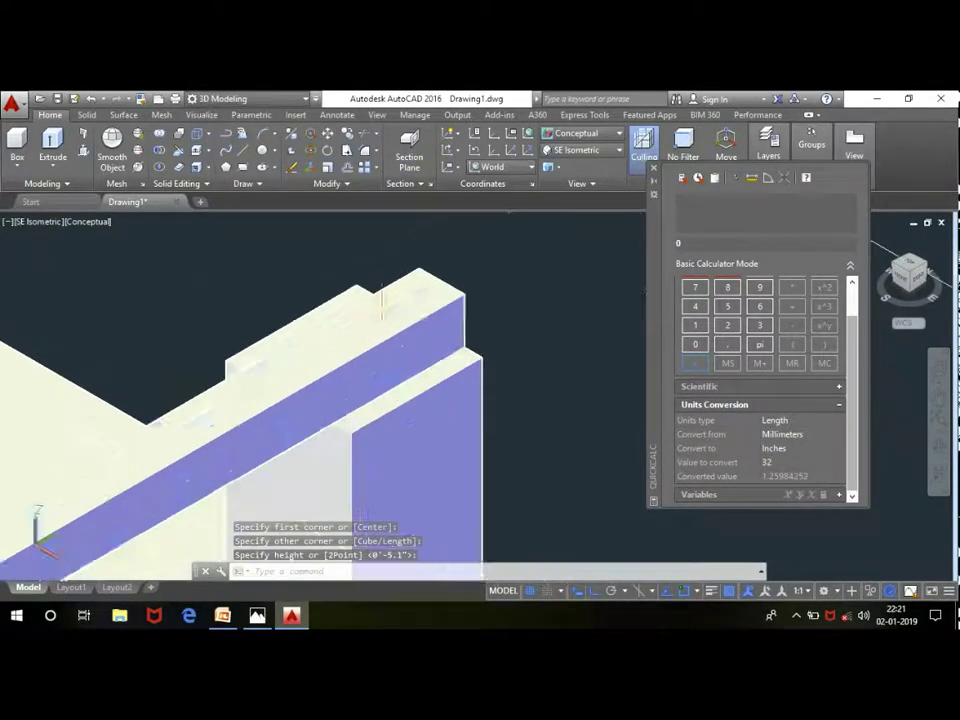
left_click(440, 272)
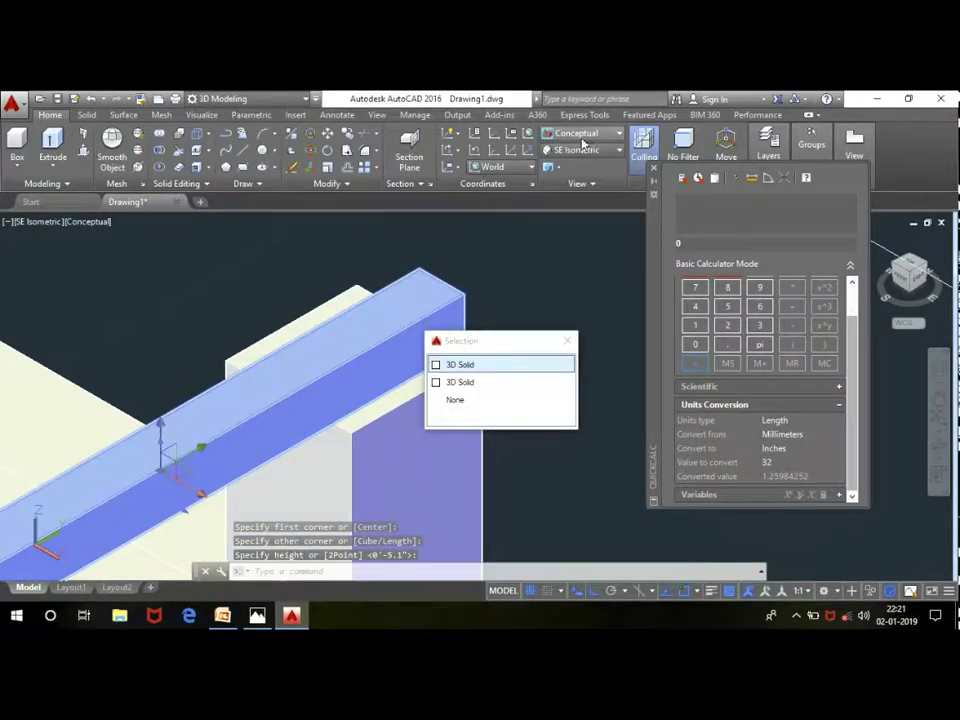
Step: Switch to 2D Wireframe and move the spout bar to a new position
left_click(581, 137)
left_click(569, 164)
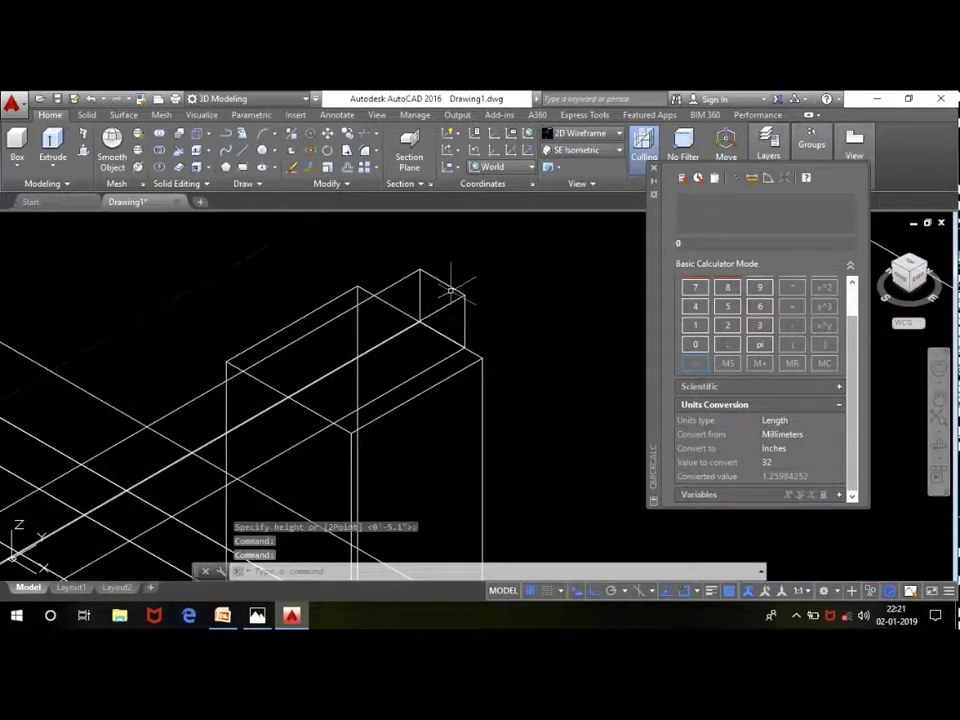
left_click(451, 291)
type("m")
key("Return")
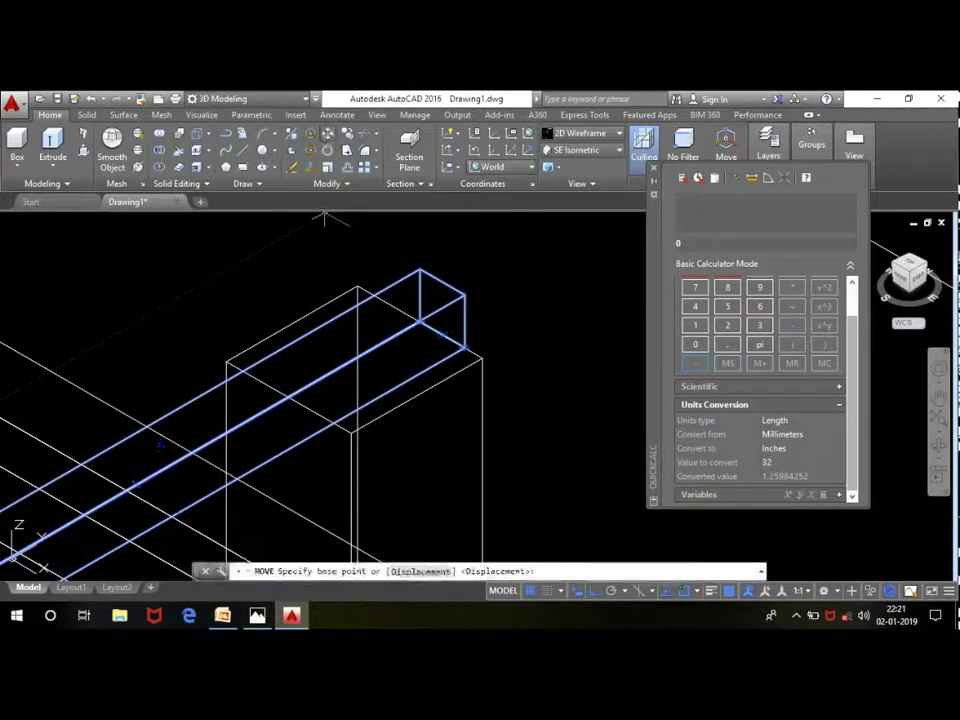
left_click(441, 336)
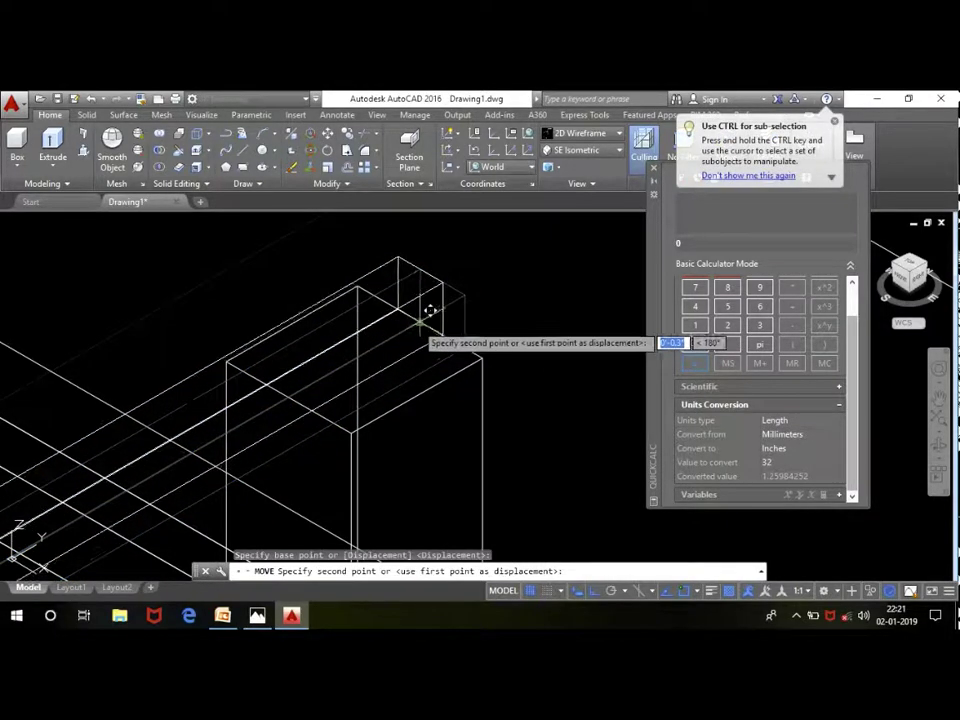
left_click(424, 318)
scroll(440, 295, "down", 3)
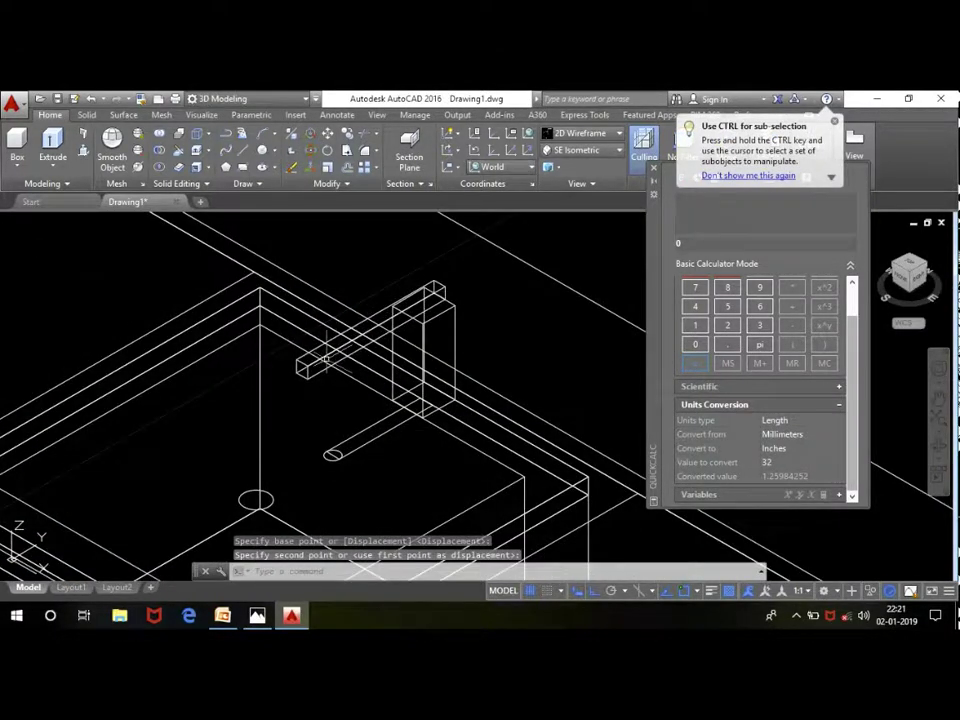
scroll(300, 330, "up", 3)
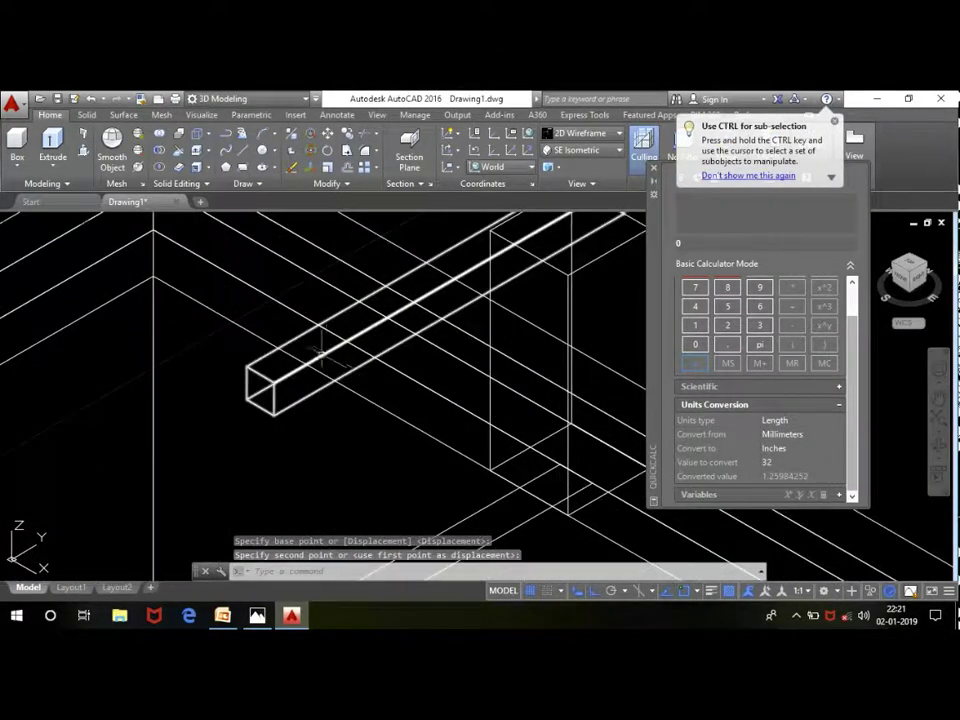
left_click(17, 160)
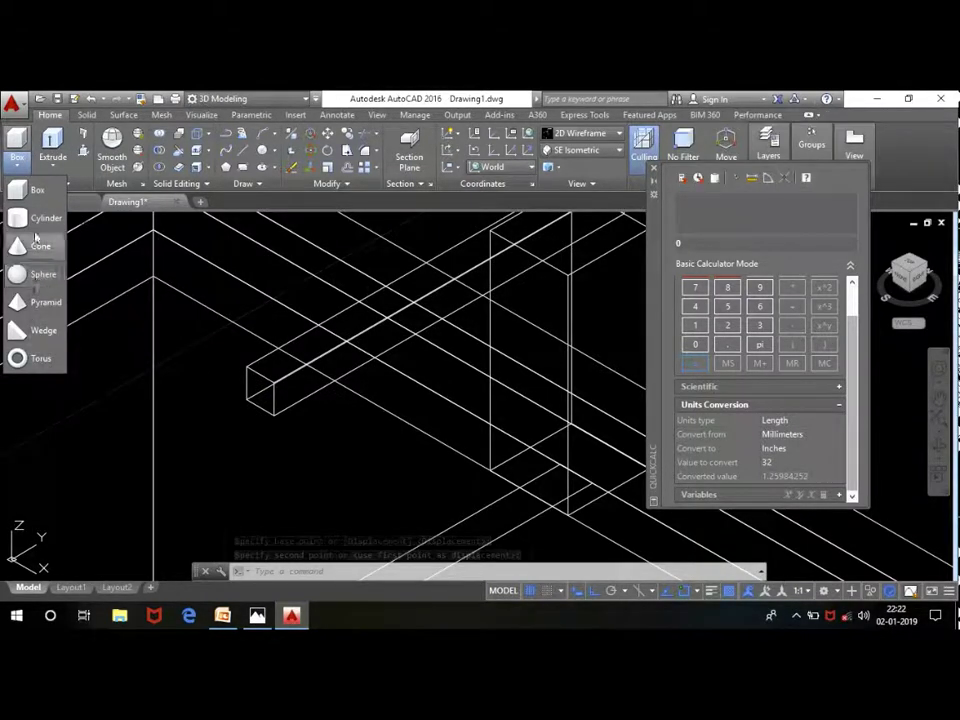
left_click(40, 217)
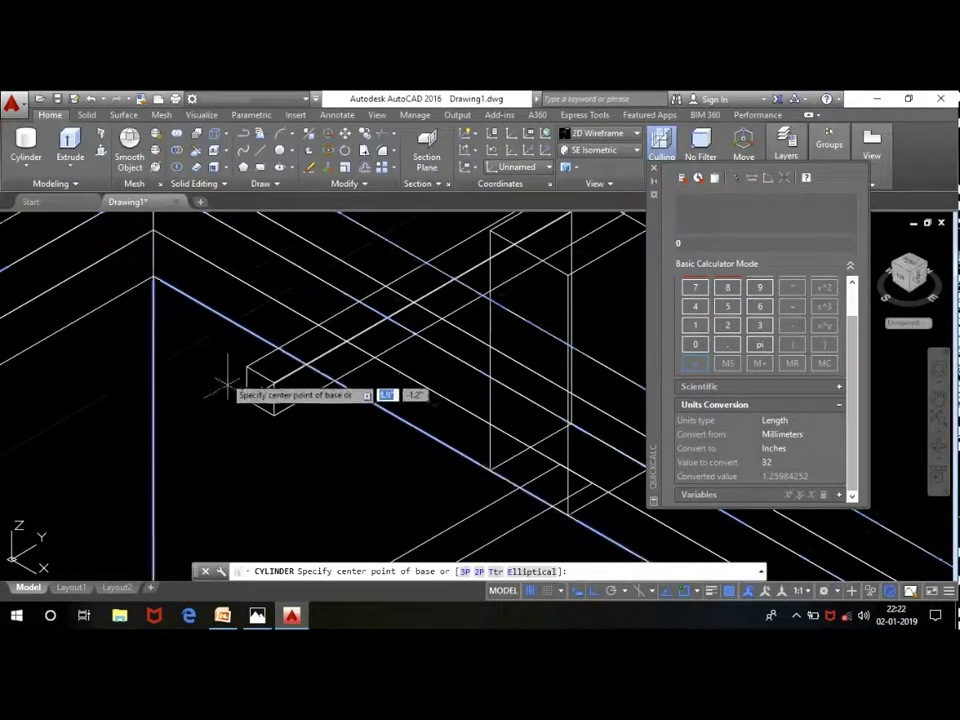
scroll(250, 390, "down", 1)
left_click(264, 412)
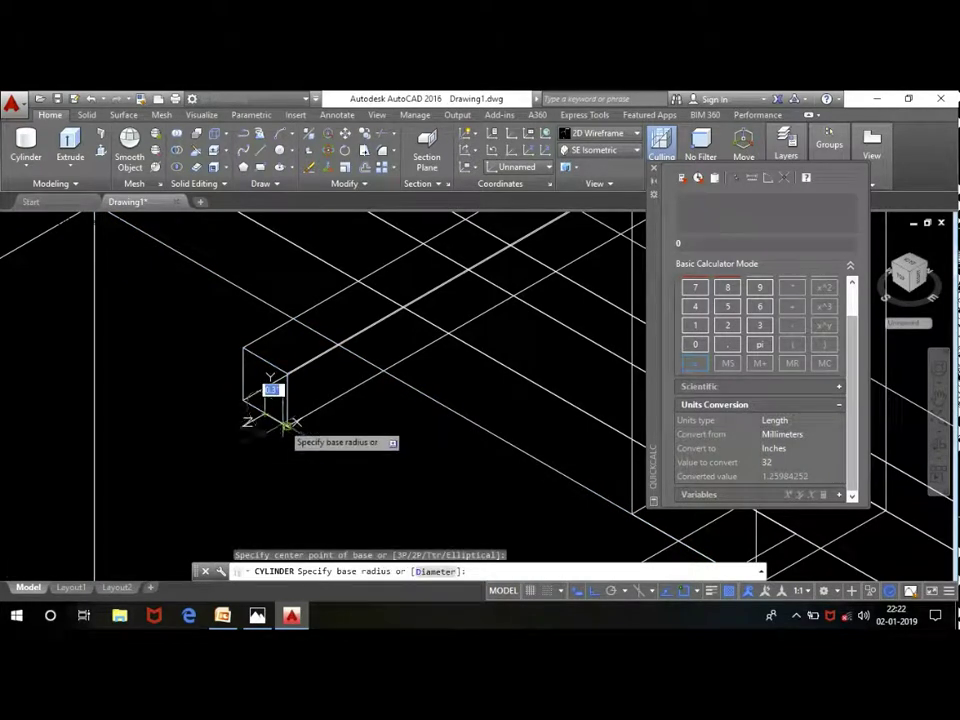
left_click(292, 421)
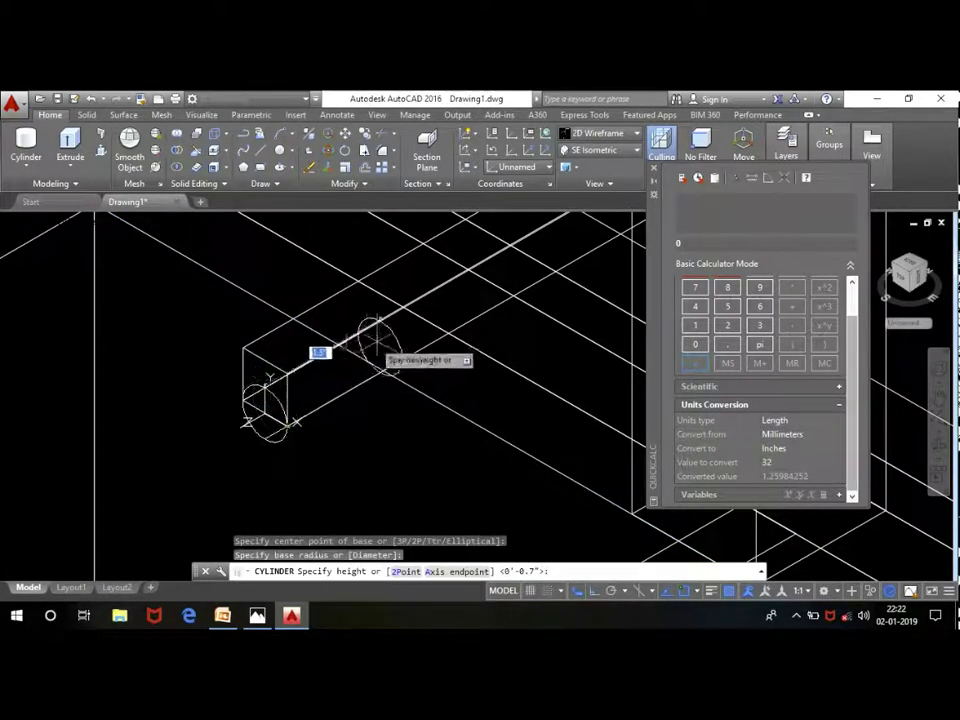
key("Escape")
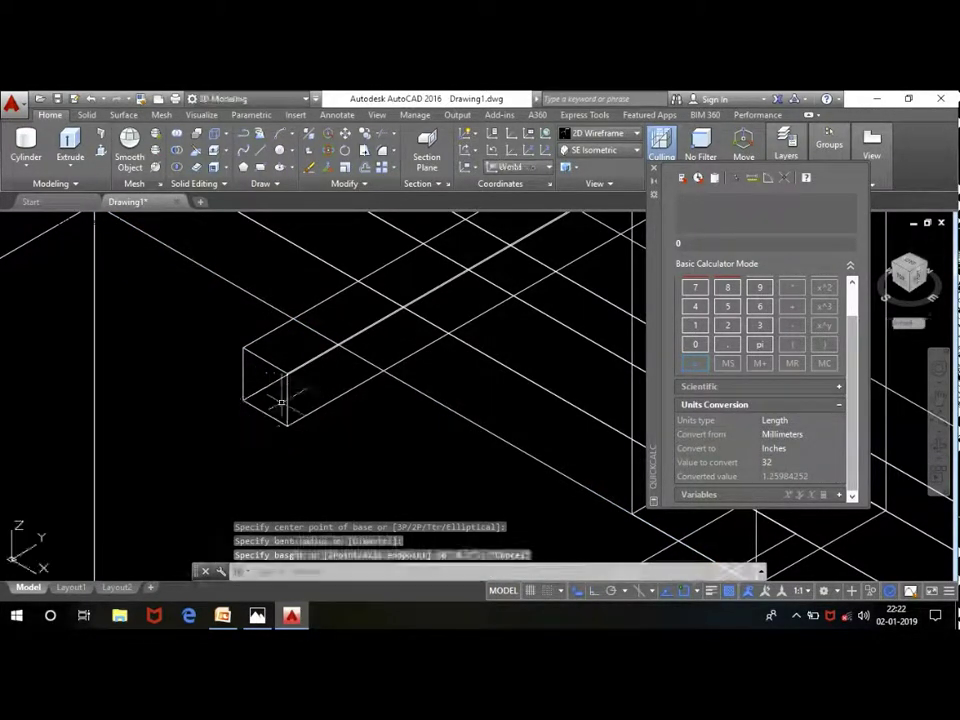
left_click(28, 145)
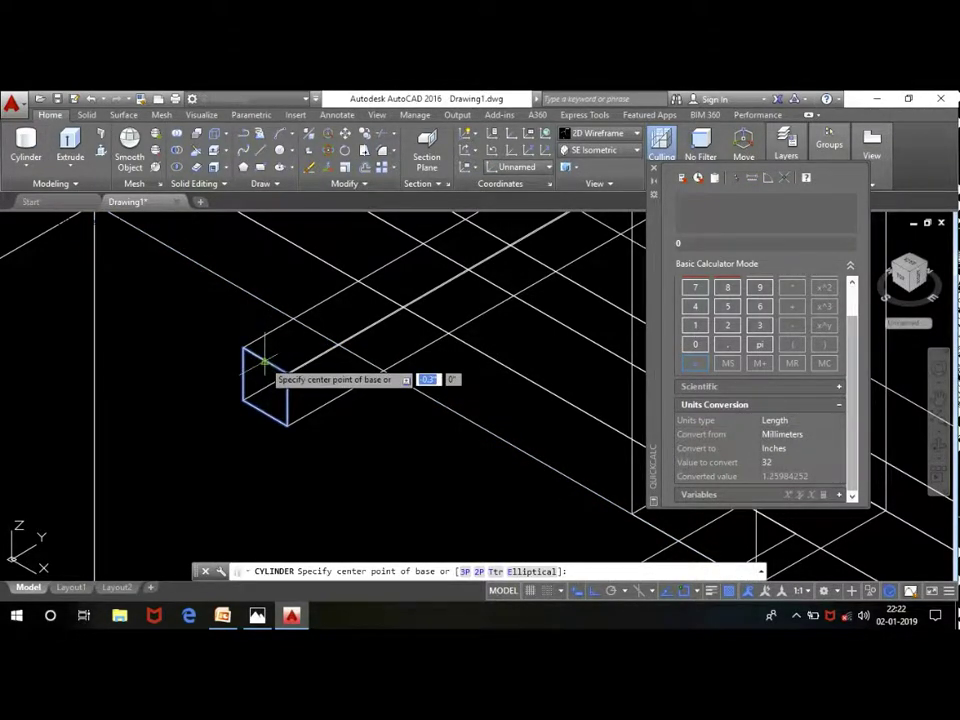
left_click(266, 357)
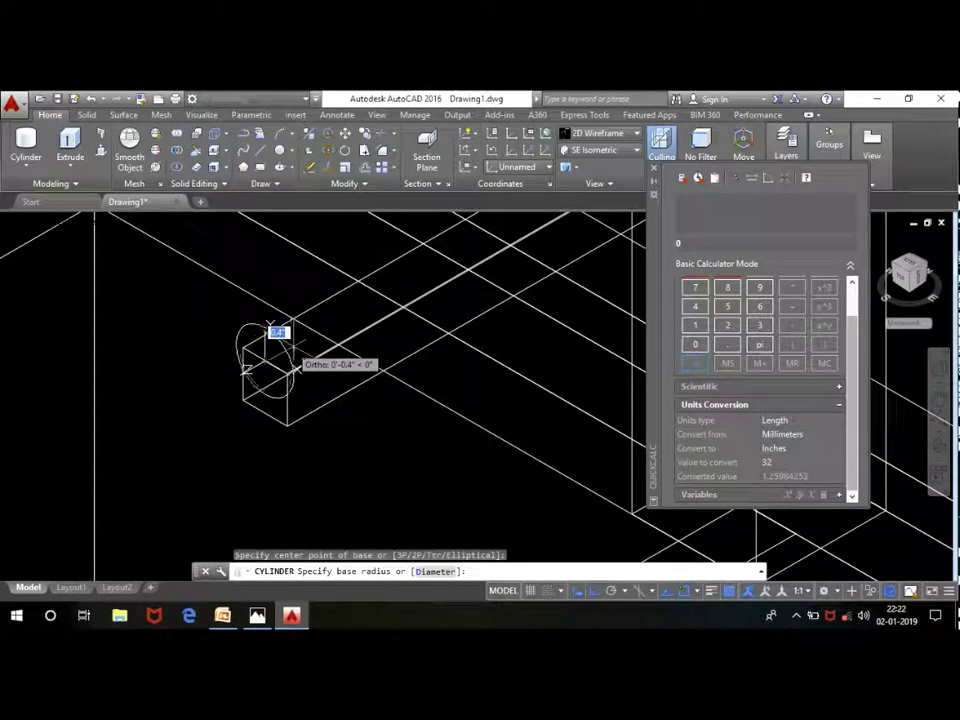
key("Escape")
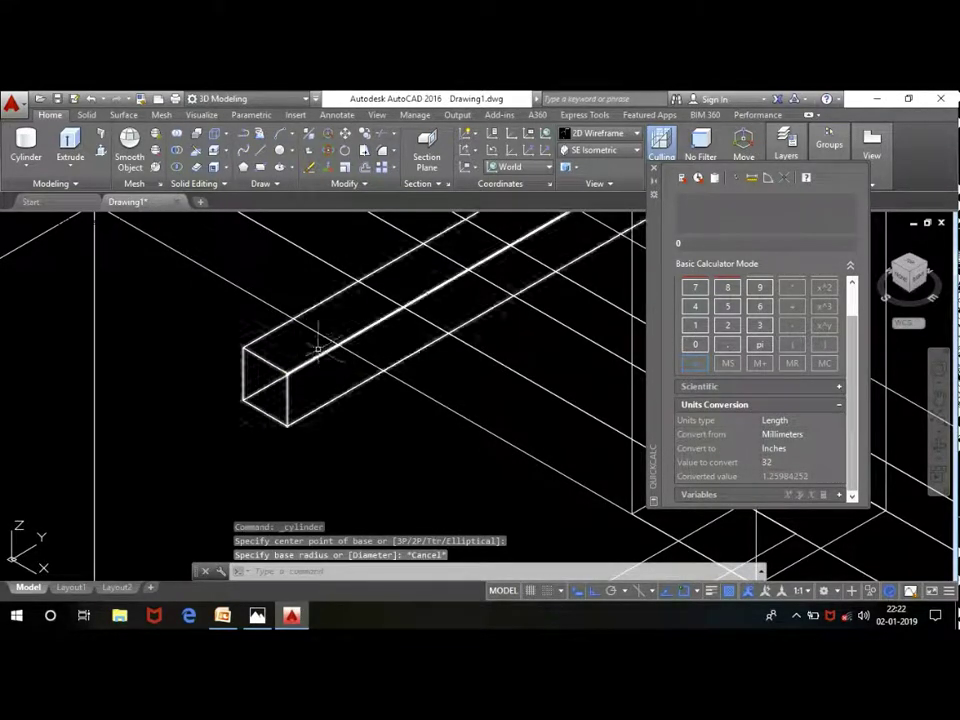
left_click(318, 355)
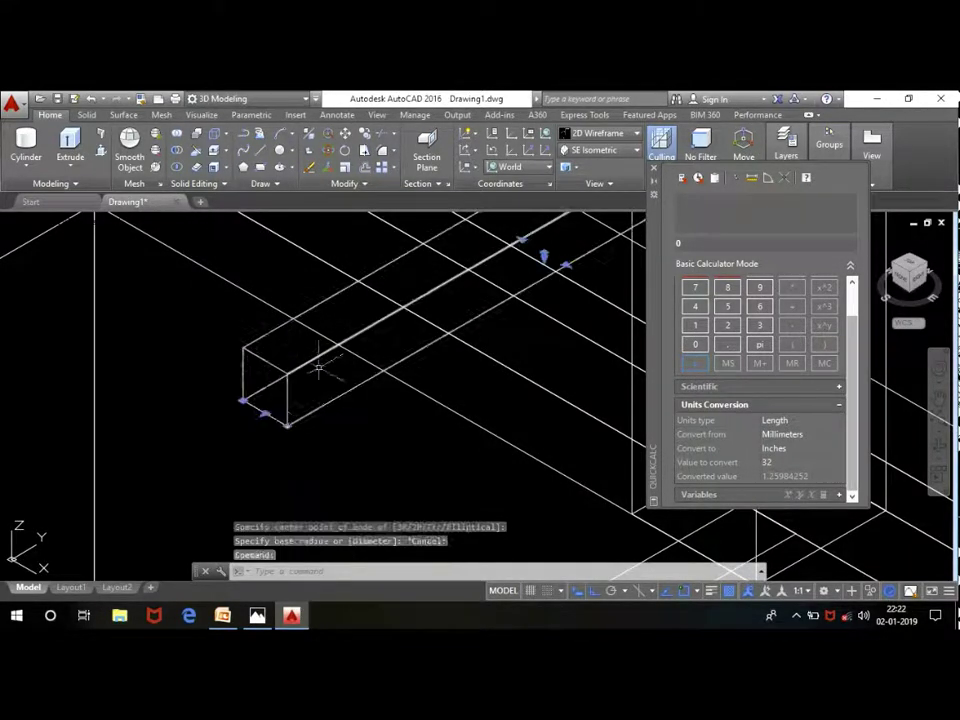
left_click(265, 413)
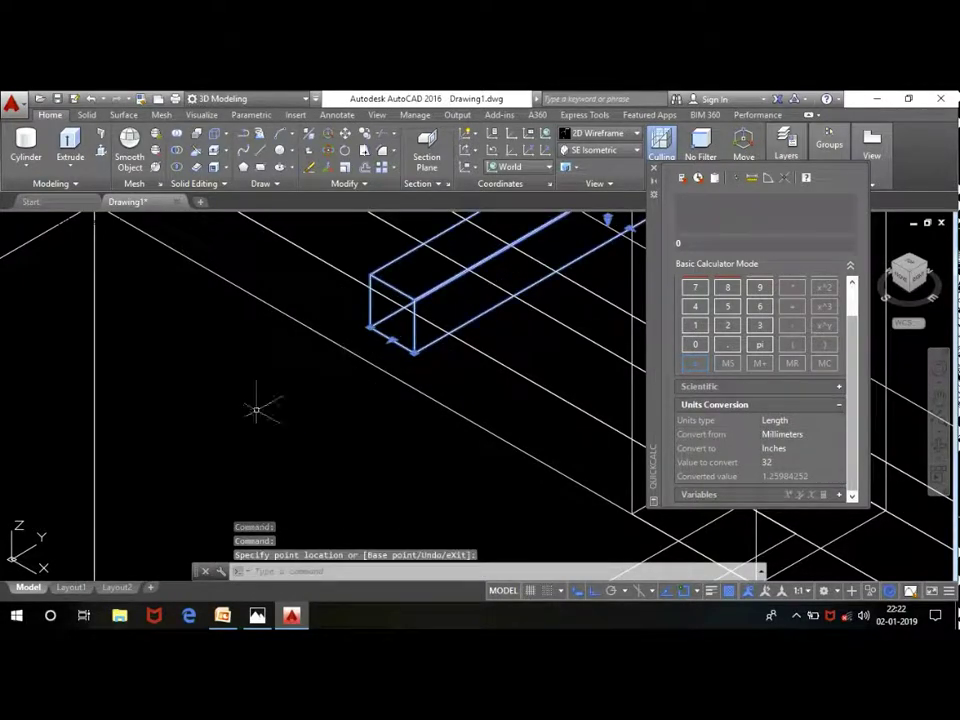
Step: Cancel the bar move and draw a cylinder centred on the faucet arm's end
scroll(257, 410, "down", 2)
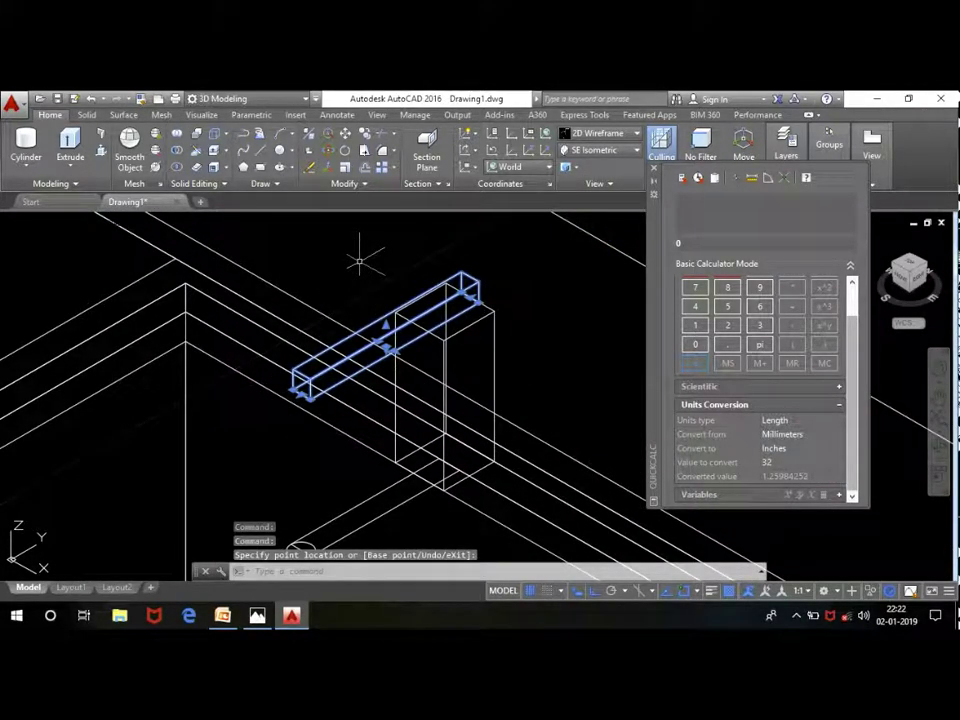
key("Escape")
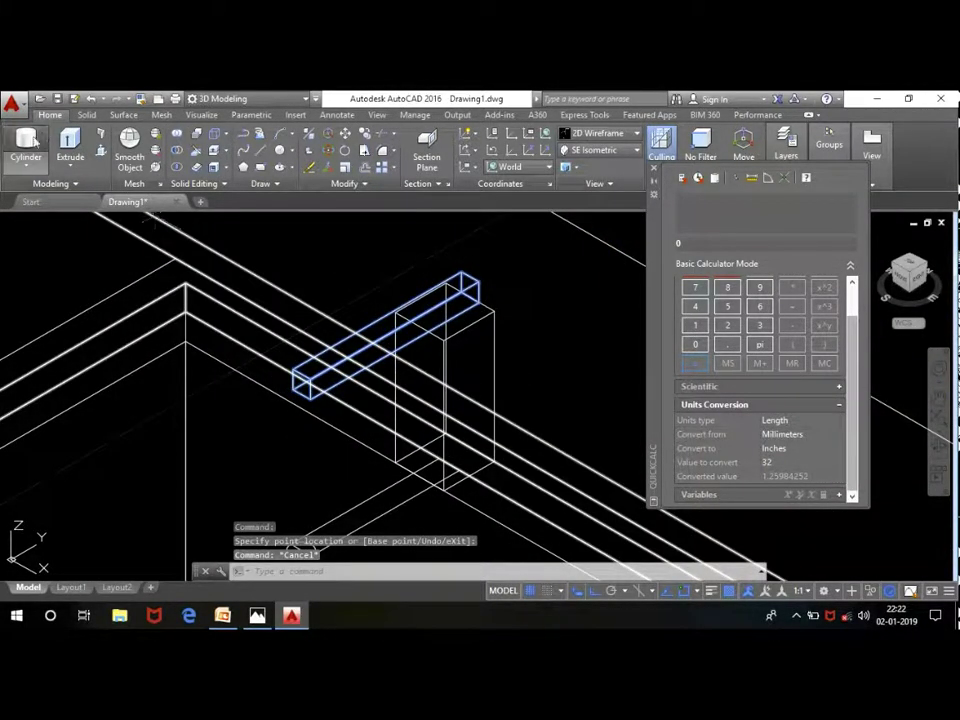
left_click(27, 140)
scroll(305, 402, "up", 2)
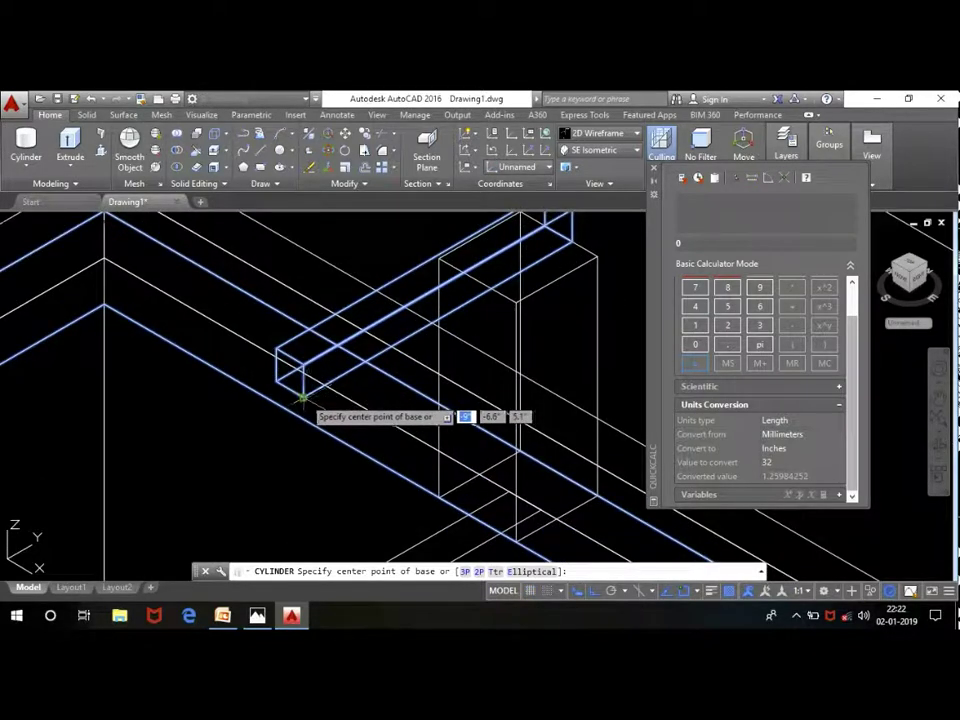
left_click(290, 388)
scroll(280, 375, "up", 2)
scroll(285, 390, "up", 2)
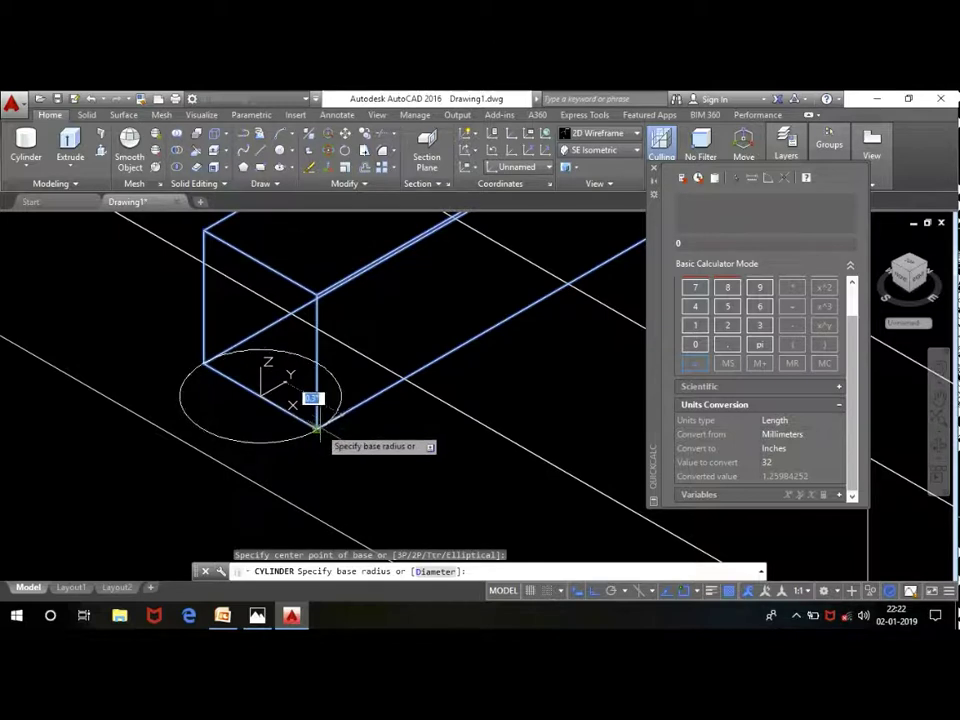
left_click(318, 424)
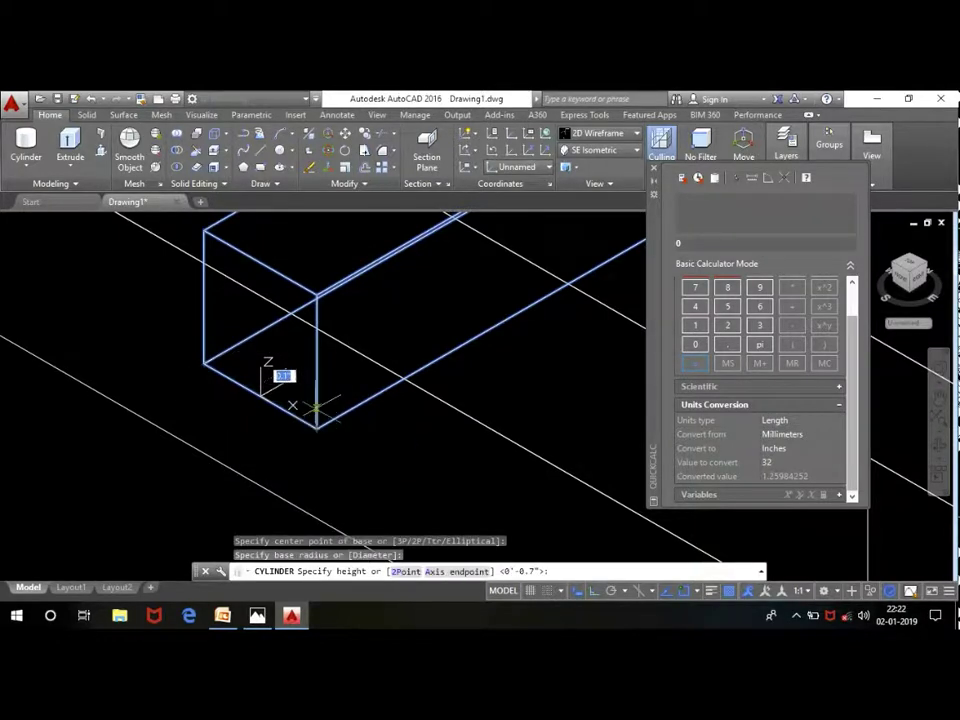
left_click(315, 295)
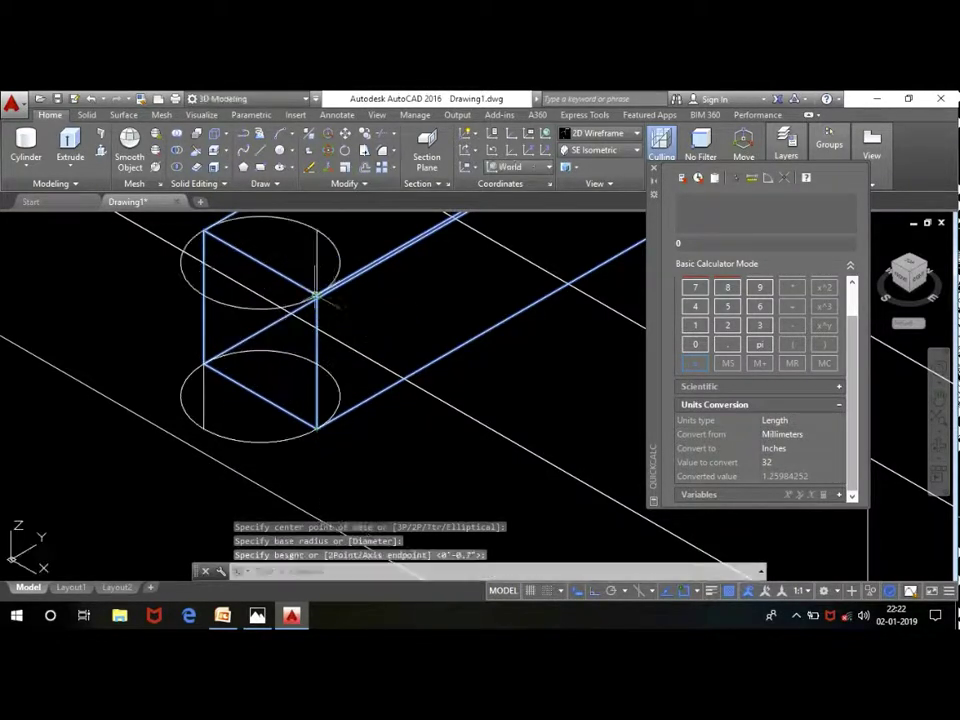
Step: Stretch the cylinder's bottom grip down so it extends below the arm
left_click(273, 438)
left_click(255, 437)
left_click(260, 400)
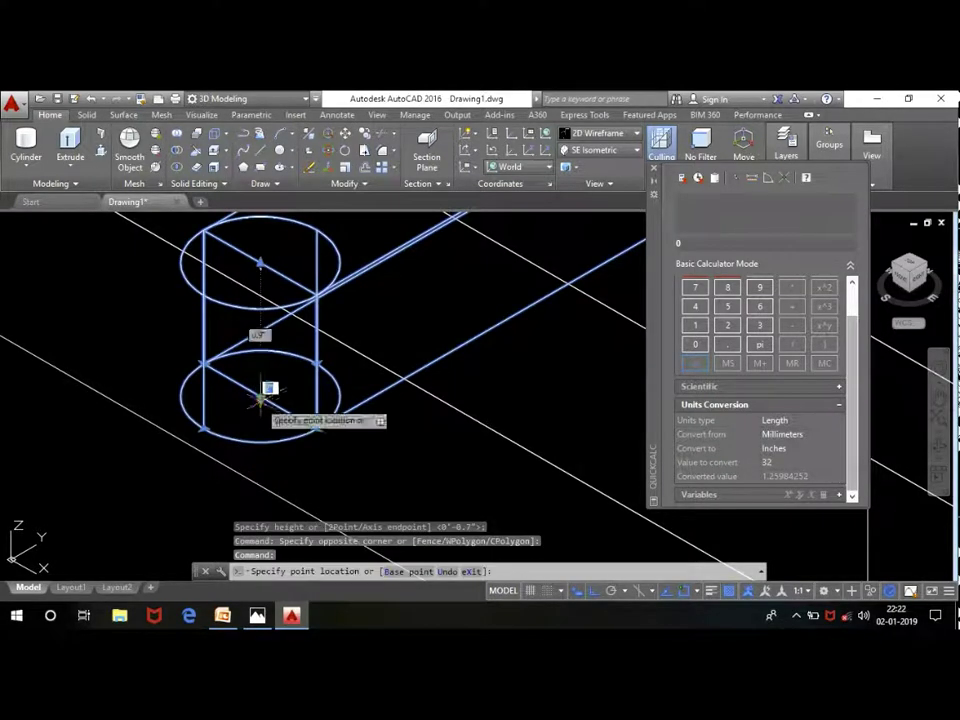
left_click(293, 466)
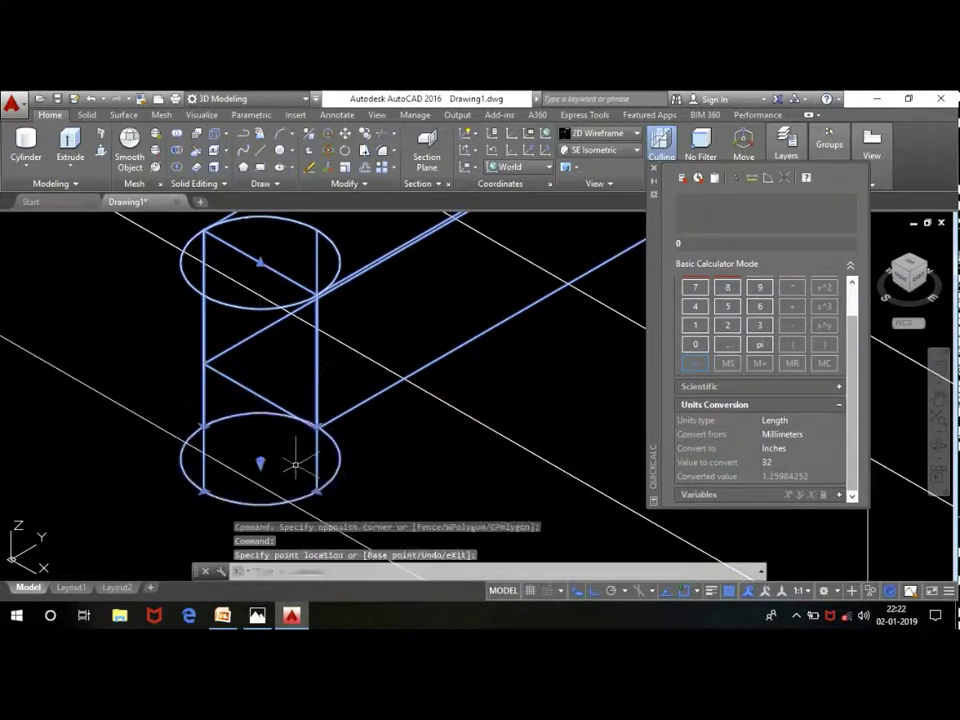
scroll(367, 398, "down", 4)
key("Escape")
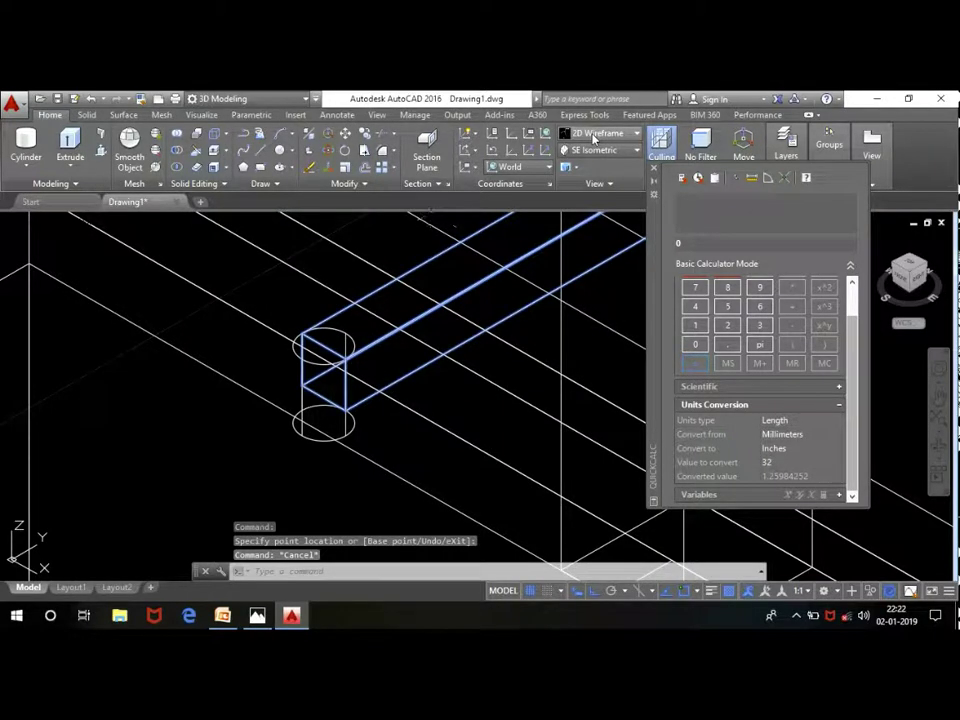
Step: Switch the visual style to Conceptual and zoom in on the faucet
left_click(594, 139)
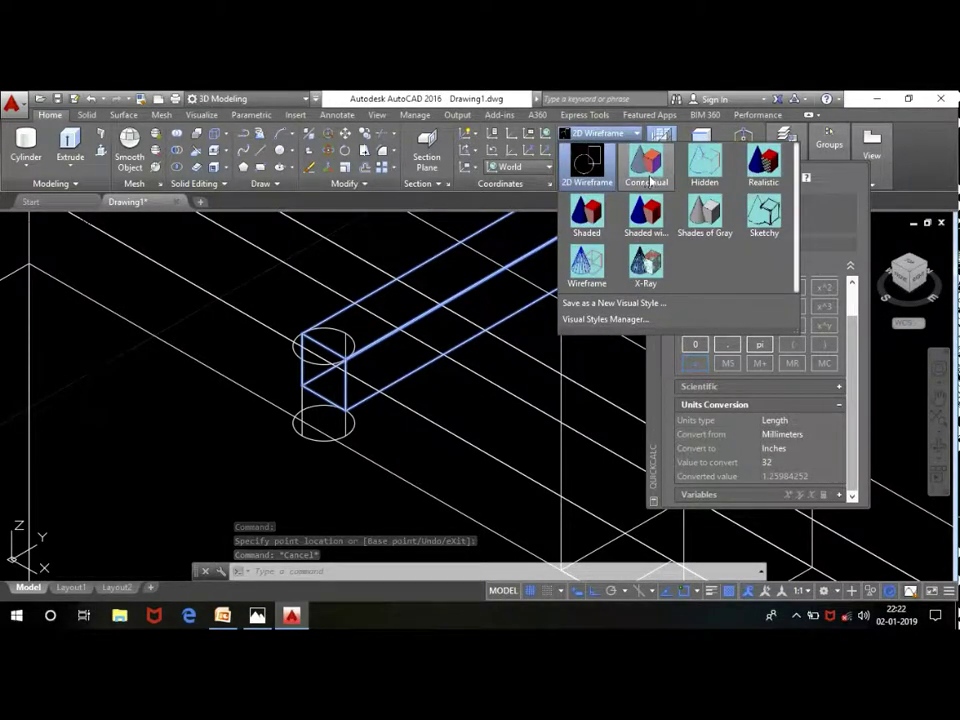
left_click(648, 170)
scroll(155, 380, "down", 3)
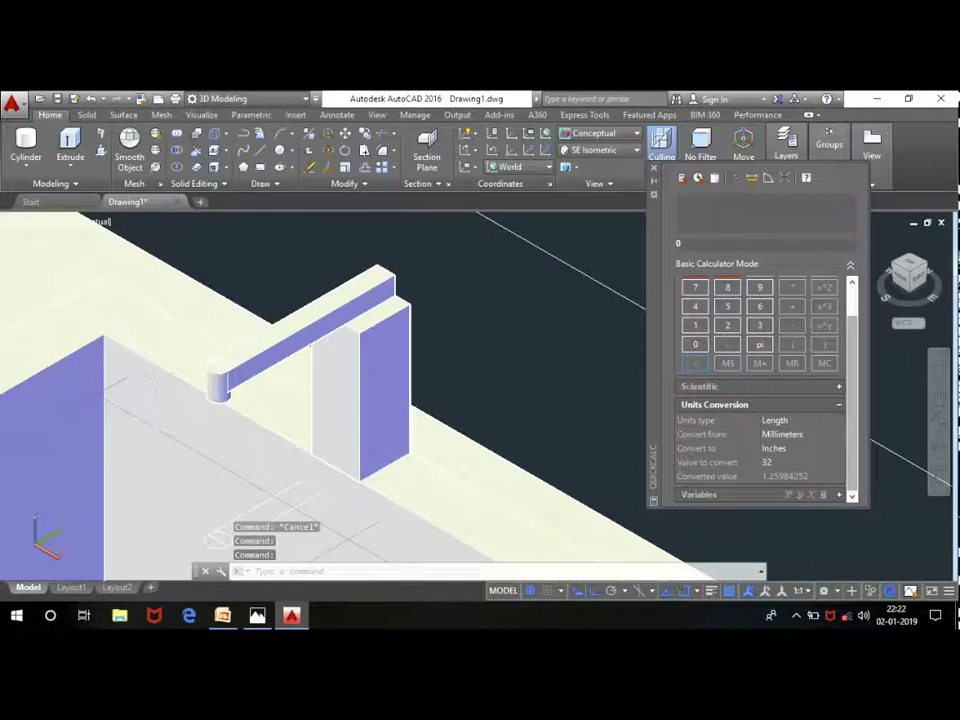
scroll(215, 378, "up", 2)
scroll(285, 364, "up", 2)
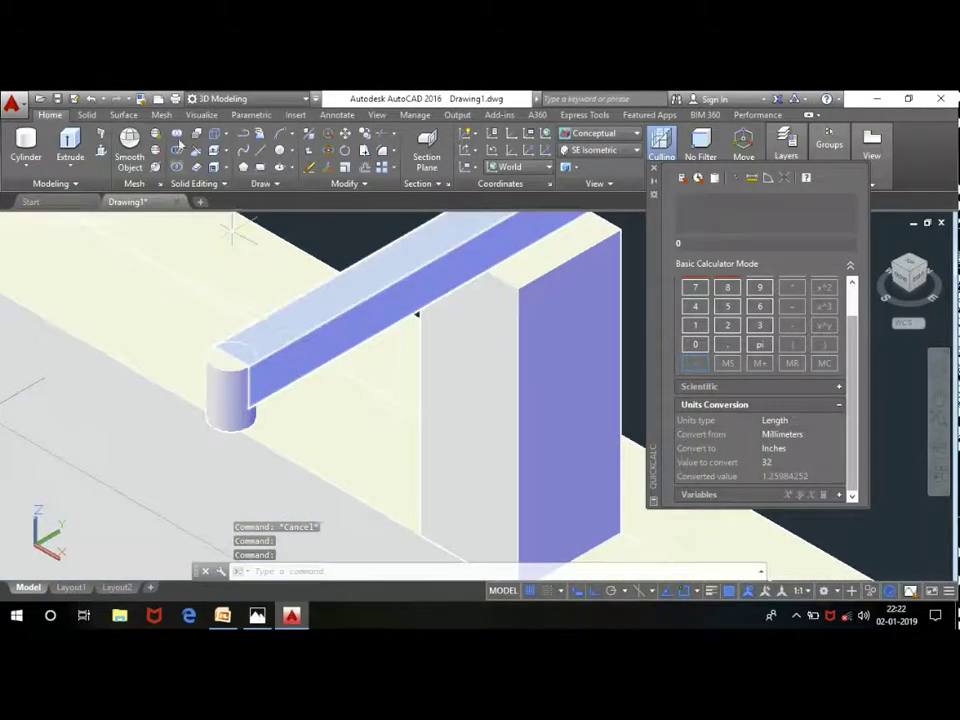
left_click(290, 323)
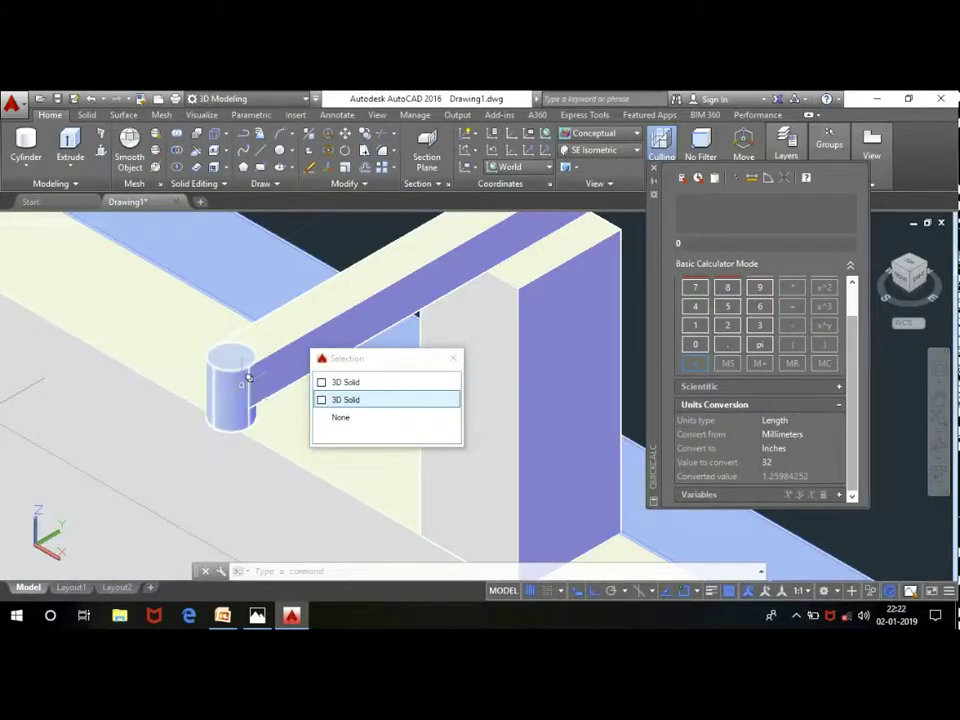
left_click(453, 362)
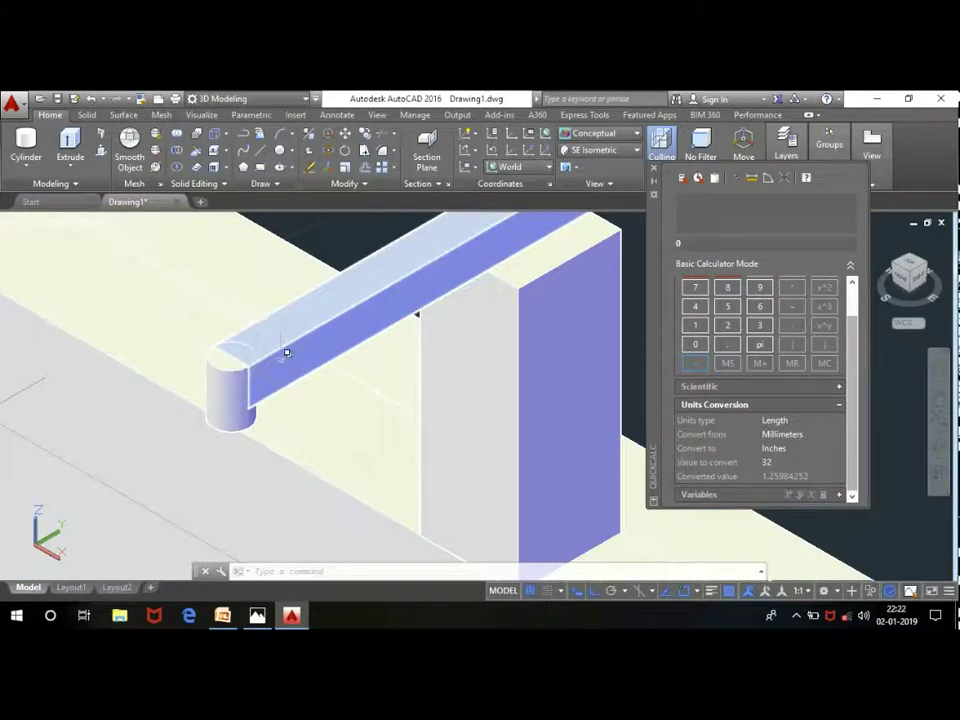
Step: Union the faucet arm and the cylinder into a single solid
left_click(286, 352)
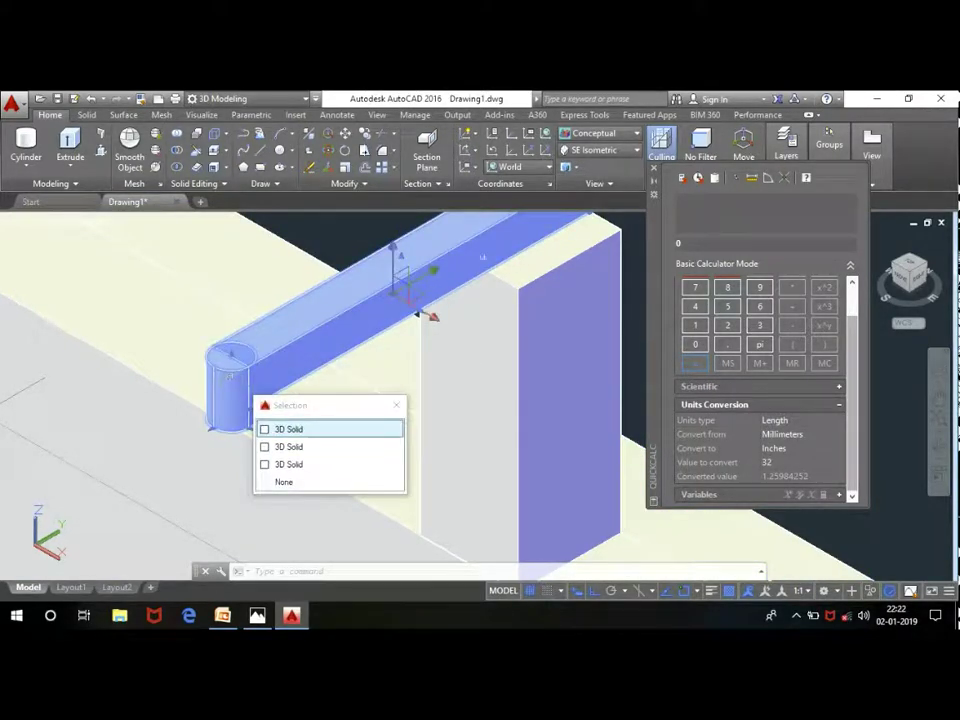
left_click(180, 141)
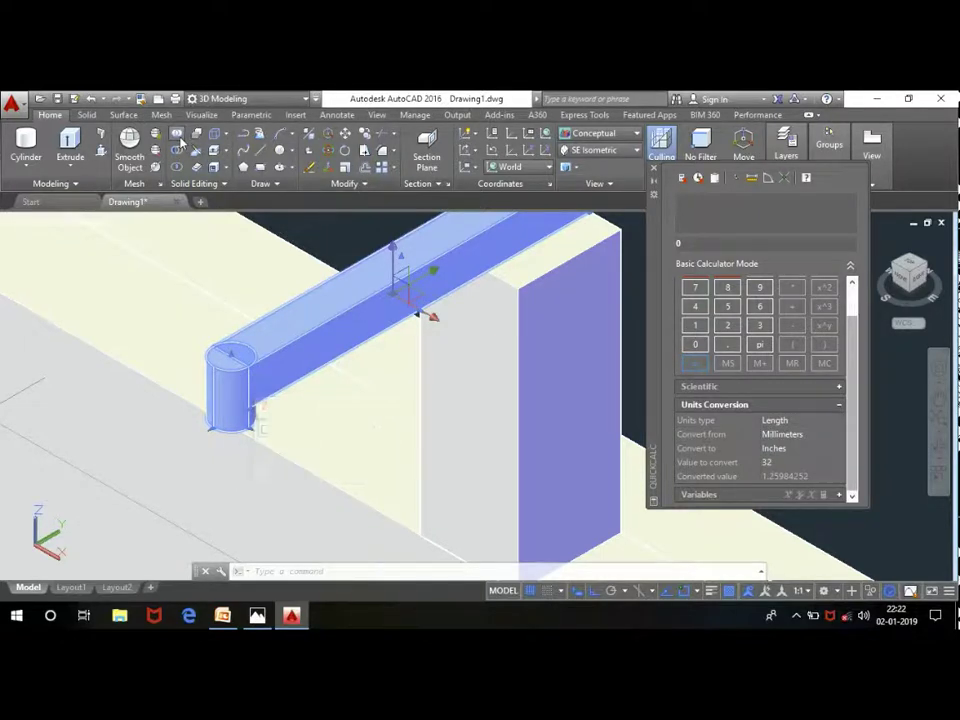
left_click(245, 343)
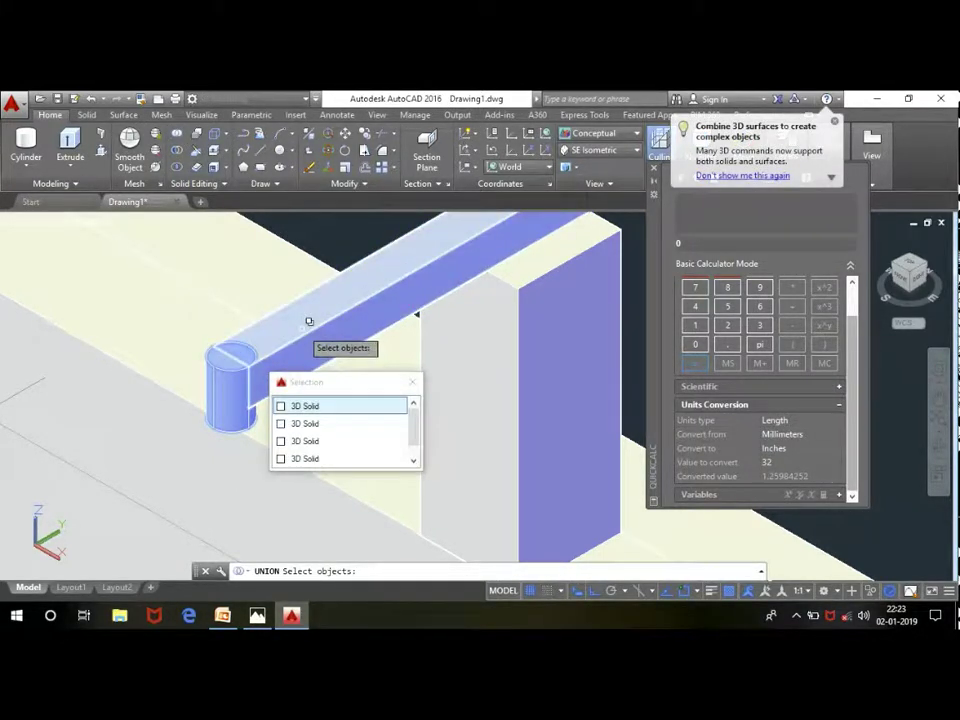
left_click(305, 322)
left_click(340, 382)
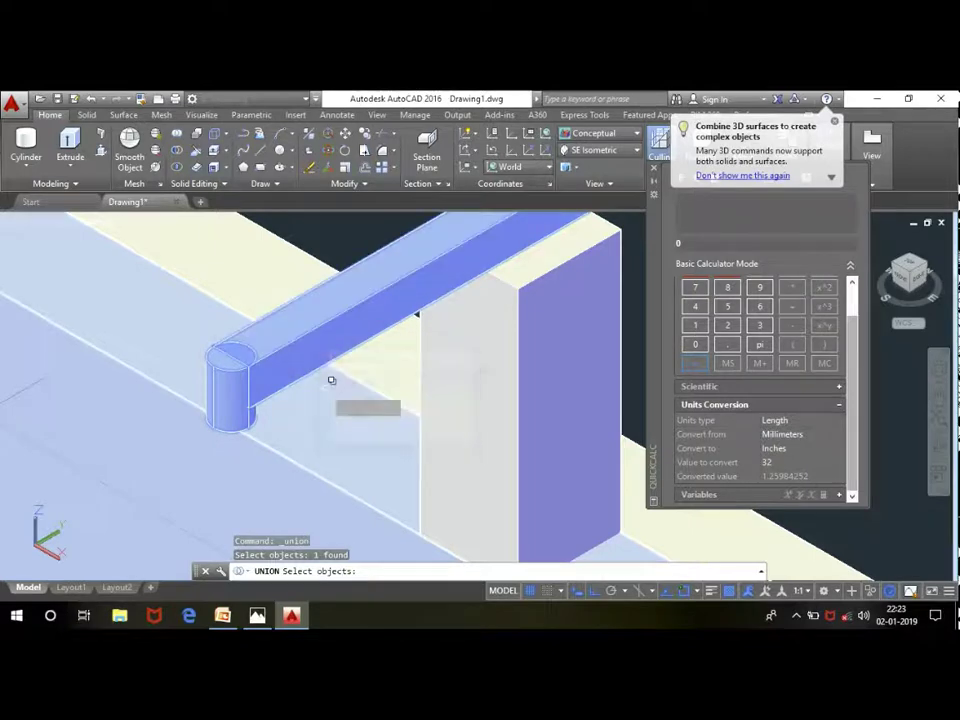
key("Return")
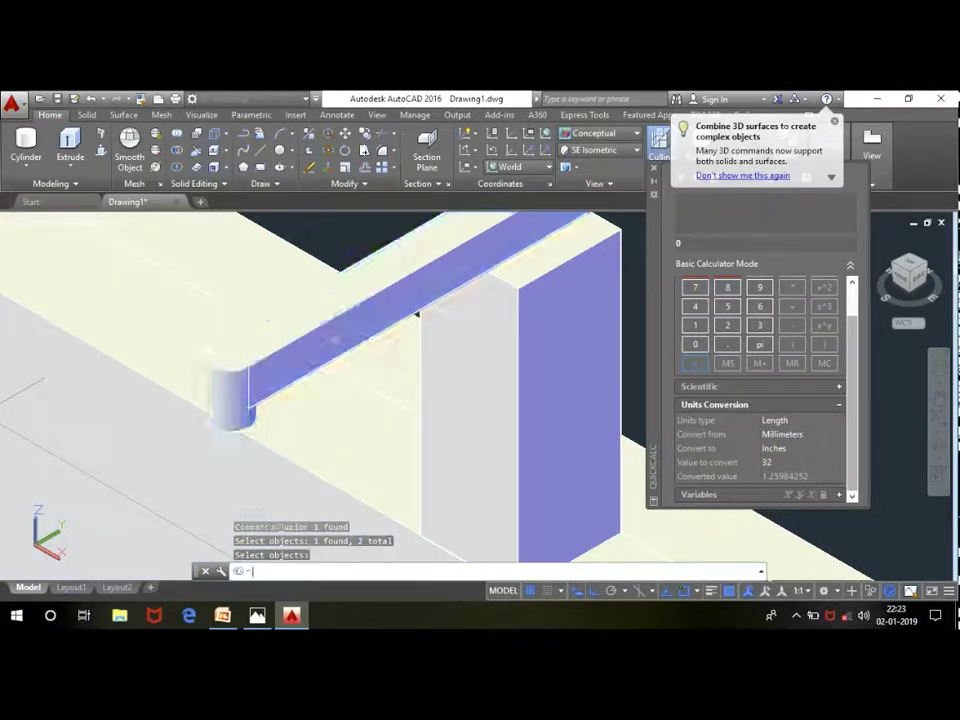
Step: Select the merged faucet solid from the selection-cycling list
scroll(304, 318, "down", 5)
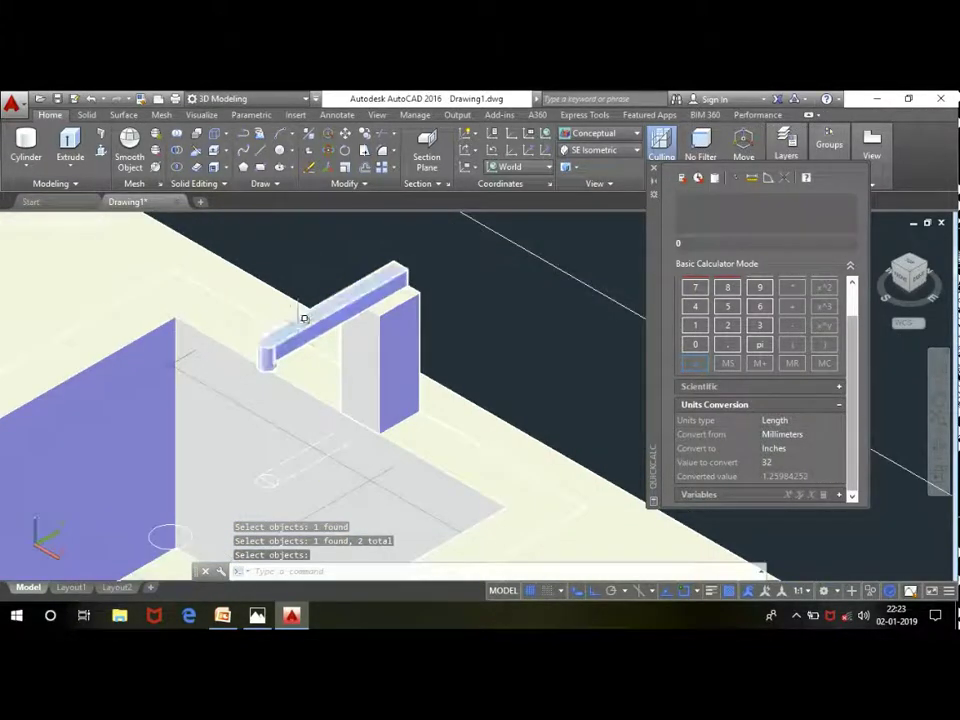
scroll(325, 292, "down", 2)
scroll(379, 283, "up", 3)
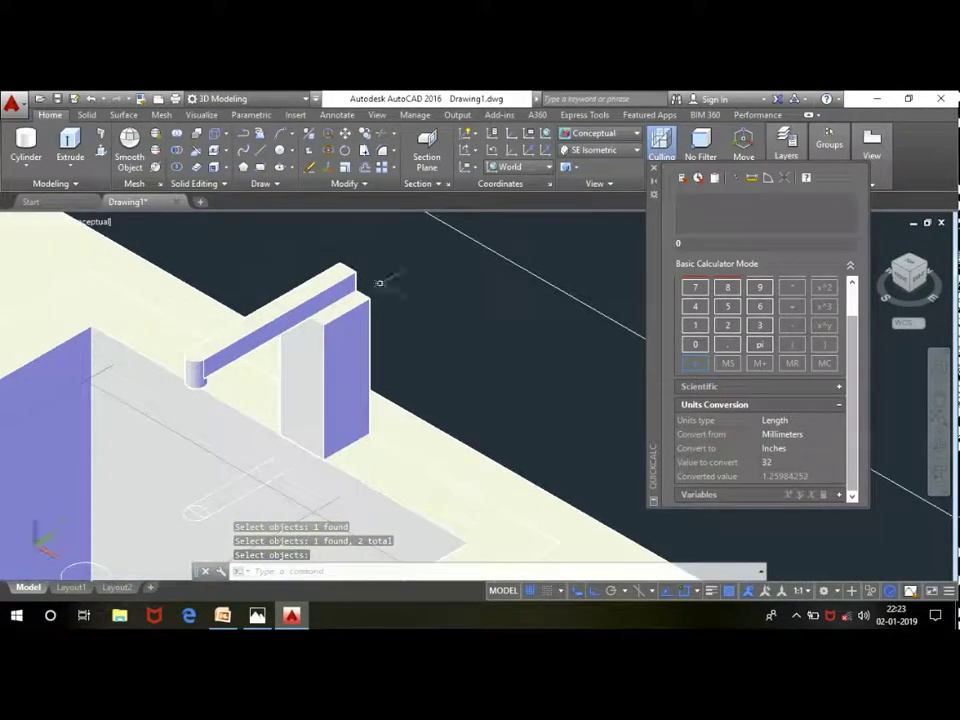
left_click(265, 320)
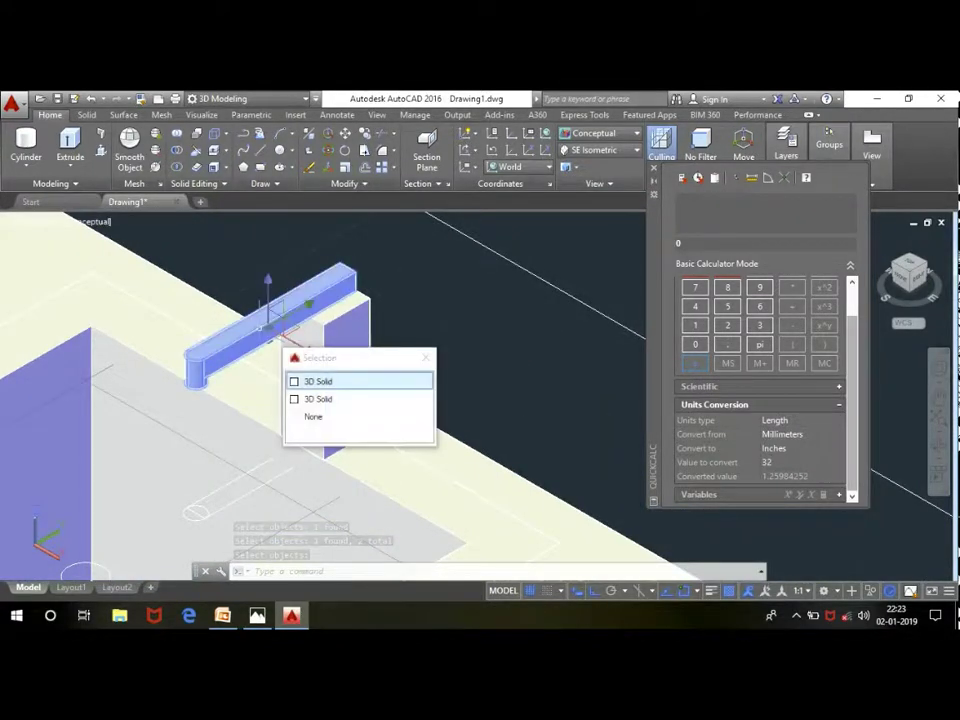
left_click(748, 593)
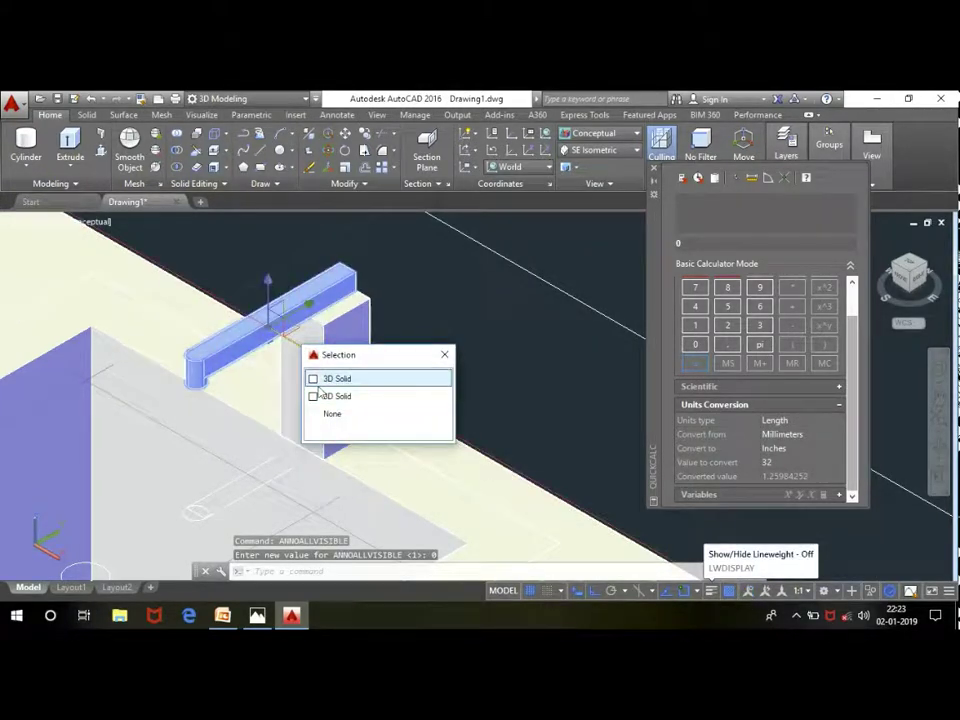
left_click(318, 386)
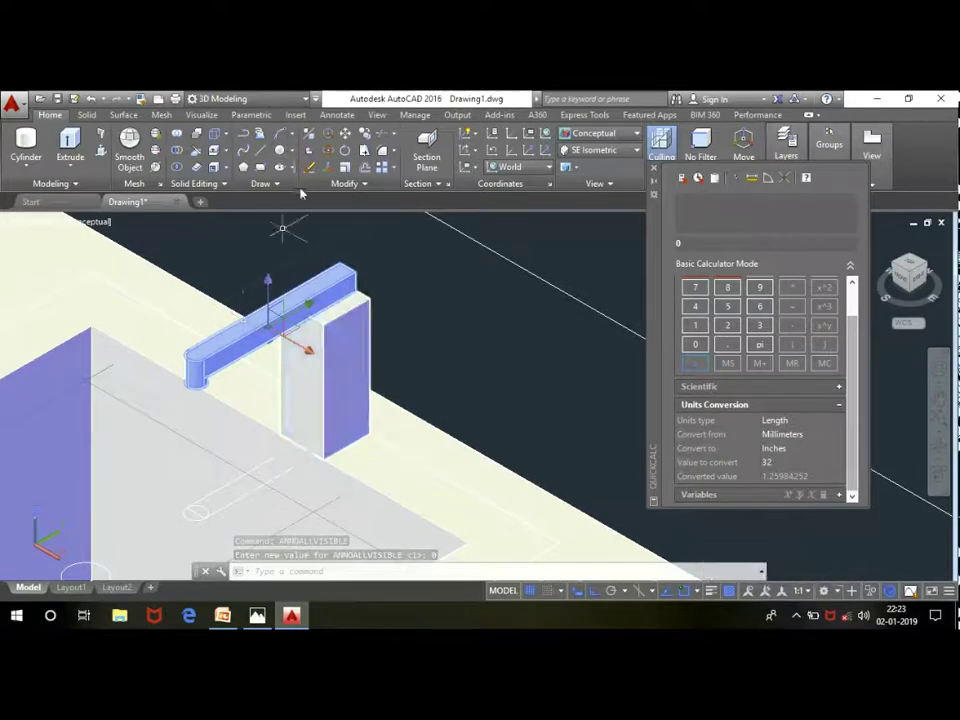
Step: Rotate the faucet spout in 3D about a pivot point into position
left_click(344, 149)
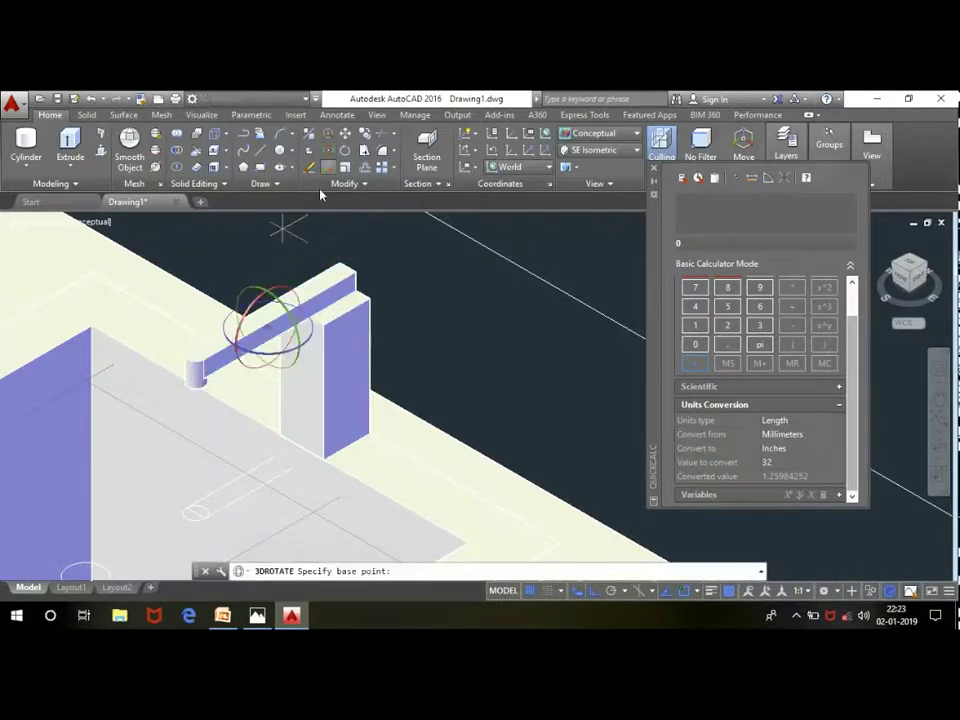
left_click(258, 303)
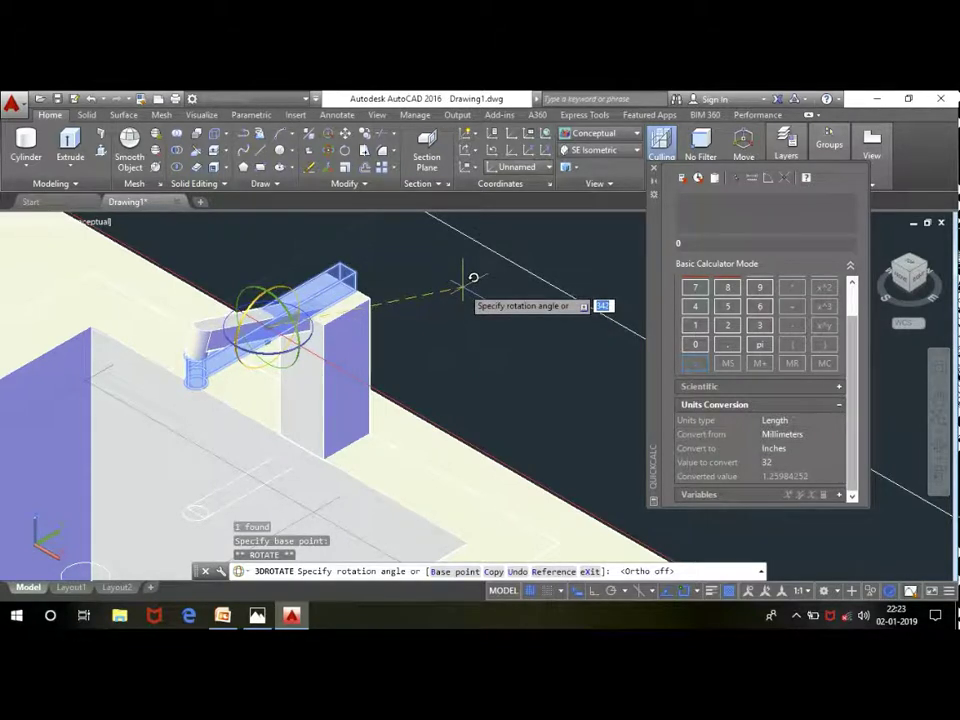
left_click(462, 285)
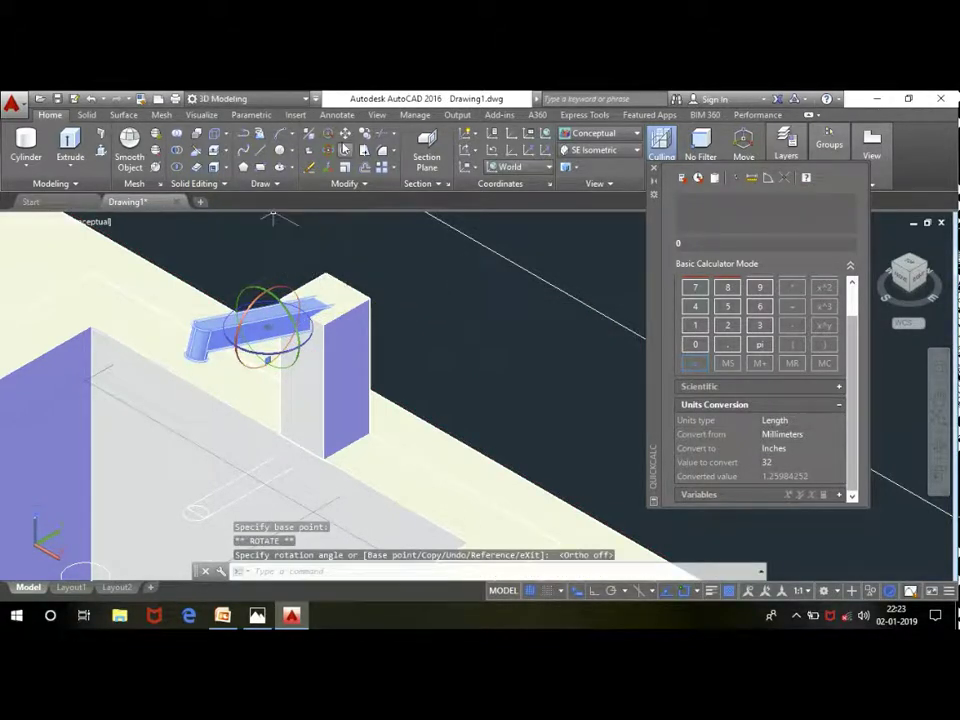
Step: Move the spout straight up with Ortho on so it rests on the post top
left_click(345, 133)
left_click(452, 337)
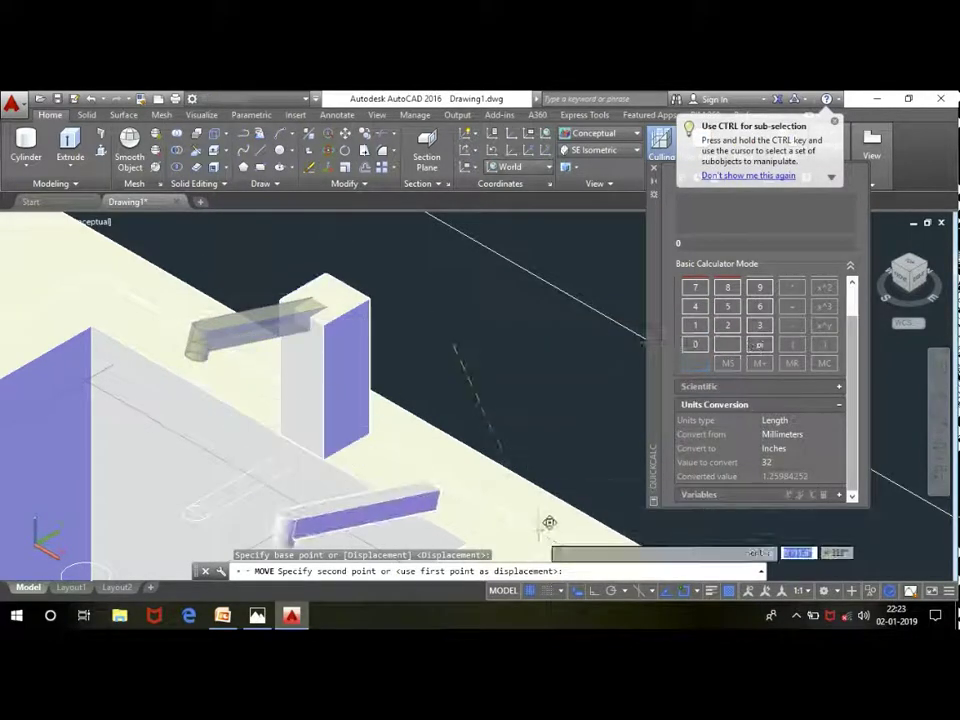
left_click(593, 592)
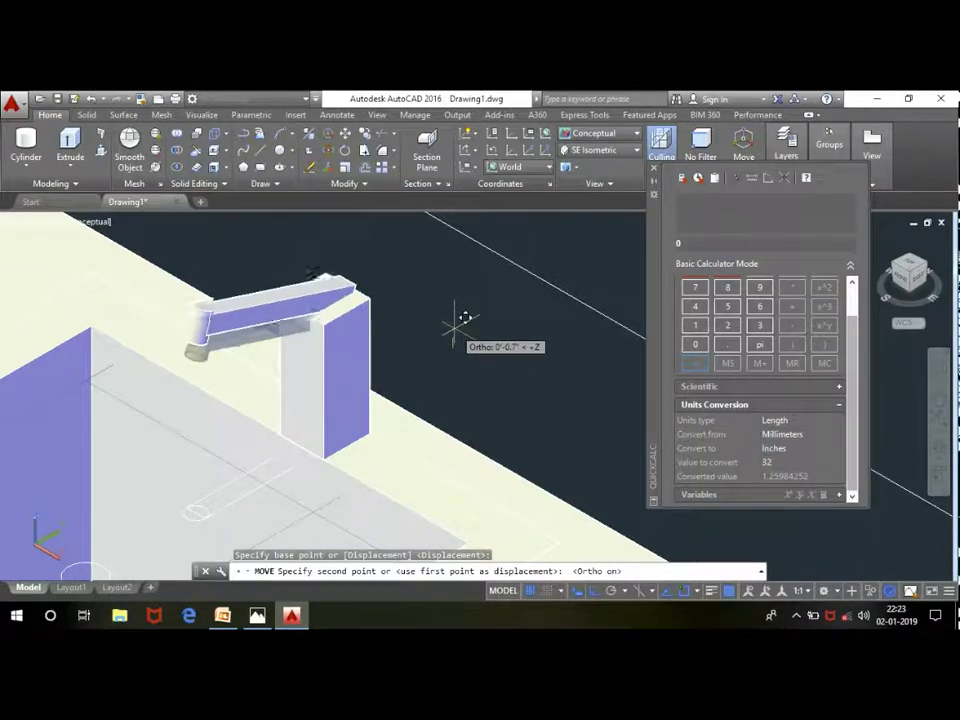
scroll(458, 323, "up", 2)
left_click(460, 323)
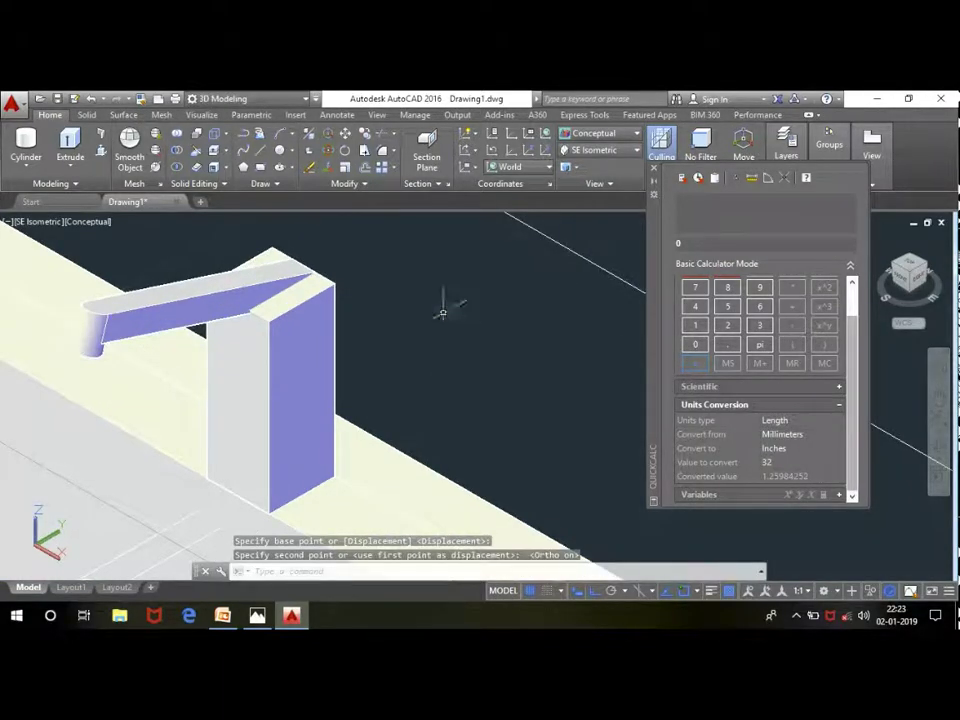
scroll(400, 265, "down", 3)
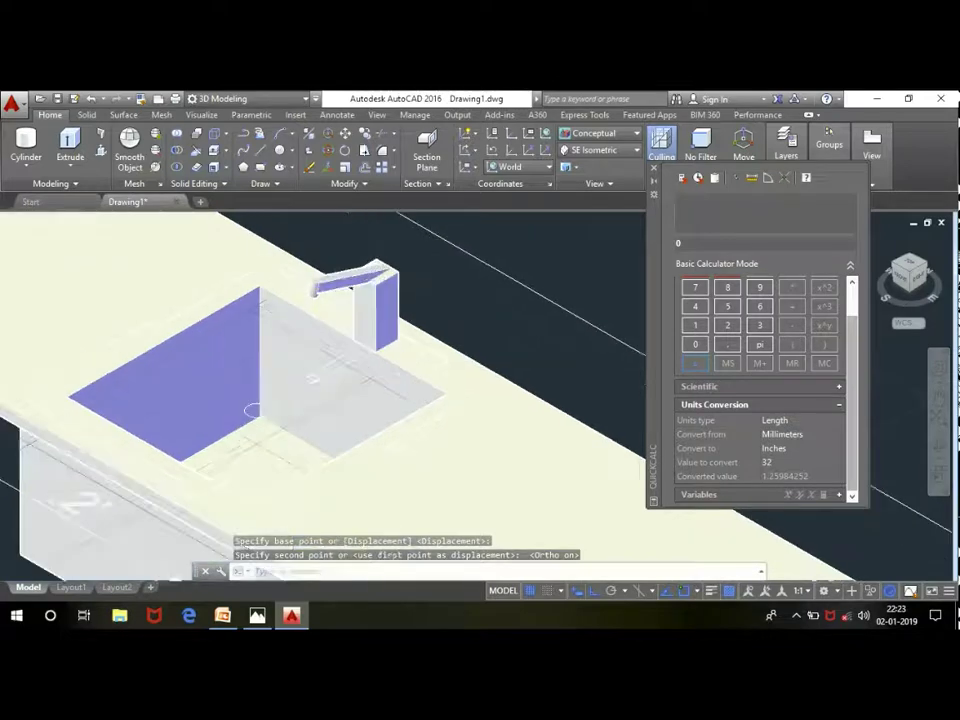
scroll(360, 462, "up", 2)
scroll(376, 283, "up", 3)
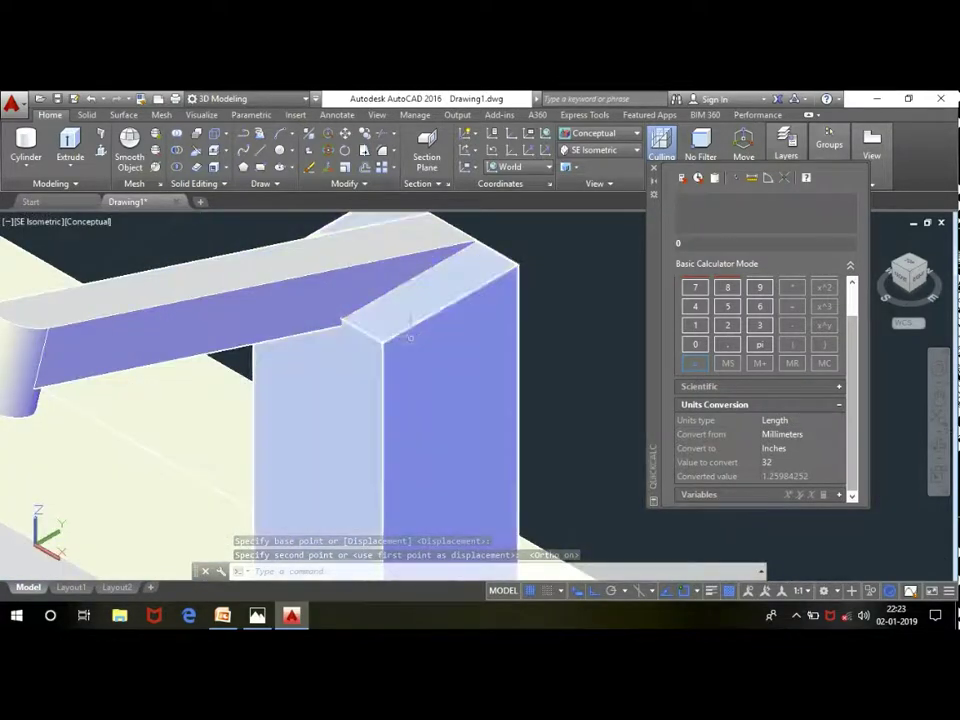
scroll(395, 340, "down", 2)
scroll(409, 332, "up", 1)
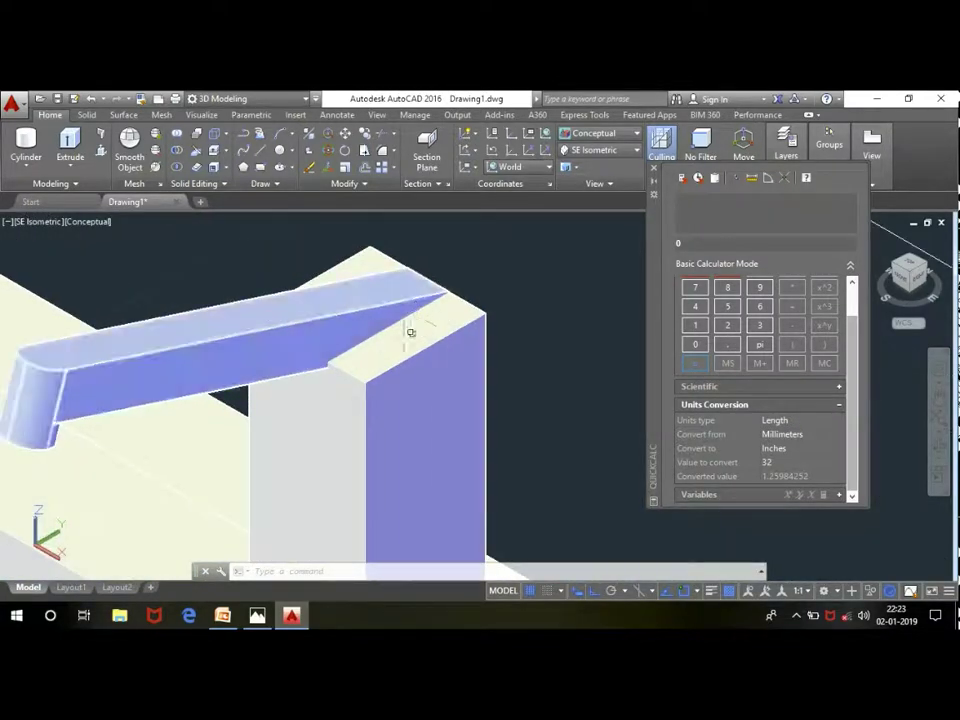
scroll(383, 350, "up", 1)
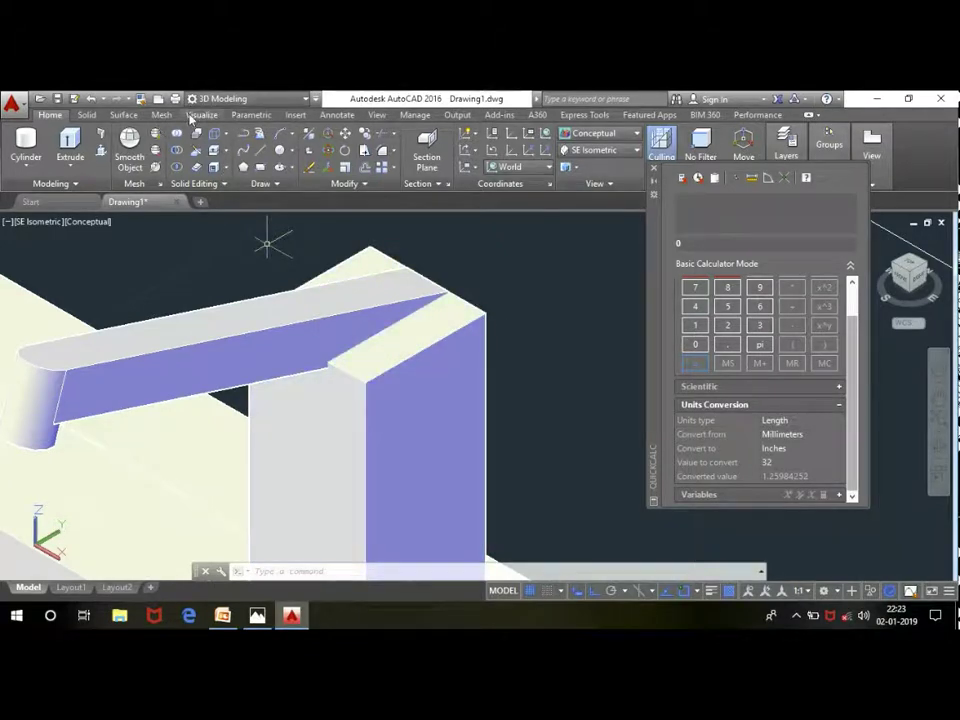
Step: On the Solid tab, fillet the faucet's outer bend edge and a top spout edge
left_click(88, 115)
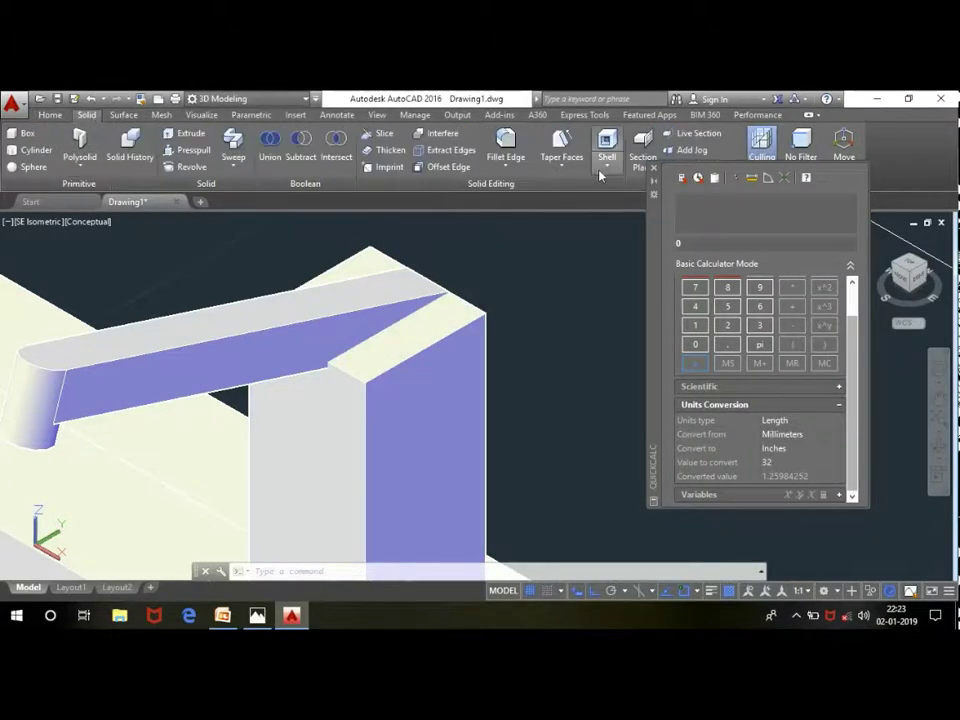
left_click(502, 167)
left_click(530, 191)
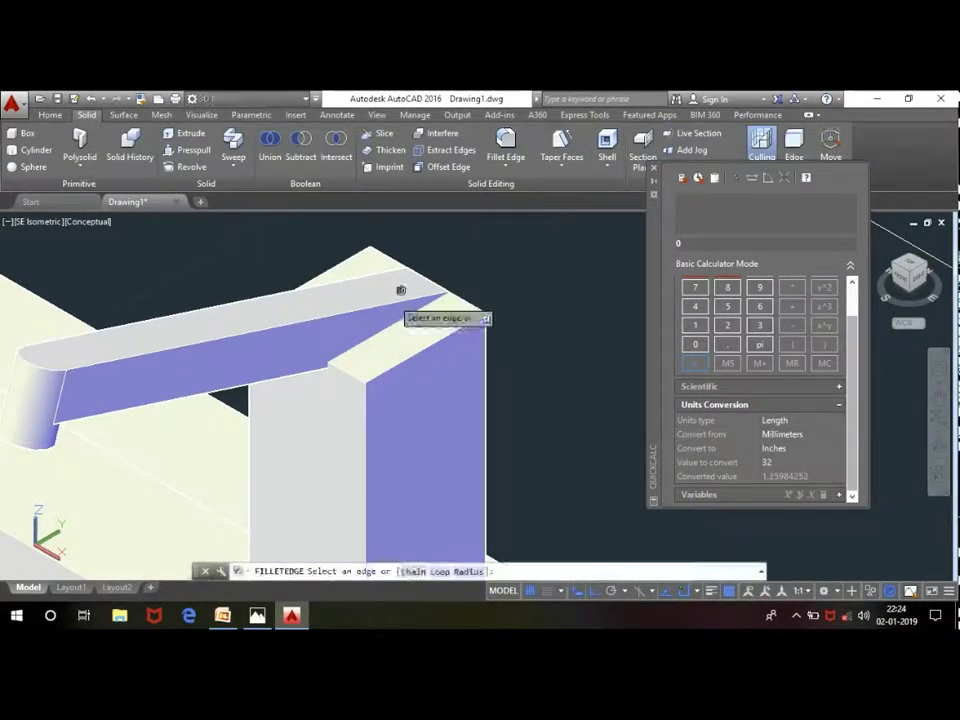
left_click(442, 334)
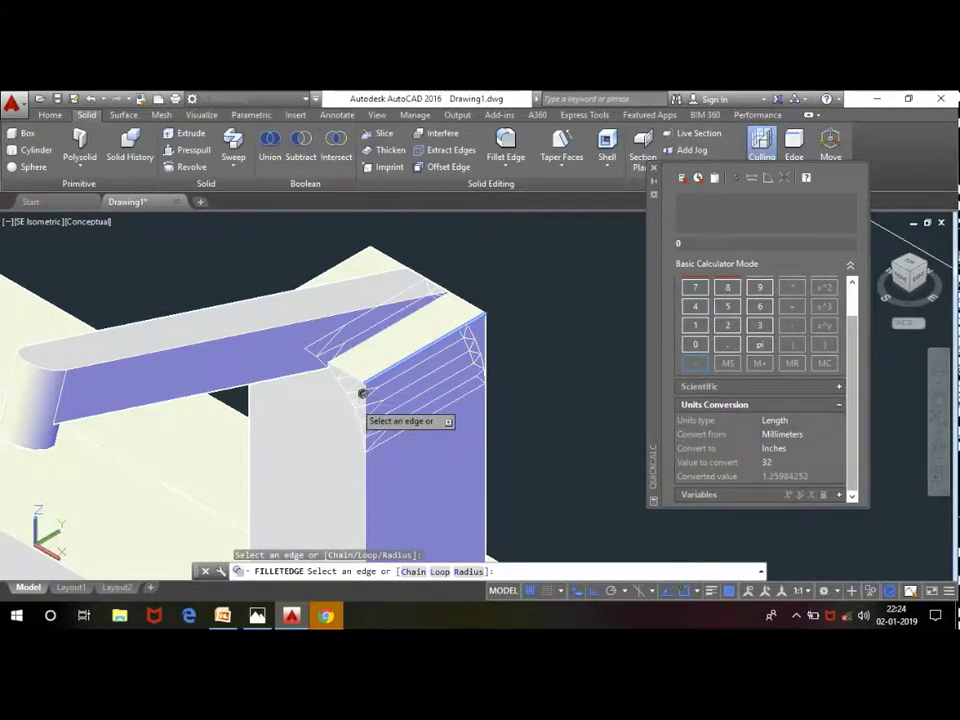
key("Return")
key("Return")
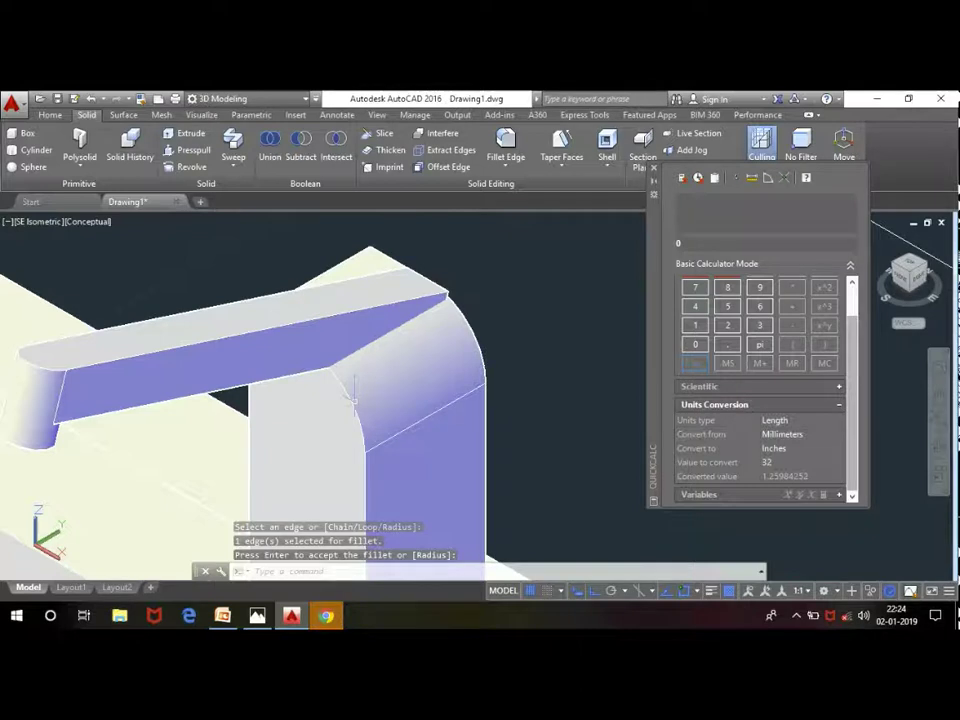
key("Return")
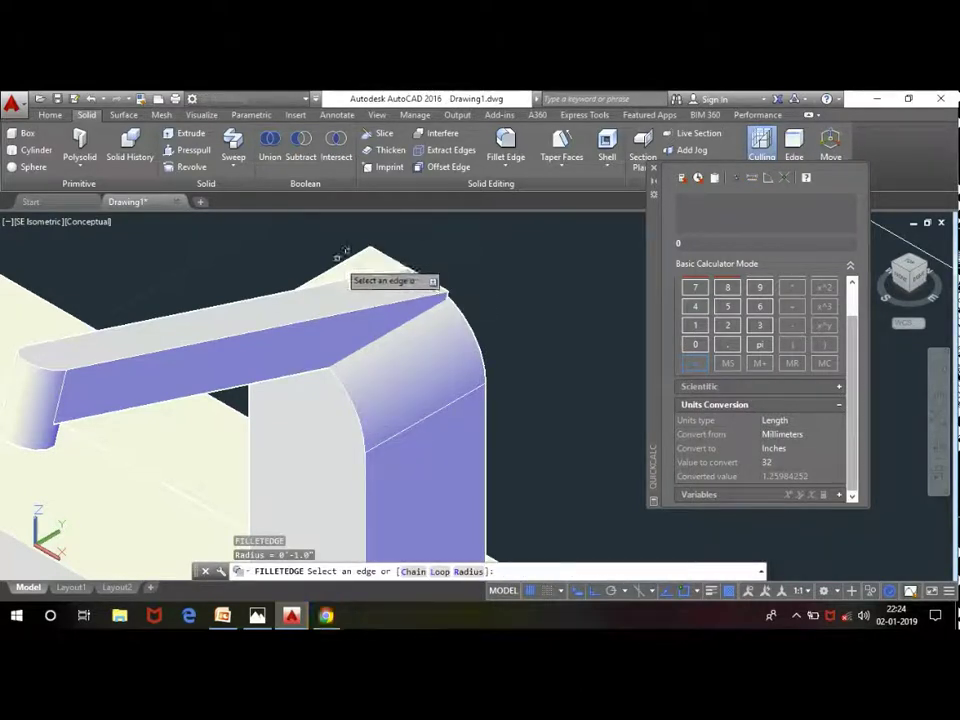
left_click(342, 260)
key("Return")
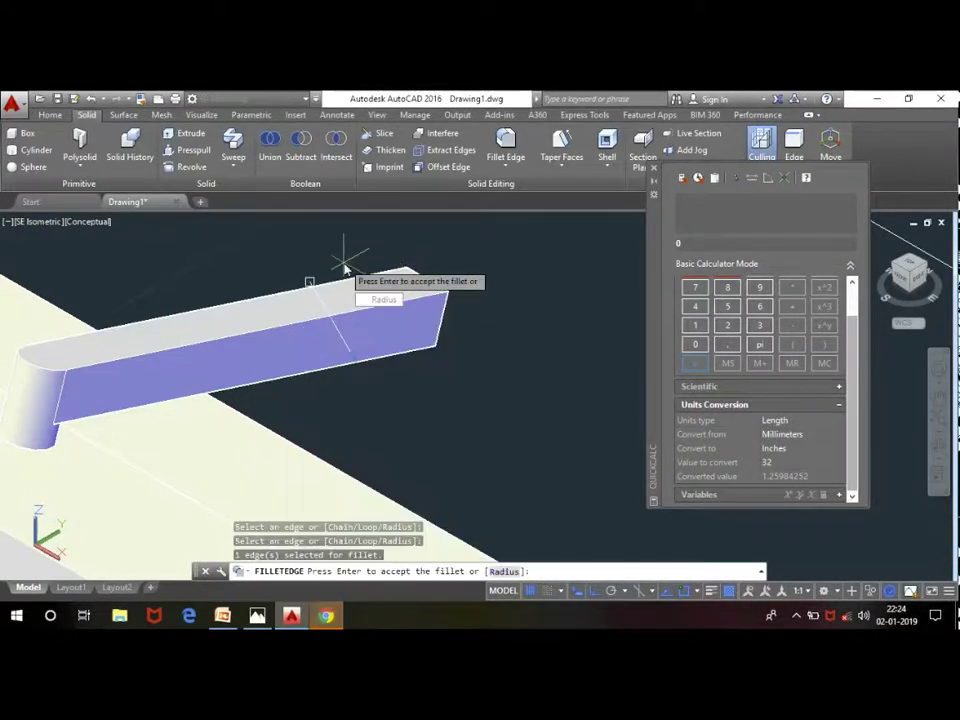
key("Return")
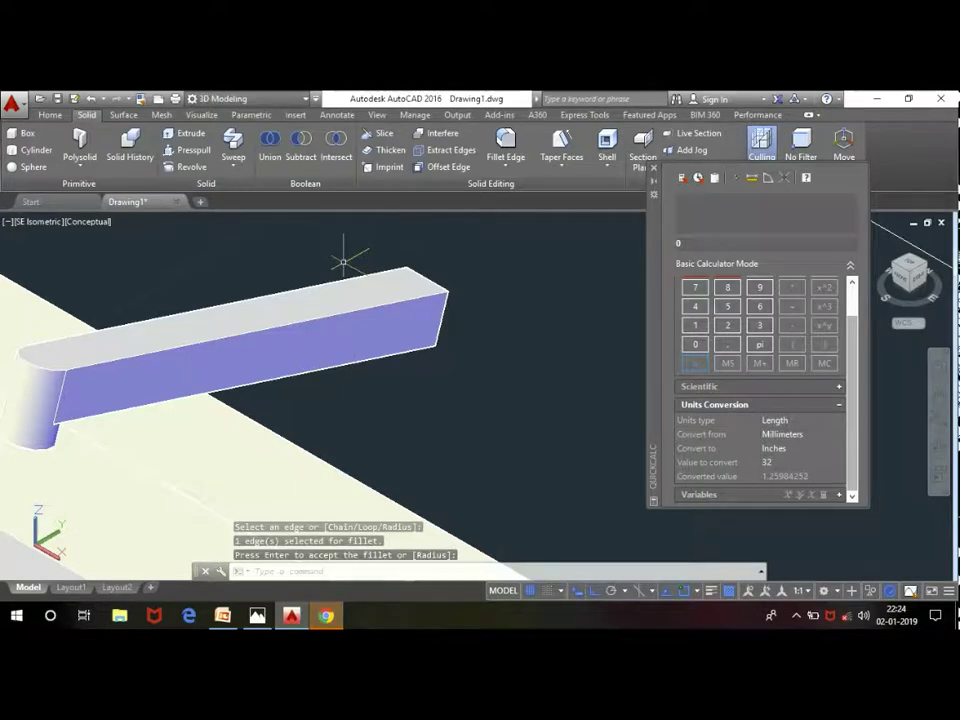
Step: Undo both trial fillets, leaving the faucet square-edged
key("ctrl+z")
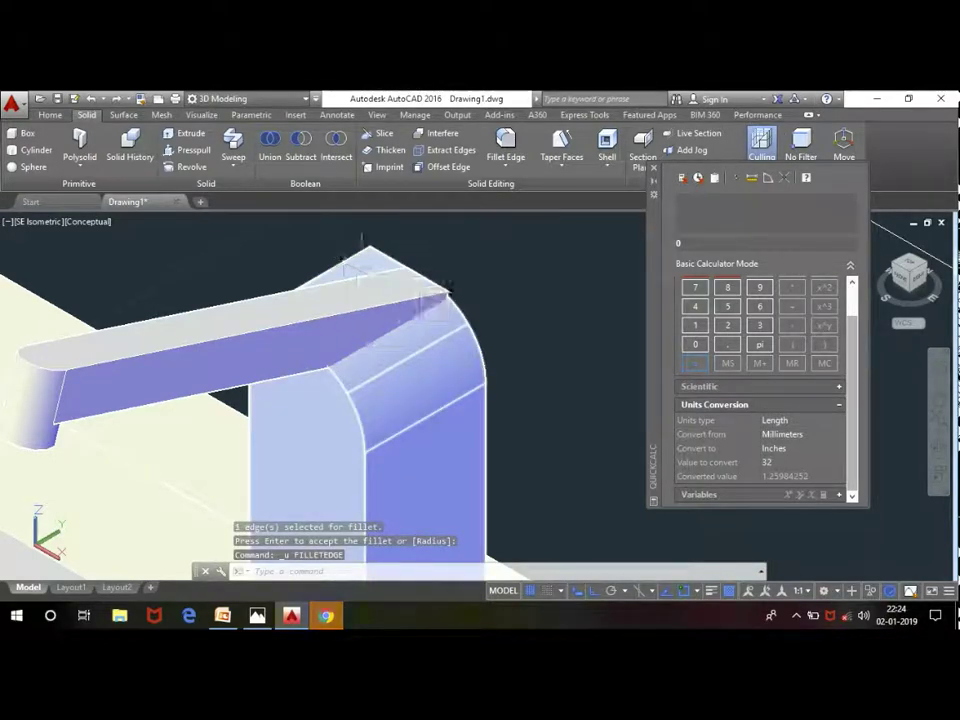
scroll(462, 270, "down", 5)
scroll(520, 295, "up", 3)
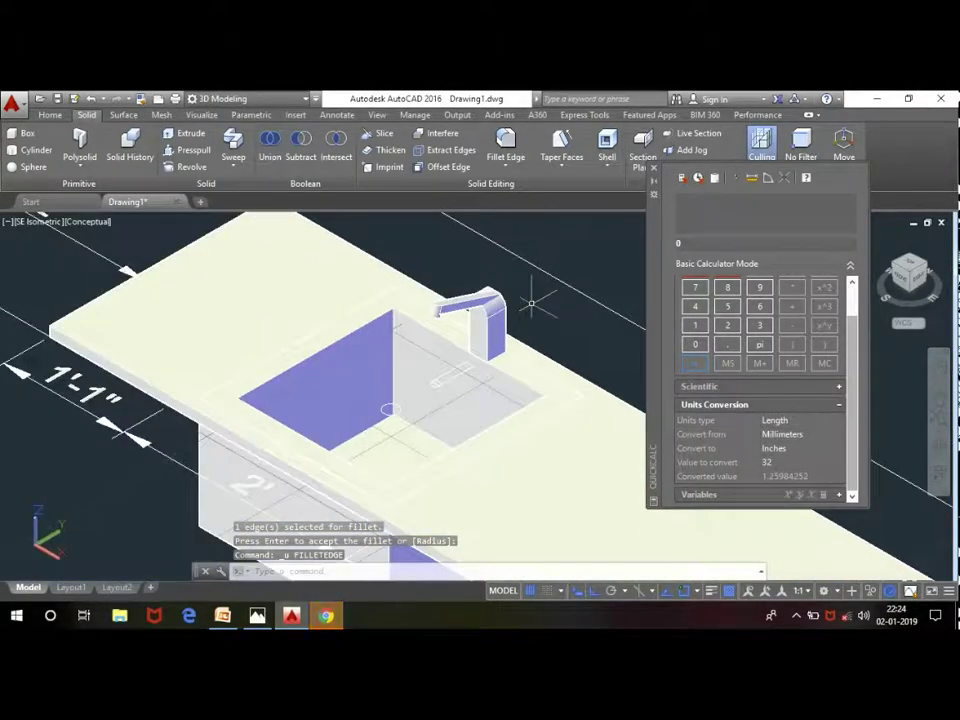
key("ctrl+z")
key("ctrl+z")
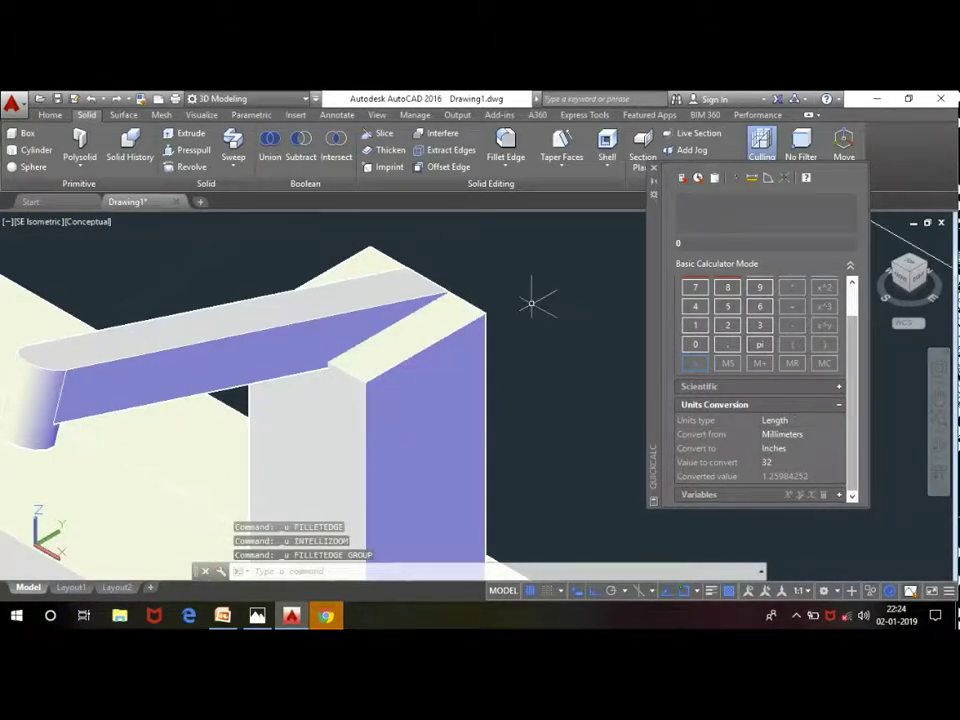
Step: Fillet the faucet's outer bend edge using a newly set radius
left_click(513, 163)
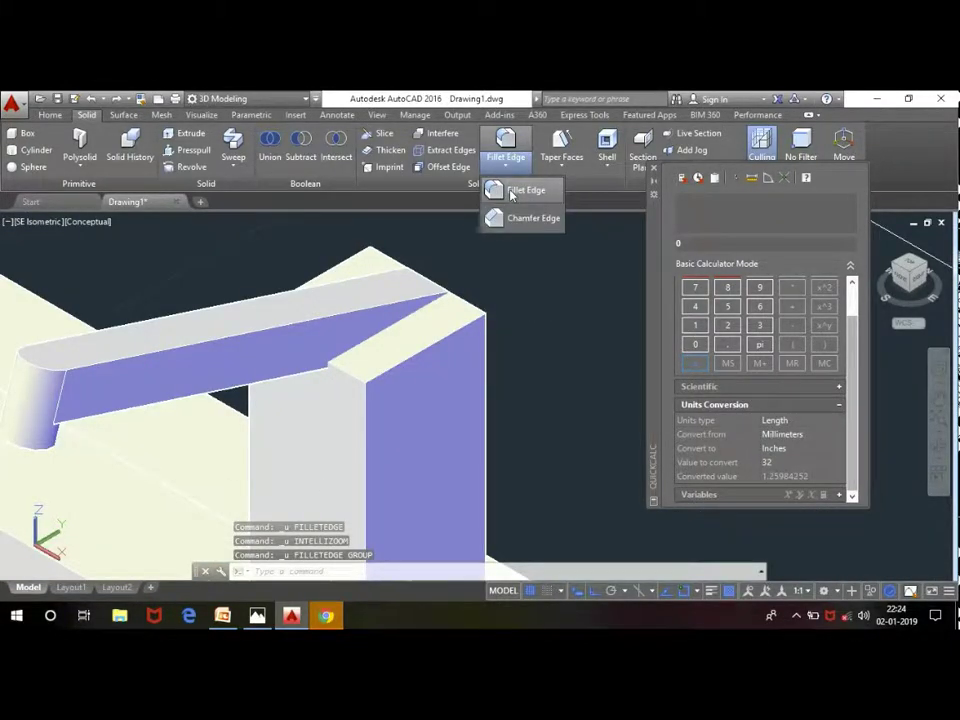
left_click(511, 194)
left_click(435, 337)
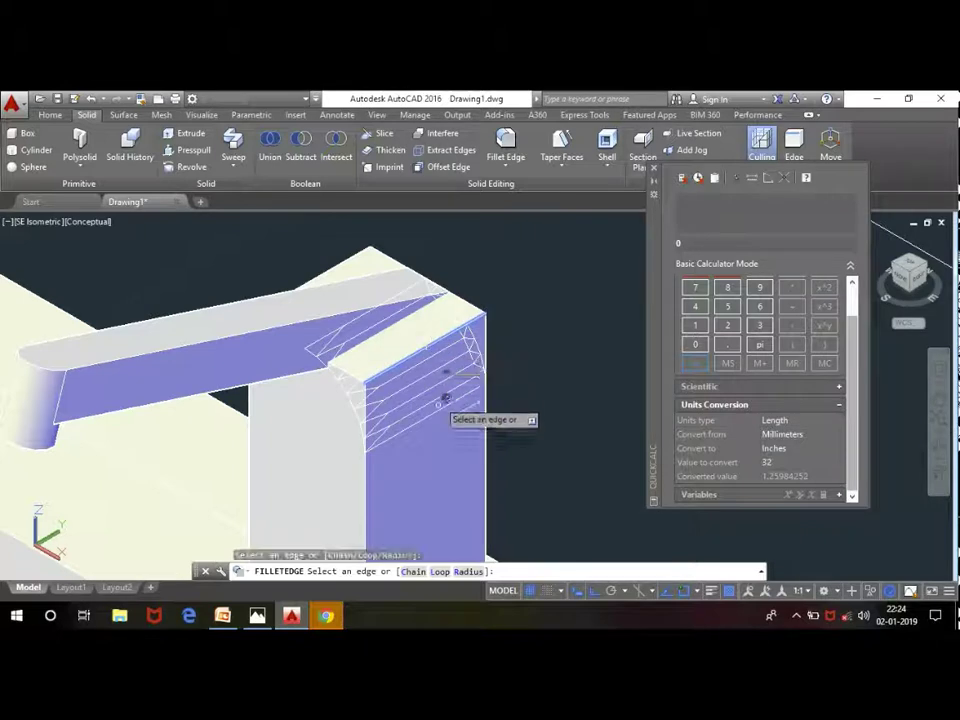
key("Return")
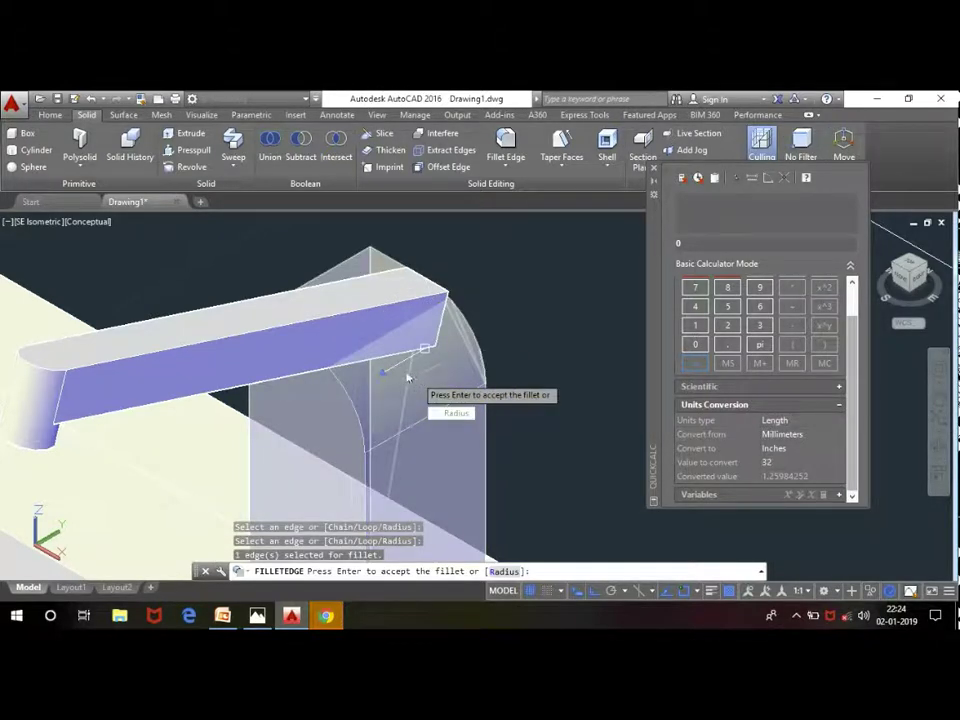
type("r")
key("Return")
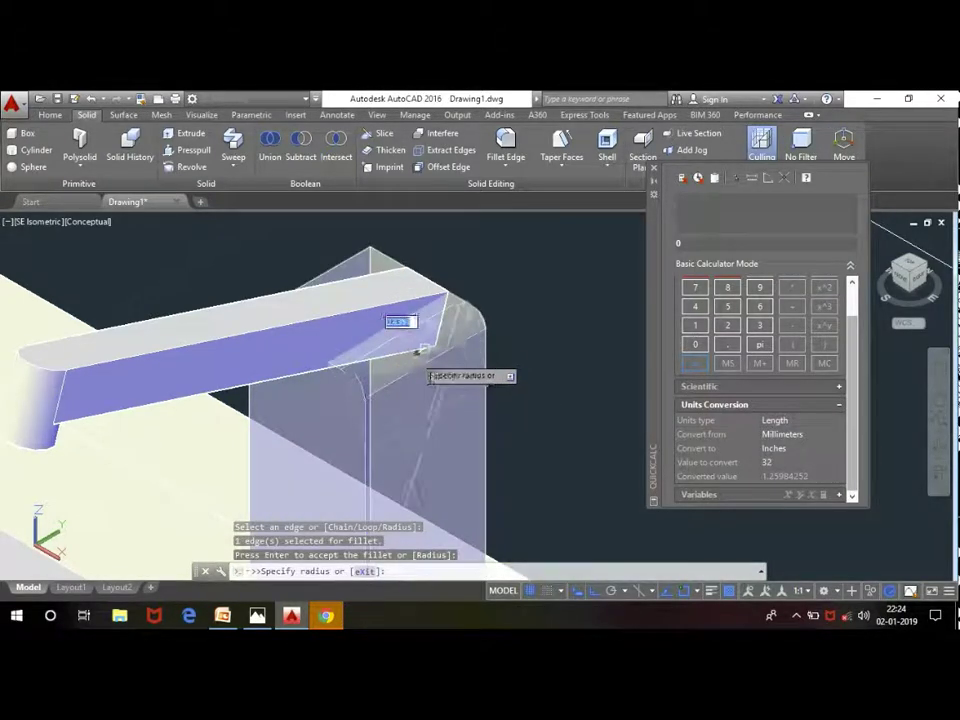
left_click(420, 383)
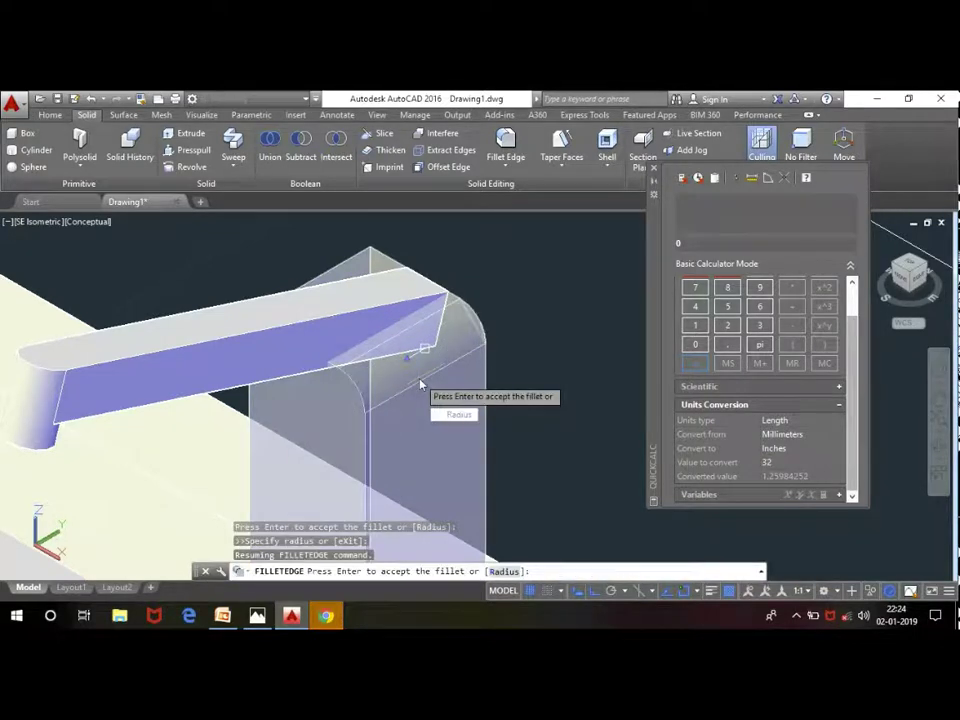
key("Return")
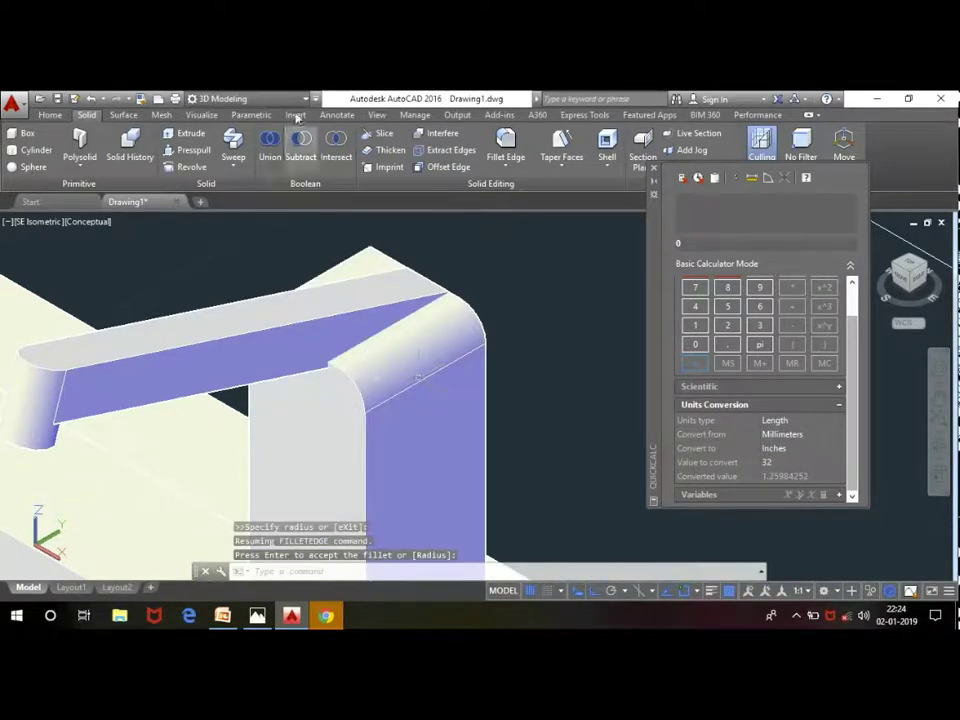
Step: Fillet the top back edge of the bend as well
left_click(505, 145)
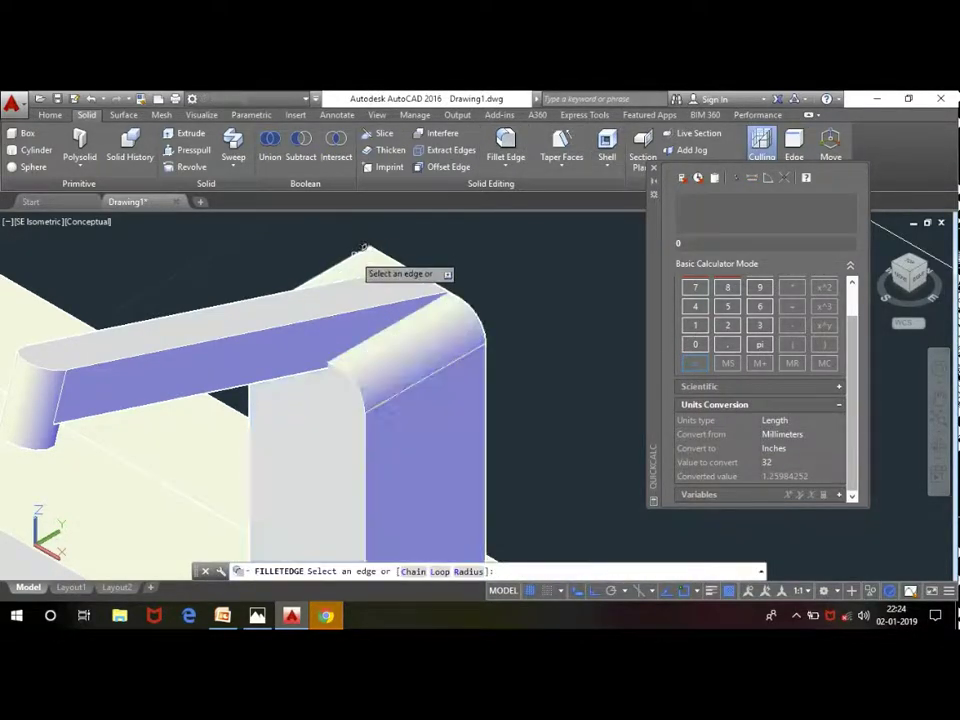
left_click(362, 241)
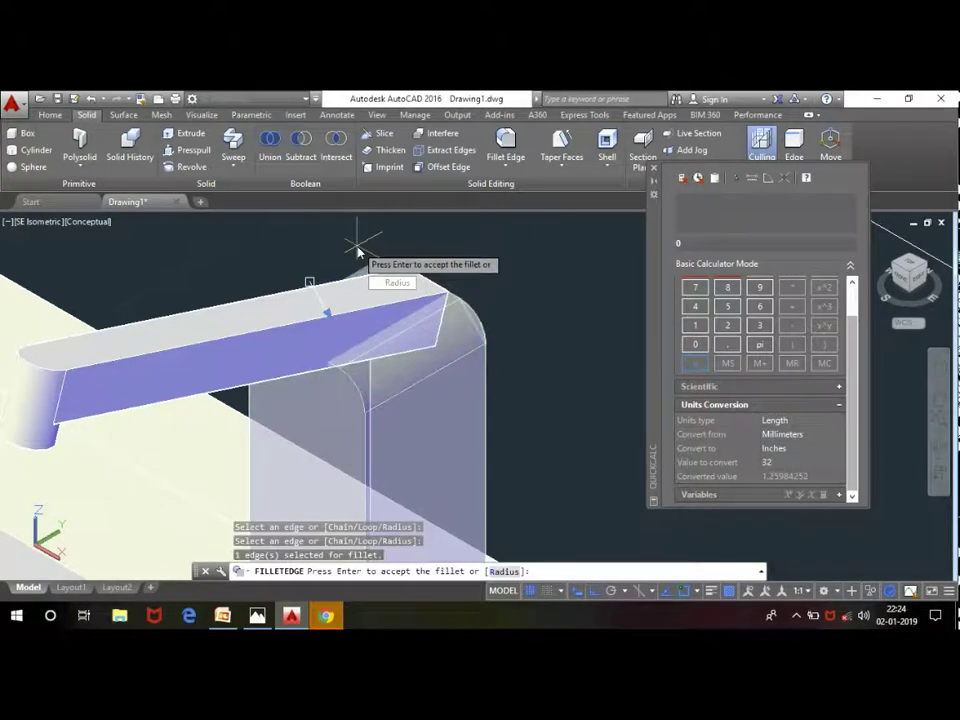
key("Return")
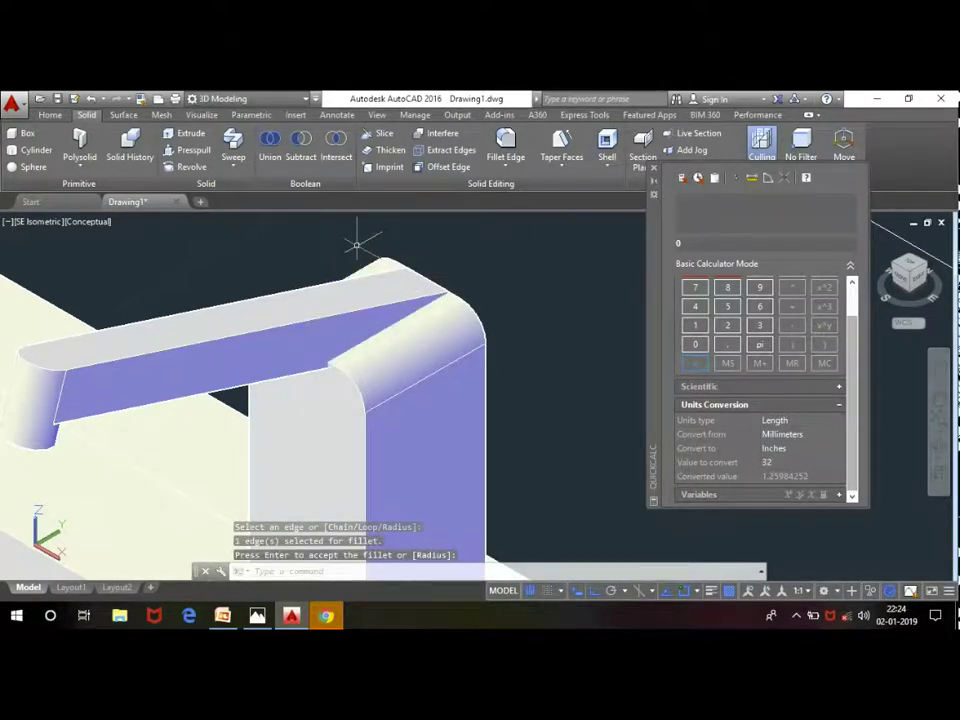
scroll(511, 281, "down", 5)
scroll(477, 262, "up", 3)
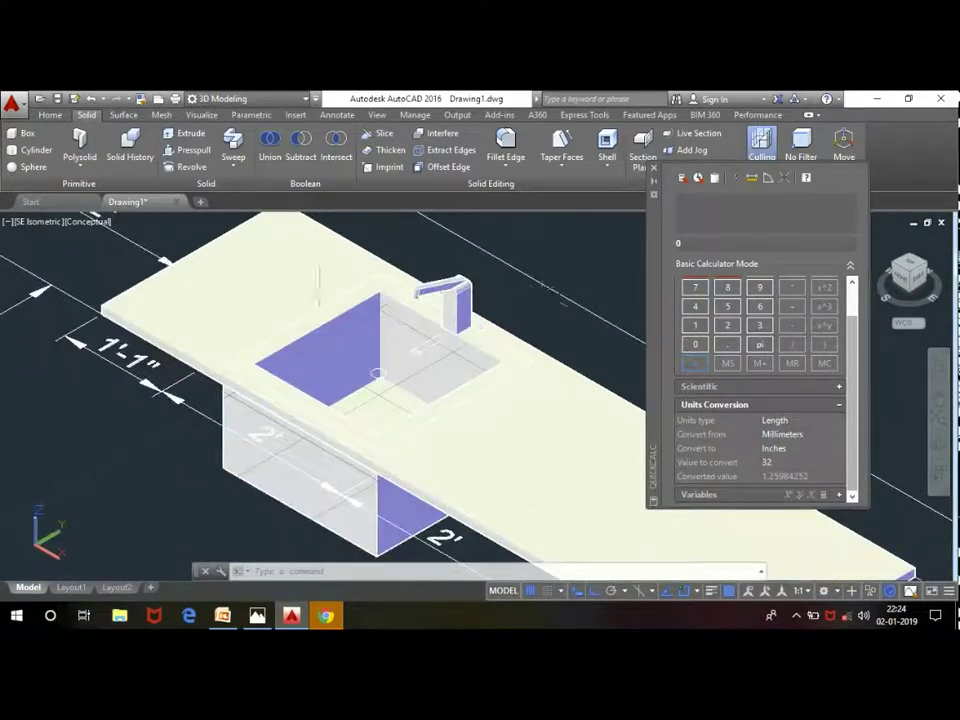
Step: Move the sink solid 0.5 units along Z within the countertop with the move gizmo, then deselect it
scroll(424, 370, "up", 2)
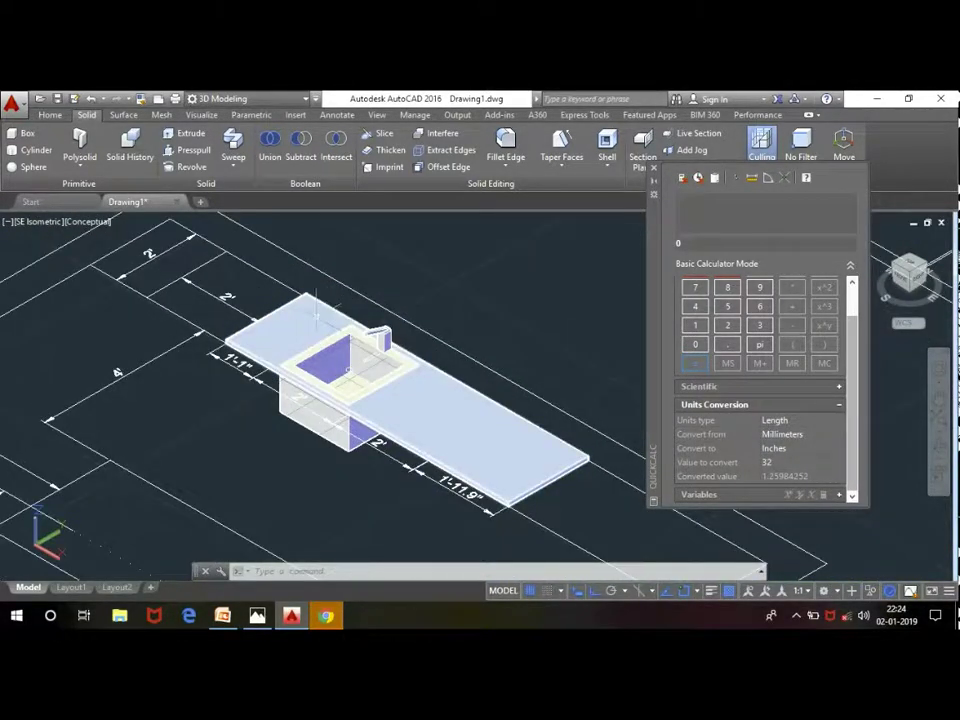
scroll(321, 314, "up", 3)
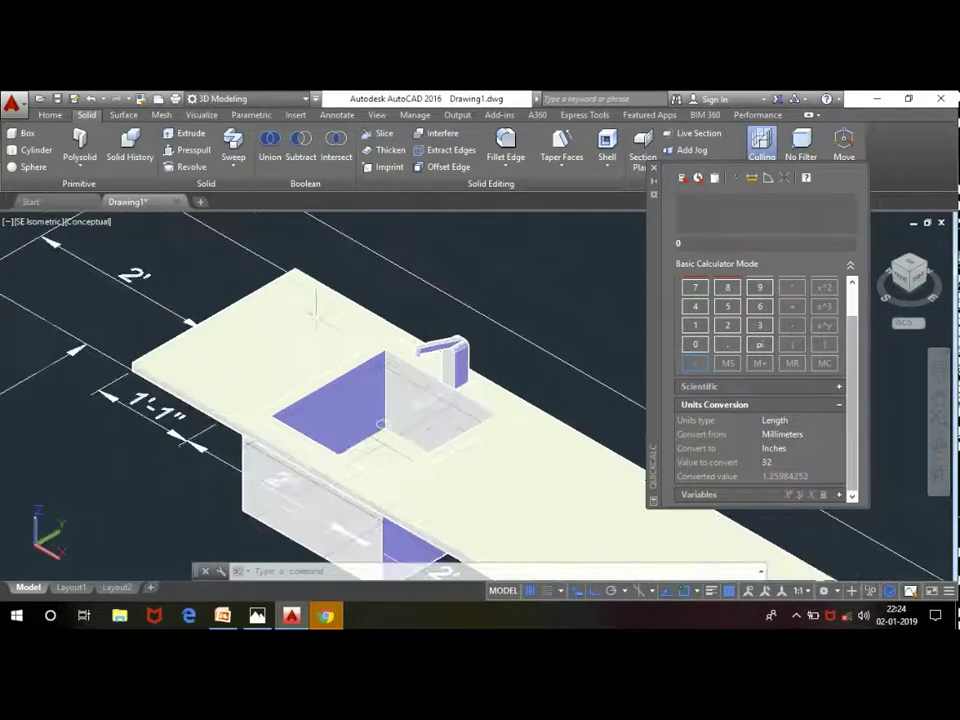
scroll(322, 366, "up", 1)
left_click(320, 380)
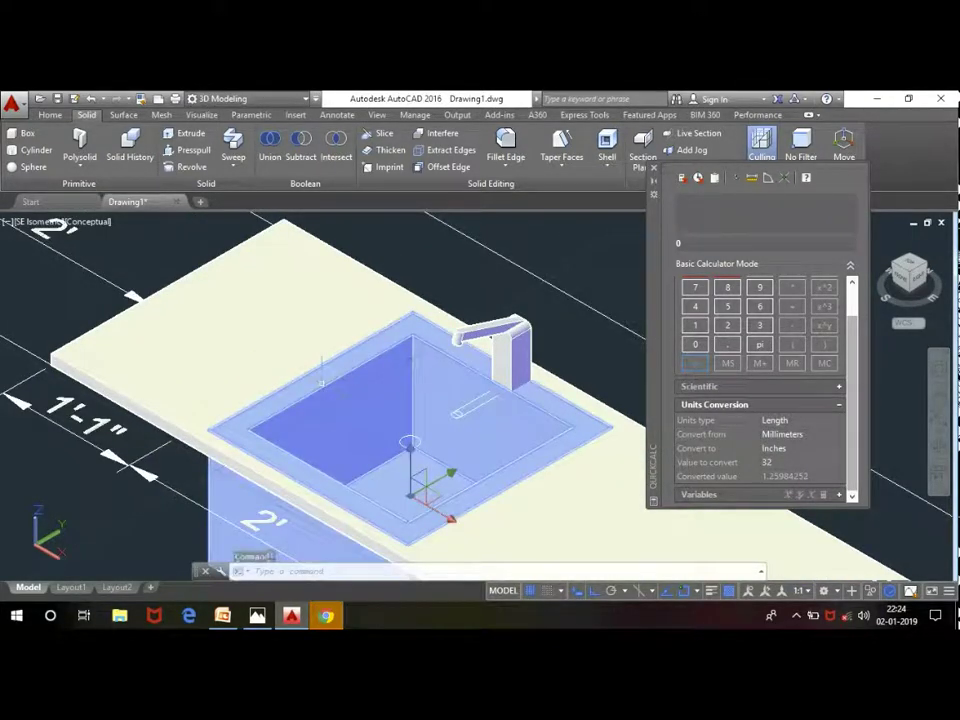
scroll(410, 441, "up", 3)
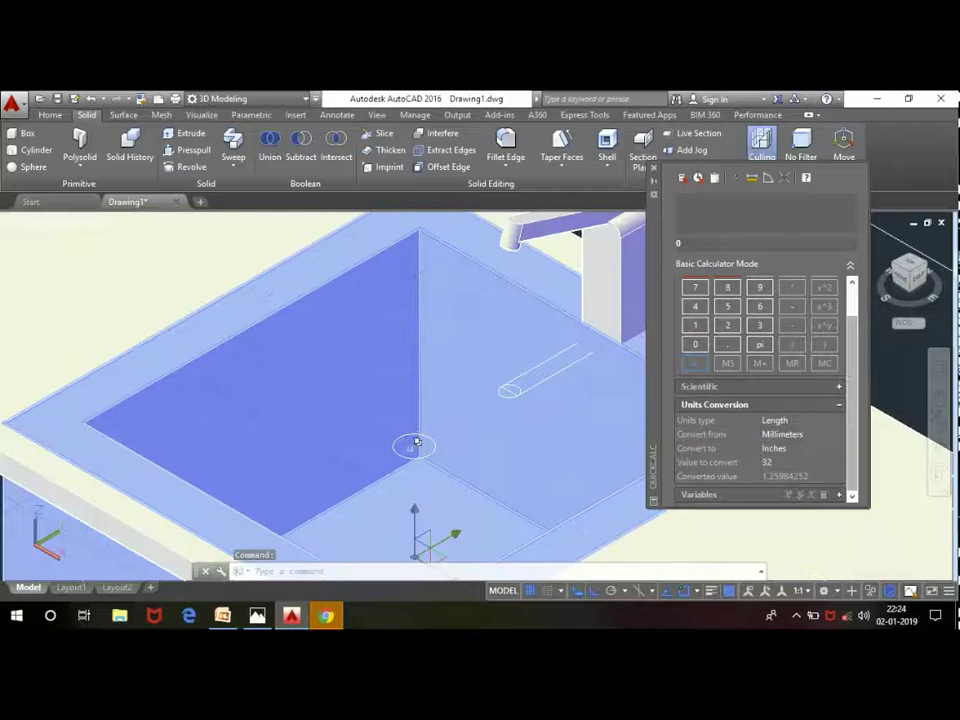
scroll(418, 515, "down", 1)
left_click(418, 497)
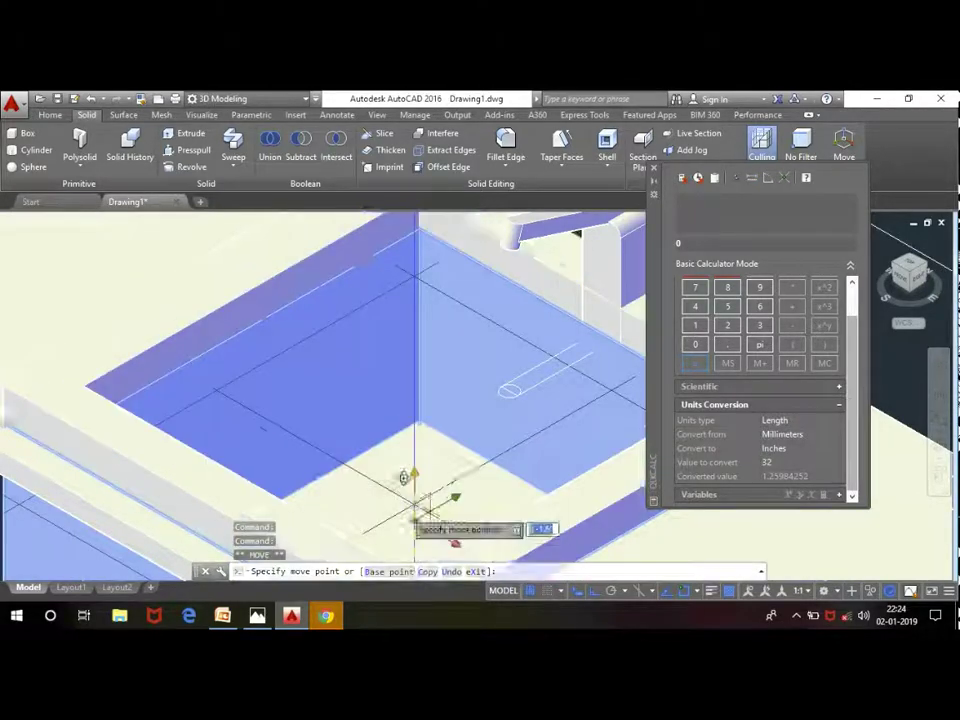
scroll(395, 437, "down", 2)
scroll(398, 432, "down", 3)
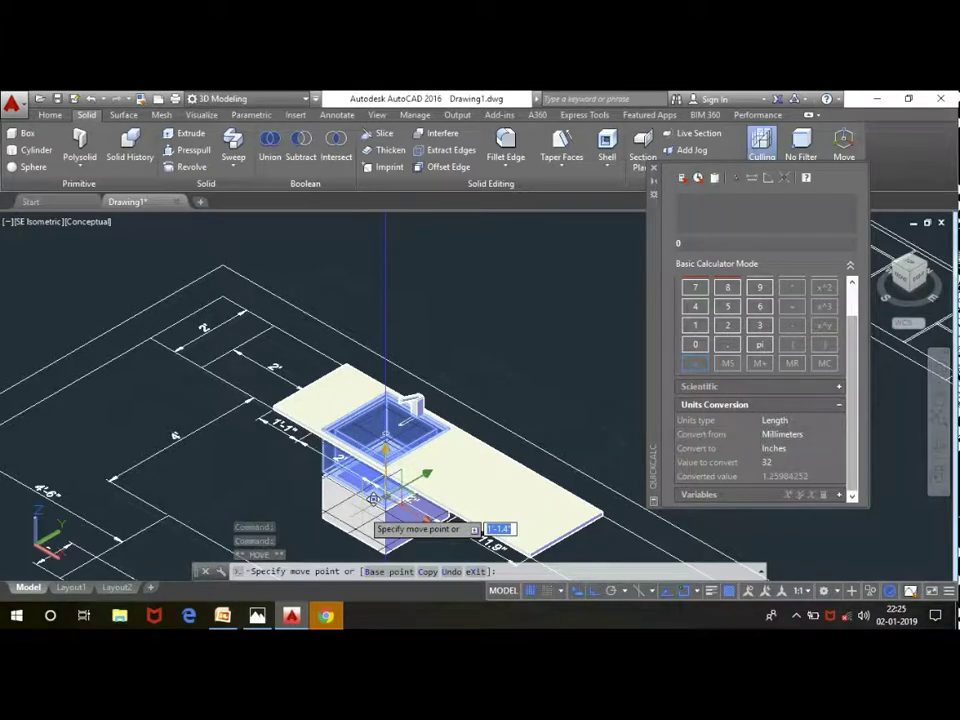
type("3")
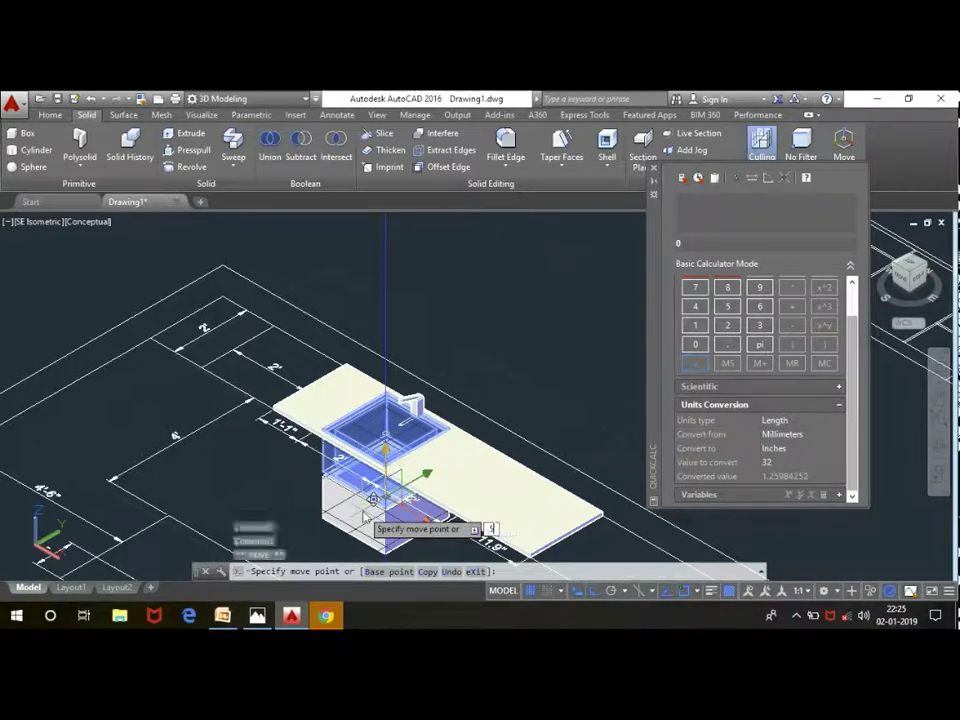
key("Return")
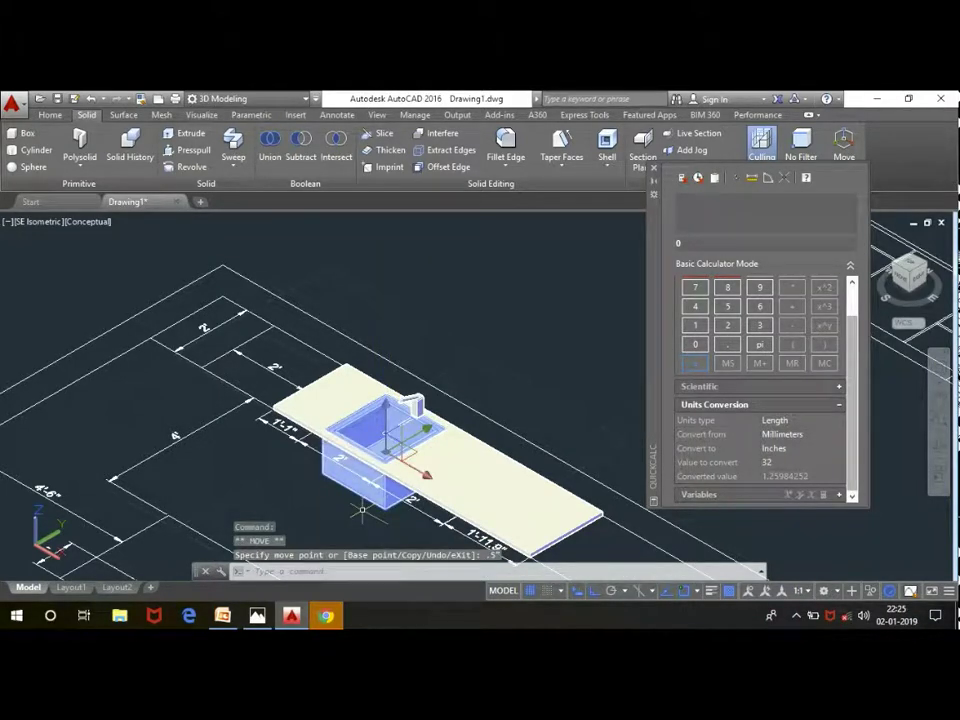
key("Escape")
scroll(440, 450, "up", 2)
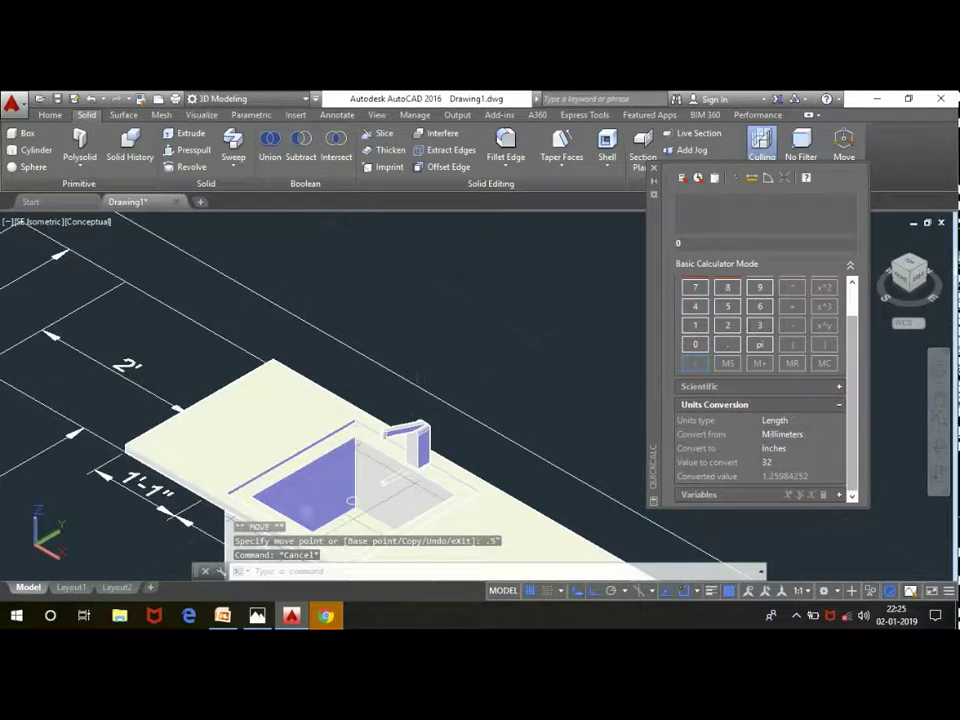
scroll(440, 450, "up", 2)
scroll(400, 410, "down", 3)
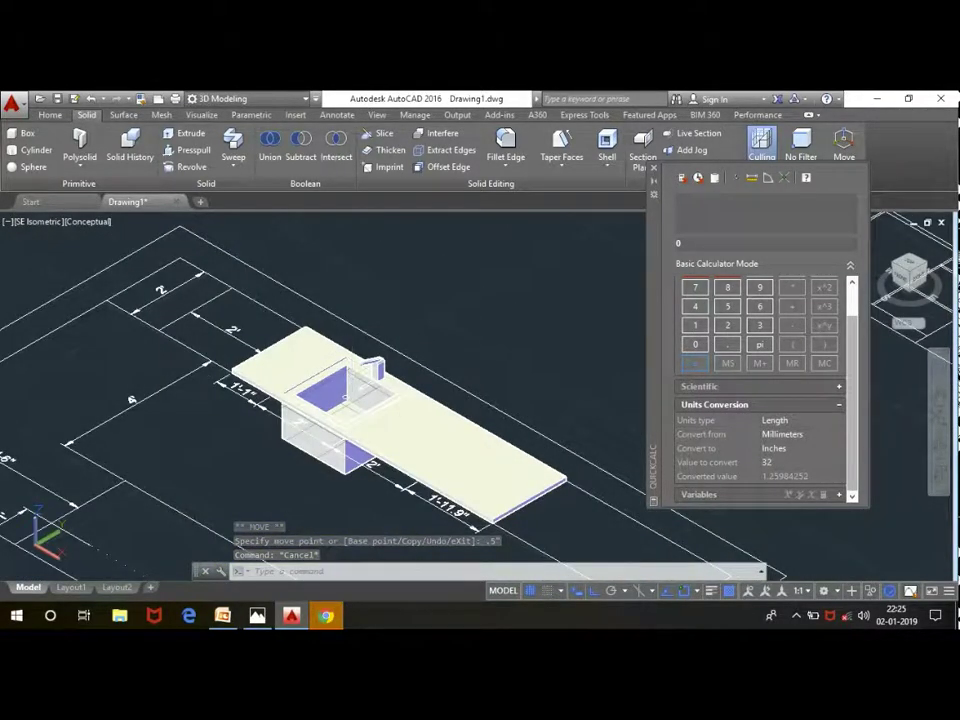
scroll(395, 401, "up", 3)
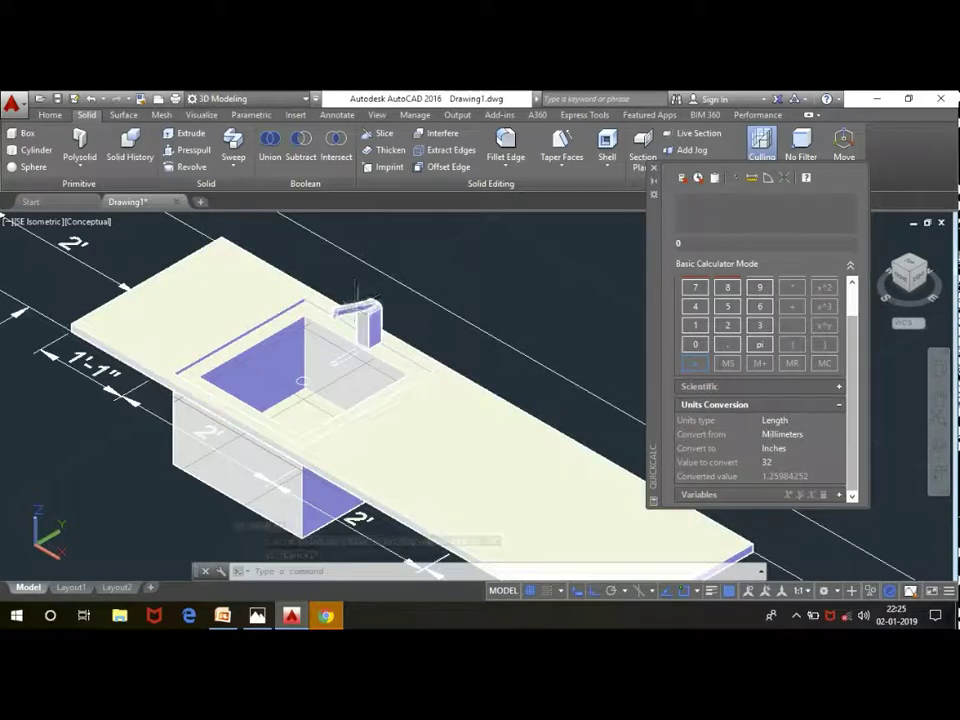
scroll(183, 298, "down", 5)
scroll(170, 305, "down", 3)
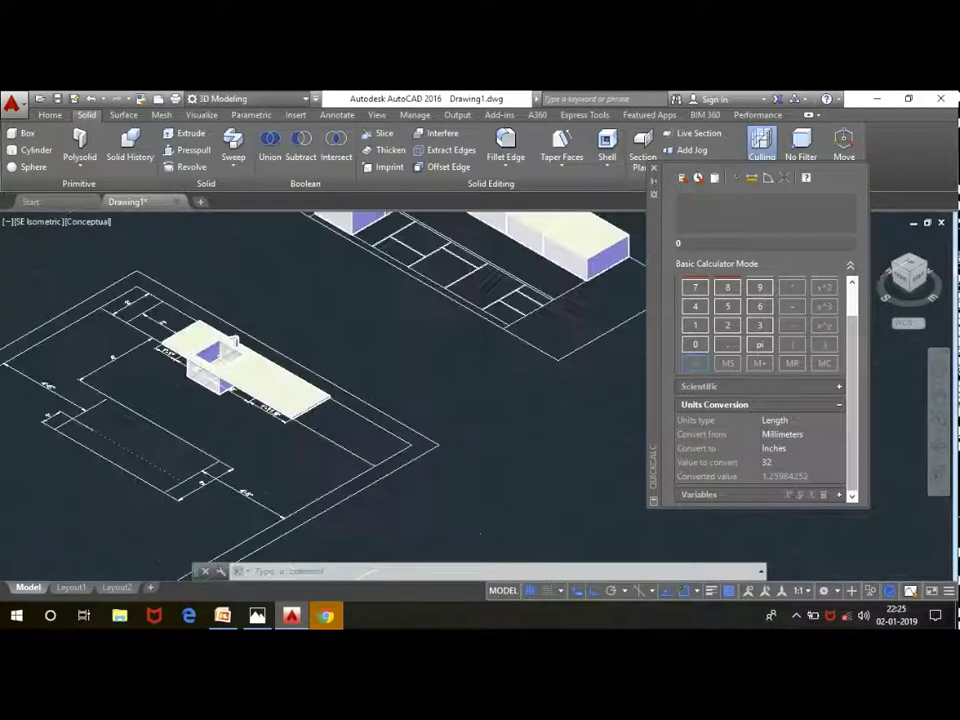
scroll(140, 315, "down", 1)
scroll(343, 292, "up", 3)
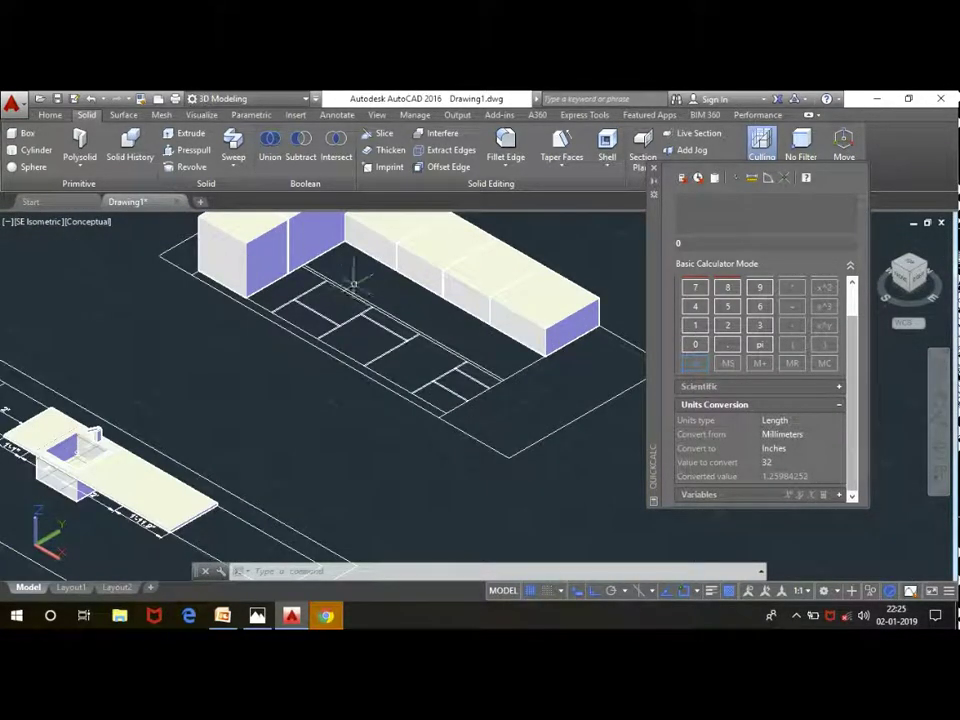
scroll(358, 279, "down", 2)
scroll(348, 292, "up", 3)
scroll(330, 295, "up", 2)
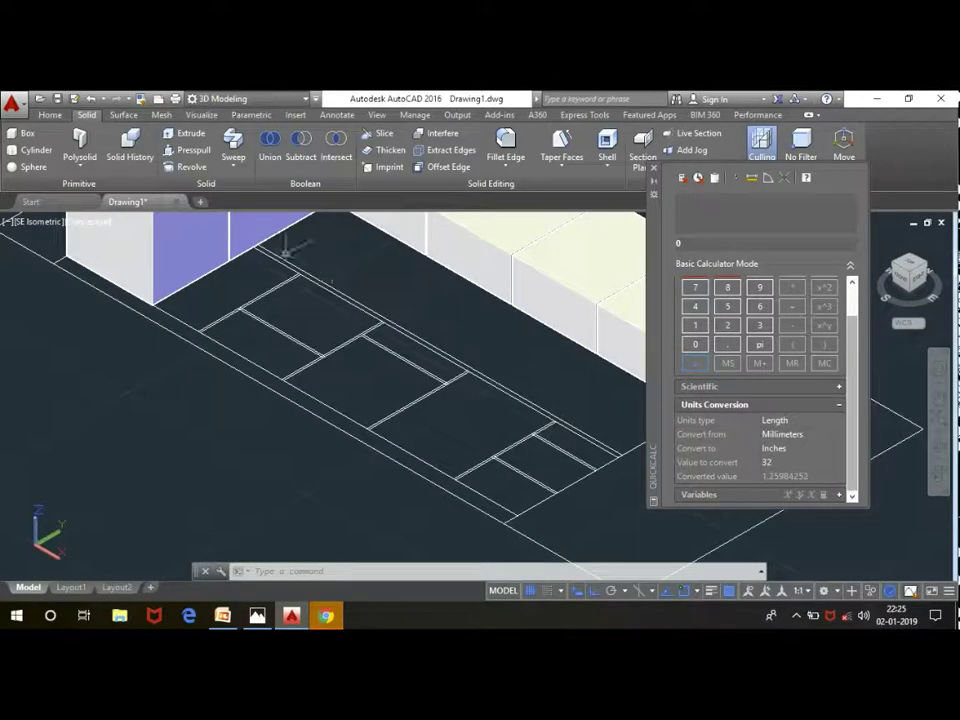
scroll(305, 282, "up", 2)
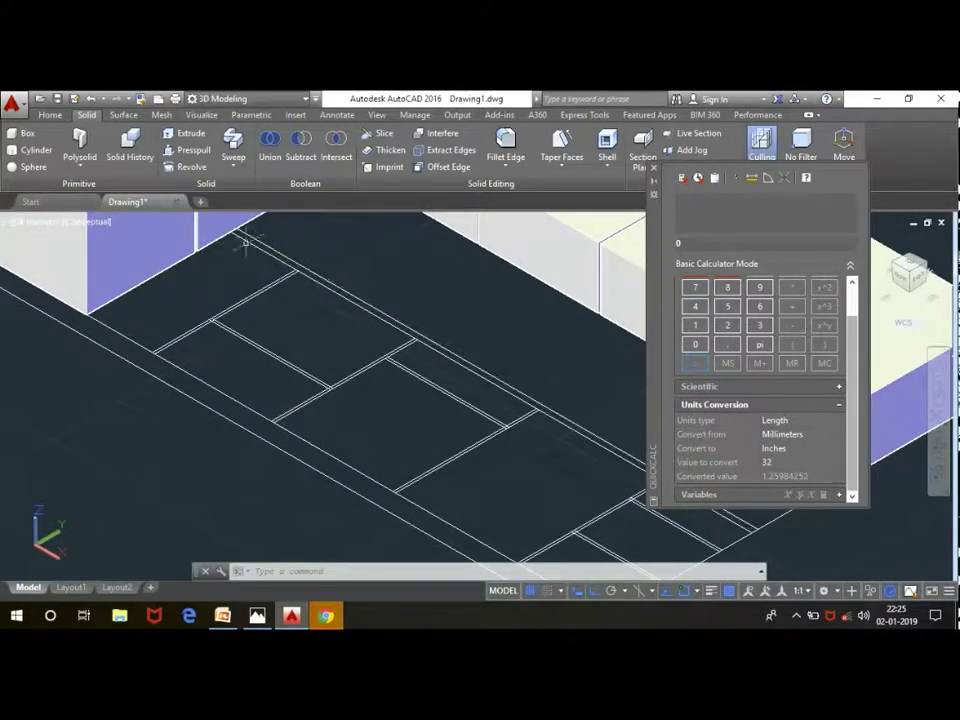
Step: Press-pull the first cabinet footprint up into a solid cabinet box
left_click(50, 115)
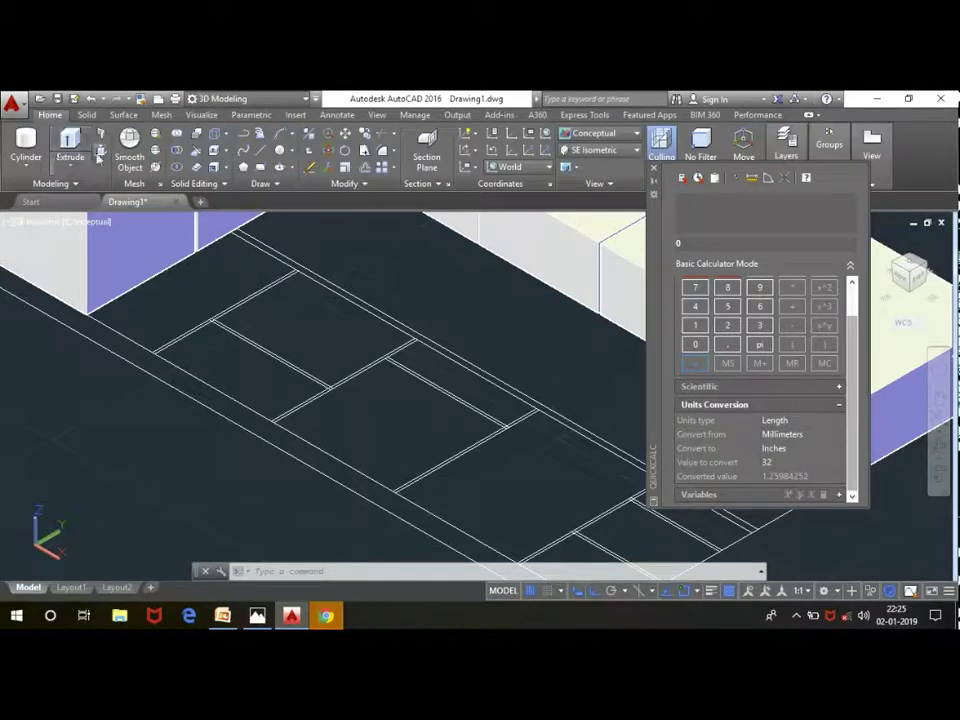
left_click(100, 133)
left_click(198, 288)
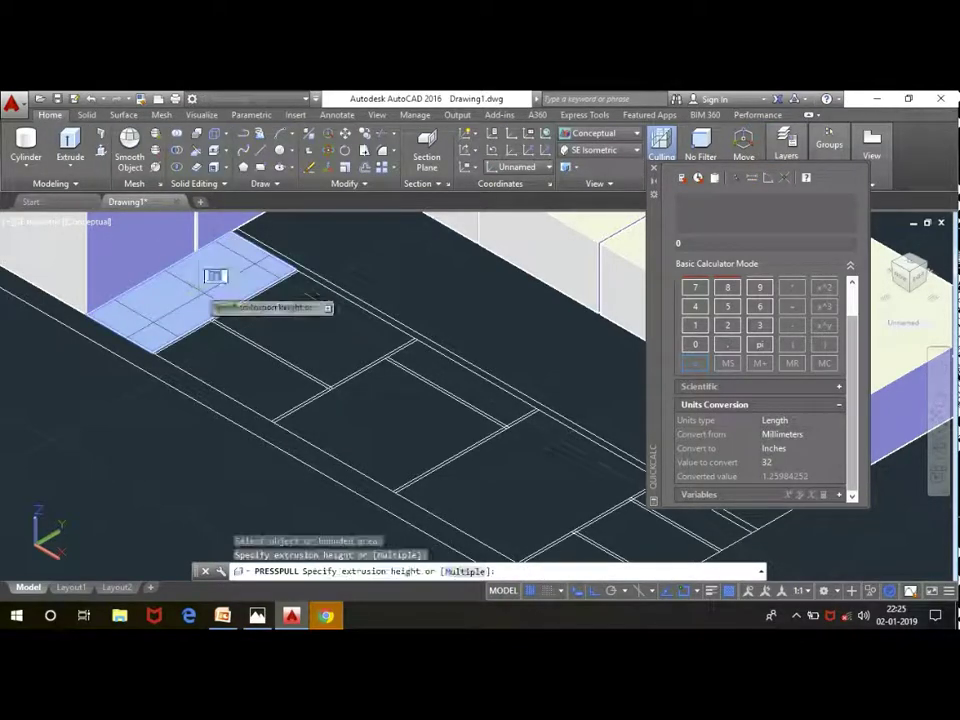
scroll(214, 270, "down", 3)
scroll(214, 265, "down", 2)
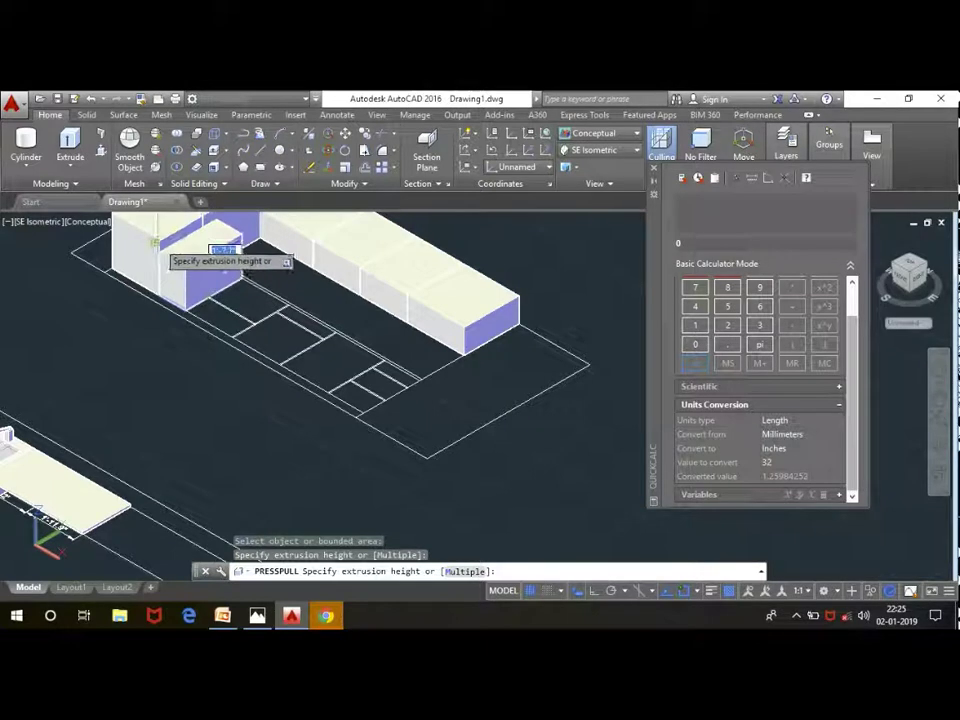
left_click(161, 240)
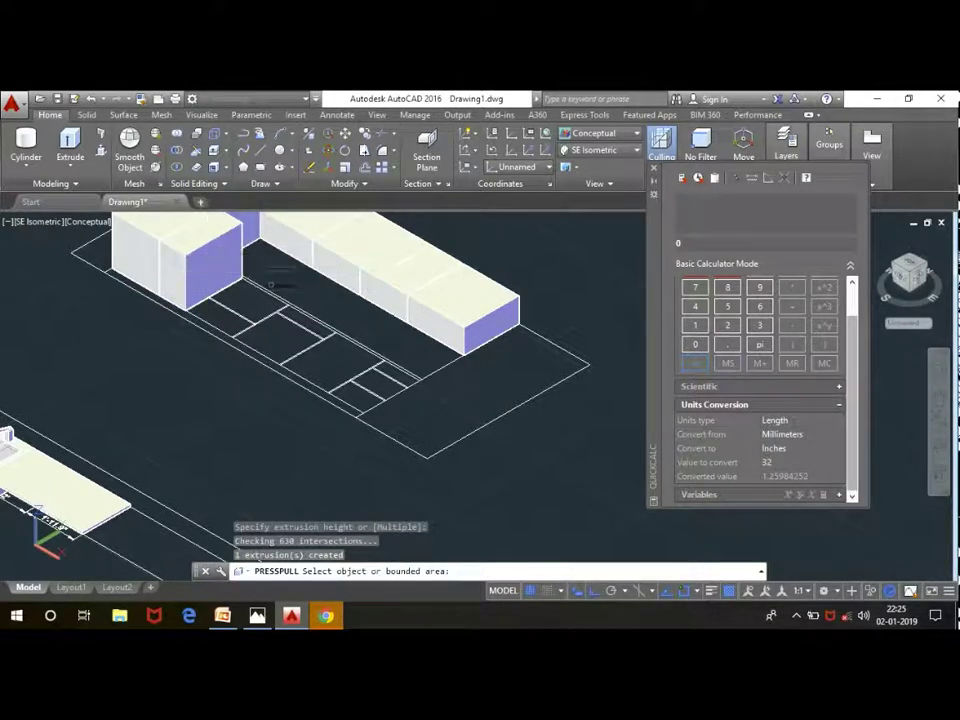
key("Escape")
Step: Press-pull the next floor-plan area into another cabinet box
key("Return")
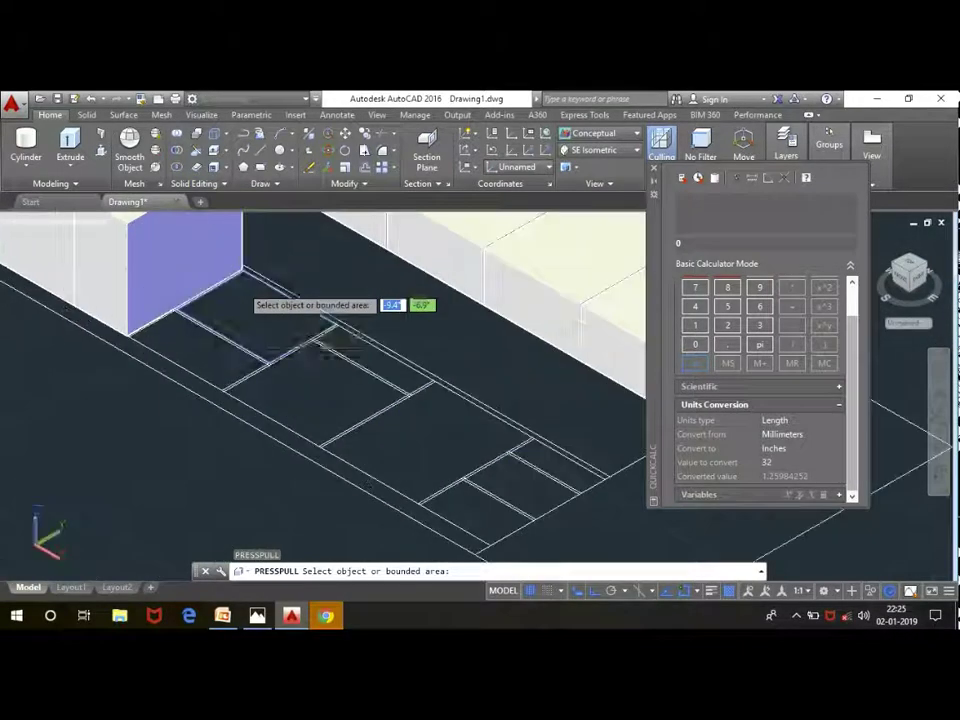
scroll(258, 292, "up", 2)
left_click(280, 305)
scroll(280, 305, "down", 2)
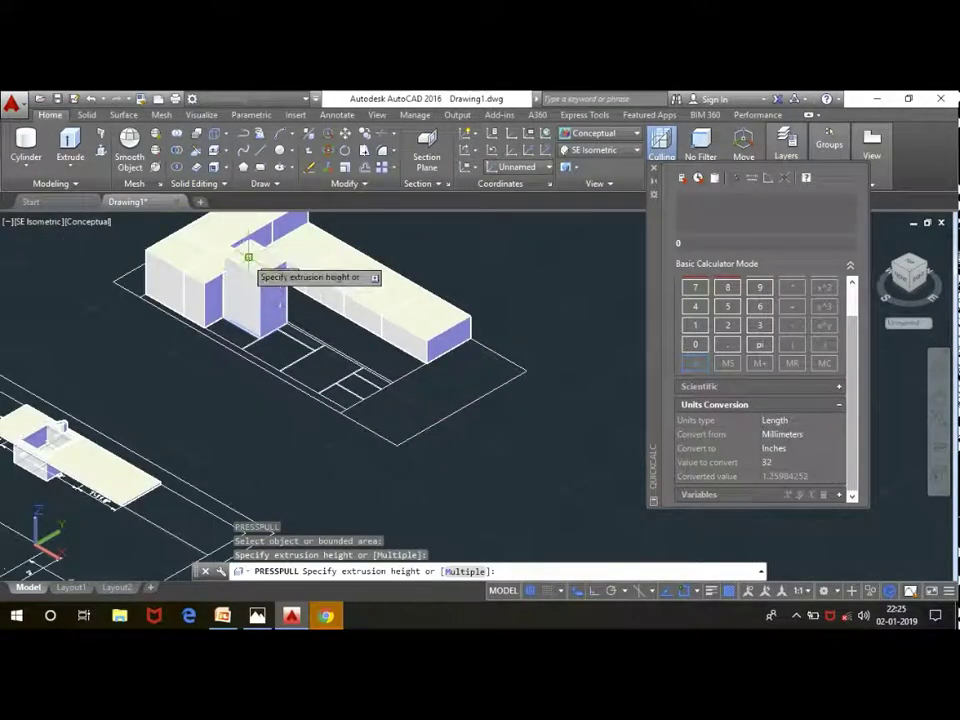
left_click(262, 262)
key("Return")
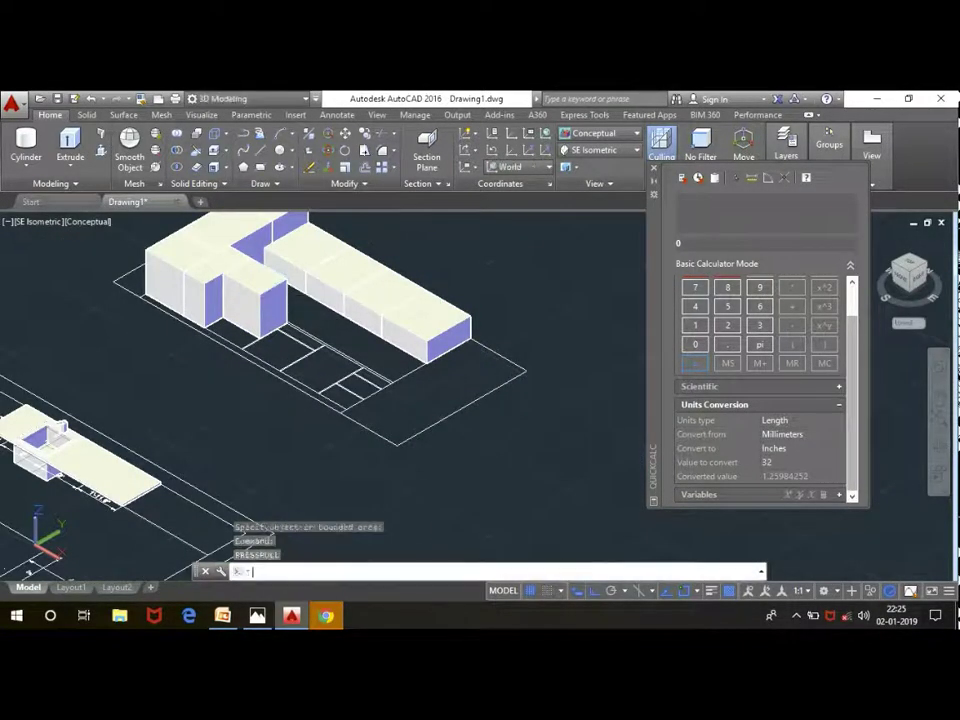
Step: Extrude two more bounded areas beside the cabinets, including the narrow strip
key("Return")
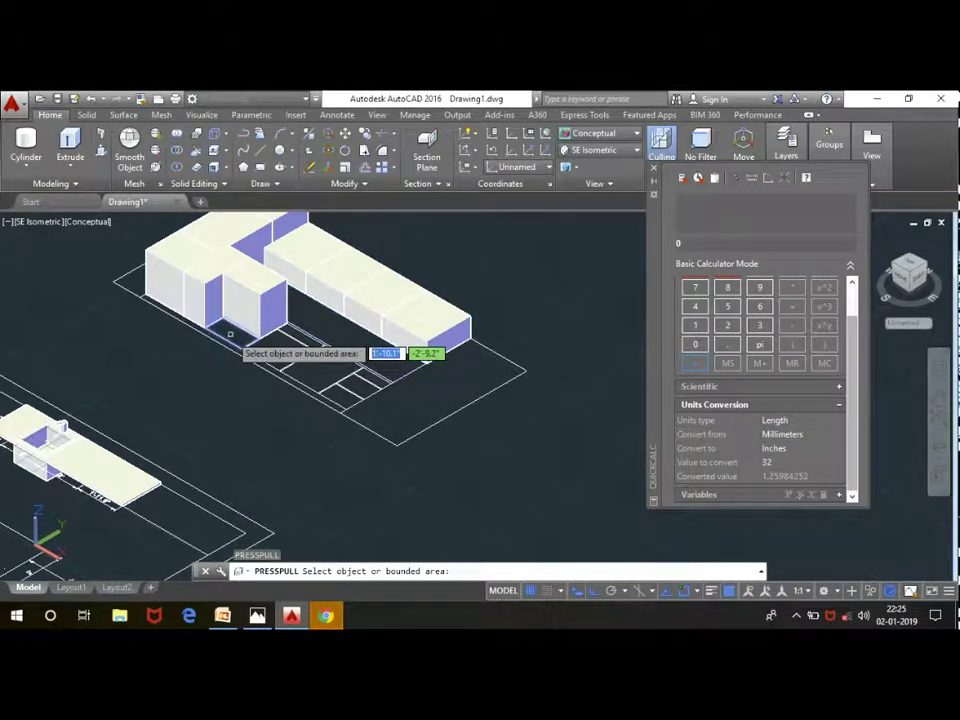
left_click(230, 334)
left_click(262, 293)
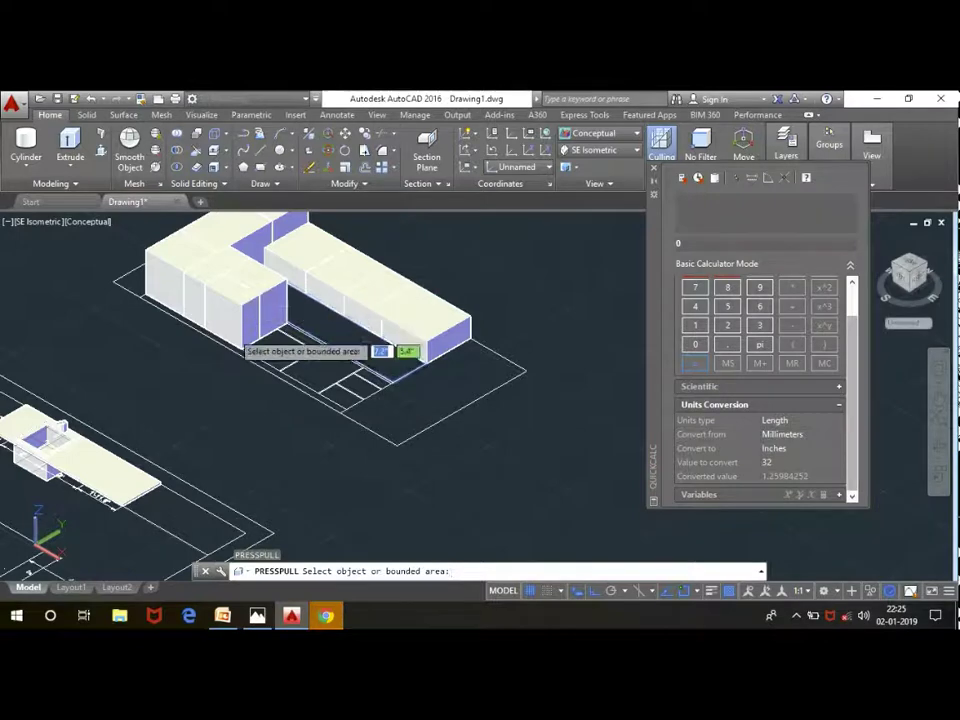
scroll(246, 347, "up", 3)
left_click(338, 362)
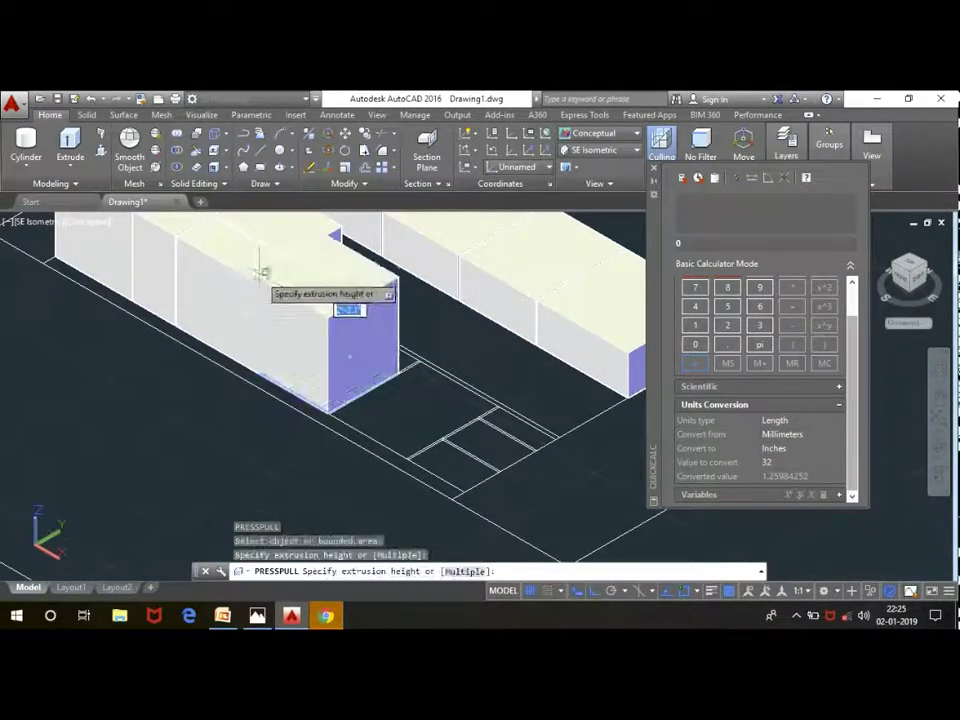
left_click(250, 278)
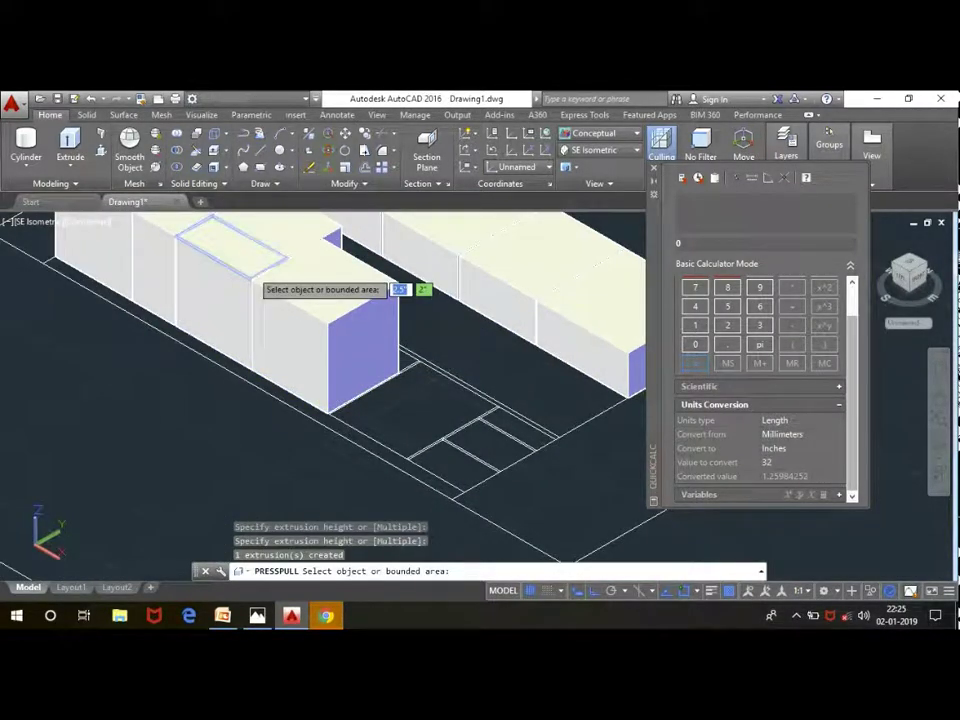
Step: Raise the small box into a tall panel and the empty end area to full height
scroll(412, 352, "up", 3)
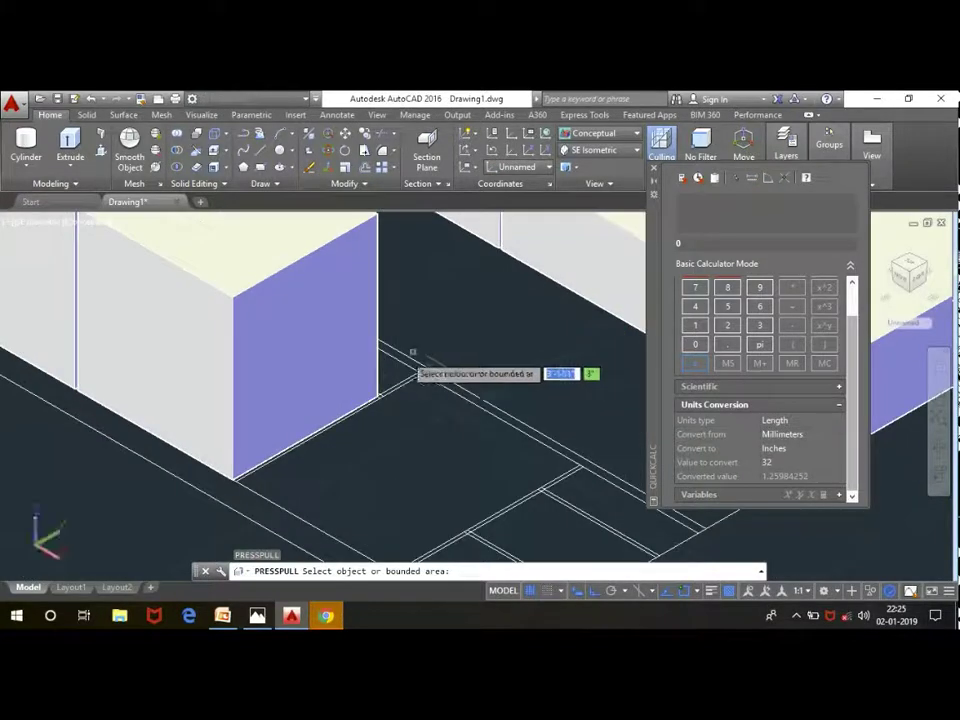
left_click(398, 222)
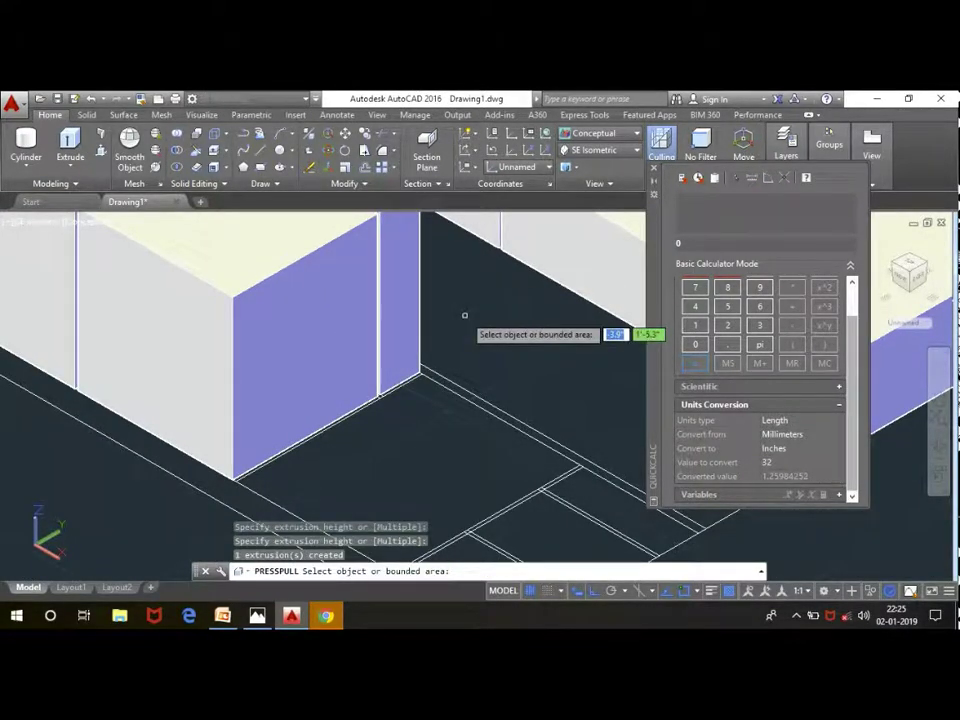
scroll(460, 400, "down", 3)
scroll(455, 462, "down", 2)
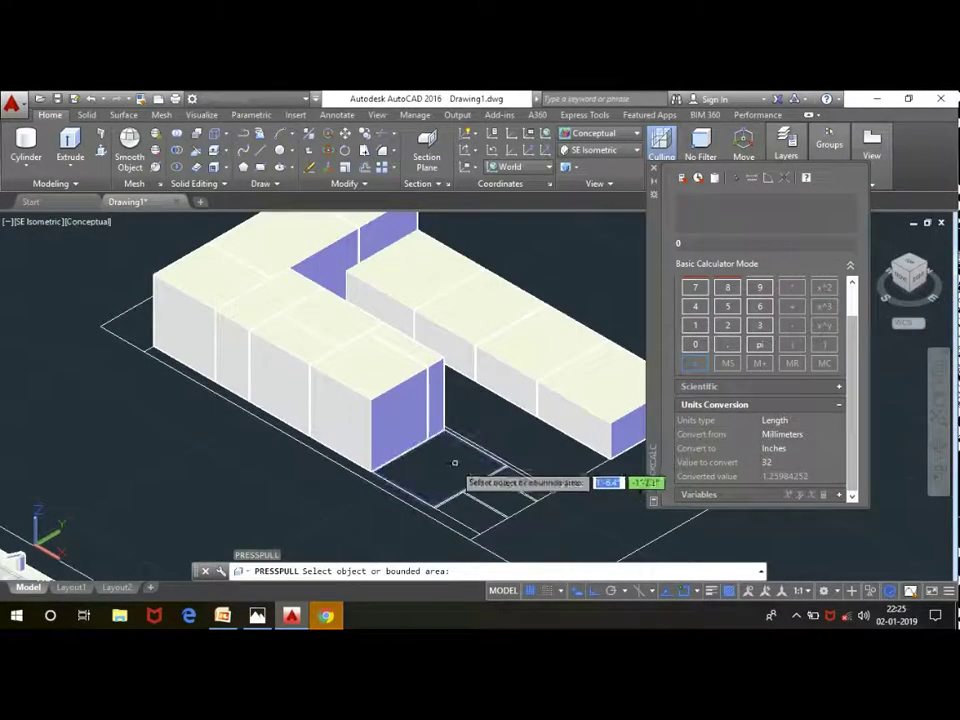
left_click(455, 462)
left_click(445, 378)
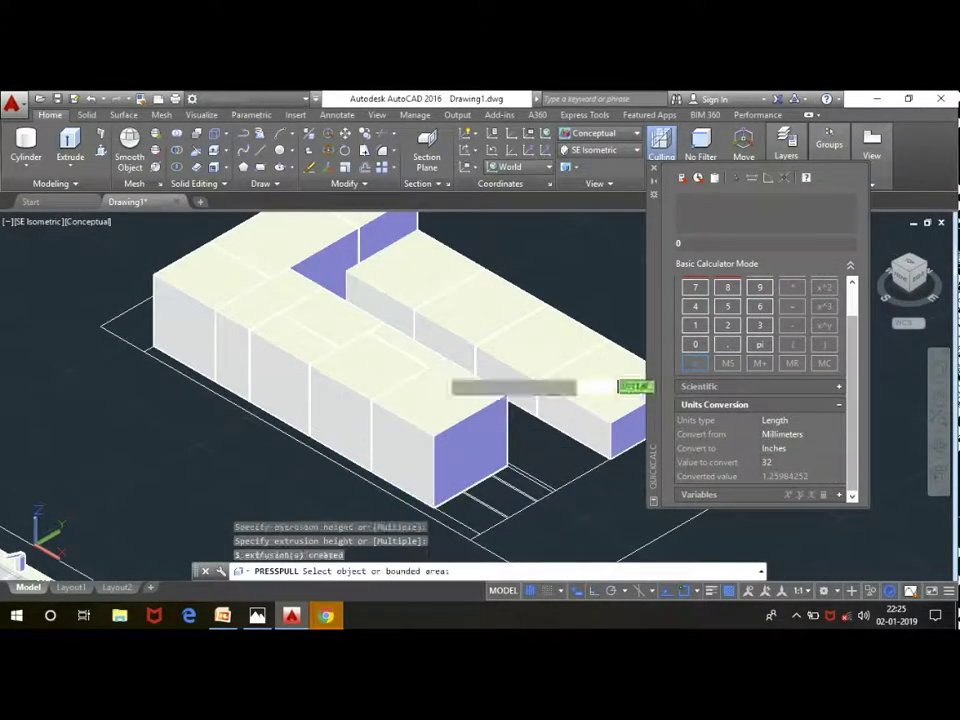
key("Return")
key("Return")
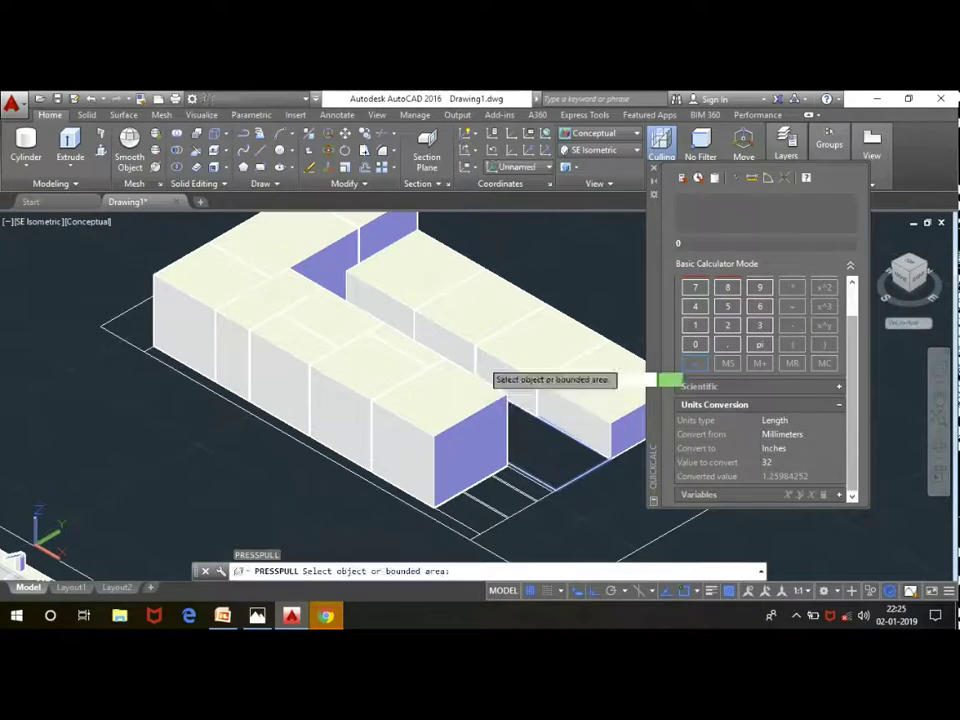
Step: Press-pull the narrow area beside the end box up to the adjacent box's top
scroll(478, 400, "up", 3)
left_click(498, 508)
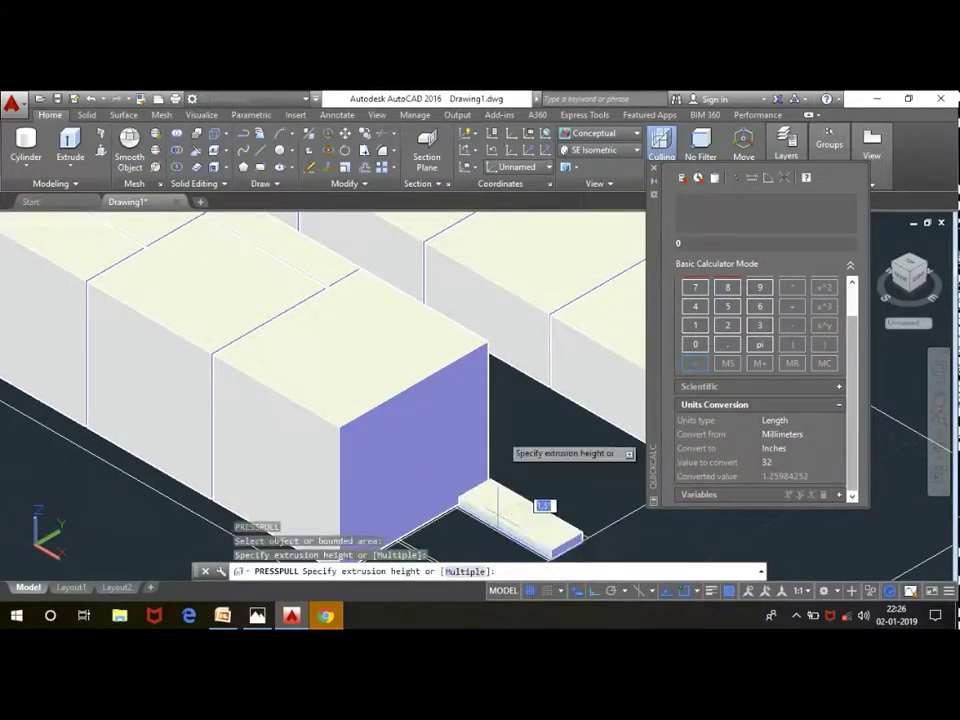
left_click(488, 342)
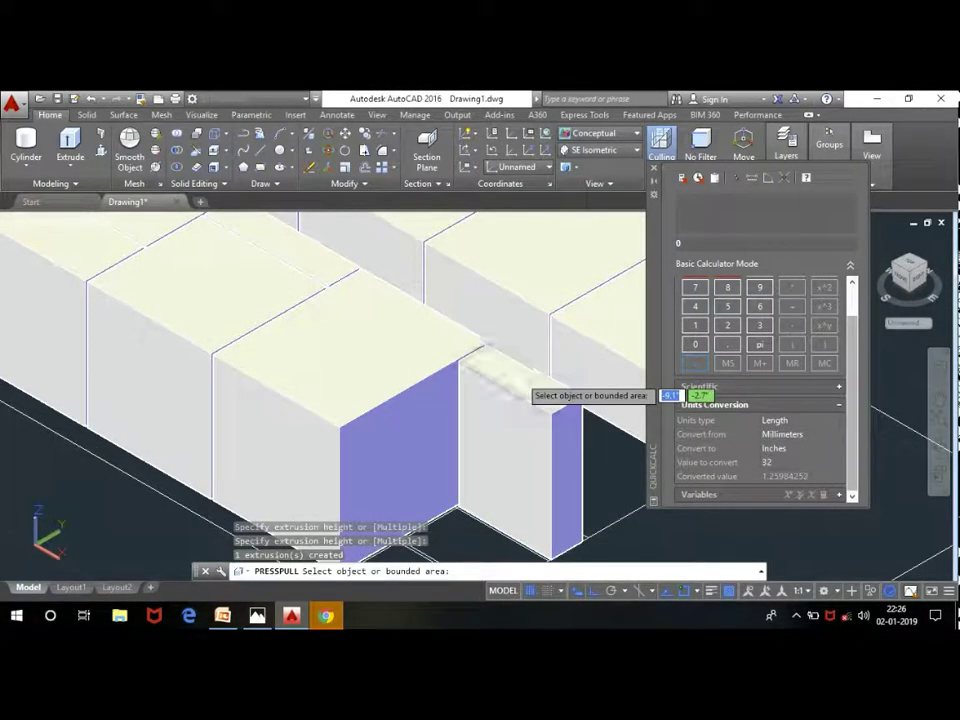
key("Return")
key("Return")
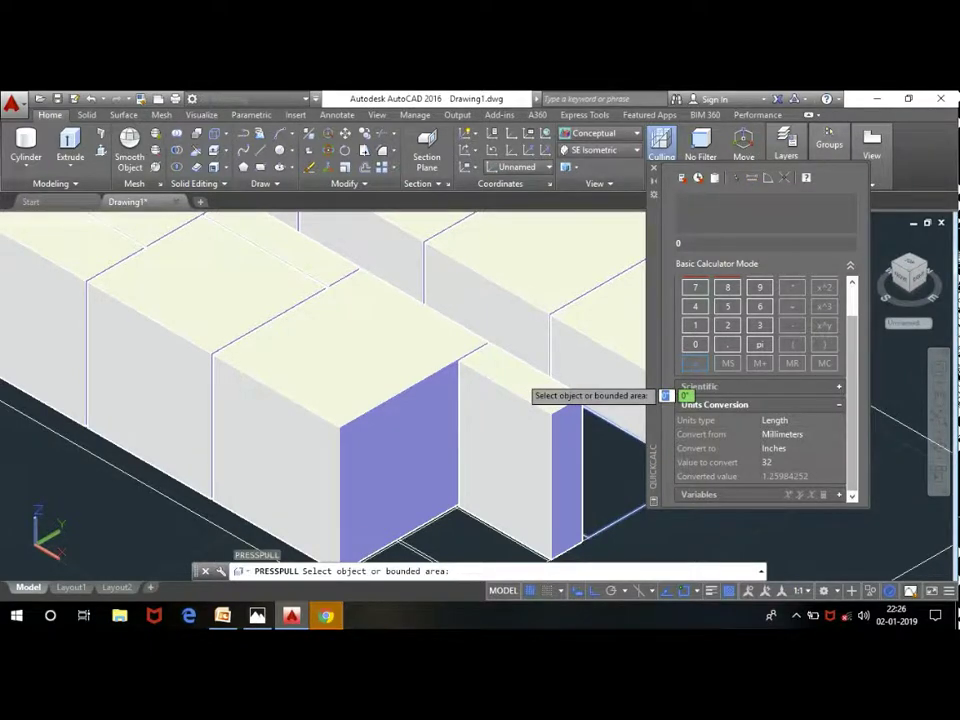
Step: Extrude the floor area at the run's end and its new face to full height
scroll(525, 385, "down", 2)
scroll(505, 462, "up", 2)
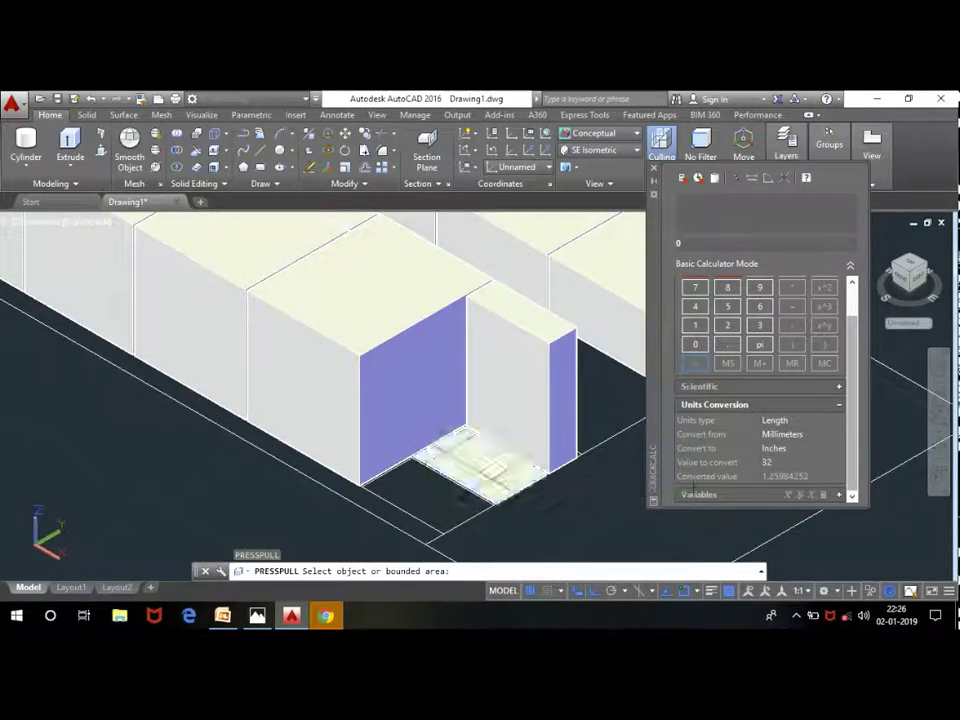
left_click(488, 465)
left_click(466, 296)
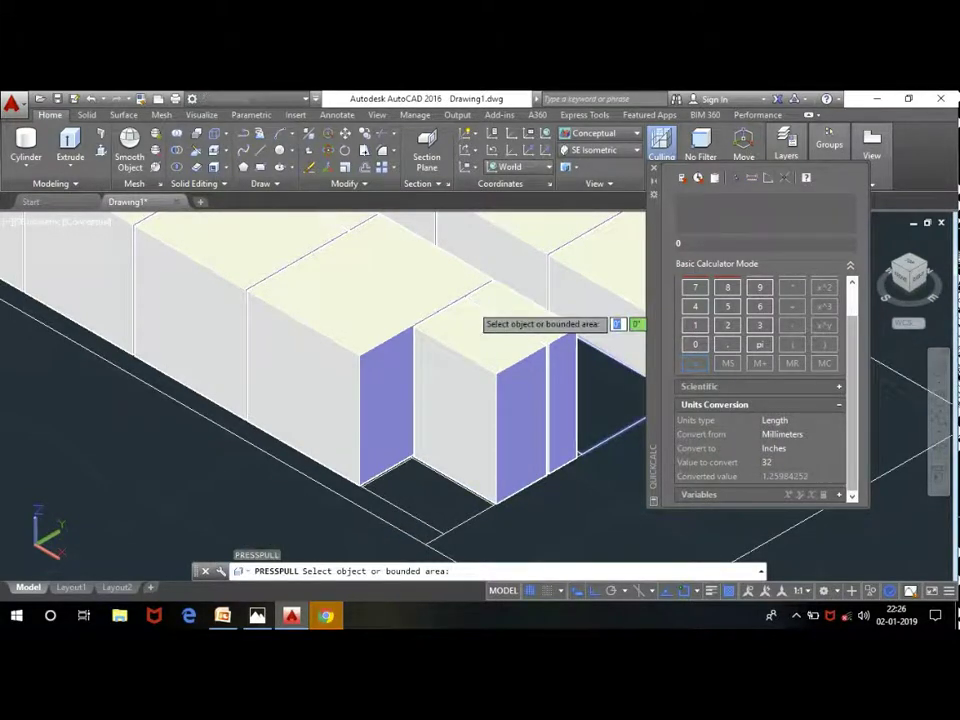
left_click(428, 495)
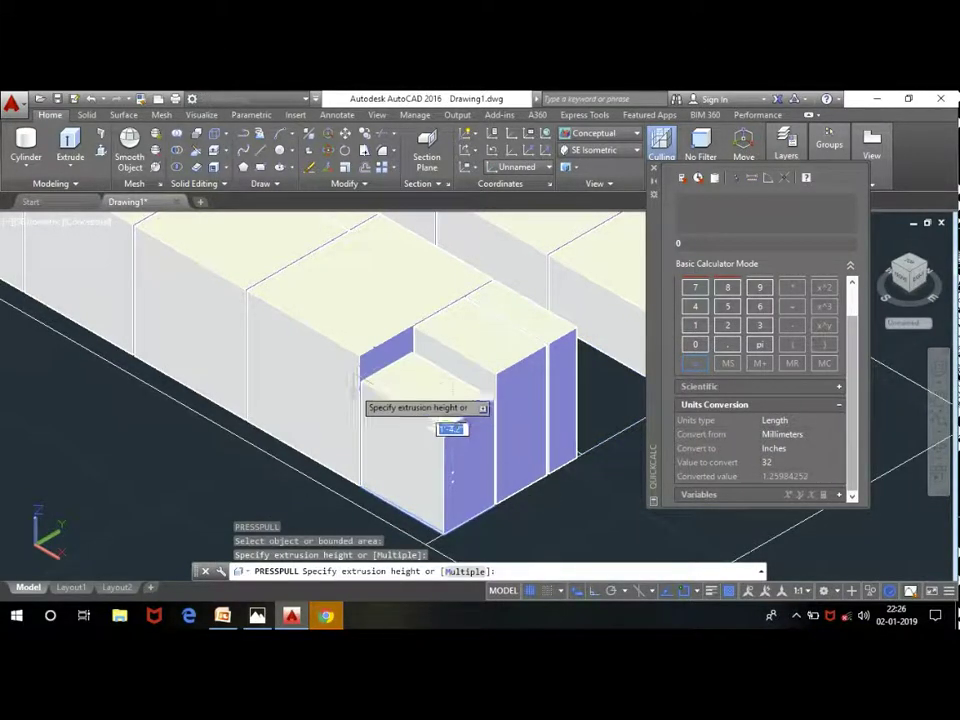
left_click(316, 368)
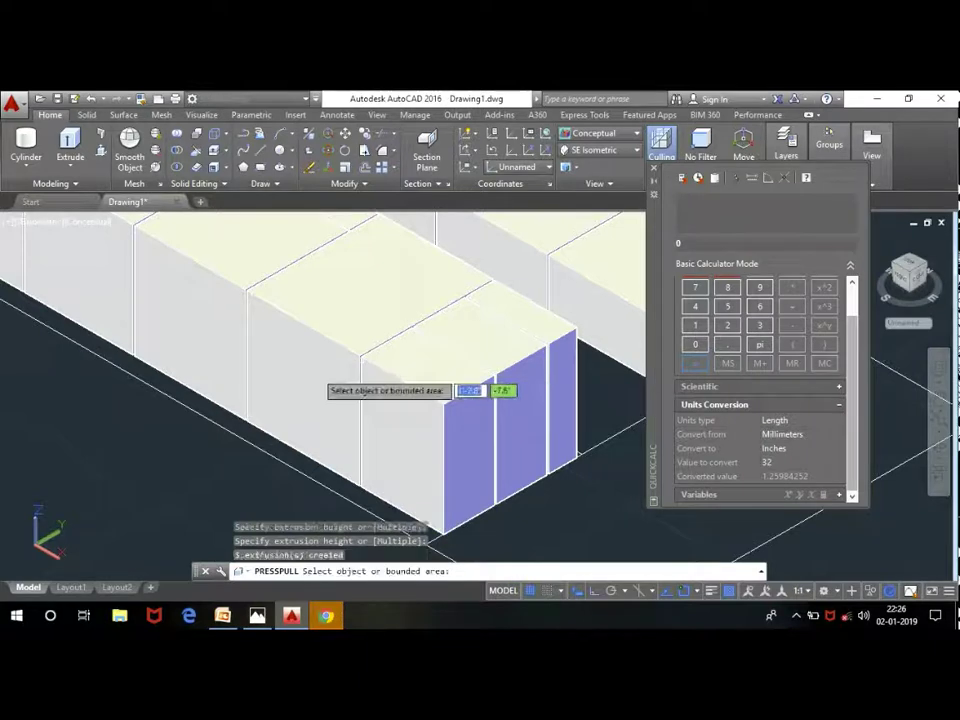
scroll(258, 392, "down", 4)
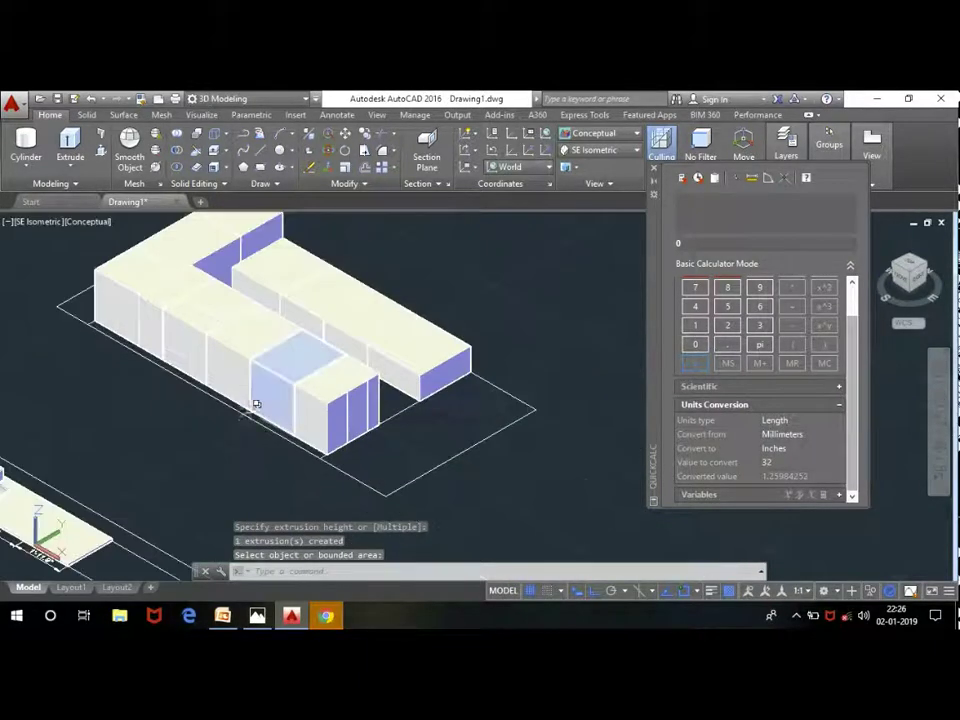
scroll(278, 305, "up", 2)
scroll(365, 400, "down", 2)
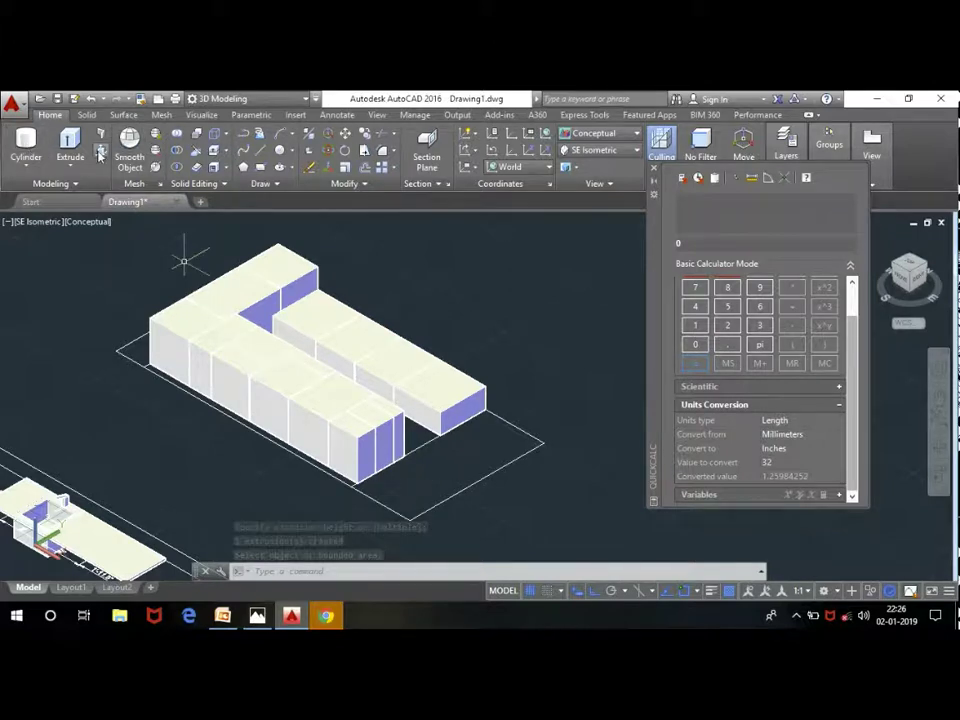
Step: End press-pull and draw a line from the floor outline corner to the opposite edge
key("Escape")
key("Return")
scroll(464, 470, "up", 2)
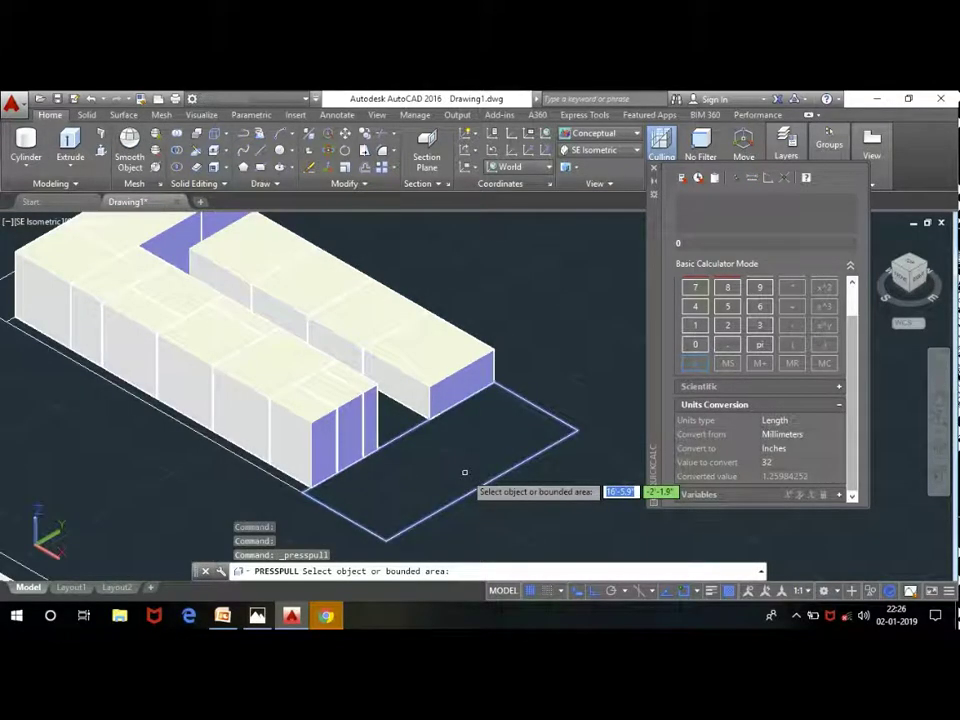
key("Return")
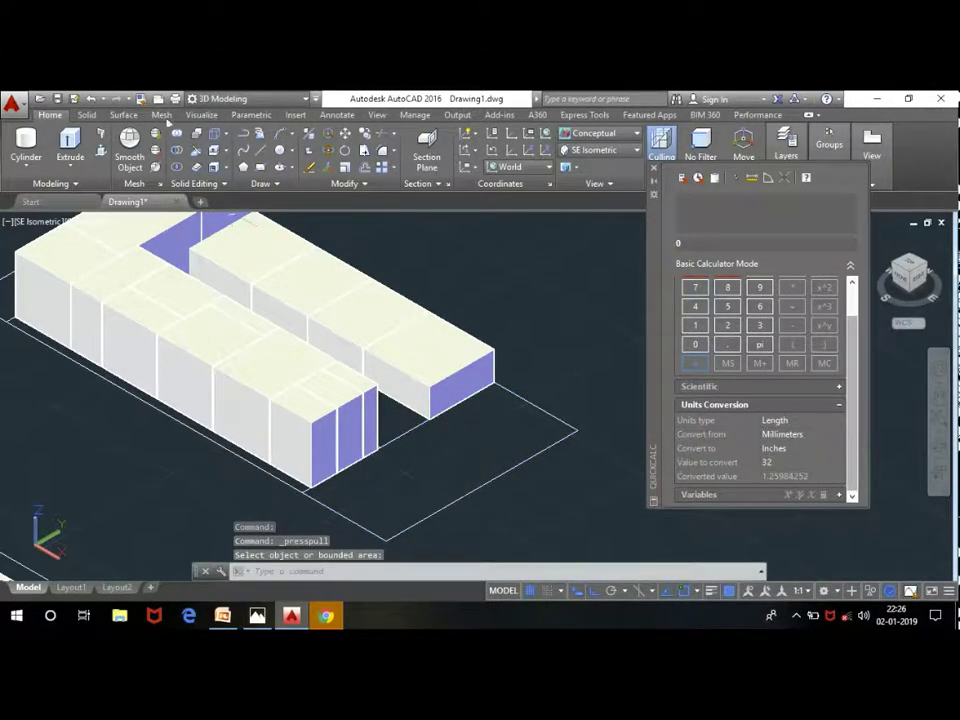
left_click(263, 153)
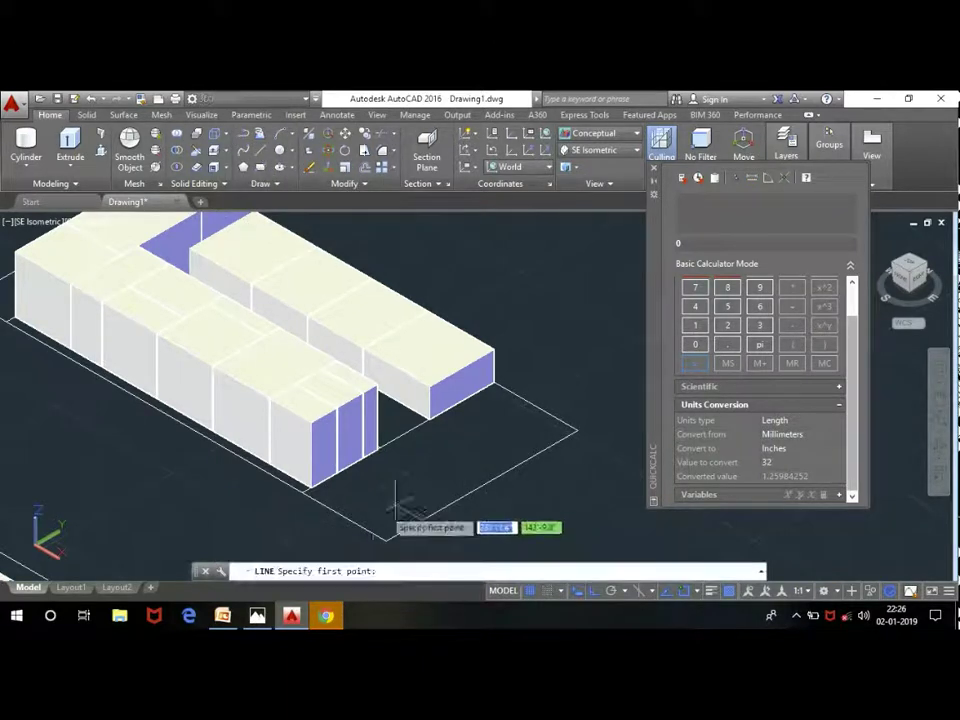
left_click(345, 518)
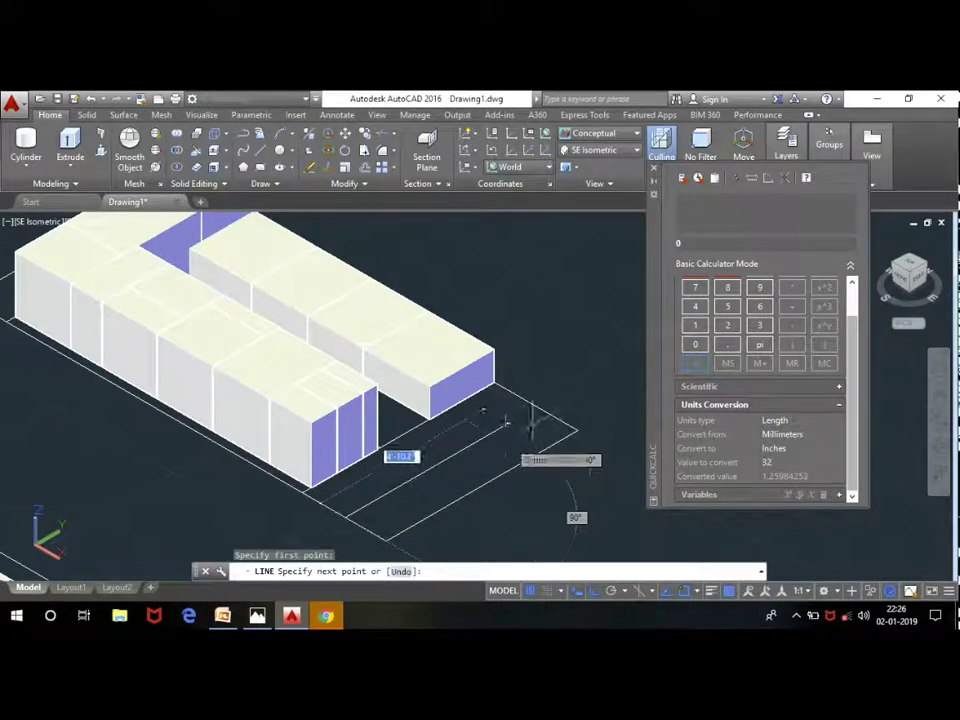
left_click(536, 406)
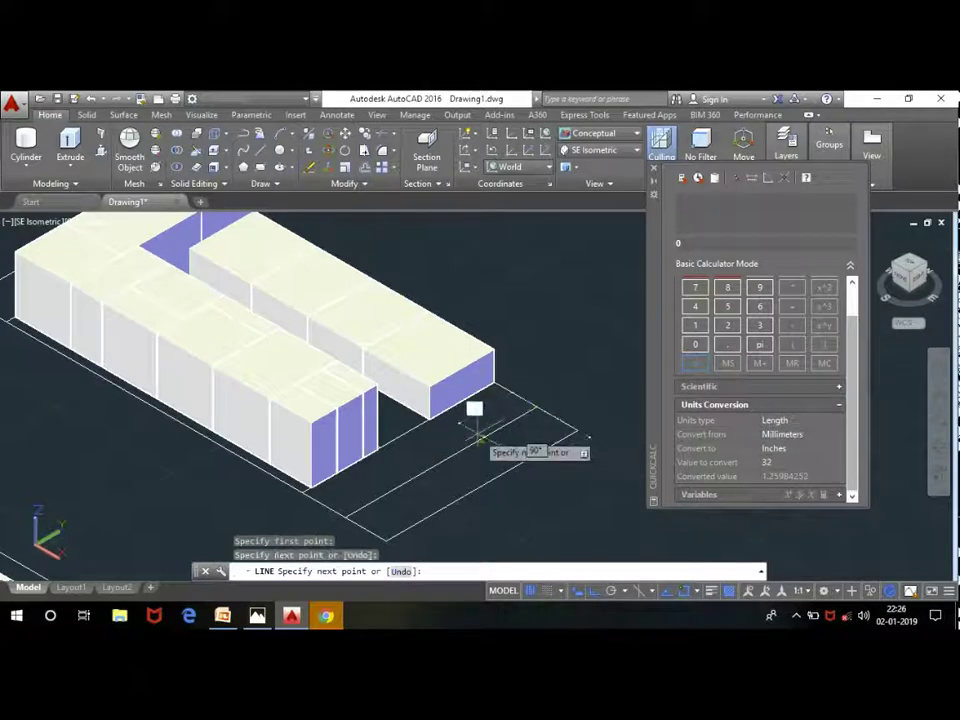
key("Return")
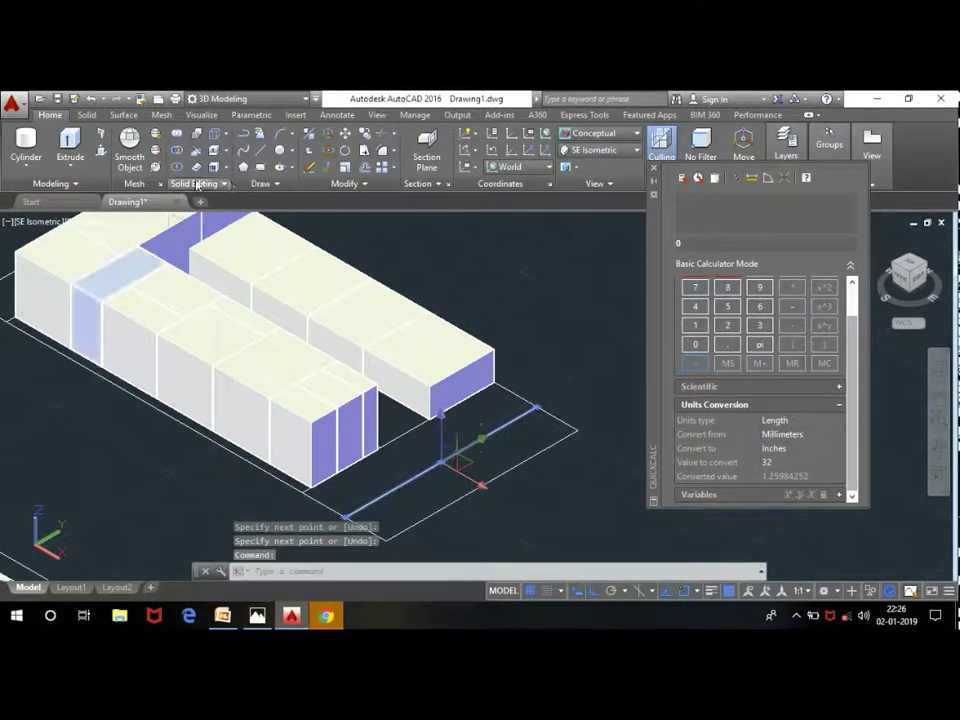
Step: Copy the new line to sit just beside the original
left_click(358, 150)
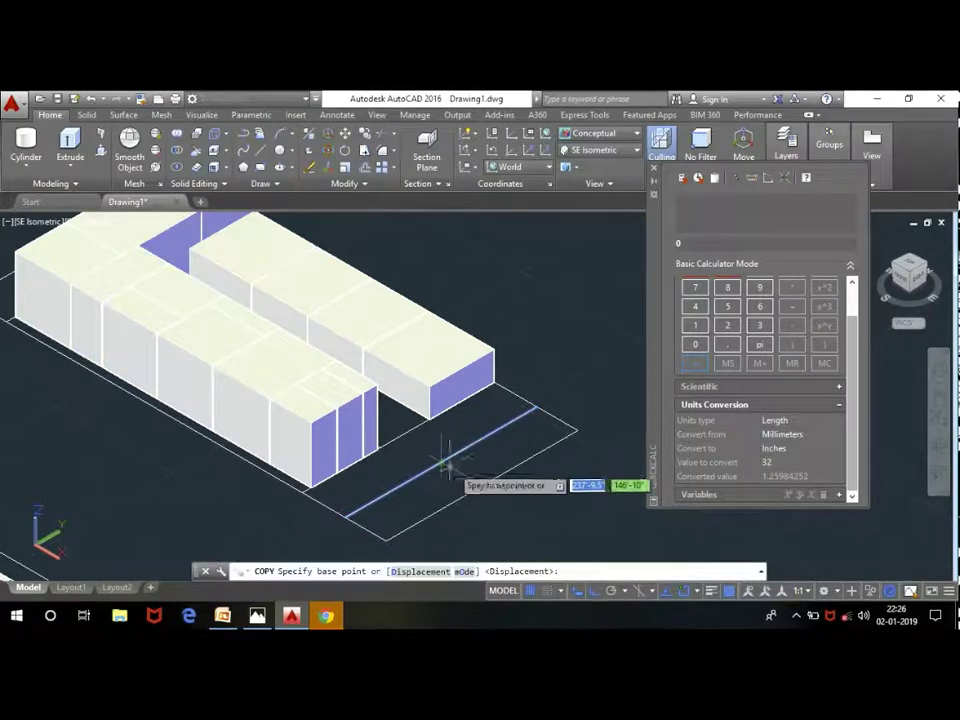
scroll(345, 522, "up", 5)
scroll(365, 500, "up", 1)
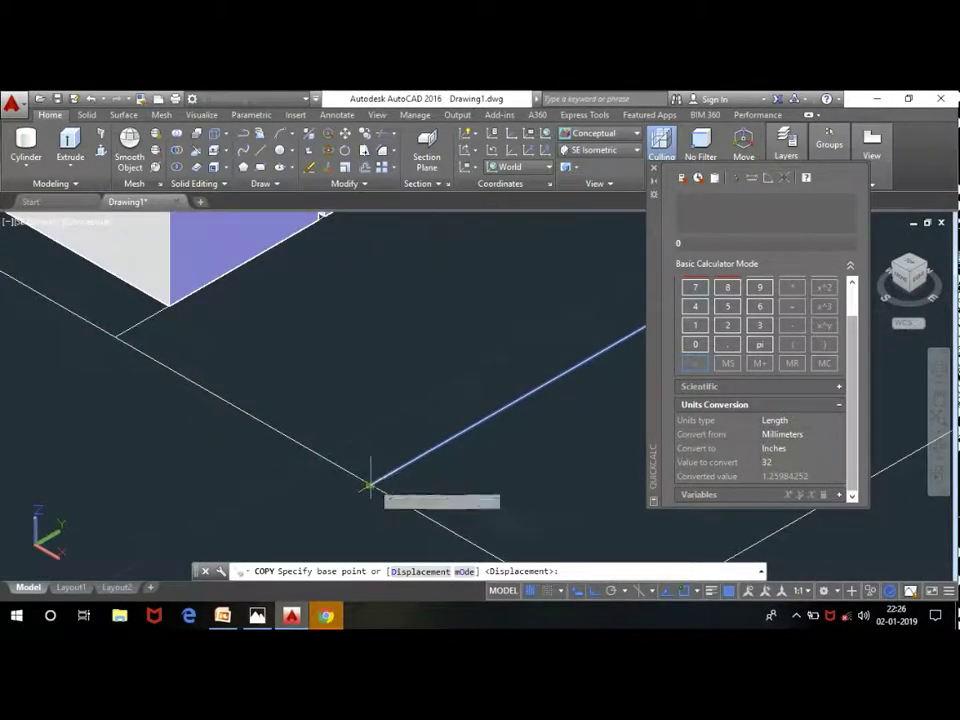
left_click(371, 482)
scroll(375, 480, "up", 1)
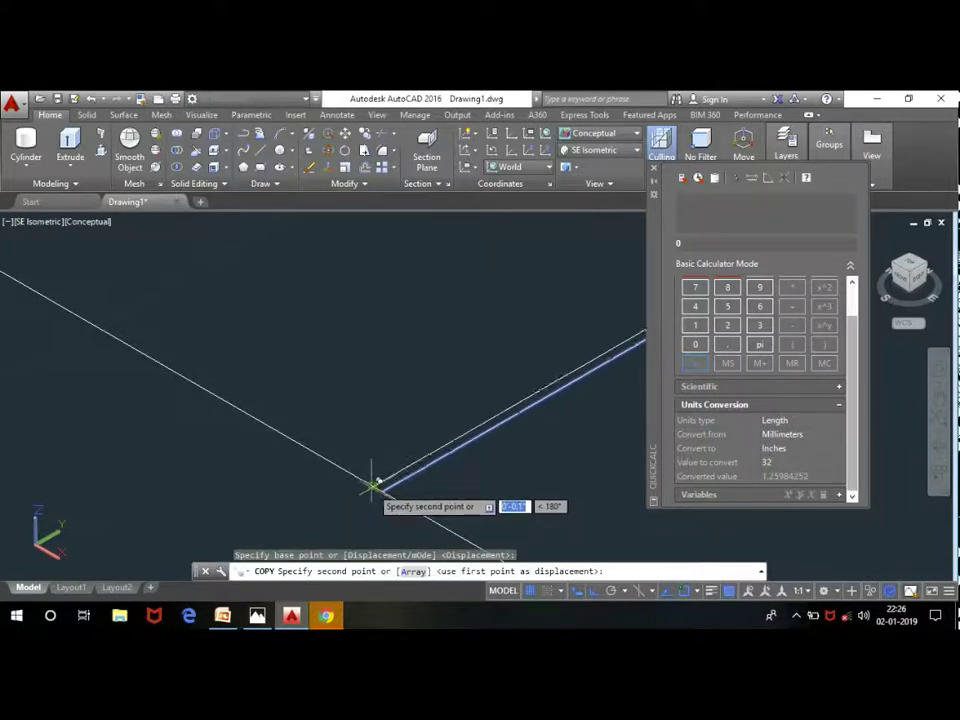
left_click(306, 468)
key("Return")
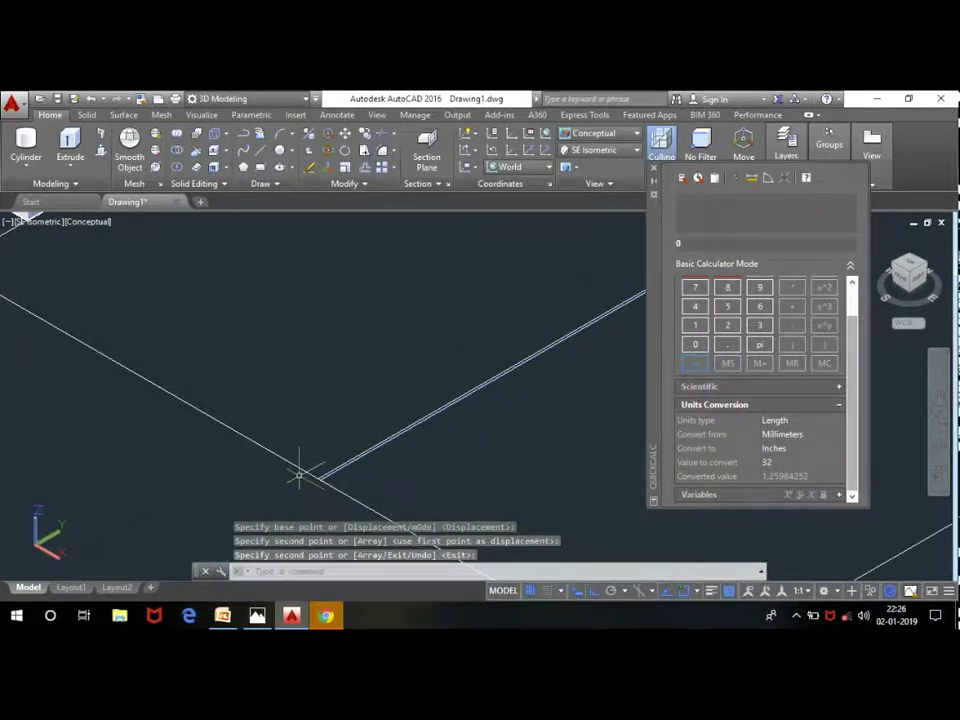
scroll(300, 466, "up", 3)
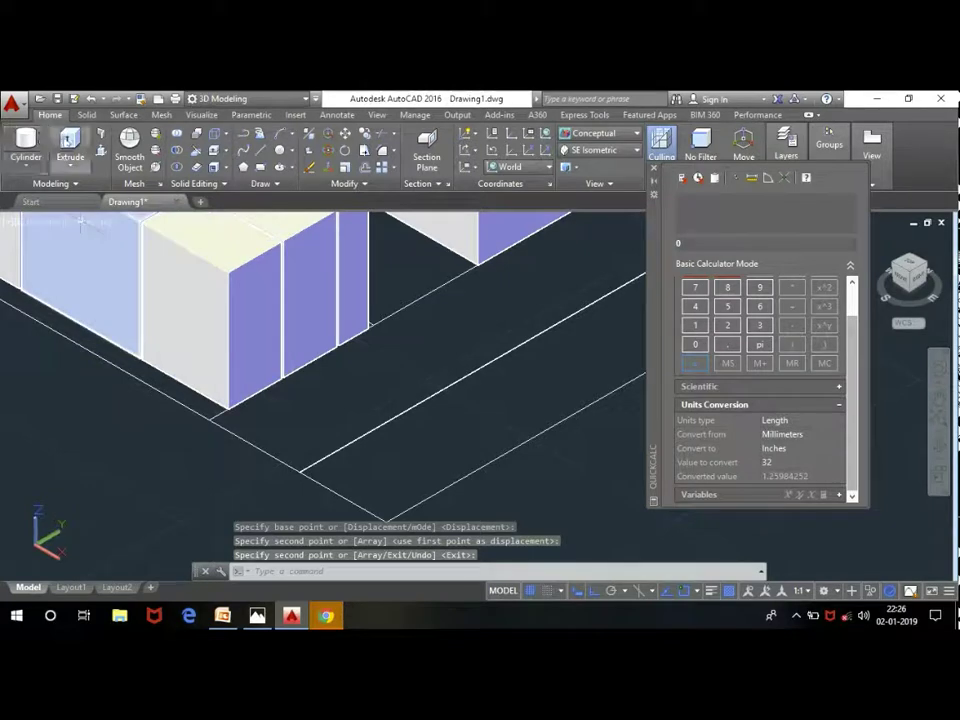
Step: Press-pull the narrow floor strip and the area in front of it into solids
left_click(99, 153)
scroll(251, 360, "down", 1)
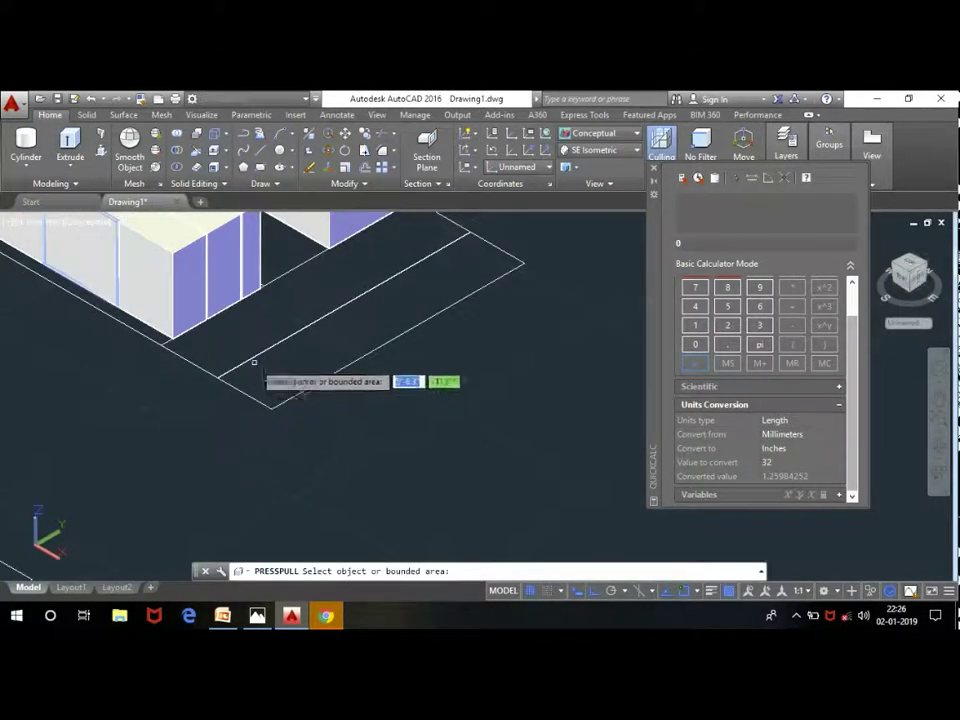
left_click(230, 325)
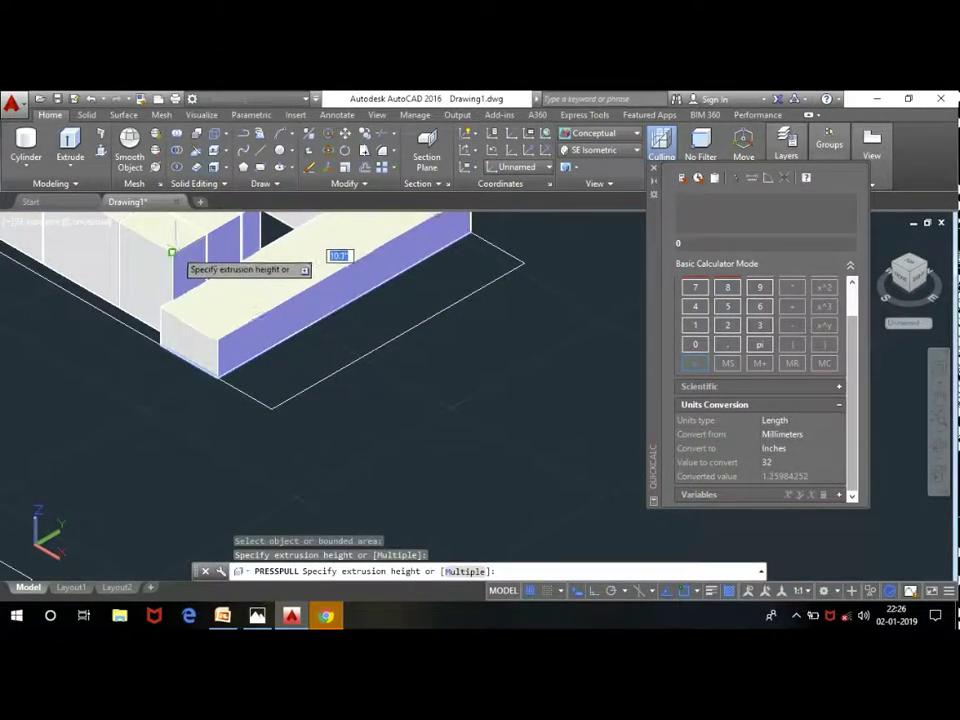
left_click(174, 251)
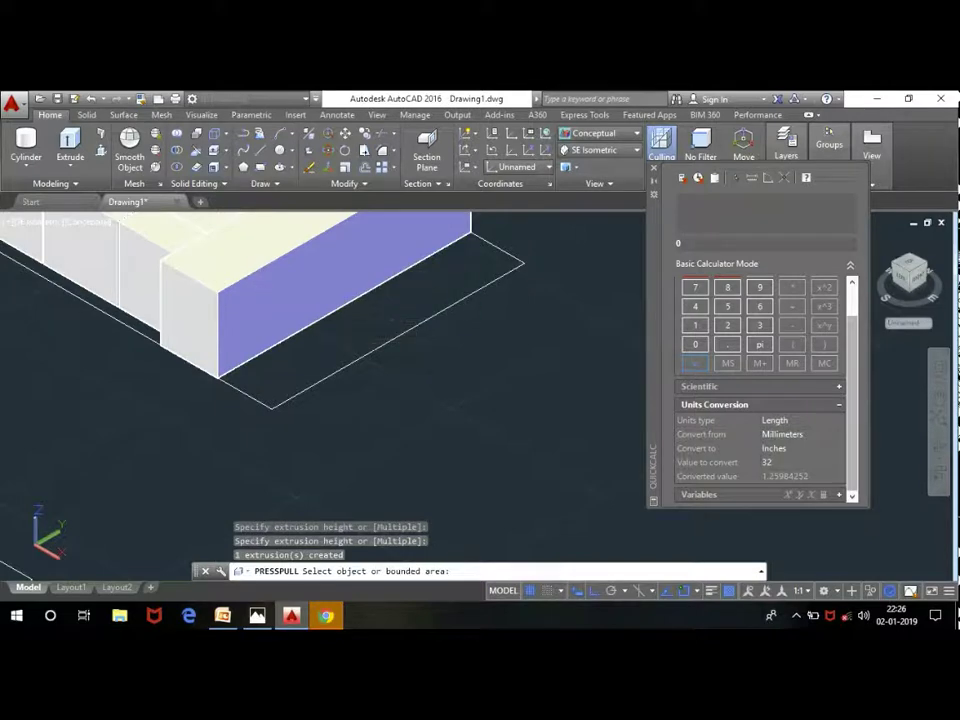
left_click(326, 339)
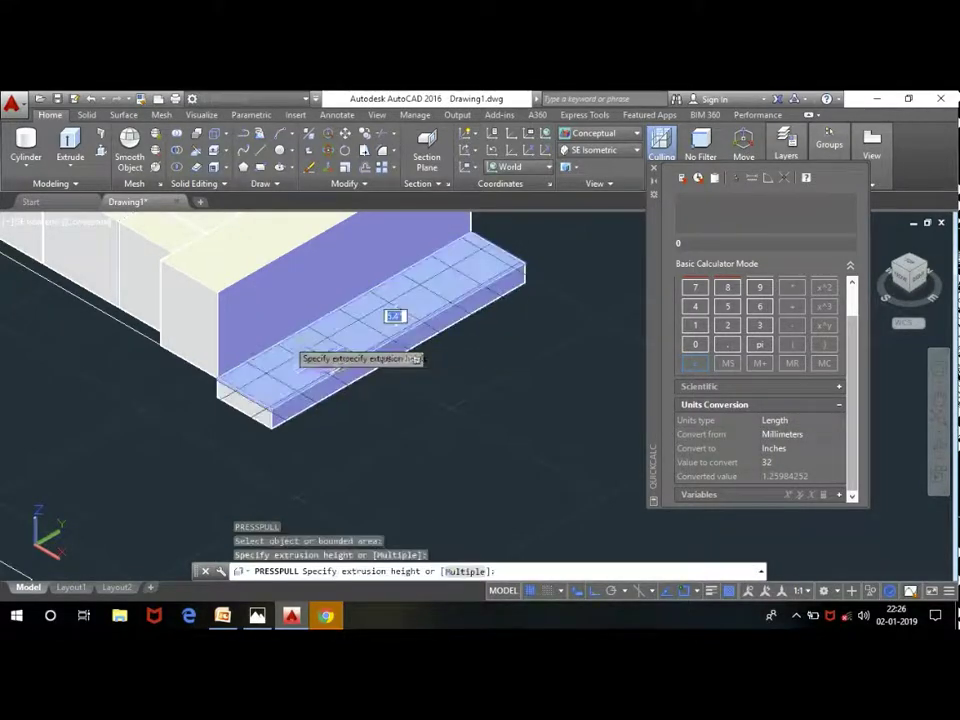
left_click(215, 288)
scroll(341, 419, "down", 3)
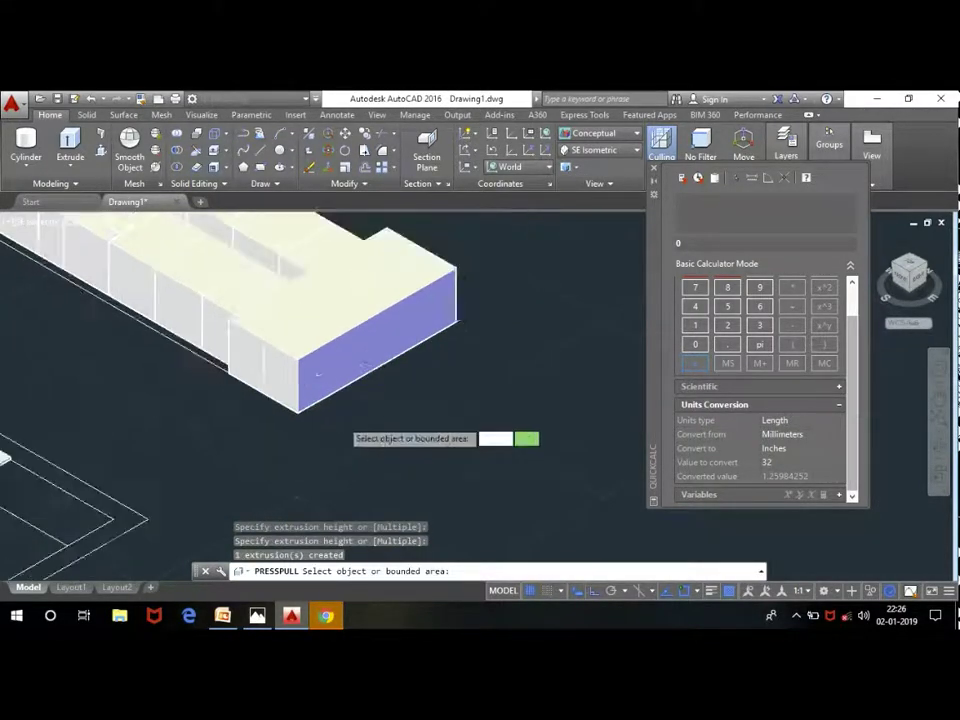
scroll(341, 419, "down", 2)
key("Return")
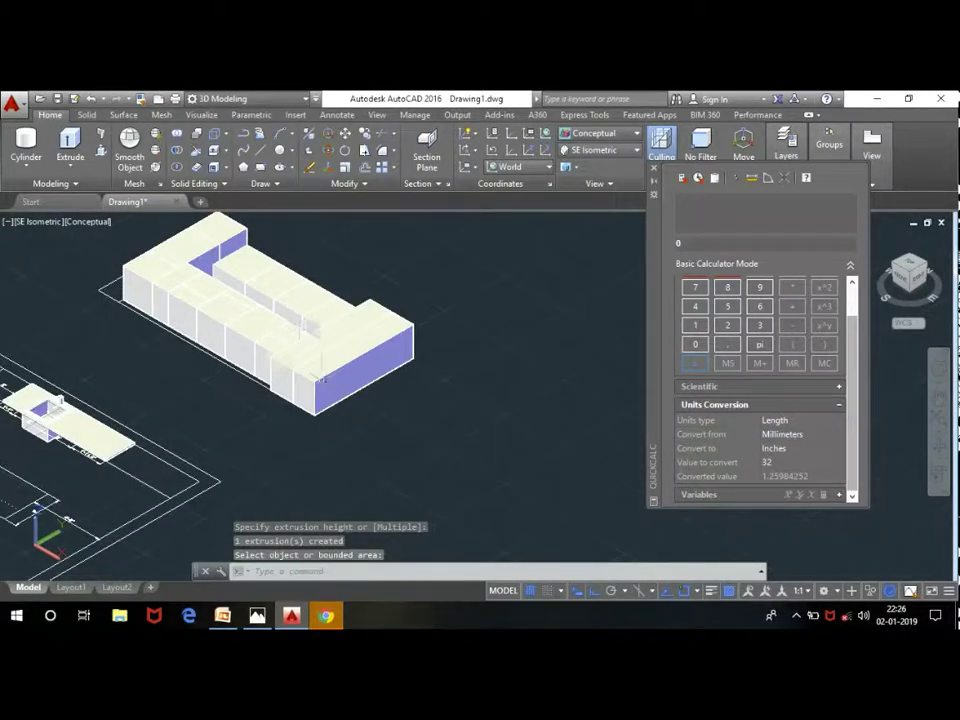
Step: Close the QuickCalc palette and bring up the Visual Styles gallery
scroll(321, 379, "up", 3)
scroll(364, 354, "up", 3)
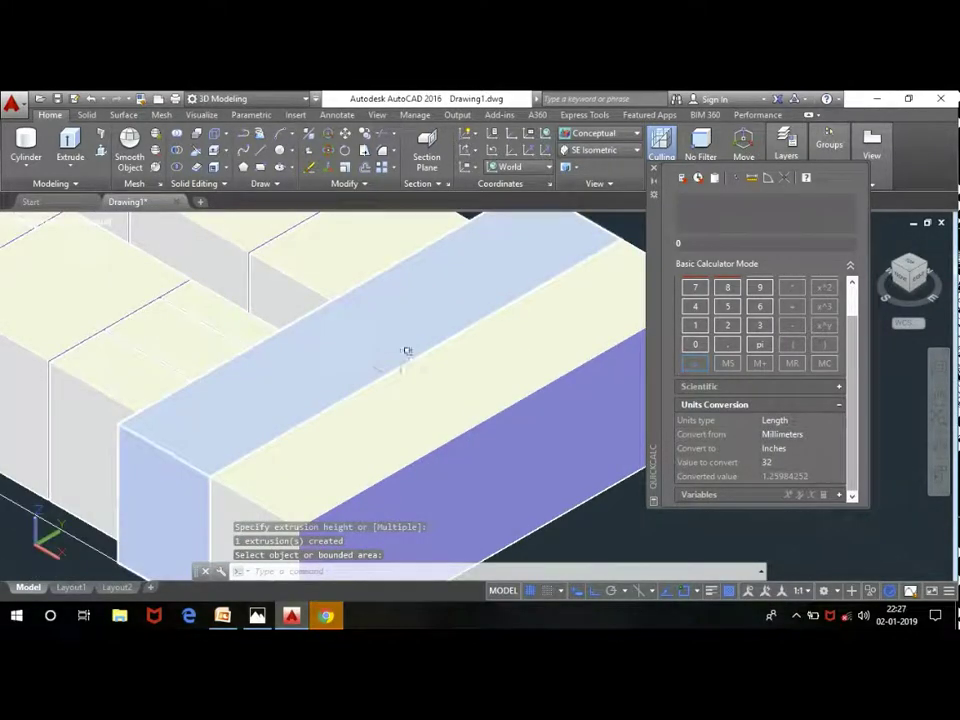
scroll(407, 351, "down", 2)
scroll(440, 360, "down", 2)
scroll(430, 370, "down", 2)
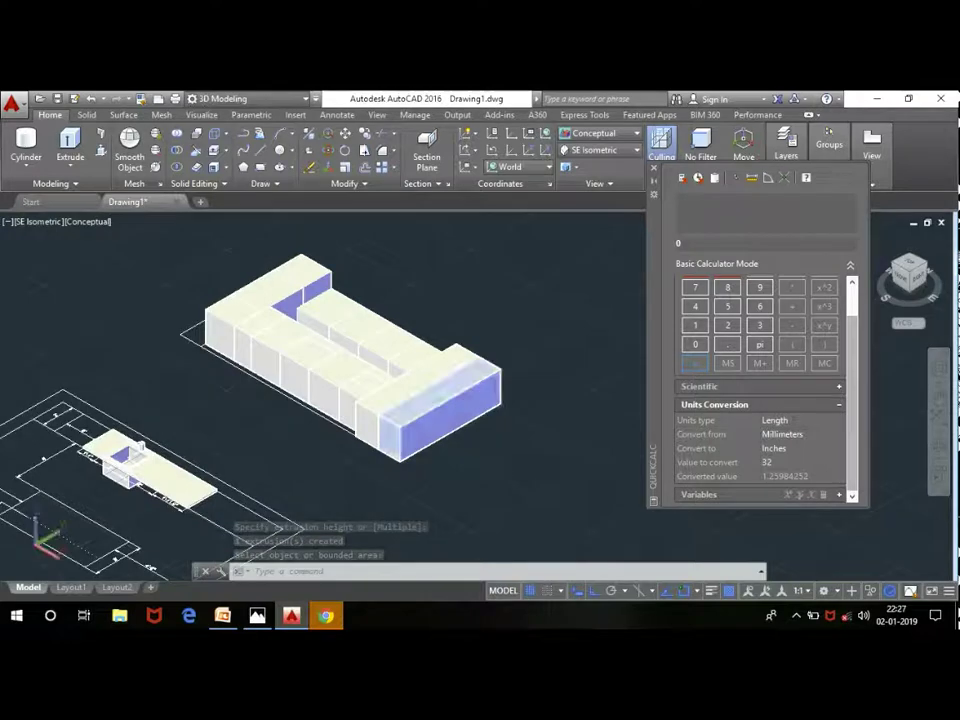
left_click(656, 170)
left_click(603, 138)
Step: Switch to 2D Wireframe and crossing-select the entire cabinet model
left_click(583, 158)
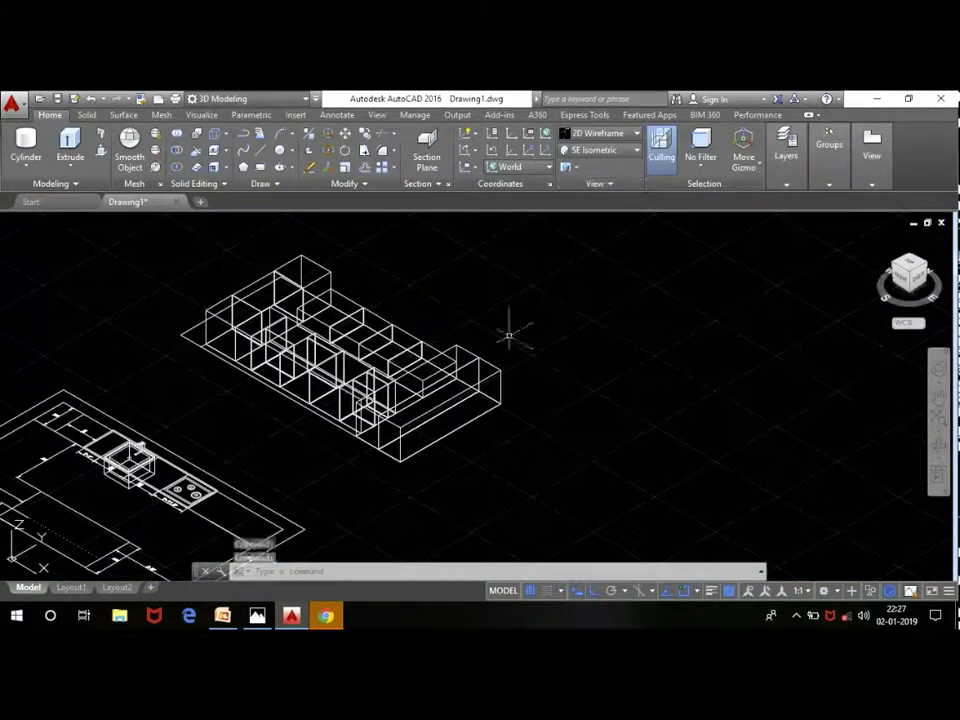
left_click(564, 440)
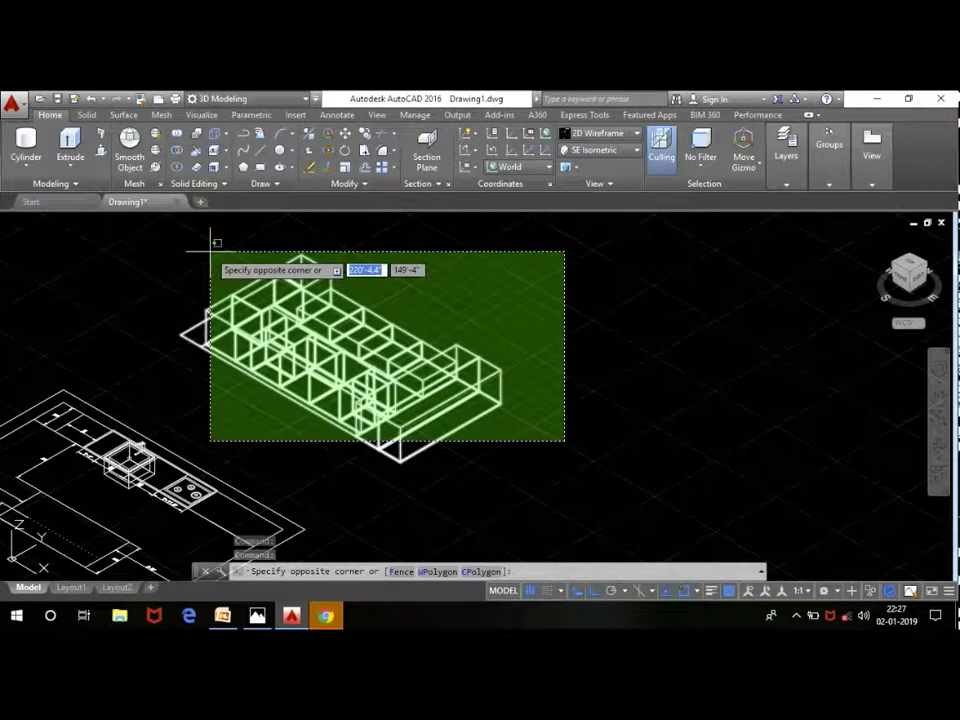
left_click(210, 251)
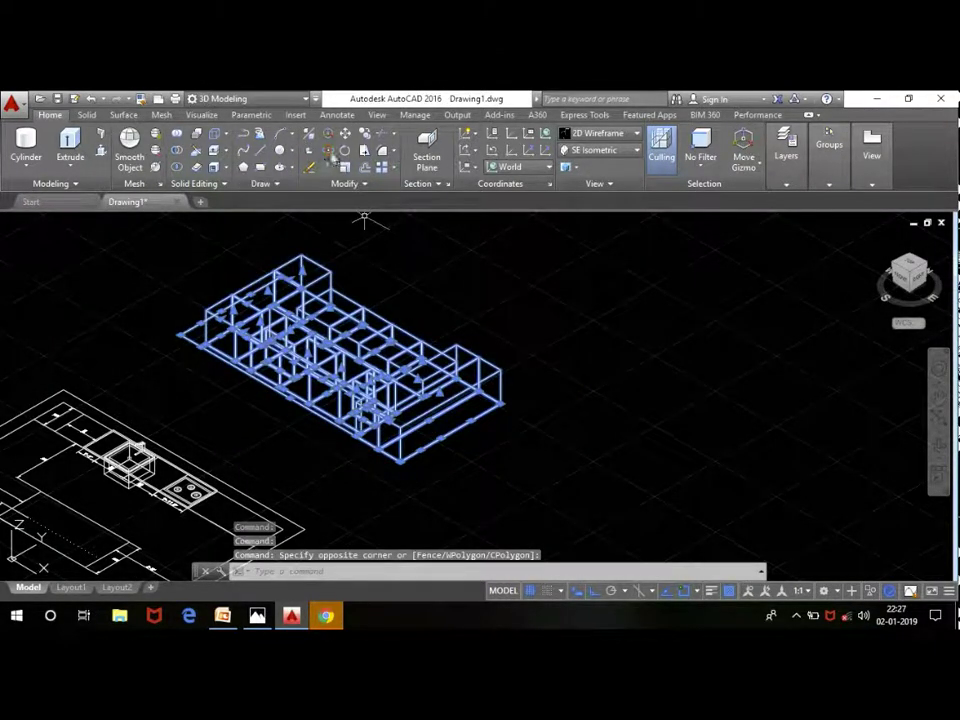
Step: 3D-rotate the selection to stand upright and shade it in Conceptual style
left_click(329, 156)
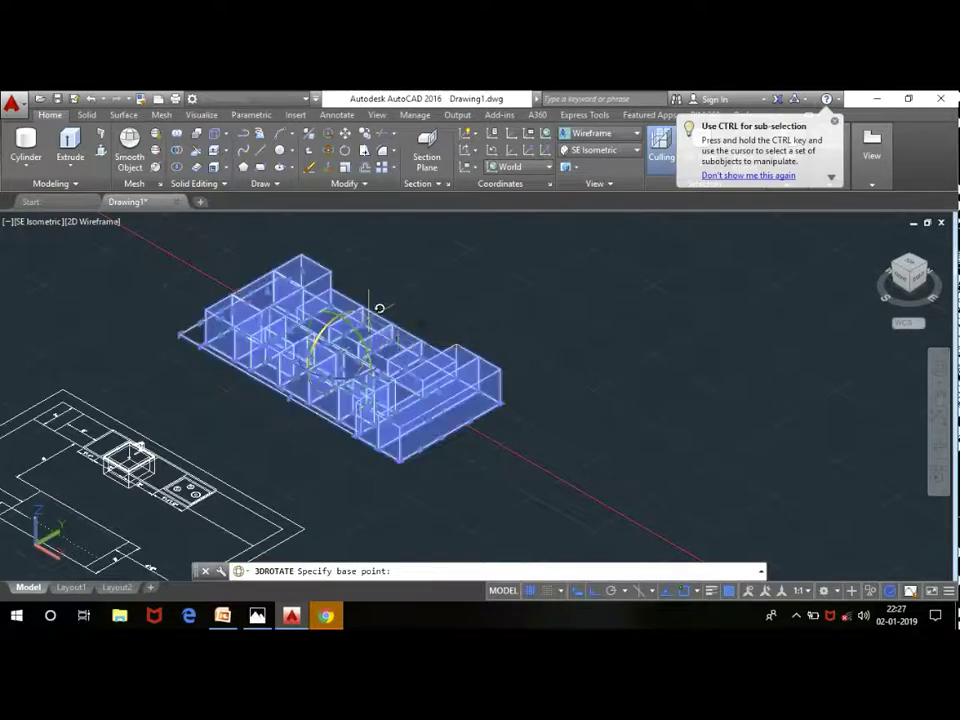
left_click(378, 308)
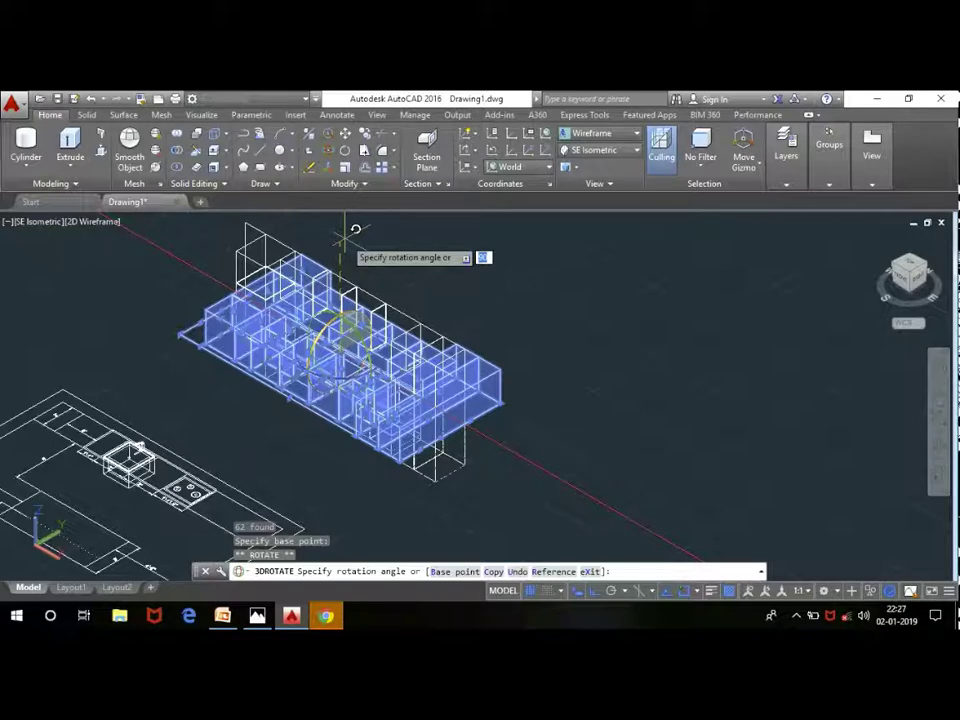
left_click(345, 238)
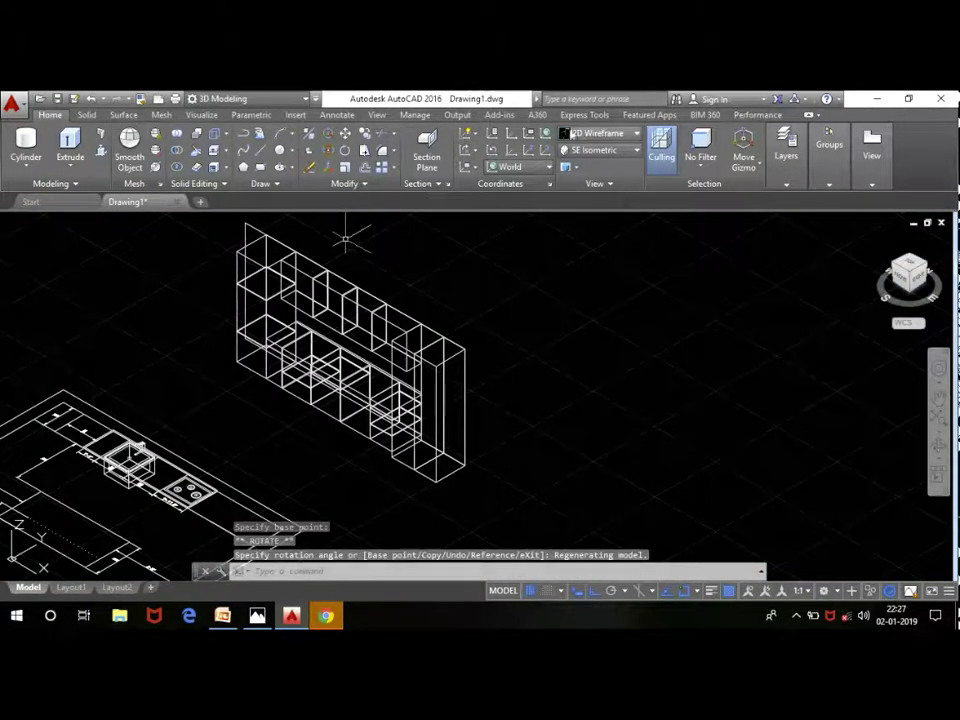
left_click(598, 133)
left_click(640, 175)
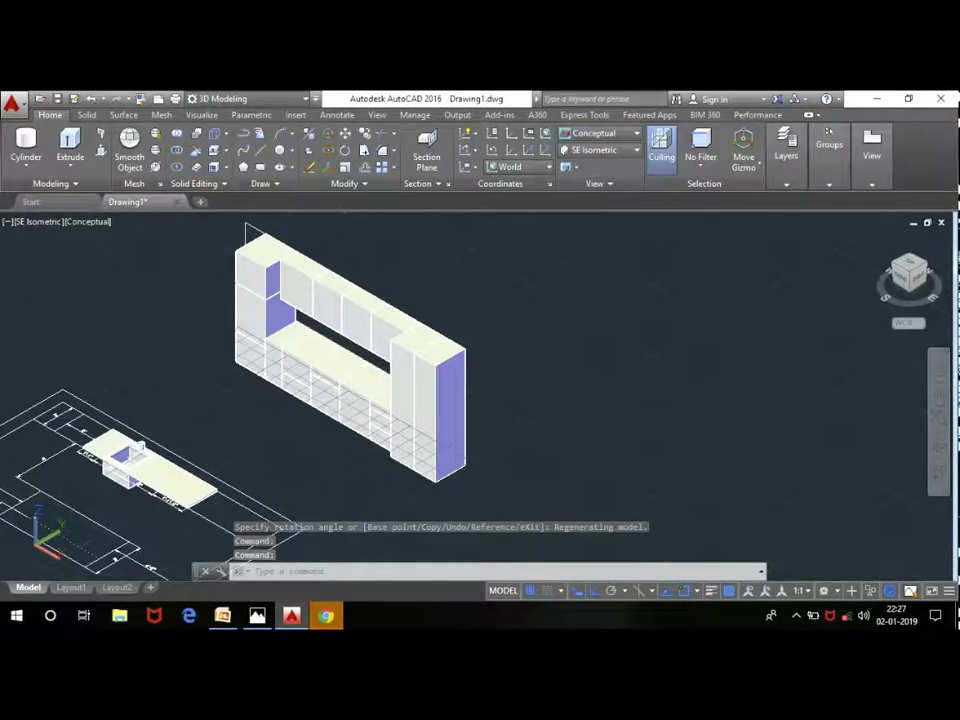
Step: Pick a lower cabinet box's 3D solid via selection cycling and move it out in front of the run
scroll(316, 303, "up", 2)
scroll(317, 339, "up", 2)
scroll(285, 354, "up", 3)
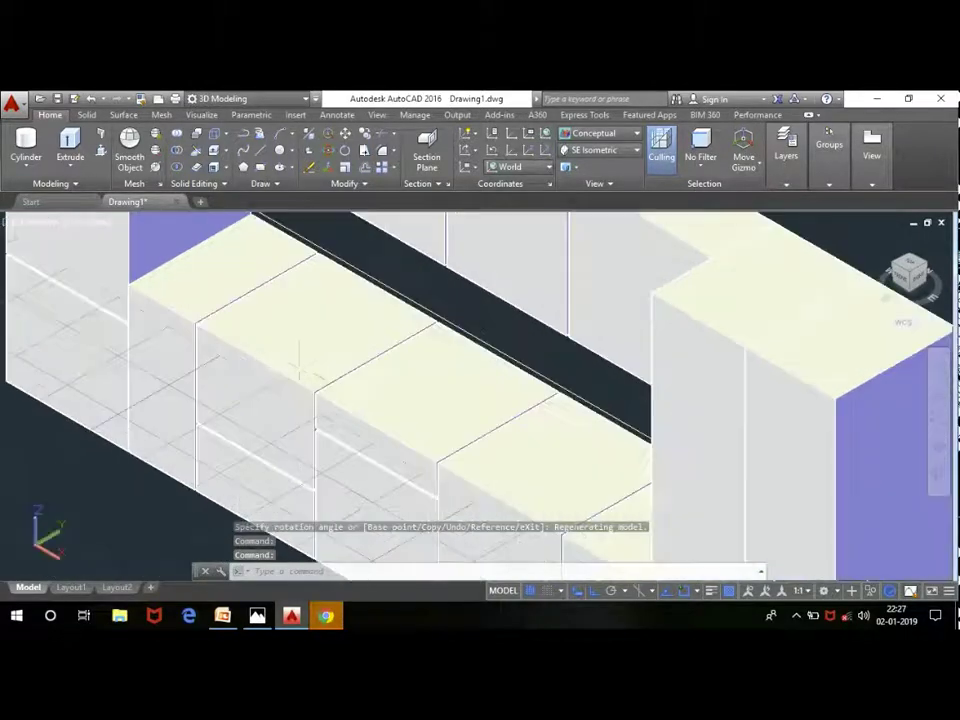
left_click(310, 317)
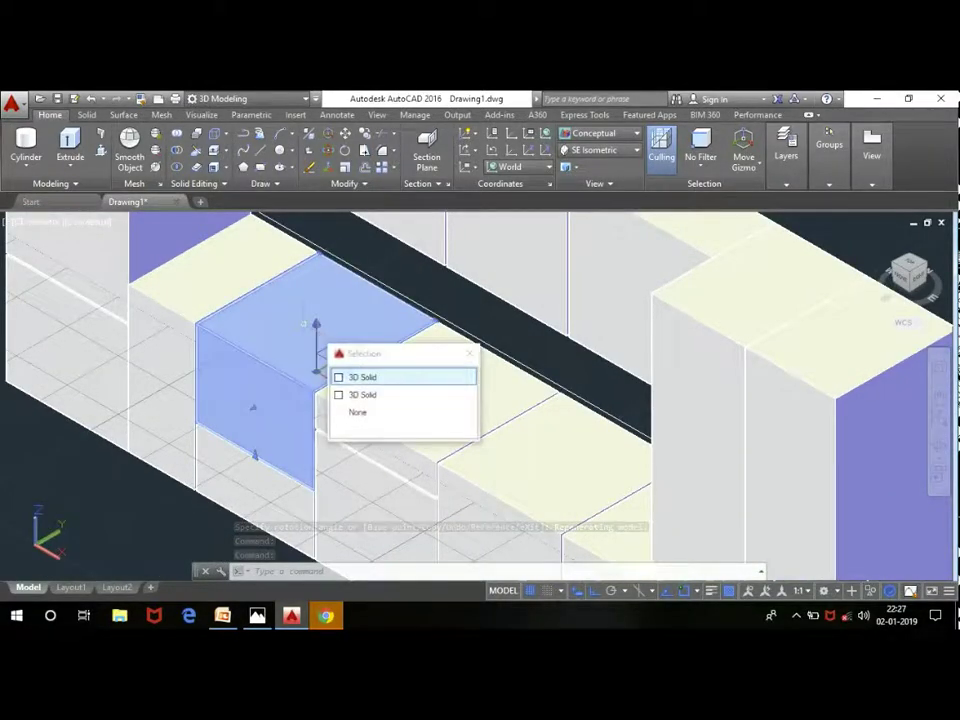
left_click(338, 382)
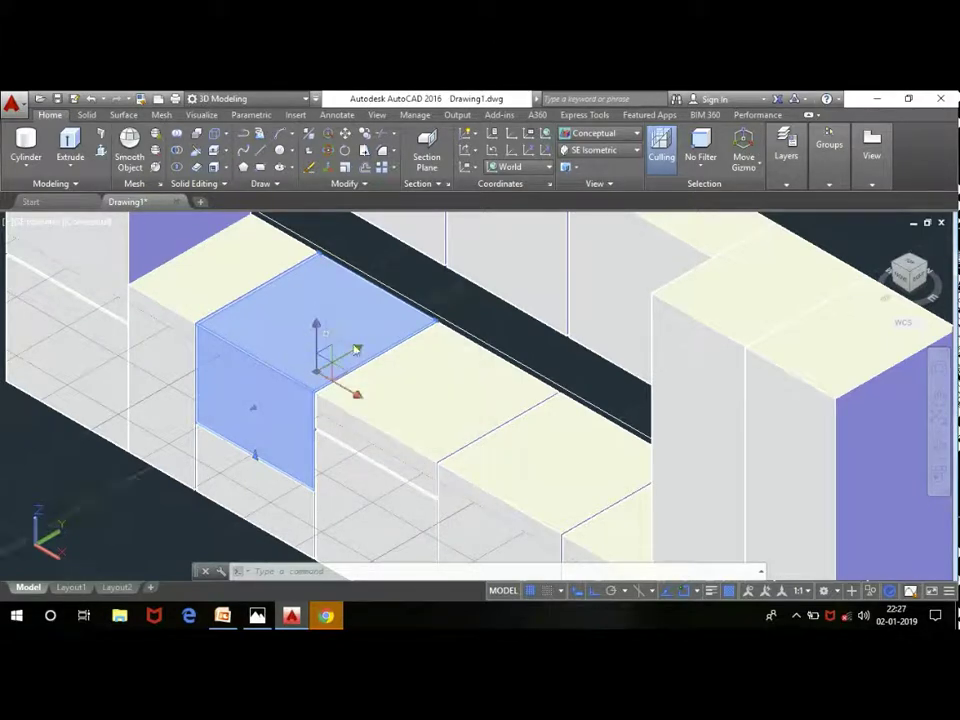
left_click(254, 410)
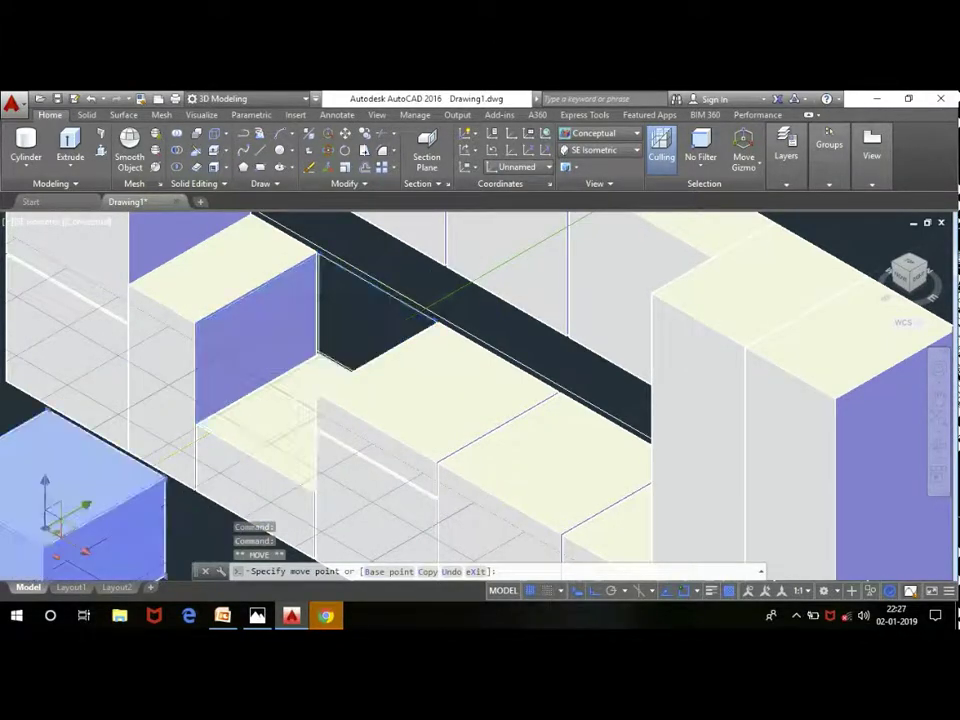
scroll(250, 255, "down", 4)
scroll(407, 321, "down", 1)
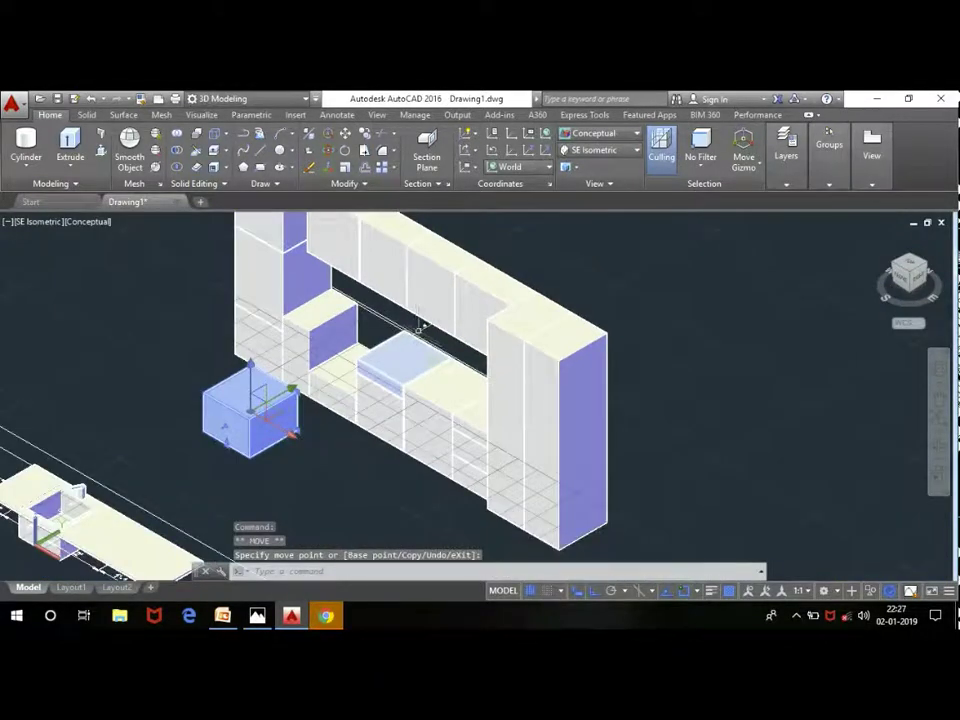
key("Escape")
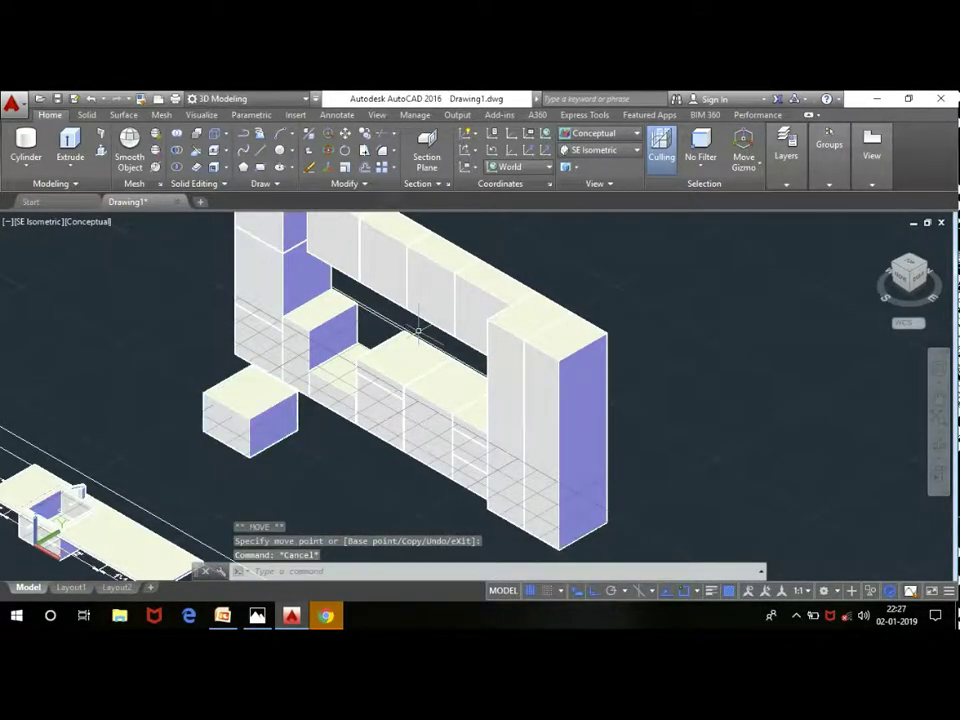
scroll(310, 365, "down", 2)
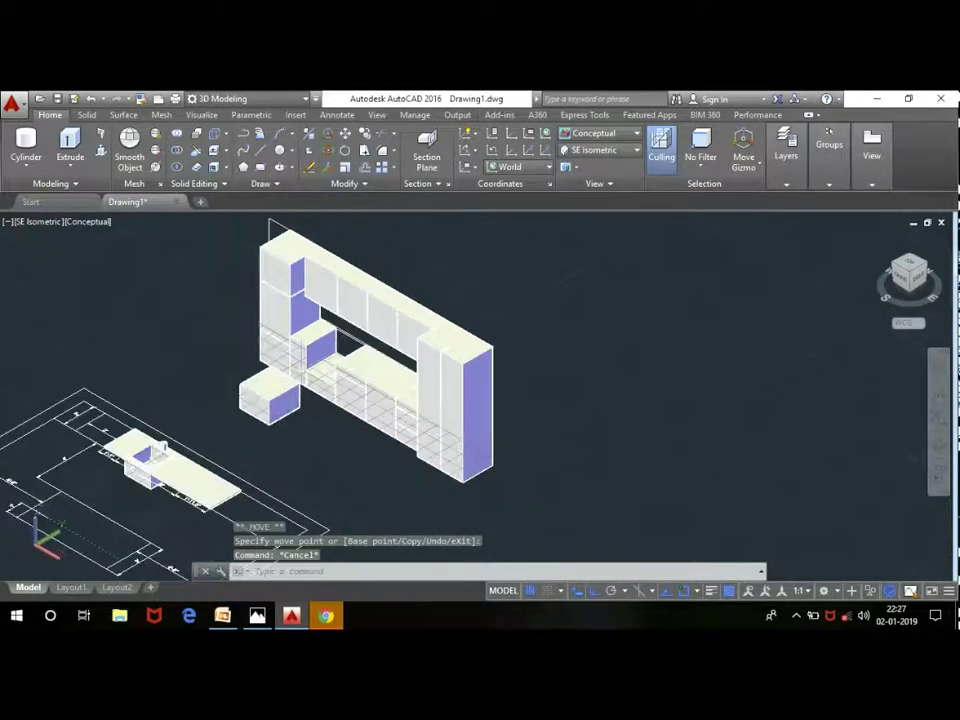
scroll(95, 470, "up", 2)
scroll(95, 470, "up", 2)
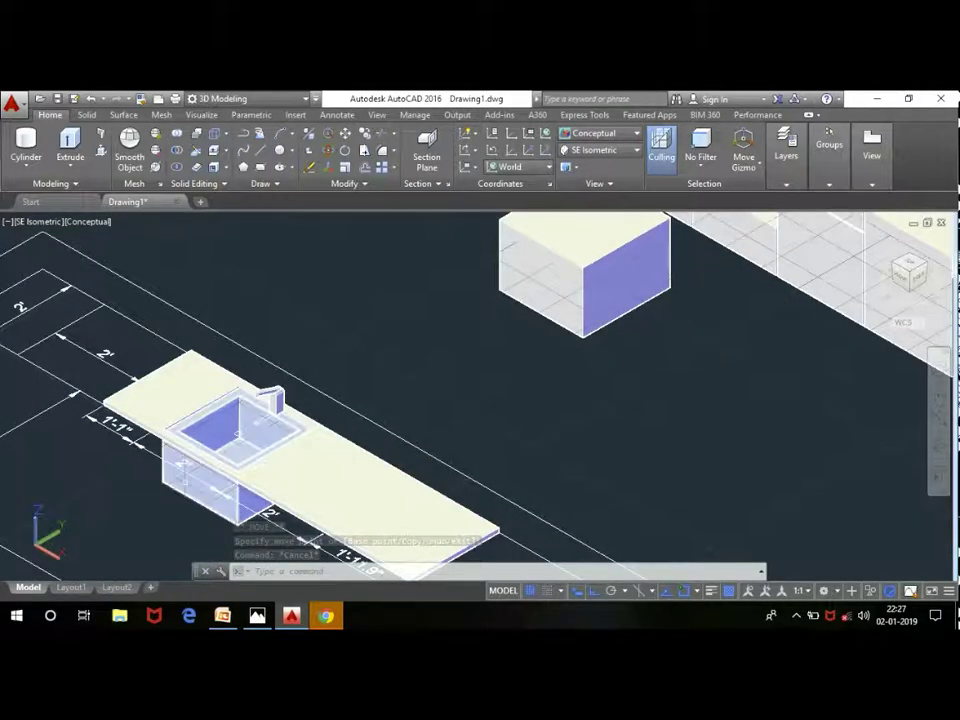
Step: Select the sink, the countertop and the faucet solid together
left_click(190, 480)
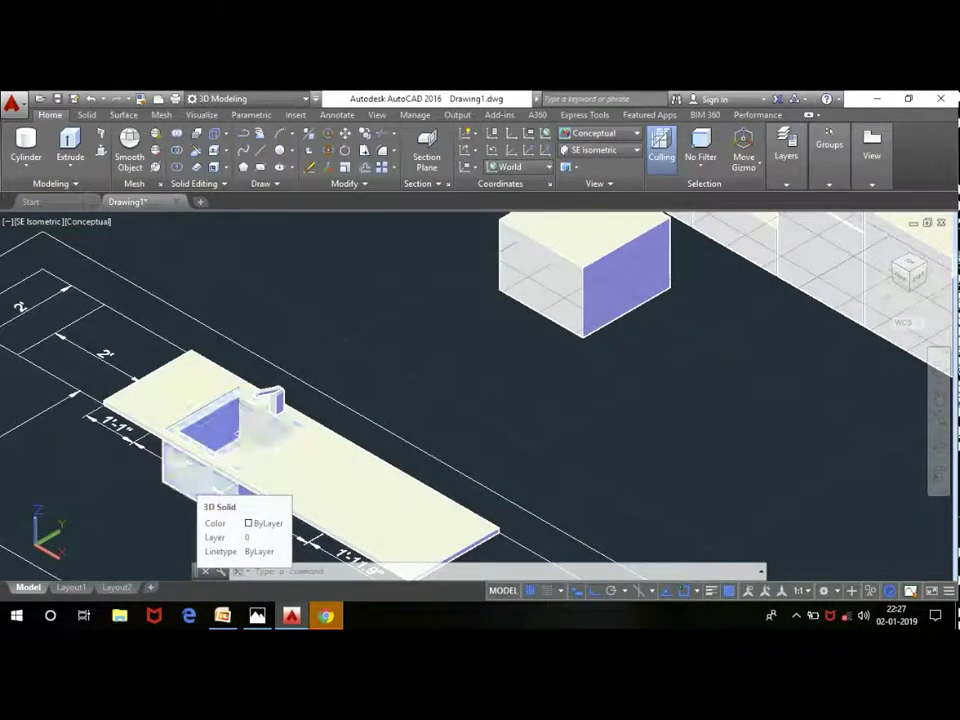
left_click(174, 392)
scroll(256, 378, "up", 3)
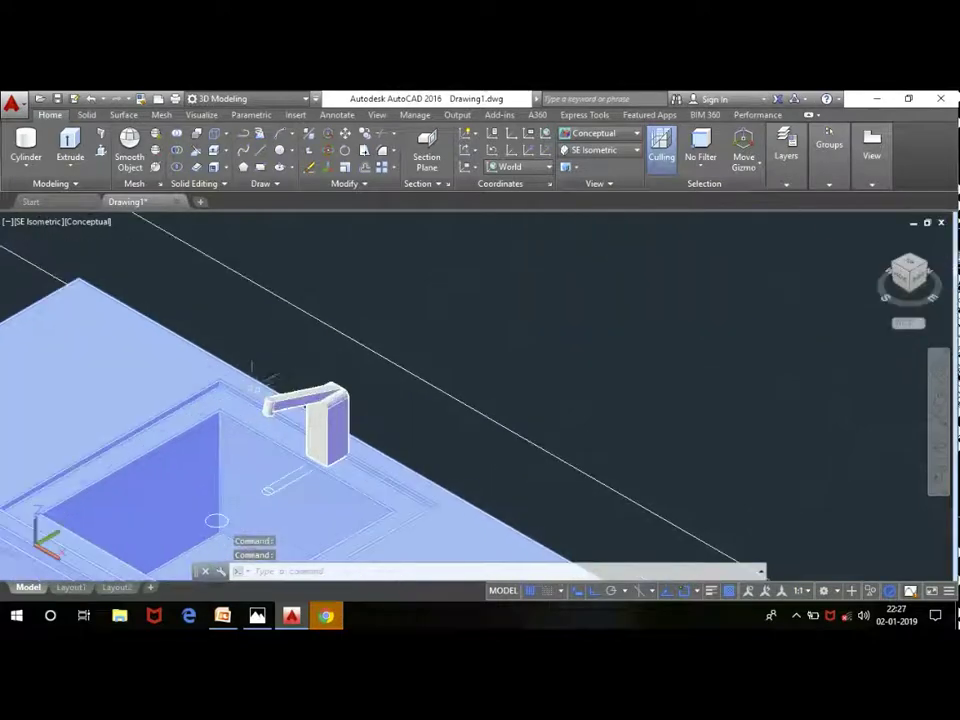
left_click(296, 400)
left_click(336, 457)
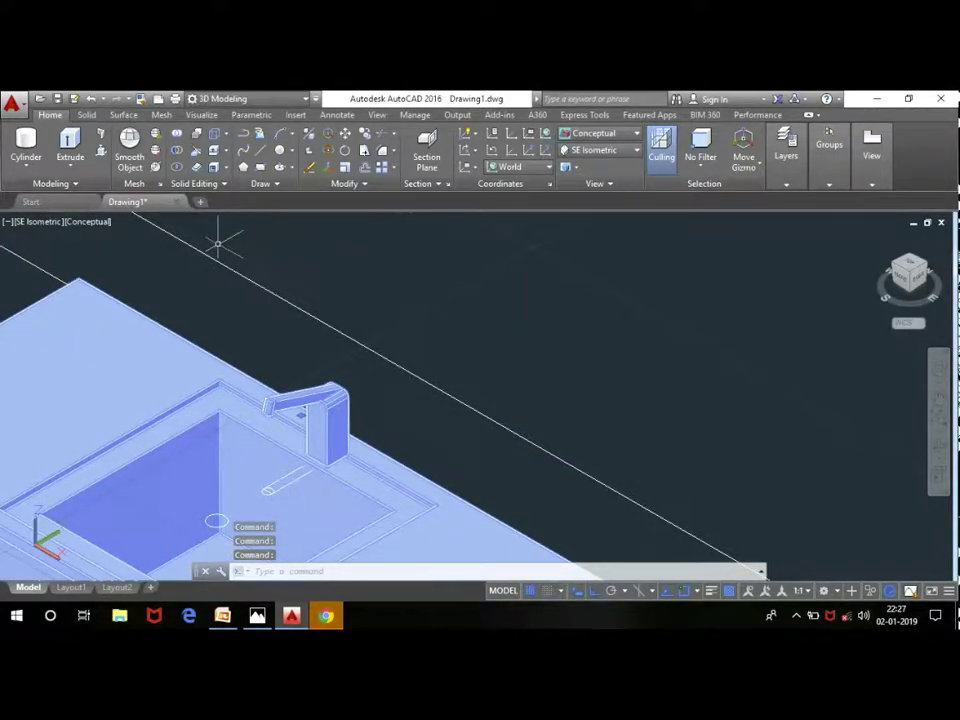
scroll(385, 222, "down", 2)
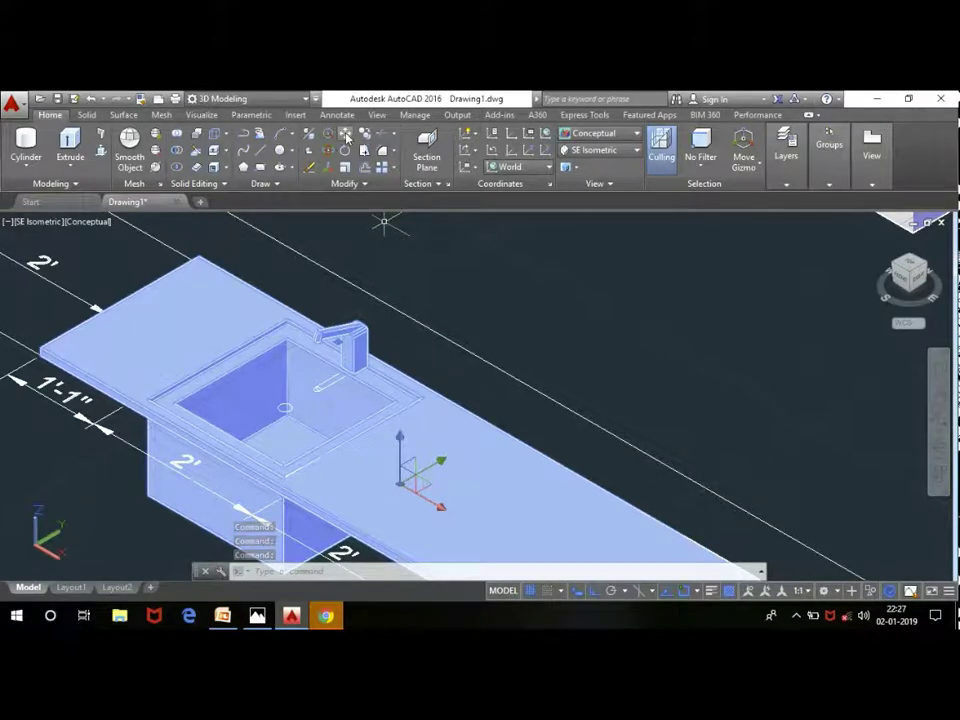
Step: Move the sink counter from its countertop corner onto the lower cabinets of the upright wall
left_click(345, 136)
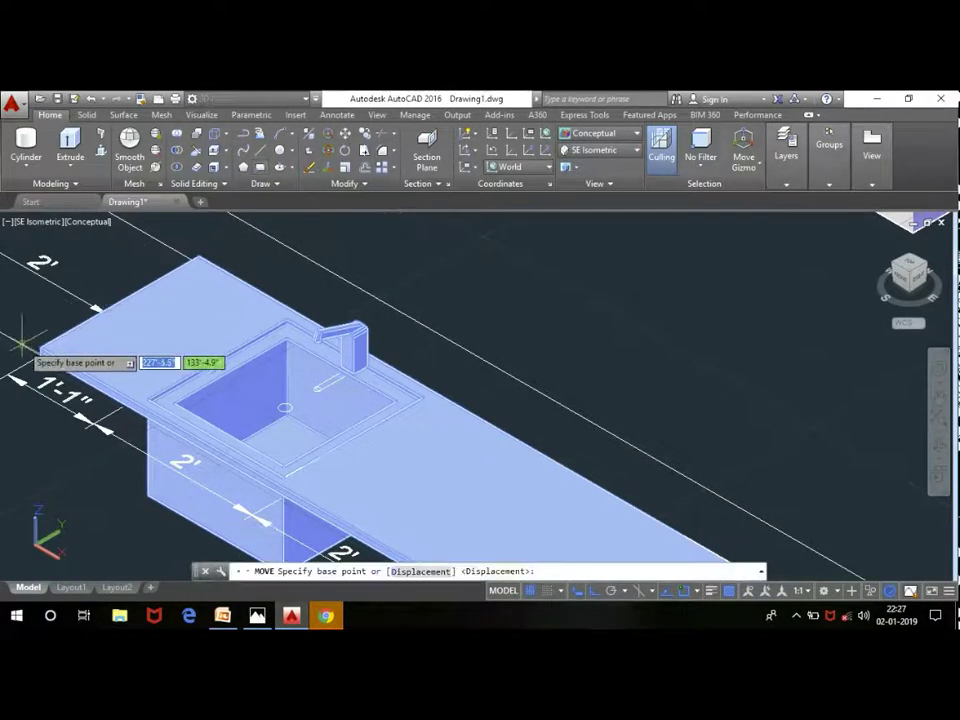
scroll(50, 365, "up", 3)
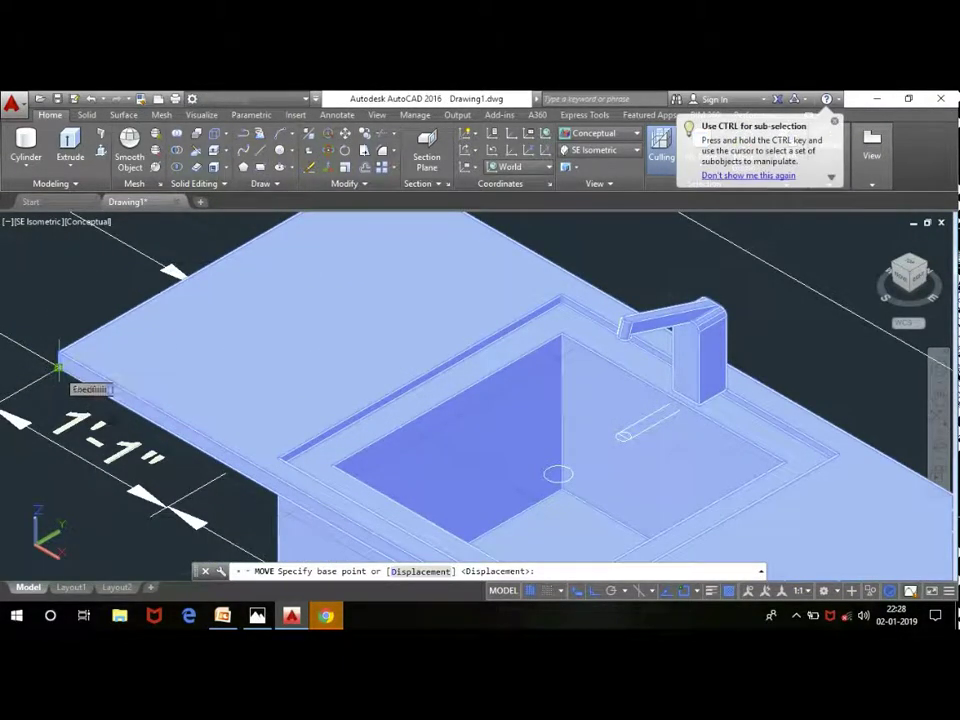
left_click(58, 368)
scroll(40, 375, "down", 3)
scroll(40, 380, "down", 3)
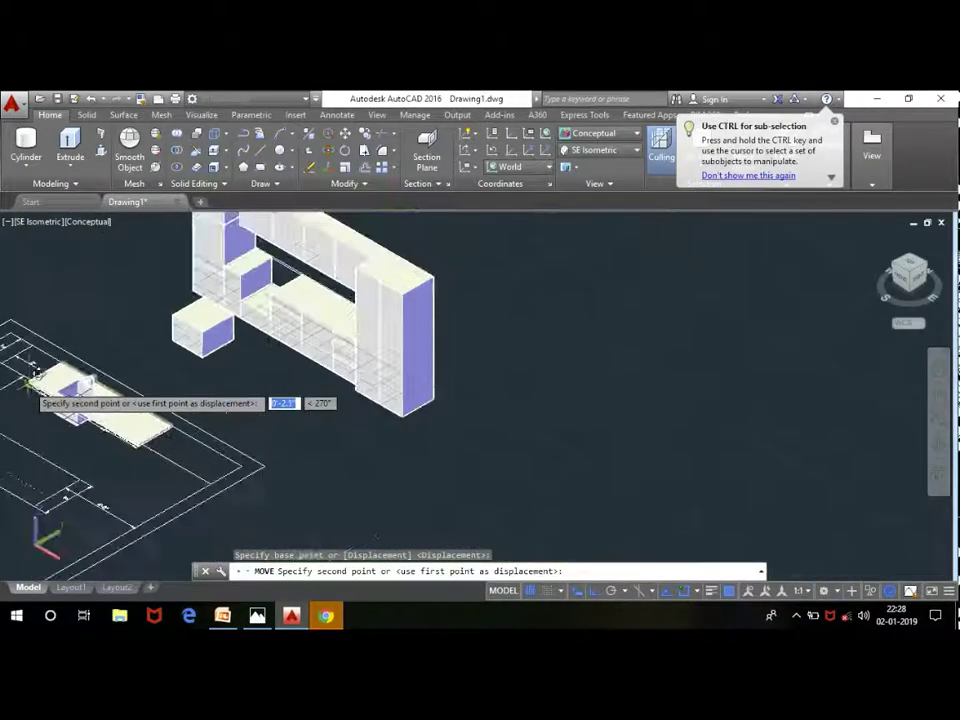
scroll(229, 265, "up", 3)
scroll(235, 283, "up", 2)
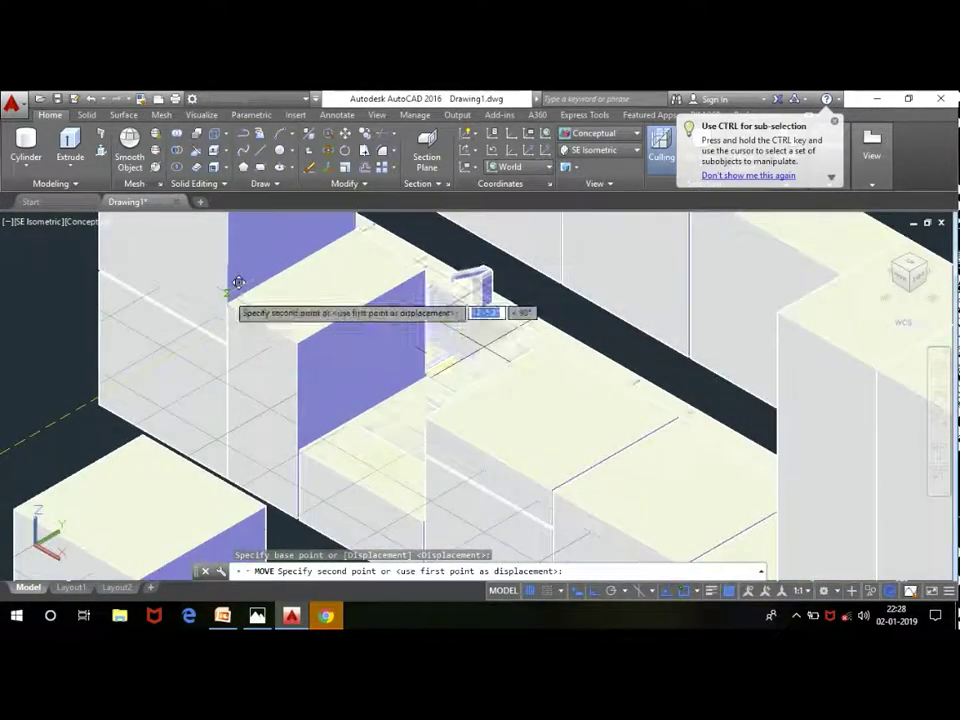
scroll(240, 295, "up", 2)
scroll(238, 294, "up", 2)
scroll(237, 293, "up", 2)
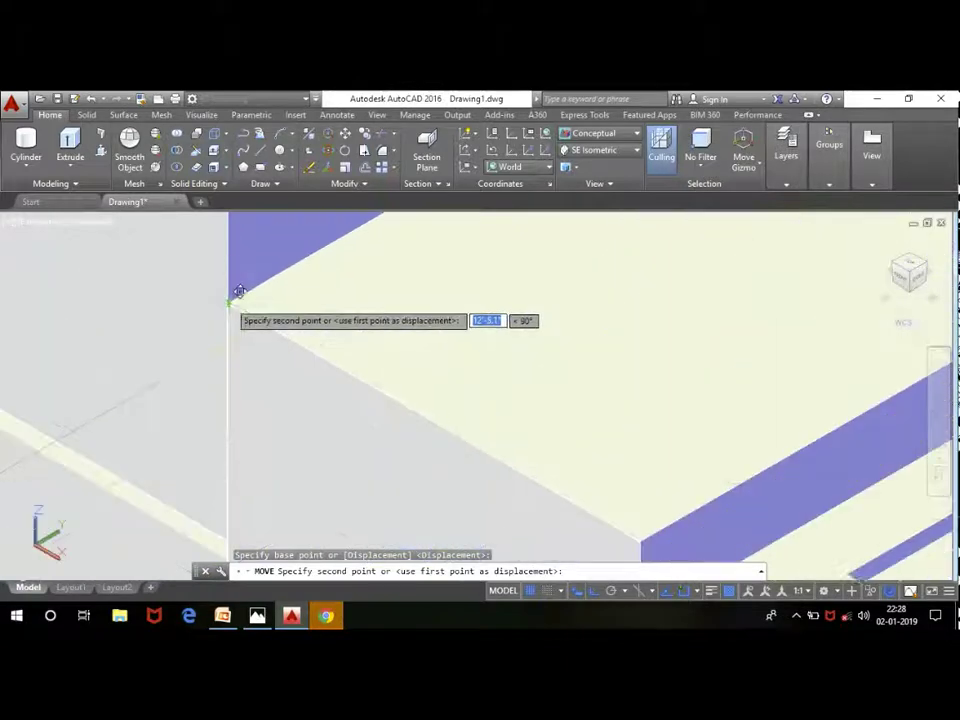
left_click(237, 293)
scroll(237, 293, "down", 3)
scroll(237, 293, "down", 3)
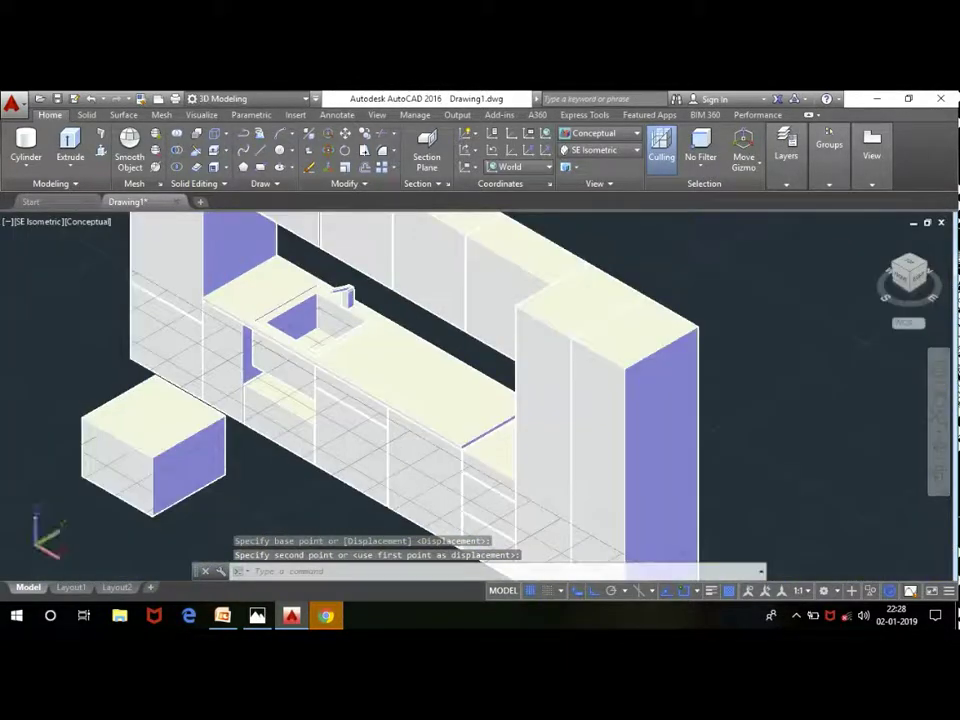
scroll(105, 450, "up", 2)
scroll(105, 450, "up", 2)
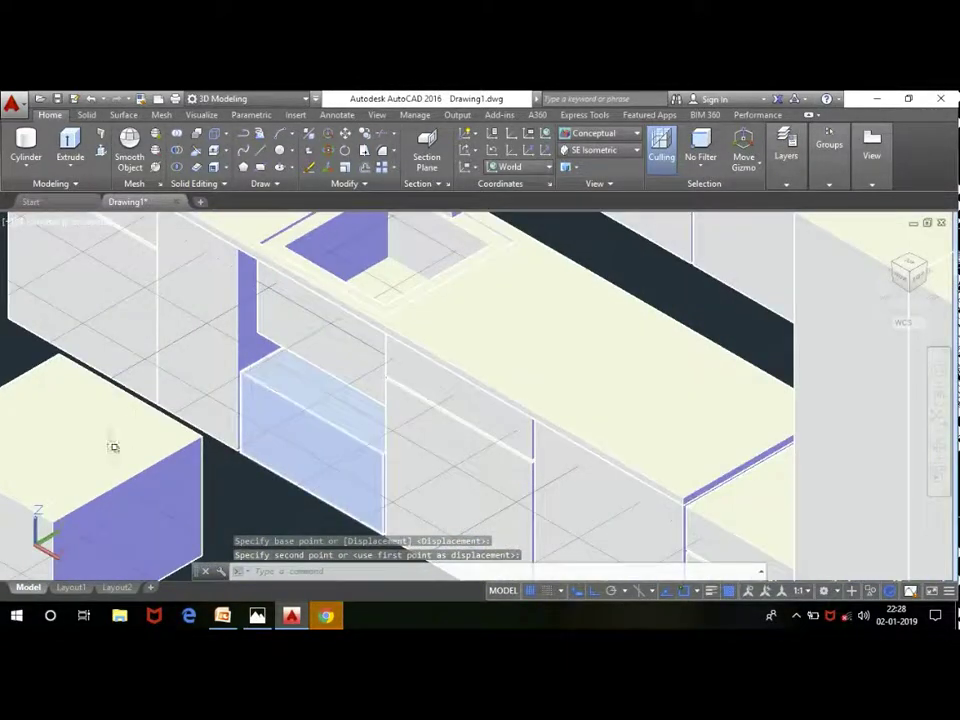
Step: Select the separate cabinet box in front of the run
left_click(100, 455)
scroll(292, 330, "down", 3)
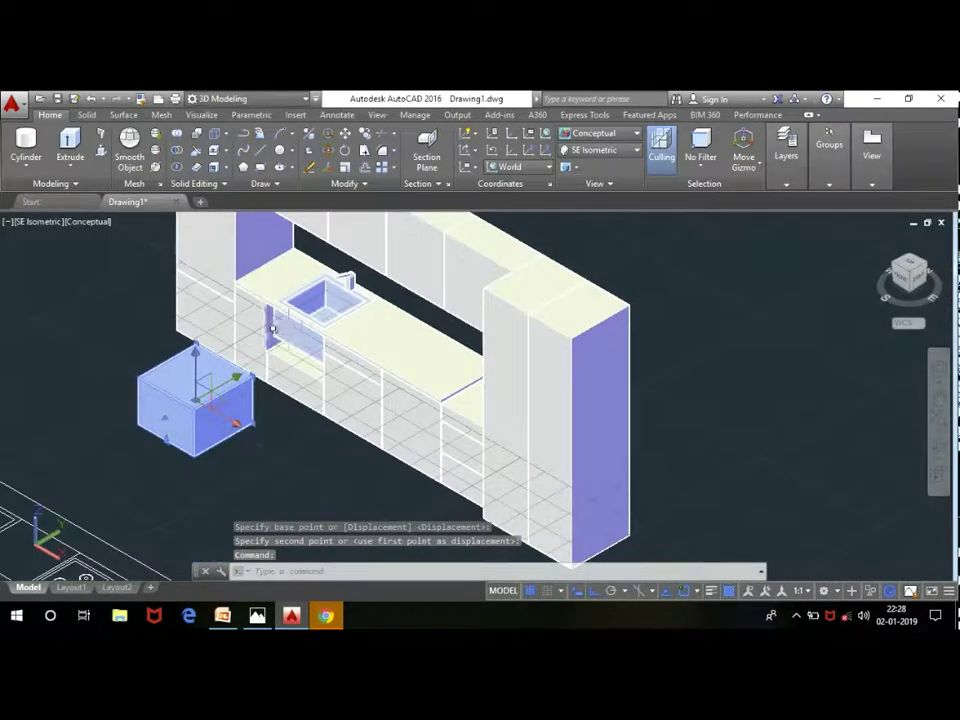
scroll(160, 411, "up", 4)
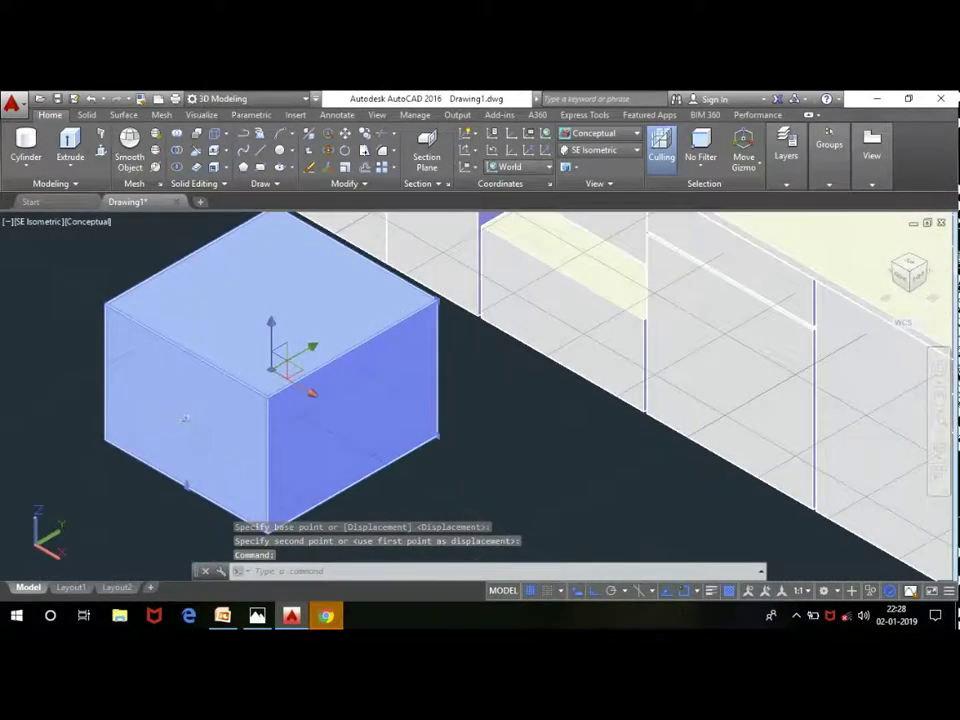
Step: Stretch the box into a thin door panel and move it by its corner into the cabinet front
left_click(185, 418)
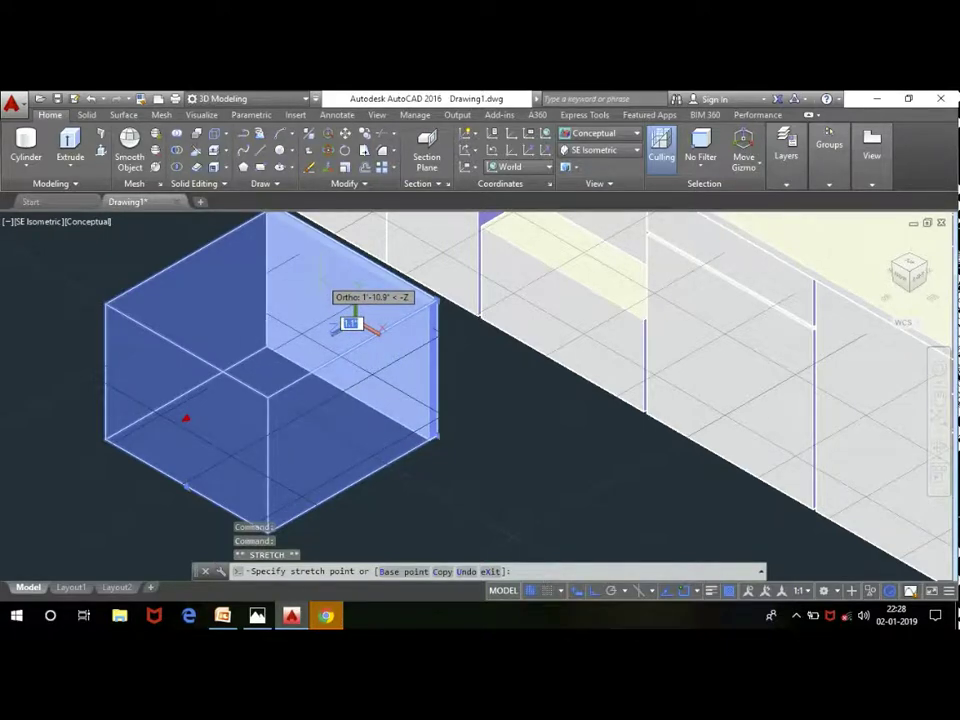
left_click(350, 323)
left_click(345, 133)
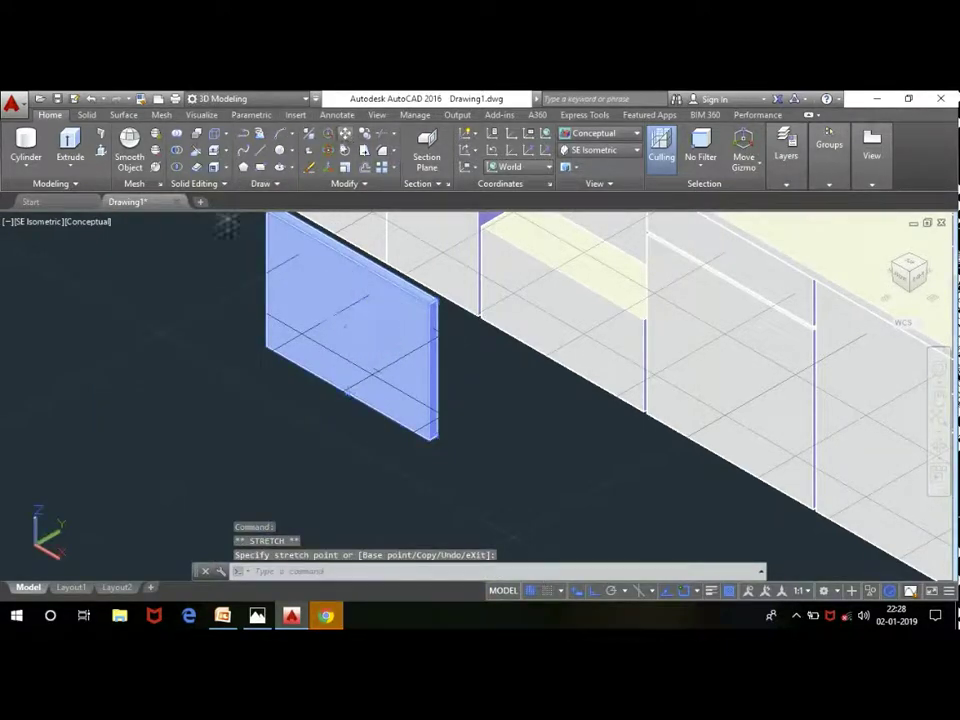
scroll(380, 415, "down", 3)
scroll(346, 316, "up", 3)
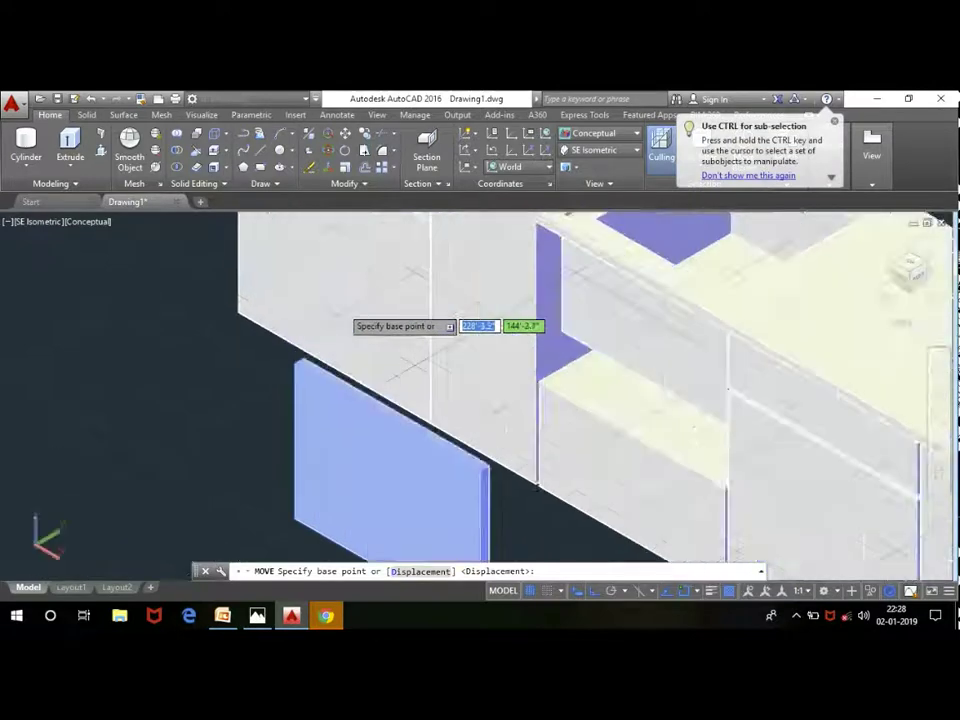
left_click(296, 362)
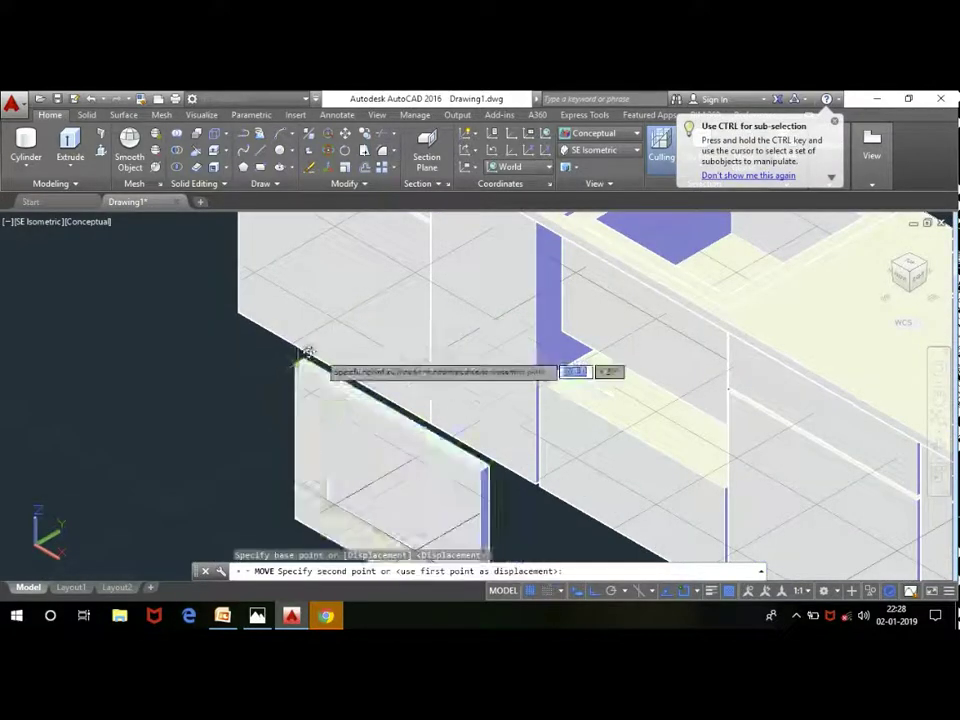
left_click(530, 225)
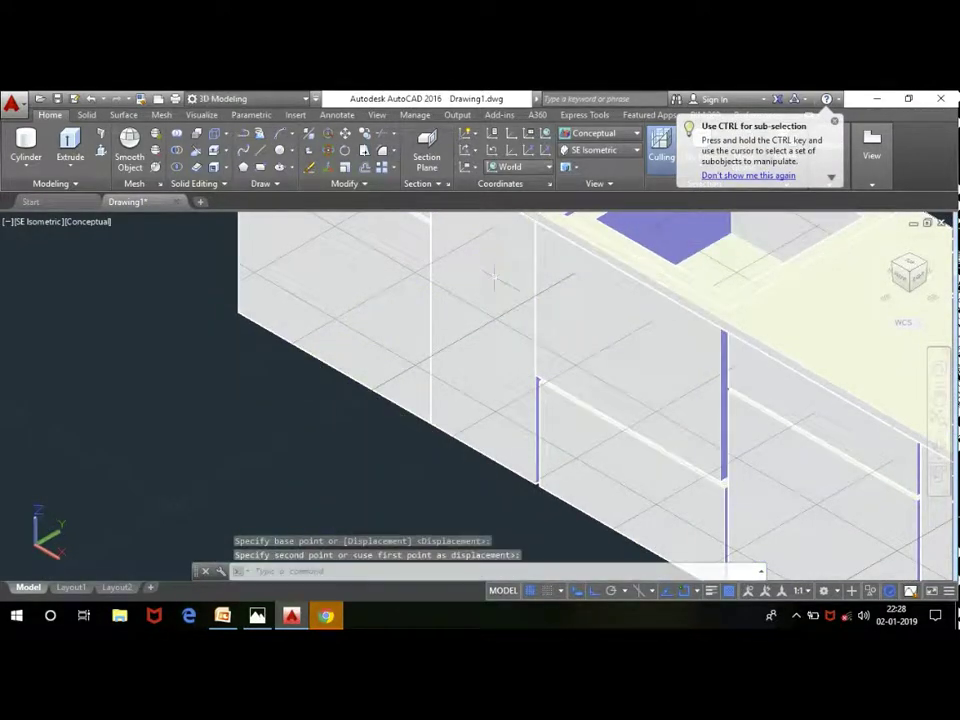
scroll(297, 405, "down", 2)
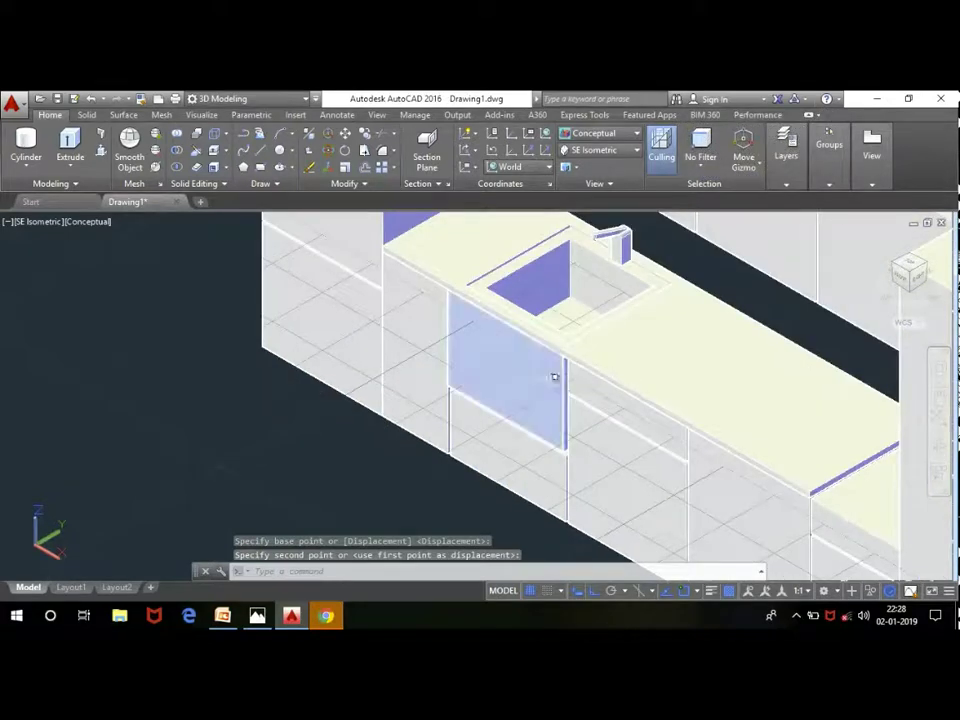
scroll(553, 377, "up", 2)
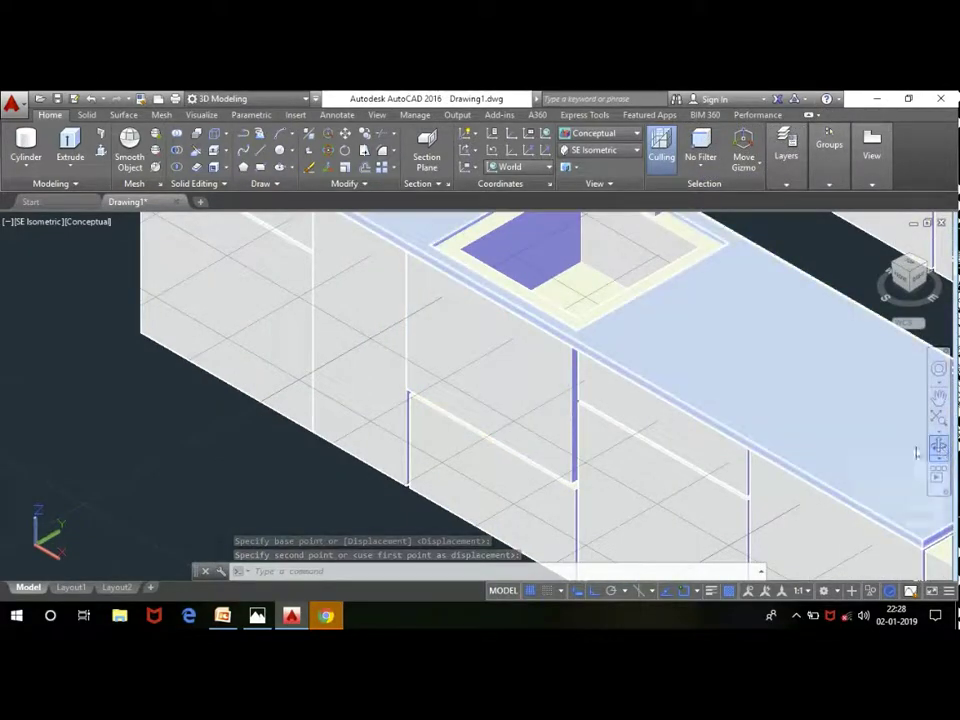
Step: Pick the first overlapping cabinet solid through selection cycling and move it from the wall edge to a new spot
left_click(938, 447)
mouse_move(527, 448)
left_mouse_down()
mouse_move(640, 448)
mouse_move(506, 443)
mouse_move(382, 380)
left_mouse_up()
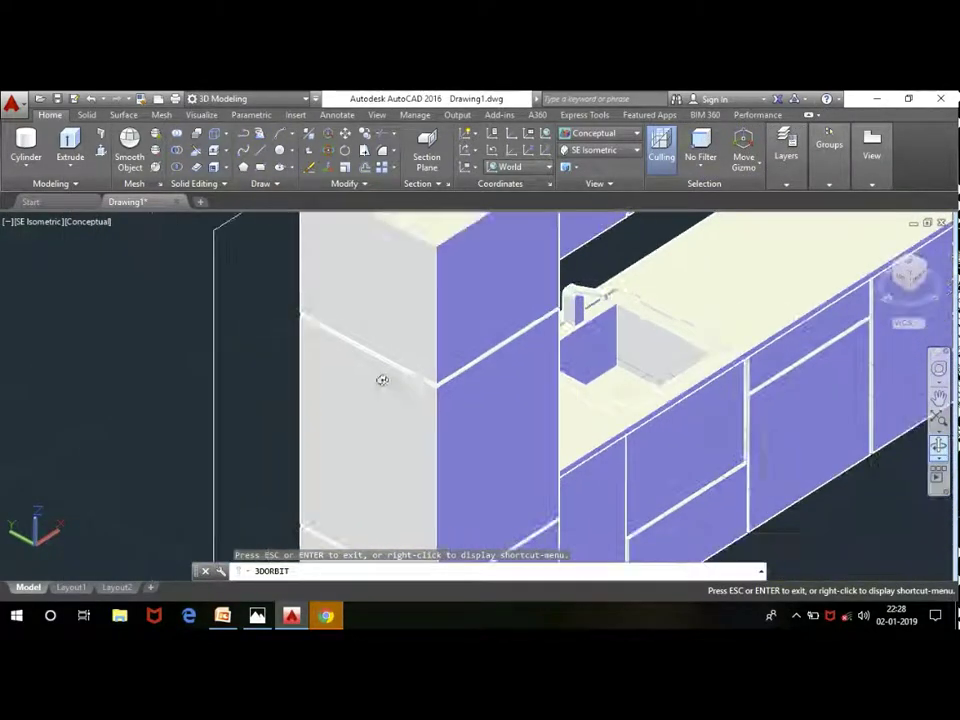
mouse_move(818, 433)
left_mouse_down()
mouse_move(583, 356)
mouse_move(804, 414)
mouse_move(536, 294)
mouse_move(648, 384)
left_mouse_up()
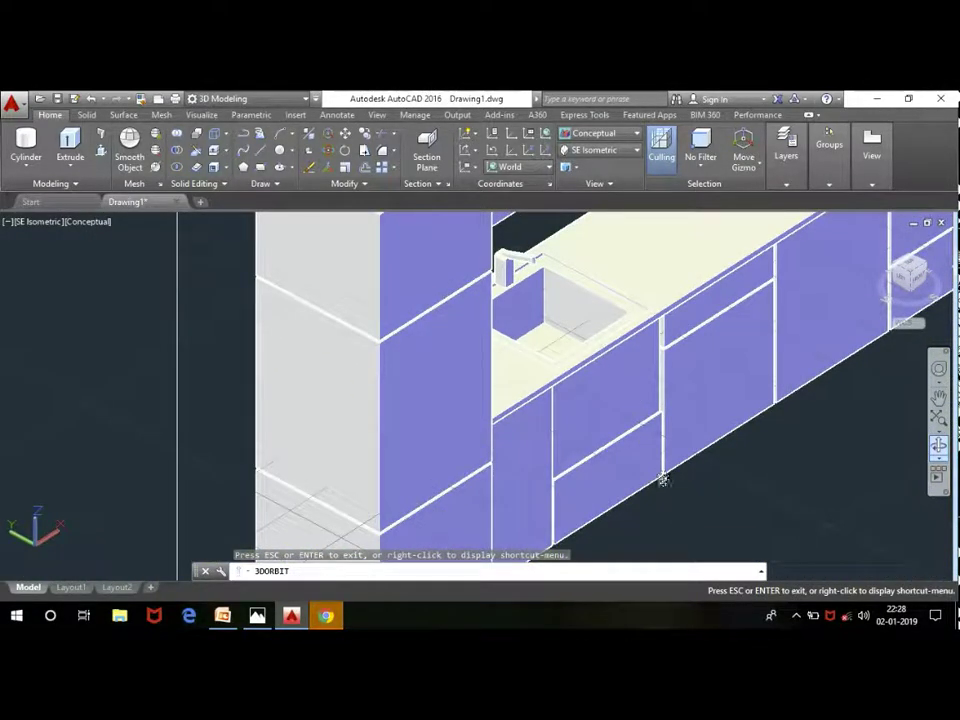
scroll(641, 469, "up", 2)
scroll(624, 444, "up", 3)
scroll(625, 444, "up", 3)
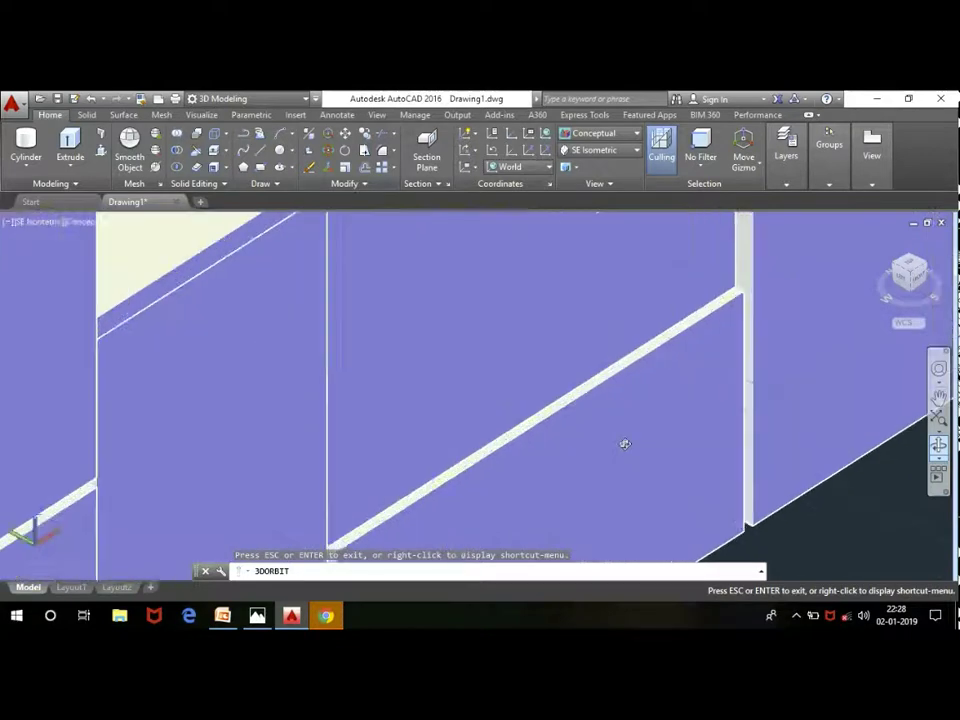
key("Escape")
left_click(617, 311)
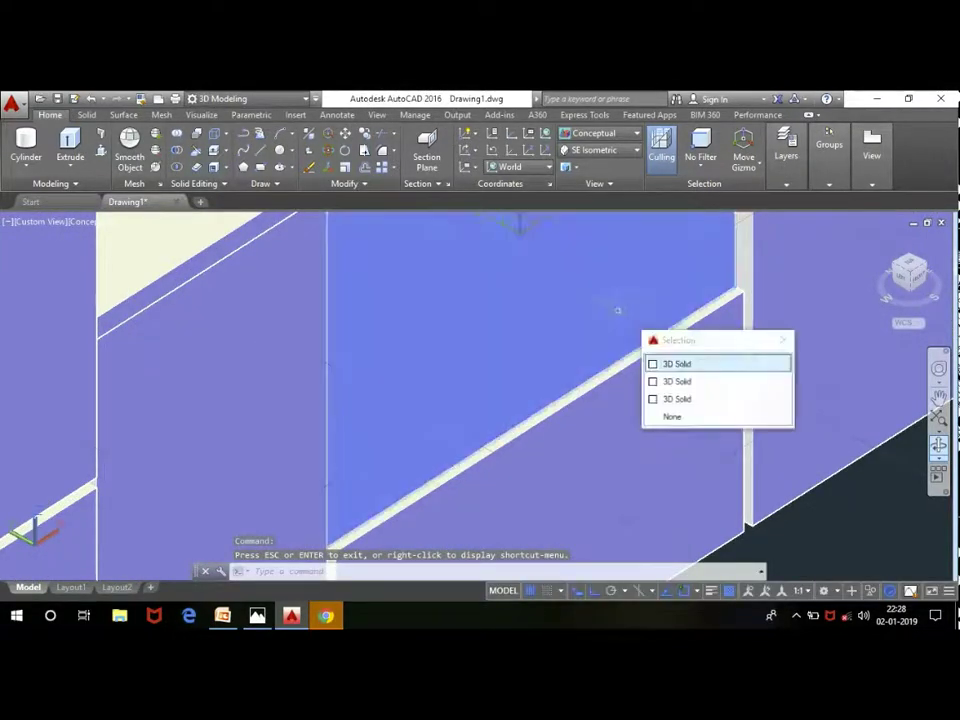
left_click(660, 364)
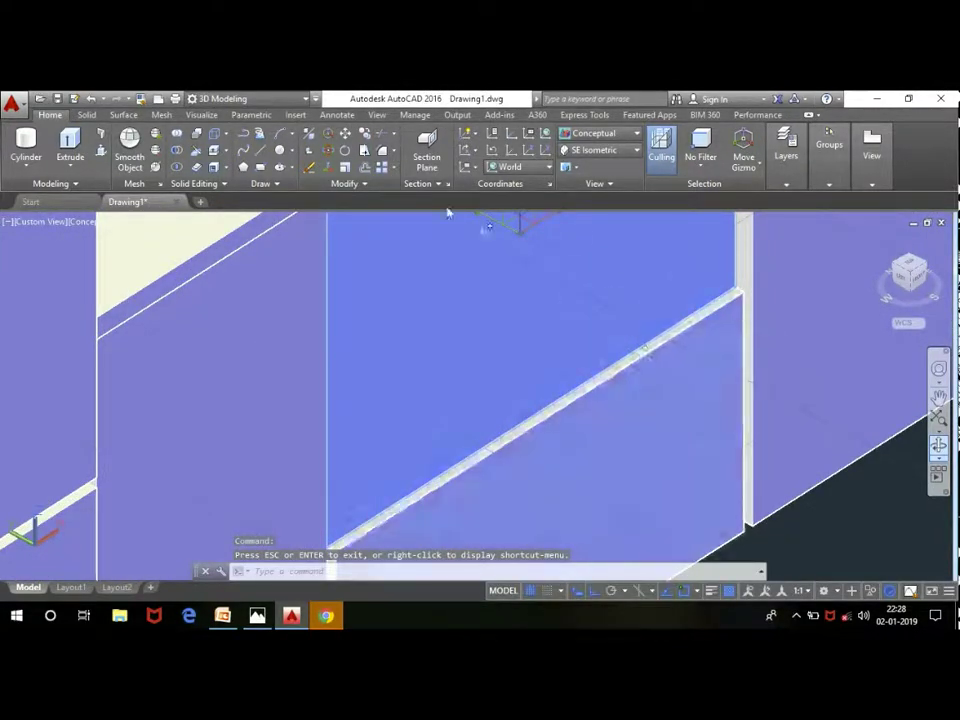
left_click(346, 133)
scroll(705, 285, "up", 2)
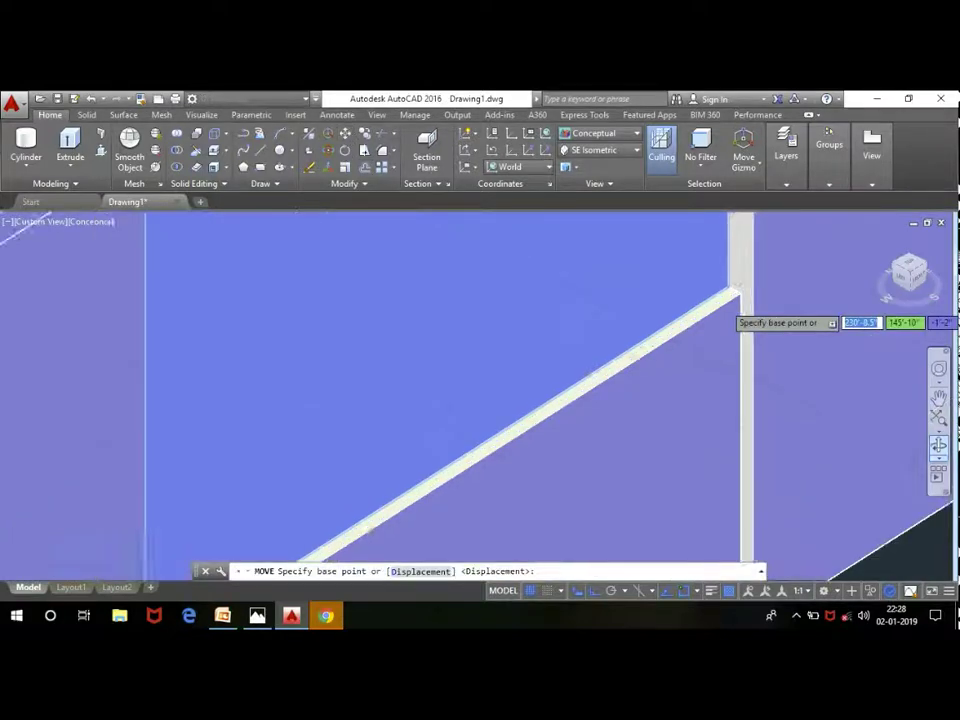
scroll(705, 285, "up", 2)
left_click(705, 285)
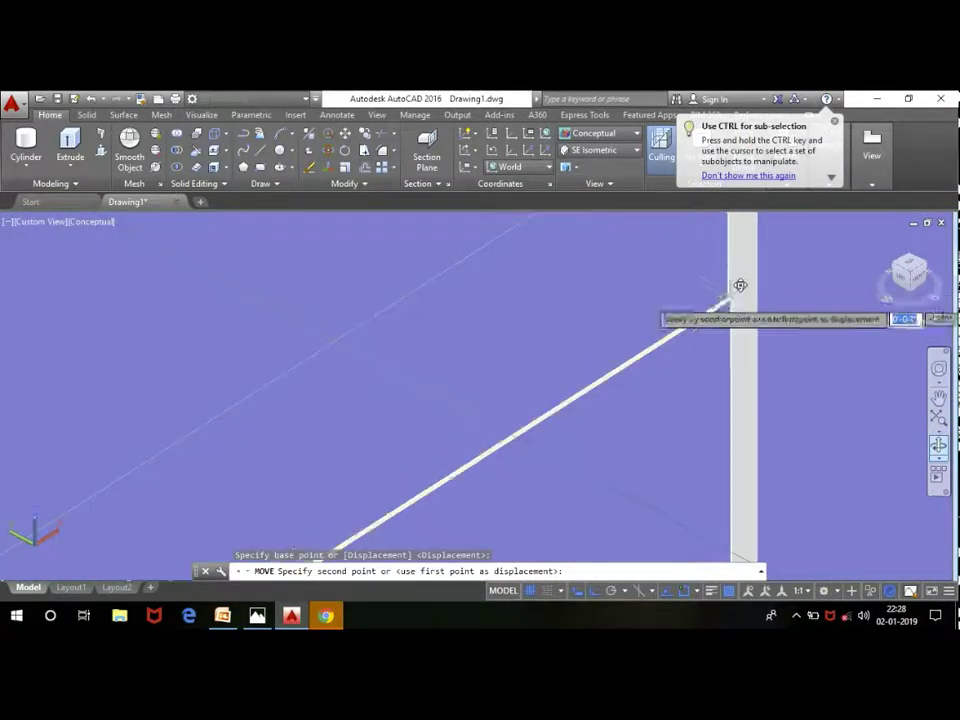
left_click(690, 349)
Step: Nudge the door panel 0.5 units along one axis with the move gizmo
scroll(690, 349, "down", 2)
scroll(681, 336, "up", 1)
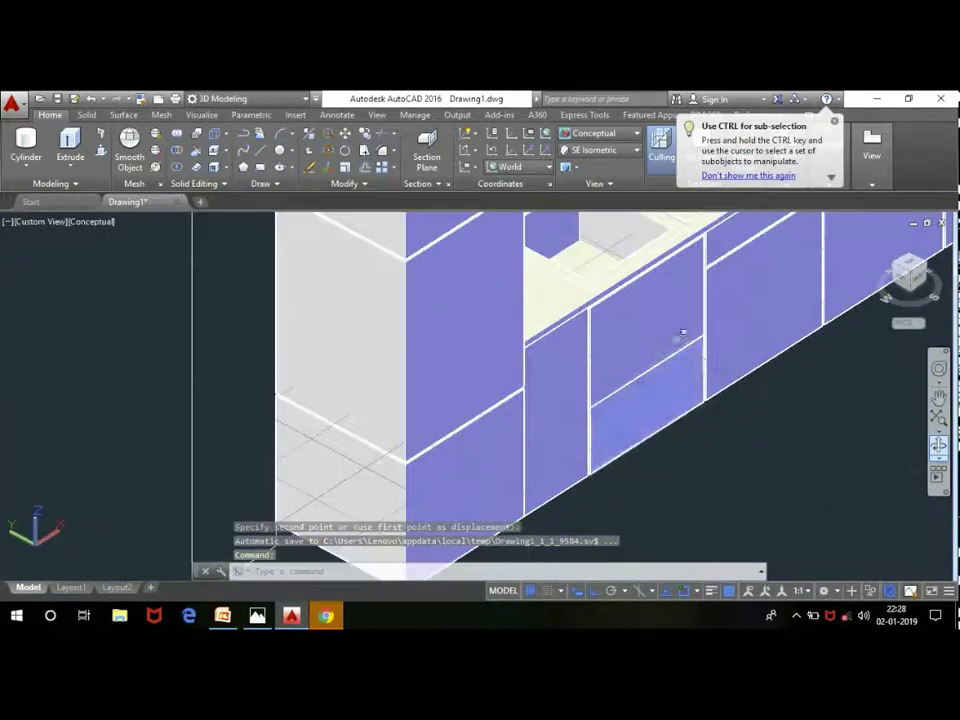
scroll(666, 270, "up", 1)
left_click(652, 319)
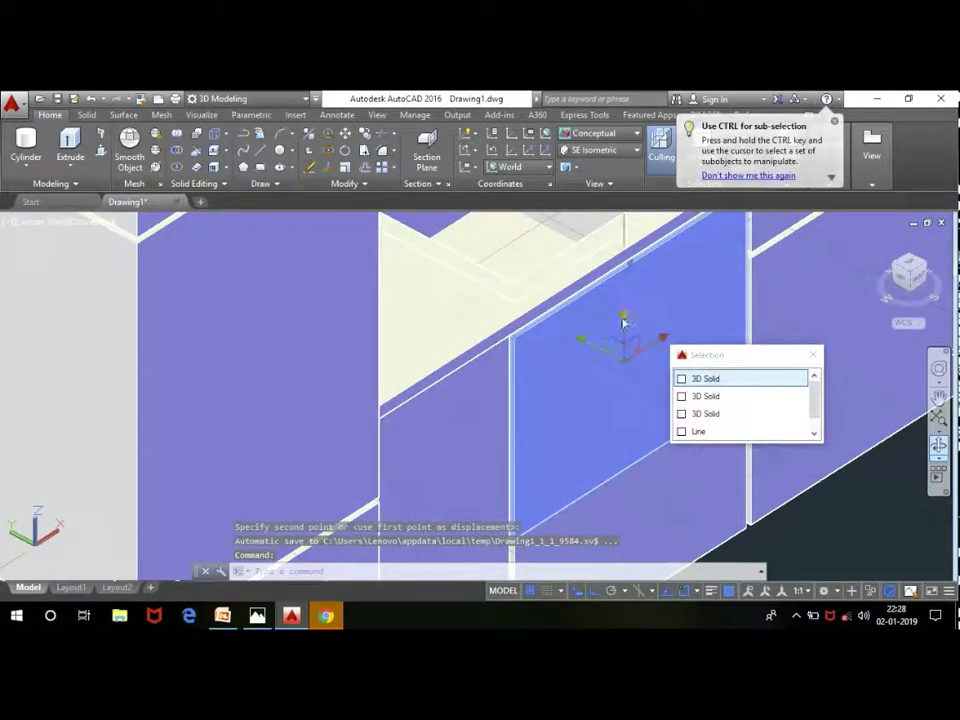
left_click(623, 320)
type("1")
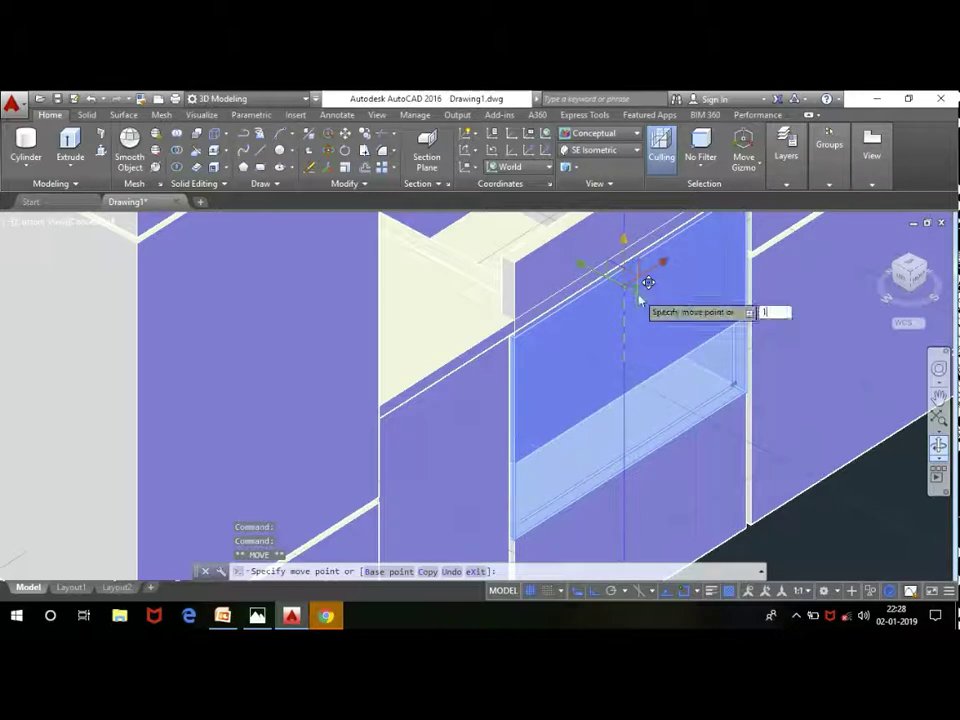
key("BackSpace")
type(".5")
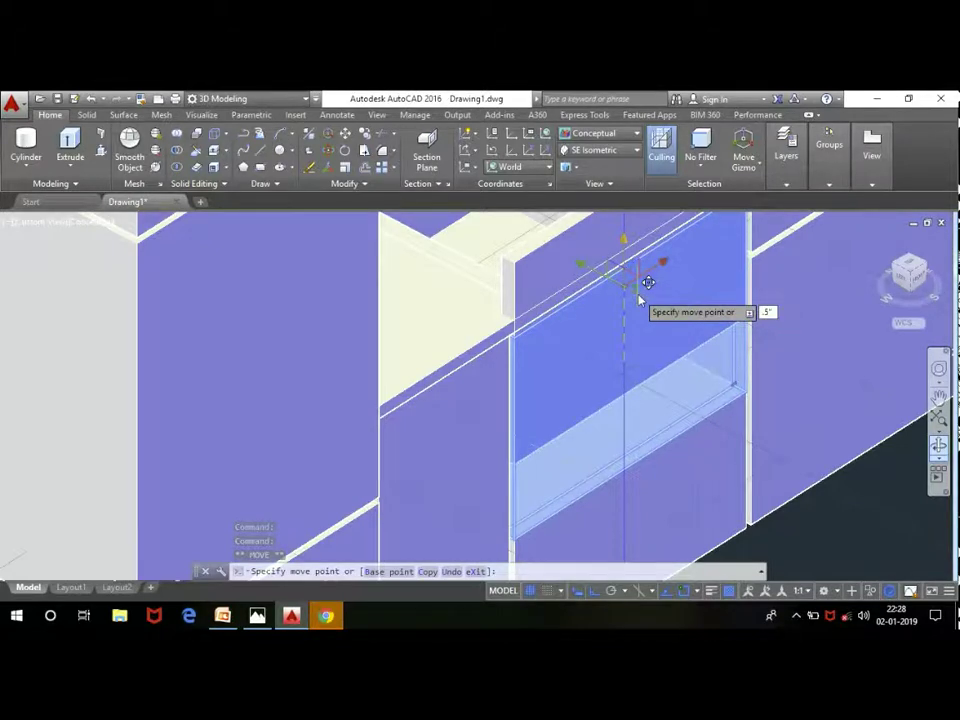
key("Return")
key("Escape")
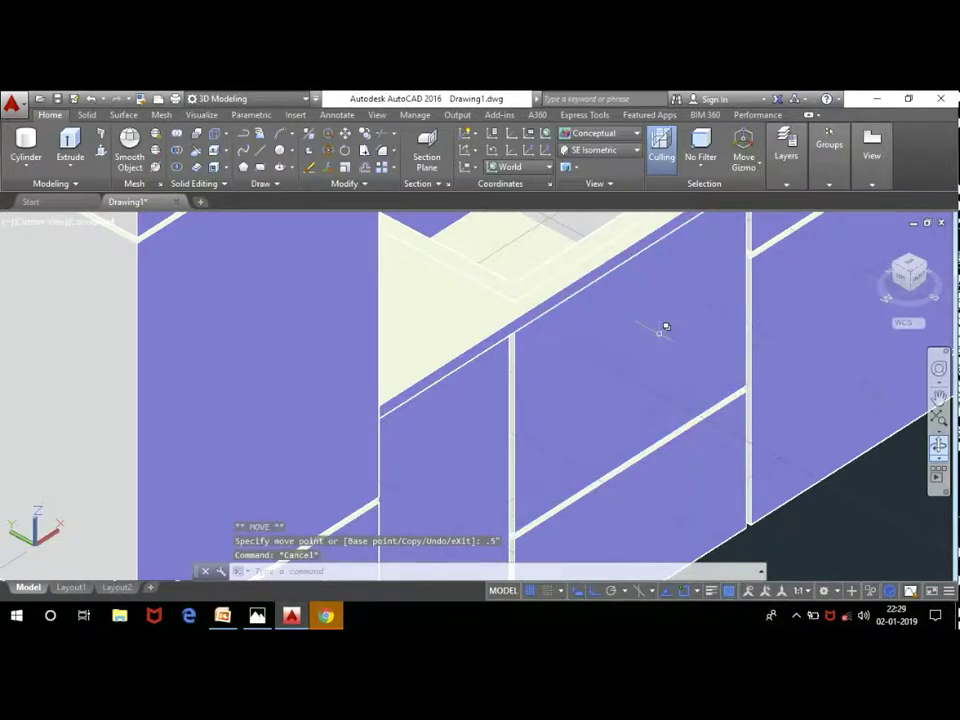
Step: Orbit to an angled front view and zoom in on the countertop and the gap beneath the upper cabinets
left_click(939, 445)
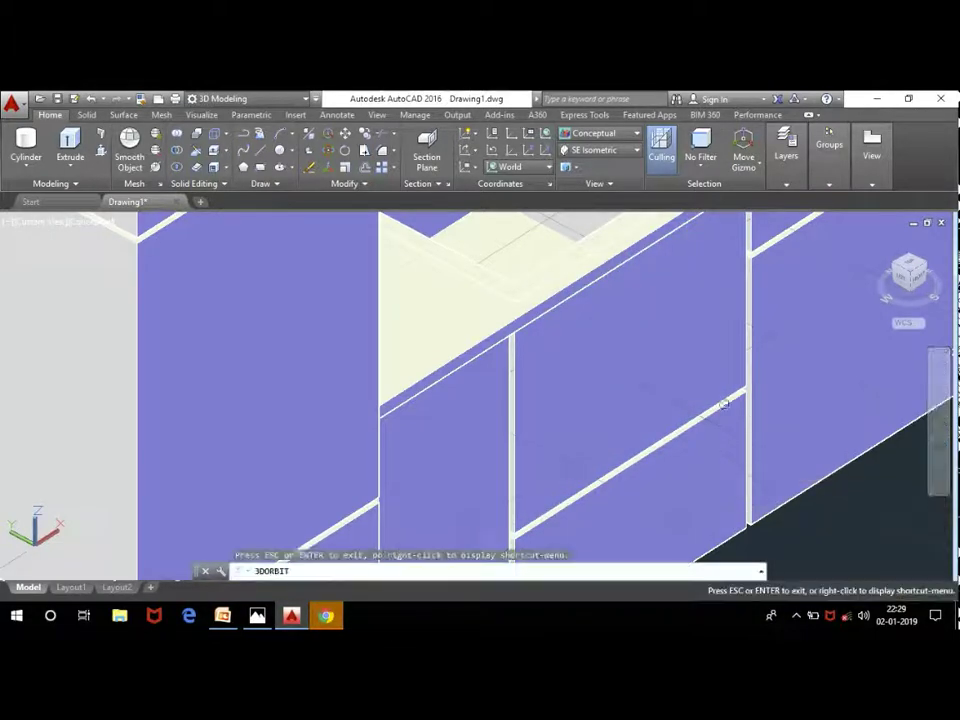
mouse_move(724, 404)
left_mouse_down()
mouse_move(633, 360)
mouse_move(416, 391)
mouse_move(459, 358)
mouse_move(439, 364)
mouse_move(436, 355)
left_mouse_up()
mouse_move(449, 361)
left_mouse_down()
mouse_move(456, 386)
mouse_move(525, 407)
mouse_move(619, 379)
mouse_move(563, 316)
left_mouse_up()
scroll(546, 406, "down", 5)
scroll(546, 406, "down", 2)
scroll(529, 264, "up", 2)
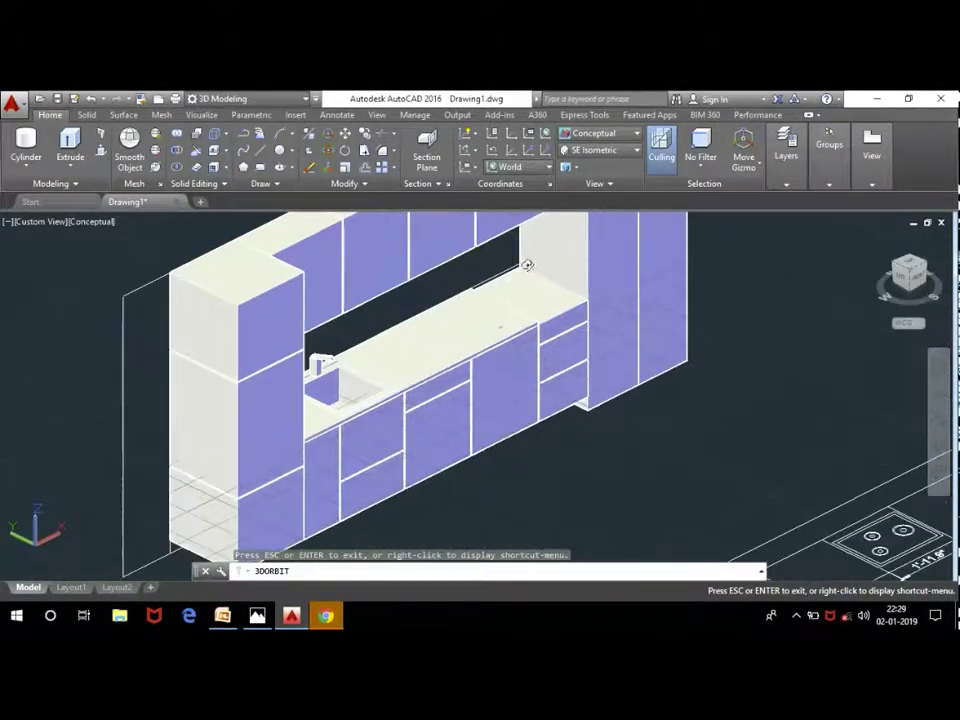
scroll(512, 381, "up", 2)
scroll(439, 379, "up", 3)
scroll(440, 391, "up", 2)
left_click_drag(440, 391, 456, 394)
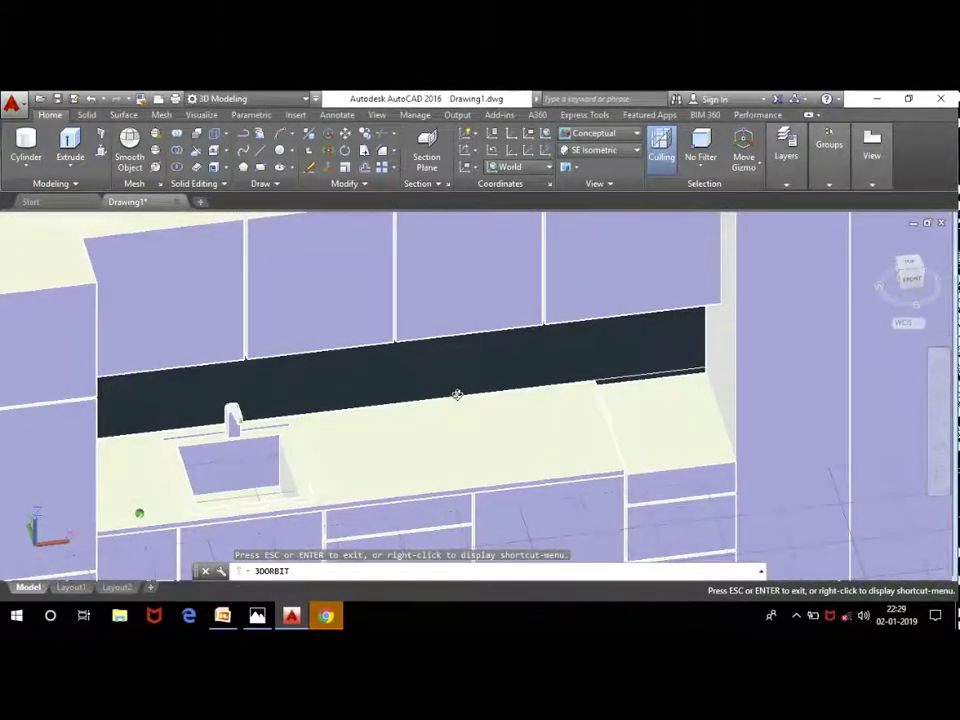
key("Escape")
scroll(632, 396, "up", 3)
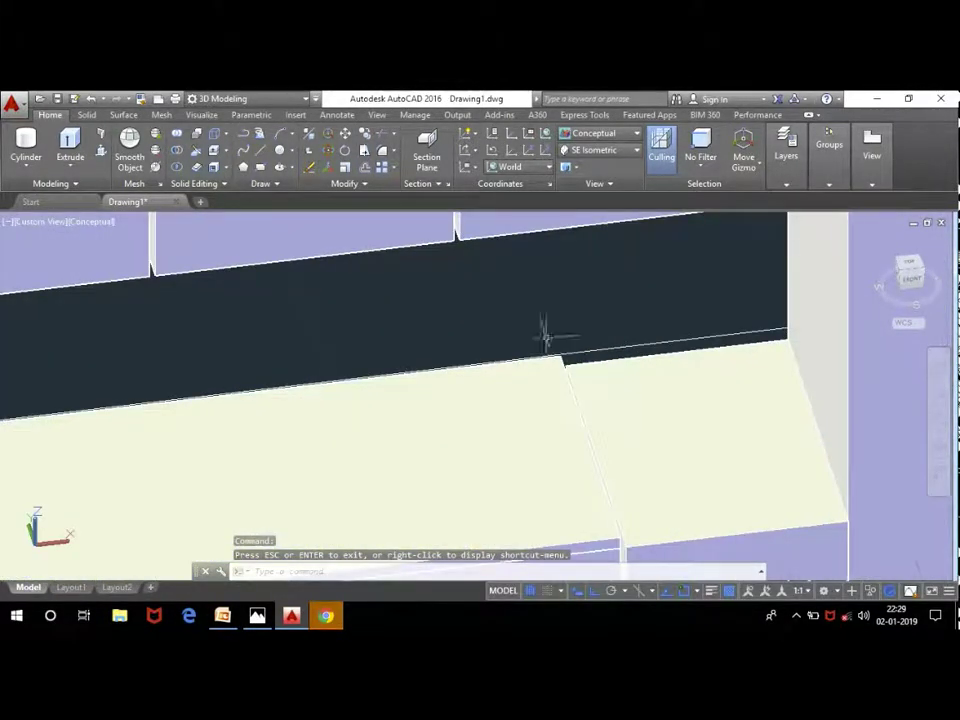
Step: Begin a box solid at the countertop edge, then cancel it
left_click(26, 165)
left_click(30, 187)
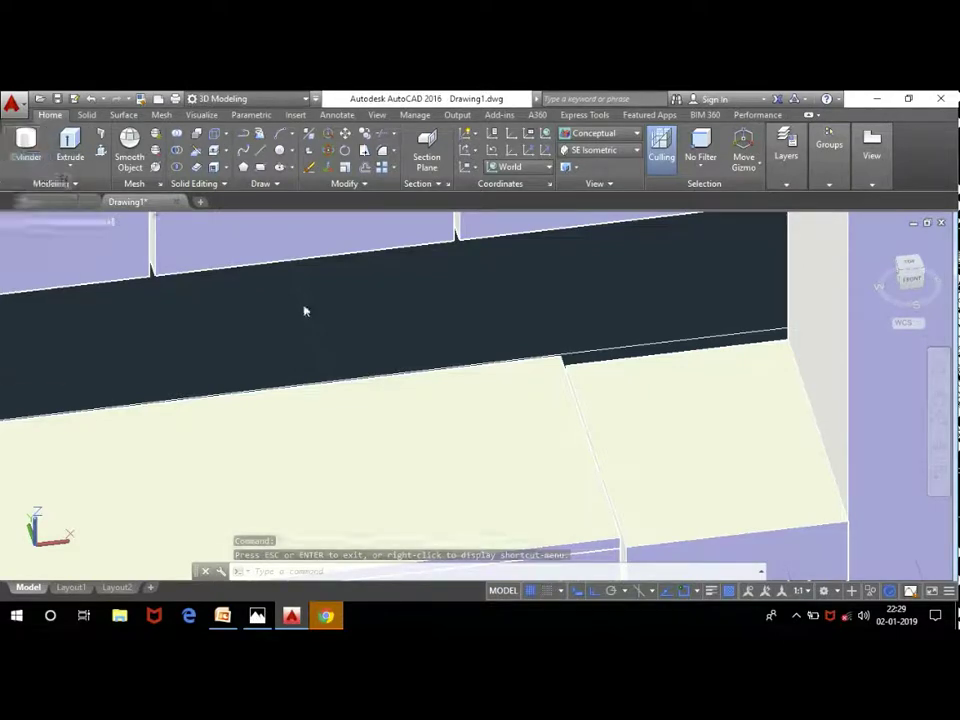
left_click(558, 357)
scroll(840, 522, "up", 2)
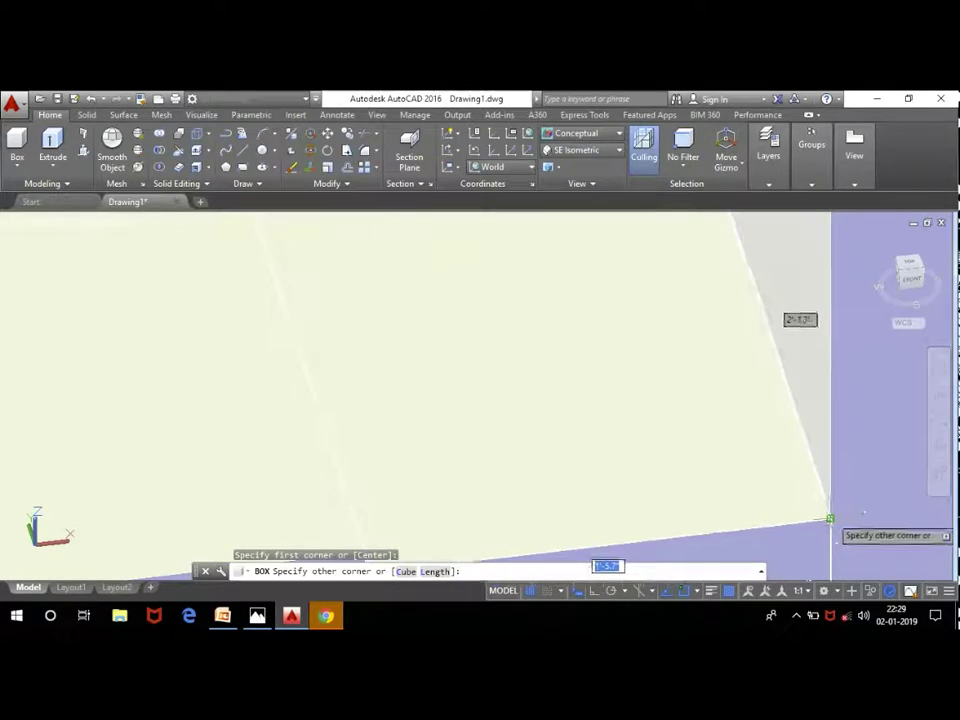
key("Escape")
scroll(670, 387, "down", 2)
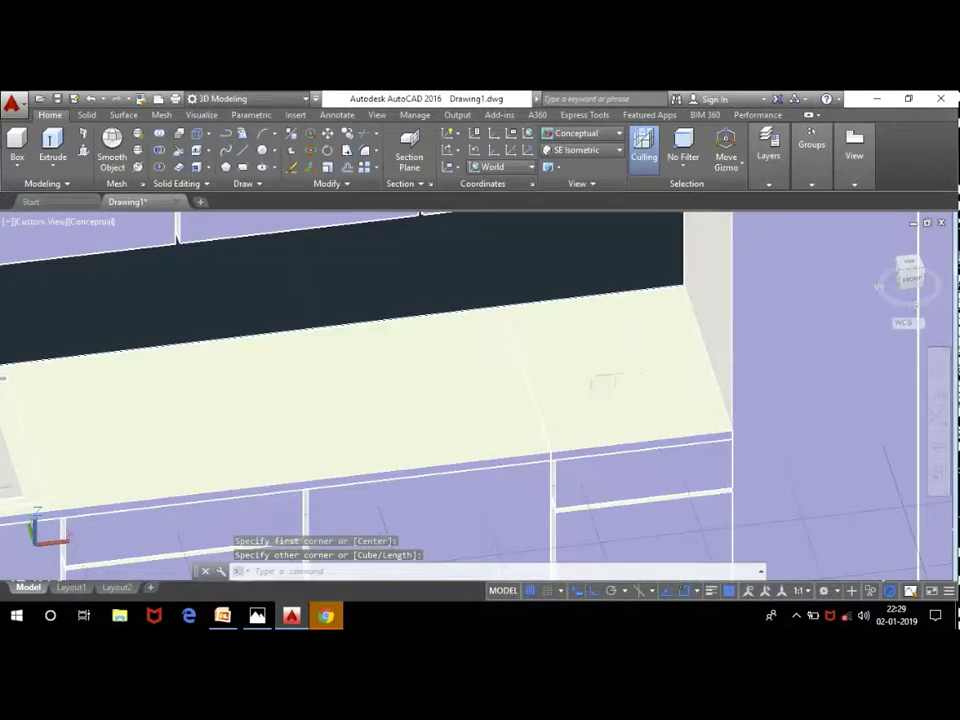
Step: Union the right counter box and the long counter into one countertop solid
left_click(160, 135)
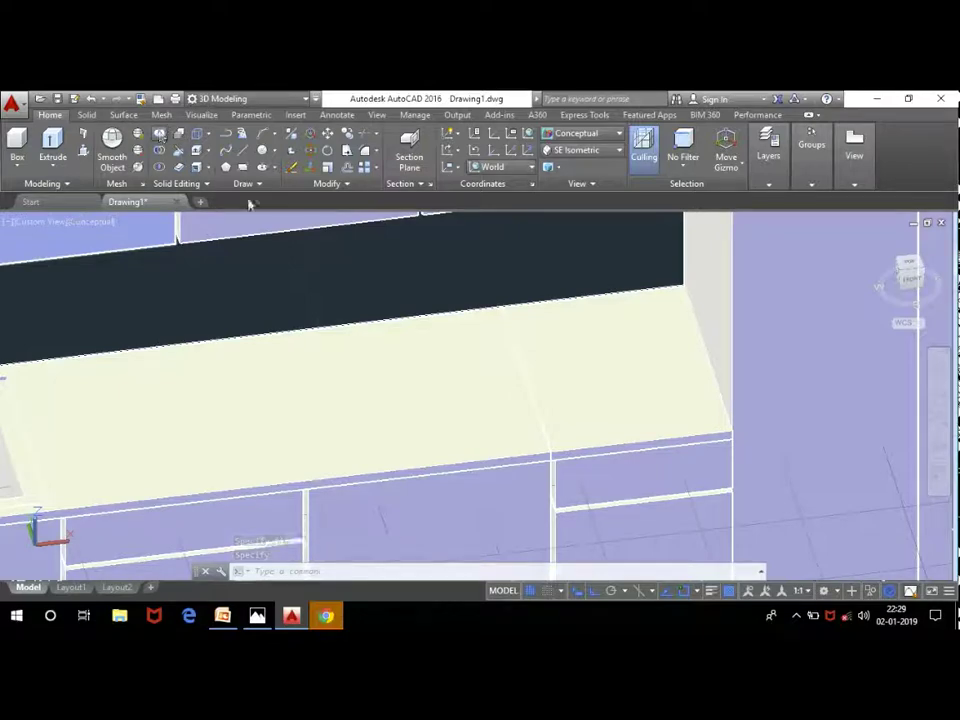
left_click(612, 372)
left_click(500, 386)
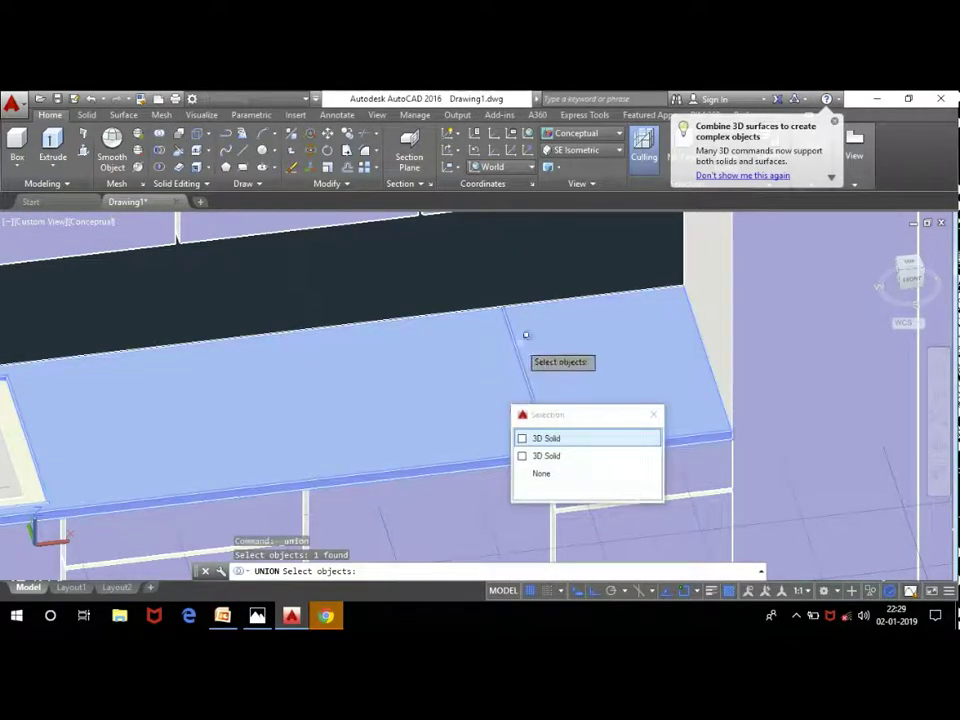
key("Return")
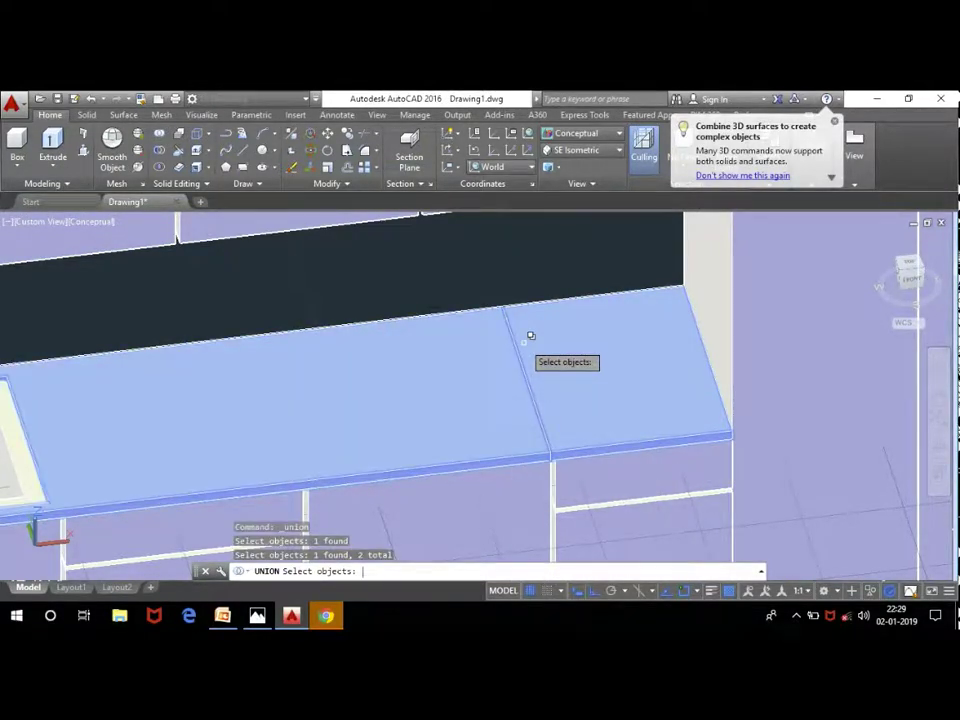
key("Return")
scroll(545, 332, "down", 5)
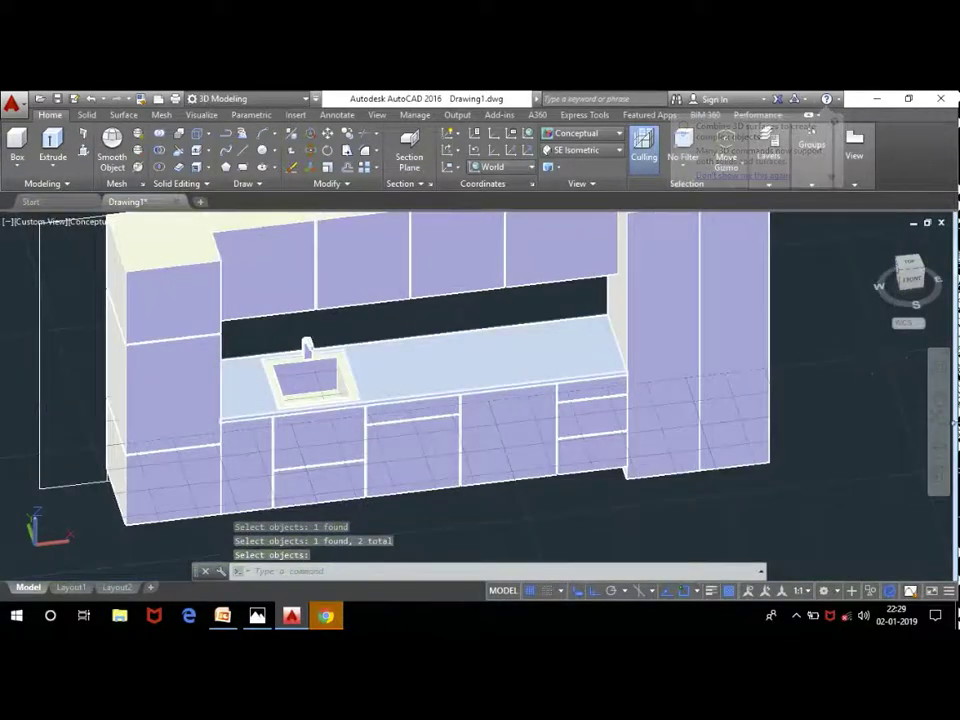
mouse_move(606, 396)
middle_mouse_down("shift")
mouse_move(484, 354)
mouse_move(499, 352)
mouse_move(540, 428)
middle_mouse_up("shift")
scroll(478, 375, "down", 3)
mouse_move(478, 375)
middle_mouse_down("shift")
mouse_move(497, 392)
mouse_move(563, 328)
mouse_move(439, 368)
middle_mouse_up("shift")
scroll(563, 328, "down", 2)
scroll(439, 368, "down", 1)
scroll(476, 363, "up", 1)
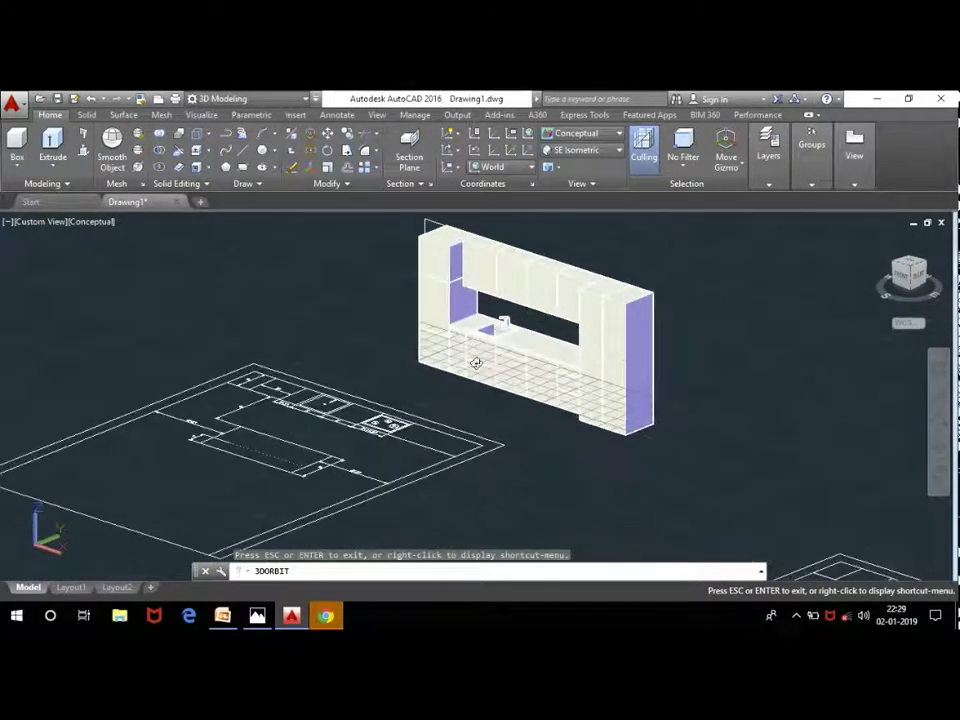
key("Escape")
scroll(659, 378, "up", 2)
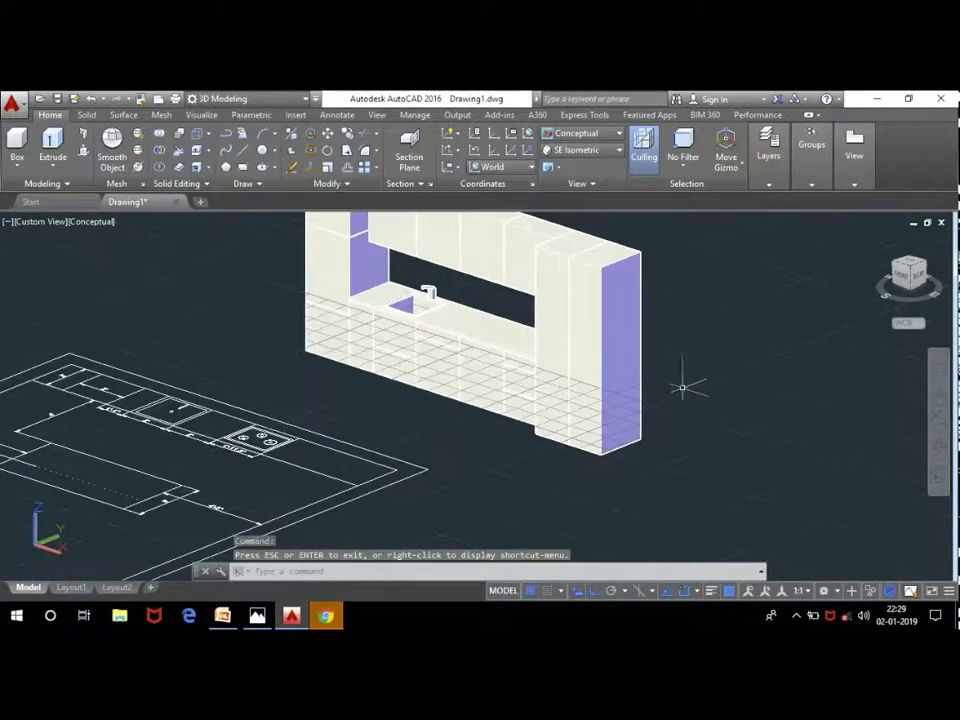
scroll(697, 430, "down", 3)
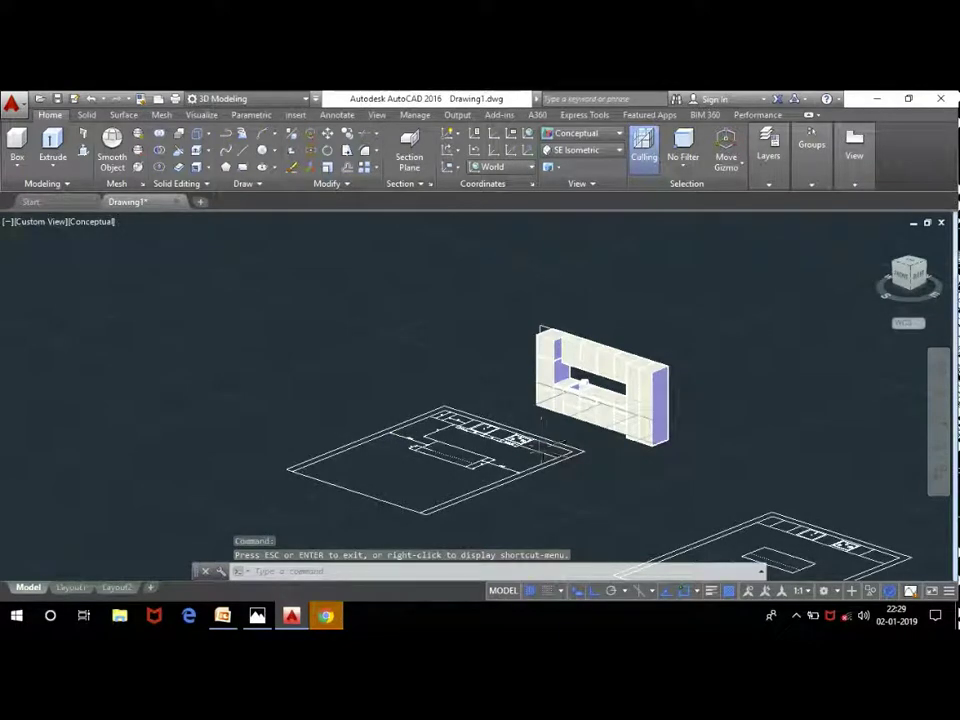
scroll(541, 447, "up", 3)
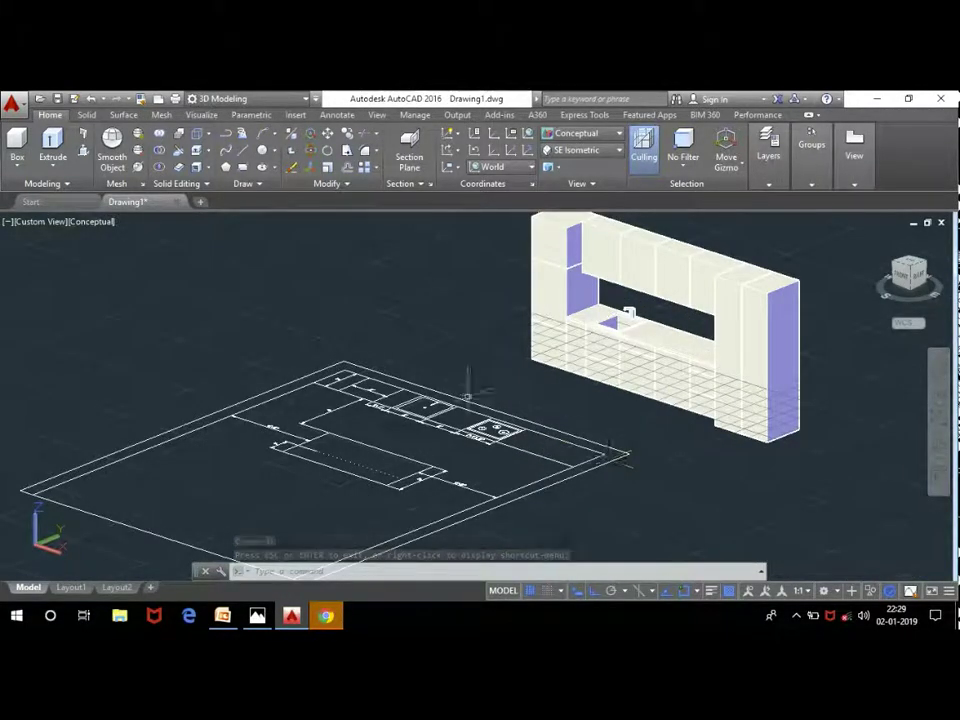
scroll(564, 450, "down", 3)
scroll(661, 412, "up", 5)
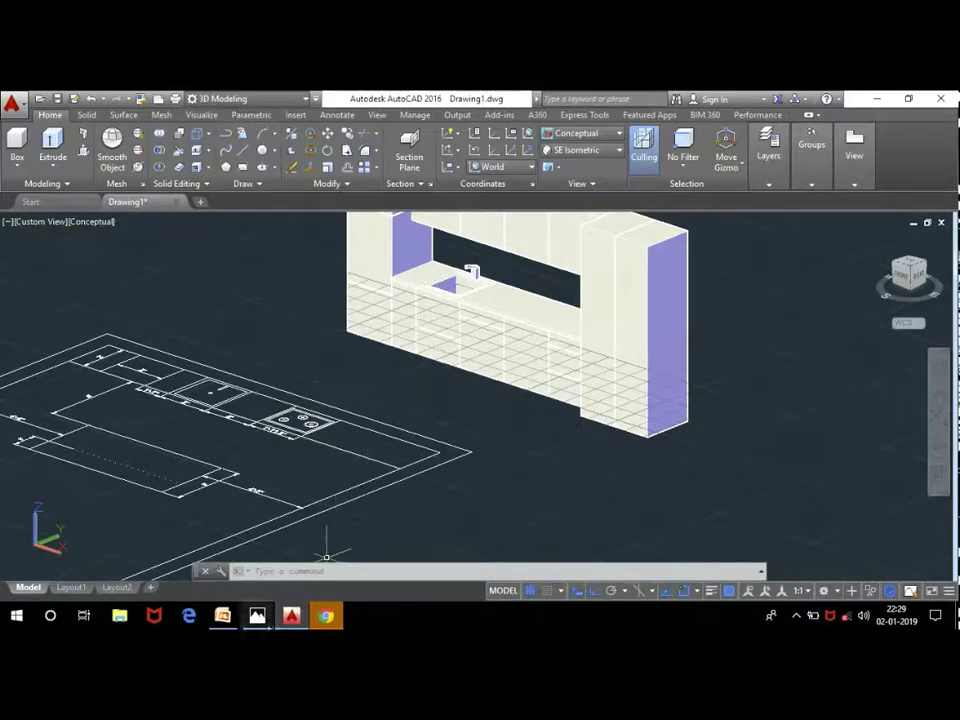
left_click(262, 617)
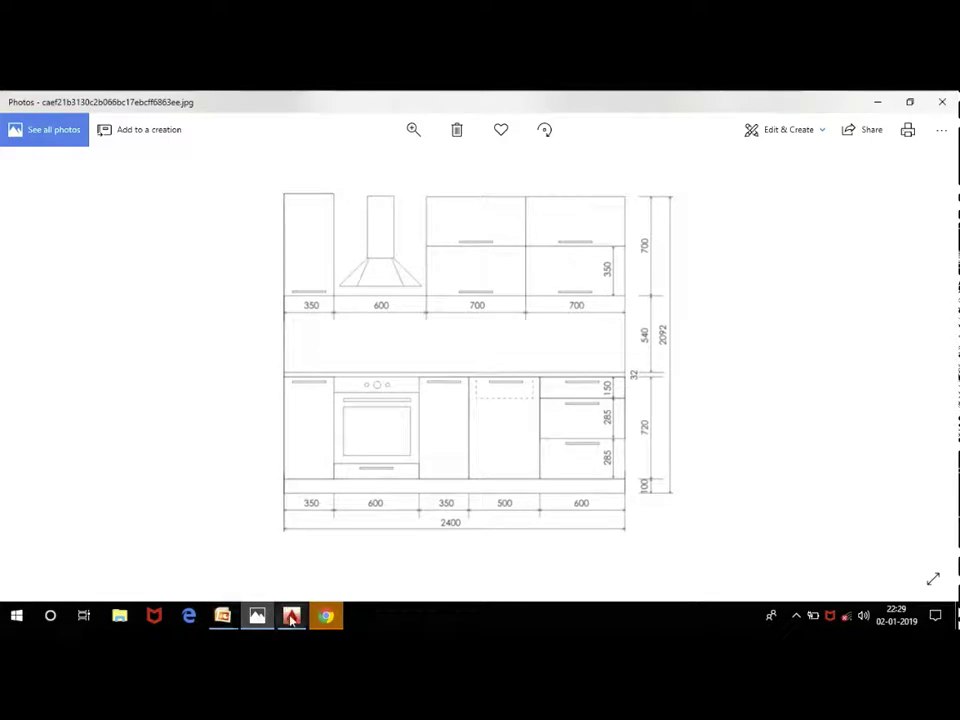
key("alt+Tab")
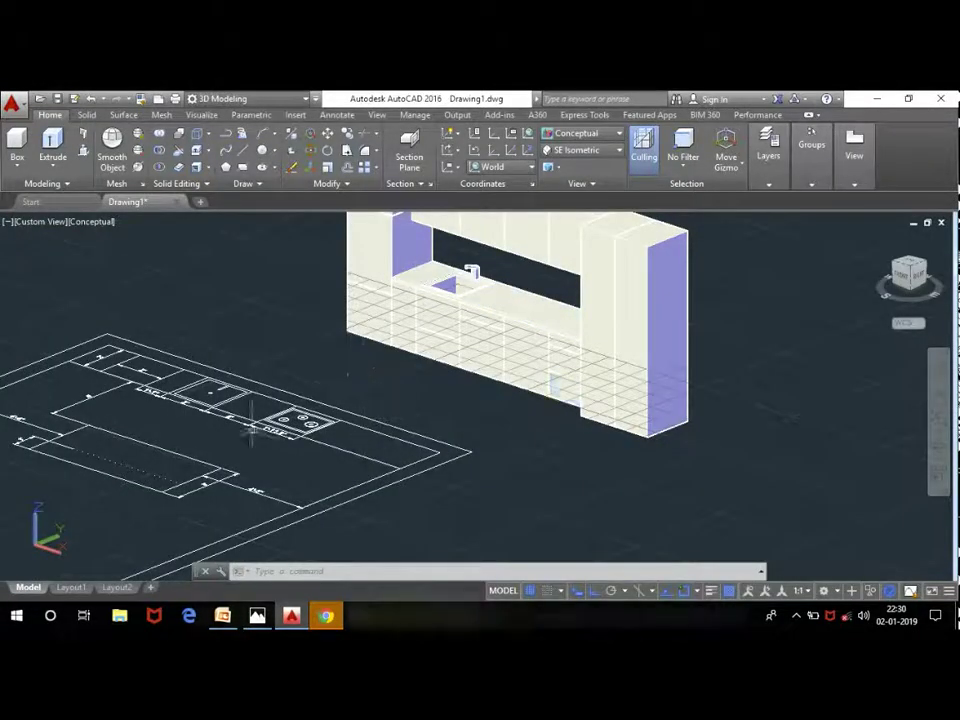
scroll(439, 375, "up", 2)
scroll(438, 400, "down", 2)
scroll(274, 410, "up", 2)
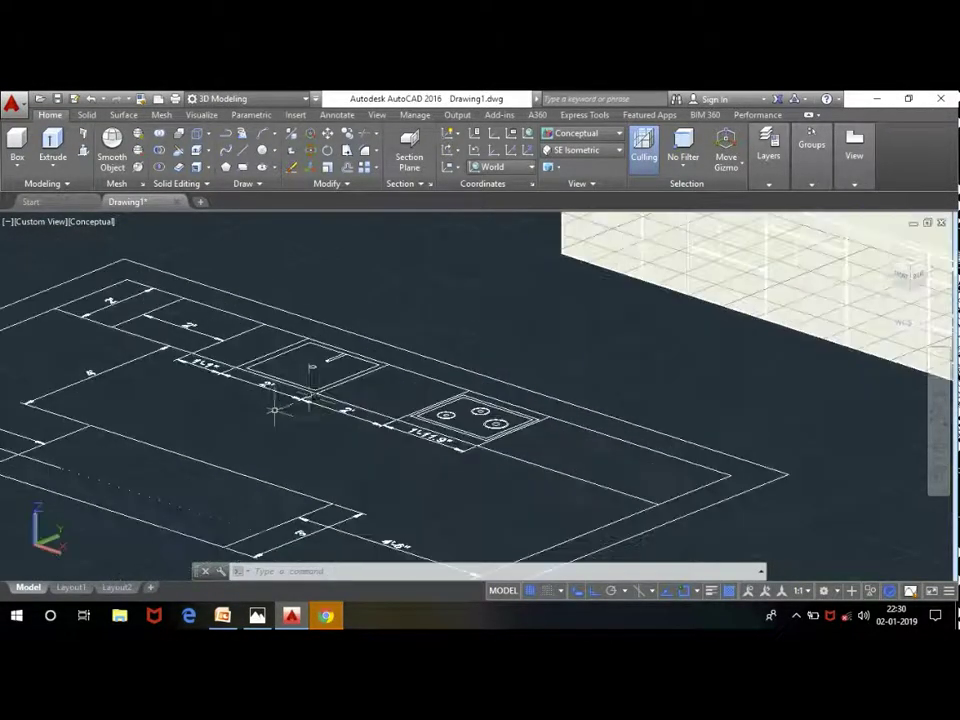
middle_click_drag(593, 400, 598, 447, "shift")
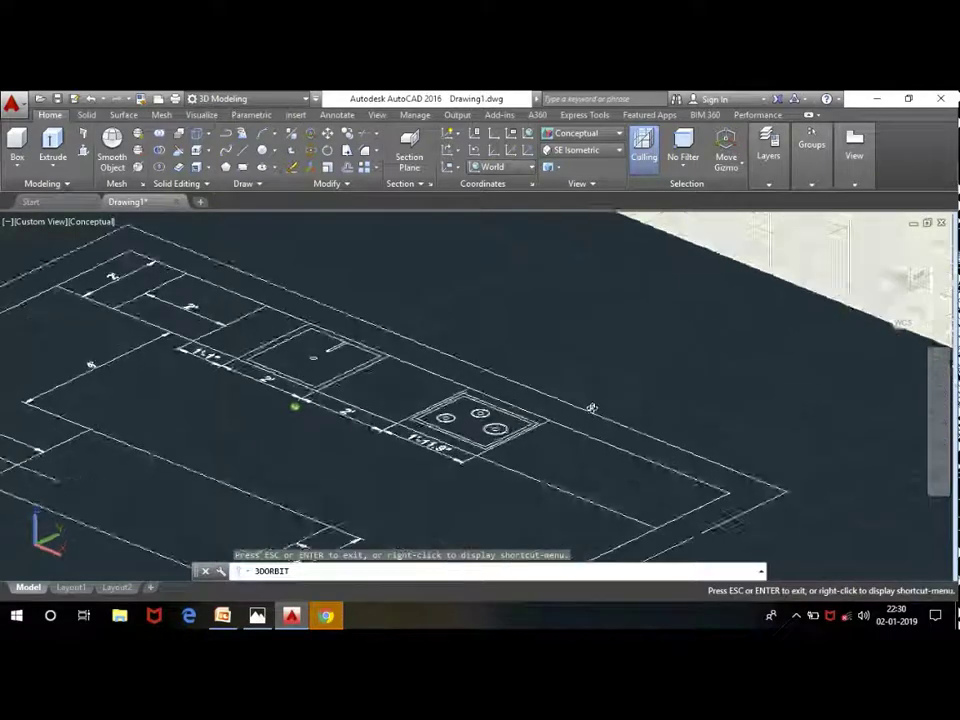
scroll(510, 371, "down", 3)
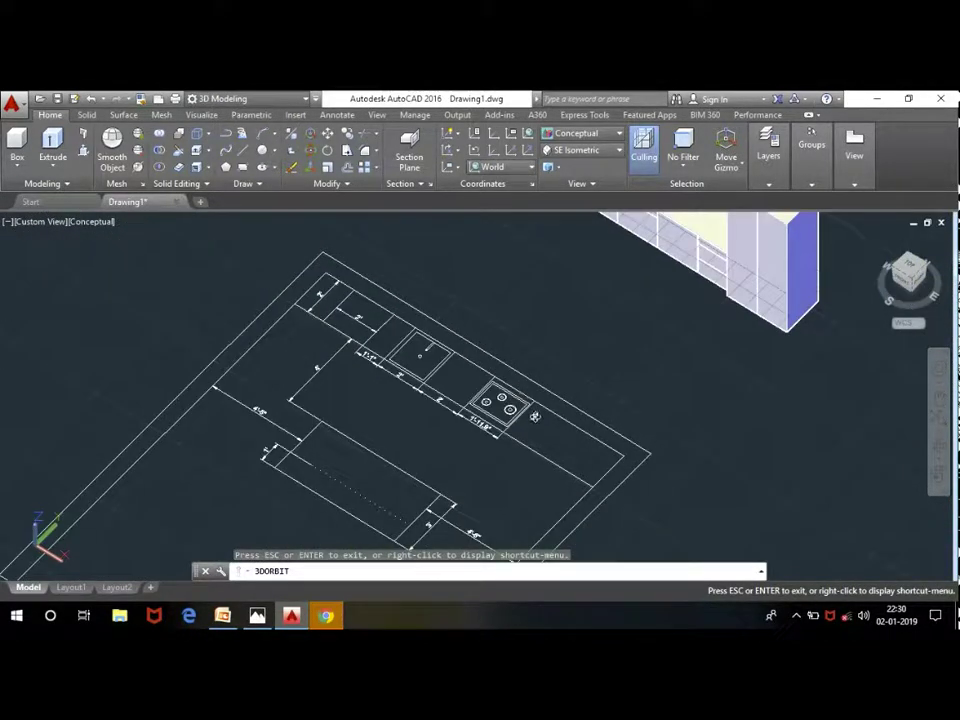
mouse_move(405, 333)
left_mouse_down()
mouse_move(846, 354)
mouse_move(557, 465)
mouse_move(499, 386)
mouse_move(675, 334)
mouse_move(664, 394)
mouse_move(621, 349)
mouse_move(539, 364)
mouse_move(559, 388)
mouse_move(576, 339)
mouse_move(347, 501)
left_mouse_up()
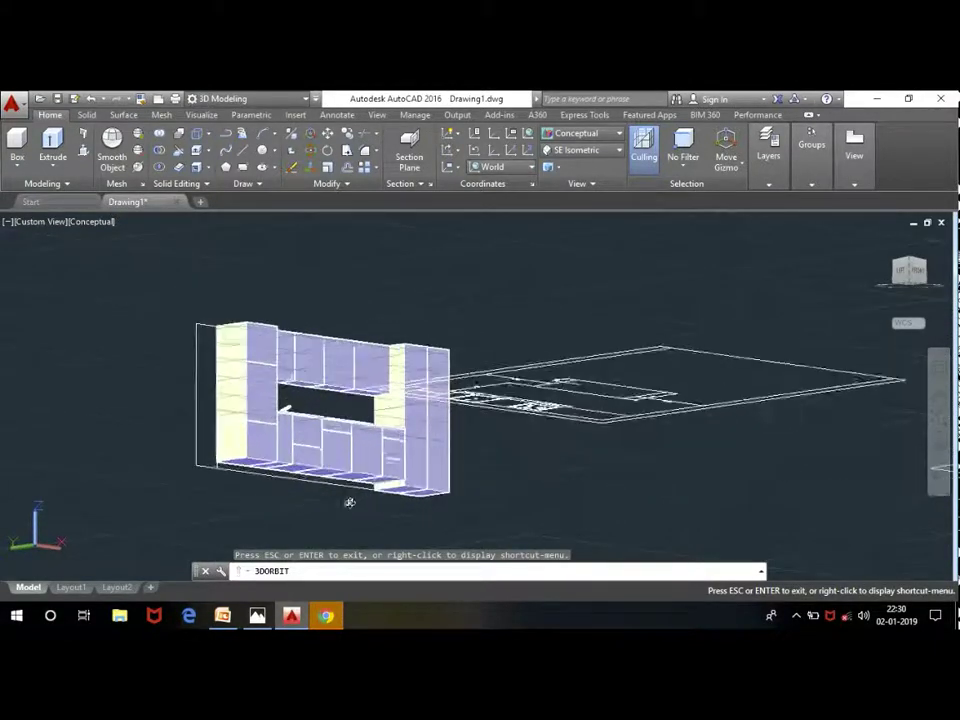
scroll(279, 476, "up", 3)
mouse_move(279, 476)
left_mouse_down()
mouse_move(197, 499)
mouse_move(208, 491)
left_mouse_up()
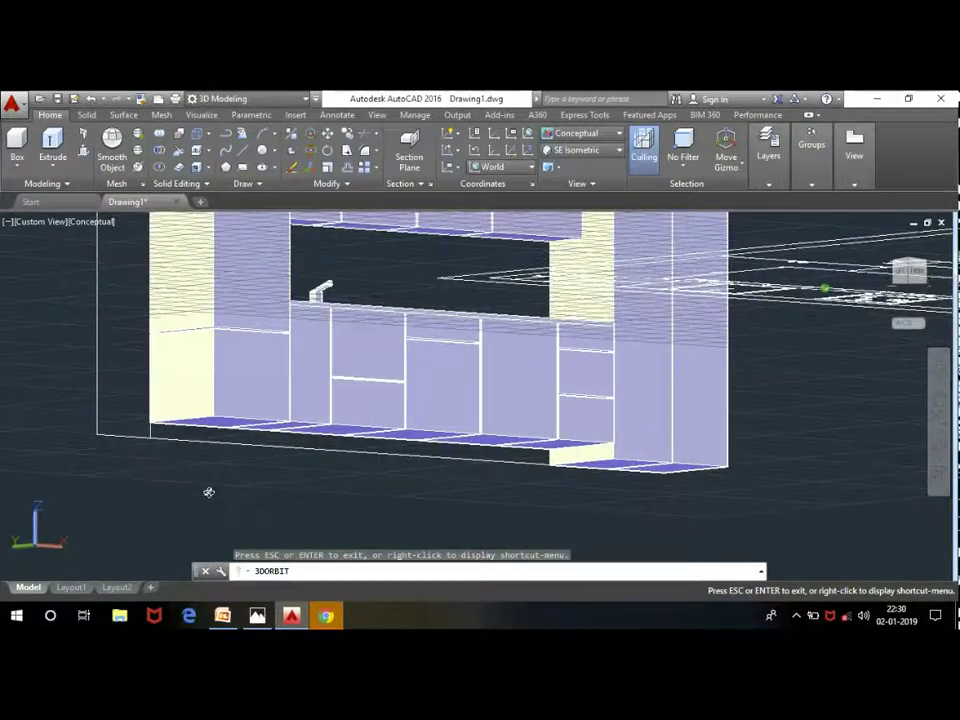
key("Escape")
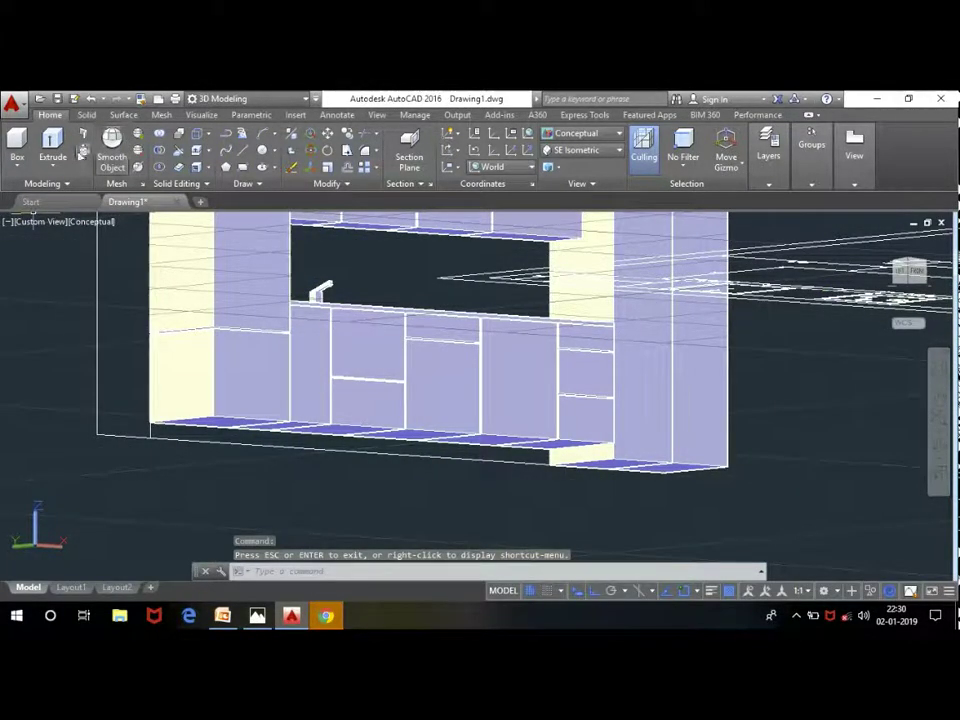
key("ctrl+shift+e")
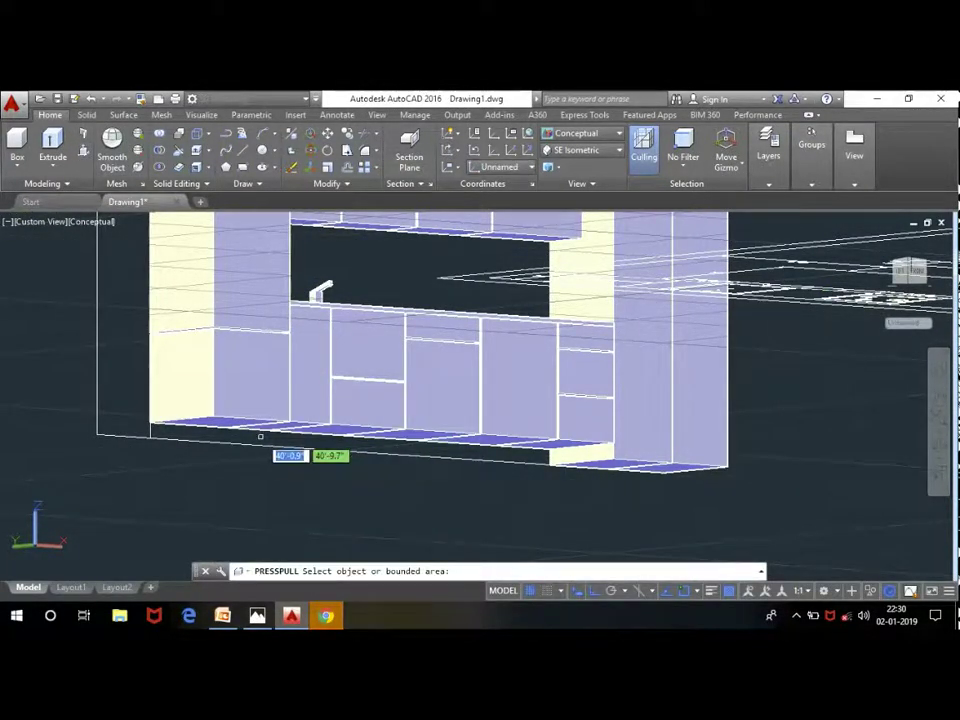
left_click(250, 437)
left_click(240, 437)
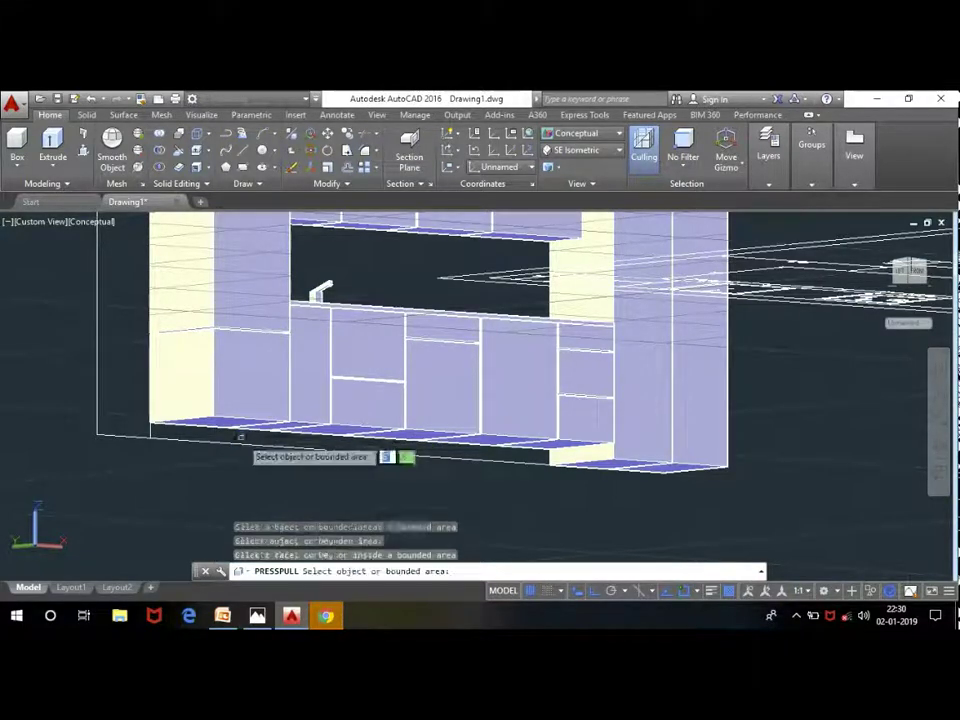
key("Return")
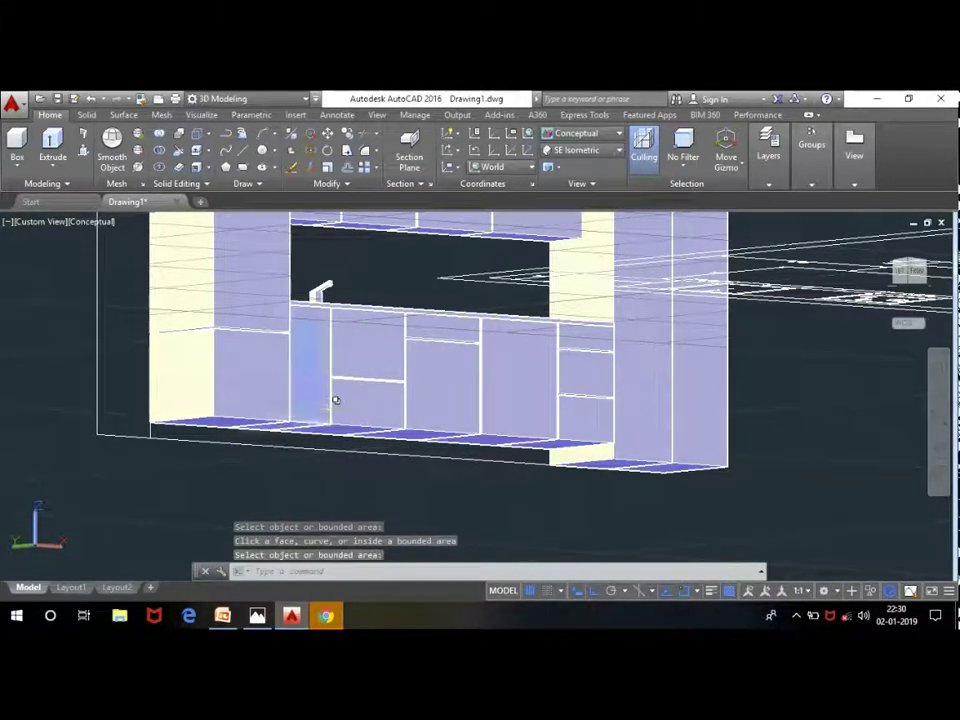
scroll(336, 401, "down", 4)
mouse_move(756, 394)
middle_mouse_down("shift")
mouse_move(542, 469)
mouse_move(596, 476)
middle_mouse_up("shift")
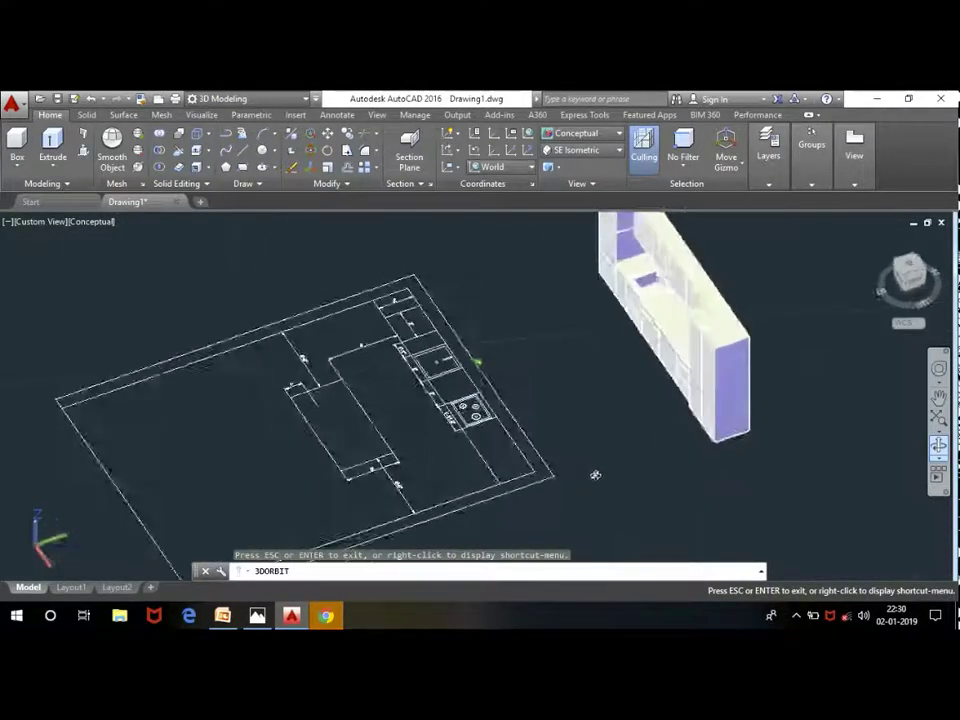
Step: Delete the dimension line and the short dimension next to it
scroll(470, 402, "up", 2)
scroll(470, 404, "up", 1)
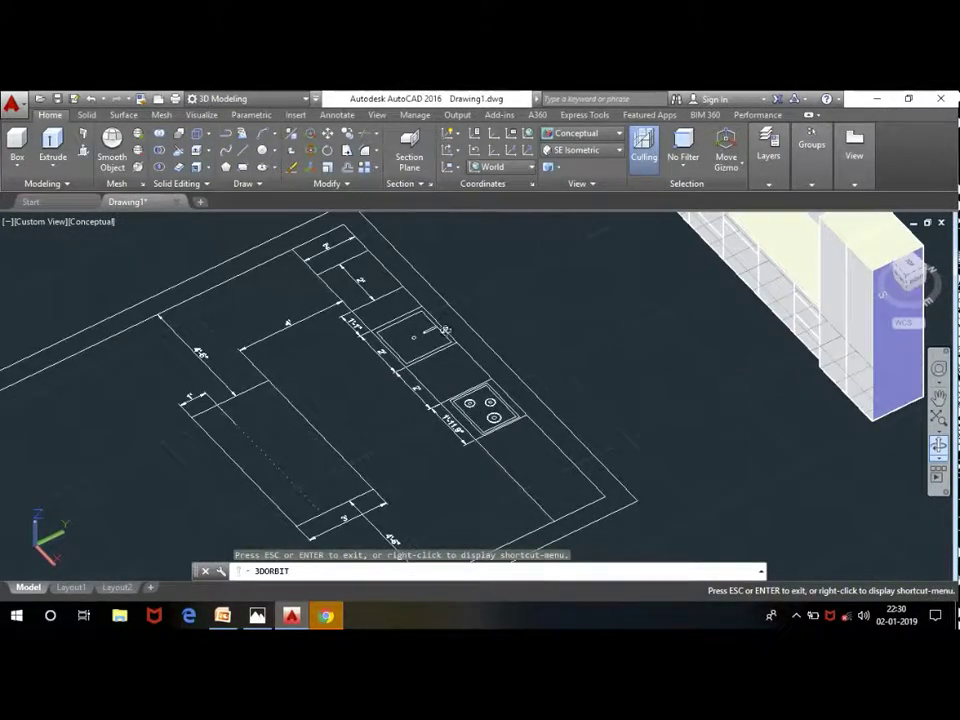
mouse_move(617, 364)
middle_mouse_down("shift")
mouse_move(754, 298)
mouse_move(592, 354)
middle_mouse_up("shift")
middle_click_drag(570, 421, 567, 418, "shift")
scroll(352, 372, "down", 5)
scroll(350, 400, "up", 4)
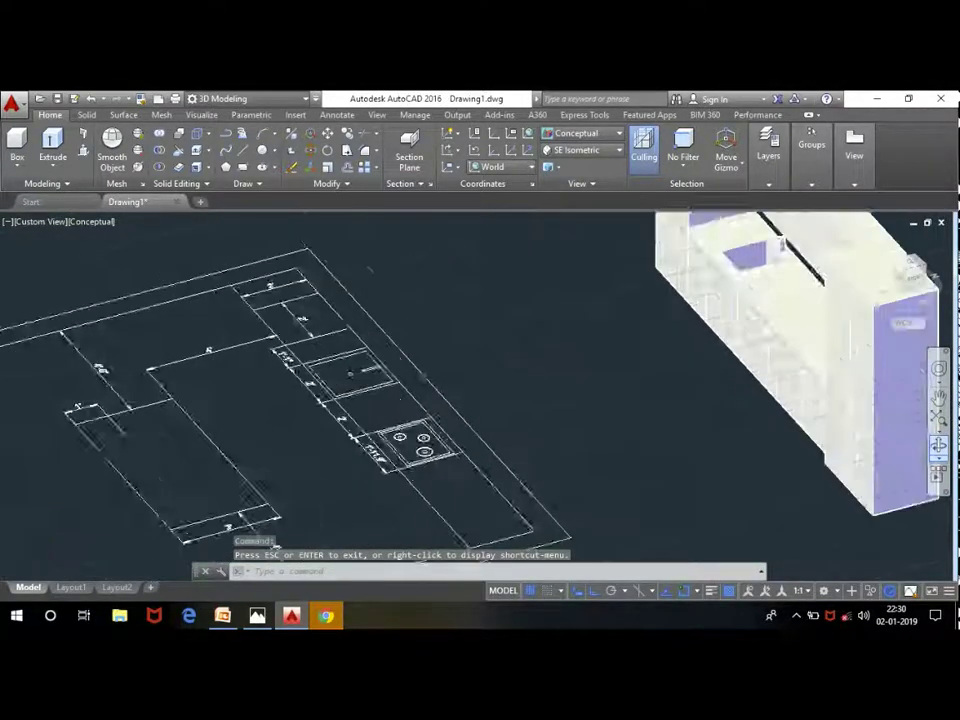
scroll(343, 452, "up", 3)
left_click(348, 455)
left_click(268, 440)
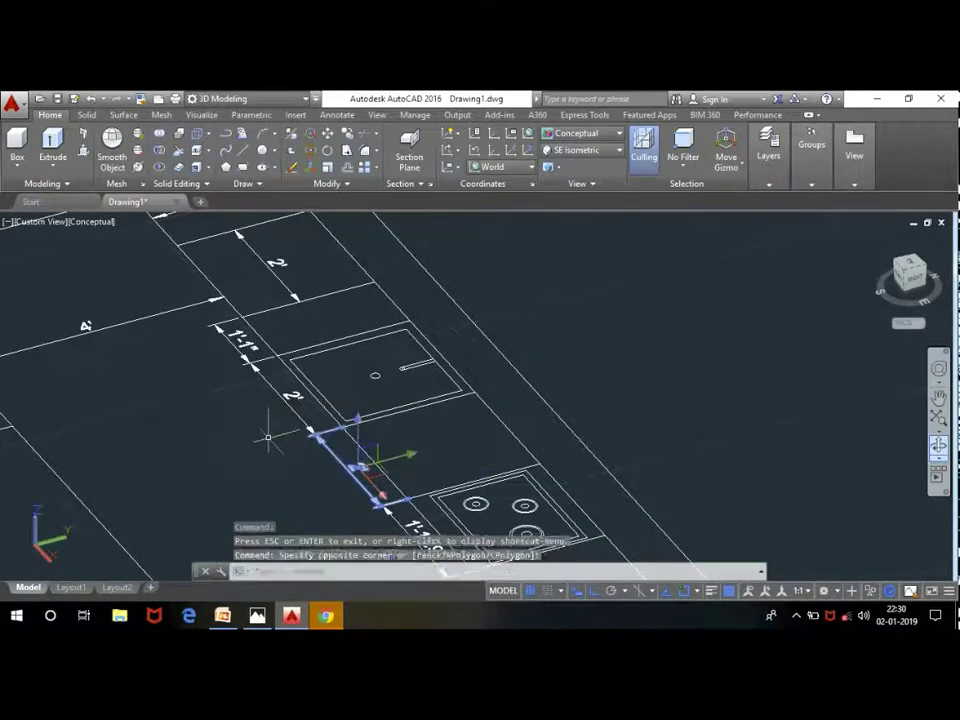
left_click(244, 335)
left_click(219, 347)
key("Delete")
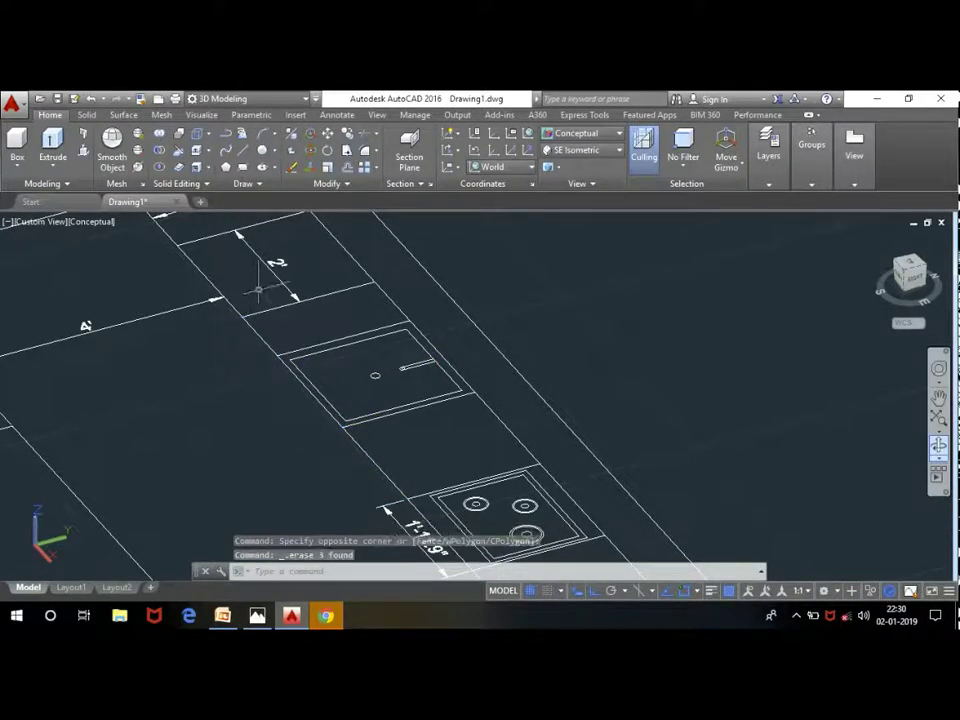
Step: Erase the 4 dimension and the 1'-11.9" dimension beside the cooktop
left_click(190, 308)
left_click(140, 343)
key("Delete")
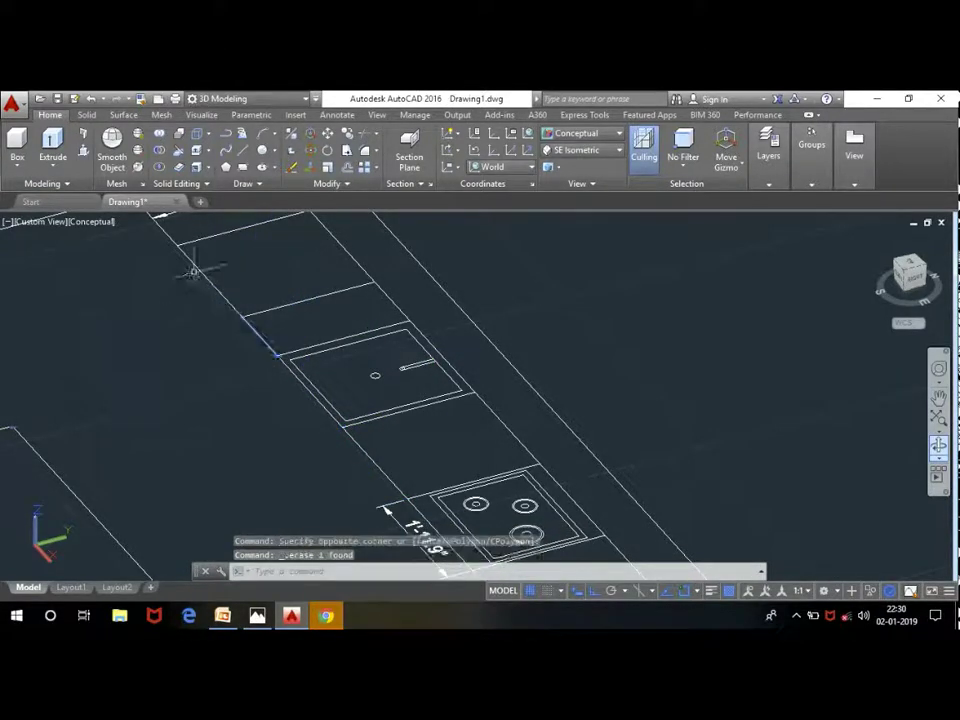
scroll(193, 268, "down", 2)
scroll(325, 430, "up", 1)
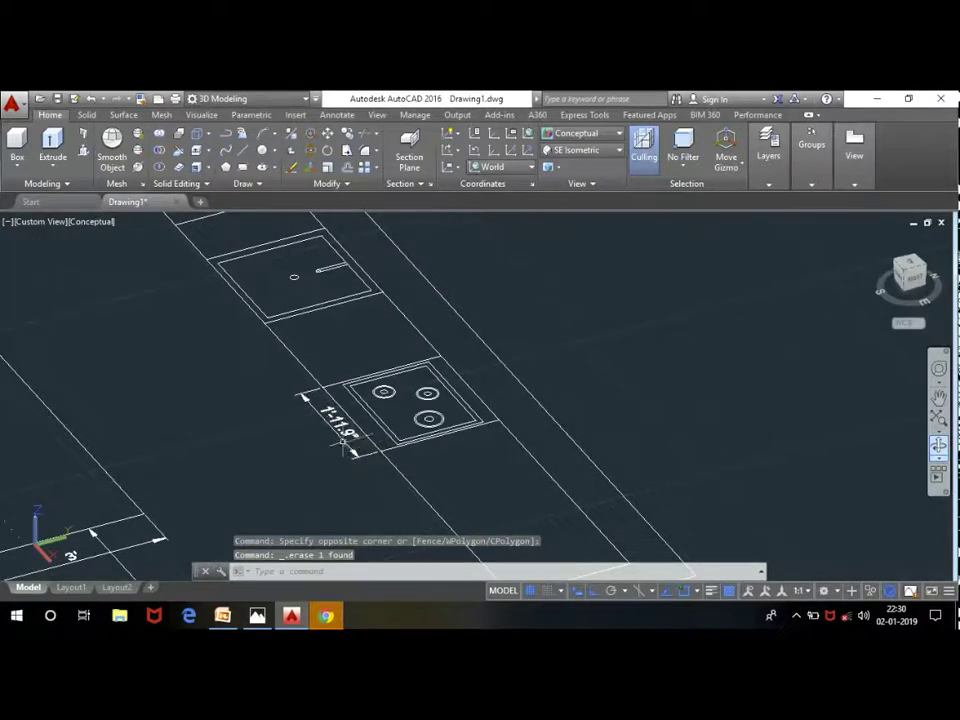
left_click(343, 440)
key("Delete")
scroll(320, 438, "up", 1)
scroll(407, 403, "up", 1)
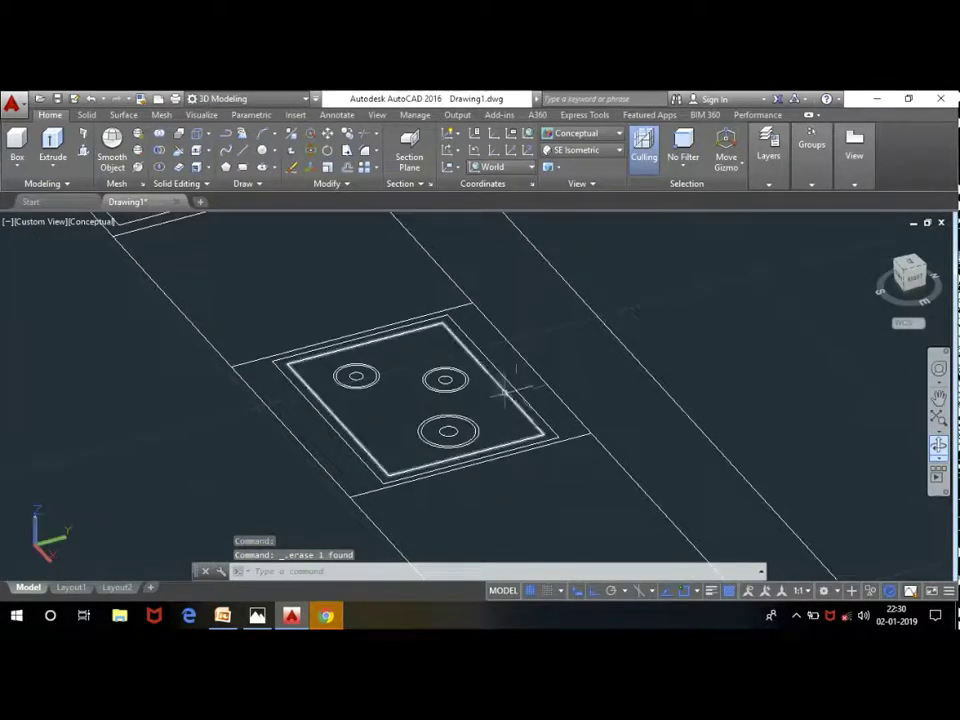
scroll(278, 330, "down", 3)
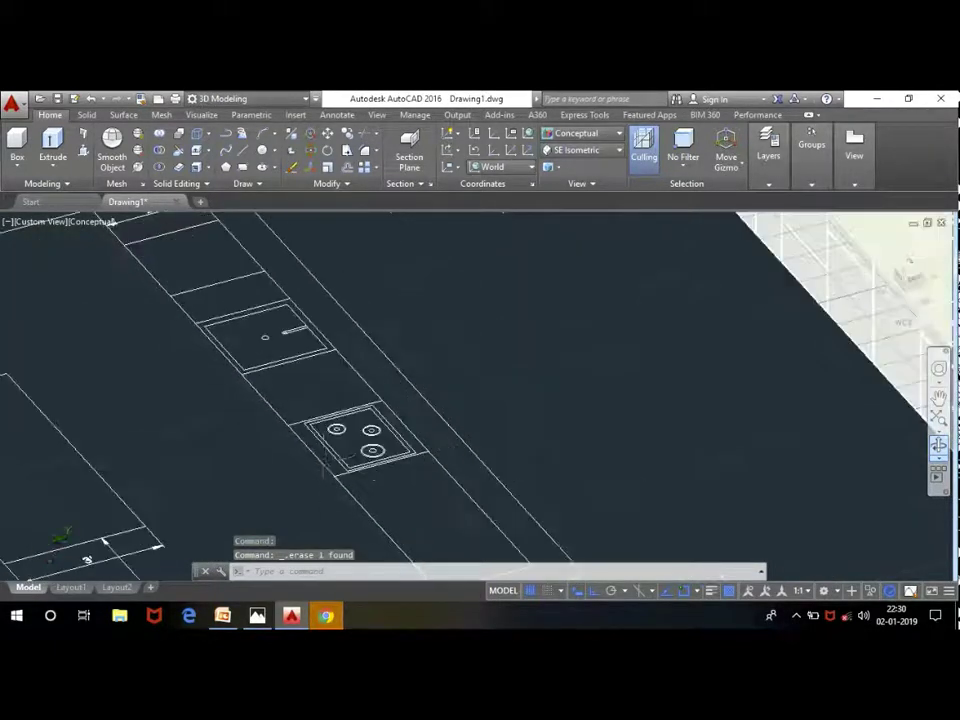
scroll(250, 355, "down", 2)
scroll(256, 360, "up", 2)
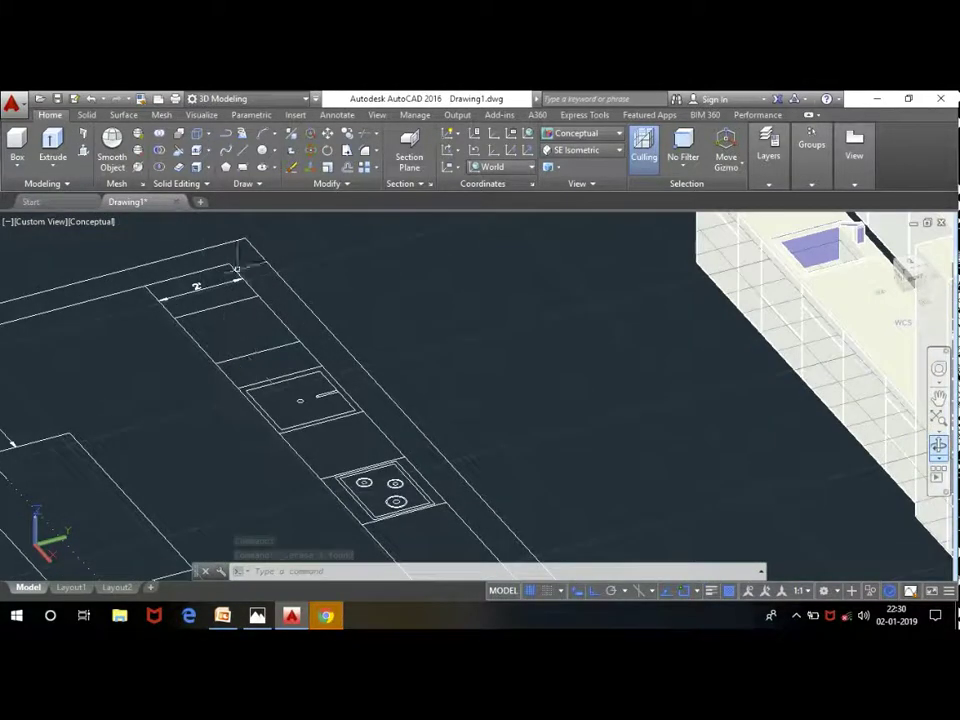
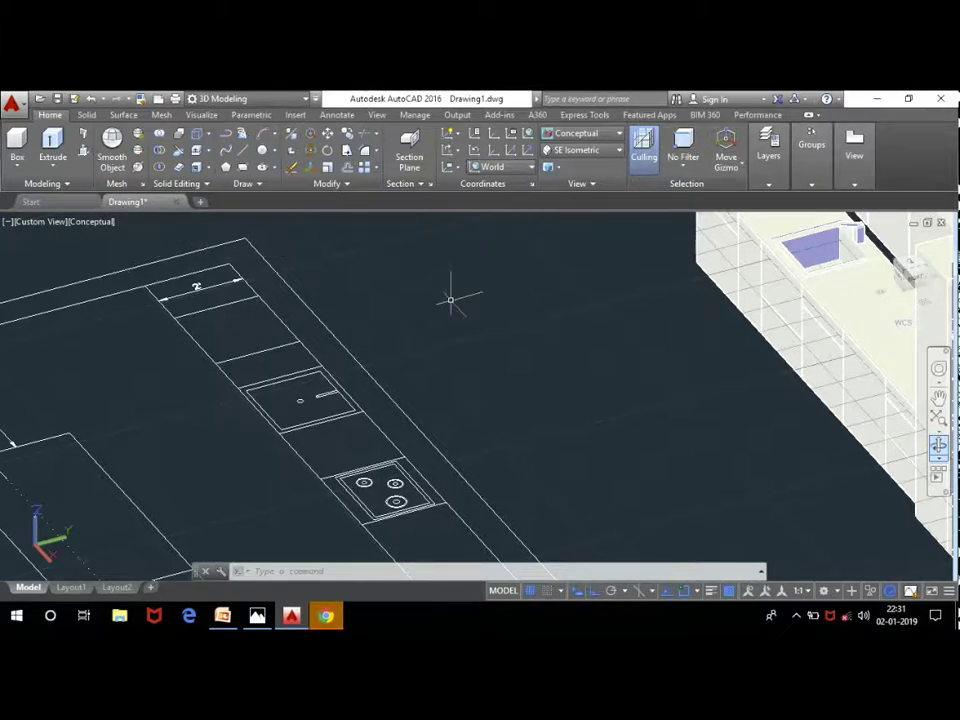
Step: Convert 100 millimetres to inches in QuickCalc, giving 3.93700787
type("al")
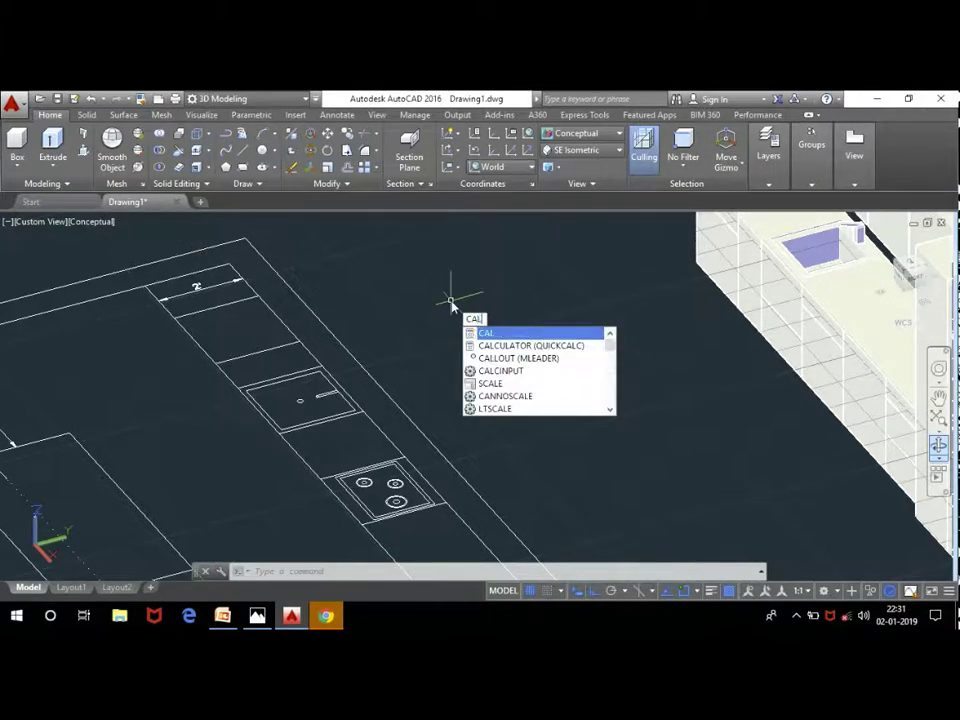
left_click(505, 346)
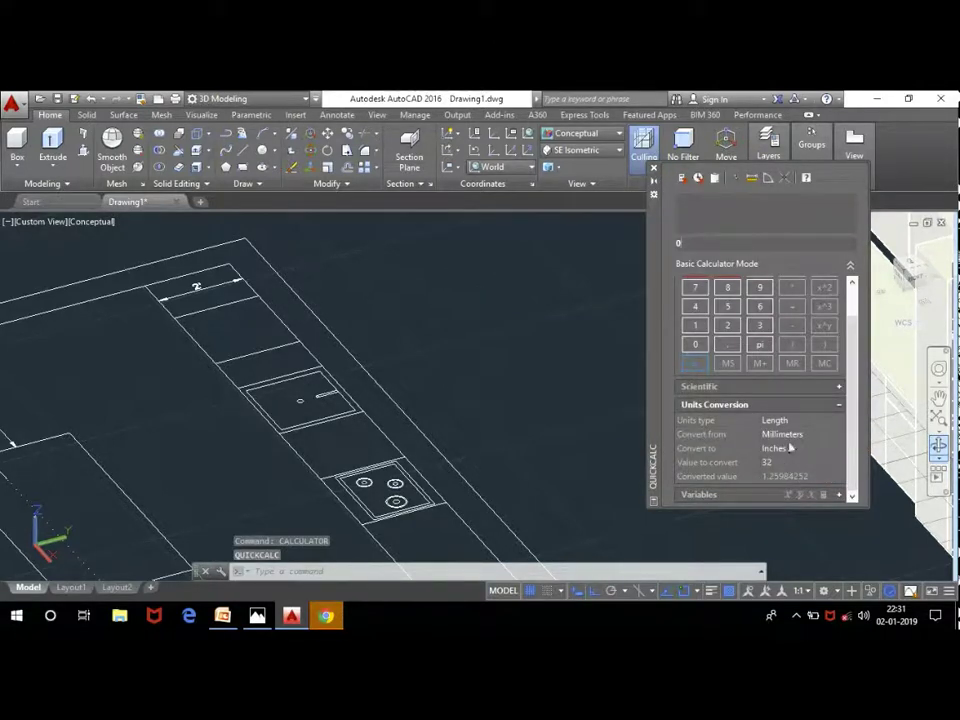
left_click(782, 462)
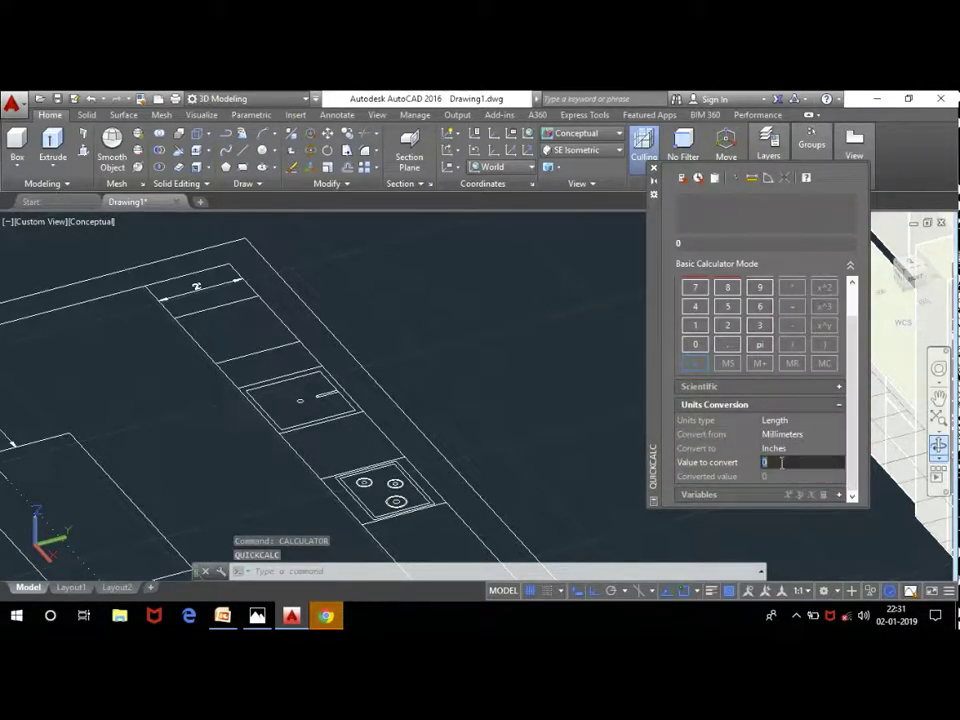
type("10")
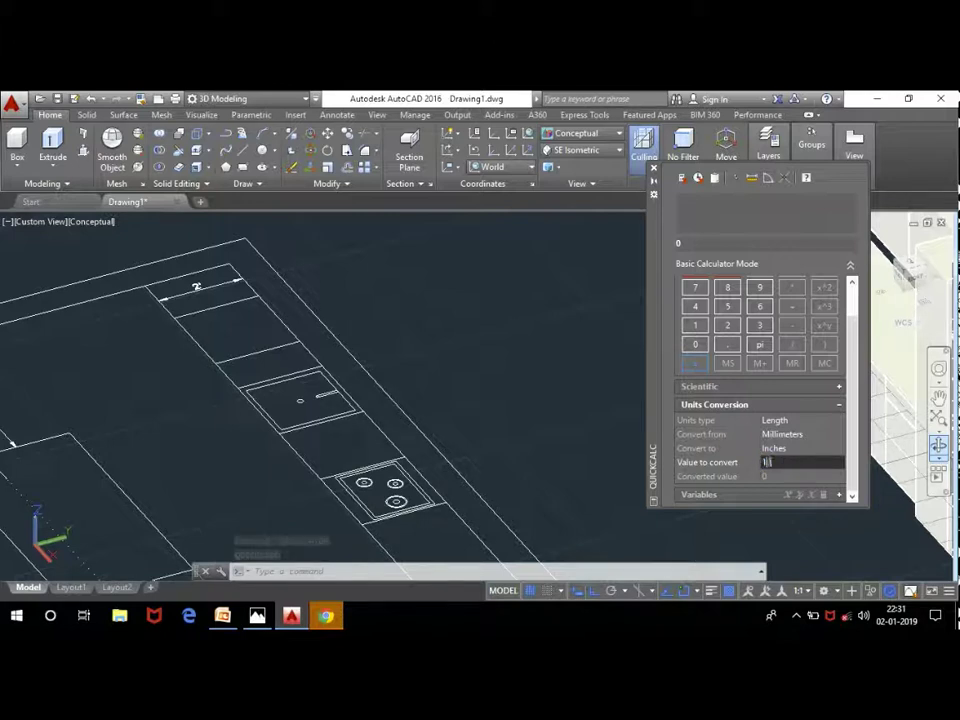
type("0")
key("Return")
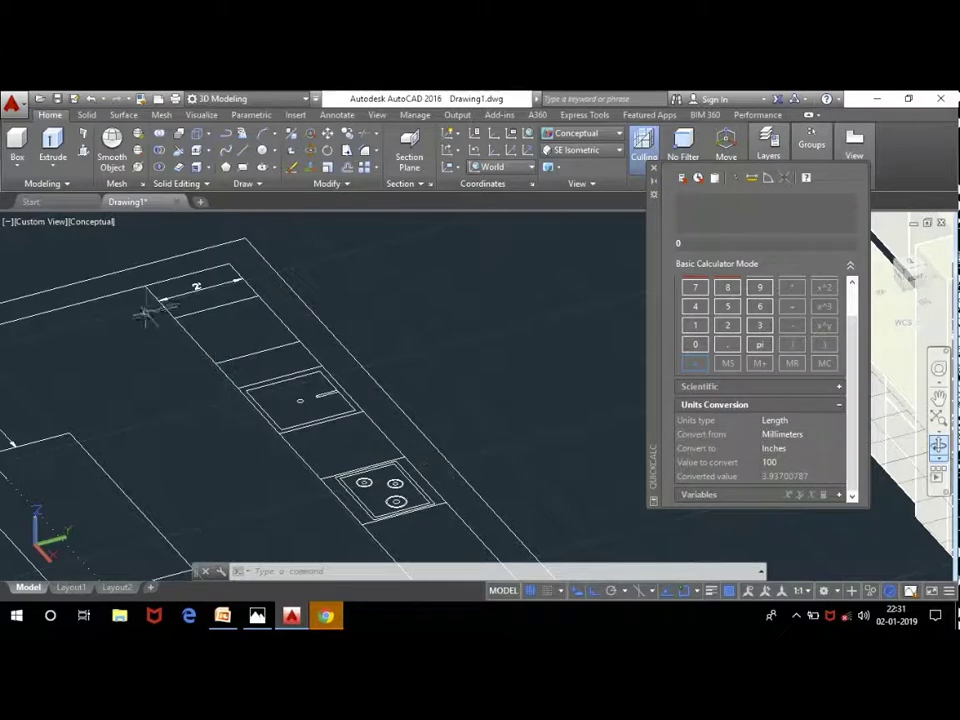
scroll(148, 314, "down", 3)
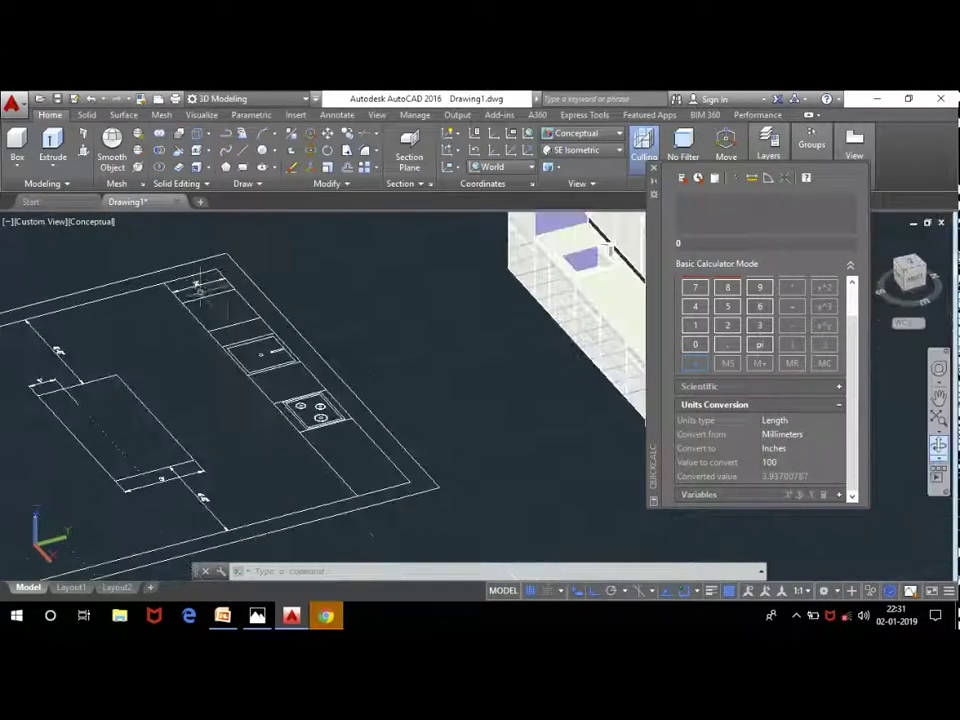
Step: Start a box at the floor-rectangle corner, then abandon it
left_click(14, 143)
scroll(196, 284, "up", 2)
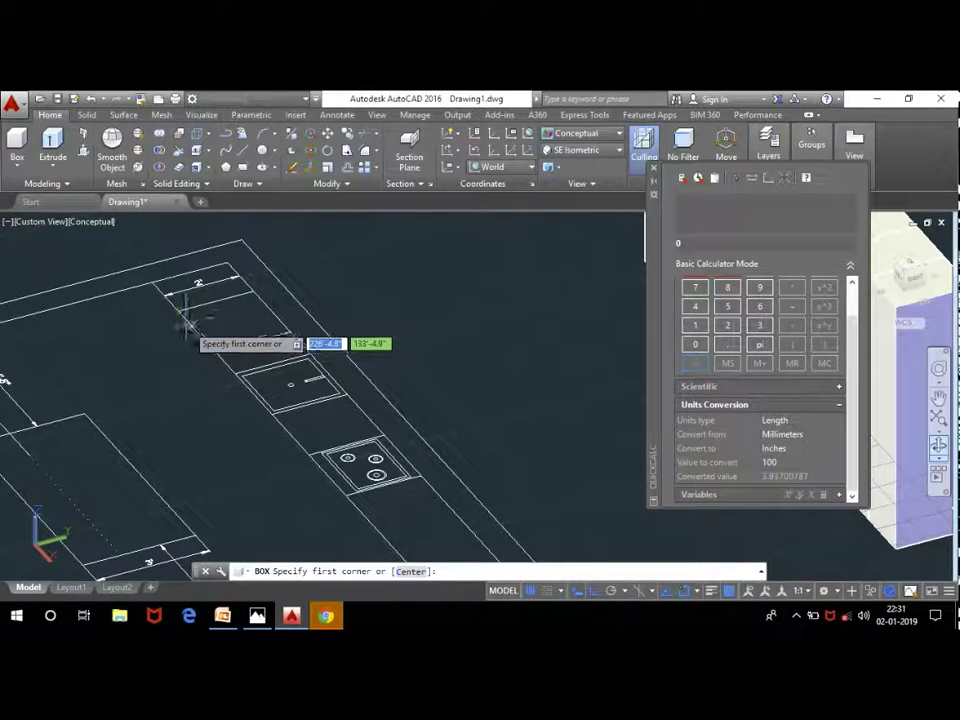
left_click(176, 311)
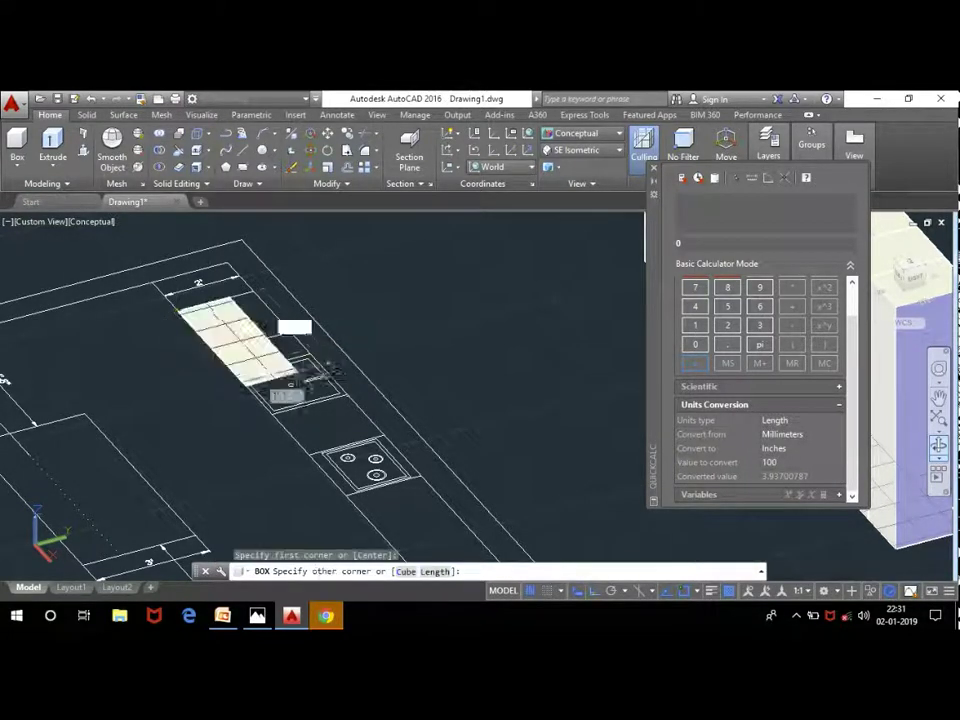
scroll(330, 385, "up", 2)
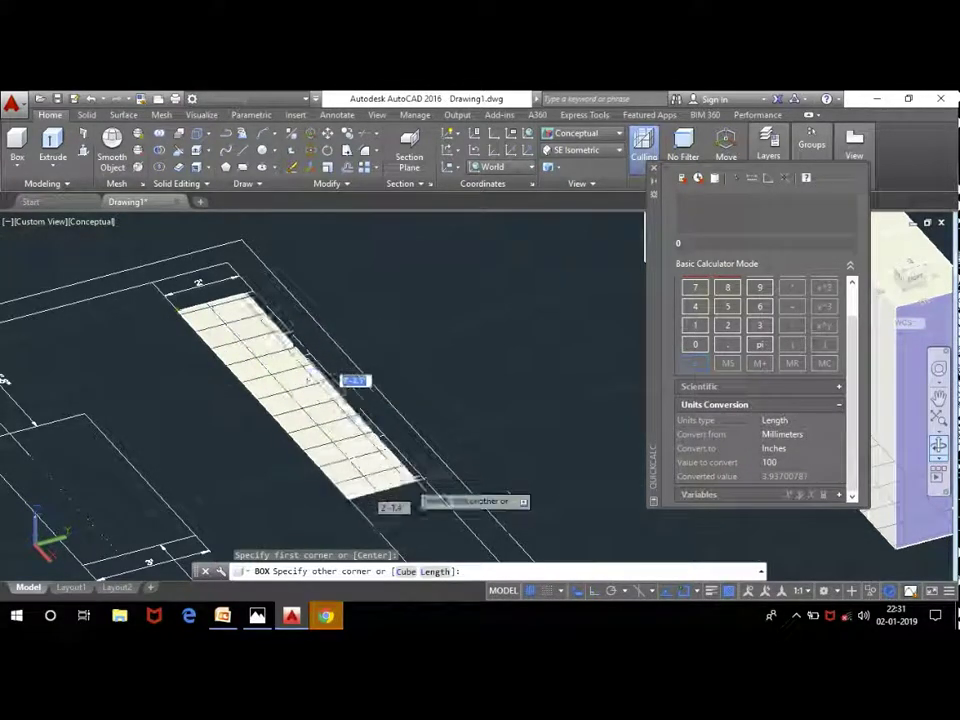
scroll(420, 470, "up", 2)
scroll(378, 465, "up", 2)
scroll(380, 430, "down", 3)
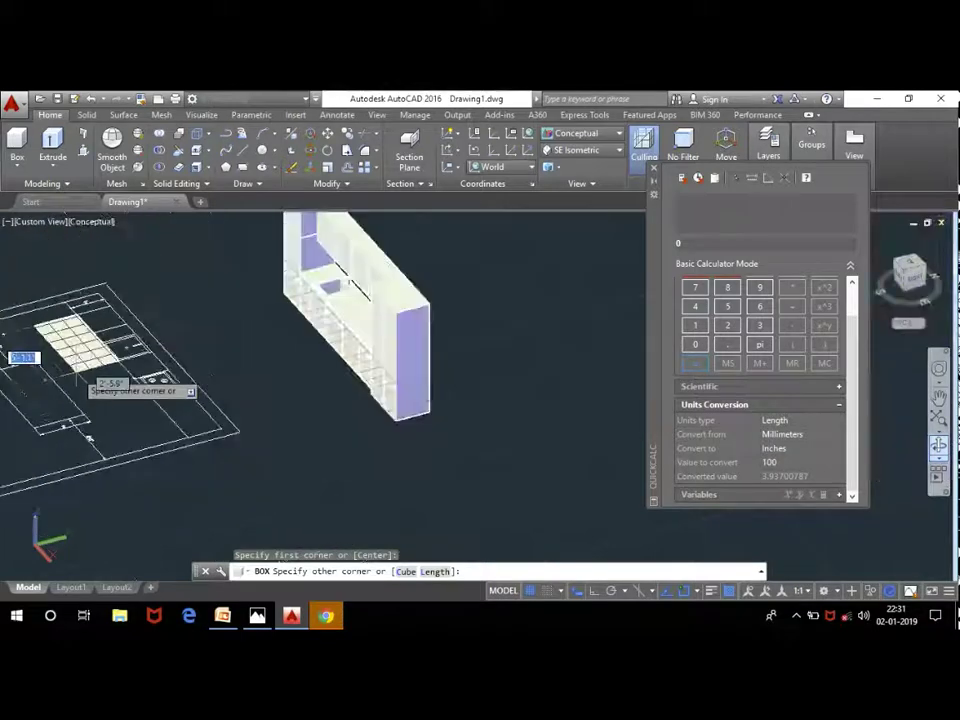
scroll(70, 377, "down", 2)
scroll(80, 378, "up", 3)
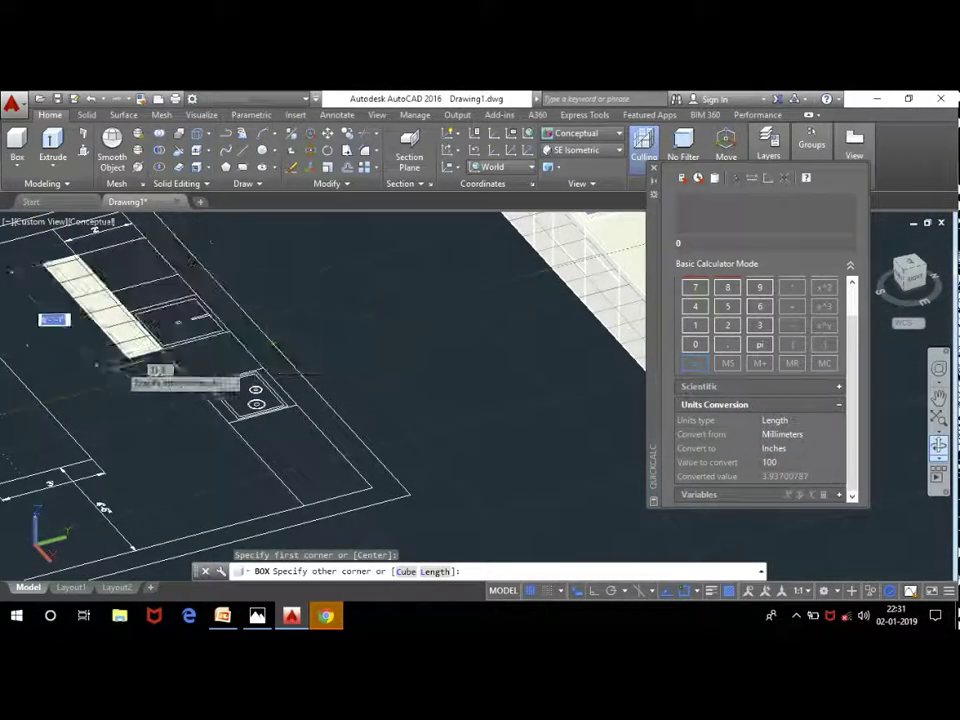
key("Escape")
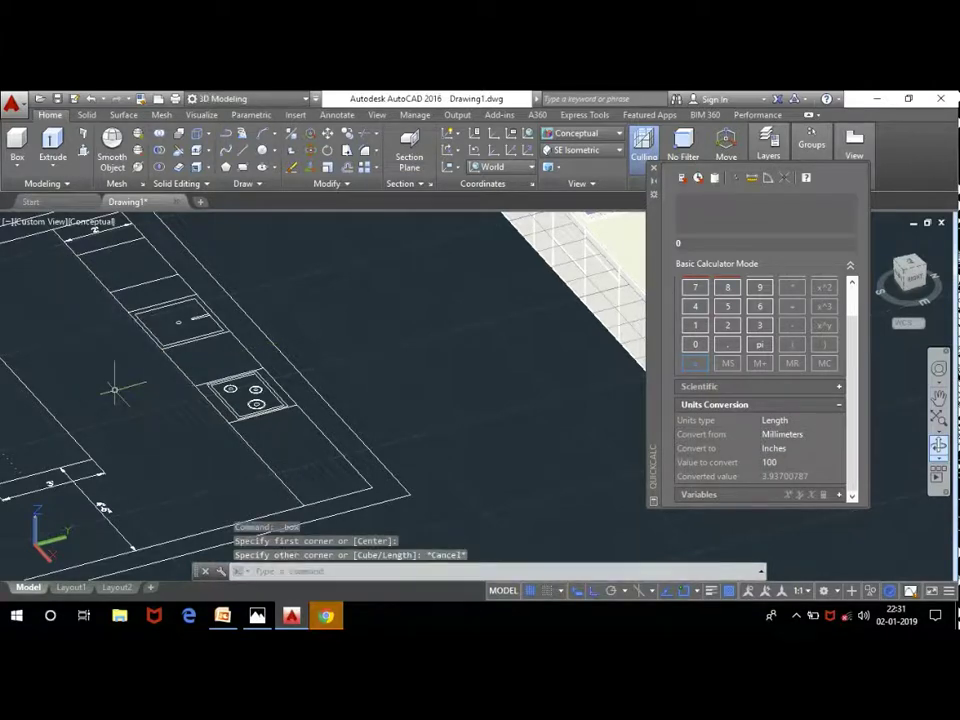
scroll(196, 352, "down", 2)
scroll(260, 390, "down", 1)
scroll(413, 285, "up", 2)
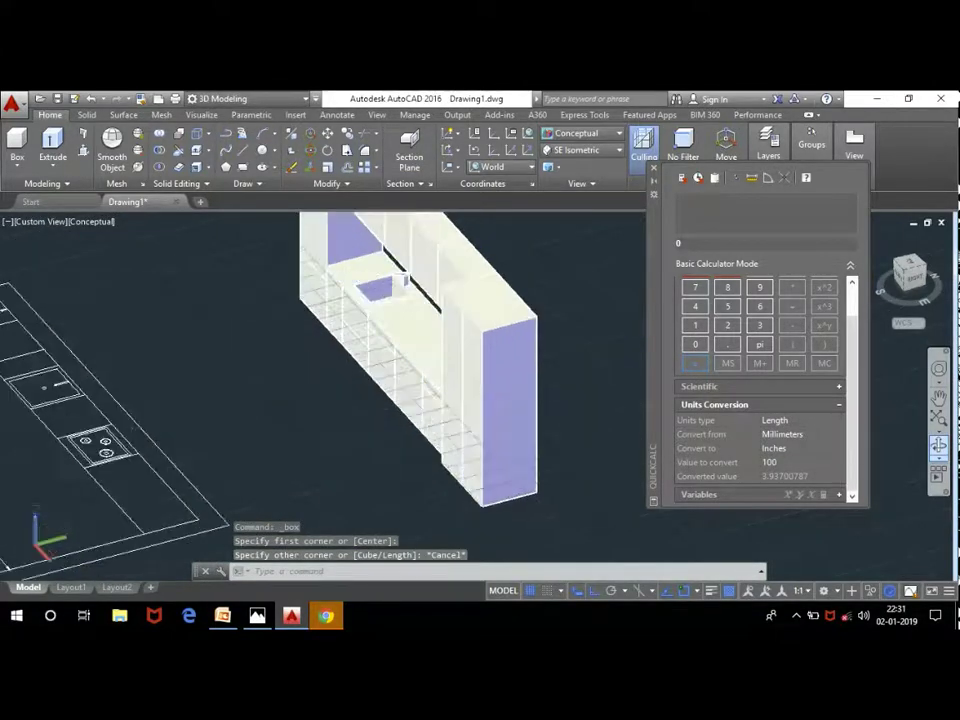
scroll(437, 305, "up", 1)
scroll(437, 305, "up", 2)
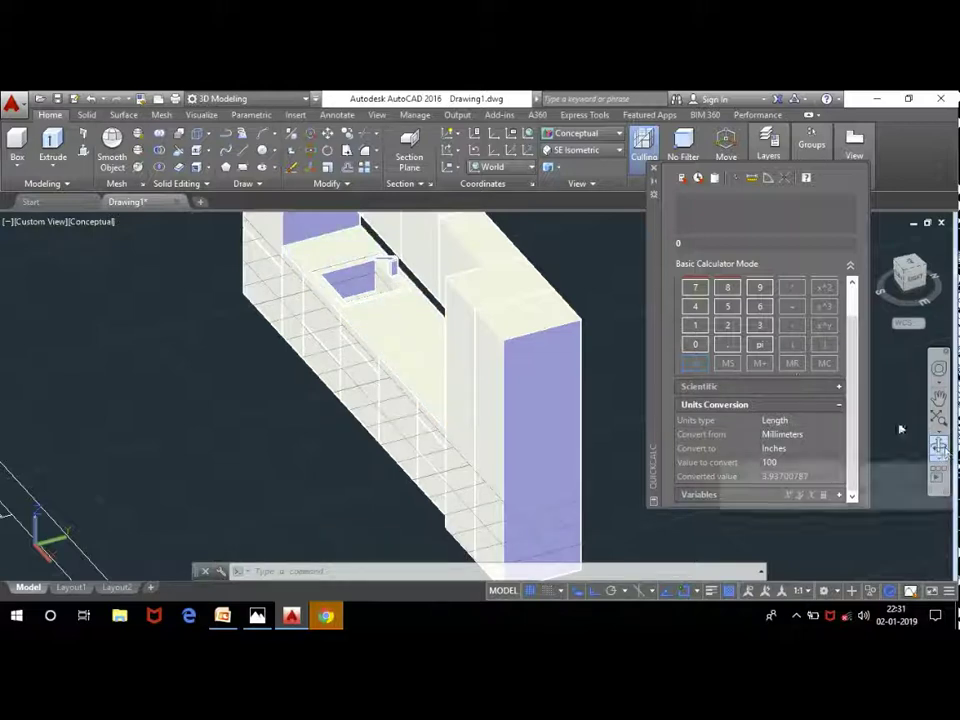
scroll(226, 370, "down", 3)
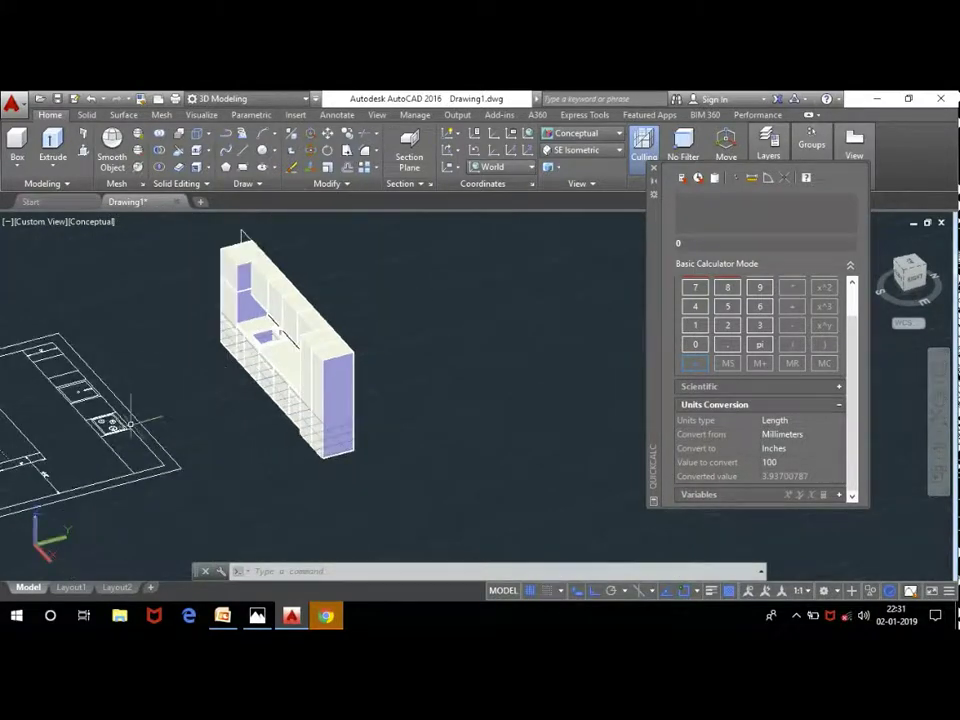
scroll(130, 424, "up", 3)
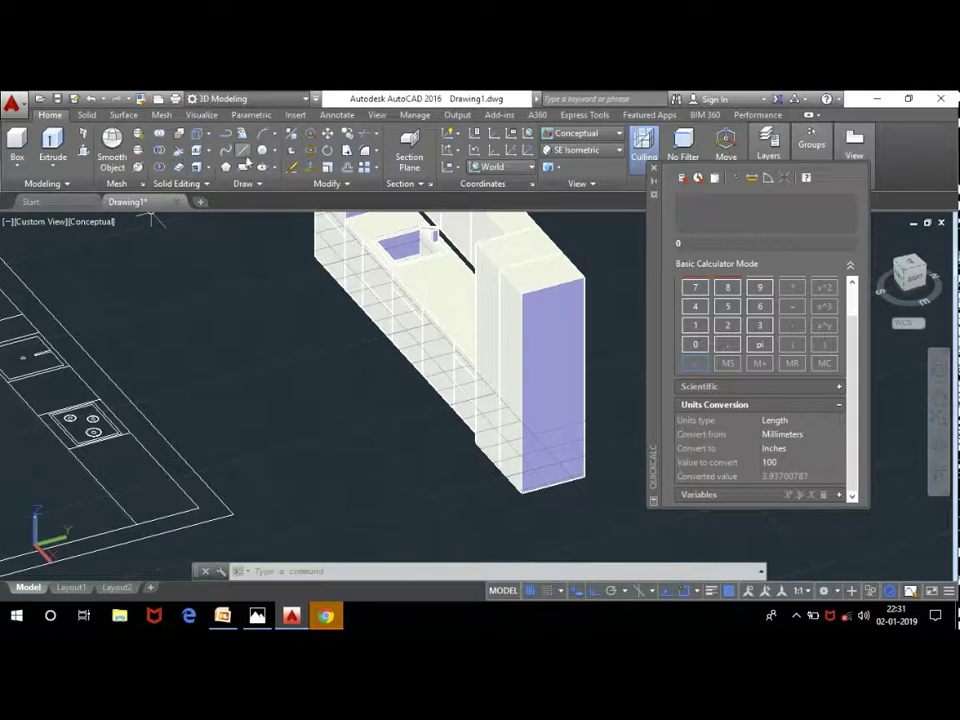
Step: Draw two line segments from the floor-outline corner, the first 3' long
left_click(243, 150)
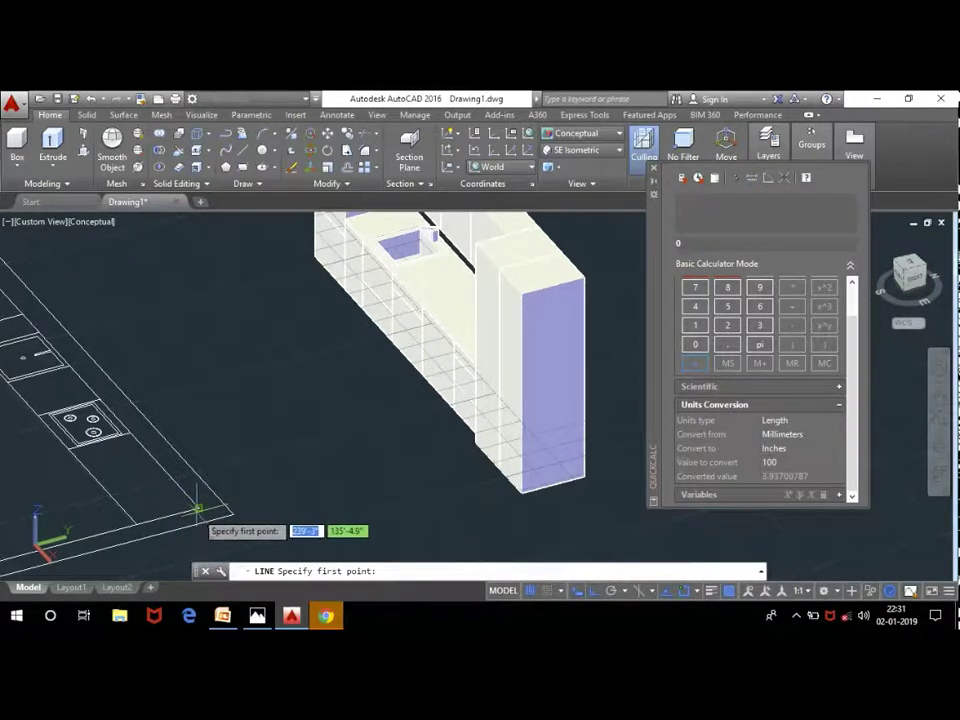
left_click(196, 511)
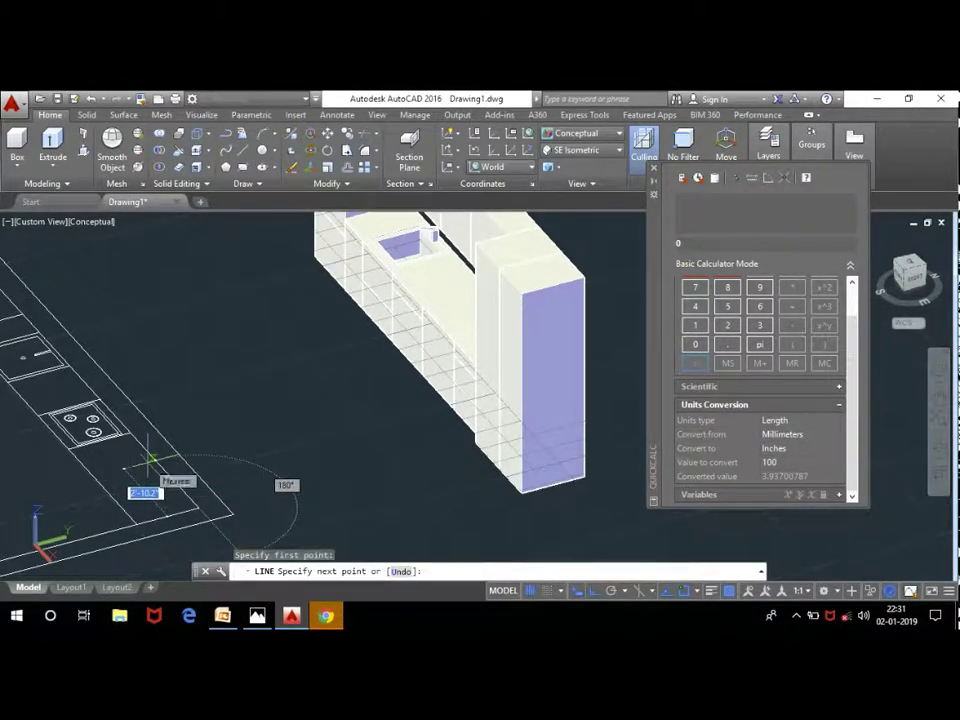
type("3'")
key("Return")
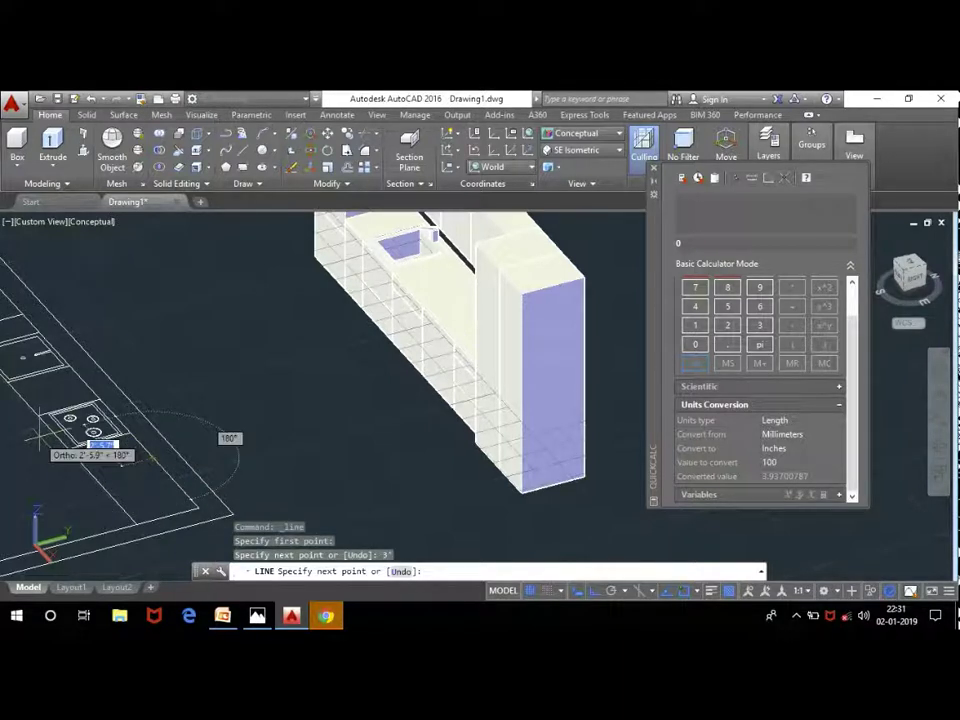
left_click(88, 456)
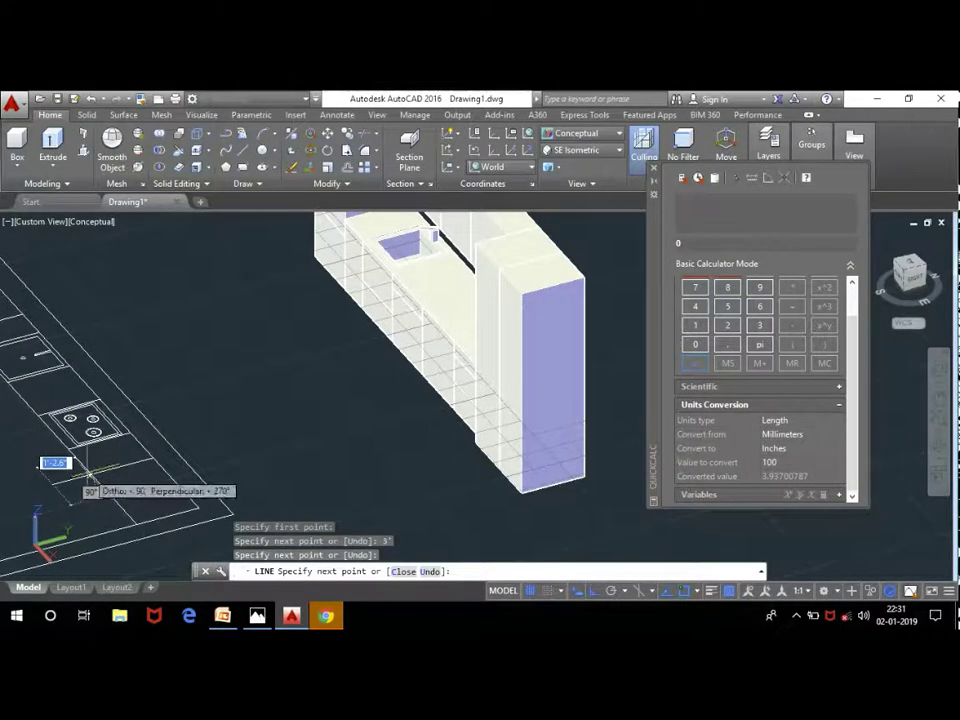
key("Escape")
middle_click_drag(115, 461, 95, 470, "shift")
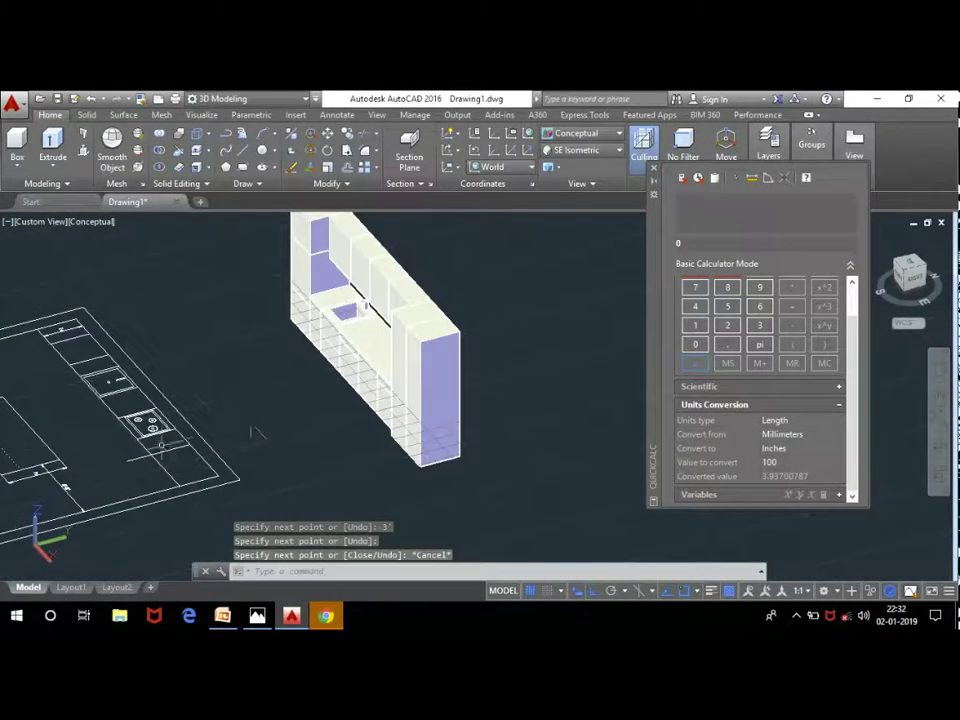
scroll(200, 400, "up", 1)
scroll(160, 330, "up", 3)
scroll(130, 260, "down", 3)
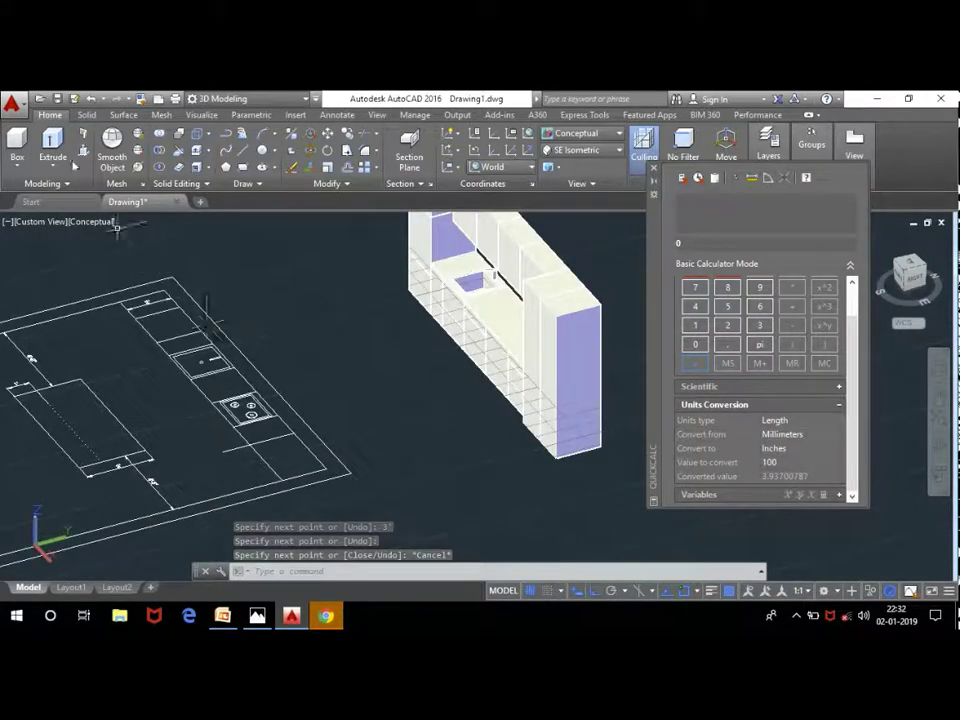
Step: Draw a 3.9-high box over the long counter rectangle
left_click(17, 140)
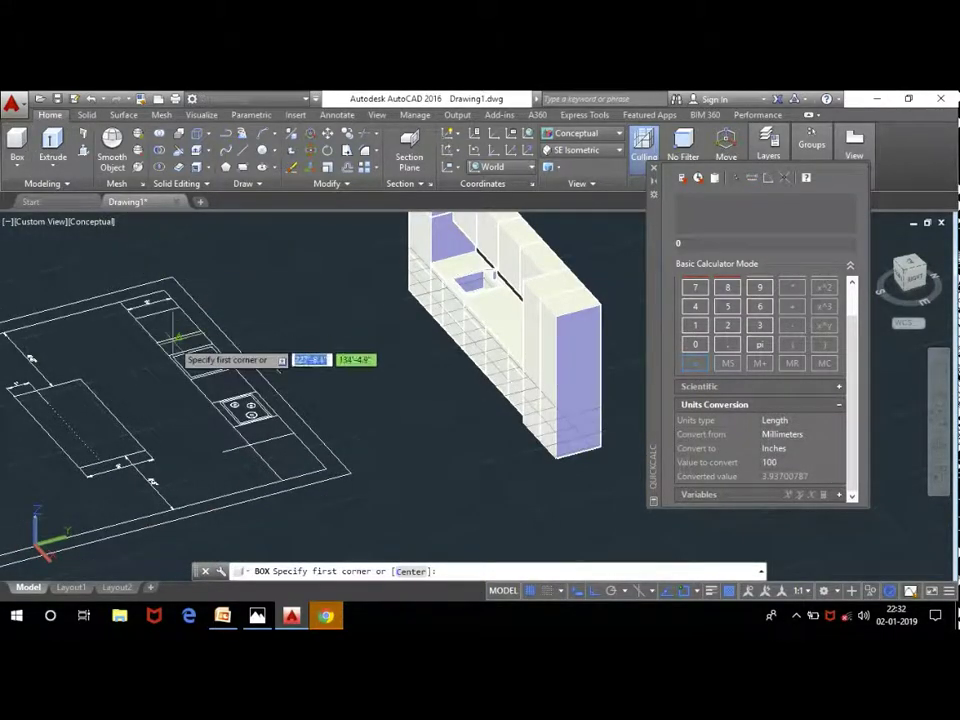
scroll(178, 340, "up", 1)
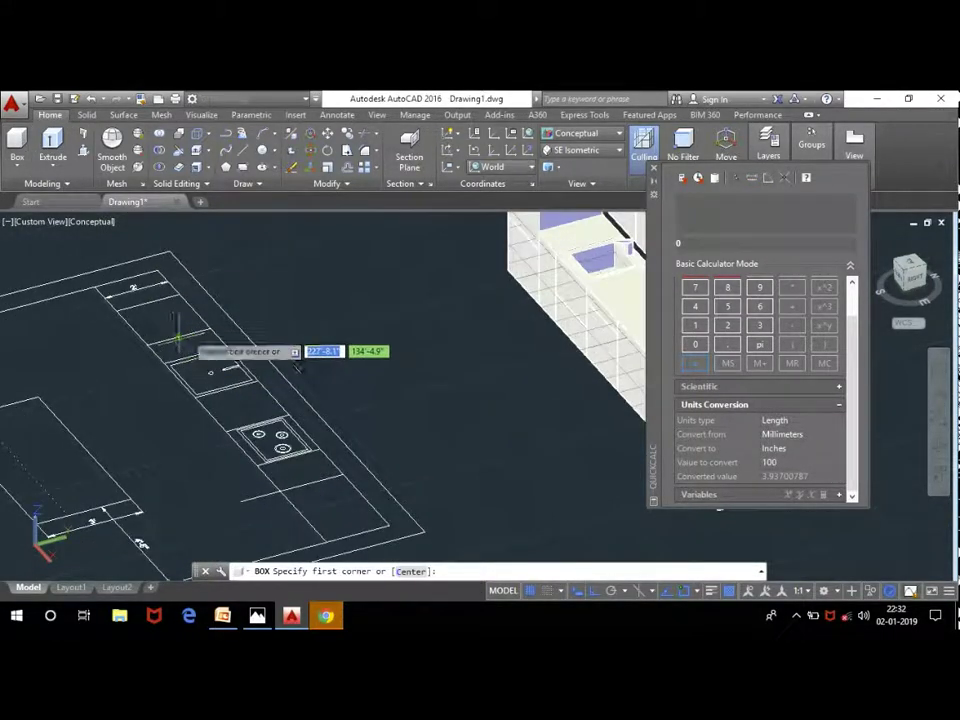
left_click(116, 311)
scroll(340, 500, "up", 1)
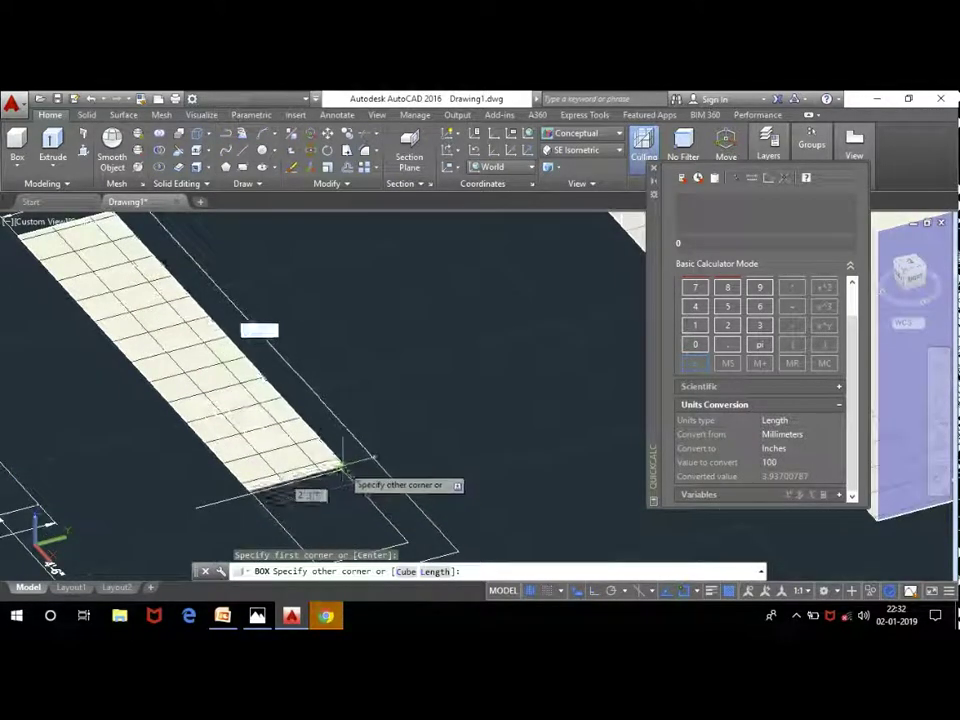
left_click(340, 467)
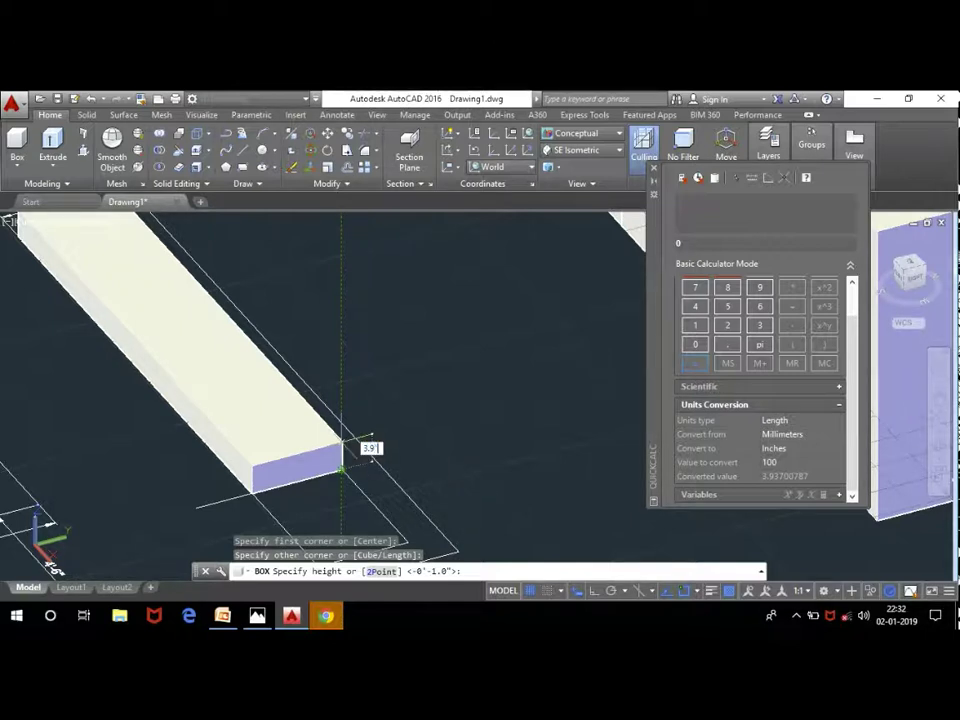
key("Return")
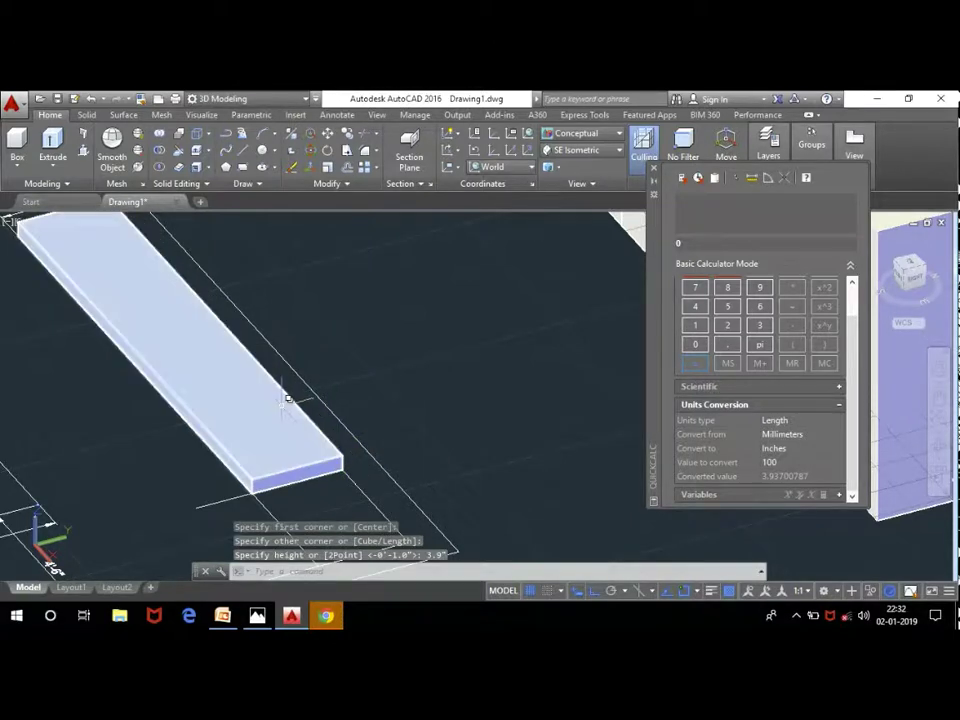
Step: Raise the box 3.9 along one axis with the move gizmo and close QuickCalc
scroll(285, 396, "up", 1)
left_click(214, 428)
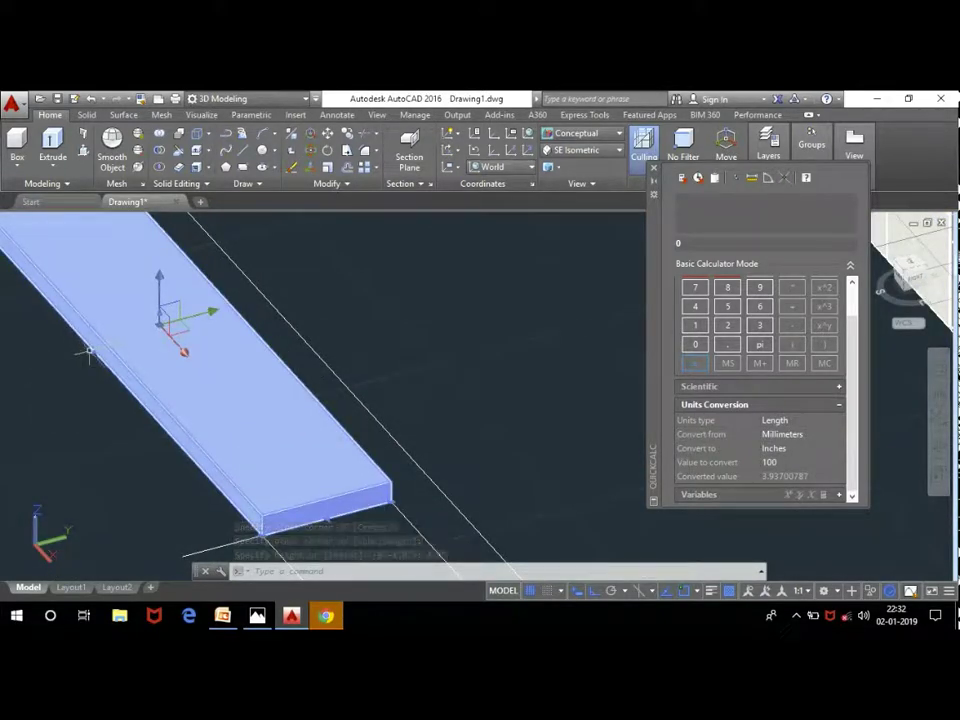
left_click(163, 322)
type("3.93")
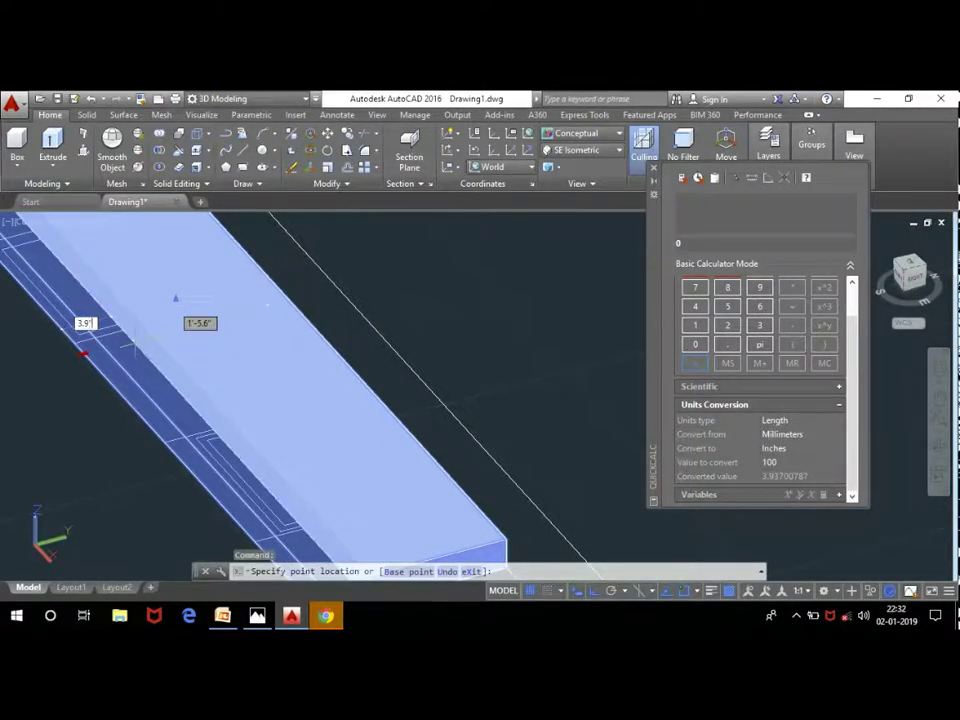
key("Return")
key("Escape")
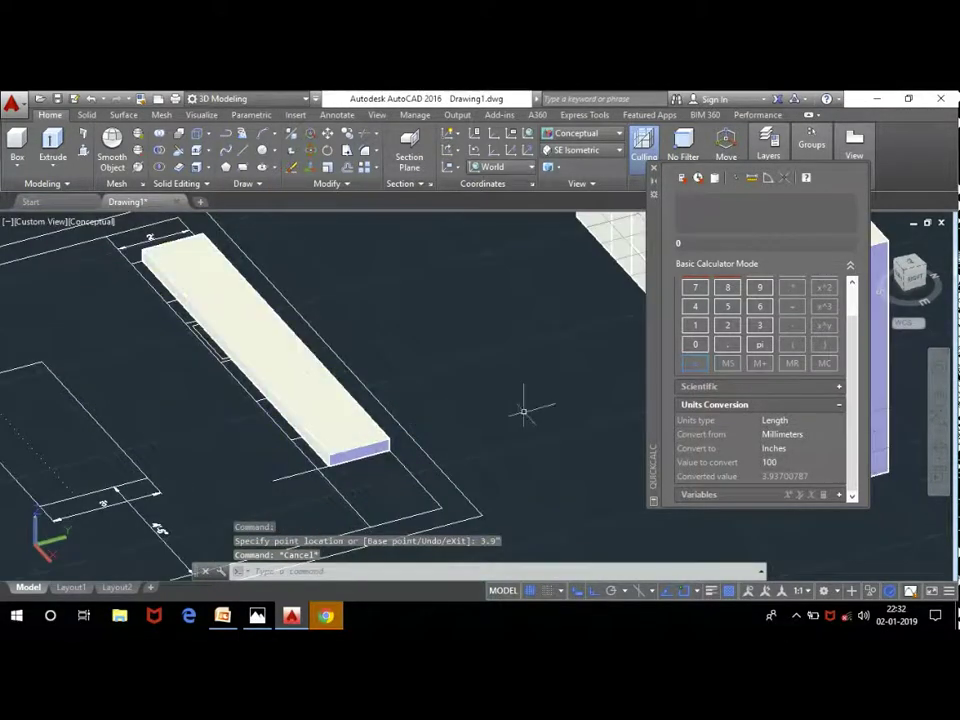
mouse_move(937, 415)
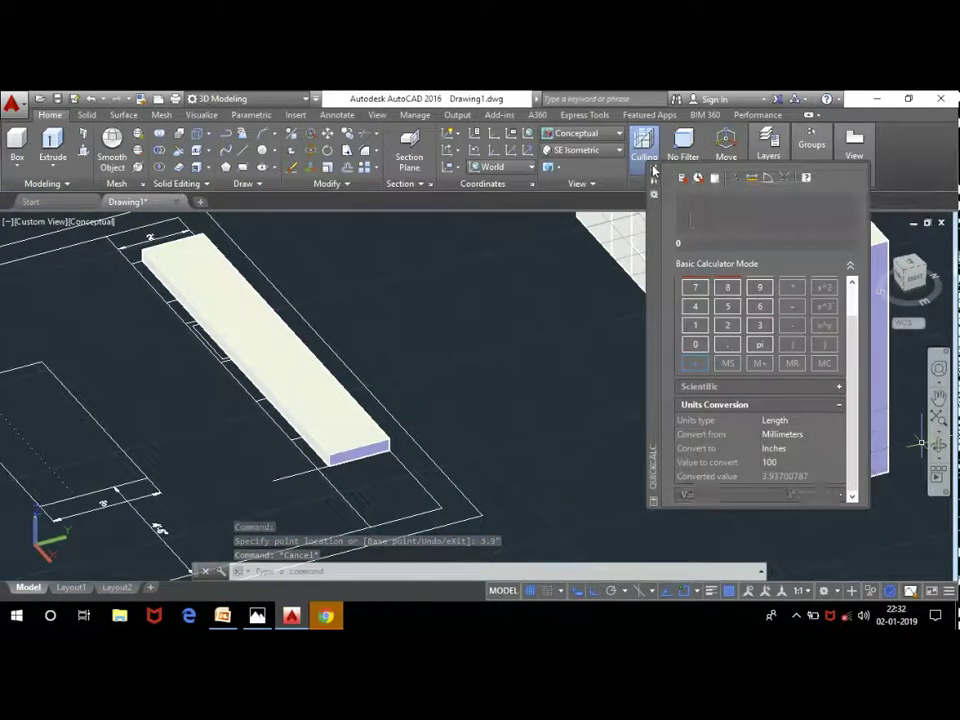
left_click(653, 167)
Step: Move the countertop slab by its corner onto the lower corner of the cabinet model
mouse_move(596, 418)
middle_mouse_down("shift")
mouse_move(780, 342)
mouse_move(598, 302)
mouse_move(579, 300)
mouse_move(579, 315)
middle_mouse_up("shift")
key("Escape")
scroll(530, 411, "up", 5)
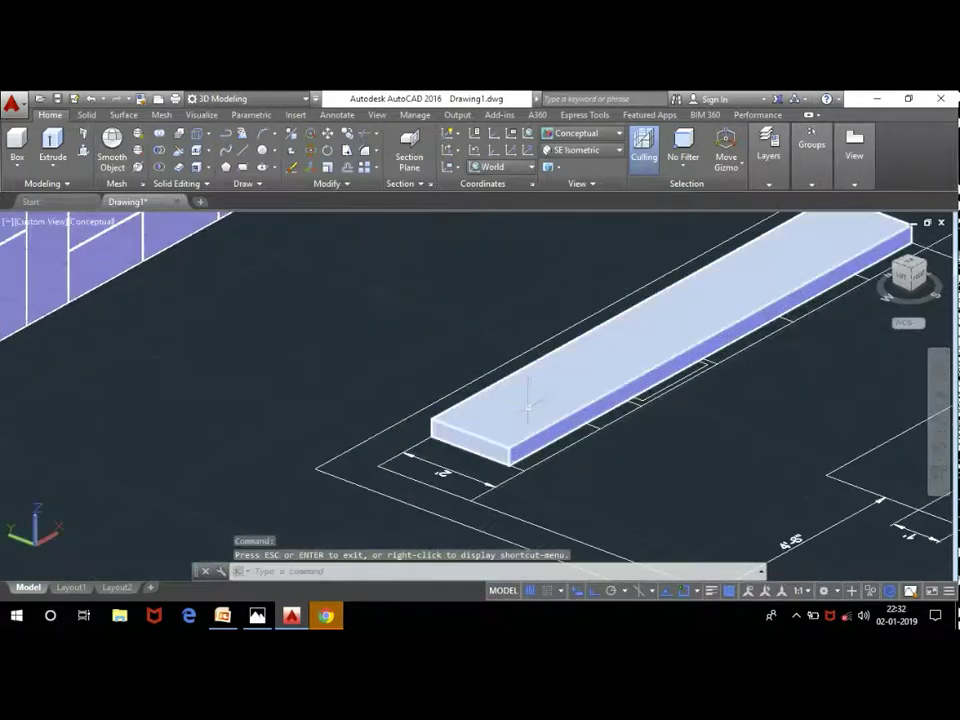
left_click(522, 412)
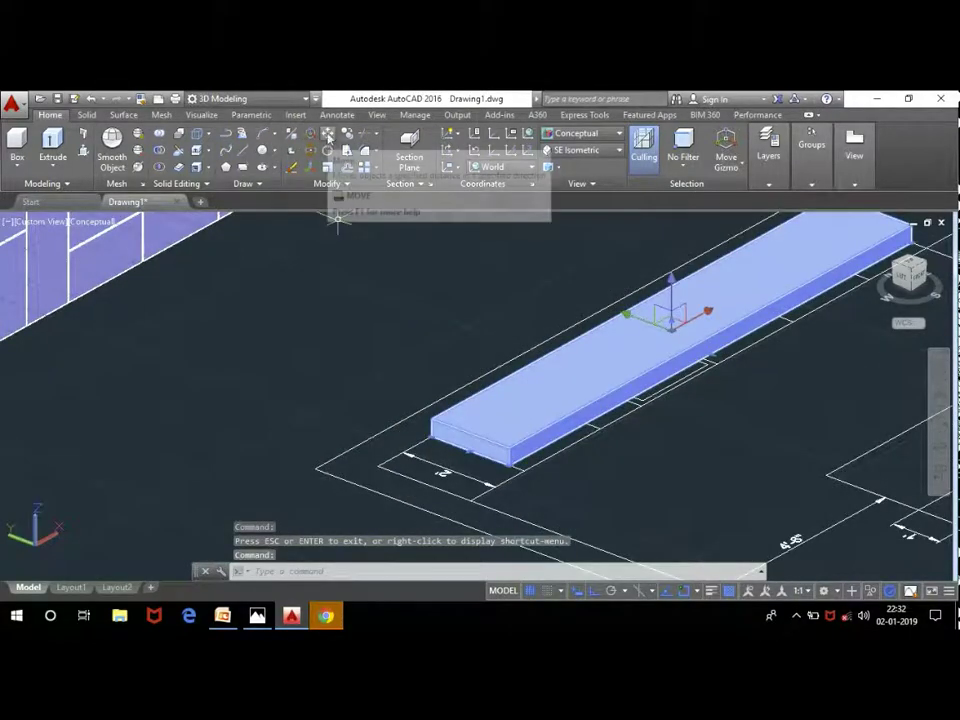
left_click(328, 138)
scroll(430, 415, "up", 2)
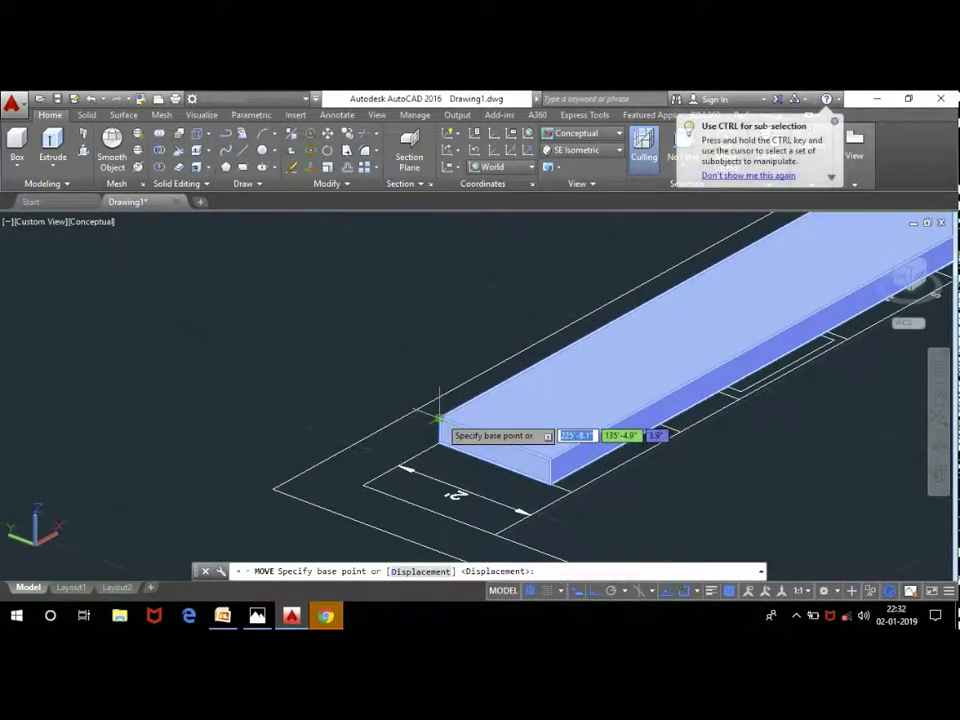
left_click(438, 413)
scroll(470, 390, "down", 3)
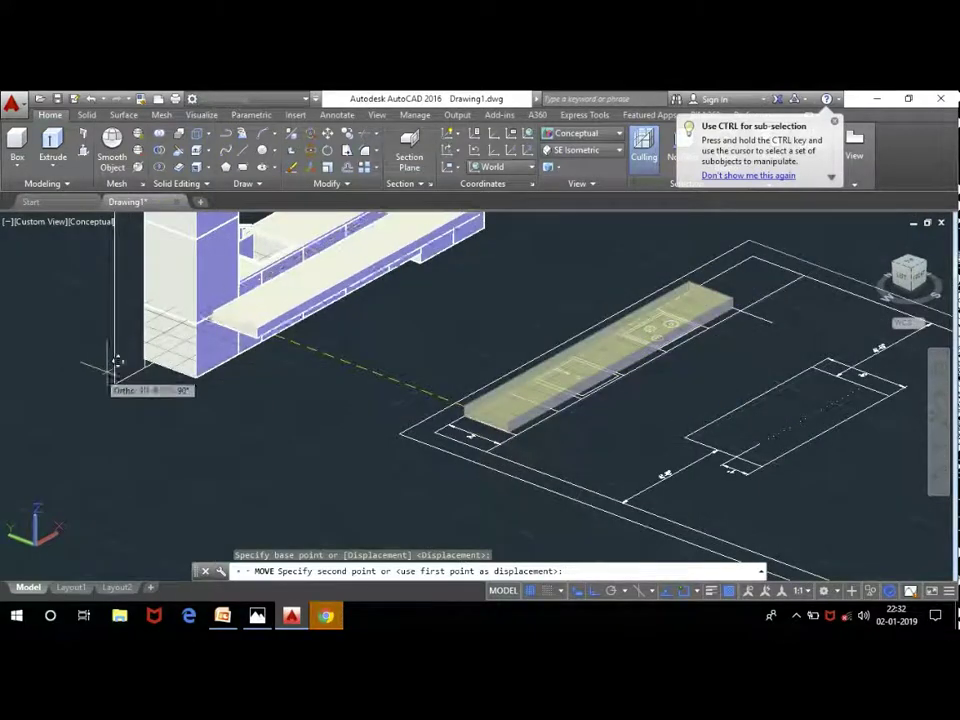
scroll(150, 350, "up", 2)
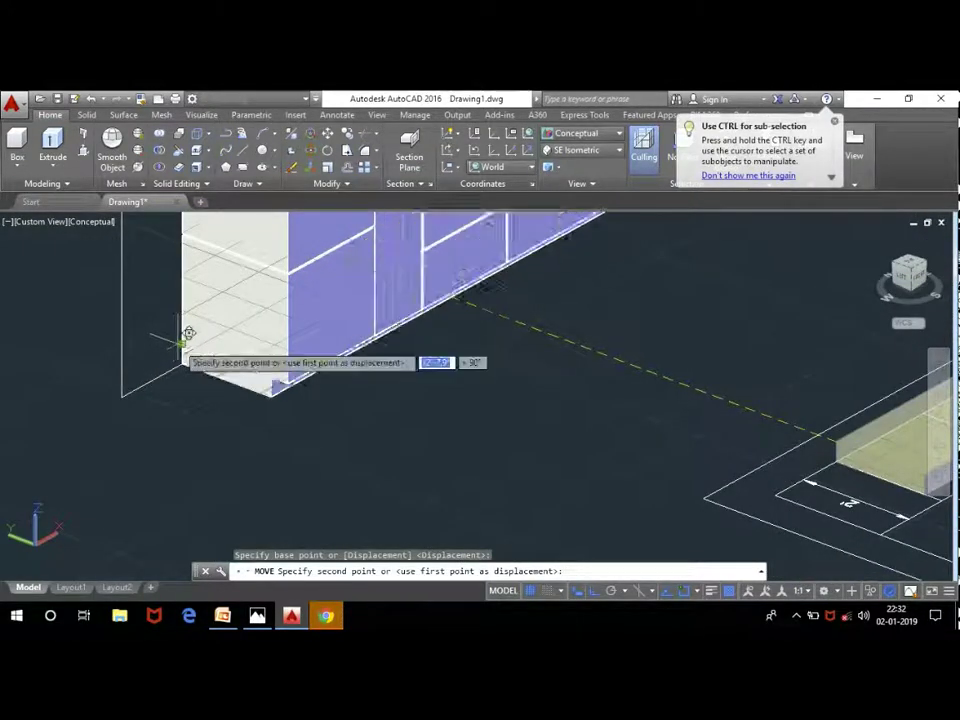
left_click(187, 333)
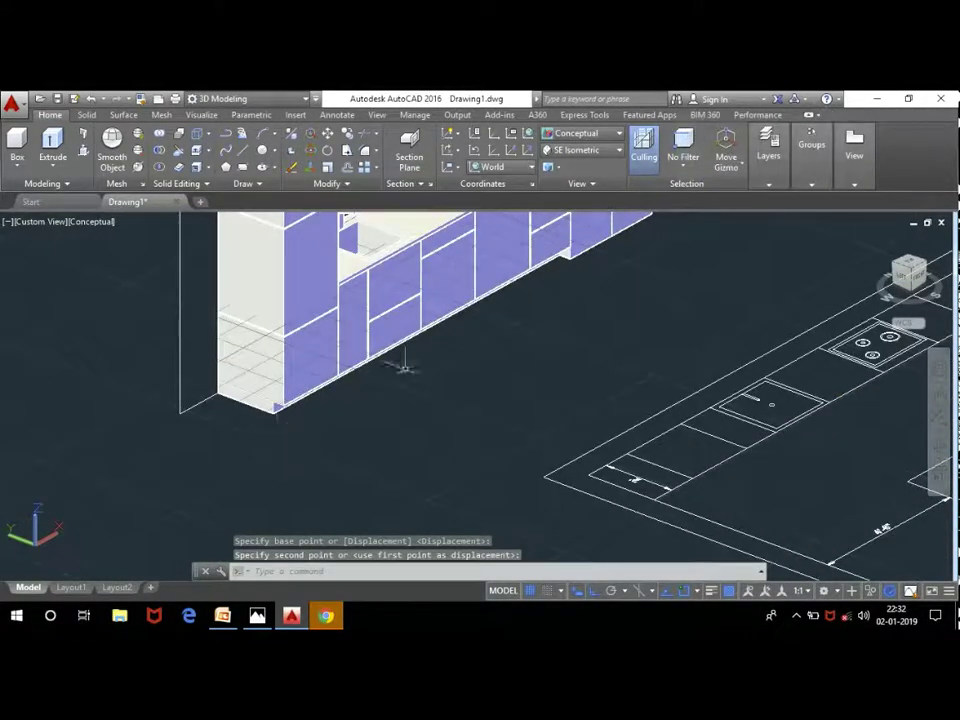
scroll(420, 385, "down", 3)
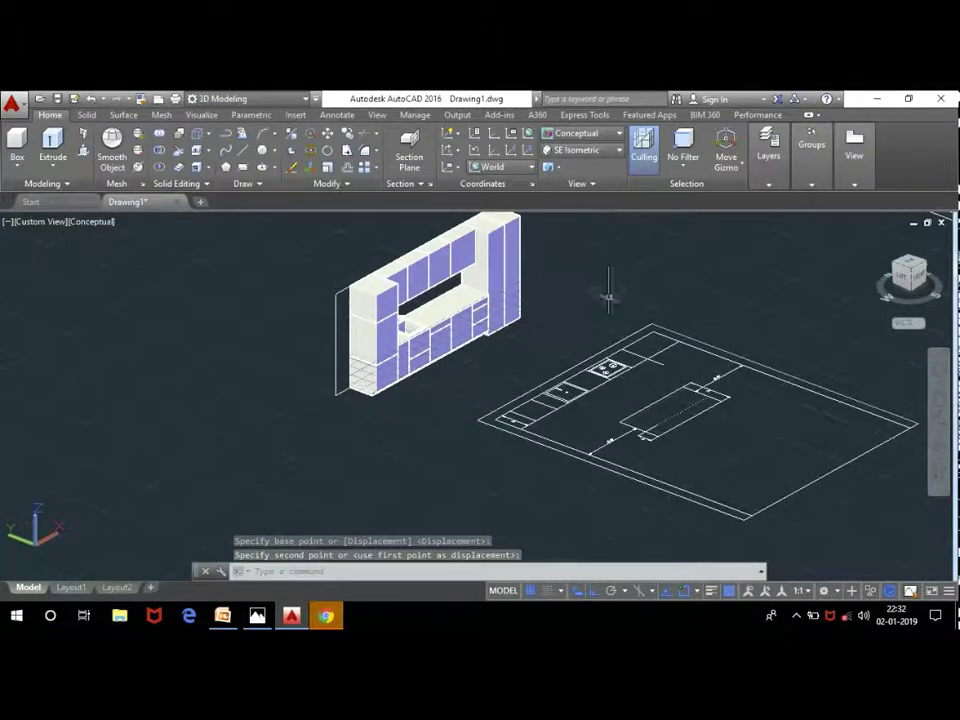
scroll(655, 362, "up", 3)
Step: Erase the stray object from the kitchen floor plan
left_click(673, 369)
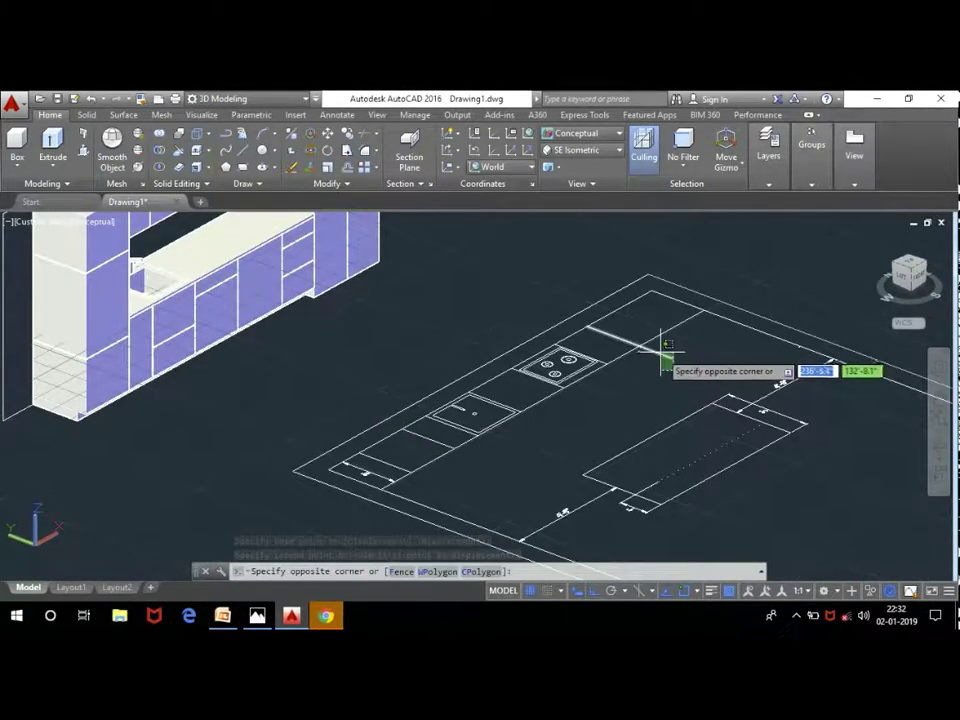
left_click(656, 402)
key("Delete")
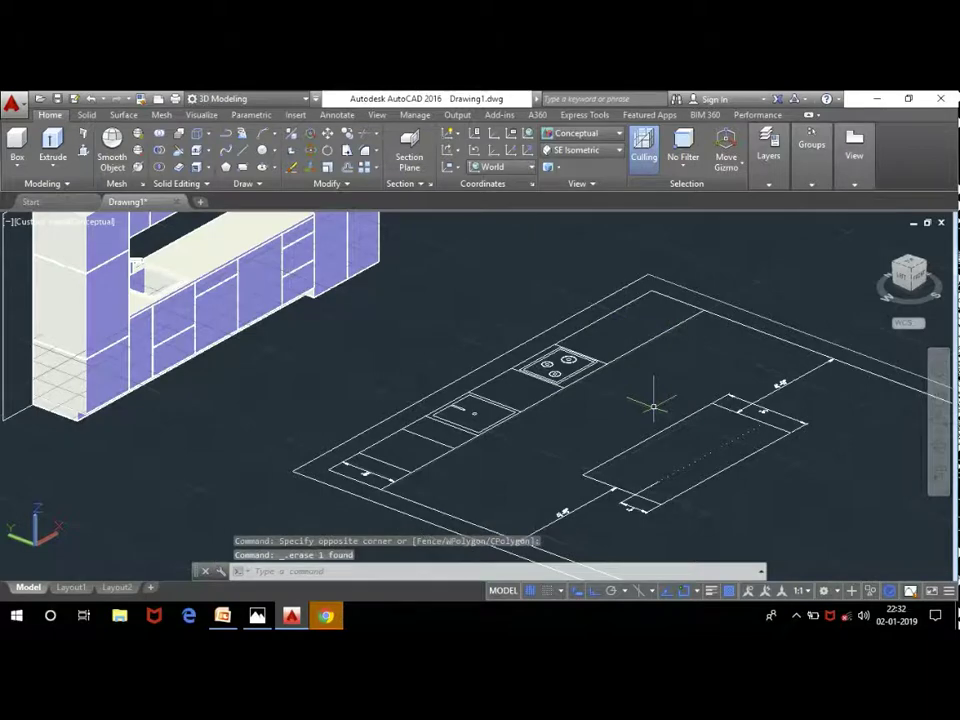
scroll(428, 408, "up", 2)
scroll(471, 343, "down", 2)
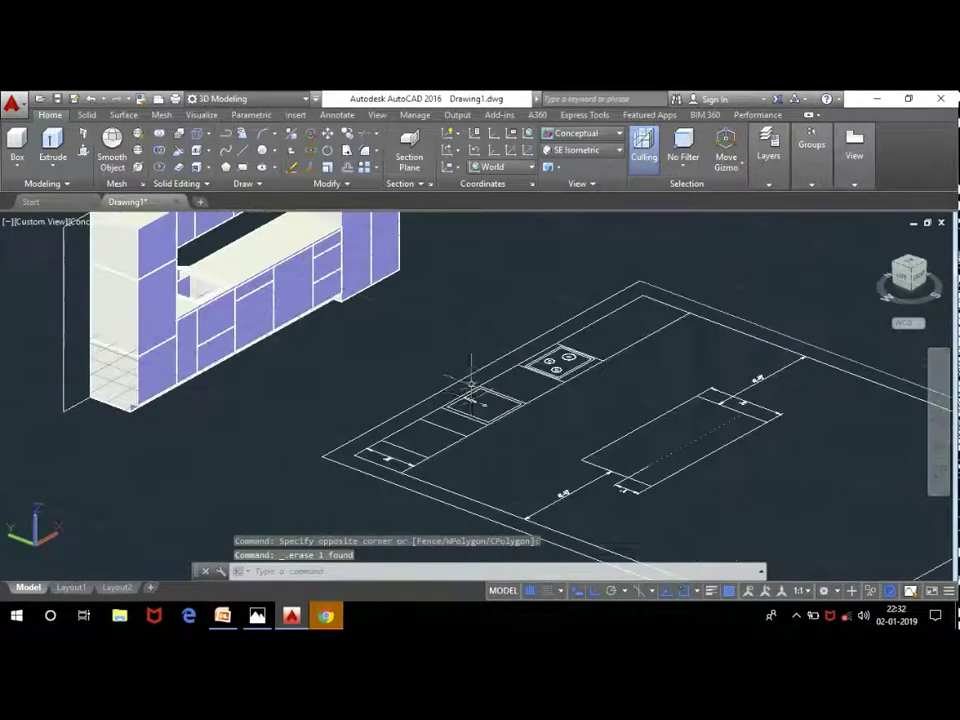
scroll(467, 386, "up", 3)
scroll(456, 414, "down", 2)
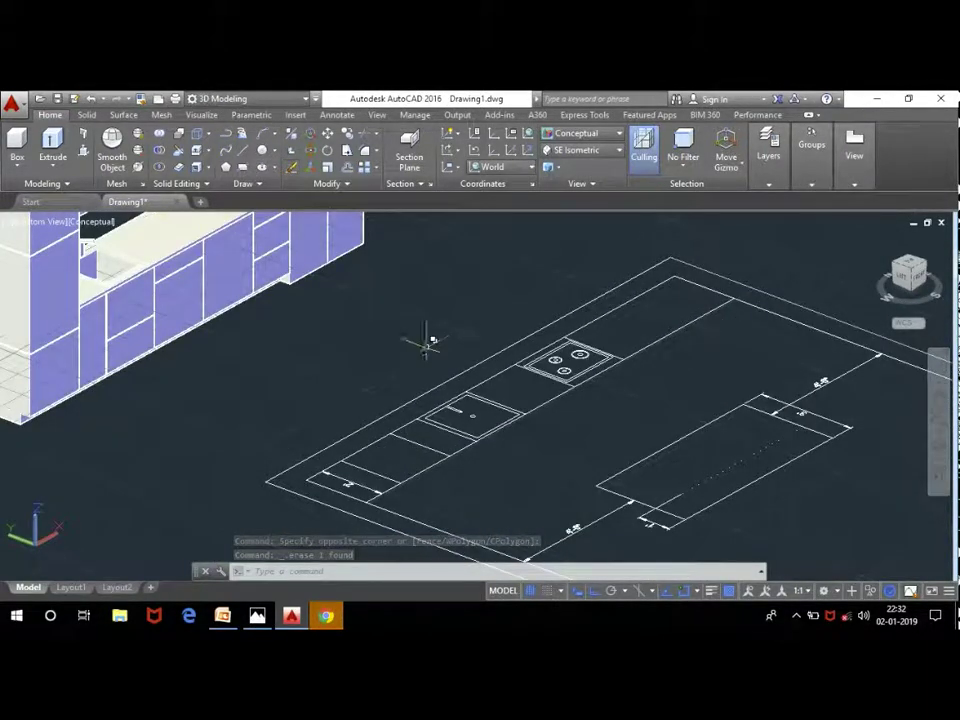
scroll(440, 400, "up", 2)
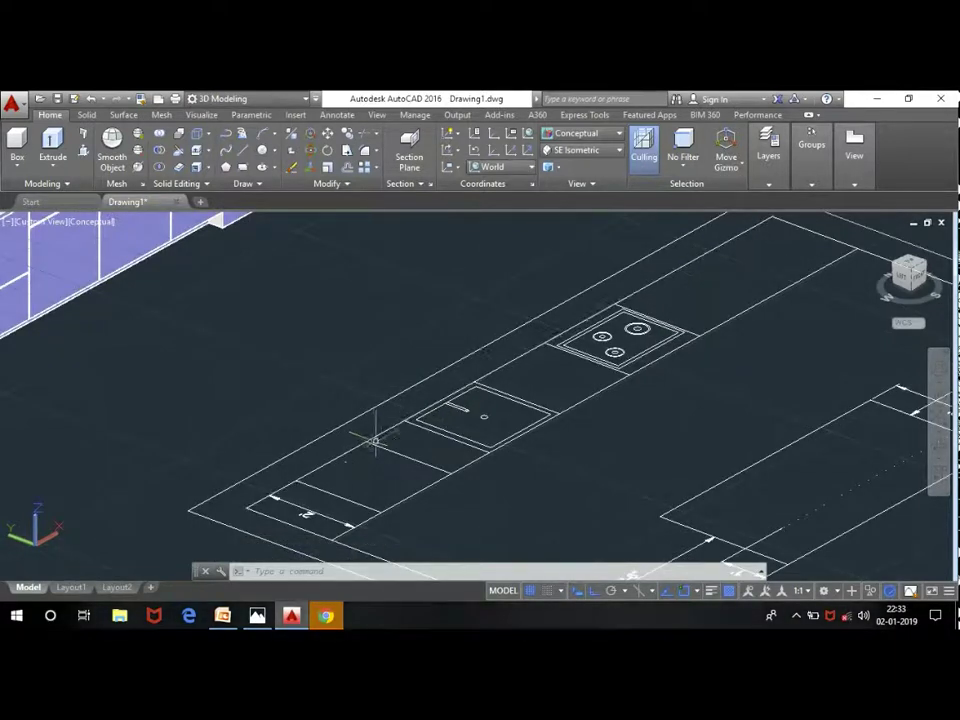
scroll(376, 440, "up", 3)
Step: Stretch the counter line beside the sink to the top-right counter corner
left_click(368, 447)
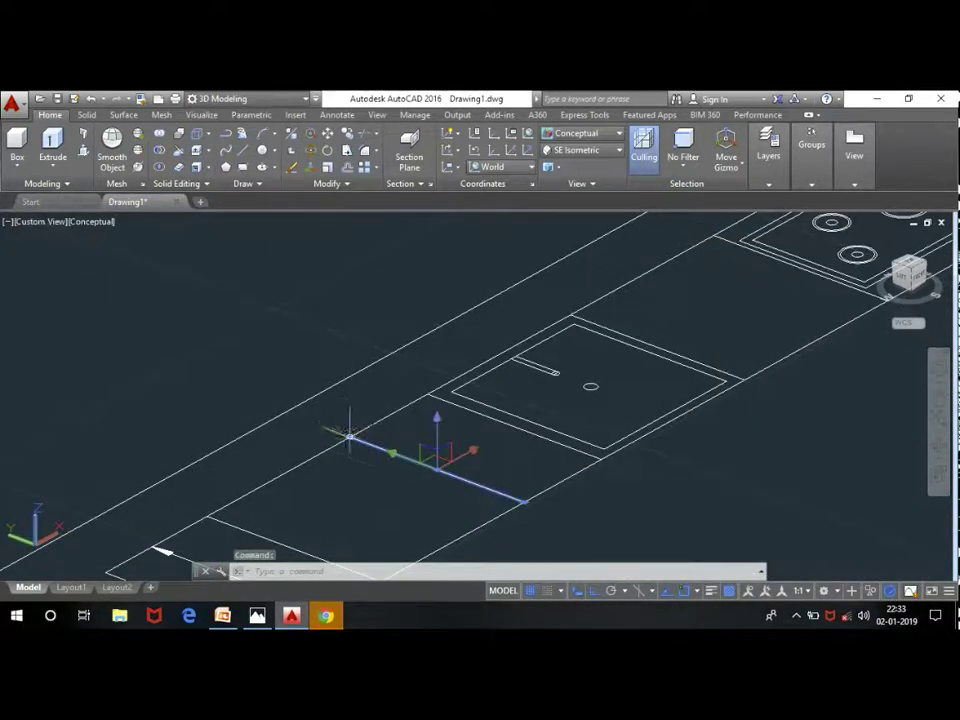
left_click(349, 437)
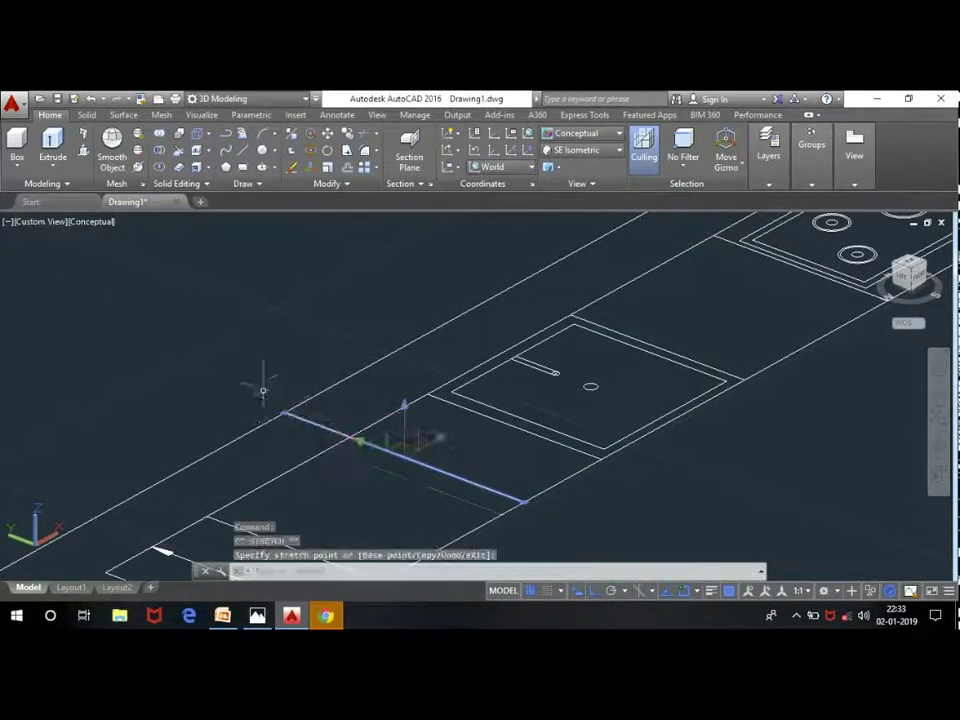
scroll(263, 390, "down", 4)
scroll(502, 297, "up", 2)
scroll(494, 350, "down", 3)
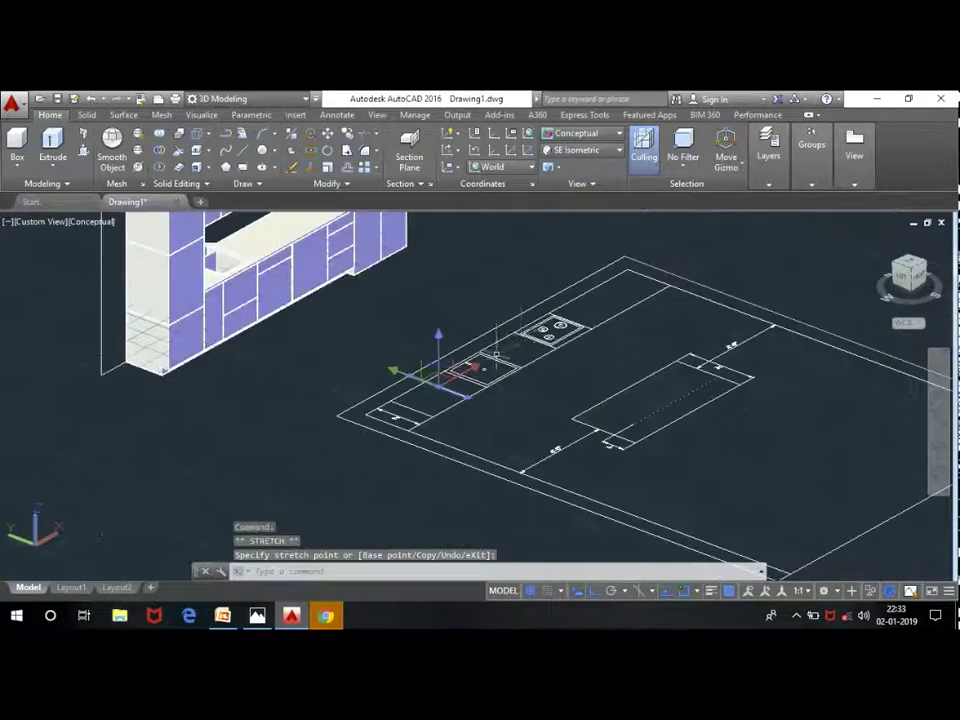
scroll(604, 296, "up", 2)
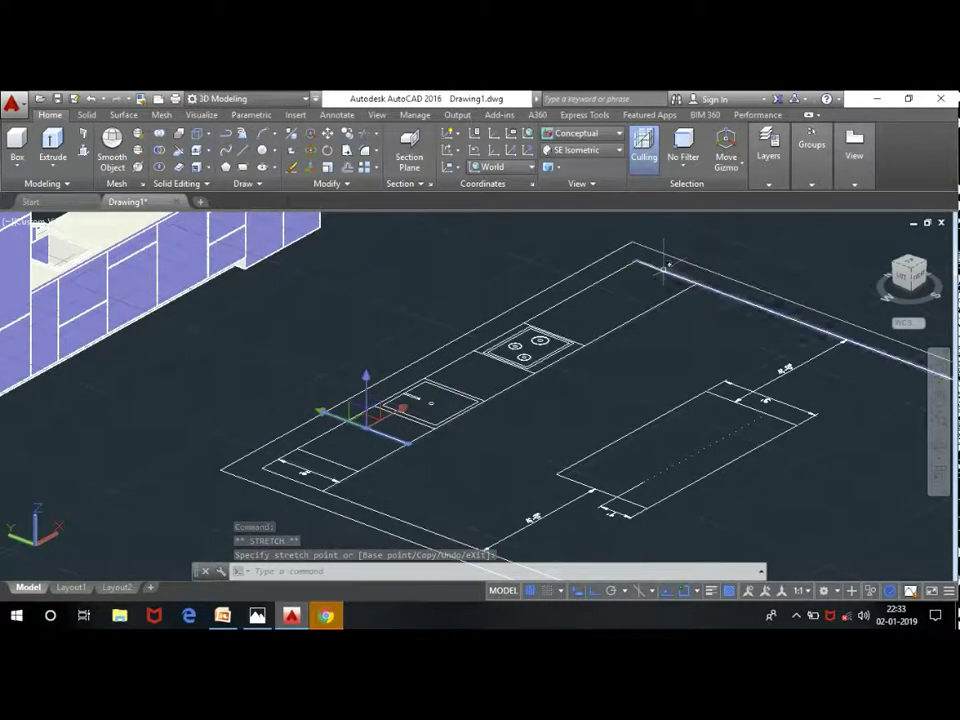
left_click(612, 290)
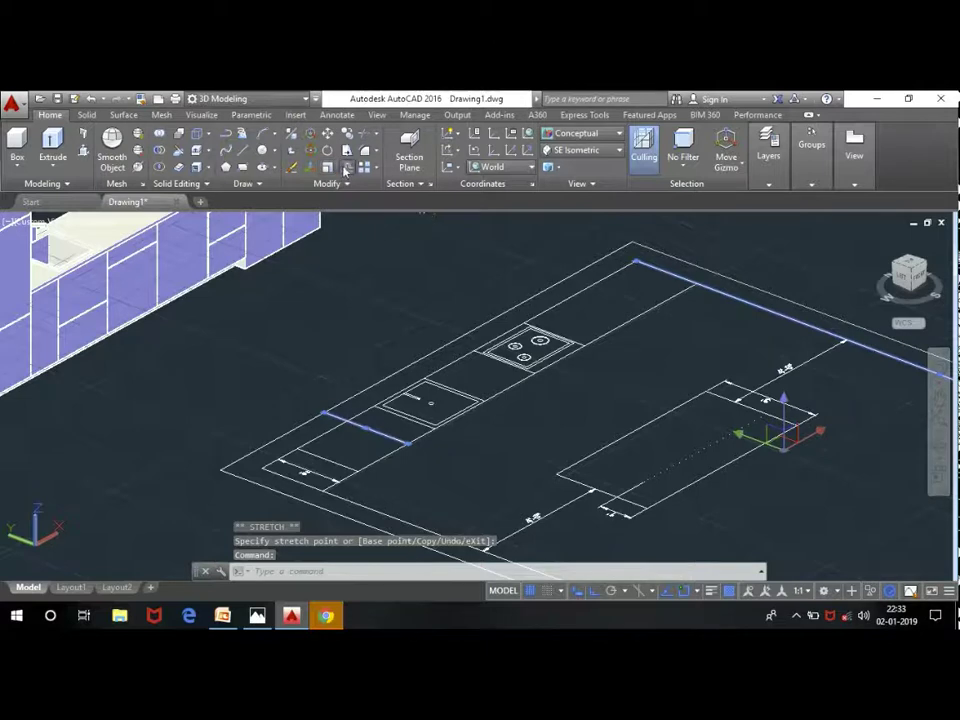
Step: Offset the top back edge 5 units toward the inside
left_click(345, 169)
key("Return")
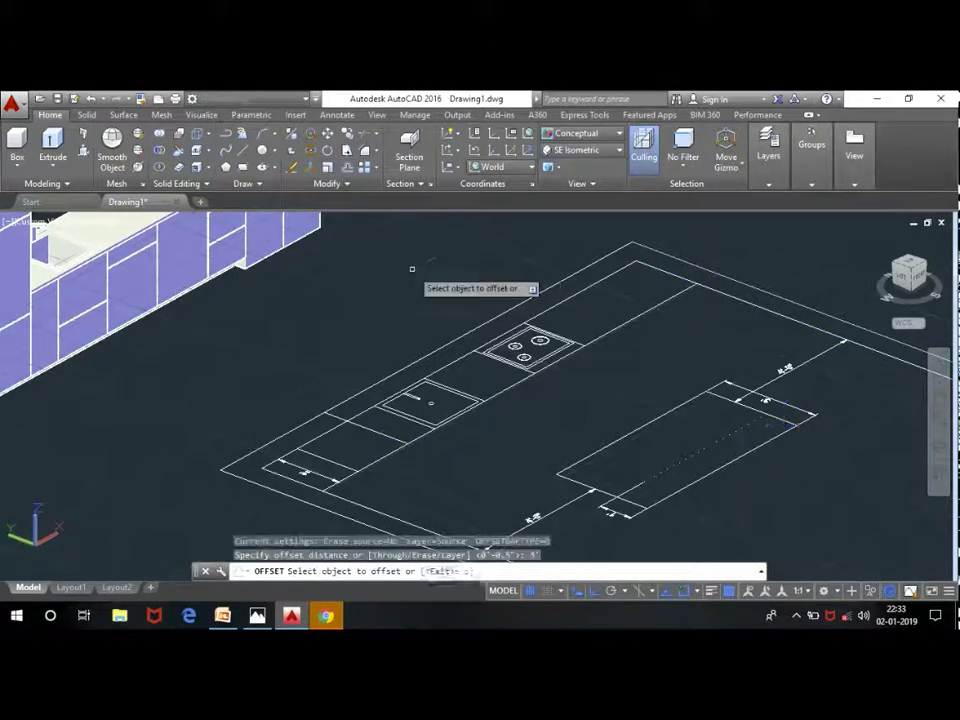
left_click(705, 285)
left_click(694, 325)
key("Escape")
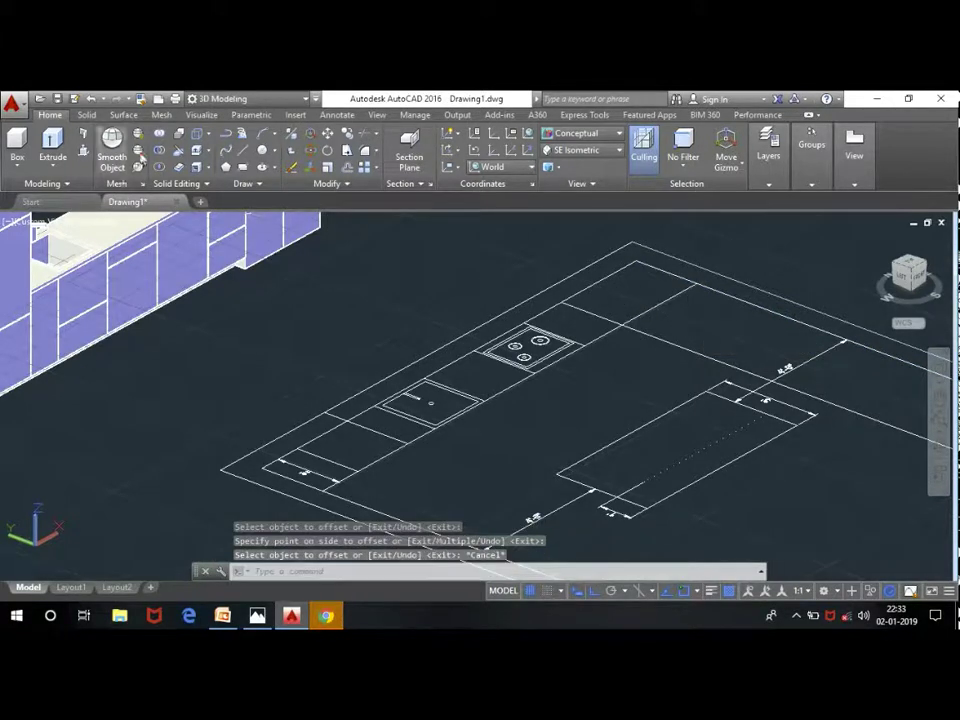
Step: Erase the long line from the floor plan
key("l")
key("Return")
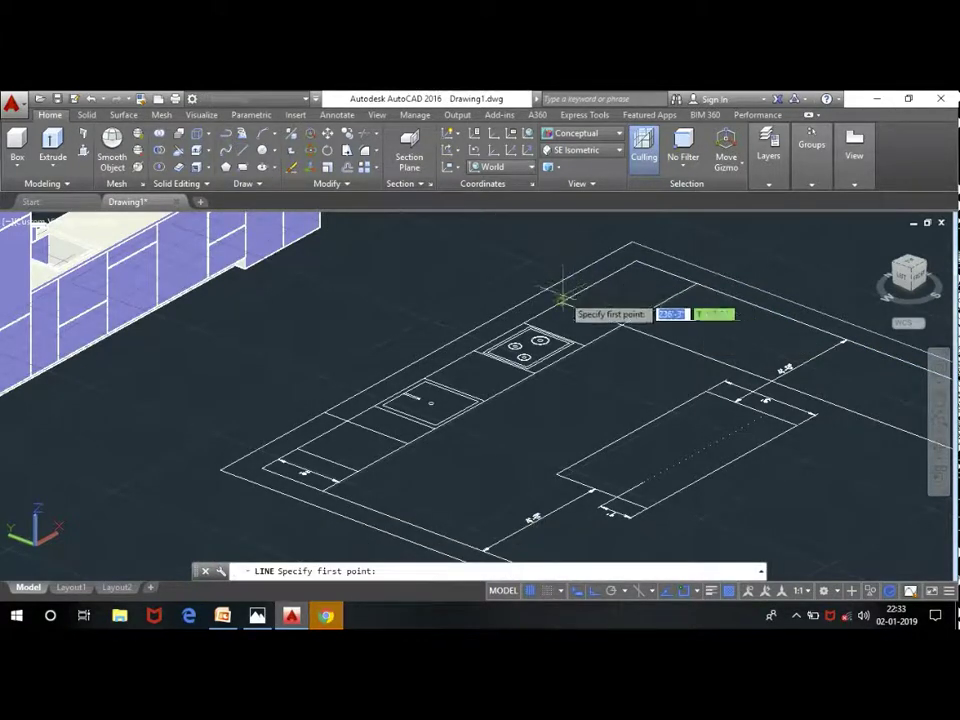
left_click(543, 297)
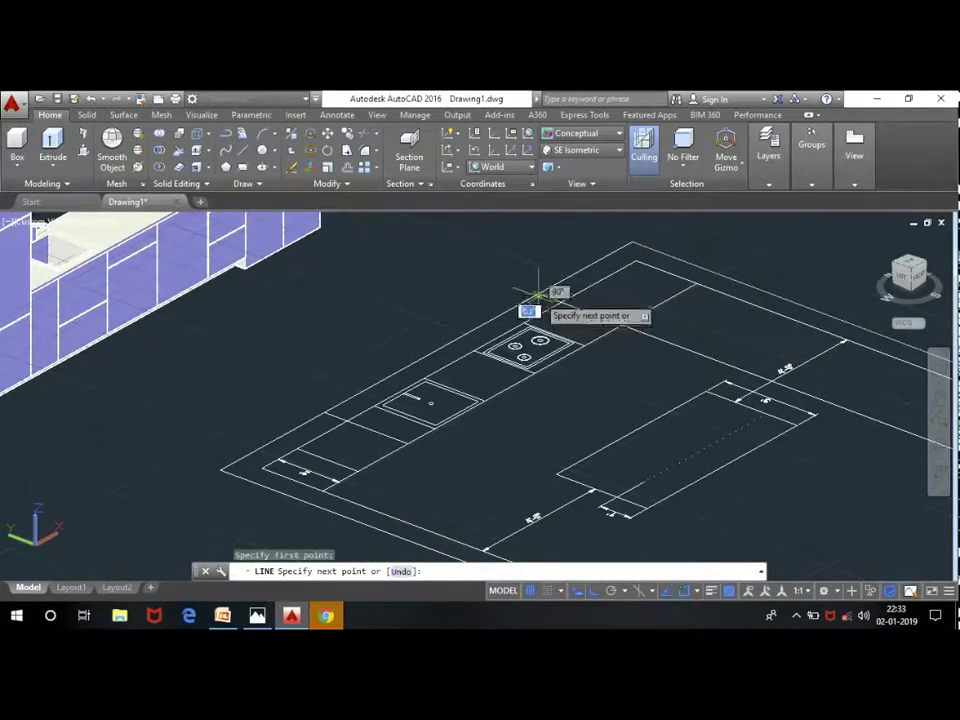
key("Escape")
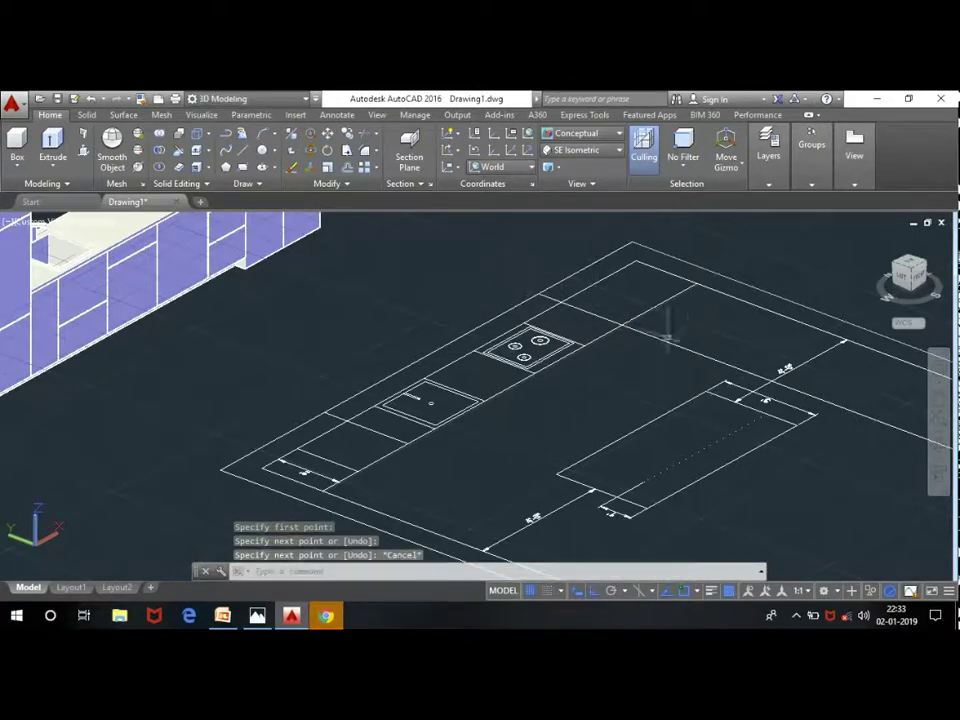
left_click(675, 330)
left_click(655, 376)
key("Delete")
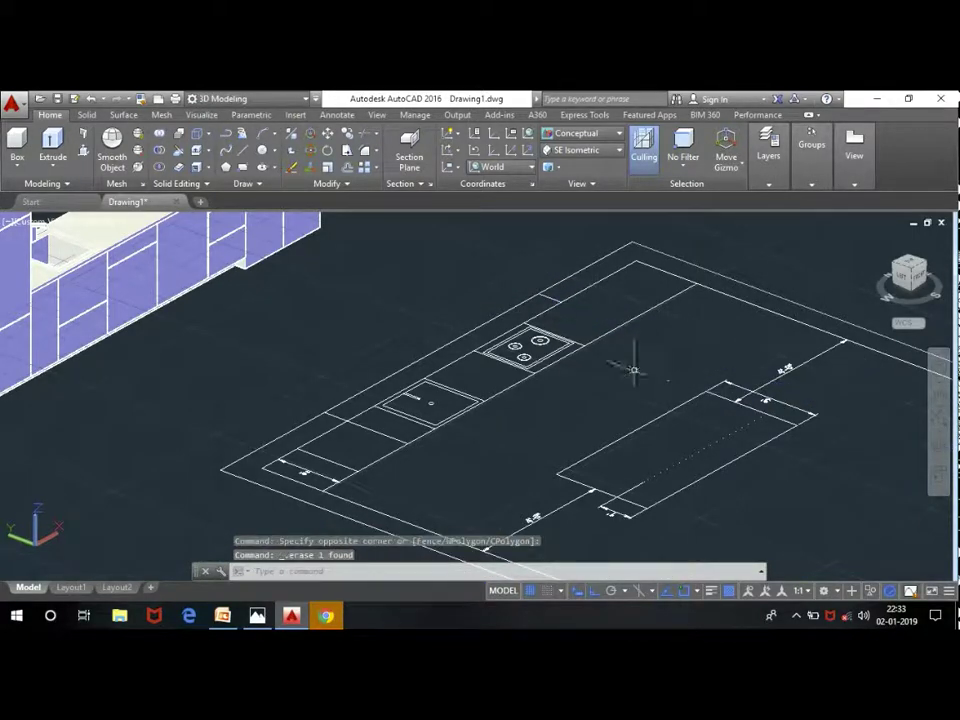
scroll(487, 345, "up", 3)
scroll(229, 456, "down", 2)
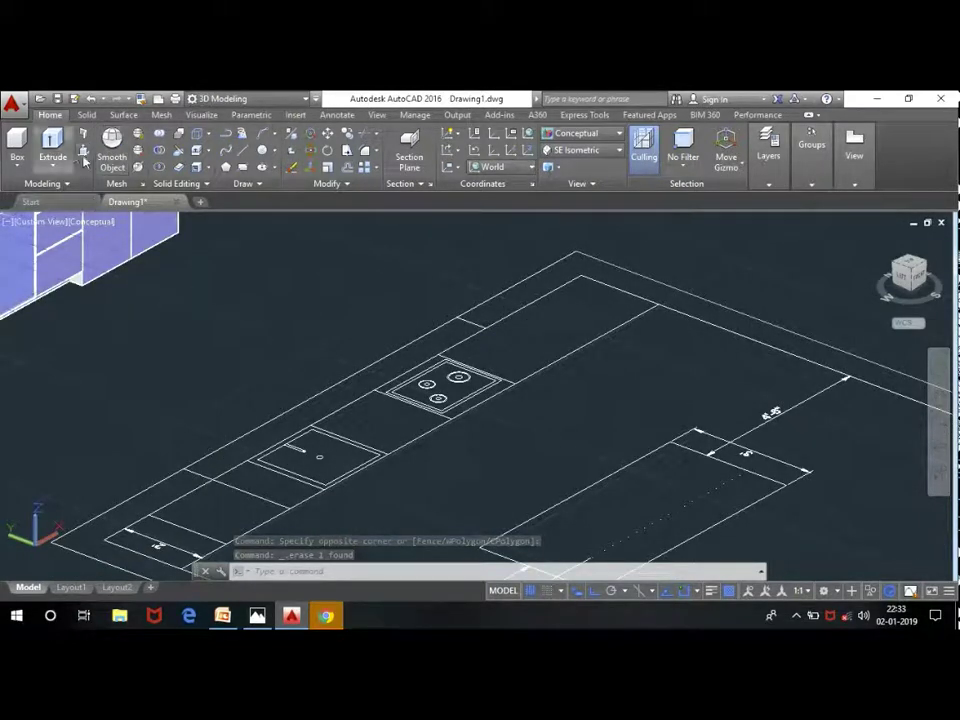
scroll(437, 352, "down", 2)
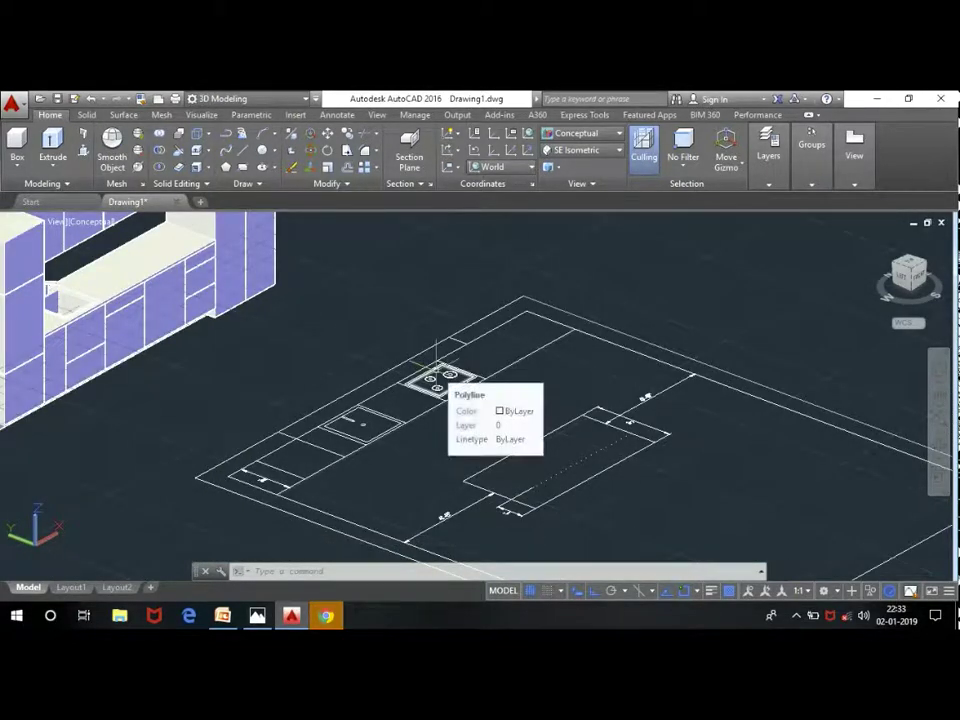
scroll(298, 391, "up", 2)
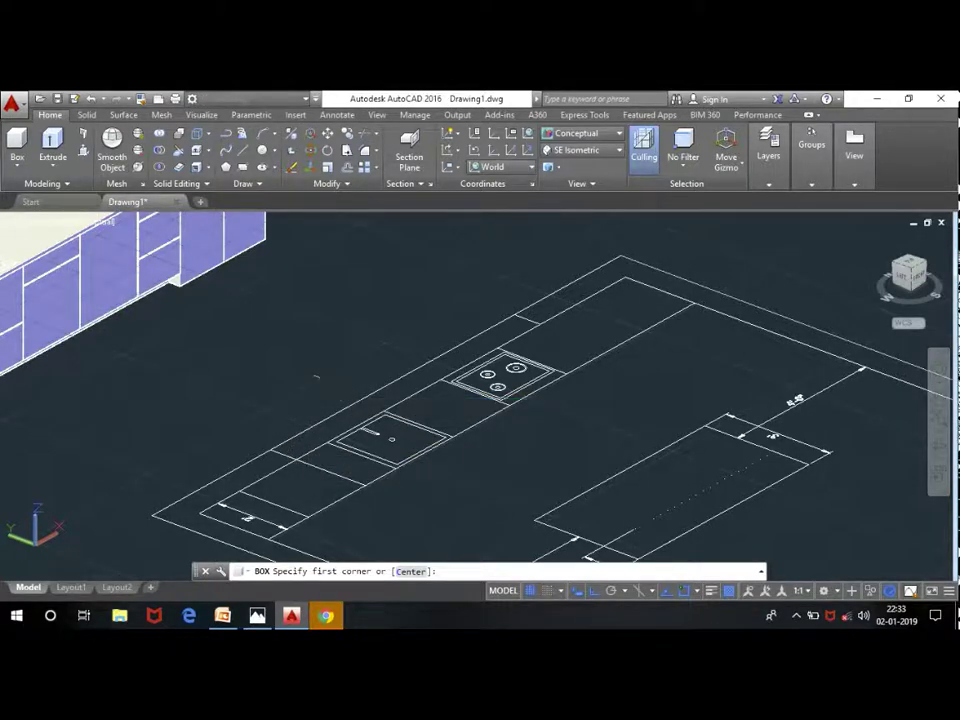
Step: Cancel the pending box and select all the cabinet-run solids
key("Escape")
scroll(450, 352, "down", 4)
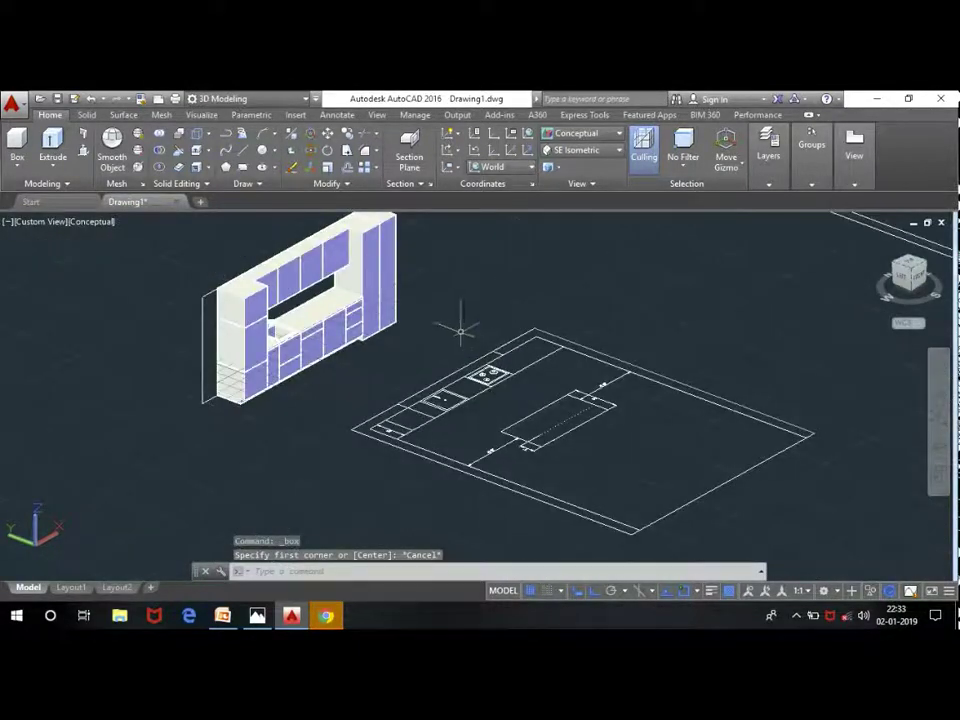
left_click(433, 338)
scroll(370, 305, "down", 3)
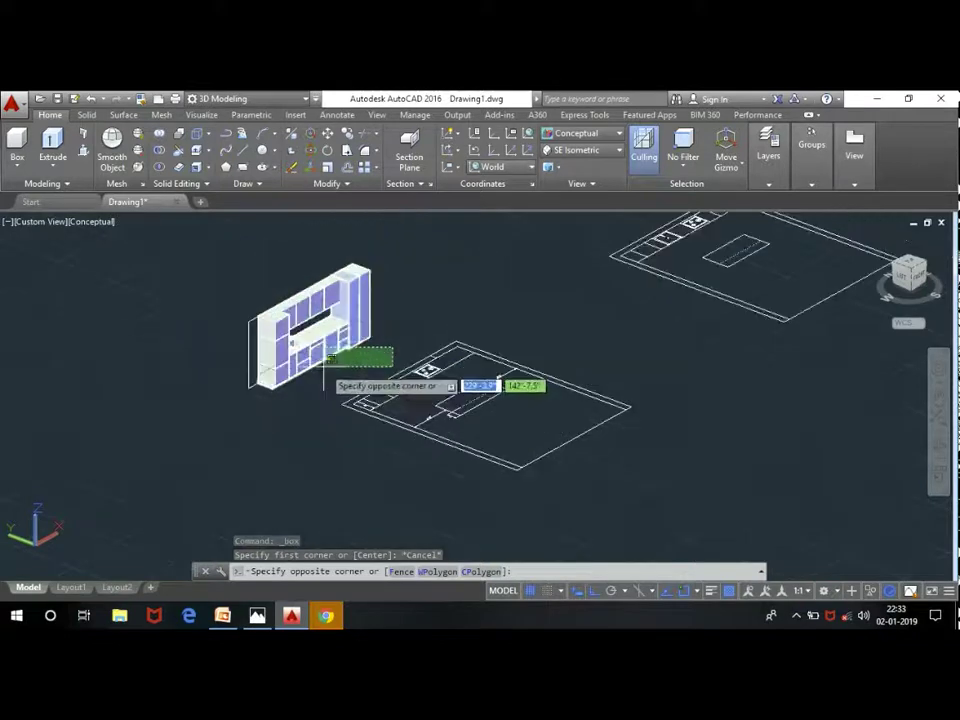
left_click(208, 230)
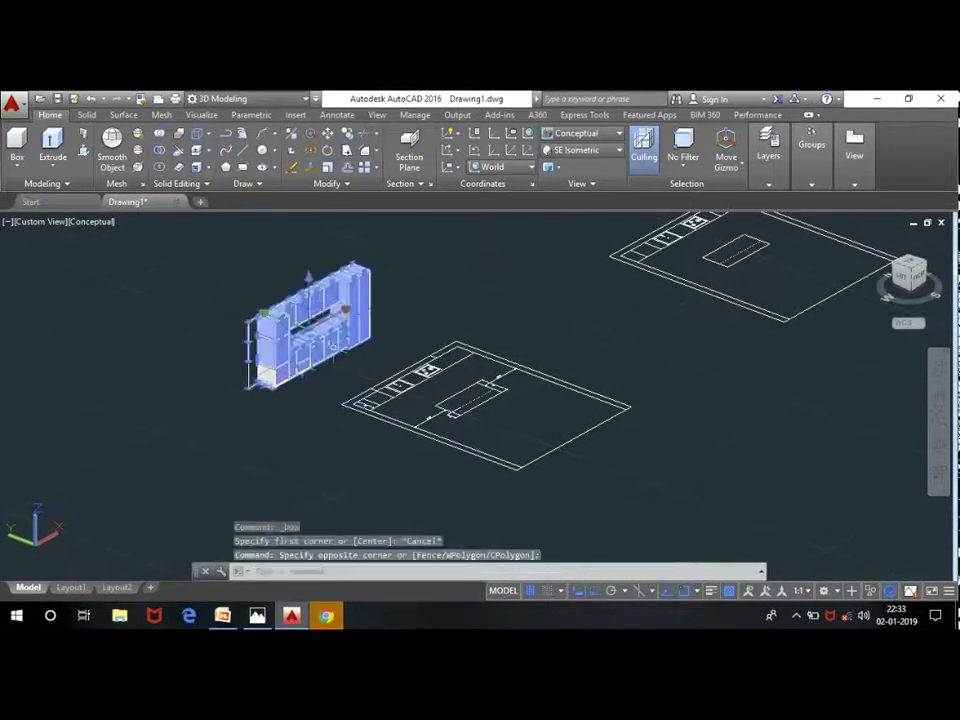
left_click(347, 369)
left_click(225, 287)
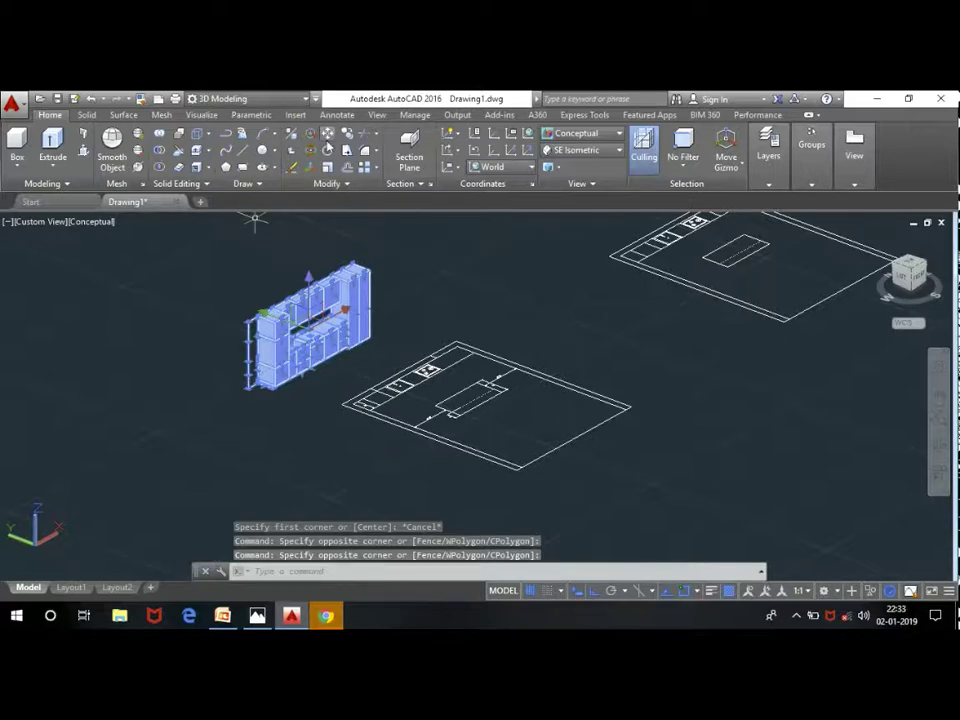
Step: Move the cabinet run from its bottom corner onto the floor-plan corner
type("m")
key("Return")
scroll(245, 400, "up", 3)
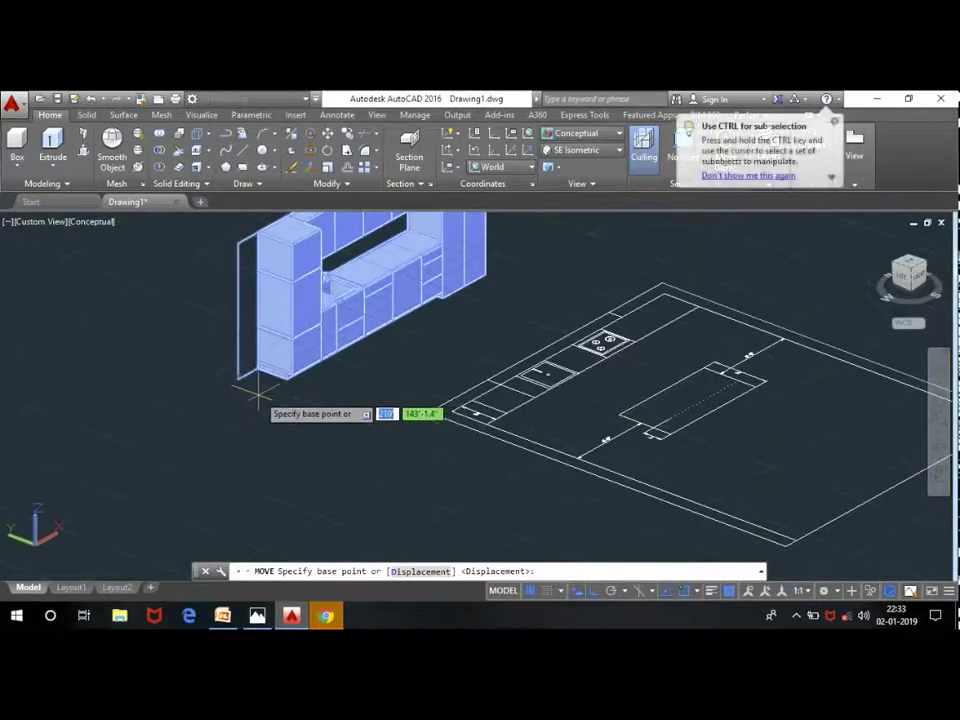
scroll(258, 390, "up", 3)
scroll(258, 390, "up", 2)
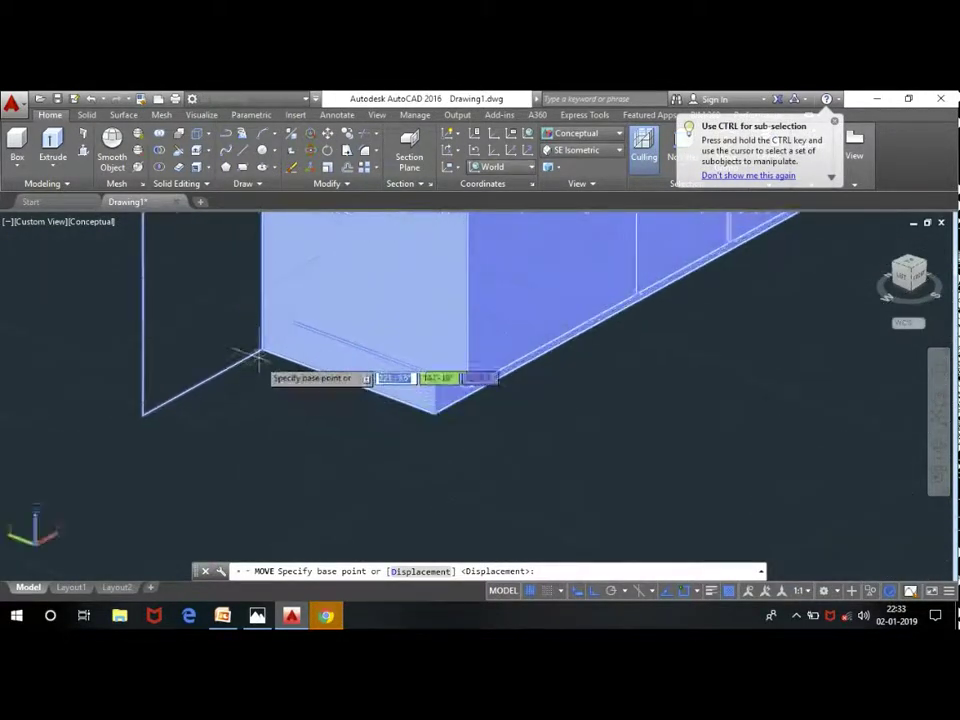
left_click(256, 358)
scroll(252, 368, "down", 2)
scroll(252, 372, "down", 3)
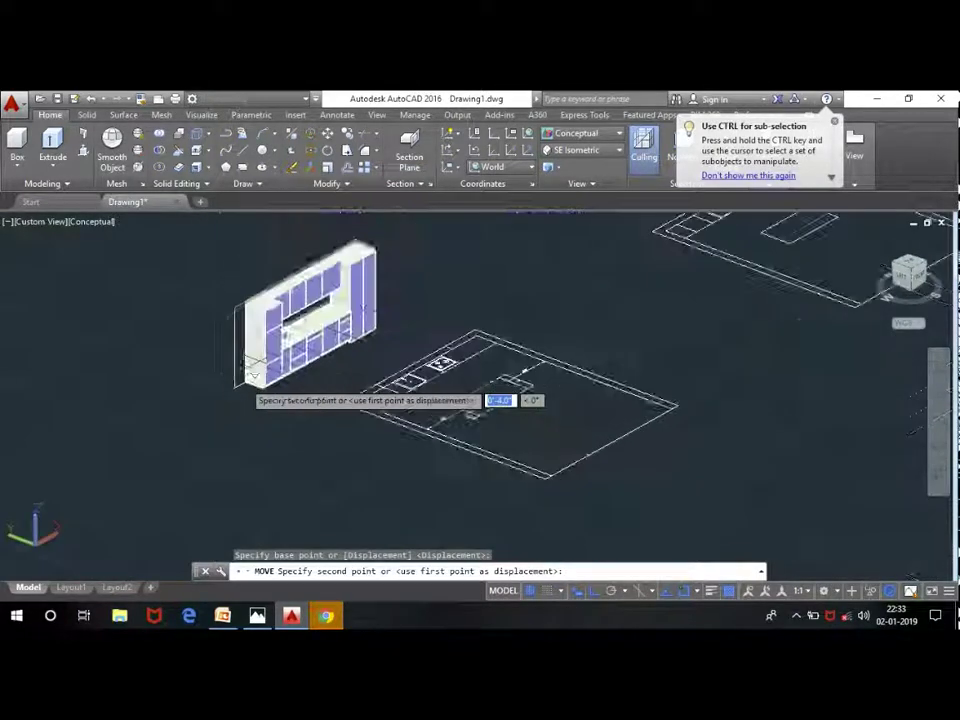
scroll(315, 320, "up", 3)
scroll(315, 230, "up", 1)
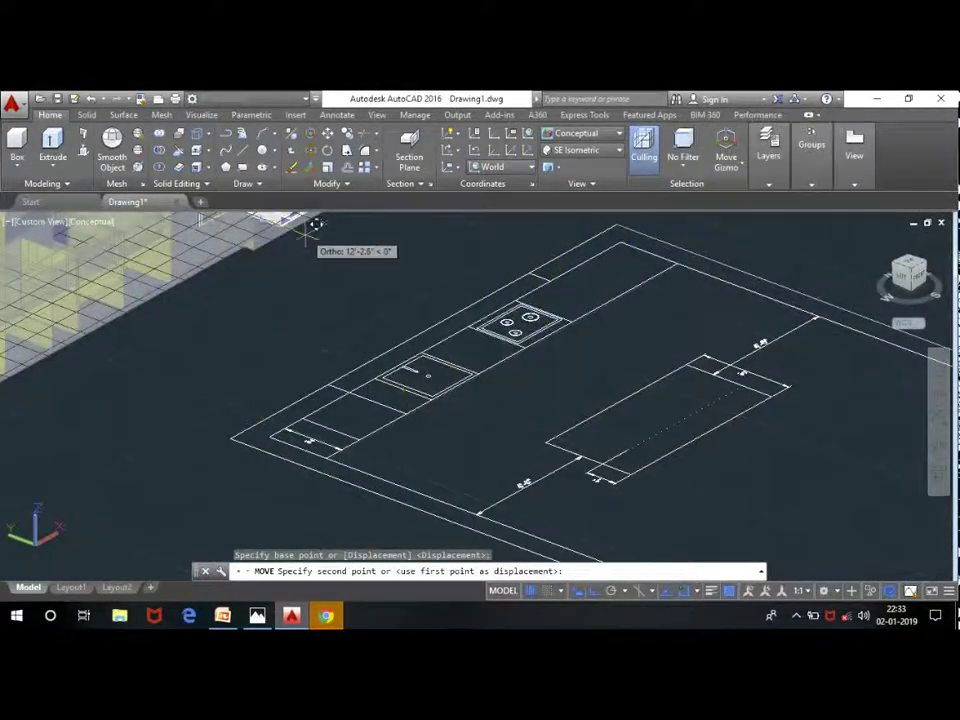
scroll(318, 405, "up", 3)
left_click(310, 407)
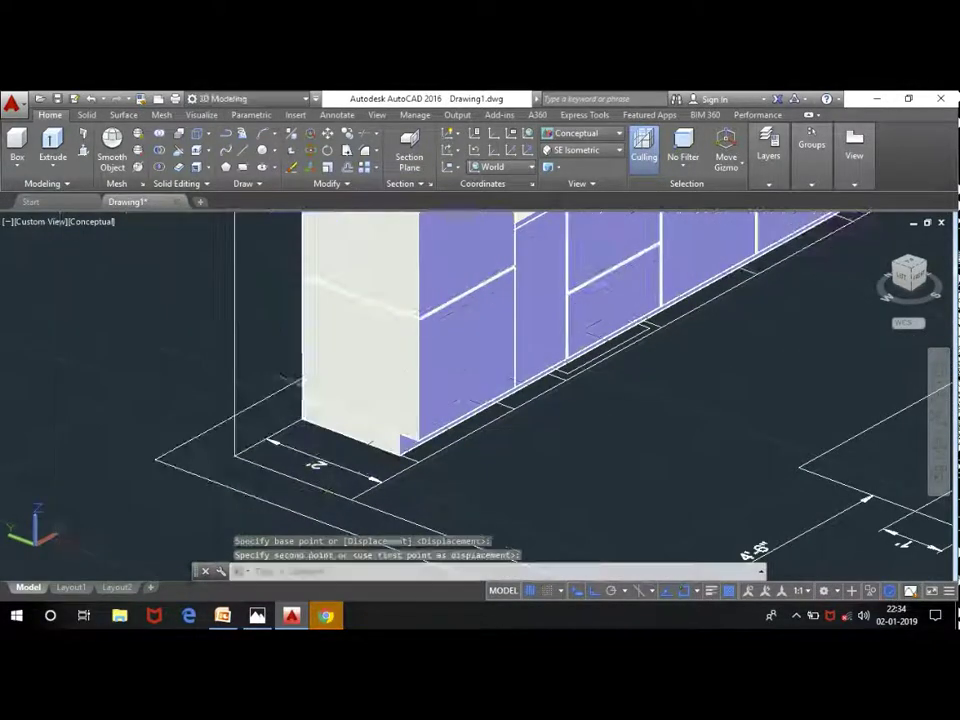
scroll(372, 407, "down", 3)
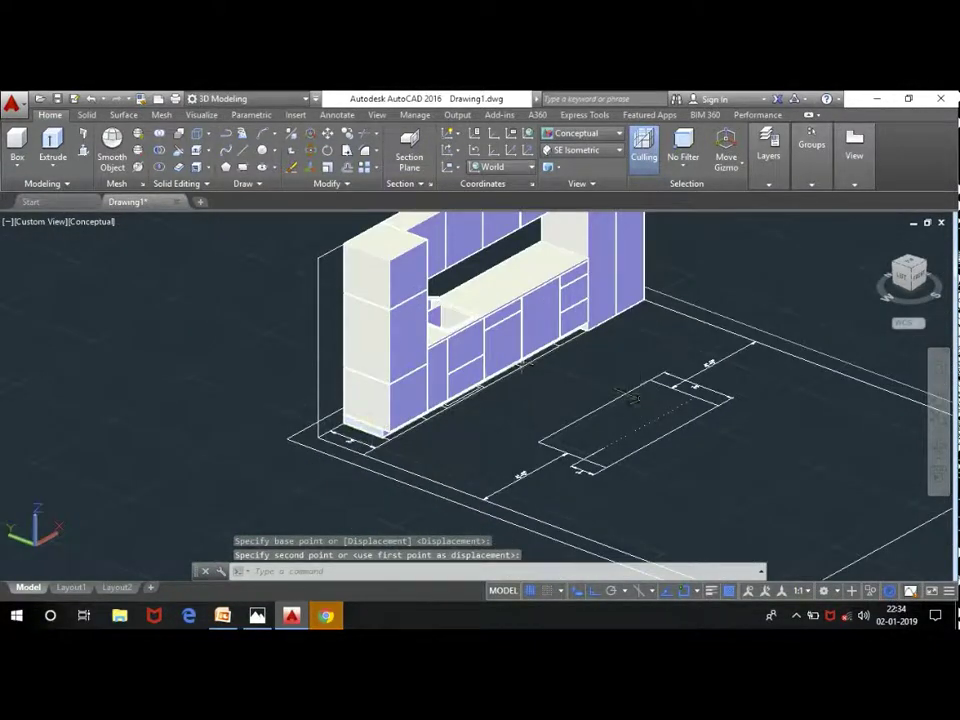
mouse_move(703, 342)
middle_mouse_down("shift")
mouse_move(512, 316)
mouse_move(508, 377)
mouse_move(703, 326)
mouse_move(560, 373)
mouse_move(761, 396)
mouse_move(731, 413)
mouse_move(510, 368)
mouse_move(410, 403)
mouse_move(394, 387)
middle_mouse_up("shift")
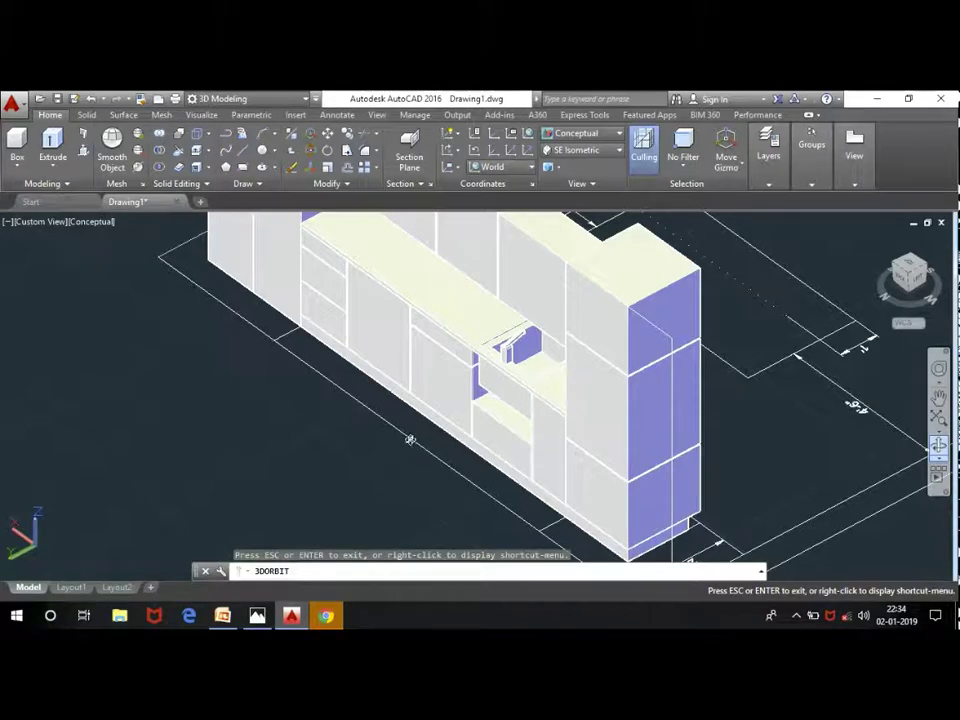
Step: Start a box at a cabinet corner and set its length by picking a point
key("Escape")
scroll(386, 467, "down", 2)
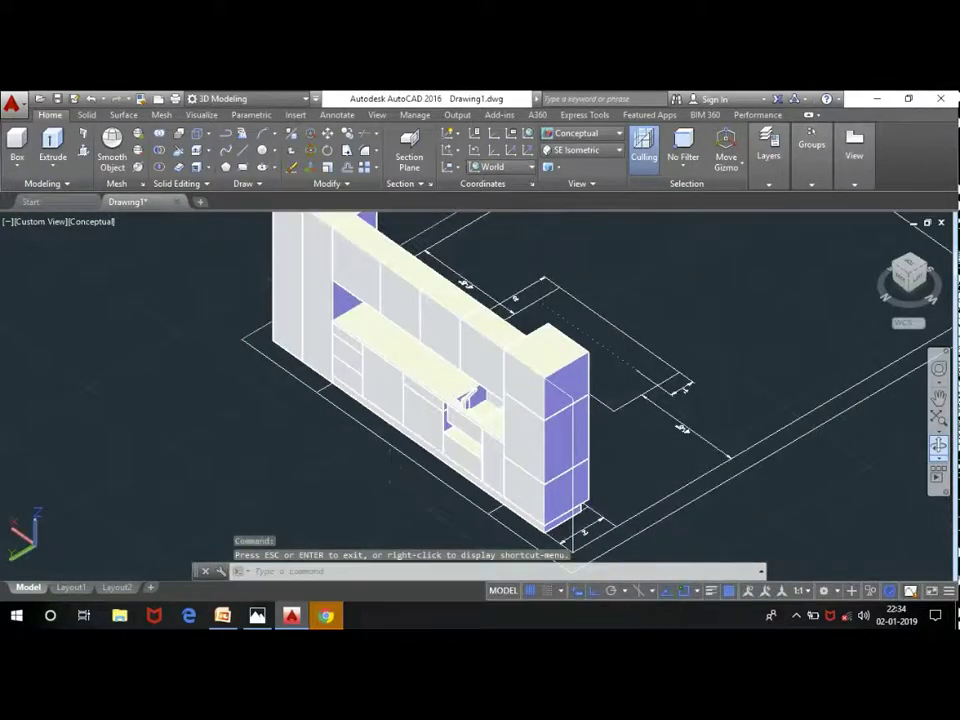
scroll(365, 275, "up", 2)
left_click(17, 145)
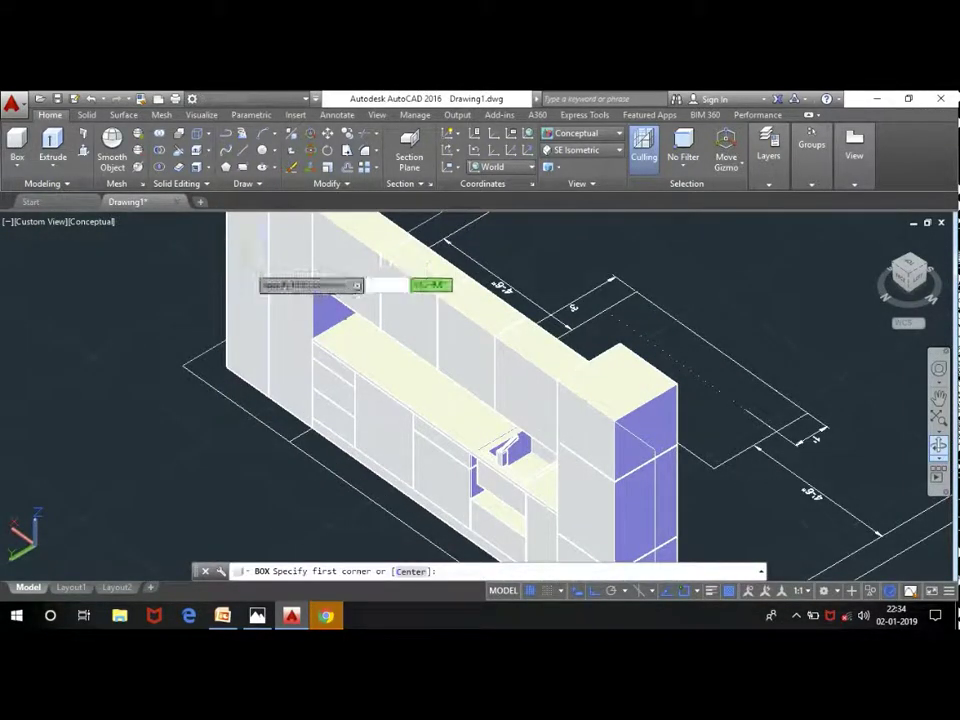
scroll(250, 265, "up", 3)
left_click(314, 277)
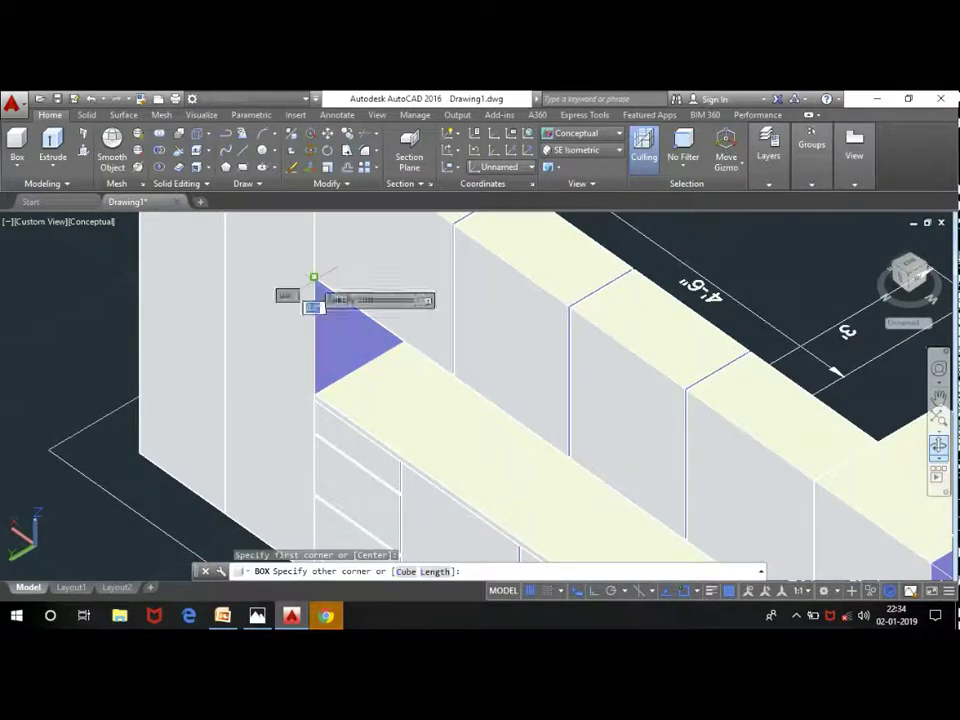
scroll(327, 366, "down", 4)
scroll(328, 378, "up", 3)
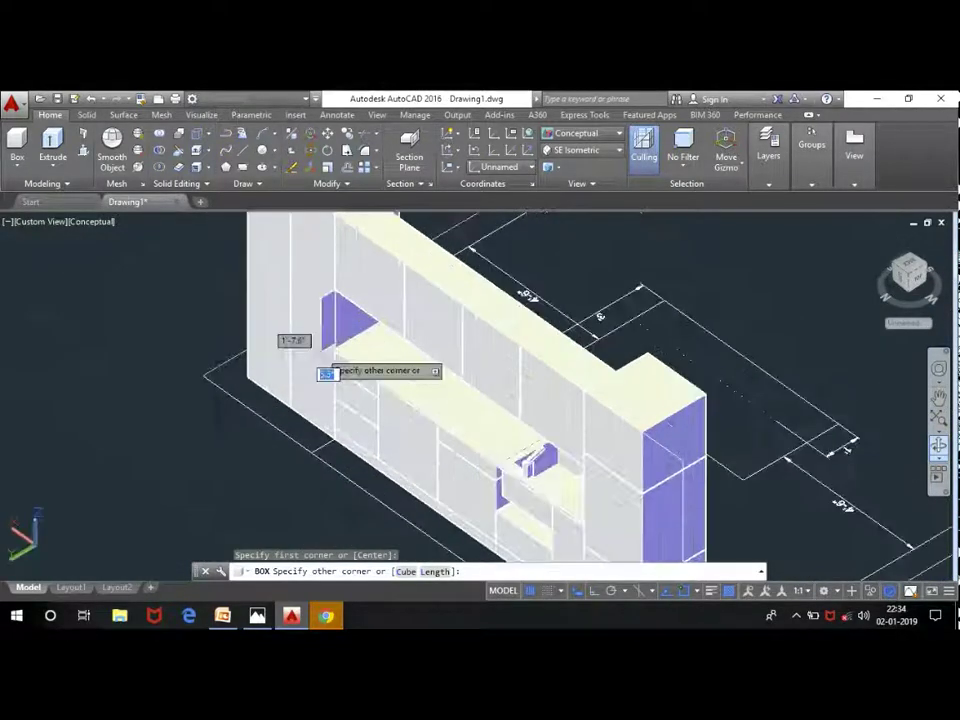
scroll(348, 345, "up", 2)
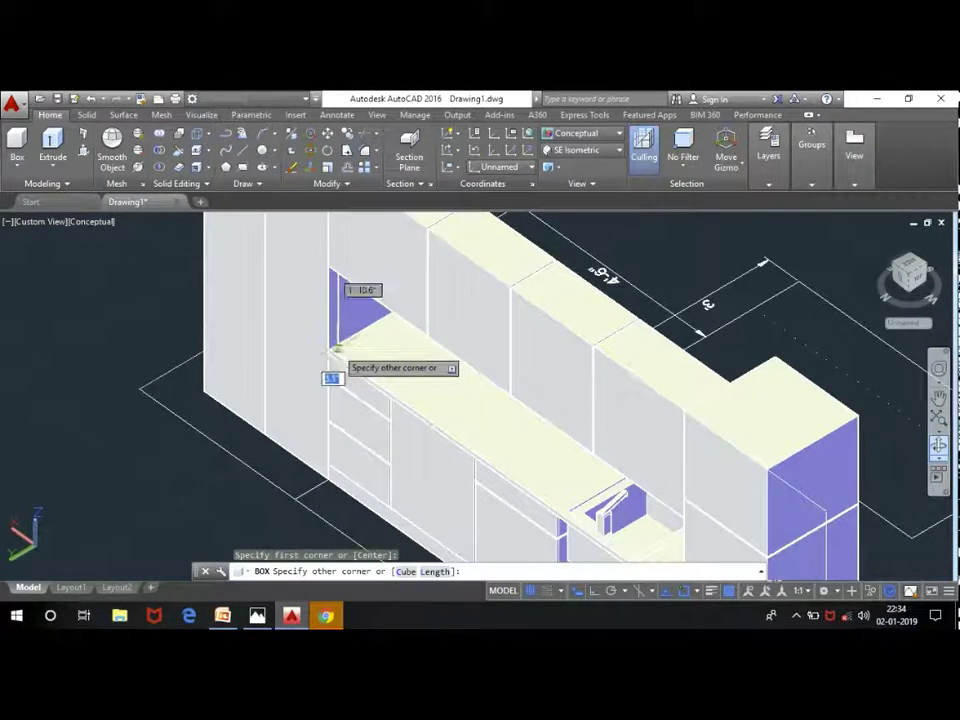
left_click(436, 572)
scroll(340, 350, "up", 2)
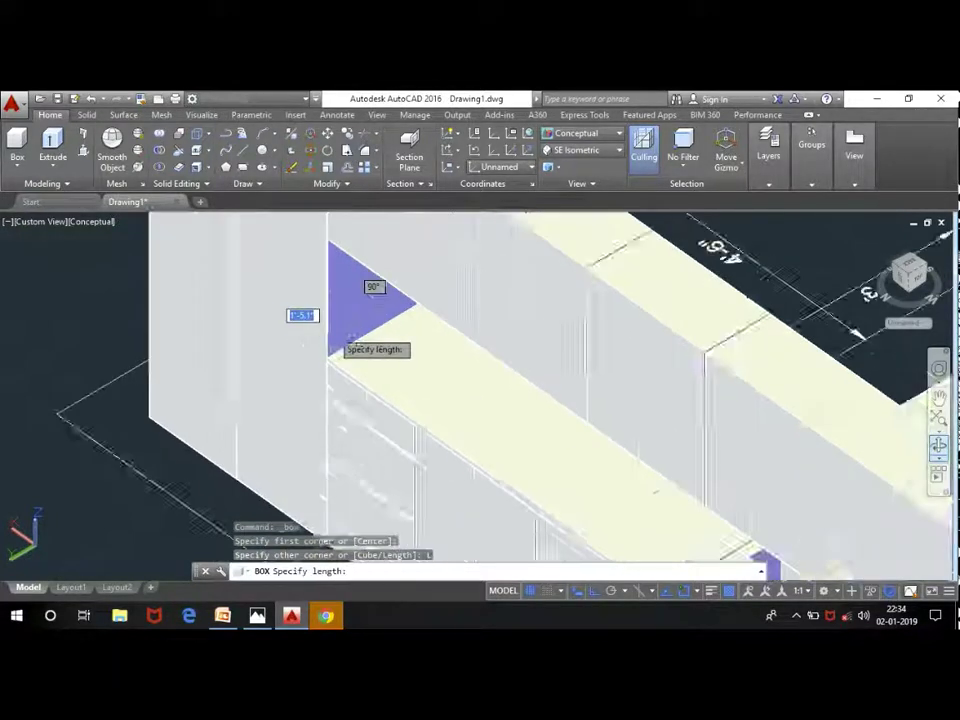
scroll(324, 367, "up", 2)
left_click(324, 367)
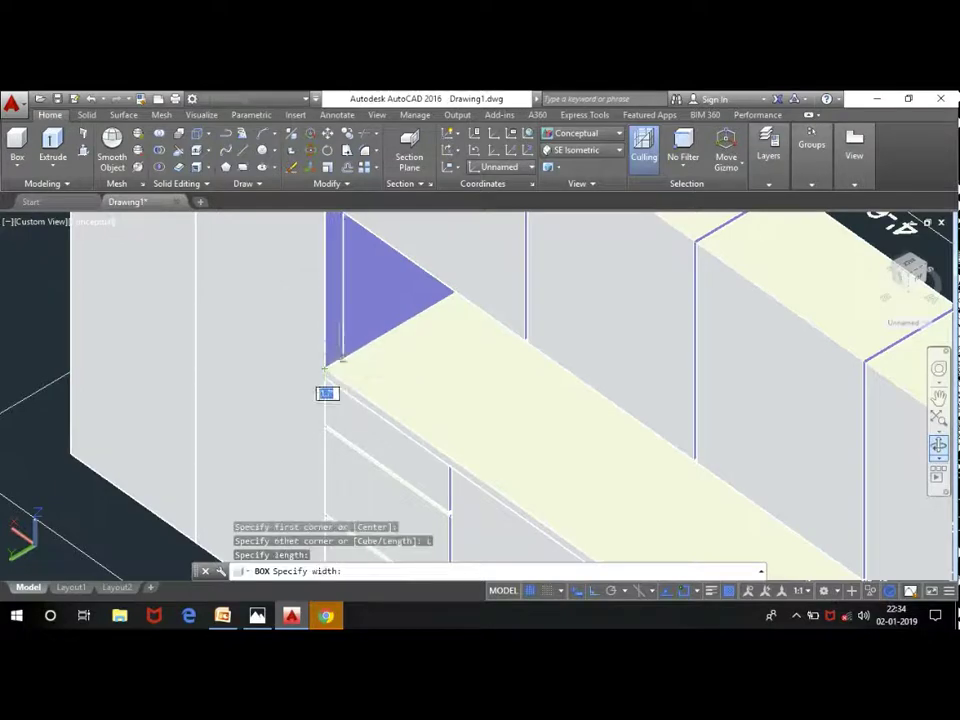
Step: Give the box a 1" width and pick its height to complete it
scroll(328, 370, "down", 4)
scroll(338, 352, "up", 5)
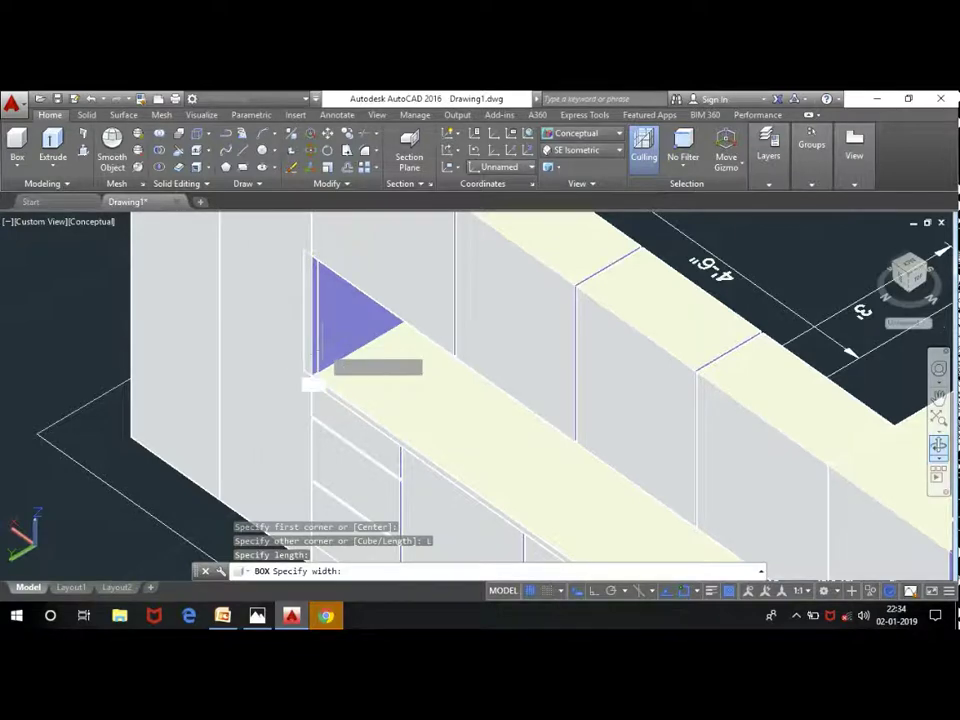
type("1")
key("Return")
scroll(328, 358, "down", 4)
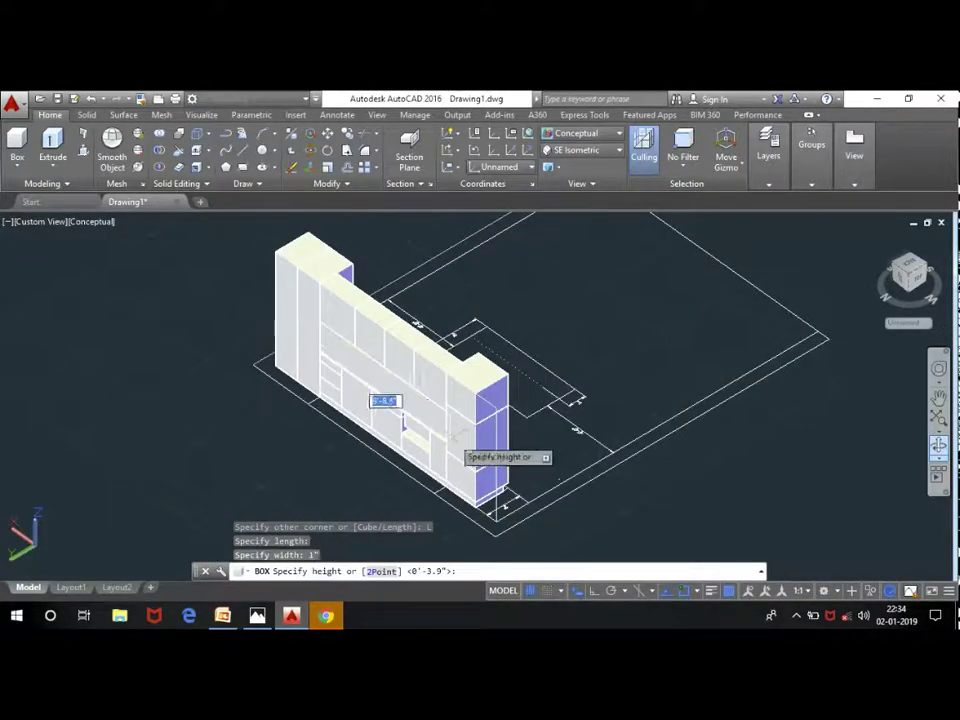
scroll(455, 445, "up", 3)
scroll(486, 462, "up", 3)
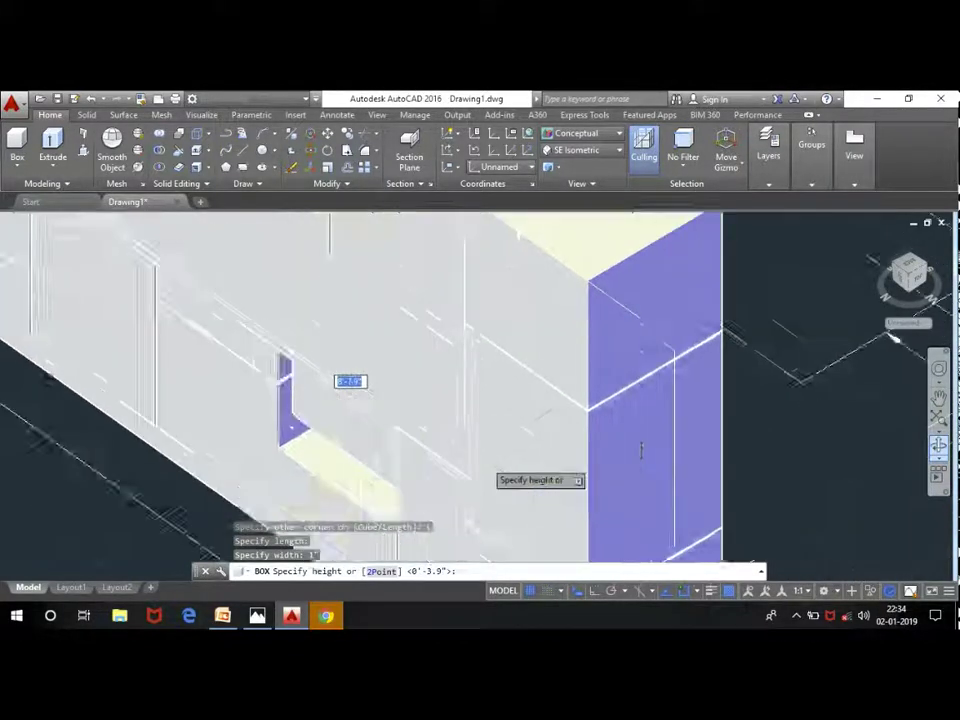
scroll(468, 488, "up", 2)
left_click(455, 480)
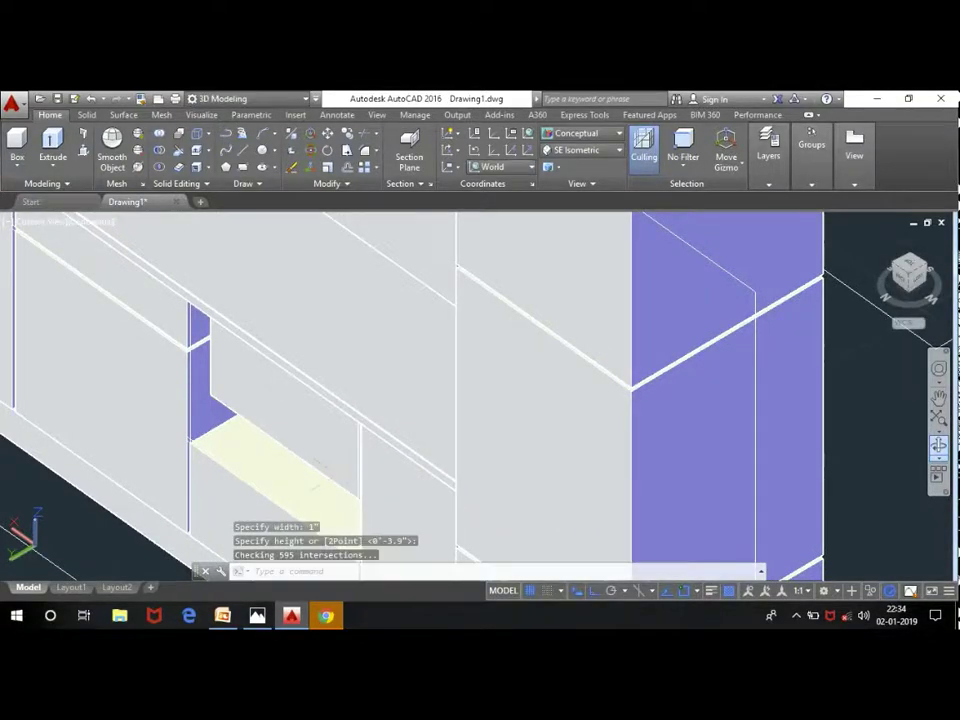
scroll(350, 368, "down", 4)
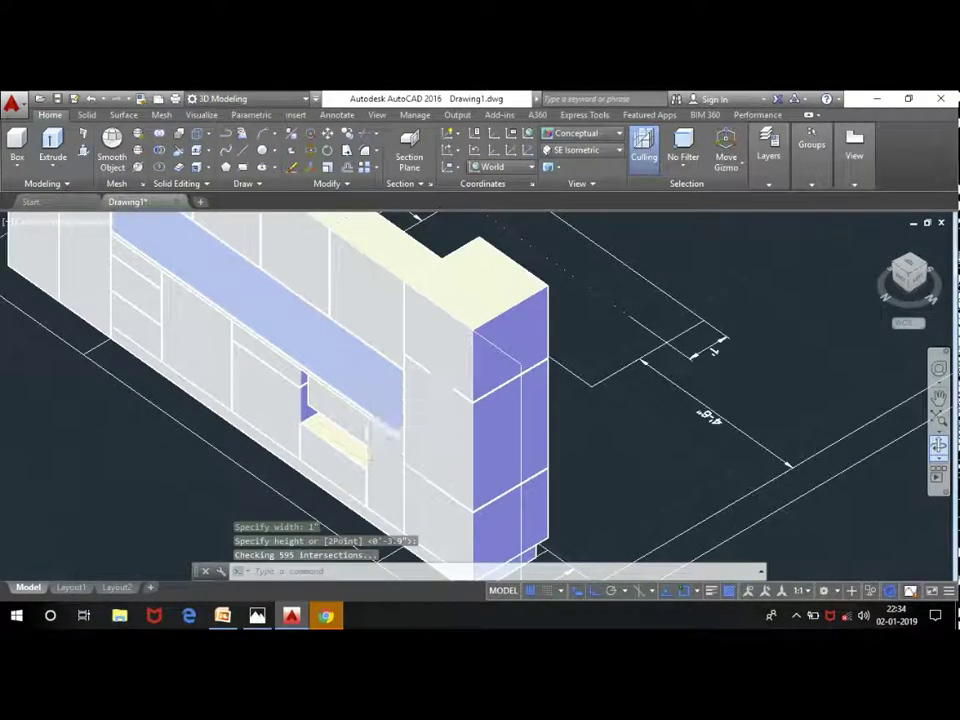
scroll(541, 390, "down", 4)
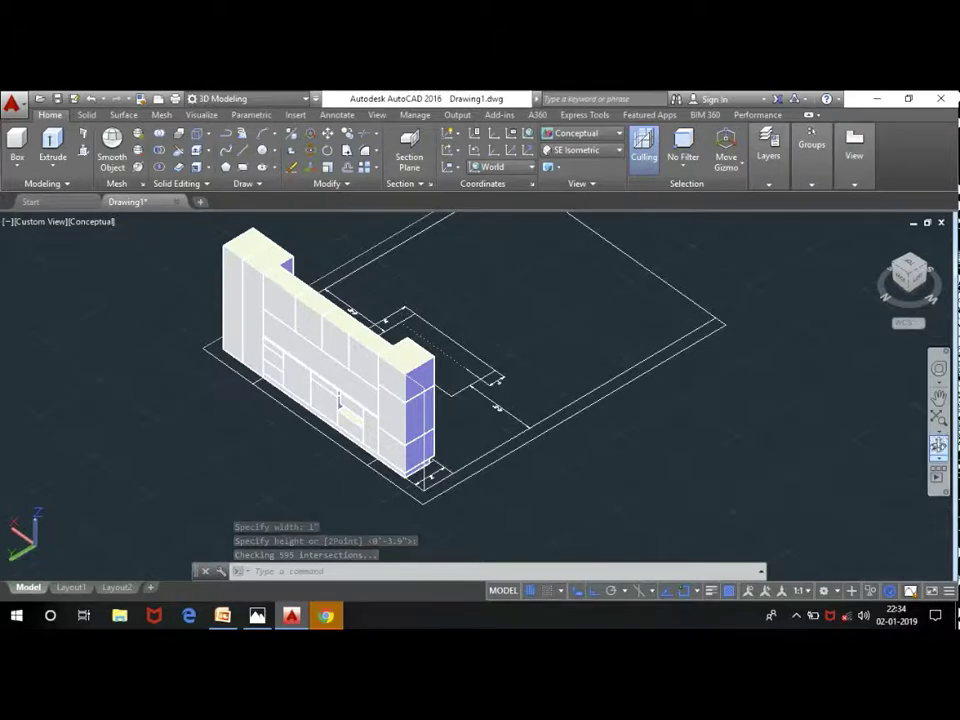
mouse_move(339, 400)
middle_mouse_down("shift")
mouse_move(538, 318)
mouse_move(363, 257)
mouse_move(579, 334)
mouse_move(504, 249)
mouse_move(450, 235)
middle_mouse_up("shift")
Step: Erase the 4'-6" and 1" dimensions around the floor rectangle, leaving only its outline
mouse_move(662, 367)
middle_mouse_down("shift")
mouse_move(671, 384)
mouse_move(606, 392)
mouse_move(673, 387)
mouse_move(560, 395)
mouse_move(684, 384)
mouse_move(649, 379)
mouse_move(659, 375)
mouse_move(598, 268)
mouse_move(609, 300)
mouse_move(574, 332)
mouse_move(600, 318)
mouse_move(600, 330)
middle_mouse_up("shift")
scroll(528, 366, "down", 3)
scroll(528, 366, "up", 5)
scroll(528, 366, "up", 3)
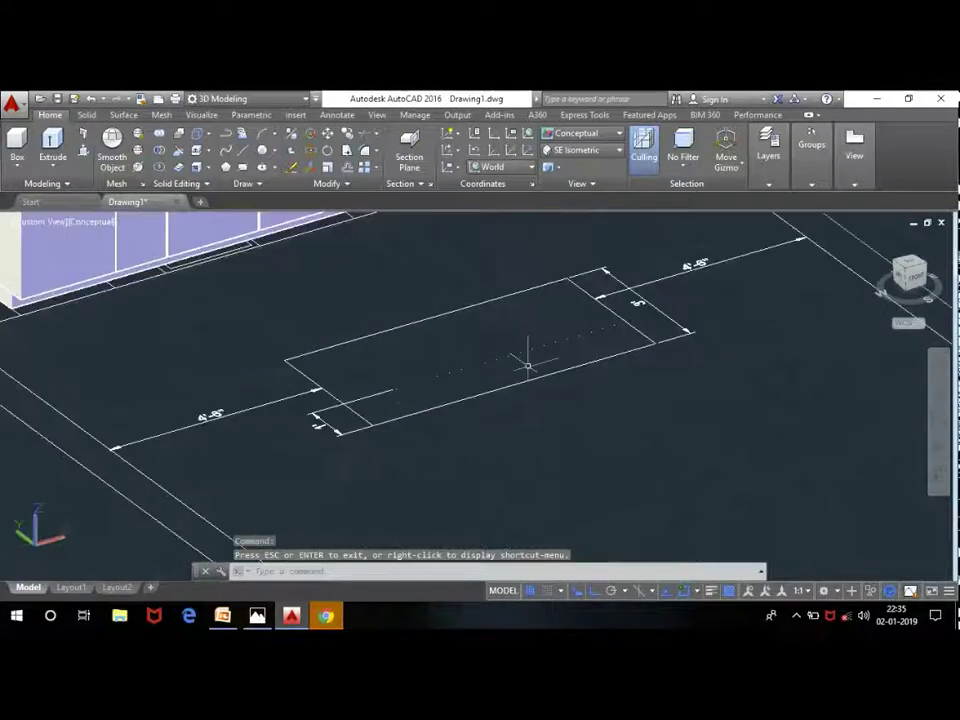
scroll(301, 451, "up", 2)
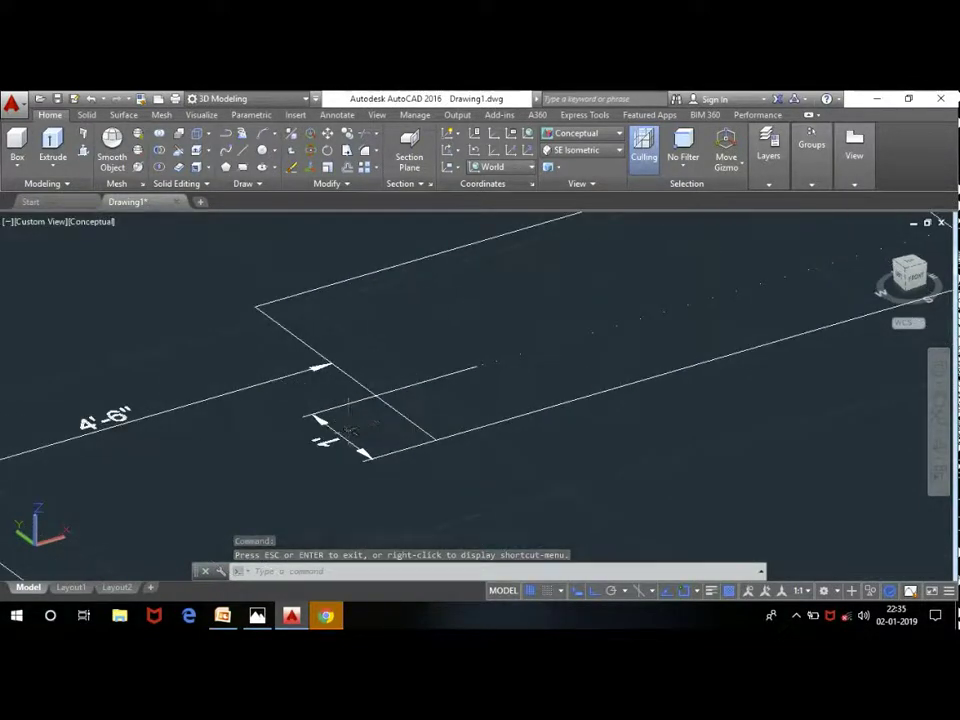
mouse_move(350, 430)
left_mouse_down()
mouse_move(264, 396)
mouse_move(251, 372)
left_mouse_up()
scroll(251, 380, "down", 3)
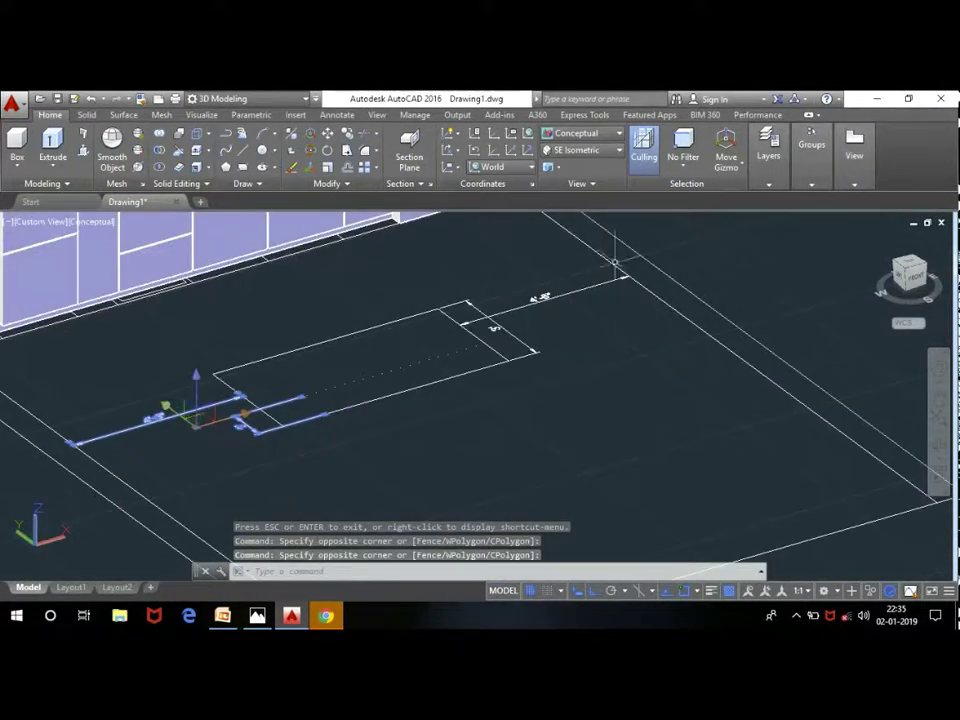
scroll(614, 262, "up", 3)
left_click(553, 337)
left_click(421, 278)
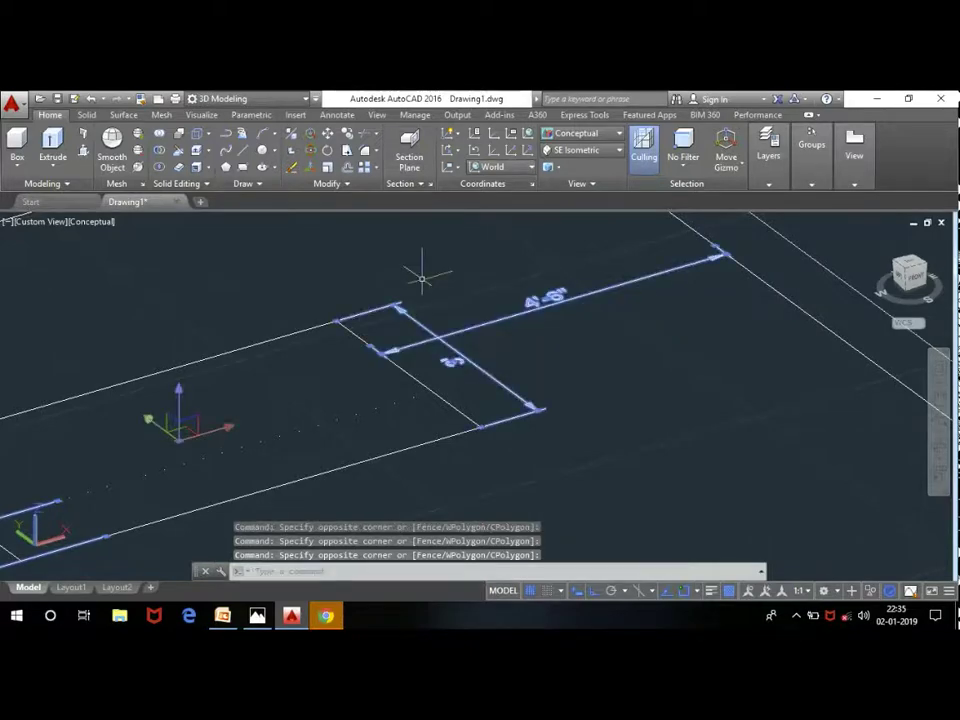
key("Delete")
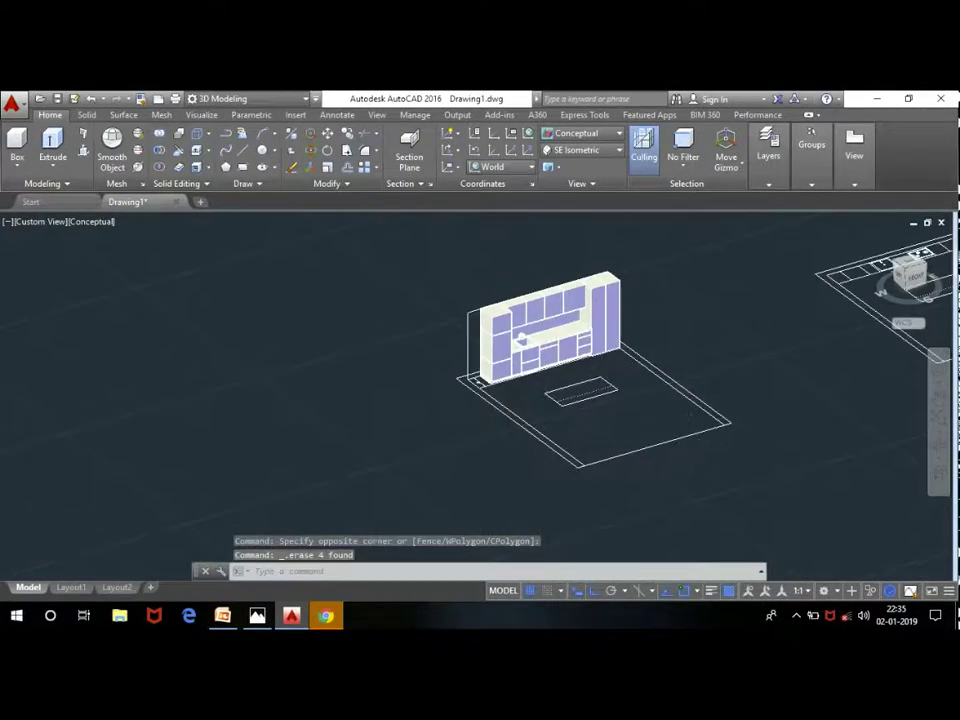
scroll(574, 396, "up", 5)
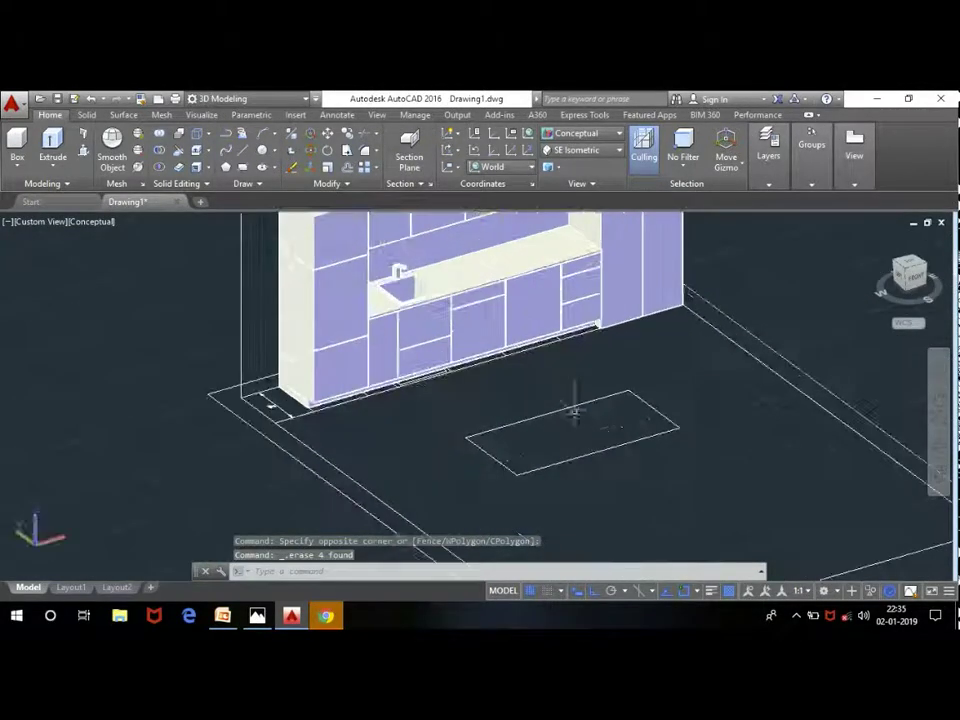
scroll(500, 450, "up", 3)
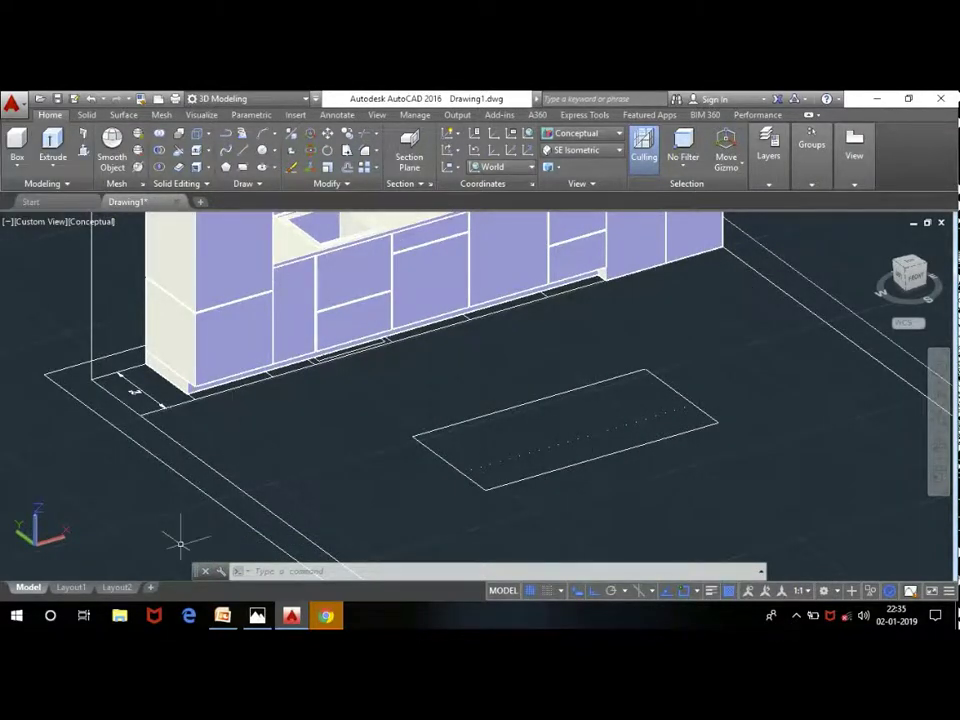
Step: Browse back in Photos to the white kitchen island photo with three round bar stools
left_click(262, 614)
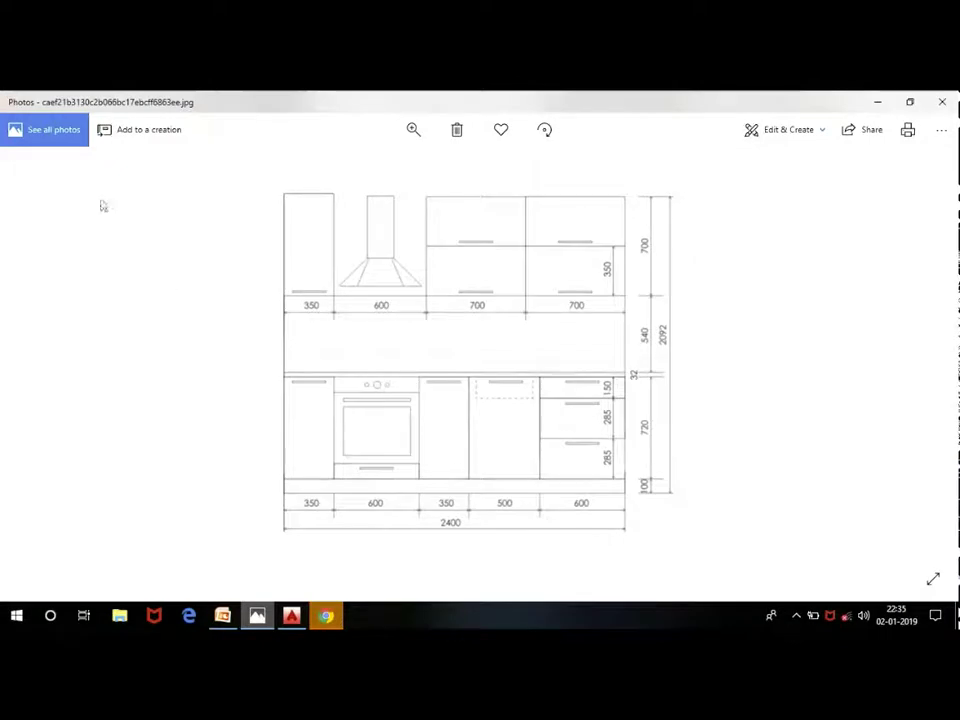
left_click(30, 365)
left_click(30, 365)
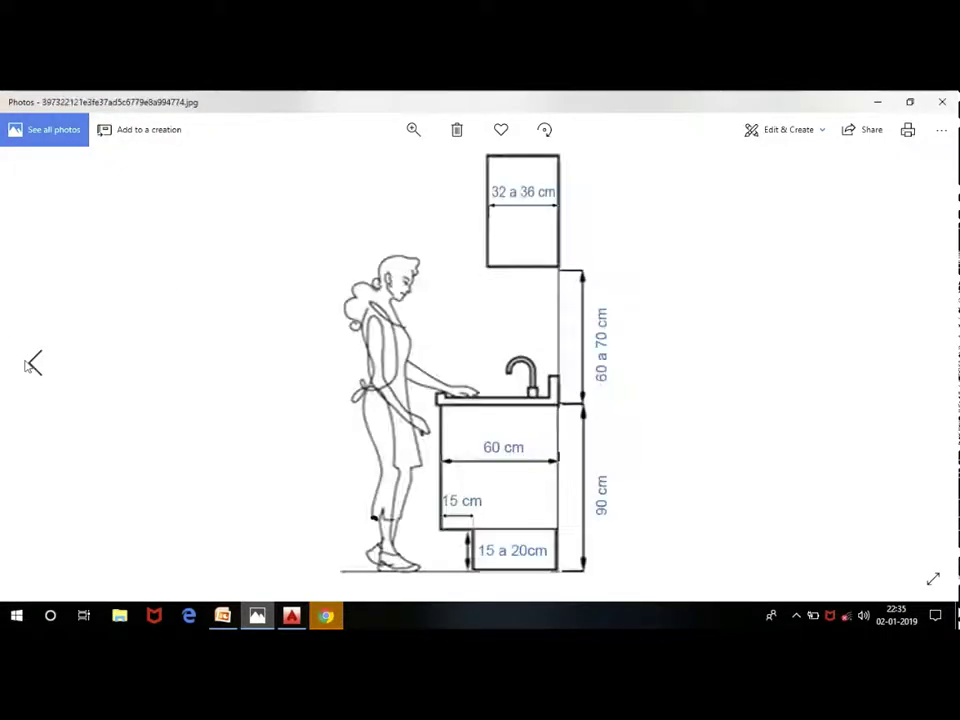
left_click(30, 365)
left_click(30, 365)
left_click(30, 365)
left_click(30, 365)
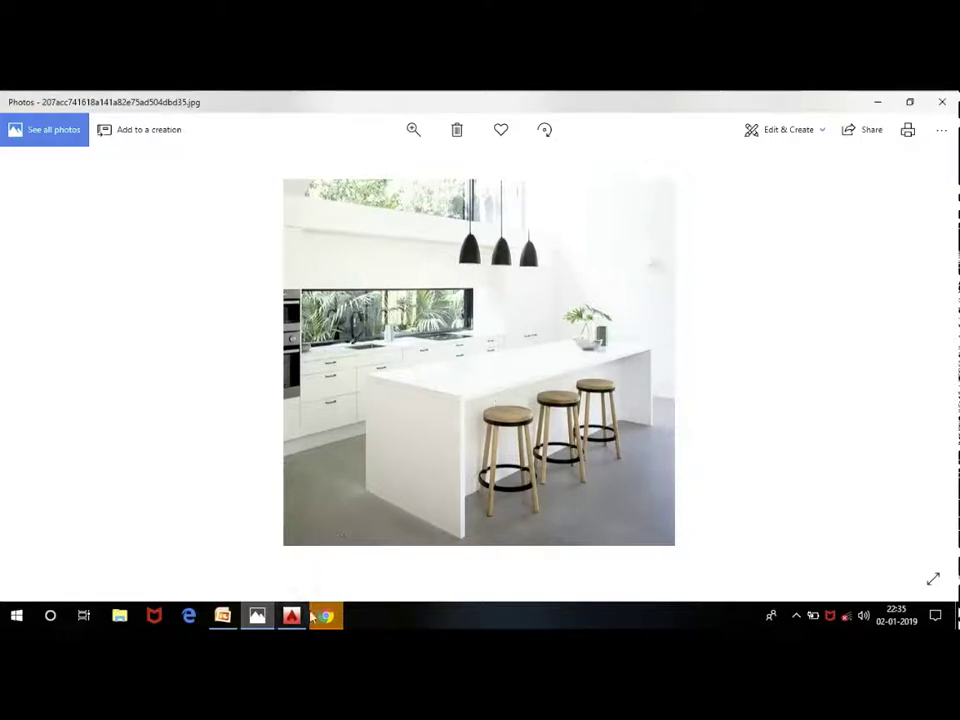
mouse_move(257, 616)
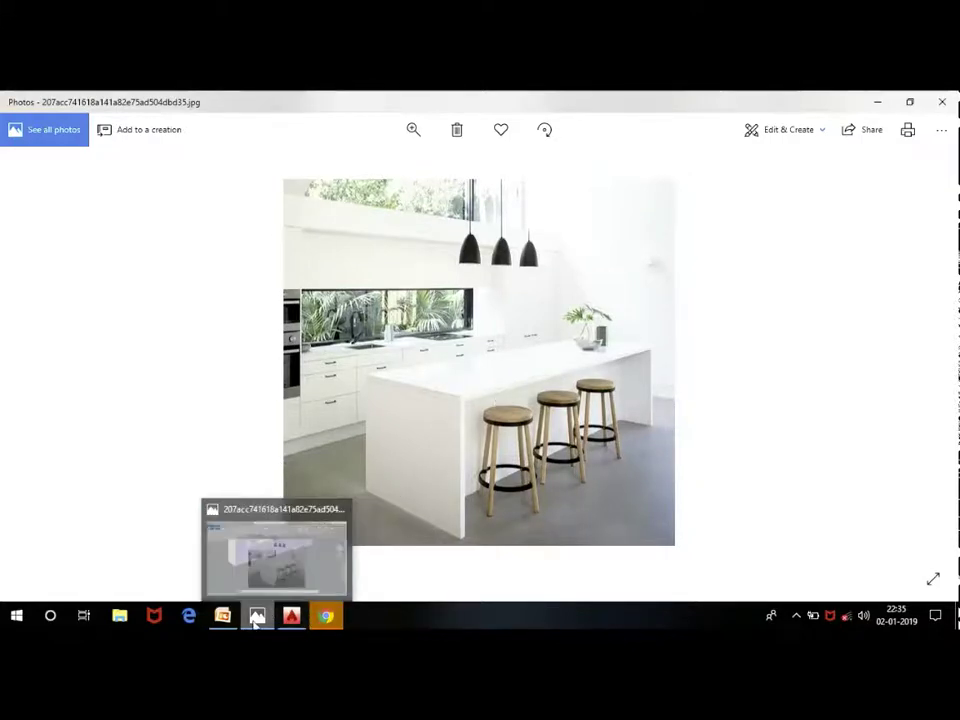
Step: Glance at the AutoCAD kitchen model from a new angle, then bring the bar stool photo back
left_click(295, 617)
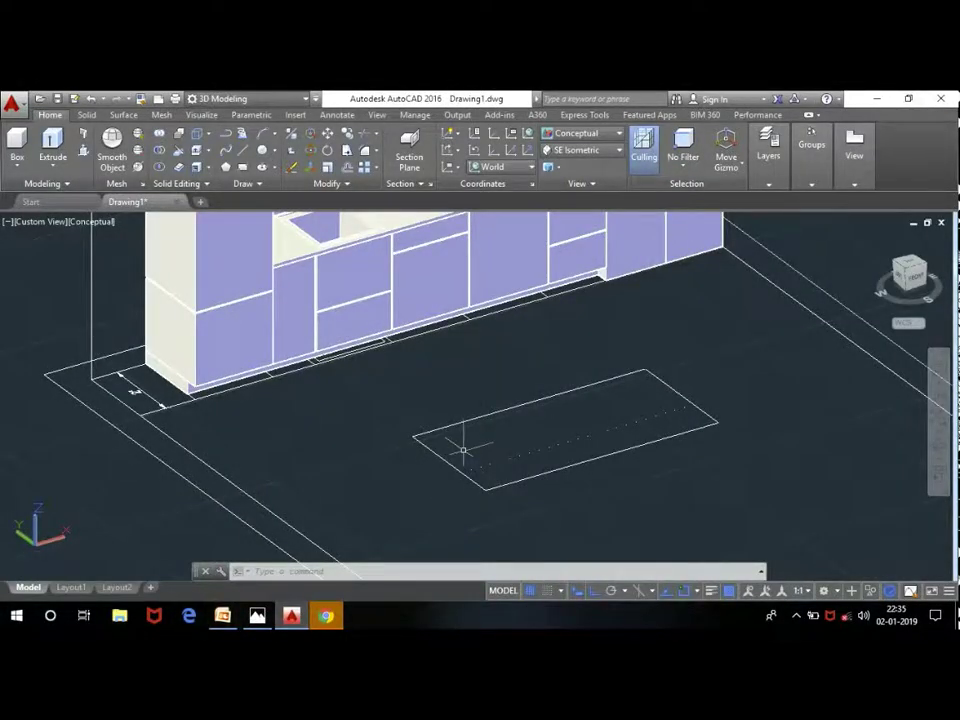
middle_click_drag(362, 410, 351, 416, "shift")
scroll(498, 432, "up", 2)
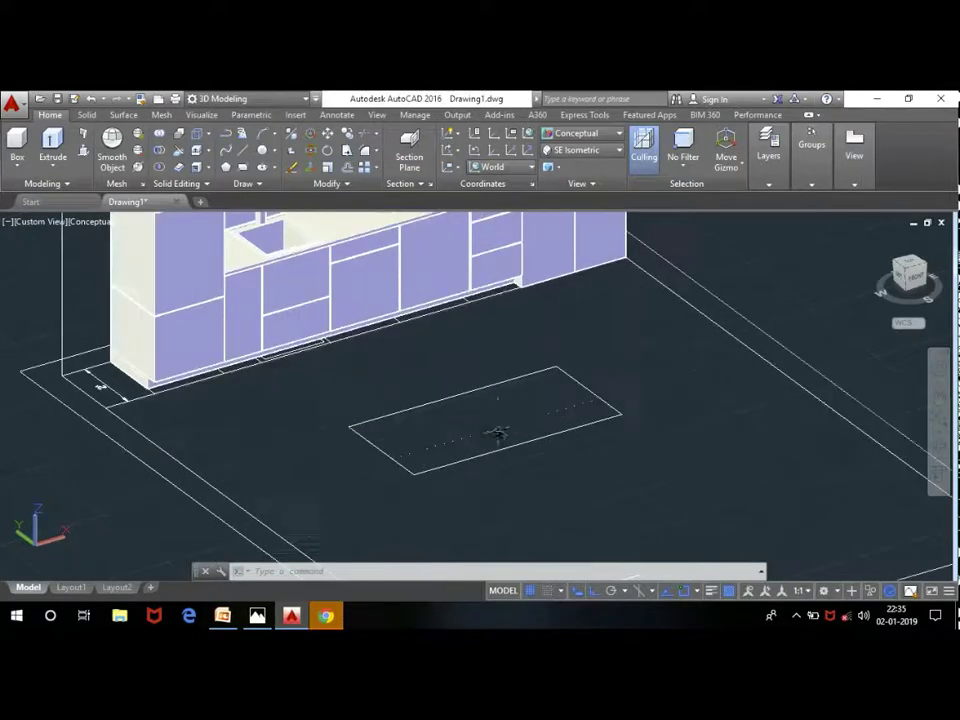
left_click(258, 617)
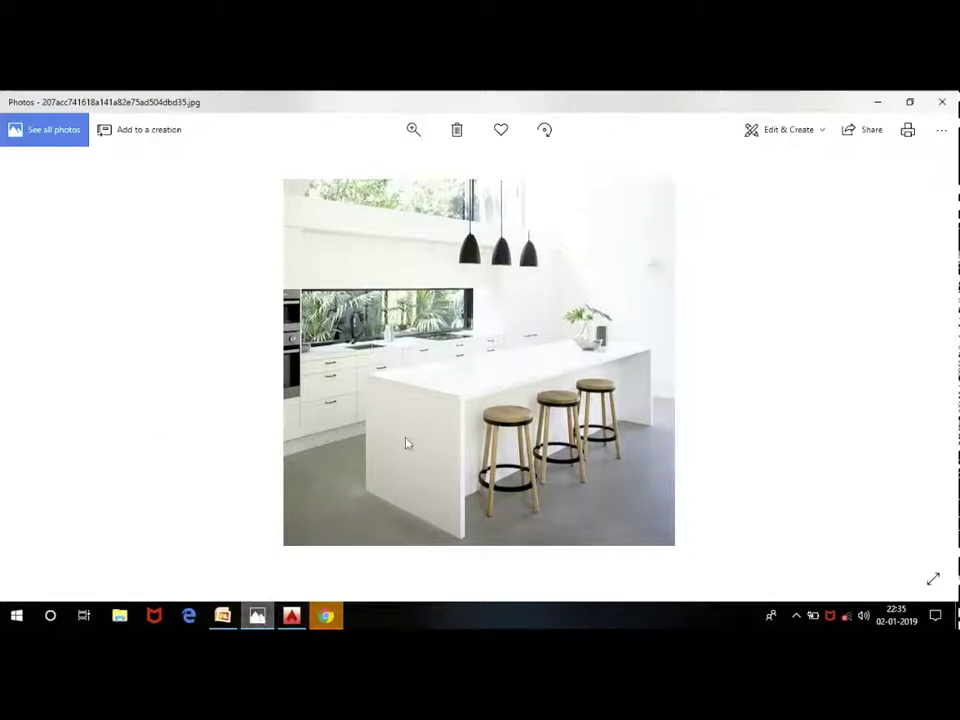
Step: Flip between AutoCAD and the reference photo, ending on the kitchen drawing with the floor rectangle
left_click(291, 616)
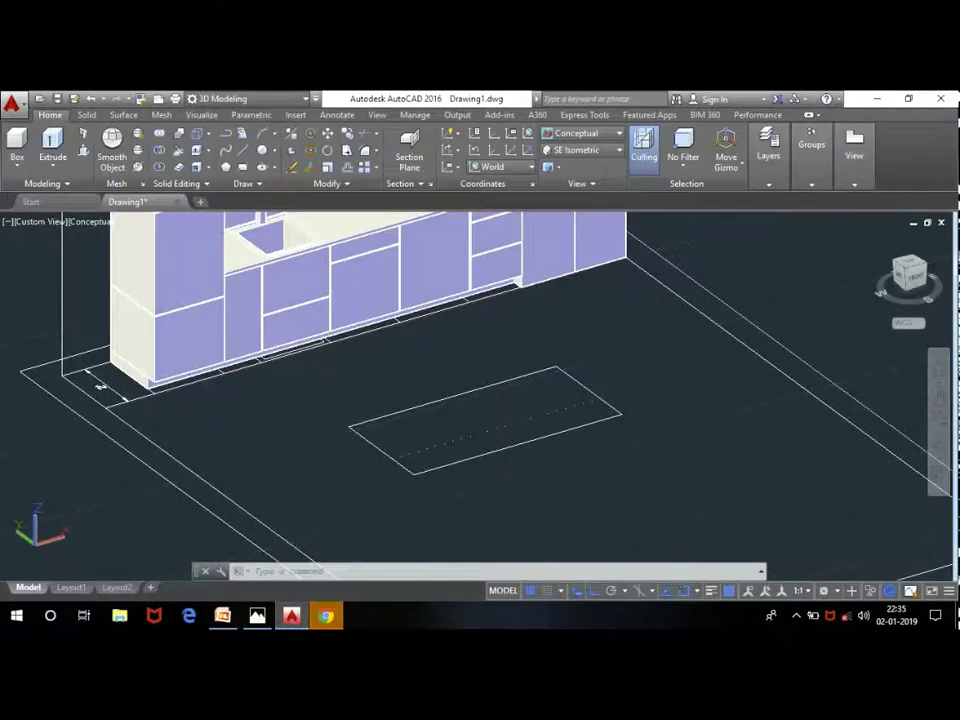
left_click(260, 618)
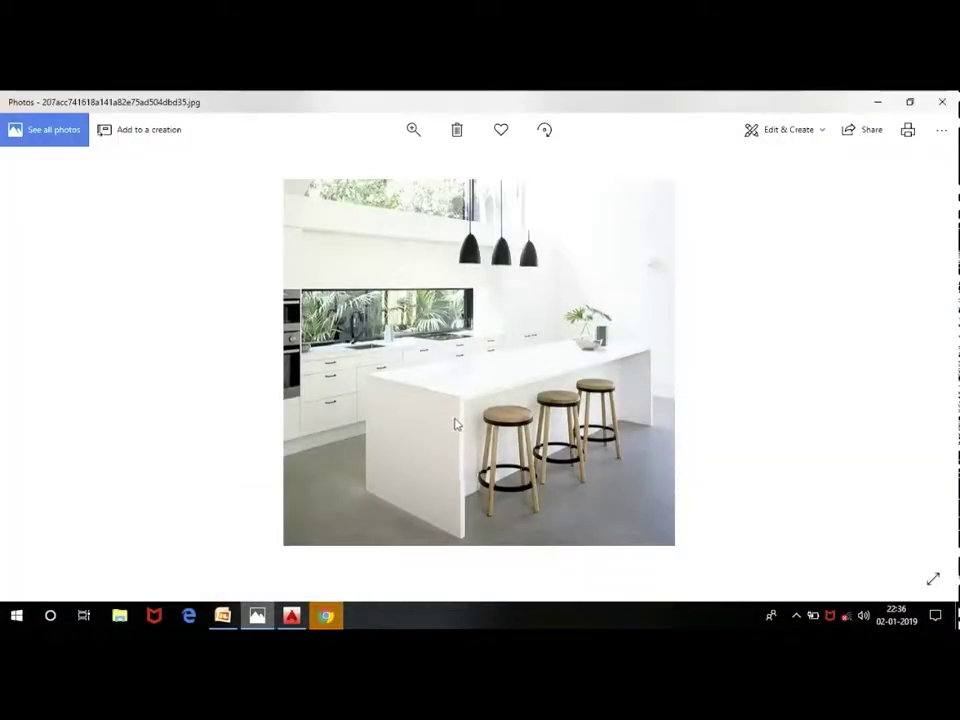
left_click(291, 615)
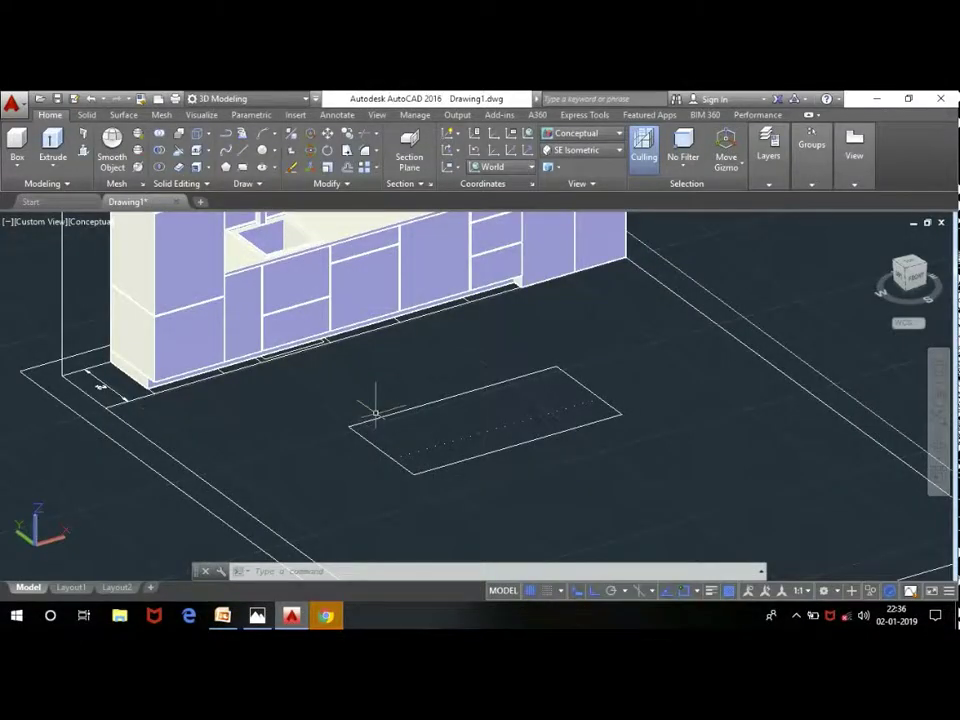
Step: Draw a 1-inch-thick solid box across the floor rectangle's opposite corners
scroll(390, 457, "up", 2)
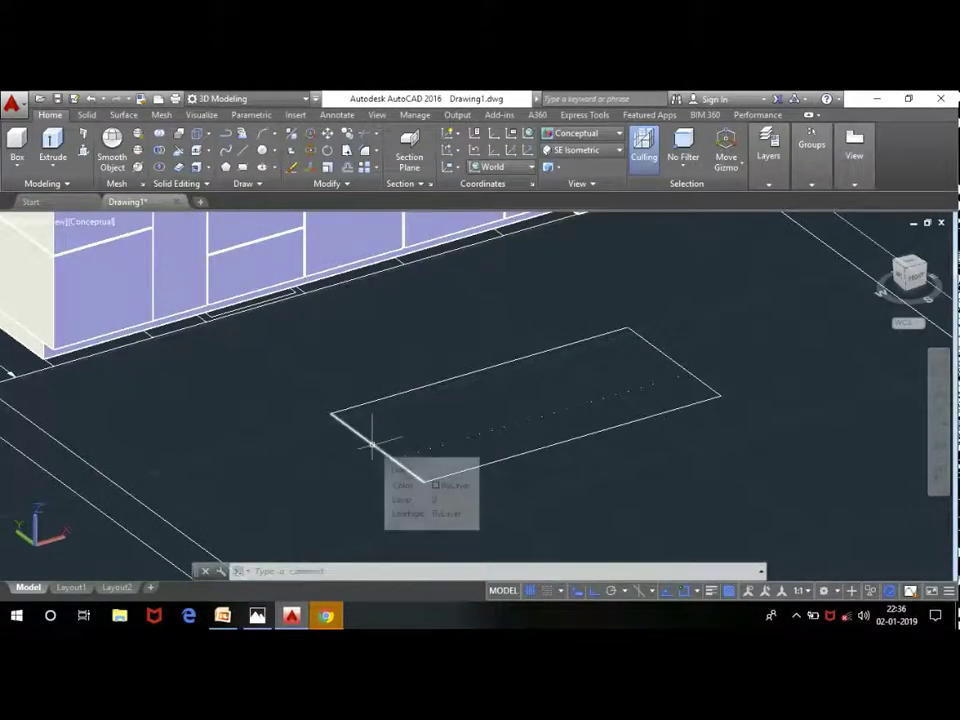
scroll(373, 437, "up", 3)
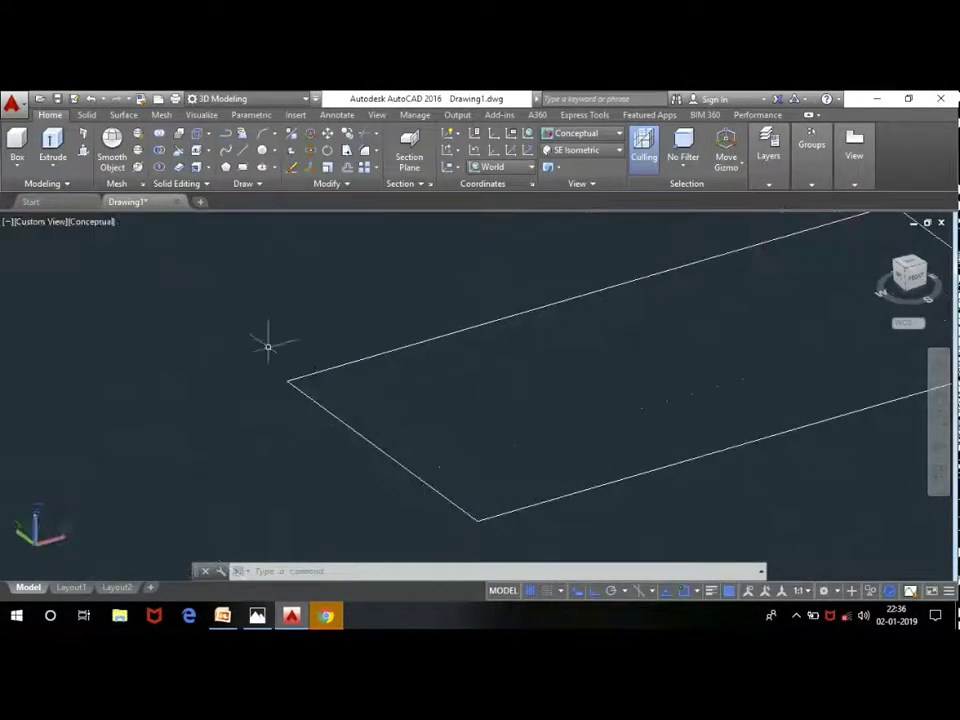
left_click(17, 145)
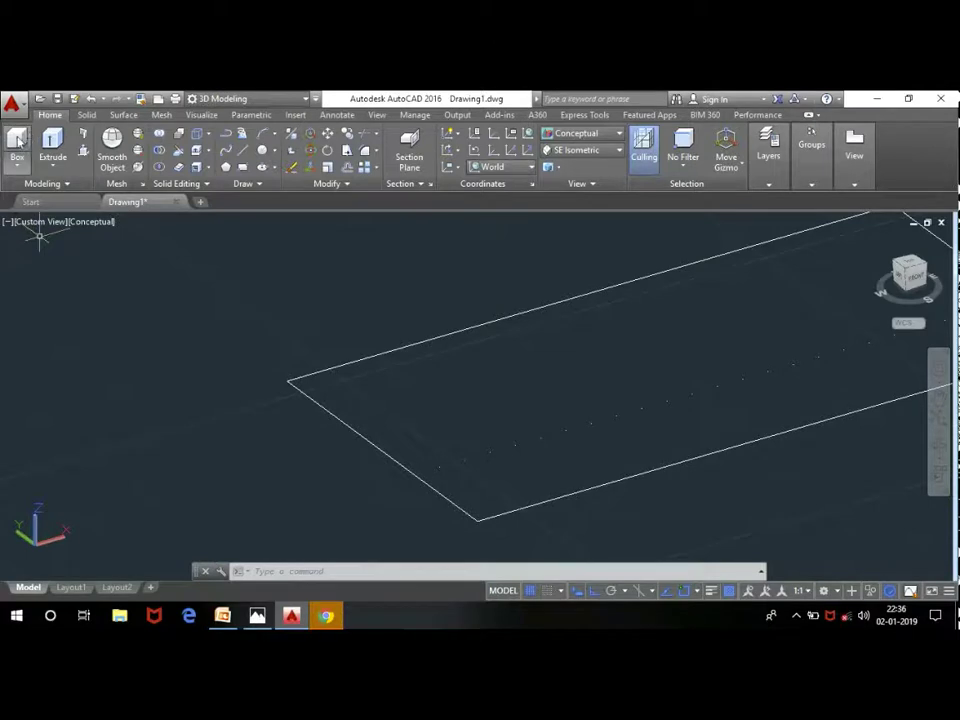
left_click(287, 381)
scroll(310, 388, "down", 3)
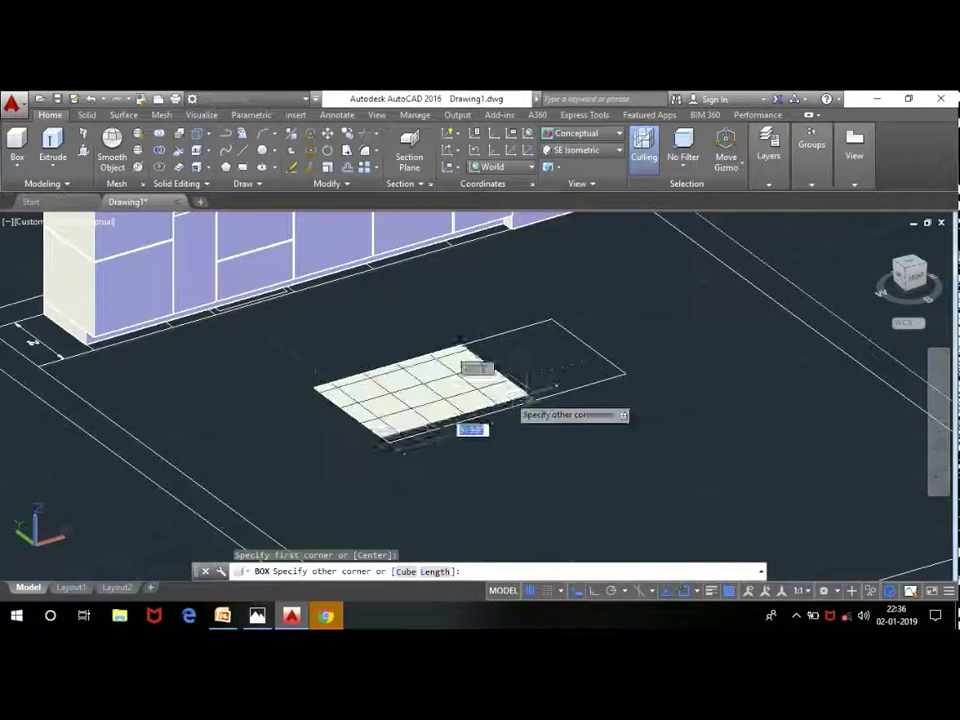
left_click(624, 374)
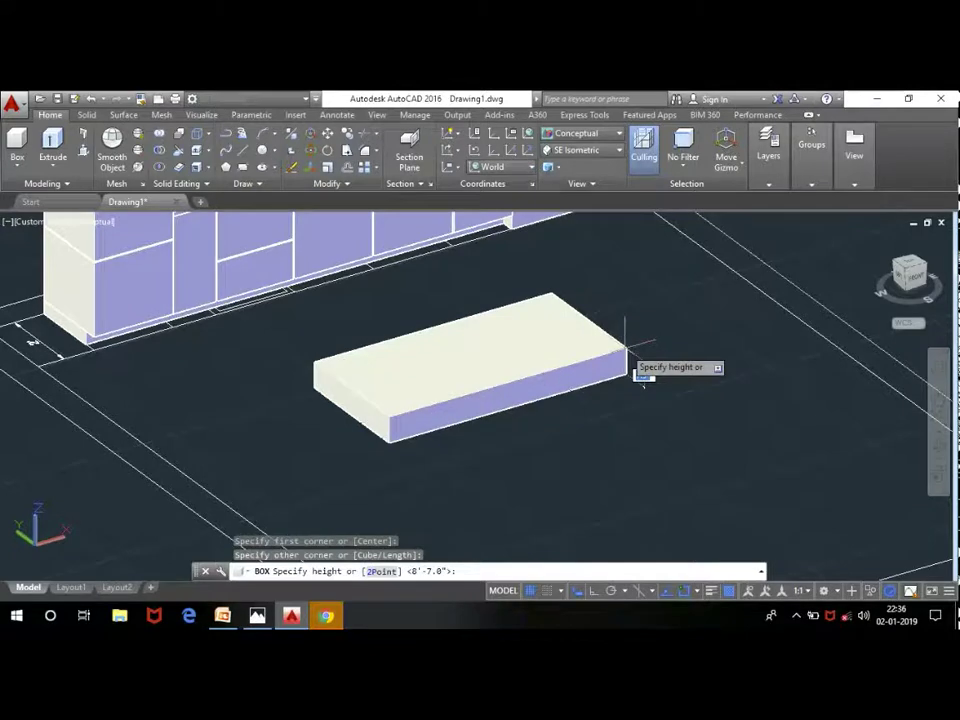
type("1")
type("1\"")
key("Return")
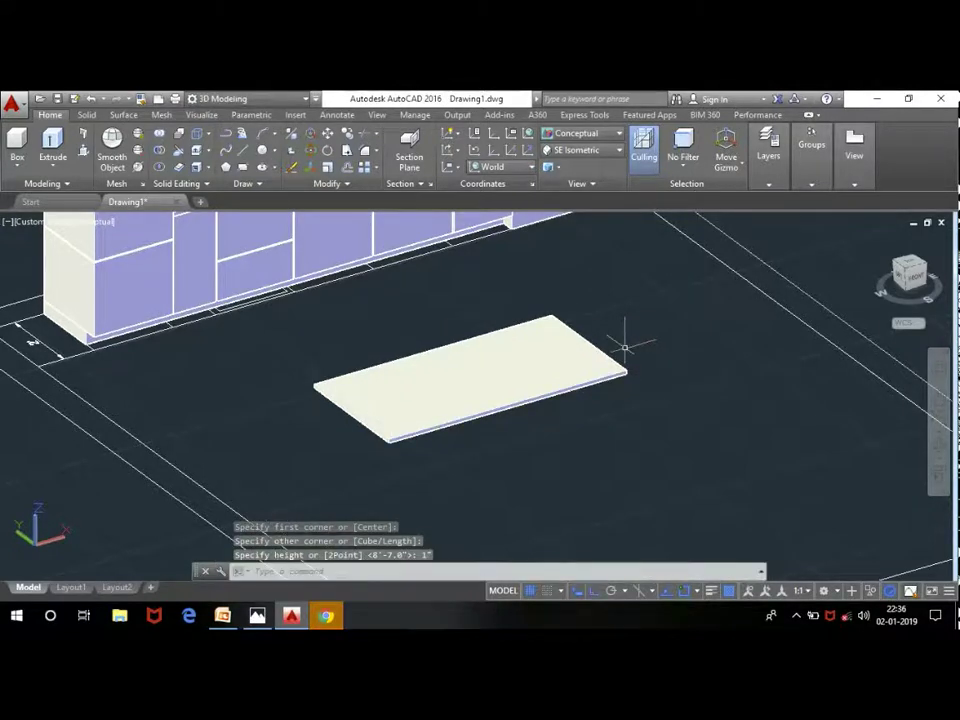
Step: Raise the slab 2'8" straight up along the gizmo's Z axis
scroll(496, 372, "up", 3)
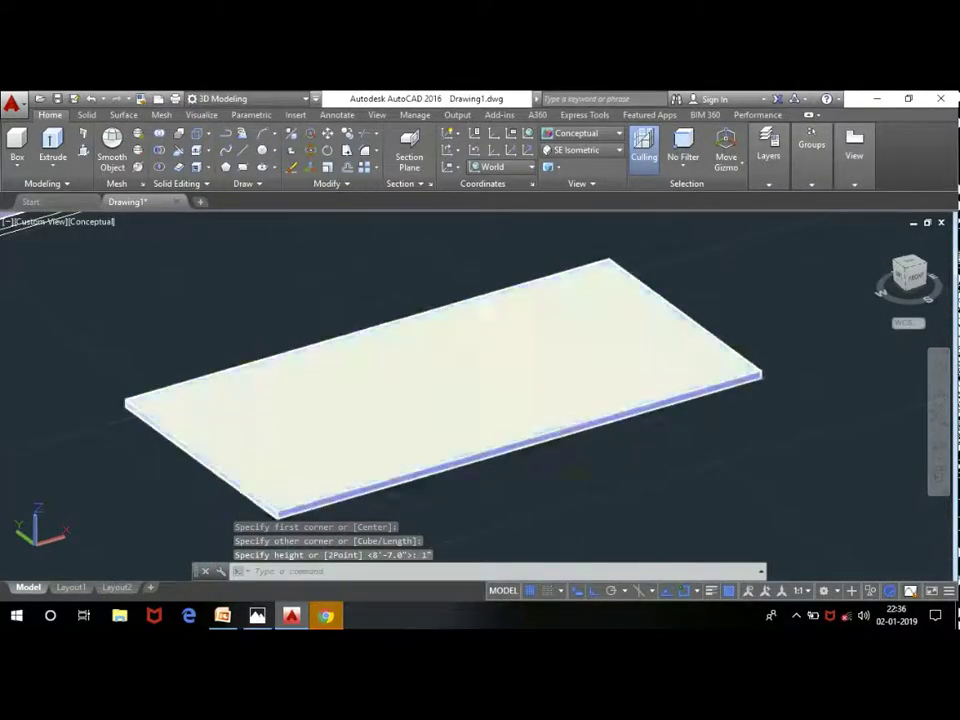
left_click(468, 364)
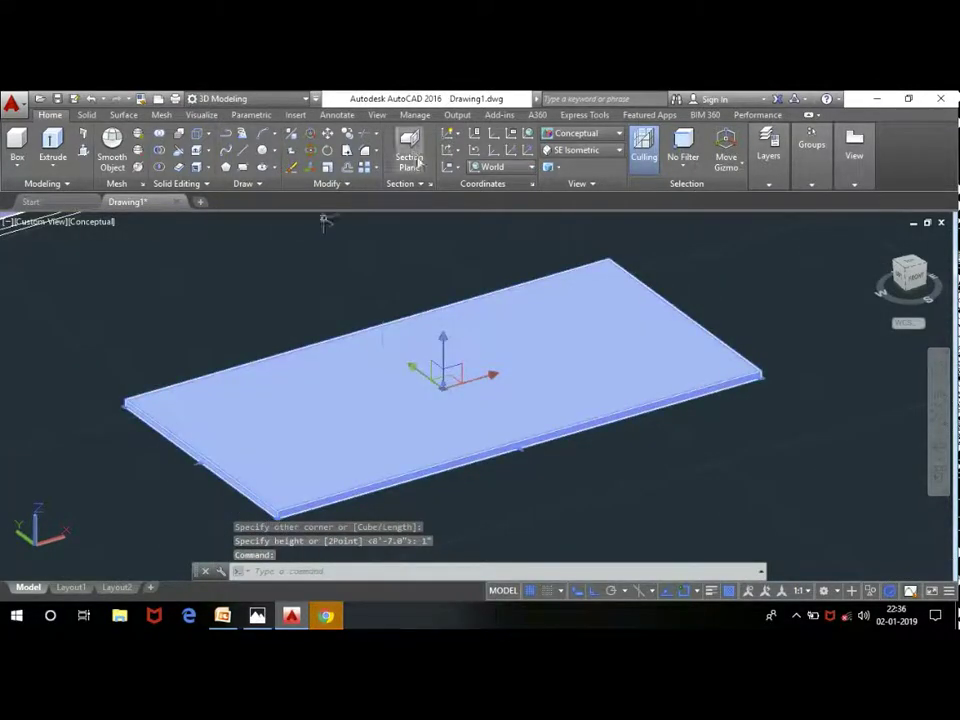
left_click(444, 341)
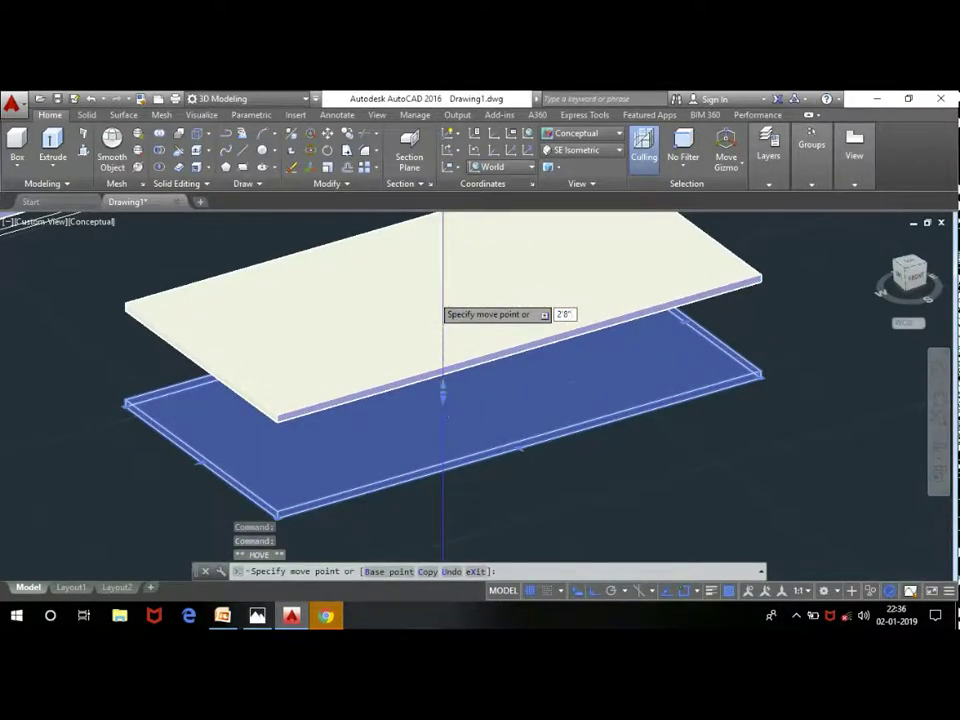
key("Return")
Step: Build a 1-inch-thick side panel box from the rectangle corner up to the slab underside
key("Escape")
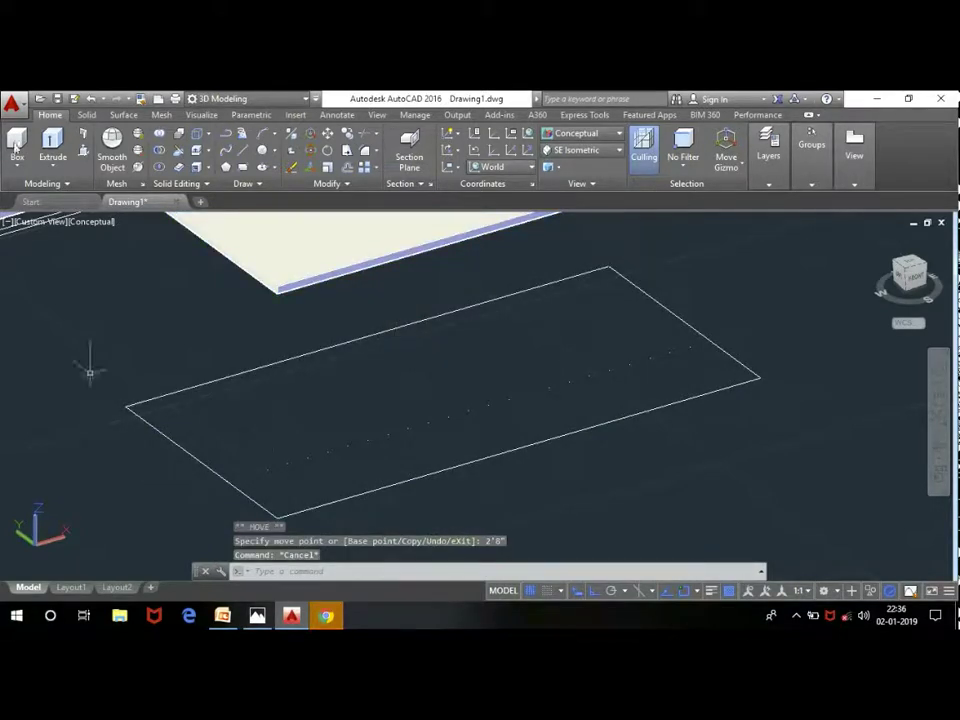
left_click(126, 398)
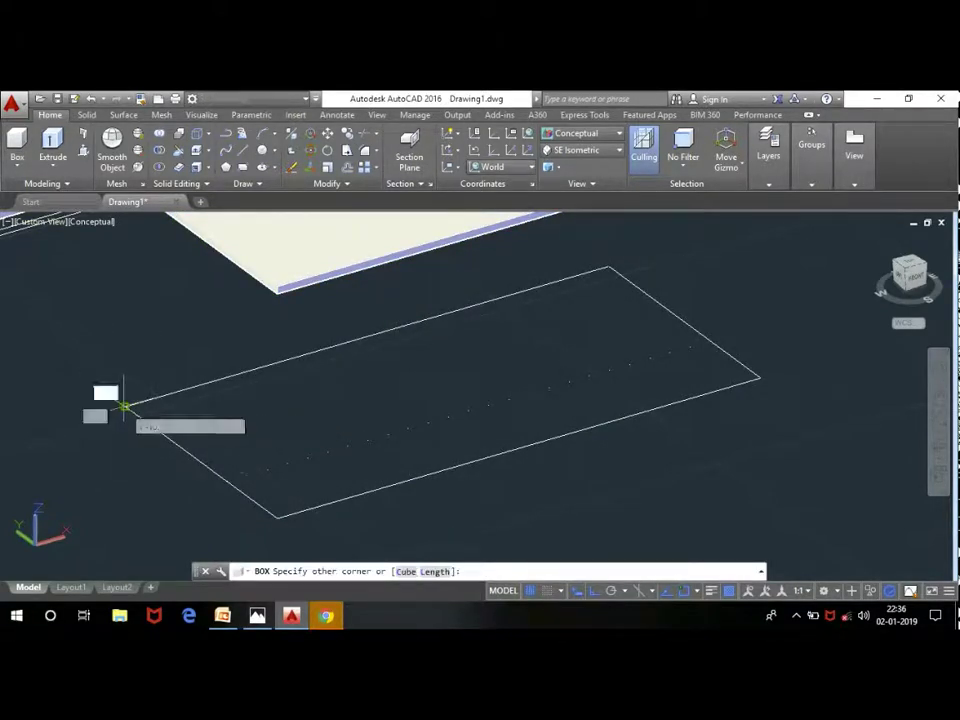
left_click(428, 574)
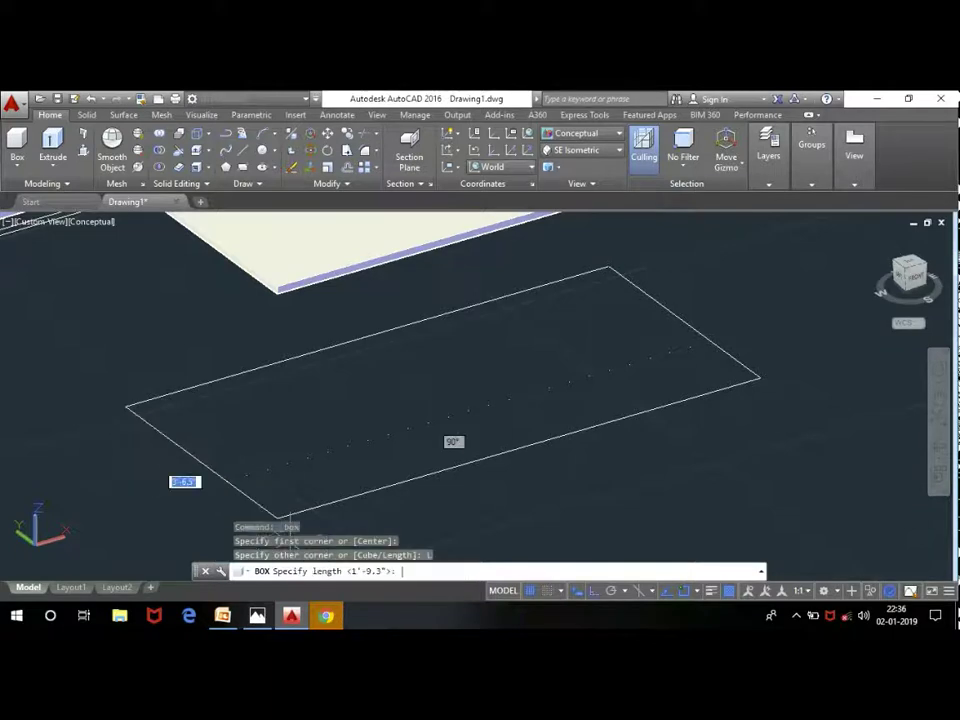
left_click(256, 463)
scroll(256, 463, "down", 3)
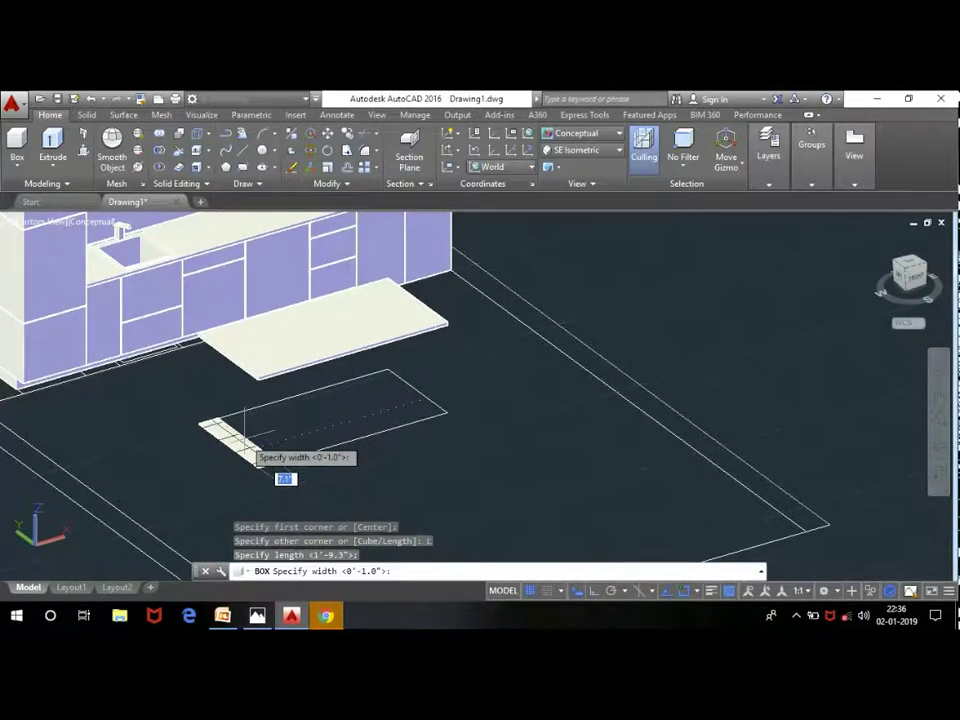
type("1'")
key("Return")
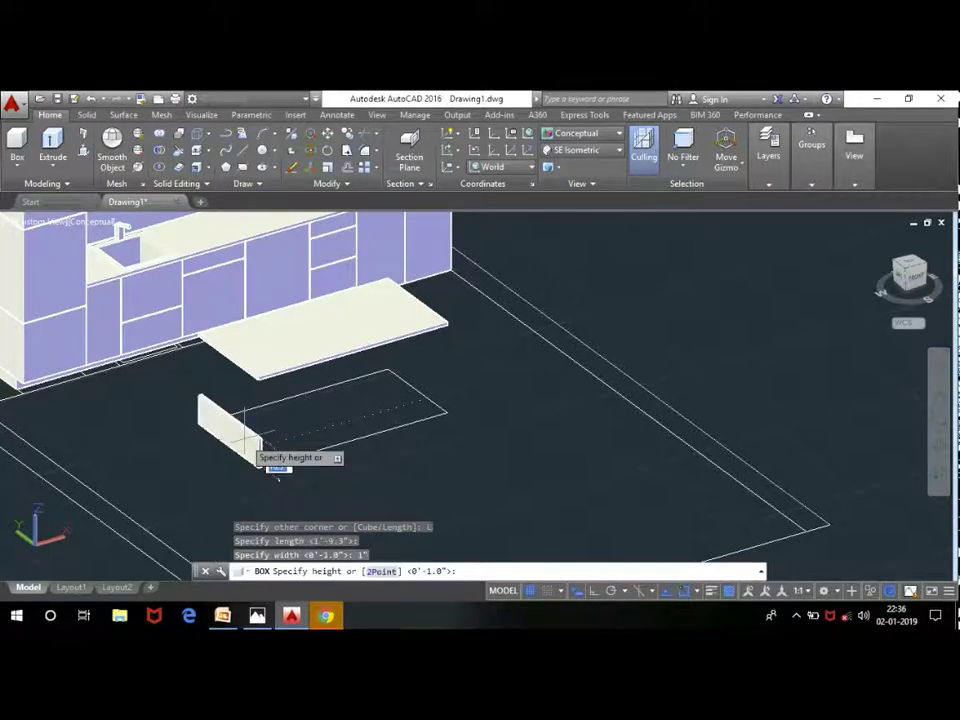
scroll(272, 355, "up", 4)
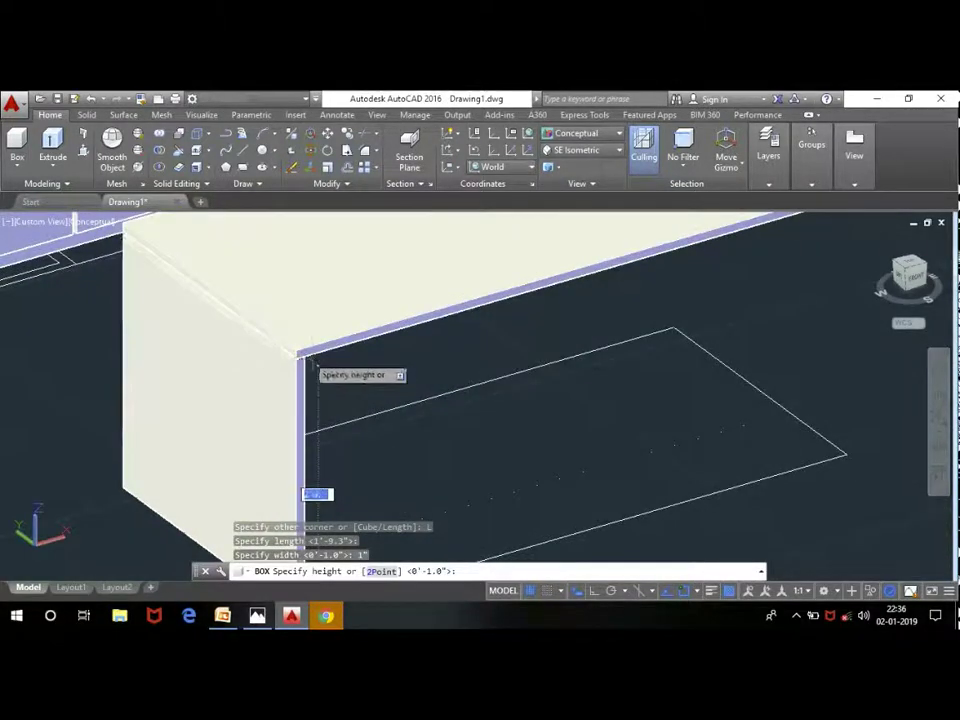
scroll(297, 358, "up", 2)
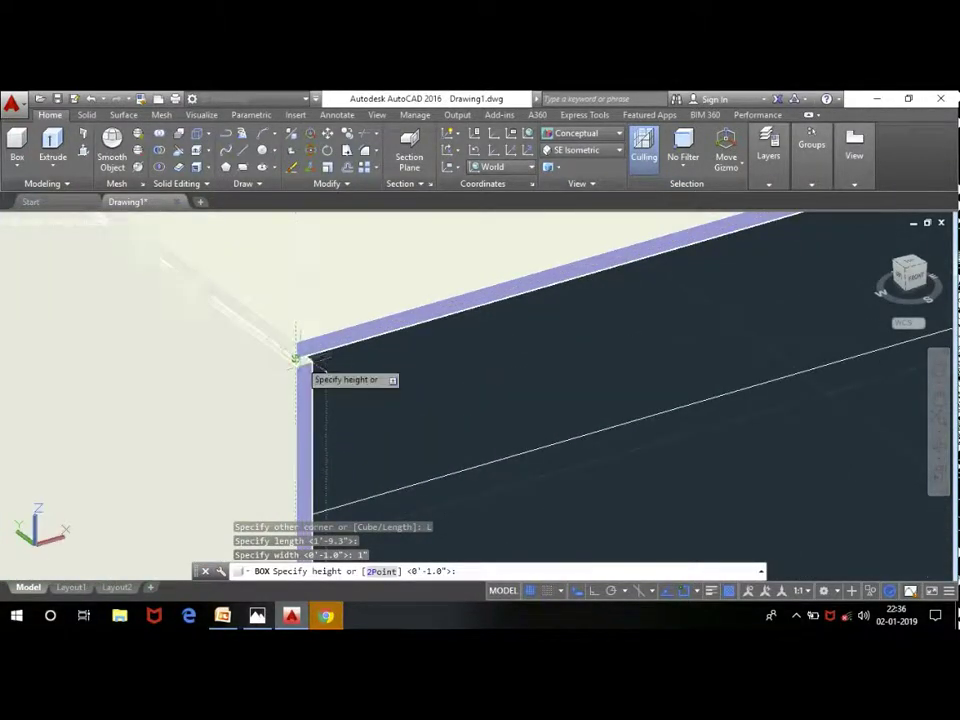
key("Return")
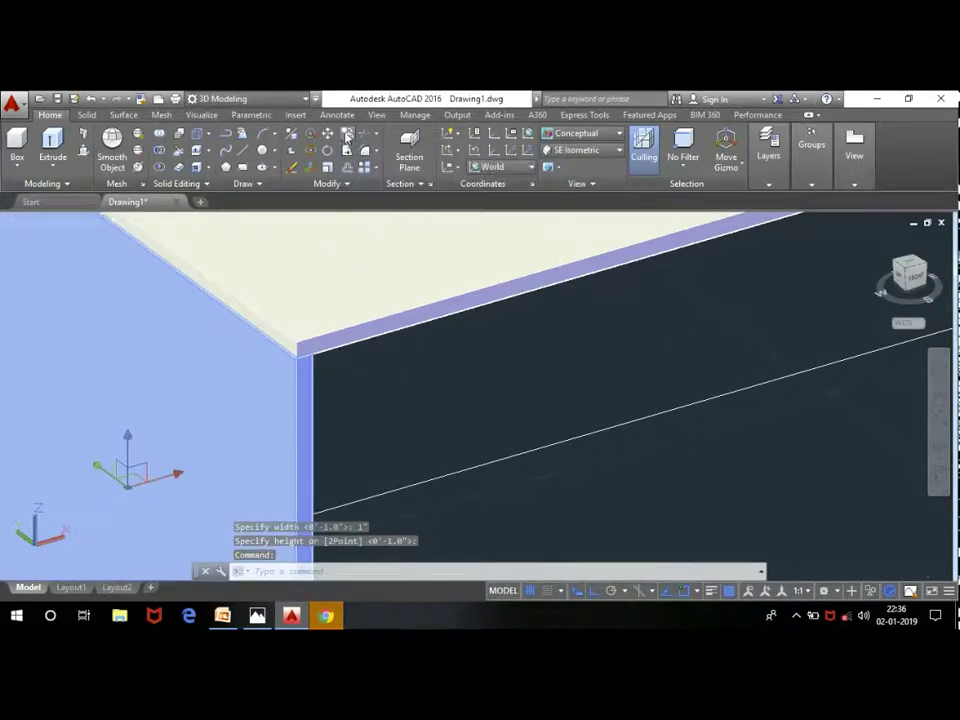
Step: Copy the side panel to the far end of the island slab
left_click(327, 150)
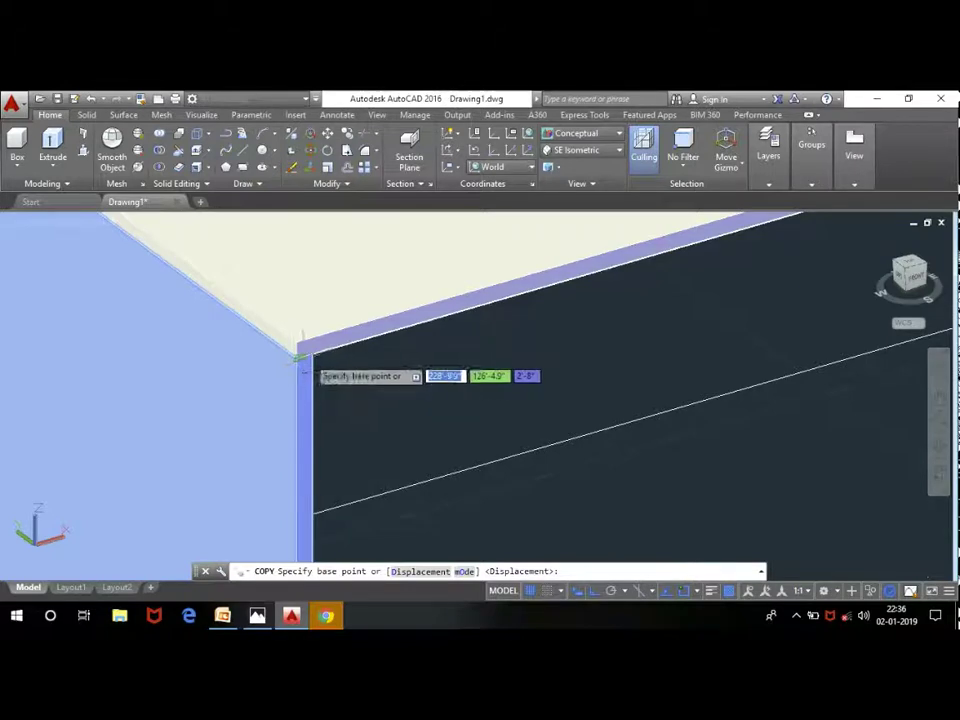
left_click(310, 353)
scroll(450, 340, "down", 5)
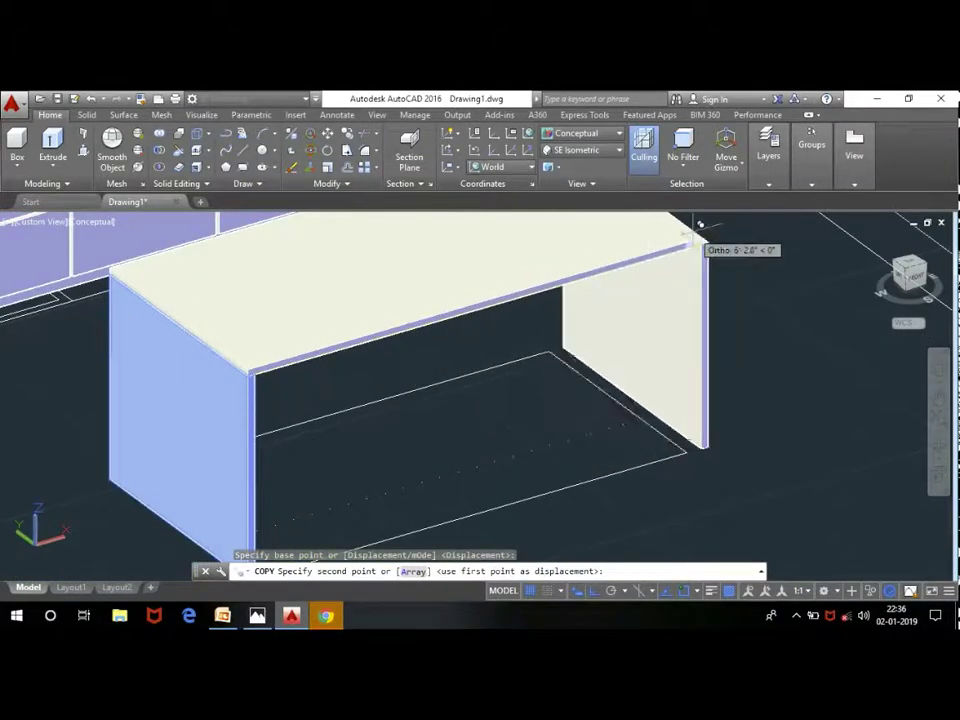
left_click(690, 243)
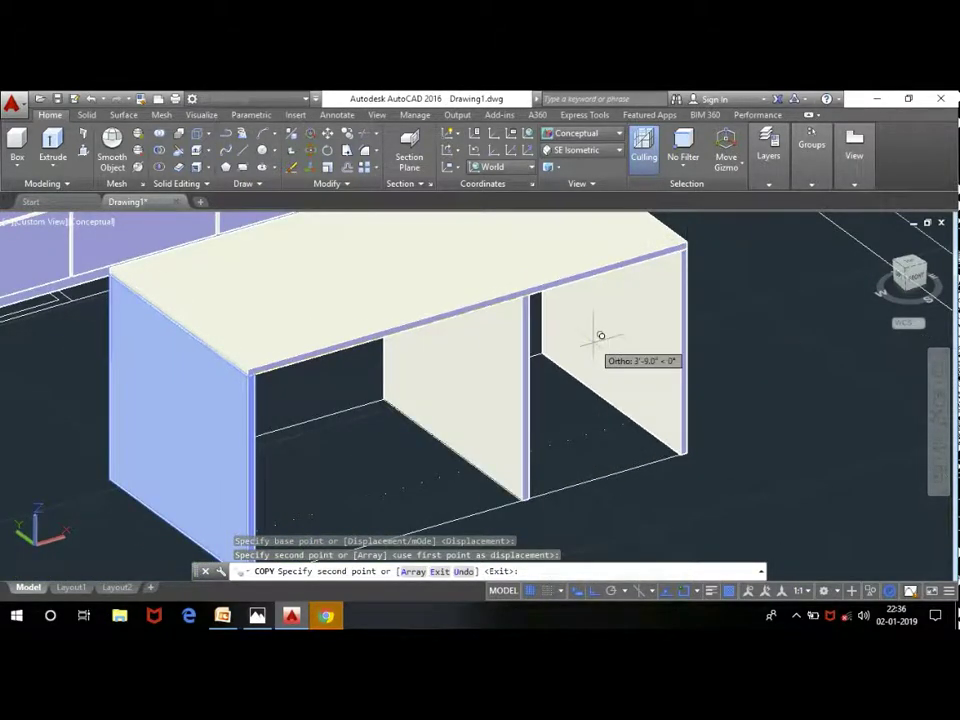
key("Escape")
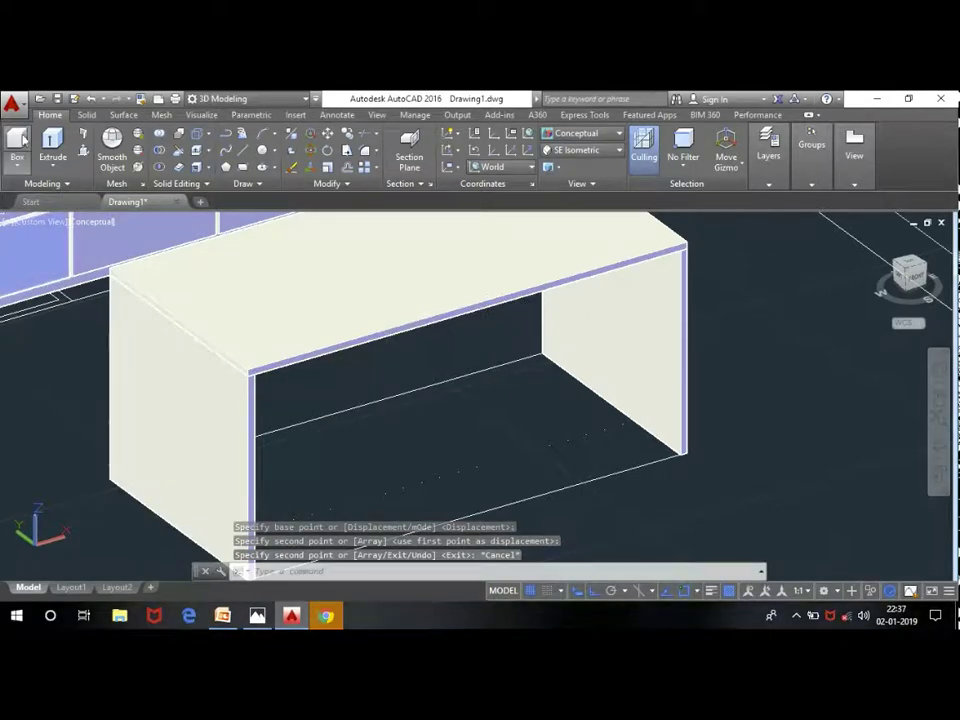
left_click(17, 145)
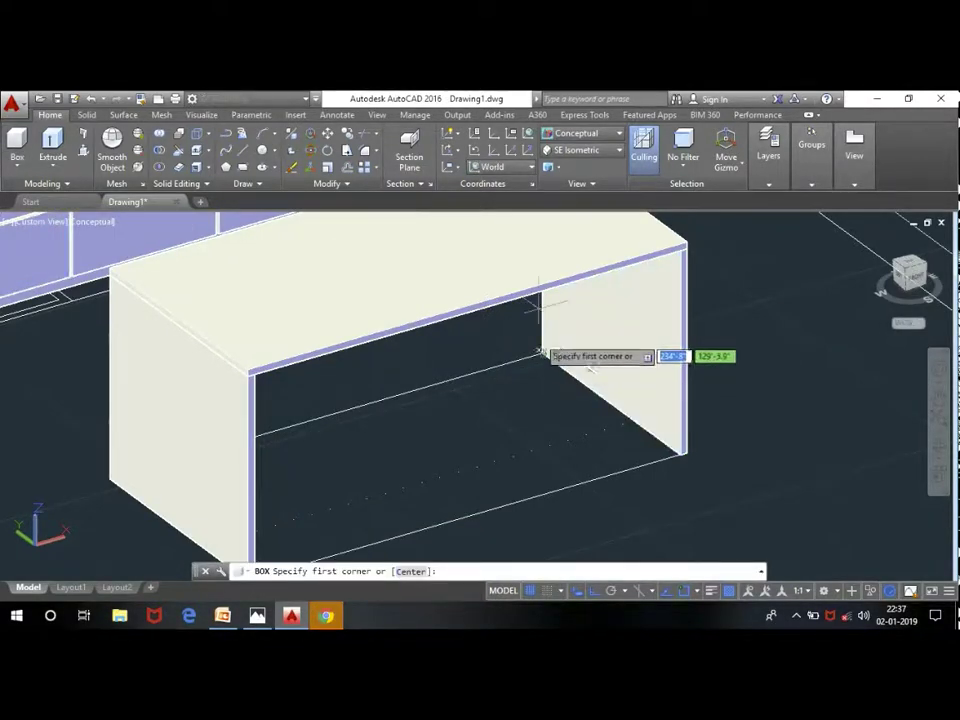
Step: Switch to 2D Wireframe and begin a new box at the island edge
left_click(578, 133)
left_click(568, 158)
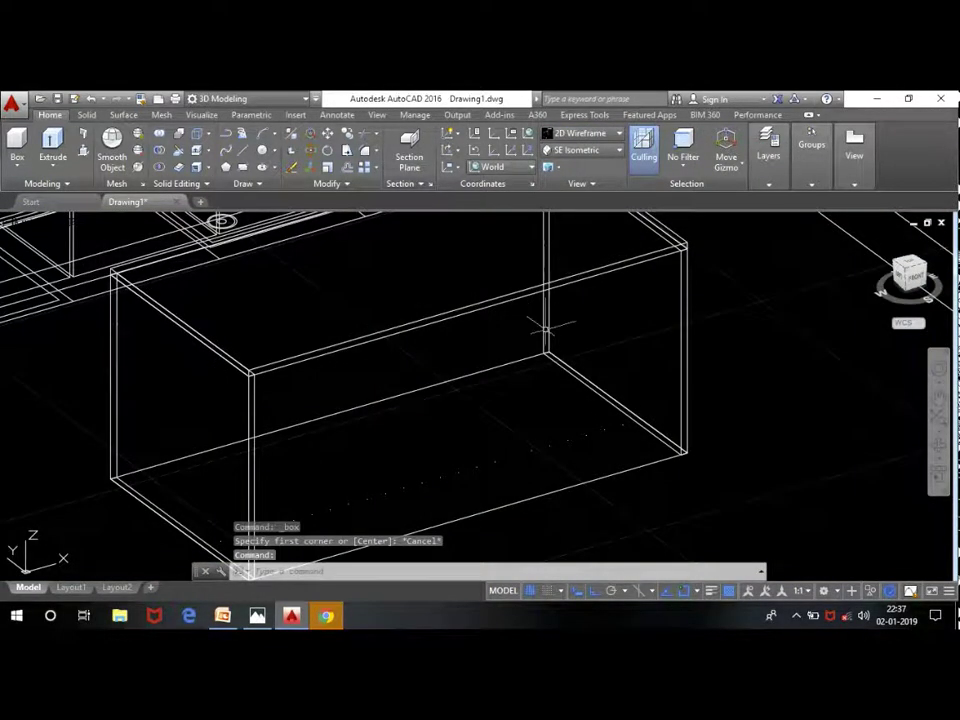
left_click(17, 145)
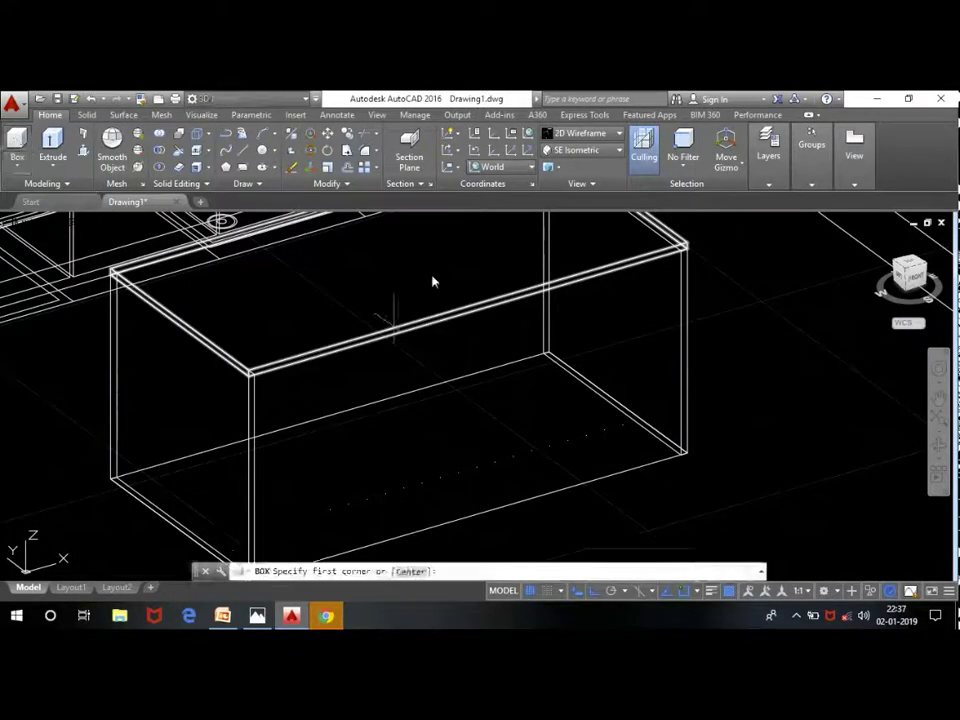
left_click(541, 354)
Step: Complete the long box panel spanning between the end panels beneath the island top
scroll(392, 446, "down", 3)
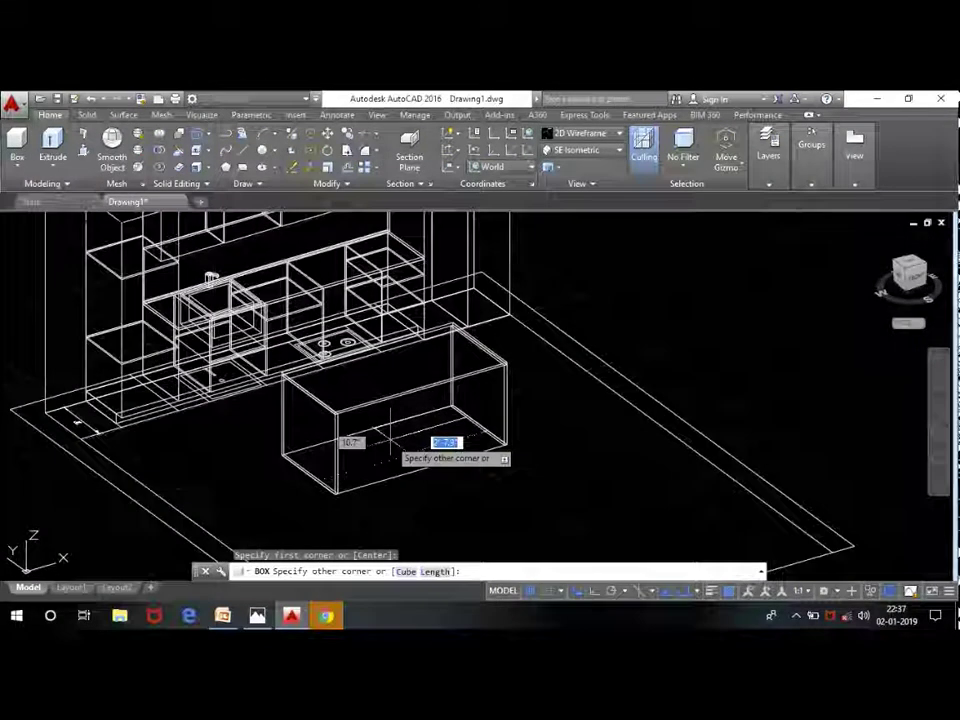
scroll(322, 480, "up", 5)
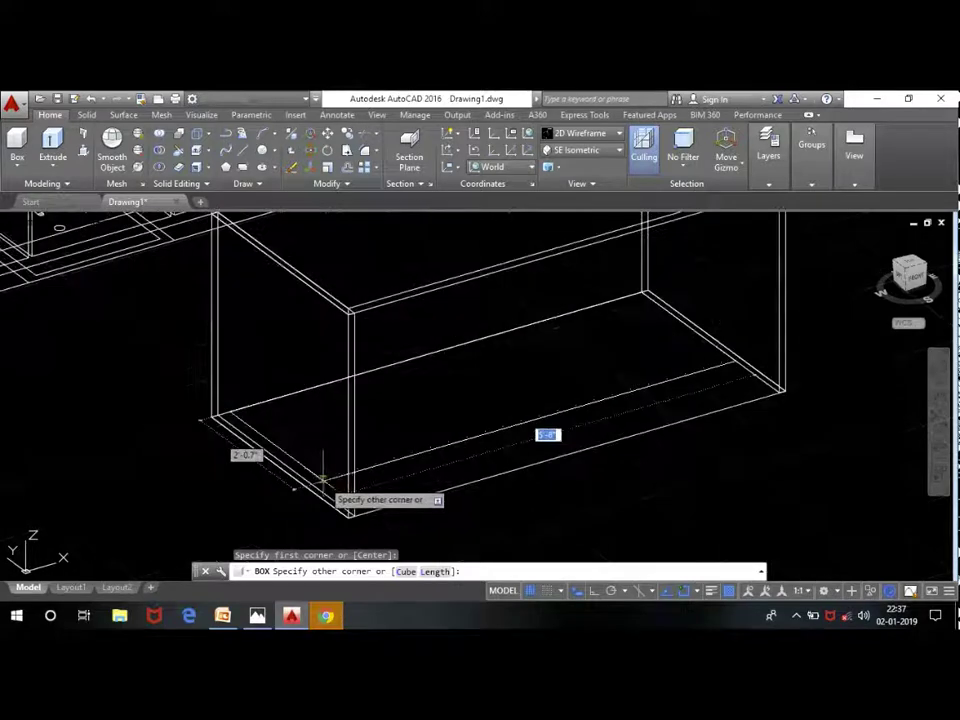
scroll(307, 485, "up", 5)
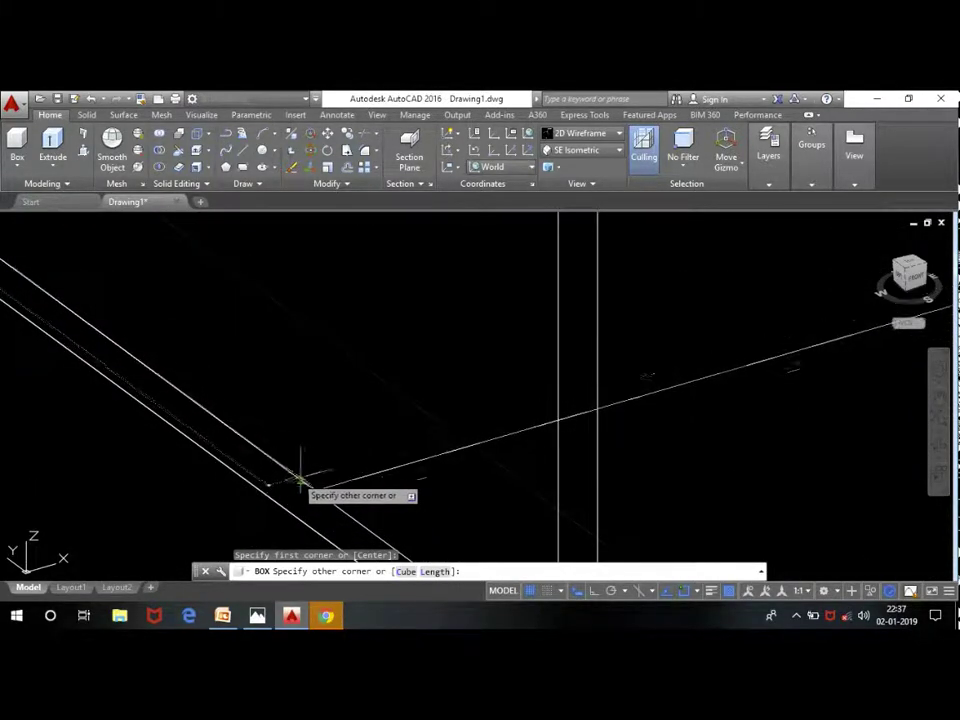
scroll(307, 485, "down", 3)
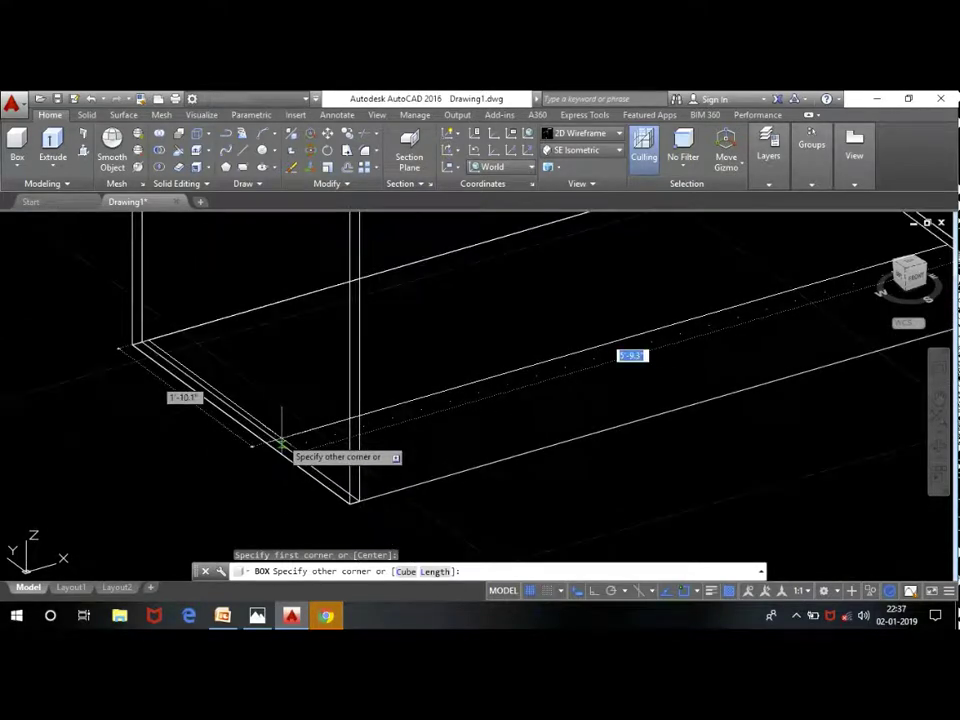
scroll(279, 452, "up", 2)
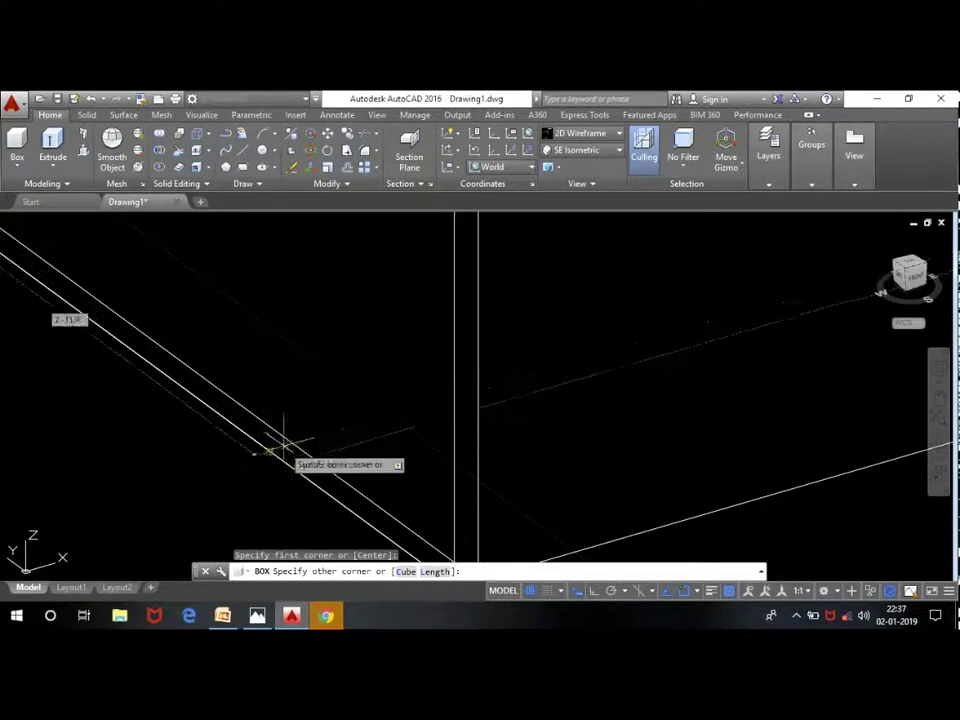
left_click(294, 444)
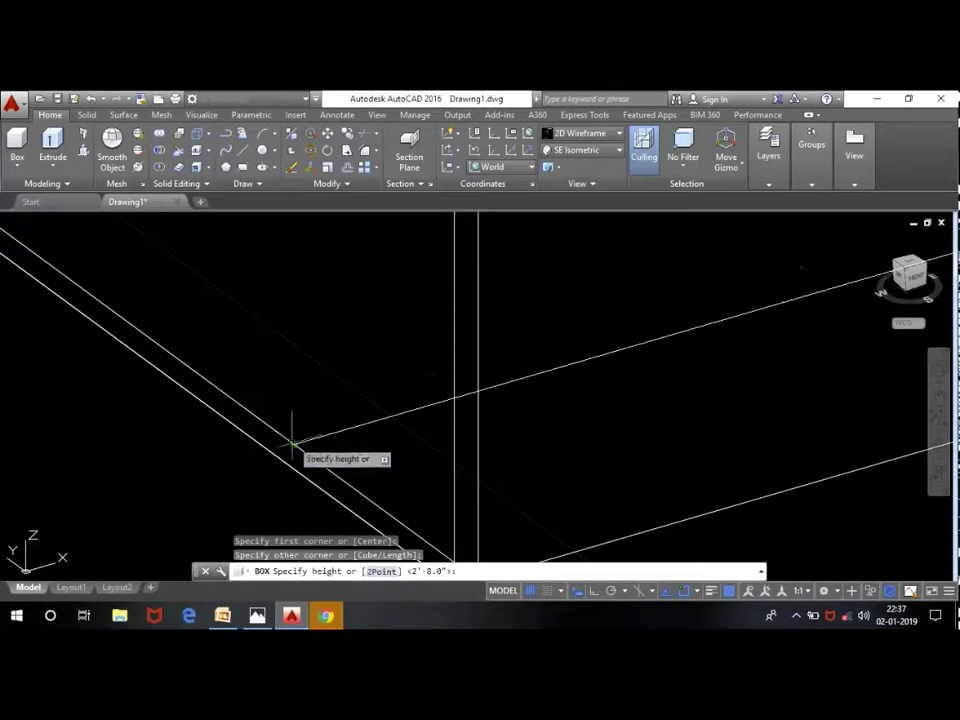
scroll(294, 420, "down", 2)
scroll(300, 407, "down", 1)
scroll(301, 412, "up", 2)
scroll(270, 340, "up", 2)
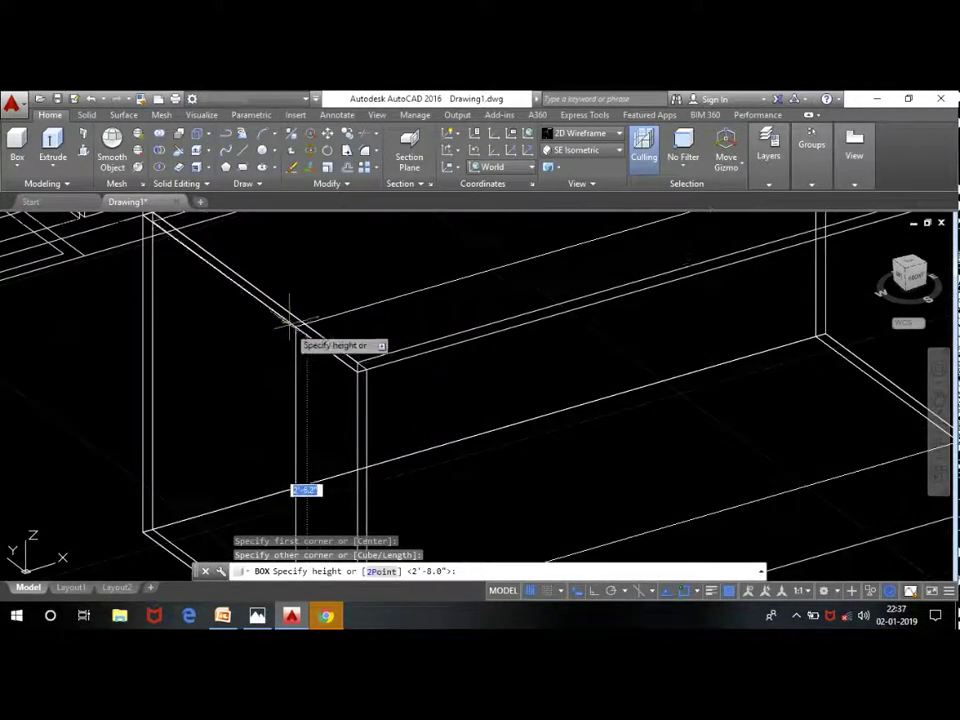
left_click(281, 320)
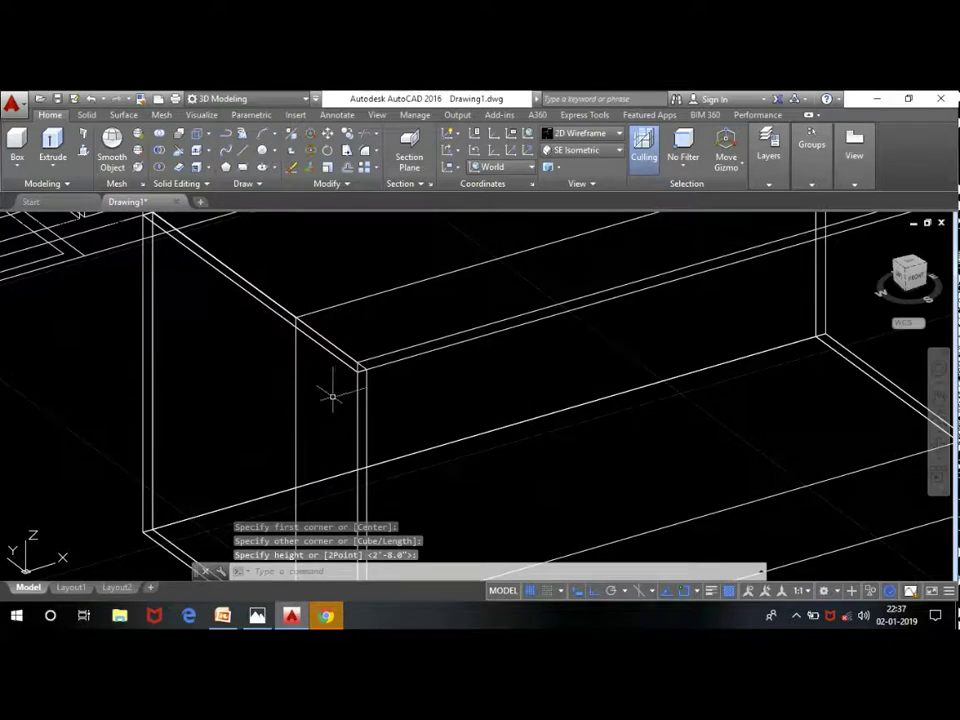
scroll(330, 396, "down", 2)
scroll(296, 376, "up", 2)
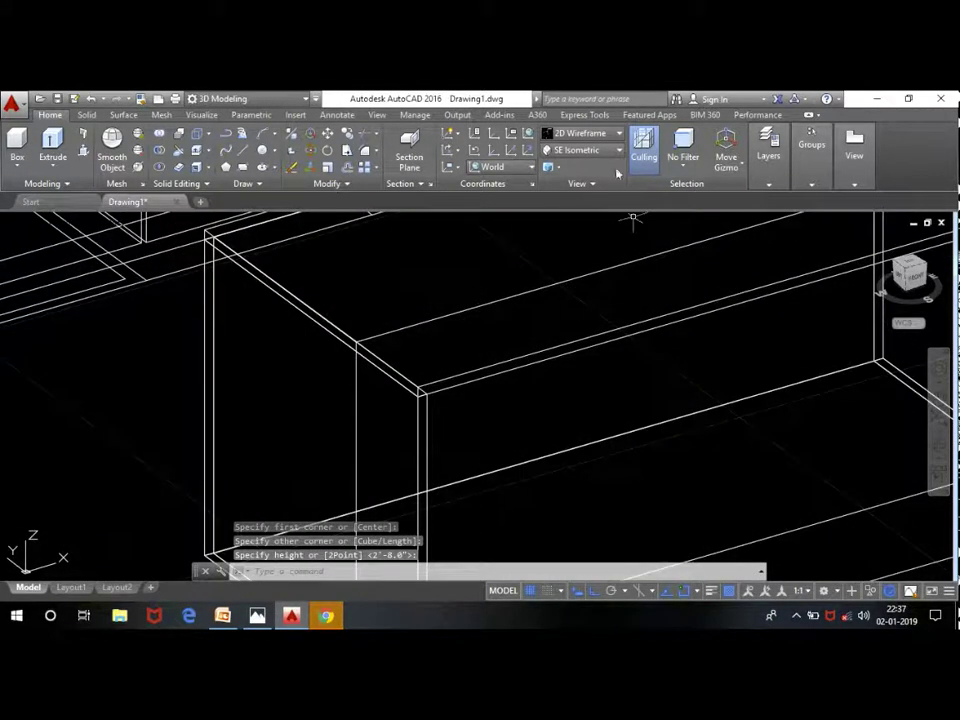
Step: Display the model in the Conceptual shaded visual style
left_click(582, 133)
left_click(636, 163)
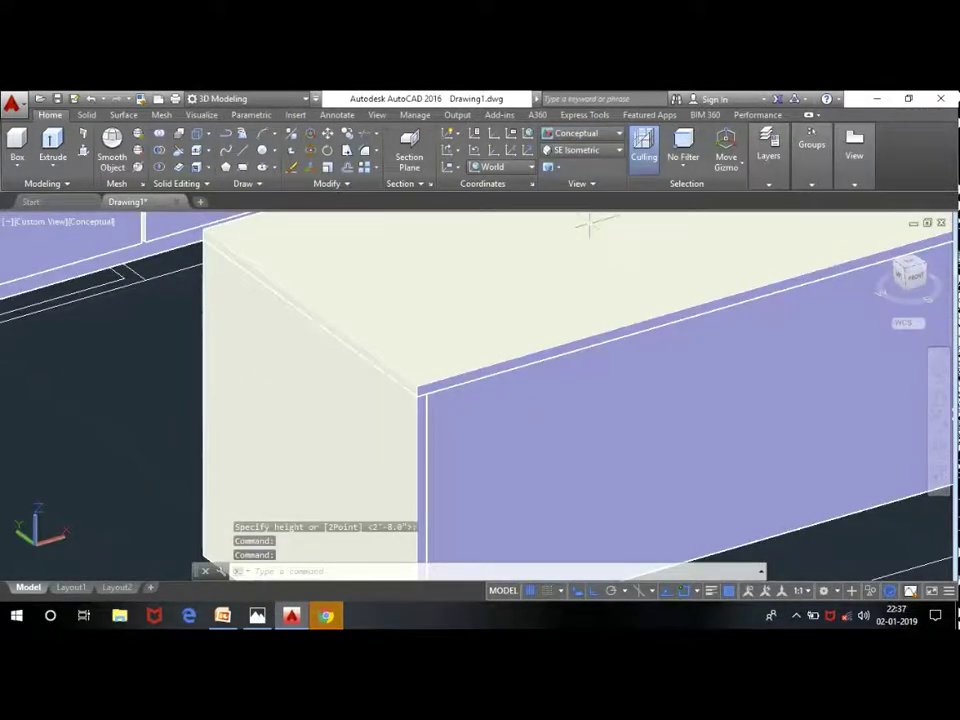
scroll(585, 240, "down", 3)
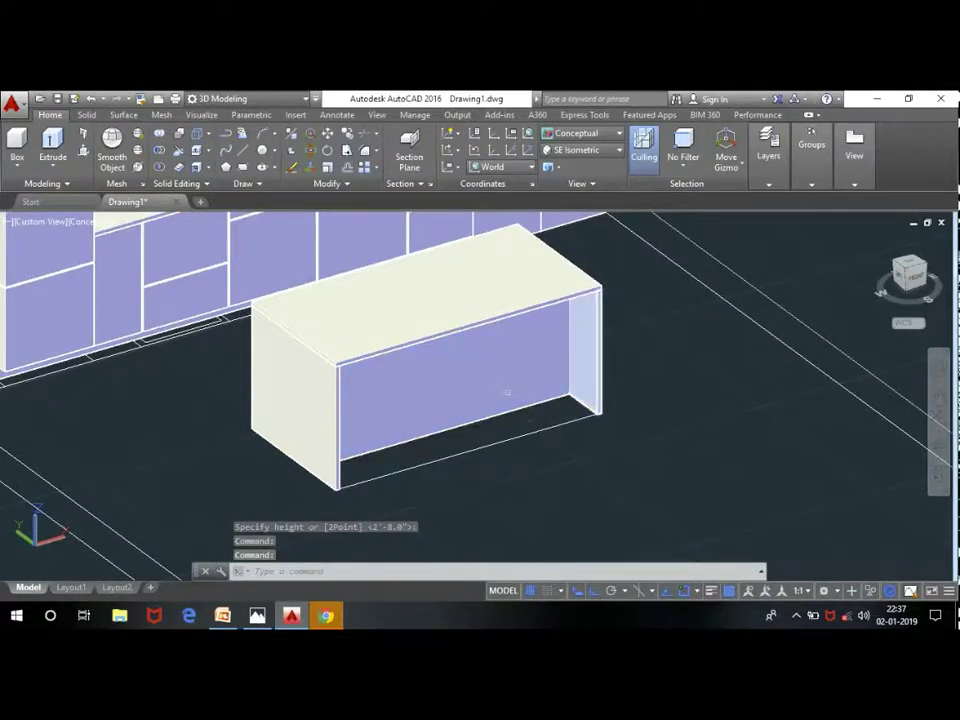
Step: Orbit to look down on the kitchen and erase the leftover floor dimension beside the cabinets
mouse_move(507, 393)
middle_mouse_down("shift")
mouse_move(579, 422)
mouse_move(694, 399)
mouse_move(574, 450)
mouse_move(439, 430)
mouse_move(474, 423)
mouse_move(351, 284)
middle_mouse_up("shift")
mouse_move(531, 393)
middle_mouse_down("shift")
mouse_move(546, 407)
mouse_move(512, 407)
middle_mouse_up("shift")
mouse_move(420, 404)
middle_mouse_down("shift")
mouse_move(534, 454)
mouse_move(482, 415)
middle_mouse_up("shift")
mouse_move(514, 437)
left_mouse_down()
mouse_move(506, 422)
mouse_move(523, 289)
mouse_move(524, 322)
left_mouse_up()
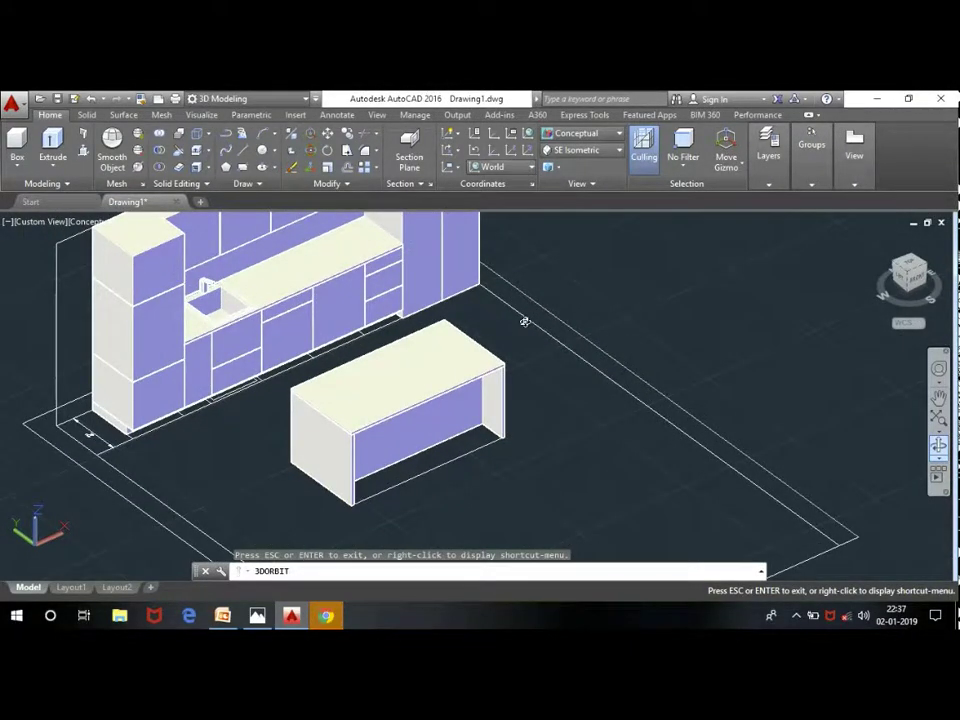
key("Escape")
scroll(75, 435, "up", 5)
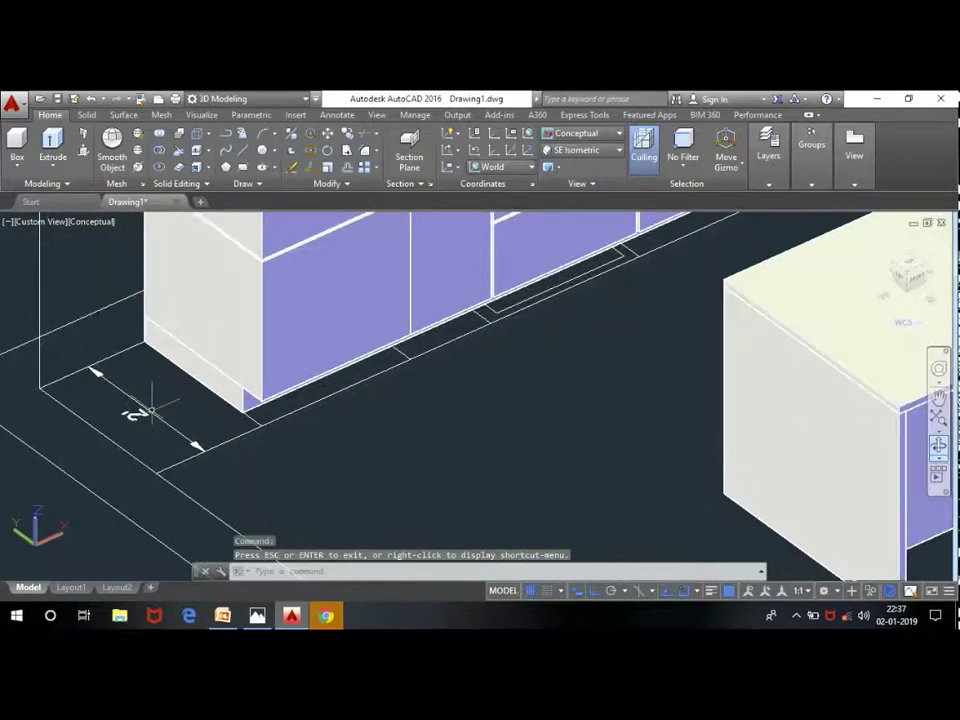
left_click(140, 410)
key("Delete")
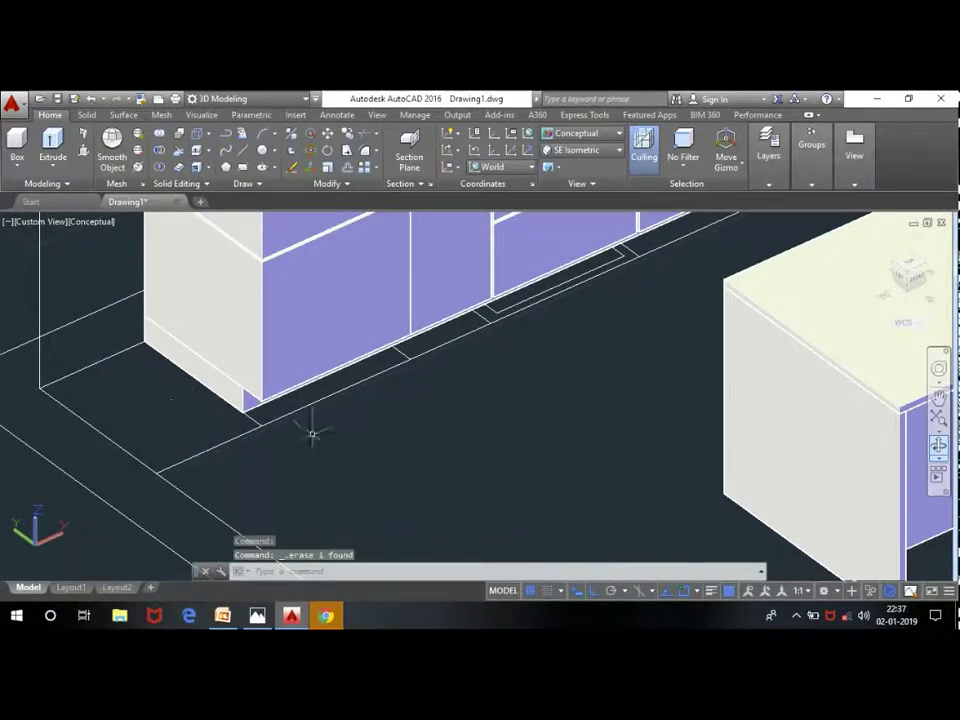
Step: Bring up the kitchen island reference photo in Photos
scroll(313, 435, "down", 5)
scroll(382, 424, "down", 2)
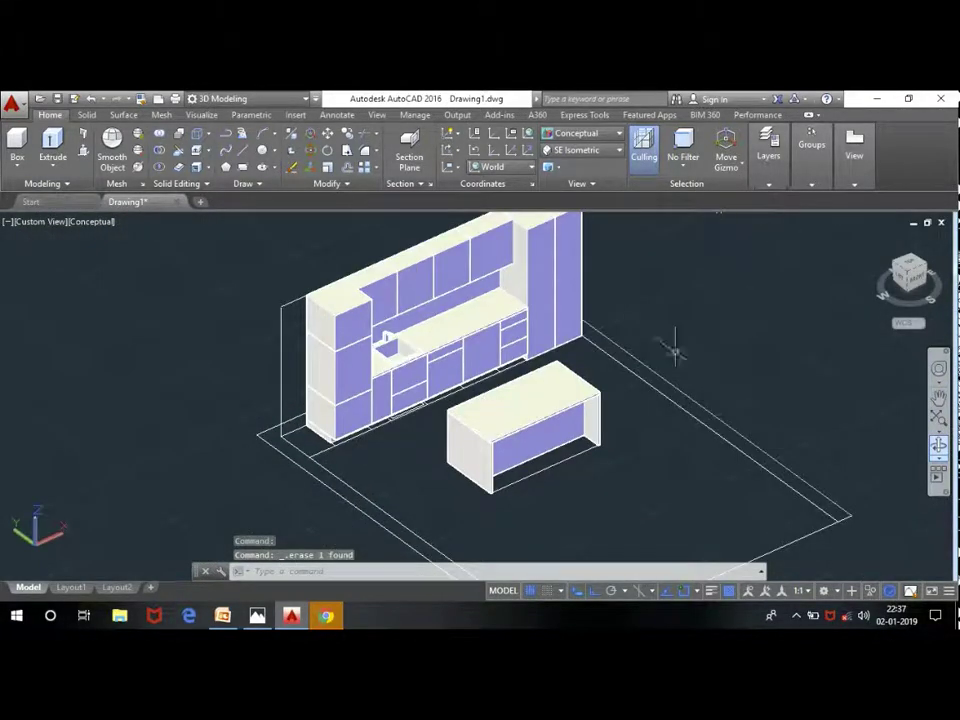
scroll(675, 350, "up", 2)
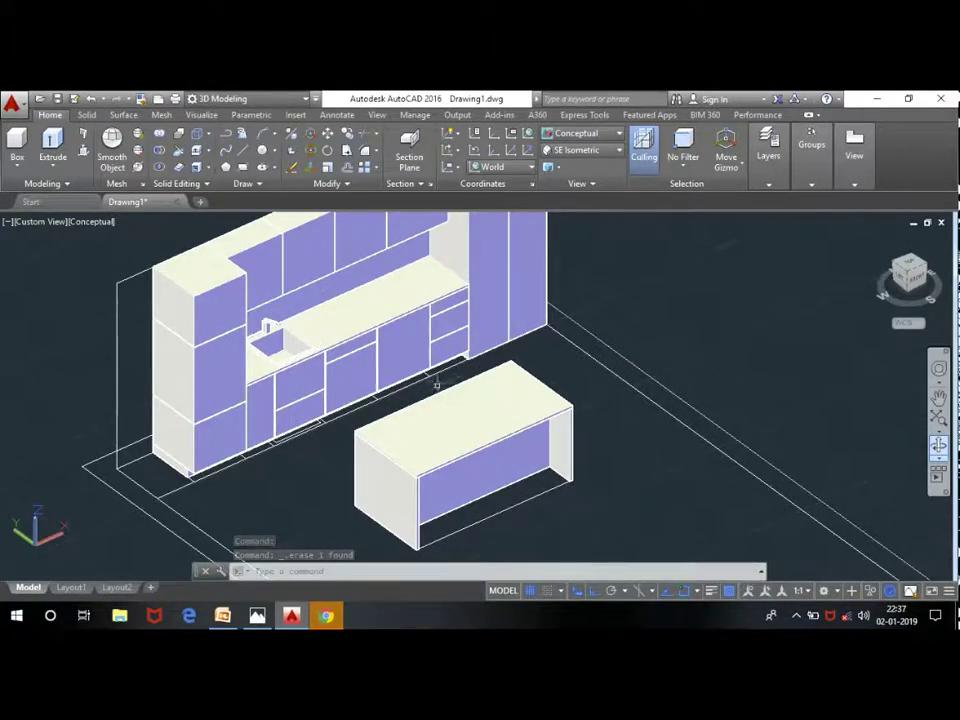
scroll(508, 450, "down", 3)
scroll(508, 446, "up", 3)
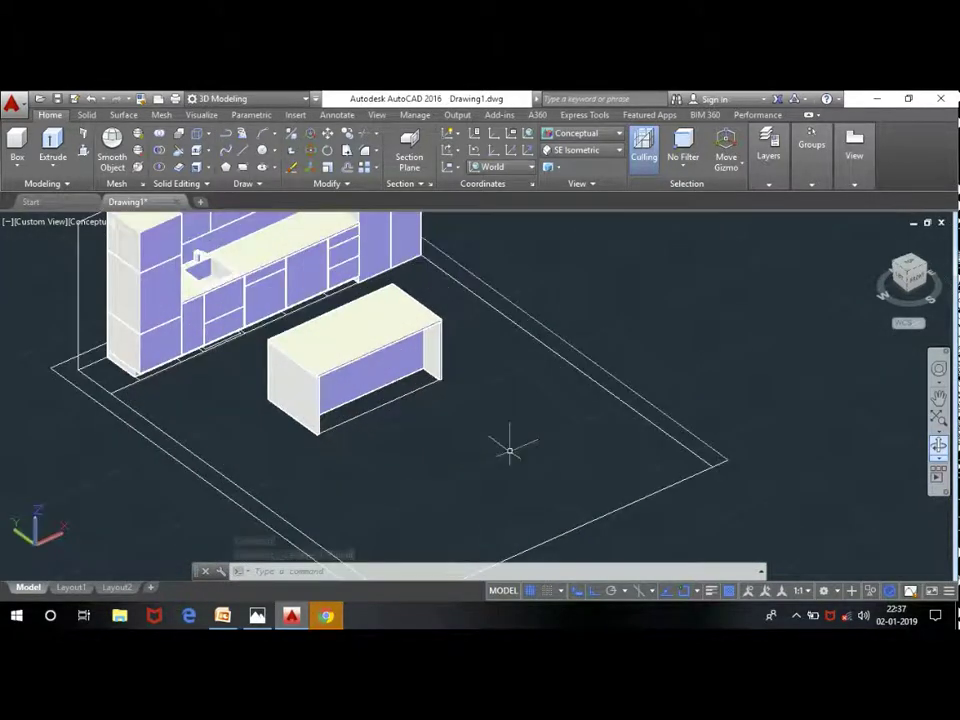
left_click(257, 615)
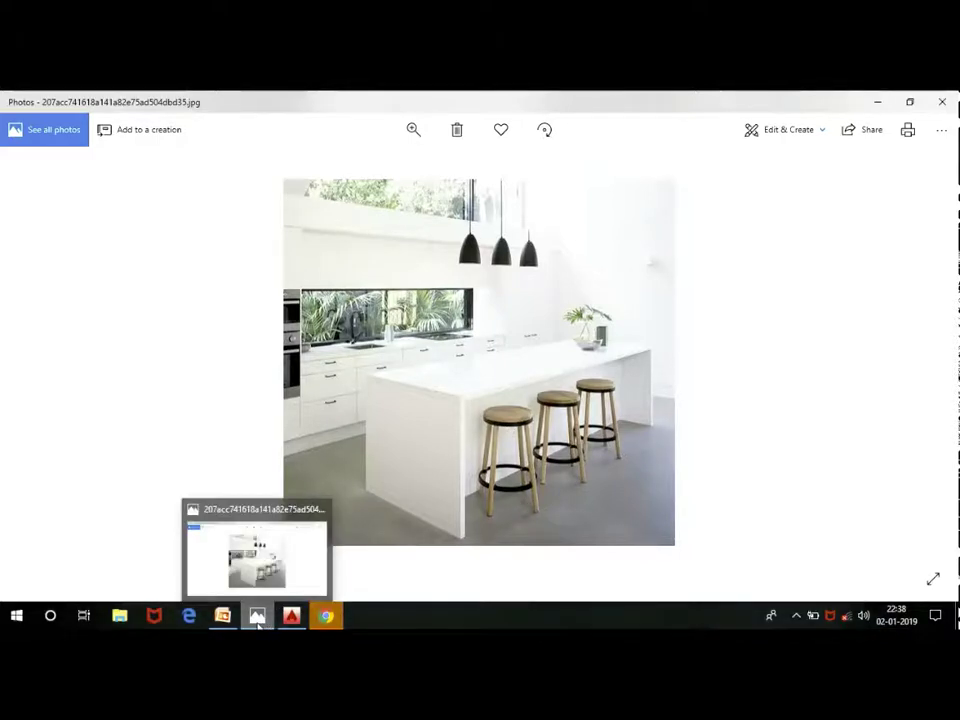
Step: Draw a 6-inch-radius circle on the floor near the island
left_click(258, 620)
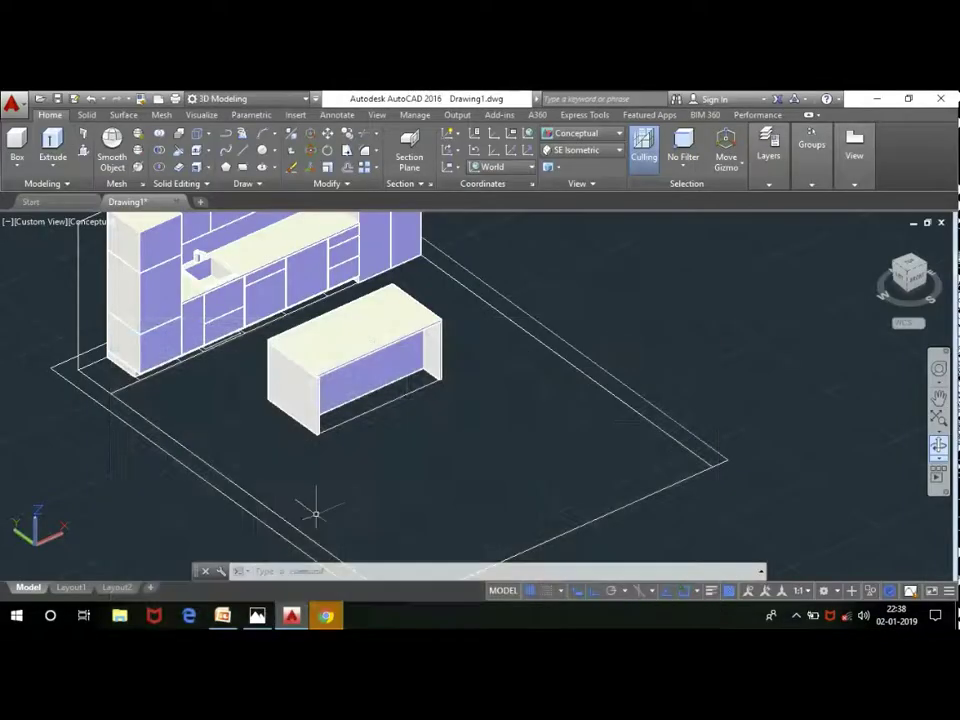
scroll(383, 436, "up", 3)
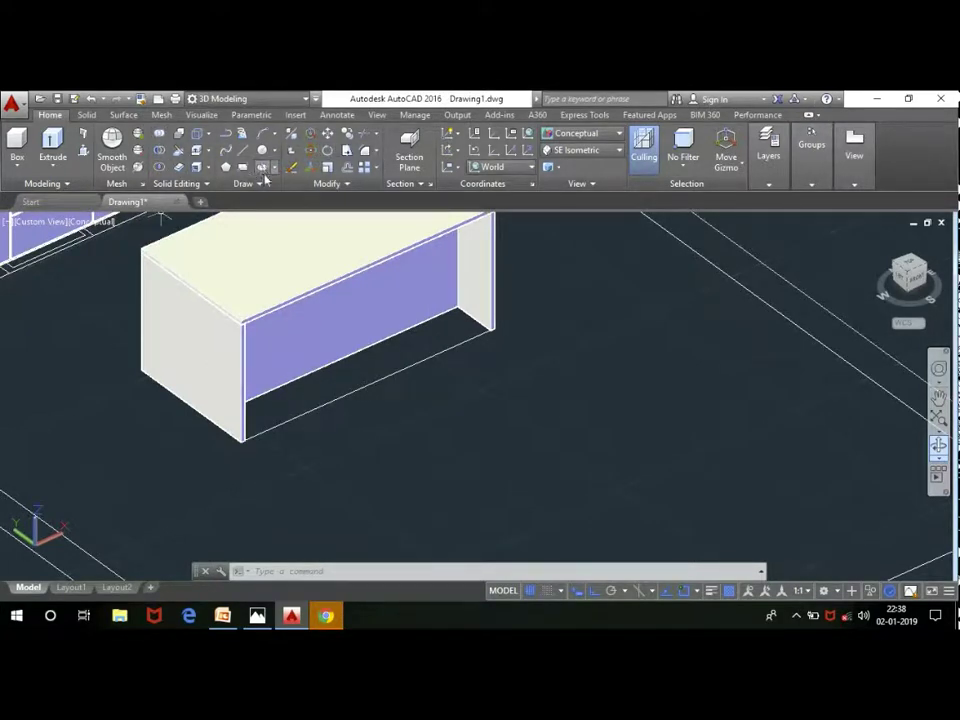
left_click(197, 133)
scroll(399, 476, "up", 2)
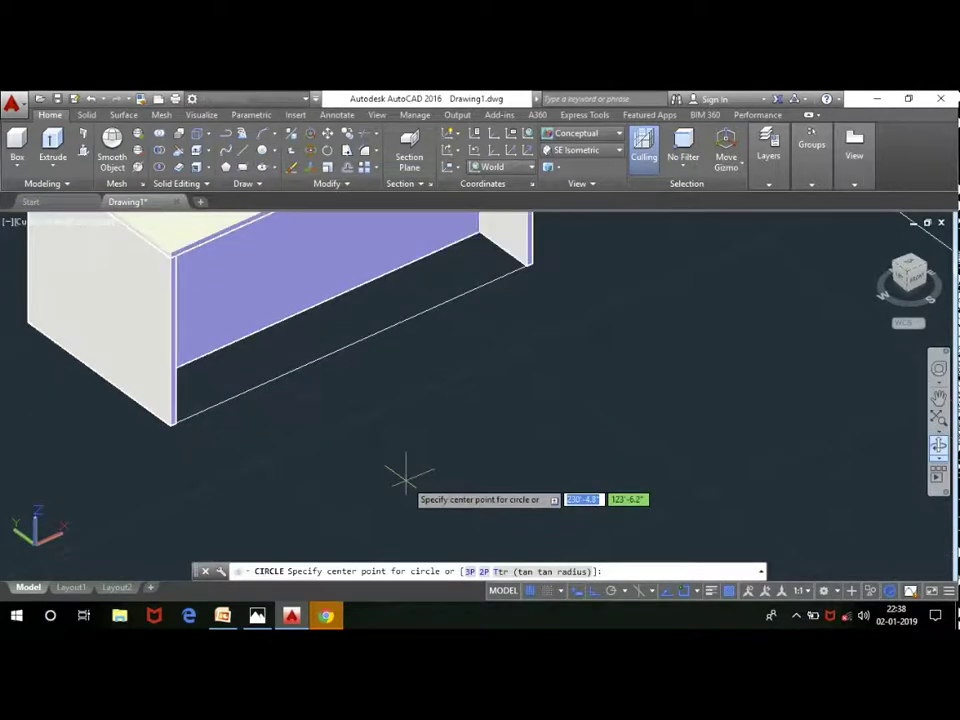
left_click(402, 479)
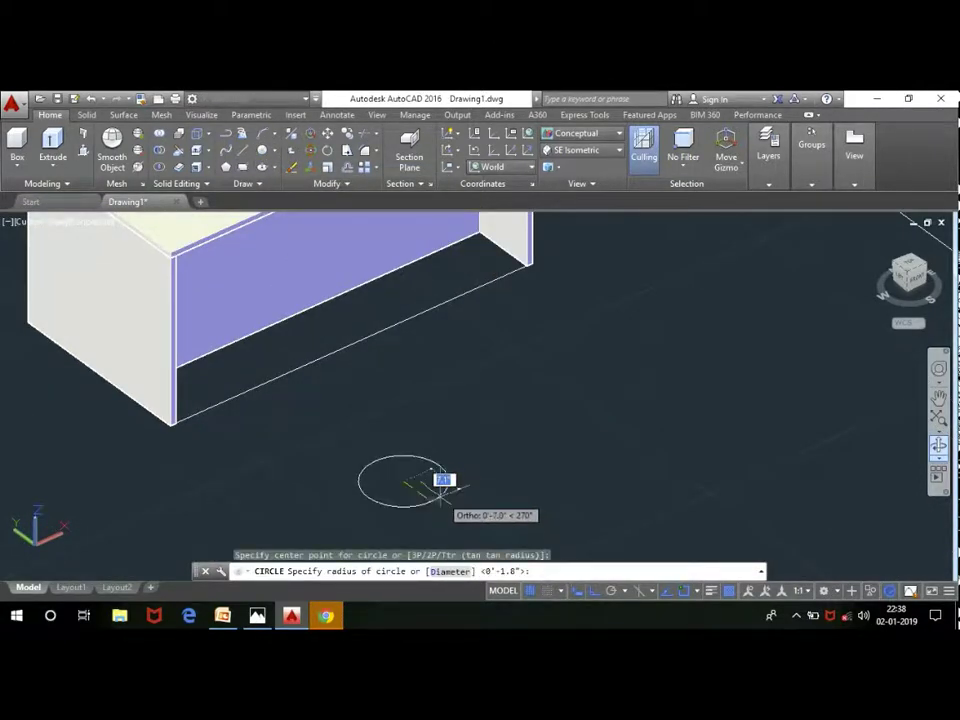
scroll(428, 485, "up", 1)
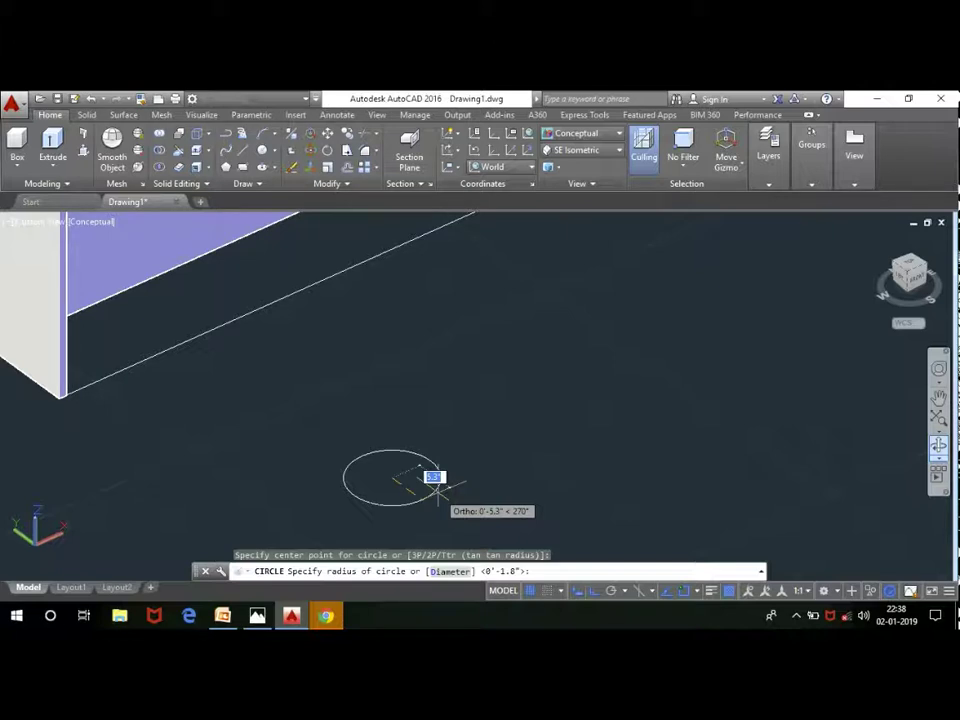
type("6")
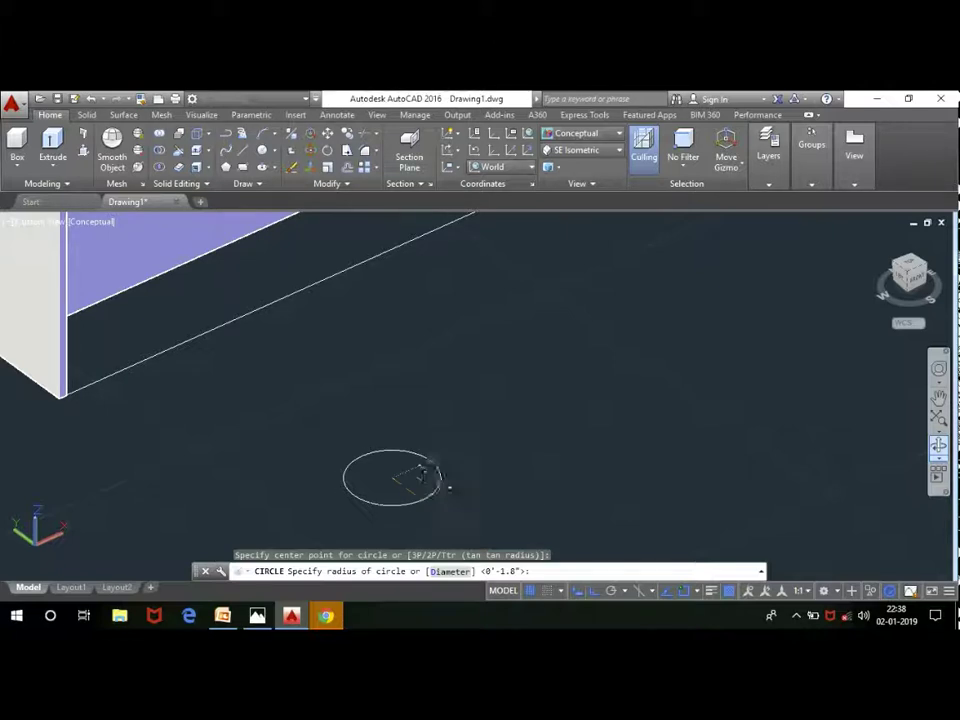
key("Return")
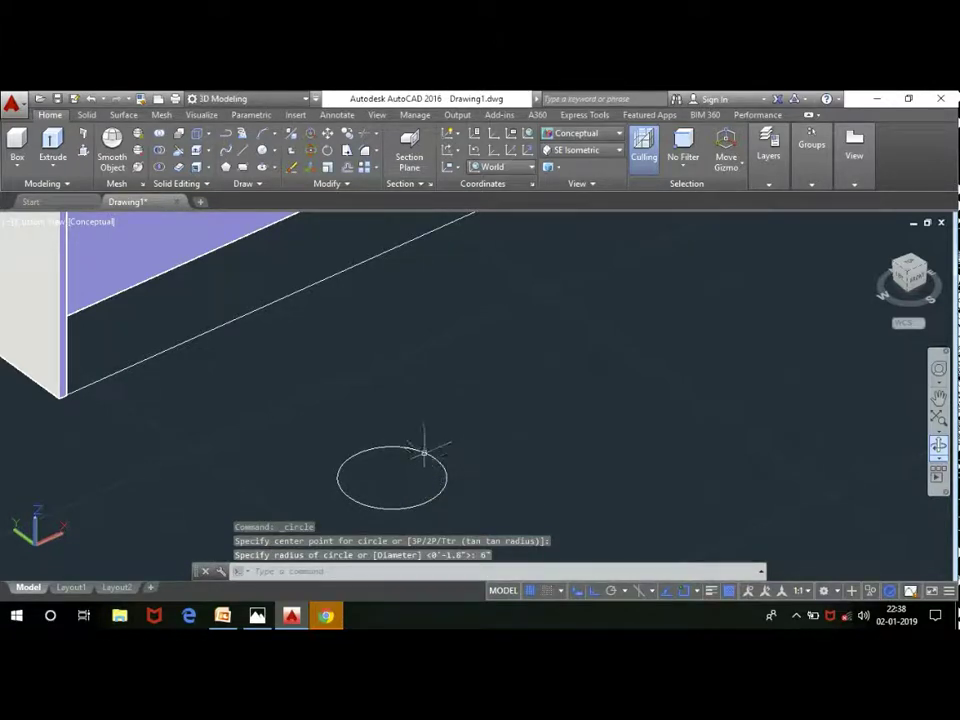
Step: Offset the circle with OFFSET into a second concentric circle inside it
left_click(422, 450)
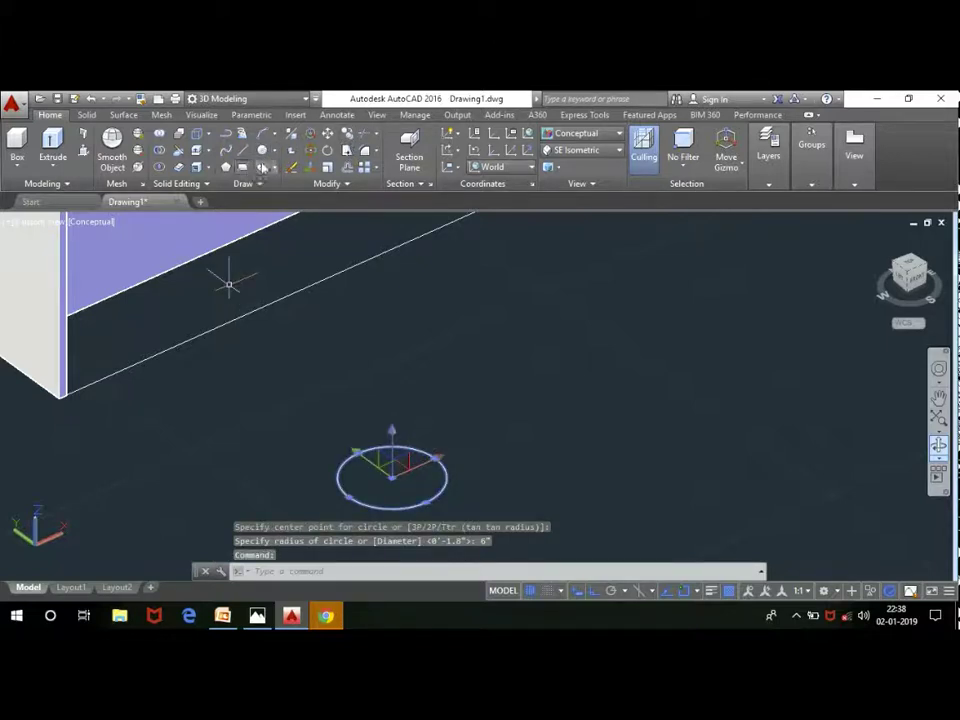
type("o")
key("Return")
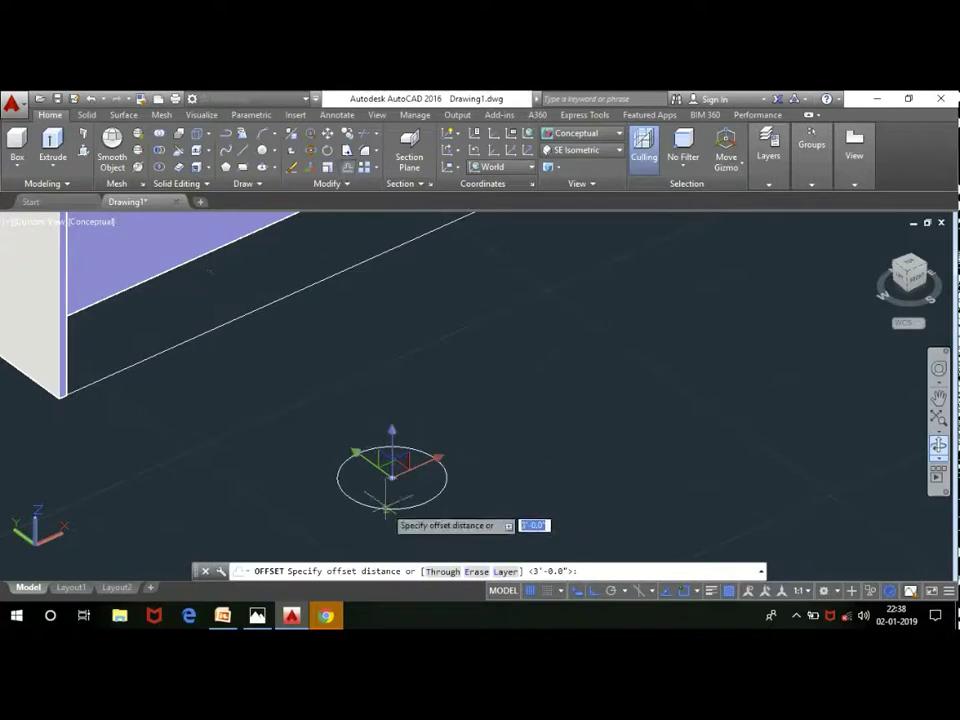
scroll(386, 510, "up", 4)
left_click(305, 481)
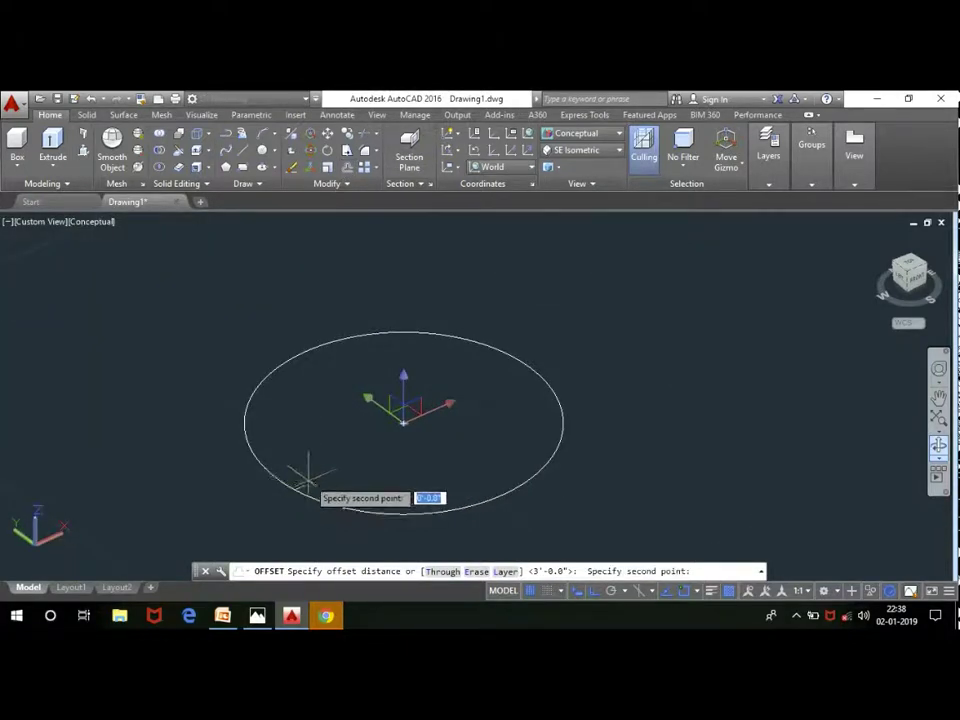
scroll(307, 471, "up", 2)
left_click(315, 467)
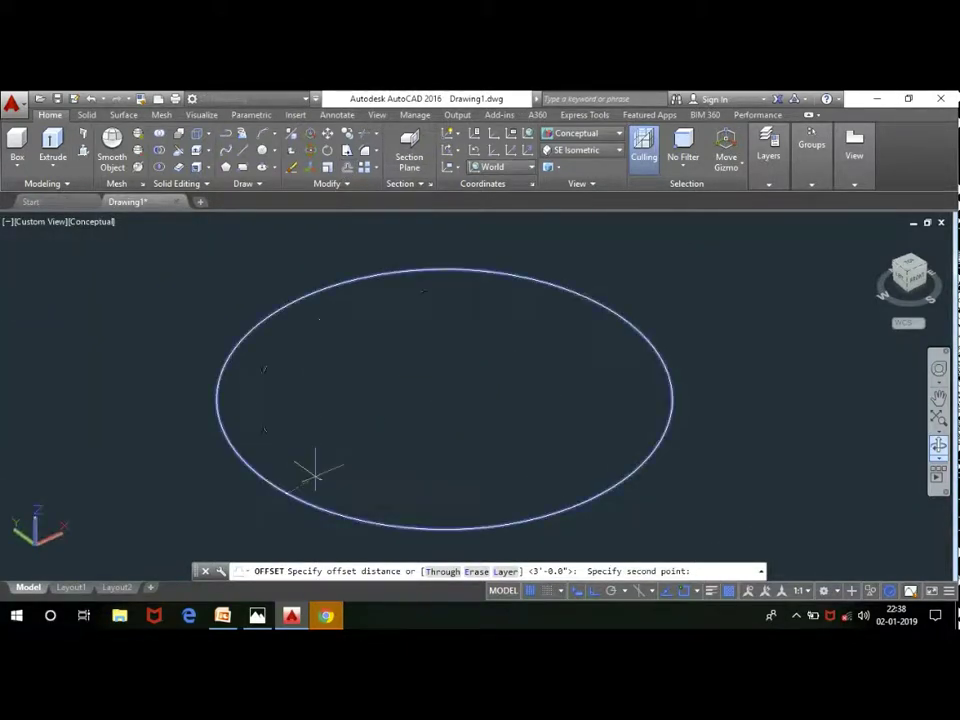
left_click(316, 504)
left_click(322, 440)
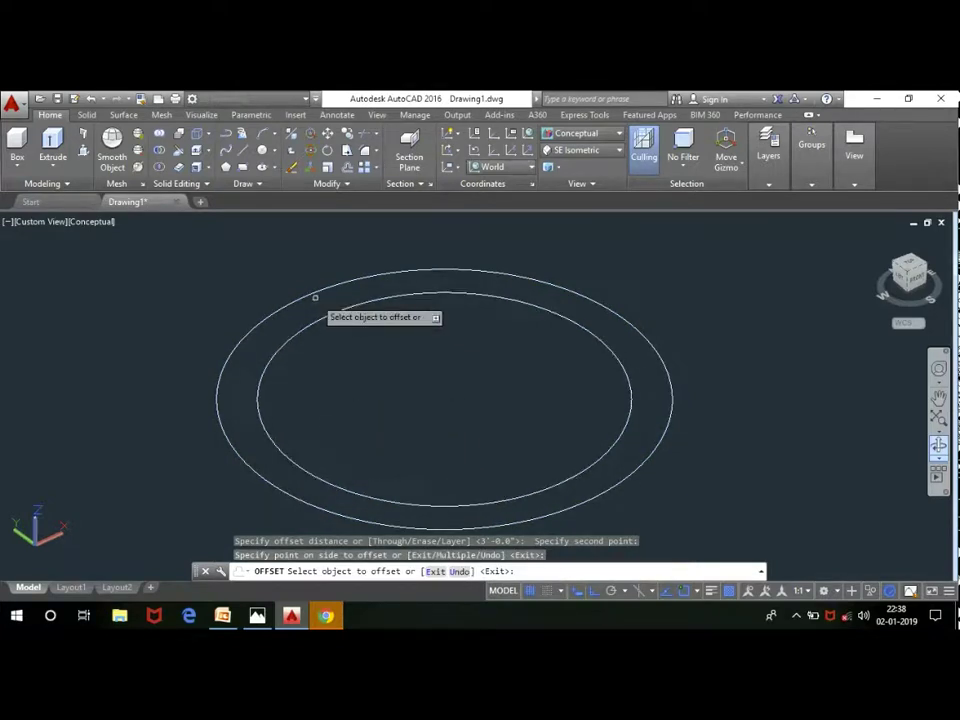
key("Escape")
scroll(313, 316, "down", 2)
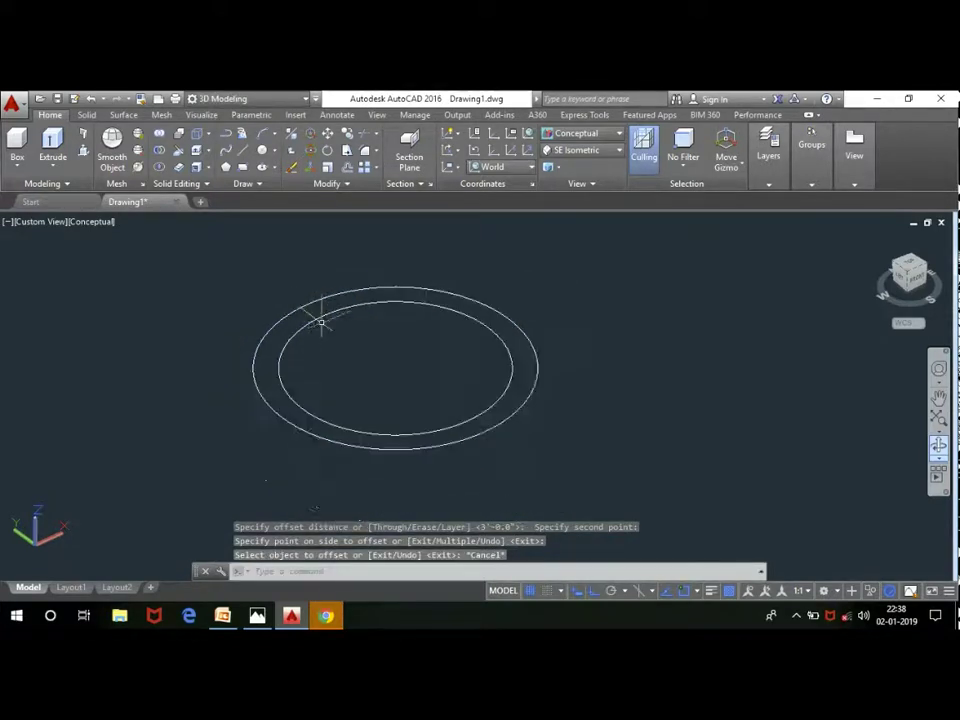
left_click(317, 317)
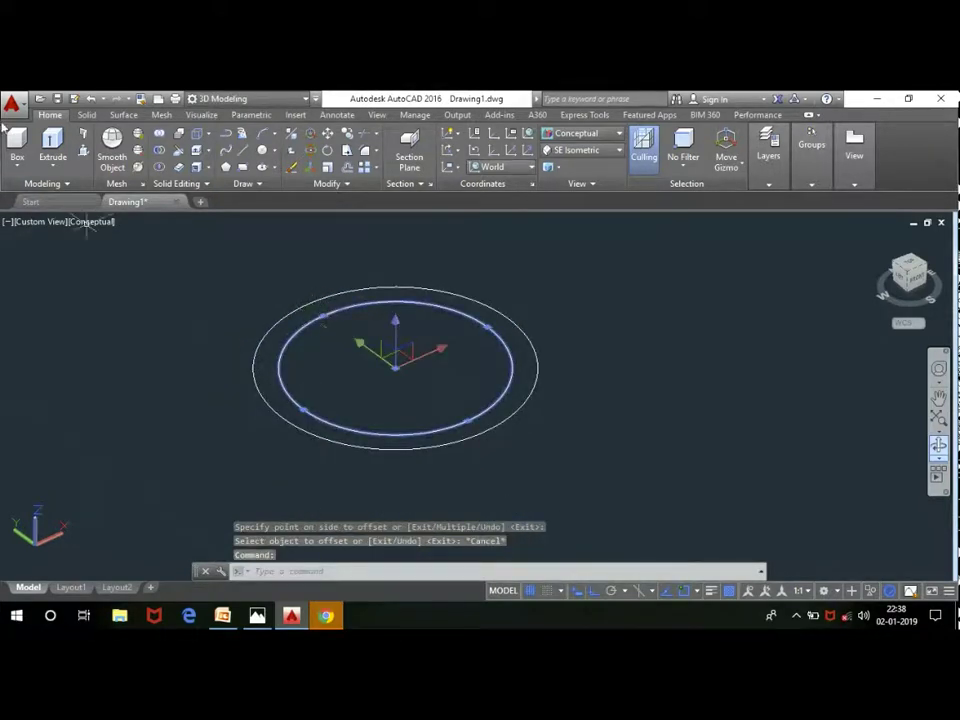
Step: Extrude both concentric circles 1 inch into stacked solid discs
left_click(55, 148)
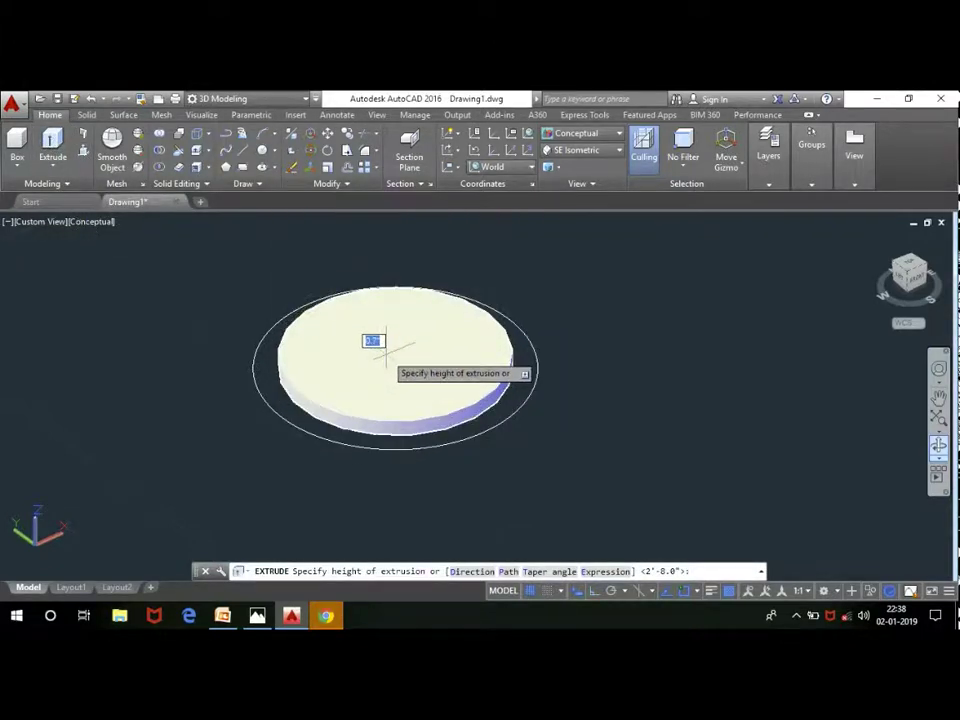
type("1")
key("Return")
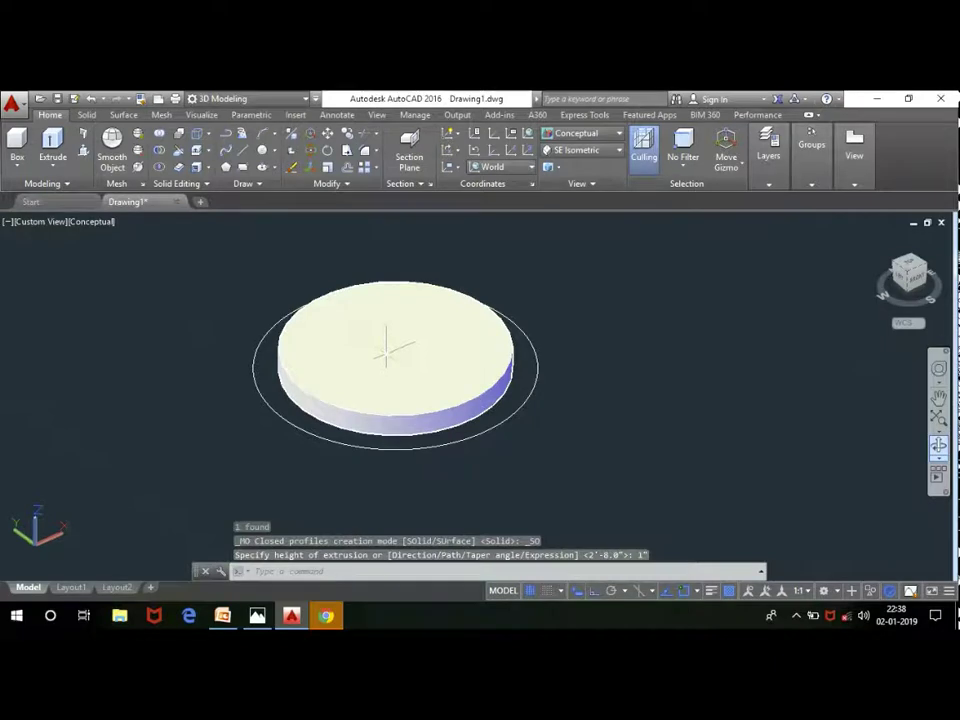
left_click(265, 329)
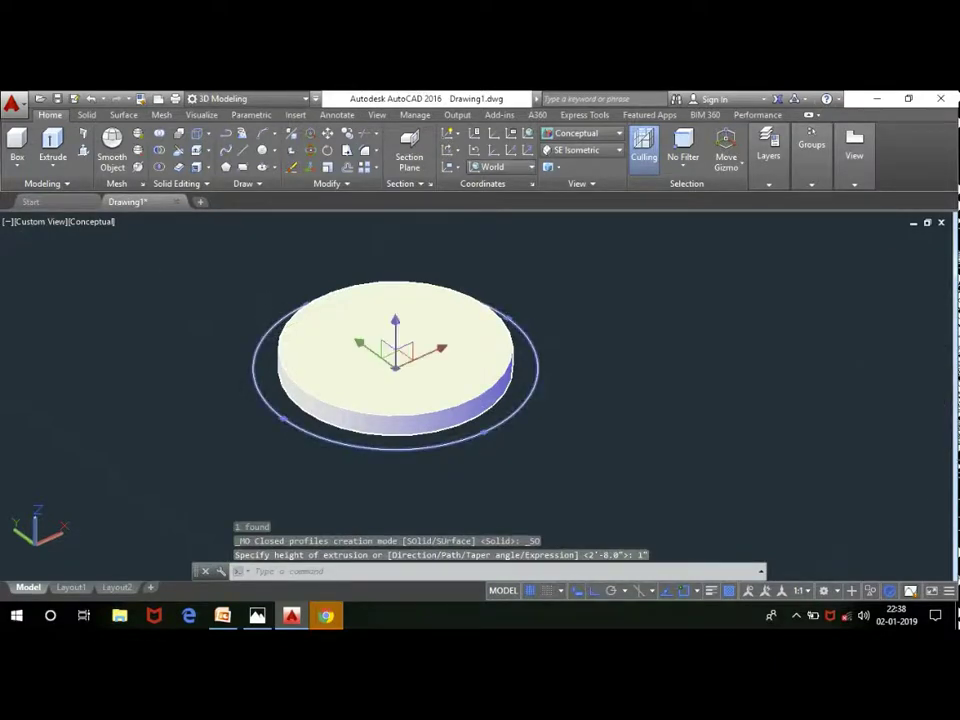
left_click(53, 145)
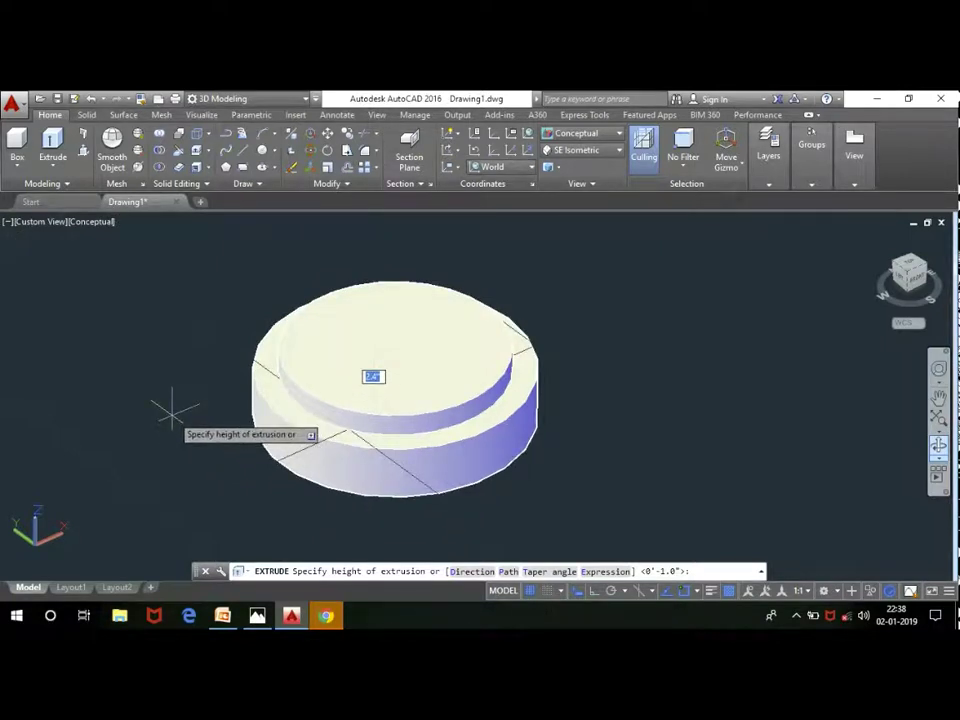
key("Return")
key("Escape")
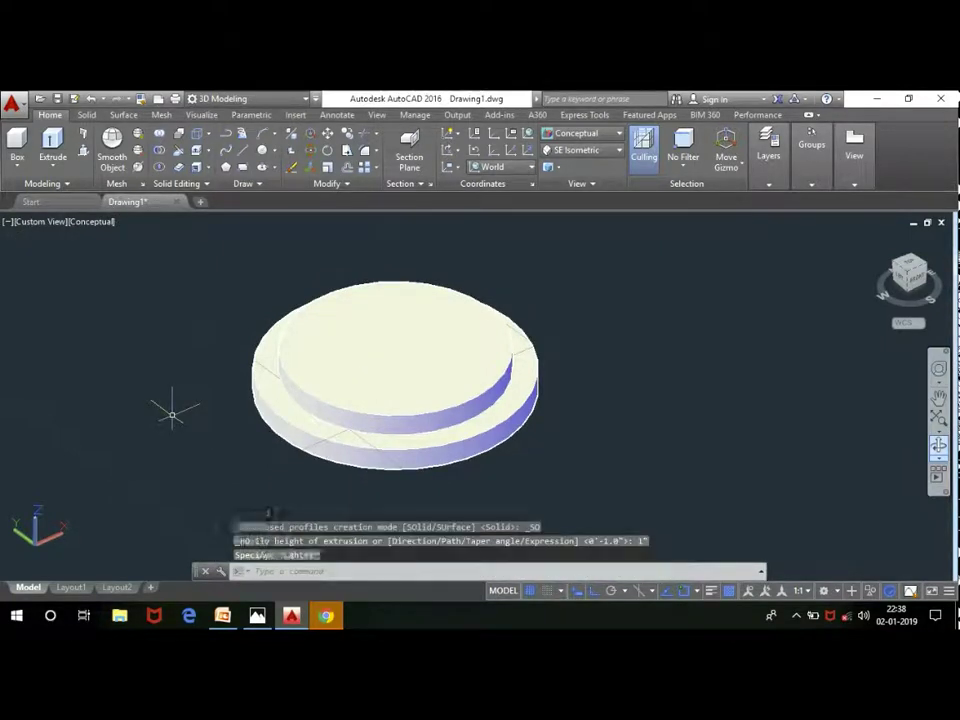
left_click(400, 320)
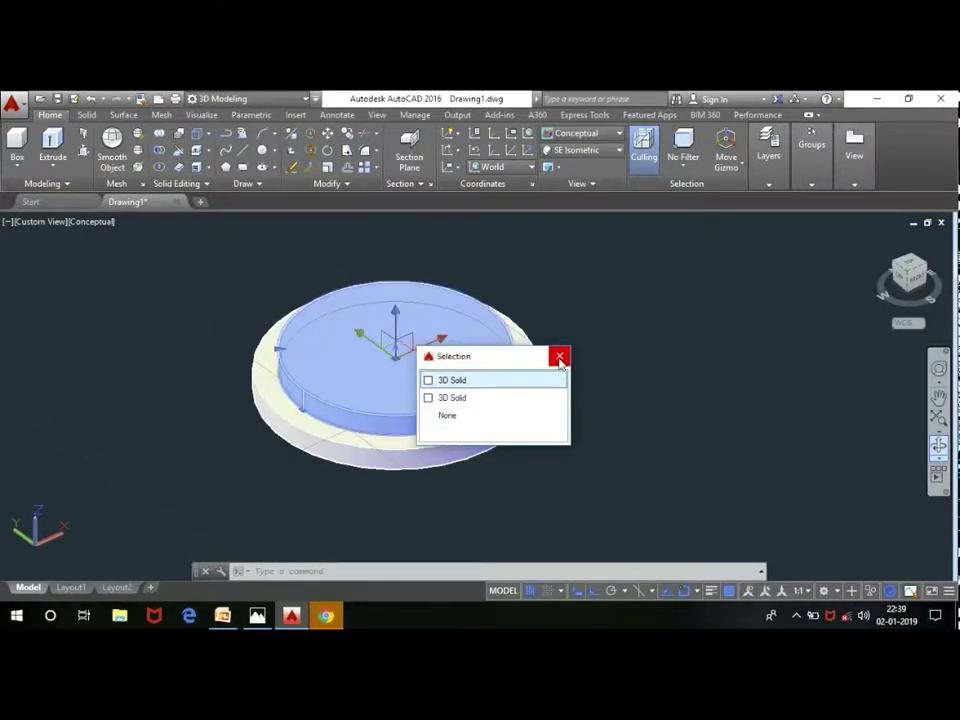
left_click(560, 357)
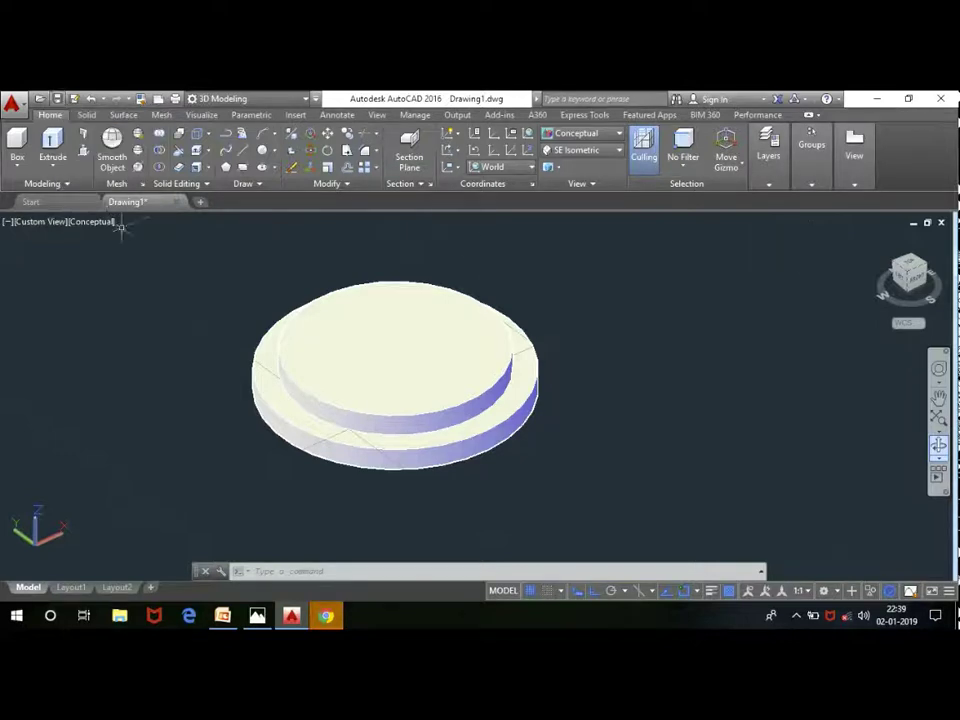
scroll(399, 430, "down", 6)
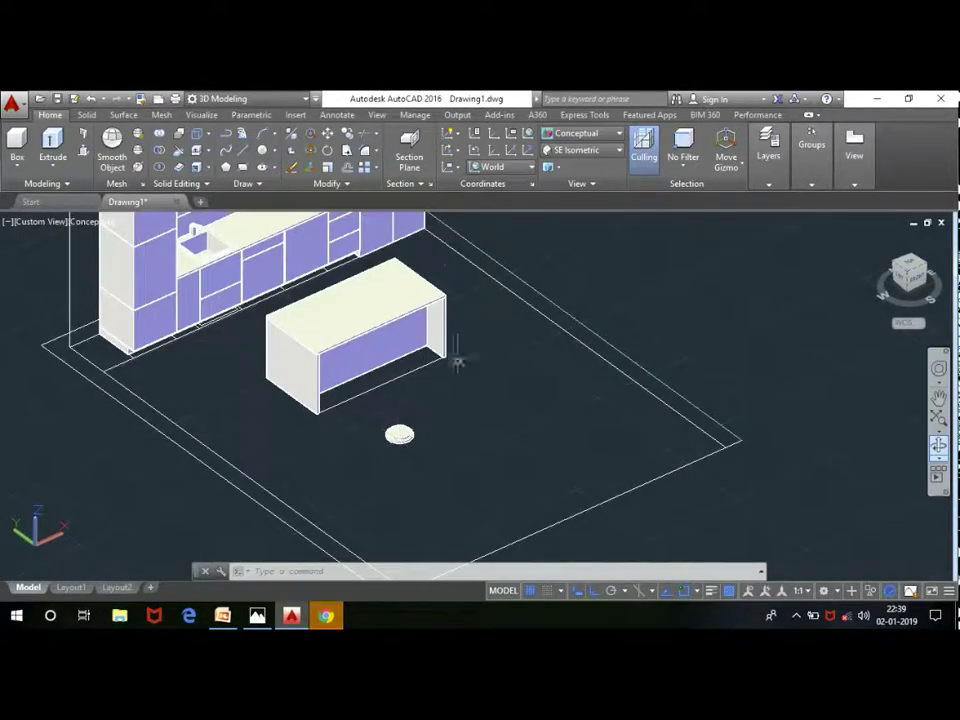
left_click(57, 98)
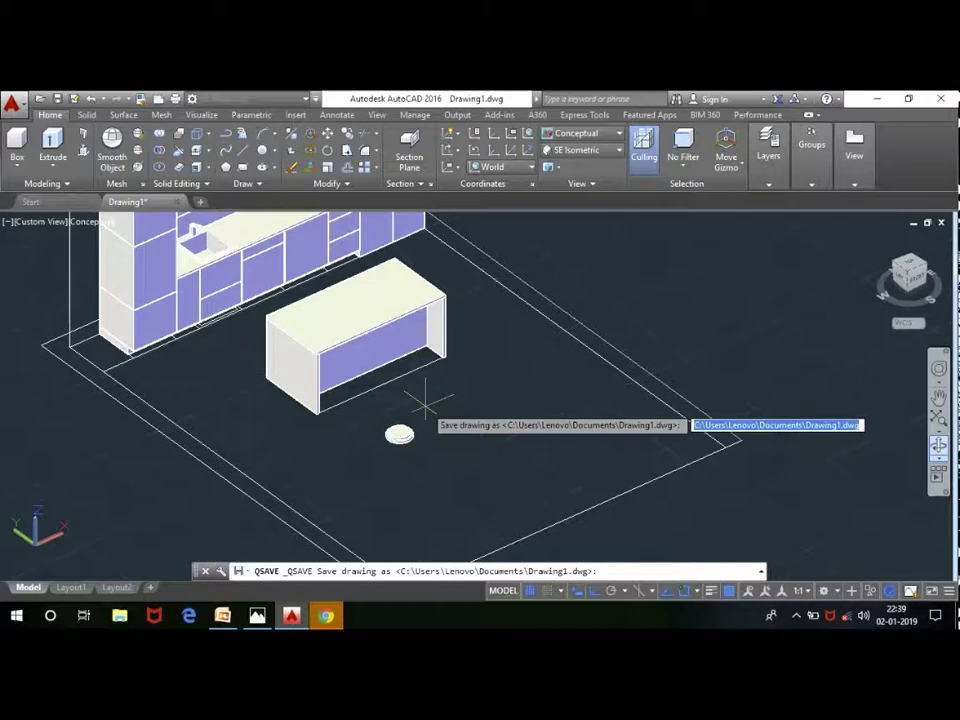
key("Return")
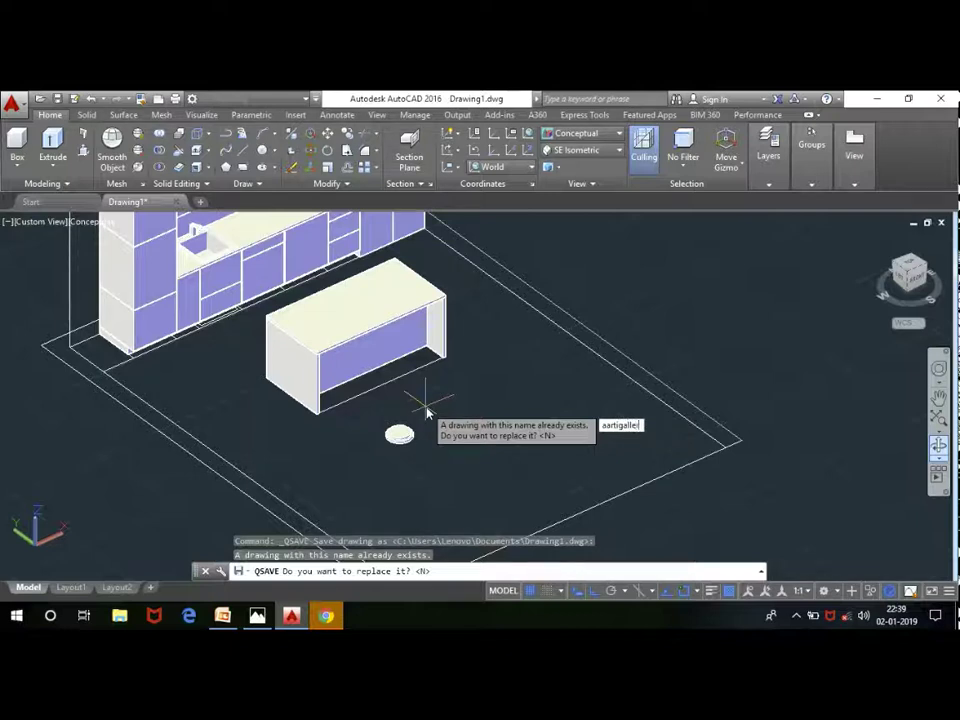
key("Return")
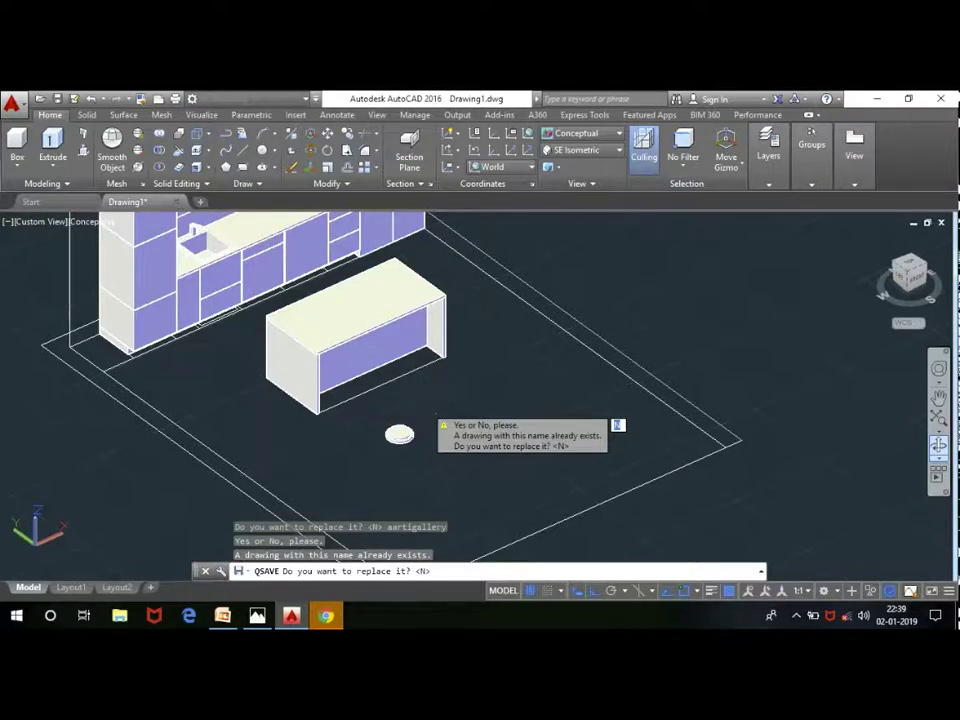
key("Return")
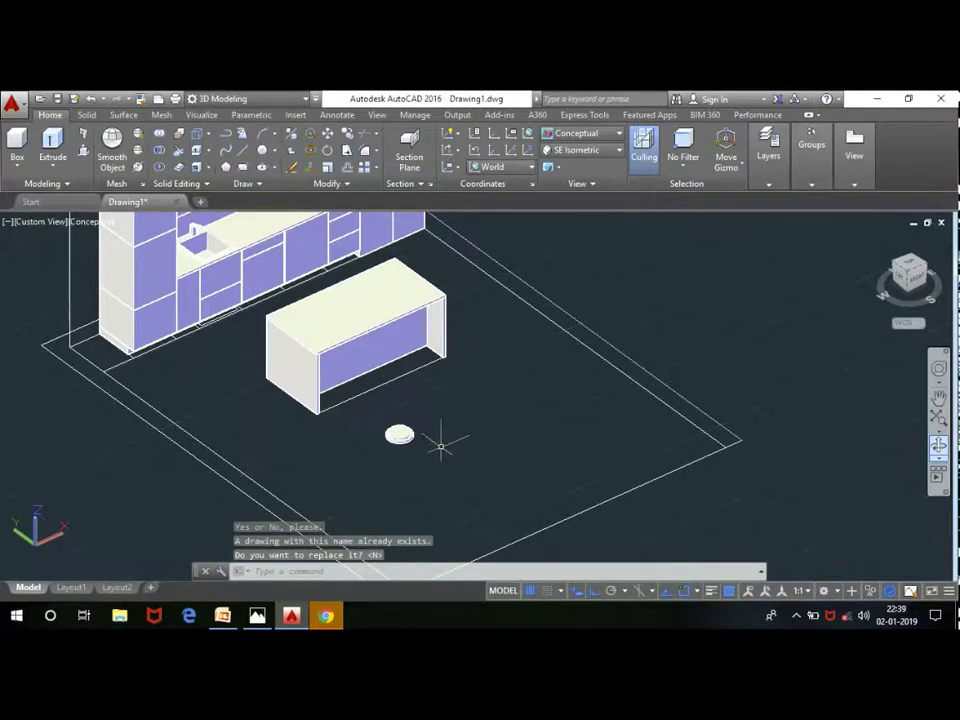
Step: Convert the seat solid and the disc into meshes with Smooth Object
scroll(420, 450, "up", 2)
scroll(390, 420, "up", 2)
scroll(335, 338, "down", 3)
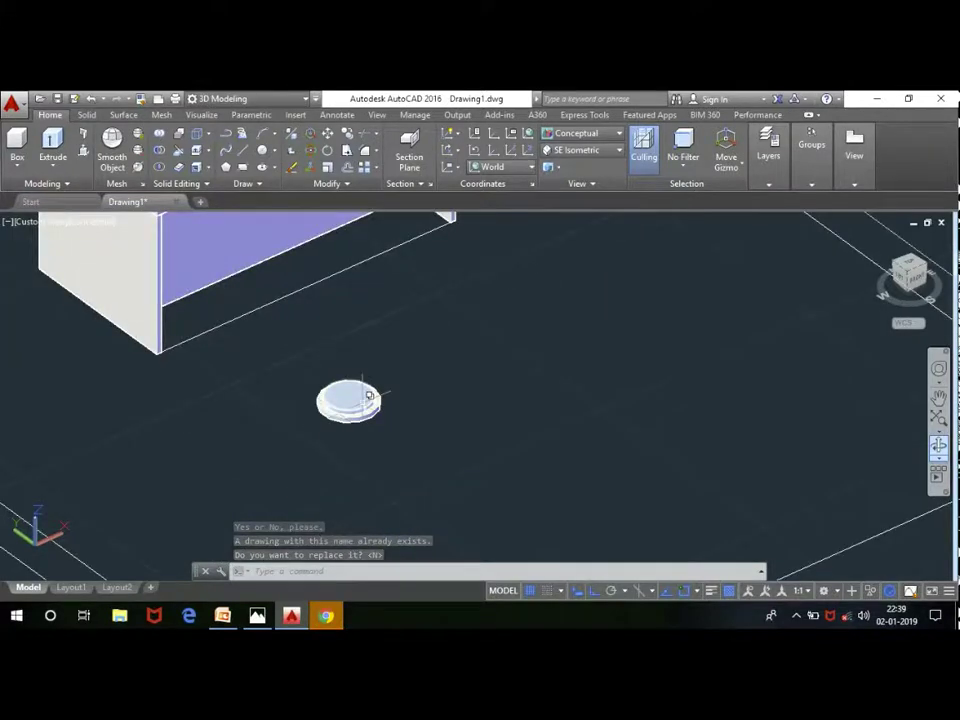
scroll(335, 338, "up", 2)
scroll(360, 381, "up", 2)
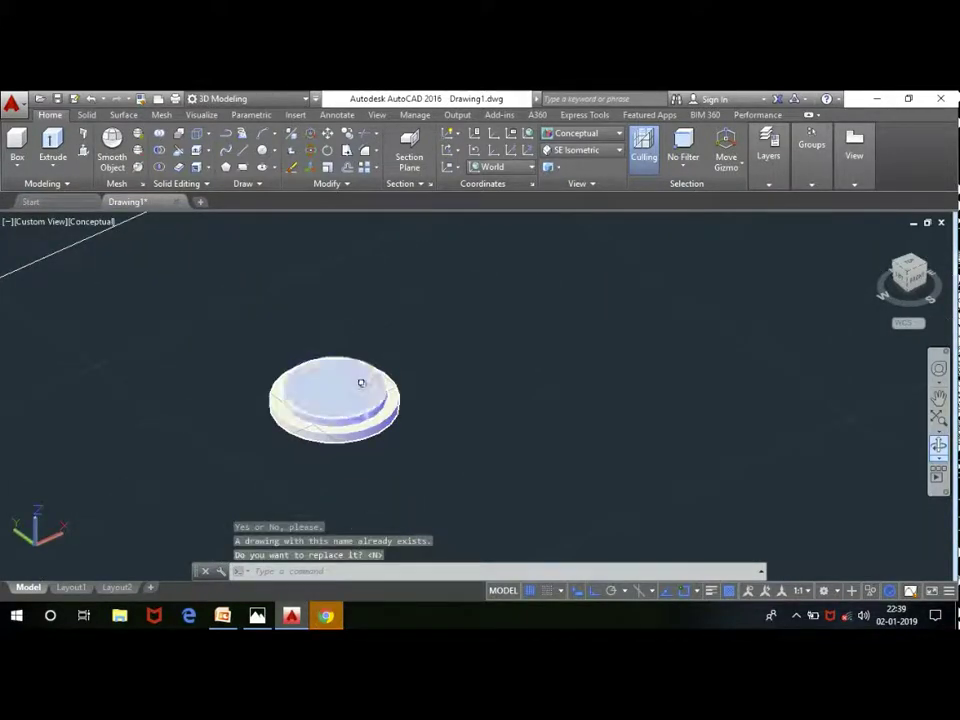
scroll(356, 386, "up", 2)
left_click(356, 390)
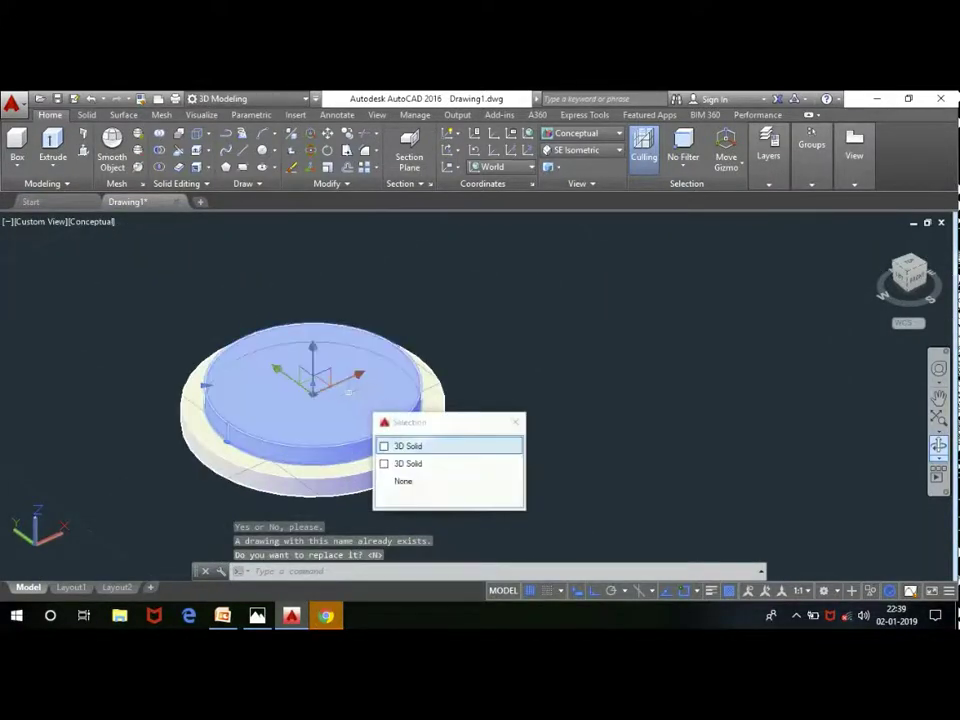
left_click(386, 446)
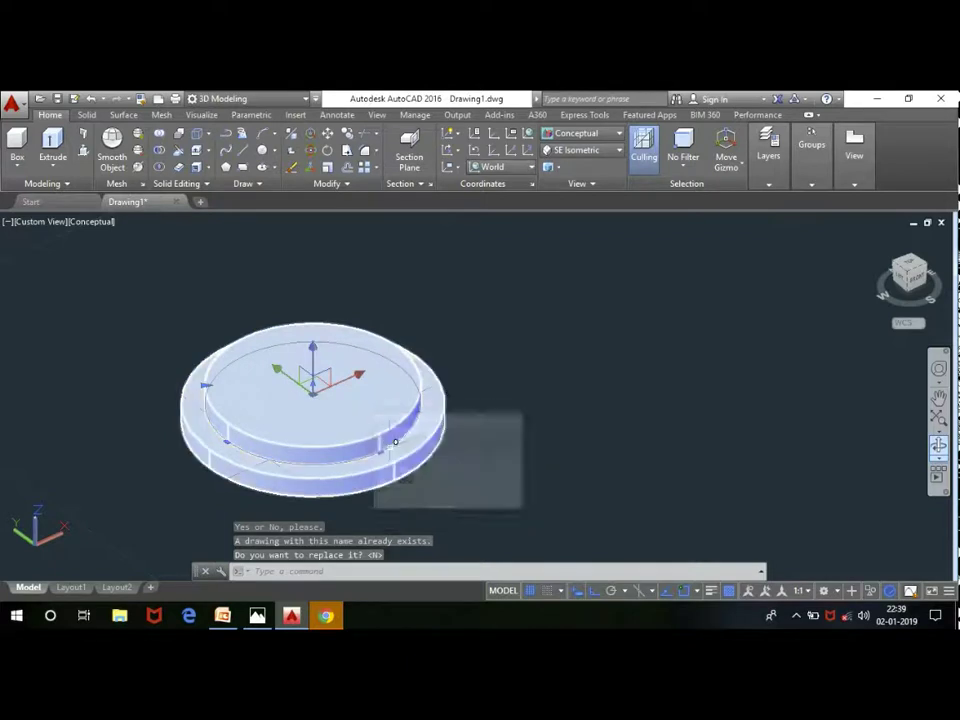
left_click(161, 114)
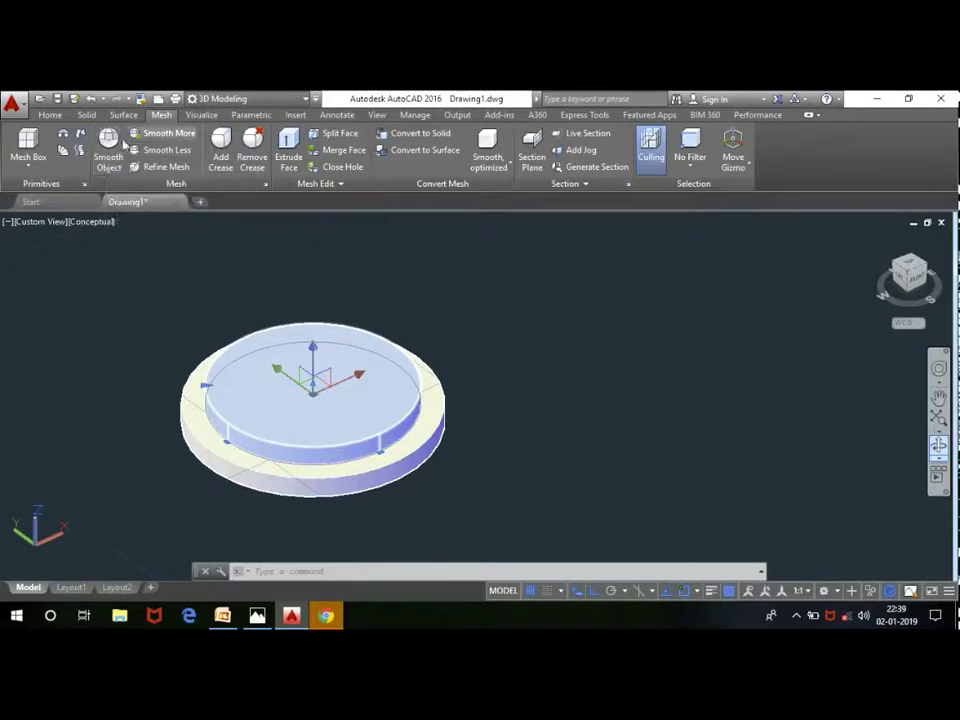
left_click(51, 115)
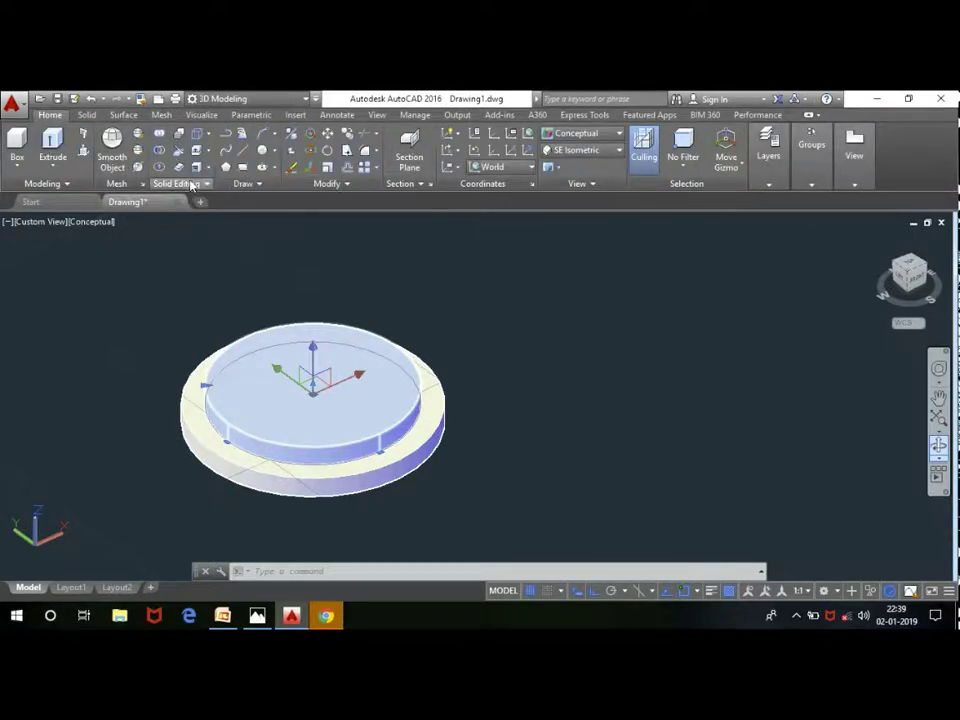
left_click(118, 148)
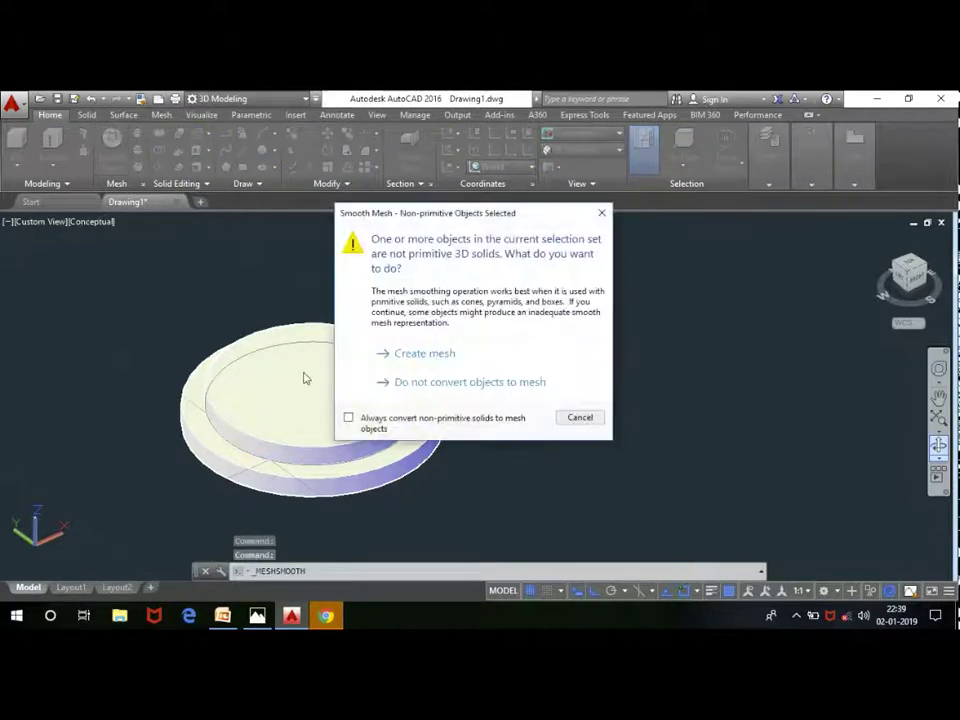
left_click(404, 356)
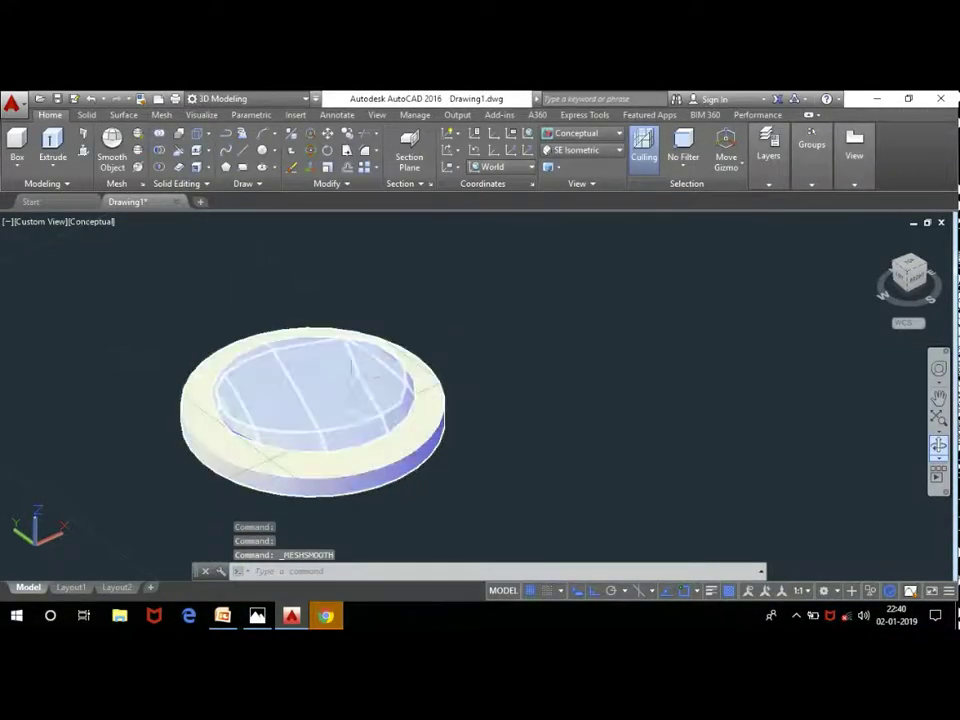
left_click(315, 458)
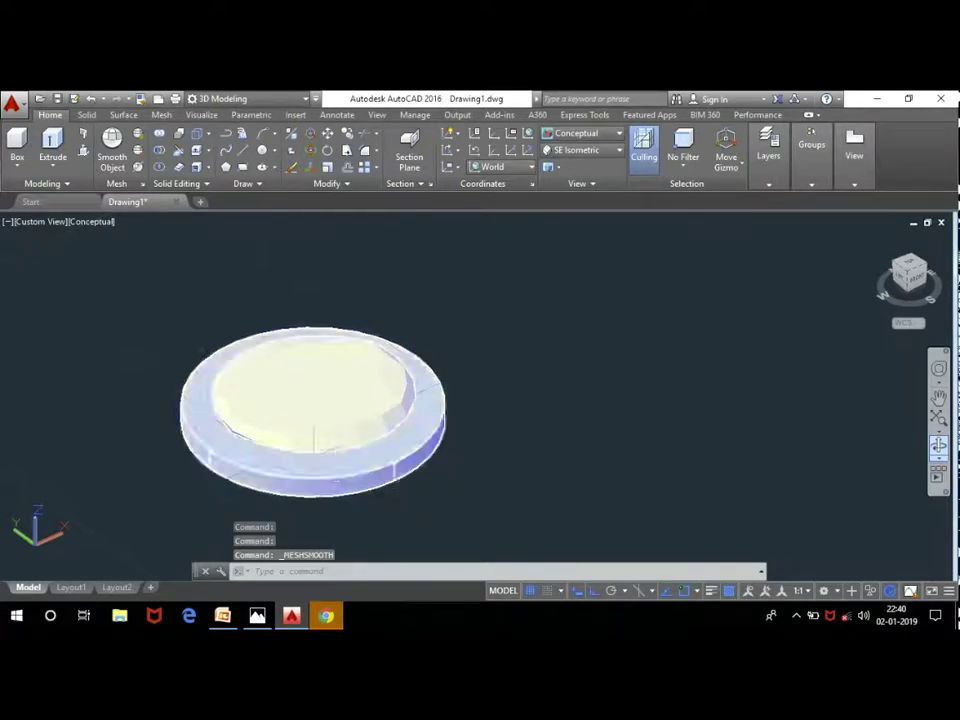
left_click(112, 150)
left_click(426, 354)
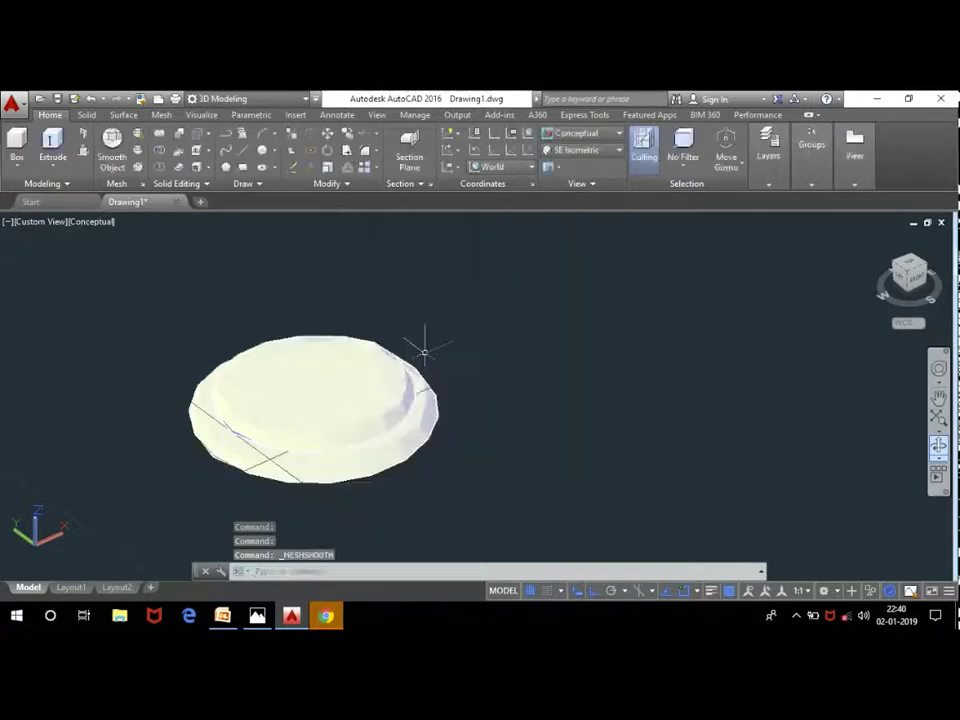
Step: Smooth the seat-top mesh up to its maximum smoothness level
left_click(355, 410)
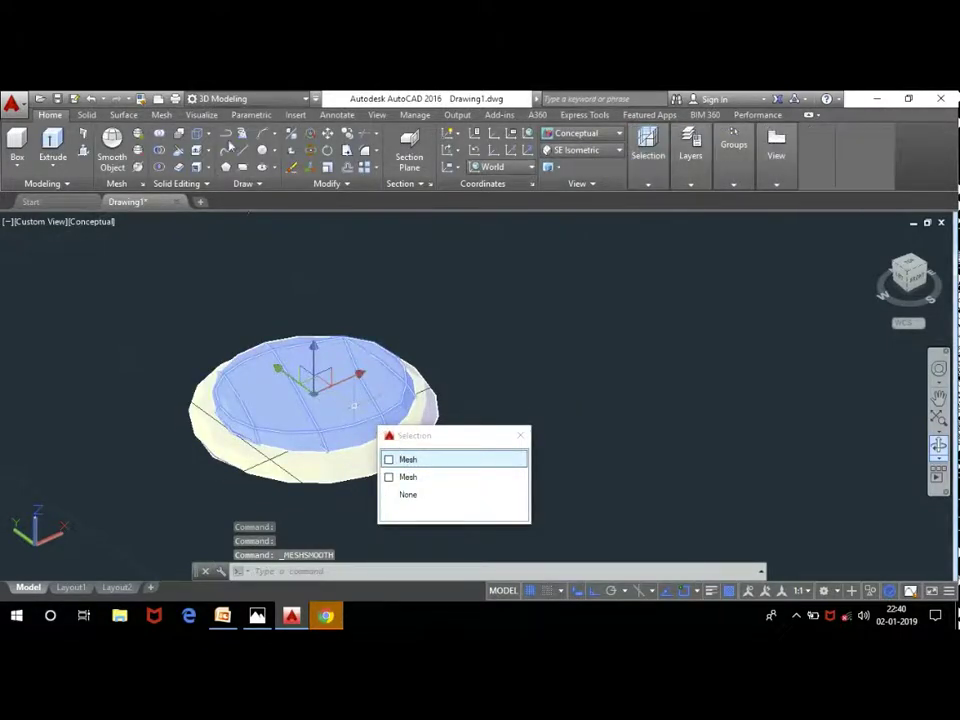
left_click(405, 460)
left_click(139, 136)
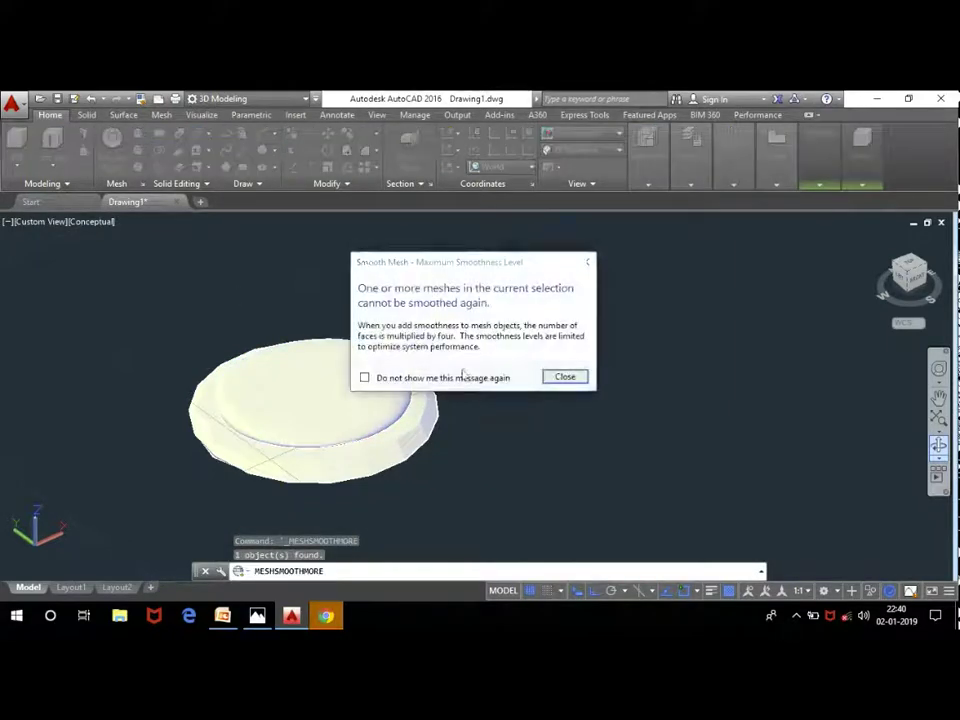
left_click(566, 377)
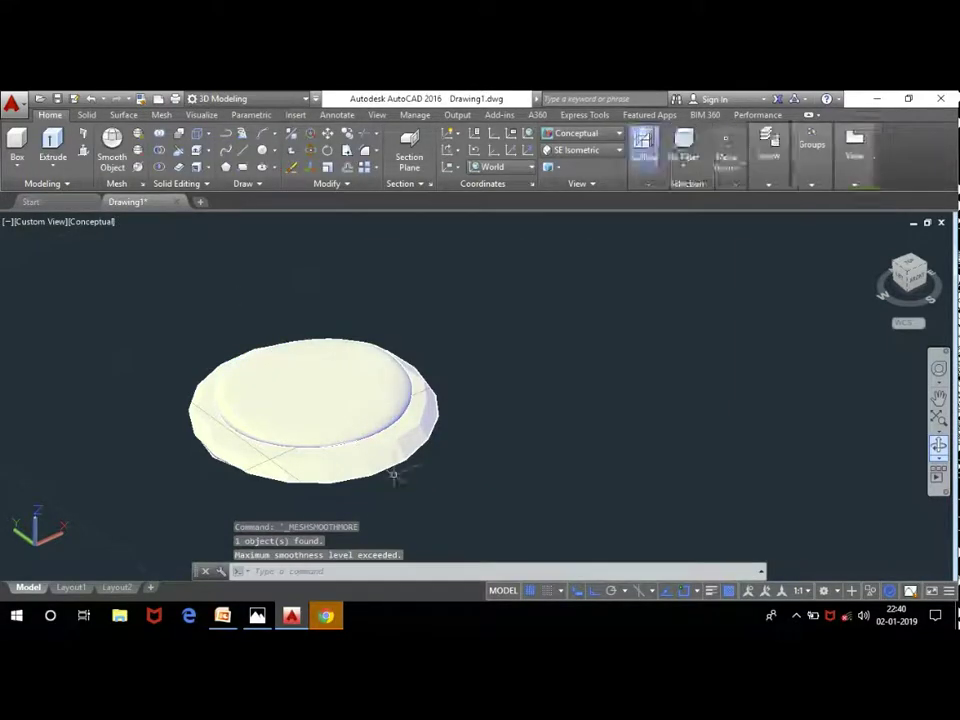
scroll(367, 372, "down", 2)
scroll(375, 417, "up", 3)
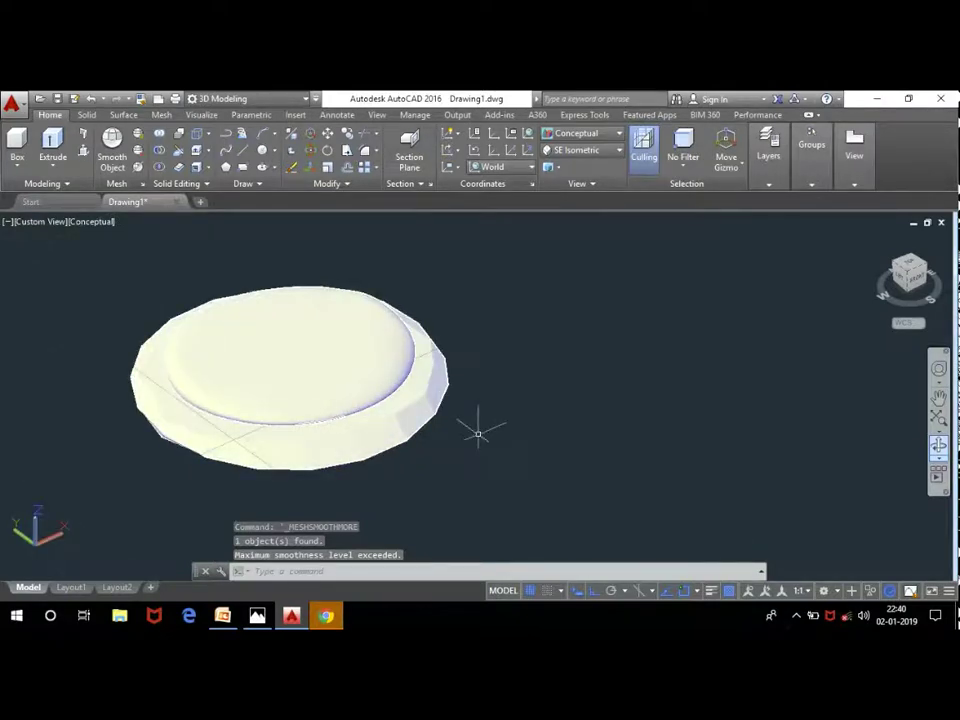
key("ctrl+z")
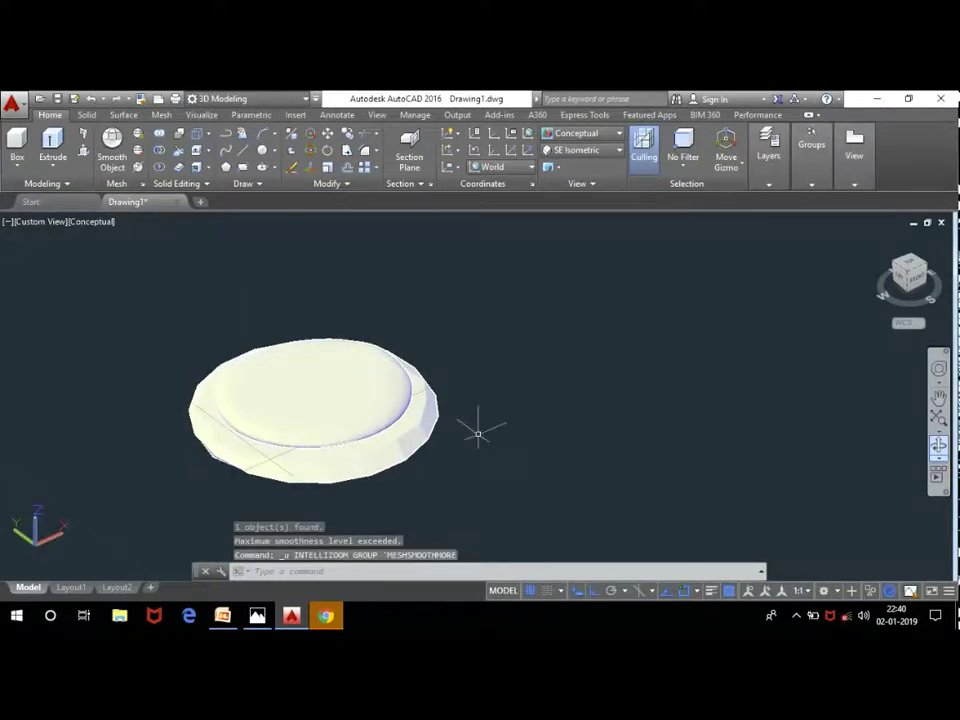
key("ctrl+z")
key("ctrl+z")
key("ctrl+z")
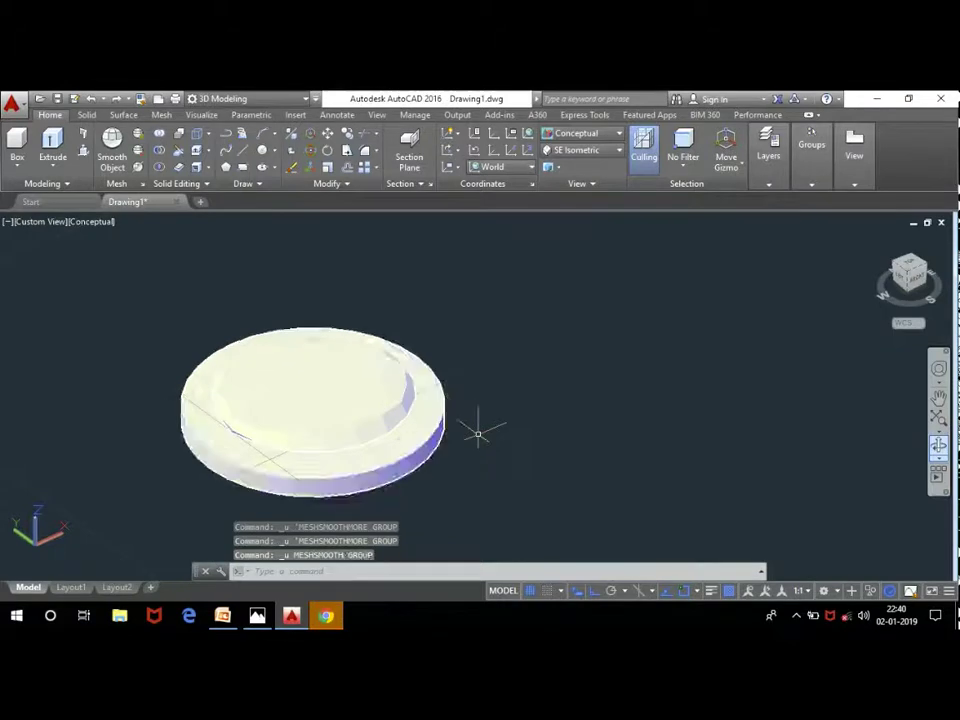
left_click(380, 383, "ctrl")
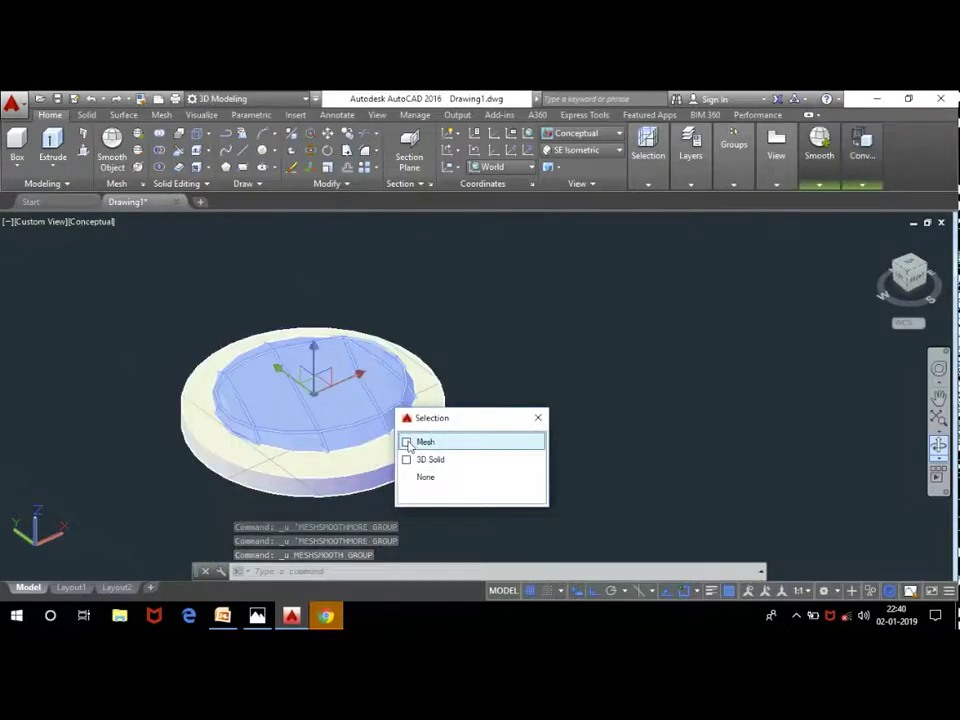
left_click(410, 442)
left_click(137, 134)
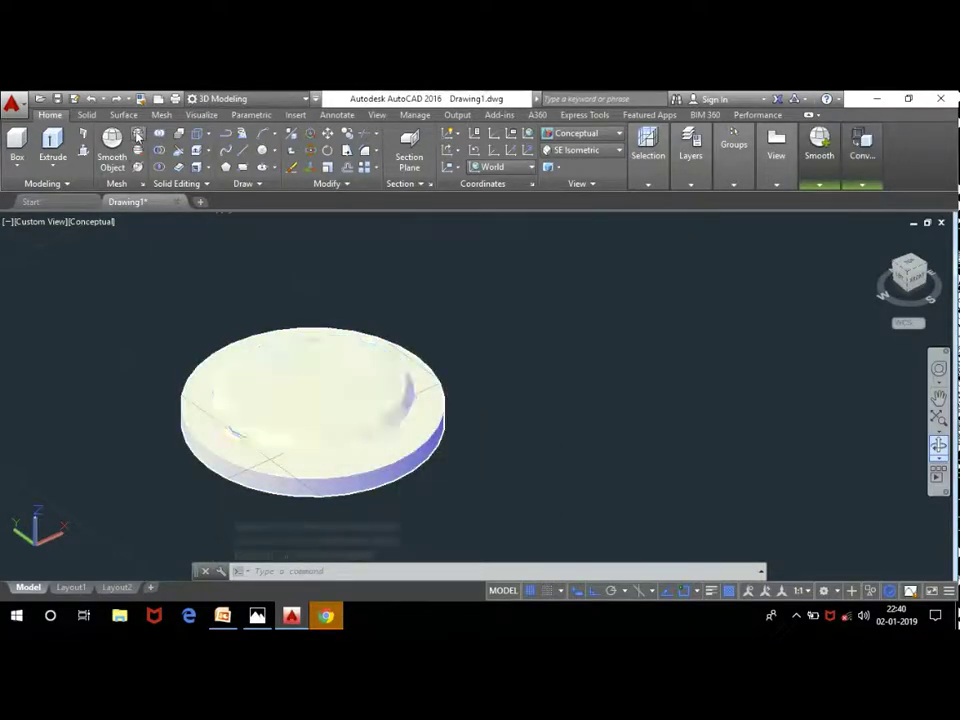
left_click(137, 134)
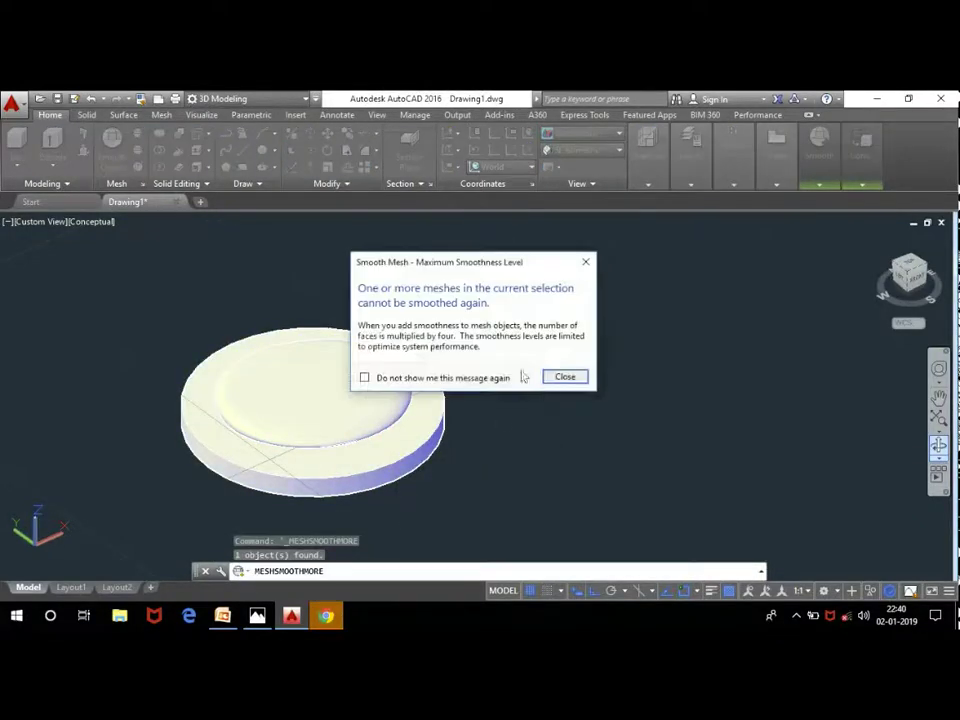
left_click(585, 262)
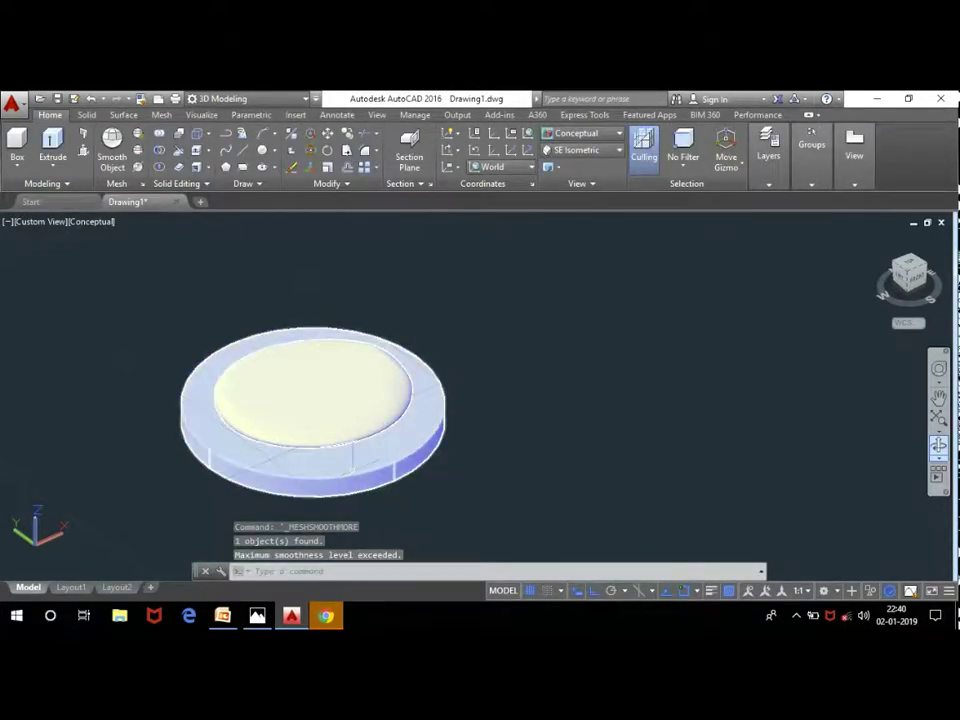
Step: Fillet the disc's outer rim edge at 0.4" and pick its lower outer edge next
left_click(86, 114)
left_click(510, 146)
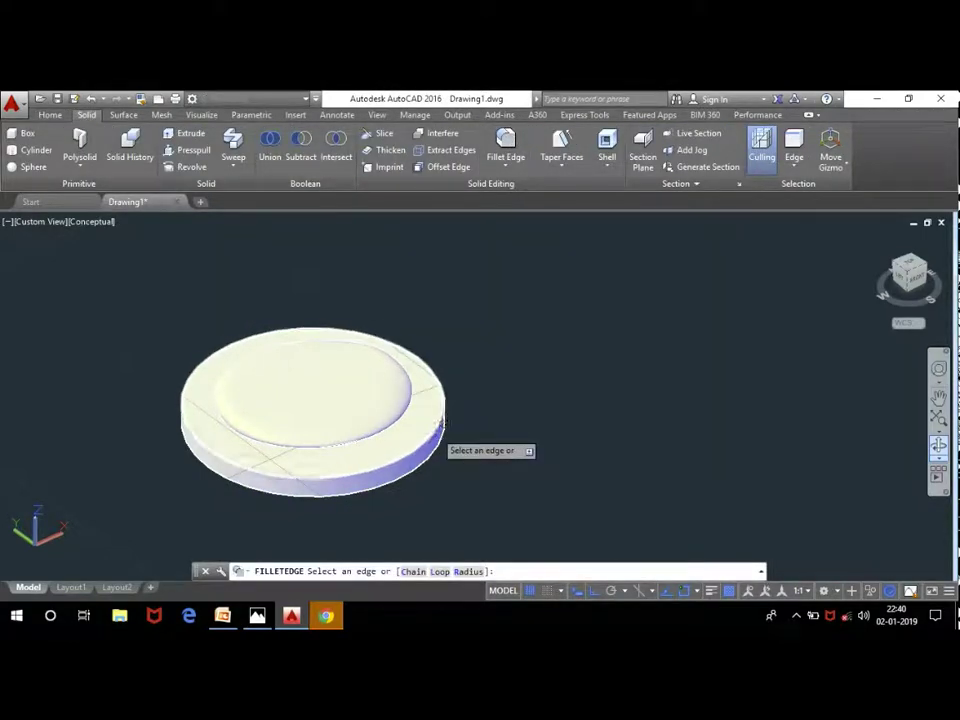
left_click(442, 422)
left_click(442, 422)
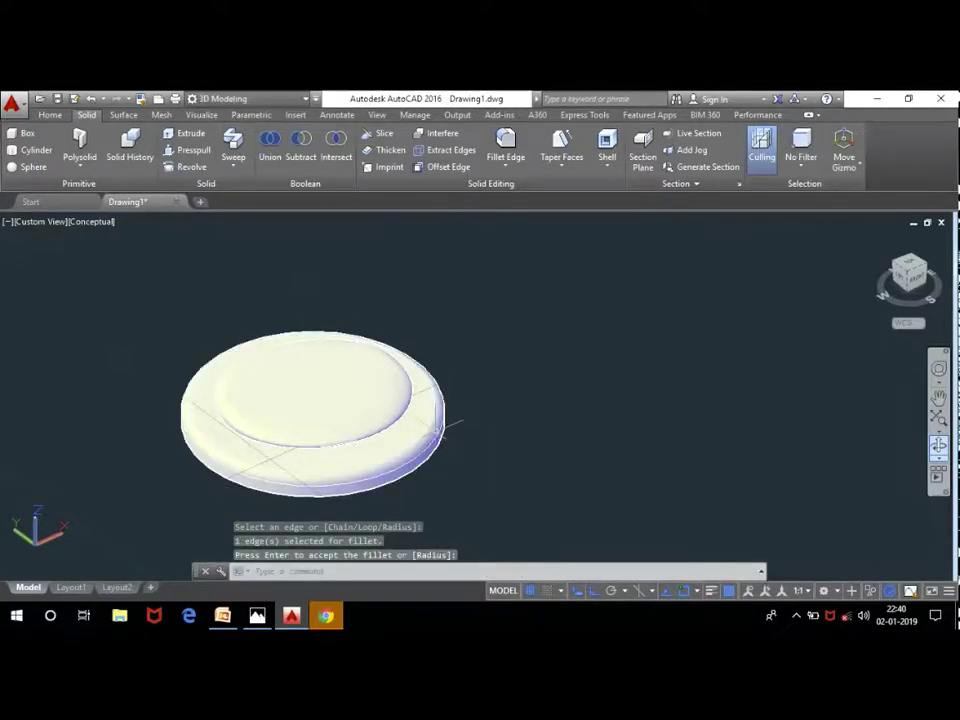
key("Return")
key("Return")
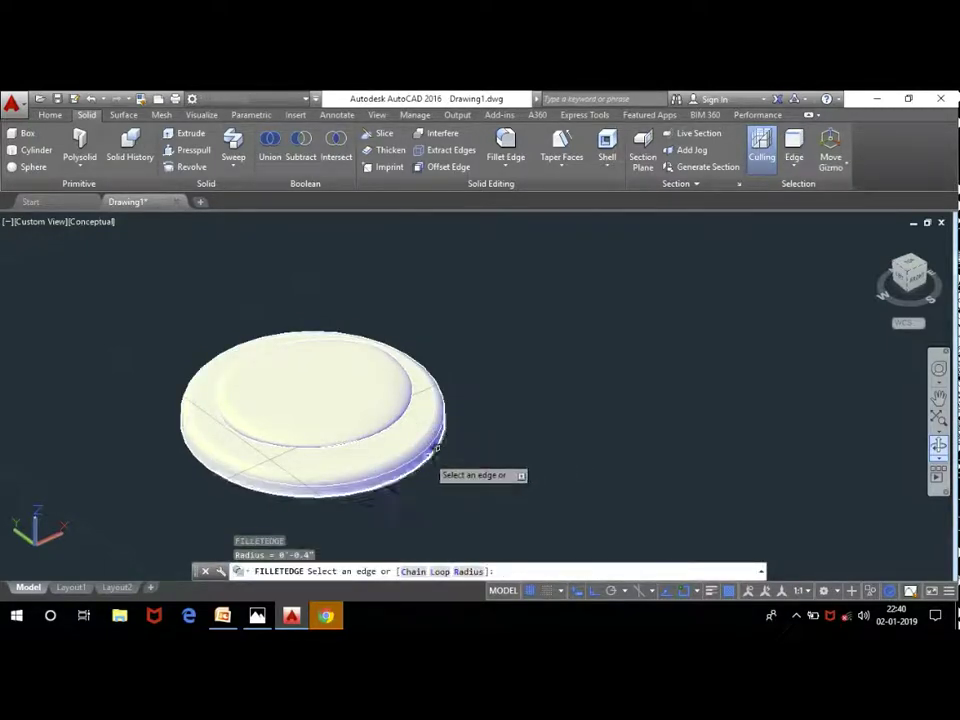
left_click(436, 450)
left_click(436, 450)
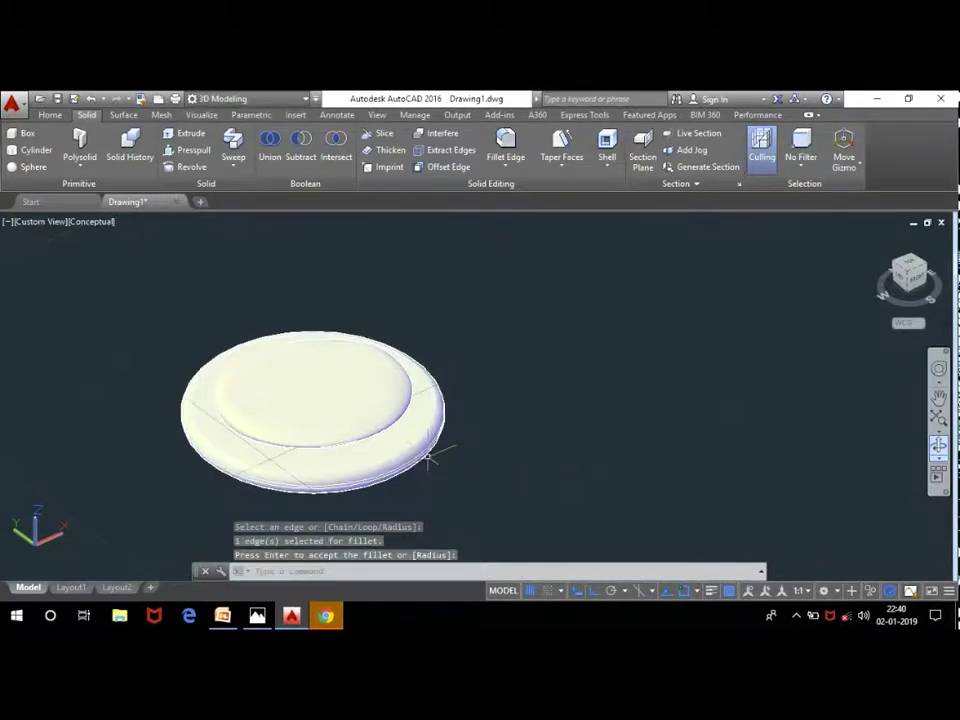
scroll(429, 364, "down", 2)
scroll(384, 390, "up", 3)
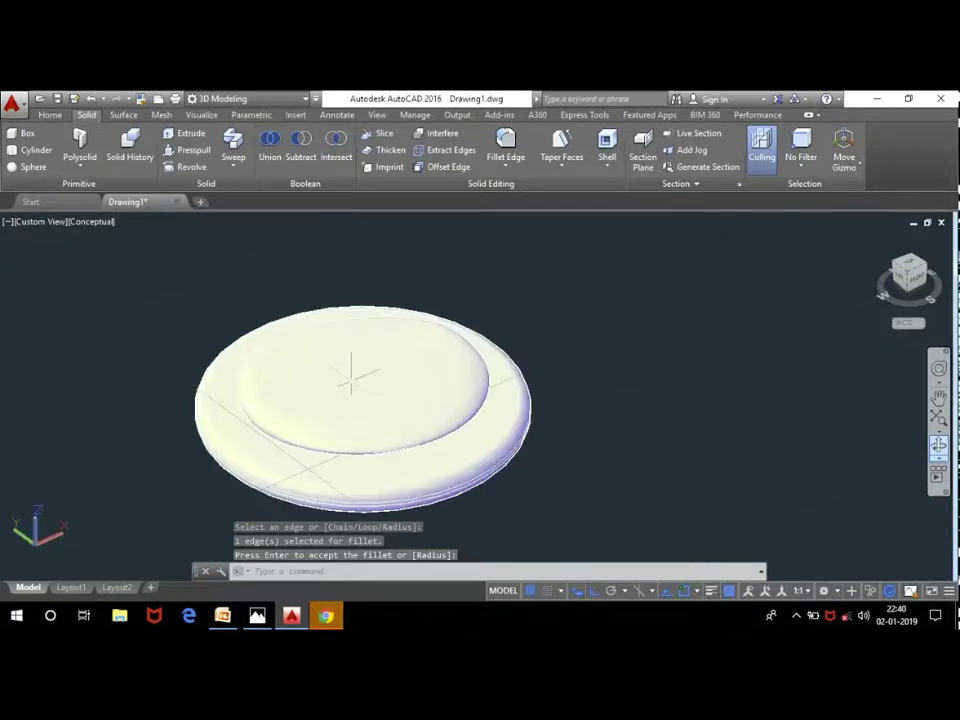
Step: Move the seat's inner raised mesh face 0.5 along Z
left_click(372, 370)
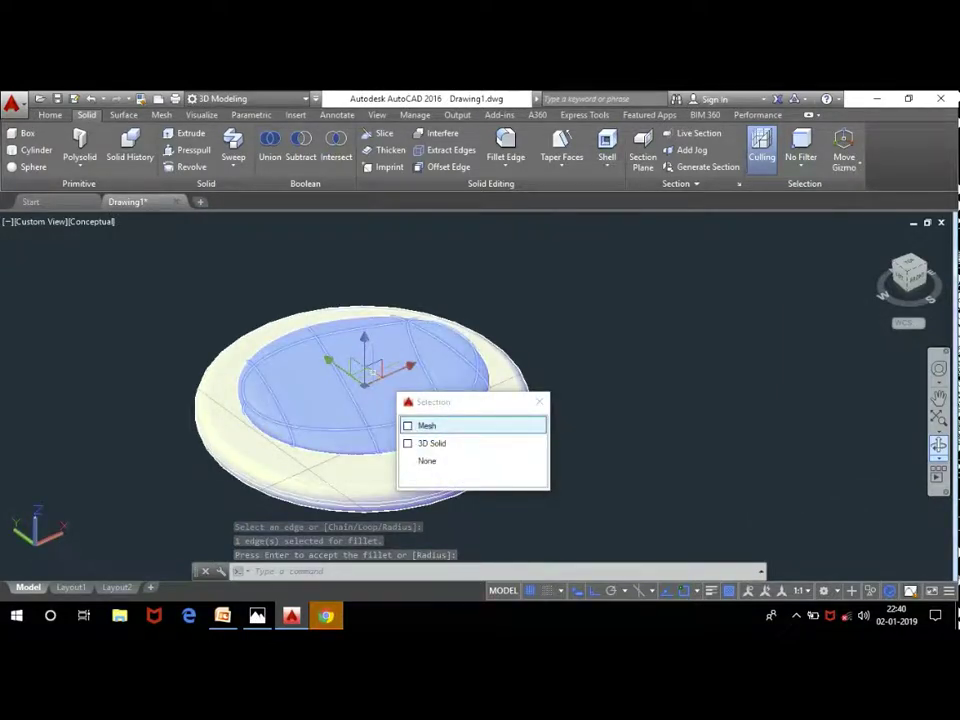
left_click(424, 425)
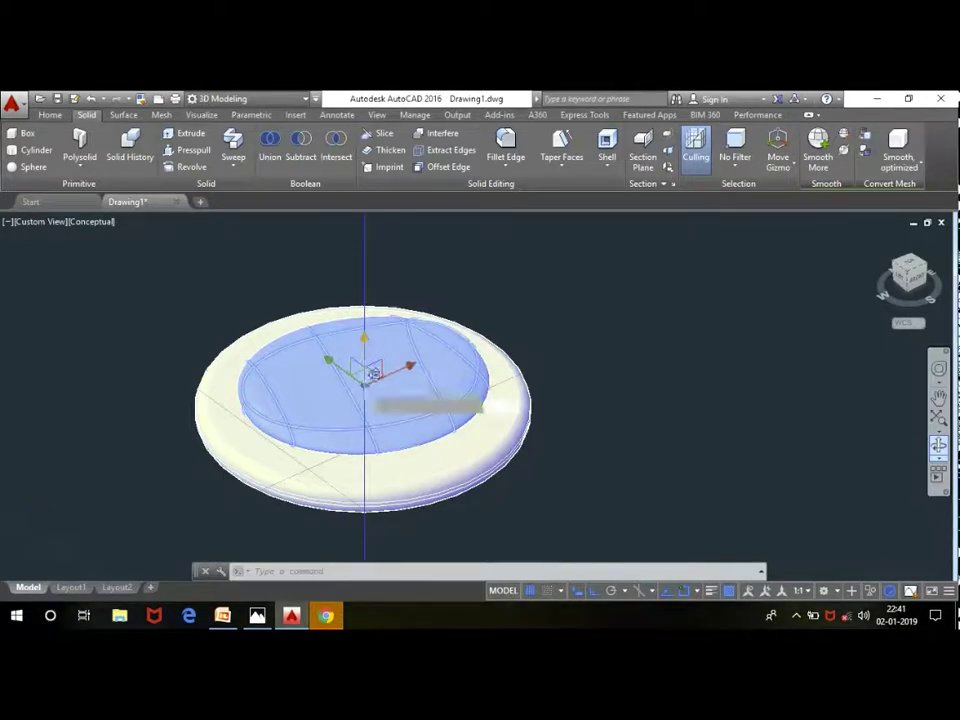
left_click(375, 374)
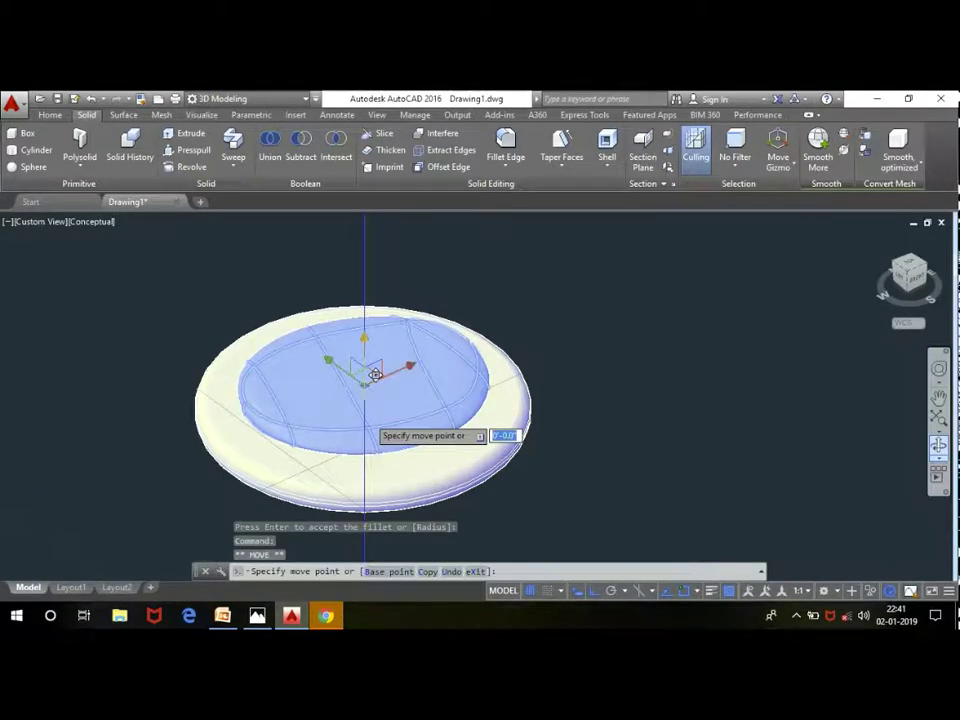
type("5")
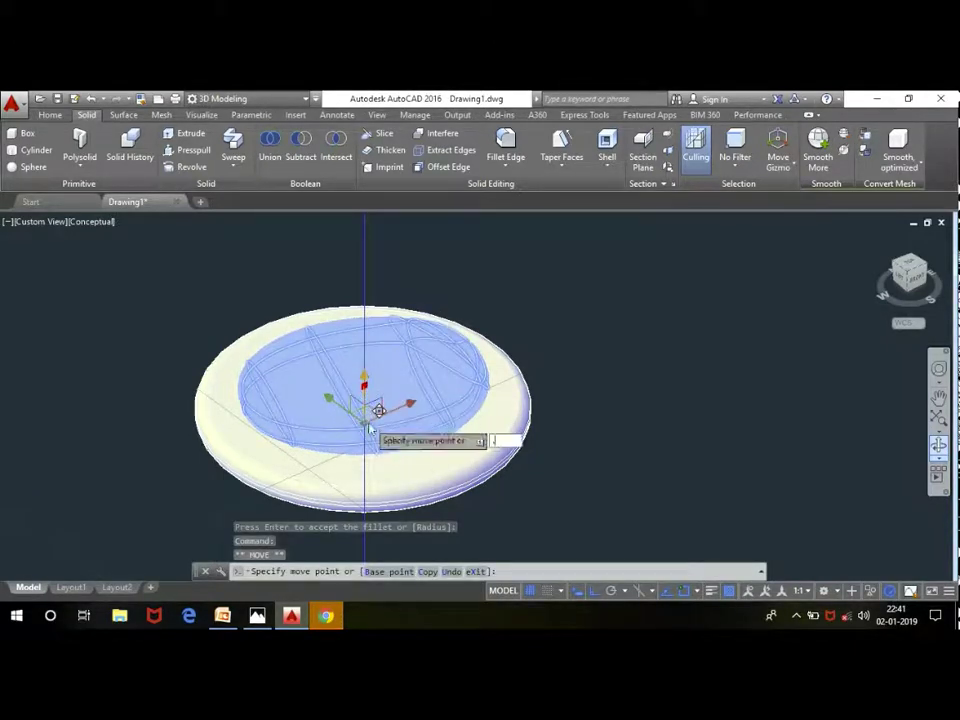
key("Return")
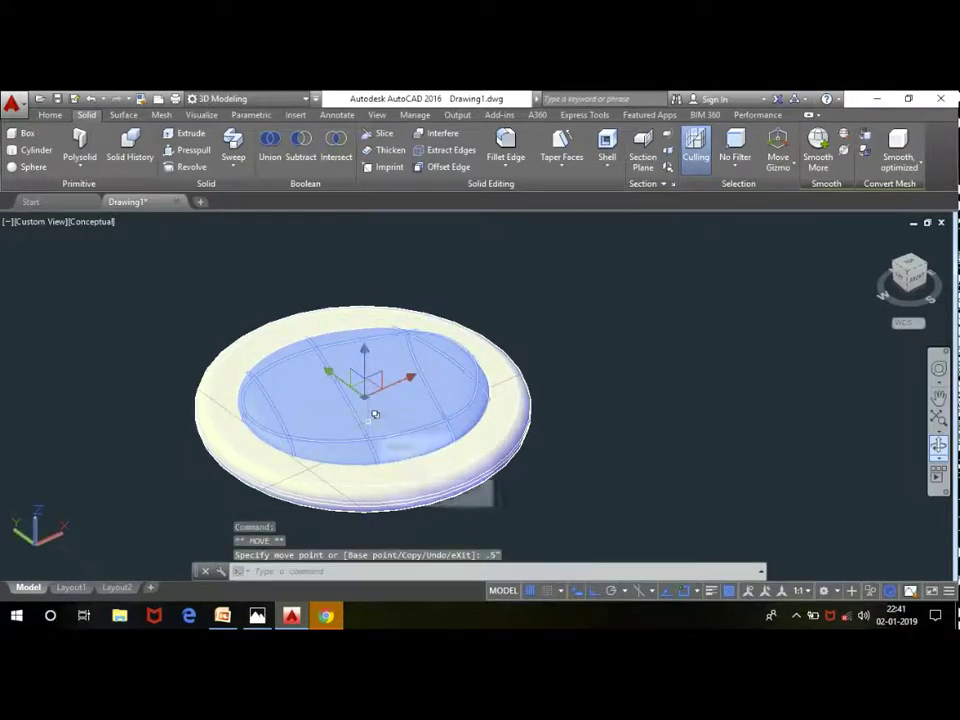
key("Escape")
Step: Orbit the view to see the seat from a slightly higher angle
middle_click_drag(375, 414, 394, 309, "shift")
scroll(394, 309, "down", 2)
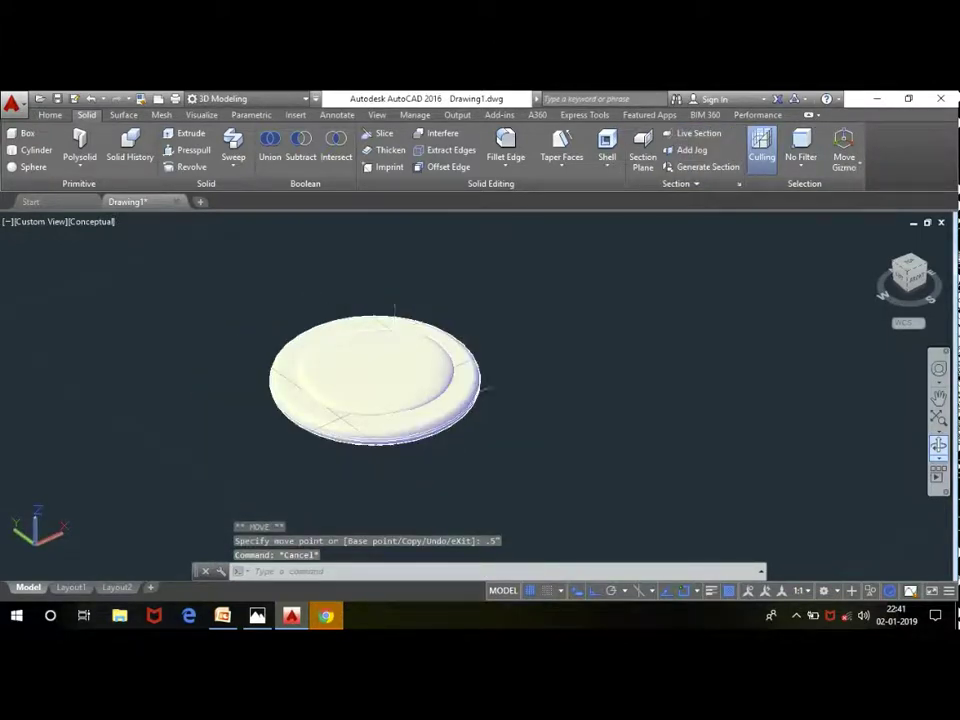
mouse_move(600, 433)
middle_mouse_down("shift")
mouse_move(601, 408)
mouse_move(606, 415)
middle_mouse_up("shift")
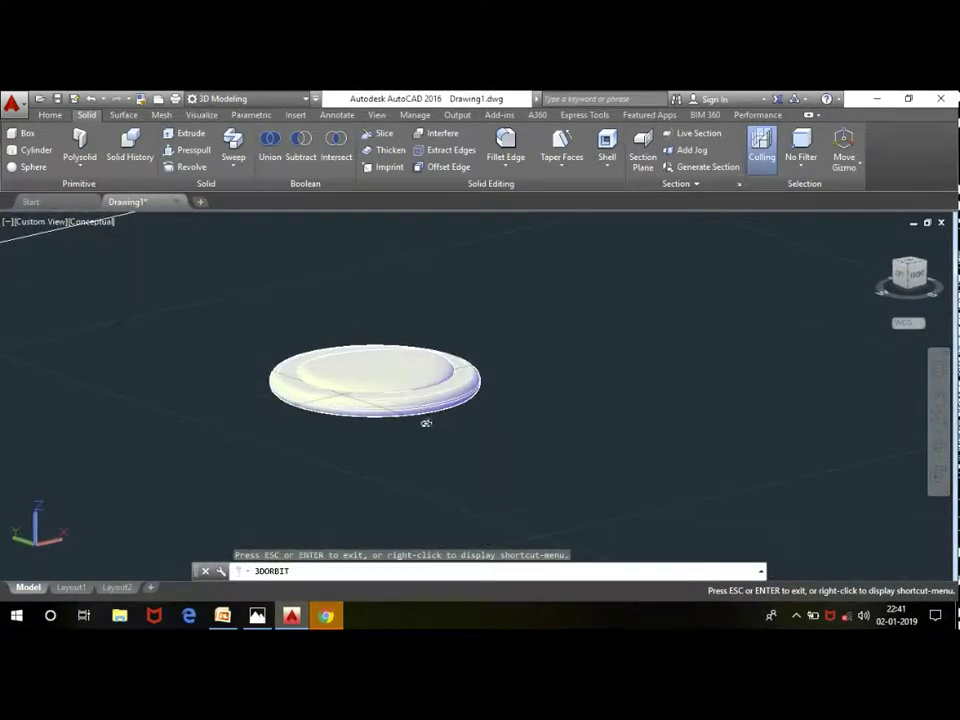
scroll(426, 423, "up", 2)
key("Escape")
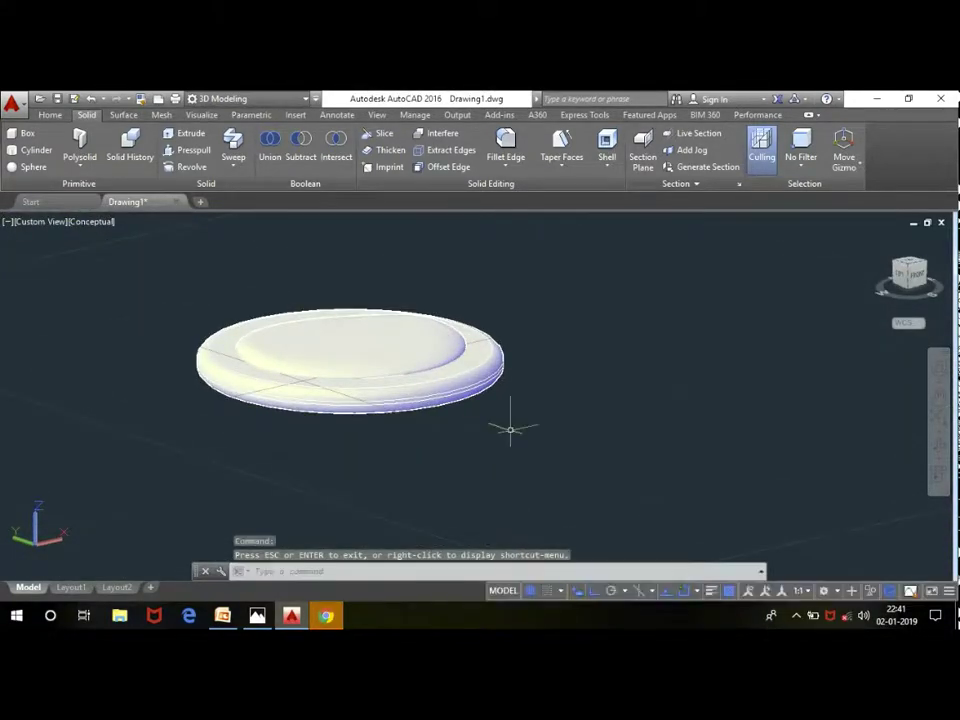
scroll(292, 300, "down", 2)
scroll(292, 311, "down", 4)
scroll(331, 330, "up", 3)
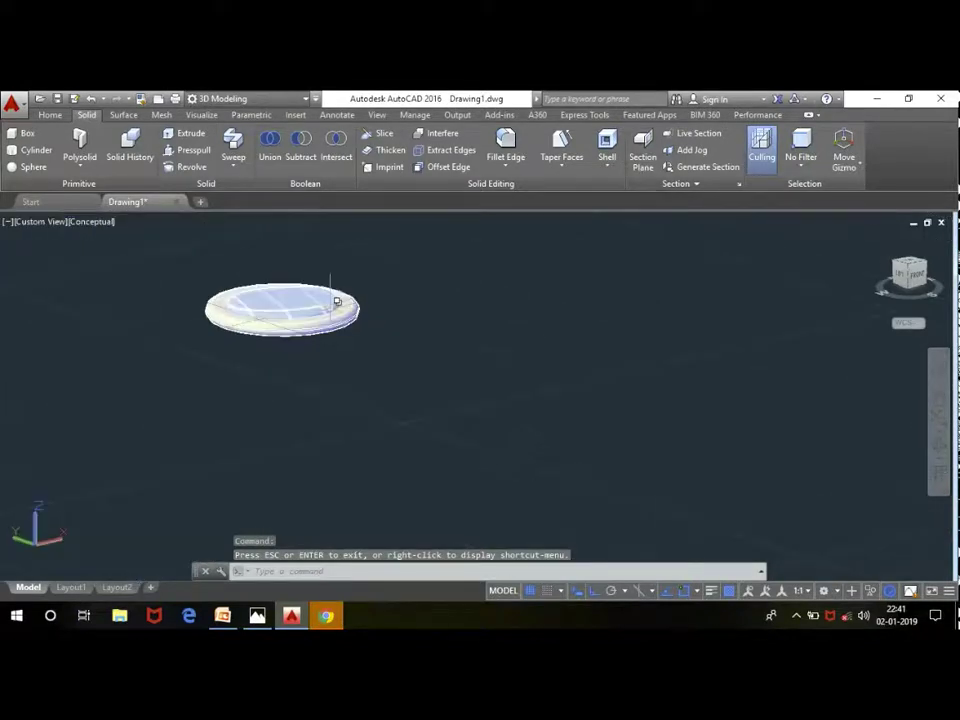
scroll(343, 395, "down", 2)
scroll(332, 321, "up", 4)
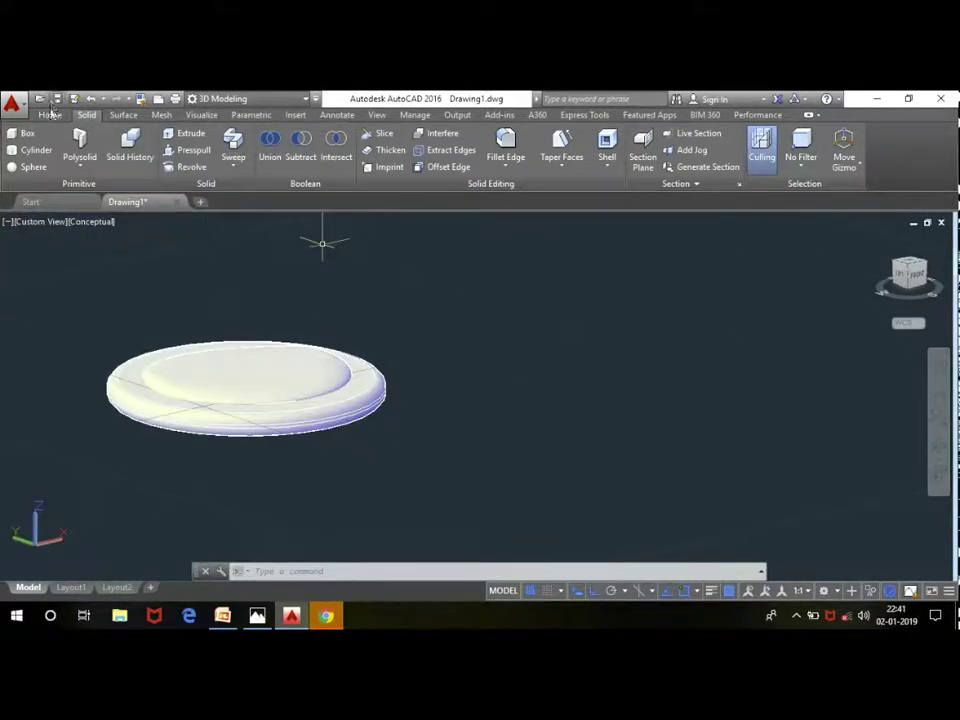
left_click(50, 114)
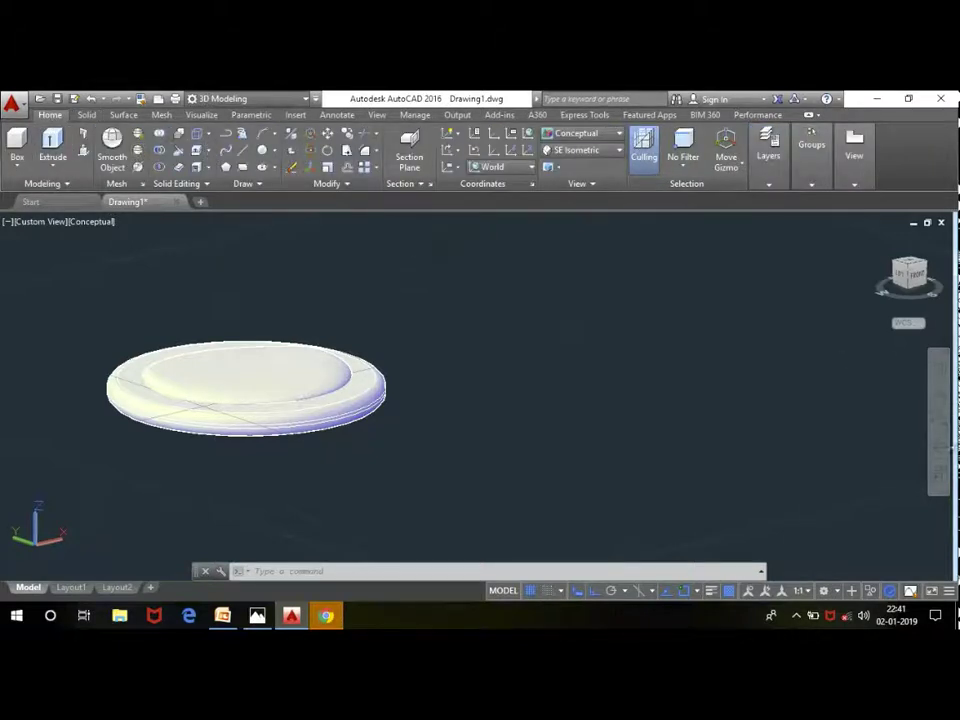
left_click(938, 445)
mouse_move(750, 407)
left_mouse_down()
mouse_move(666, 407)
mouse_move(694, 407)
left_mouse_up()
key("Escape")
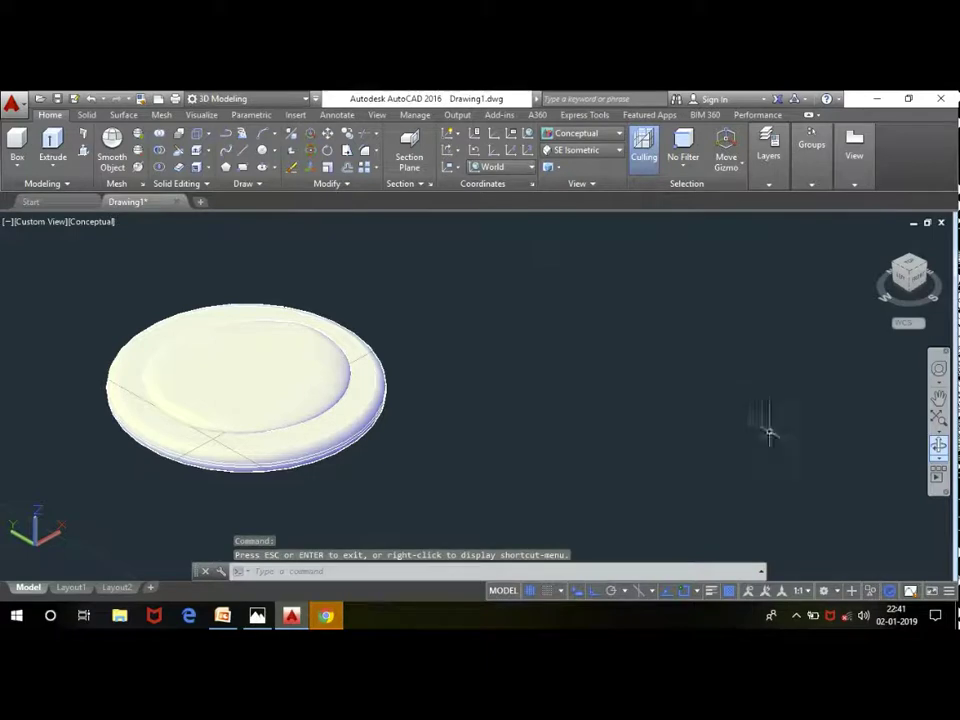
Step: Draw a radius-6 circle beside the seat and a small circle inside it
left_click(263, 135)
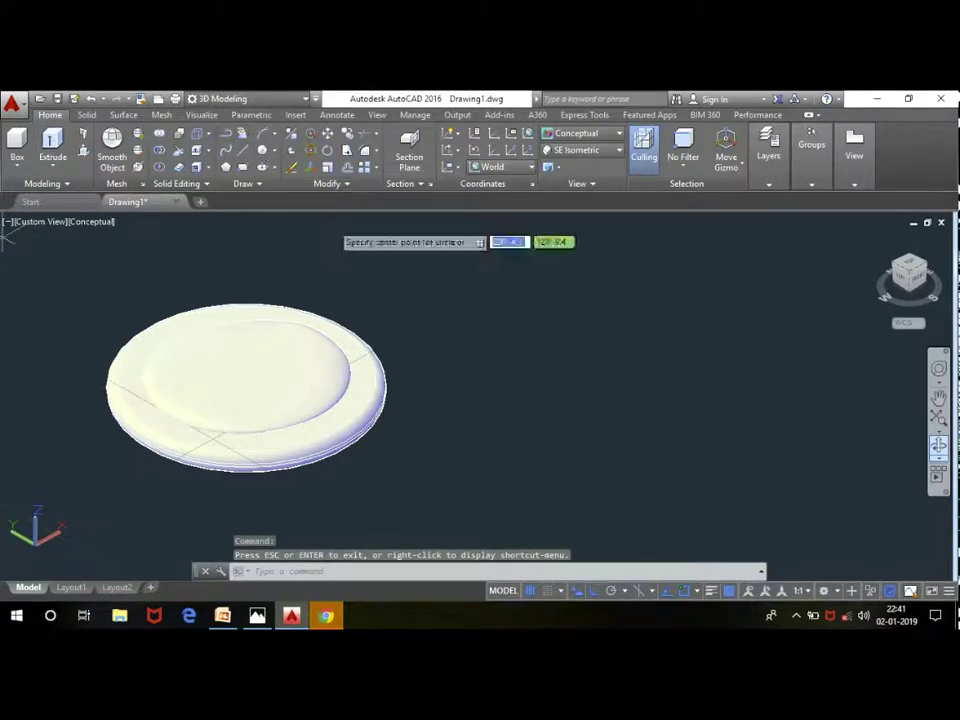
left_click(613, 404)
type("6")
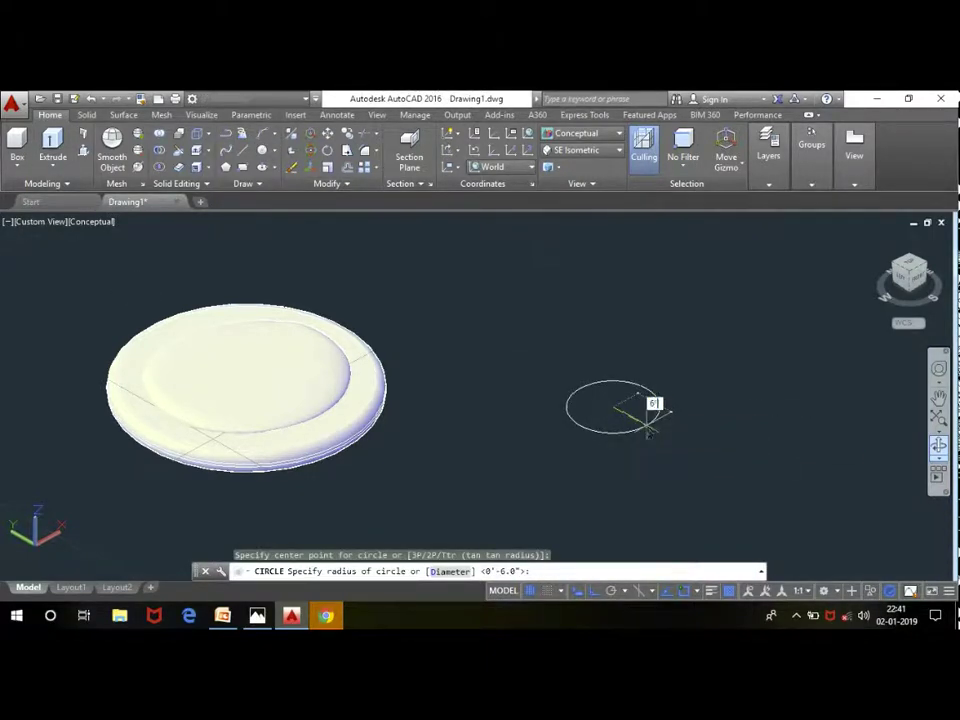
key("Return")
scroll(566, 326, "down", 2)
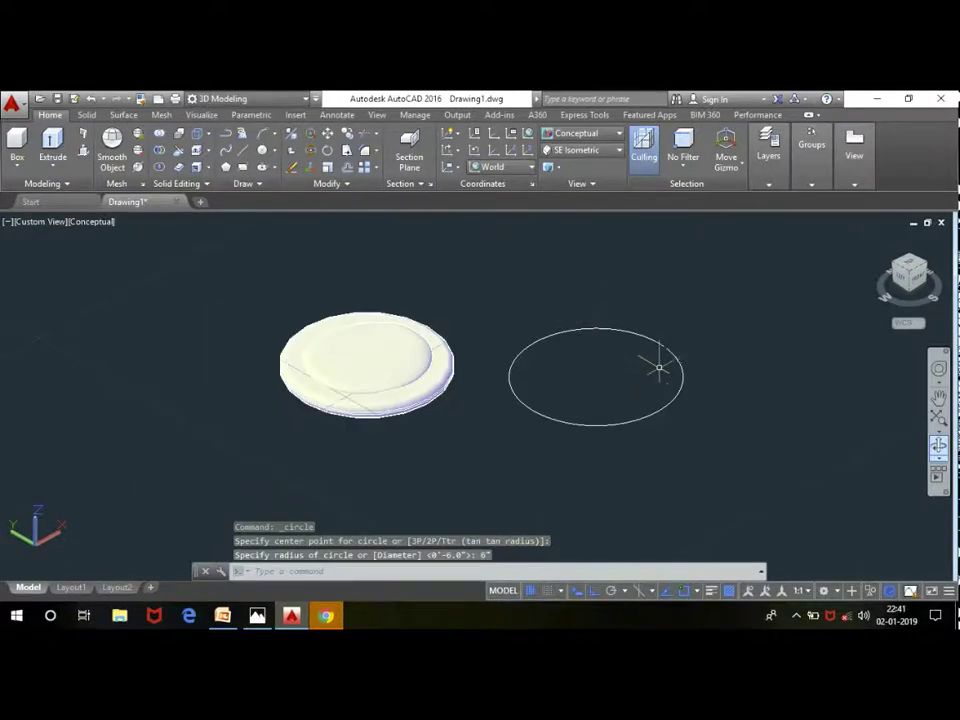
scroll(658, 369, "up", 2)
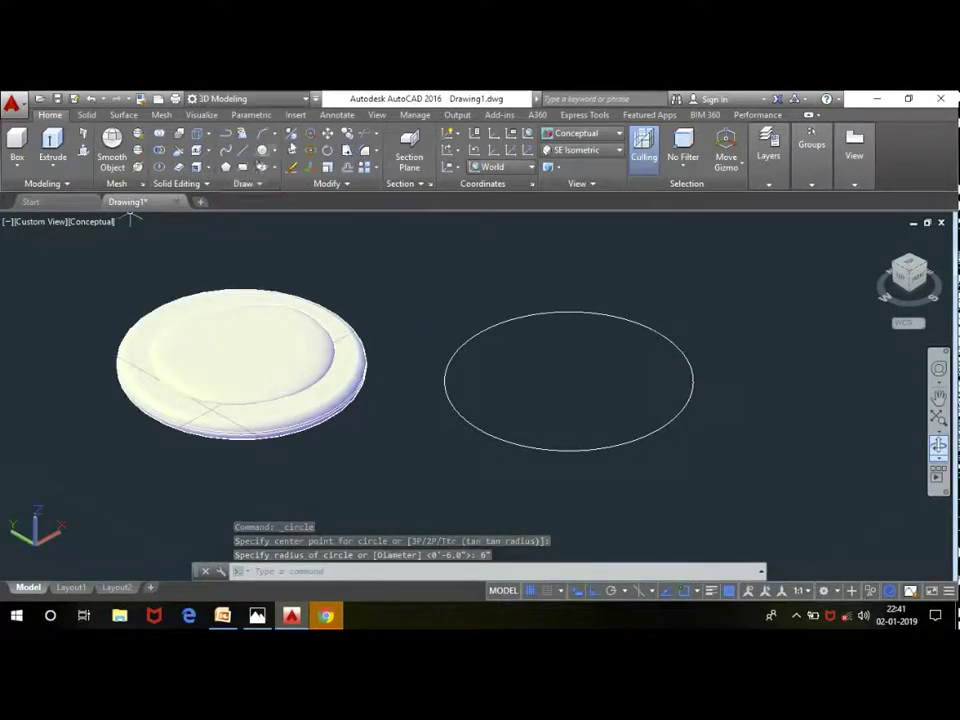
left_click(262, 152)
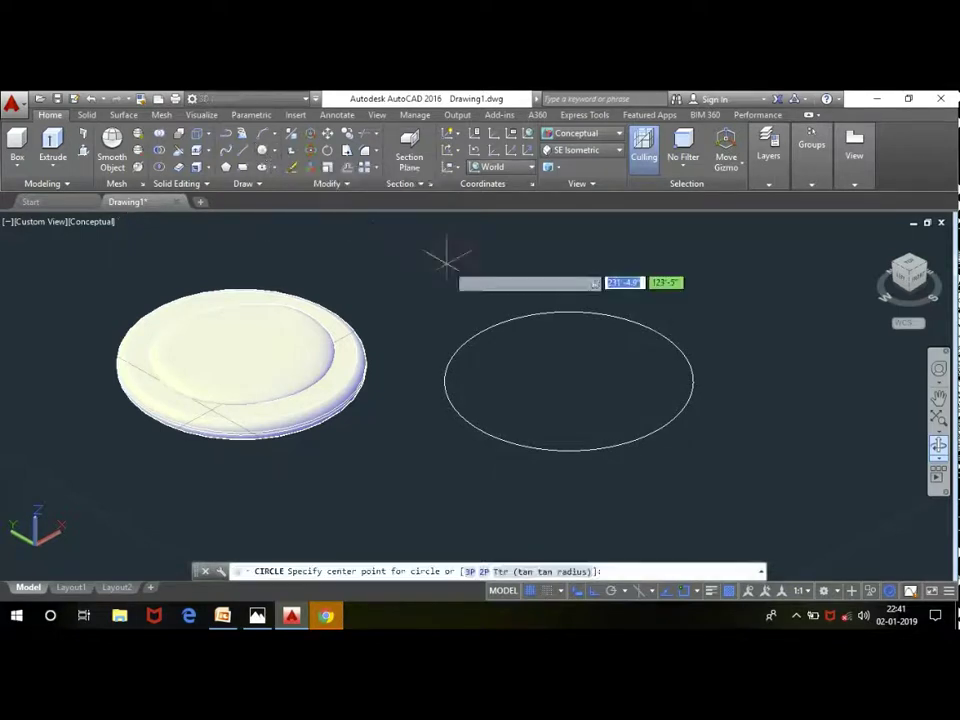
left_click(497, 378)
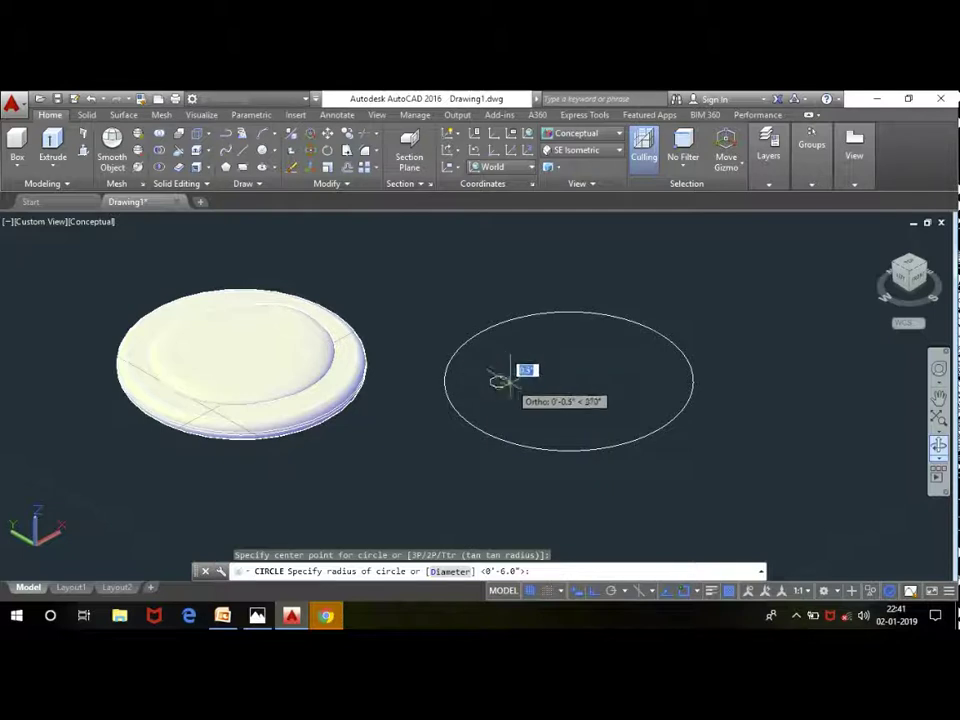
scroll(511, 380, "up", 2)
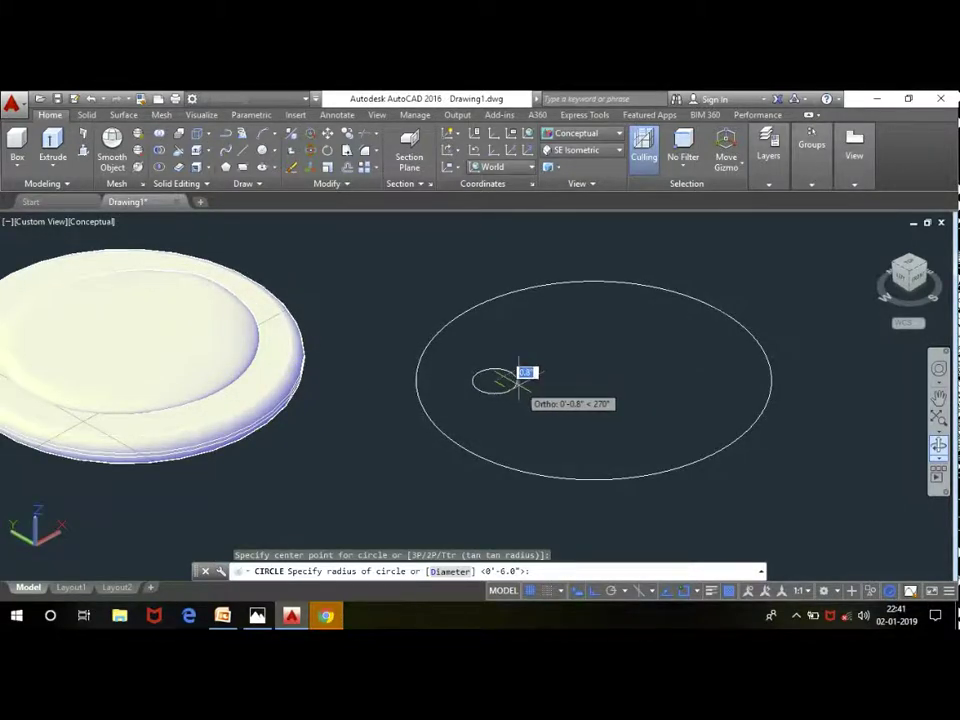
left_click(522, 381)
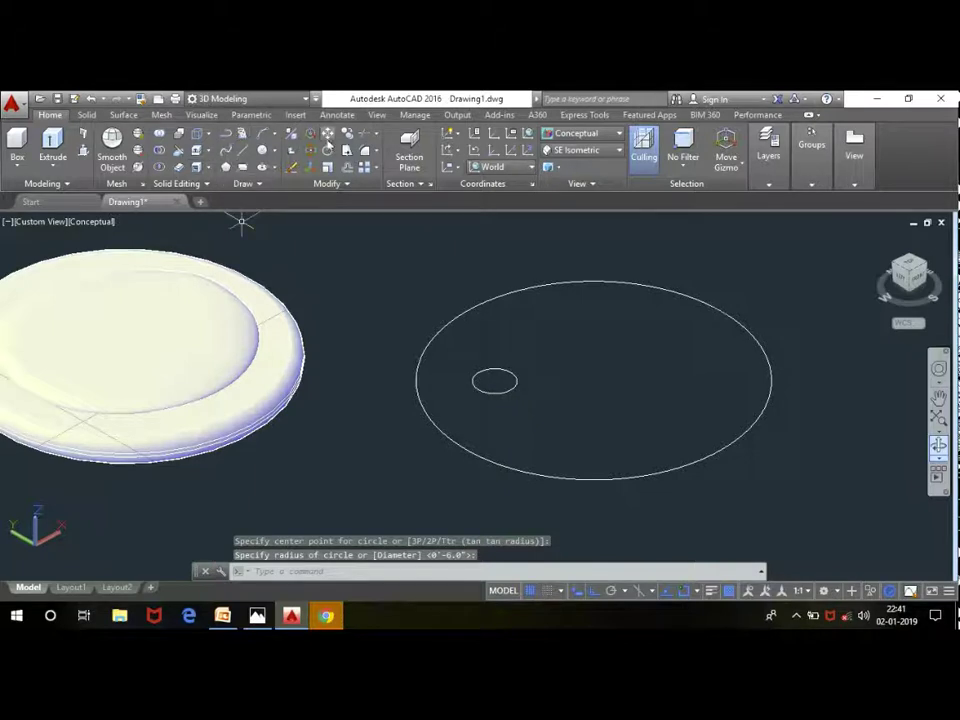
Step: Offset a concentric copy inside the circle using a two-point picked distance
scroll(515, 378, "up", 2)
type("o")
key("Return")
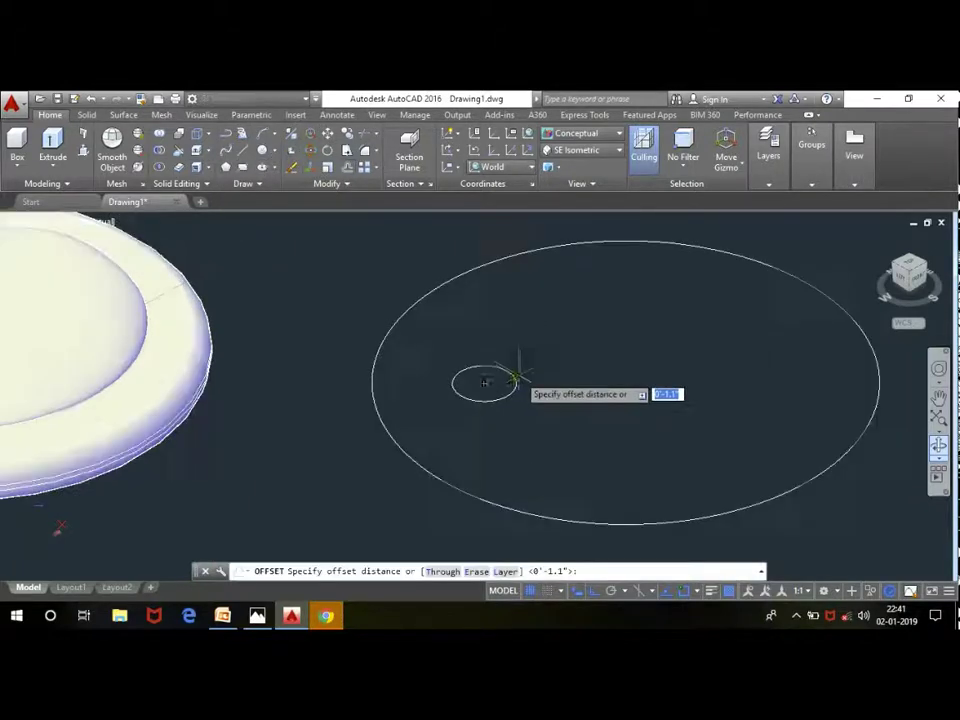
scroll(500, 360, "up", 2)
scroll(475, 348, "up", 2)
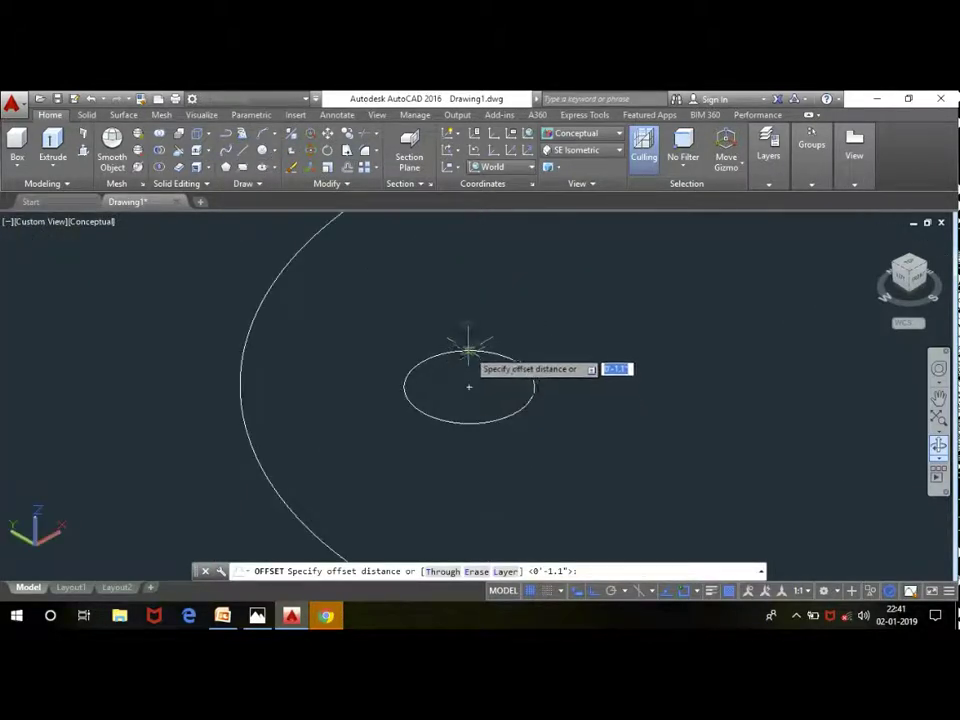
left_click(468, 348)
scroll(463, 352, "up", 2)
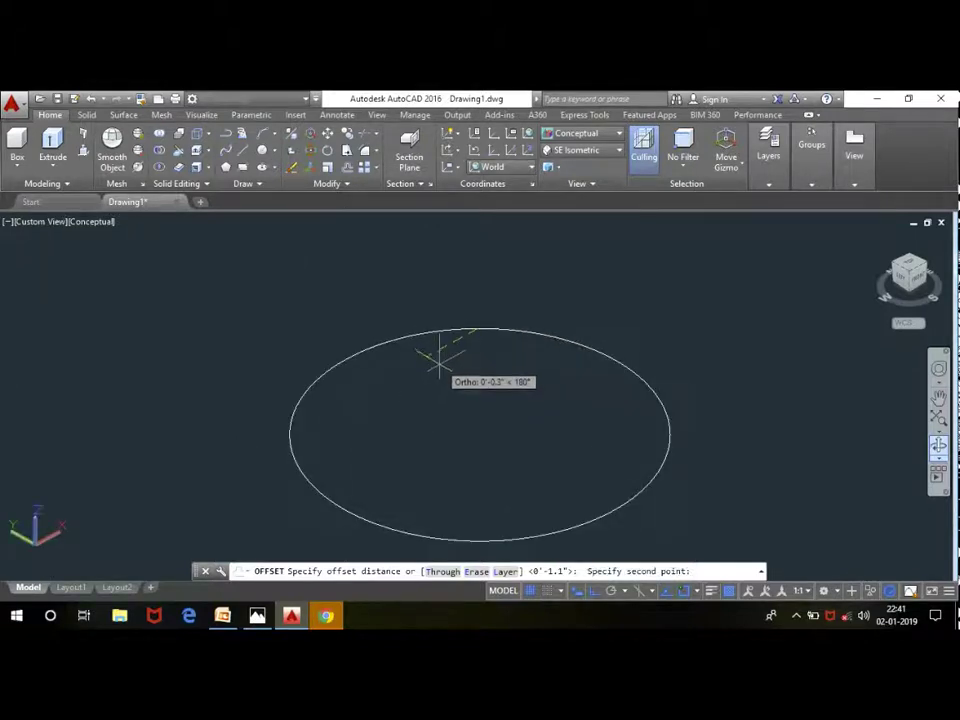
left_click(410, 380)
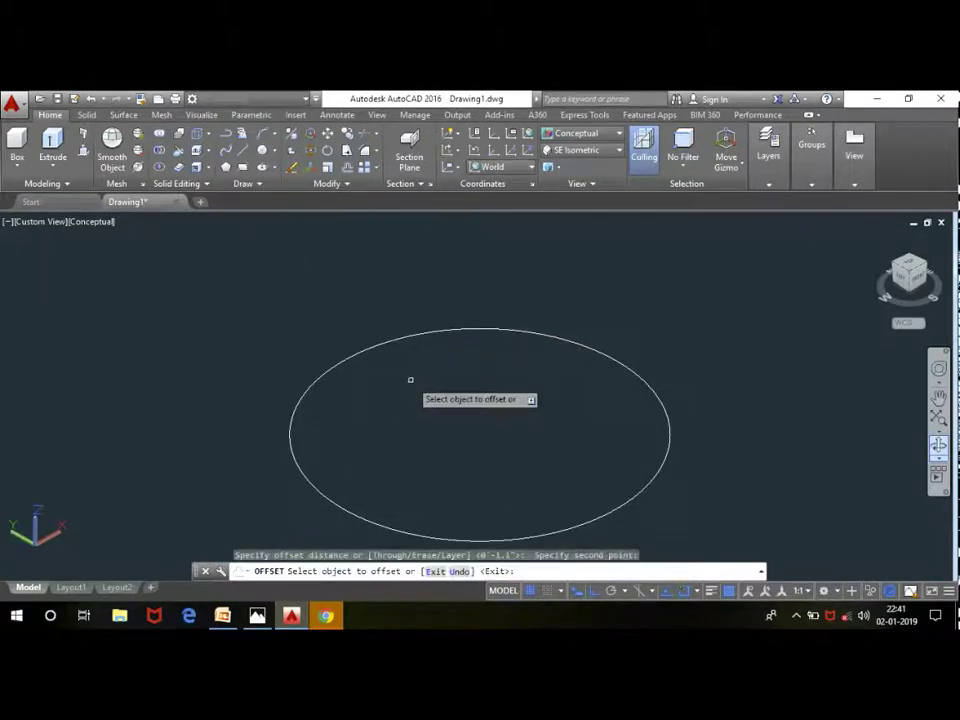
left_click(495, 328)
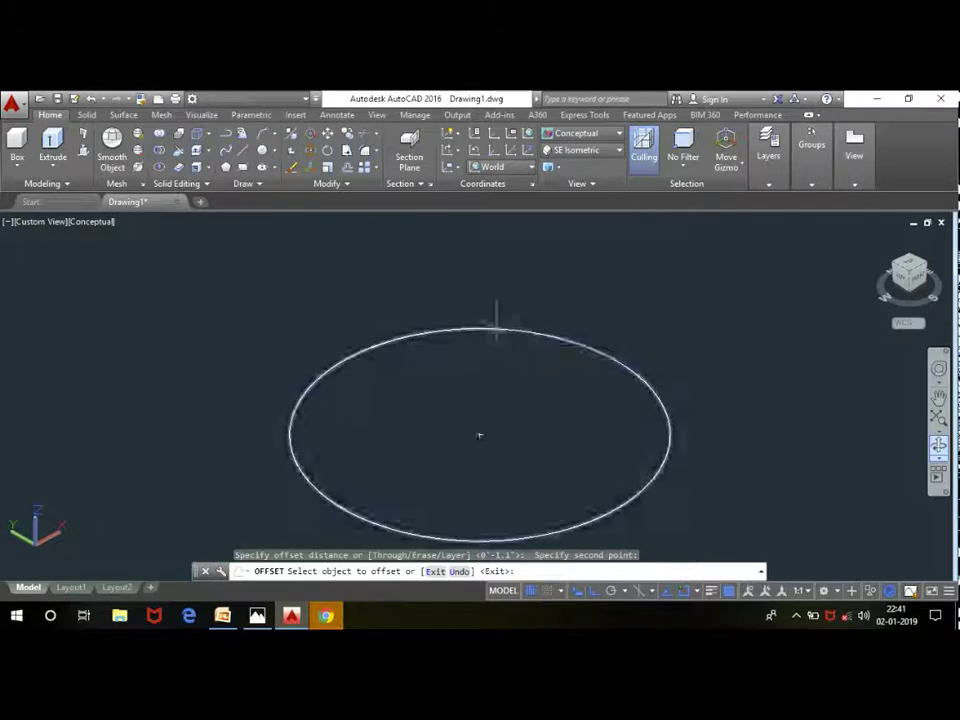
left_click(495, 328)
left_click(492, 370)
key("Escape")
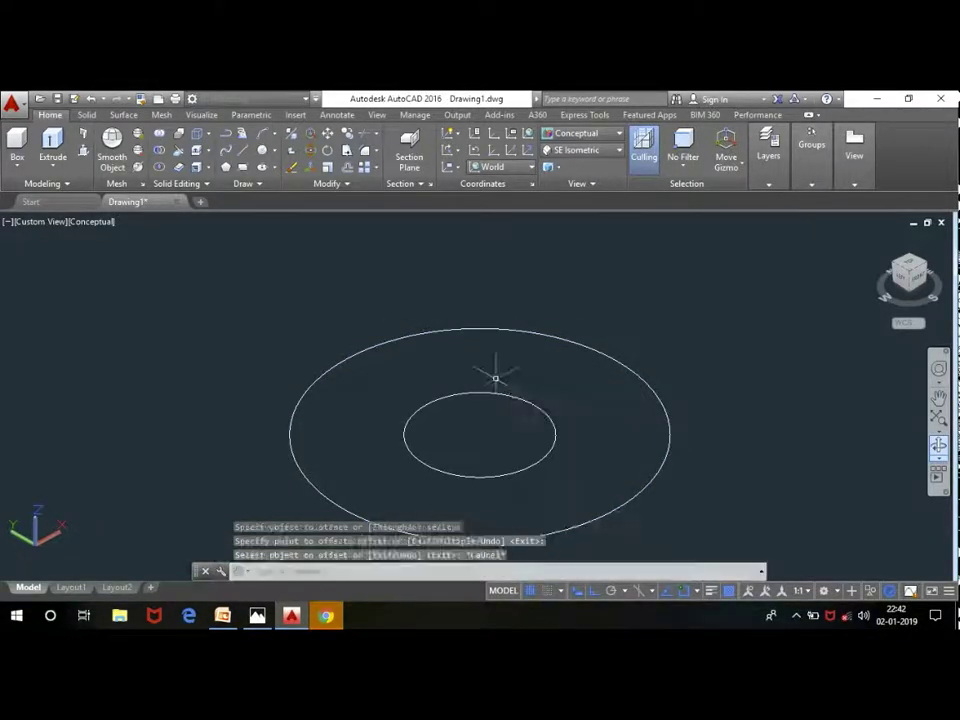
Step: Enlarge the inner circle by its grip toward the outer circle, then reselect it
left_click(262, 618)
left_click(262, 617)
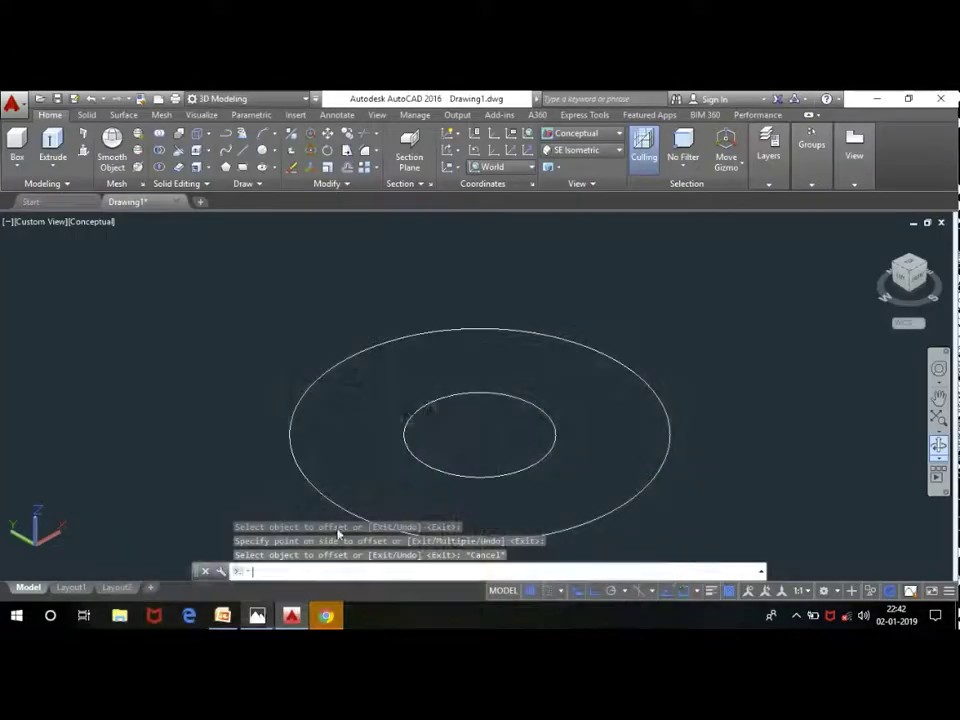
left_click(500, 392)
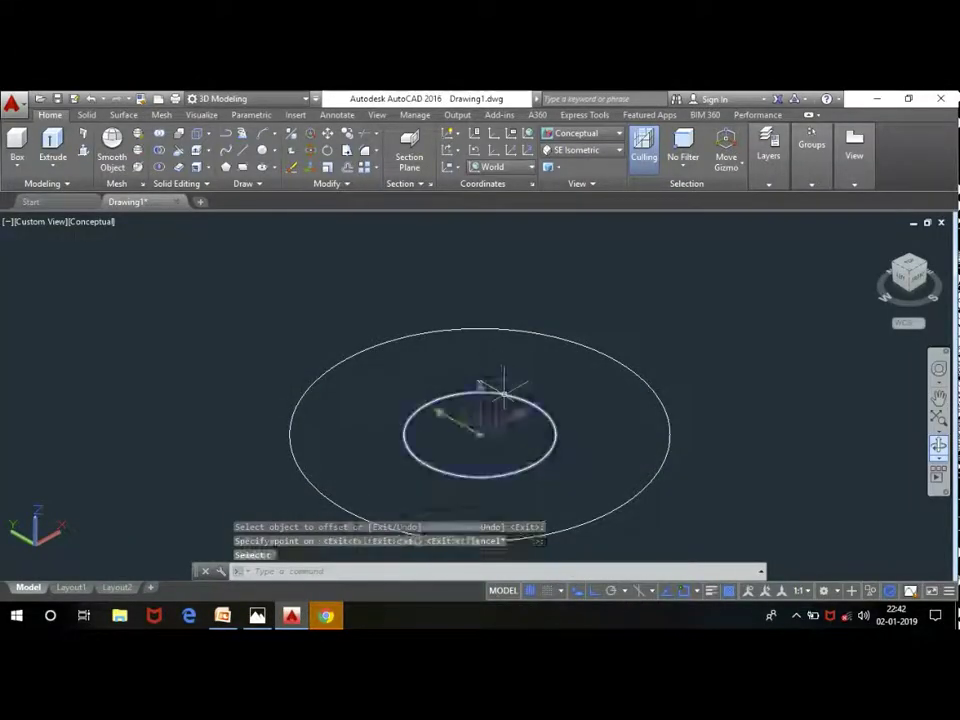
left_click(533, 405)
left_click(563, 383)
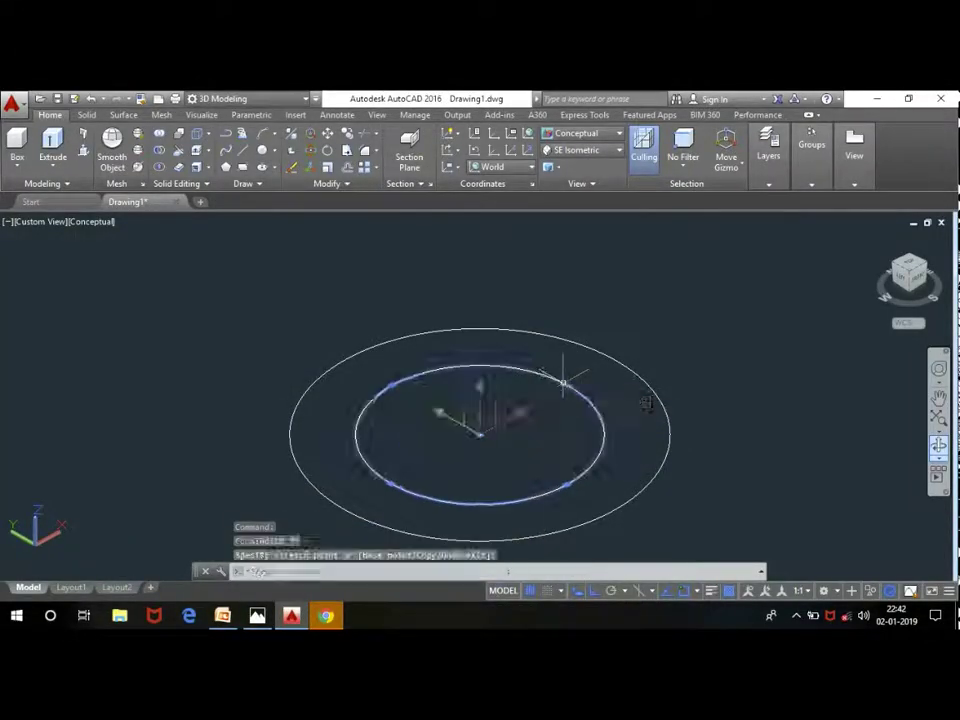
key("Escape")
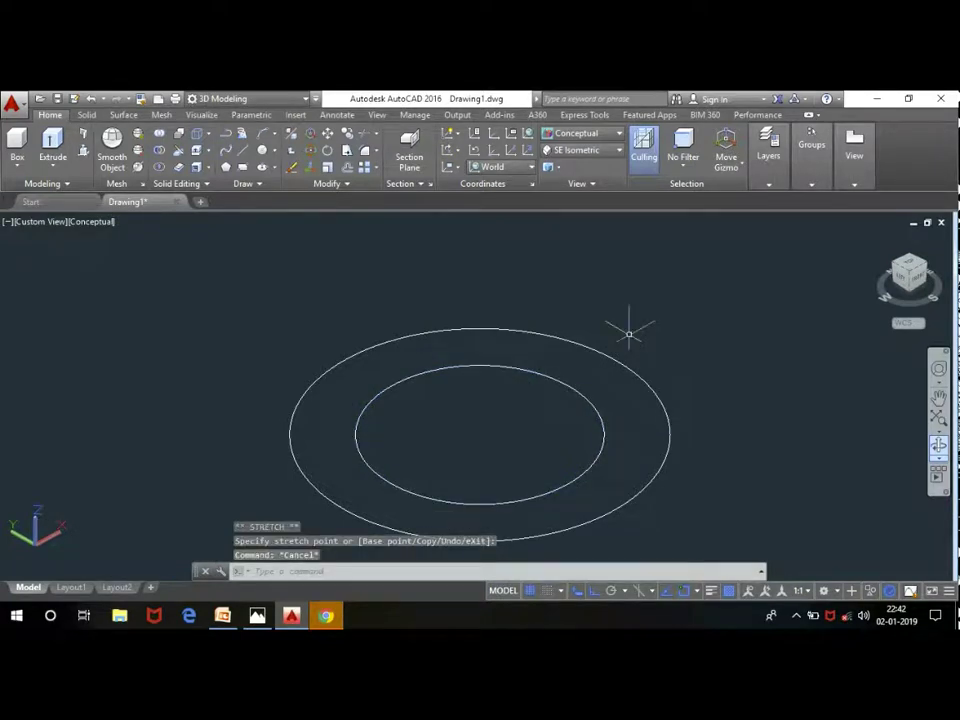
left_click(552, 376)
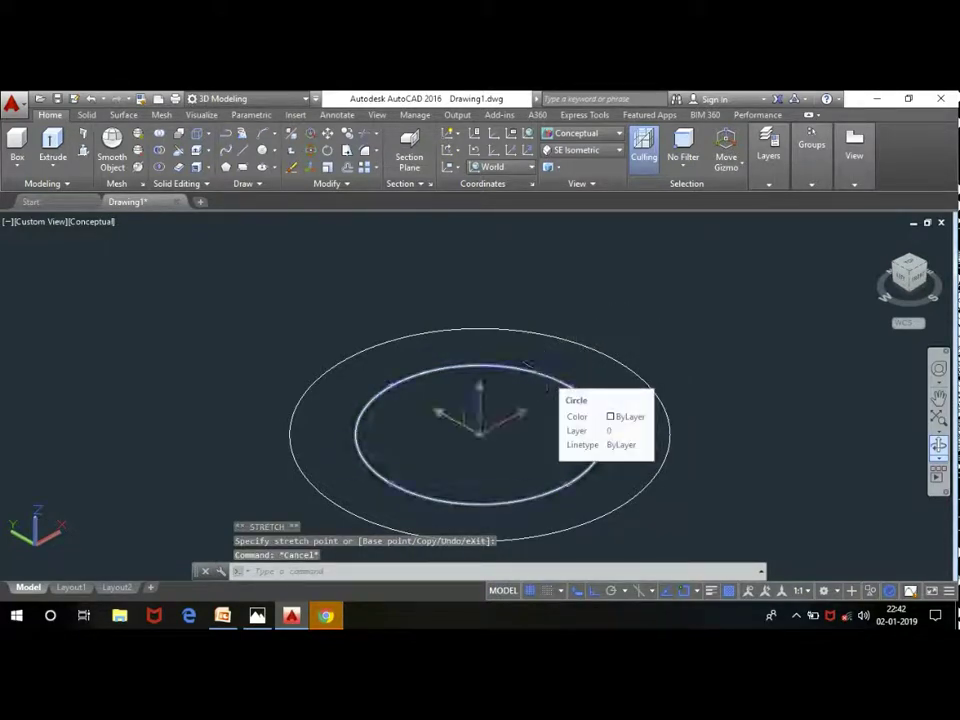
scroll(457, 452, "down", 3)
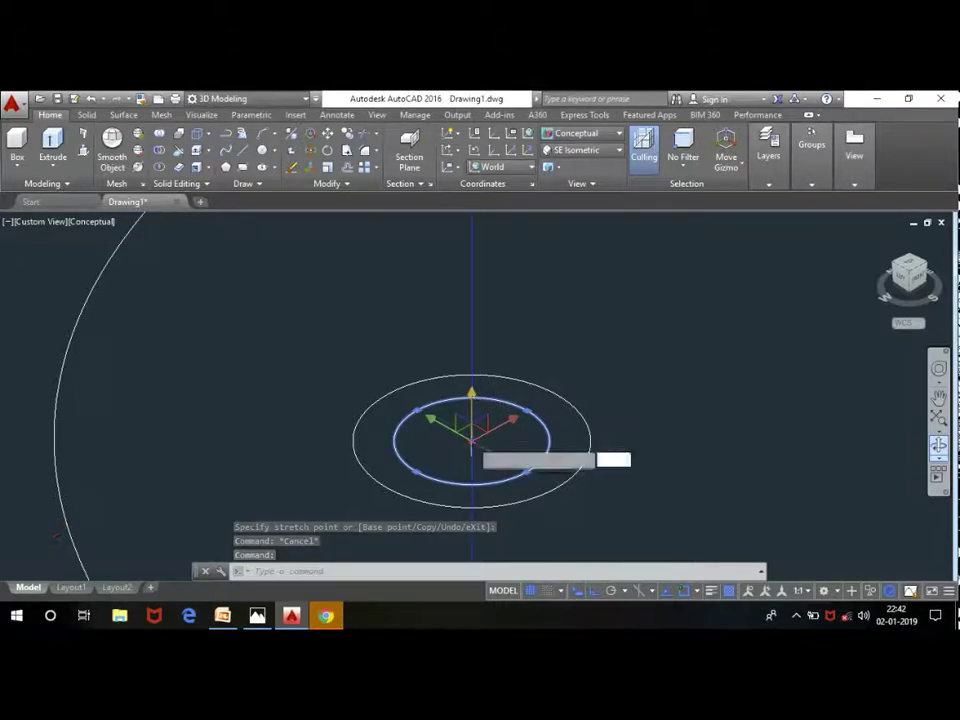
Step: Try moving the inner circle up 1.9, then cancel the selection
left_click(474, 400)
scroll(470, 300, "up", 3)
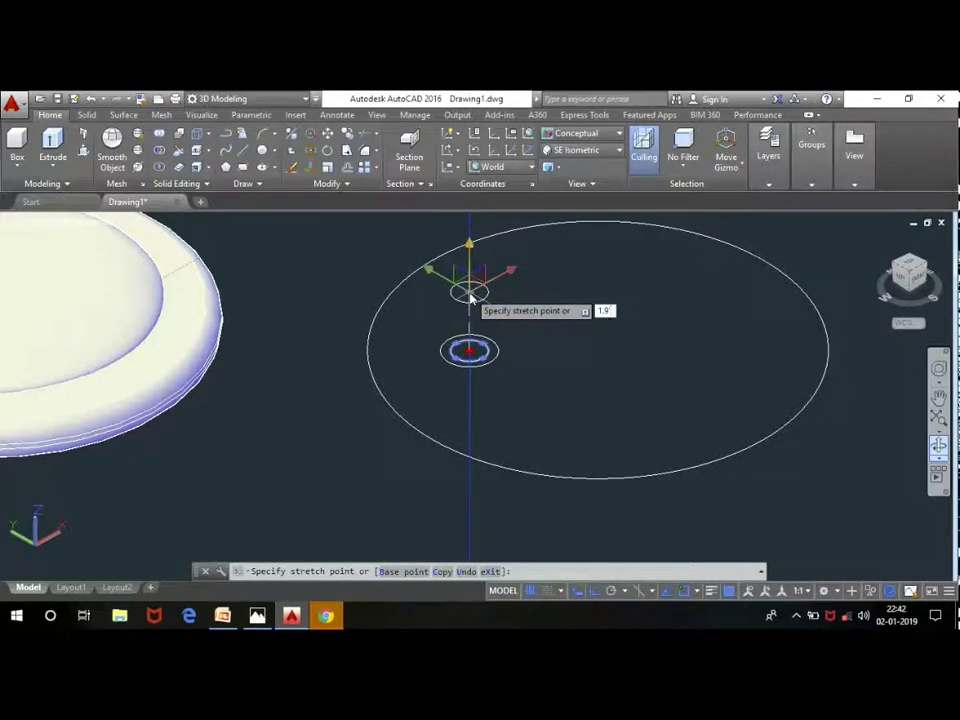
key("Return")
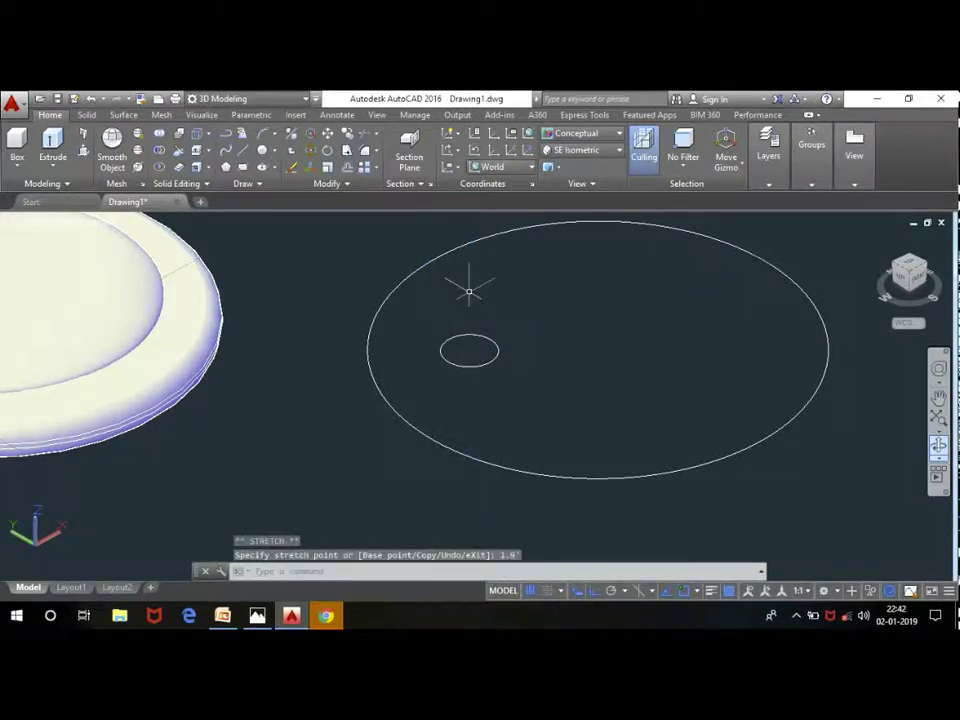
scroll(490, 435, "down", 3)
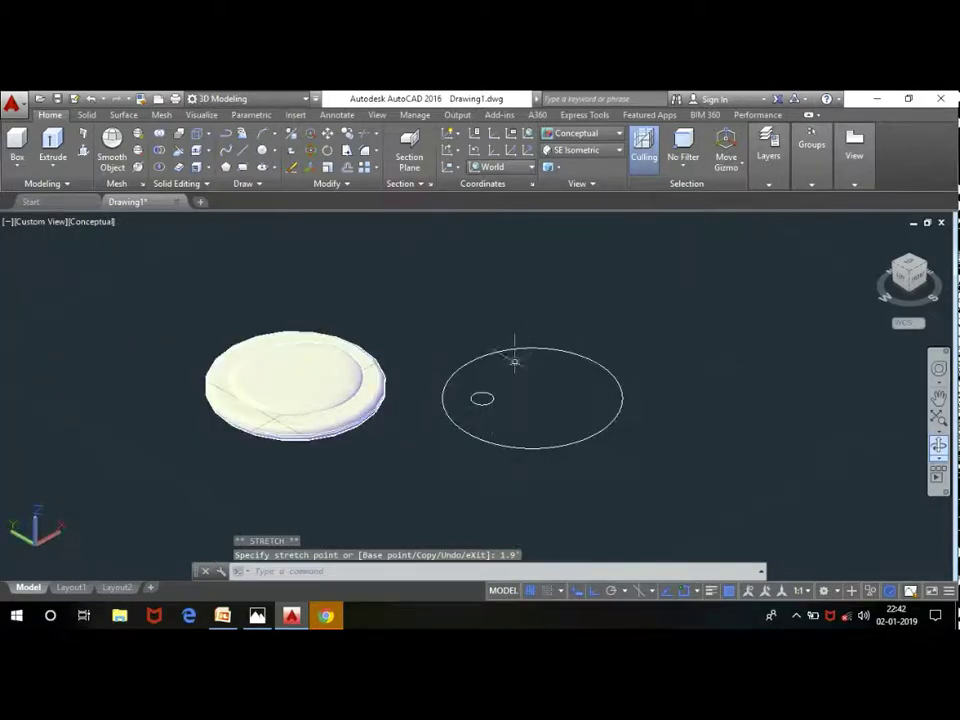
scroll(514, 360, "down", 3)
scroll(500, 295, "up", 2)
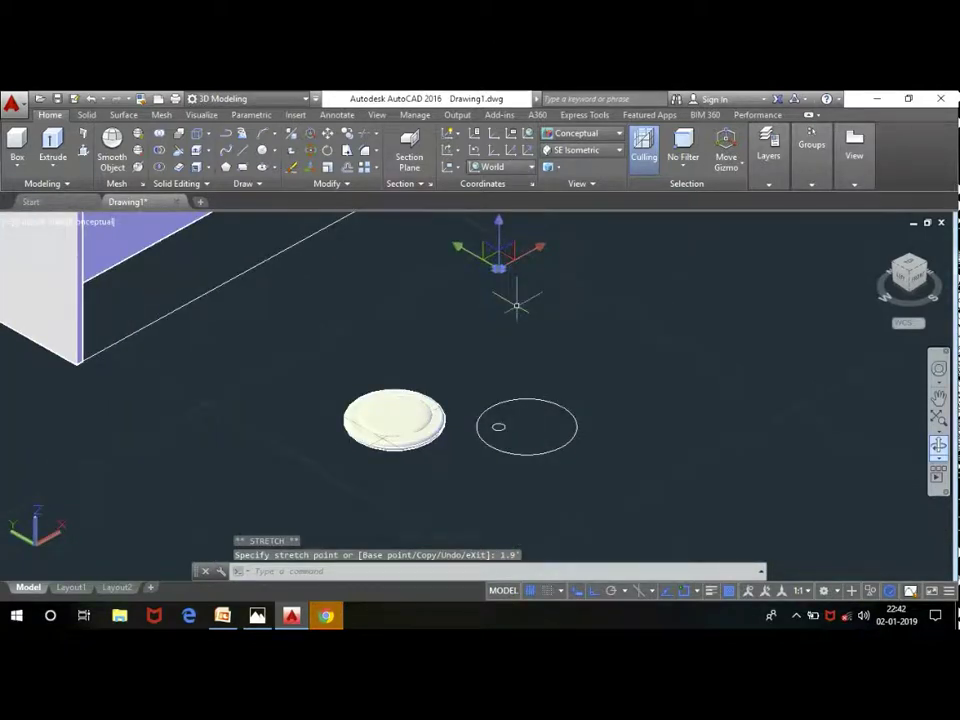
key("Escape")
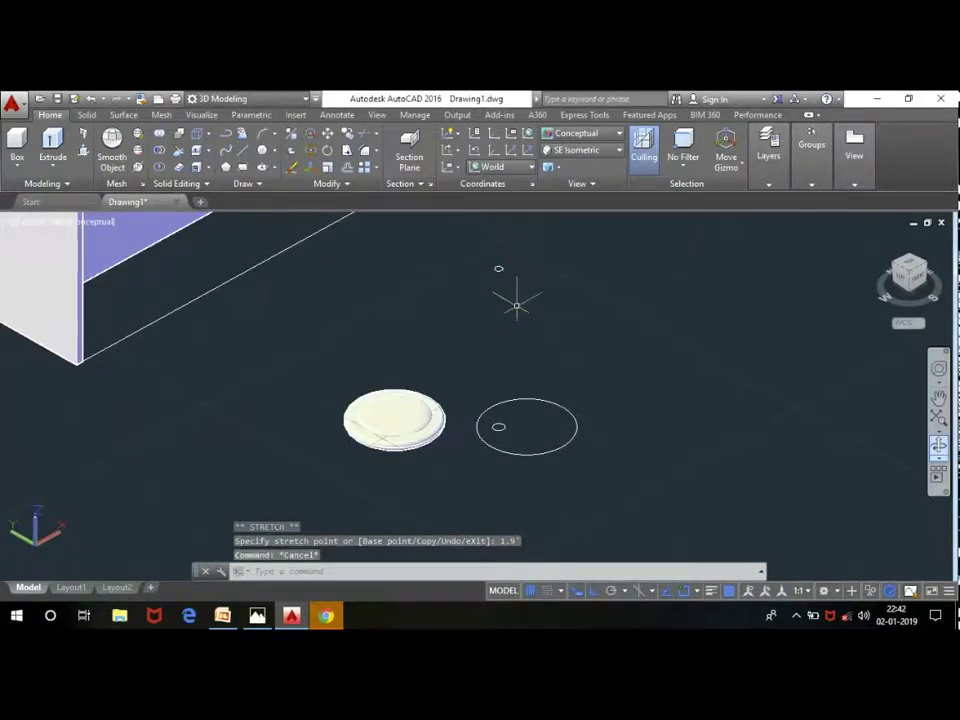
Step: Orbit the view to see the circles side-on
scroll(516, 305, "up", 5)
scroll(516, 305, "up", 3)
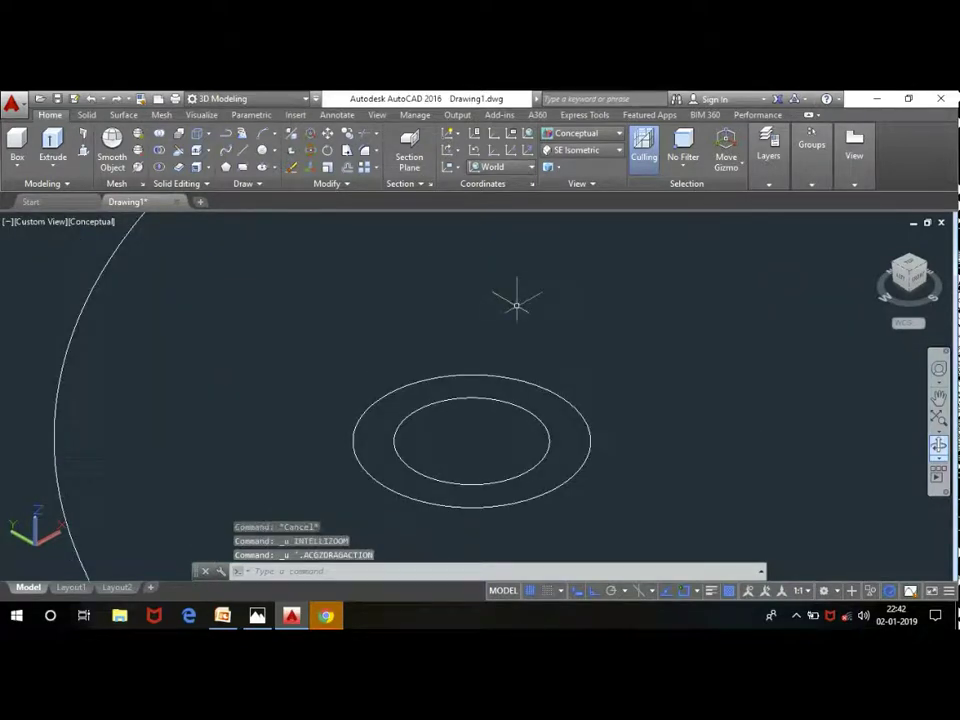
scroll(640, 442, "down", 3)
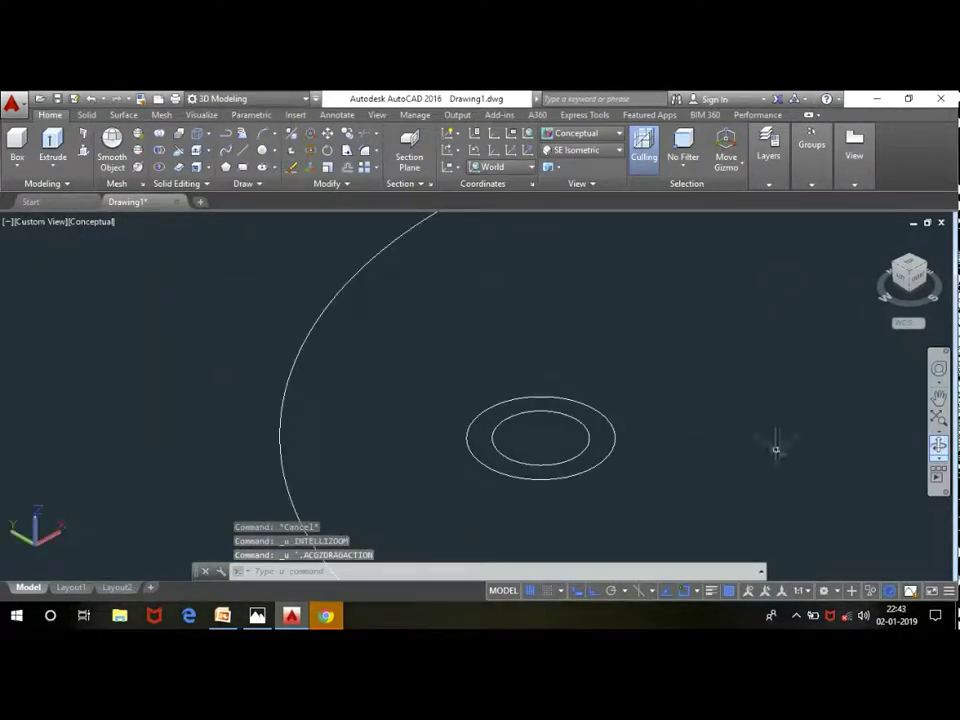
left_click(940, 445)
left_click_drag(658, 486, 640, 448)
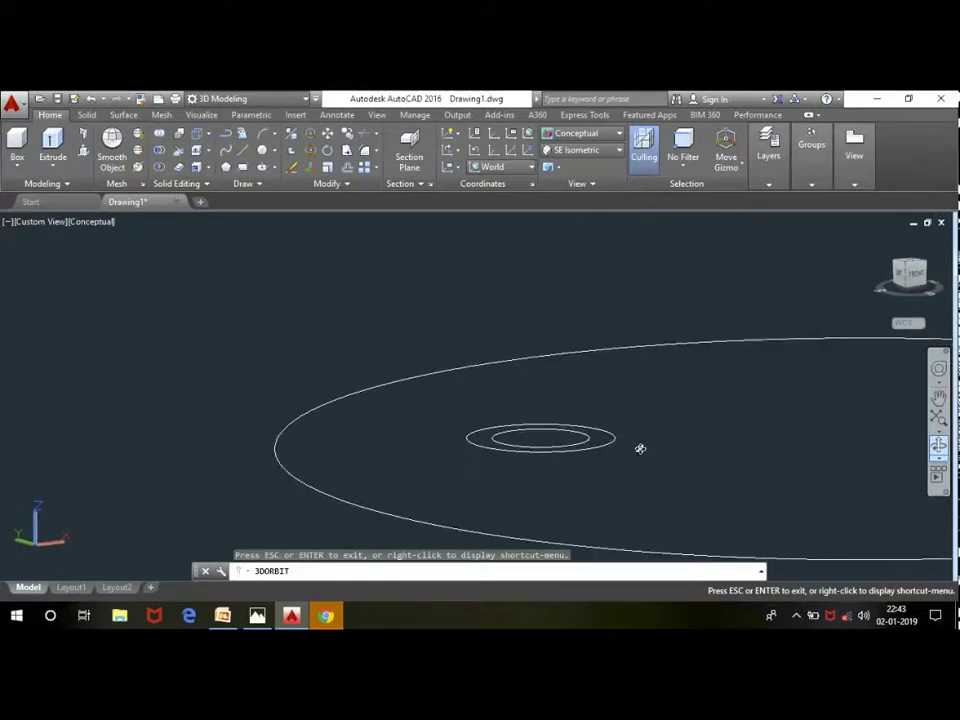
left_click_drag(640, 448, 644, 457)
key("Escape")
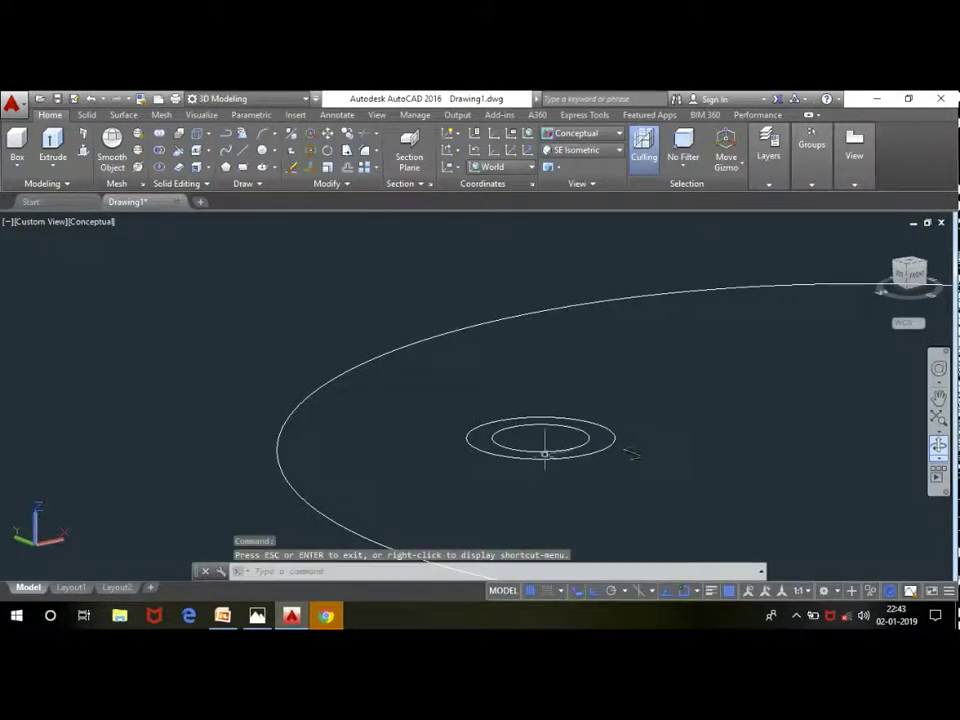
Step: Lift the inner circle 1.9 straight up along Z
left_click(571, 442)
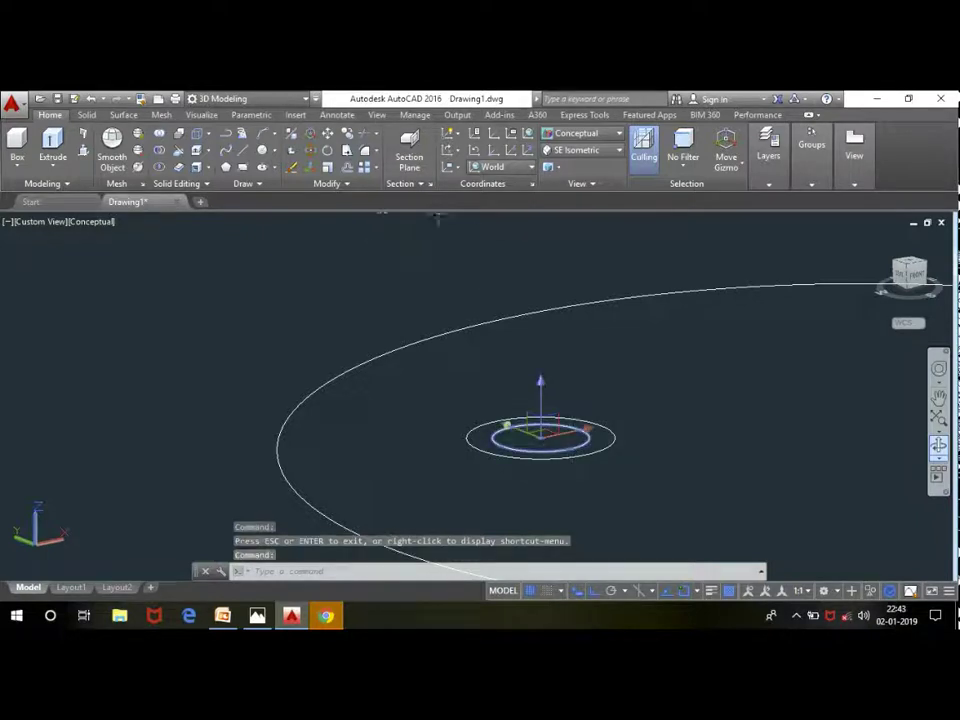
left_click(541, 383)
type("1.9")
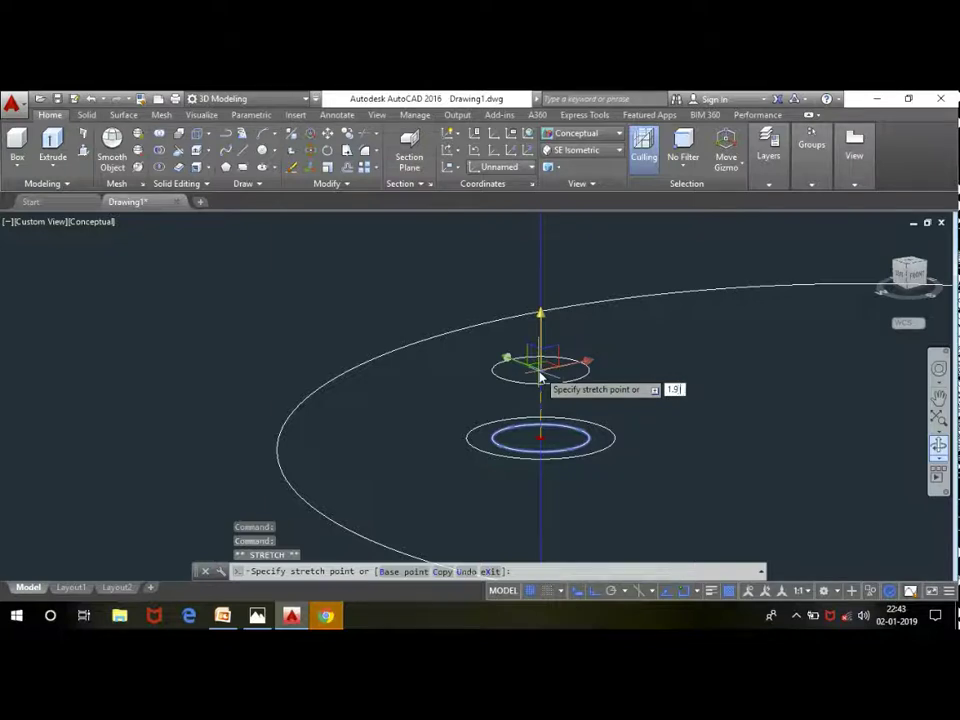
key("Return")
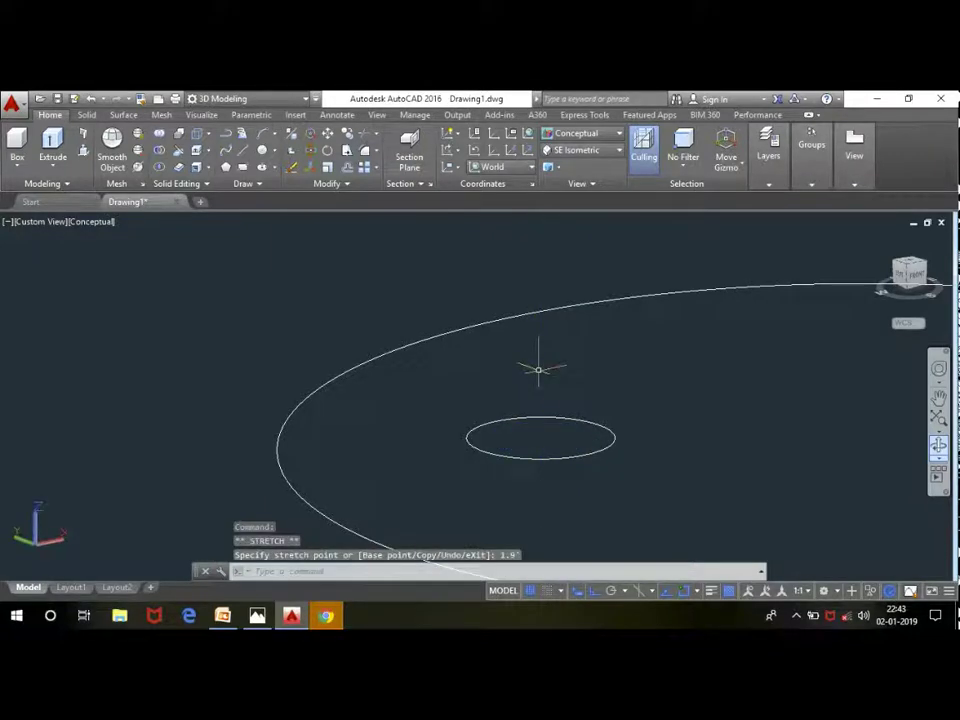
scroll(538, 370, "down", 2)
scroll(520, 385, "down", 2)
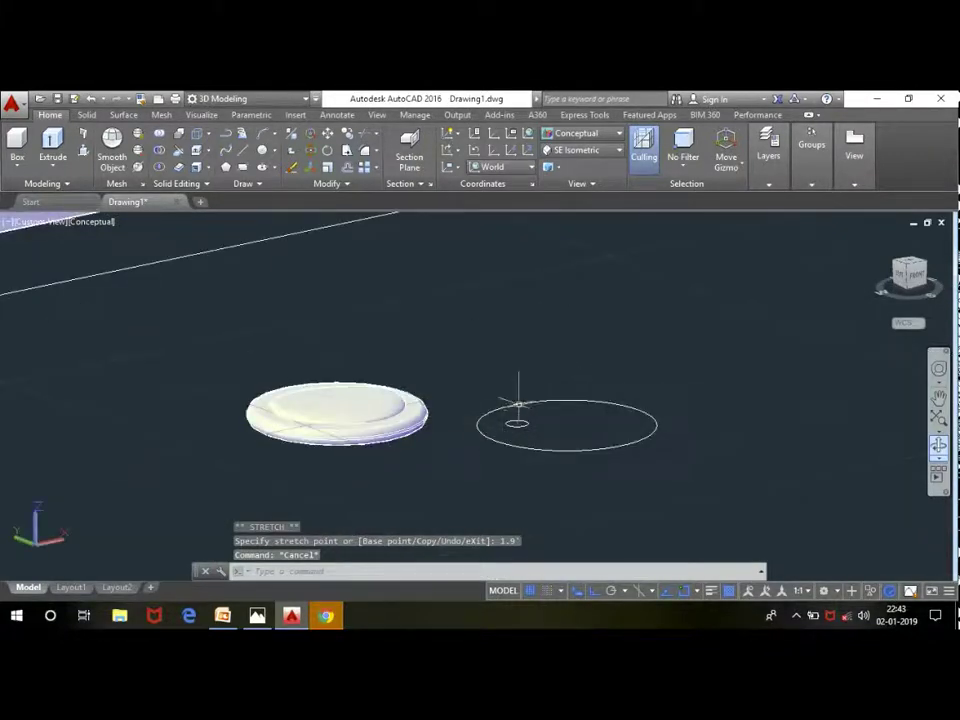
scroll(525, 375, "down", 2)
scroll(538, 352, "down", 1)
scroll(537, 246, "up", 3)
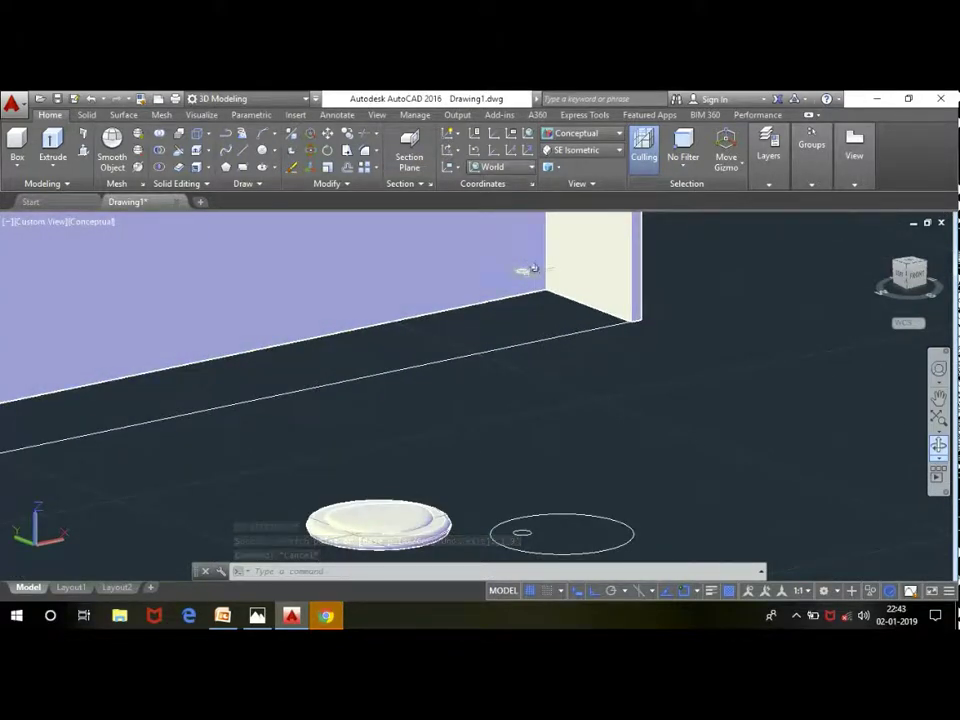
Step: Draw a vertical line from the base circle's centre to the raised circle's centre
left_click(240, 157)
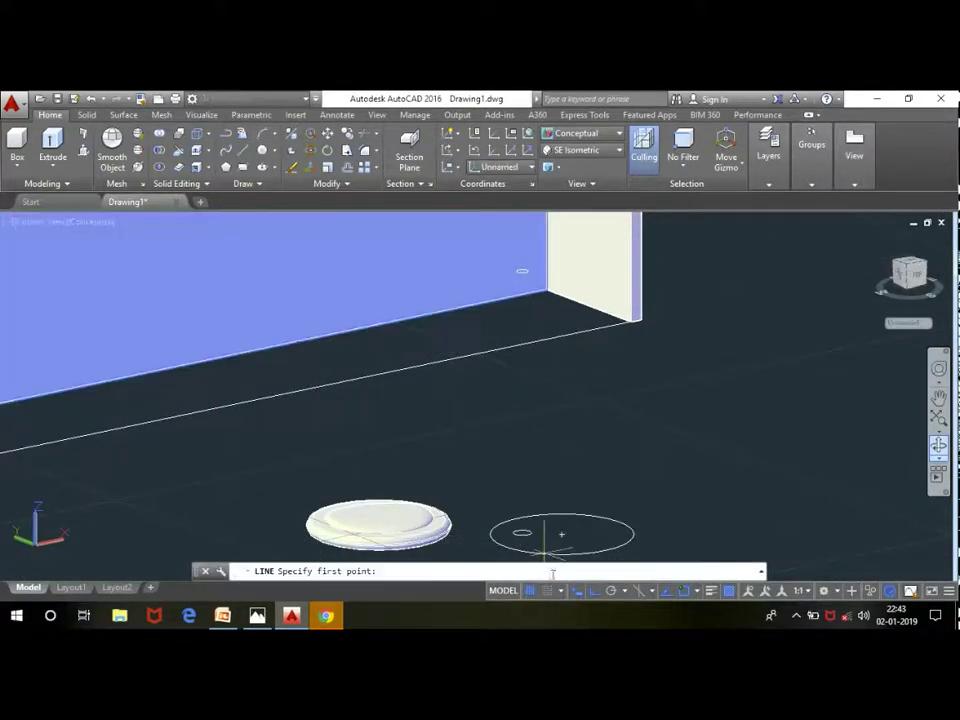
scroll(538, 555, "up", 2)
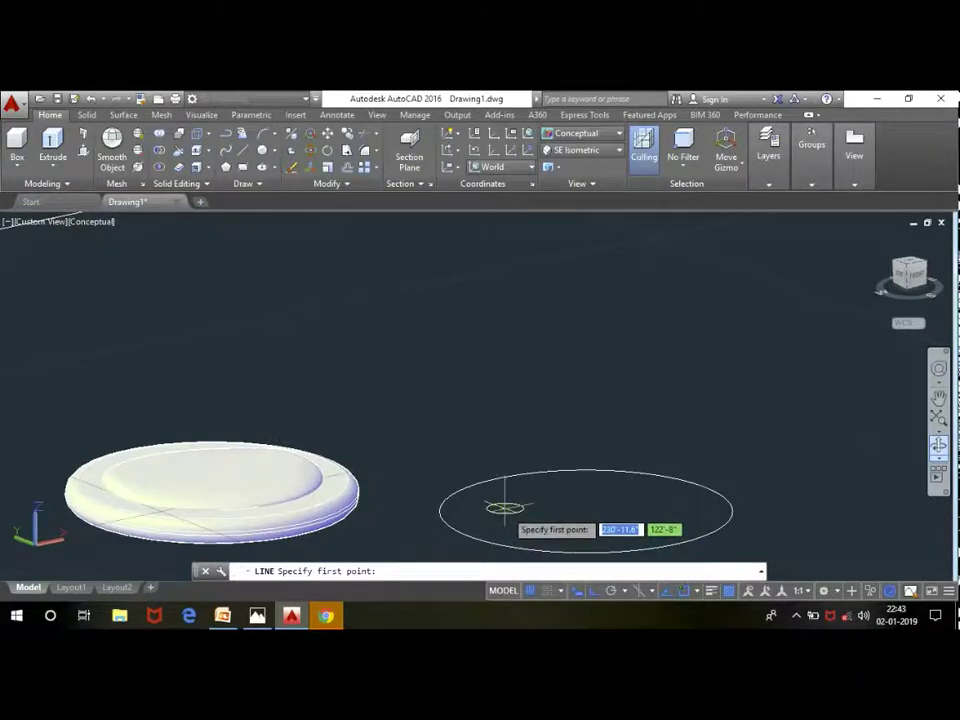
left_click(503, 508)
scroll(506, 418, "up", 3)
scroll(505, 325, "up", 1)
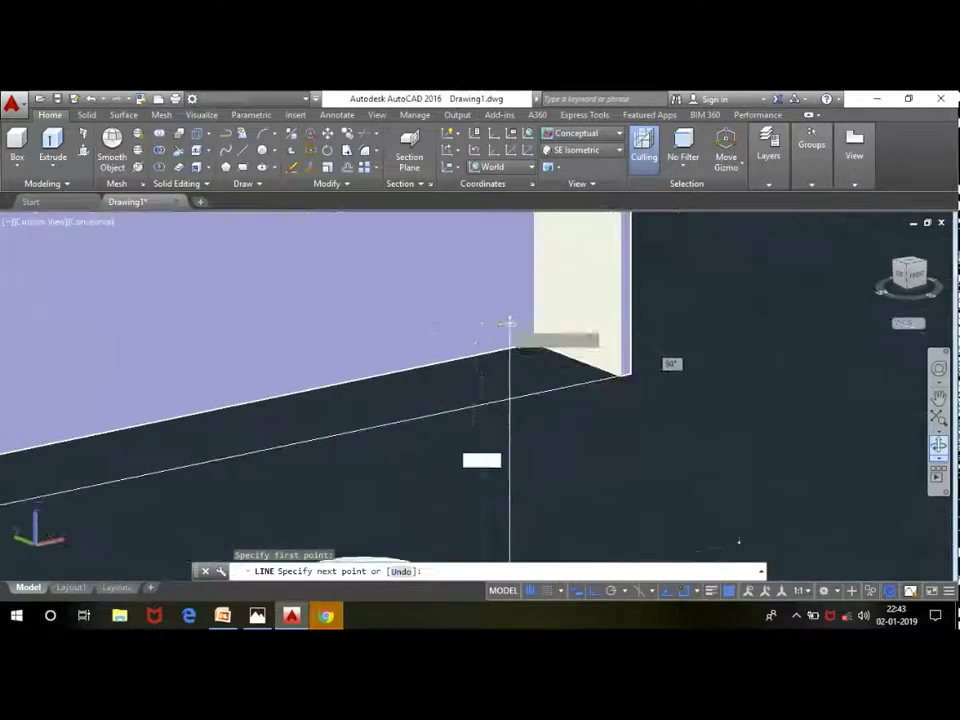
scroll(508, 326, "up", 1)
scroll(510, 325, "up", 2)
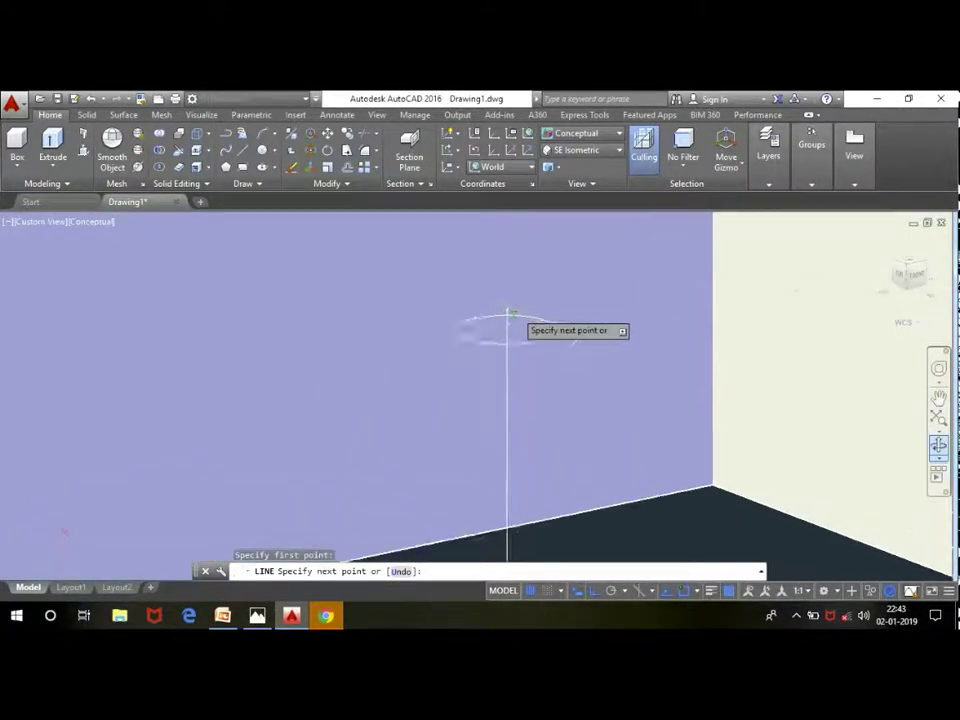
scroll(507, 330, "up", 3)
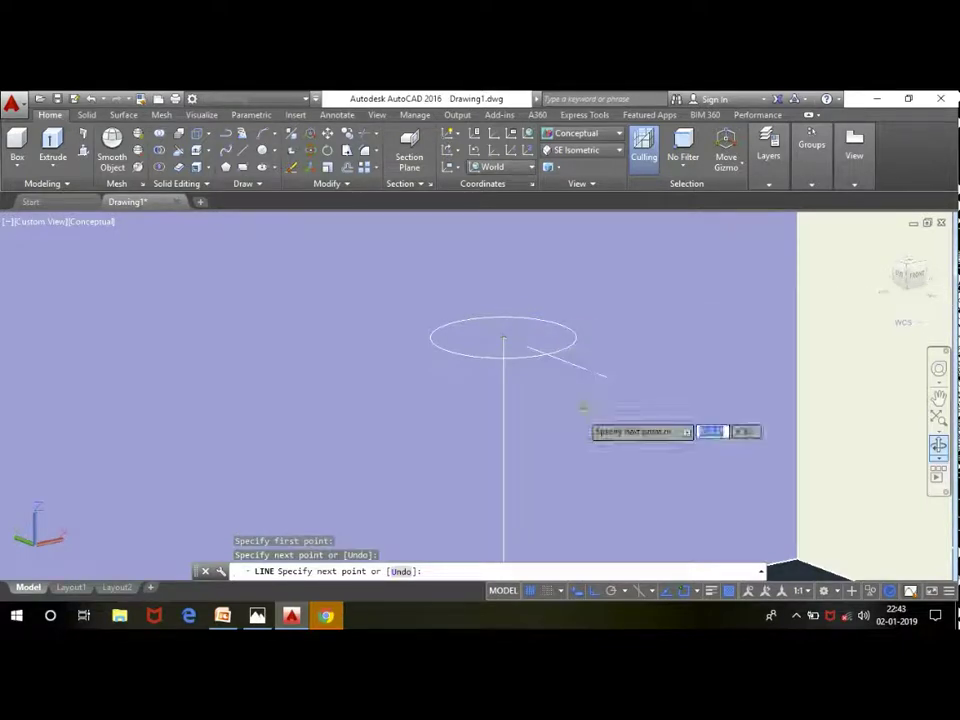
key("Escape")
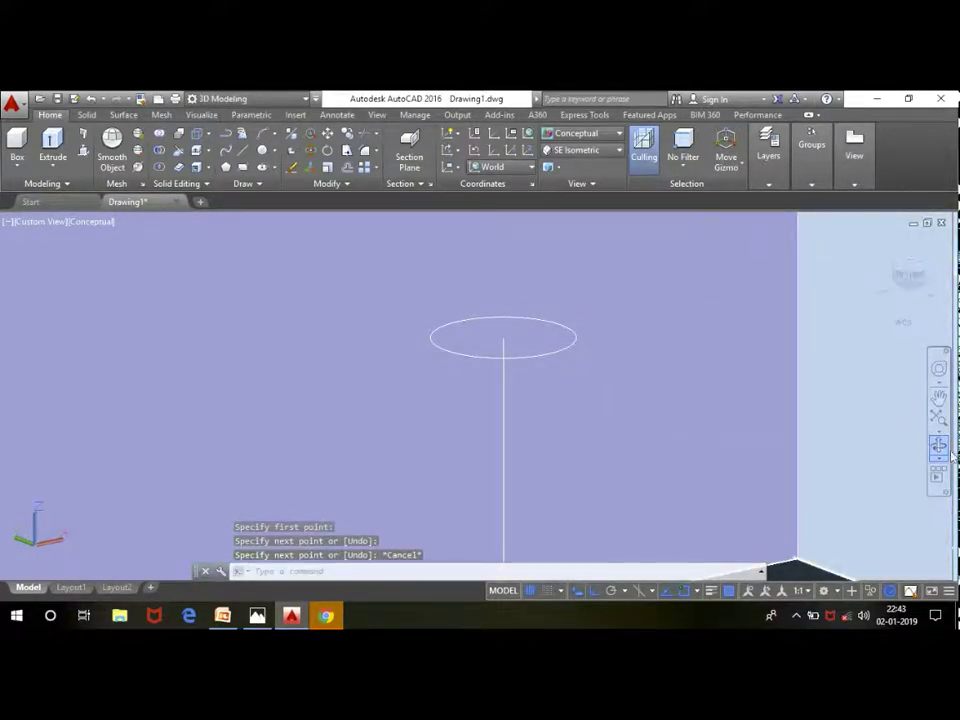
Step: Orbit to view the pole upright and select the base circle
mouse_move(692, 448)
middle_mouse_down("shift")
mouse_move(707, 451)
mouse_move(477, 368)
mouse_move(454, 457)
mouse_move(436, 446)
middle_mouse_up("shift")
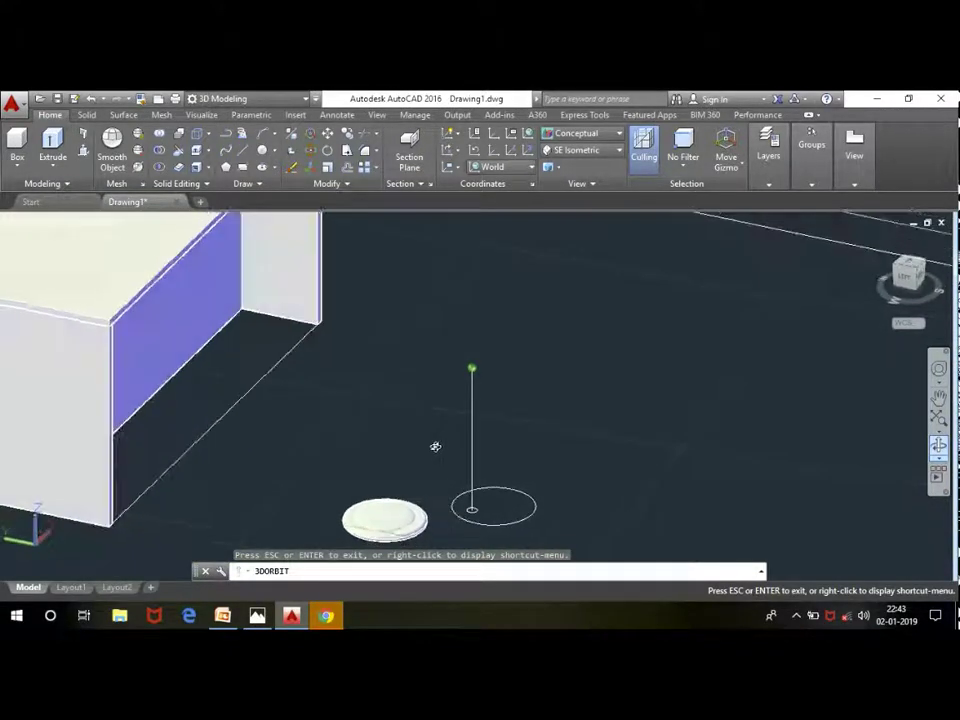
middle_click_drag(598, 443, 581, 437, "shift")
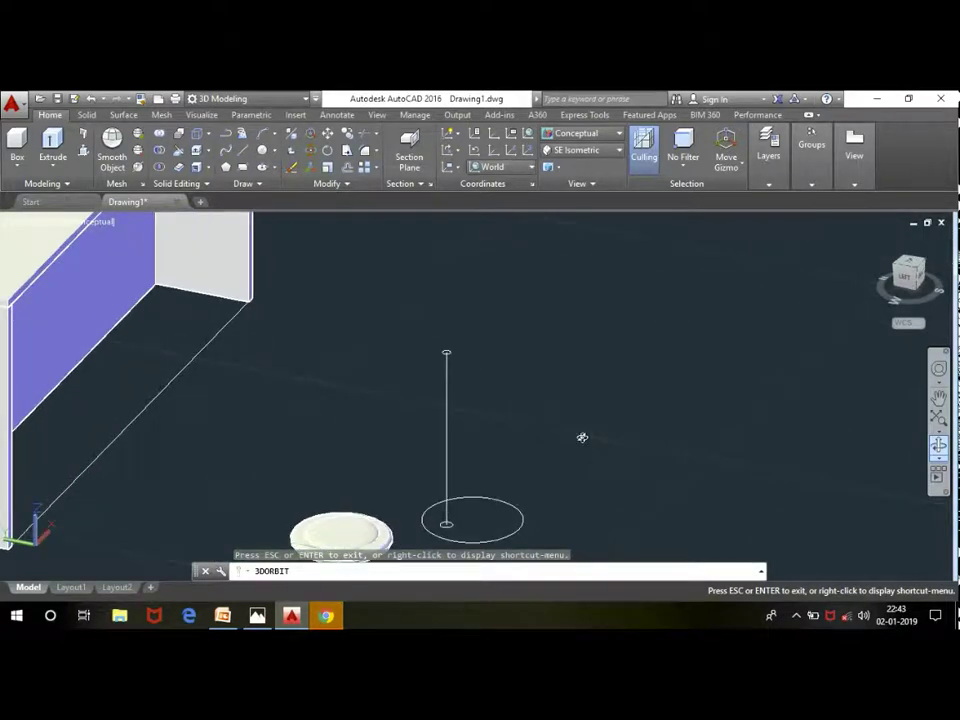
left_click(480, 499)
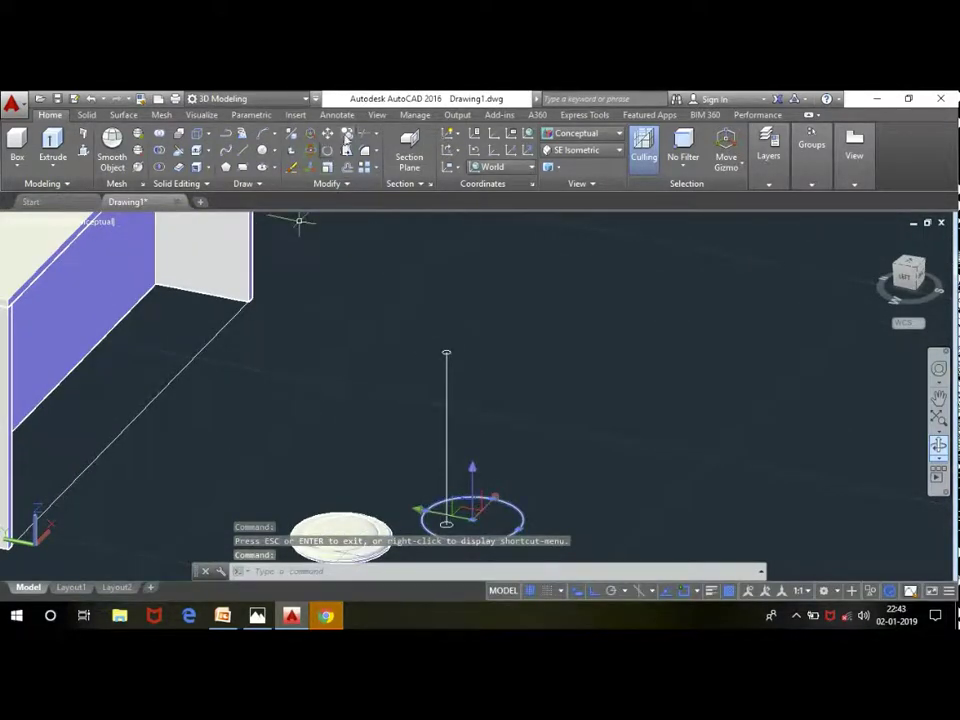
Step: Abandon a copy and offset the base circle 0.5" inward to make an inner circle
left_click(347, 135)
scroll(489, 508, "up", 3)
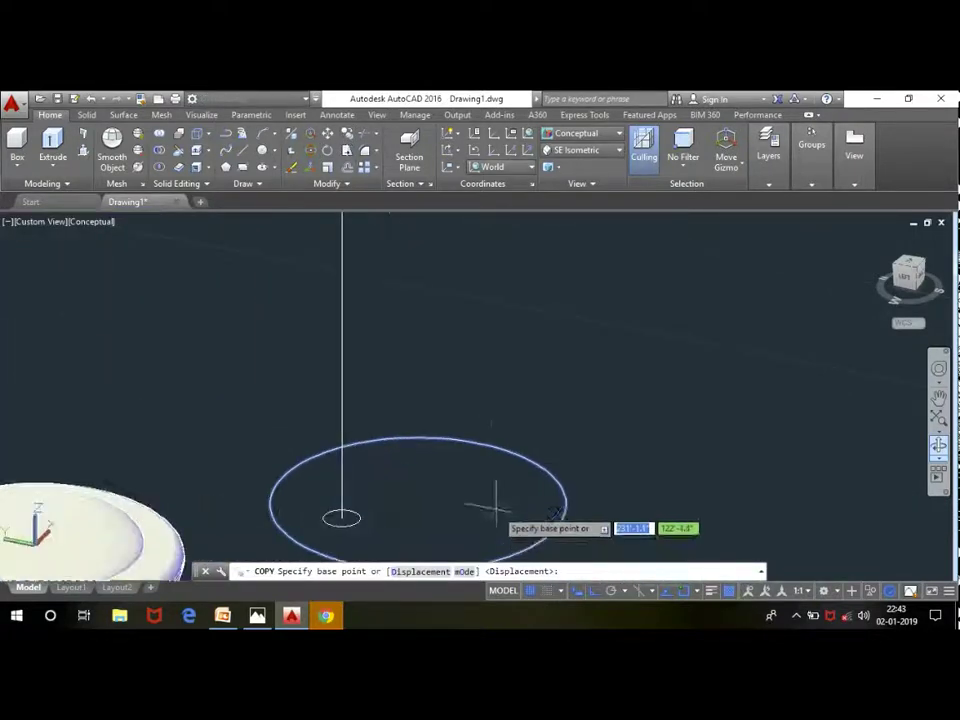
key("Escape")
left_click(504, 435)
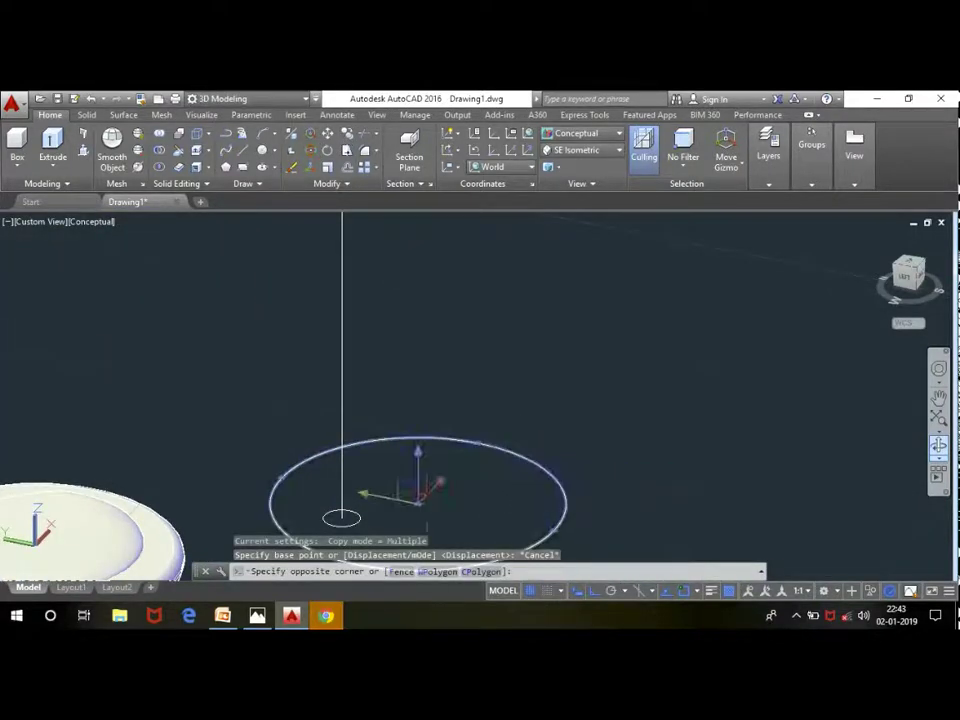
left_click(300, 214)
left_click(347, 167)
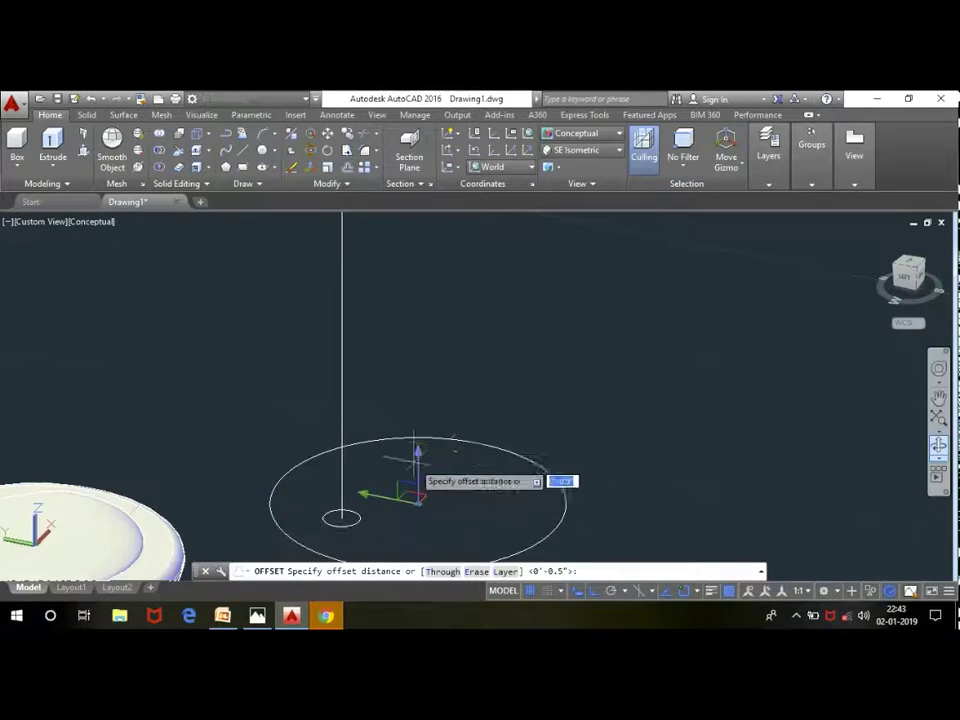
left_click(300, 522)
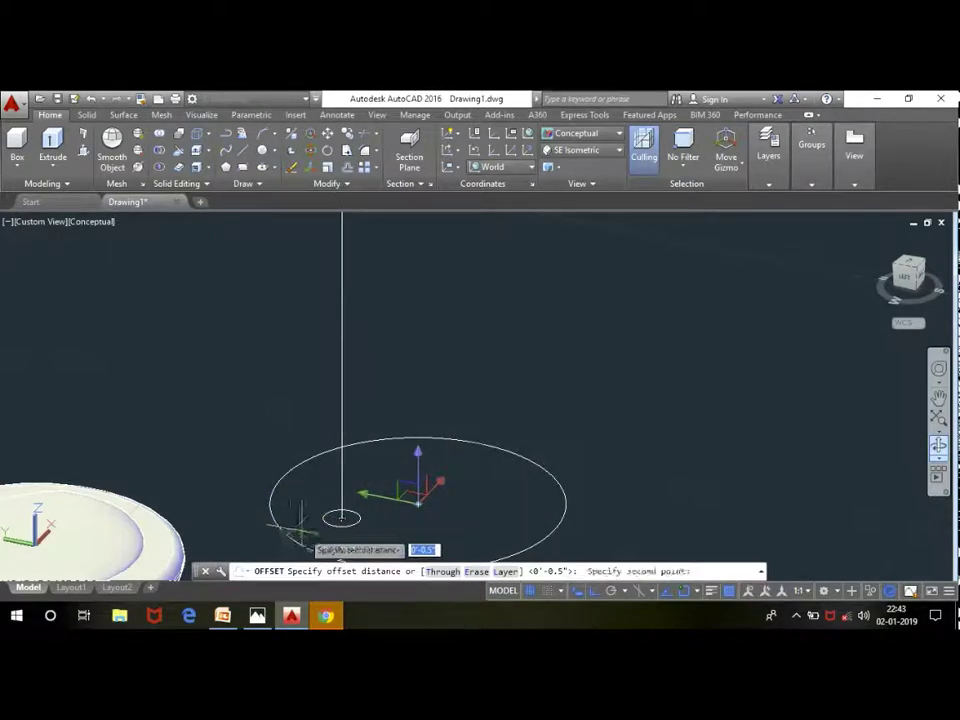
left_click(310, 514)
left_click(298, 498)
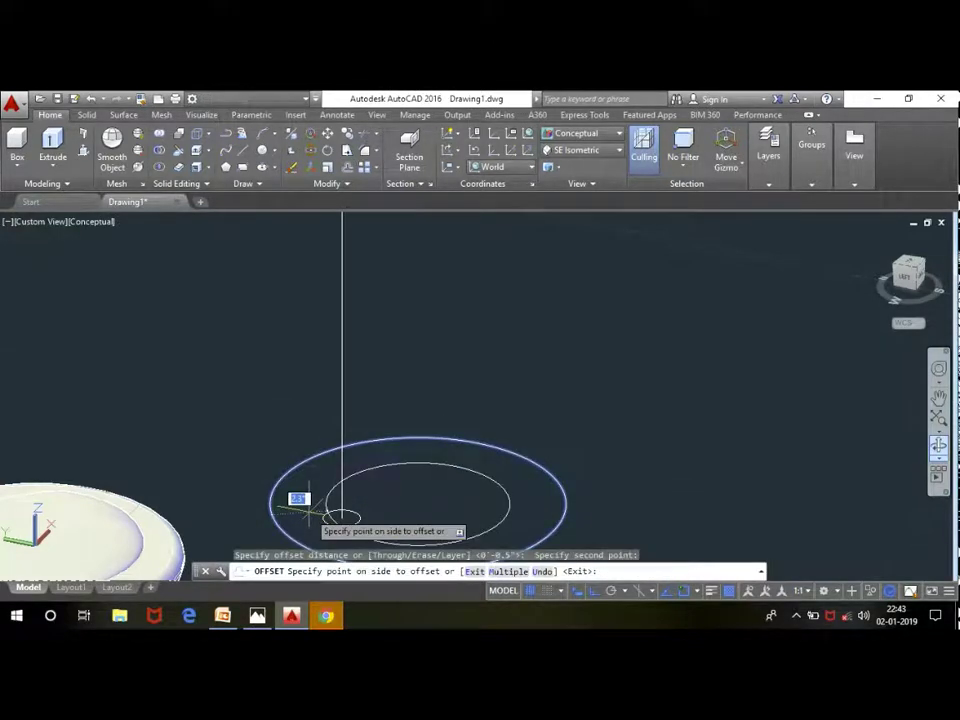
left_click(310, 498)
key("Escape")
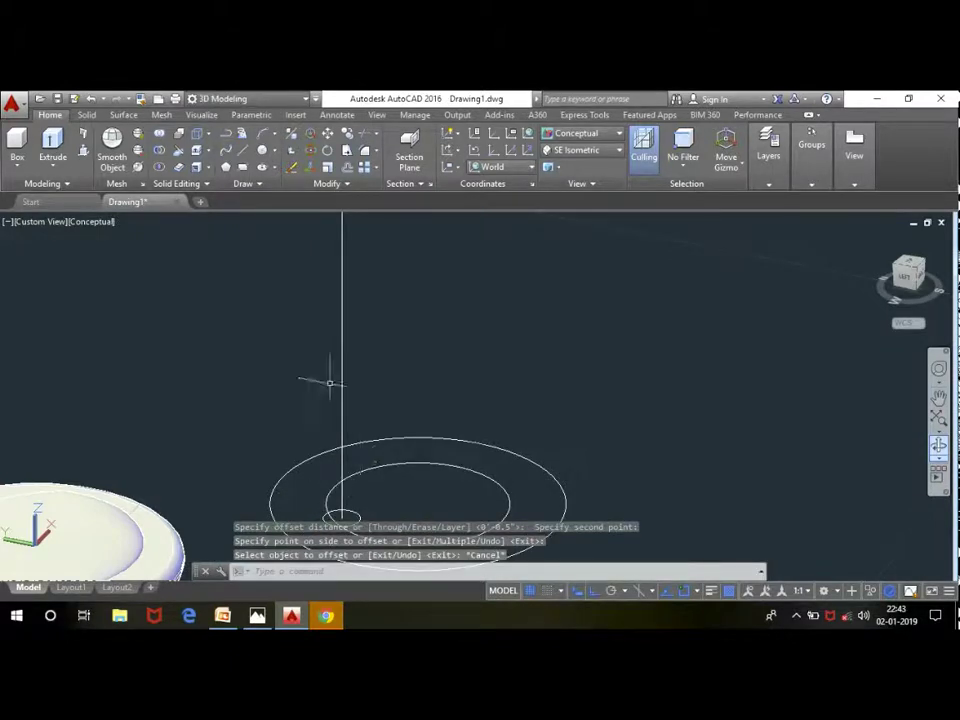
Step: Raise the new inner circle 1.9 units by its centre grip to the pole top
scroll(330, 382, "down", 3)
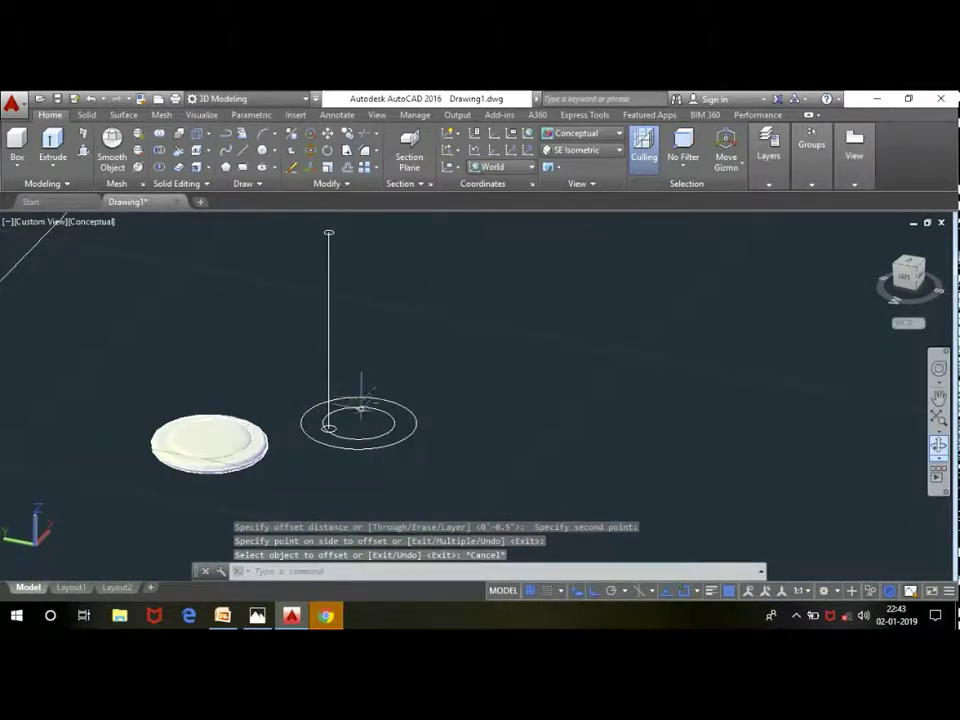
left_click(361, 408)
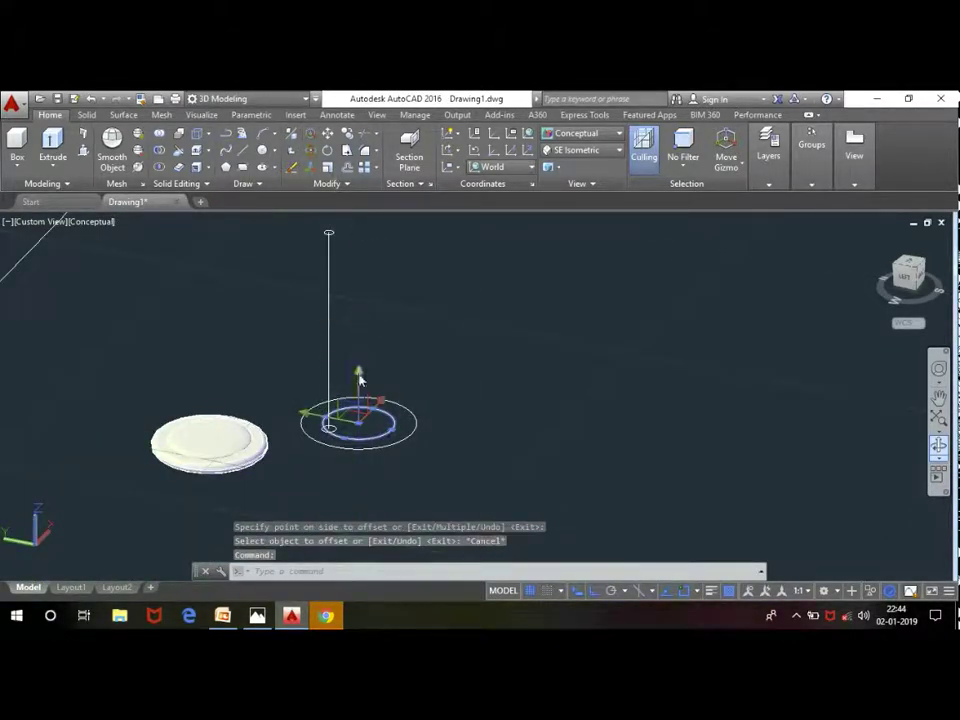
left_click(358, 423)
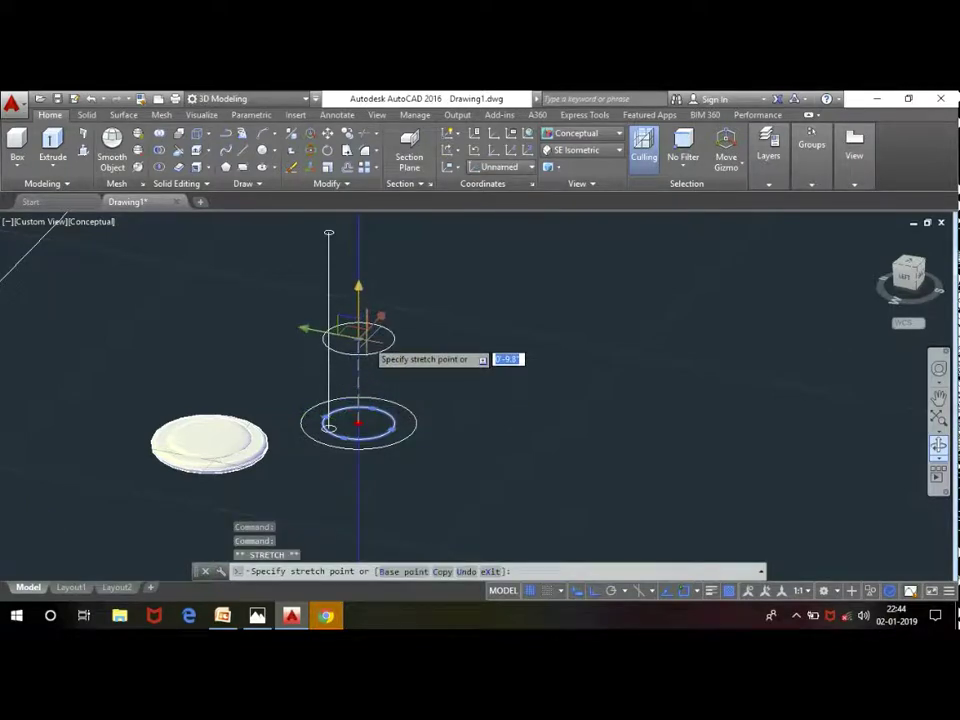
key("Return")
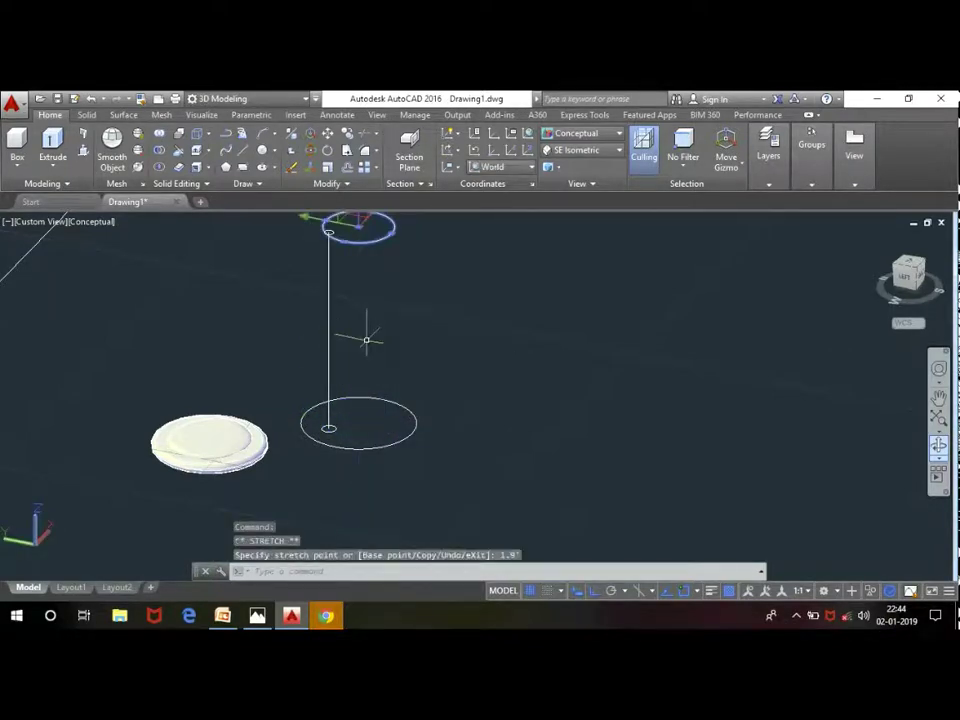
key("Escape")
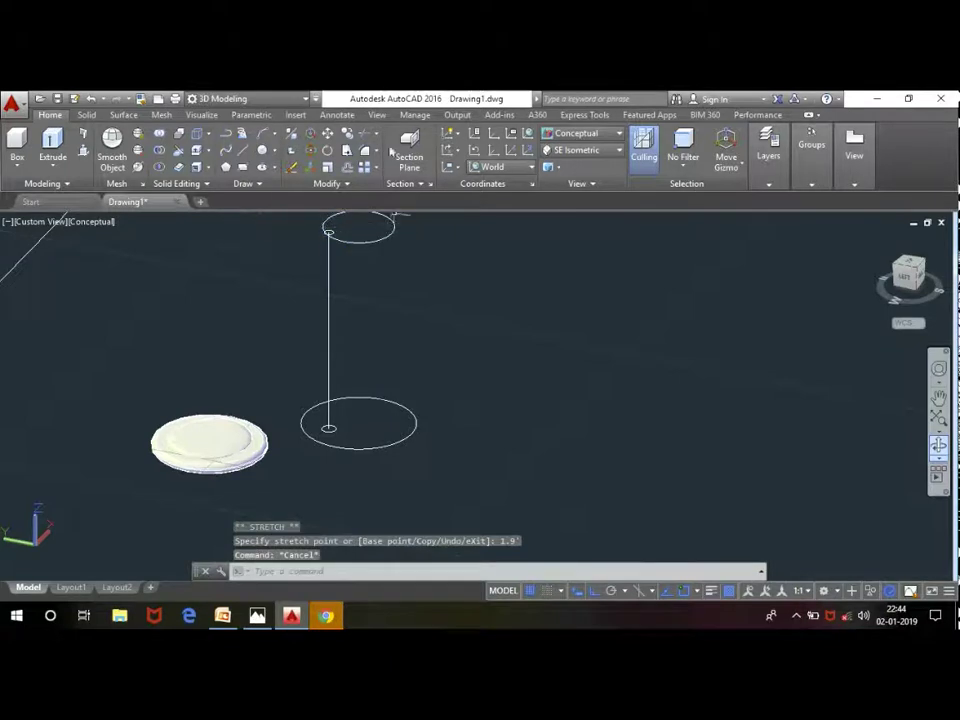
Step: Zoom up to the pole top and select the large top ellipse
scroll(330, 233, "up", 2)
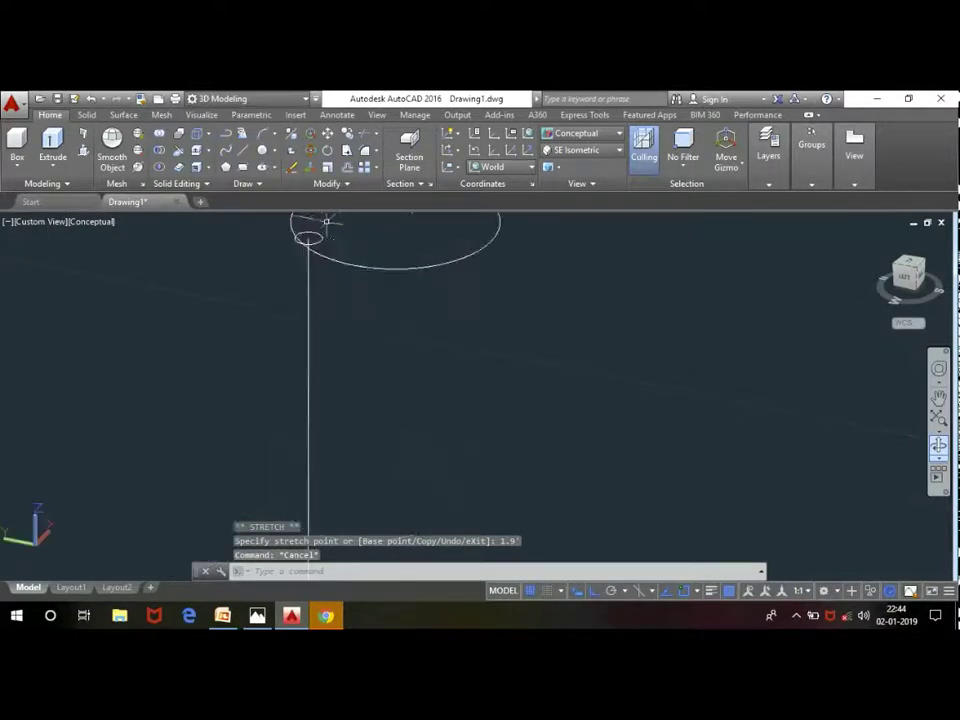
scroll(306, 238, "up", 2)
scroll(294, 251, "up", 2)
scroll(287, 240, "up", 2)
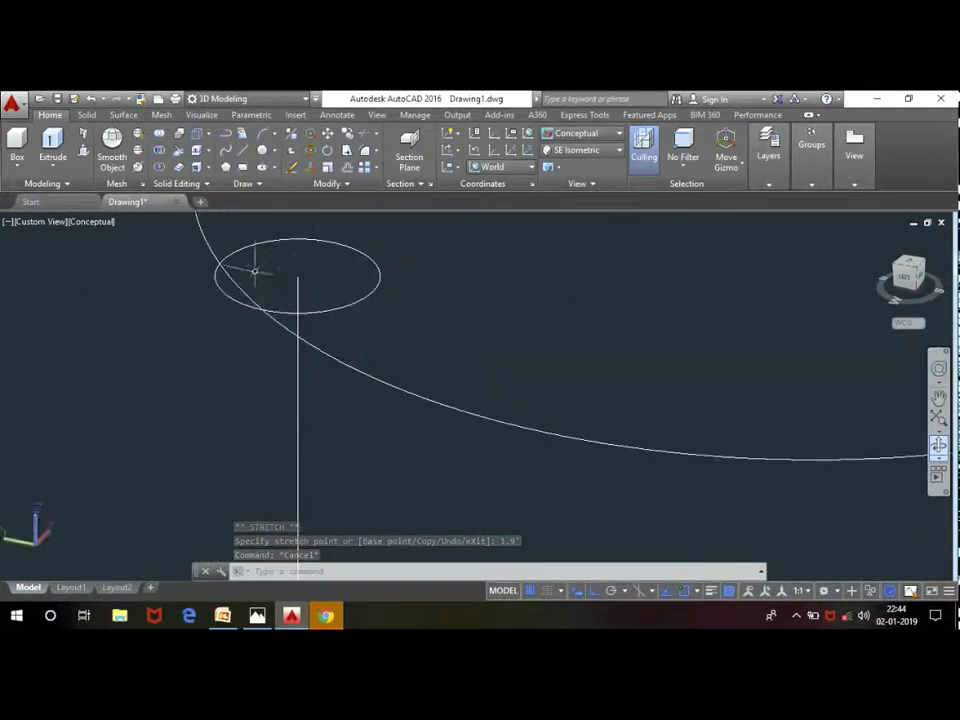
left_click(312, 255)
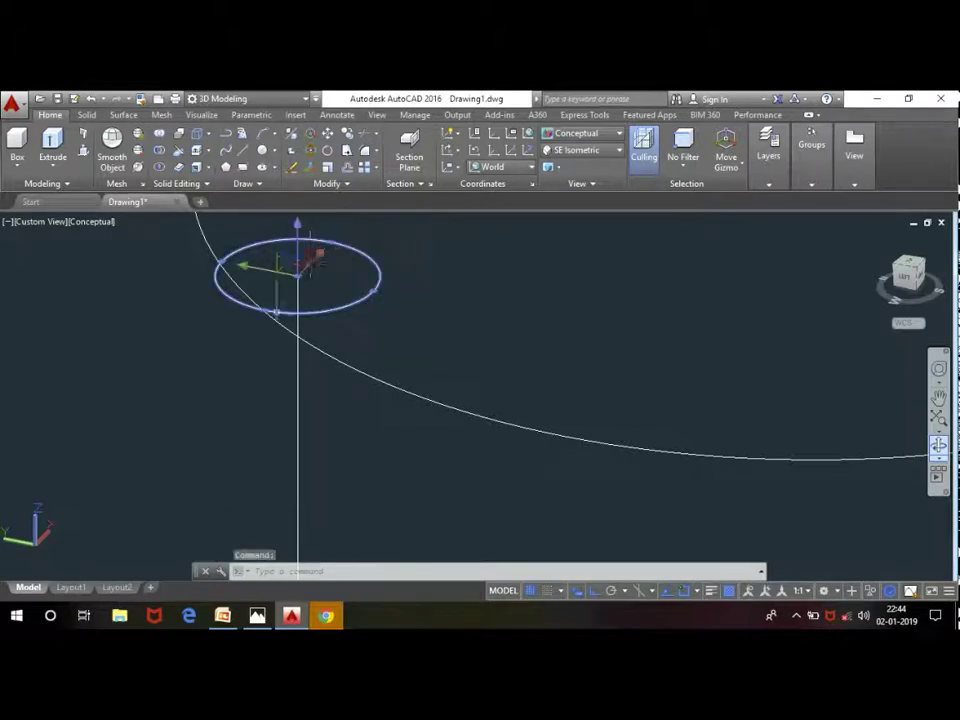
scroll(383, 399, "down", 3)
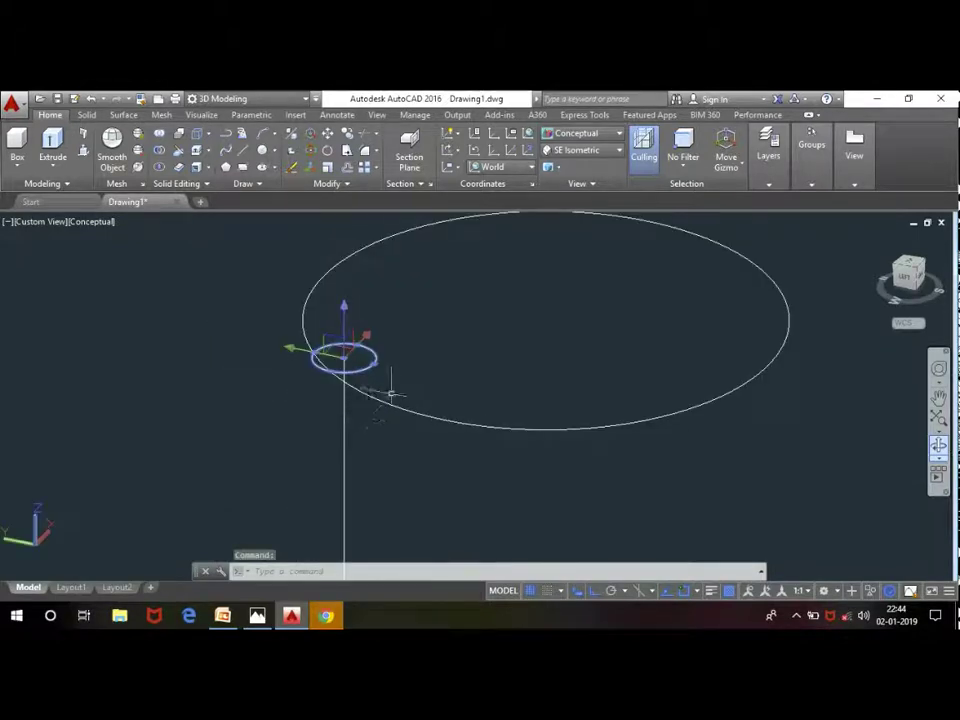
key("Escape")
left_click(381, 321)
left_click(290, 263)
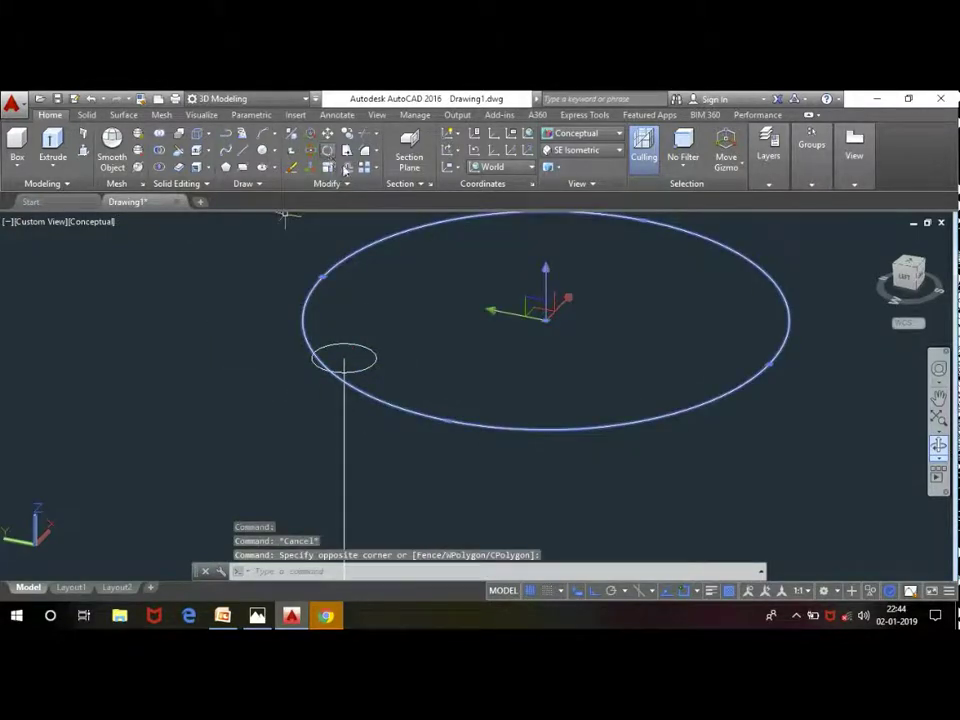
Step: Offset the large top ellipse 2.3" inward to form a ring
left_click(346, 170)
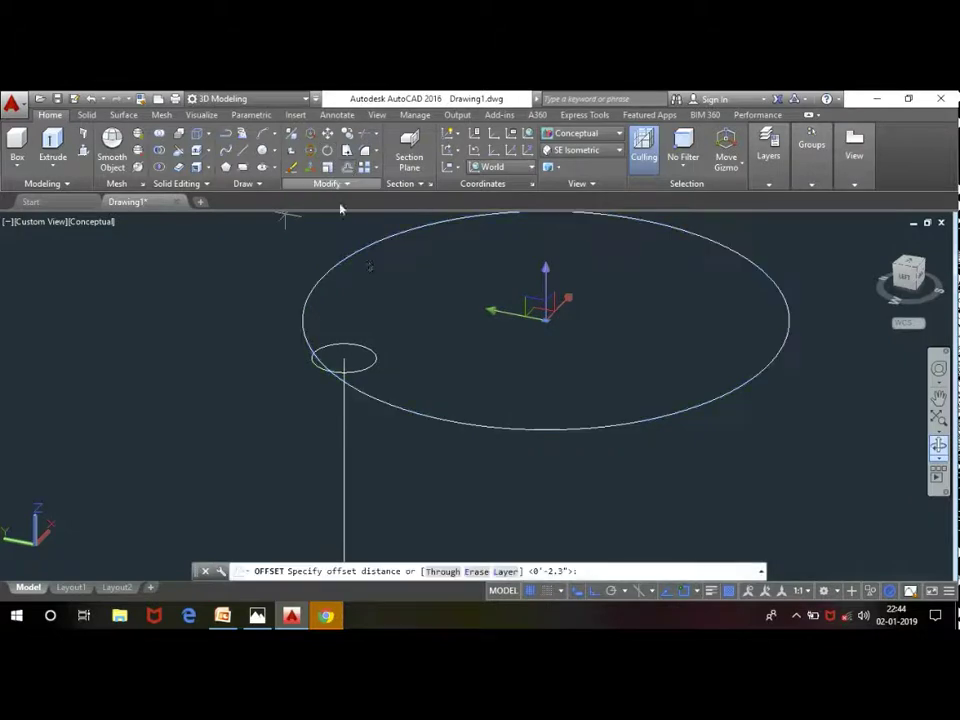
left_click(323, 274)
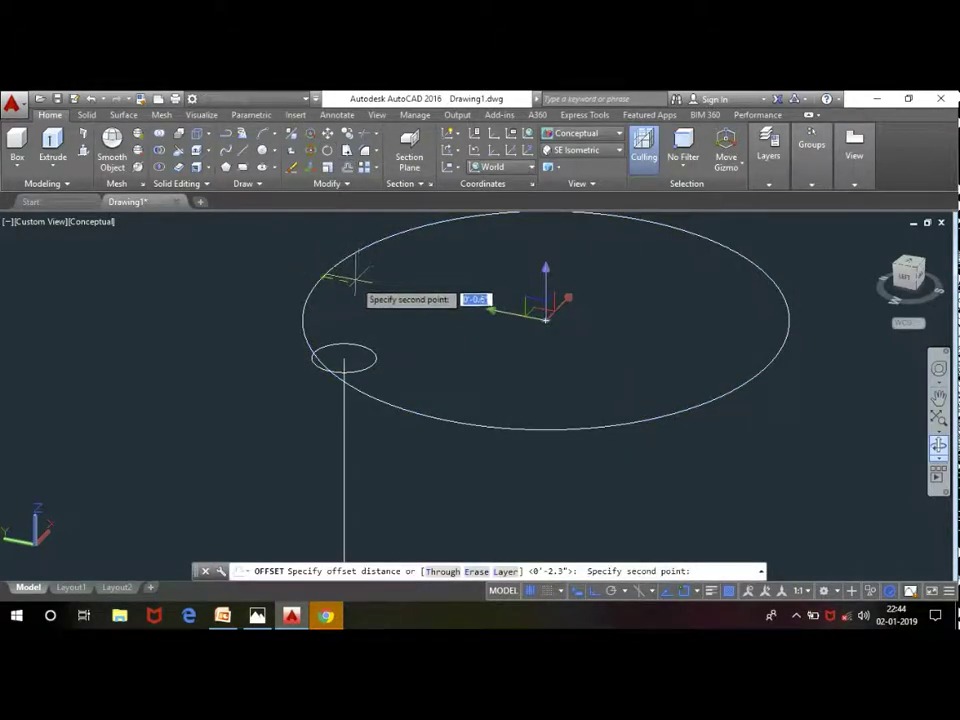
left_click(362, 275)
left_click(336, 280)
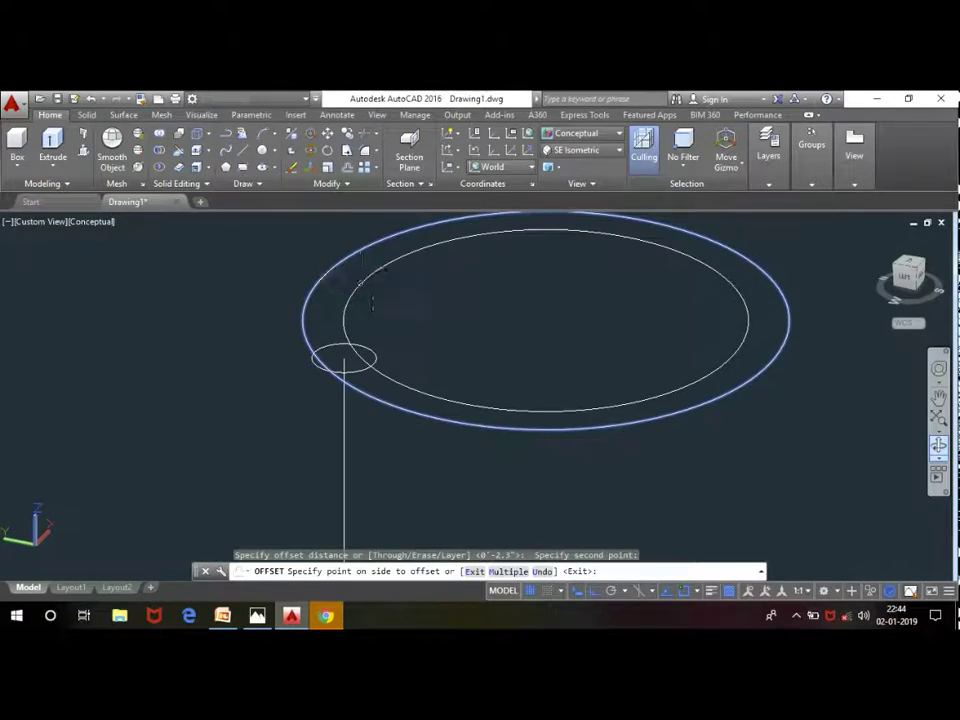
left_click(362, 285)
key("Escape")
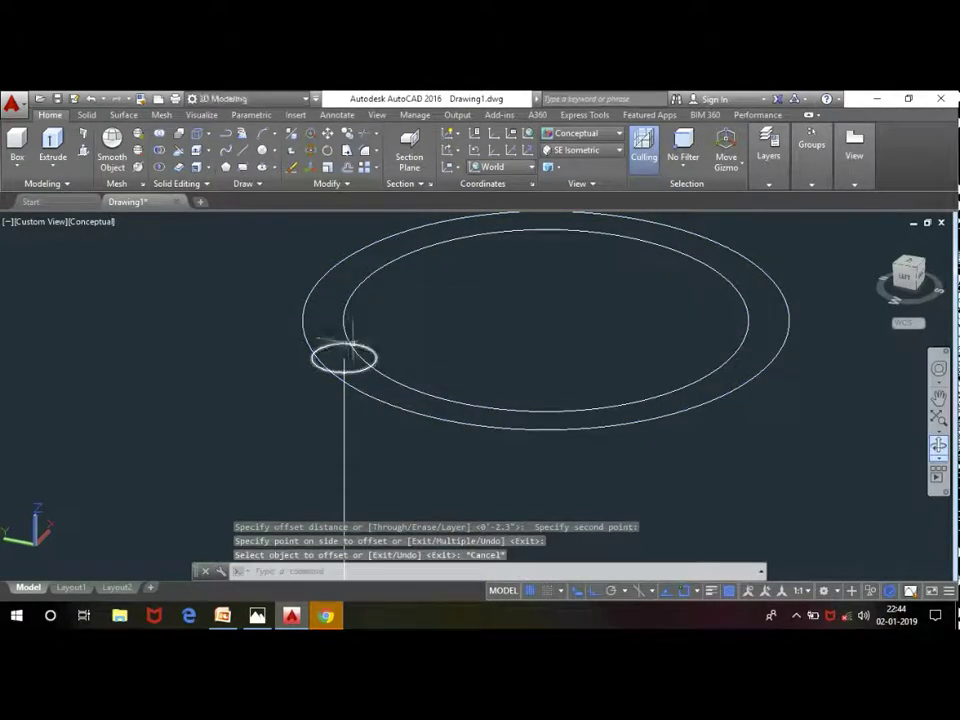
Step: Move the small pole-top circle to a new position within the ring
left_click(346, 346)
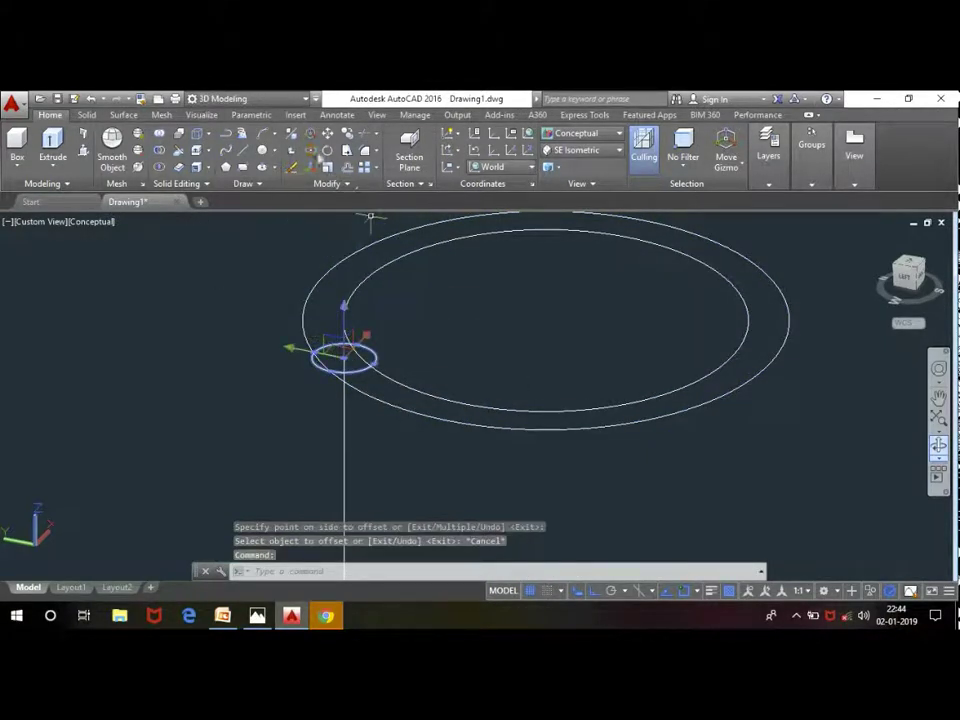
left_click(326, 137)
scroll(634, 297, "up", 2)
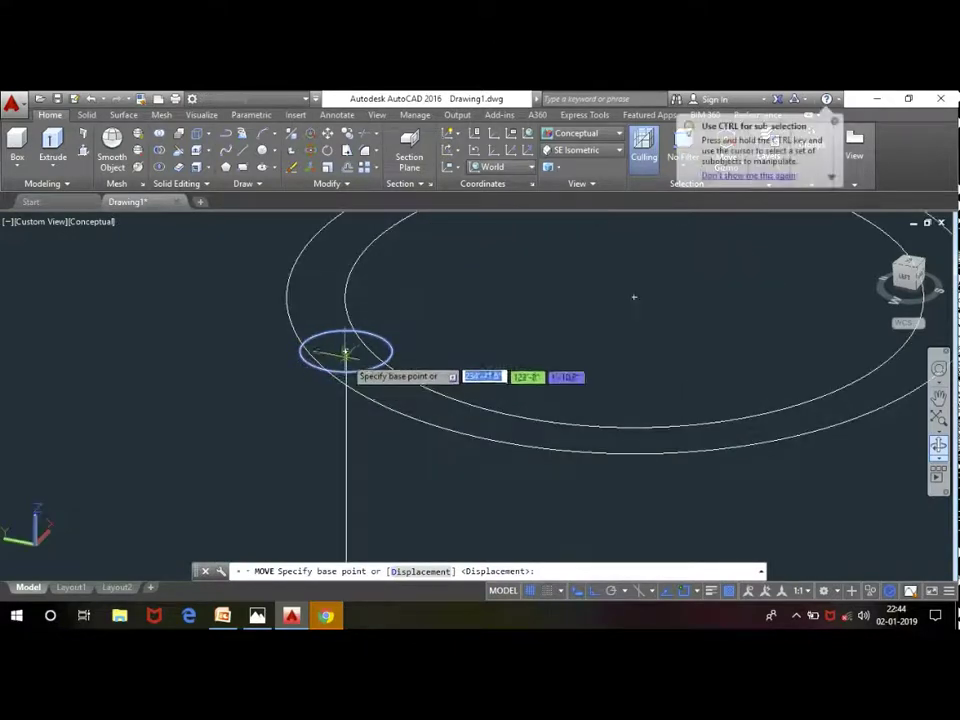
left_click(346, 351)
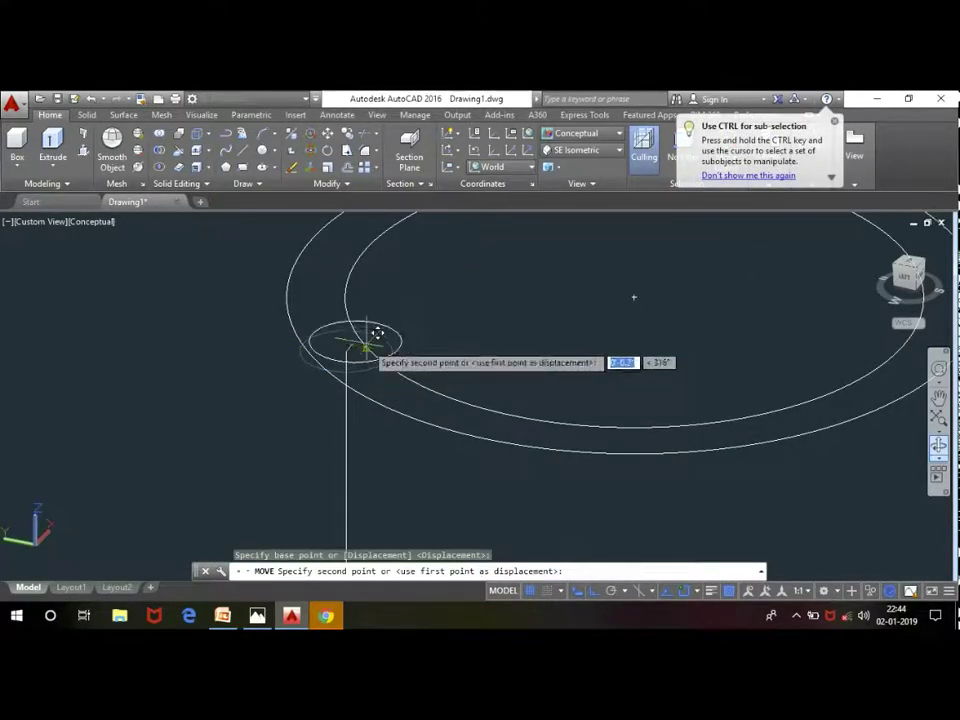
scroll(377, 332, "up", 2)
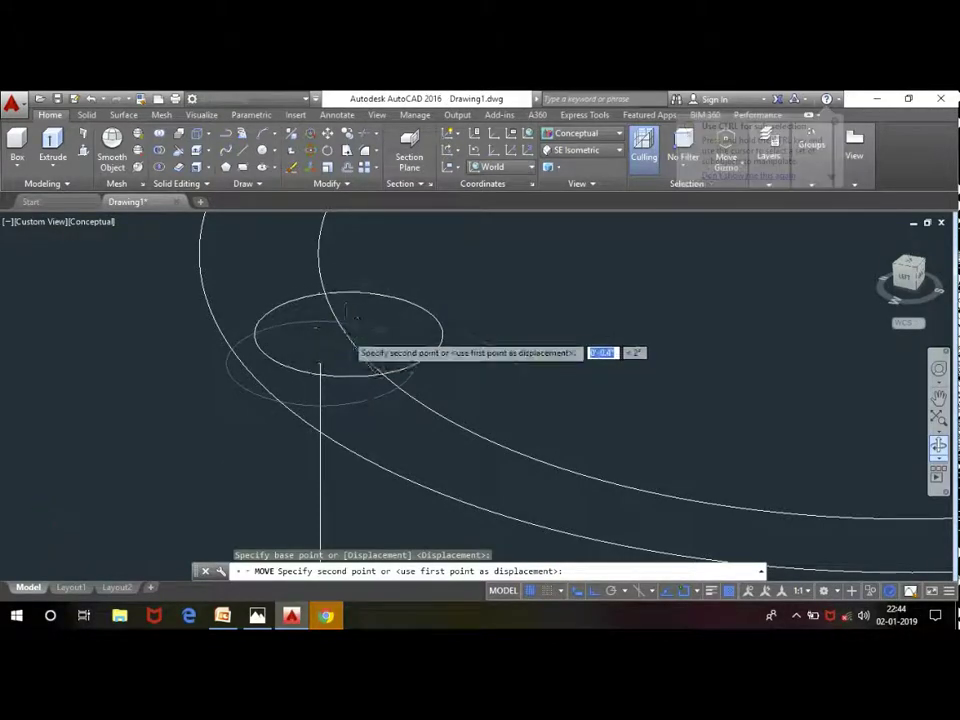
scroll(356, 324, "up", 3)
left_click(352, 328)
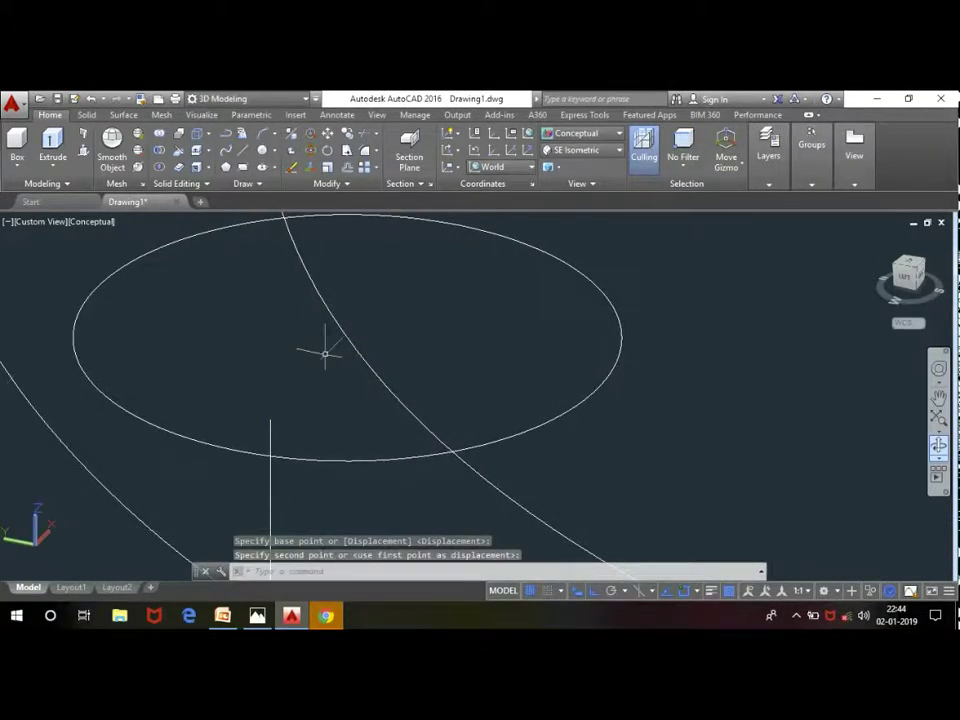
scroll(326, 347, "down", 4)
scroll(313, 386, "down", 2)
scroll(385, 343, "down", 2)
scroll(443, 336, "down", 3)
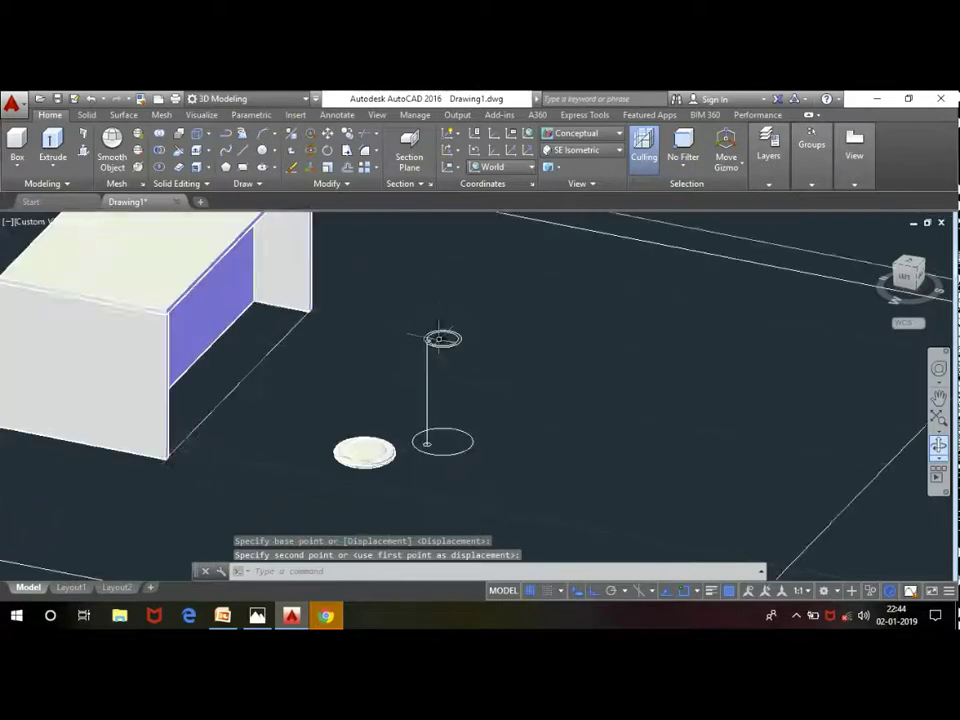
scroll(415, 342, "up", 3)
scroll(452, 340, "up", 2)
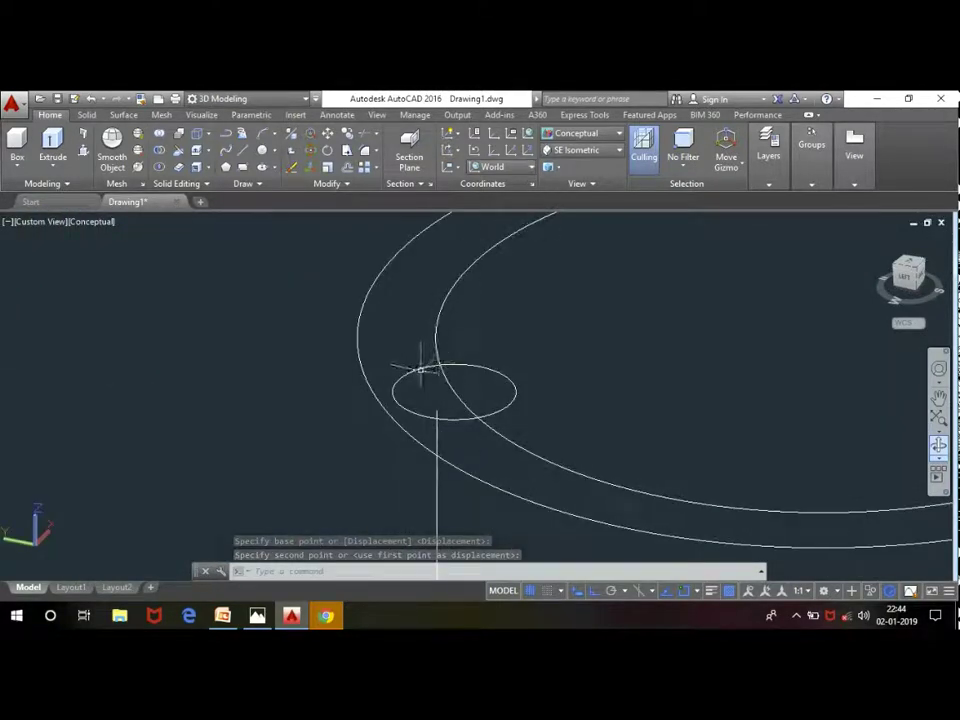
Step: Move the small circle again so it sits on the top end of the vertical post
left_click(436, 364)
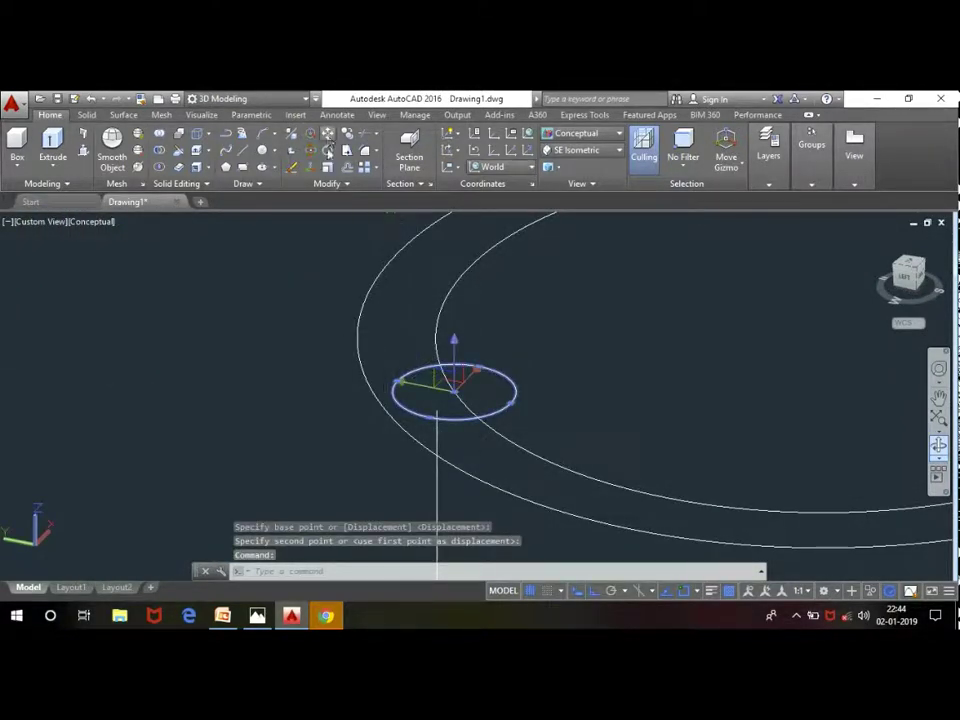
key("Return")
left_click(437, 410)
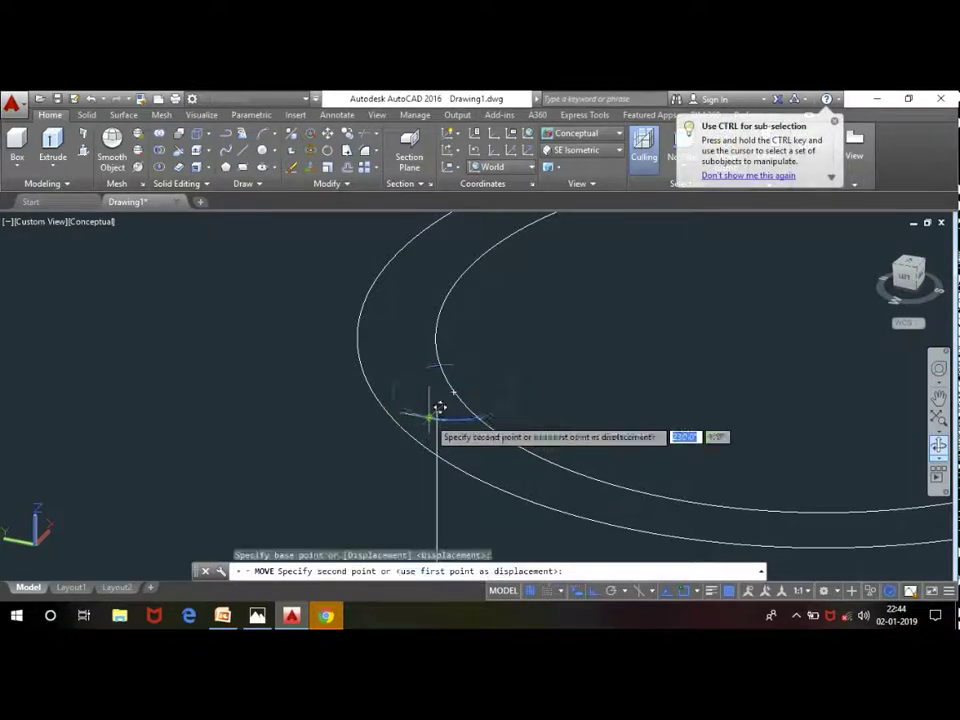
left_click(455, 390)
scroll(475, 362, "down", 2)
scroll(502, 318, "down", 1)
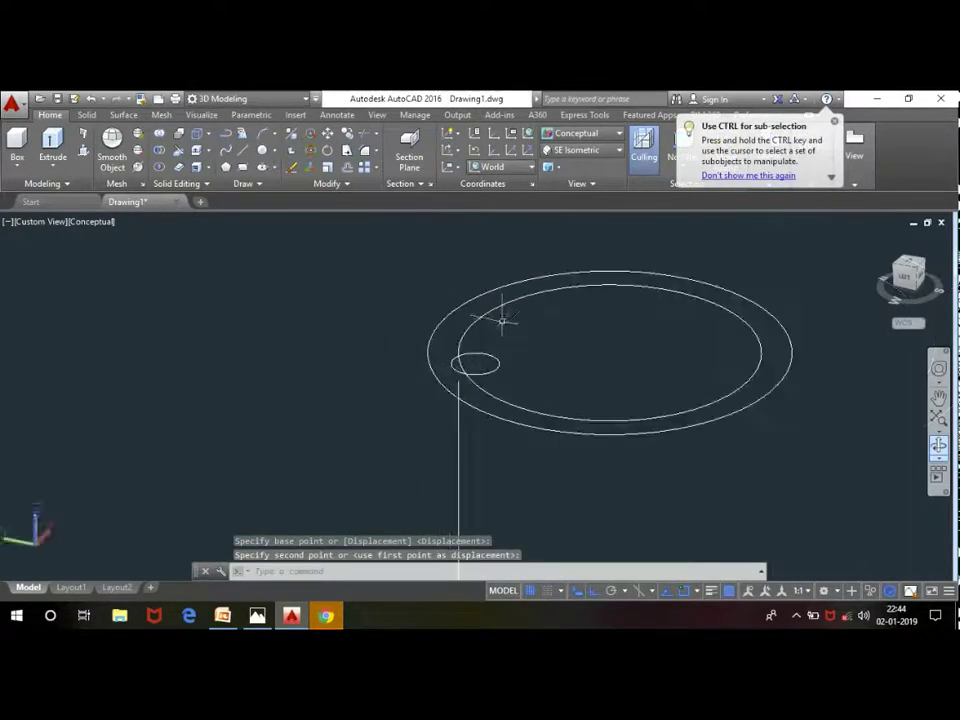
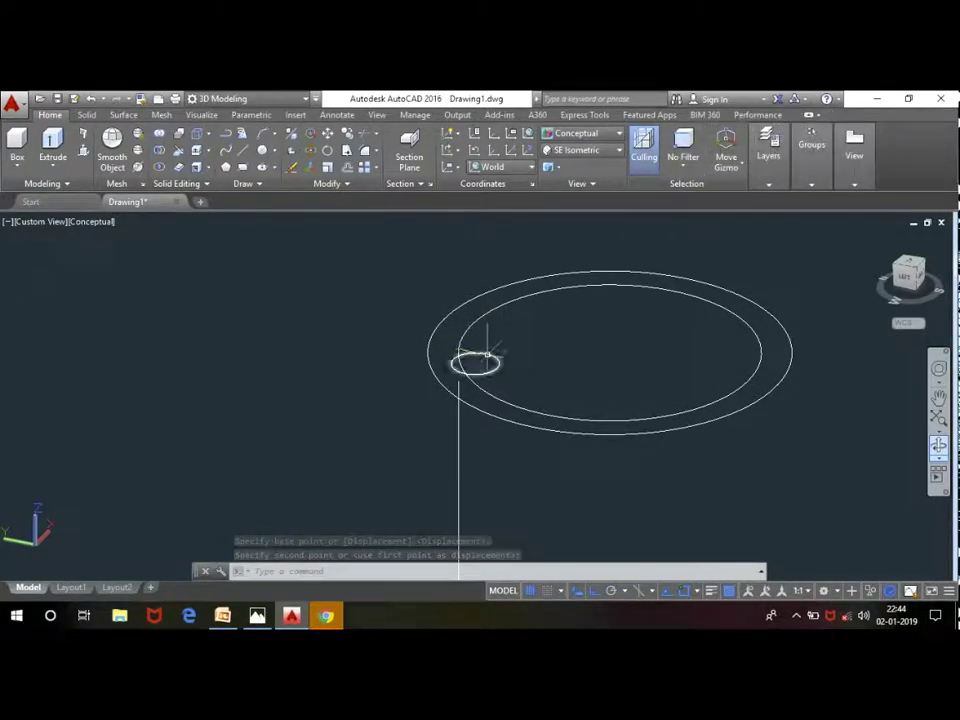
Step: Copy the small circle from its centre to a point near the top of the ring
left_click(486, 354)
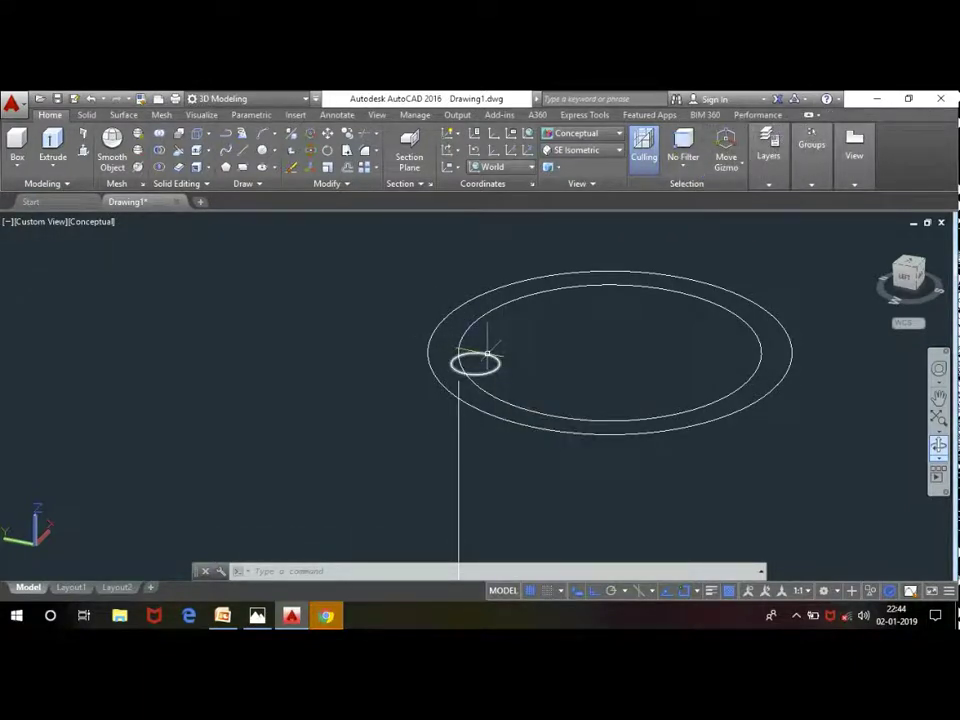
left_click(346, 142)
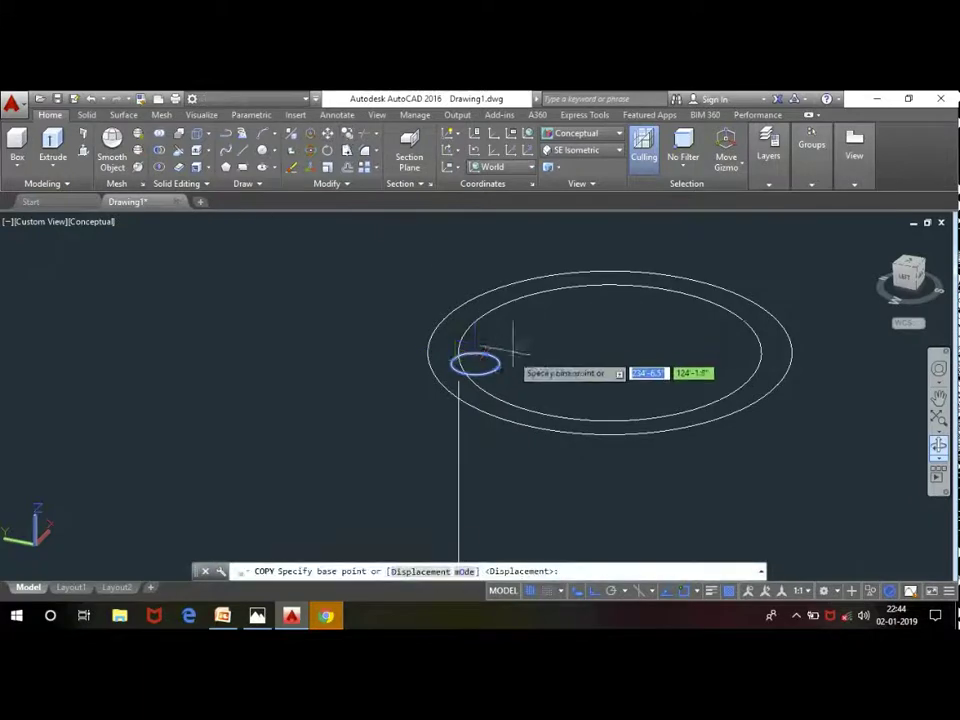
left_click(475, 363)
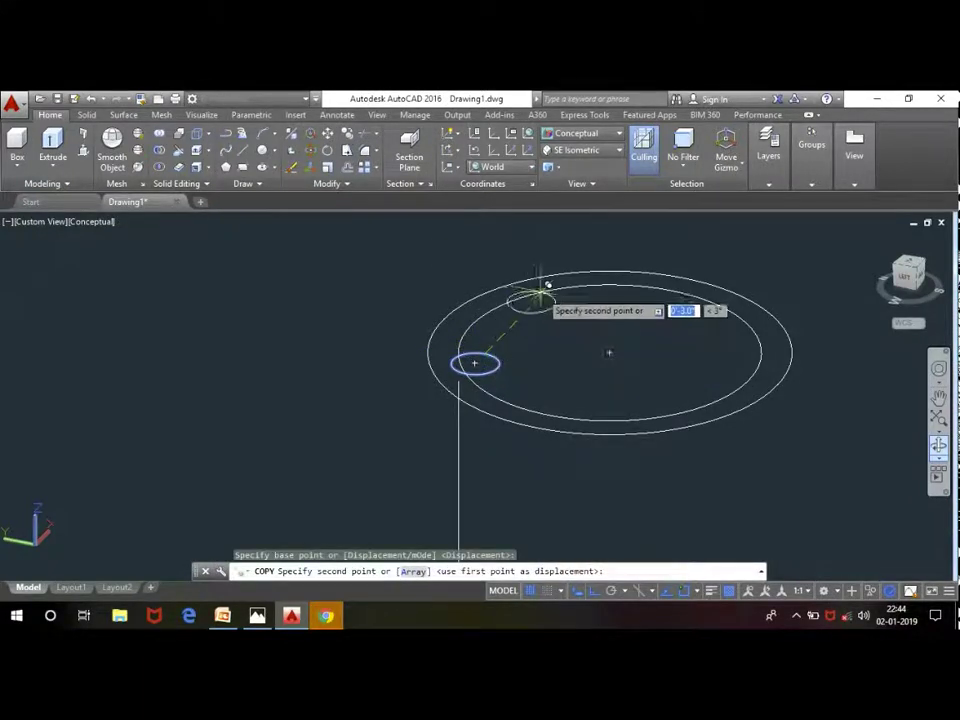
scroll(548, 286, "up", 2)
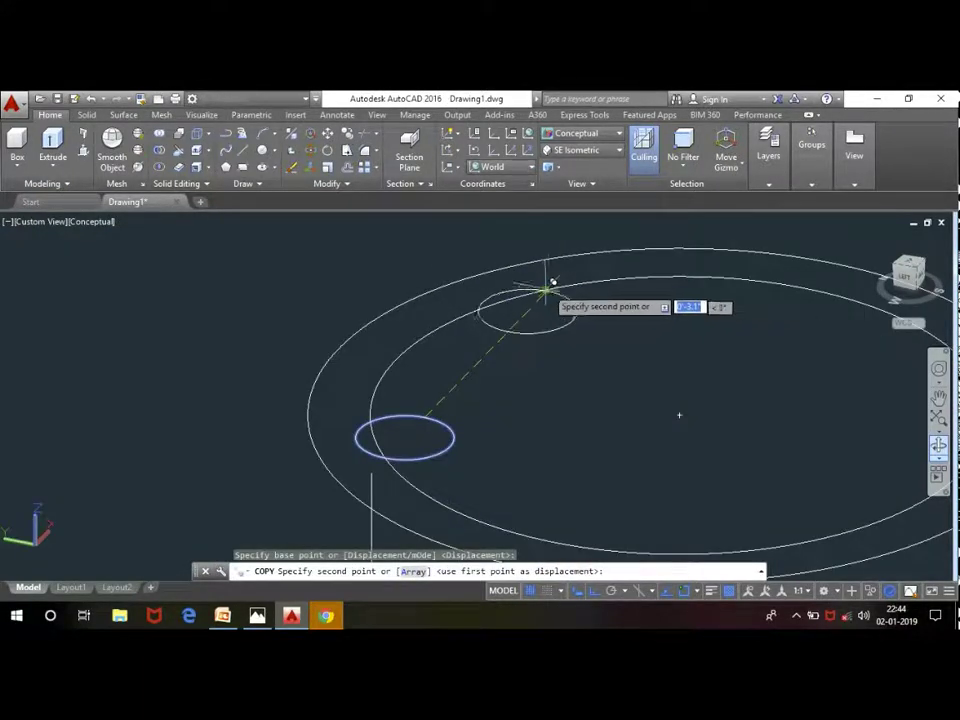
scroll(560, 268, "up", 2)
scroll(555, 278, "down", 2)
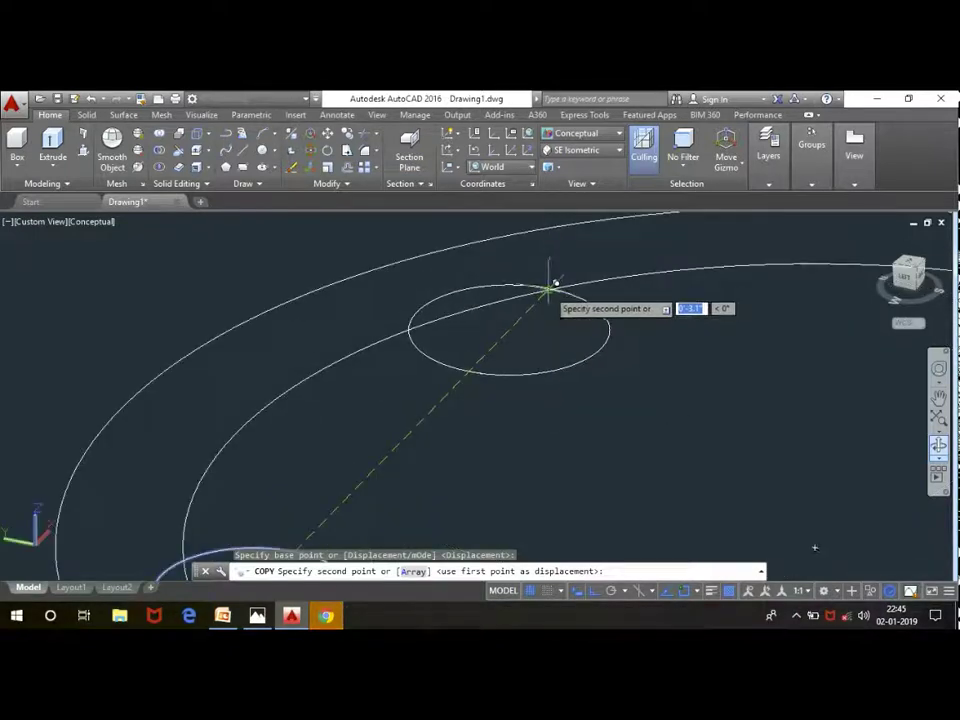
left_click(553, 281)
scroll(466, 288, "down", 2)
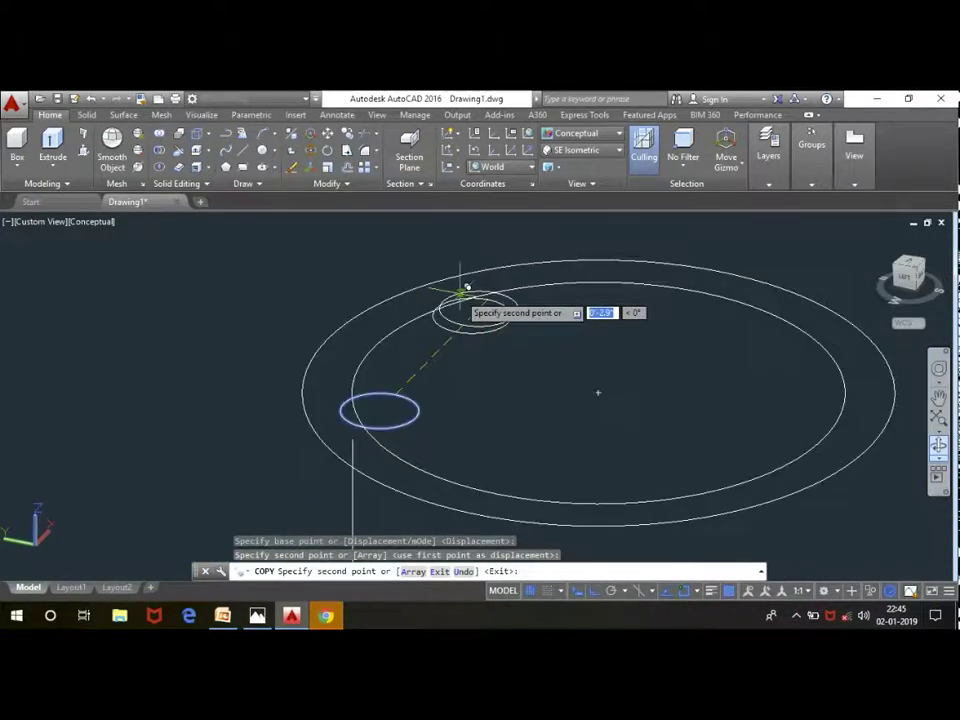
key("Return")
Step: Copy the left and upper small circles together toward the lower right of the ring
left_click(410, 424)
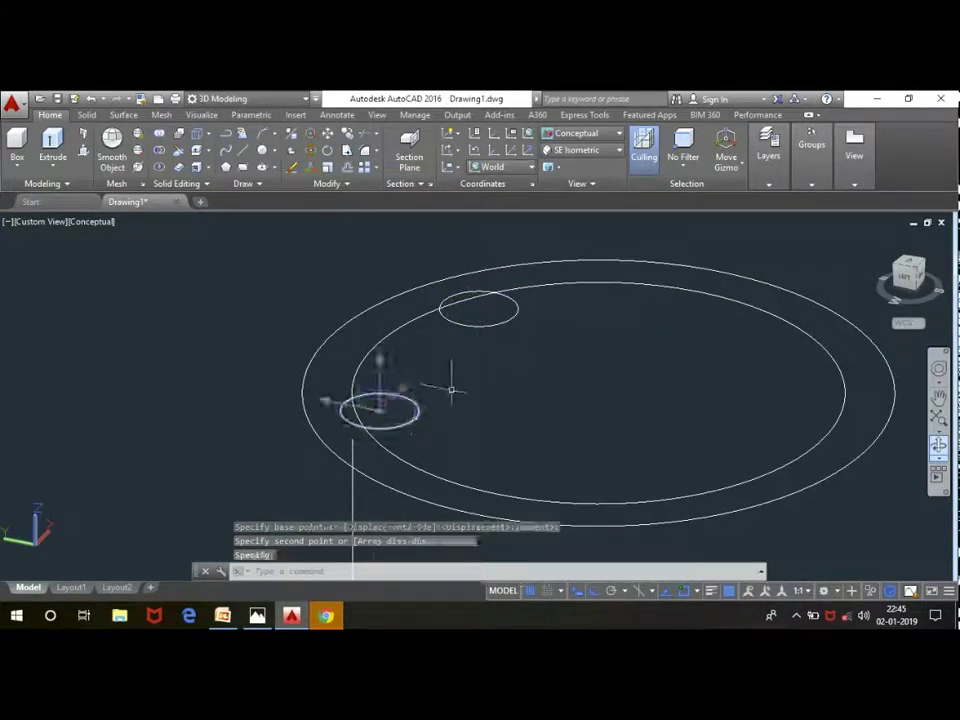
left_click(508, 302)
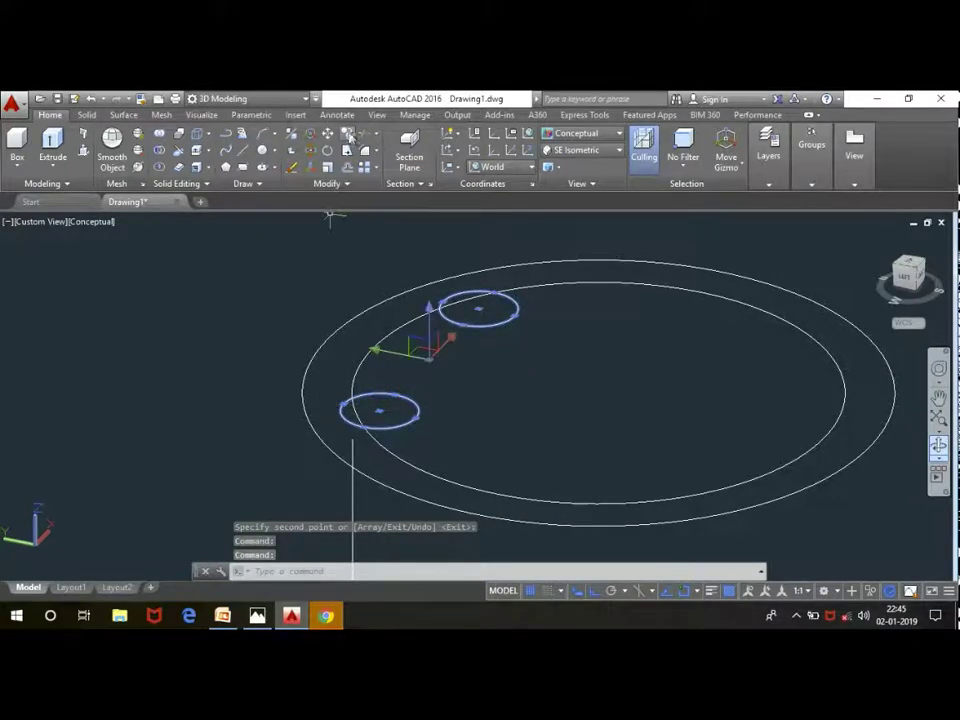
left_click(348, 134)
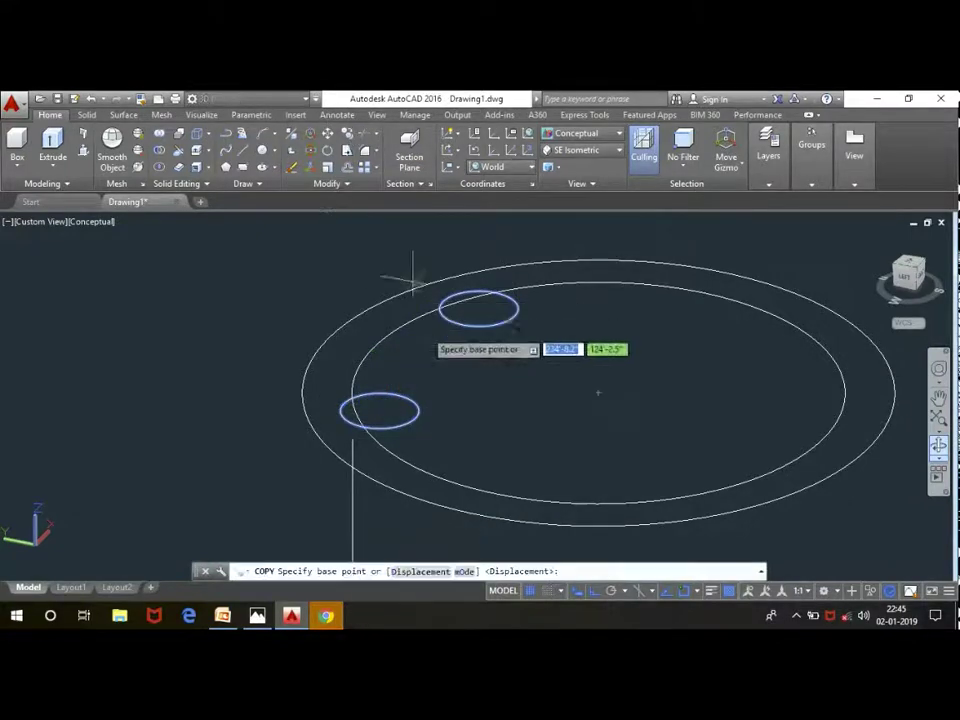
left_click(413, 411)
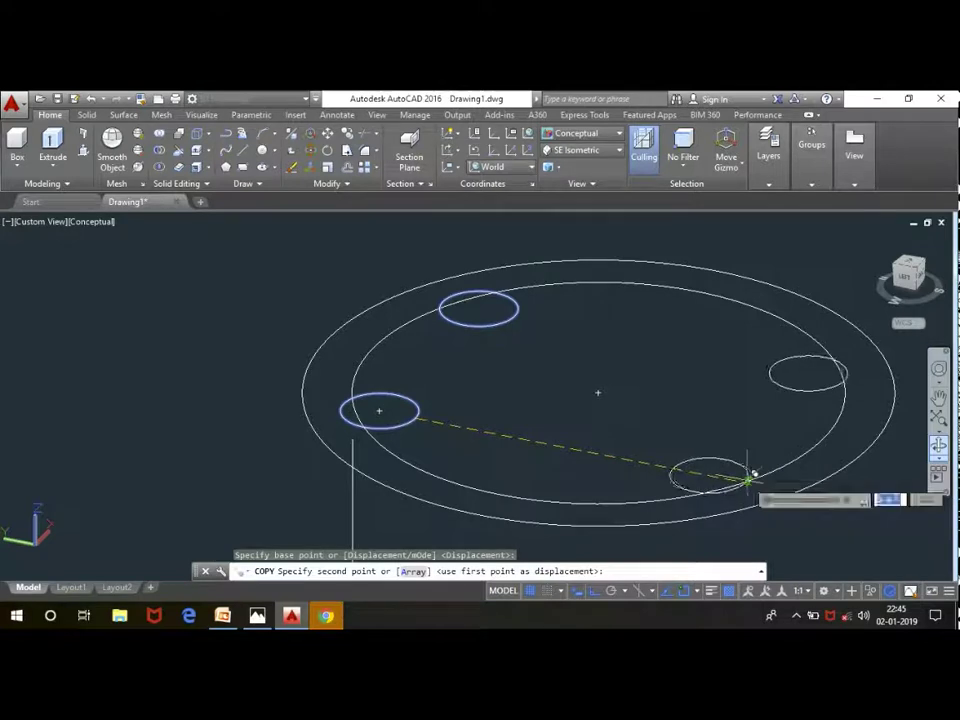
scroll(749, 480, "up", 2)
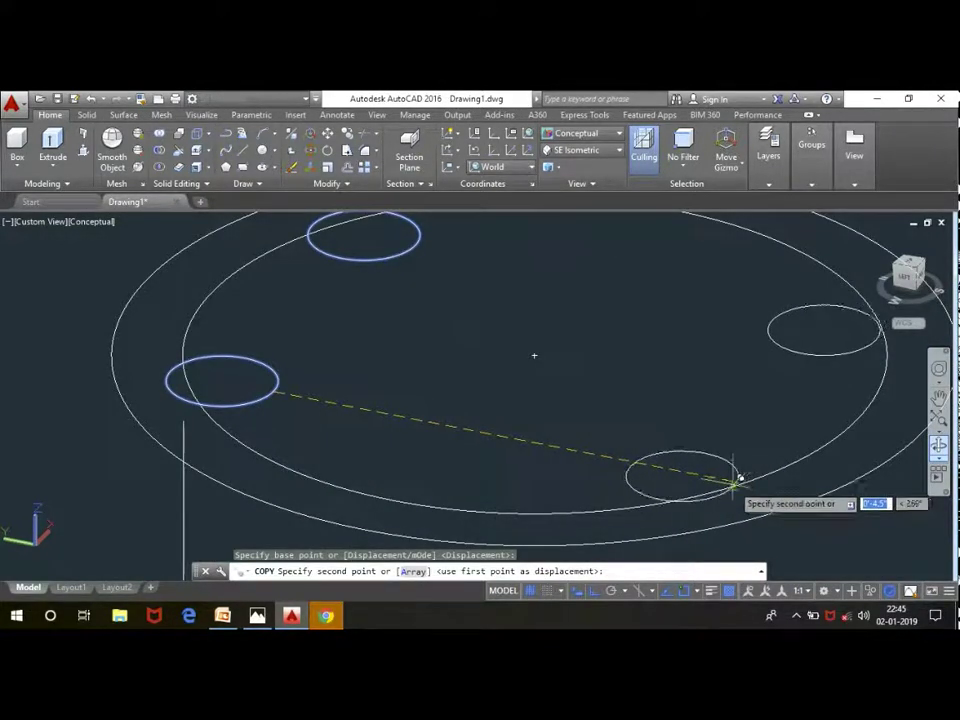
scroll(738, 480, "up", 2)
scroll(738, 480, "up", 2)
scroll(765, 476, "up", 1)
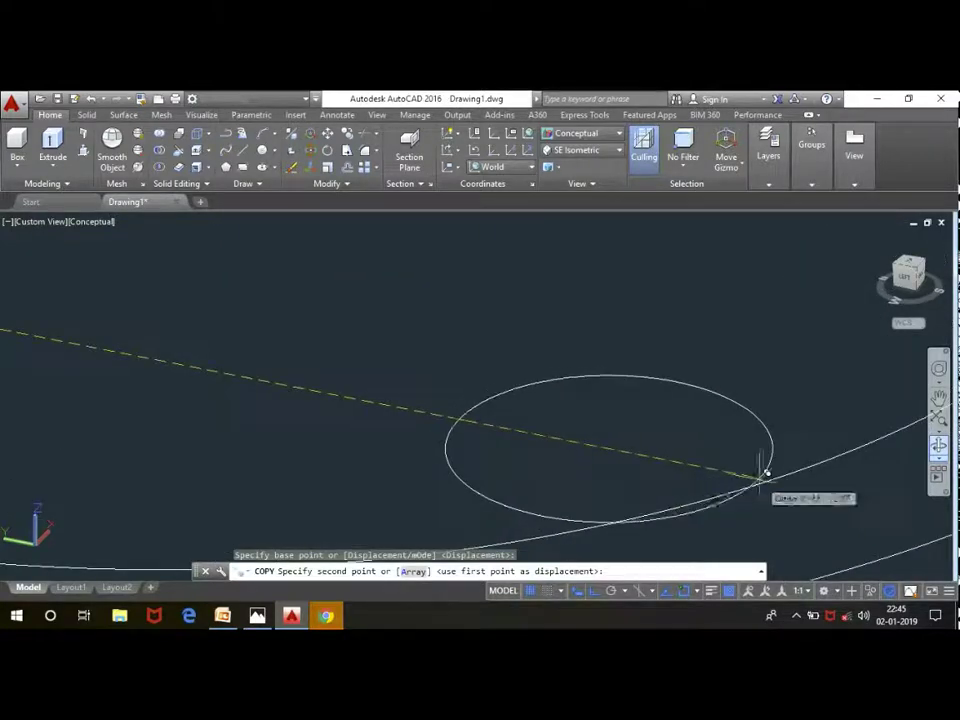
left_click(770, 480)
scroll(660, 463, "down", 3)
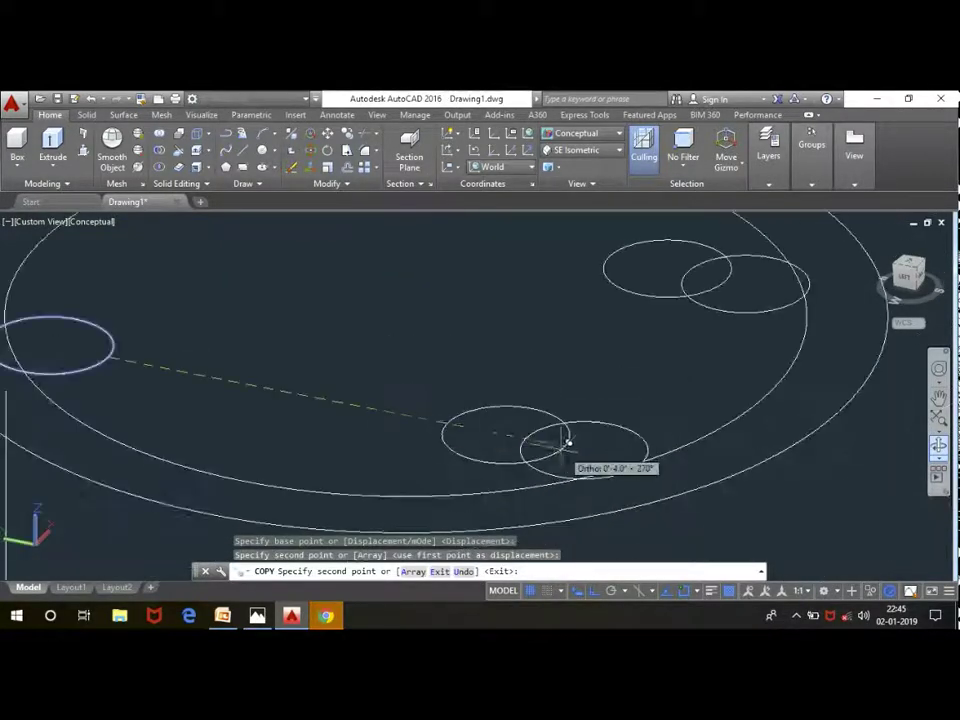
scroll(553, 447, "down", 2)
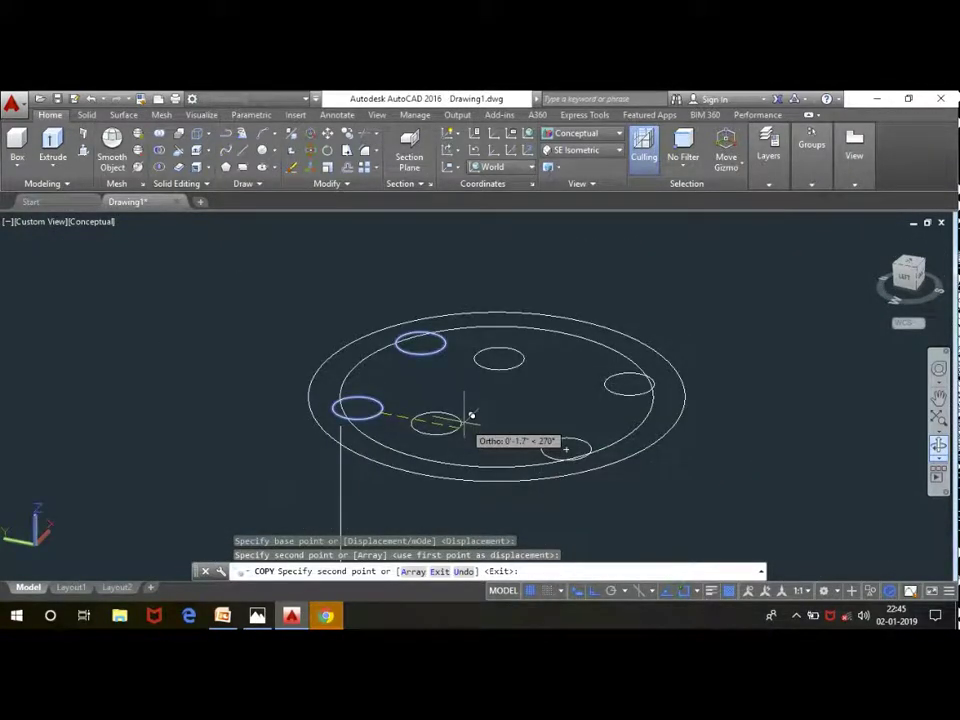
key("Escape")
scroll(488, 396, "down", 3)
scroll(488, 396, "up", 2)
scroll(487, 396, "down", 3)
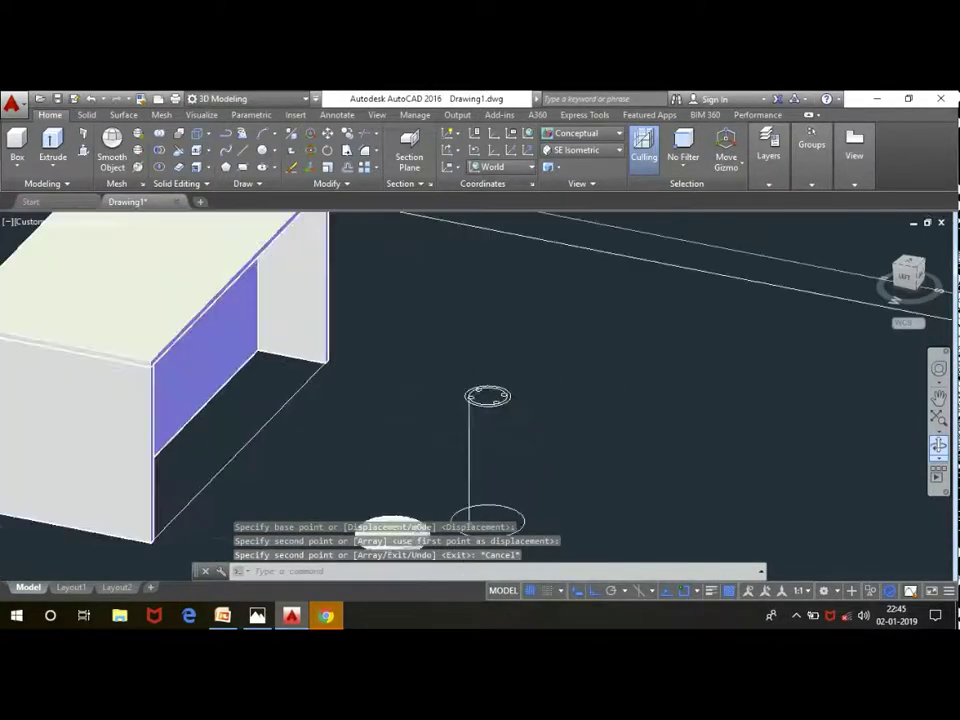
scroll(488, 396, "down", 3)
scroll(497, 437, "up", 3)
scroll(440, 468, "up", 2)
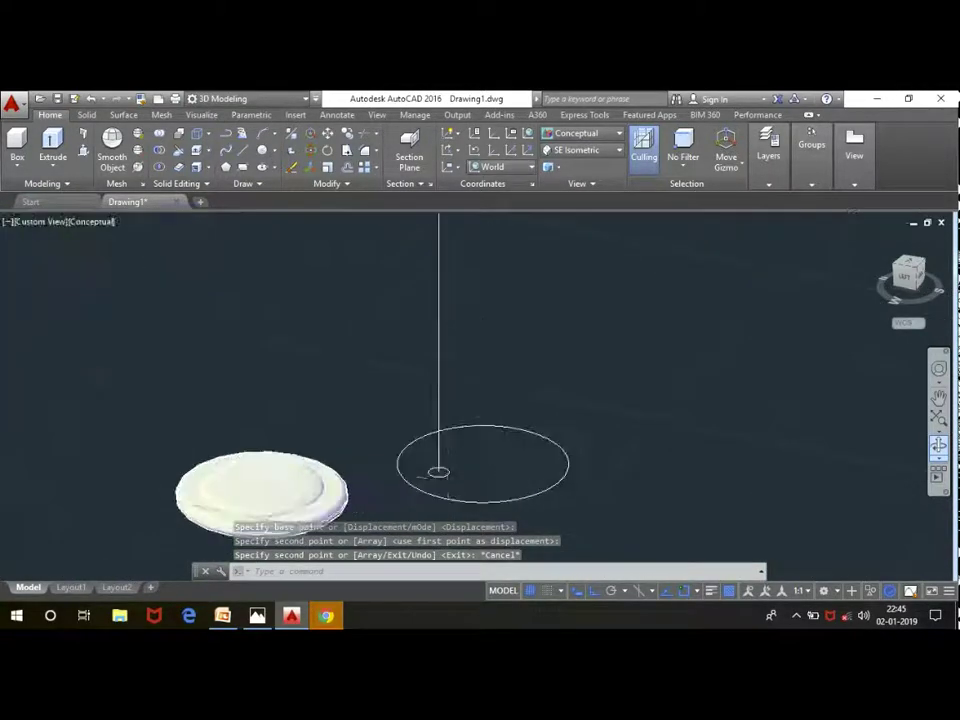
left_click(440, 472)
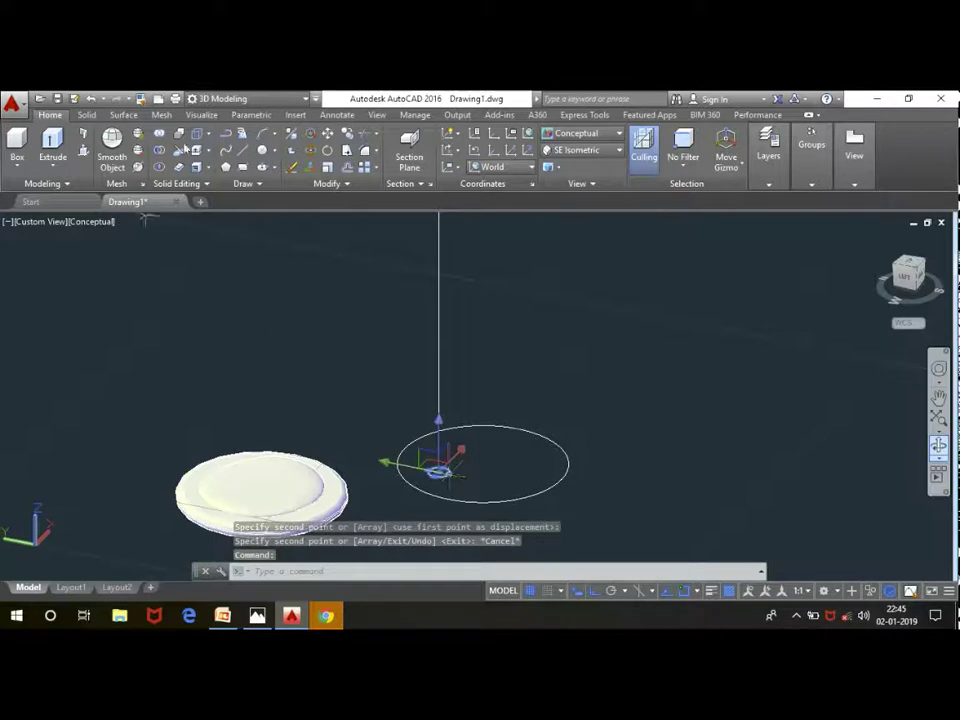
left_click(52, 162)
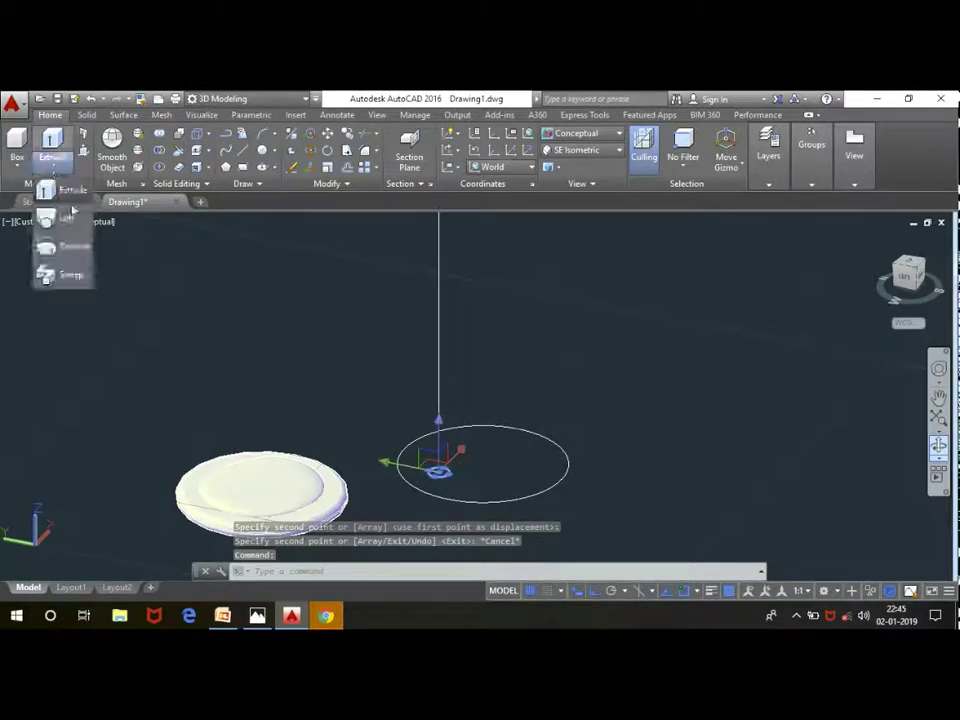
left_click(62, 218)
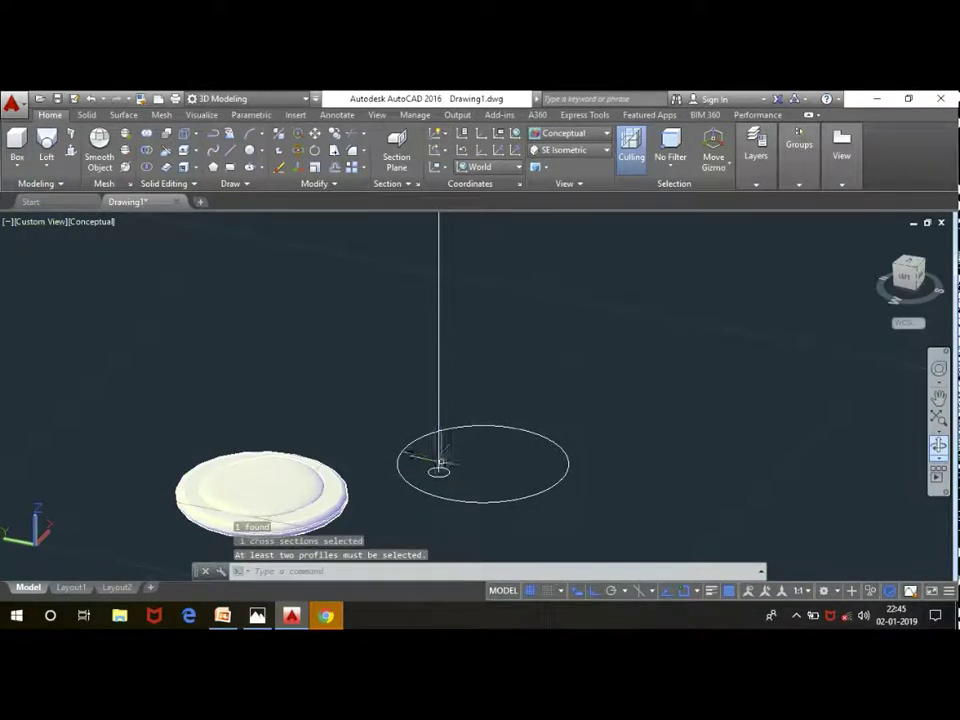
left_click(46, 145)
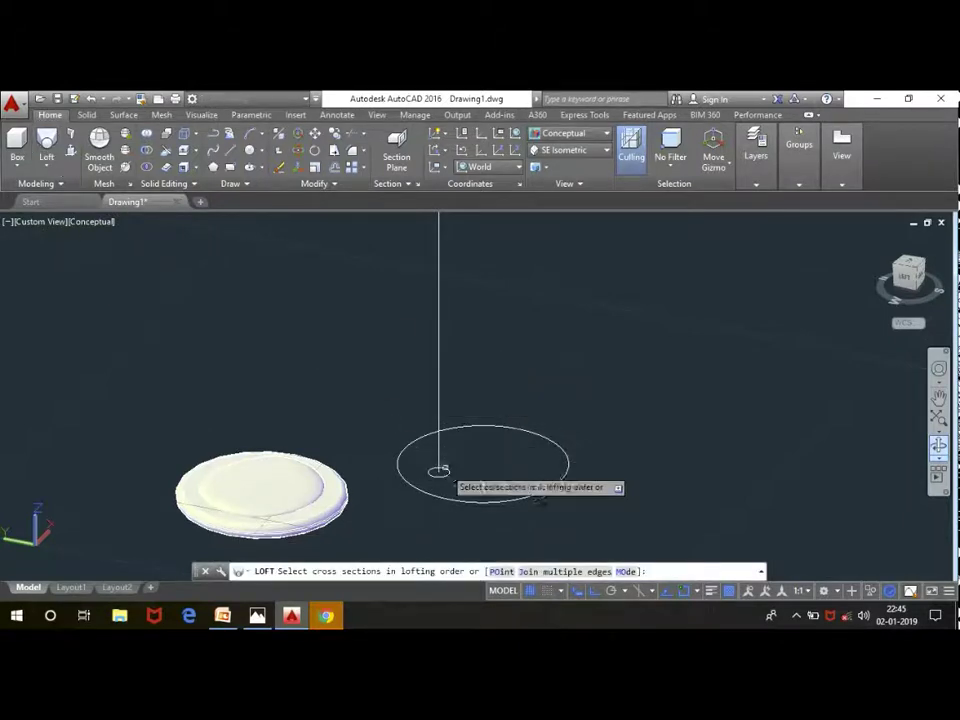
left_click(440, 470)
scroll(428, 458, "down", 3)
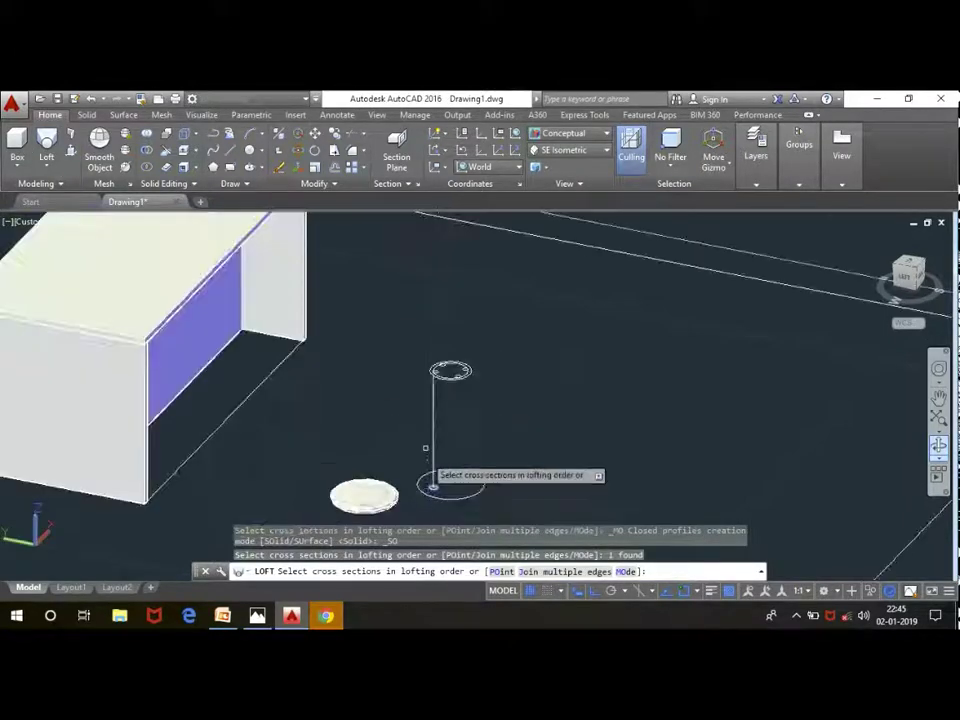
scroll(430, 410, "up", 5)
left_click(427, 366)
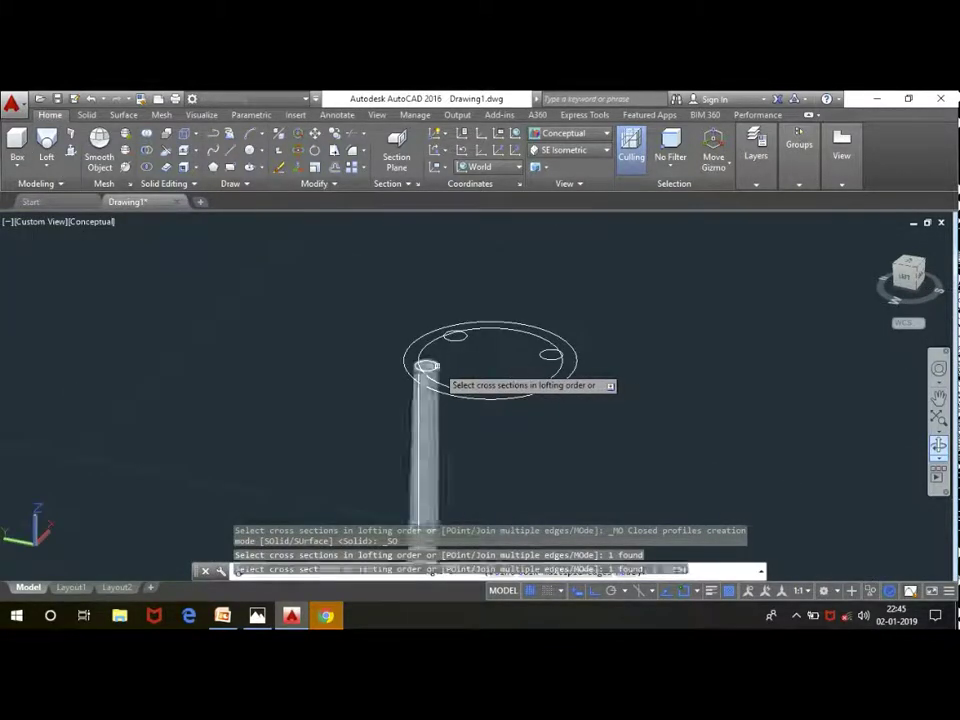
key("Return")
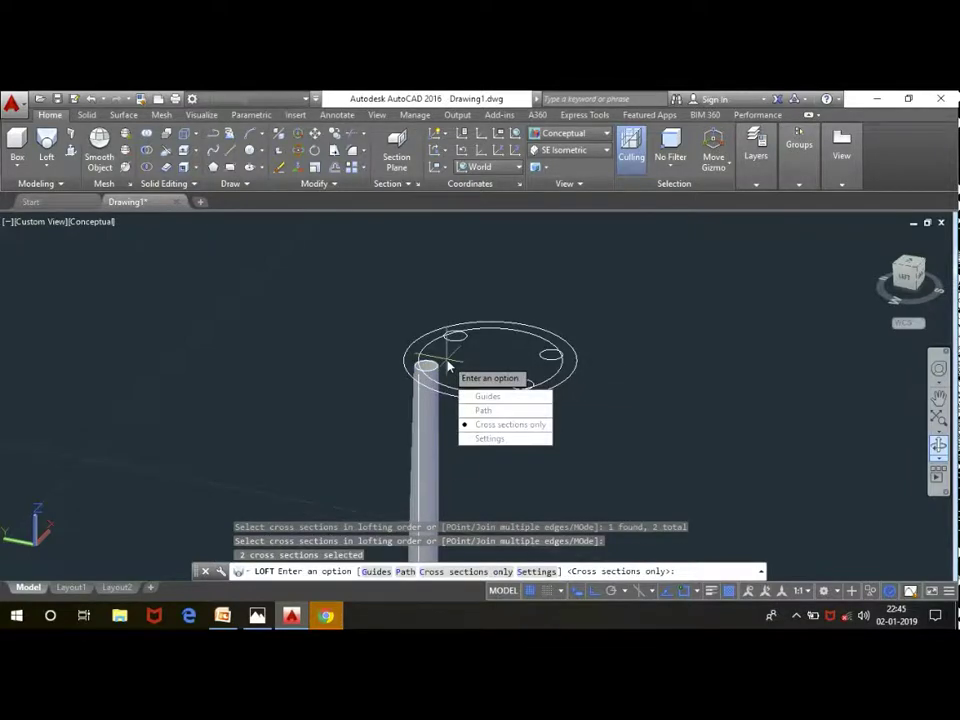
key("Return")
scroll(440, 355, "down", 2)
scroll(443, 350, "down", 2)
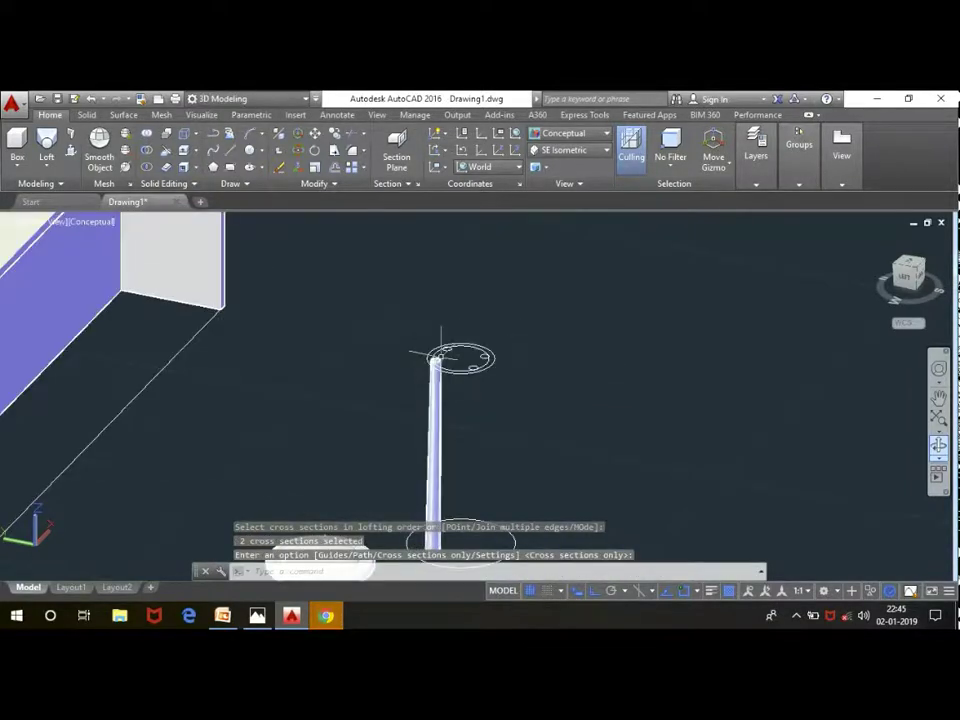
scroll(450, 350, "down", 2)
scroll(465, 468, "up", 3)
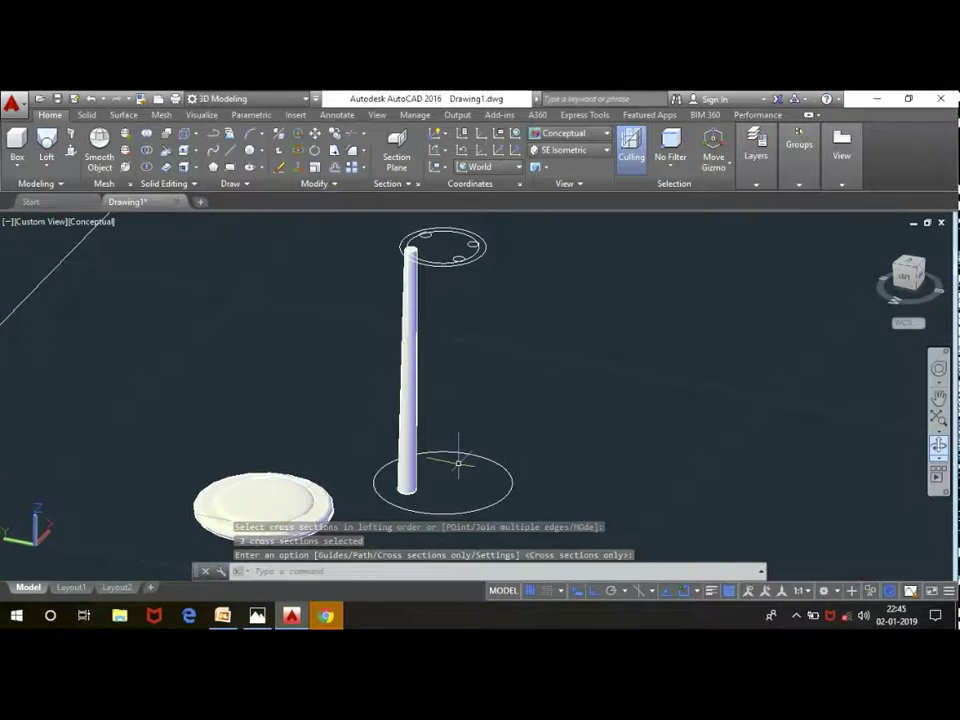
key("ctrl+z")
key("ctrl+z")
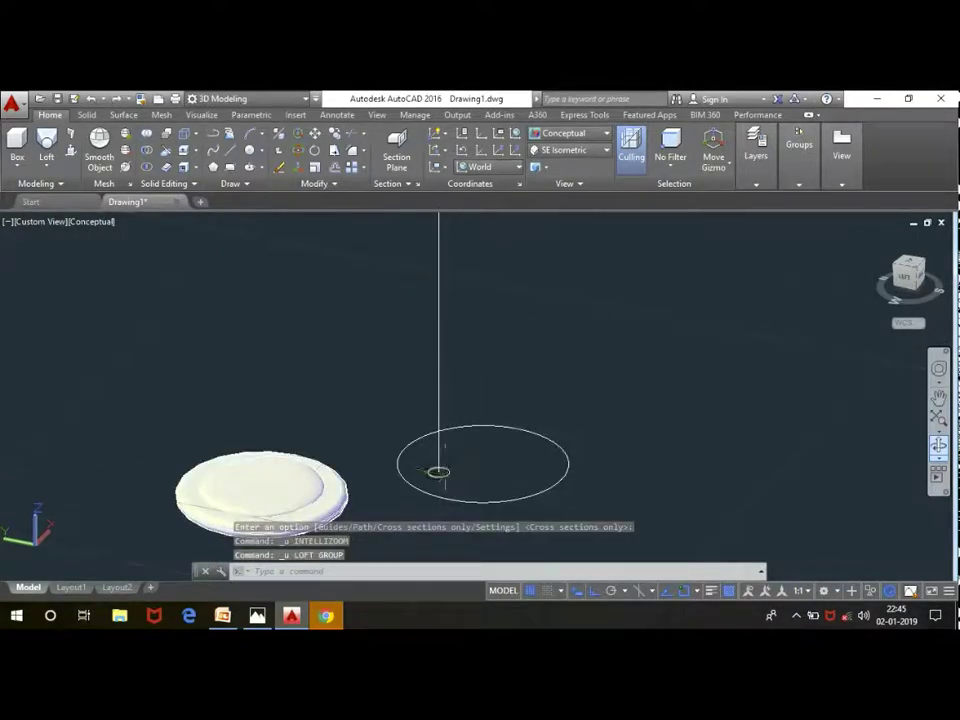
Step: Copy the small base circle up onto the stool's upper ring
left_click(438, 472)
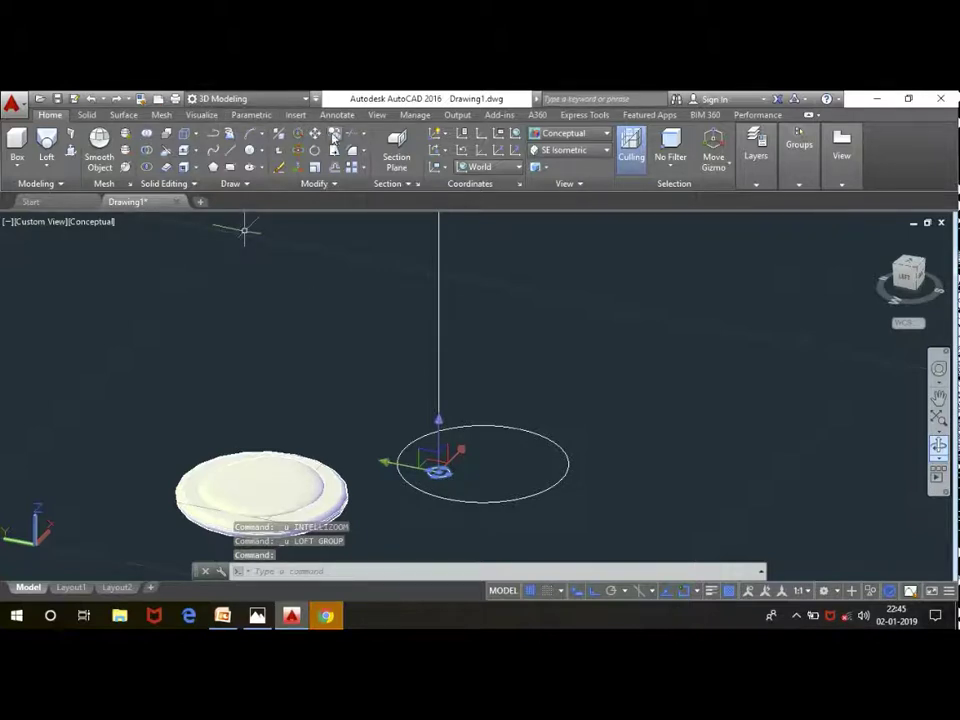
left_click(335, 137)
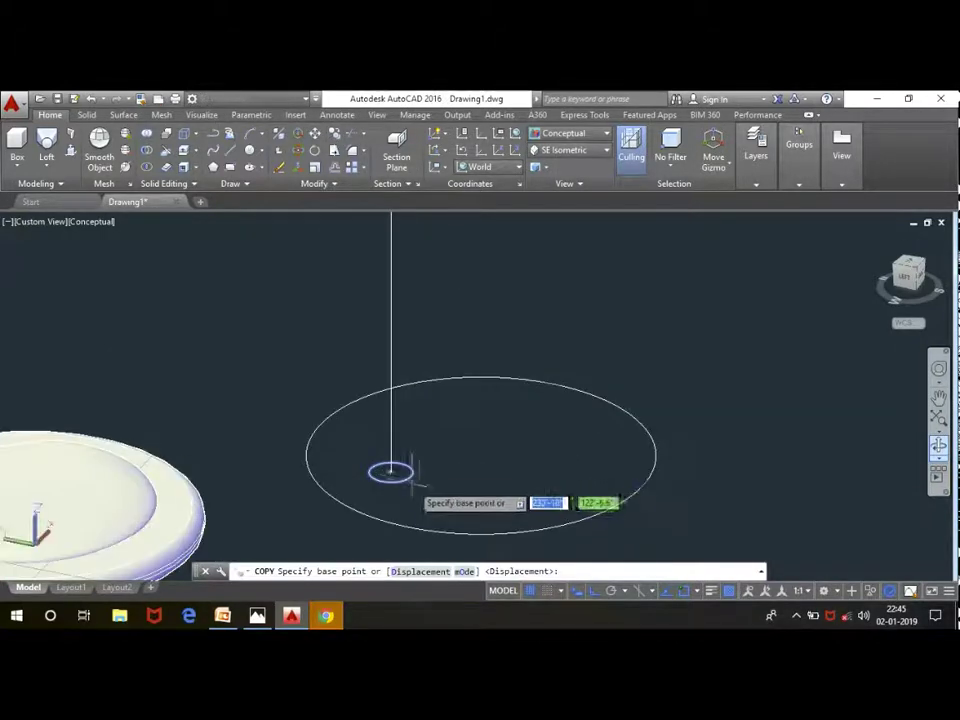
left_click(390, 471)
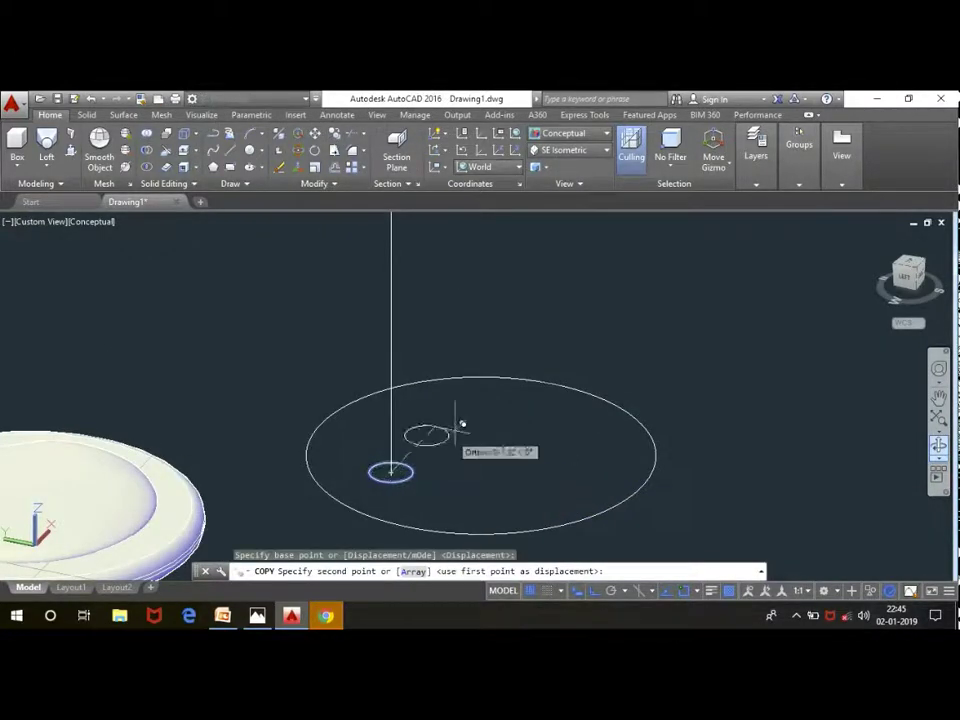
left_click(468, 406)
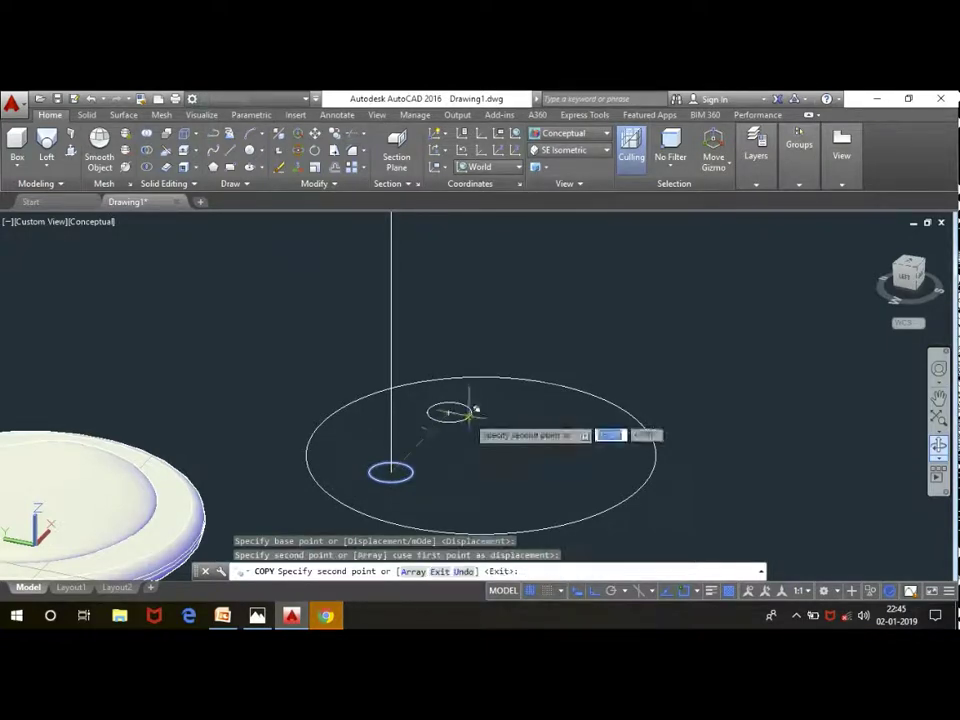
key("Escape")
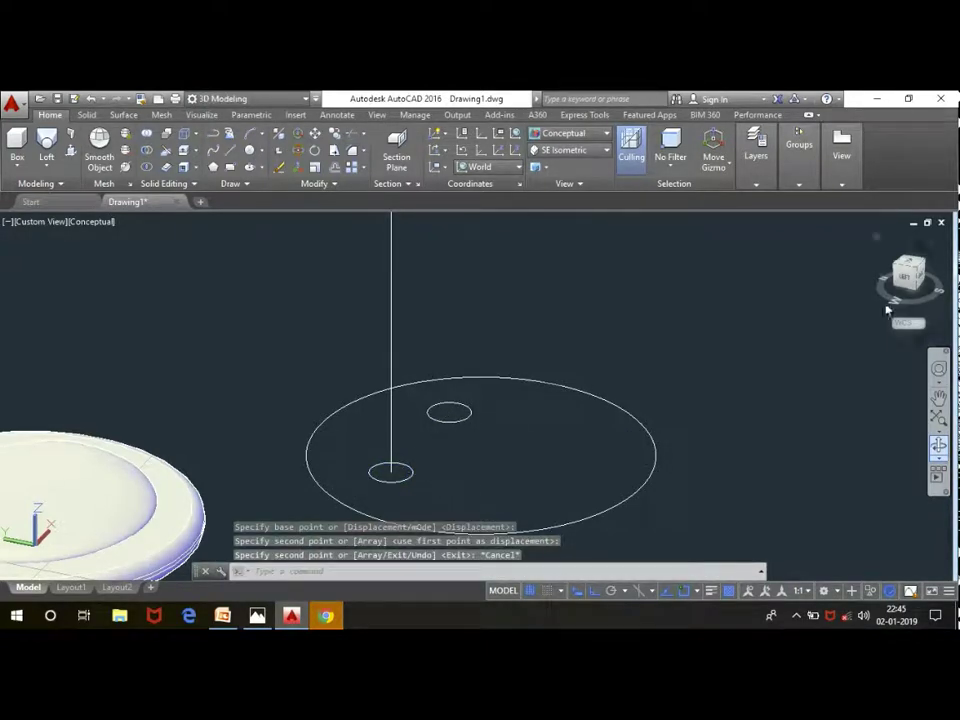
Step: In Top view, copy the two left leg circles to the right-hand holes
left_click(910, 265)
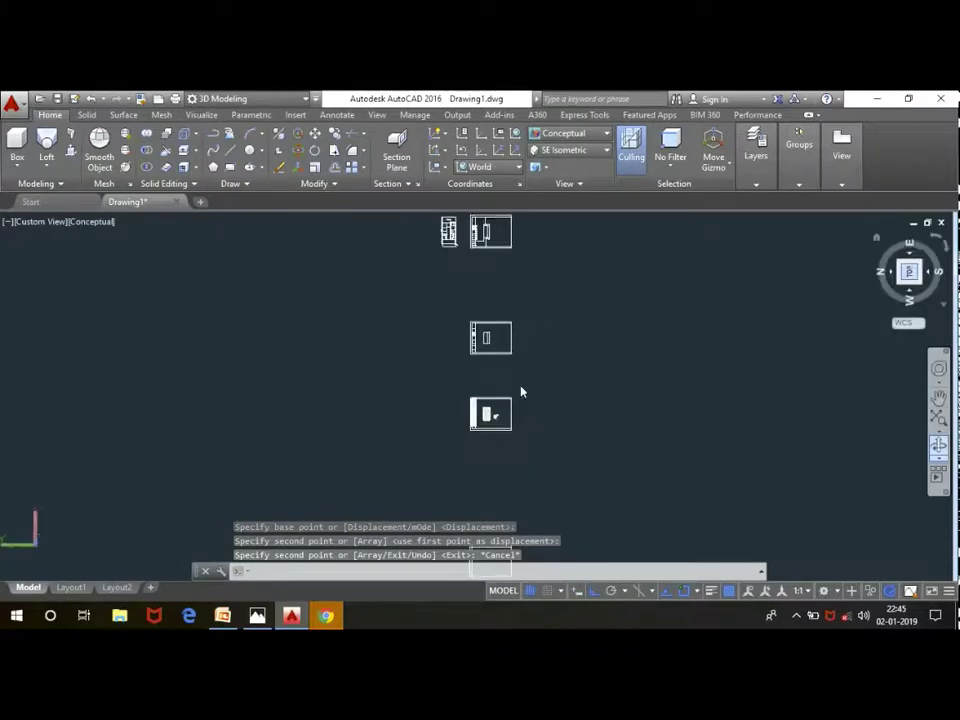
scroll(494, 420, "up", 2)
scroll(496, 410, "up", 2)
scroll(494, 395, "up", 2)
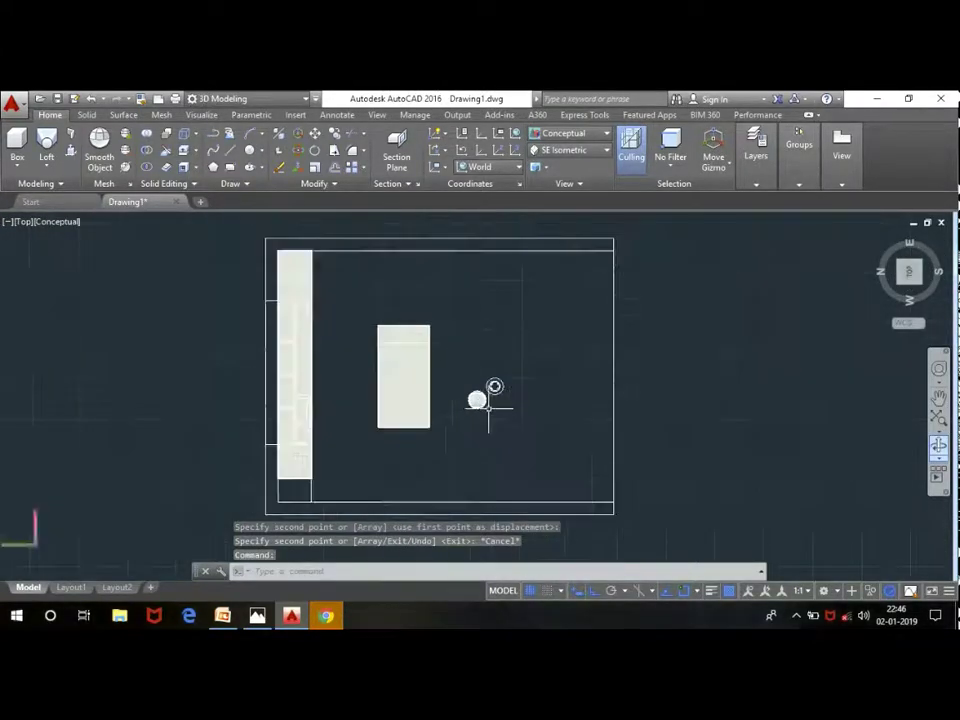
scroll(505, 375, "up", 2)
scroll(510, 355, "up", 2)
scroll(510, 352, "up", 2)
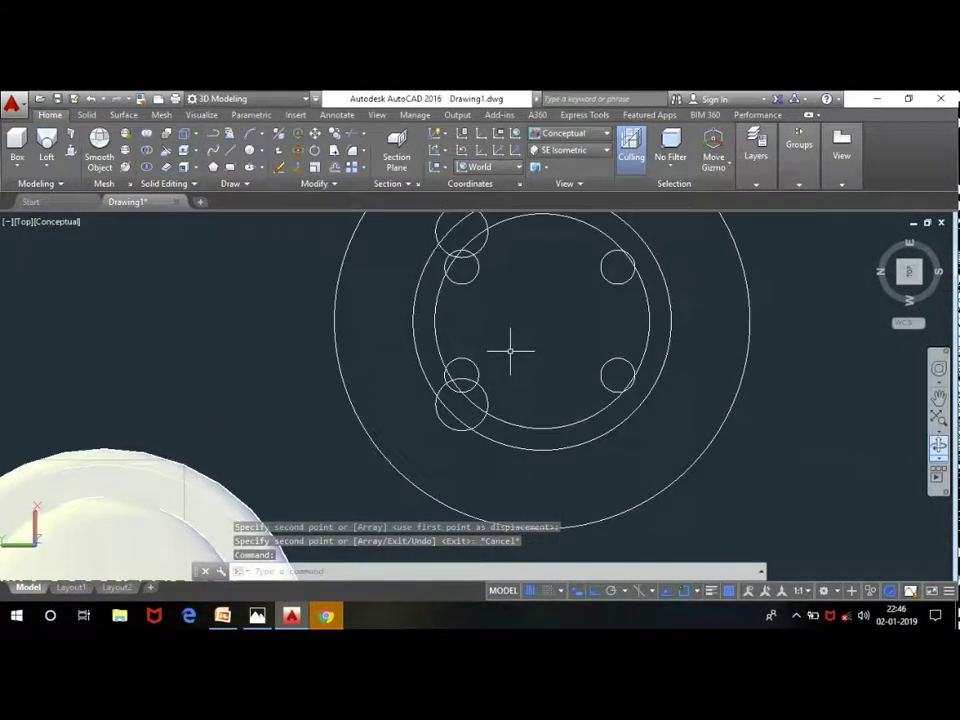
left_click(489, 232)
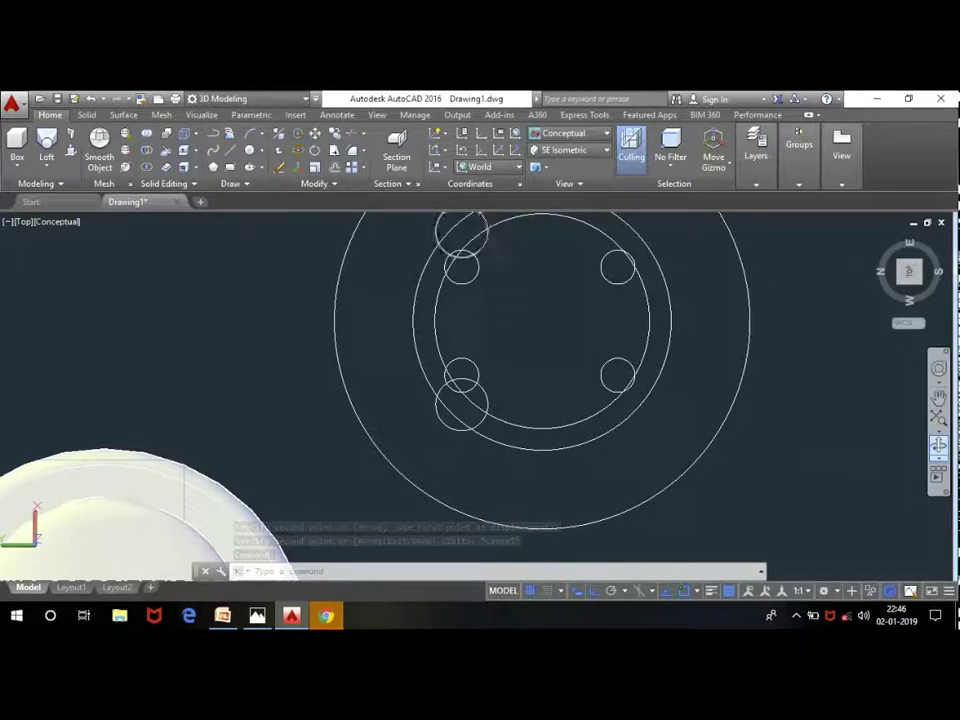
left_click(489, 397)
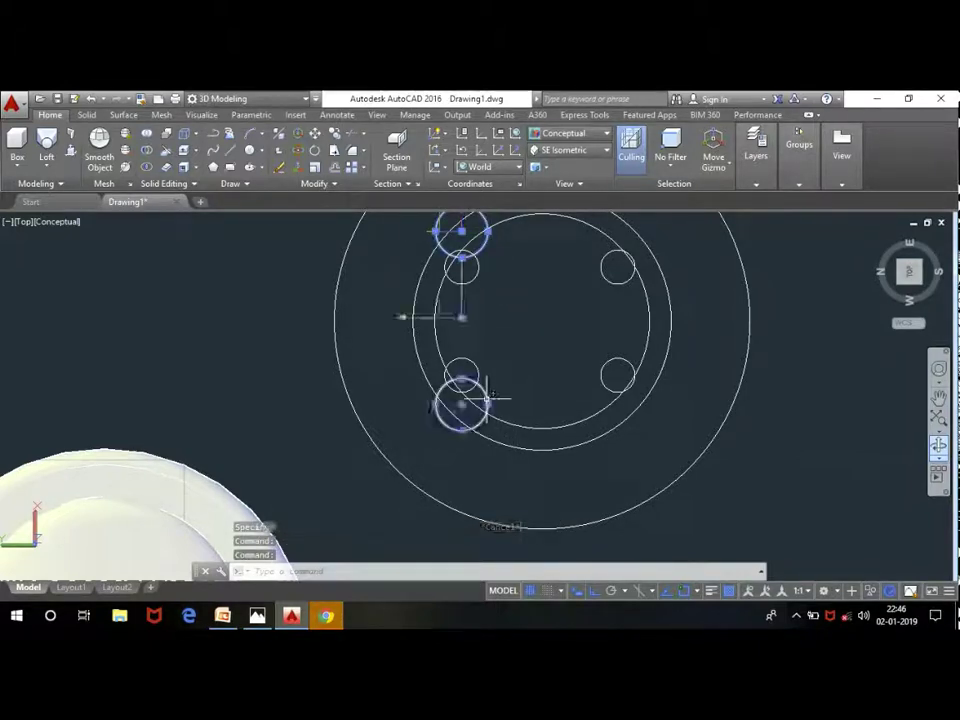
left_click(337, 137)
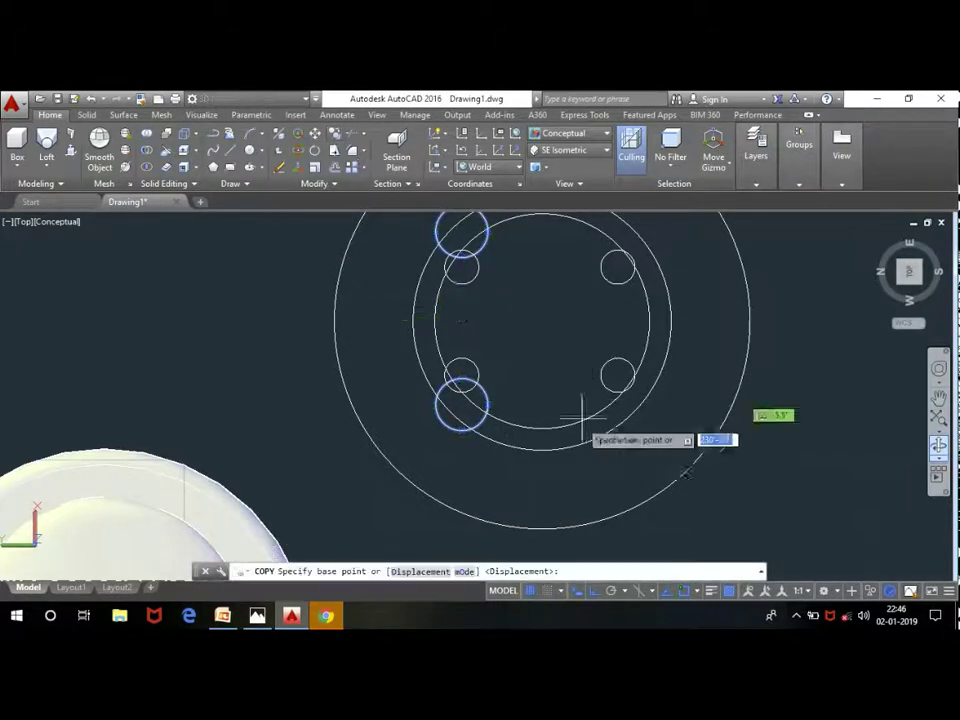
left_click(510, 487)
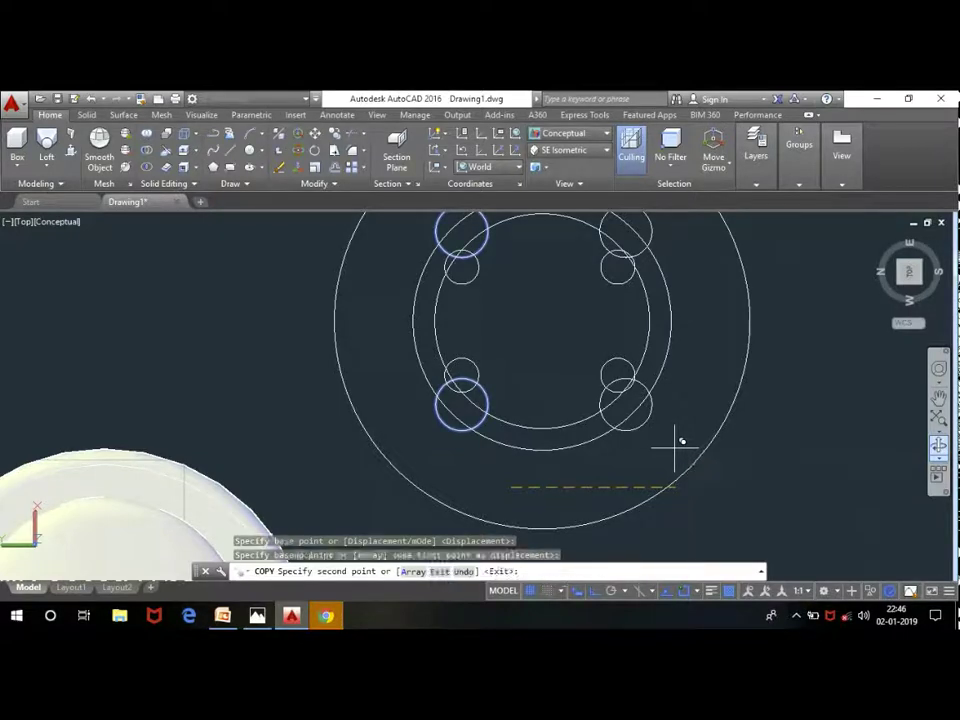
left_click(677, 440)
key("Escape")
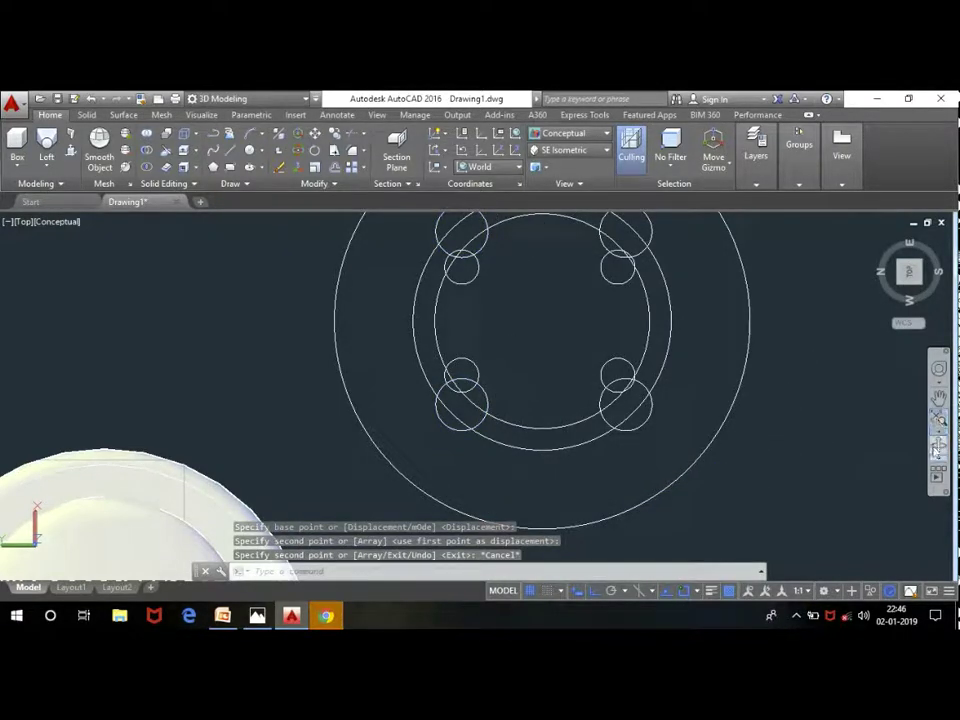
left_click(937, 447)
mouse_move(767, 452)
left_mouse_down()
mouse_move(661, 376)
mouse_move(634, 381)
mouse_move(658, 446)
mouse_move(686, 448)
left_mouse_up()
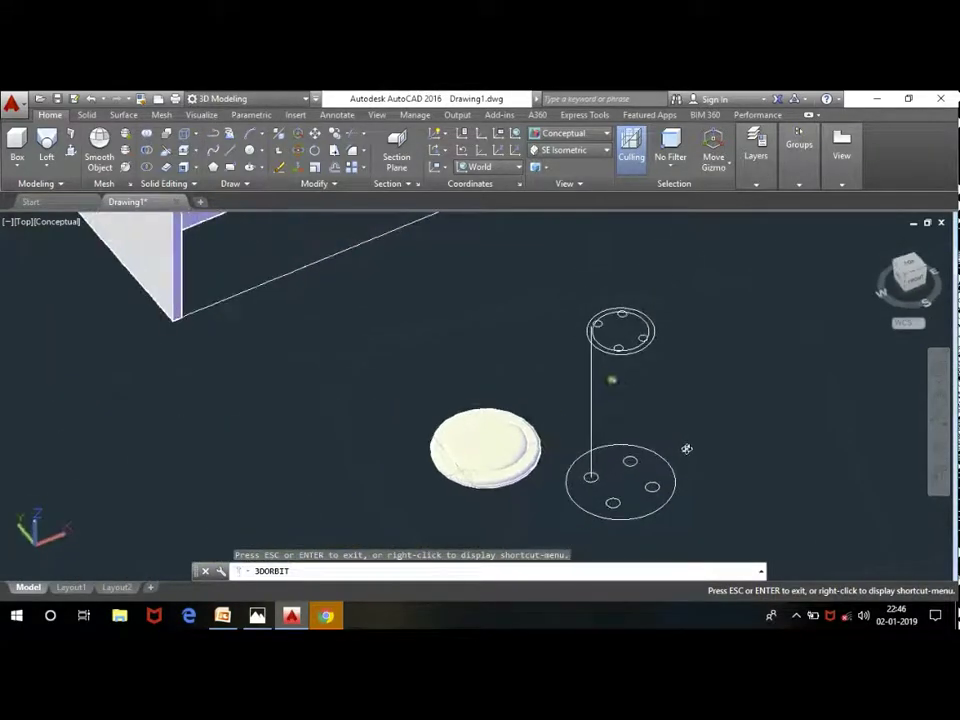
Step: Loft the first two base circles to their matching upper-ring circles as solid legs
key("Escape")
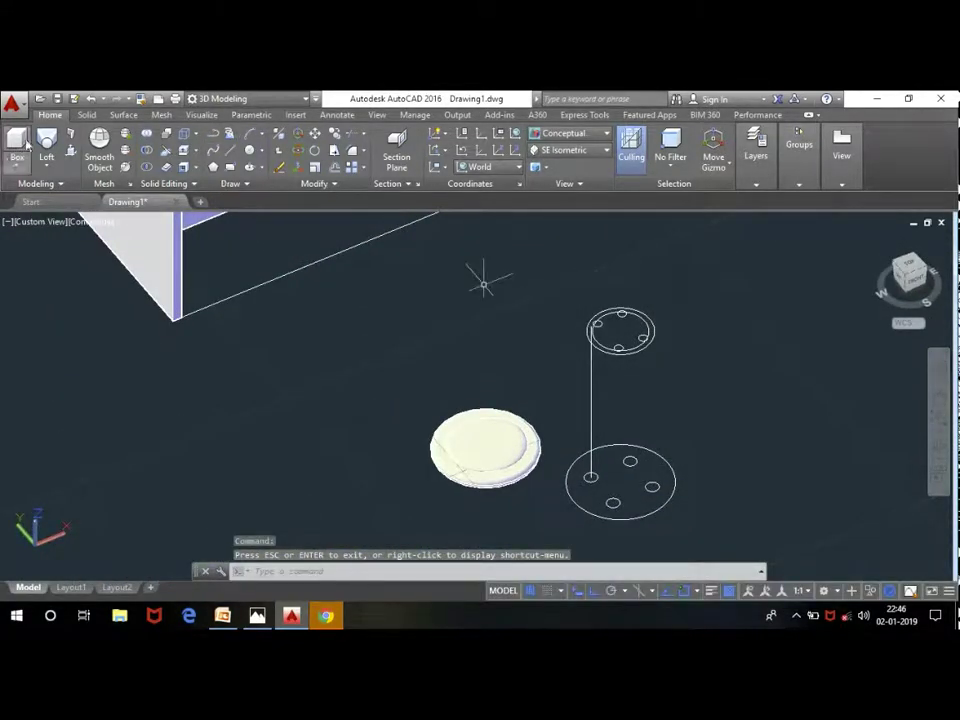
left_click(46, 142)
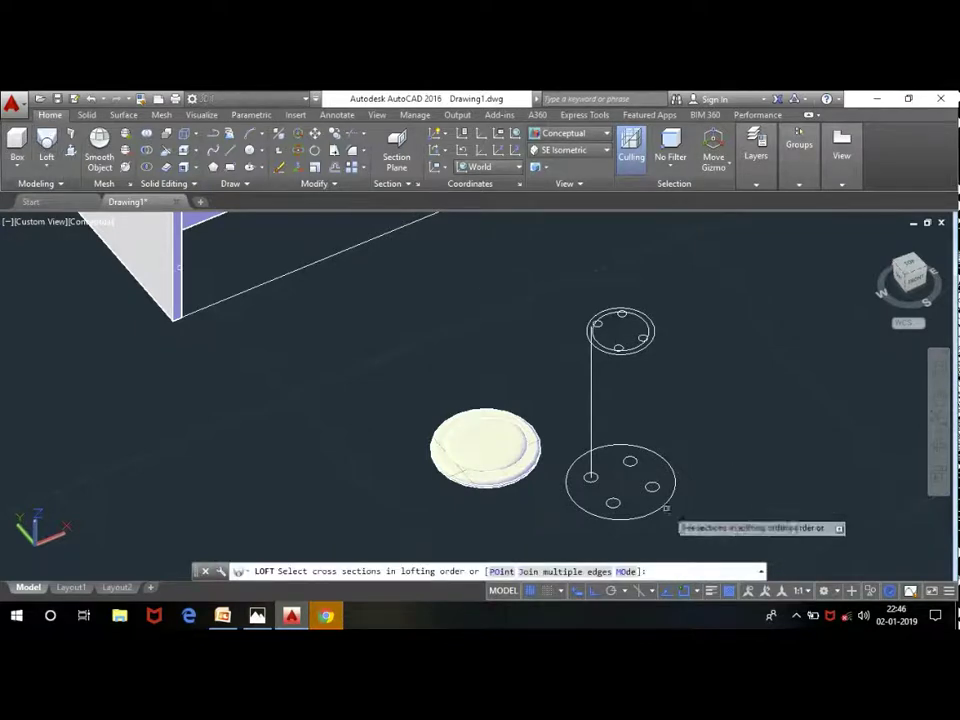
left_click(591, 477)
left_click(597, 325)
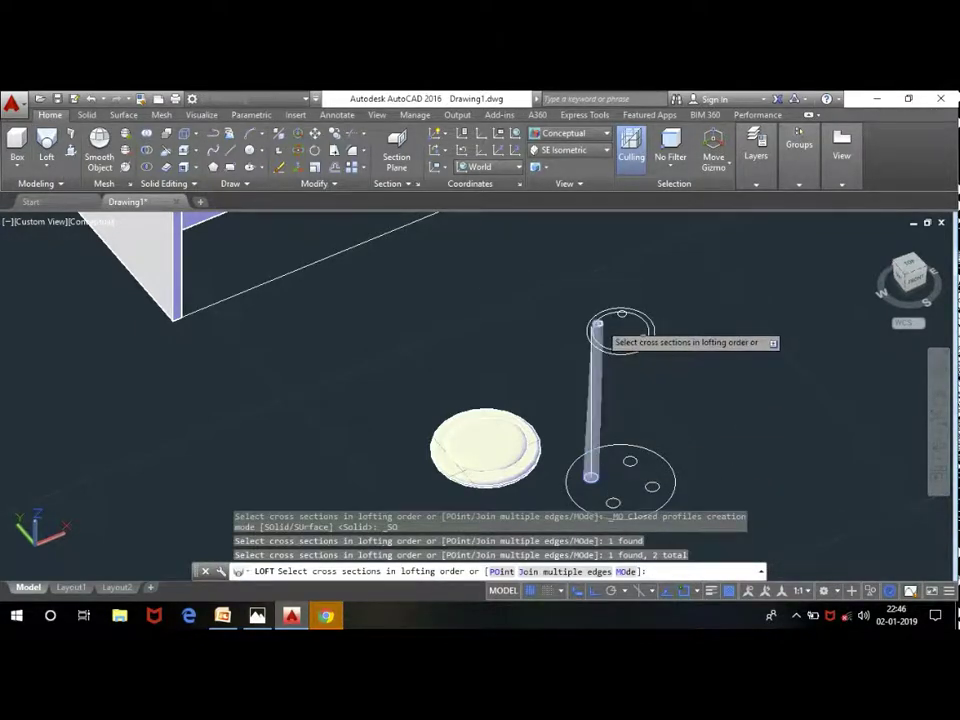
key("Return")
key("Return")
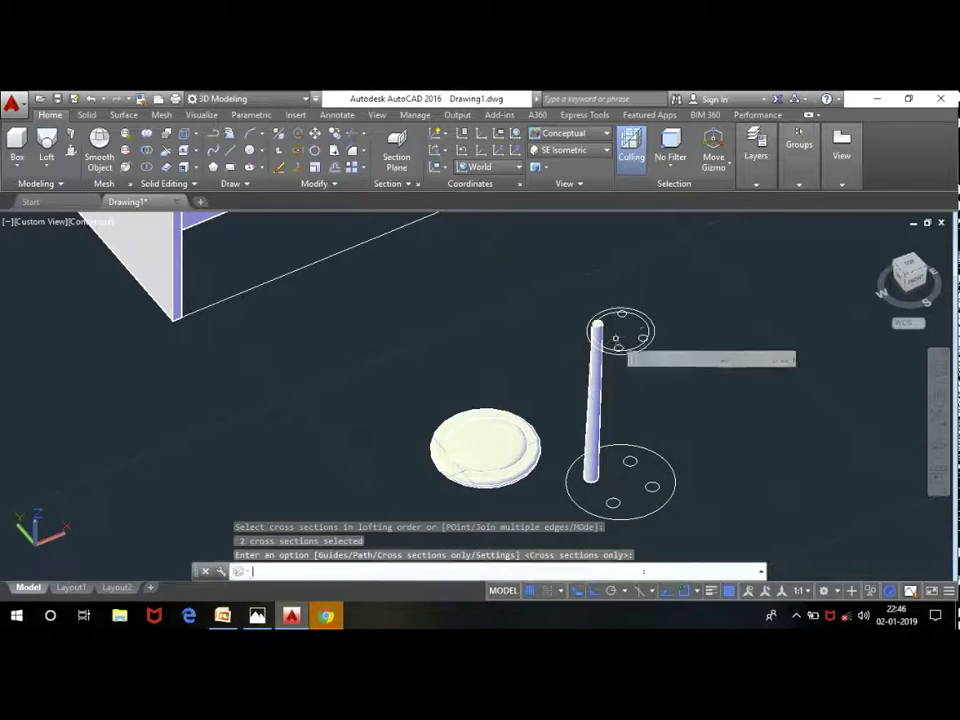
key("Return")
left_click(630, 461)
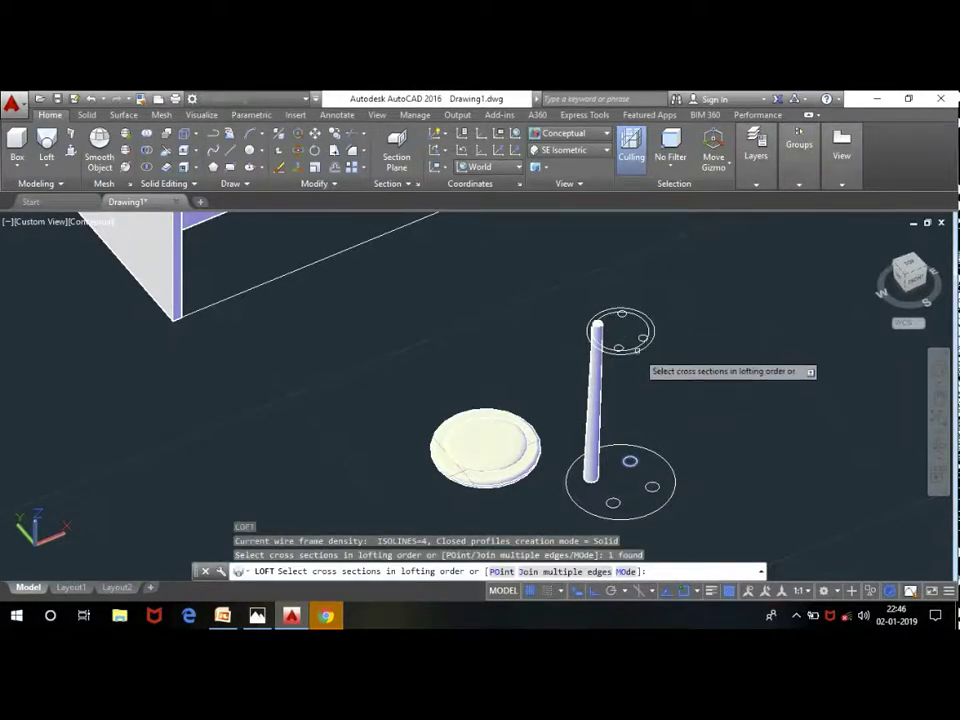
left_click(622, 321)
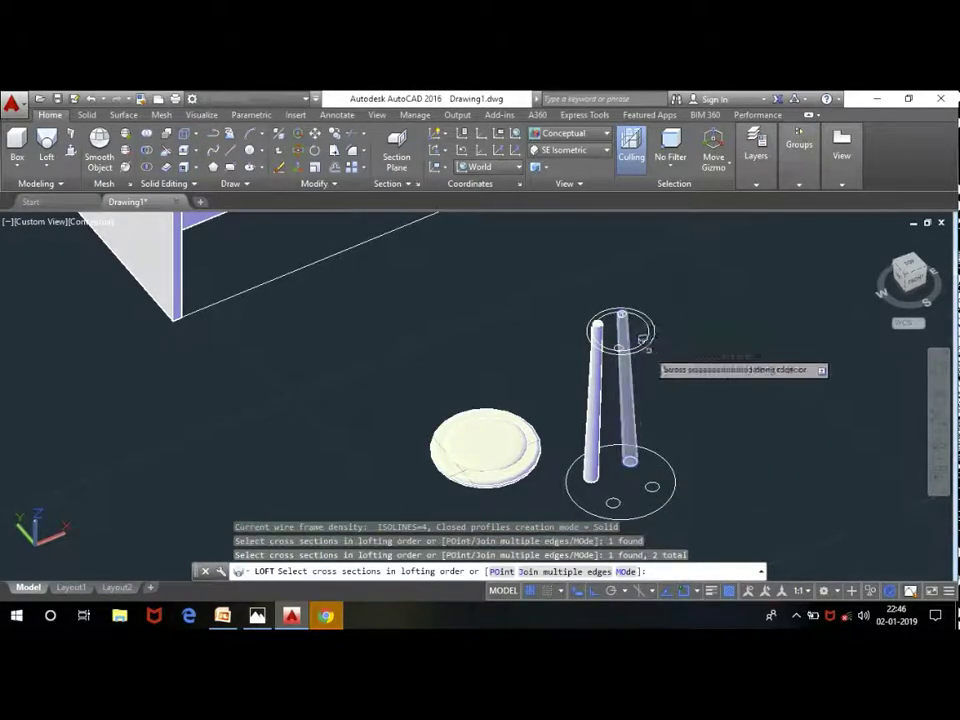
key("Return")
key("Return")
key("Return")
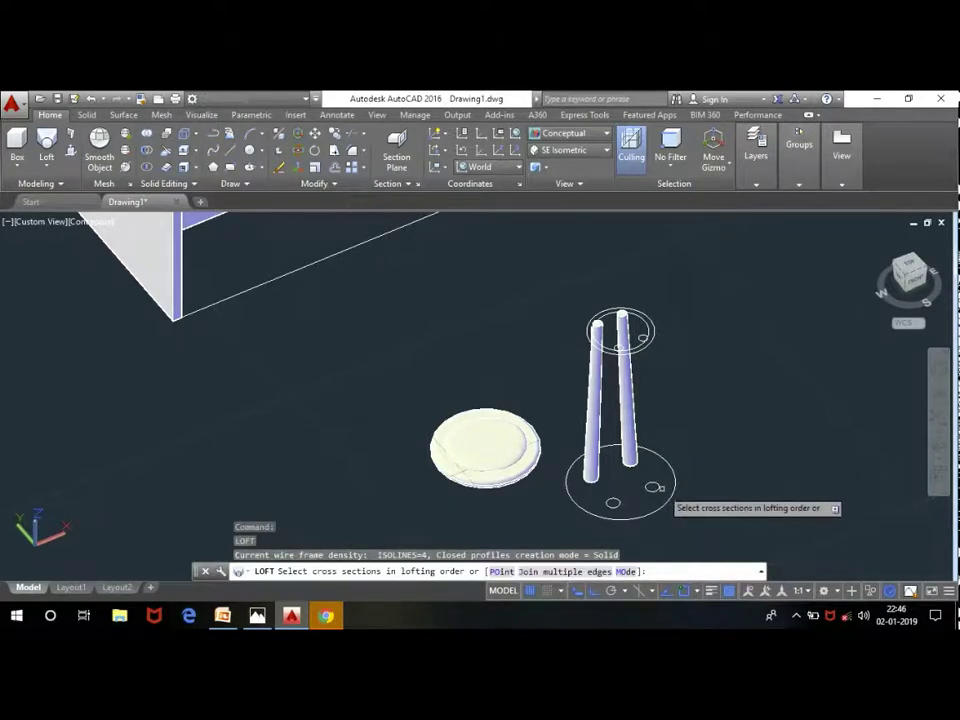
Step: Loft the remaining two base circles to their matching upper-ring circles
left_click(652, 487)
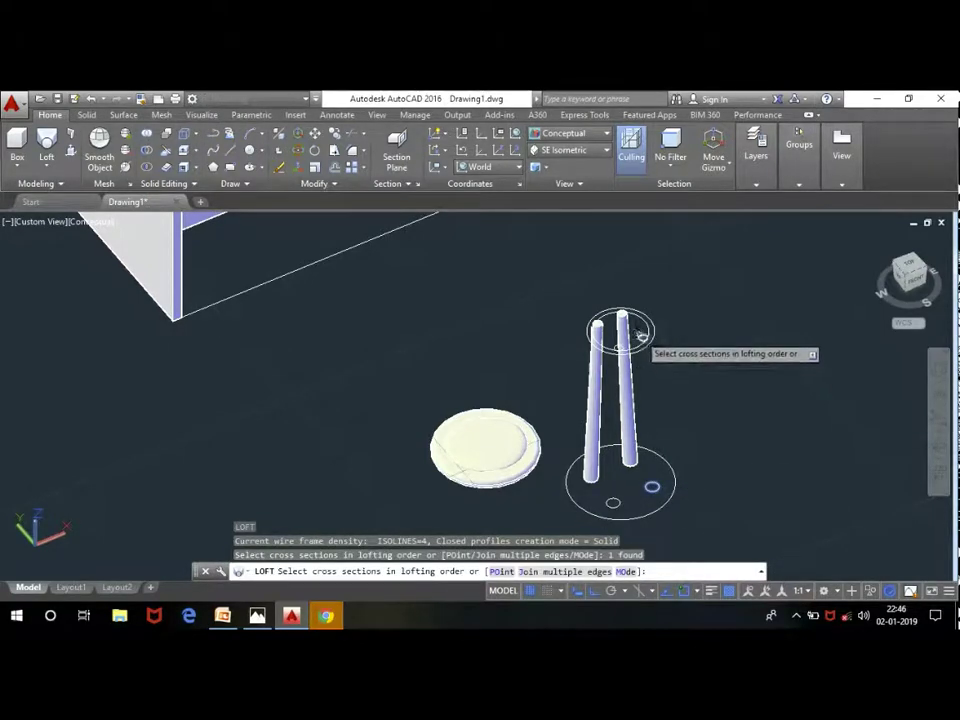
left_click(643, 338)
key("Return")
key("Return")
key("Return")
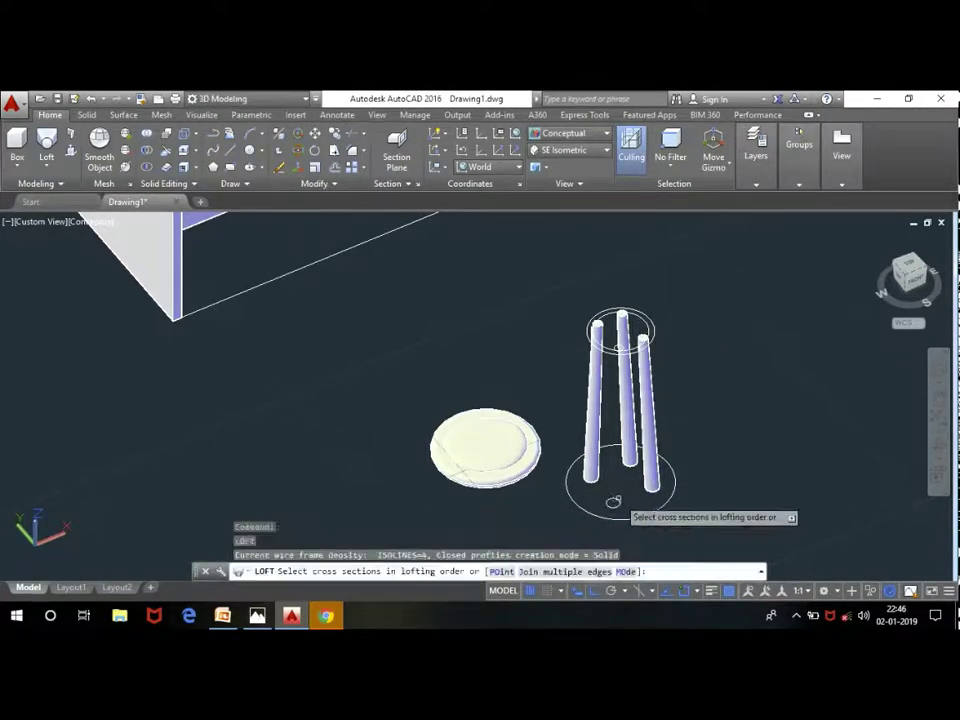
left_click(613, 502)
left_click(615, 343)
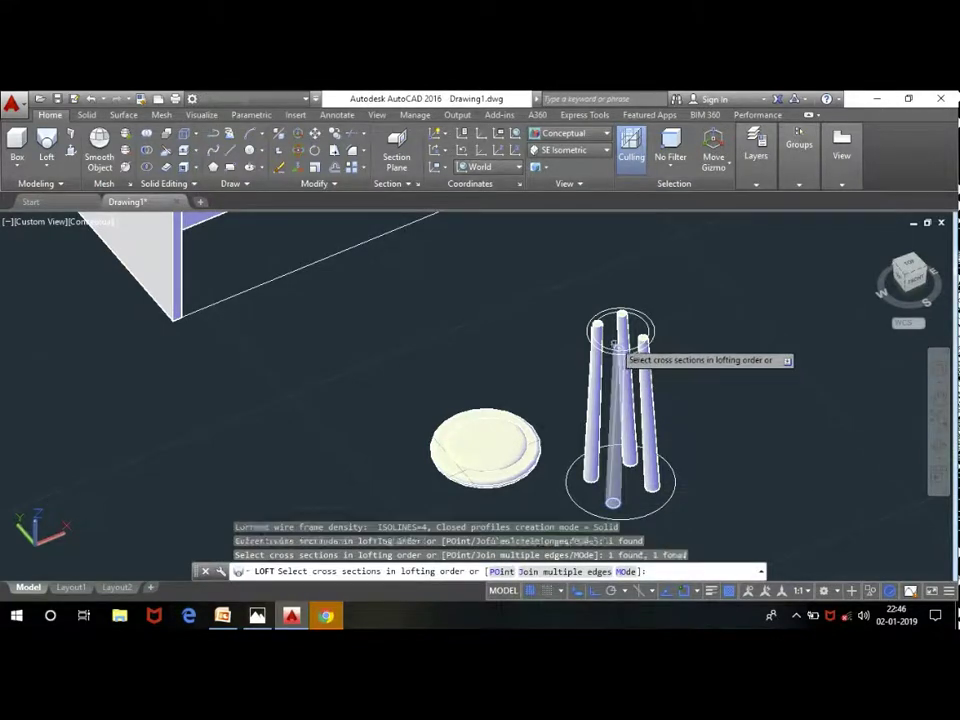
key("Return")
key("Return")
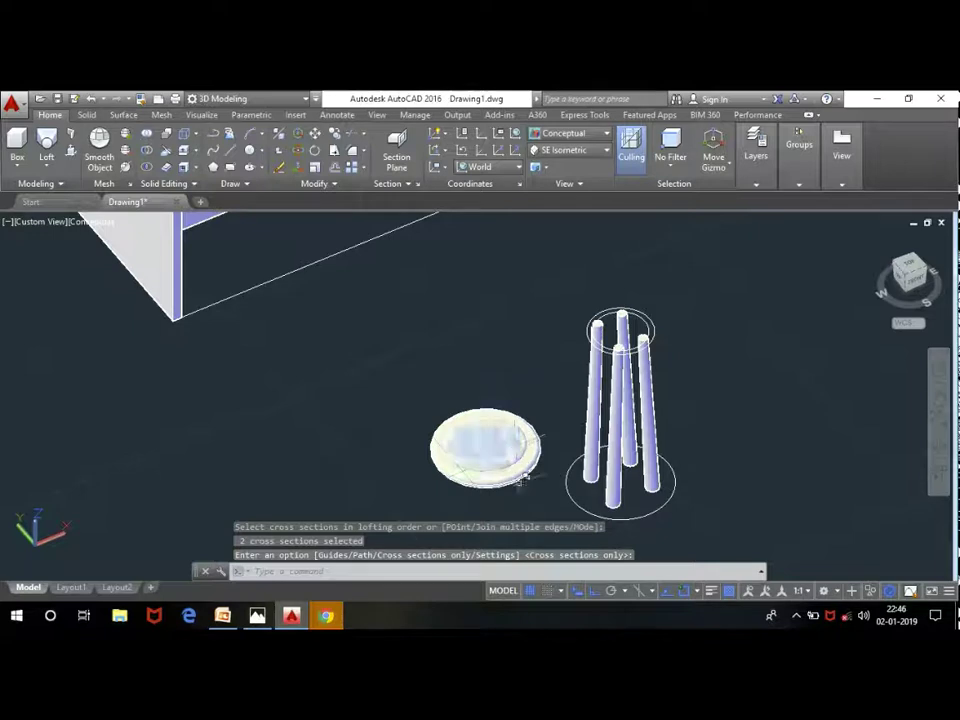
Step: Select the seat disc, switch to 2D Wireframe, and tilt the view to see disc and stool
left_click(527, 500)
left_click(432, 385)
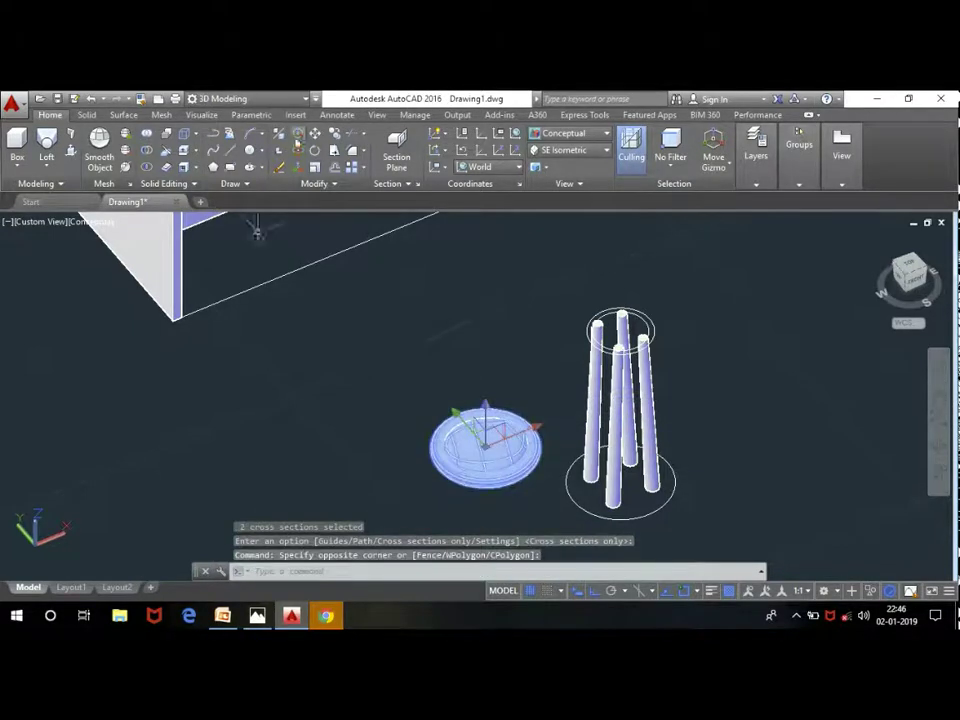
left_click(562, 137)
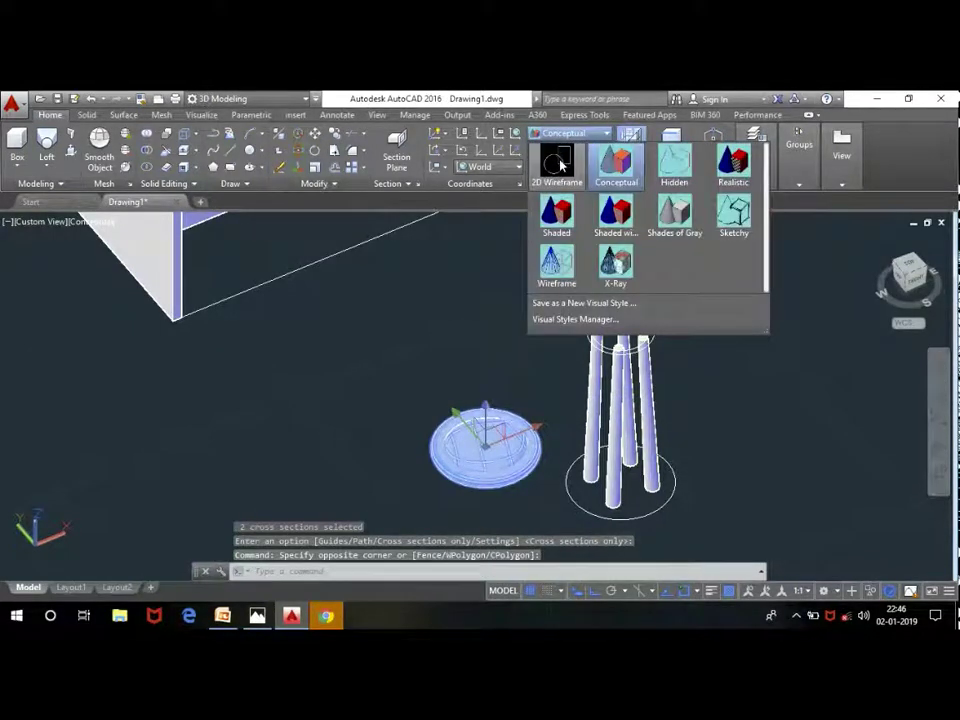
left_click(558, 162)
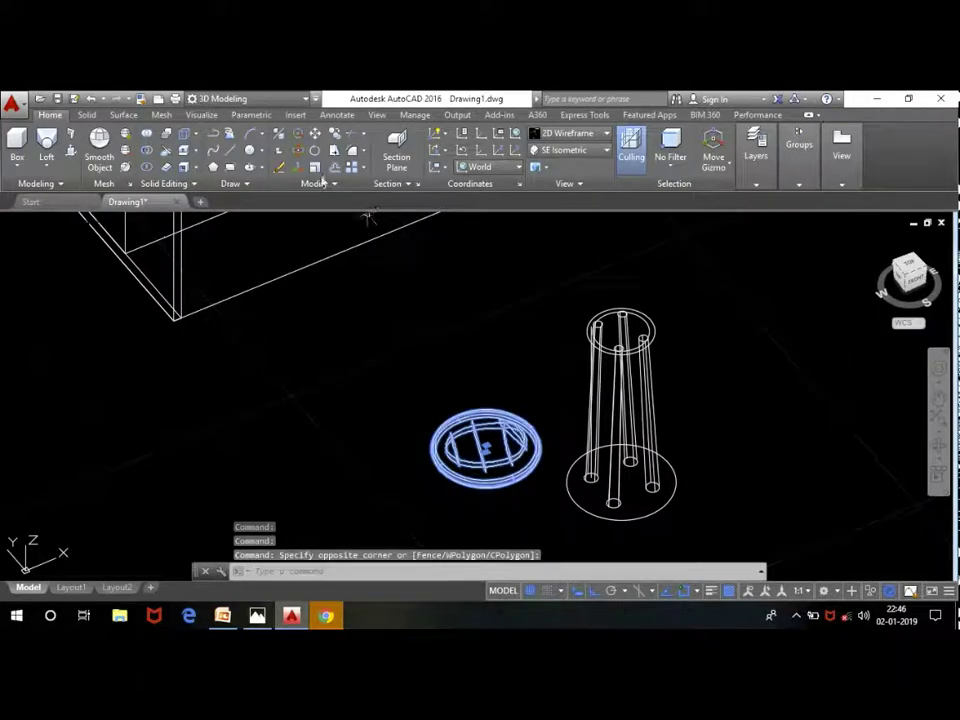
left_click(315, 135)
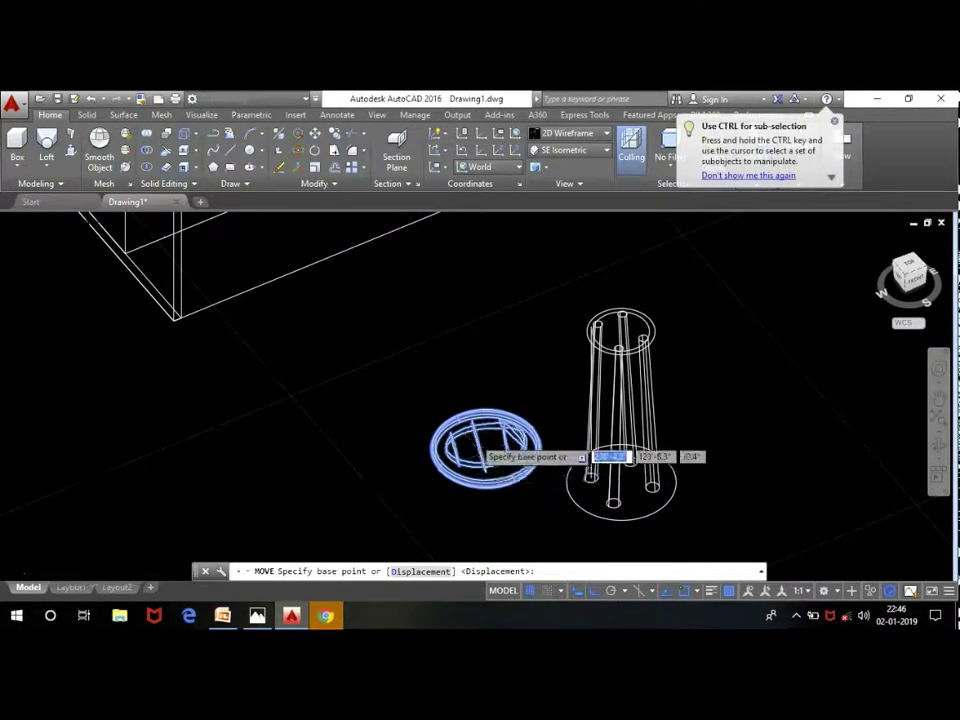
scroll(480, 450, "up", 5)
scroll(470, 420, "down", 3)
key("Escape")
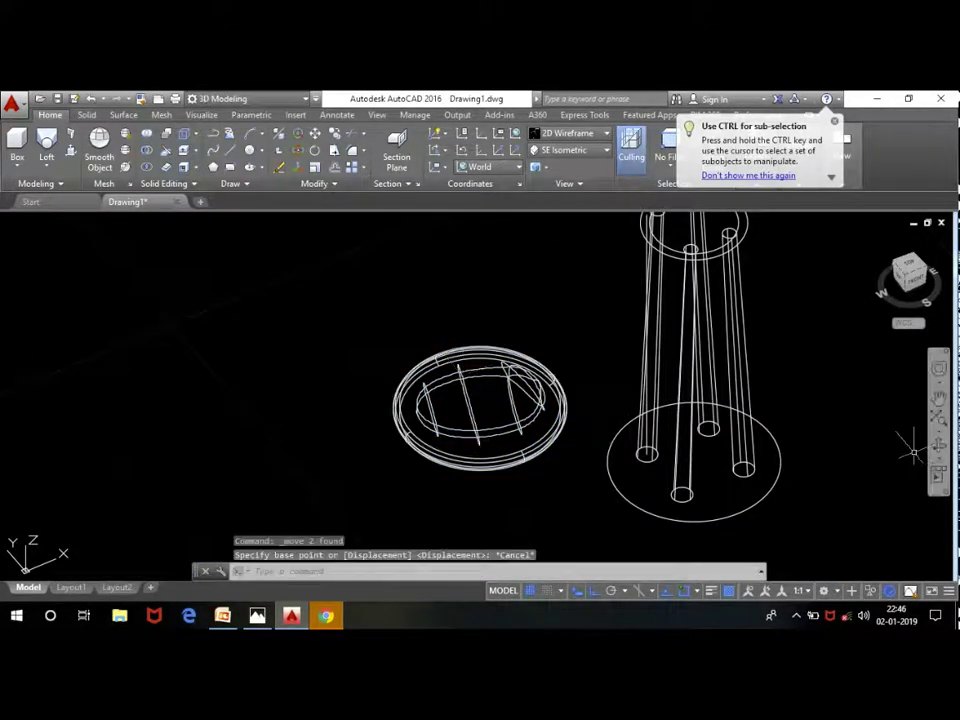
left_click(938, 446)
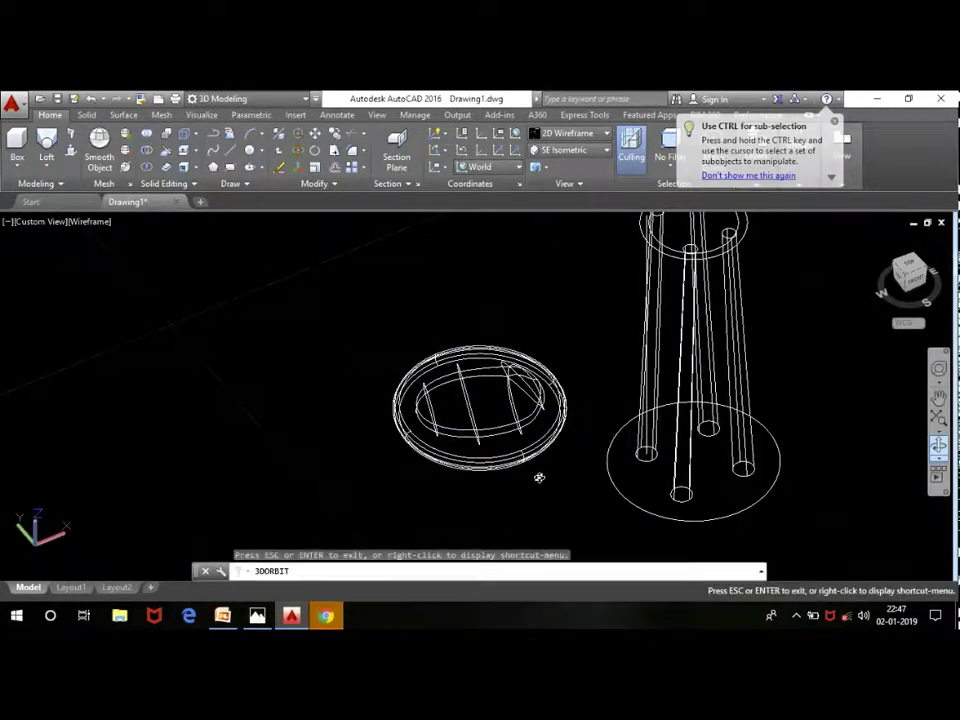
mouse_move(538, 480)
left_mouse_down()
mouse_move(574, 441)
mouse_move(572, 454)
left_mouse_up()
key("Escape")
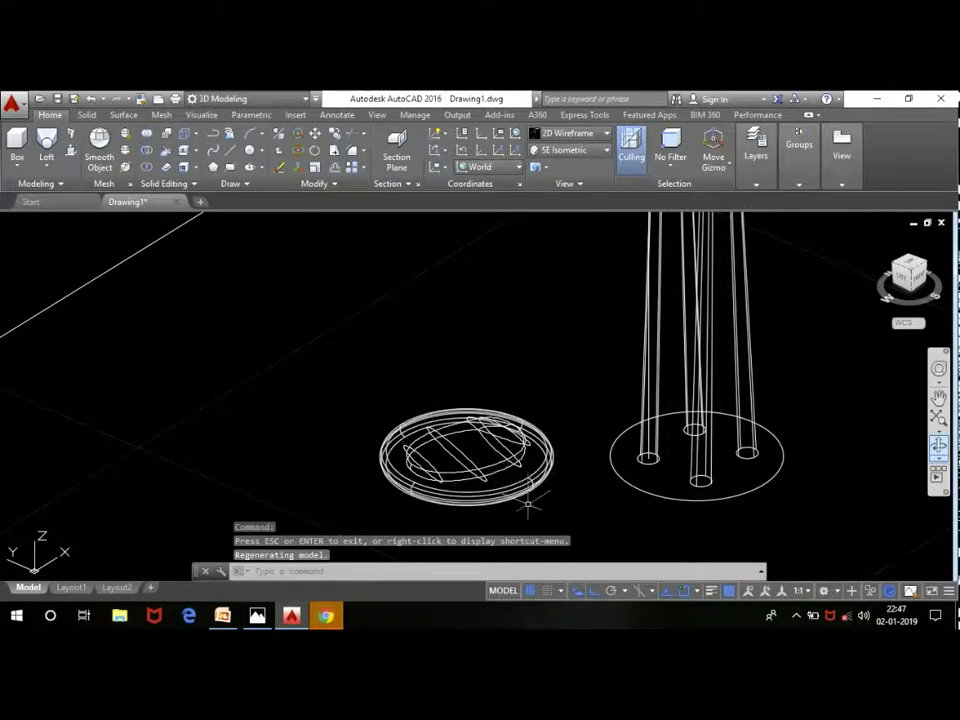
Step: Move the seat disc from its centre onto the top of the four legs
left_click(530, 490)
left_click(398, 388)
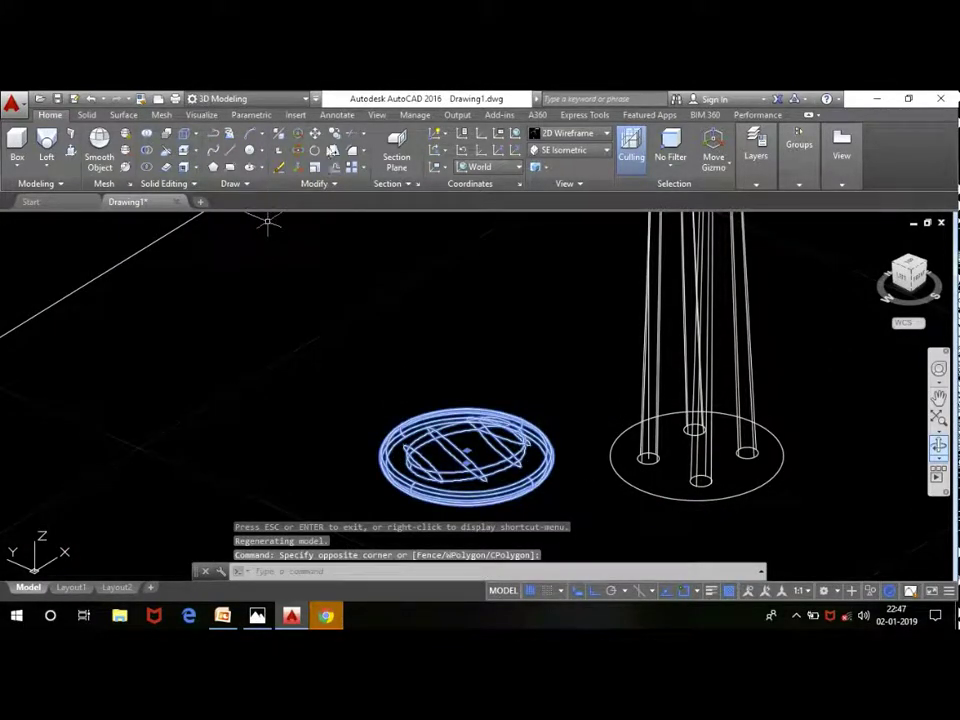
left_click(315, 134)
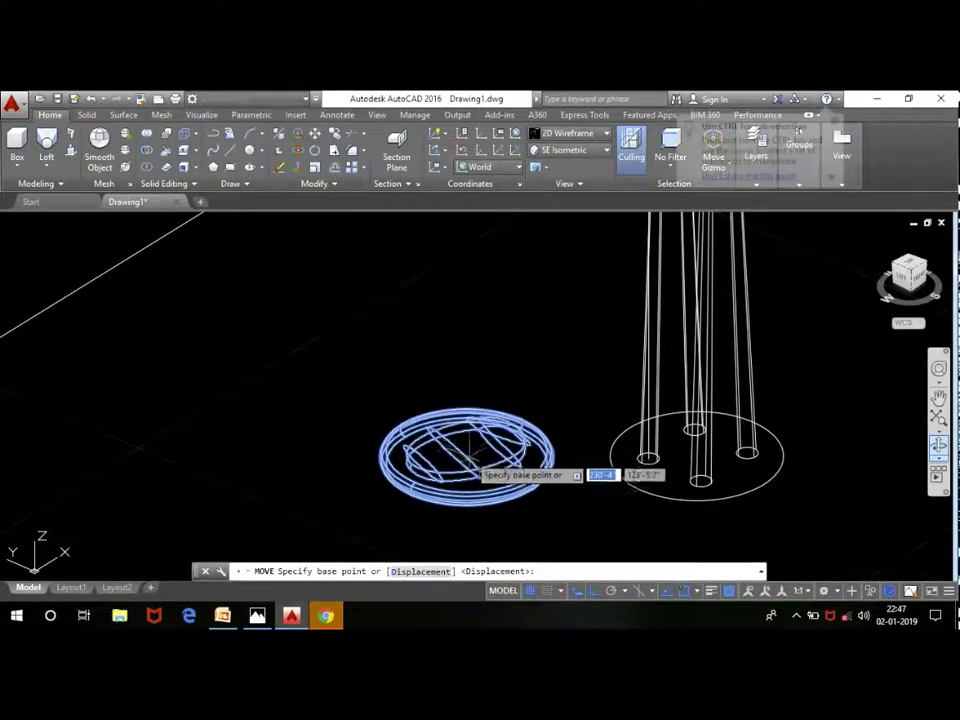
scroll(461, 464, "up", 4)
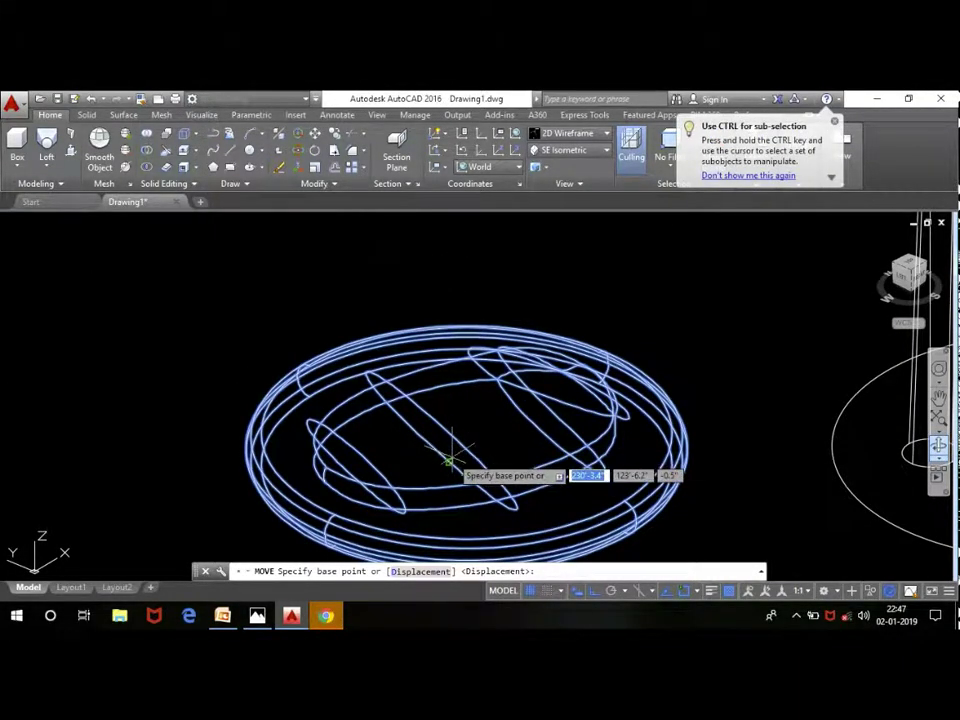
scroll(450, 458, "down", 2)
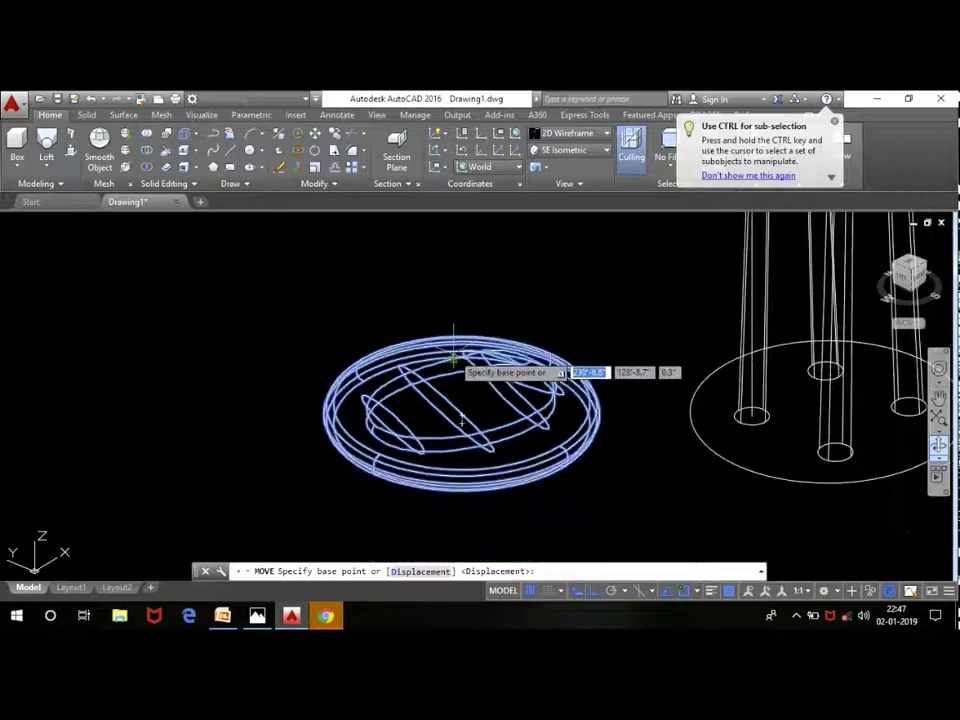
left_click(456, 422)
scroll(450, 424, "down", 3)
scroll(442, 428, "down", 2)
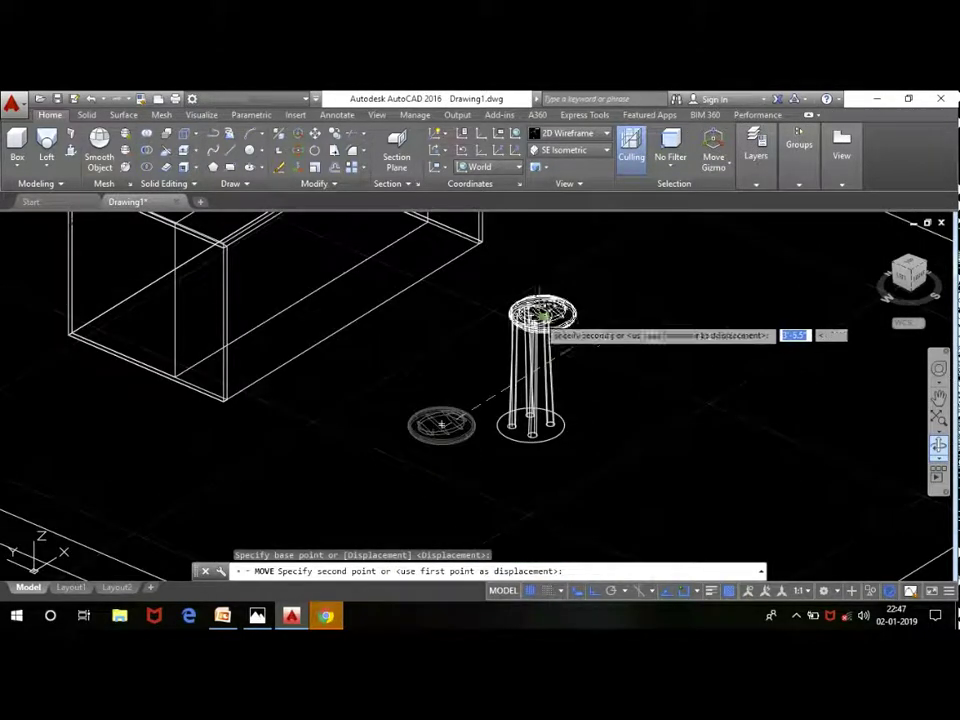
scroll(540, 315, "up", 5)
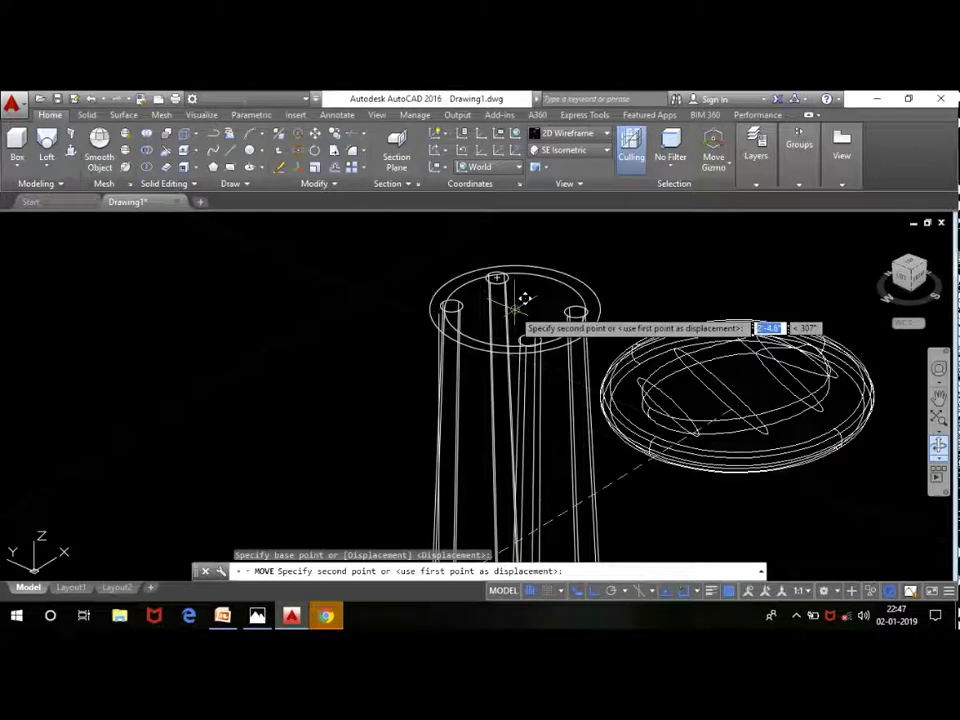
left_click(514, 308)
scroll(600, 325, "down", 3)
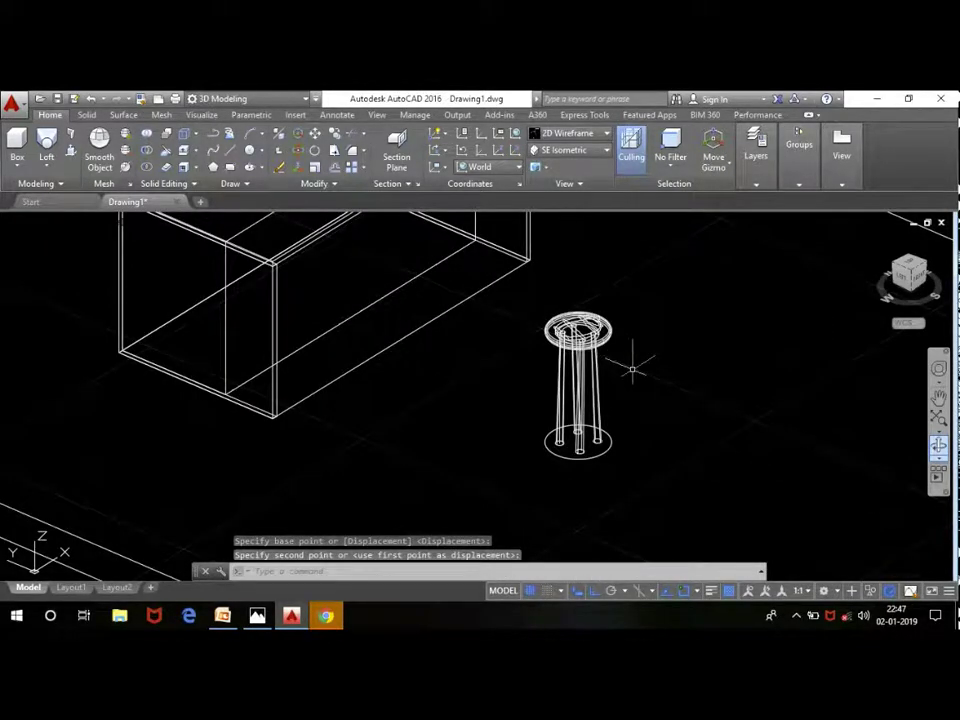
key("Escape")
Step: Switch the visual style to Conceptual and briefly check the kitchen reference photo
left_click(595, 136)
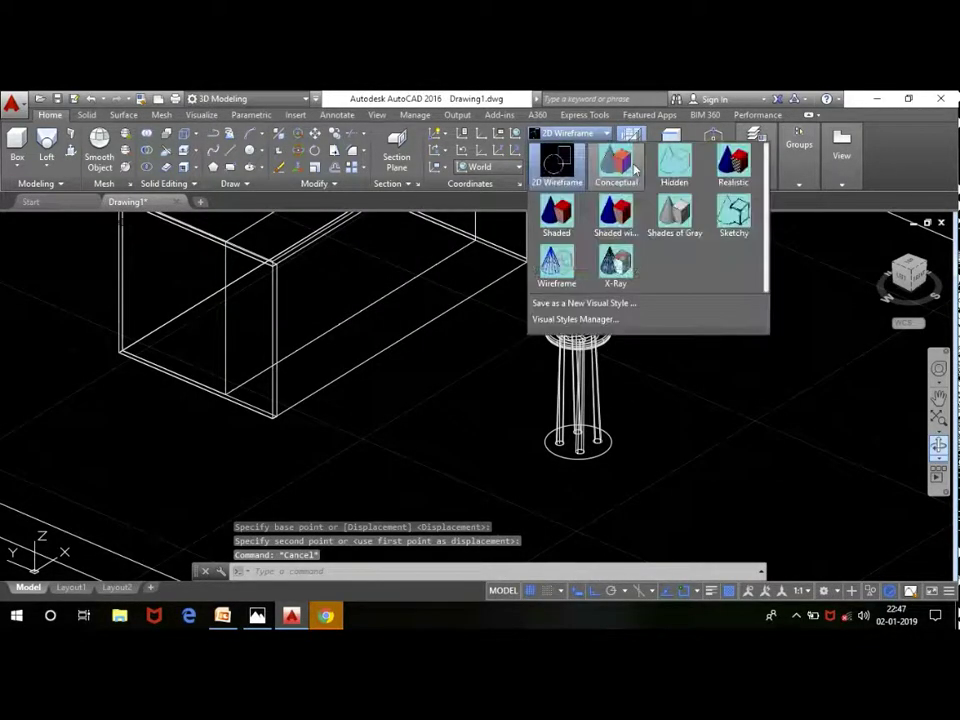
left_click(615, 160)
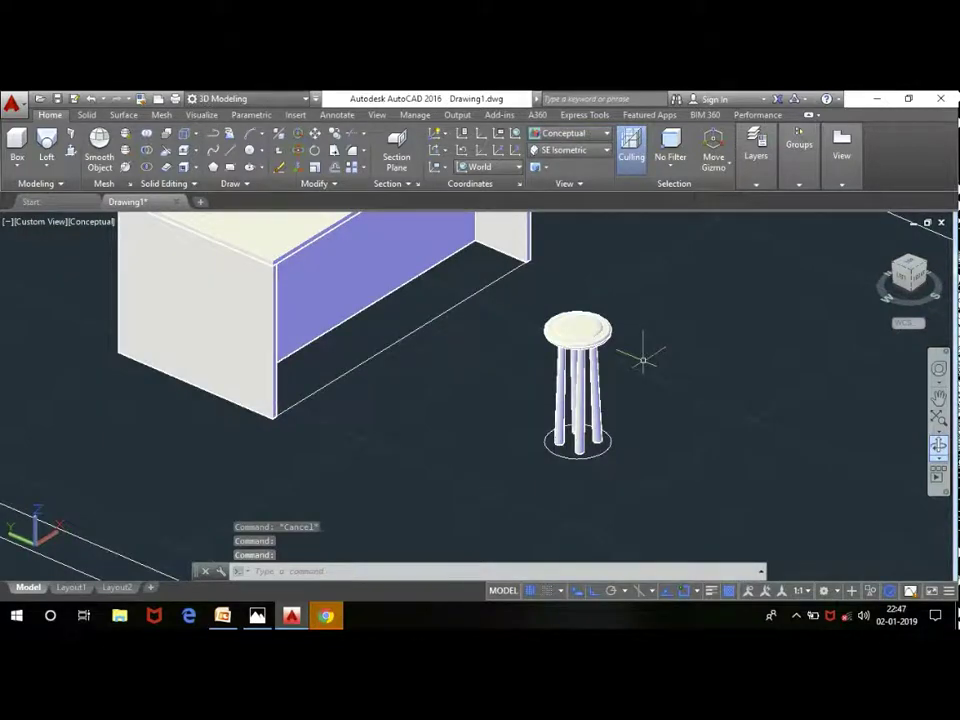
scroll(585, 360, "up", 3)
scroll(585, 360, "down", 6)
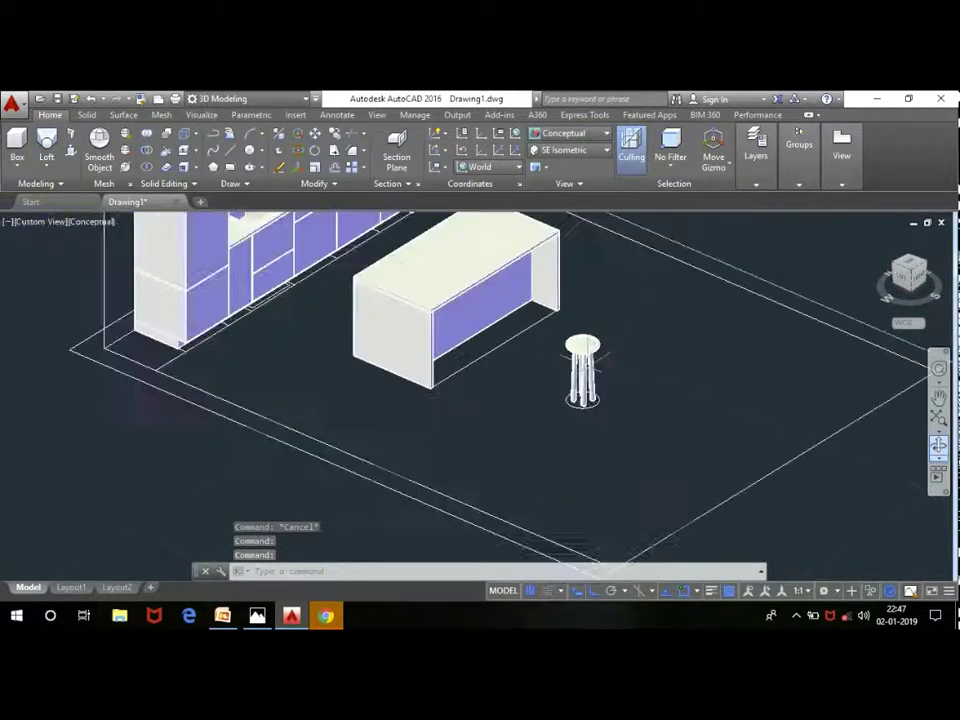
scroll(583, 368, "up", 4)
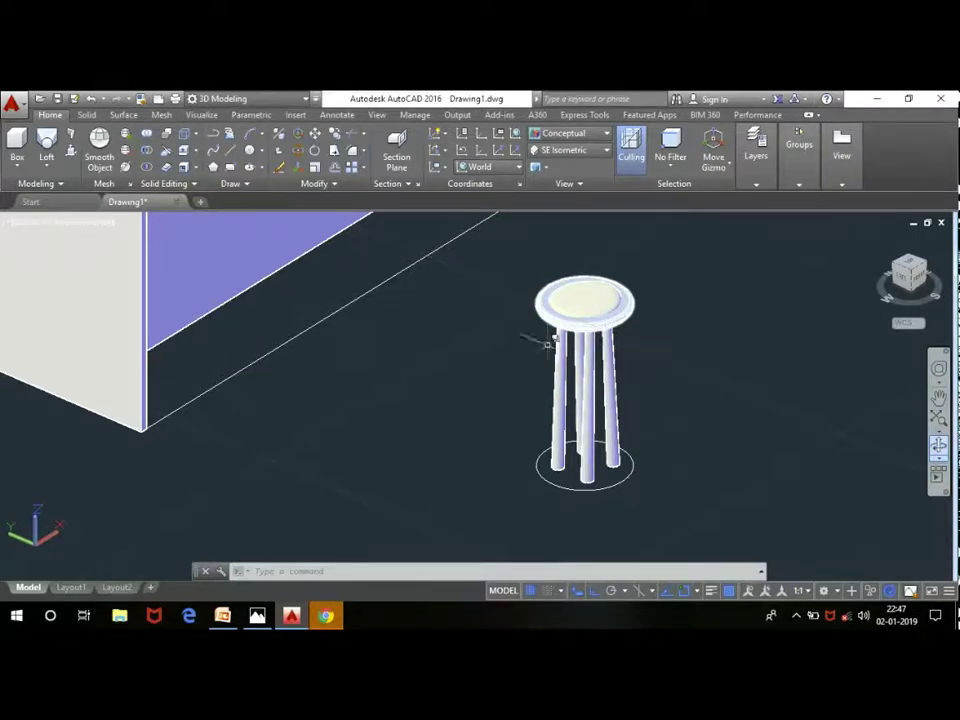
left_click(258, 616)
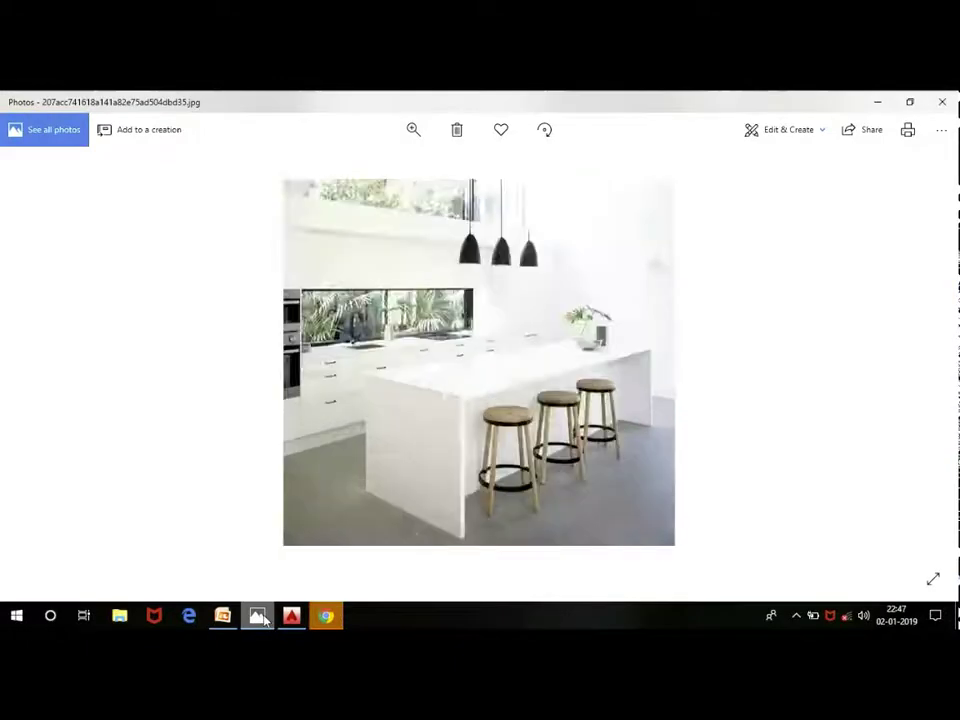
left_click(291, 616)
scroll(575, 461, "up", 5)
scroll(574, 460, "up", 3)
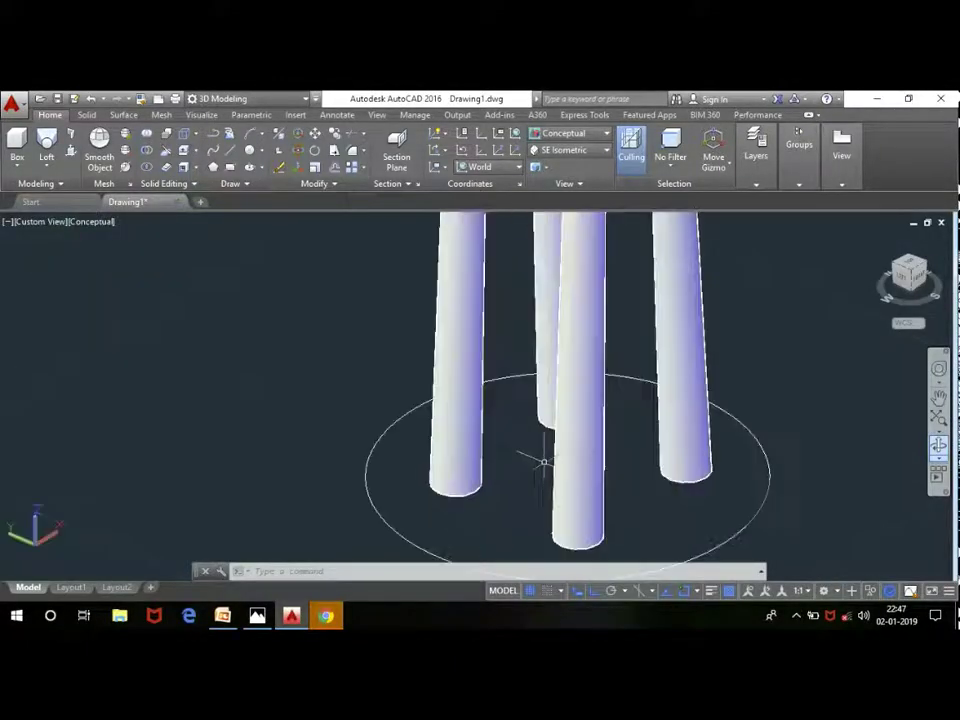
left_click(456, 476)
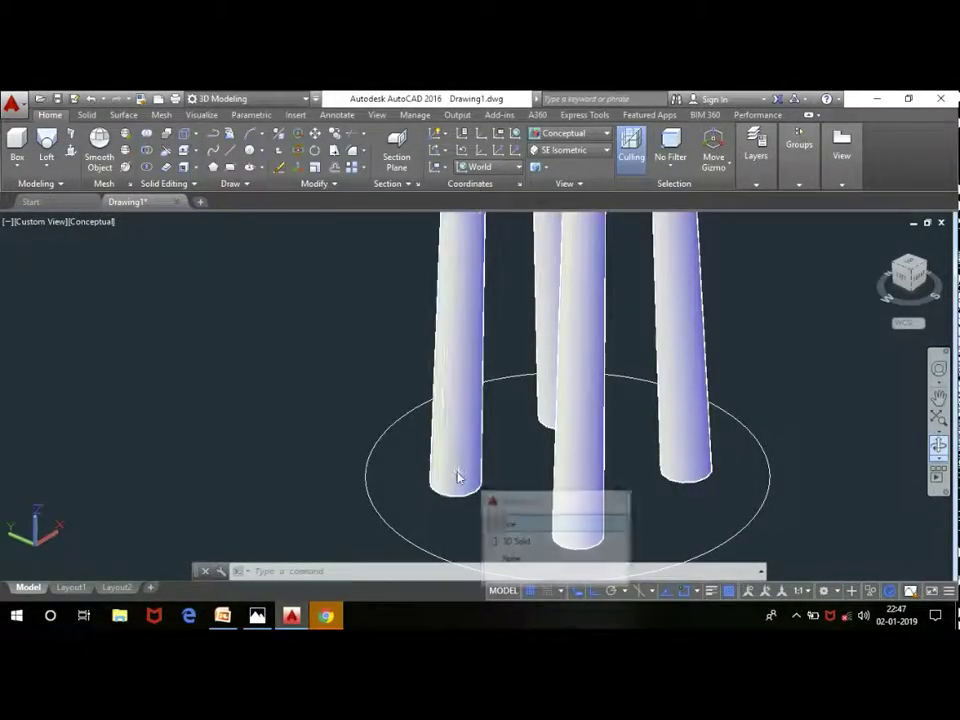
left_click(511, 543)
scroll(444, 478, "up", 2)
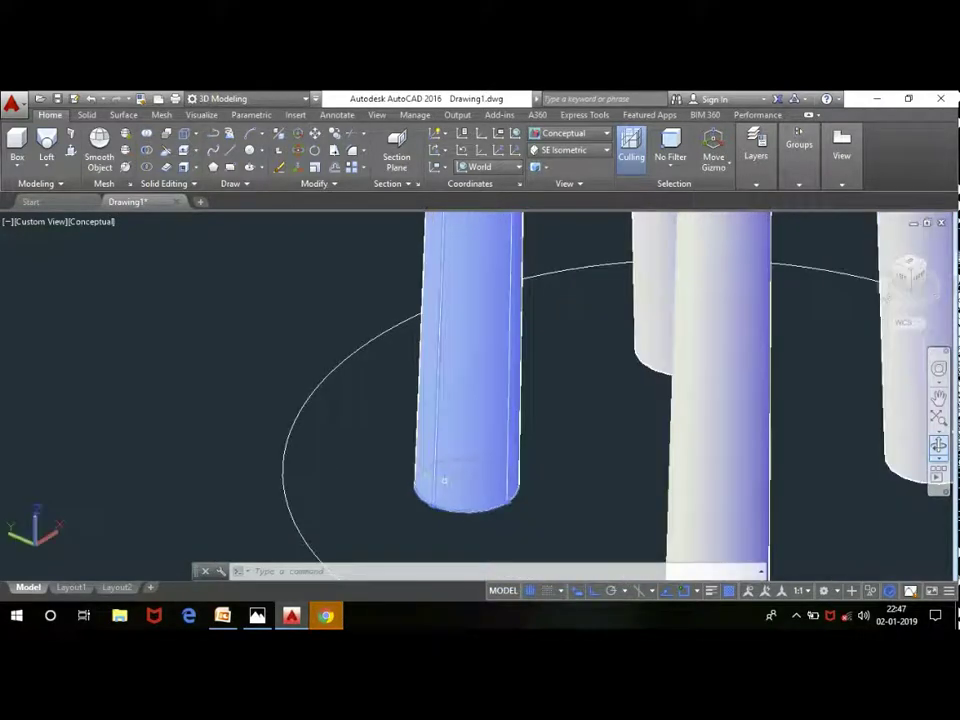
left_click(565, 525)
left_click(476, 446)
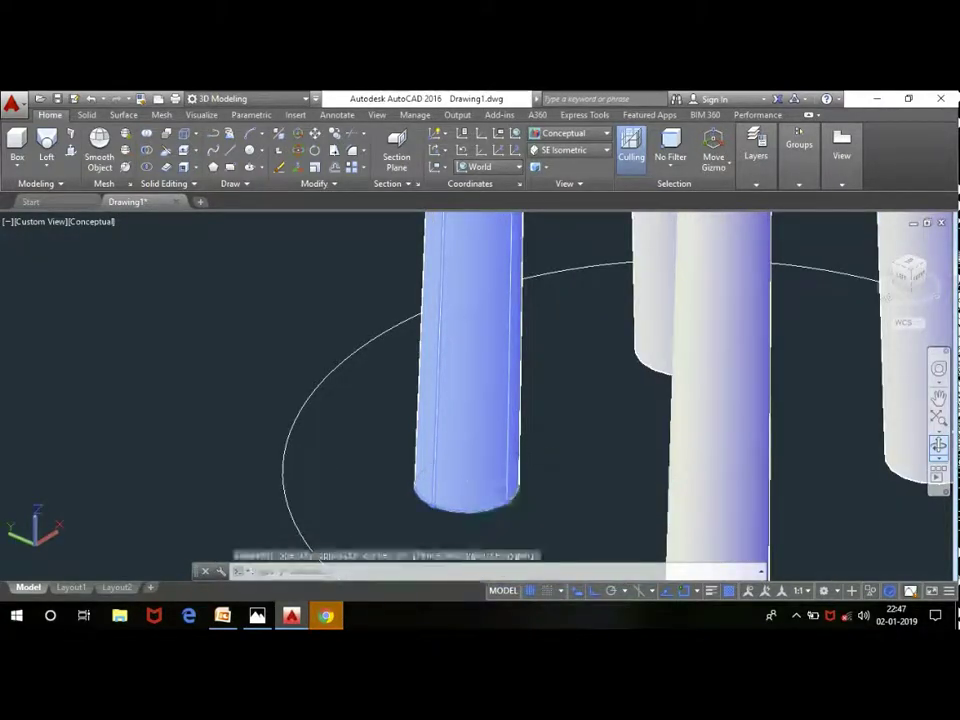
key("Escape")
left_click(540, 462)
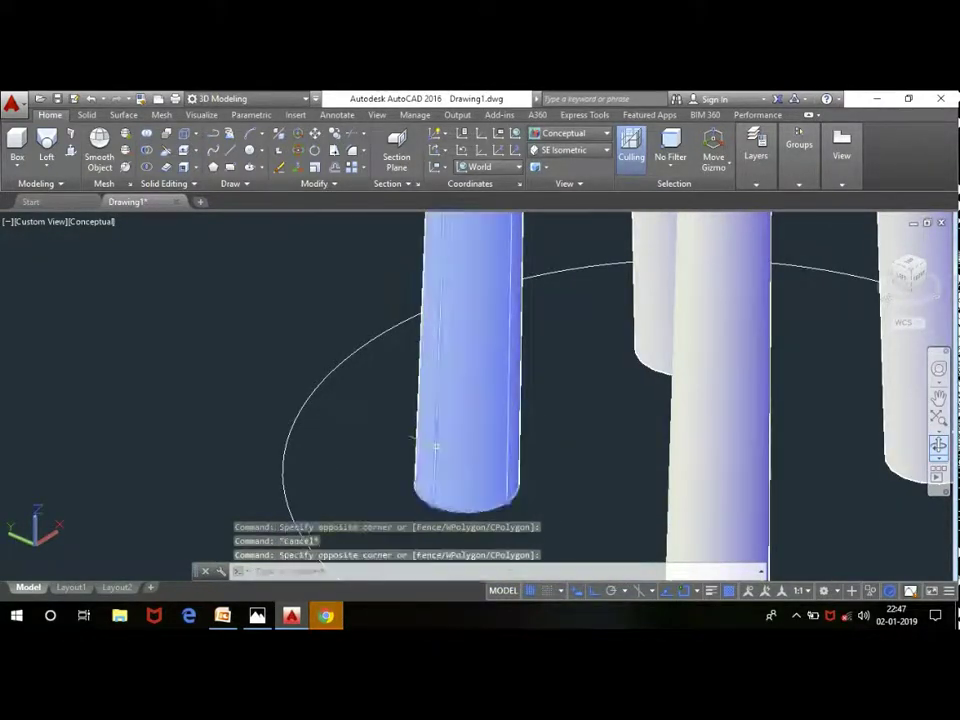
scroll(538, 411, "down", 3)
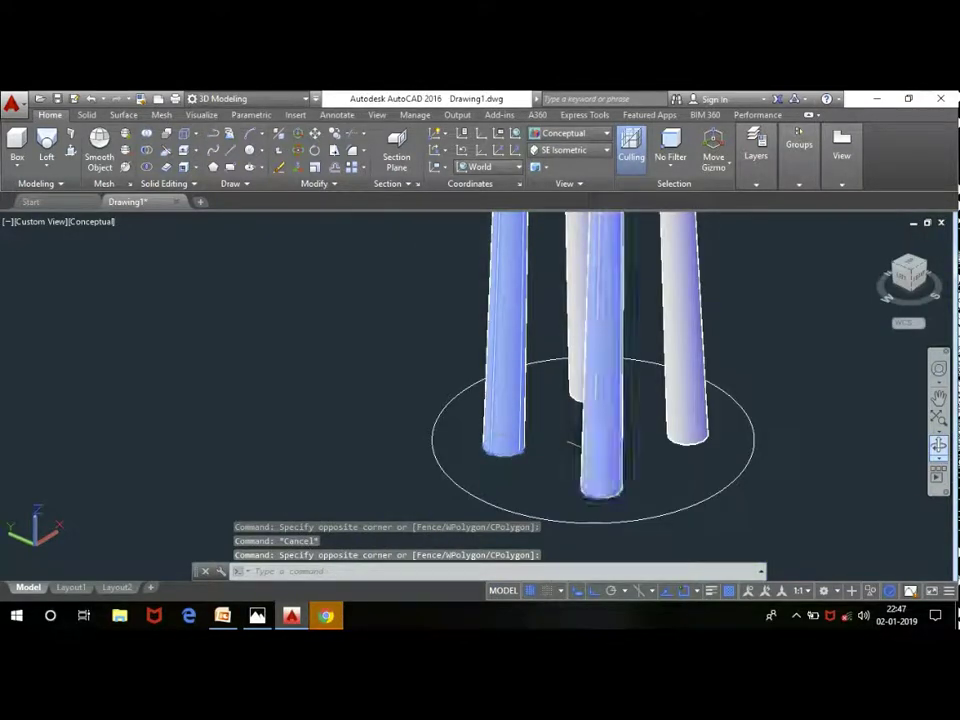
left_click(590, 452)
scroll(509, 444, "up", 2)
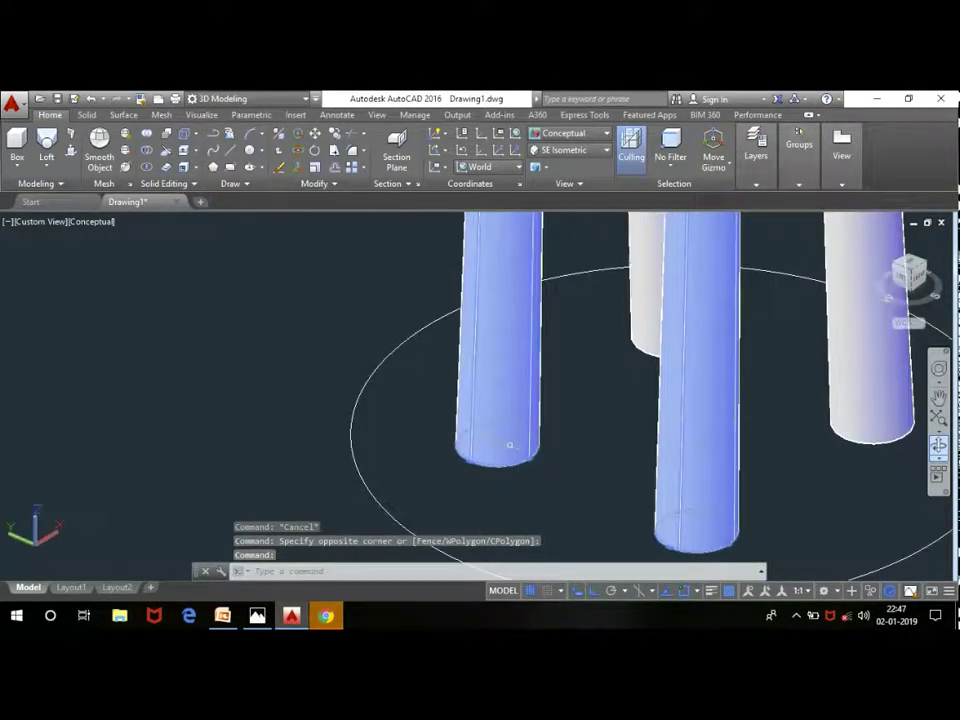
left_click(530, 458)
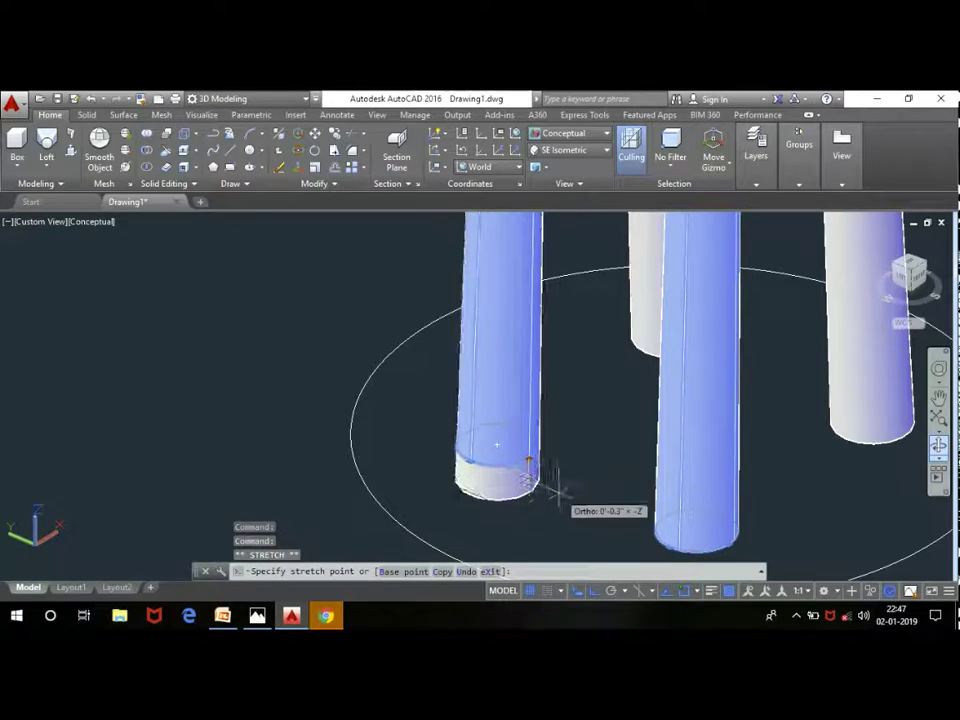
scroll(497, 444, "up", 3)
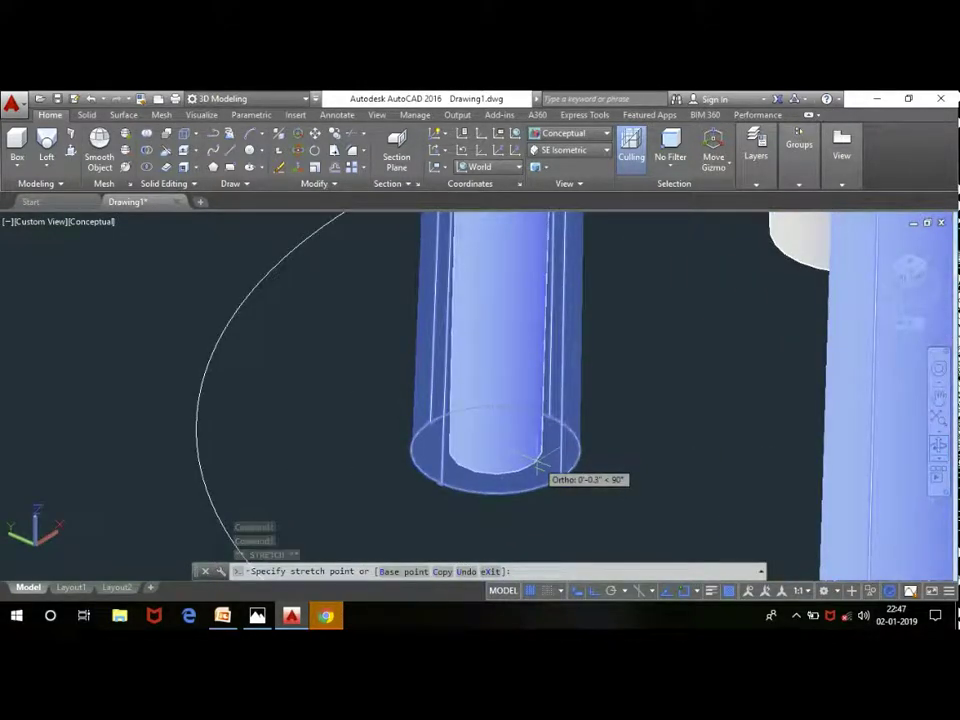
key("Escape")
scroll(480, 470, "down", 1)
scroll(465, 480, "down", 3)
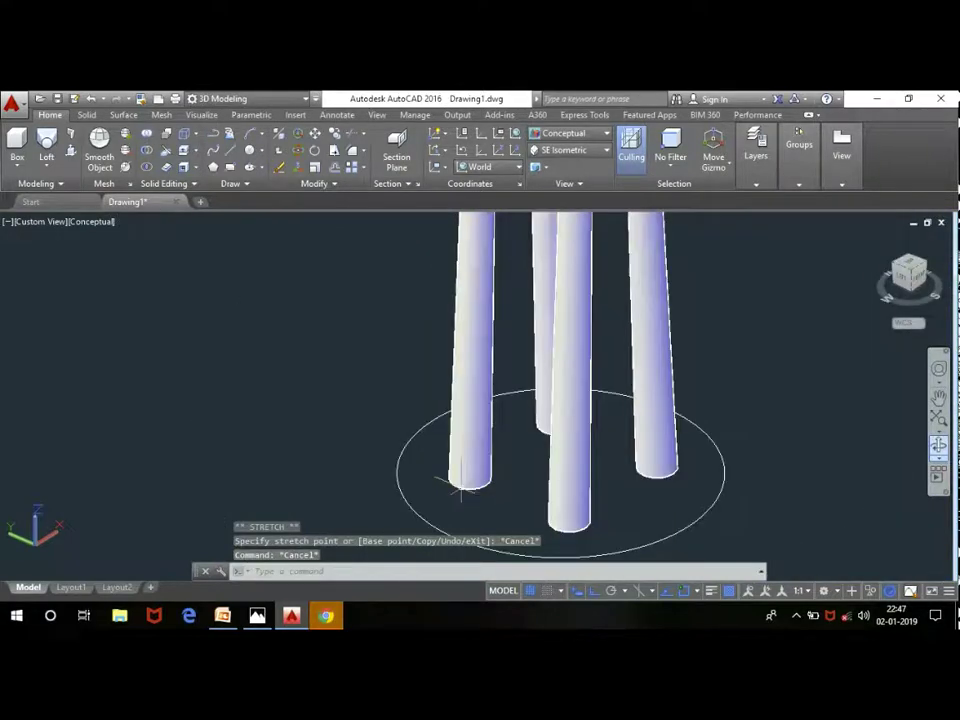
scroll(457, 484, "down", 2)
scroll(534, 368, "up", 2)
scroll(480, 365, "up", 3)
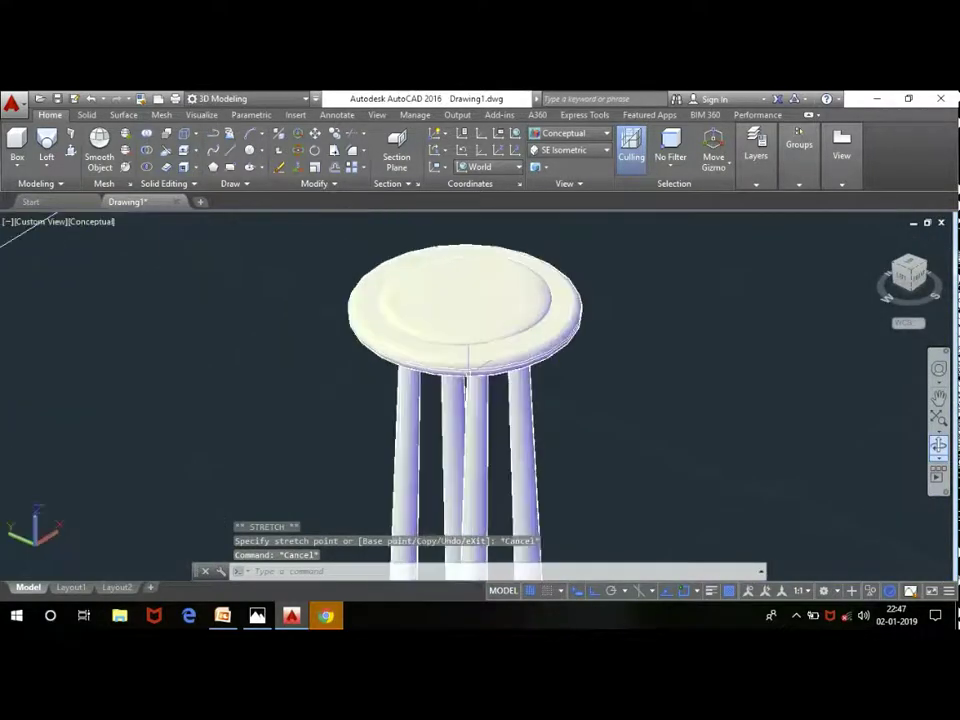
scroll(469, 364, "down", 2)
scroll(500, 362, "down", 2)
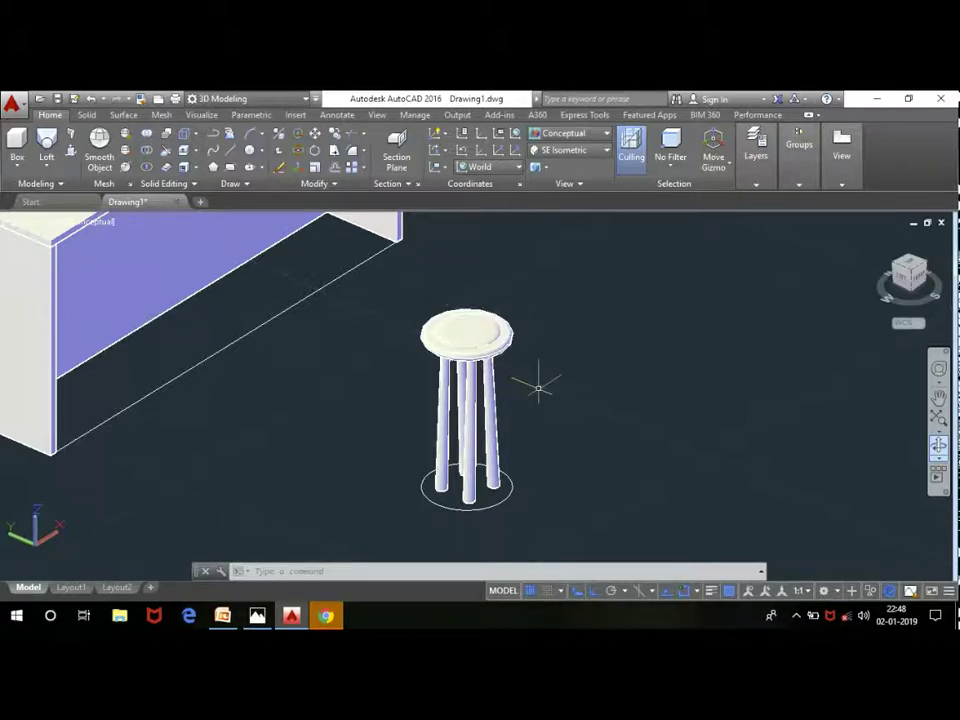
Step: Move the whole stool with M to stand against the island's long side
left_click(558, 519)
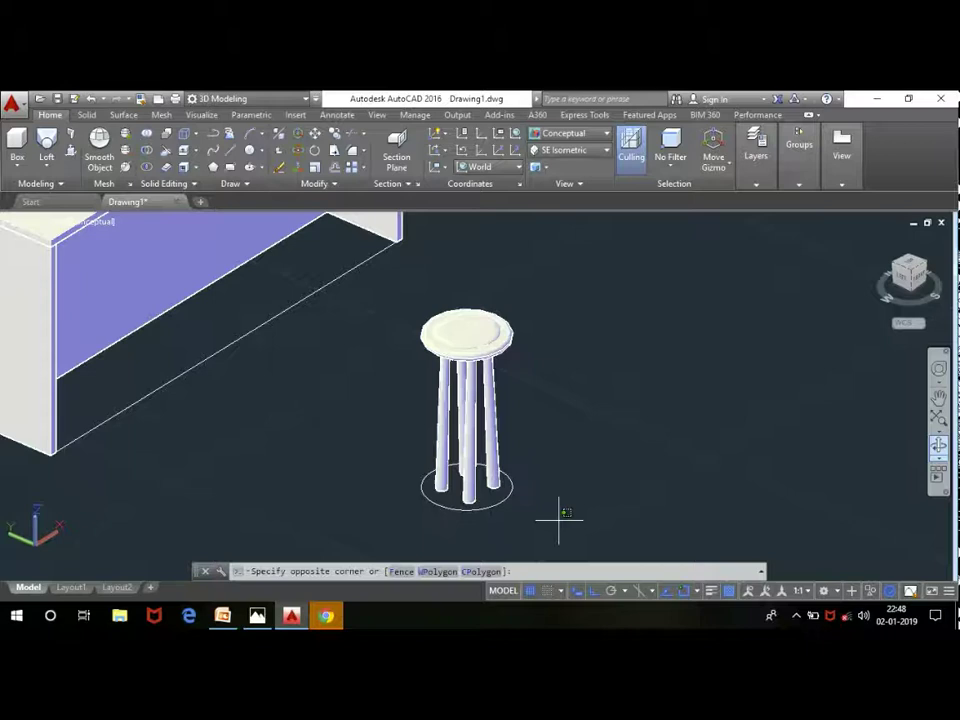
left_click(410, 292)
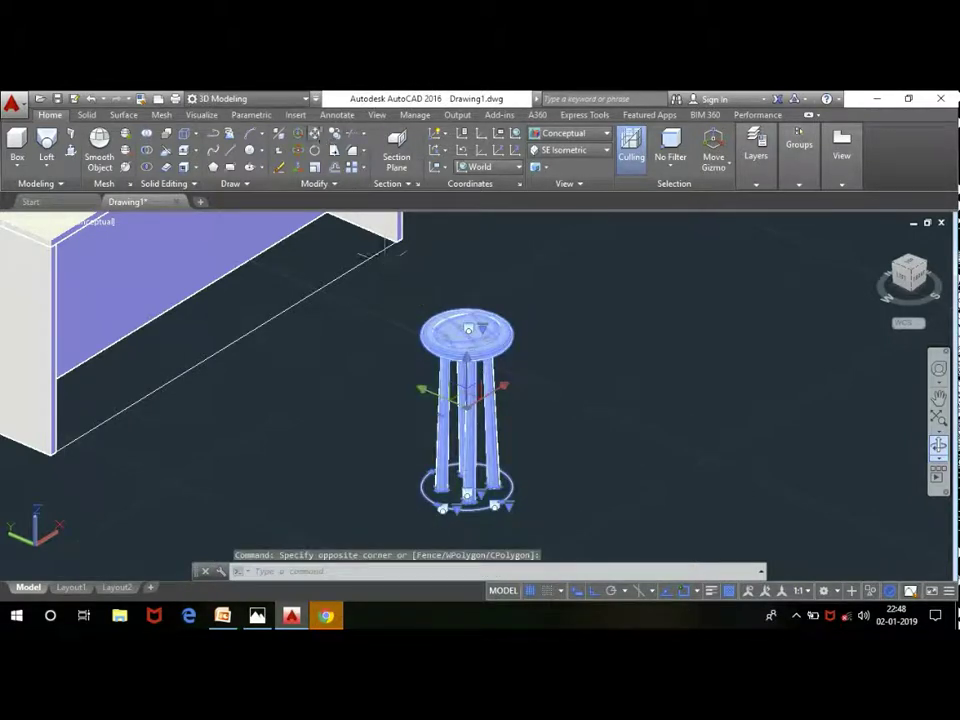
type("m")
key("Return")
left_click(363, 510)
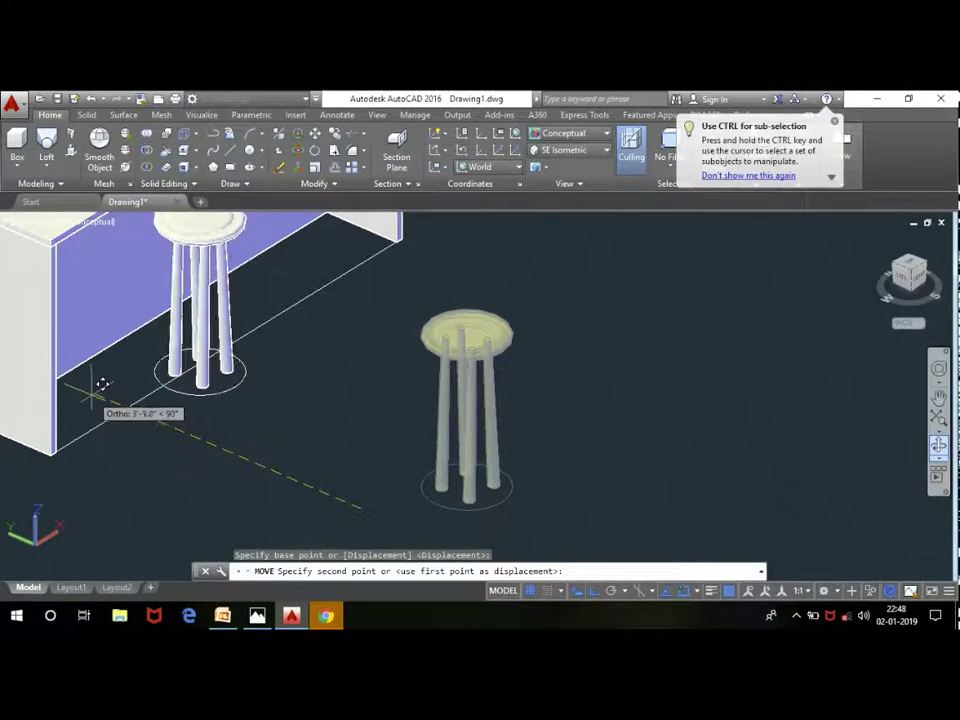
left_click(101, 385)
scroll(230, 390, "down", 3)
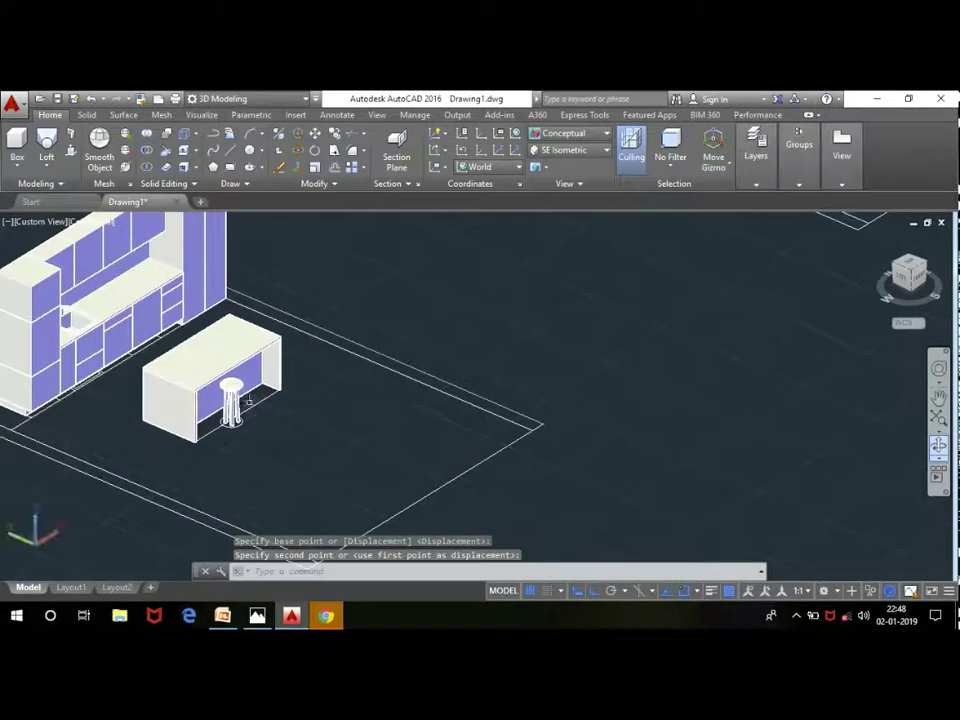
scroll(240, 375, "up", 5)
scroll(240, 375, "up", 3)
Step: Reselect the stool's legs and seat, picking the seat among overlapping objects
left_click(263, 491)
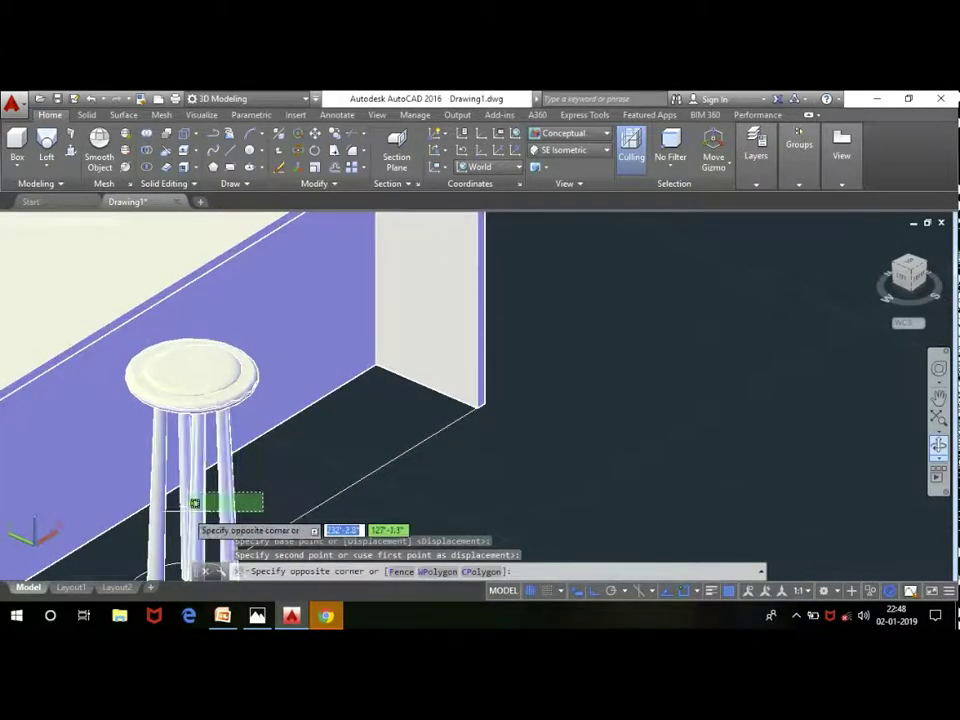
left_click(183, 512)
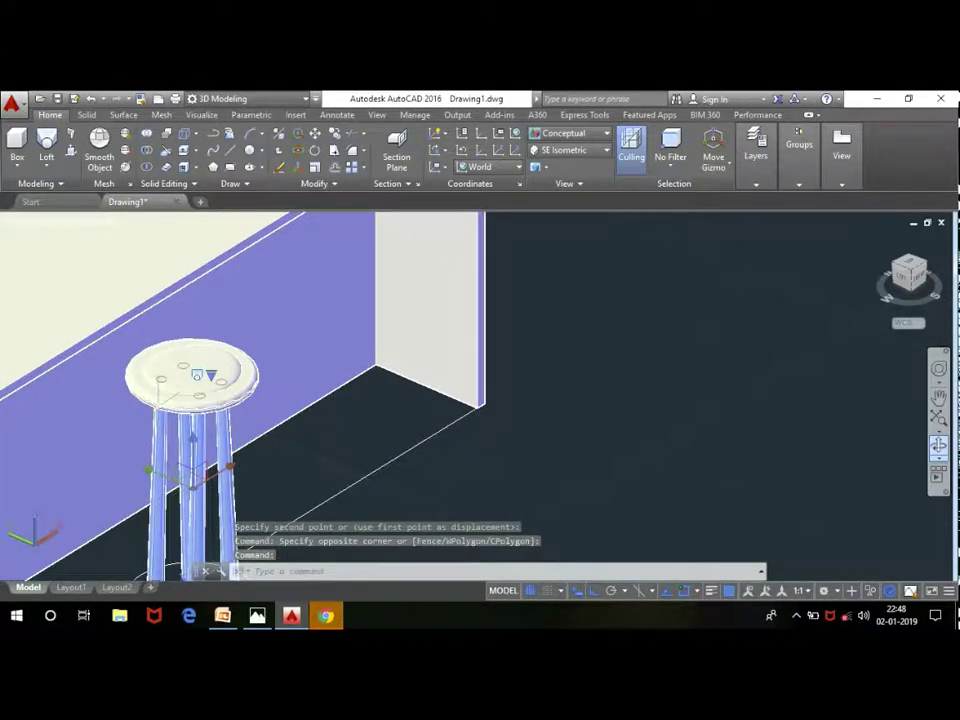
scroll(178, 365, "up", 3)
left_click(223, 414)
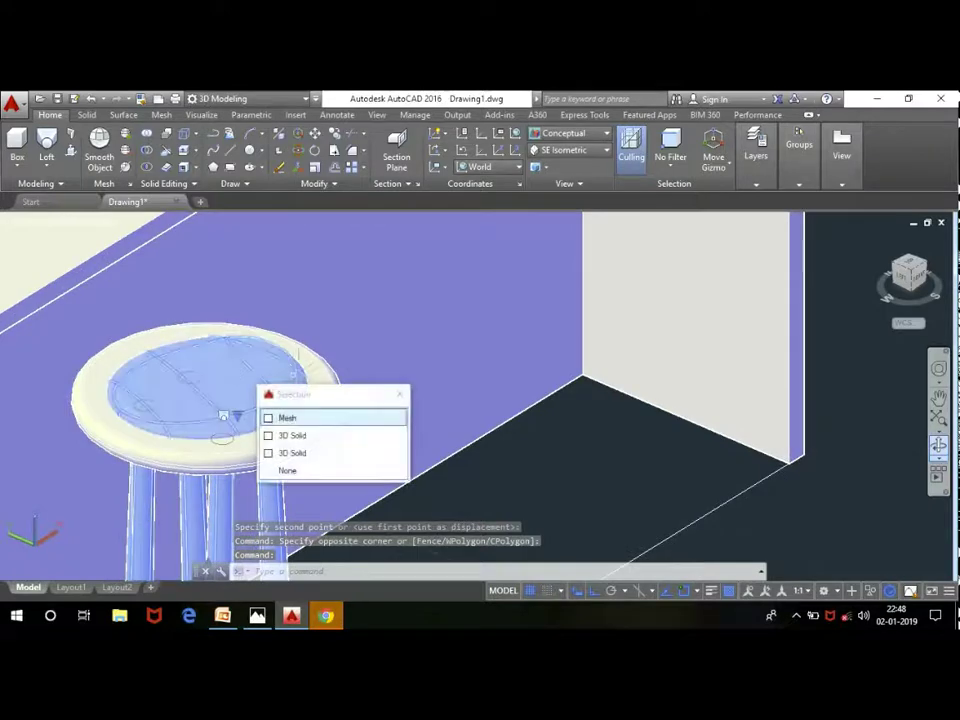
scroll(331, 358, "down", 1)
scroll(328, 373, "down", 2)
scroll(349, 315, "down", 3)
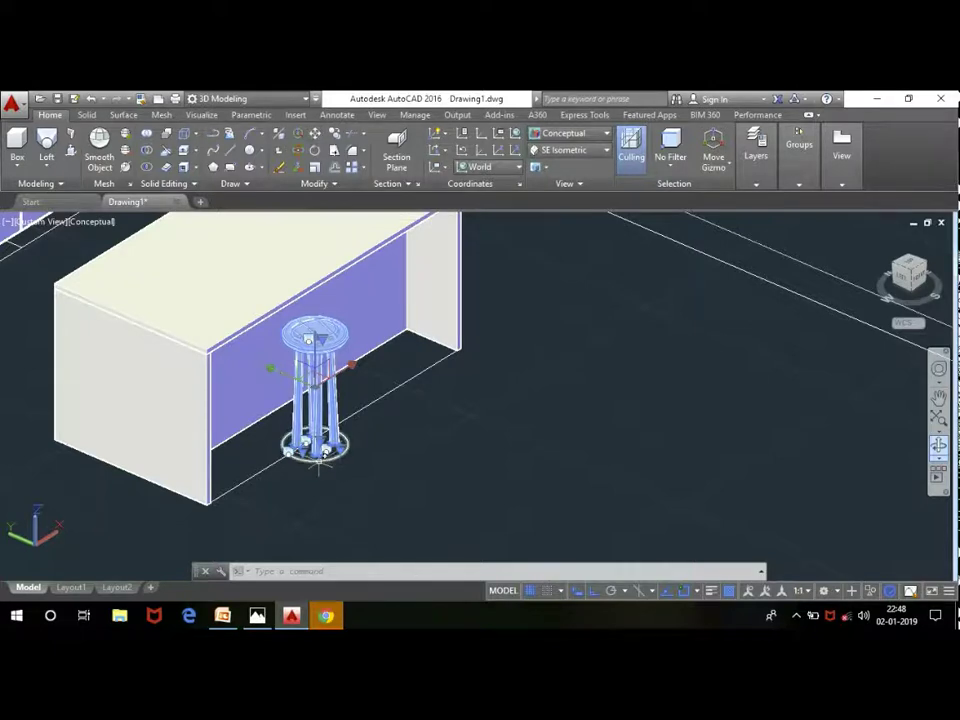
Step: Copy the stool twice, one copy toward the island's far end and one toward the near end
left_click(334, 137)
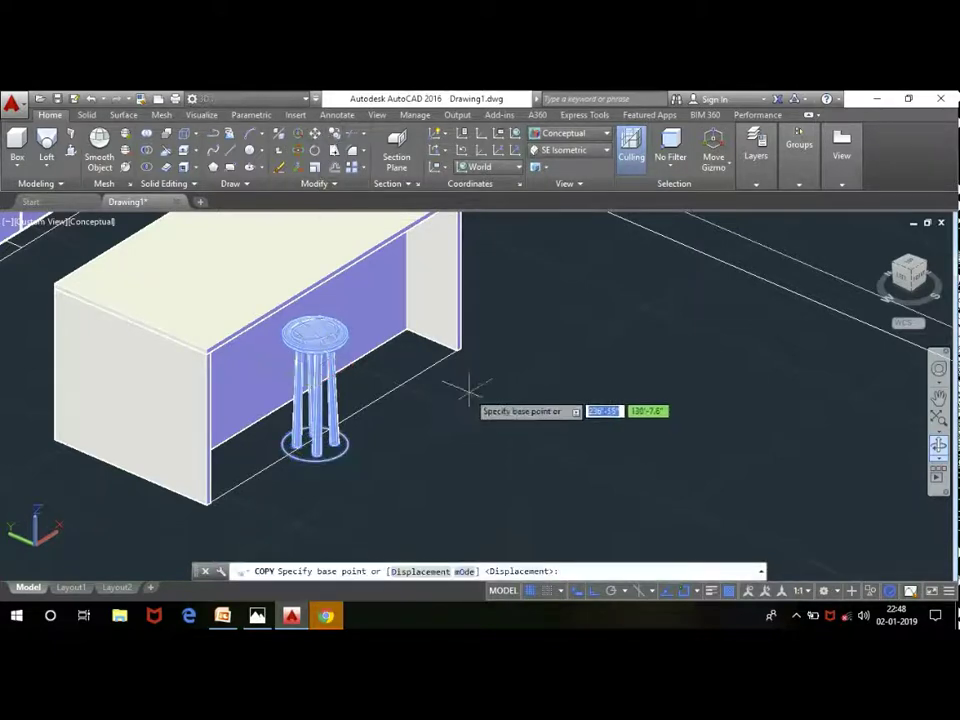
left_click(467, 389)
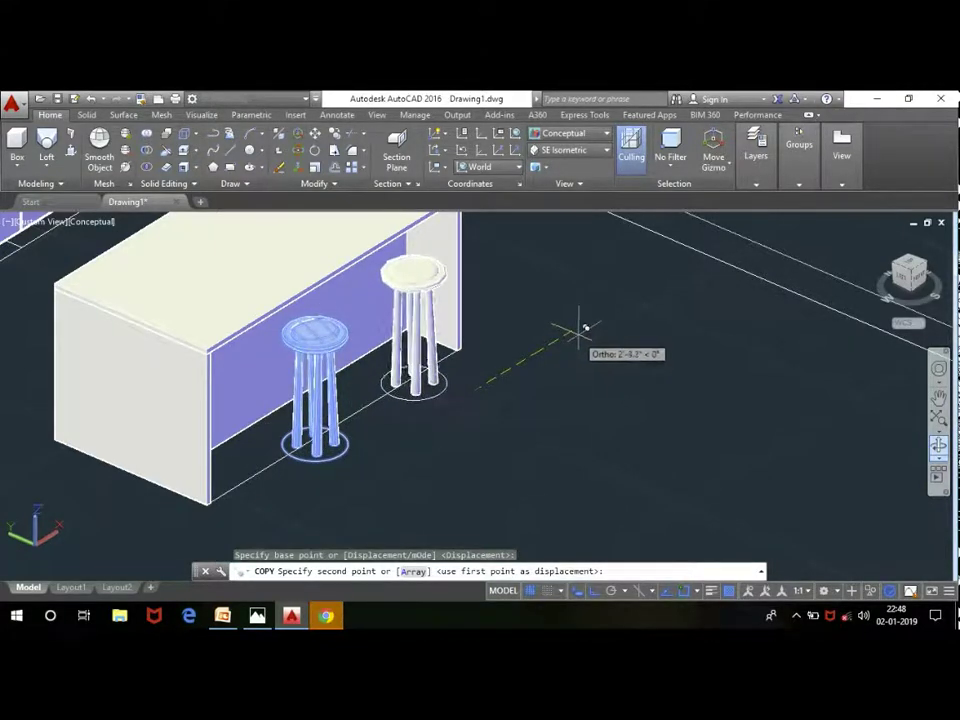
left_click(582, 330)
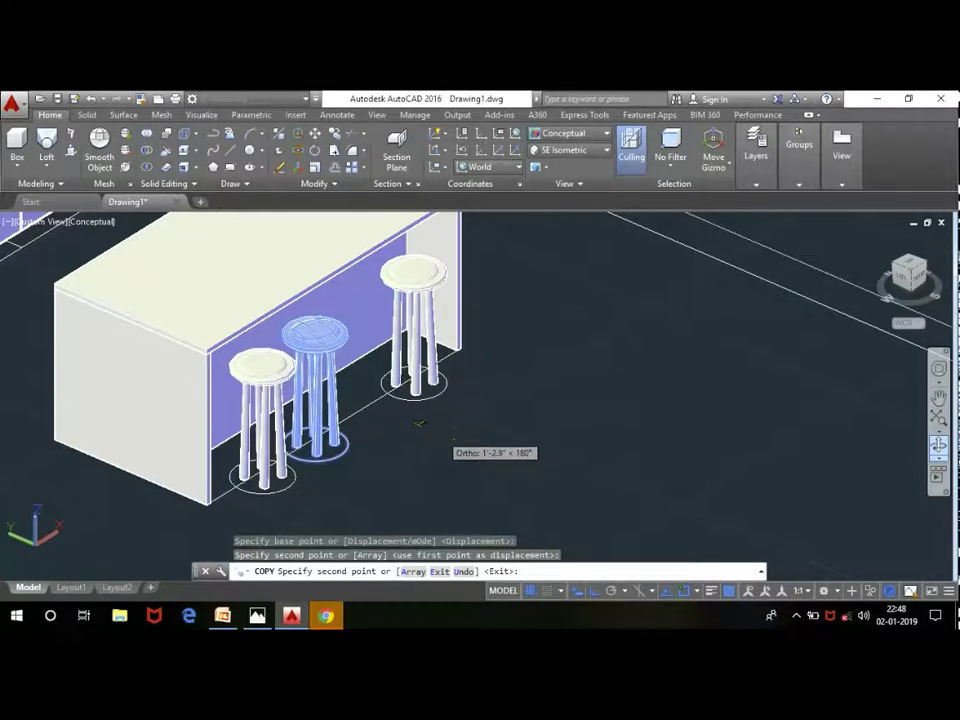
left_click(400, 437)
key("Escape")
scroll(280, 430, "up", 3)
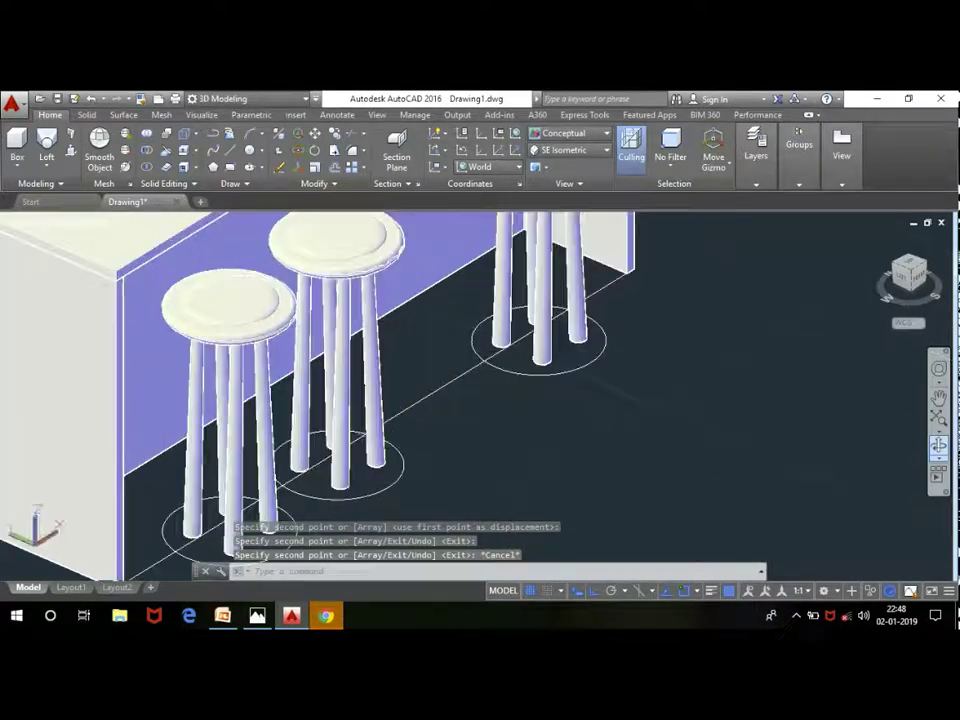
left_click(425, 480)
Step: Select the middle stool via selection cycling, move it slightly, then undo the move
left_click(350, 470)
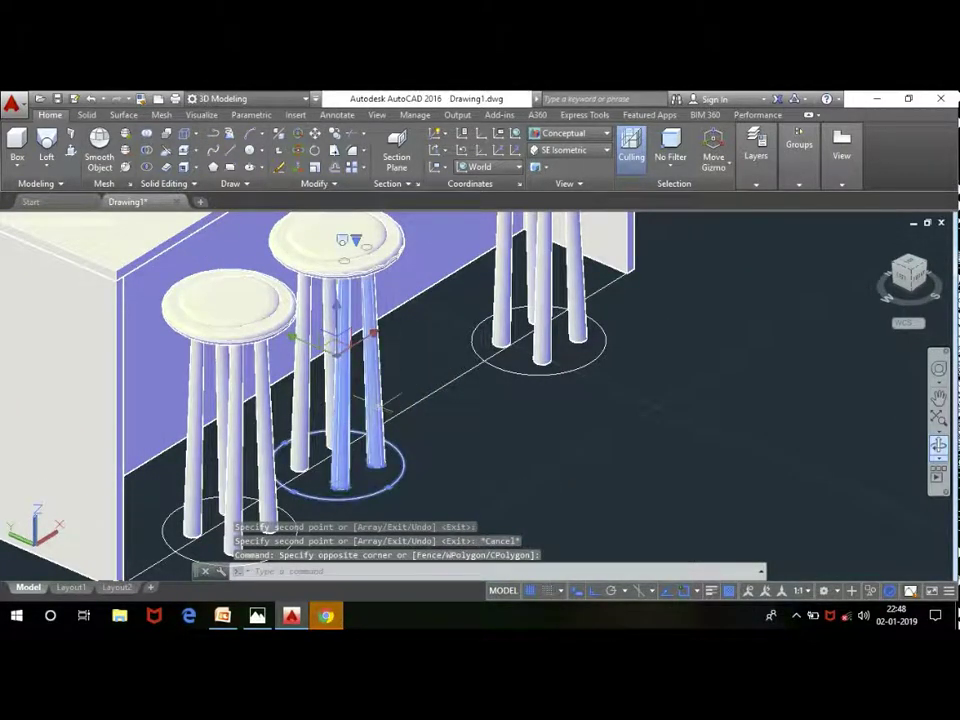
left_click(297, 432)
scroll(345, 240, "up", 2)
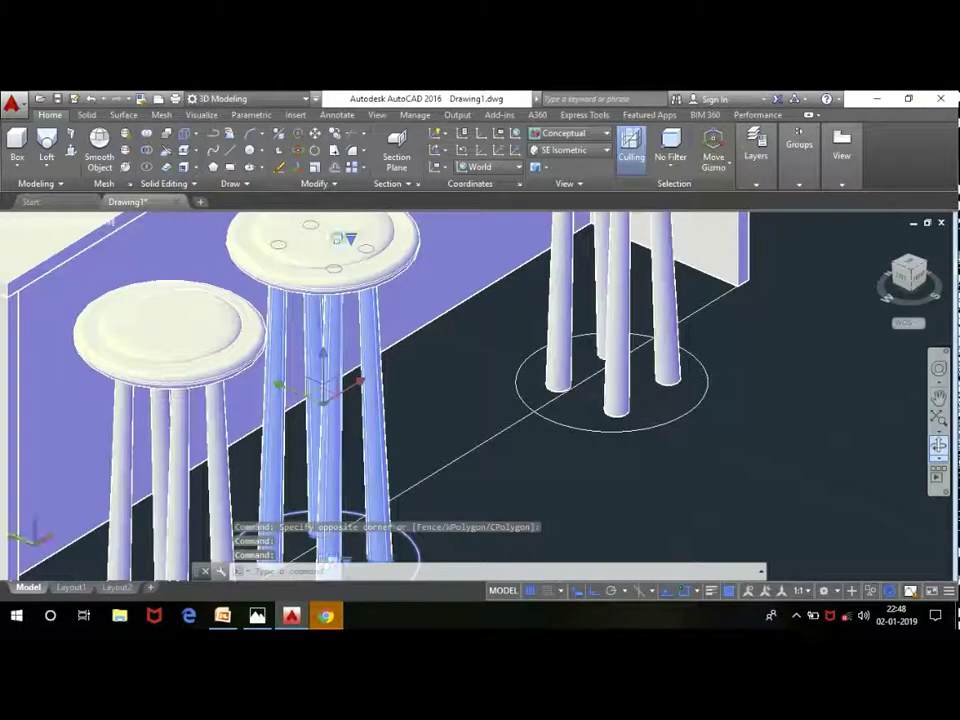
left_click(338, 238)
left_click(333, 246)
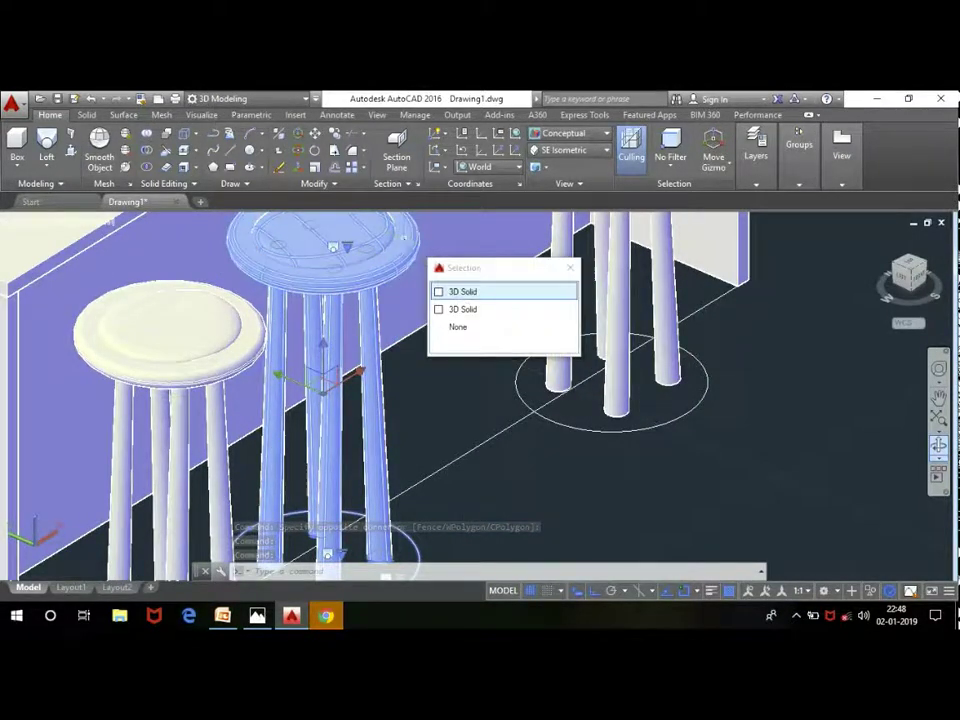
left_click(505, 309)
type("m")
key("Return")
scroll(456, 275, "down", 3)
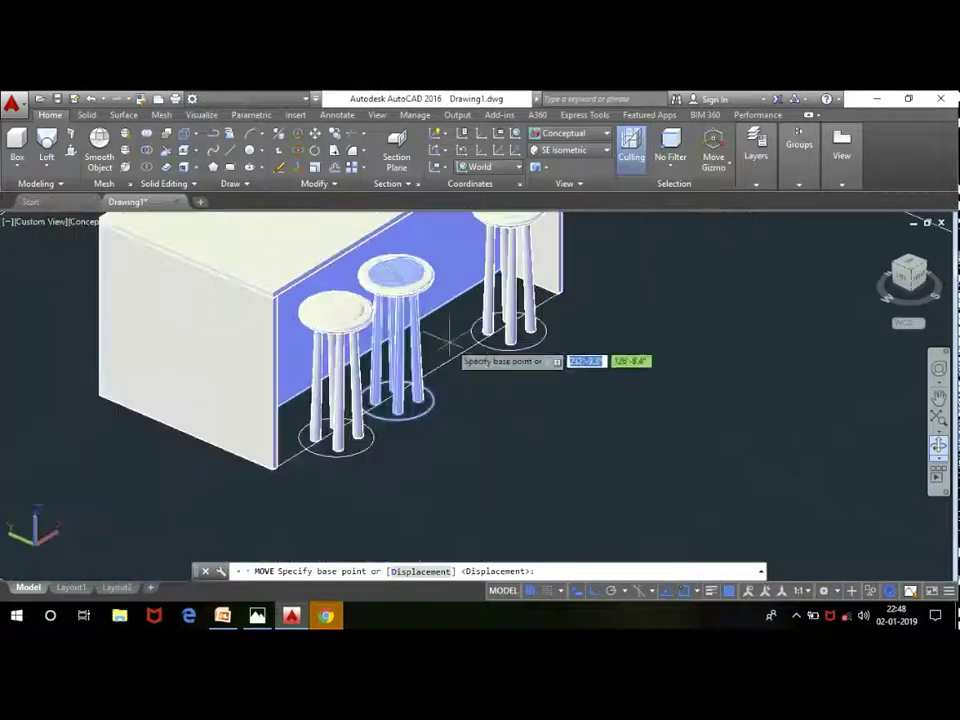
left_click(527, 451)
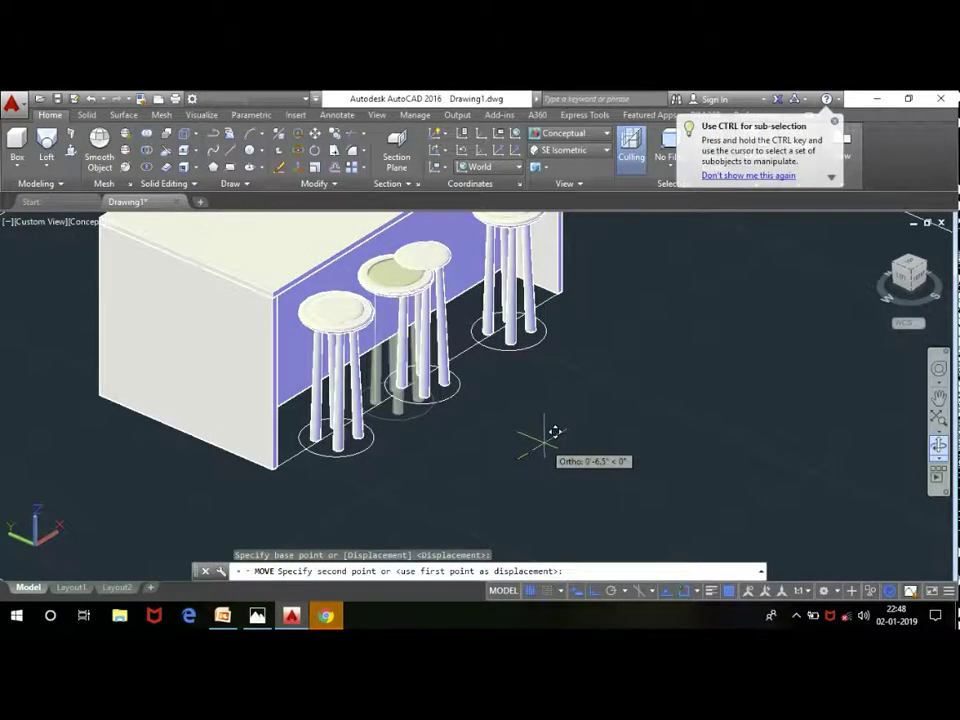
left_click(541, 441)
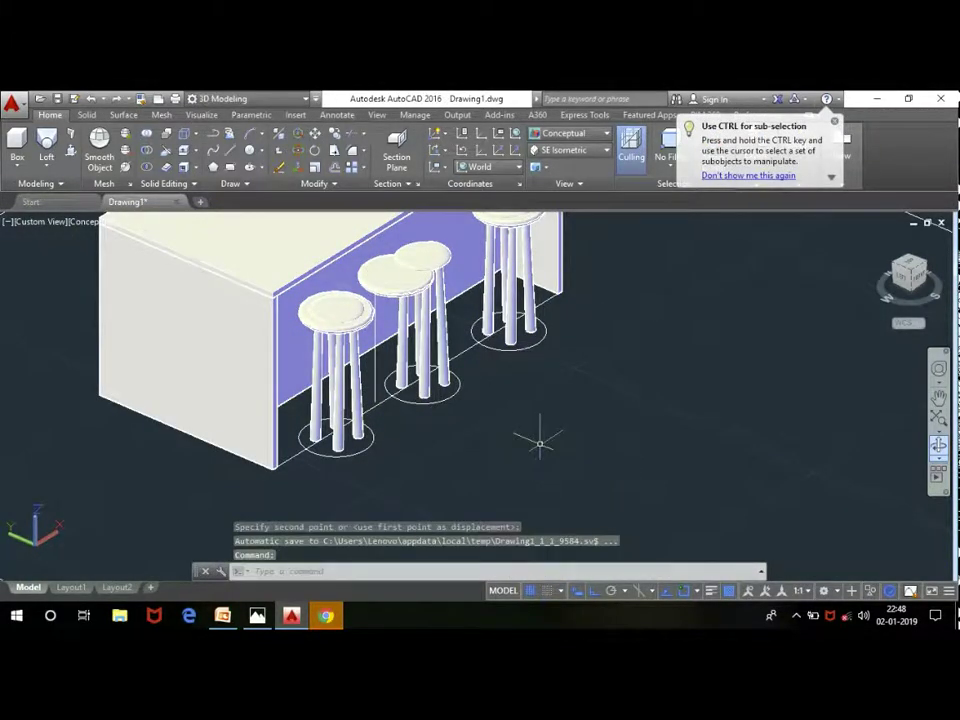
key("ctrl+z")
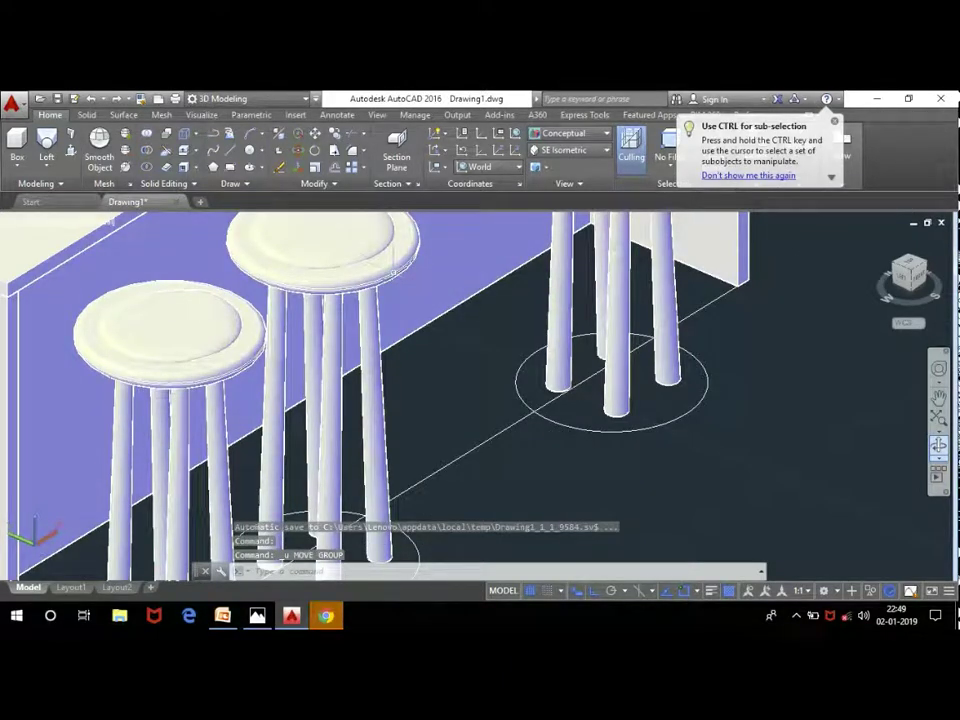
Step: Reselect all parts of the middle stool and move it evenly between the other two
left_click(370, 273)
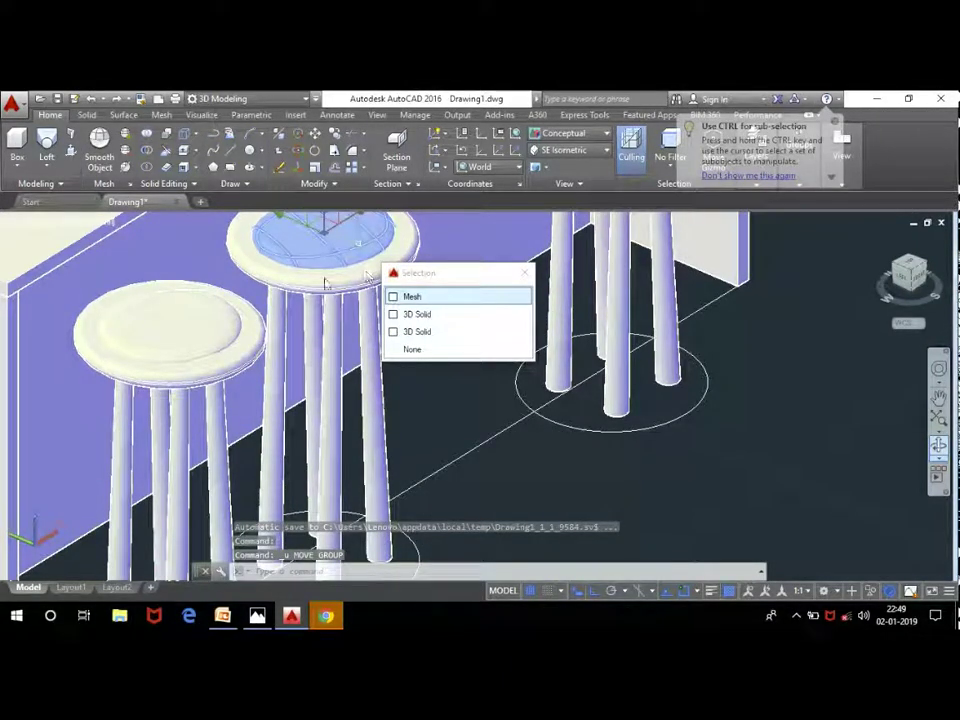
left_click(325, 283)
left_click(320, 325)
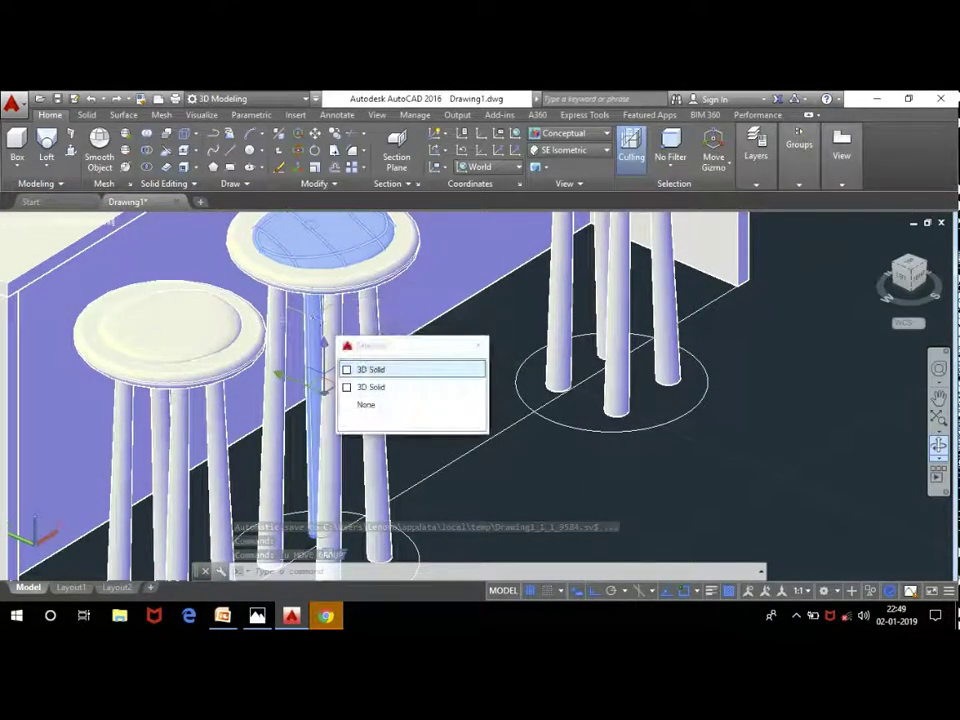
left_click(285, 326)
left_click(346, 328)
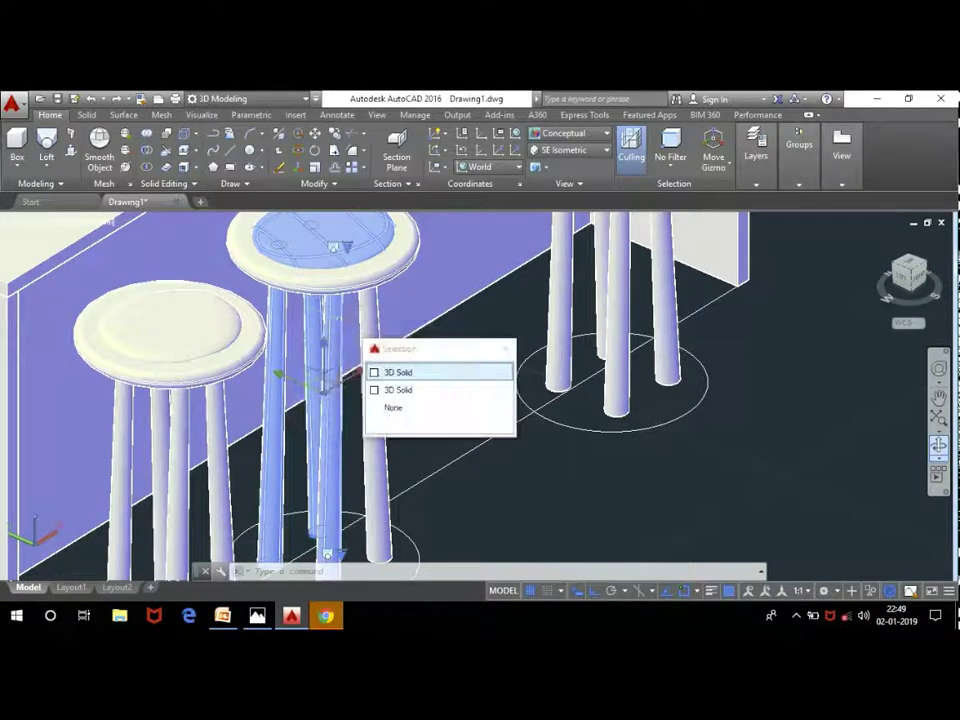
left_click(368, 306)
left_click(368, 270)
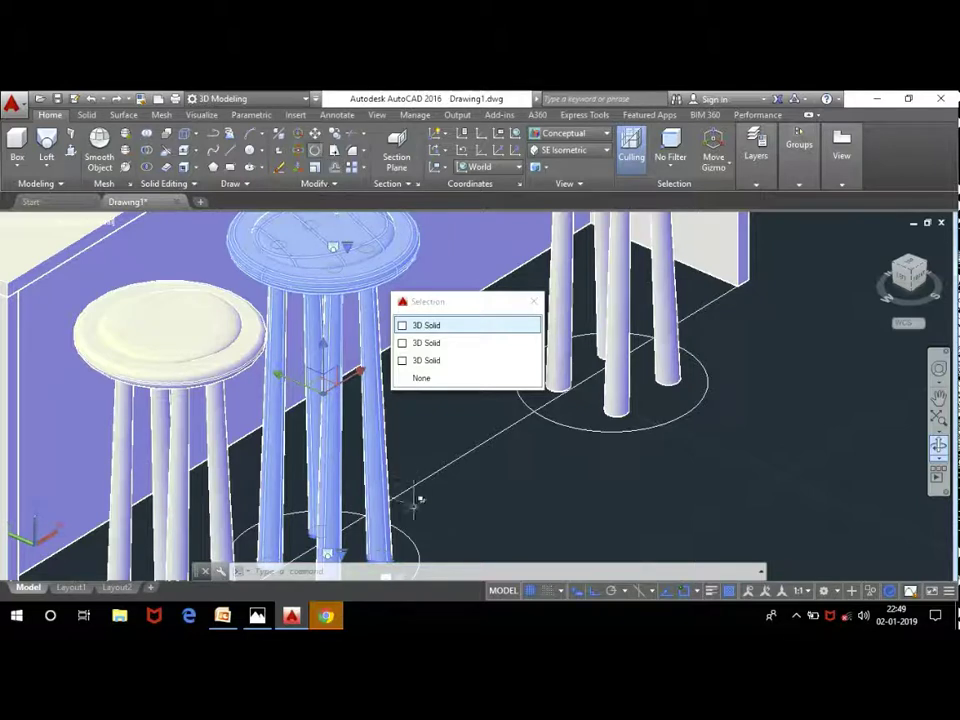
left_click(426, 325)
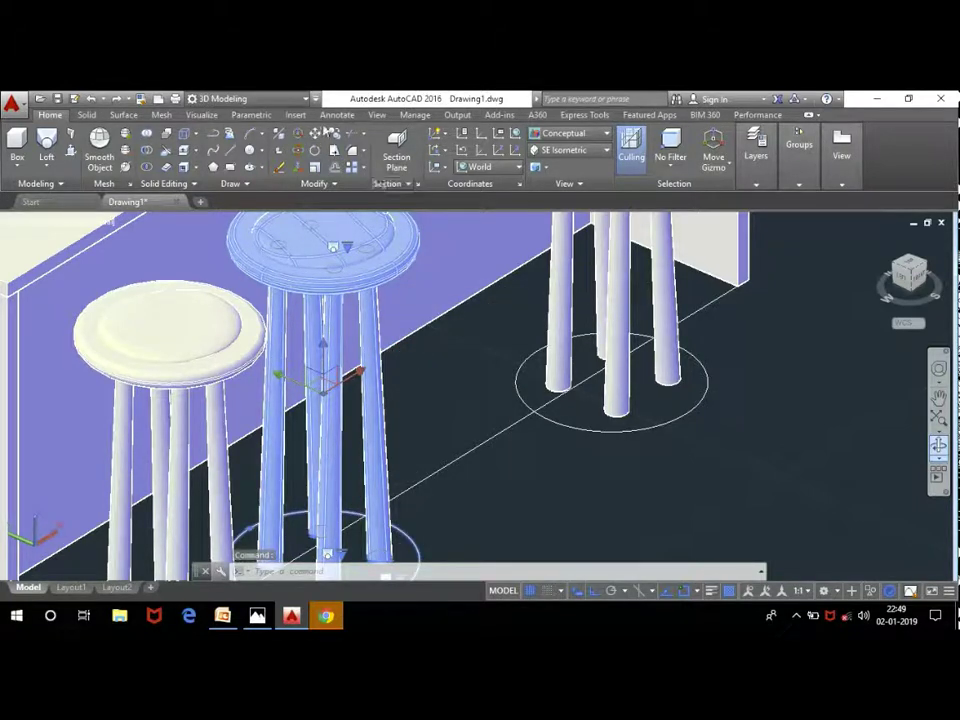
left_click(316, 133)
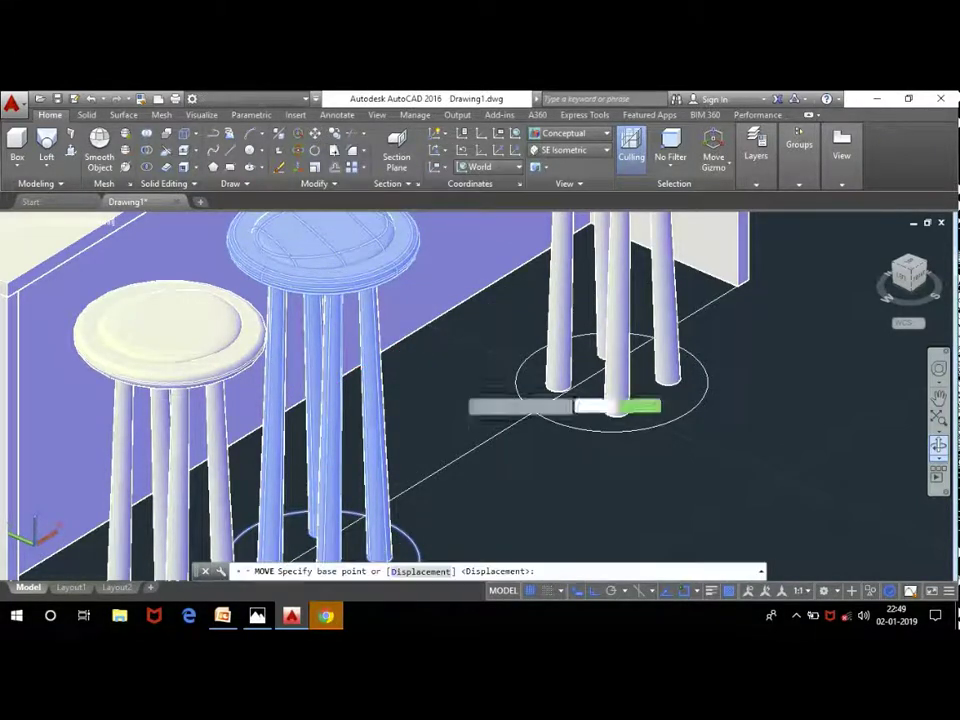
scroll(566, 488, "down", 5)
left_click(557, 488)
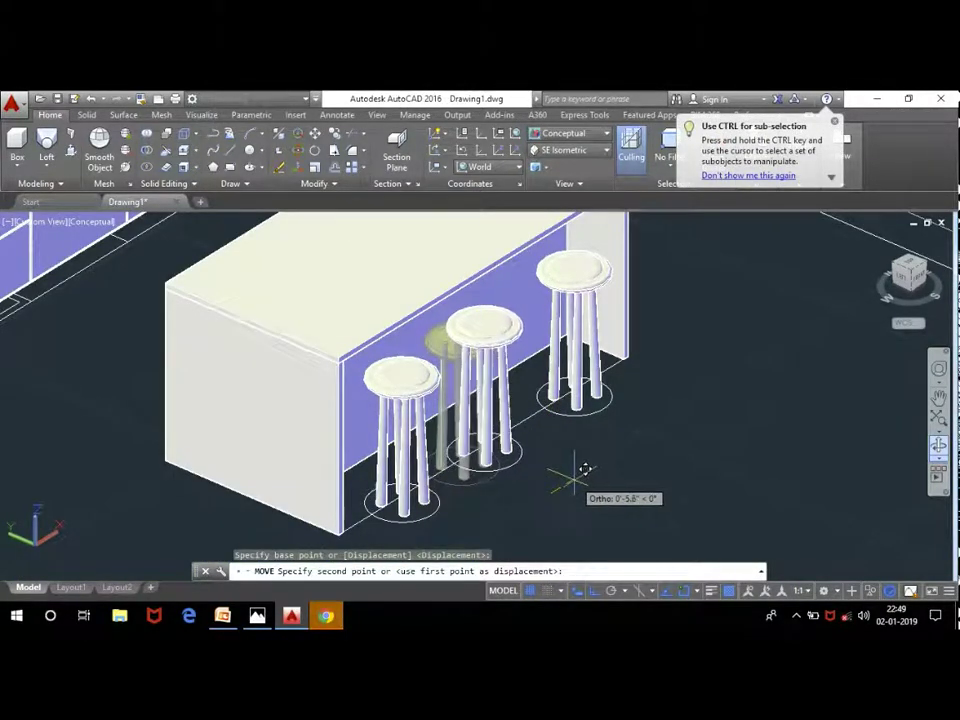
left_click(574, 477)
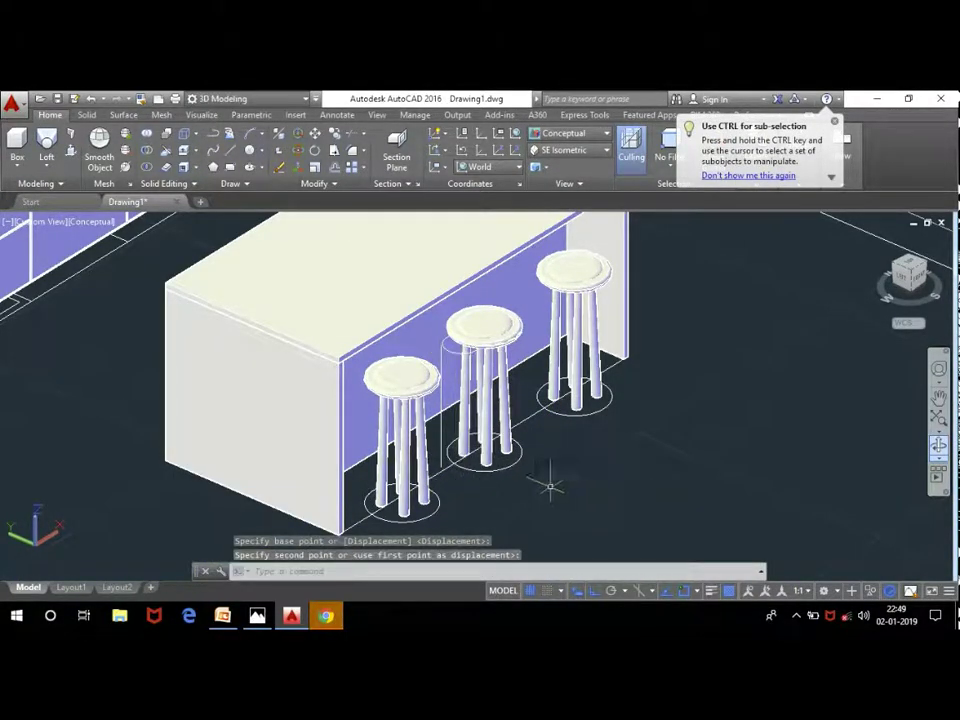
Step: Draw a 12-high box solid from the floor outline corner to its opposite corner
scroll(511, 490, "down", 5)
scroll(511, 490, "up", 2)
scroll(500, 470, "up", 2)
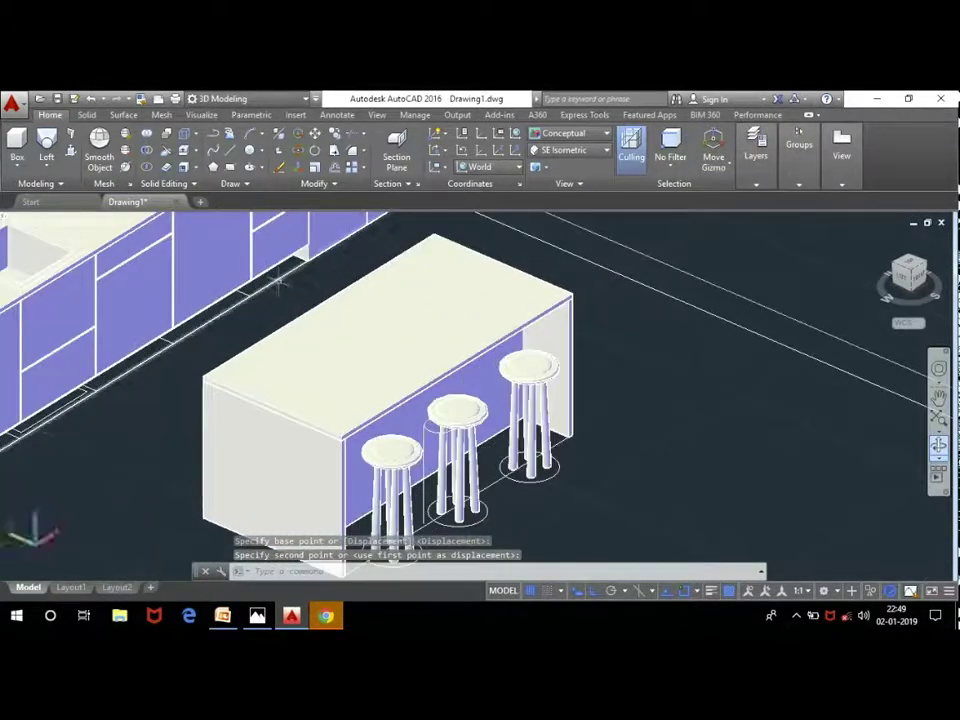
scroll(300, 310, "down", 6)
scroll(460, 400, "down", 2)
scroll(440, 315, "down", 1)
scroll(440, 315, "up", 4)
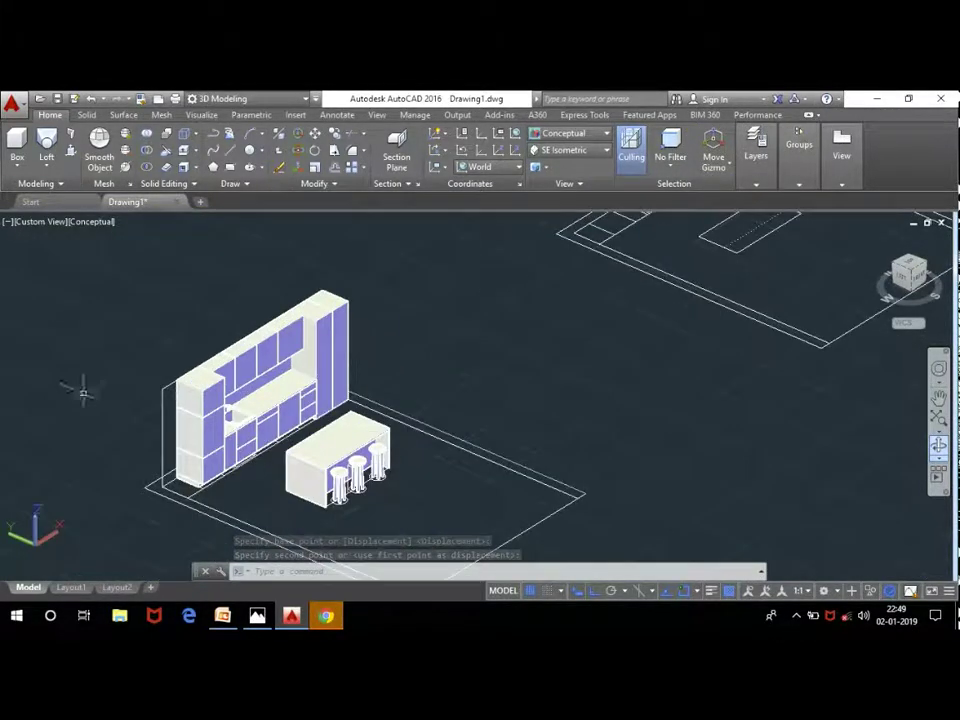
left_click(17, 142)
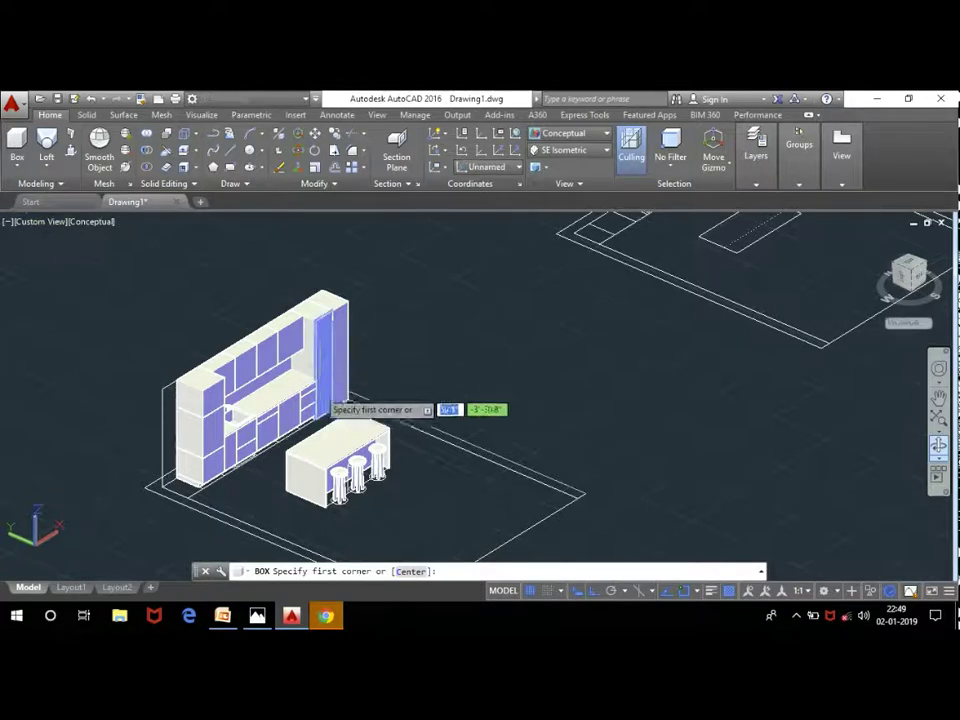
scroll(160, 470, "up", 3)
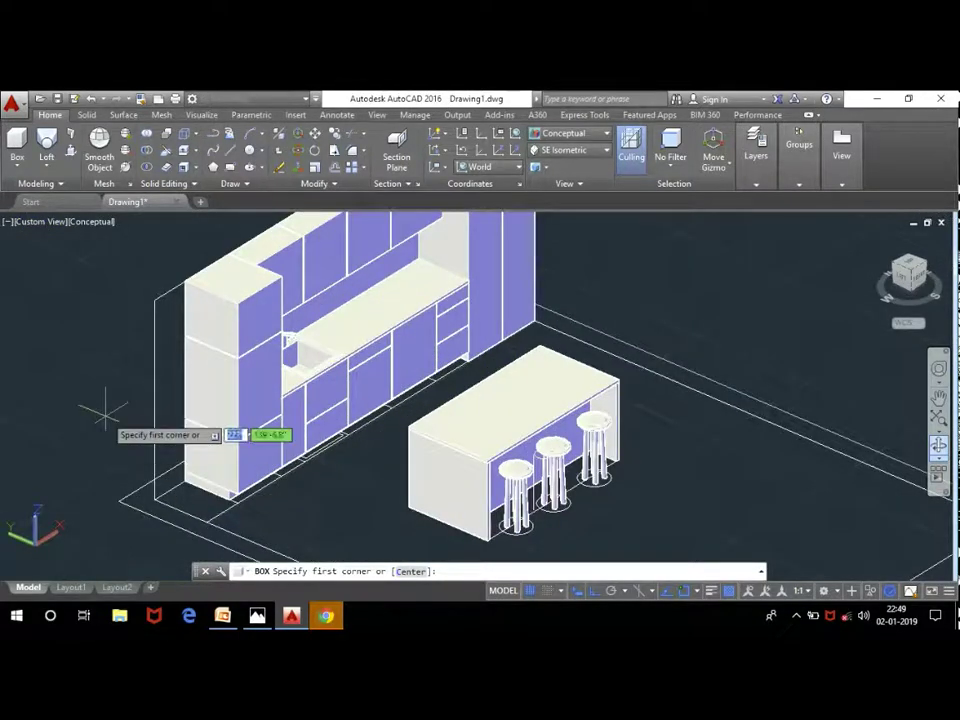
key("Escape")
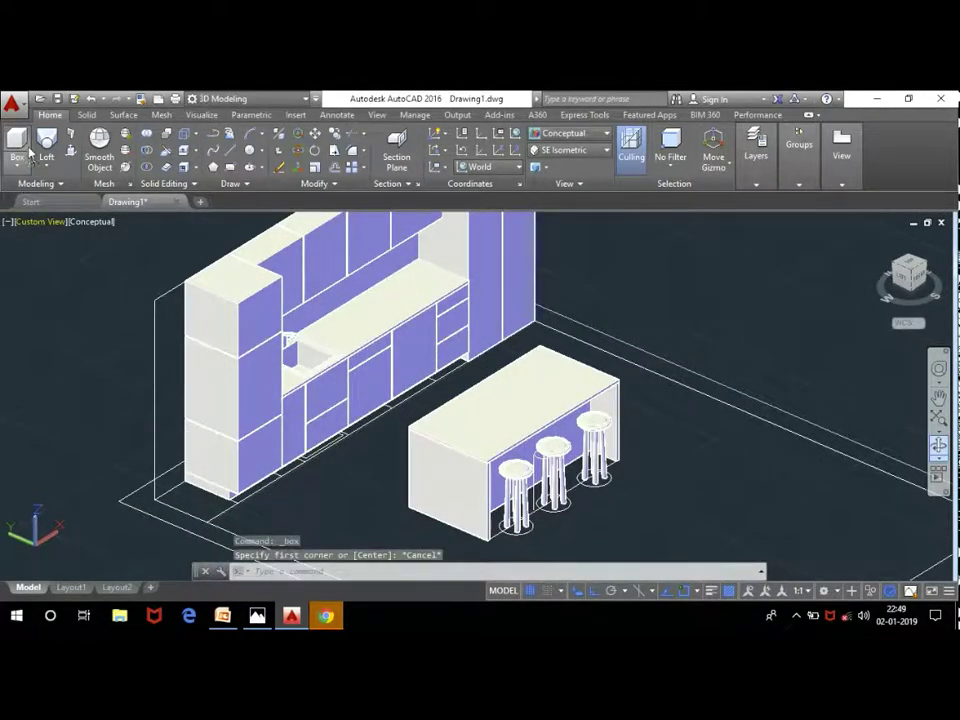
left_click(28, 150)
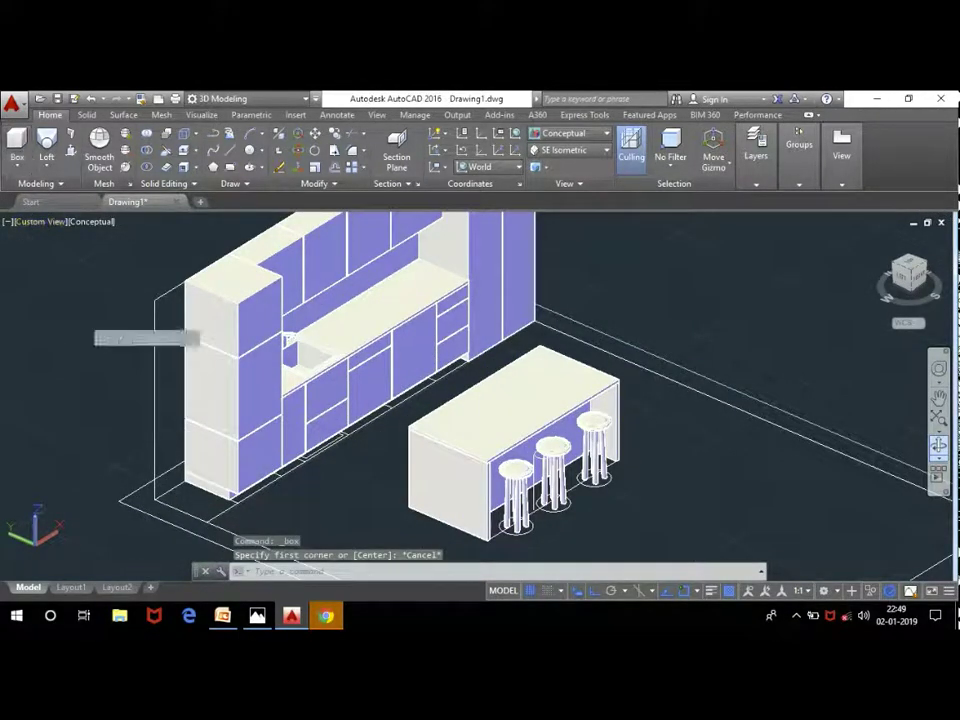
left_click(118, 502)
scroll(150, 430, "down", 3)
scroll(256, 490, "up", 2)
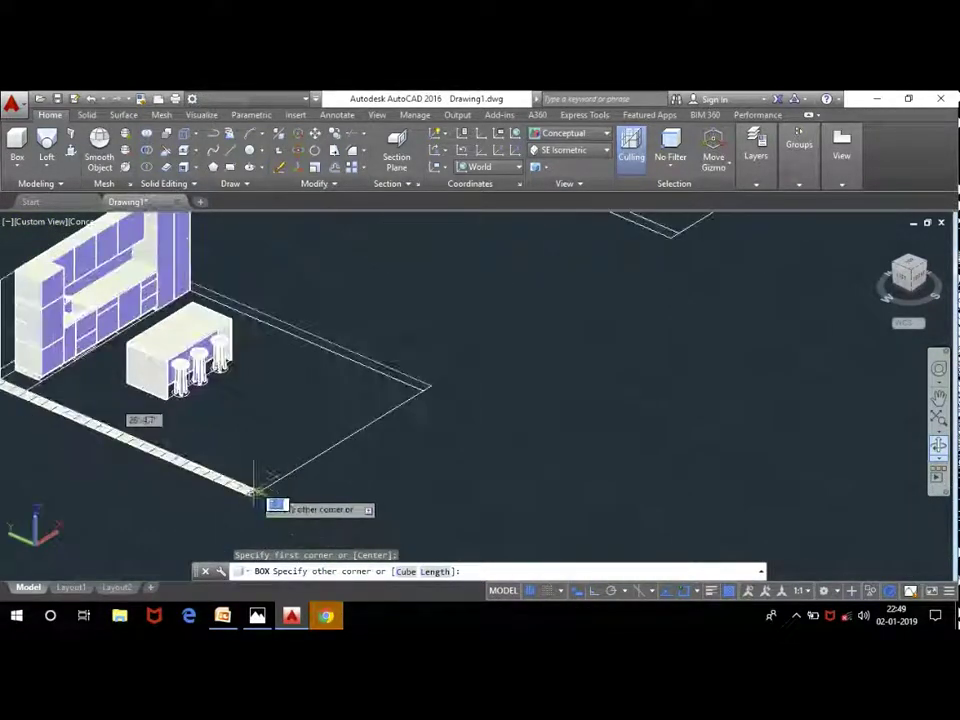
left_click(278, 500)
scroll(280, 428, "down", 3)
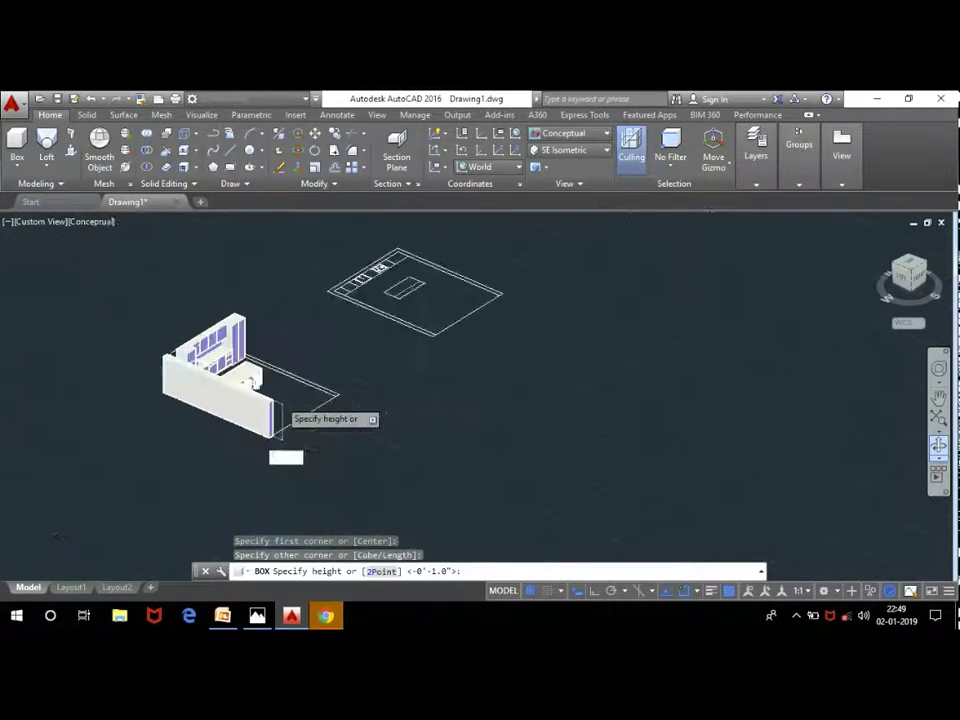
scroll(280, 430, "down", 2)
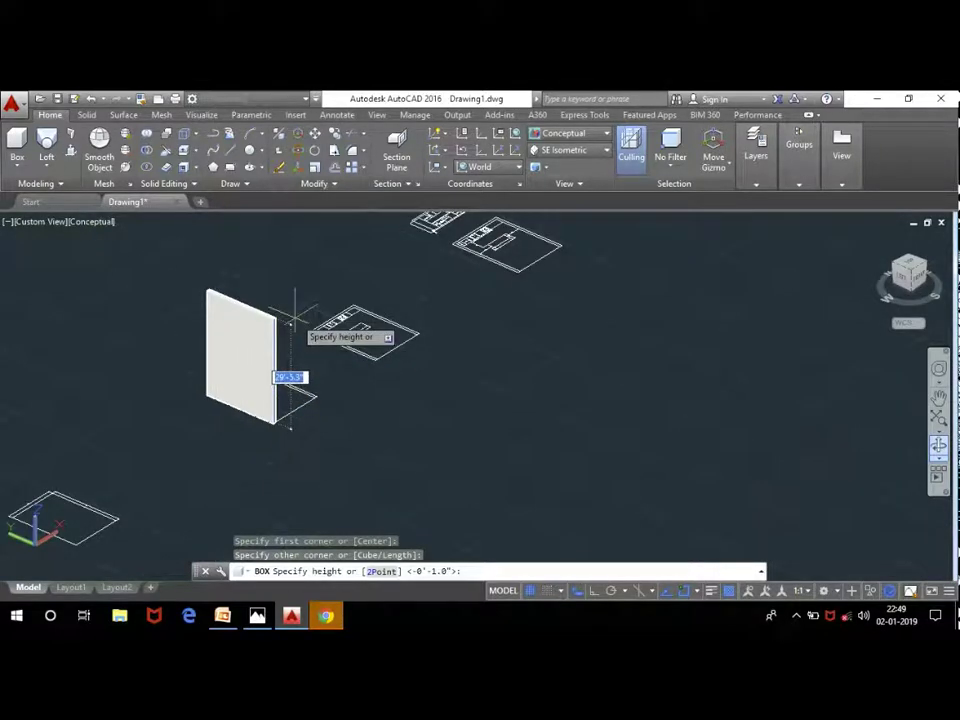
key("Return")
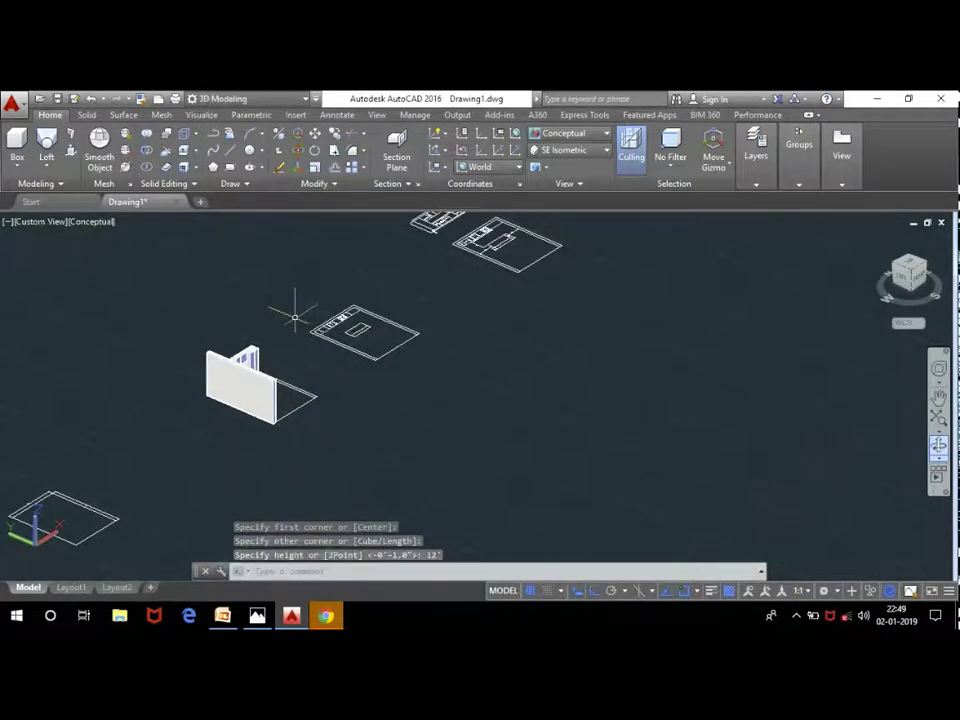
Step: Orbit to a near-top view and add a box side wall along the floor edge
left_click(940, 446)
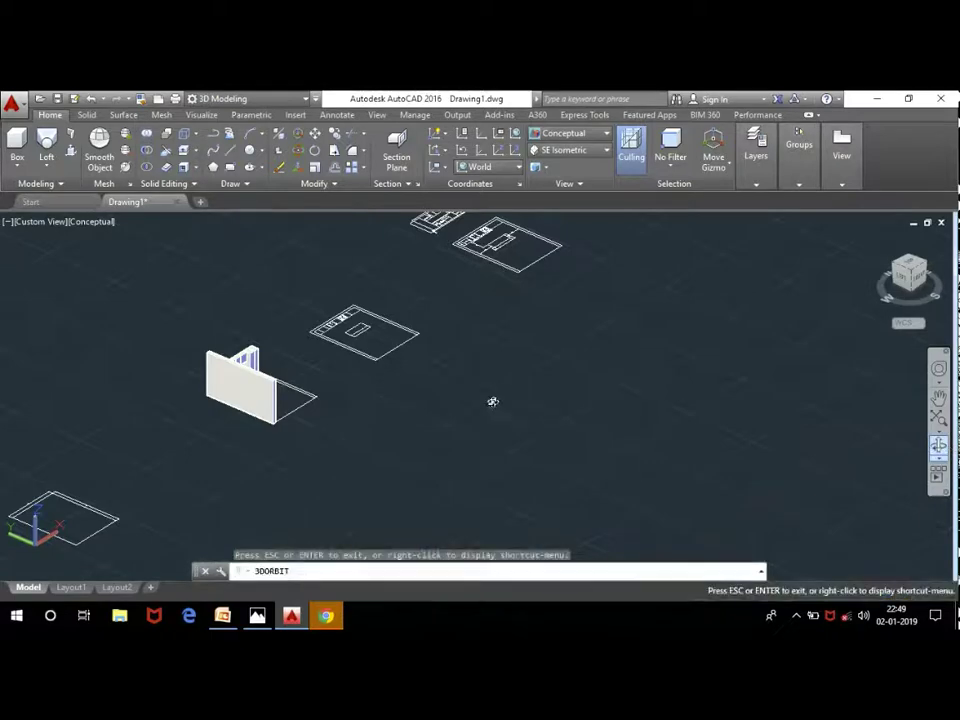
mouse_move(493, 400)
left_mouse_down()
mouse_move(219, 405)
mouse_move(298, 440)
mouse_move(315, 431)
mouse_move(351, 455)
left_mouse_up()
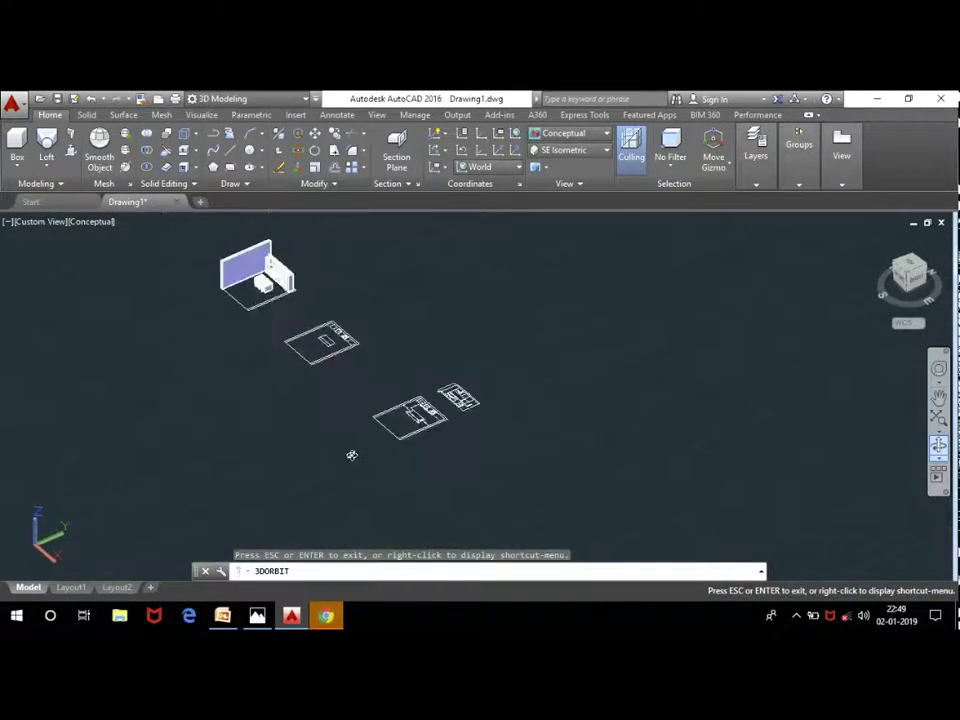
scroll(300, 258, "up", 2)
scroll(386, 332, "up", 2)
scroll(369, 339, "up", 2)
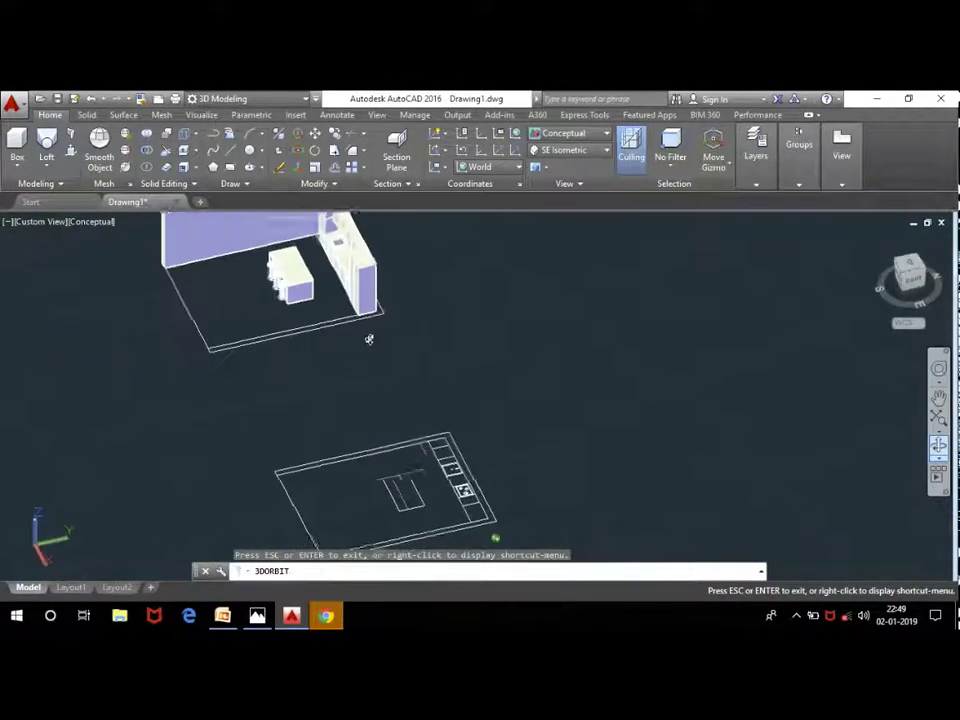
mouse_move(386, 343)
left_mouse_down()
mouse_move(403, 360)
mouse_move(392, 315)
left_mouse_up()
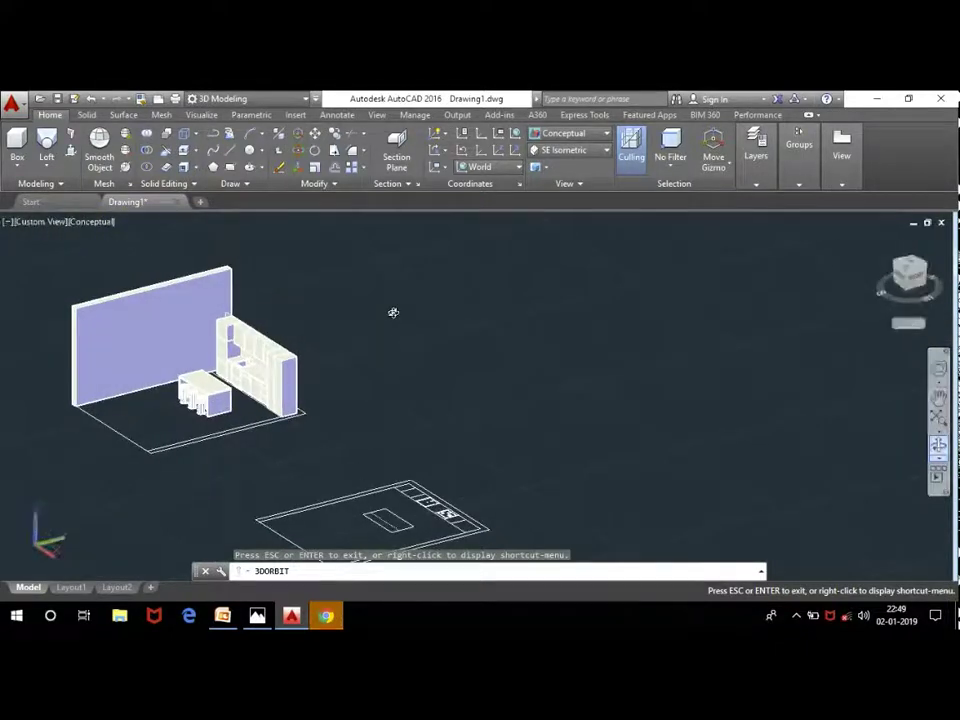
key("Escape")
scroll(233, 268, "up", 3)
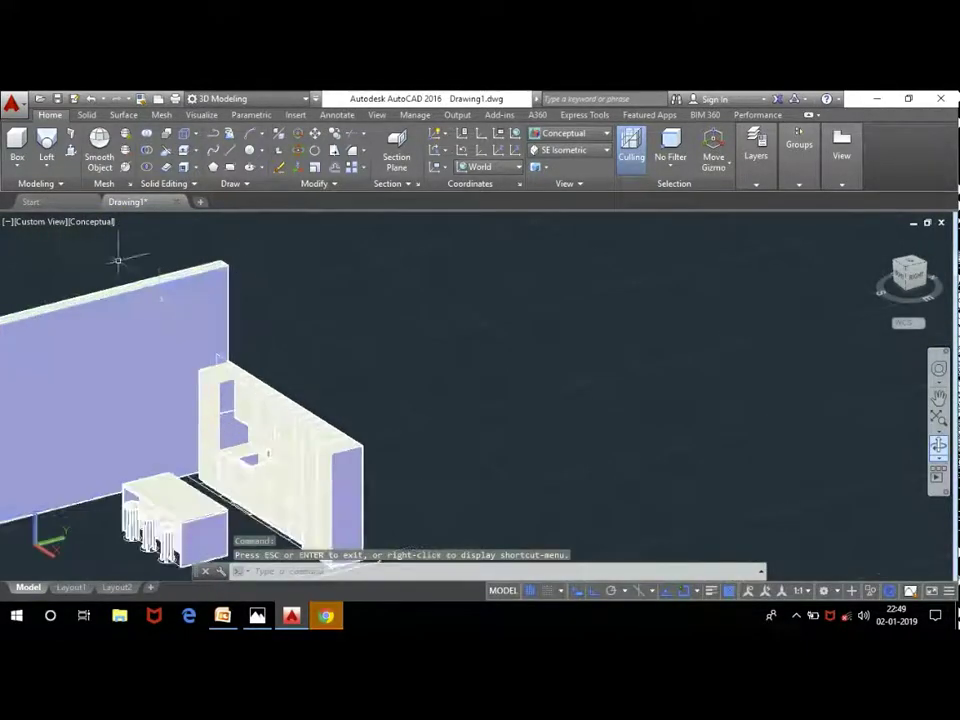
left_click(17, 139)
scroll(531, 266, "down", 5)
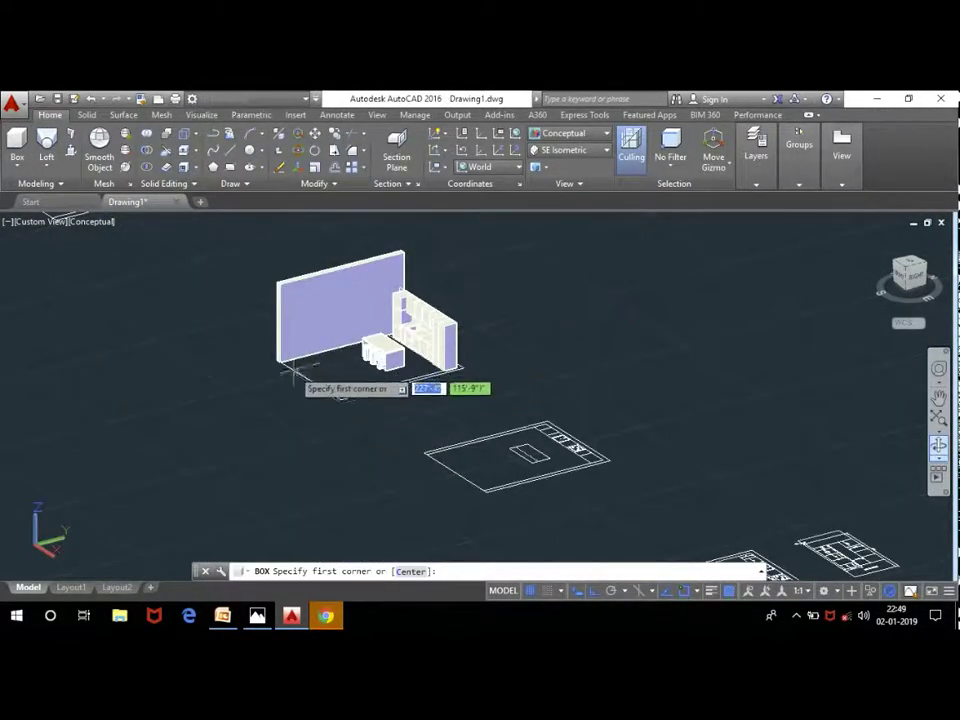
scroll(300, 385, "up", 5)
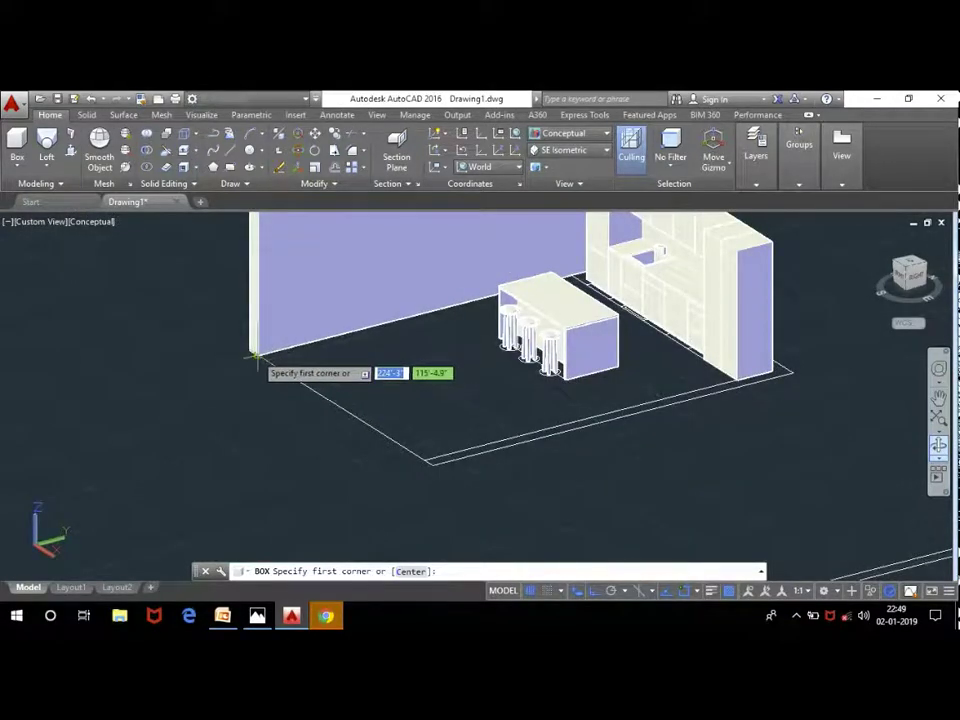
left_click(256, 355)
scroll(407, 456, "up", 2)
scroll(460, 475, "up", 2)
scroll(460, 481, "up", 1)
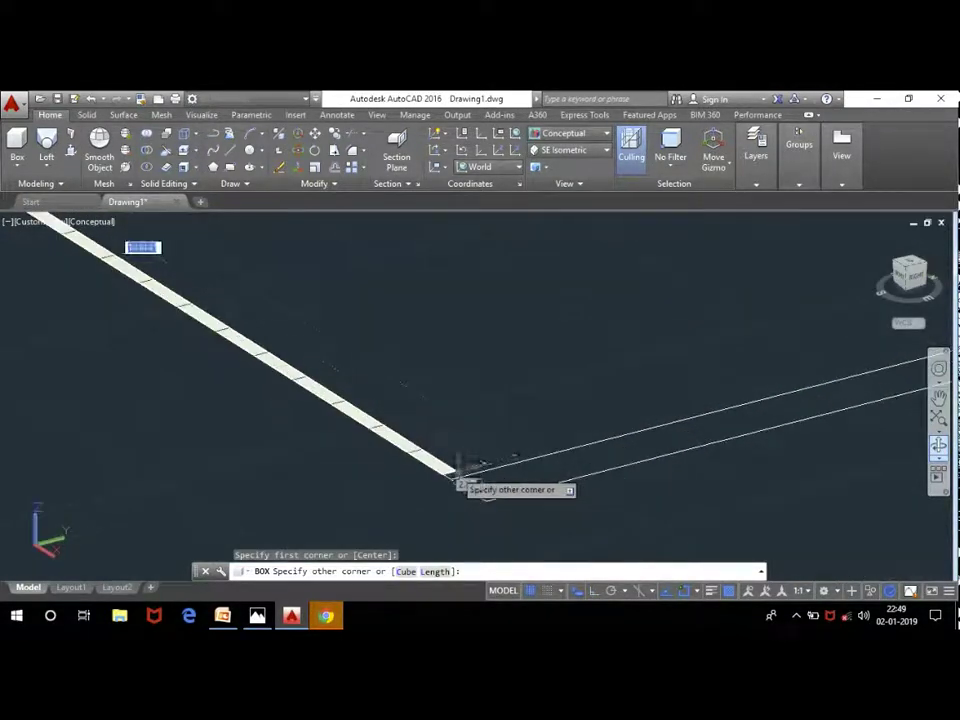
left_click(460, 481)
scroll(460, 478, "down", 2)
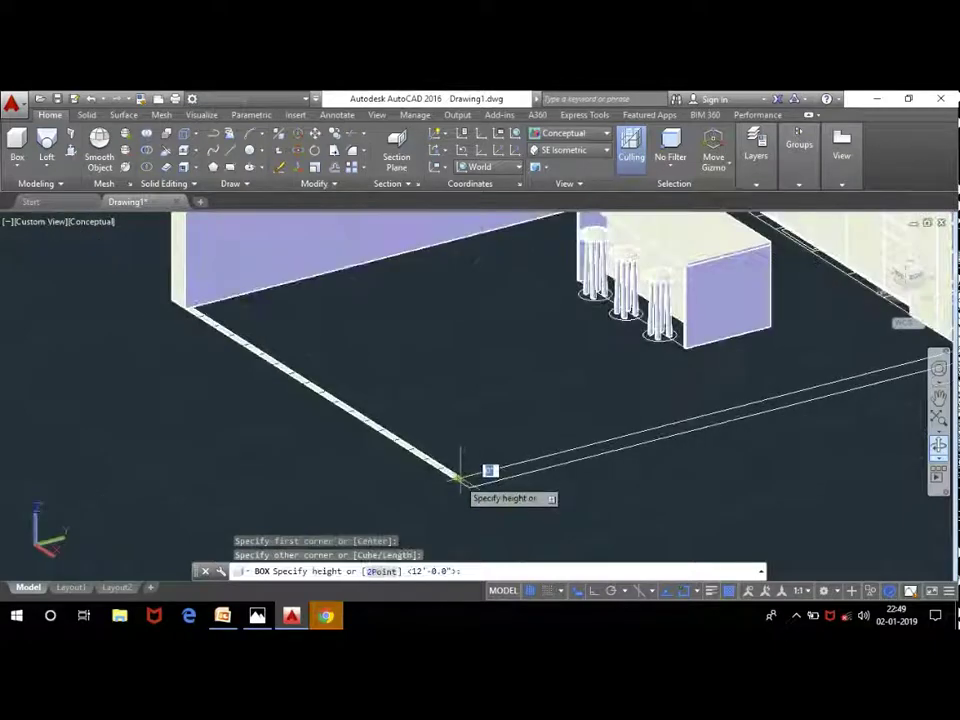
scroll(460, 478, "down", 2)
scroll(420, 450, "down", 3)
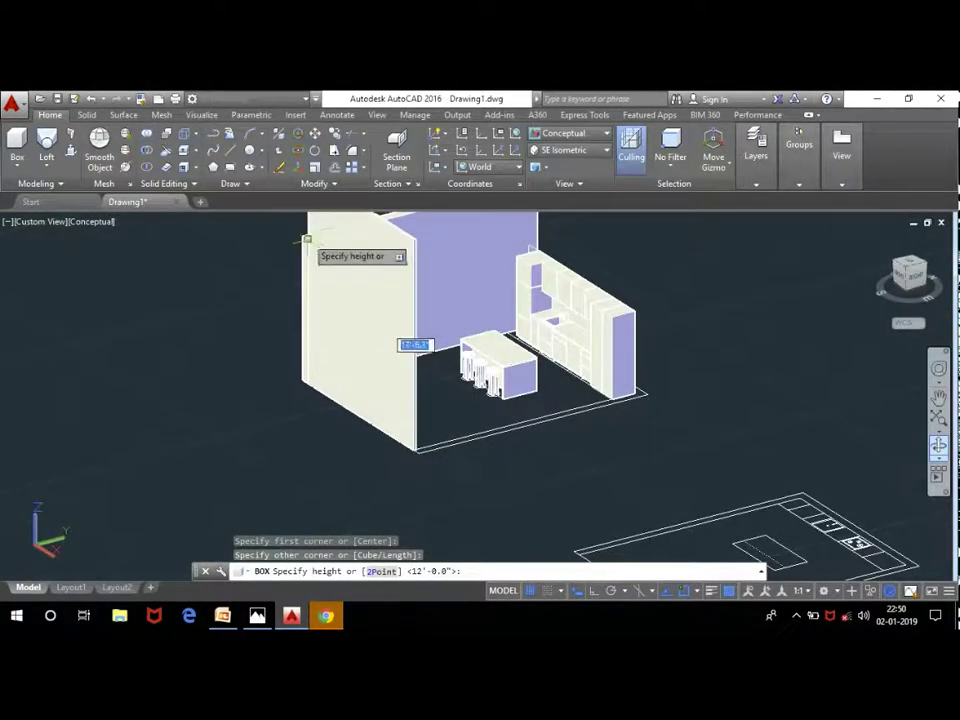
left_click(307, 240)
Step: Add a front wall box from the room corner along the front floor edge
key("Return")
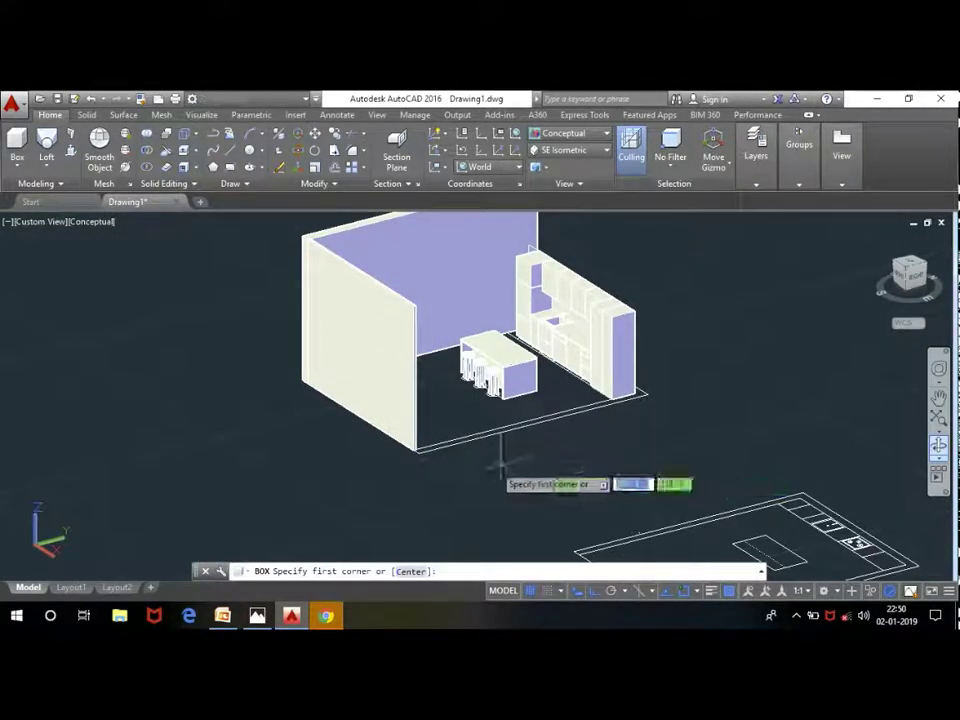
scroll(407, 450, "up", 3)
left_click(408, 455)
scroll(408, 455, "down", 3)
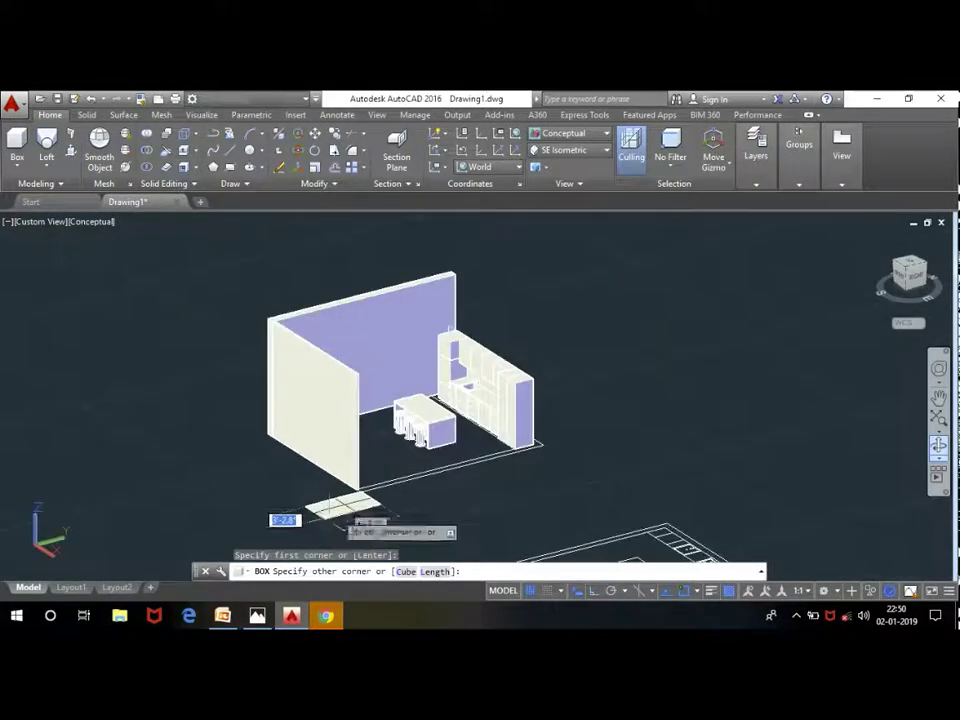
scroll(590, 430, "up", 2)
scroll(560, 442, "up", 2)
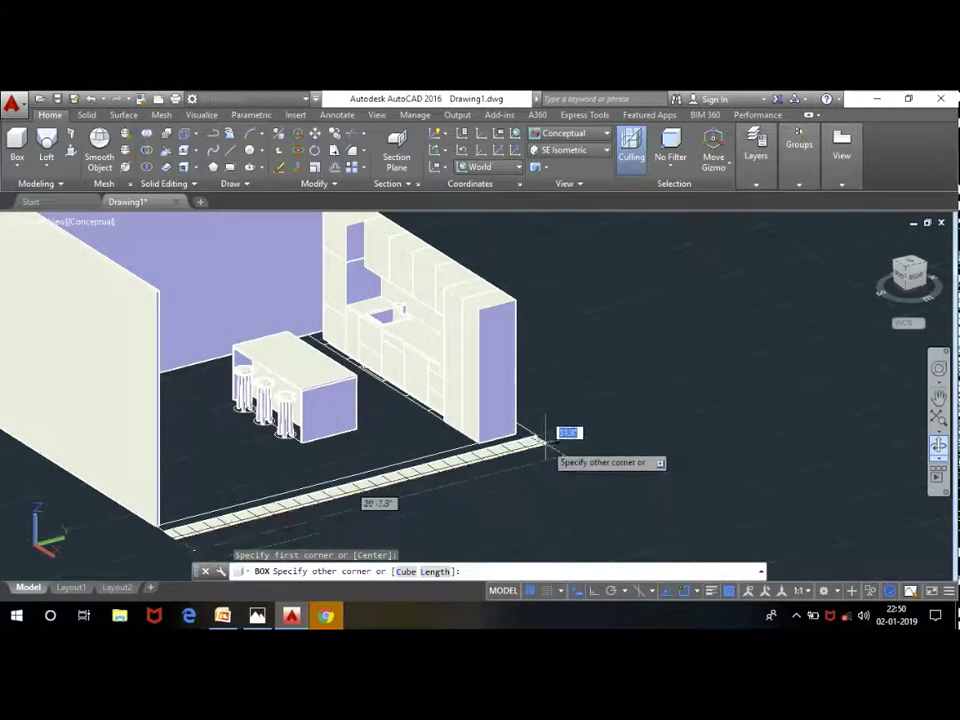
left_click(550, 432)
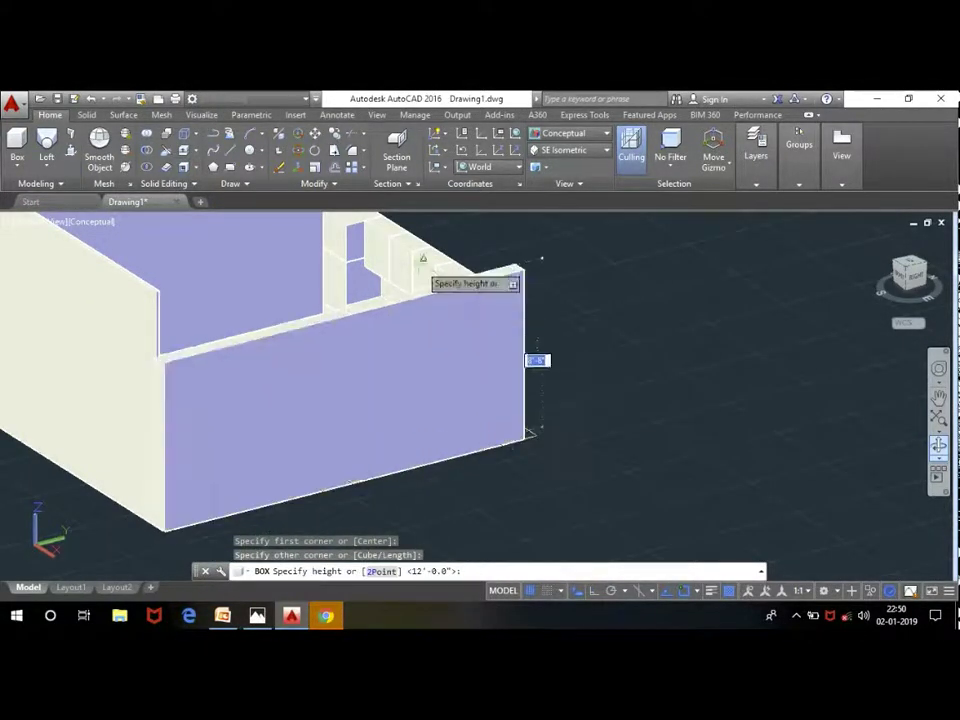
left_click(533, 431)
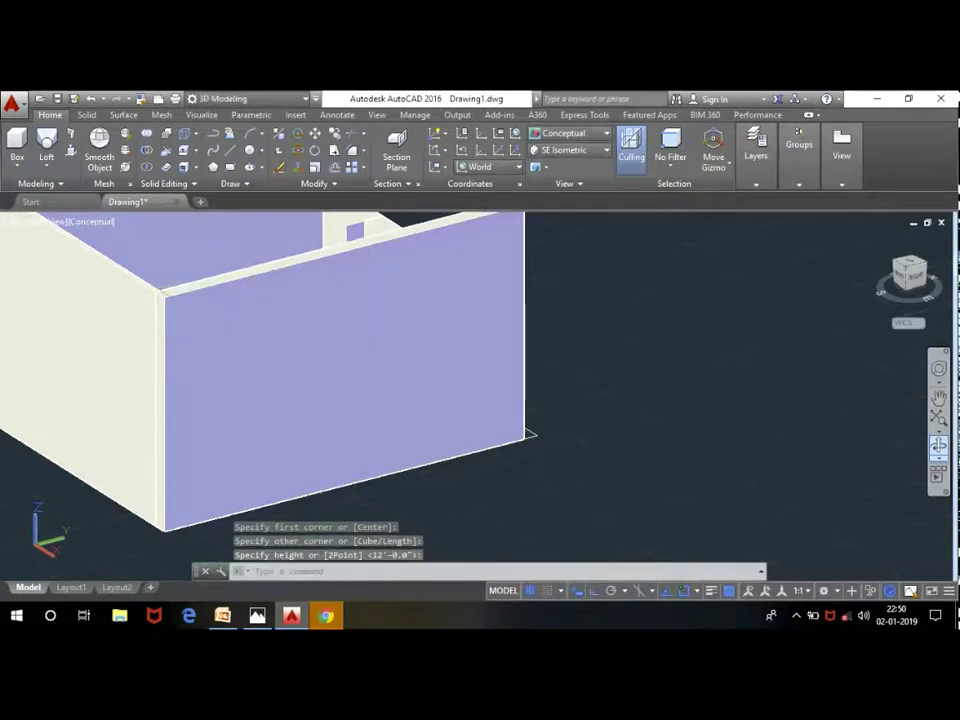
scroll(490, 445, "down", 3)
Step: Add the fourth, 12'-high wall box beside the cabinets, ending at the front wall
left_click(938, 445)
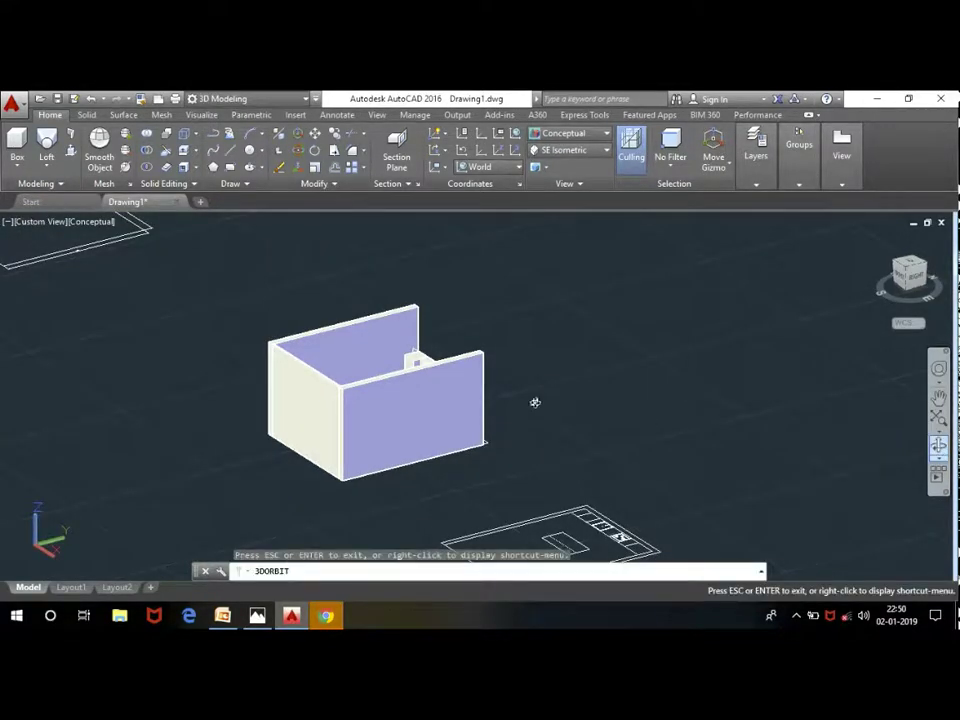
left_click_drag(533, 400, 805, 408)
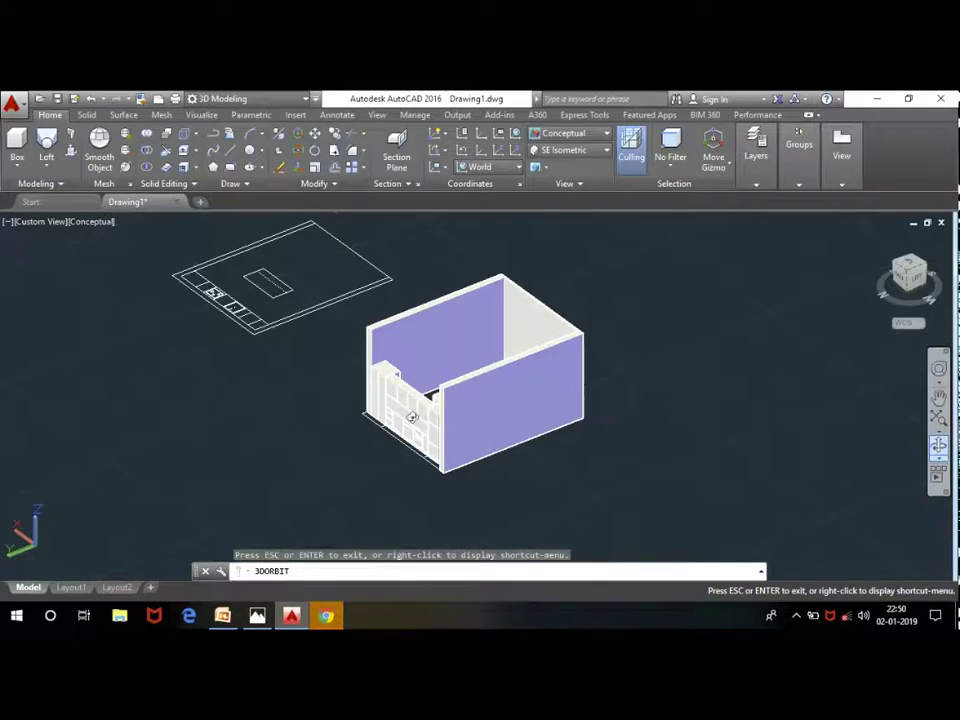
scroll(411, 416, "up", 4)
scroll(431, 455, "up", 1)
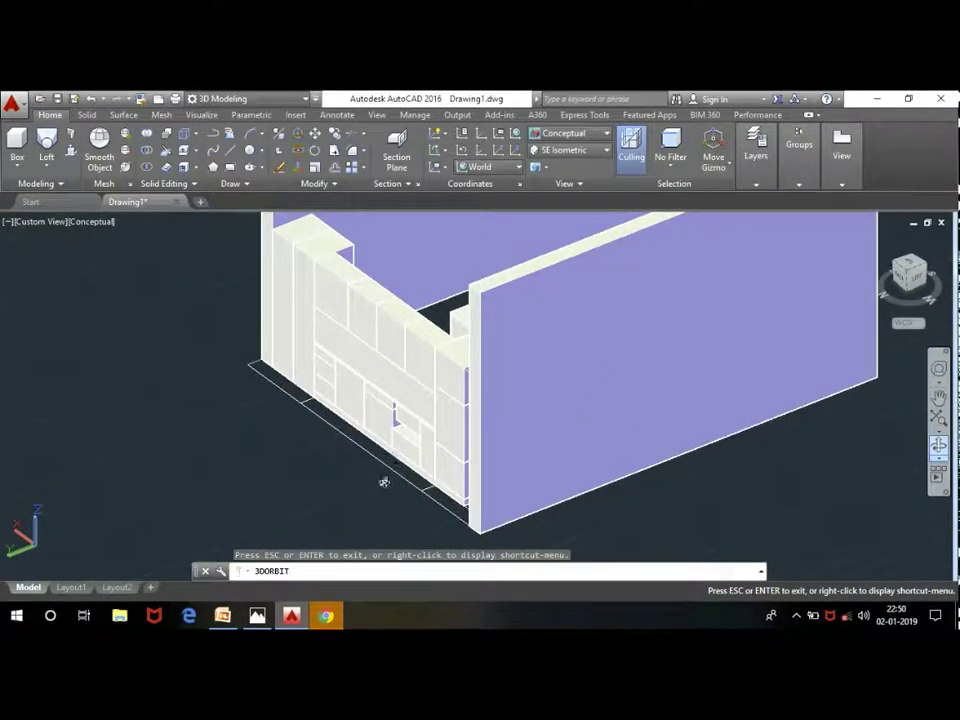
key("Escape")
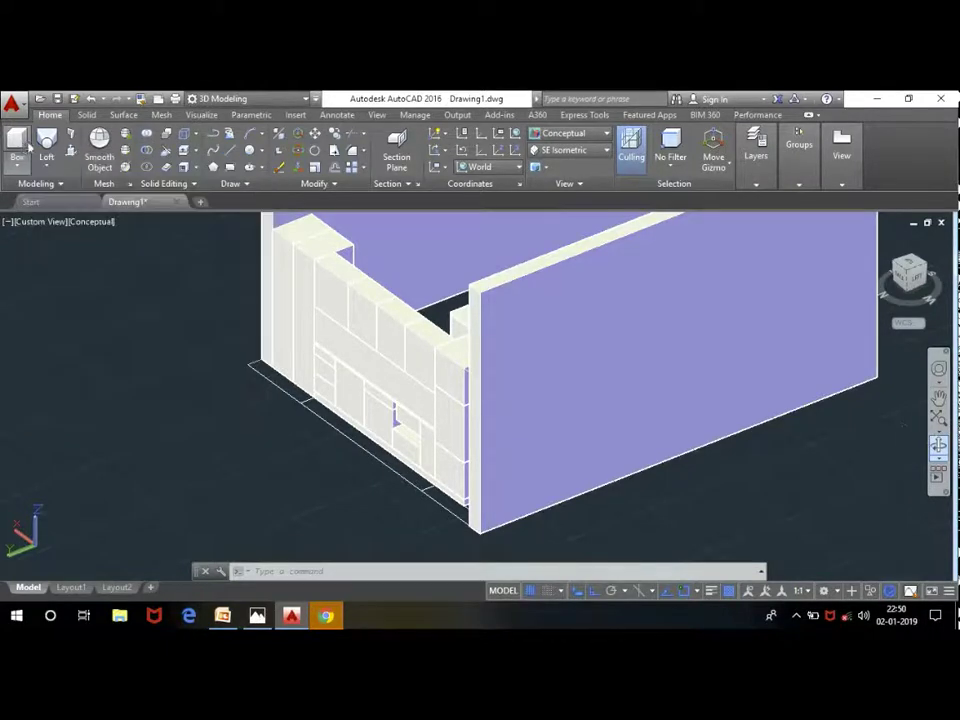
left_click(249, 365)
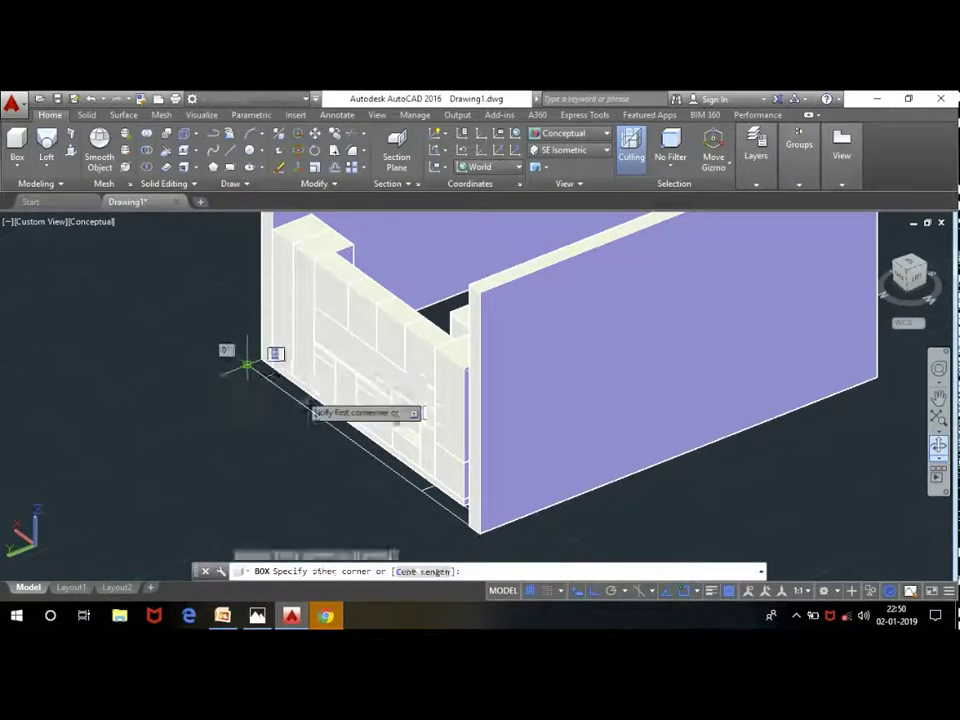
left_click(471, 527)
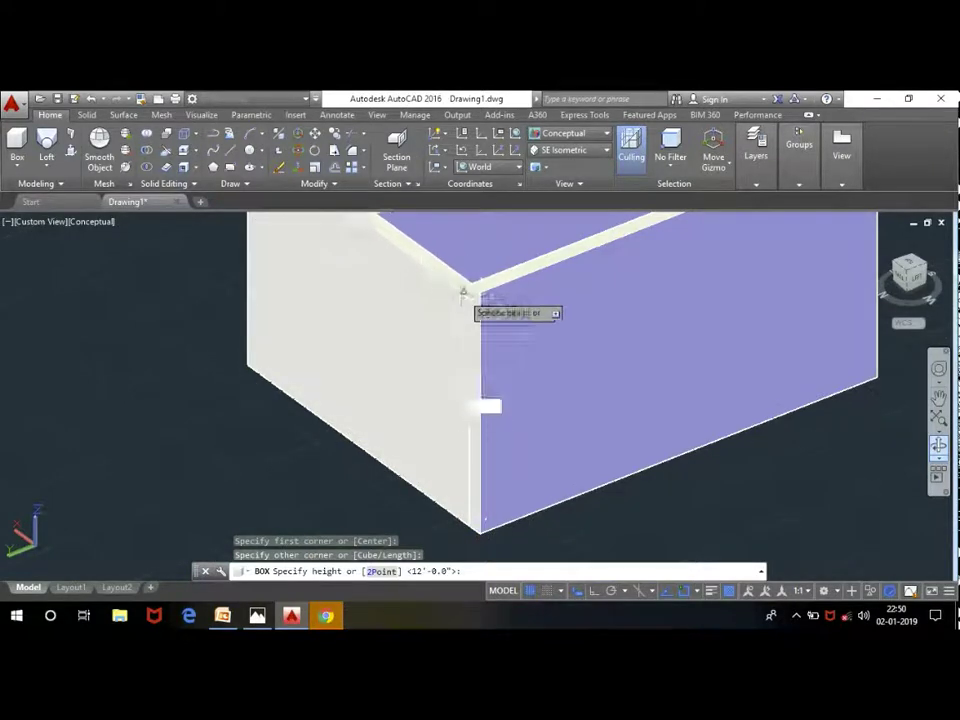
left_click(479, 291)
scroll(480, 390, "down", 4)
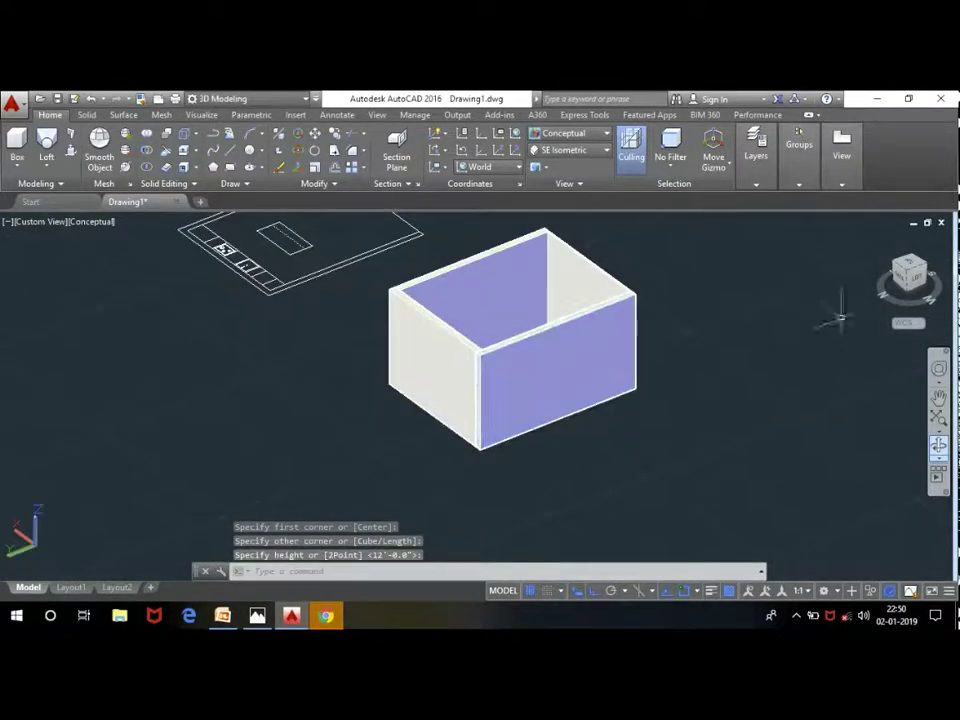
Step: Delete the left front wall after orbiting to view the enclosed room
mouse_move(771, 306)
middle_mouse_down("shift")
mouse_move(516, 349)
mouse_move(557, 335)
mouse_move(568, 317)
mouse_move(489, 347)
middle_mouse_up("shift")
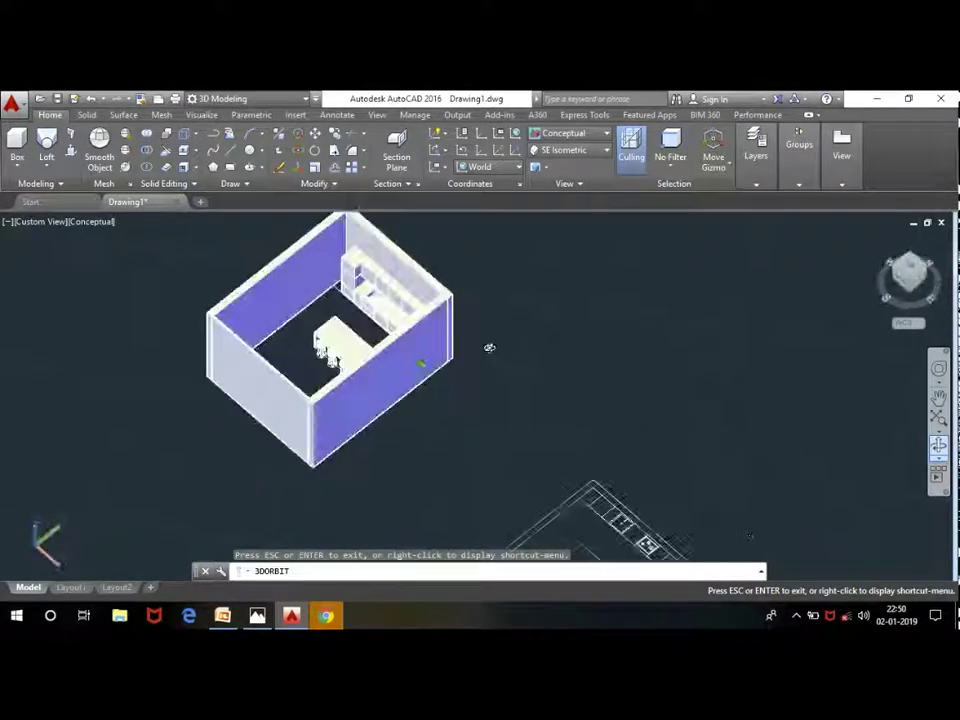
scroll(374, 339, "up", 2)
scroll(374, 339, "up", 1)
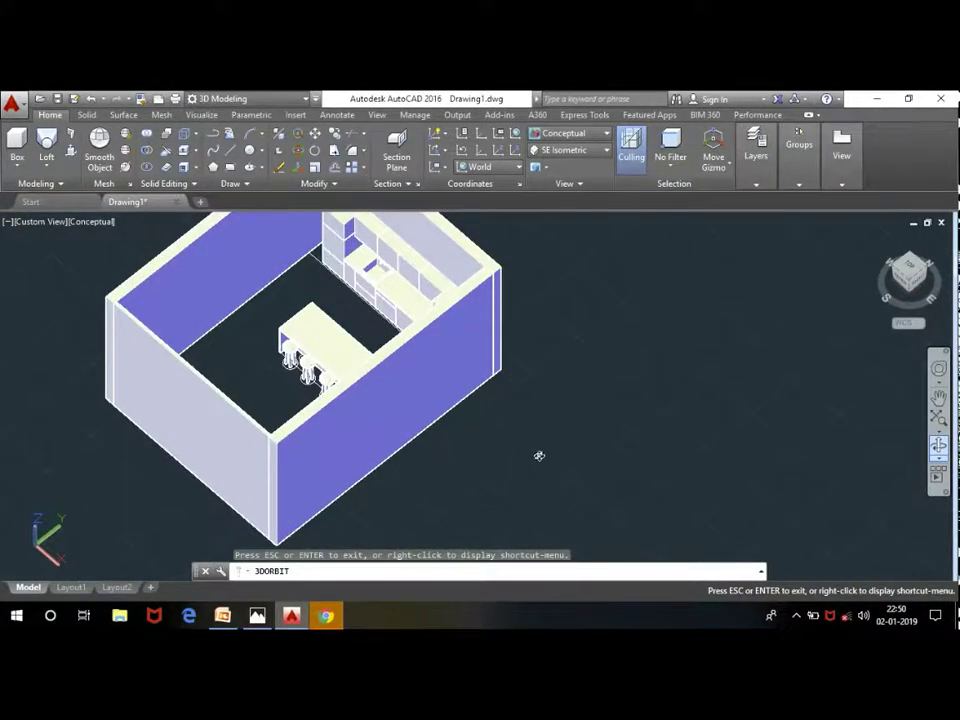
mouse_move(539, 456)
middle_mouse_down("shift")
mouse_move(544, 429)
mouse_move(467, 443)
middle_mouse_up("shift")
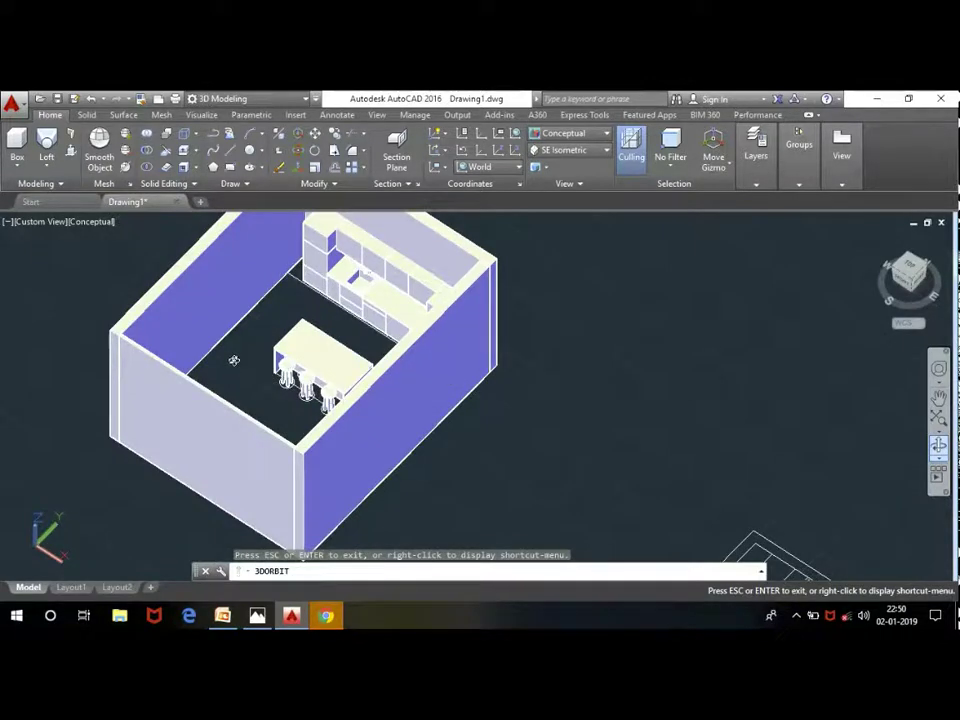
middle_click_drag(233, 360, 221, 373, "shift")
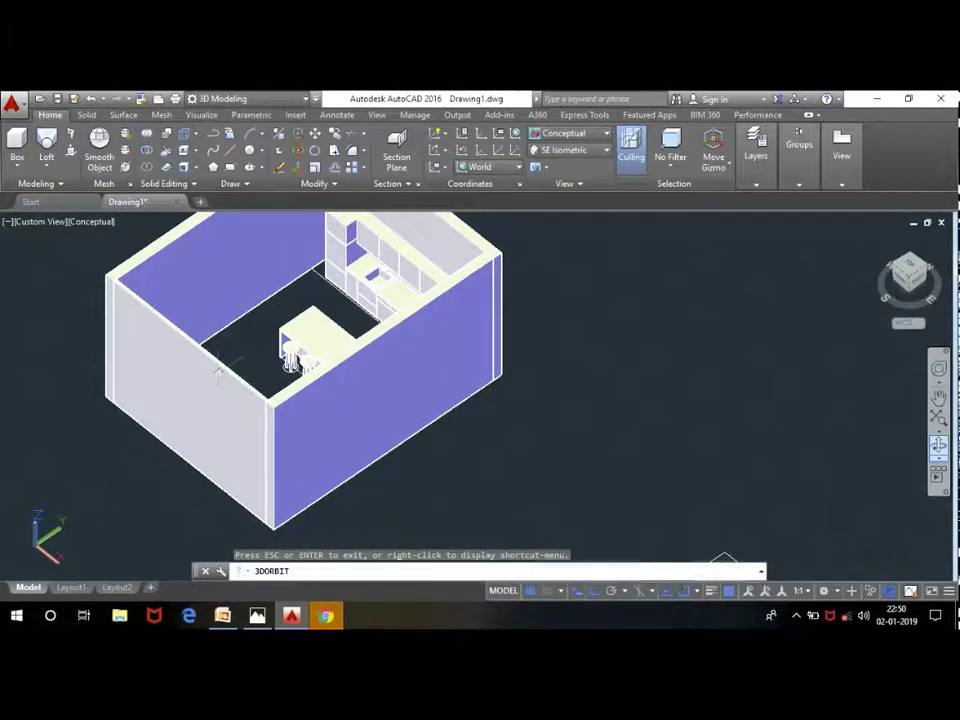
left_click(205, 391)
key("Delete")
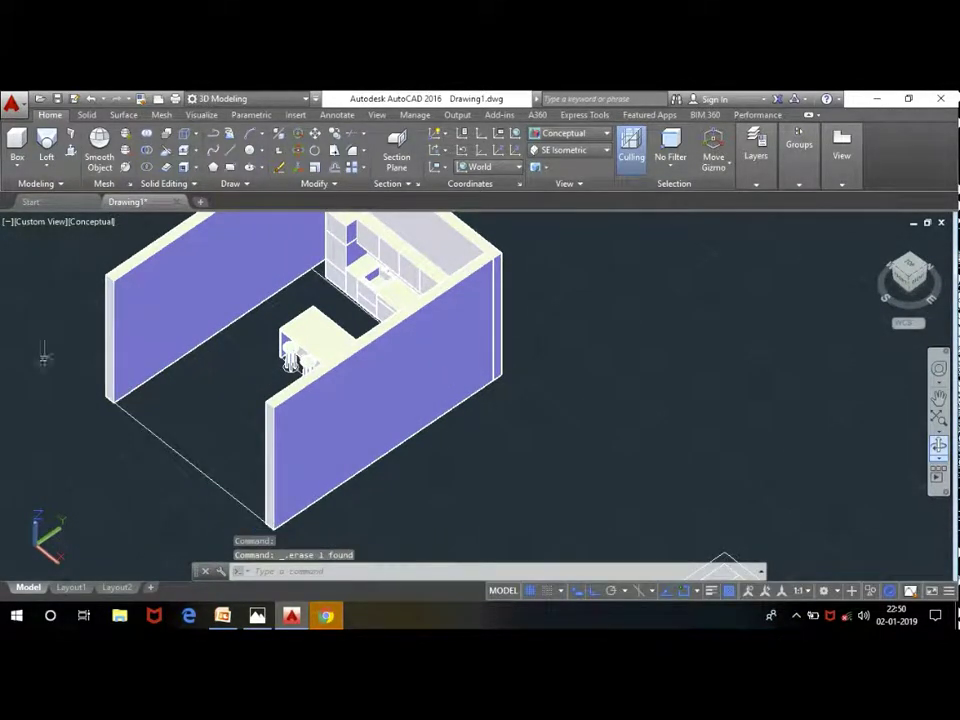
Step: Draw a 0.5-high floor slab box covering the kitchen floor within the walls
left_click(14, 139)
scroll(125, 415, "up", 2)
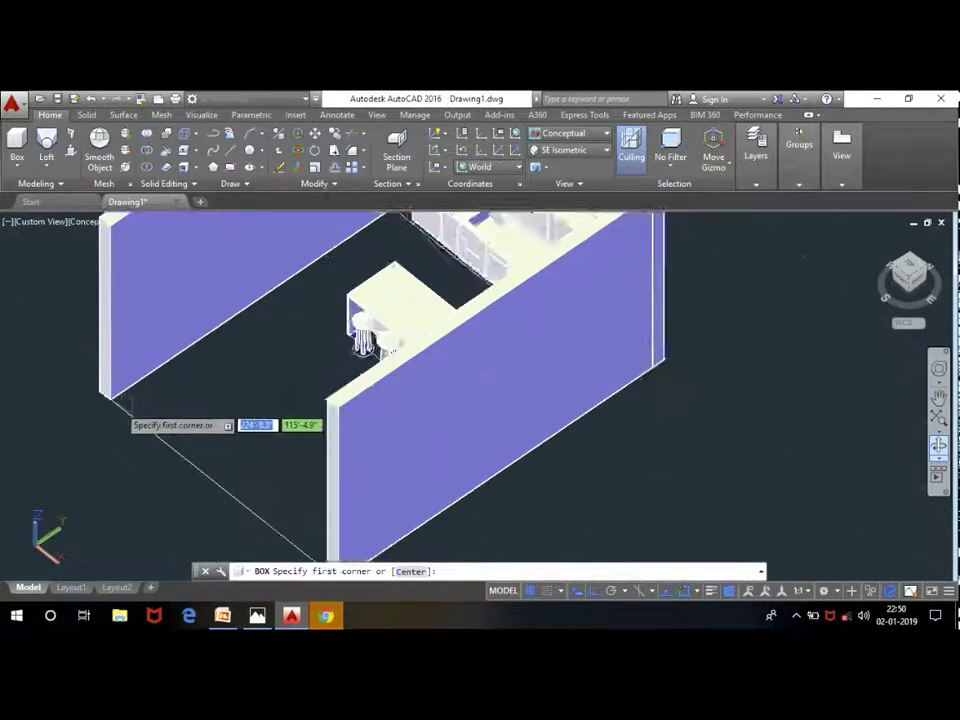
scroll(104, 400, "up", 2)
left_click(104, 398)
scroll(104, 398, "down", 2)
scroll(190, 430, "down", 3)
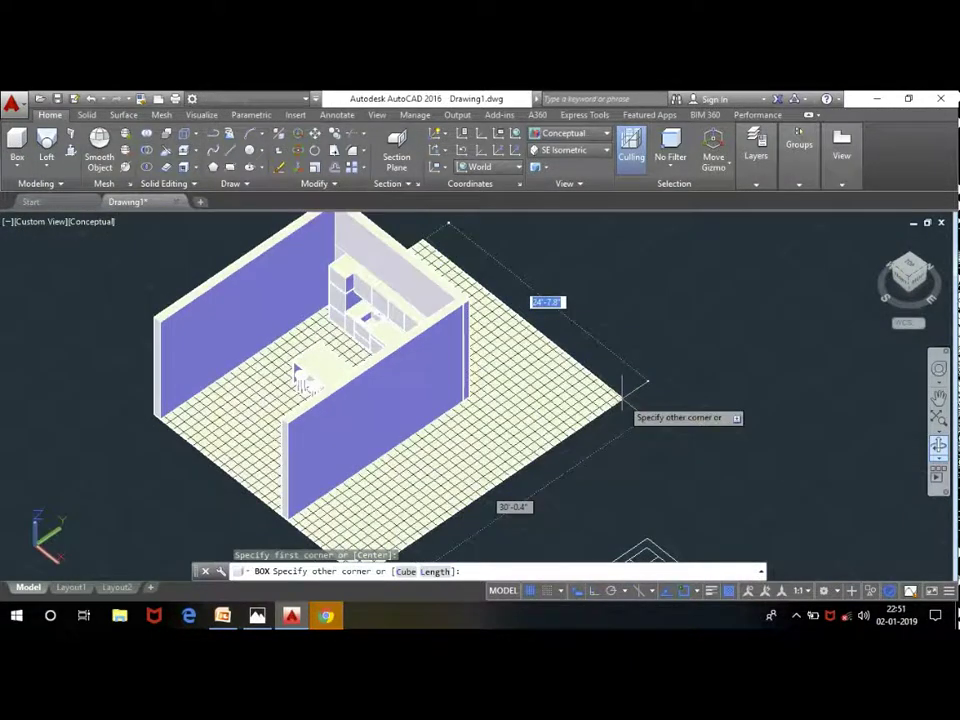
left_click(468, 398)
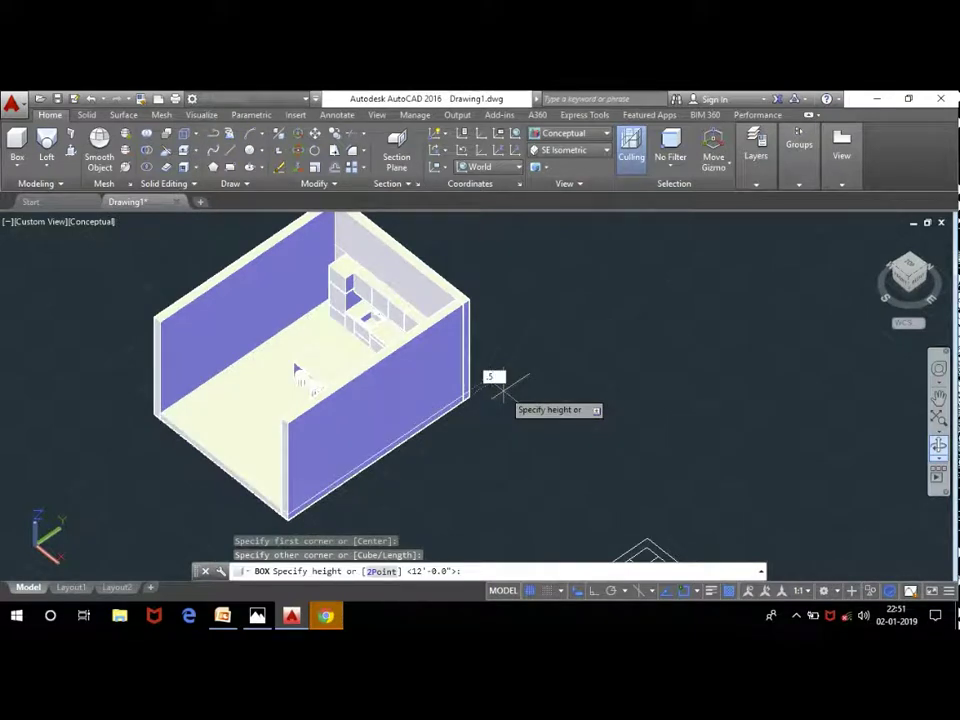
left_click(505, 390)
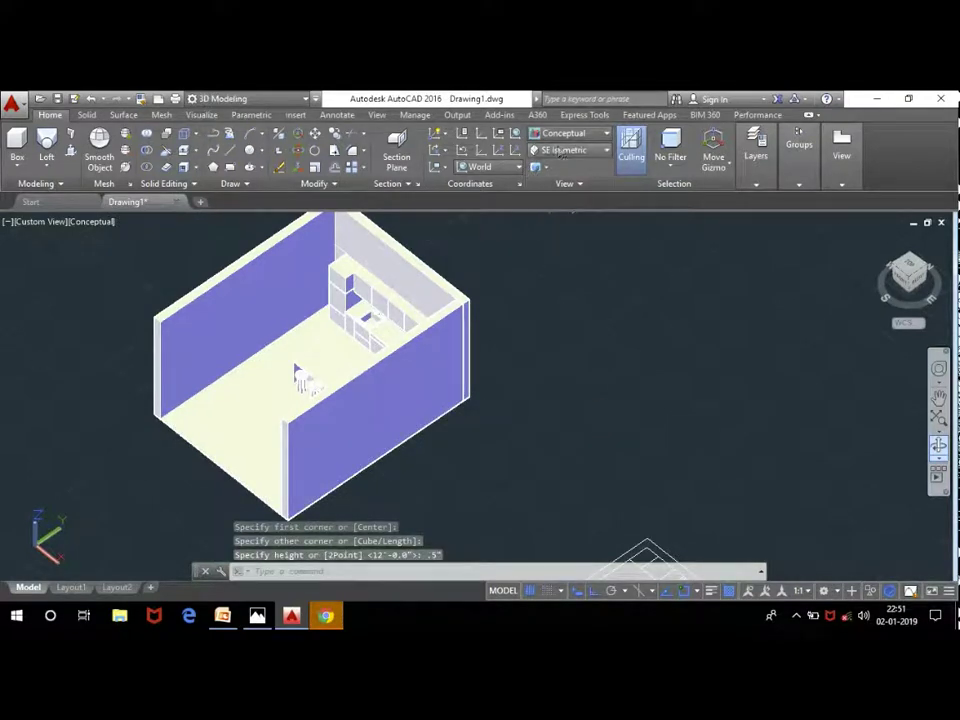
scroll(300, 372, "up", 2)
scroll(300, 368, "up", 3)
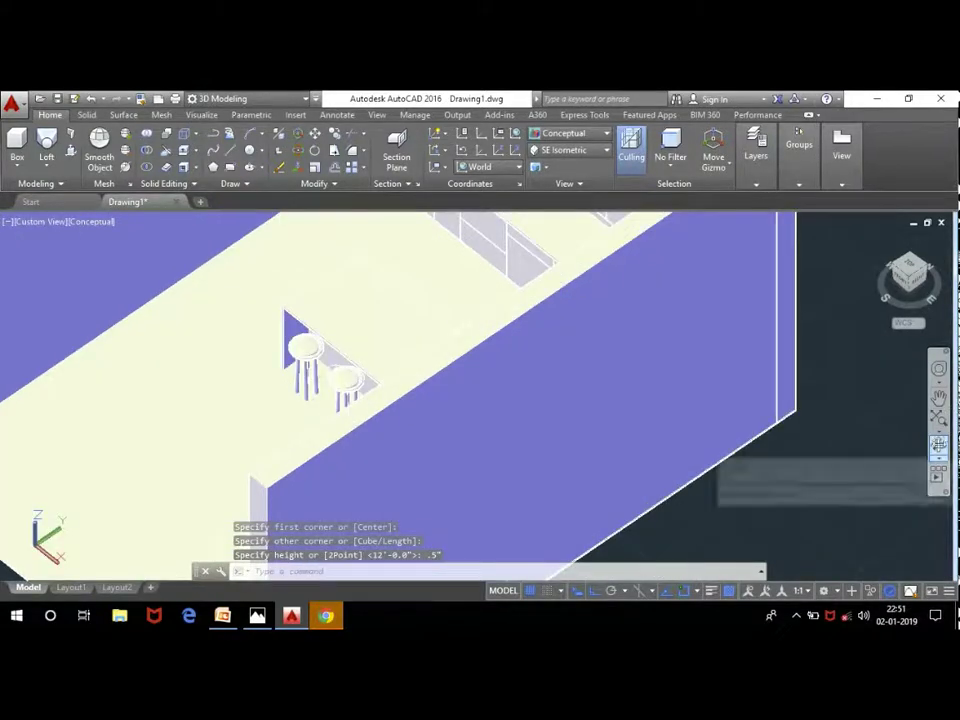
Step: Orbit and zoom around the kitchen to an overview of the cabinets, counter and stools
left_click(938, 446)
mouse_move(470, 414)
left_mouse_down()
mouse_move(508, 343)
mouse_move(375, 287)
mouse_move(637, 350)
mouse_move(568, 381)
left_mouse_up()
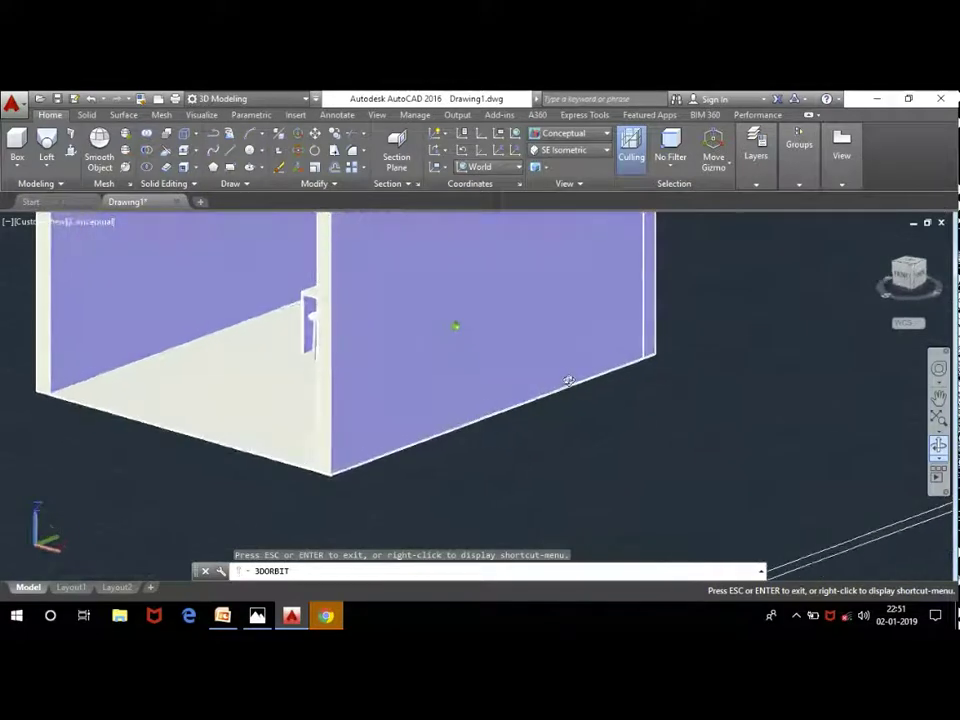
mouse_move(57, 368)
left_mouse_down()
mouse_move(109, 429)
mouse_move(62, 381)
mouse_move(339, 403)
mouse_move(90, 366)
mouse_move(137, 347)
mouse_move(128, 373)
mouse_move(306, 381)
mouse_move(428, 293)
left_mouse_up()
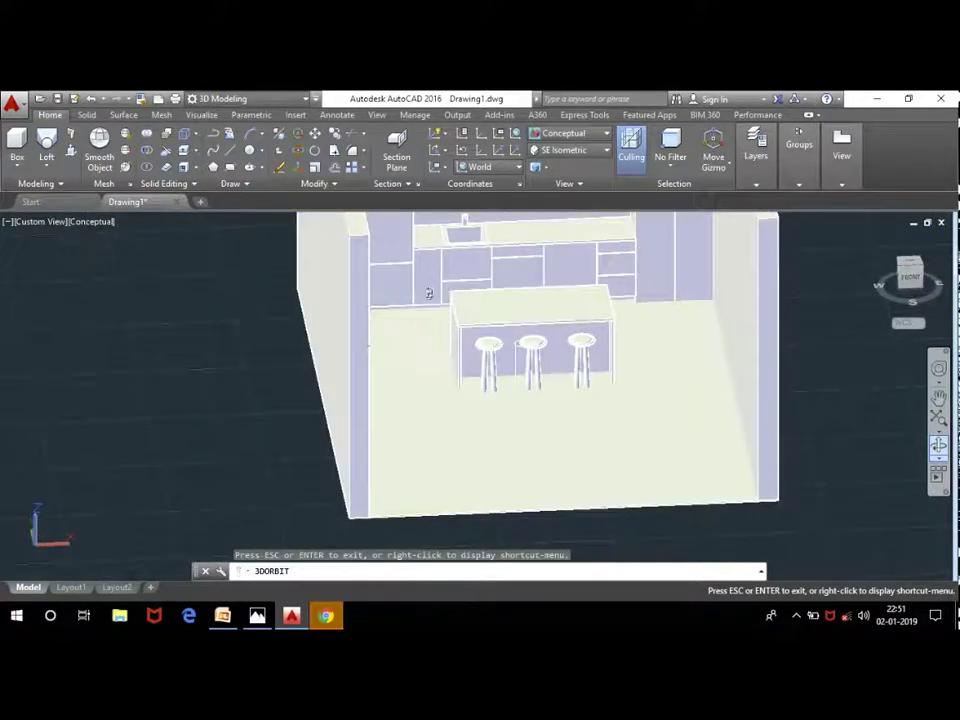
mouse_move(434, 470)
left_mouse_down()
mouse_move(501, 480)
mouse_move(384, 478)
mouse_move(387, 444)
mouse_move(480, 459)
mouse_move(360, 456)
mouse_move(337, 481)
mouse_move(464, 467)
left_mouse_up()
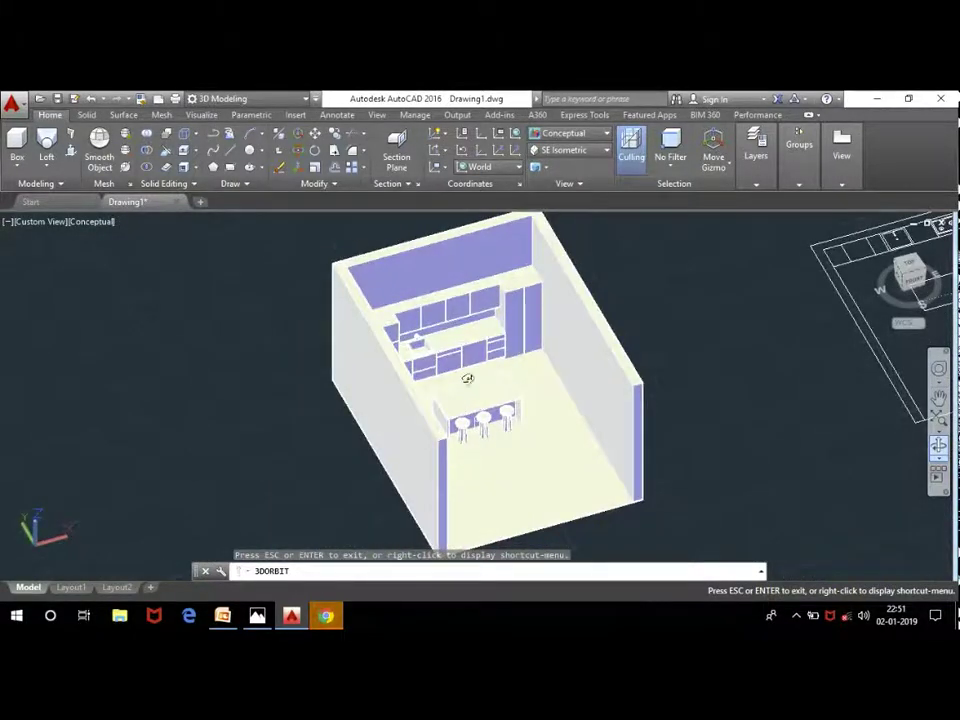
mouse_move(467, 378)
left_mouse_down()
mouse_move(510, 315)
mouse_move(489, 433)
mouse_move(414, 422)
mouse_move(516, 431)
mouse_move(401, 446)
left_mouse_up()
scroll(508, 314, "up", 2)
scroll(401, 446, "down", 2)
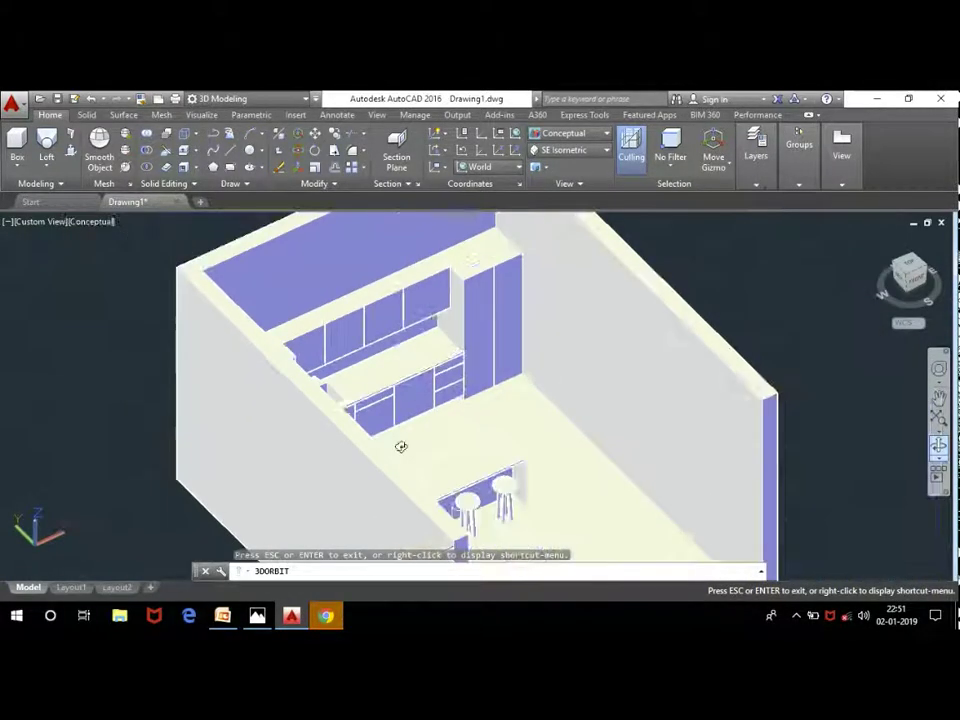
left_click(257, 615)
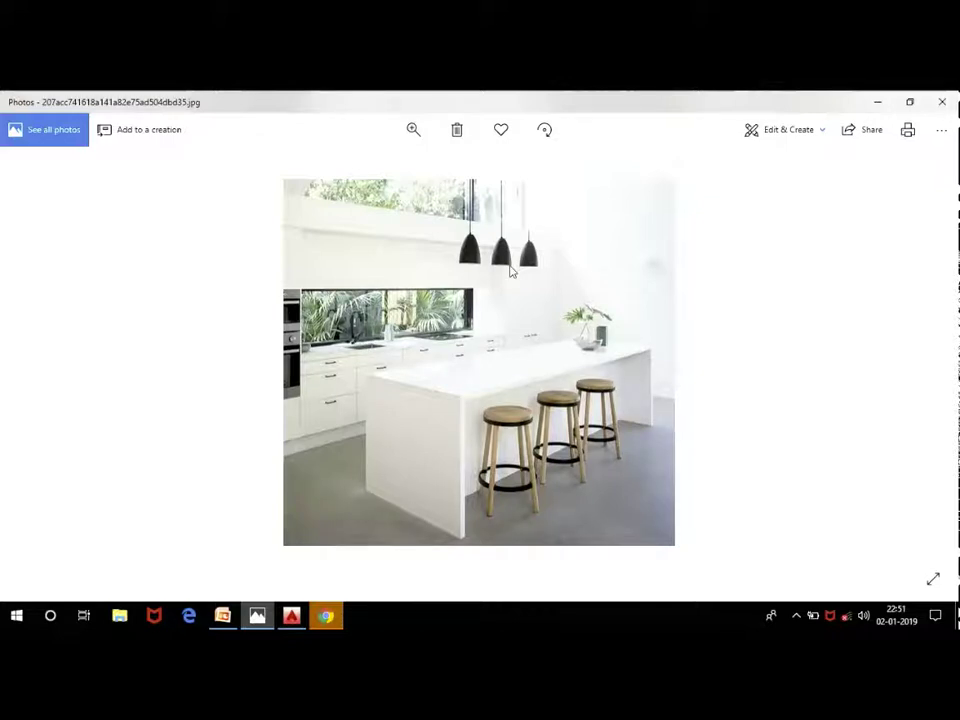
Step: Draw a 1' line with L in open space beside the kitchen room
left_click(290, 618)
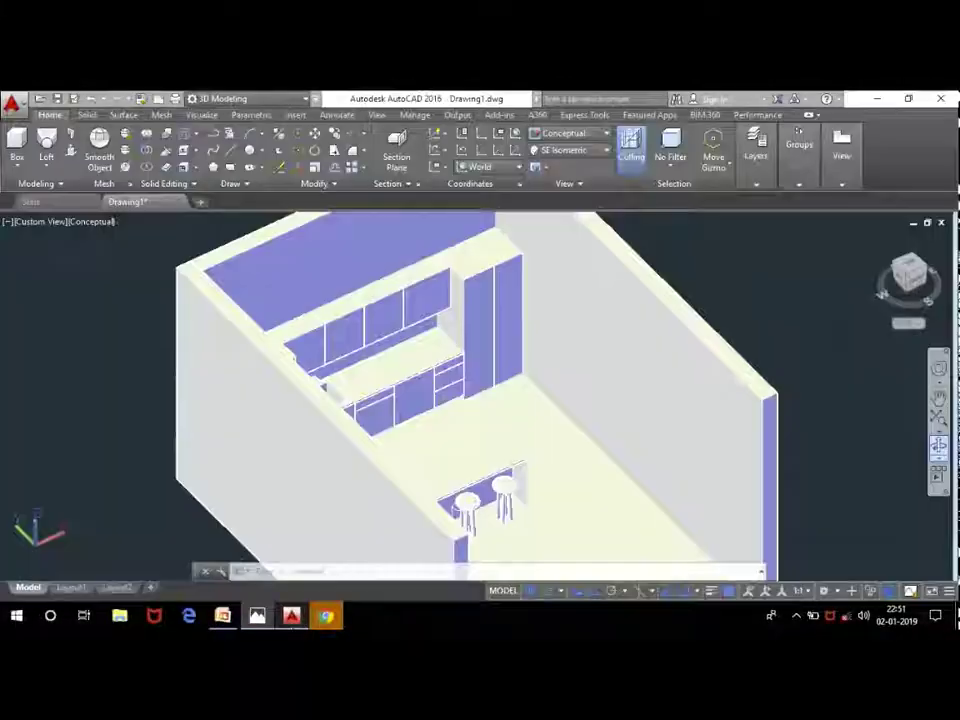
scroll(337, 330, "down", 3)
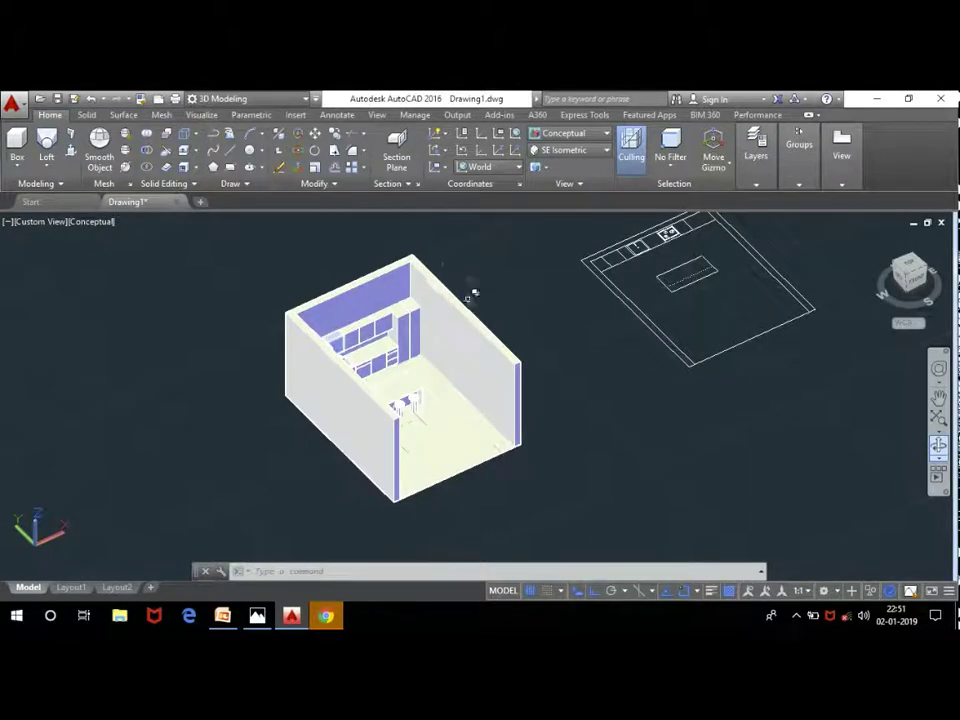
scroll(609, 341, "up", 2)
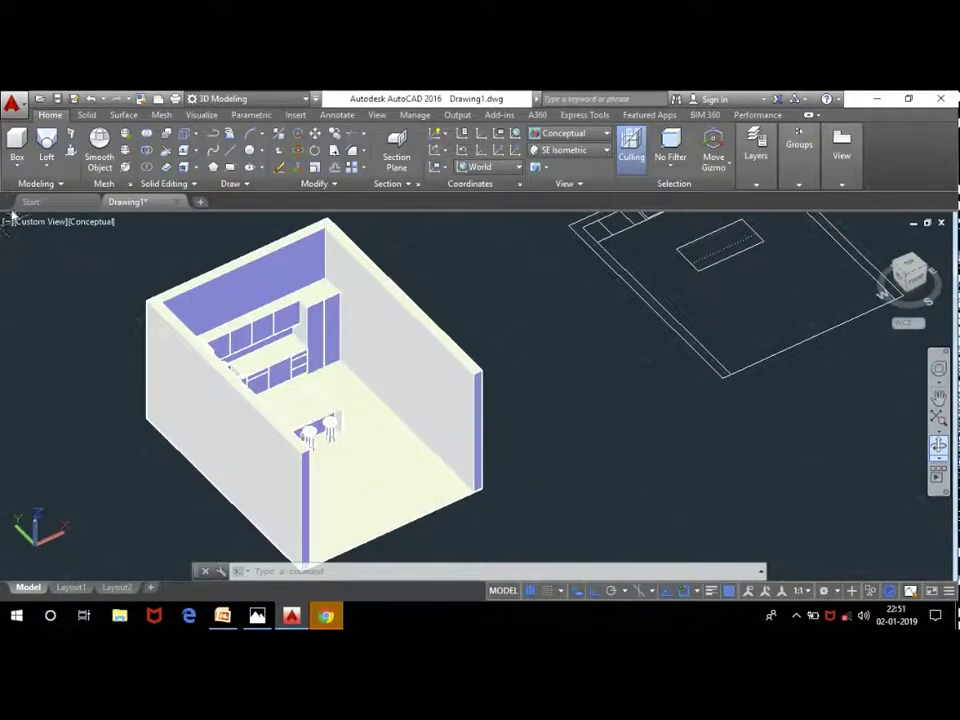
type("l")
key("Return")
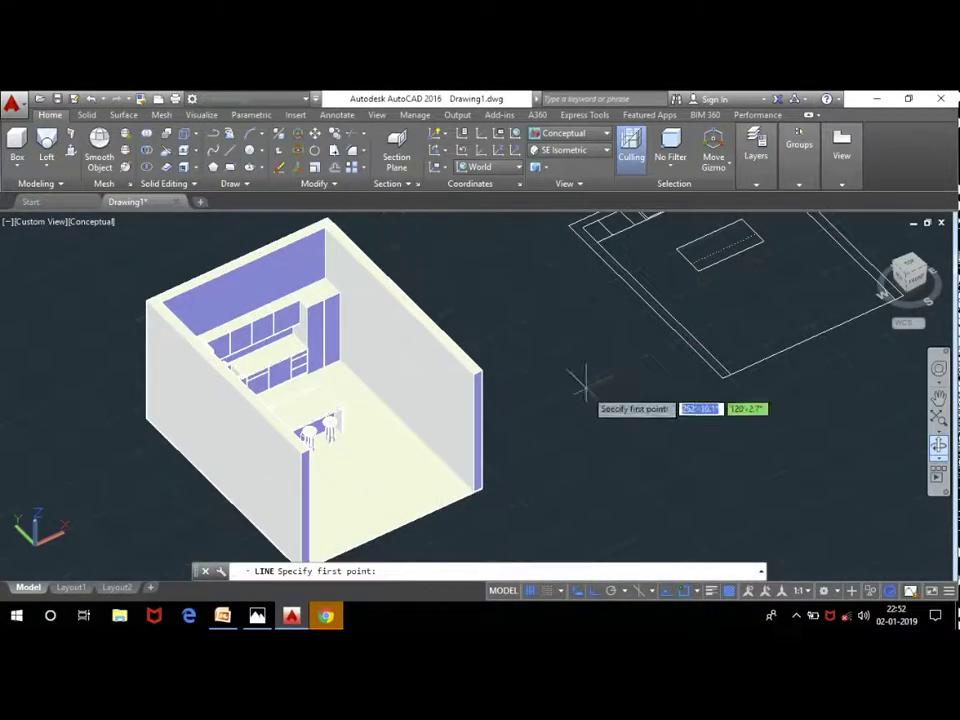
scroll(596, 400, "up", 3)
left_click(596, 405)
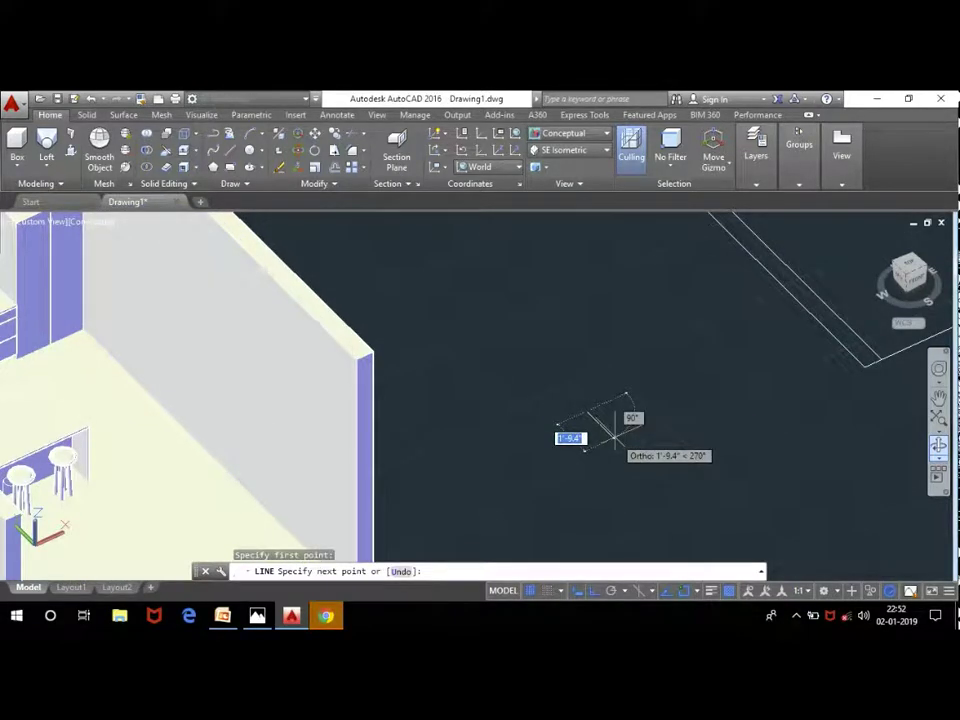
scroll(613, 437, "up", 2)
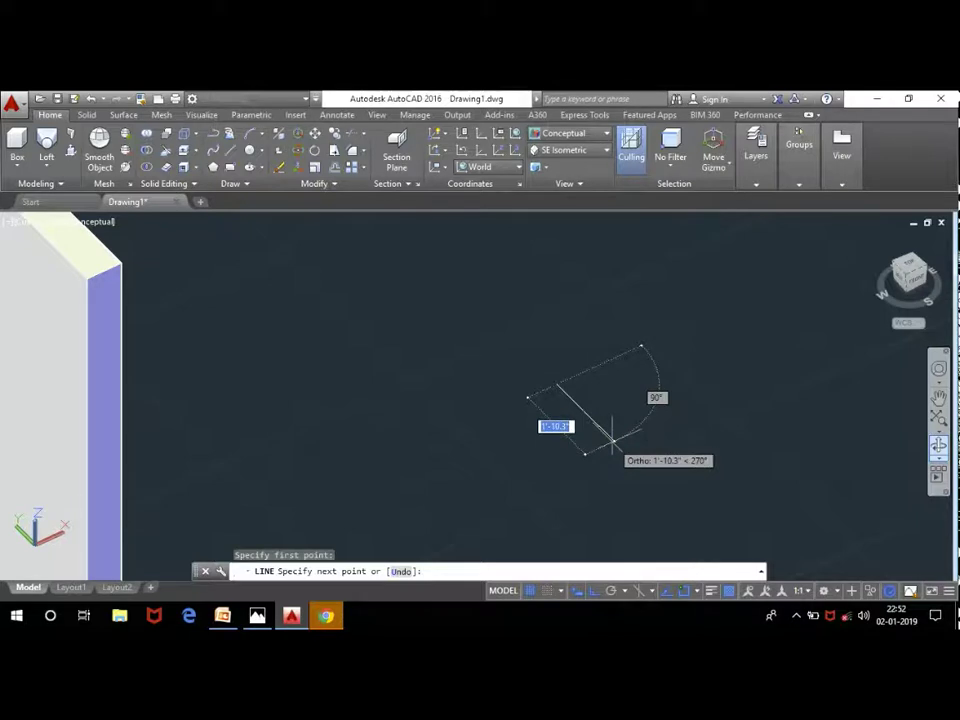
type("'")
key("Return")
key("Return")
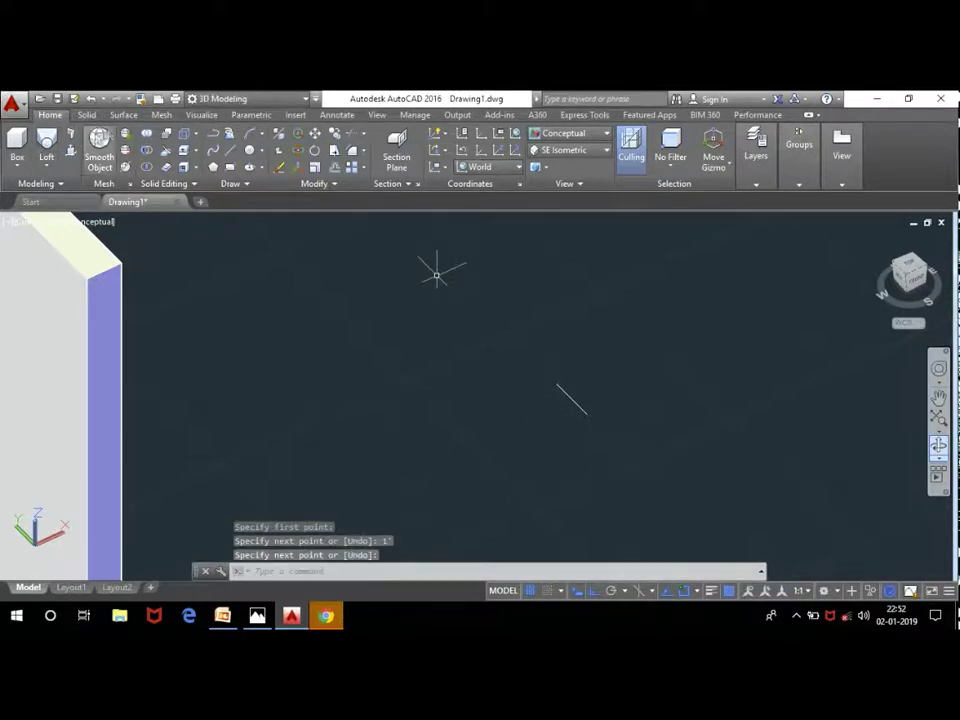
Step: Join the 1' line's two ends with a 3-point arc, Ortho off, and select both
left_click(250, 137)
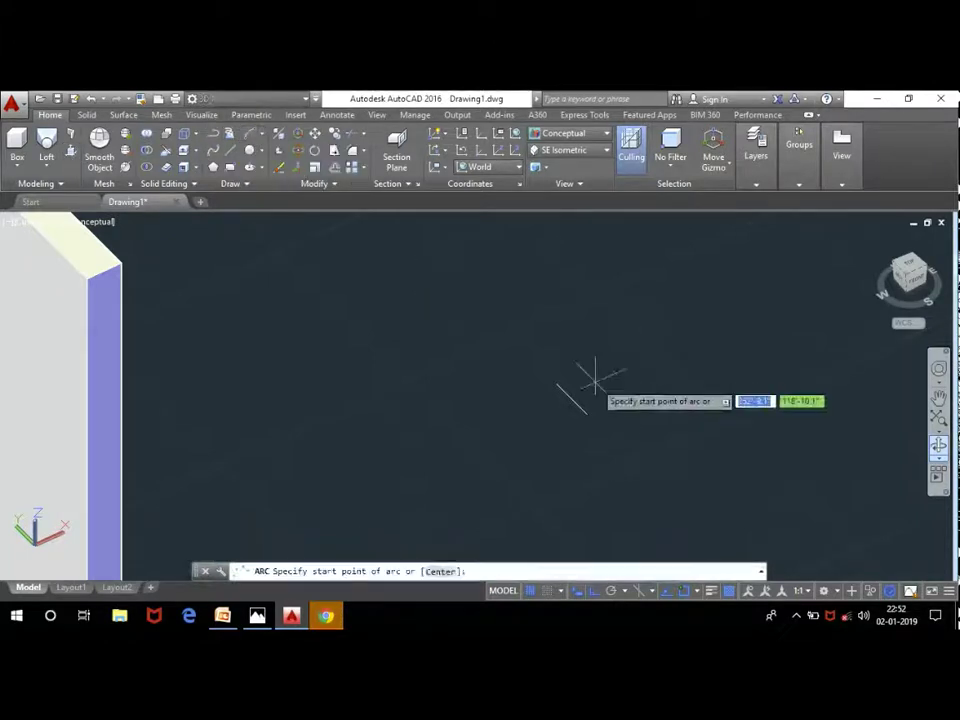
scroll(585, 362, "up", 2)
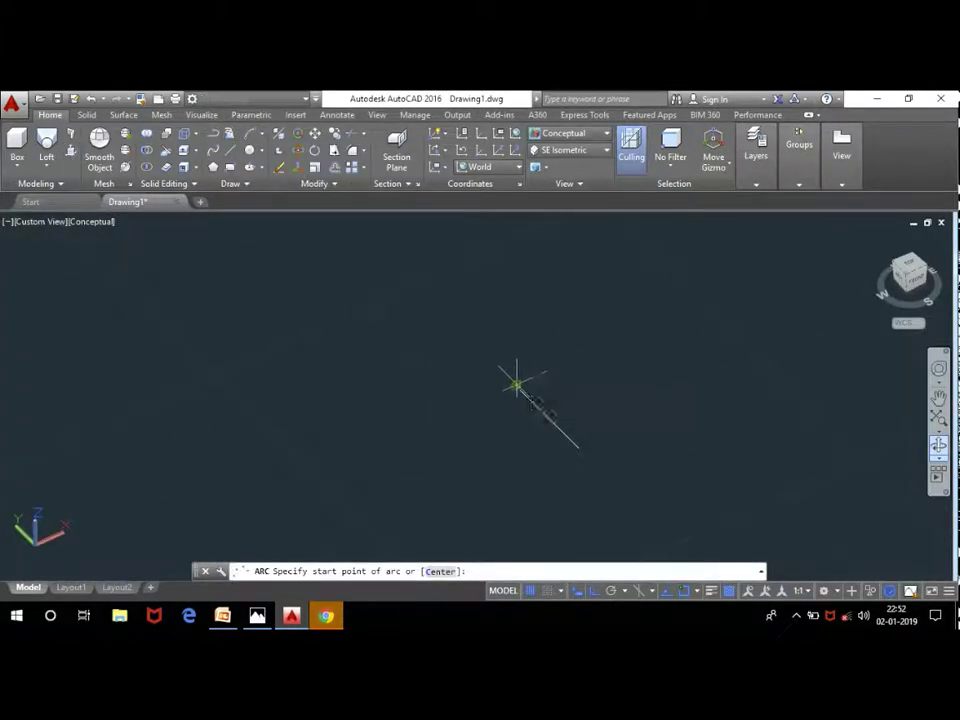
left_click(516, 385)
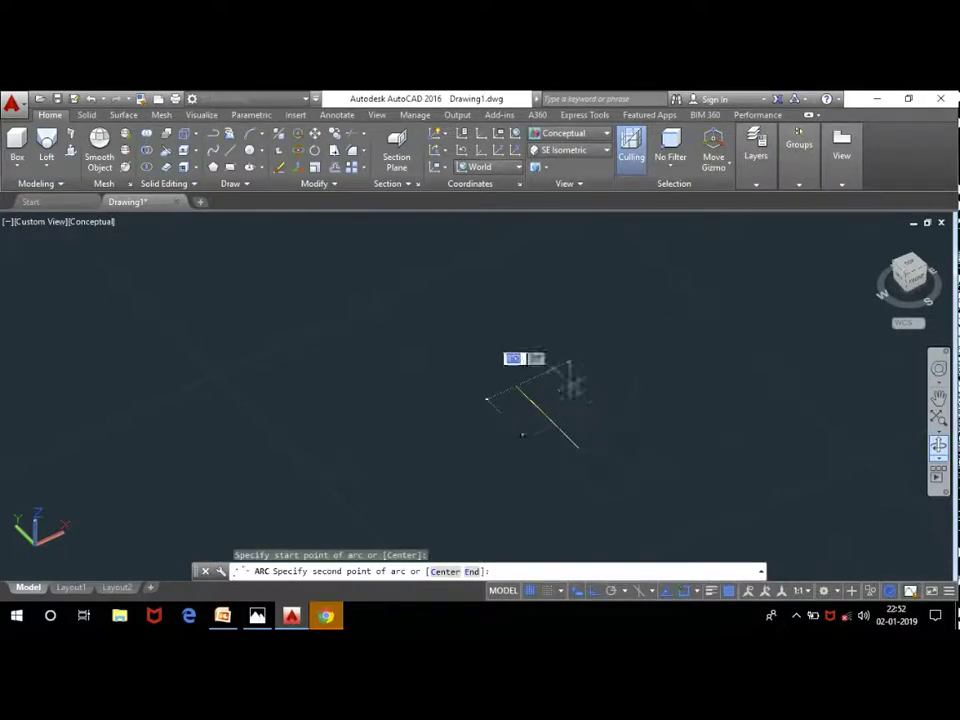
left_click(595, 592)
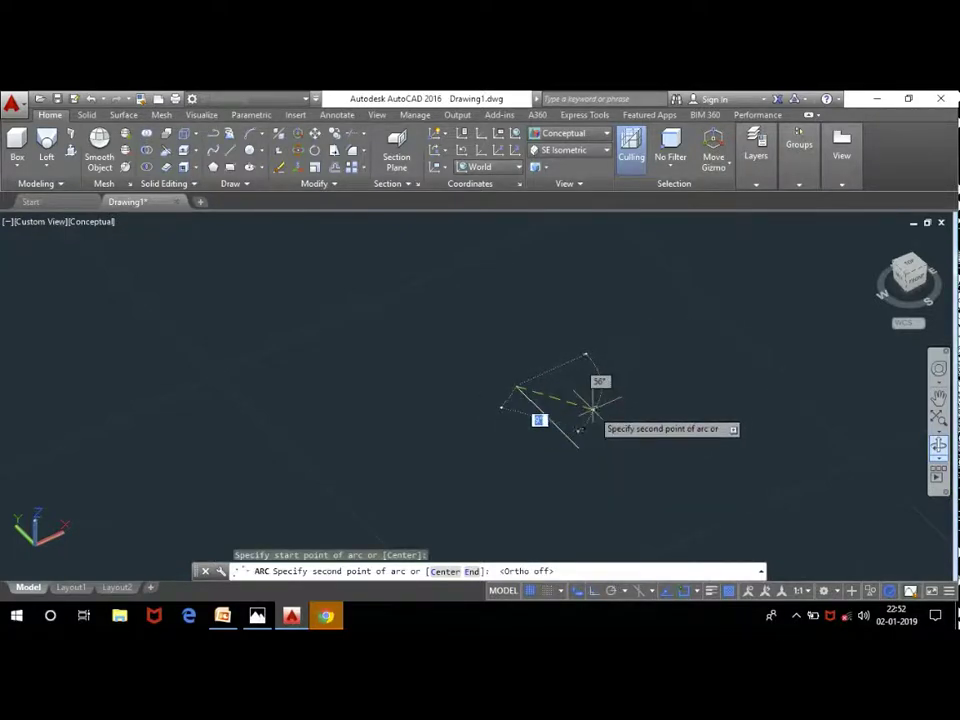
left_click(567, 399)
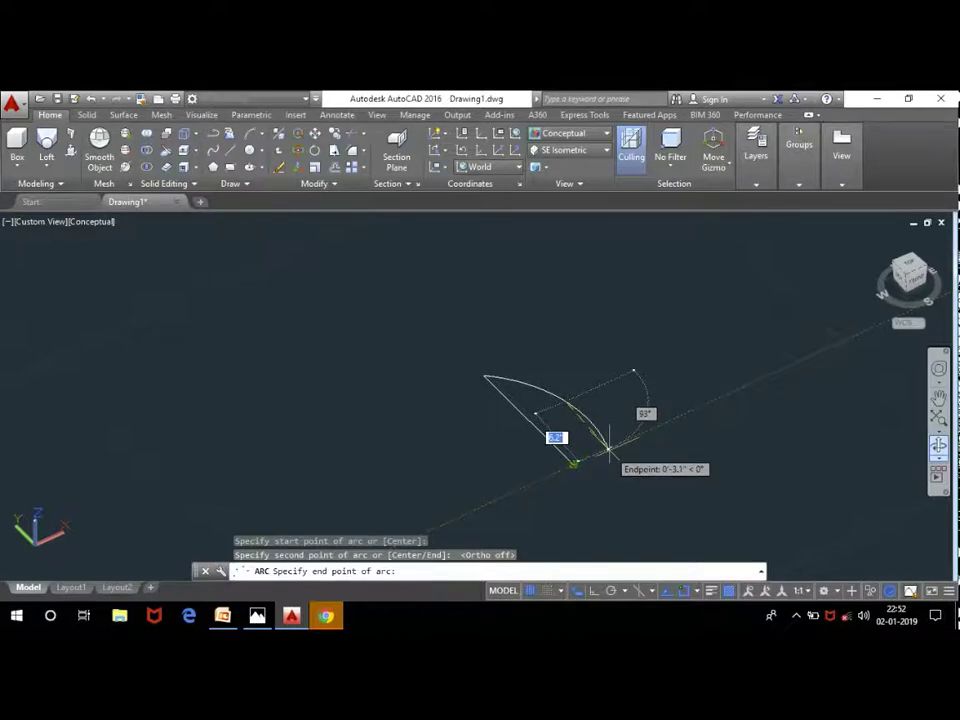
left_click(607, 449)
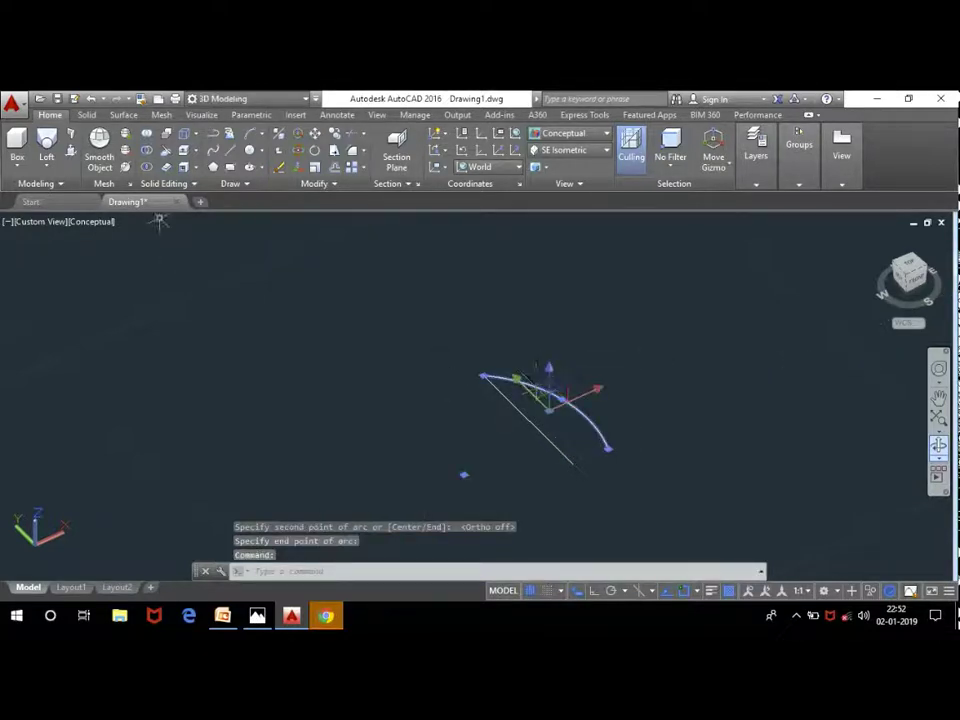
key("Escape")
left_click(517, 406)
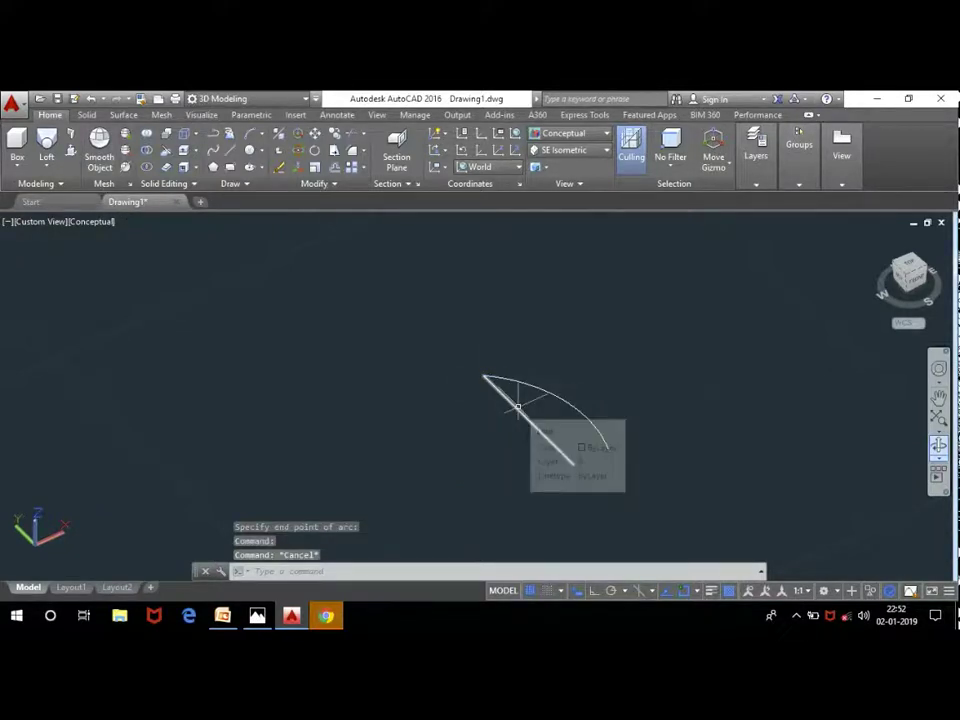
Step: Move the line-and-arc profile from the arc endpoint with Ortho on, then reselect it
left_click(316, 134)
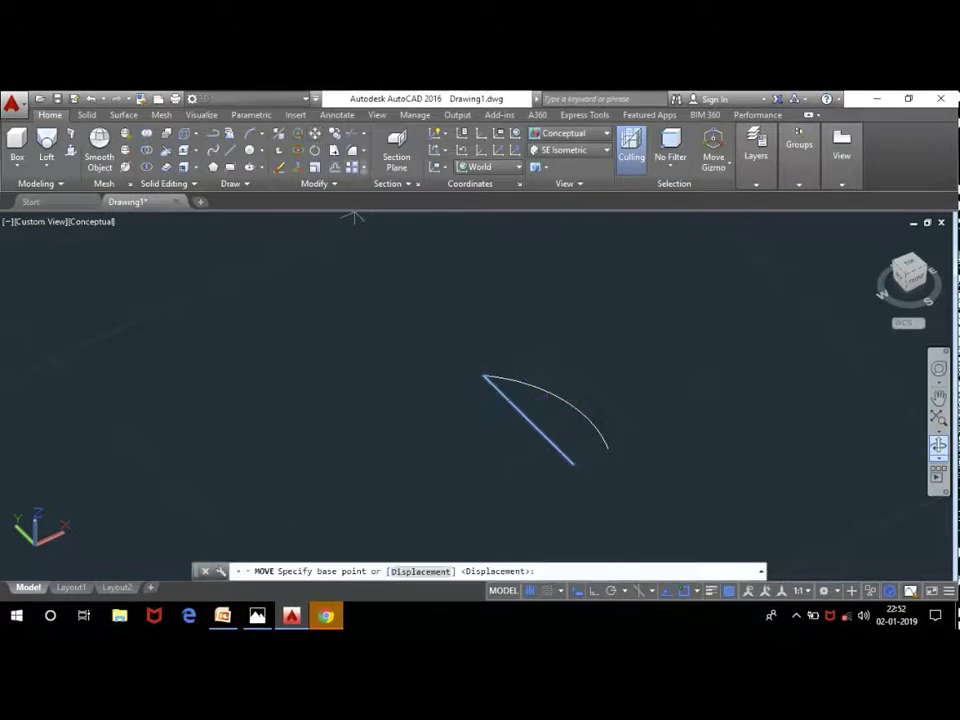
scroll(484, 376, "up", 3)
left_click(484, 374)
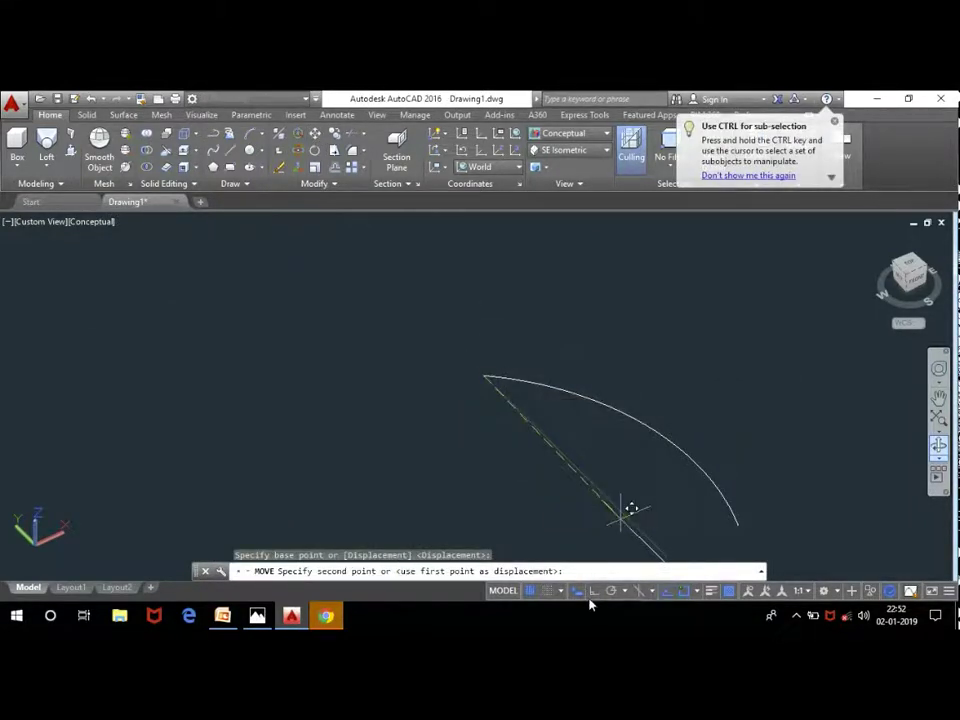
key("F8")
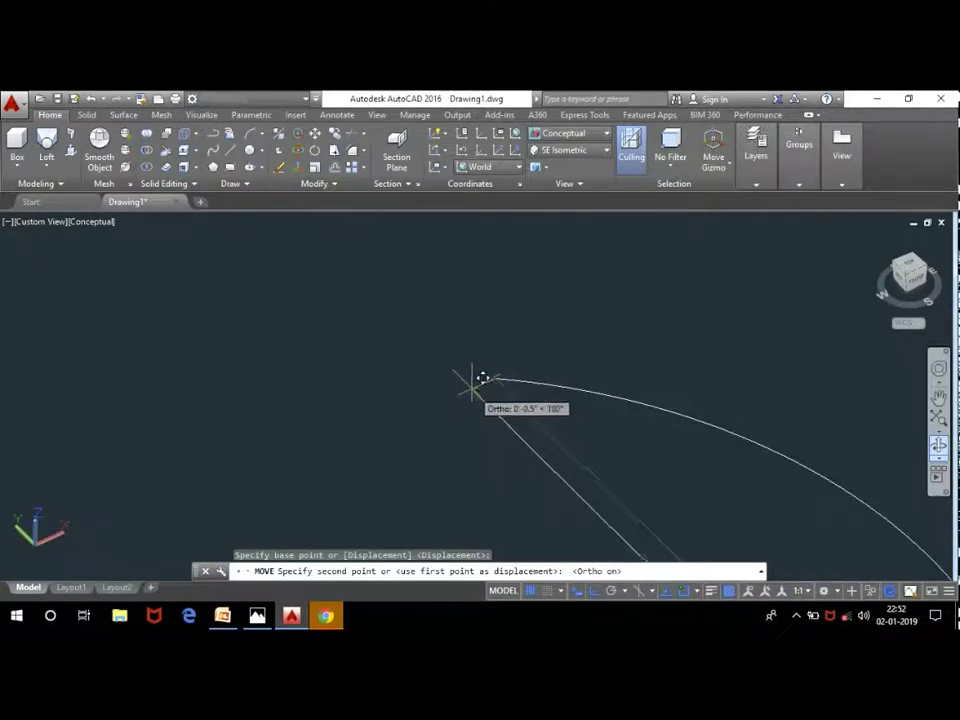
left_click(484, 377)
scroll(422, 321, "down", 3)
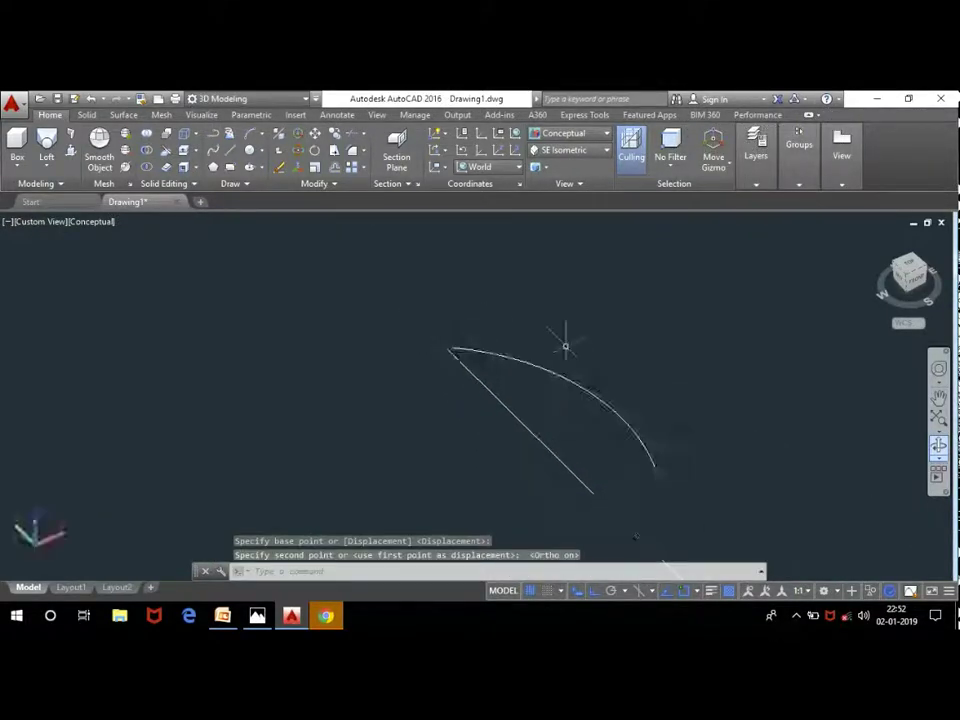
left_click(600, 397)
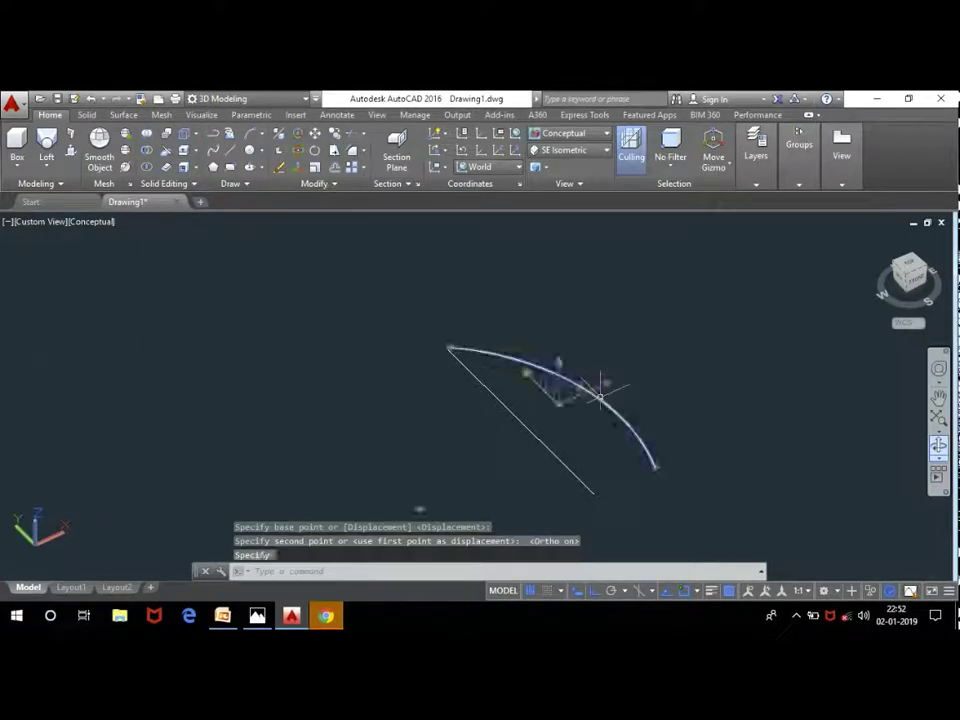
left_click(40, 162)
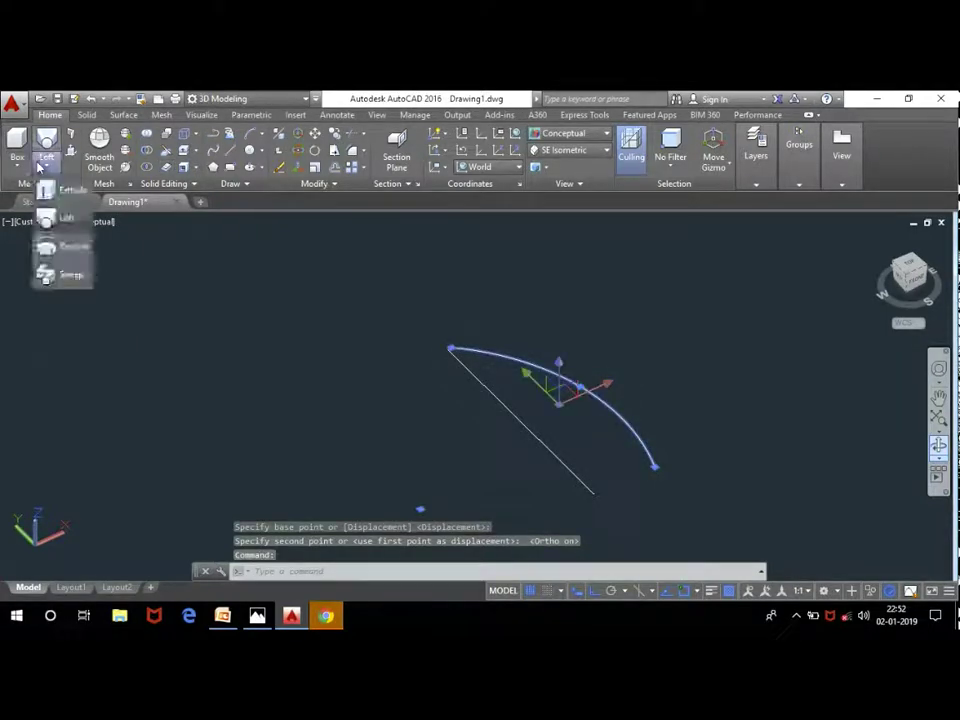
Step: Revolve the profile 360° about the line into a bell-shaped lampshade surface
left_click(70, 244)
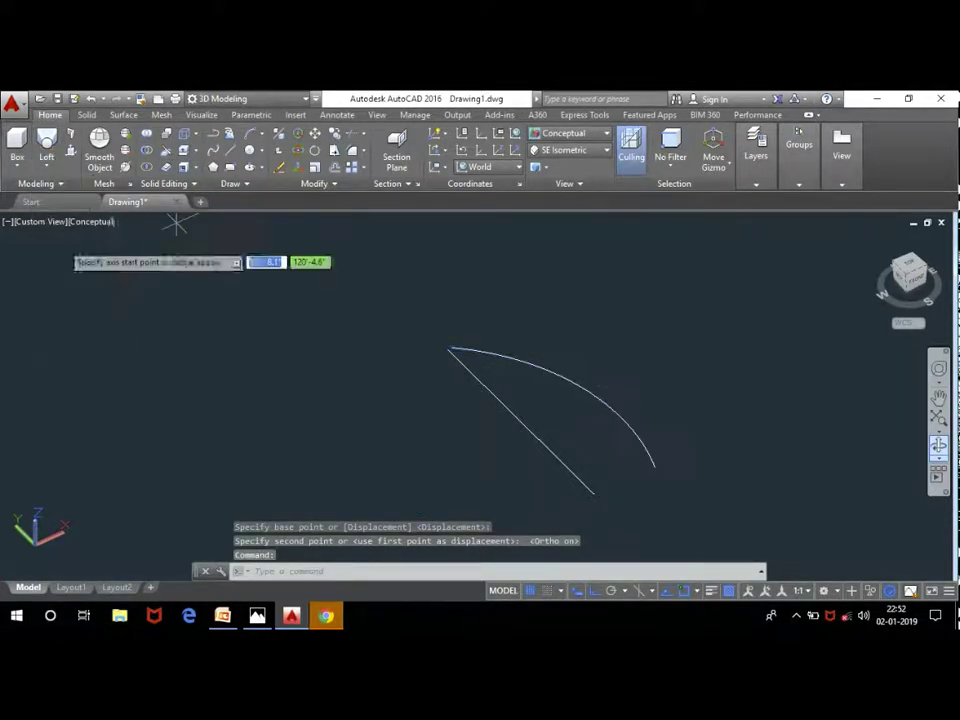
left_click(450, 350)
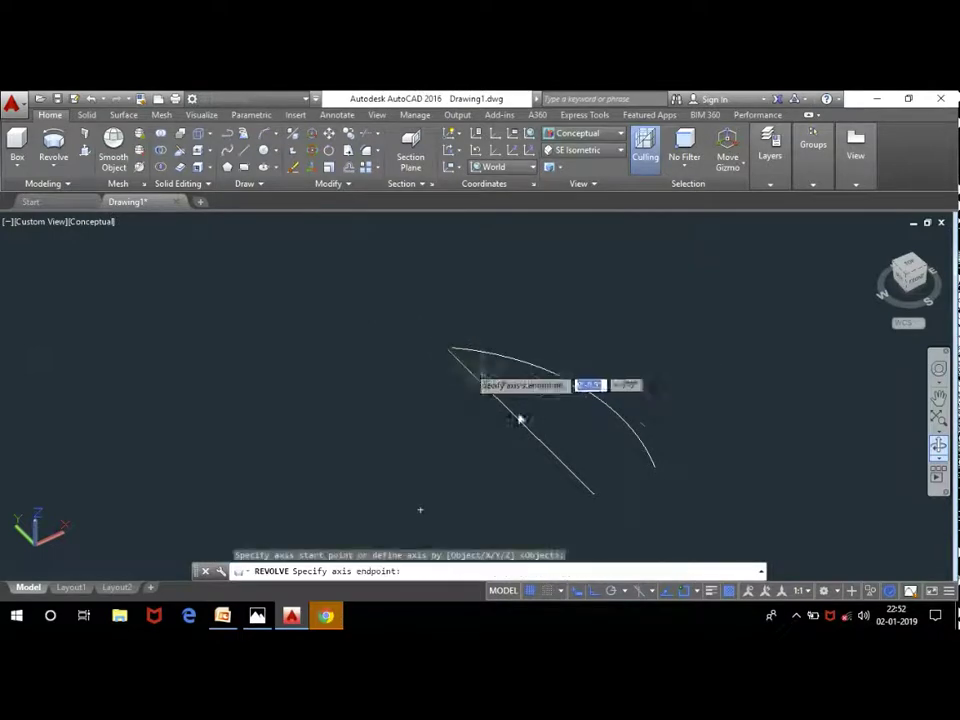
left_click(592, 494)
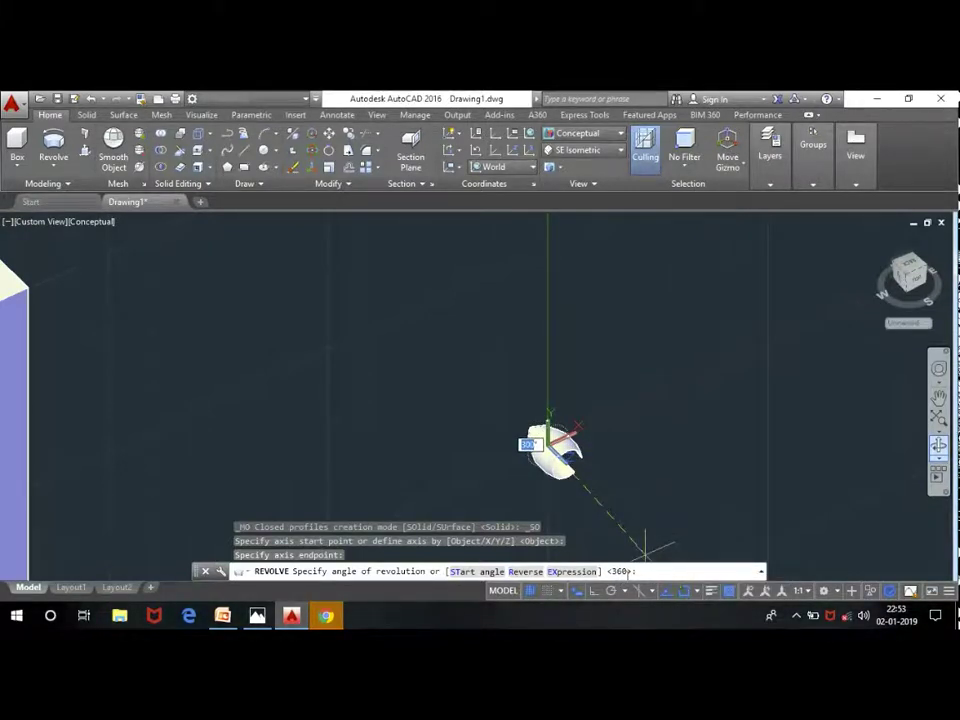
key("Return")
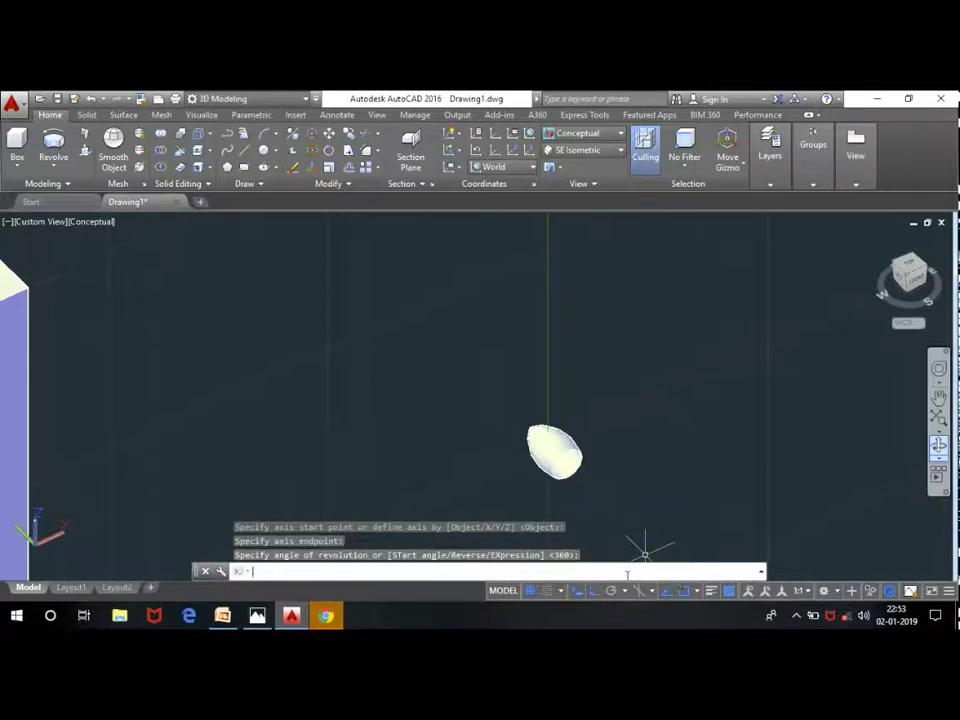
scroll(608, 418, "up", 2)
scroll(650, 395, "up", 2)
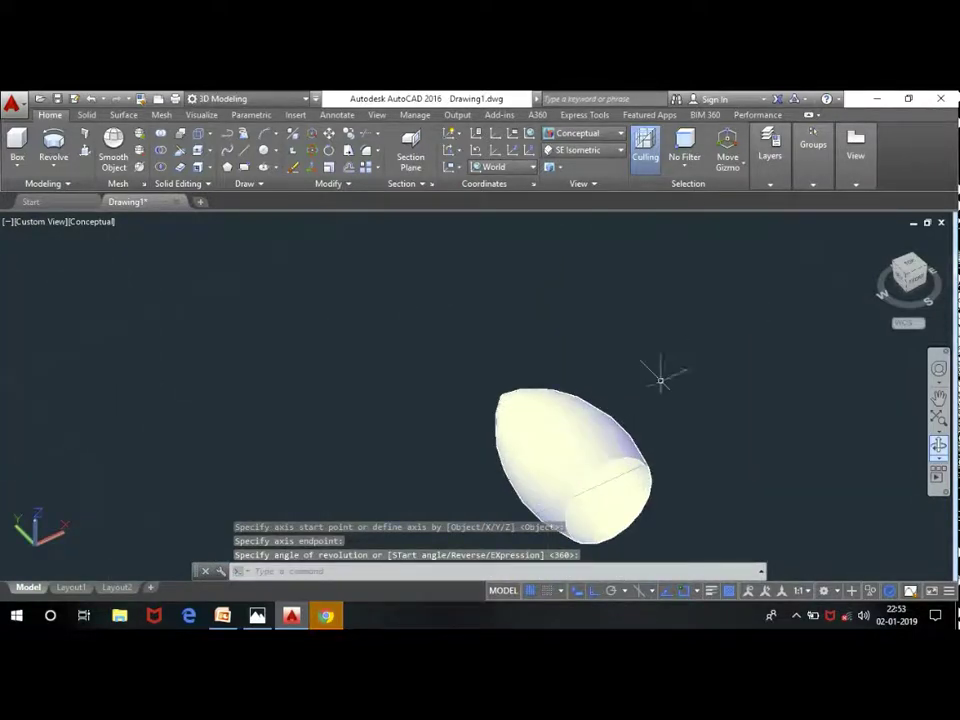
scroll(660, 380, "up", 2)
scroll(630, 370, "down", 4)
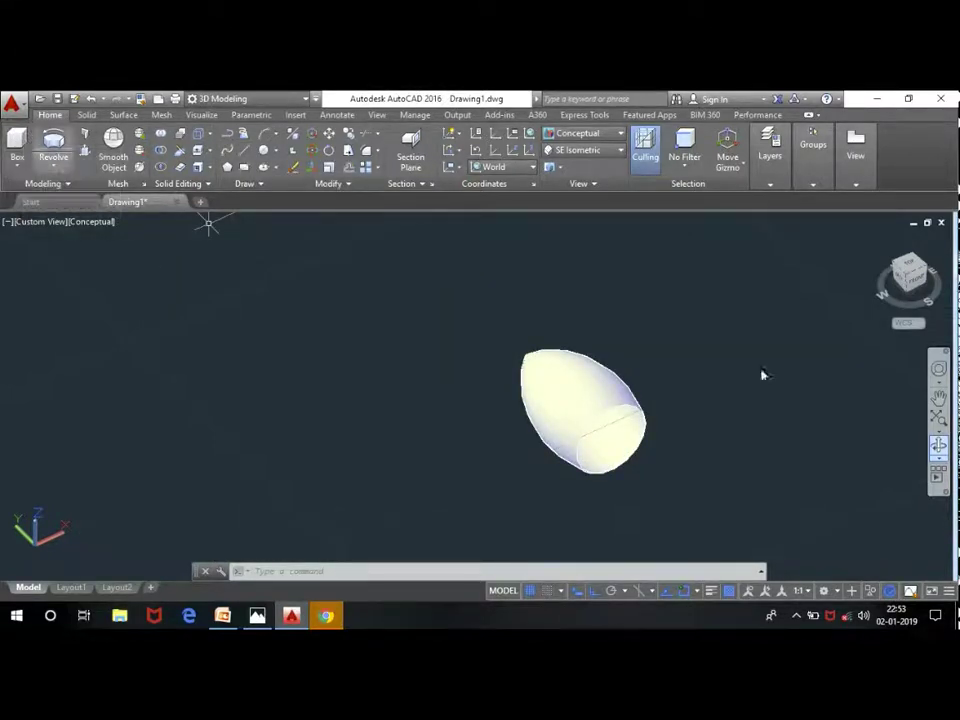
Step: Orbit to inspect the shade's open end, then select the surface with Solid tools shown
left_click(945, 451)
mouse_move(671, 405)
left_mouse_down()
mouse_move(461, 349)
mouse_move(441, 403)
mouse_move(526, 423)
mouse_move(521, 439)
mouse_move(519, 413)
left_mouse_up()
scroll(535, 413, "up", 3)
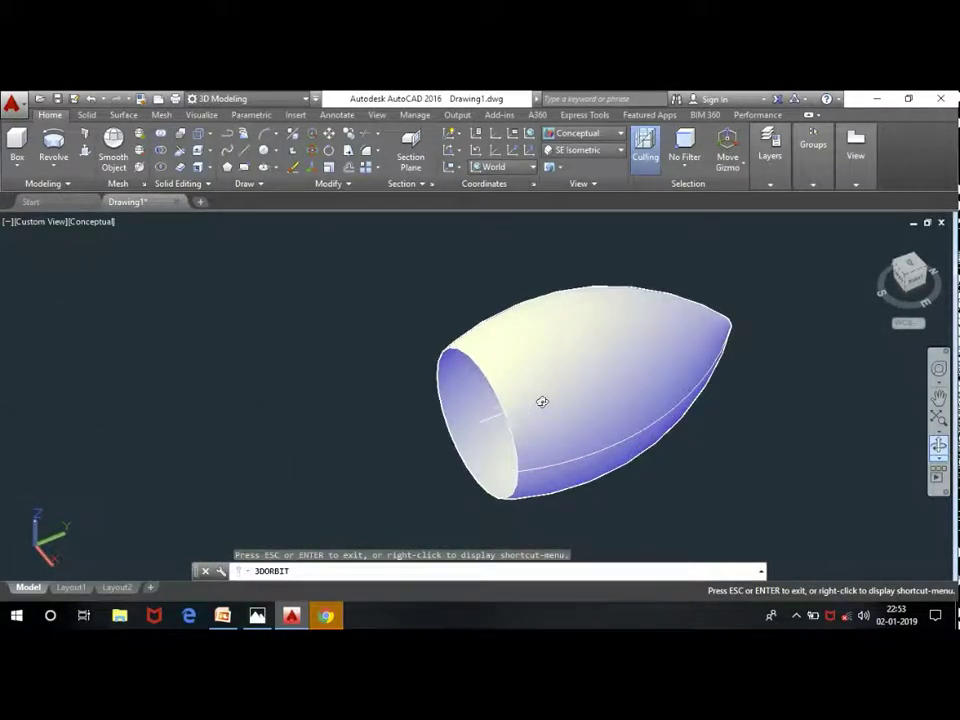
key("Escape")
scroll(538, 368, "up", 5)
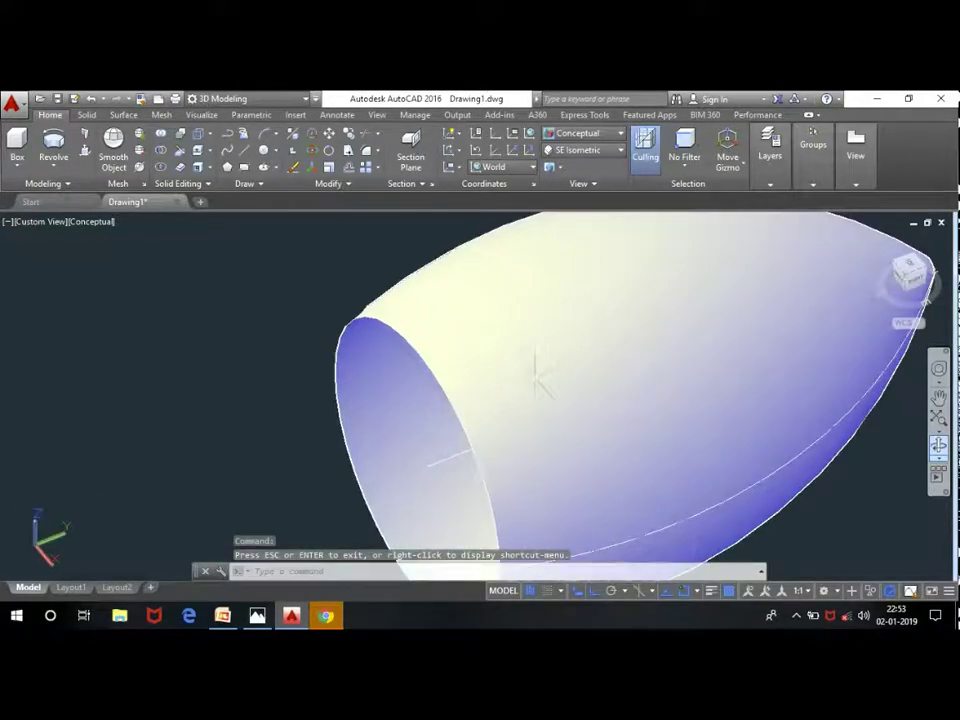
left_click(470, 324)
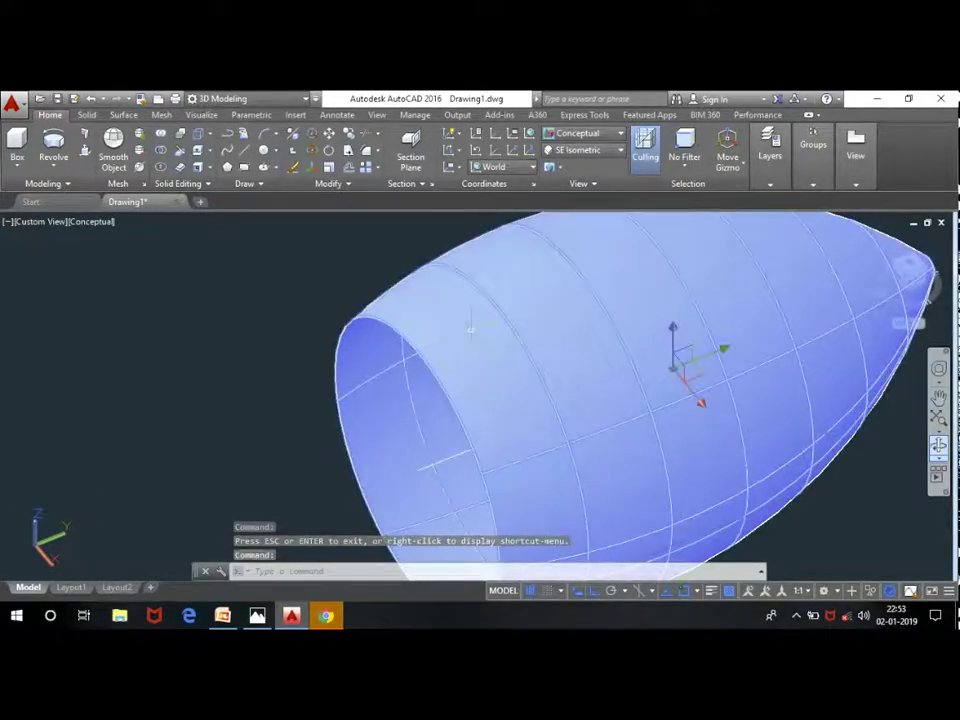
left_click(87, 114)
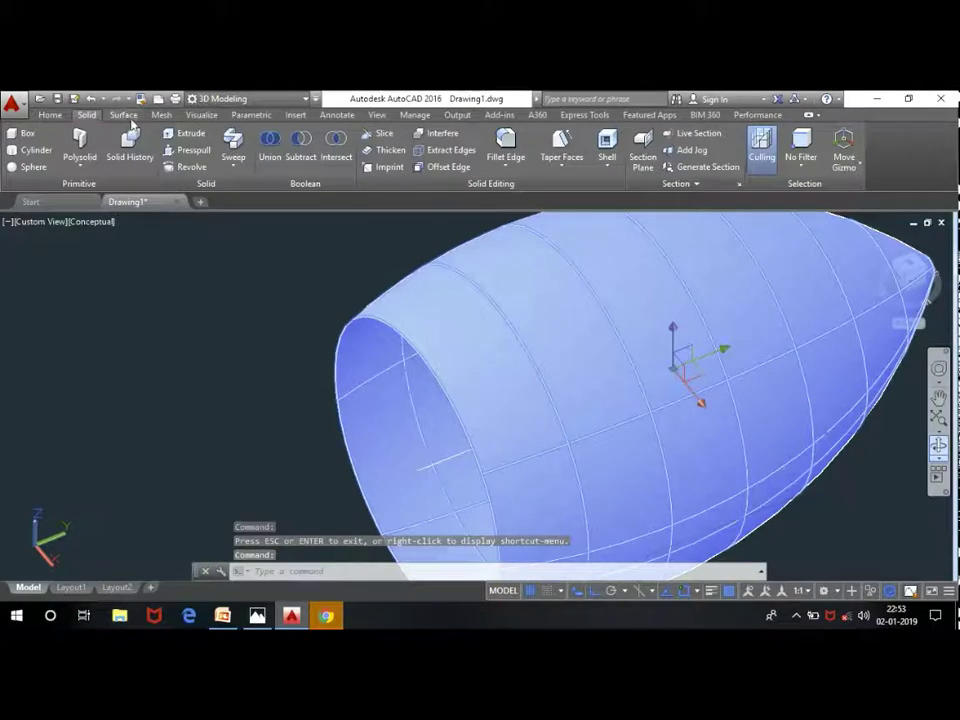
left_click(124, 115)
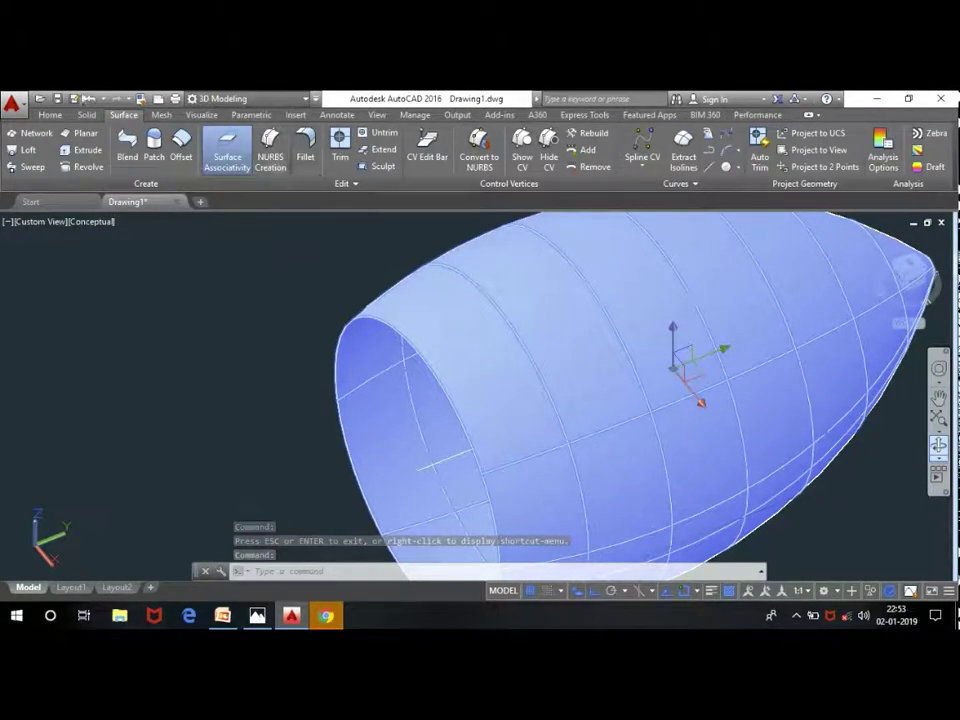
left_click(96, 115)
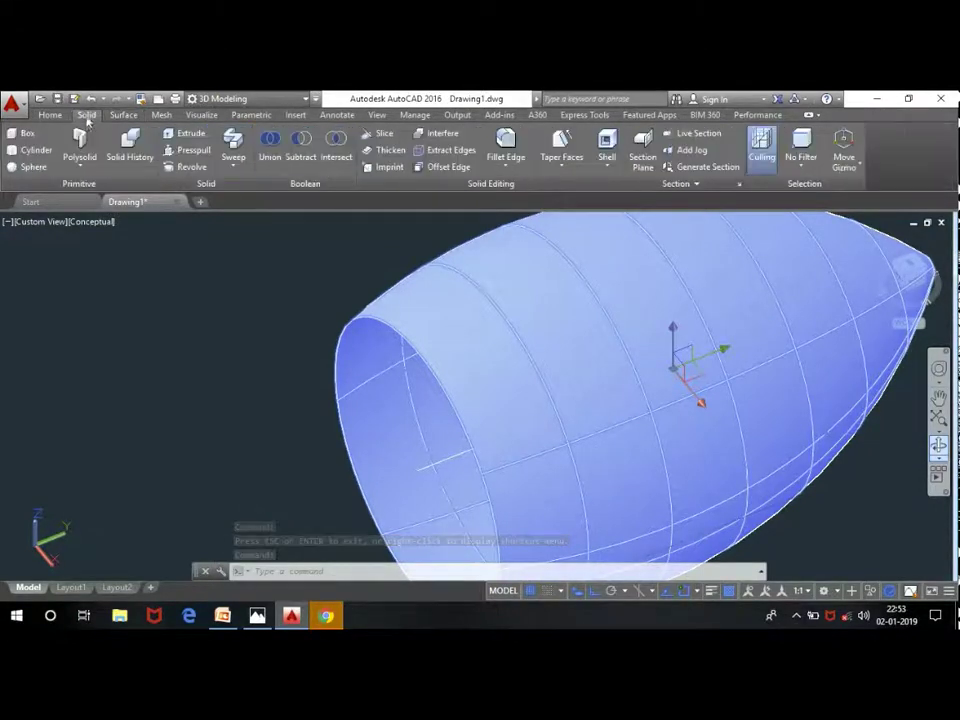
Step: Thicken the lampshade surface by 0.2 into a solid shell
left_click(381, 151)
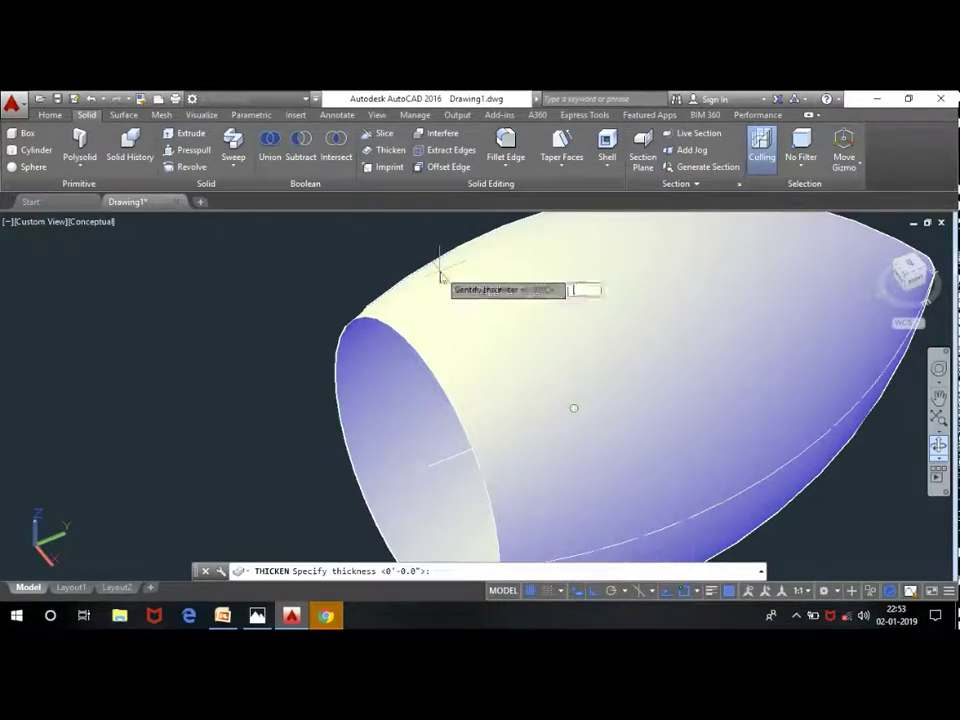
type(".2")
key("Return")
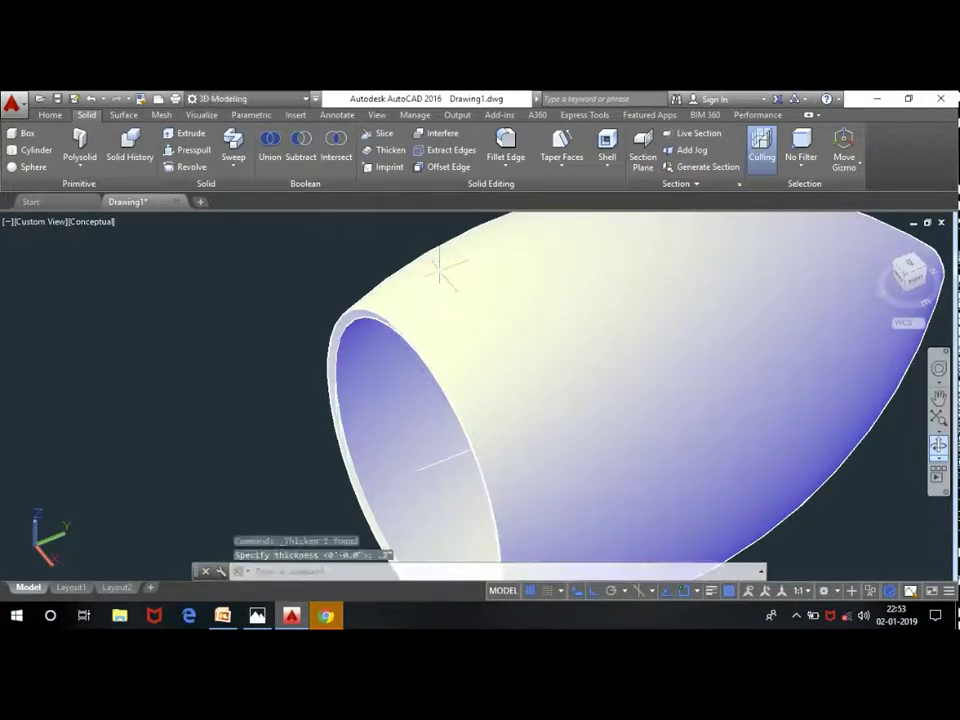
scroll(400, 300, "up", 2)
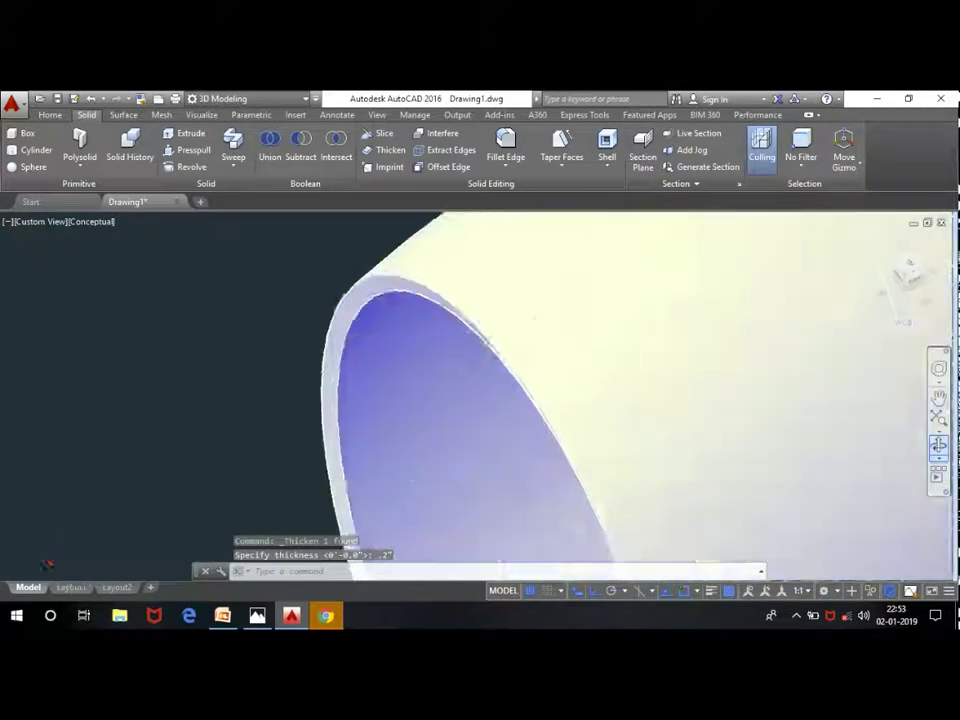
scroll(340, 340, "down", 4)
scroll(333, 343, "down", 2)
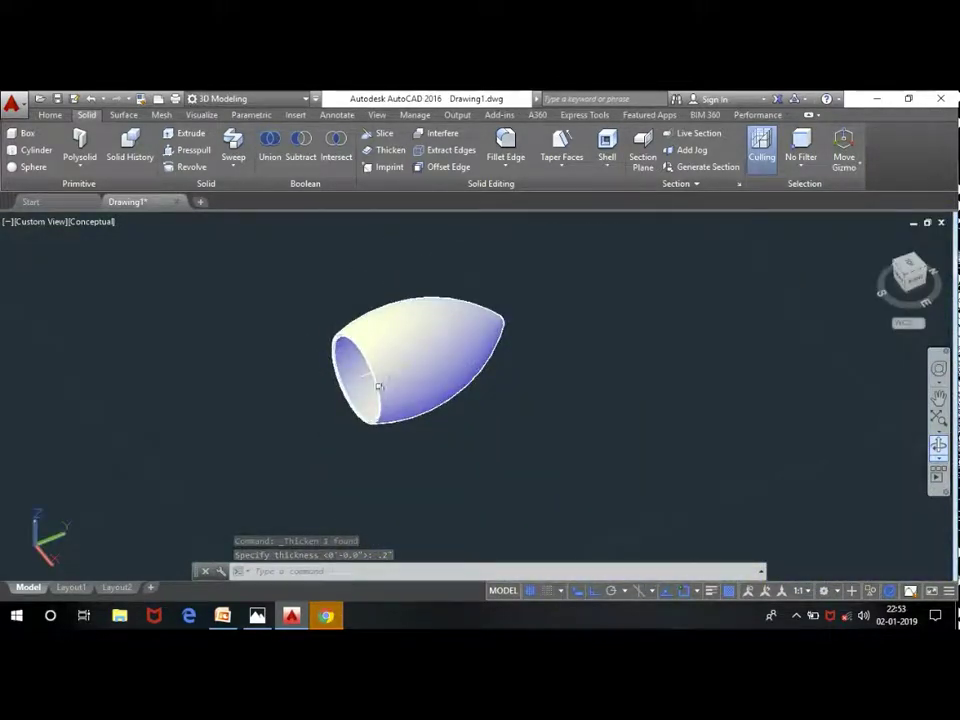
Step: Grip-stretch the axis line so it starts at the shade tip and extends to the upper right
left_click(363, 374)
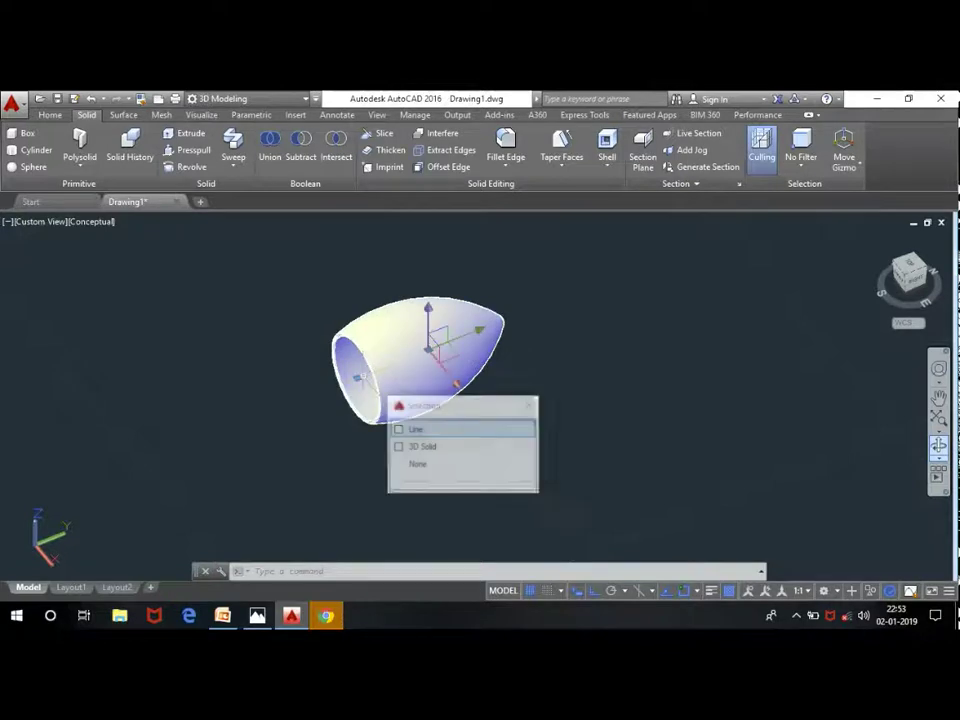
left_click(434, 430)
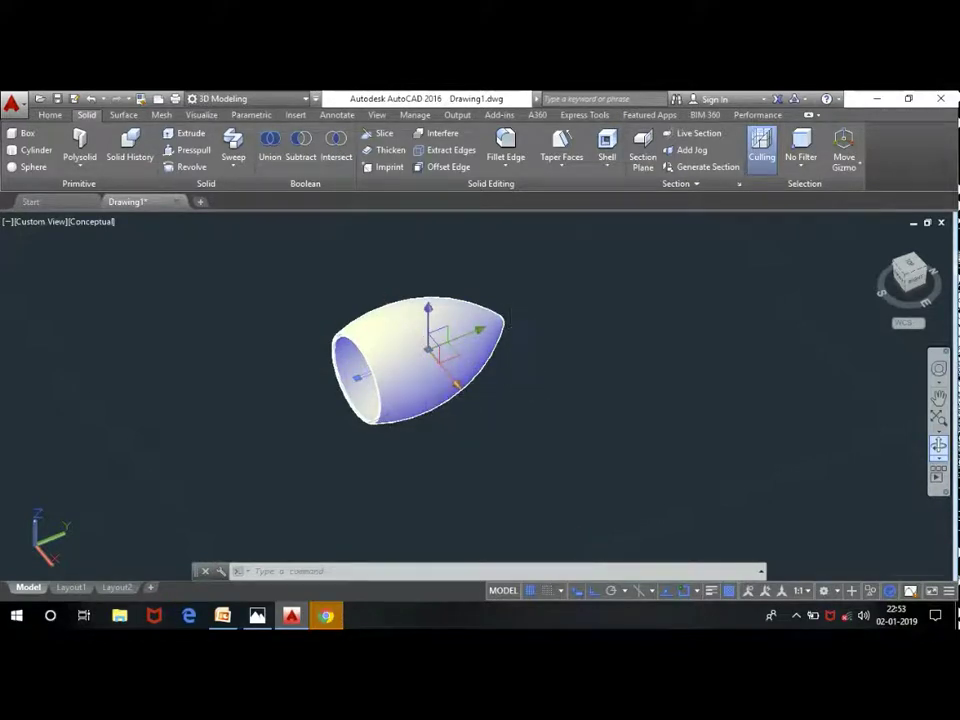
left_click(480, 332)
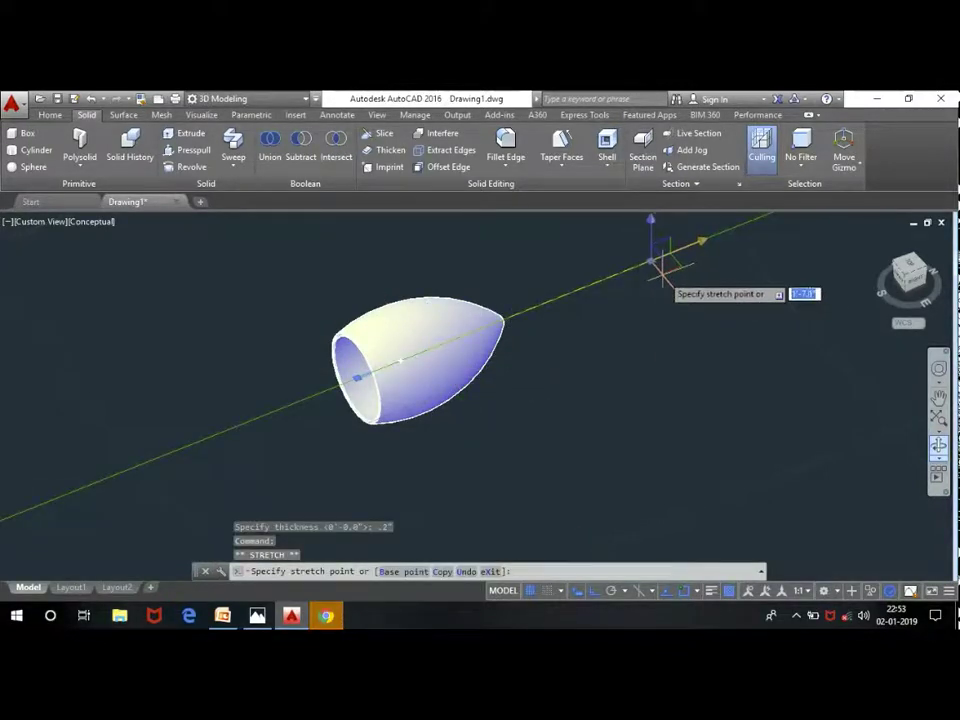
left_click(580, 289)
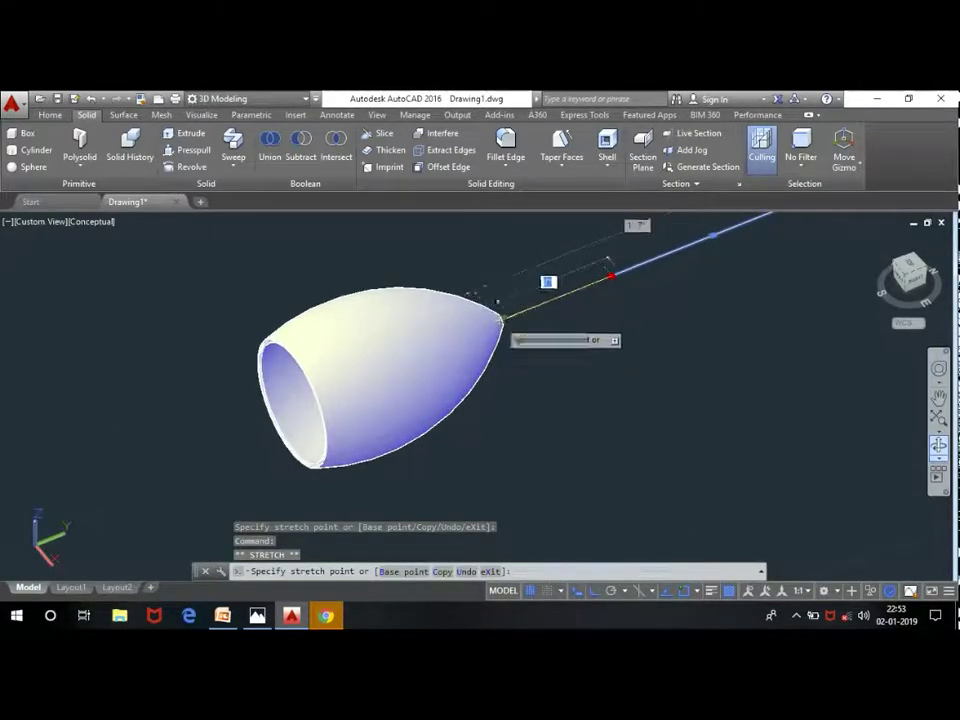
scroll(508, 315, "up", 5)
left_click(519, 315)
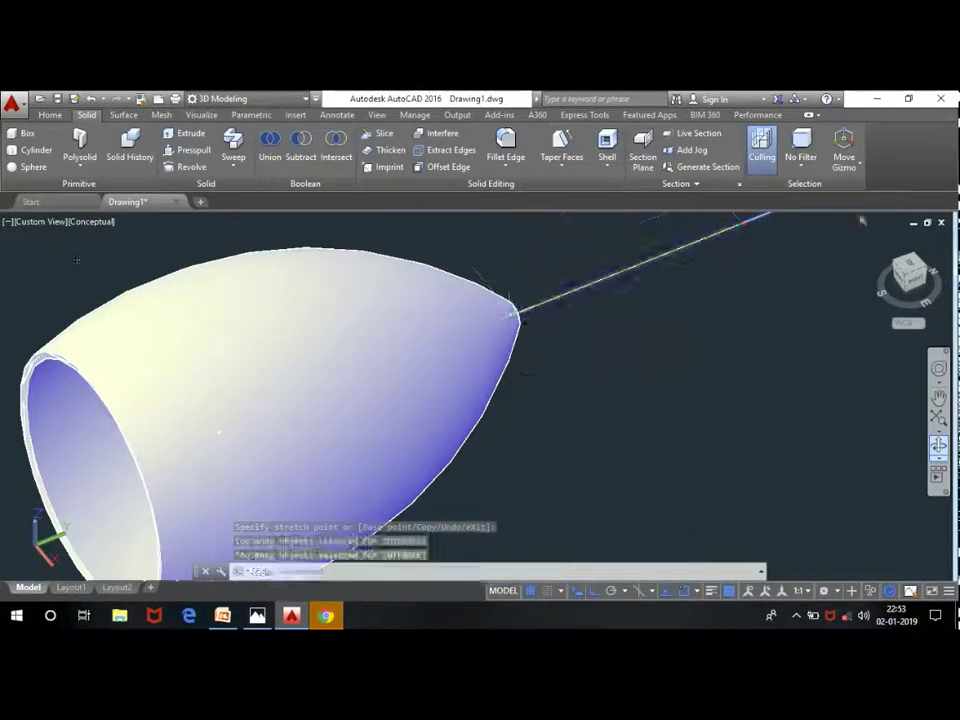
scroll(519, 315, "down", 5)
scroll(515, 338, "down", 3)
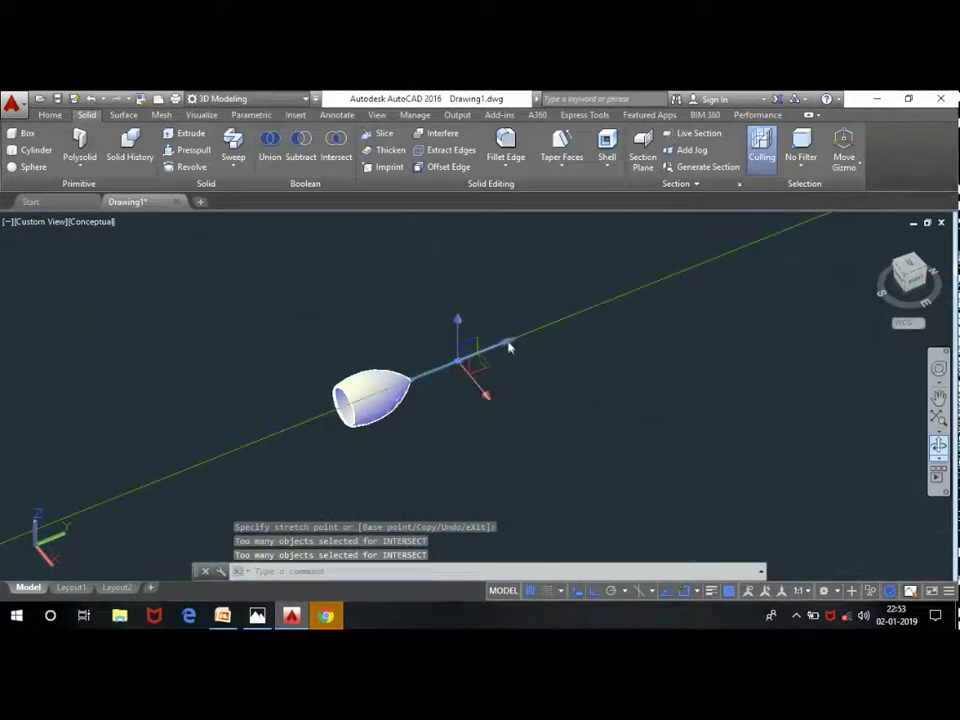
left_click(507, 340)
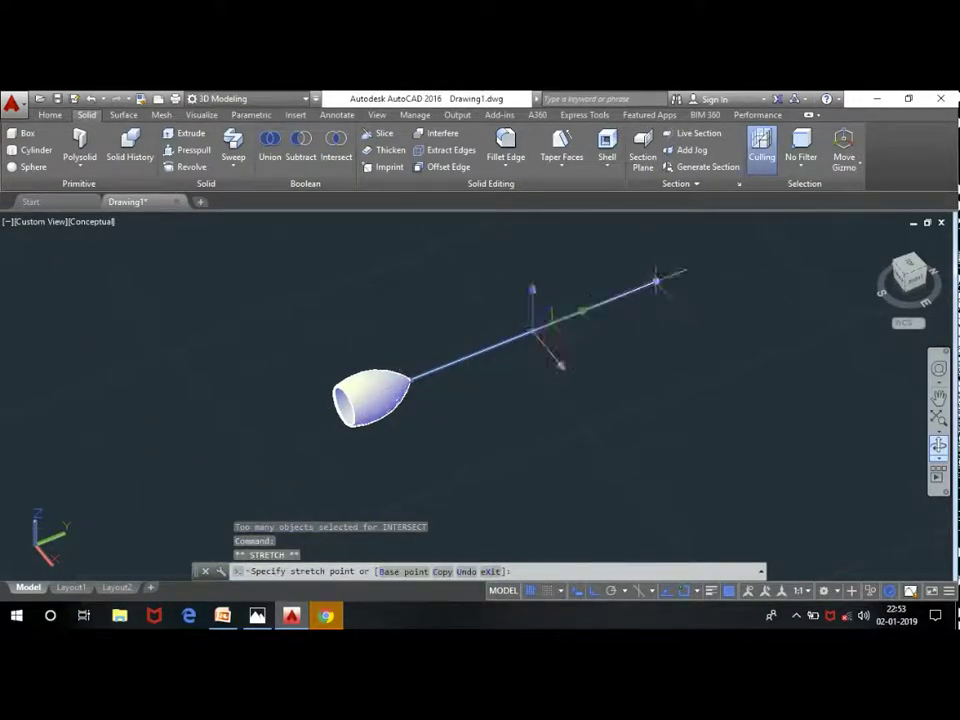
left_click(656, 281)
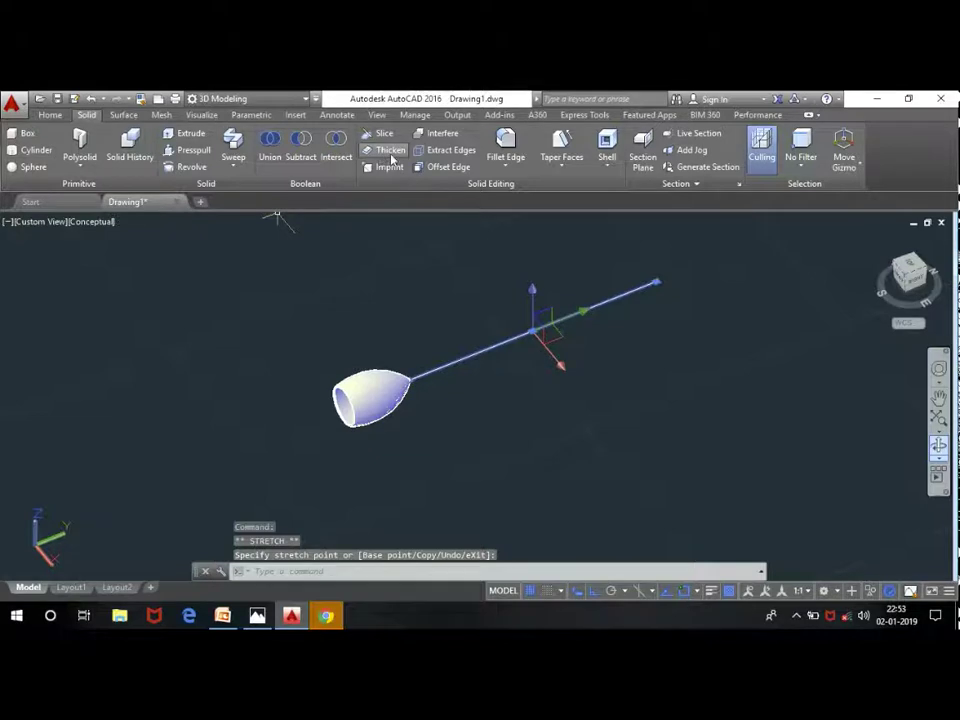
left_click(47, 116)
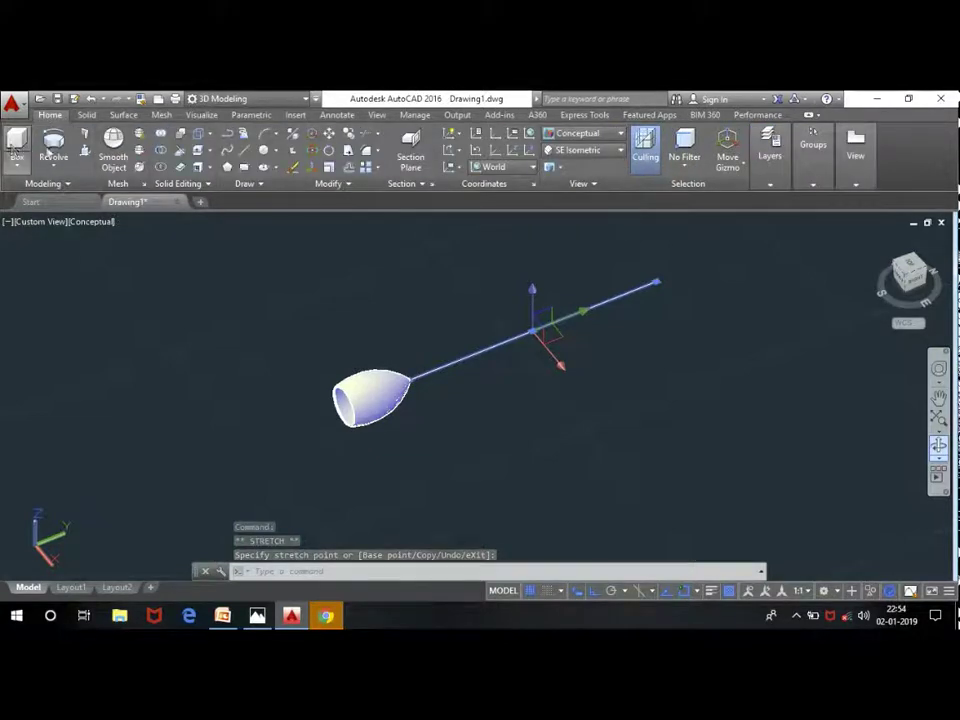
Step: Extrude the line above the lampshade with a height of 0.2
left_click(53, 160)
left_click(80, 192)
left_click(561, 318)
key("Return")
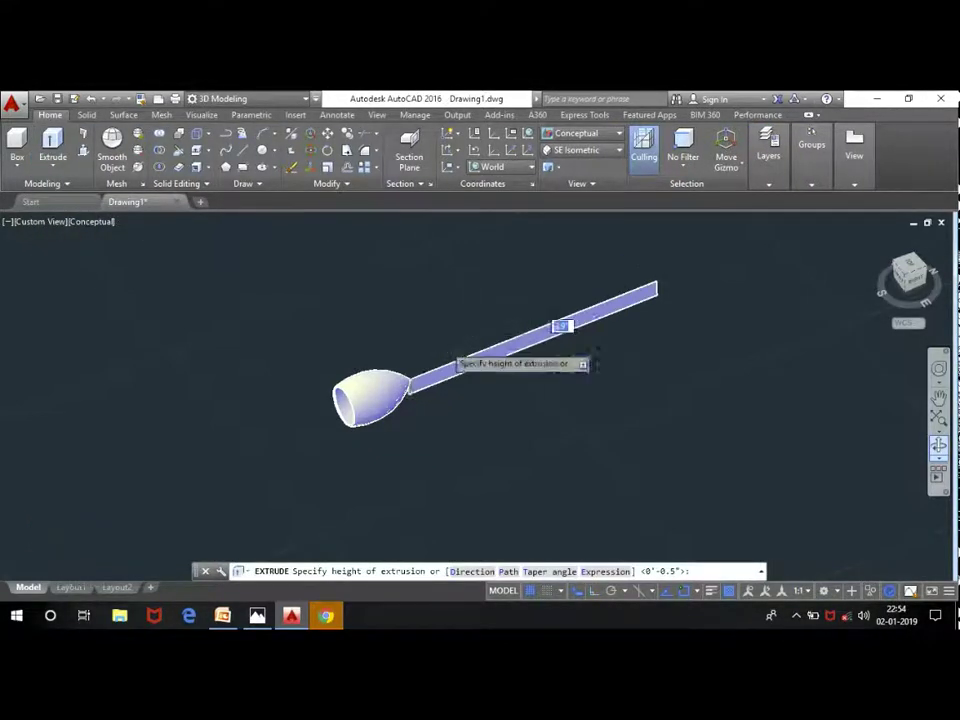
scroll(500, 337, "up", 2)
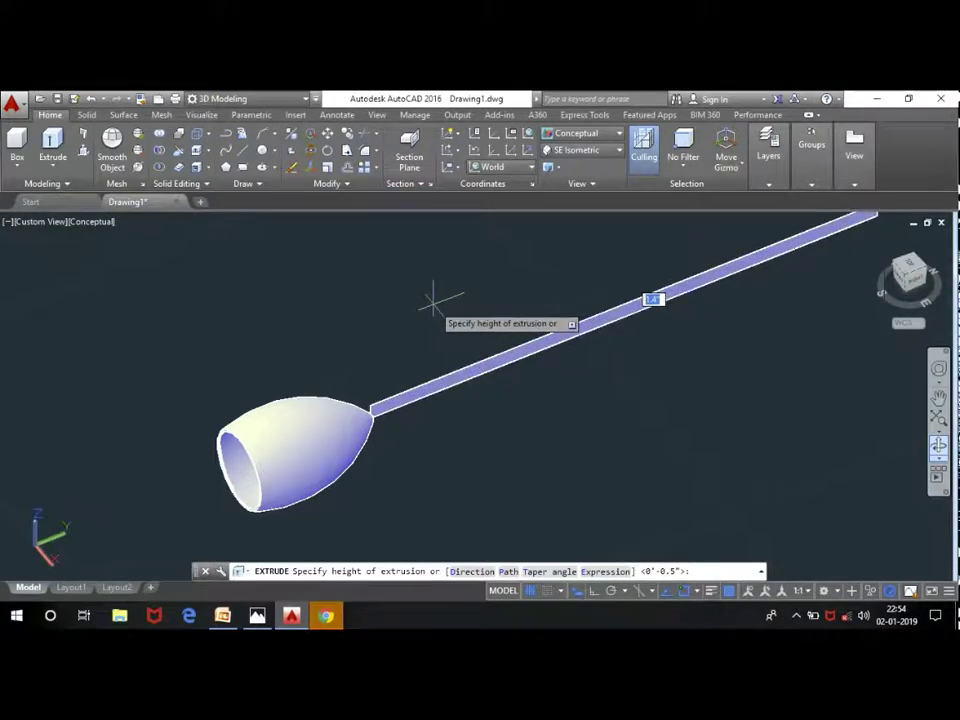
type("2")
key("Return")
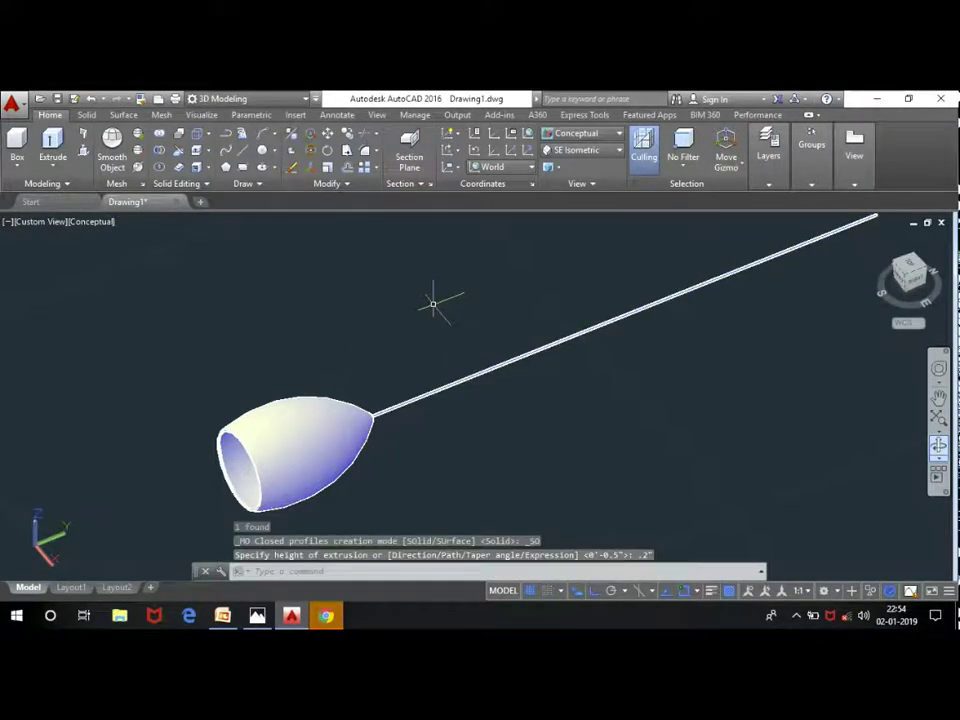
scroll(433, 303, "up", 2)
scroll(429, 375, "up", 2)
scroll(429, 375, "up", 1)
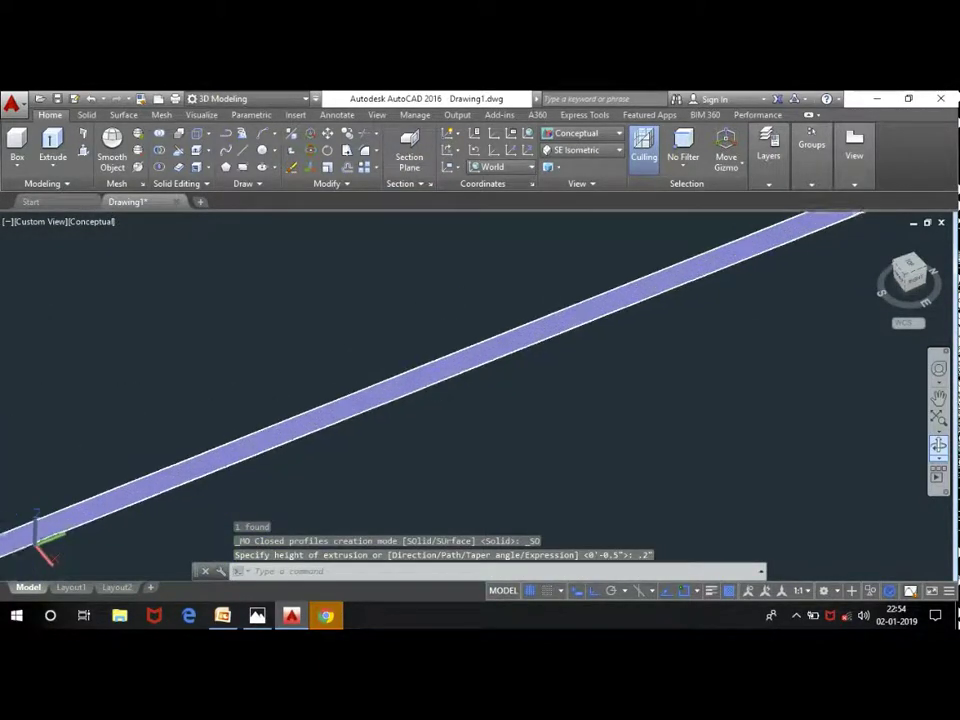
Step: Thicken the extruded band by 0.2 into a thin solid cord
left_click(120, 115)
left_click(90, 115)
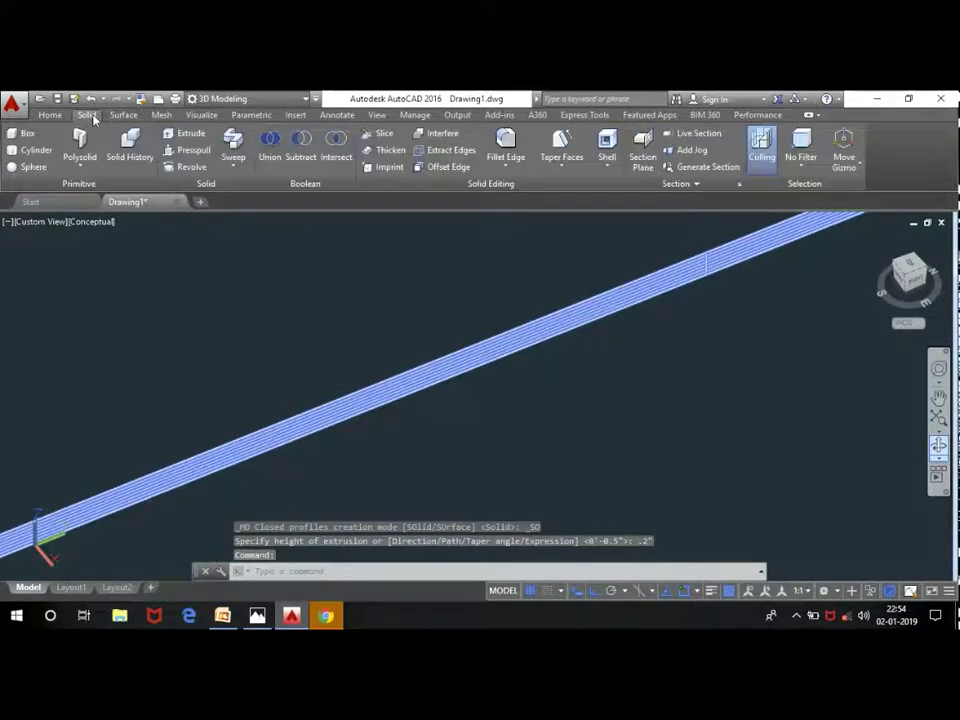
left_click(381, 150)
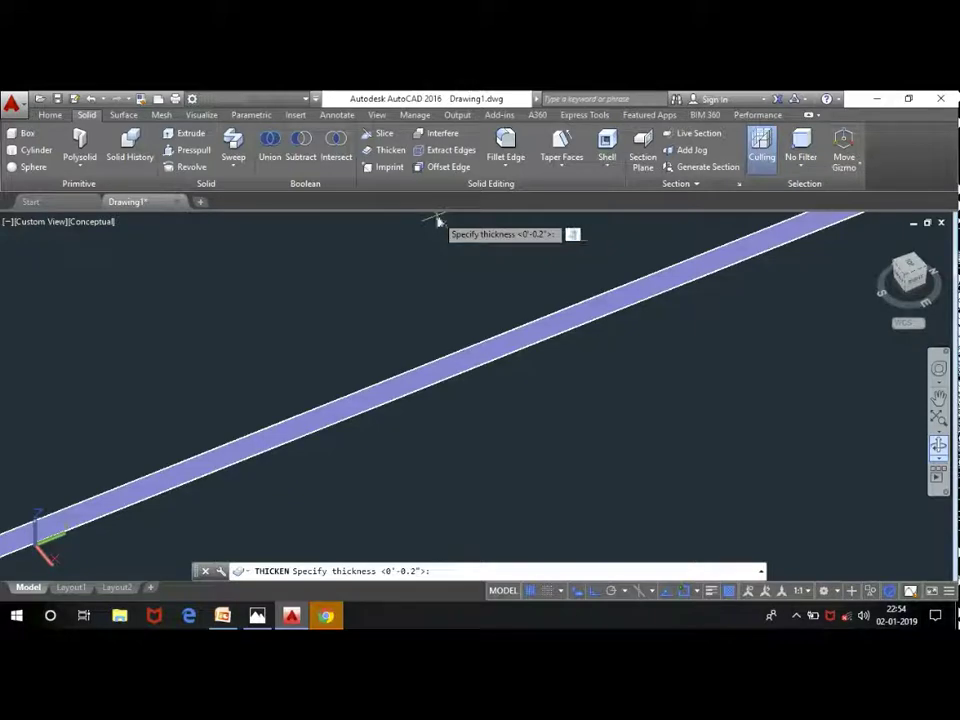
type(".2")
key("Return")
scroll(429, 369, "down", 3)
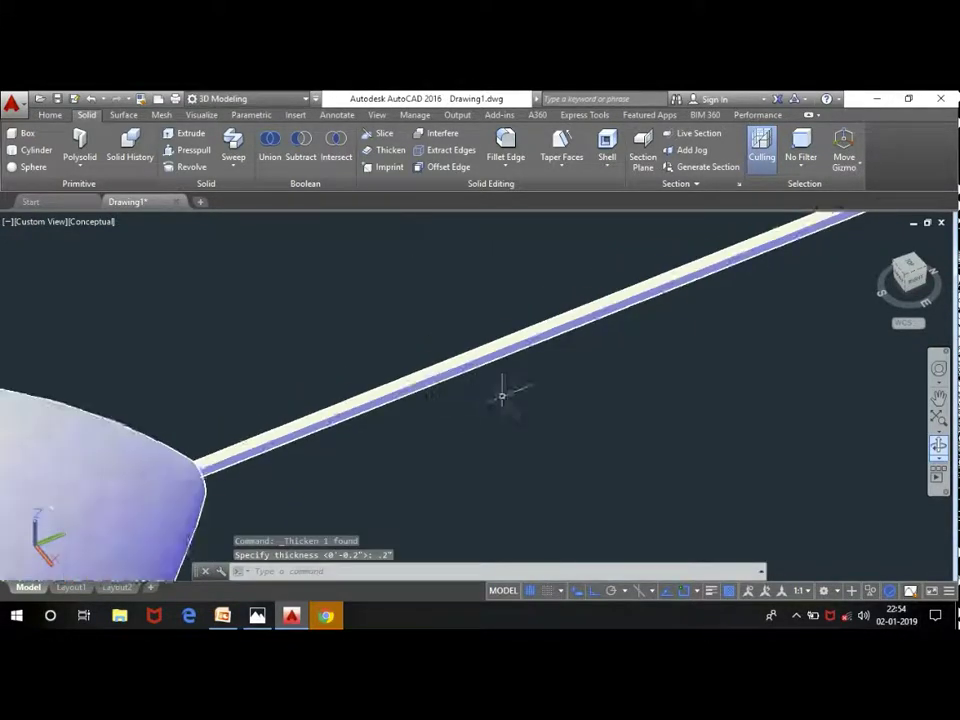
scroll(506, 390, "down", 3)
scroll(272, 396, "down", 2)
scroll(405, 393, "up", 3)
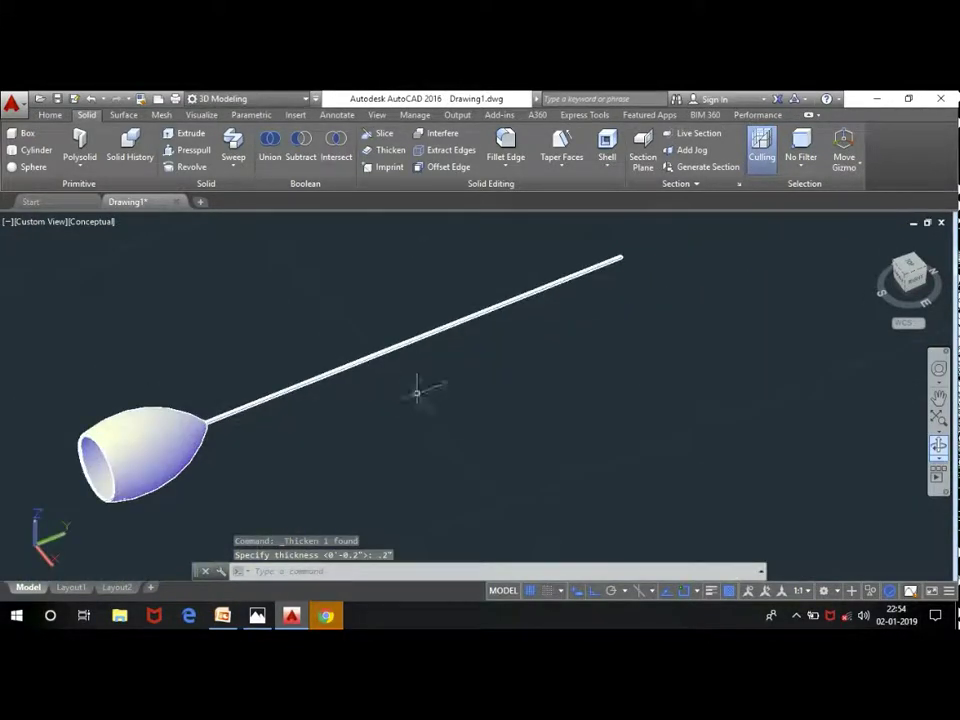
scroll(440, 383, "down", 3)
scroll(455, 405, "up", 1)
scroll(467, 426, "up", 1)
Step: Window-select the lamp's shade and cord and 3D-rotate them 90° to stand vertical
left_click(467, 426)
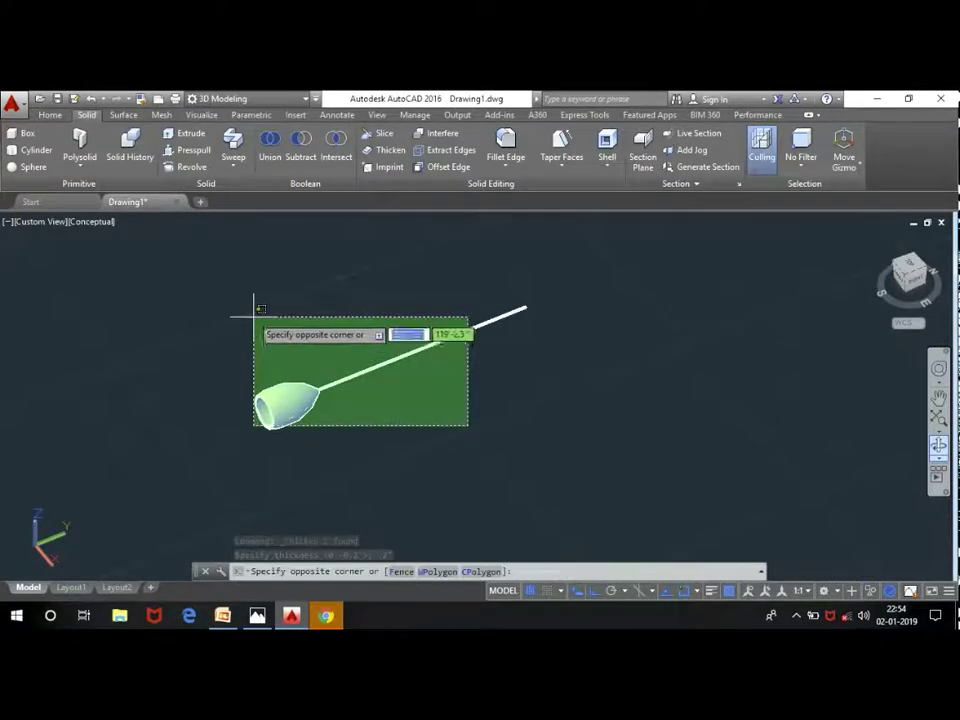
left_click(185, 249)
left_click(48, 115)
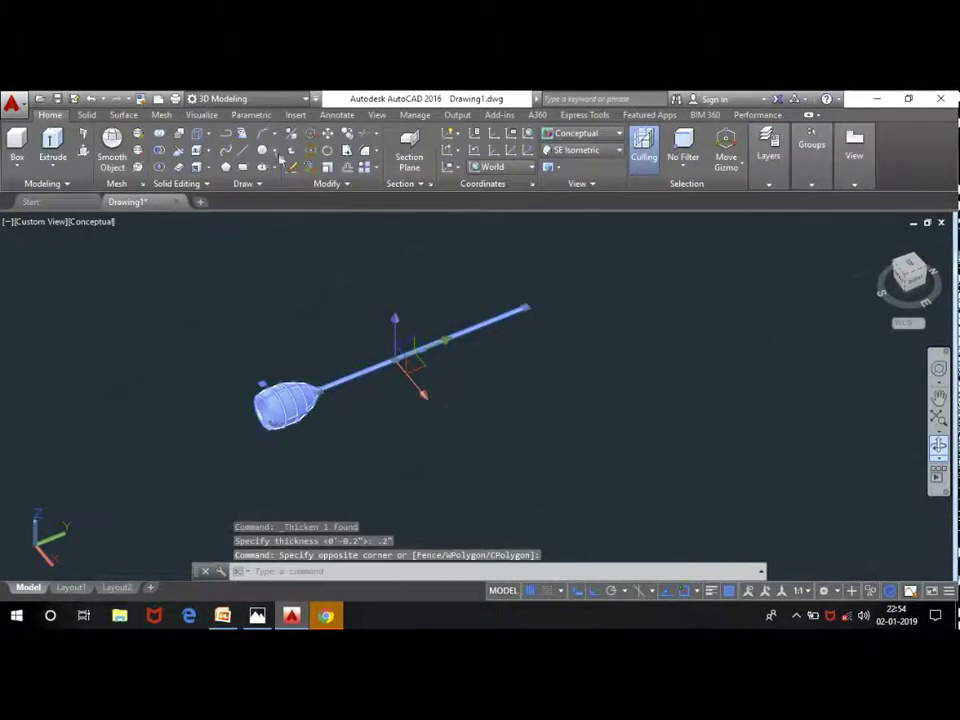
left_click(311, 151)
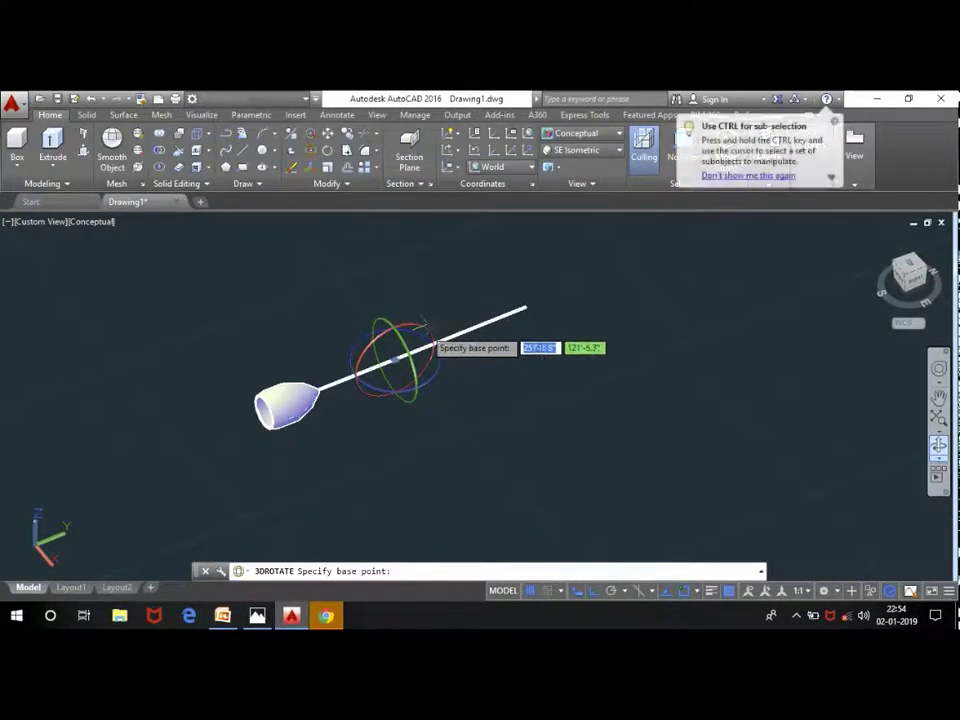
left_click(426, 330)
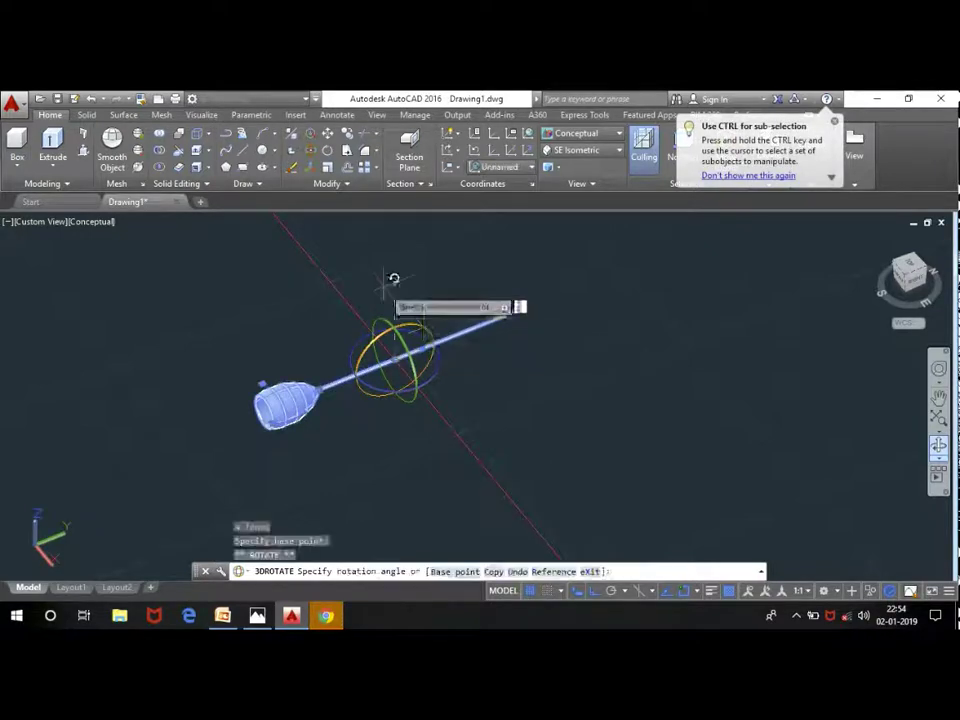
left_click(305, 262)
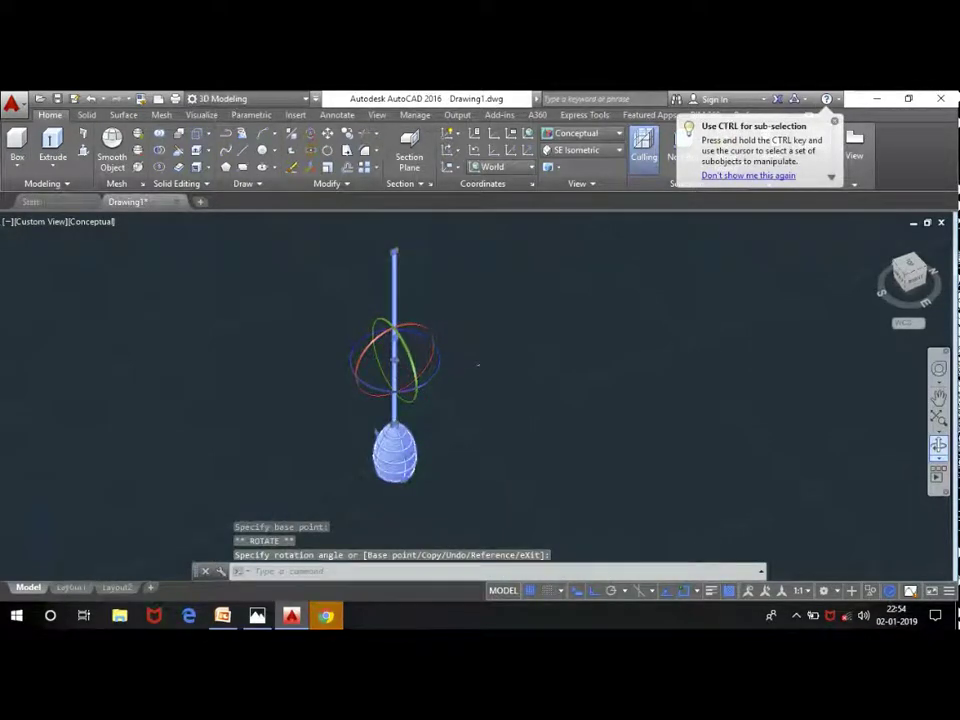
scroll(478, 366, "down", 5)
scroll(584, 372, "down", 2)
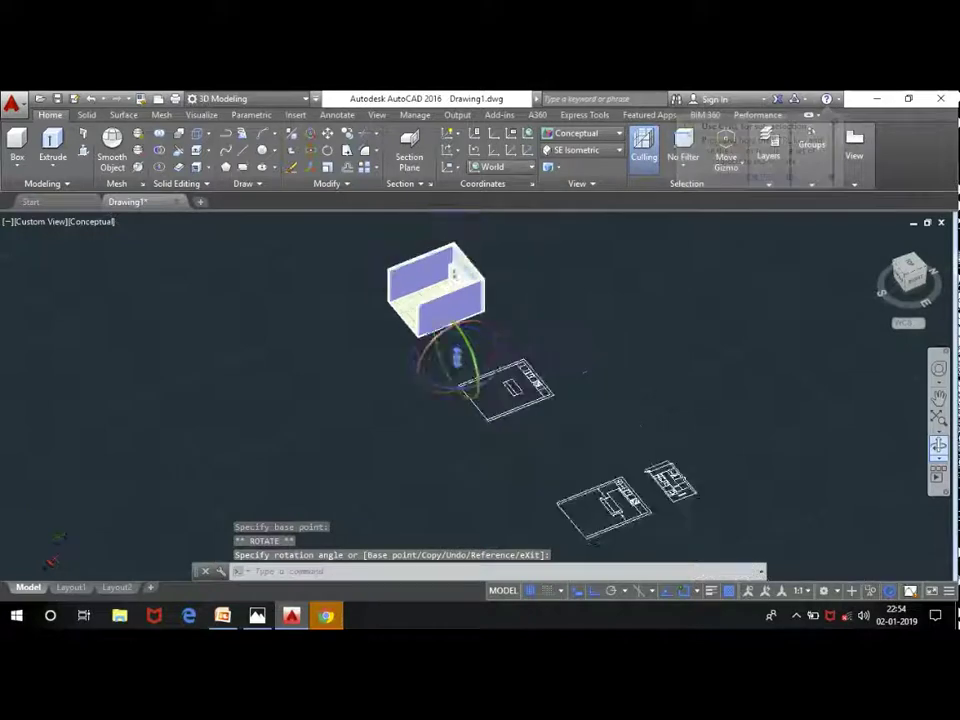
scroll(450, 355, "up", 1)
scroll(450, 355, "up", 2)
scroll(450, 355, "up", 2)
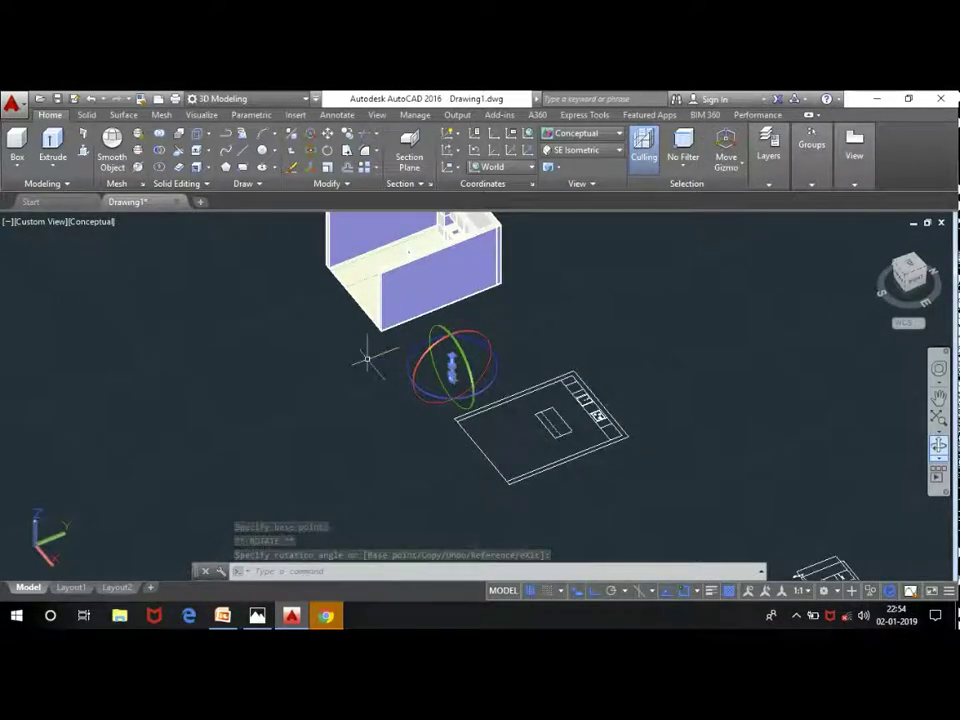
key("Escape")
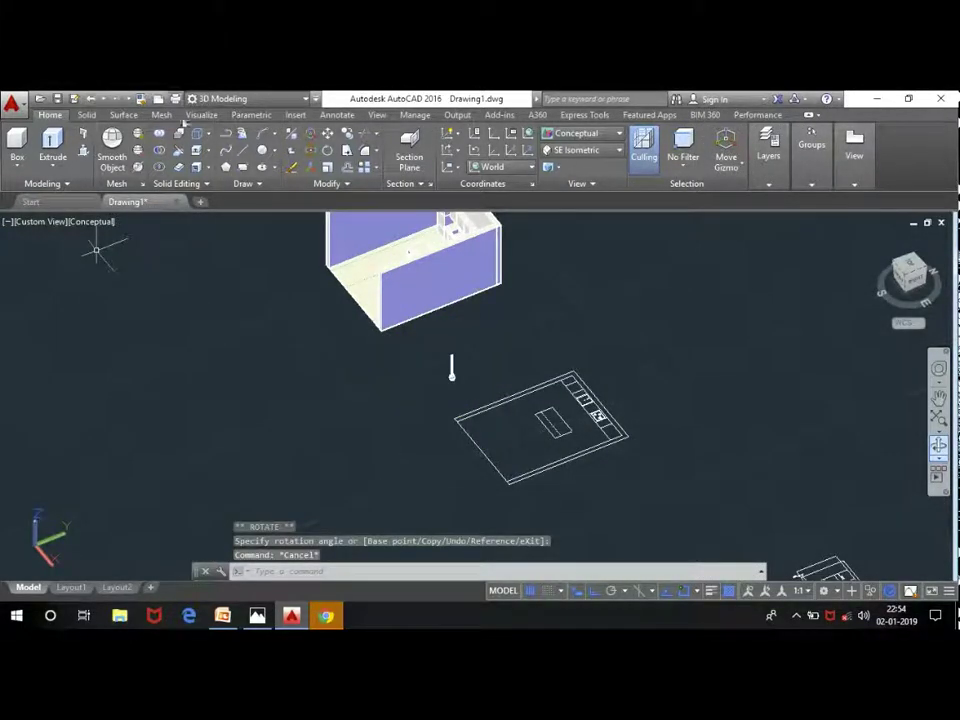
Step: Cancel the unwanted line started in the room
left_click(247, 152)
scroll(440, 350, "down", 2)
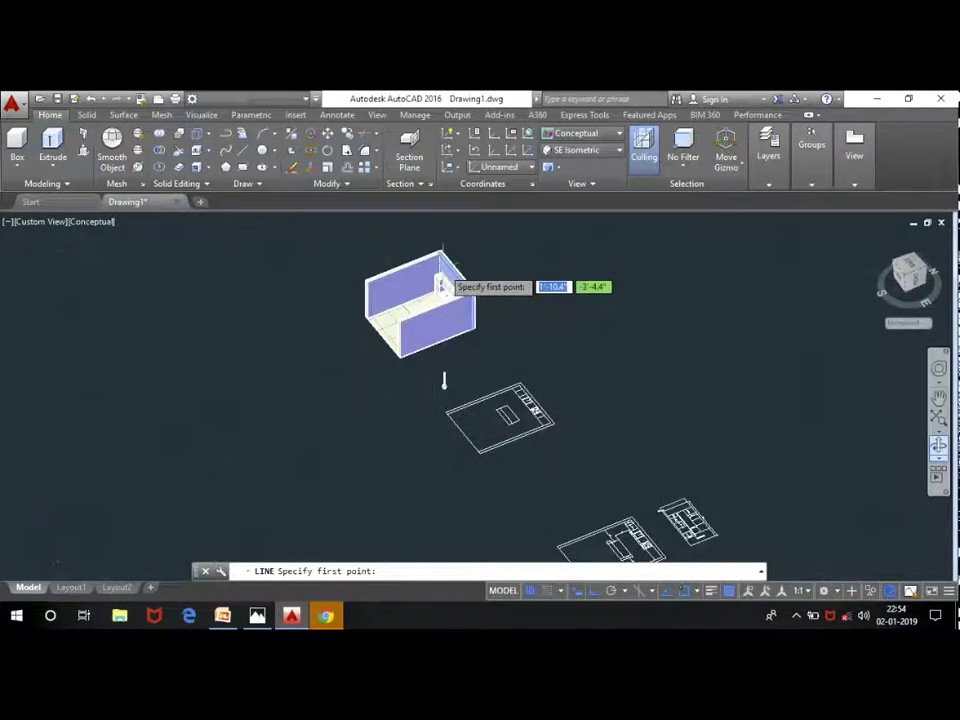
scroll(455, 275, "up", 5)
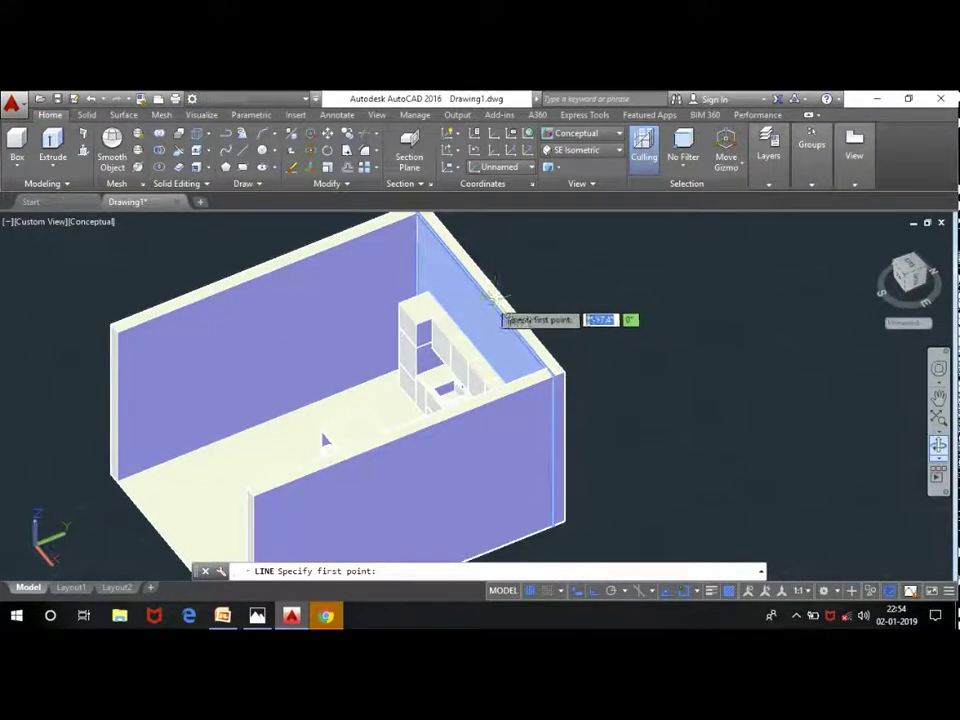
left_click(484, 296)
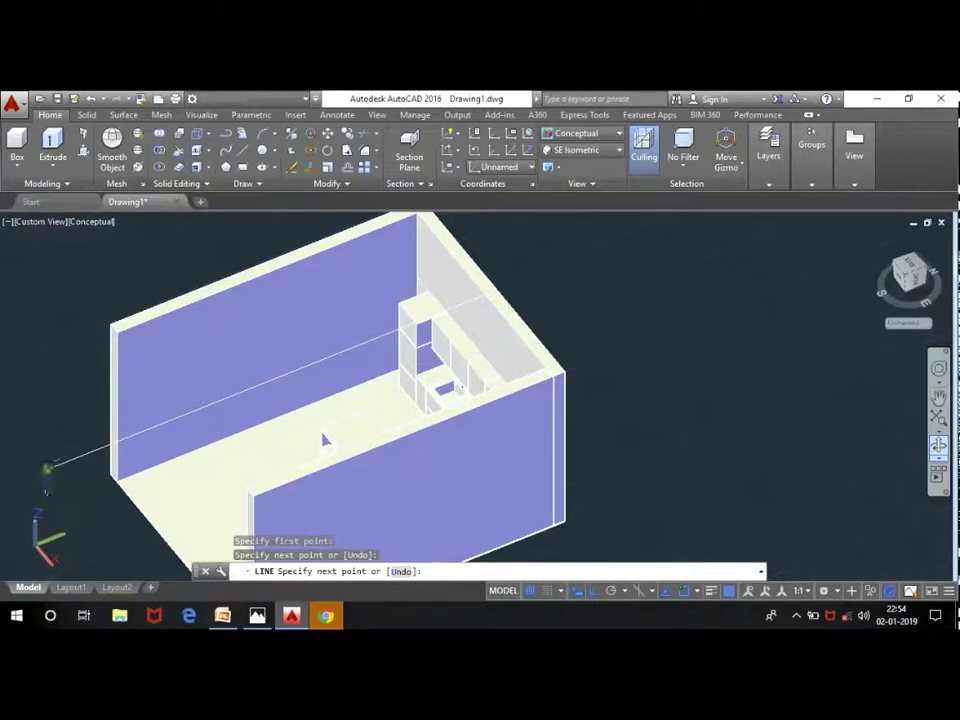
key("Escape")
key("Escape")
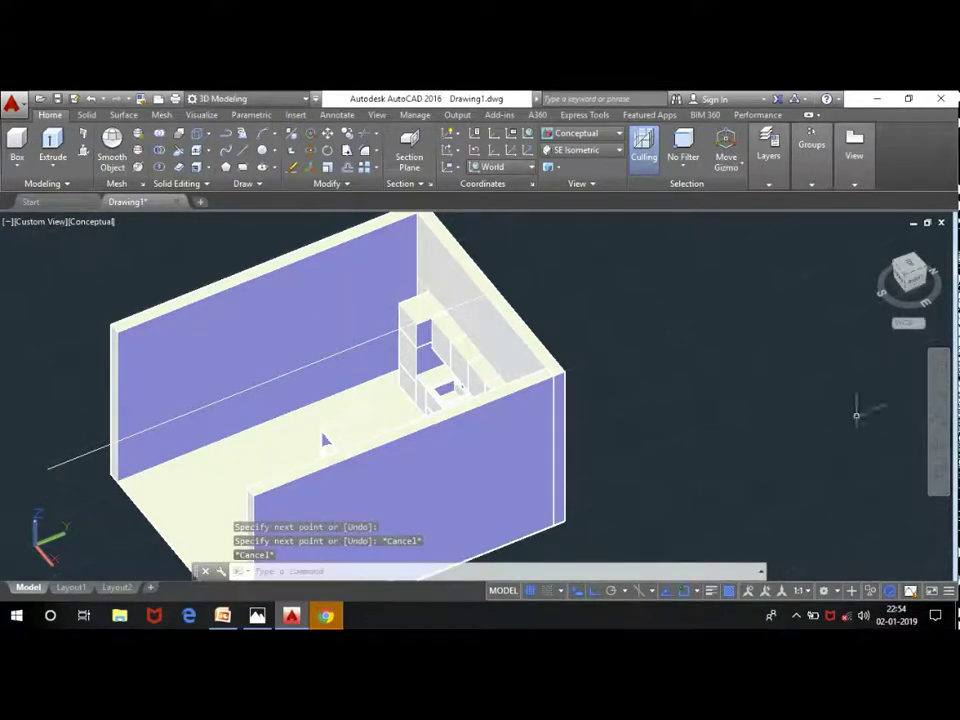
Step: Orbit to bring the stools into view, then start Union with the four lamp parts selected
middle_click_drag(325, 440, 534, 367, "shift")
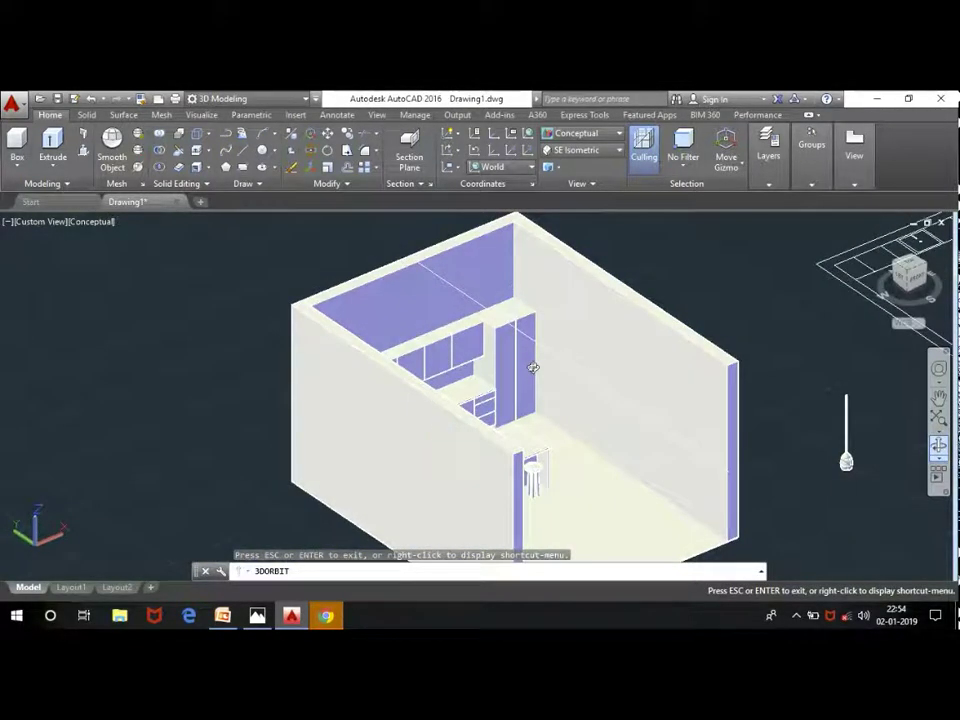
mouse_move(533, 367)
middle_mouse_down("shift")
mouse_move(520, 385)
mouse_move(555, 368)
middle_mouse_up("shift")
left_click(878, 495)
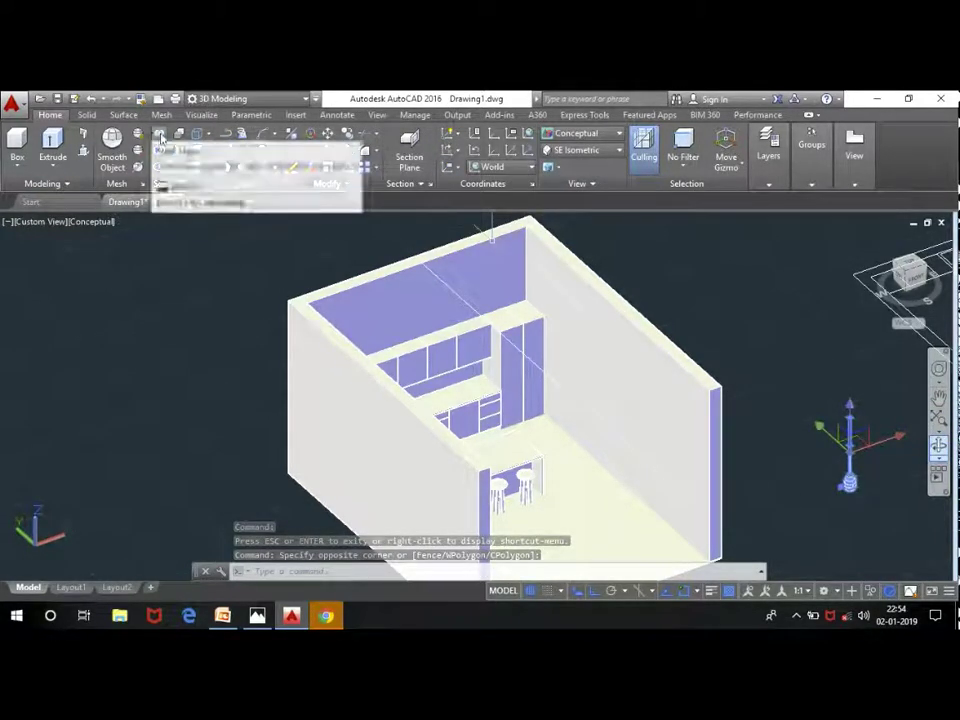
left_click(158, 133)
scroll(869, 475, "up", 3)
left_click(868, 495)
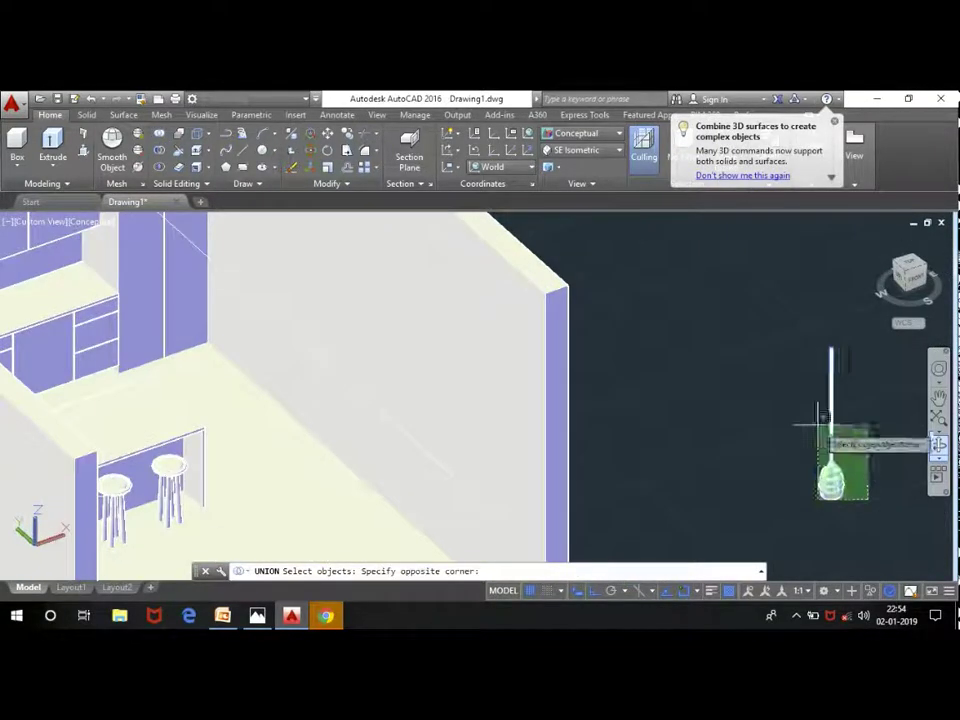
left_click(817, 422)
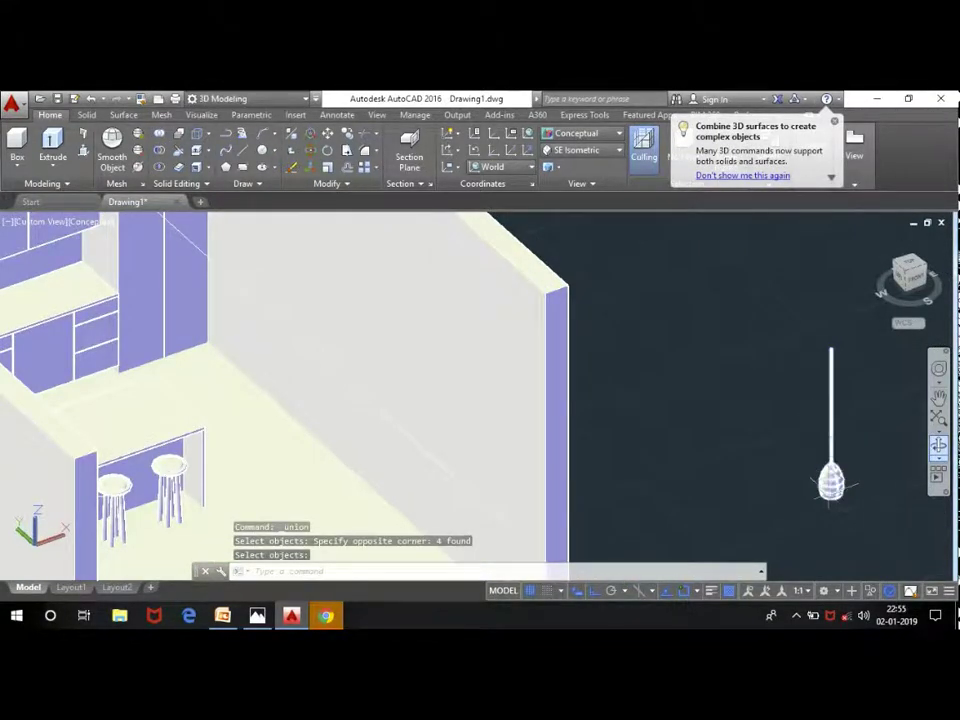
Step: Finish merging the lamp into one solid and copy it, from the rod top, into the kitchen
key("Return")
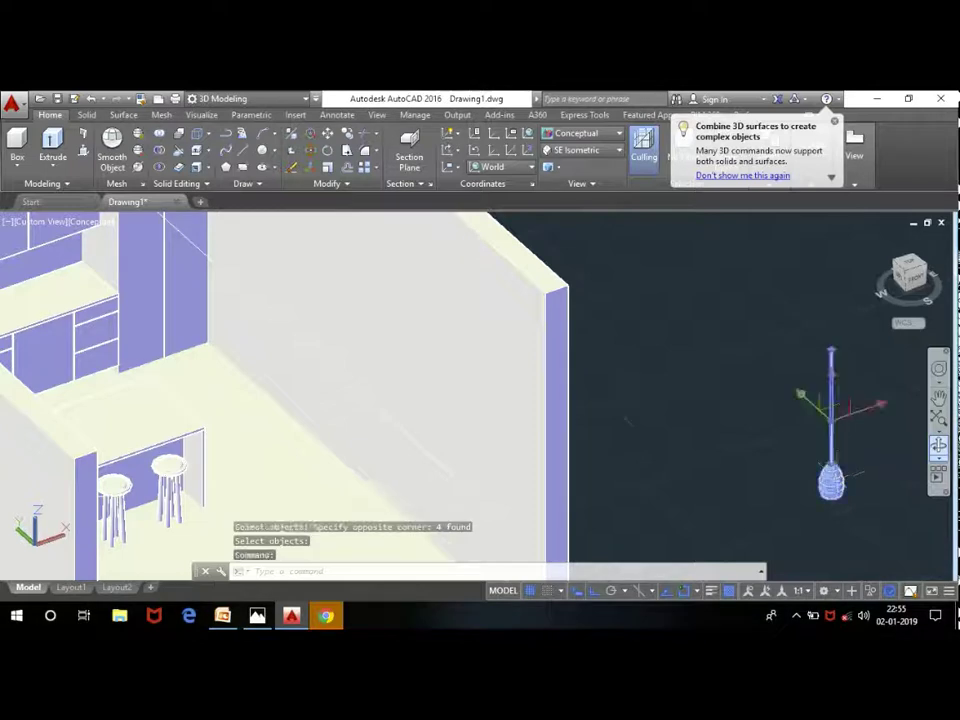
left_click(349, 134)
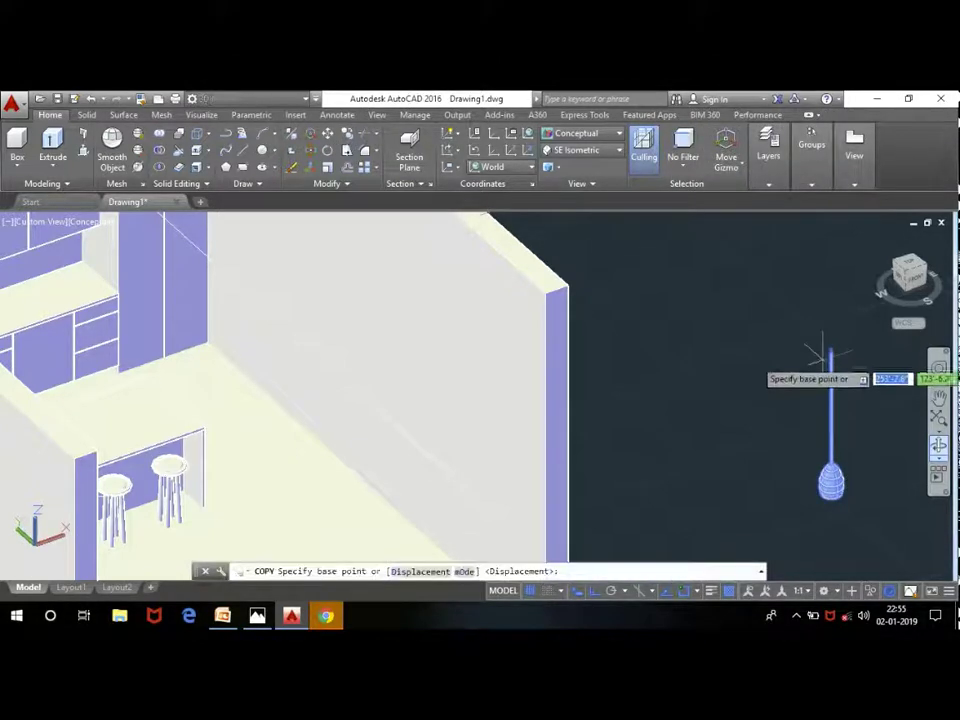
scroll(843, 340, "up", 2)
left_click(815, 343)
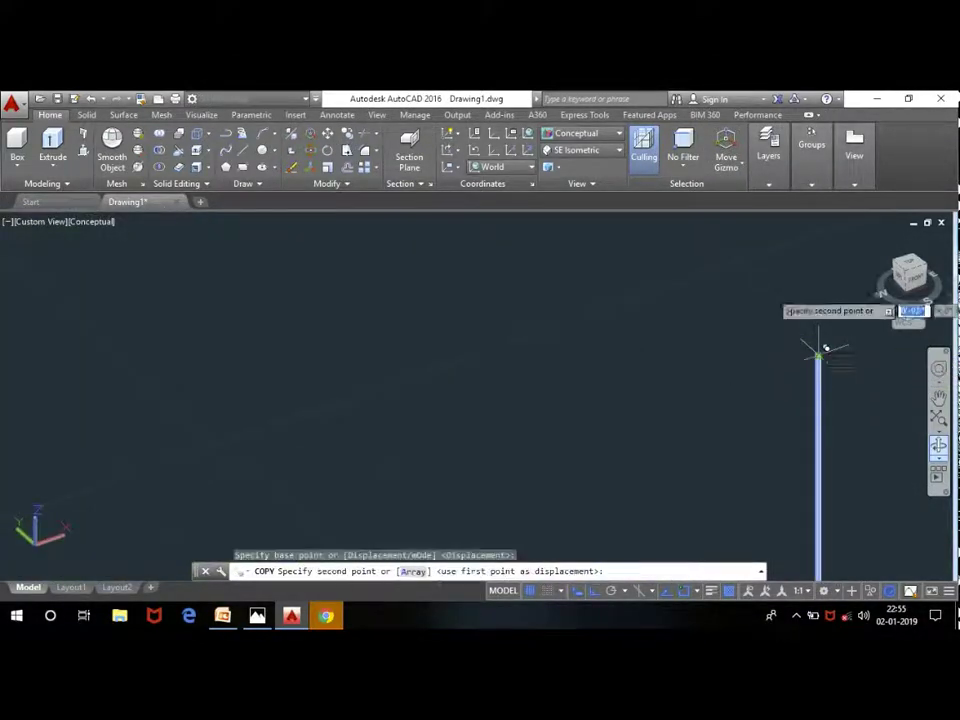
scroll(796, 268, "down", 2)
scroll(796, 268, "down", 3)
scroll(514, 255, "down", 2)
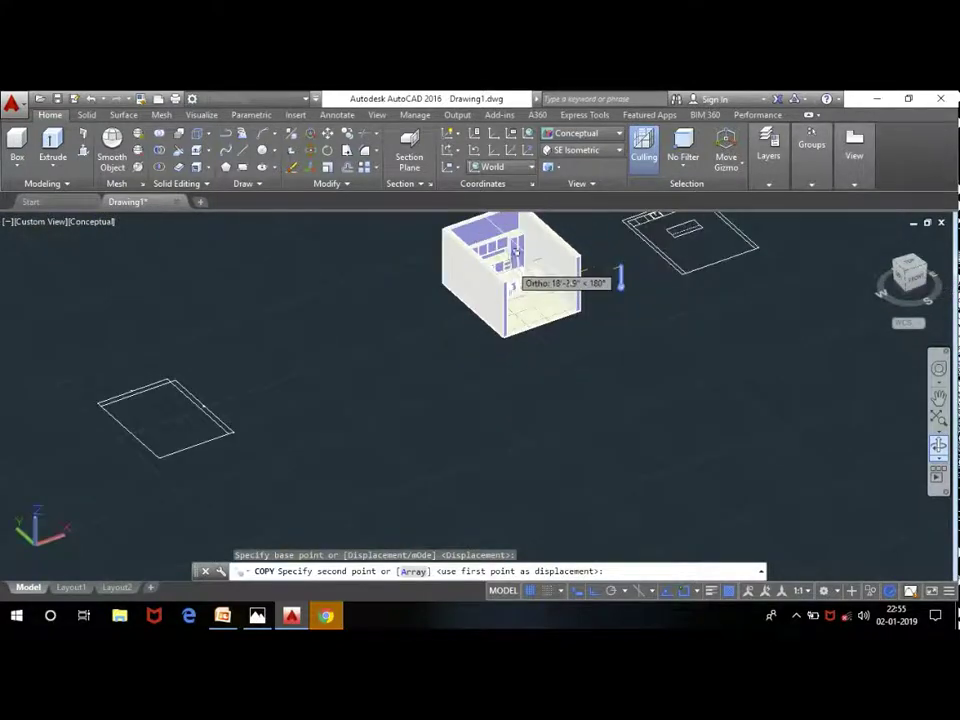
scroll(514, 240, "up", 2)
scroll(514, 230, "up", 1)
scroll(512, 226, "up", 1)
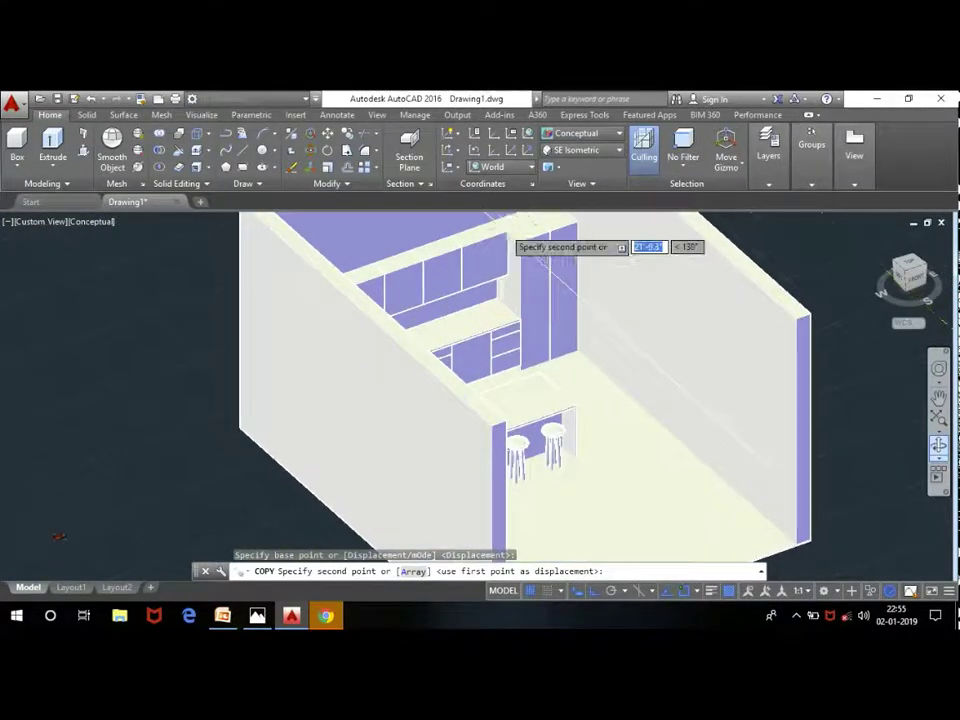
scroll(540, 245, "up", 2)
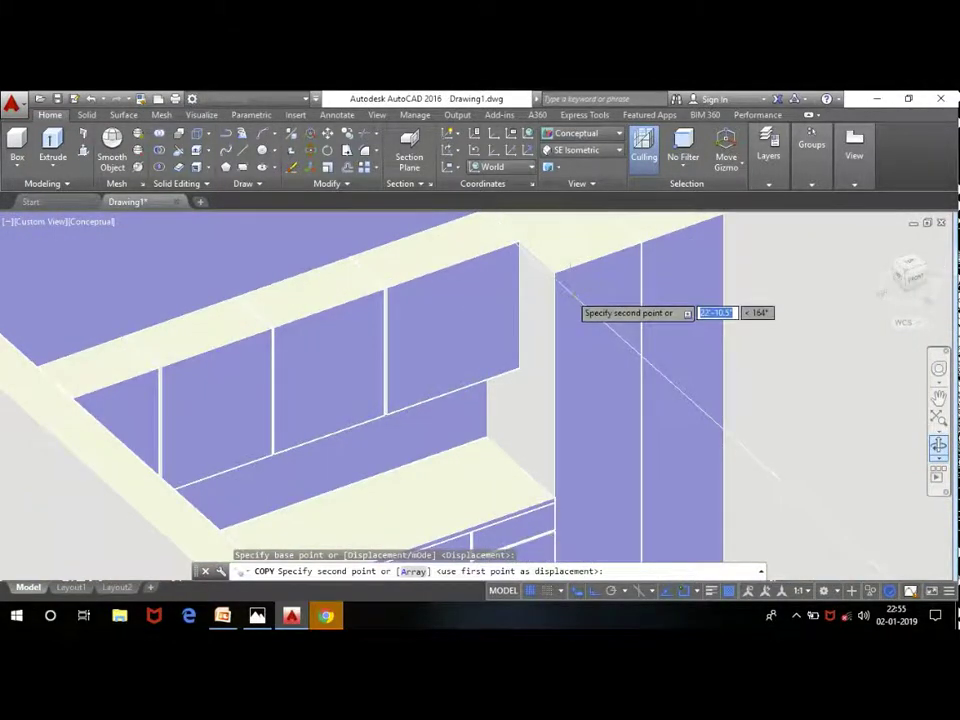
scroll(574, 286, "up", 1)
left_click(577, 285)
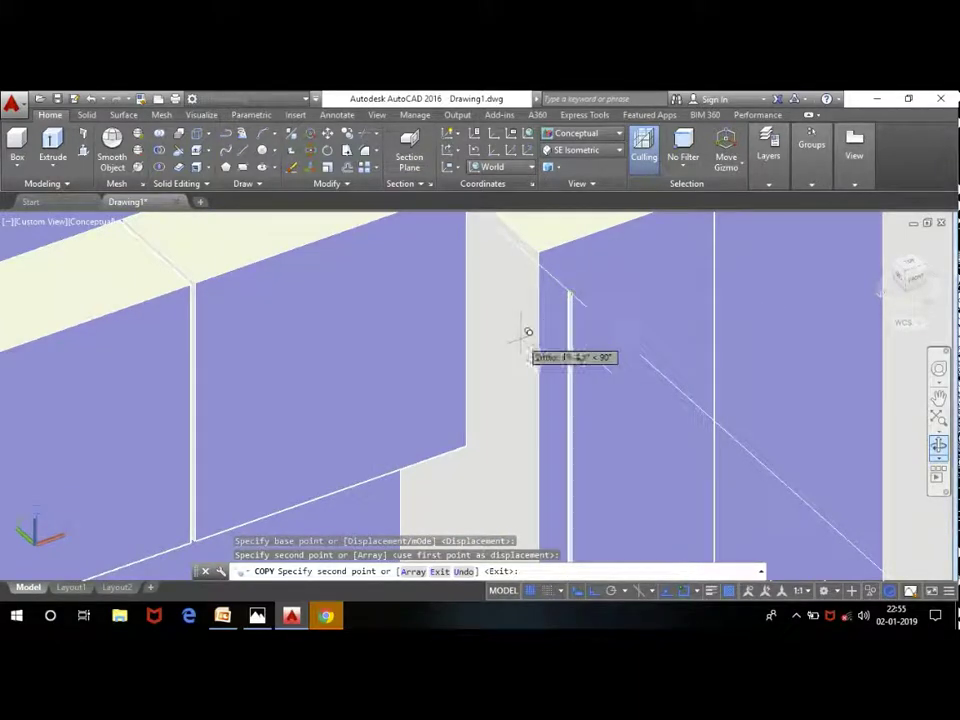
key("Escape")
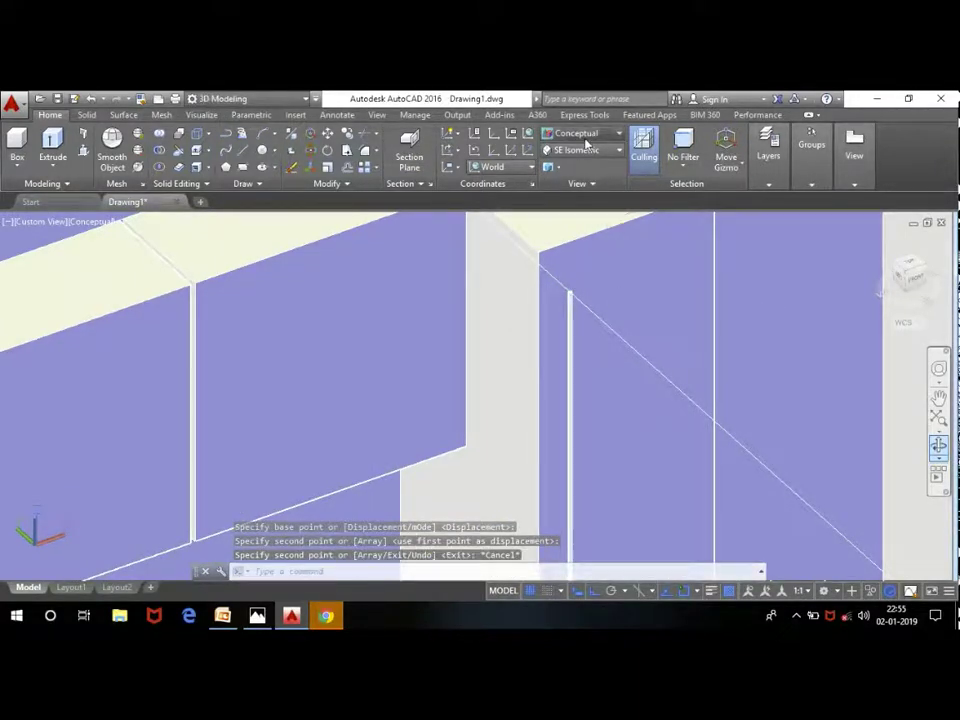
Step: Switch the visual style to 2D Wireframe
left_click(586, 138)
left_click(570, 160)
scroll(630, 320, "down", 3)
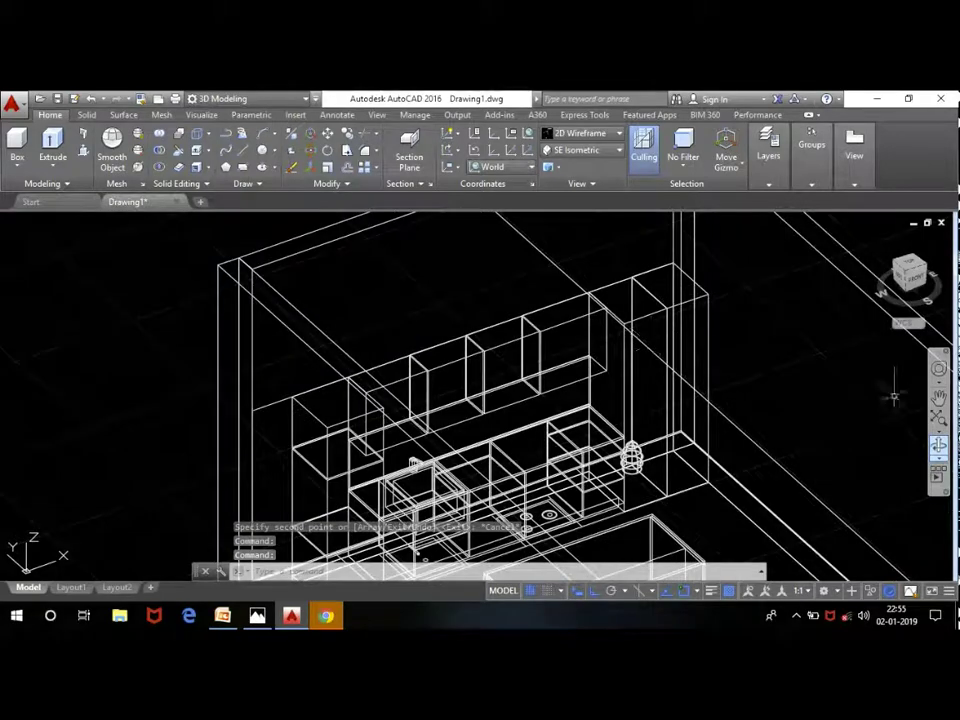
Step: Move the hanging lamp with M so it sits directly above the kitchen island
mouse_move(705, 333)
middle_mouse_down("shift")
mouse_move(648, 402)
mouse_move(536, 437)
middle_mouse_up("shift")
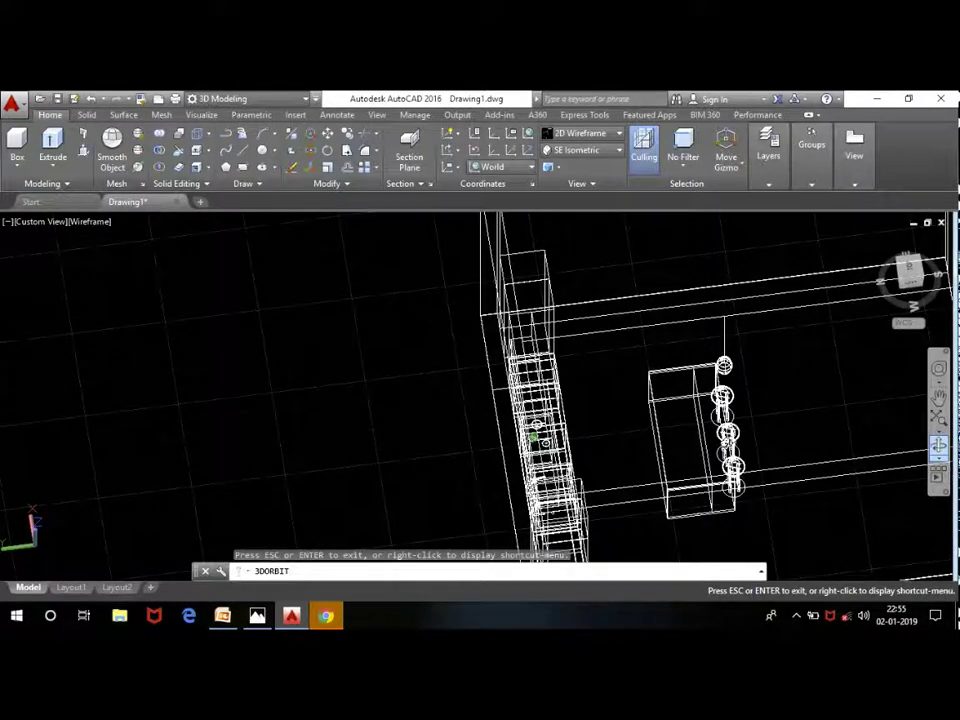
scroll(740, 340, "up", 3)
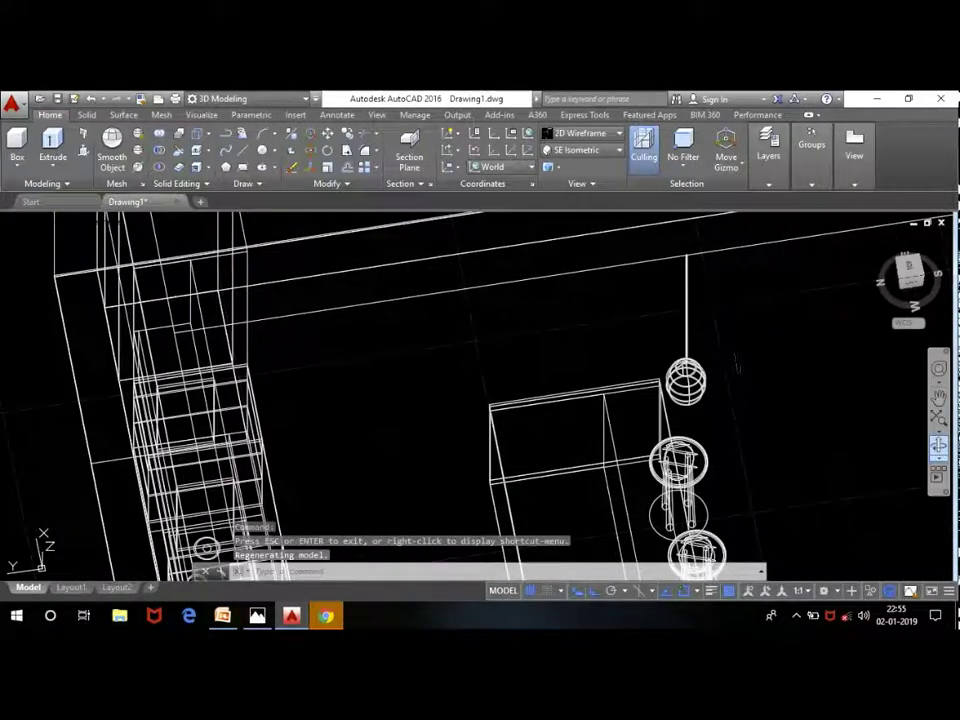
left_click(740, 383)
left_click(667, 322)
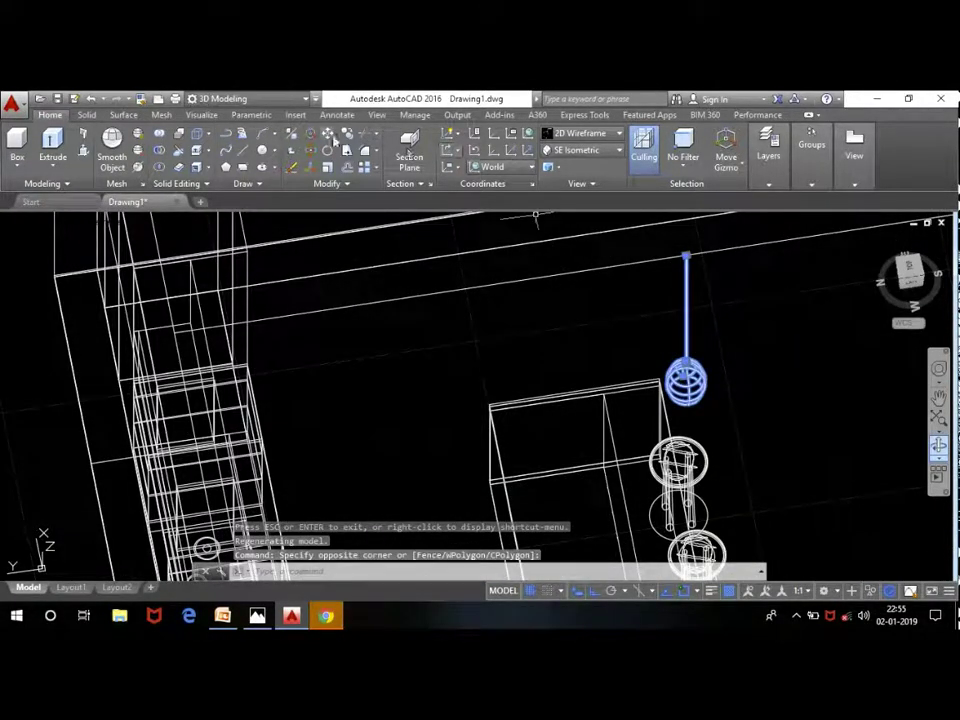
type("m")
key("Return")
left_click(782, 316)
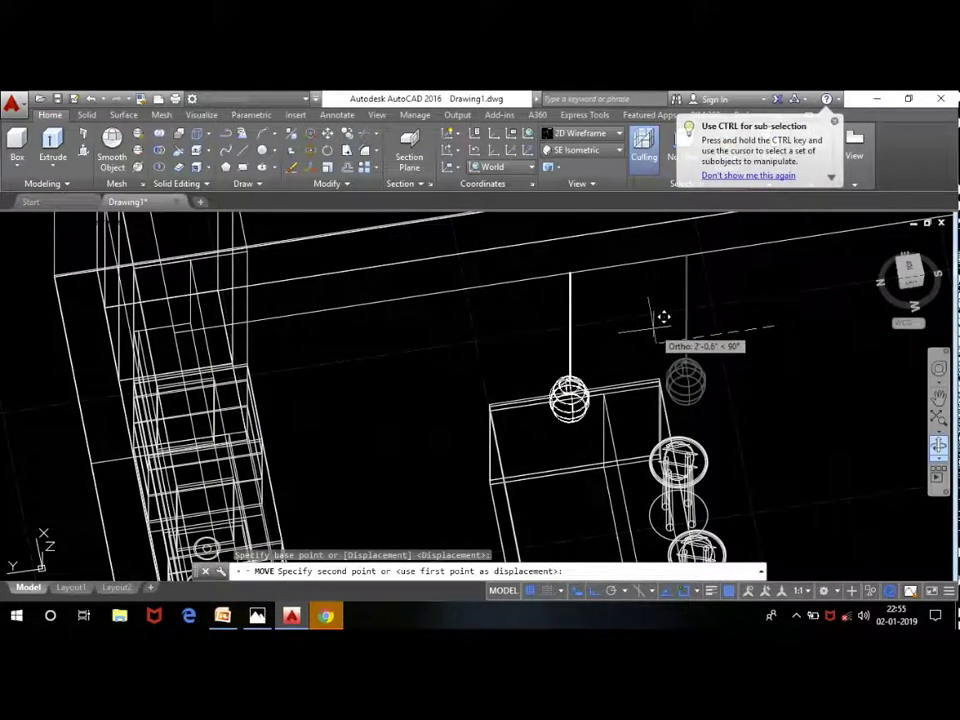
key("Return")
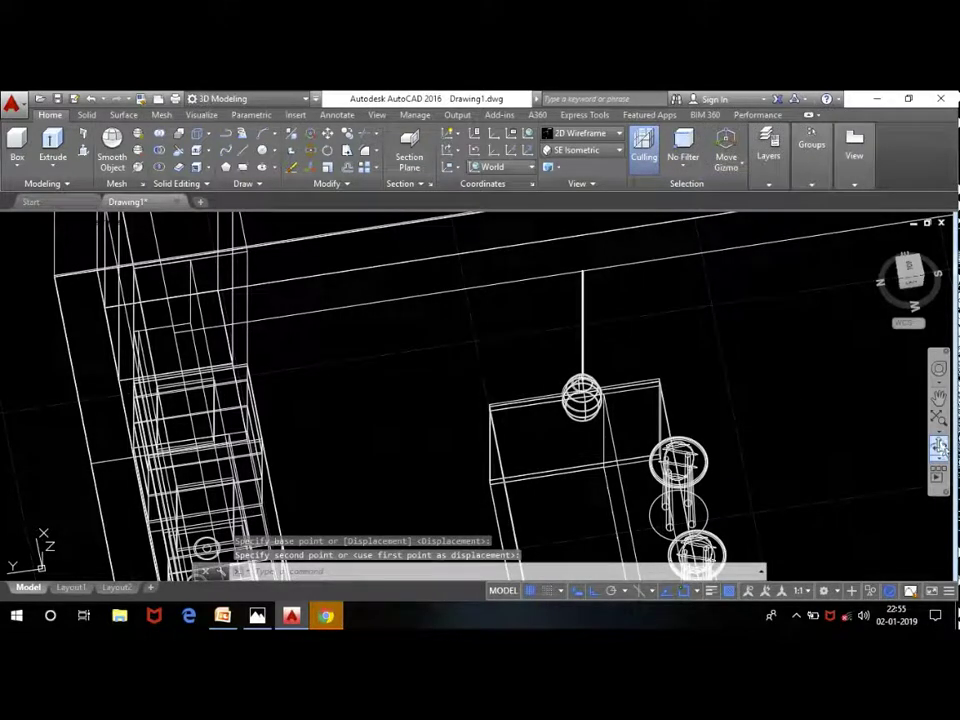
mouse_move(668, 352)
middle_mouse_down("shift")
mouse_move(740, 386)
mouse_move(746, 410)
middle_mouse_up("shift")
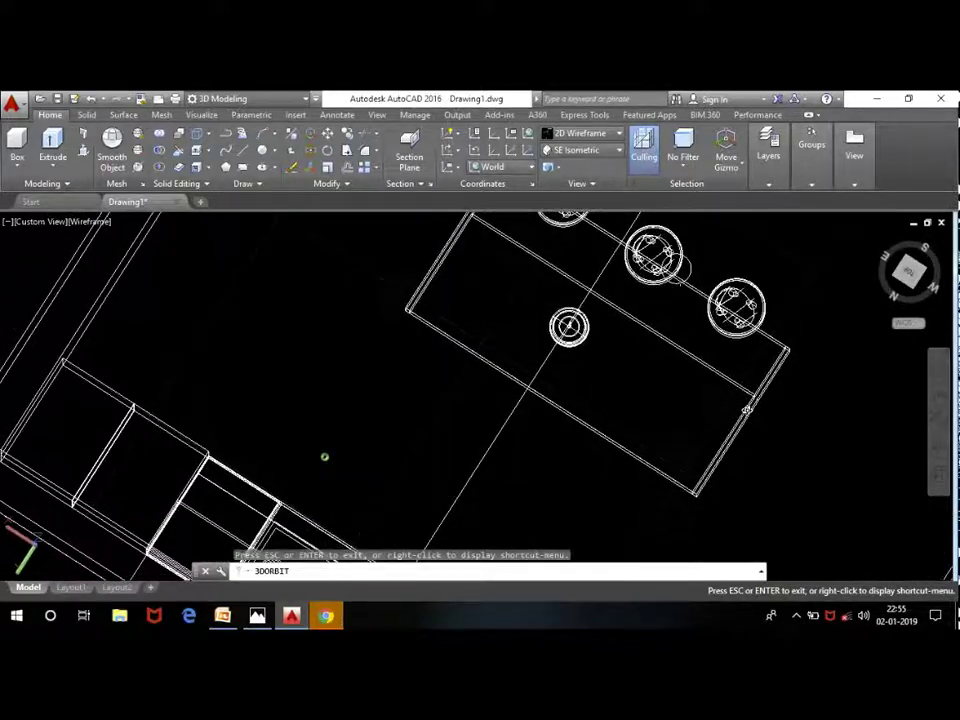
Step: Copy the bar stool from its centre to a new spot along the island
scroll(628, 380, "up", 3)
scroll(591, 332, "up", 3)
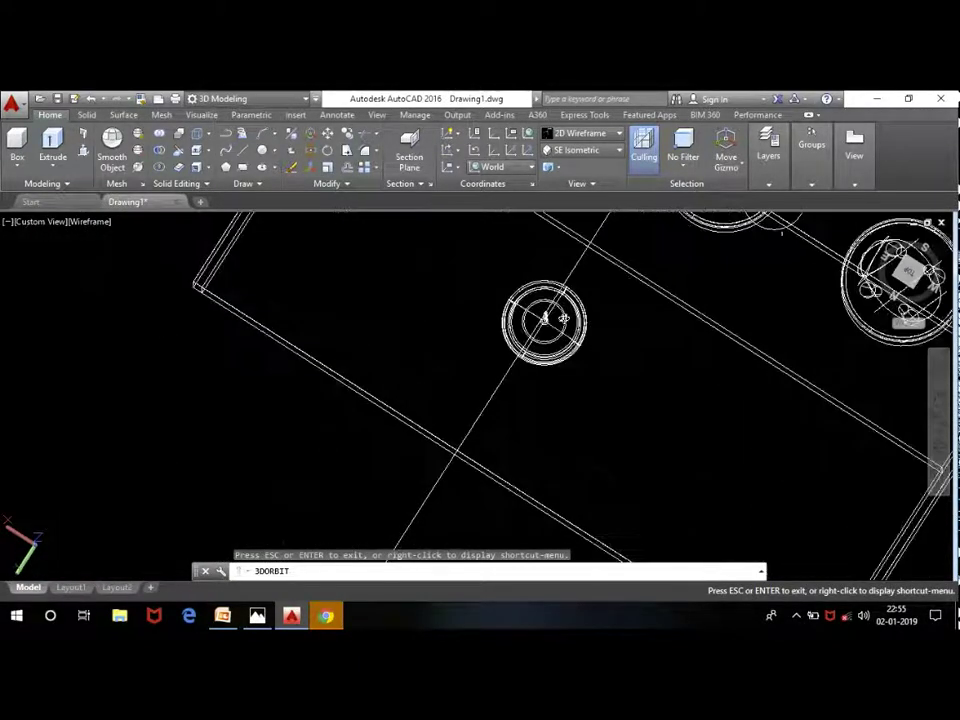
key("Escape")
scroll(563, 318, "up", 3)
scroll(640, 400, "up", 5)
left_click(681, 450)
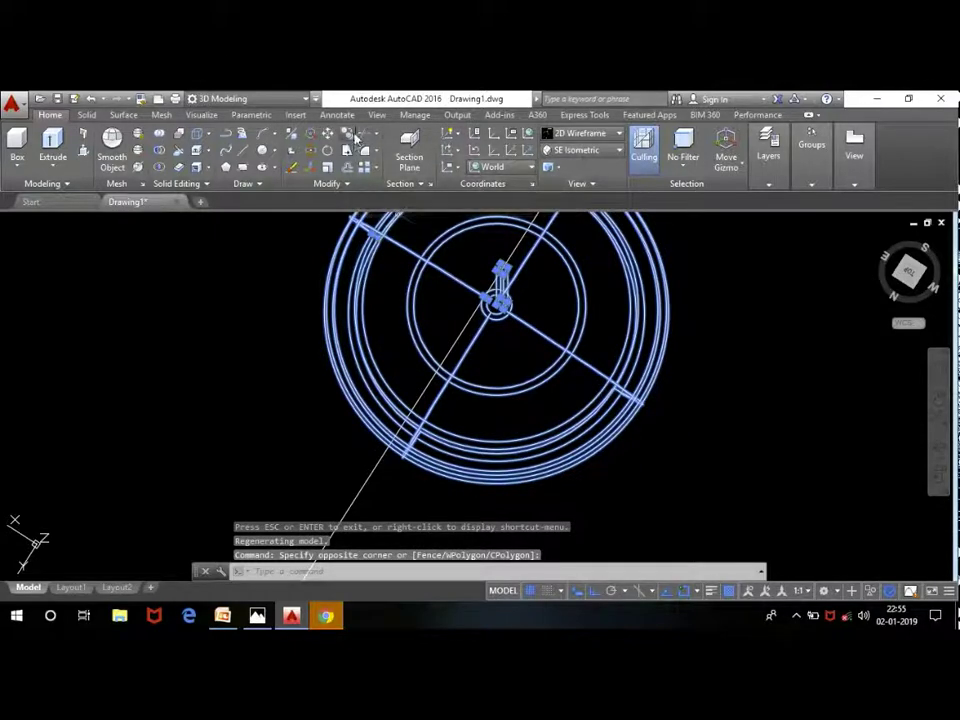
left_click(356, 137)
scroll(422, 253, "down", 3)
scroll(377, 240, "down", 3)
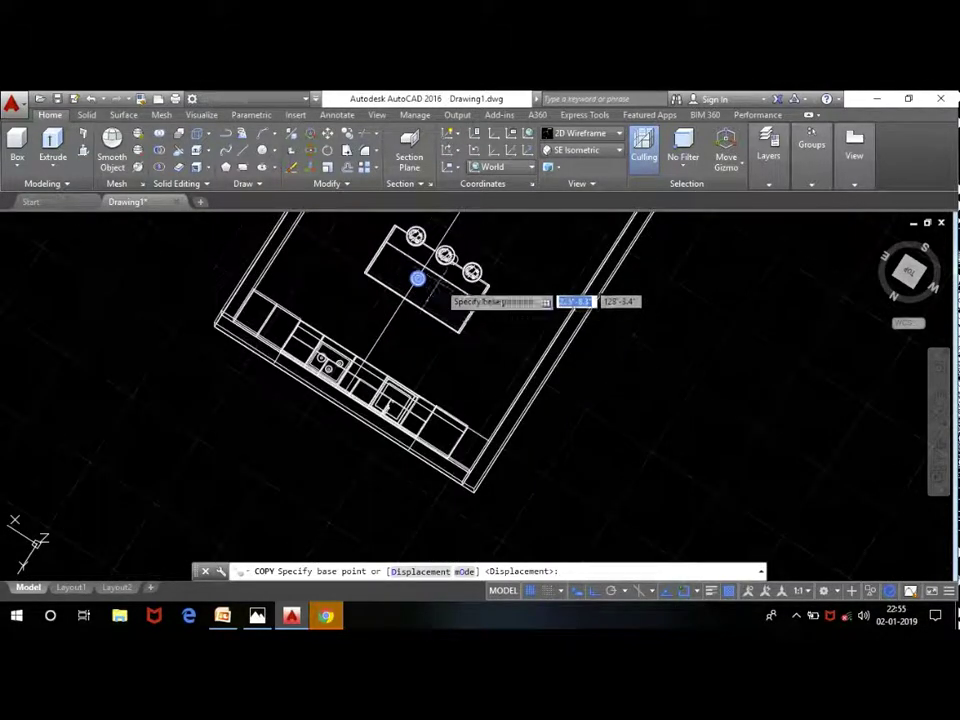
scroll(418, 279, "up", 3)
left_click(406, 305)
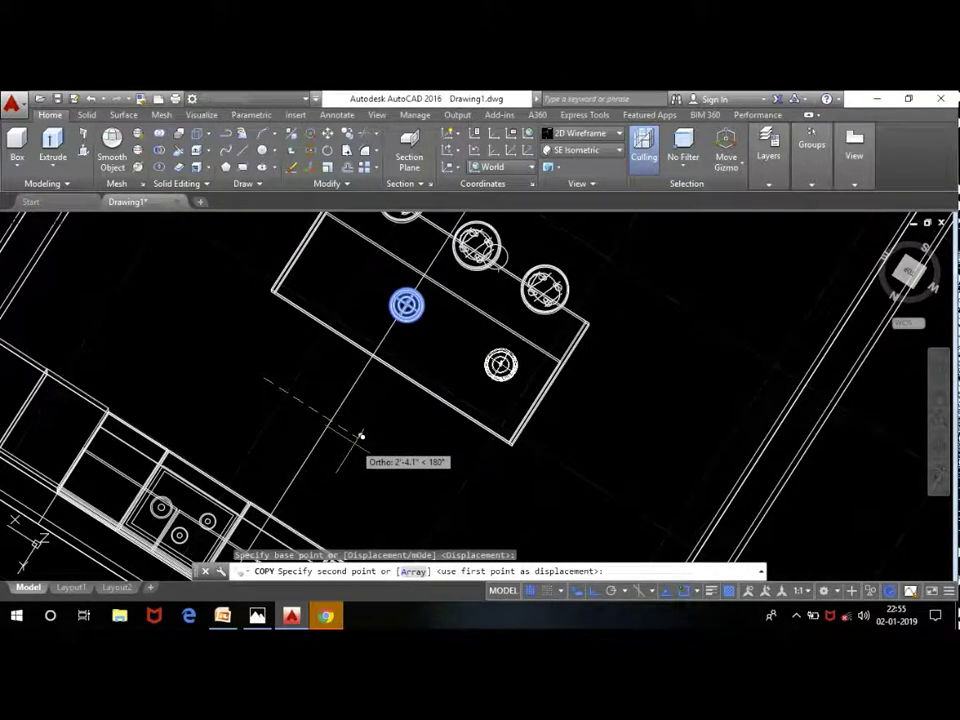
left_click(345, 425)
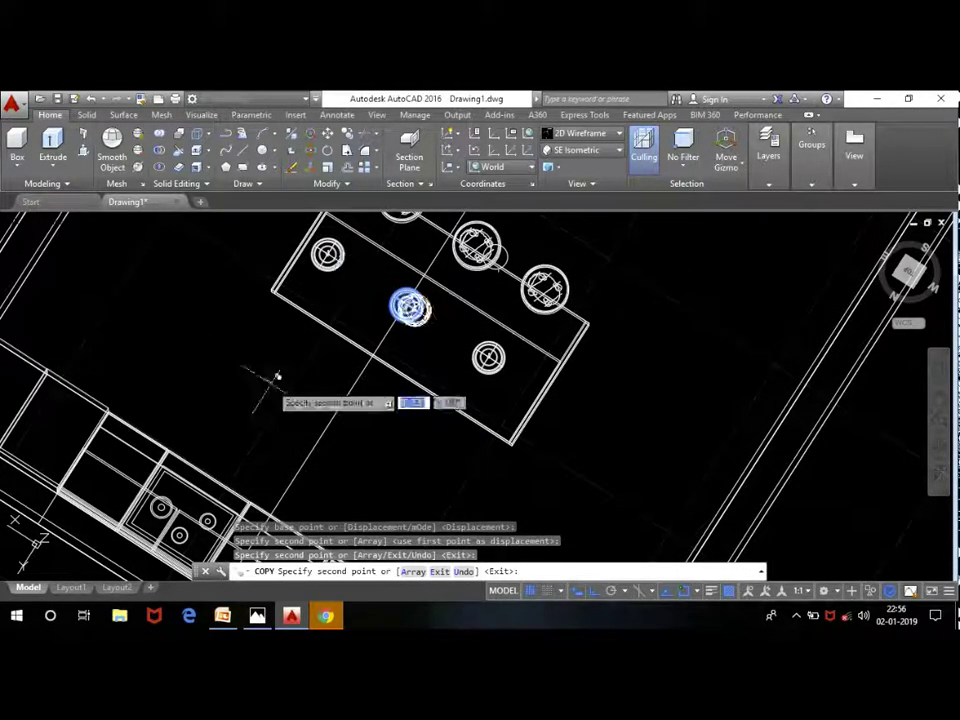
key("Escape")
scroll(334, 243, "up", 5)
Step: Move the top-left, central and bottom-right stools together to their new position
left_click(265, 215)
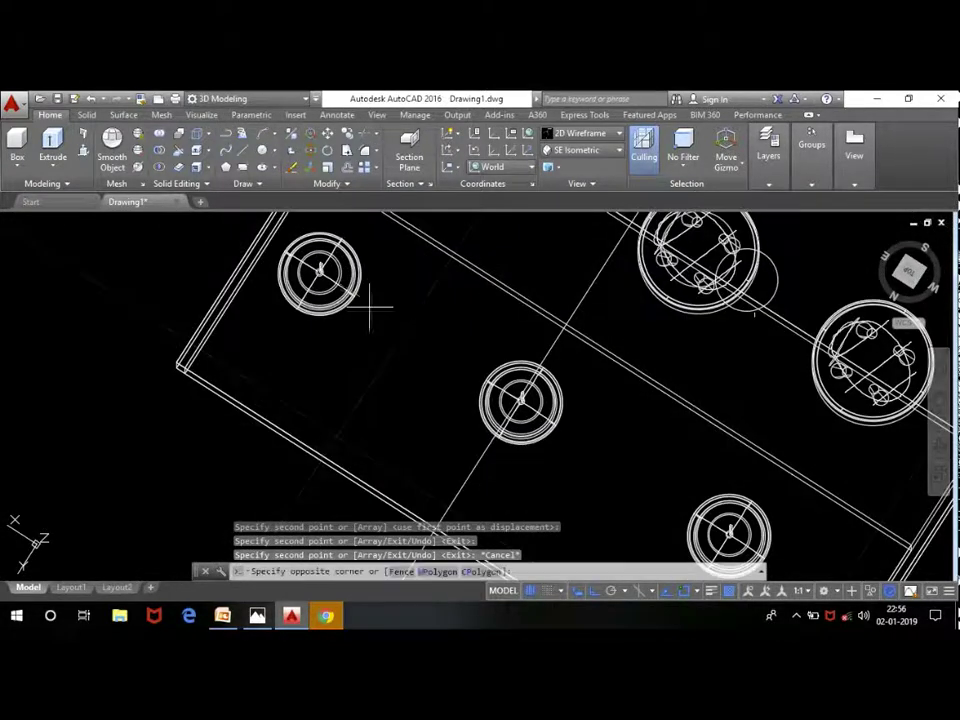
left_click(380, 320)
left_click(562, 402)
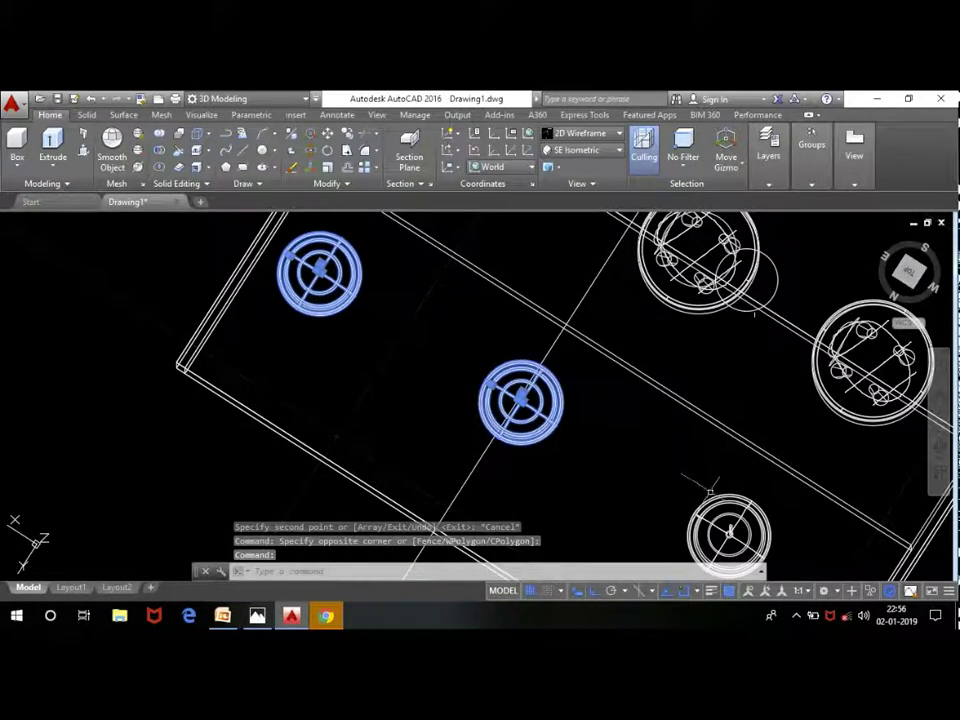
left_click(710, 492)
scroll(426, 376, "down", 5)
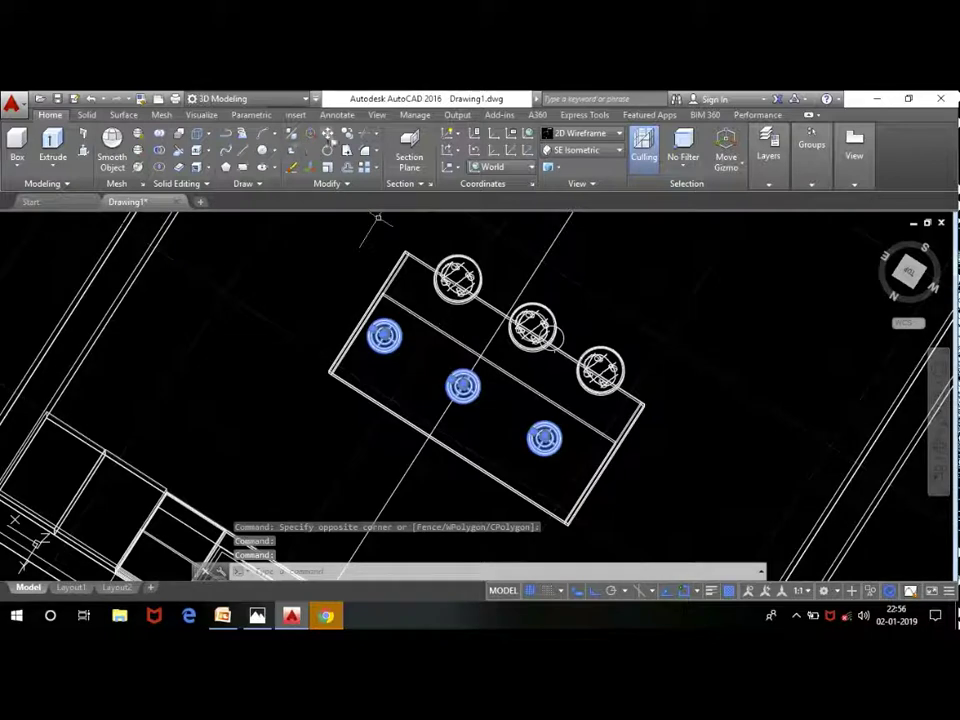
left_click(327, 133)
left_click(653, 246)
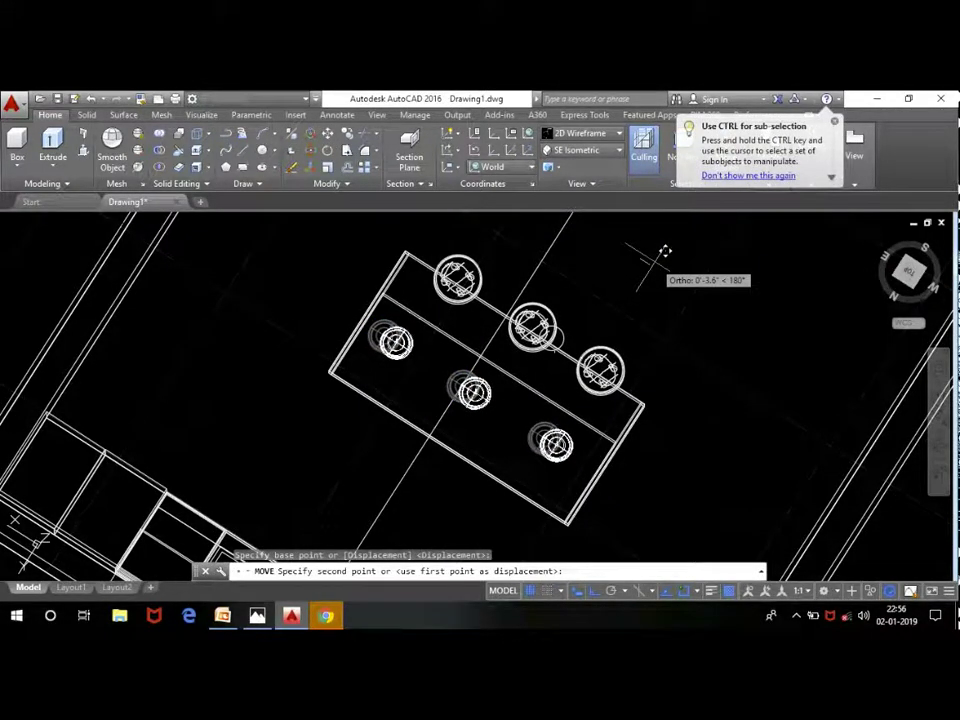
left_click(655, 262)
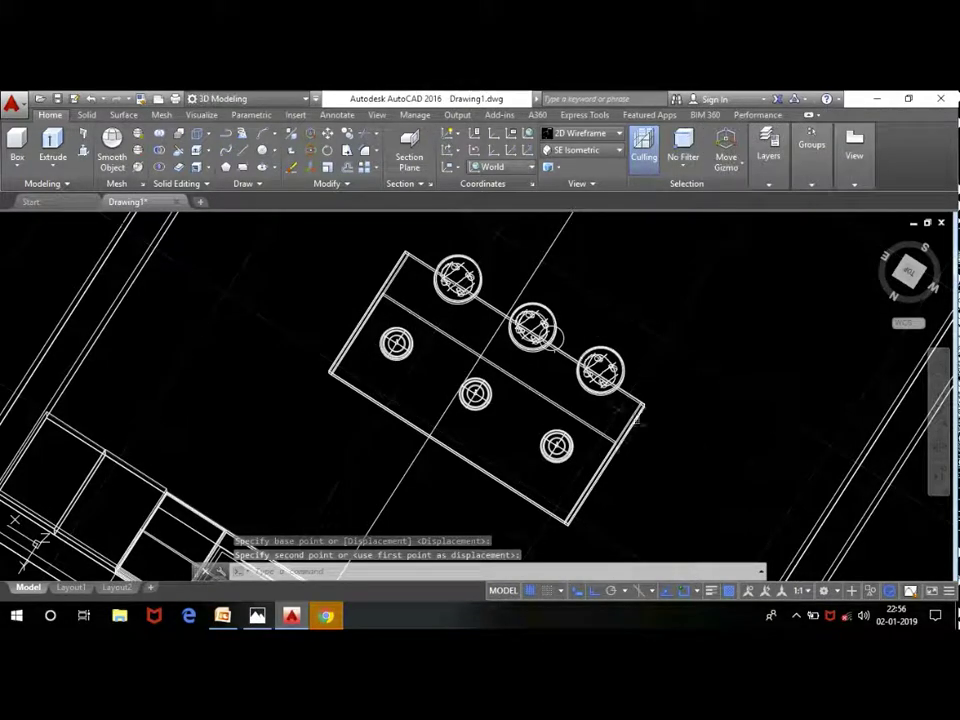
Step: Nudge the lower-right stool slightly into line with the others
scroll(549, 425, "up", 4)
left_click(570, 478)
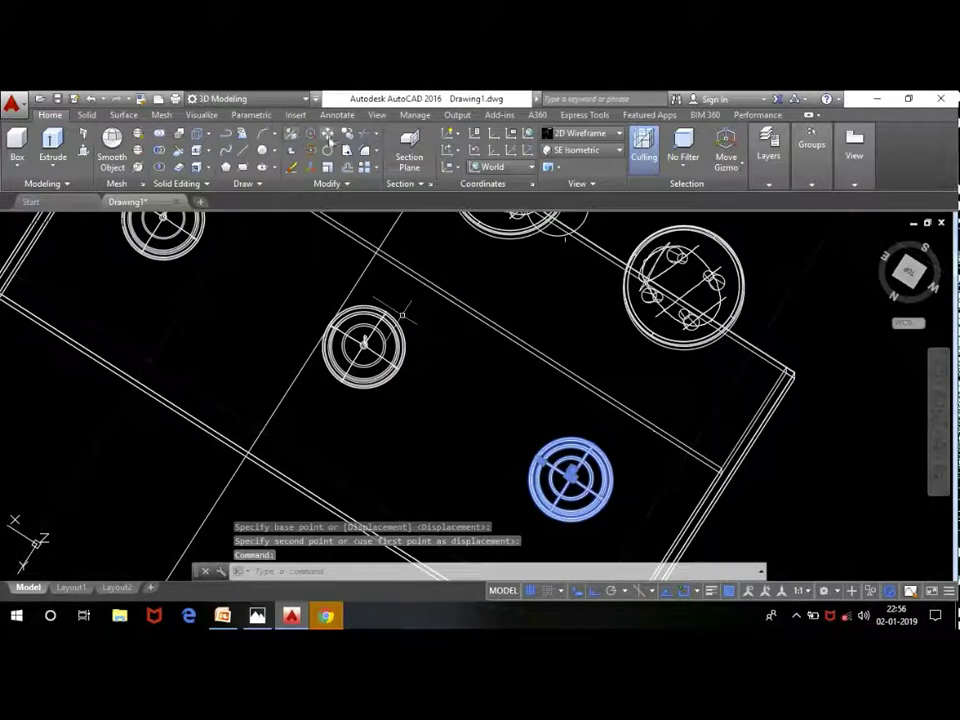
key("space")
left_click(655, 376)
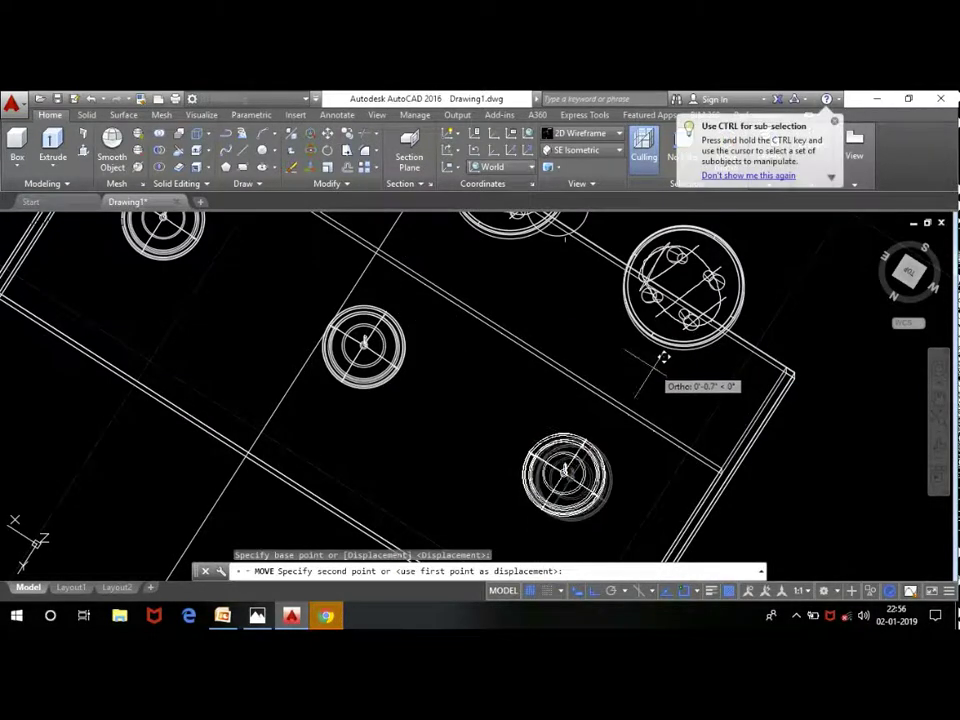
left_click(605, 390)
scroll(605, 390, "down", 4)
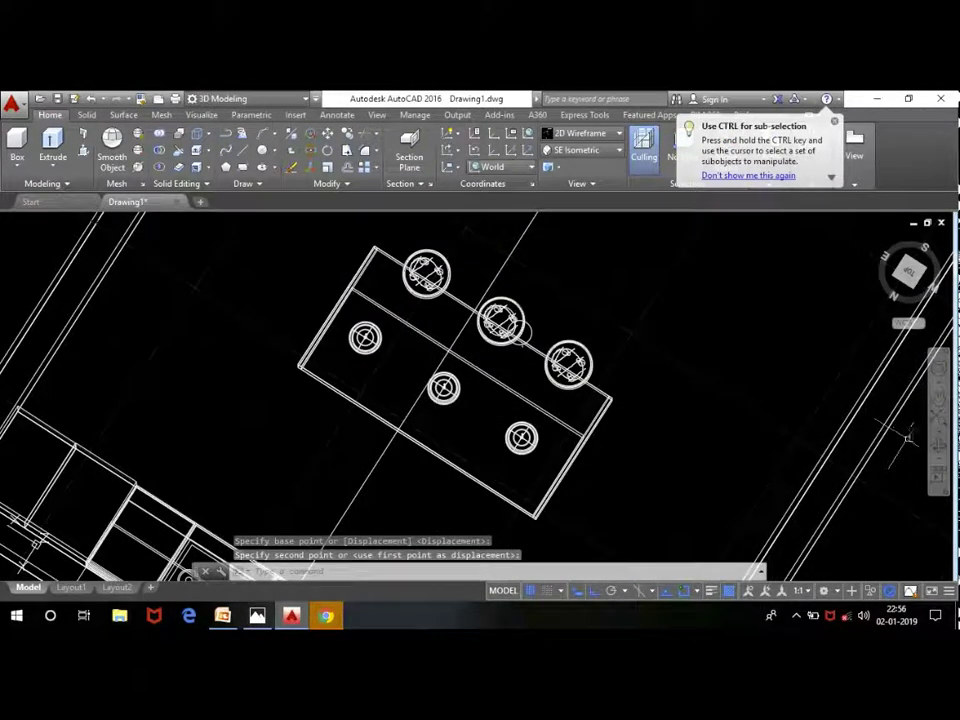
left_click(940, 445)
mouse_move(656, 450)
left_mouse_down()
mouse_move(528, 363)
mouse_move(591, 322)
left_mouse_up()
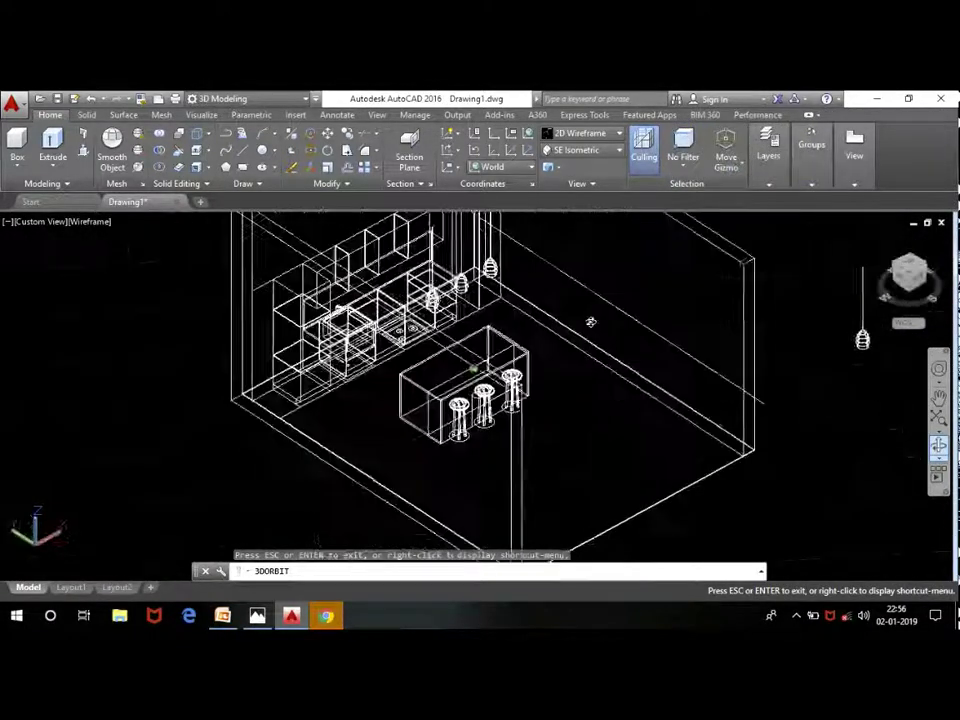
Step: Shade the kitchen model with the Conceptual visual style
key("Escape")
scroll(548, 348, "down", 2)
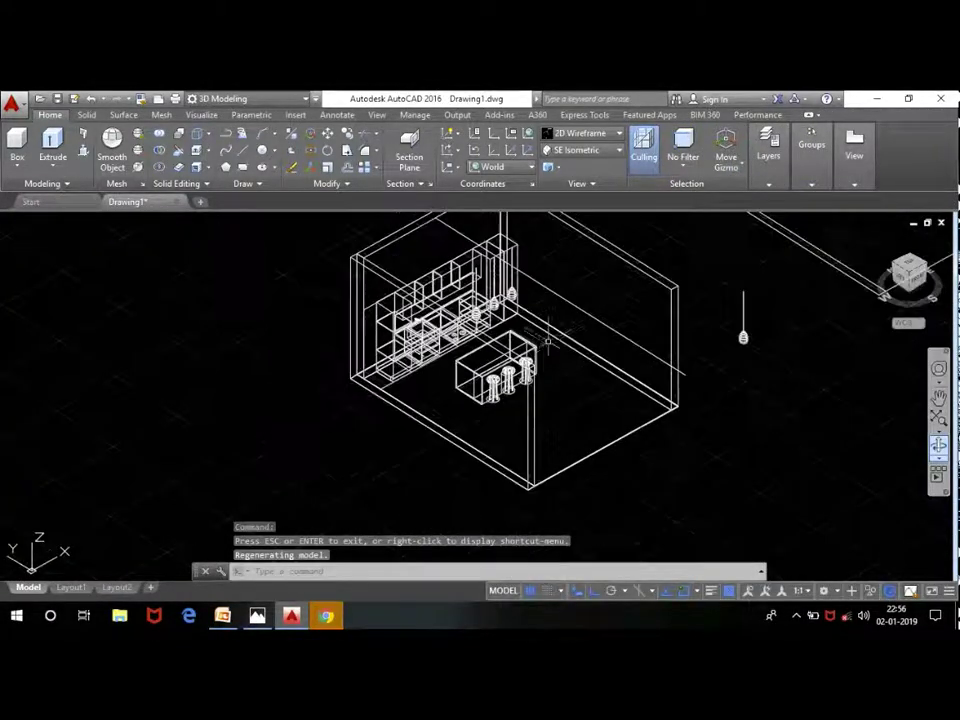
left_click(598, 133)
left_click(628, 165)
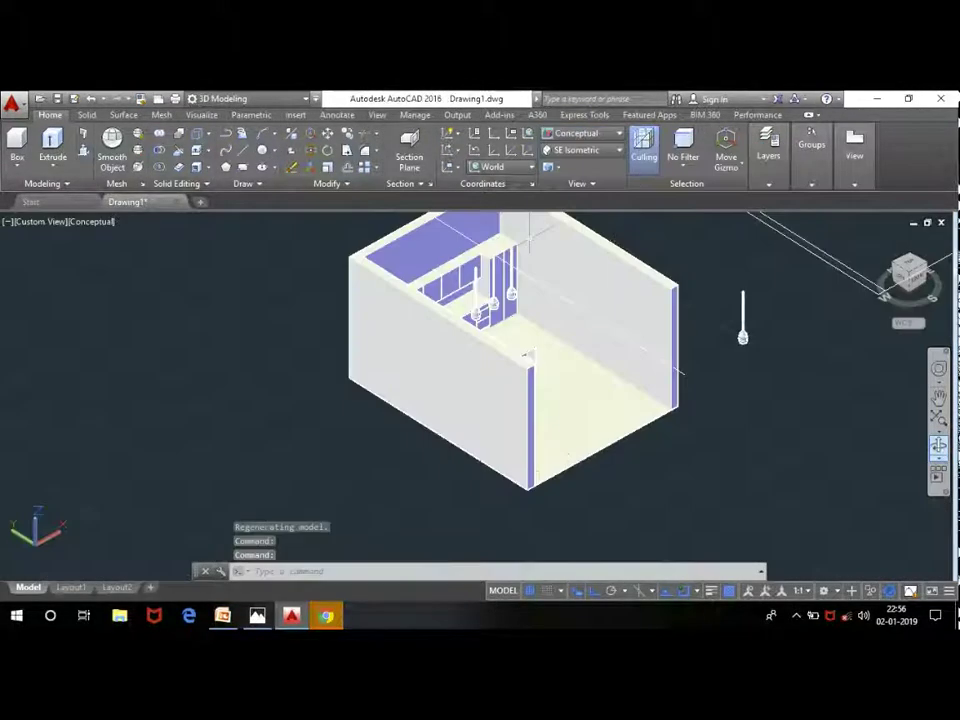
scroll(445, 325, "down", 4)
scroll(450, 330, "up", 6)
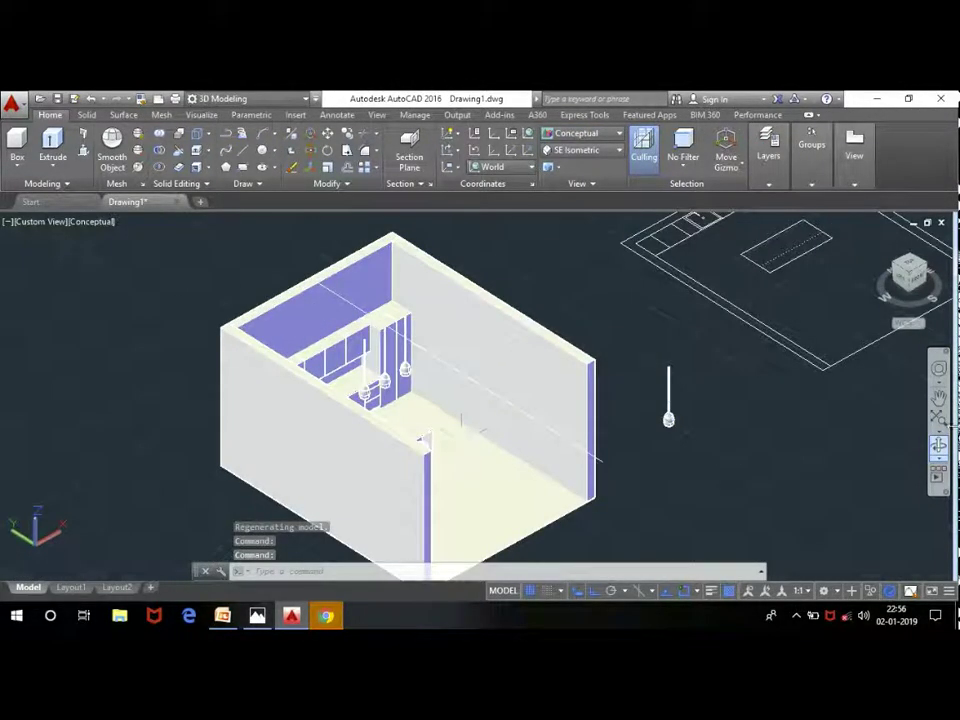
Step: Delete the room's left wall to open the cabinets to view
mouse_move(617, 381)
middle_mouse_down("shift")
mouse_move(516, 345)
mouse_move(527, 388)
mouse_move(575, 391)
mouse_move(506, 389)
mouse_move(456, 347)
mouse_move(482, 390)
mouse_move(139, 383)
middle_mouse_up("shift")
scroll(575, 391, "up", 4)
left_click(152, 378)
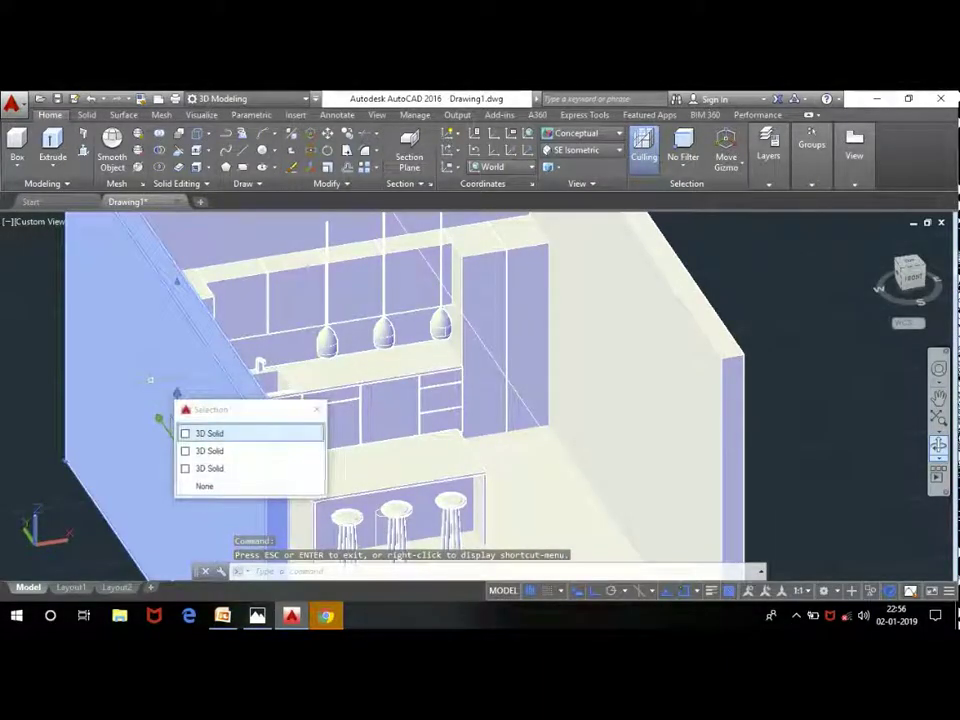
key("Delete")
scroll(156, 372, "down", 2)
scroll(300, 380, "down", 2)
scroll(539, 393, "up", 4)
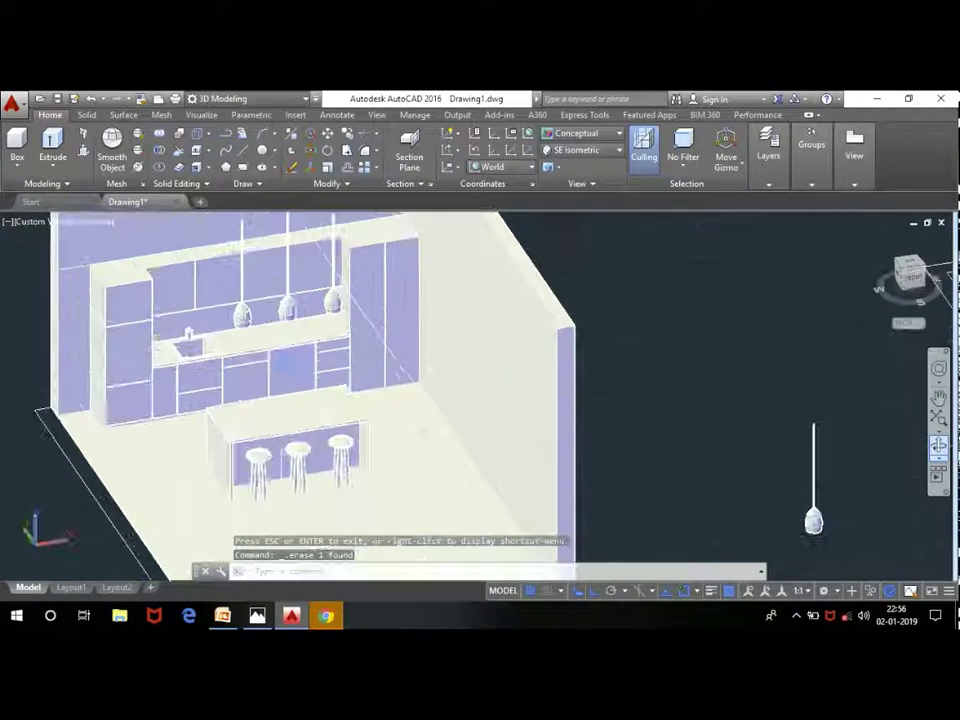
scroll(539, 393, "down", 4)
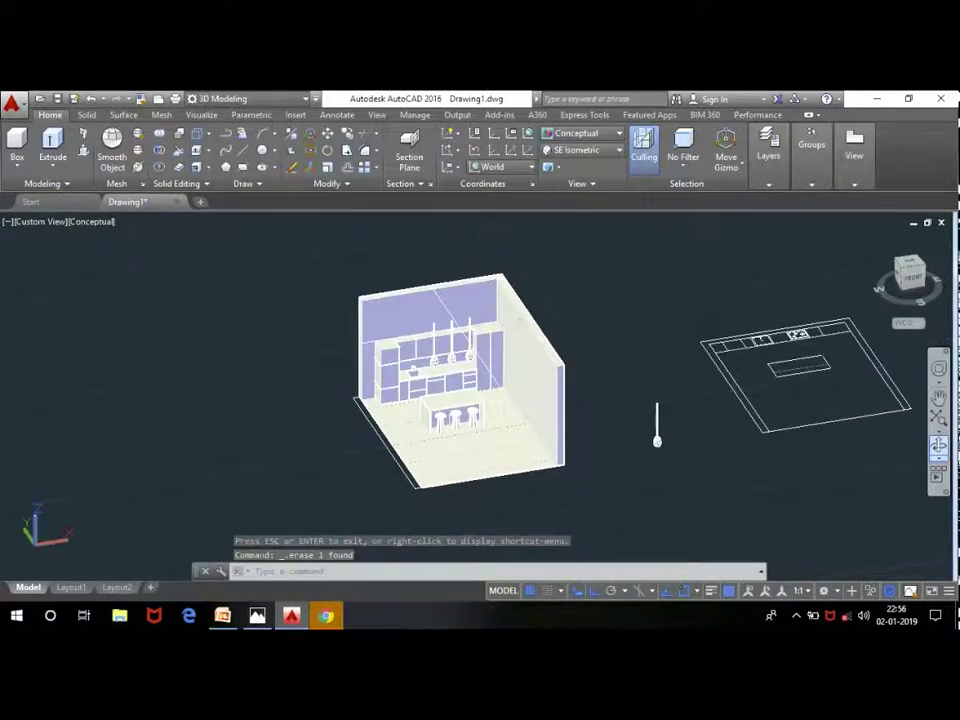
left_click(499, 366)
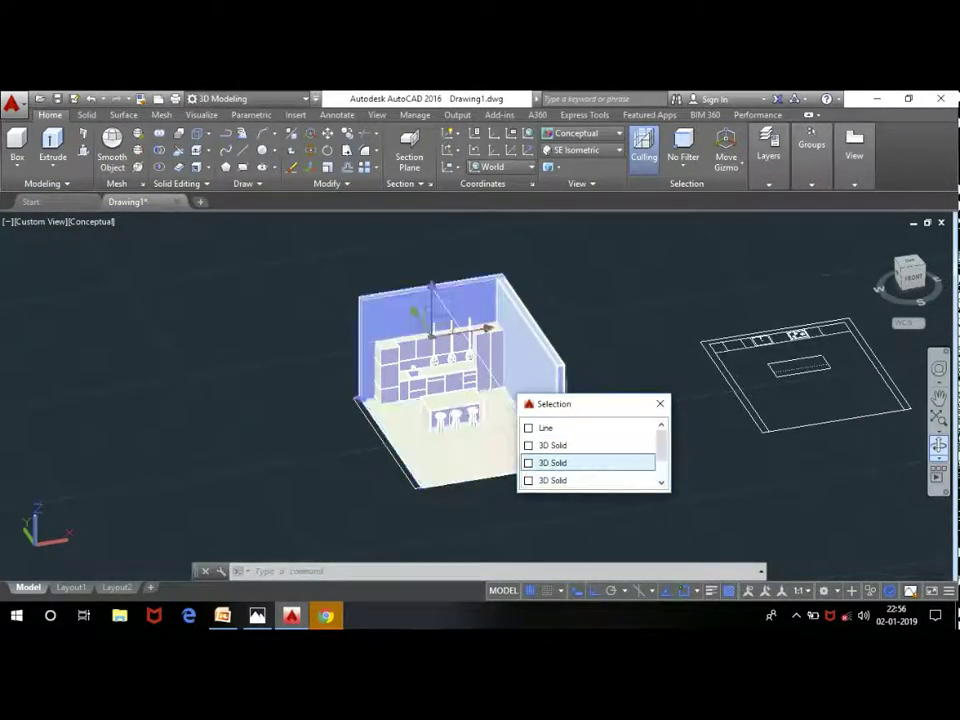
left_click(598, 463)
left_click(257, 615)
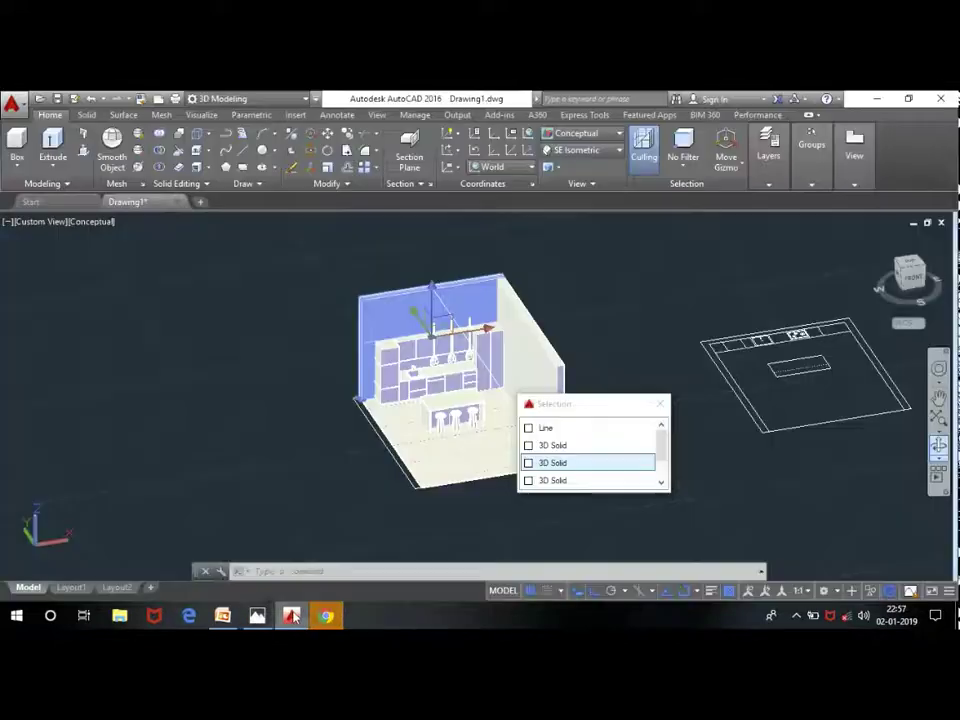
left_click(660, 403)
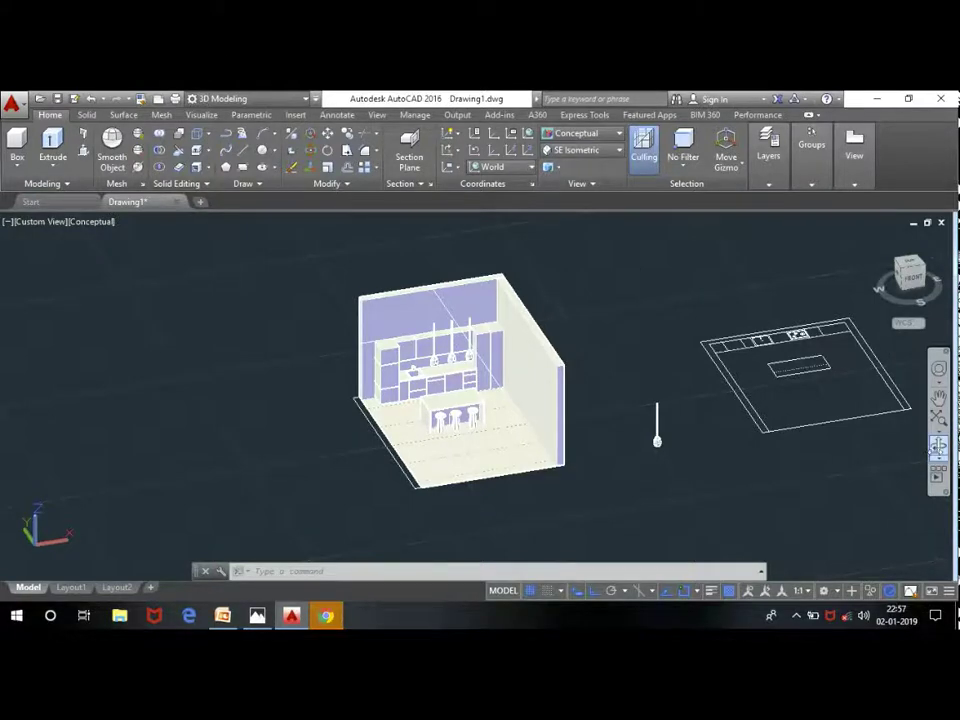
middle_click_drag(621, 457, 538, 352, "shift")
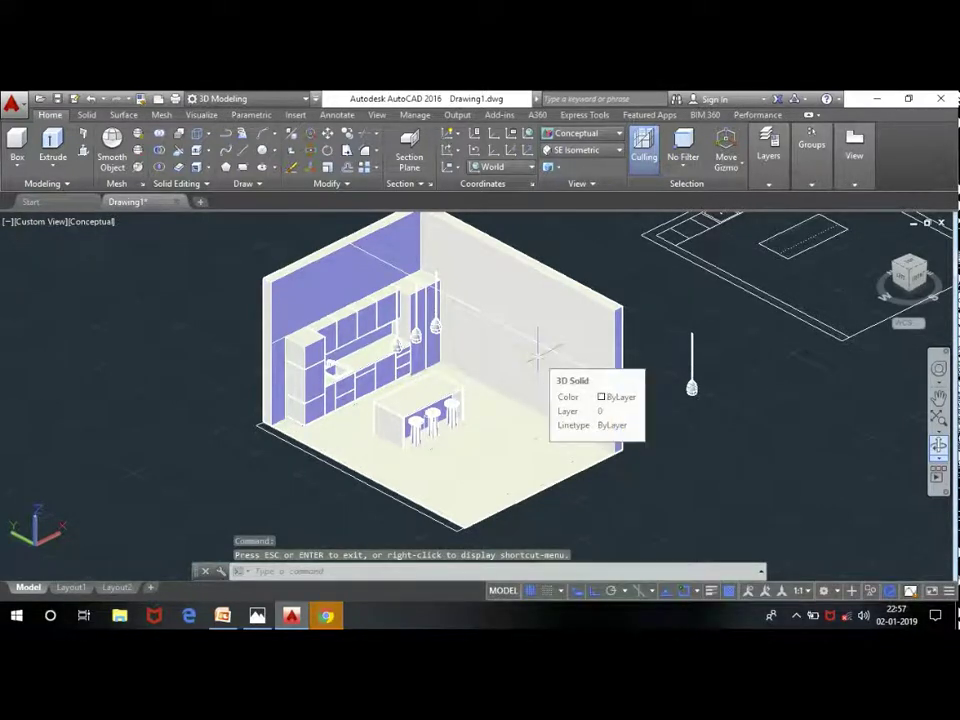